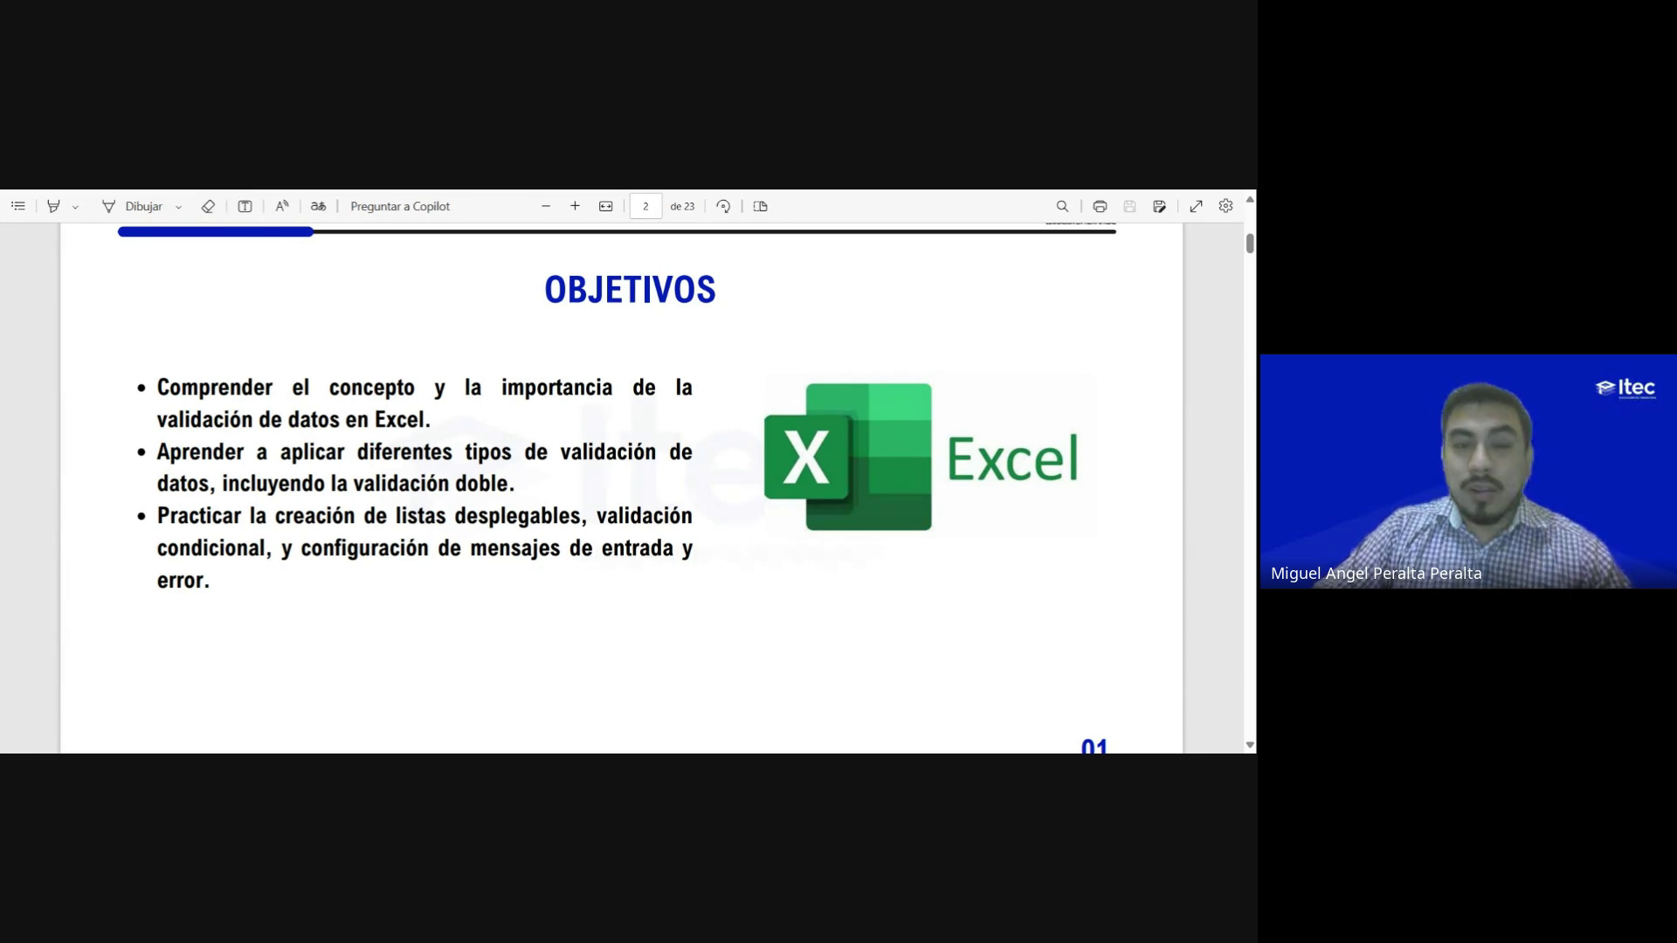
Step: Scroll the PDF down to slide 3, '¿Qué es la validación de datos?'
scroll(601, 454, down, 2)
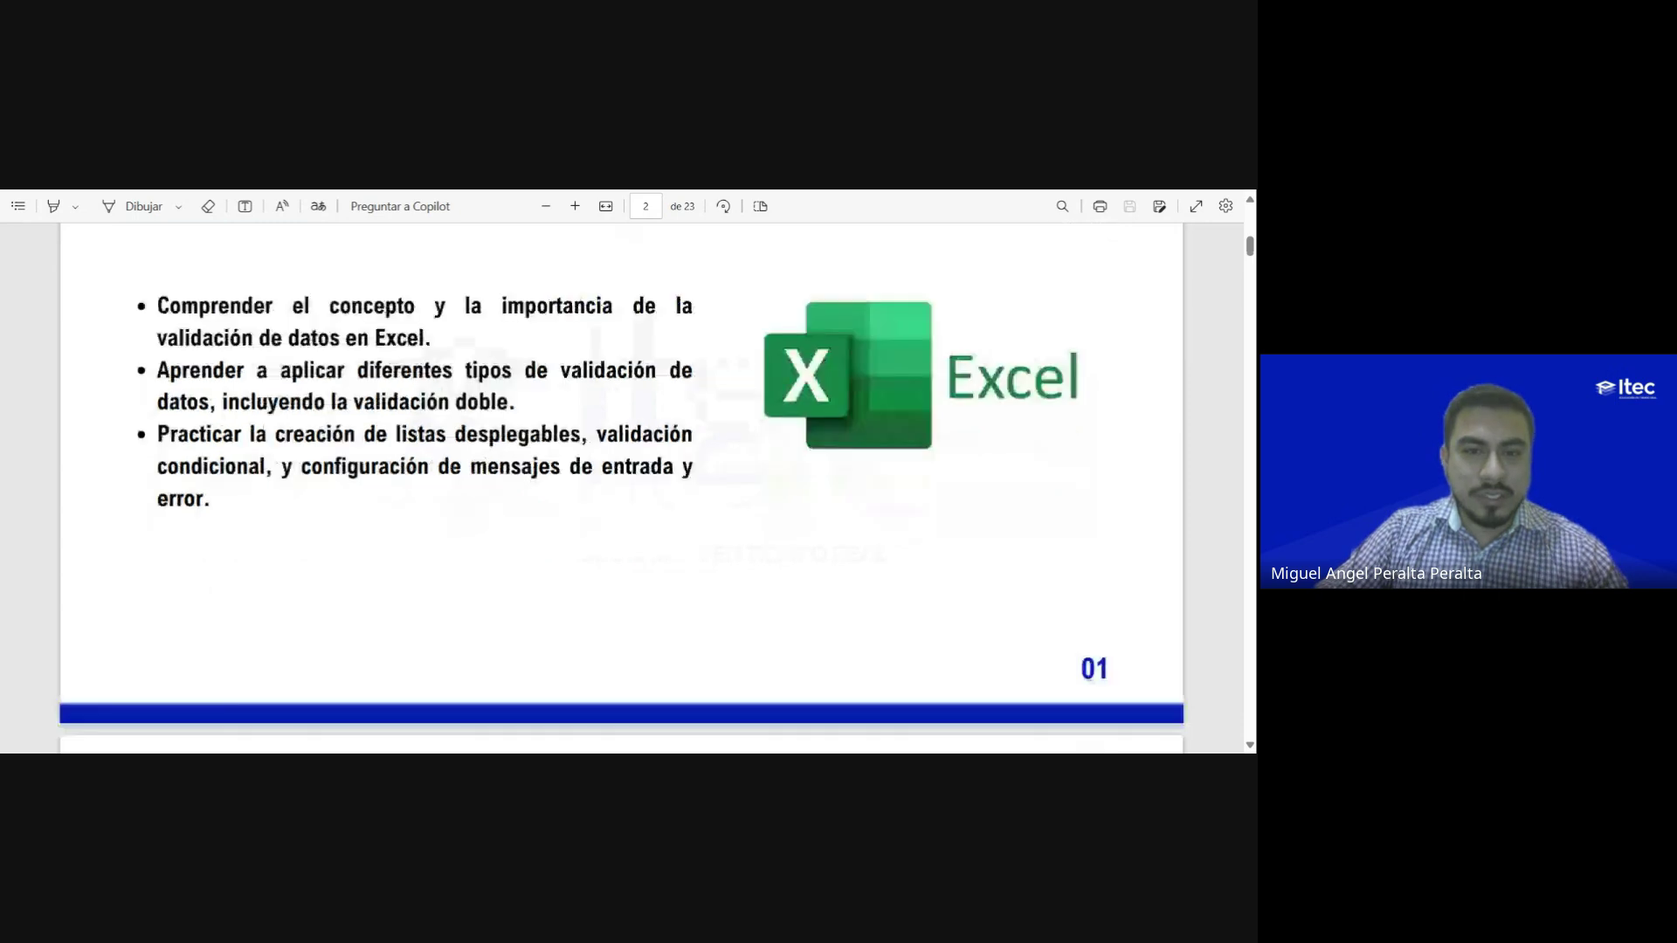
scroll(601, 454, down, 2)
scroll(601, 454, down, 2)
scroll(600, 454, down, 2)
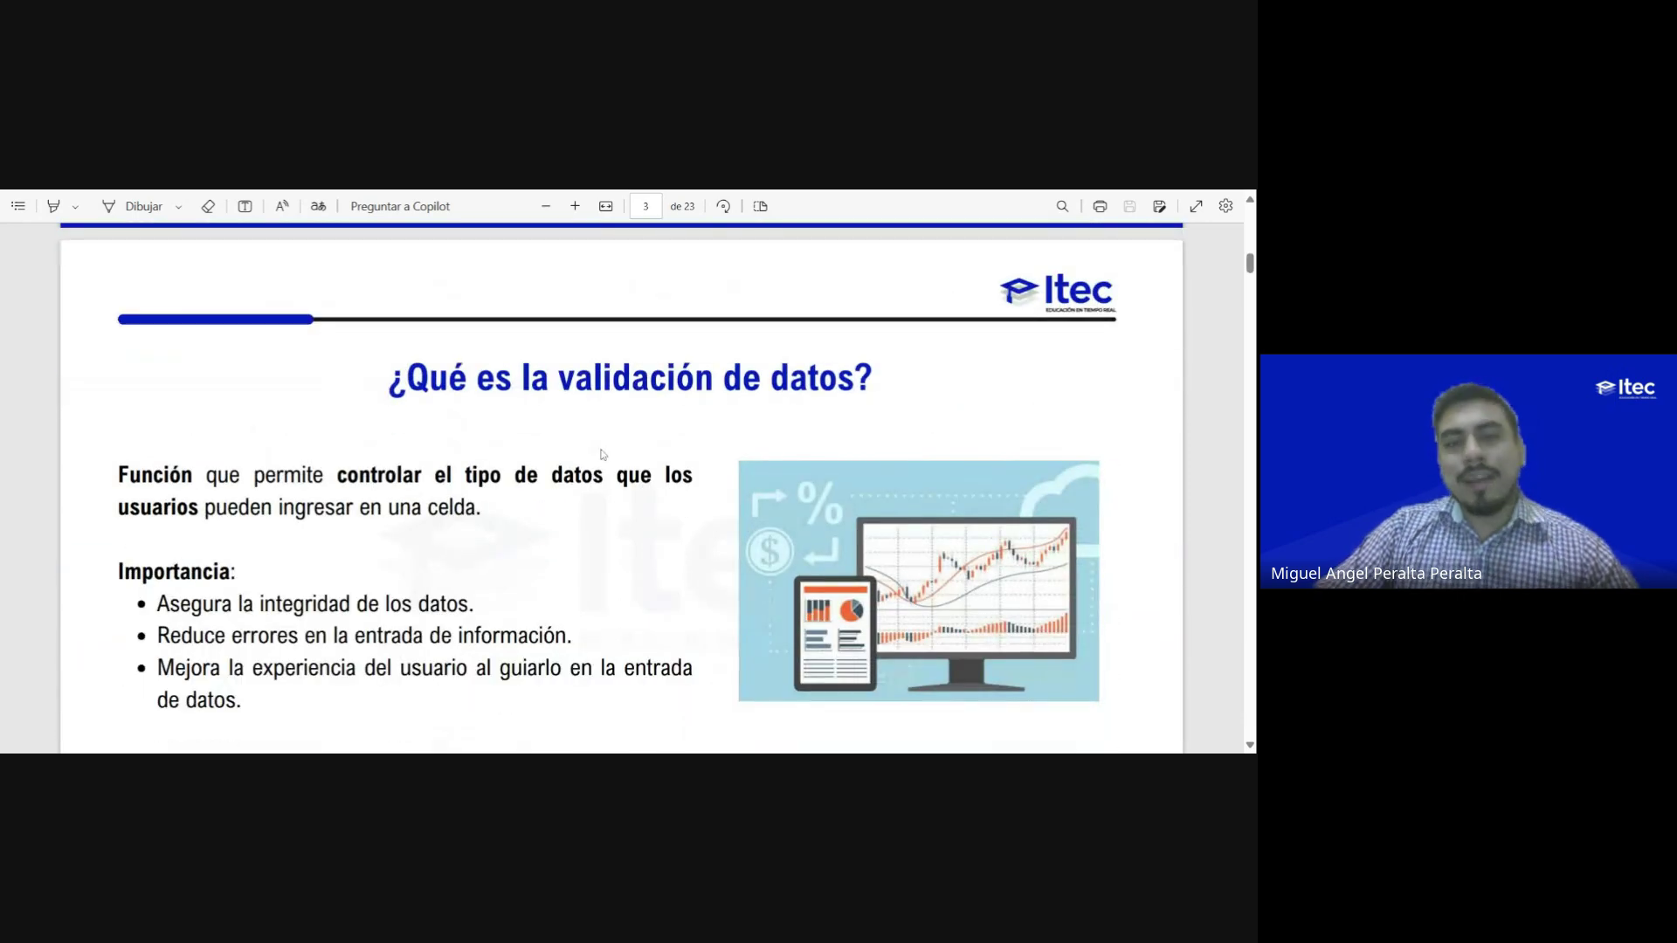
scroll(597, 443, down, 1)
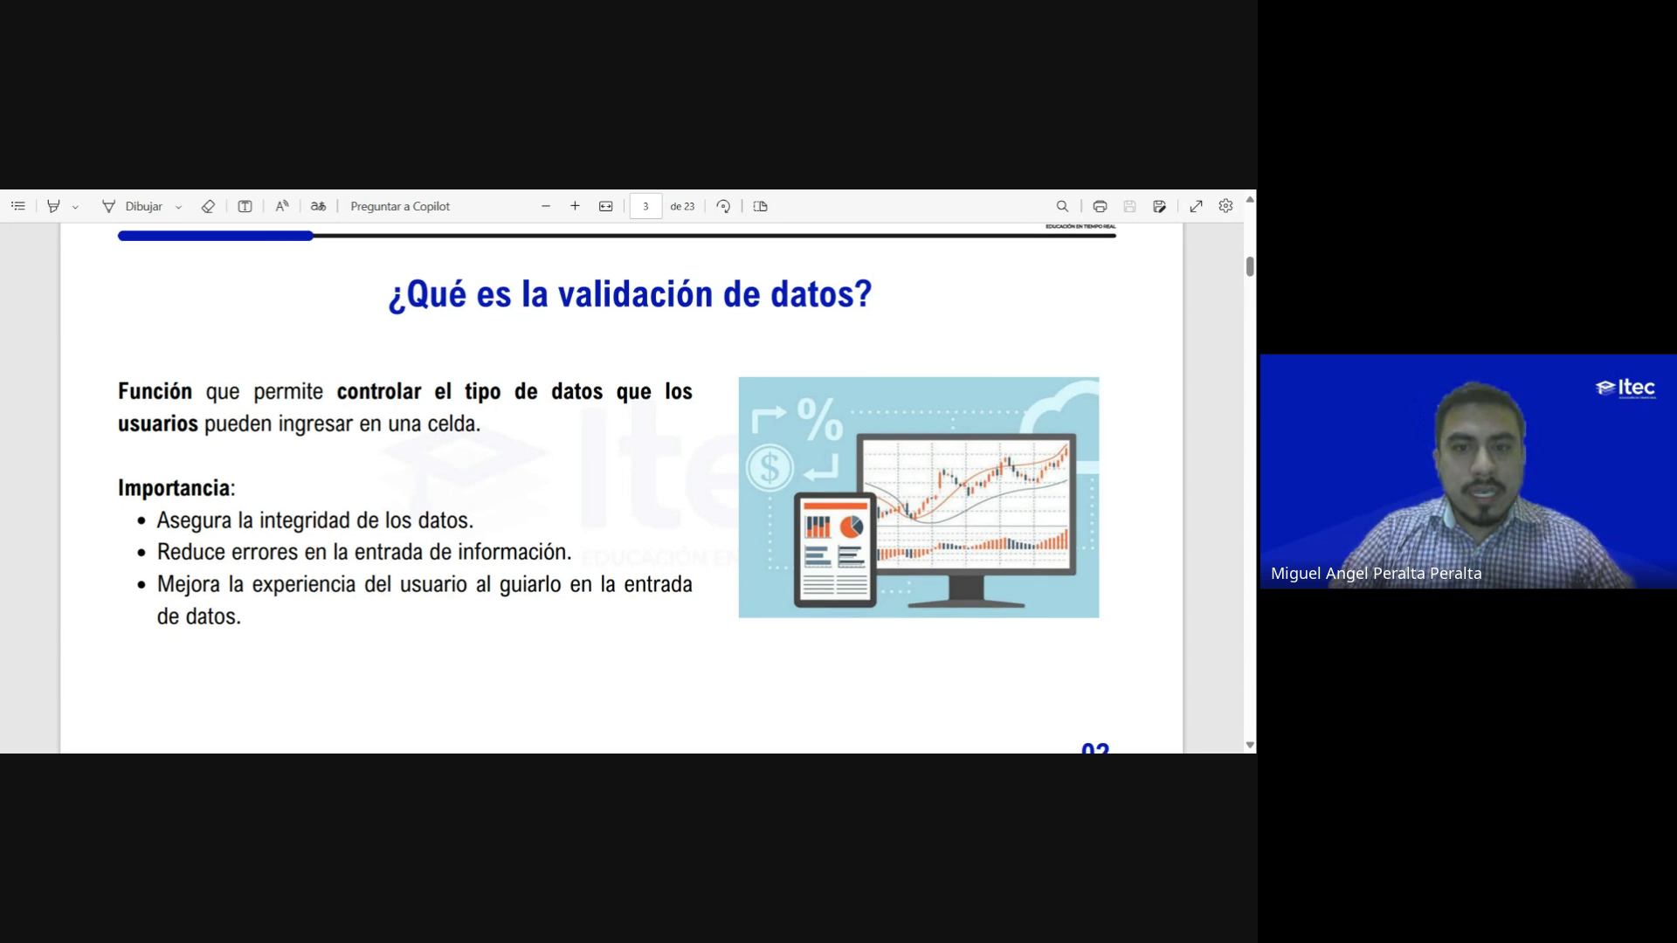
Step: Scroll the PDF down to slide 4, 'Ejemplos de Uso'
scroll(563, 366, down, 5)
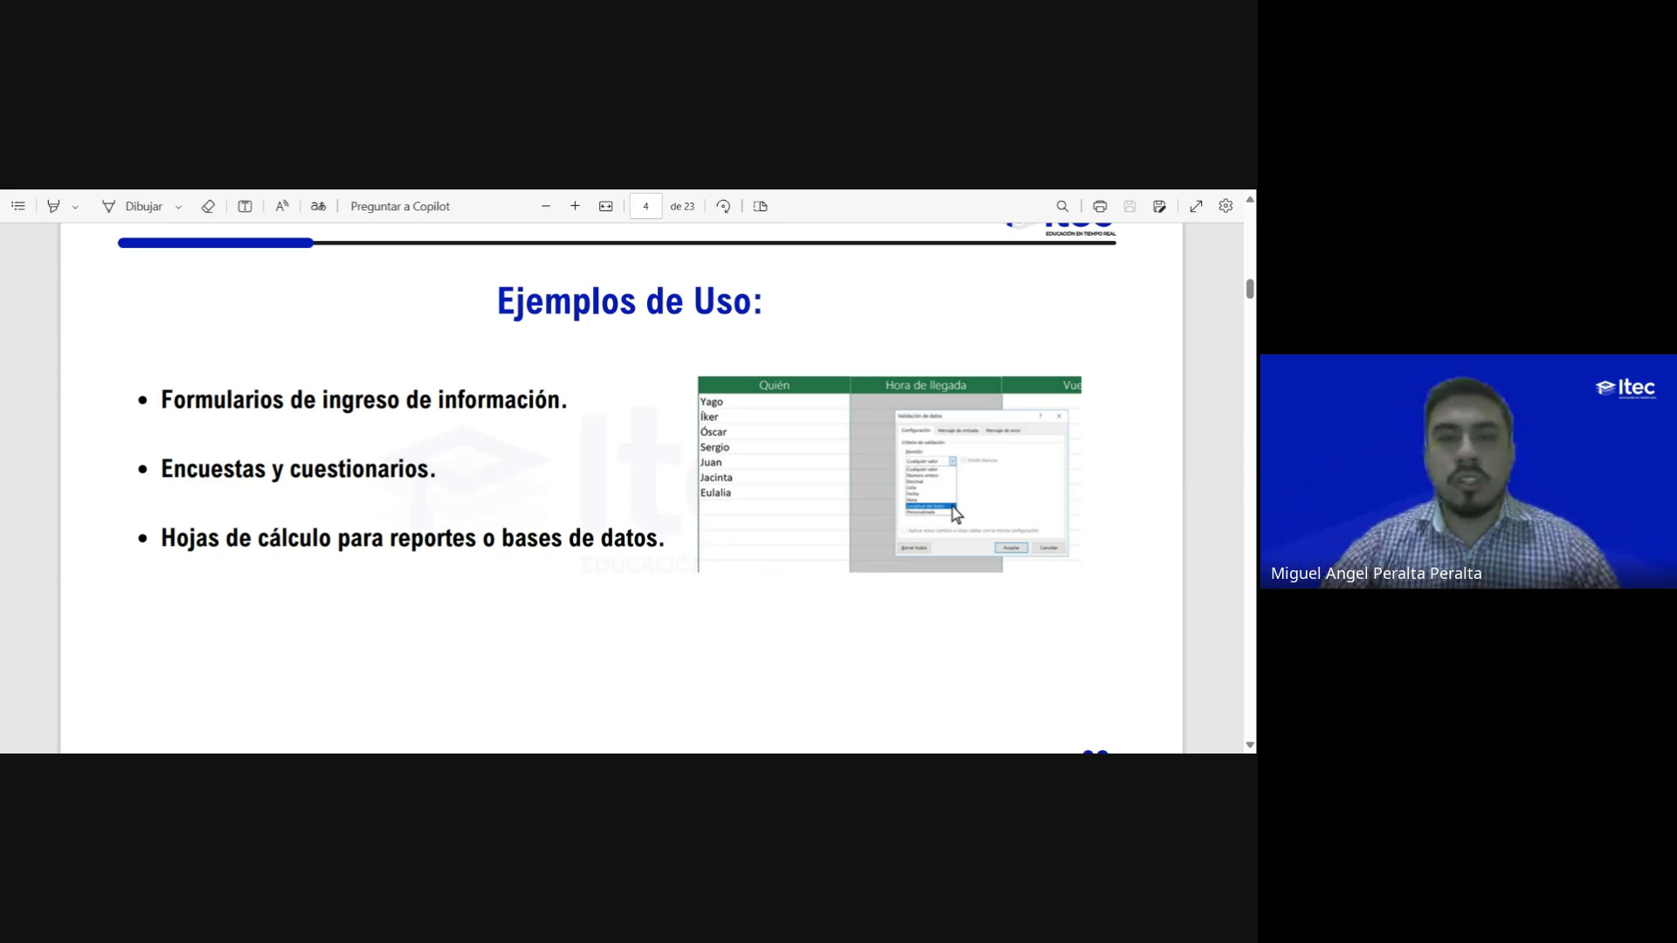
Step: Scroll the PDF down to slide 5, 'Tipos de Validación de Datos'
scroll(662, 367, down, 3)
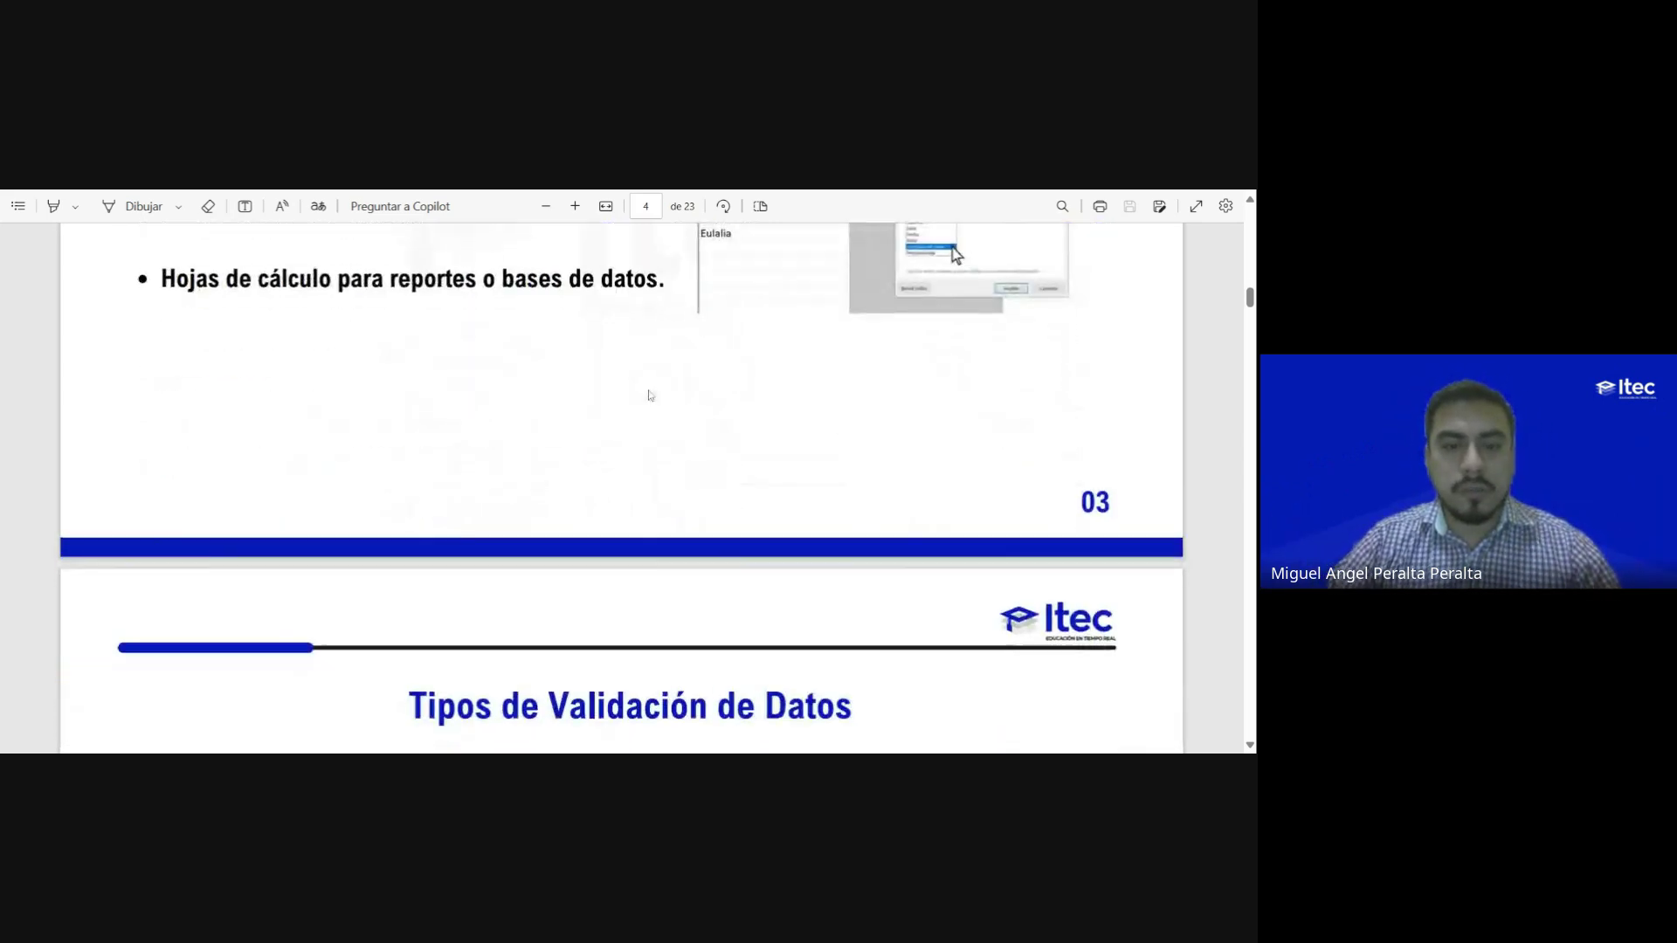
scroll(649, 396, down, 3)
scroll(649, 396, down, 2)
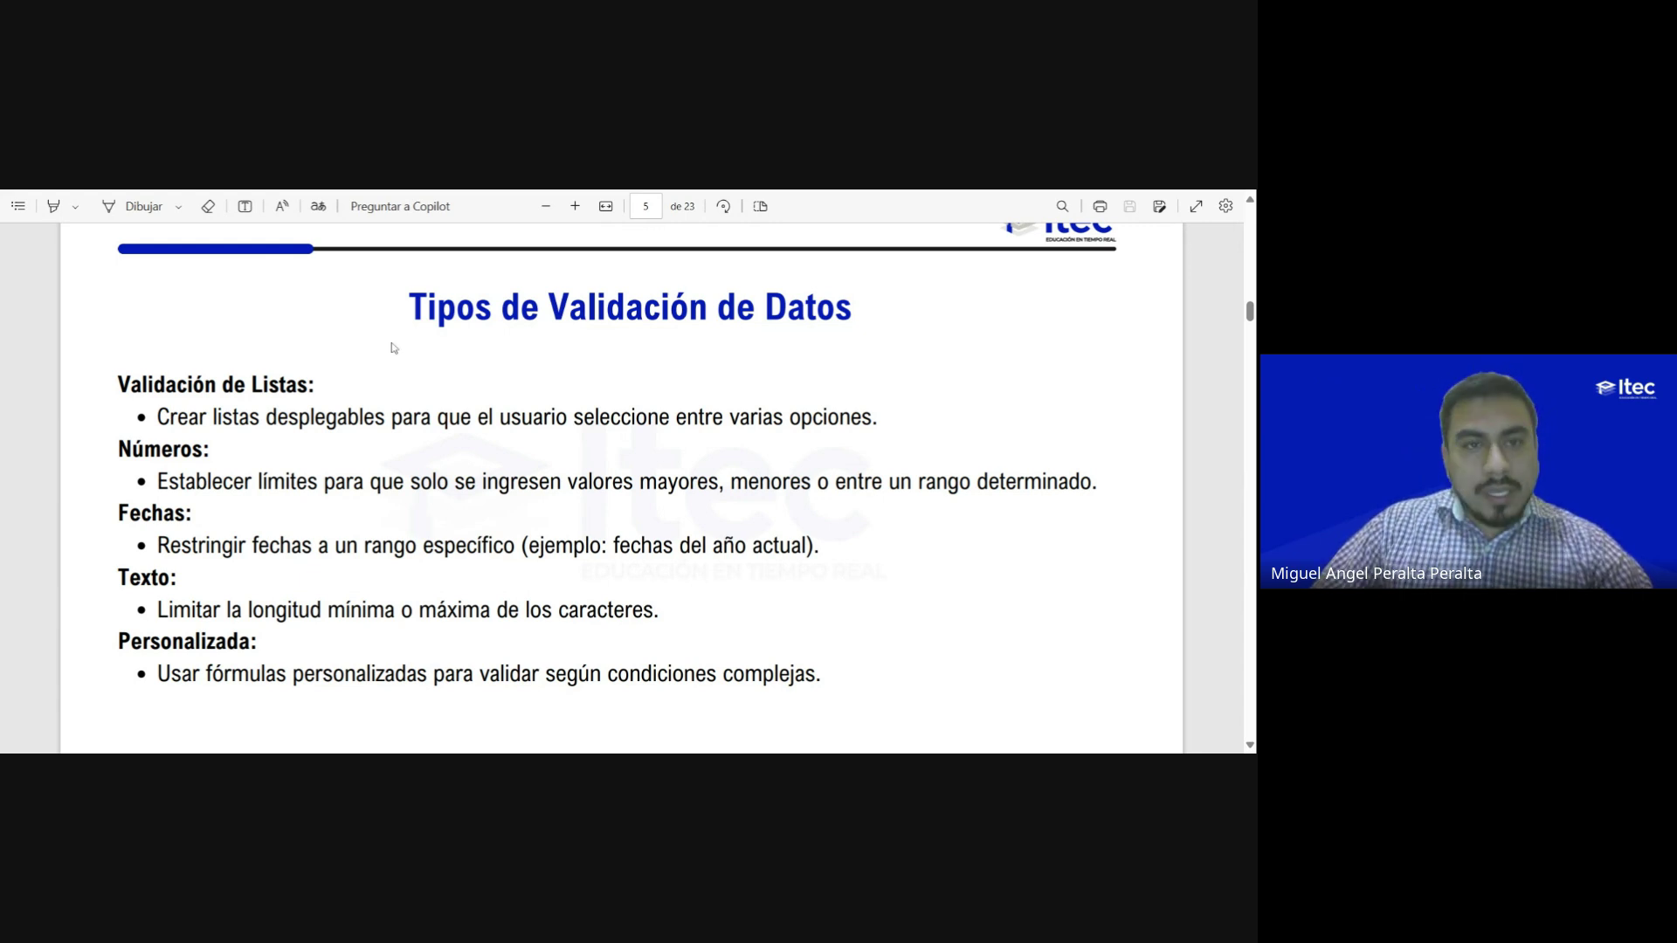
Step: Scroll past the dependent-list slide to the 'Demostración Práctica' slide
scroll(393, 348, down, 2)
scroll(410, 401, down, 3)
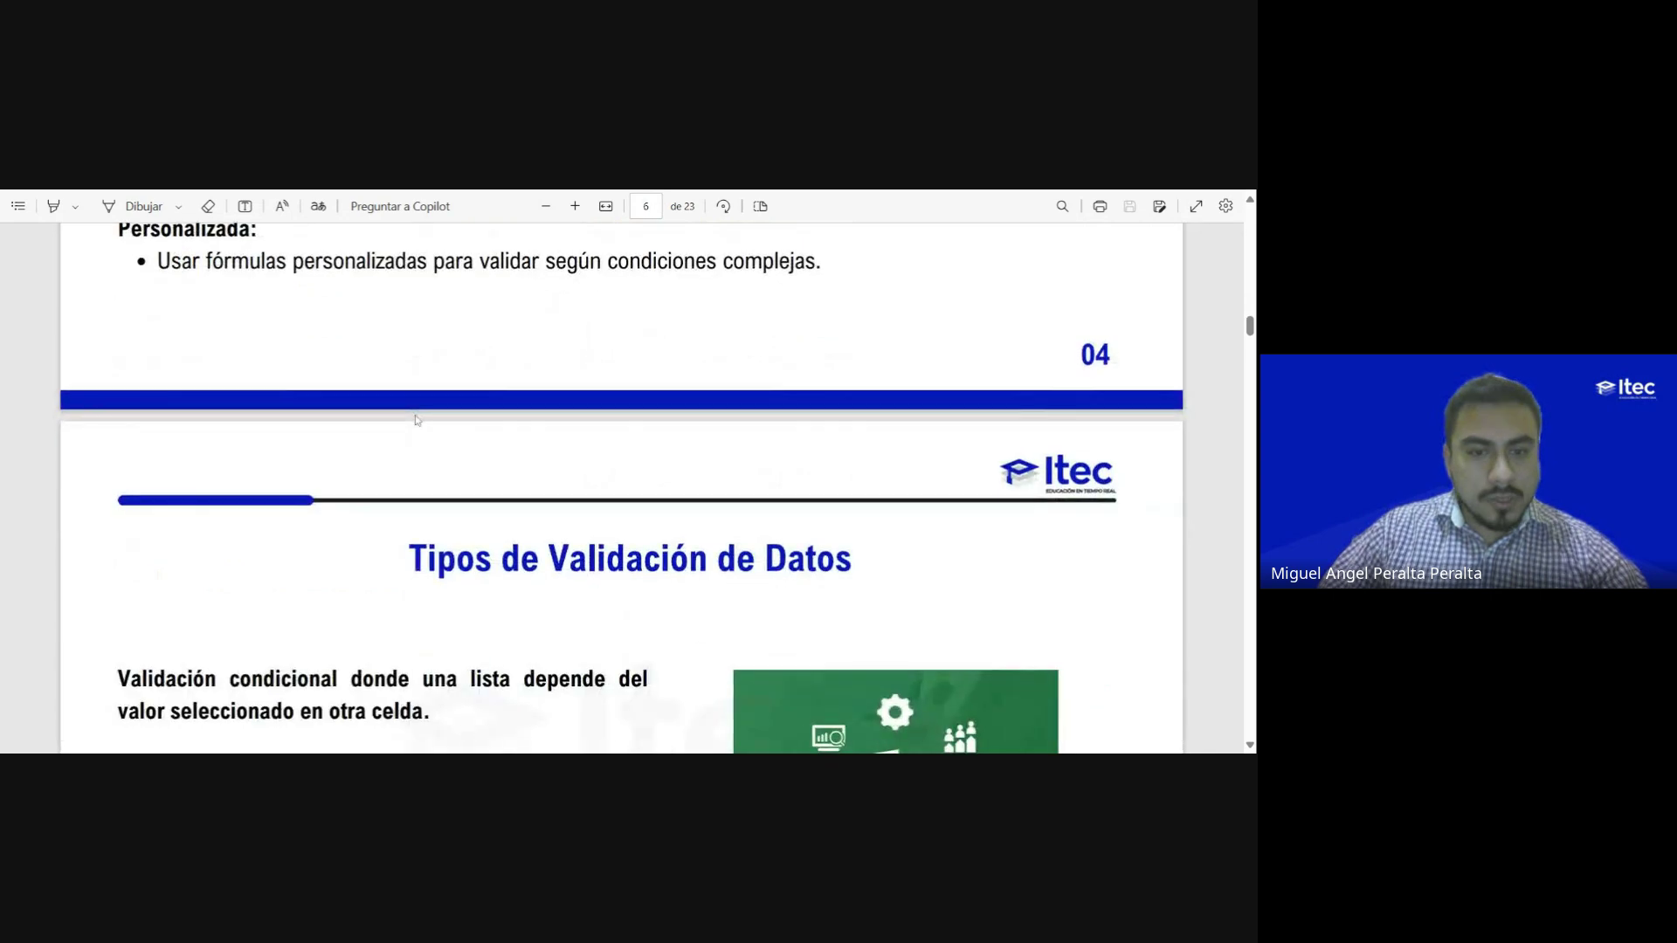
scroll(415, 420, down, 2)
scroll(416, 420, down, 2)
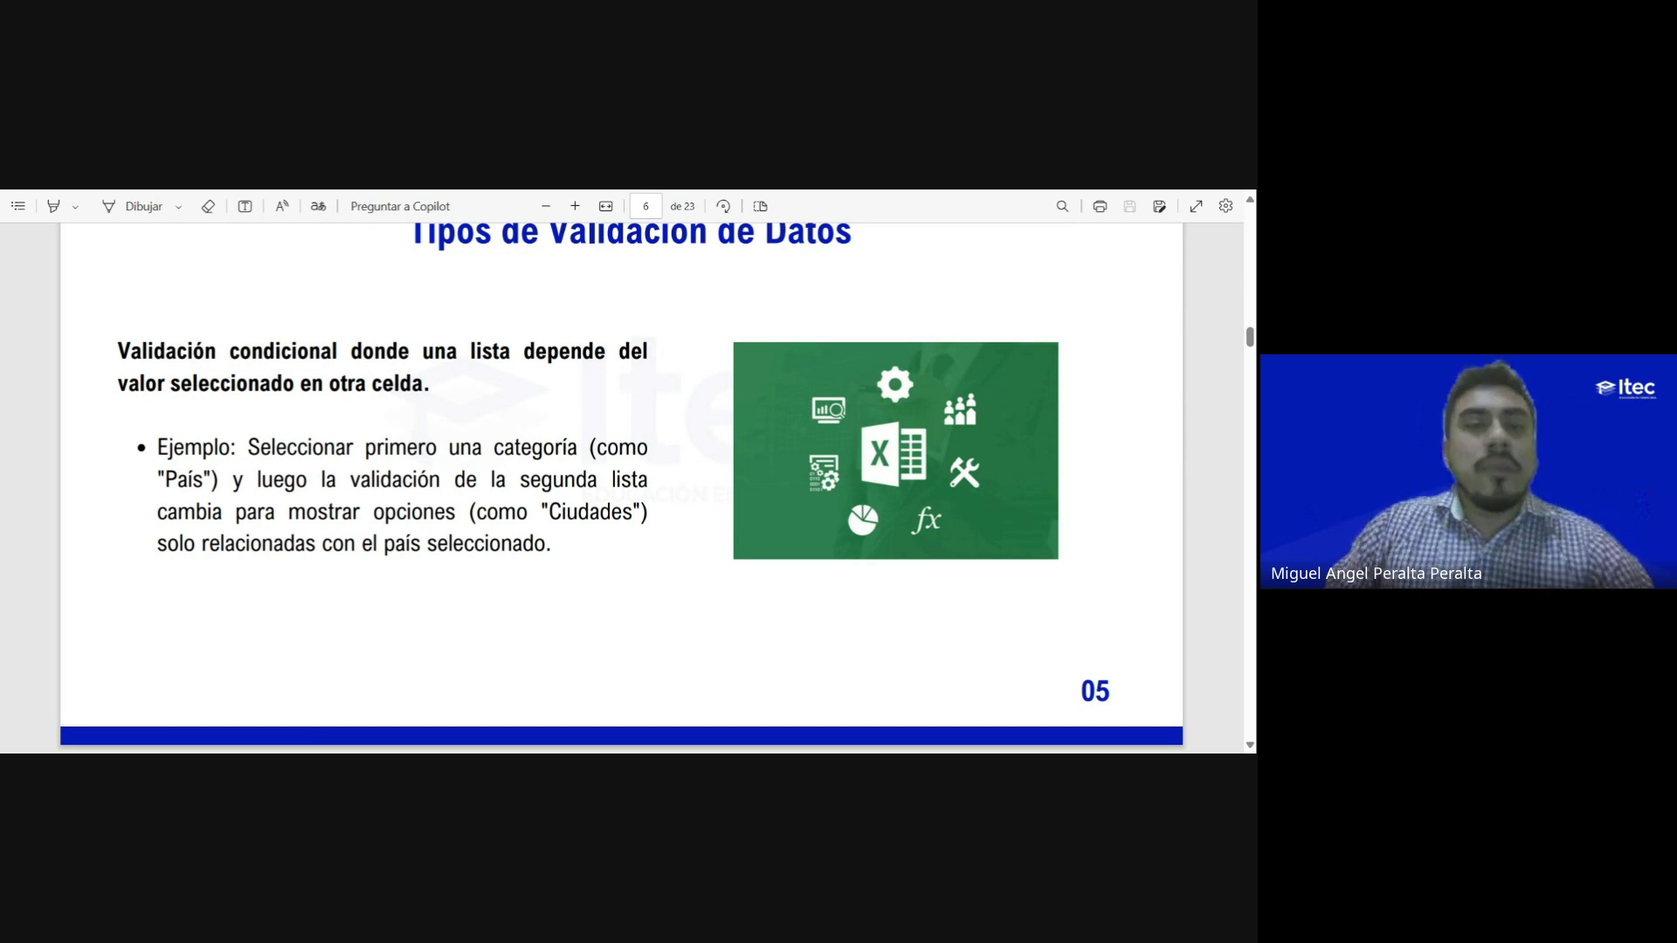
scroll(621, 487, down, 1)
scroll(536, 445, down, 4)
scroll(536, 445, down, 1)
scroll(536, 445, down, 1)
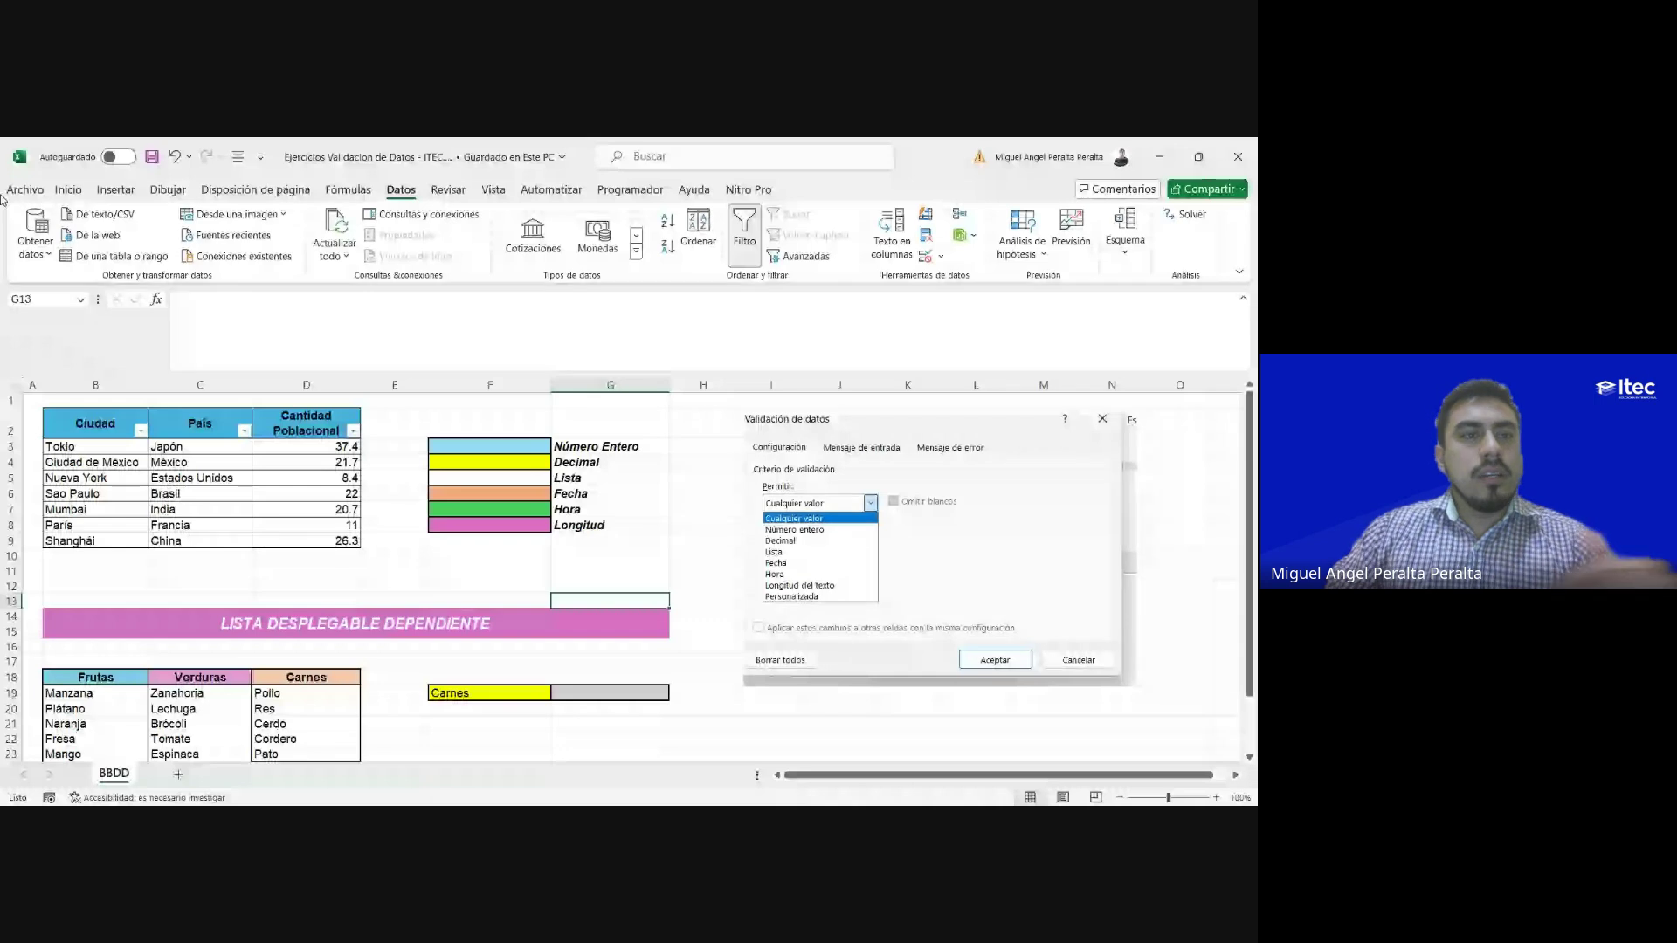
Step: Paste the screenshot of the validation settings' allowed-types list onto the BBDD sheet beside the tables
click(68, 191)
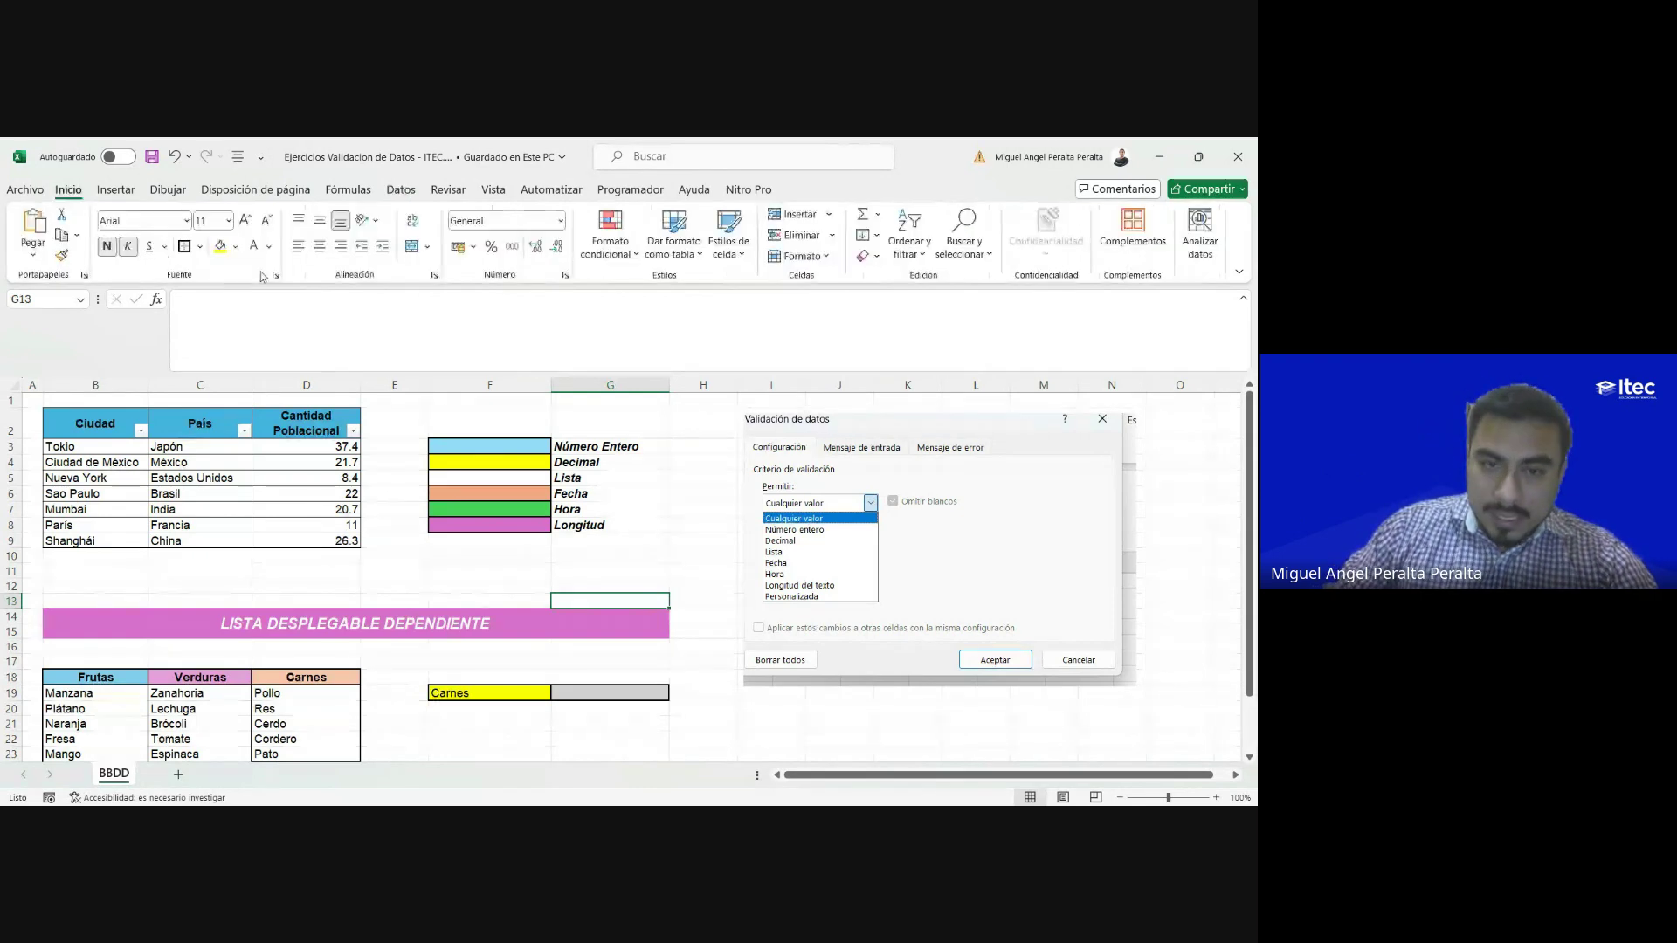
click(682, 573)
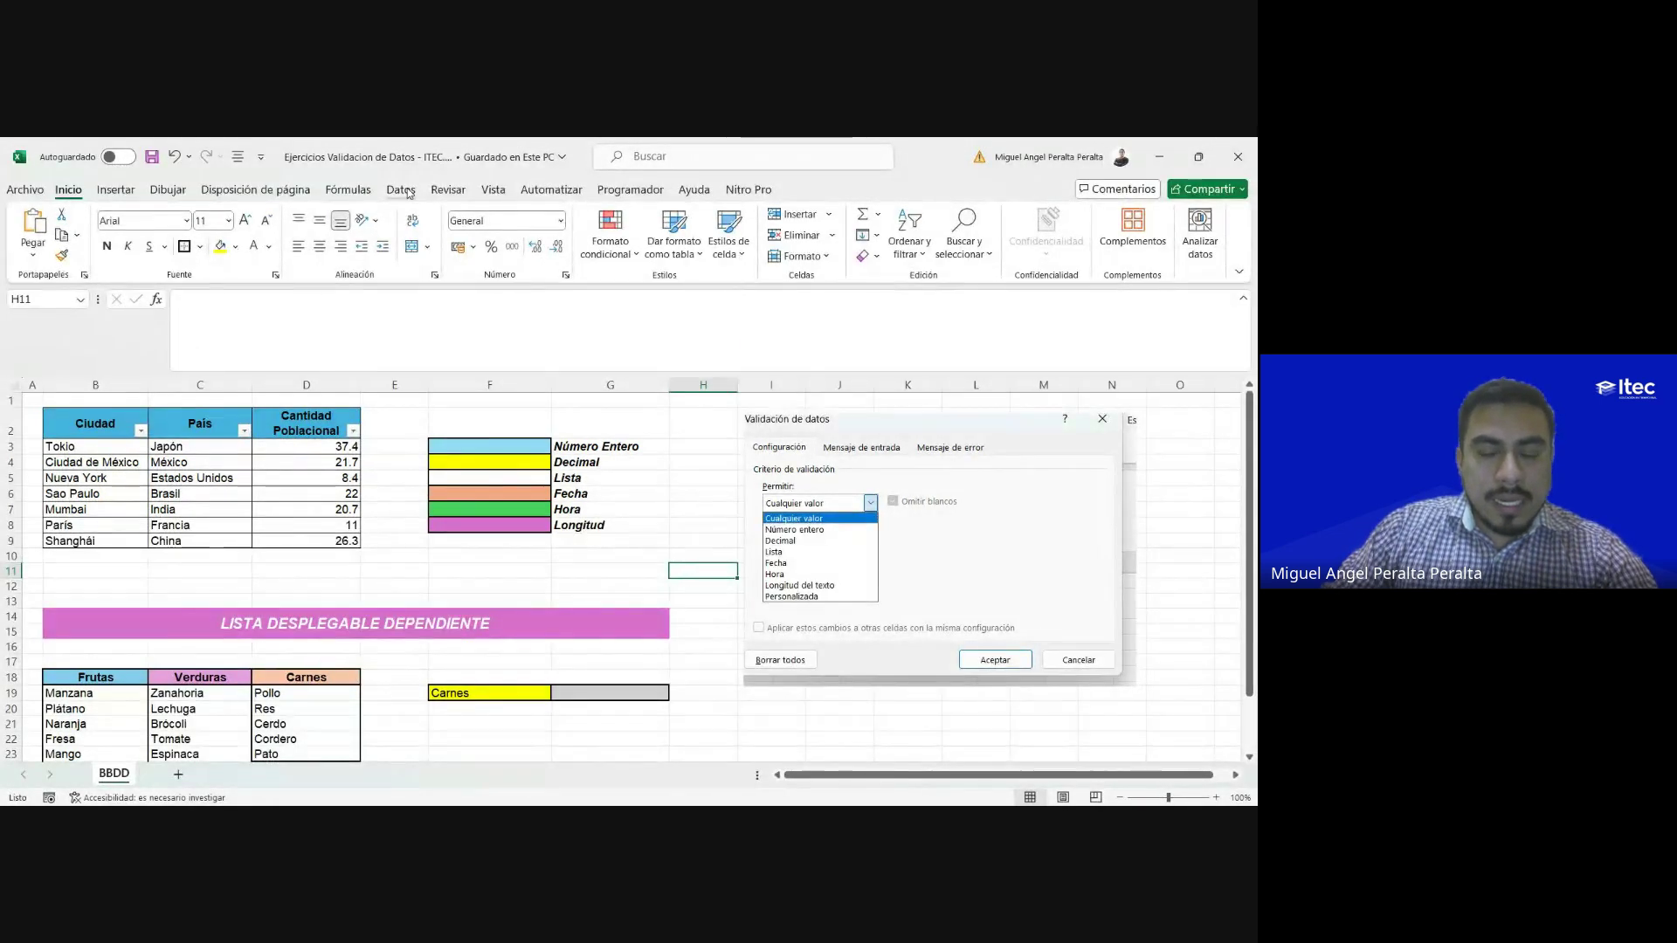
click(408, 192)
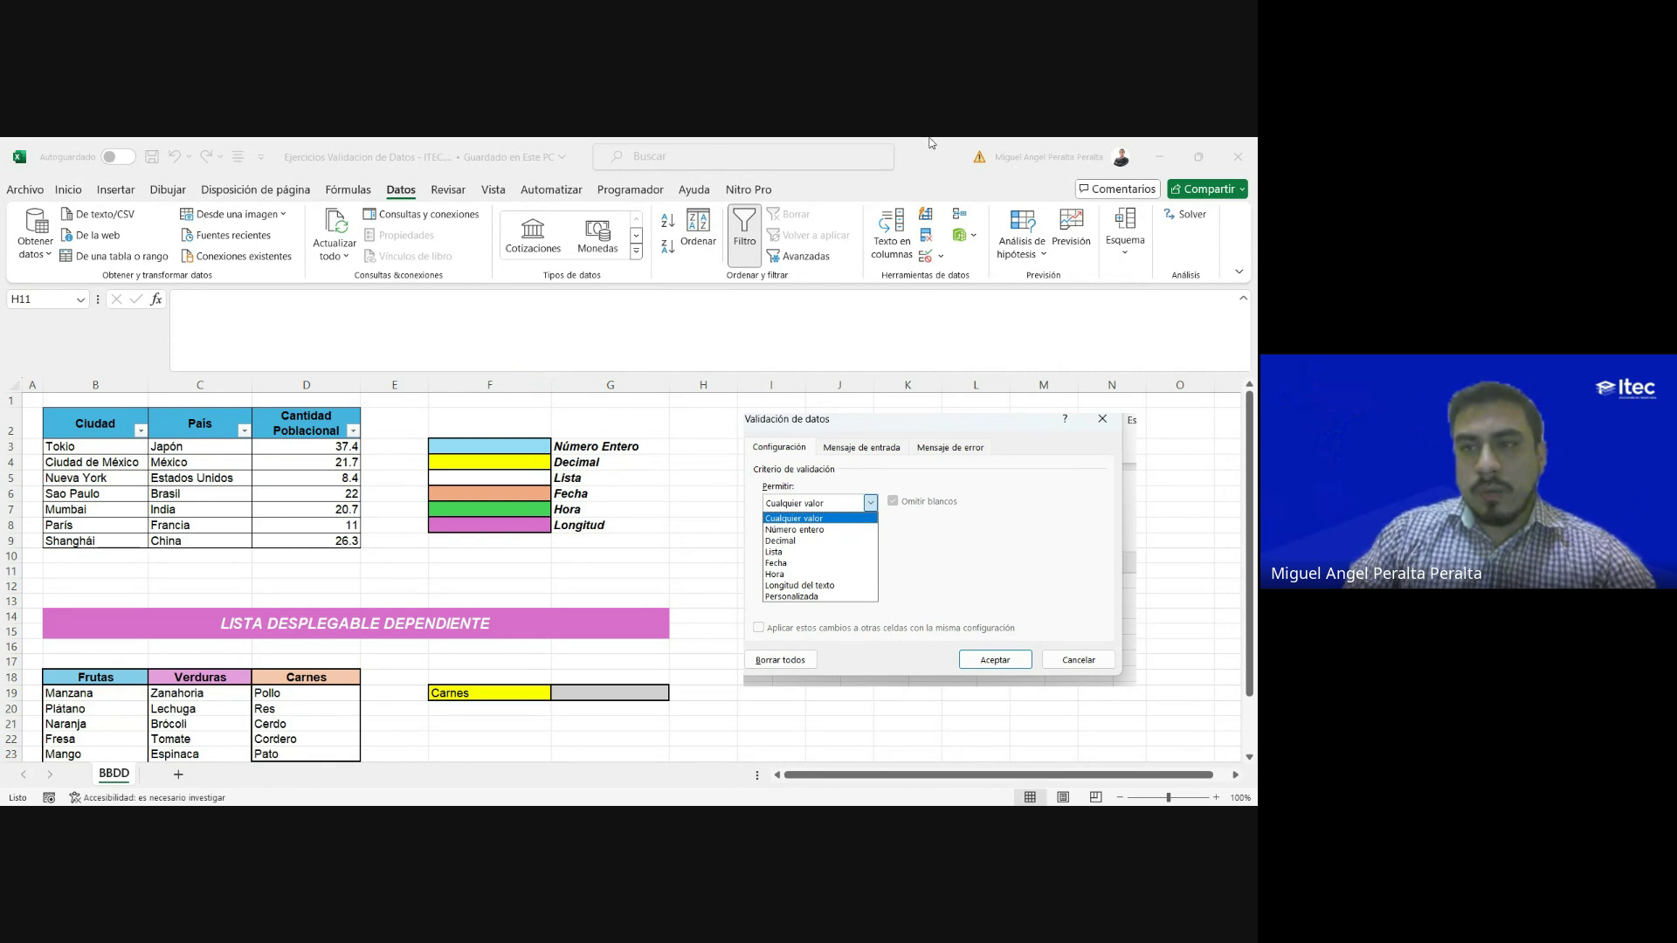
click(1172, 158)
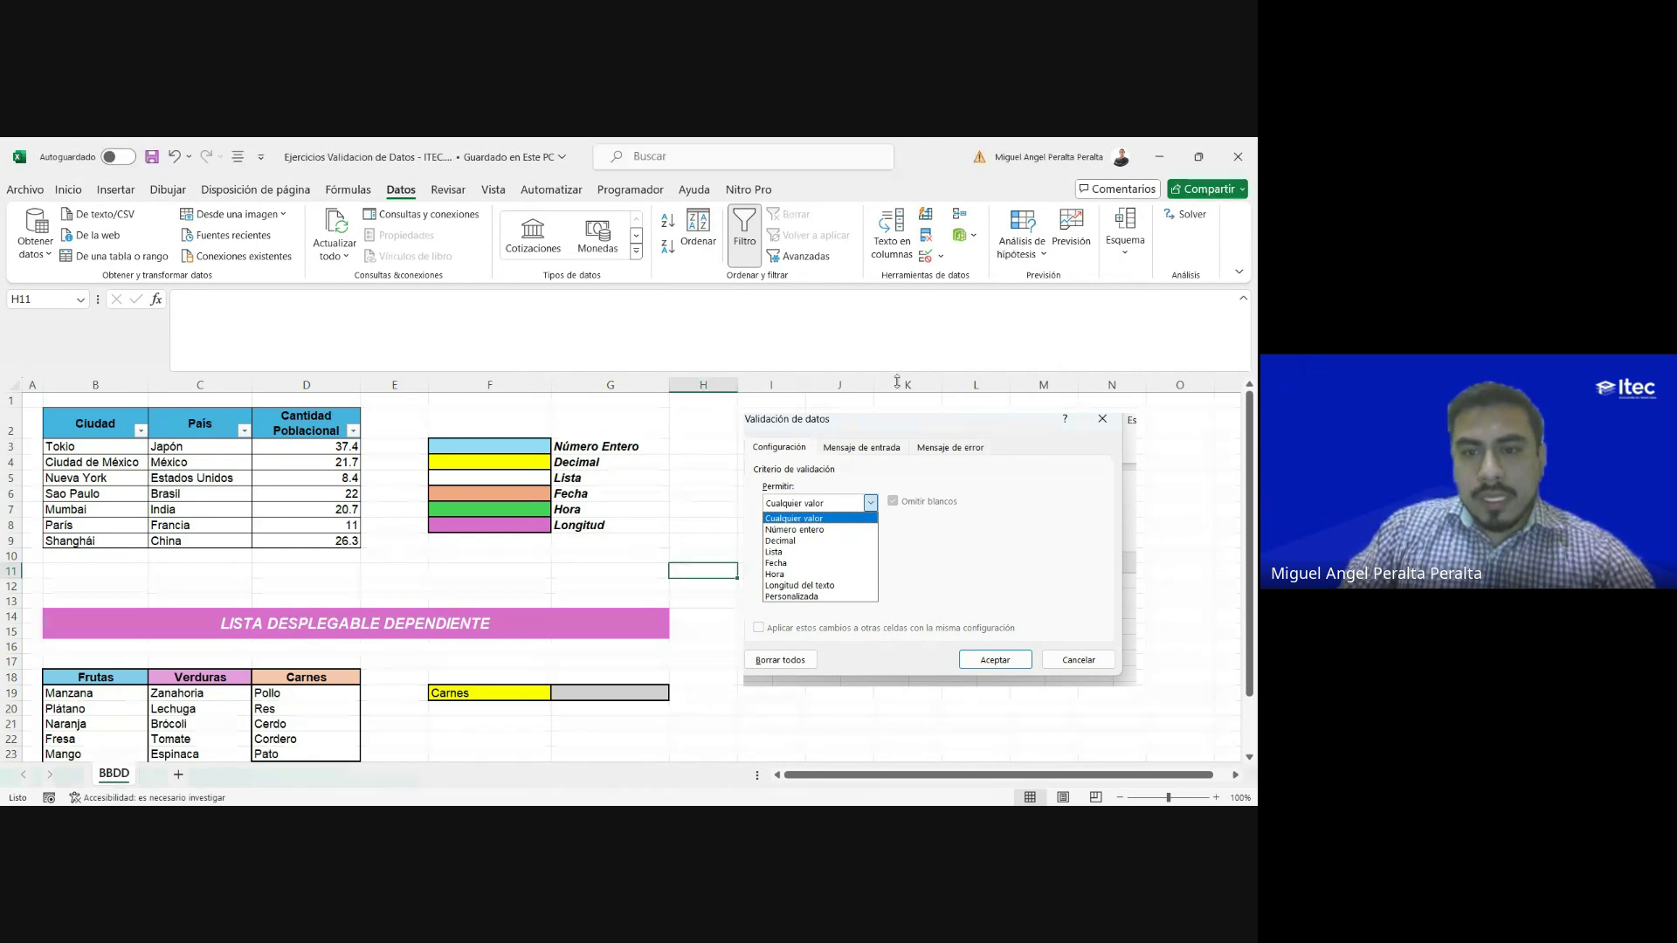
key(ctrl+v)
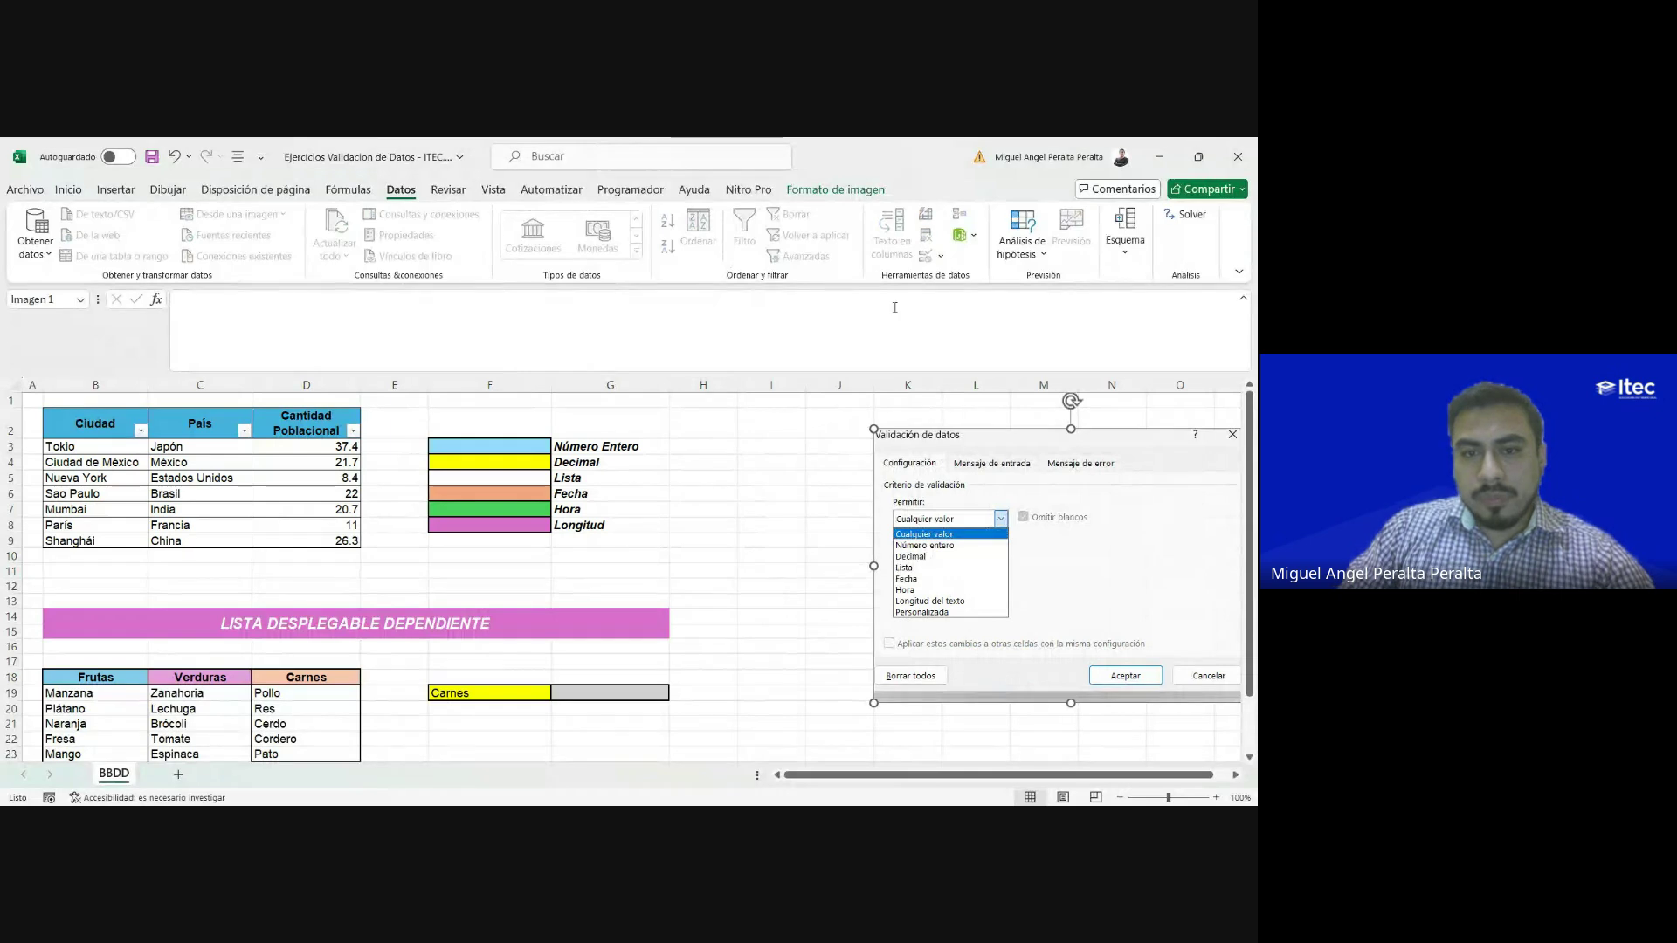
click(771, 446)
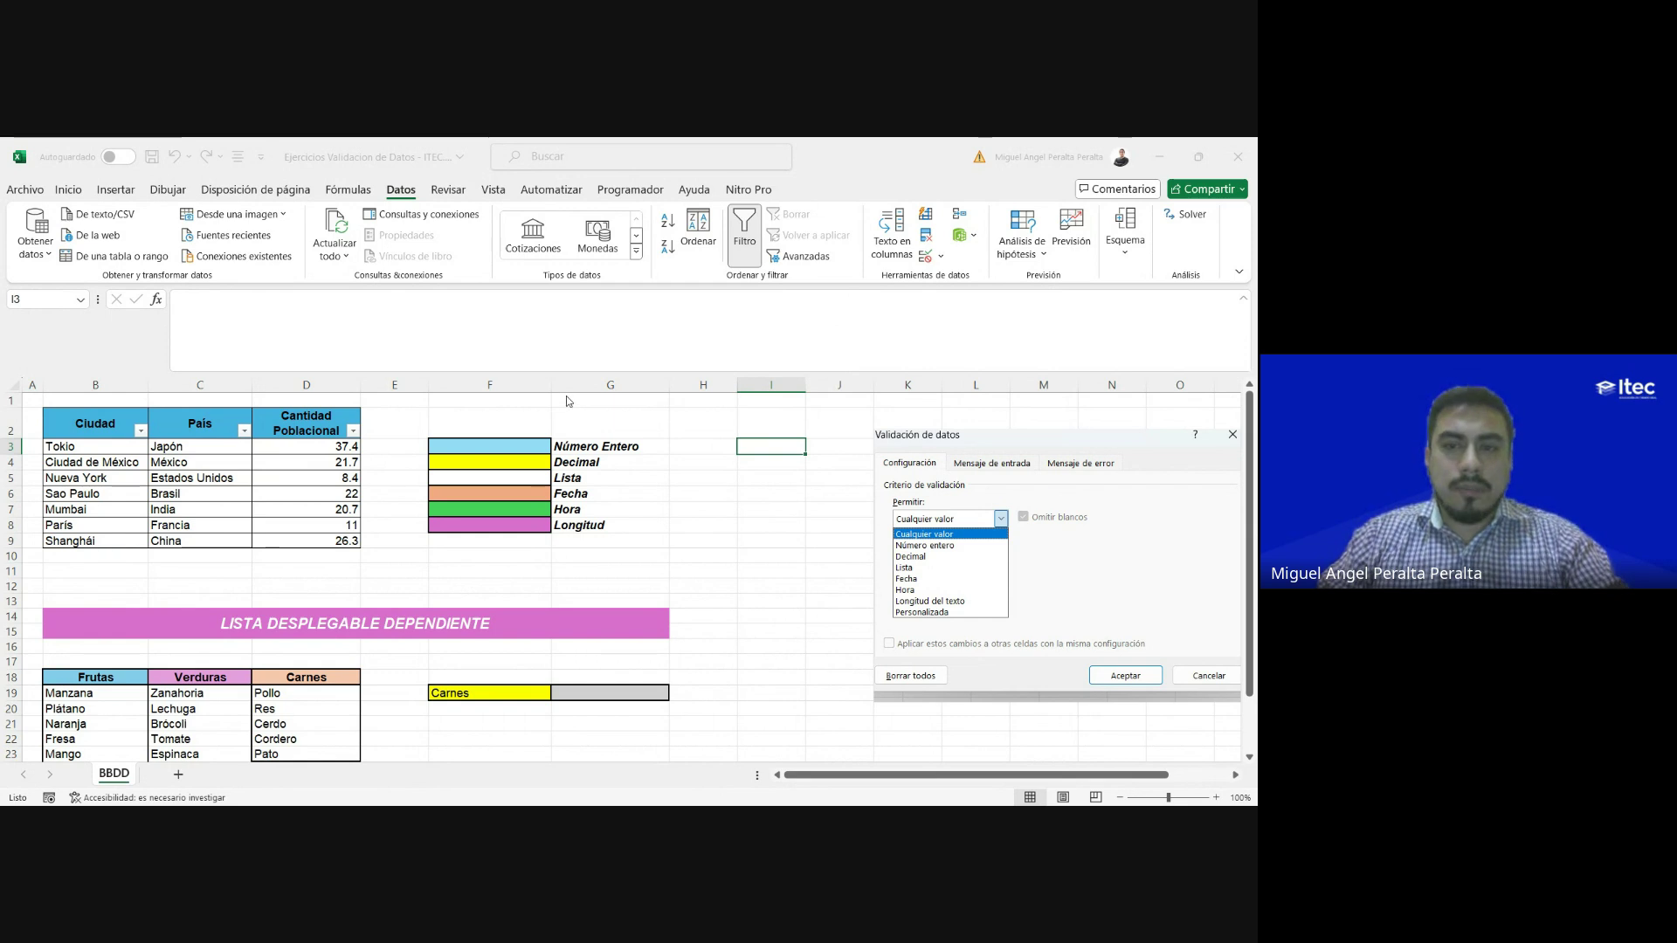
drag(179, 447, 207, 538)
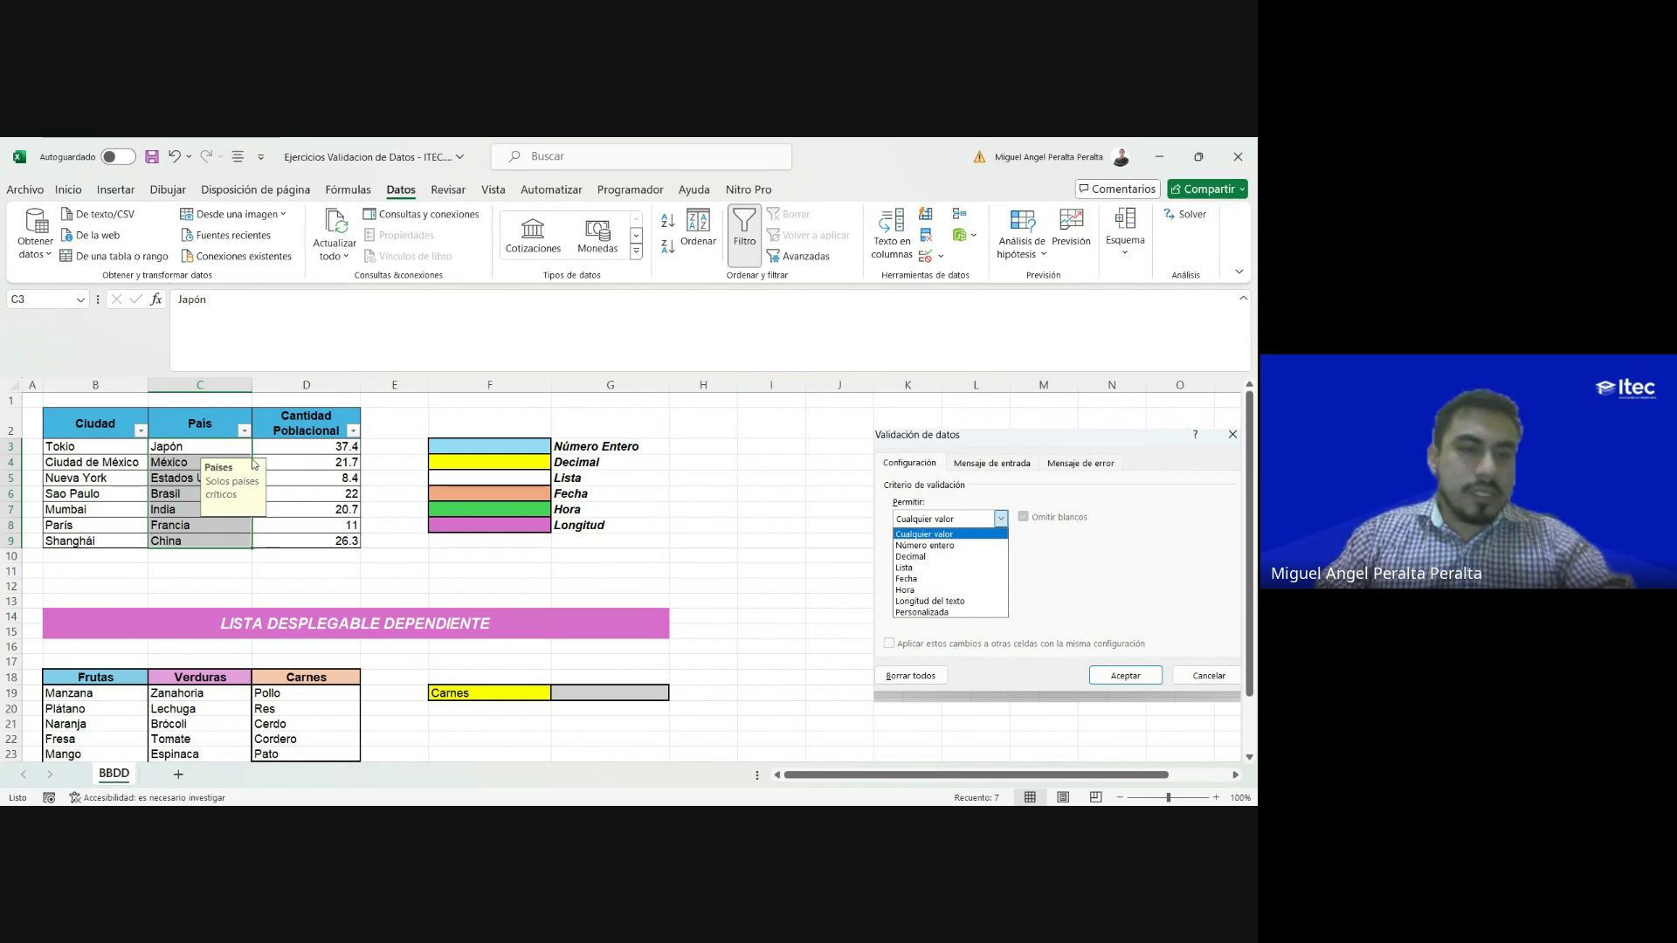
drag(292, 446, 295, 541)
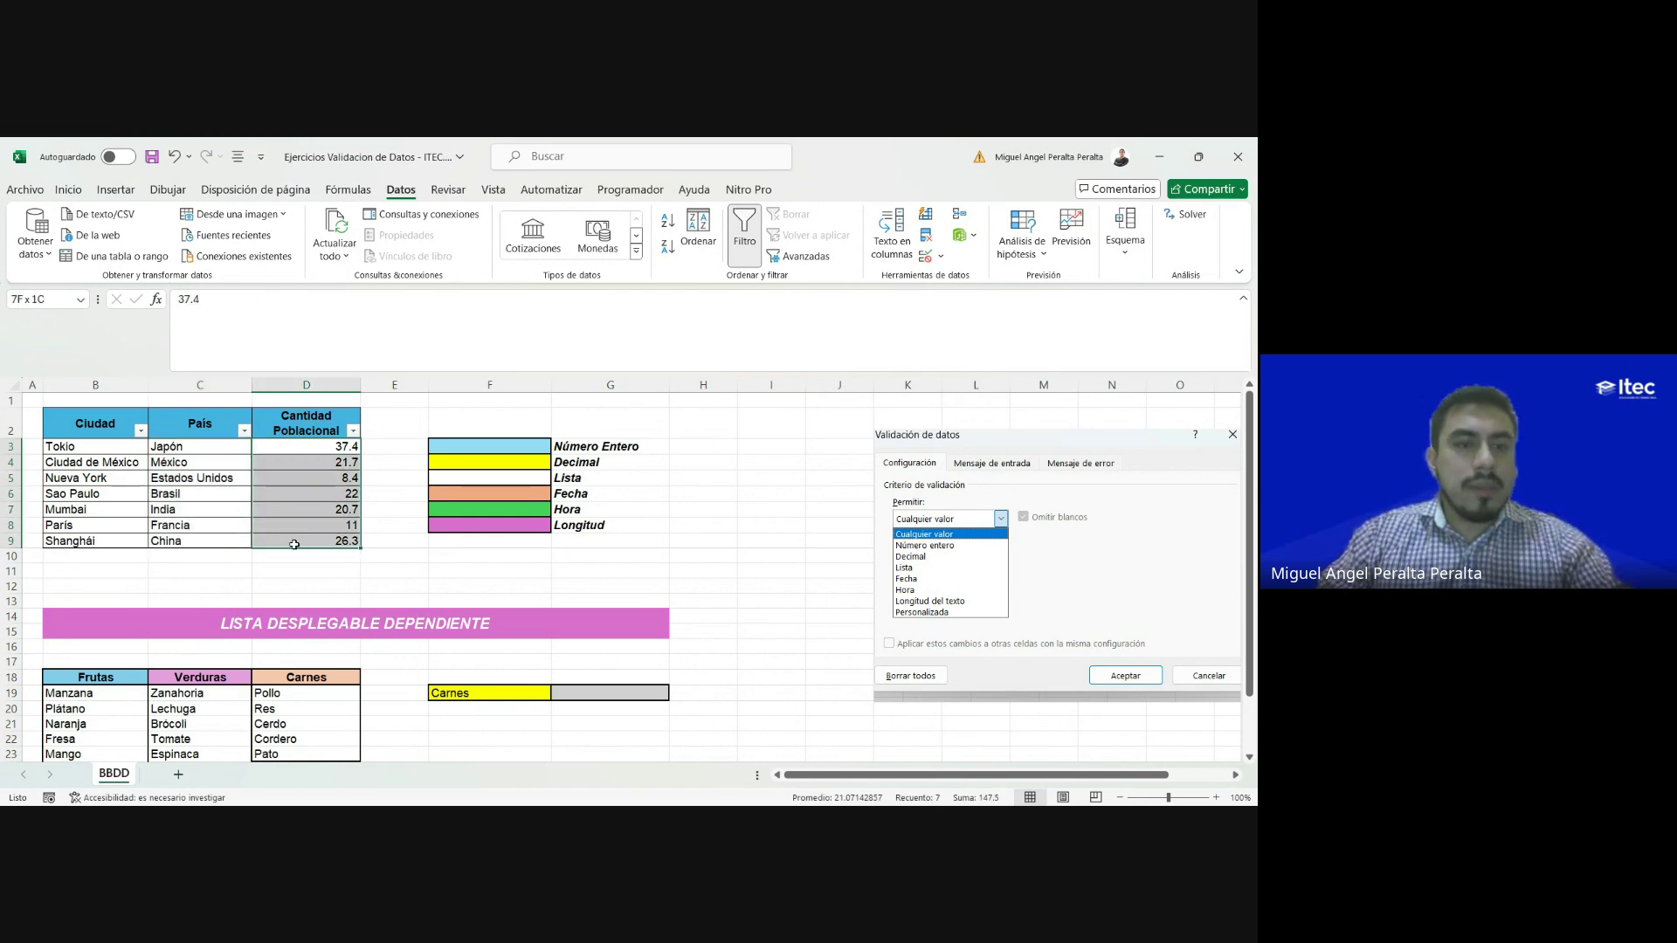
click(171, 499)
drag(120, 444, 133, 541)
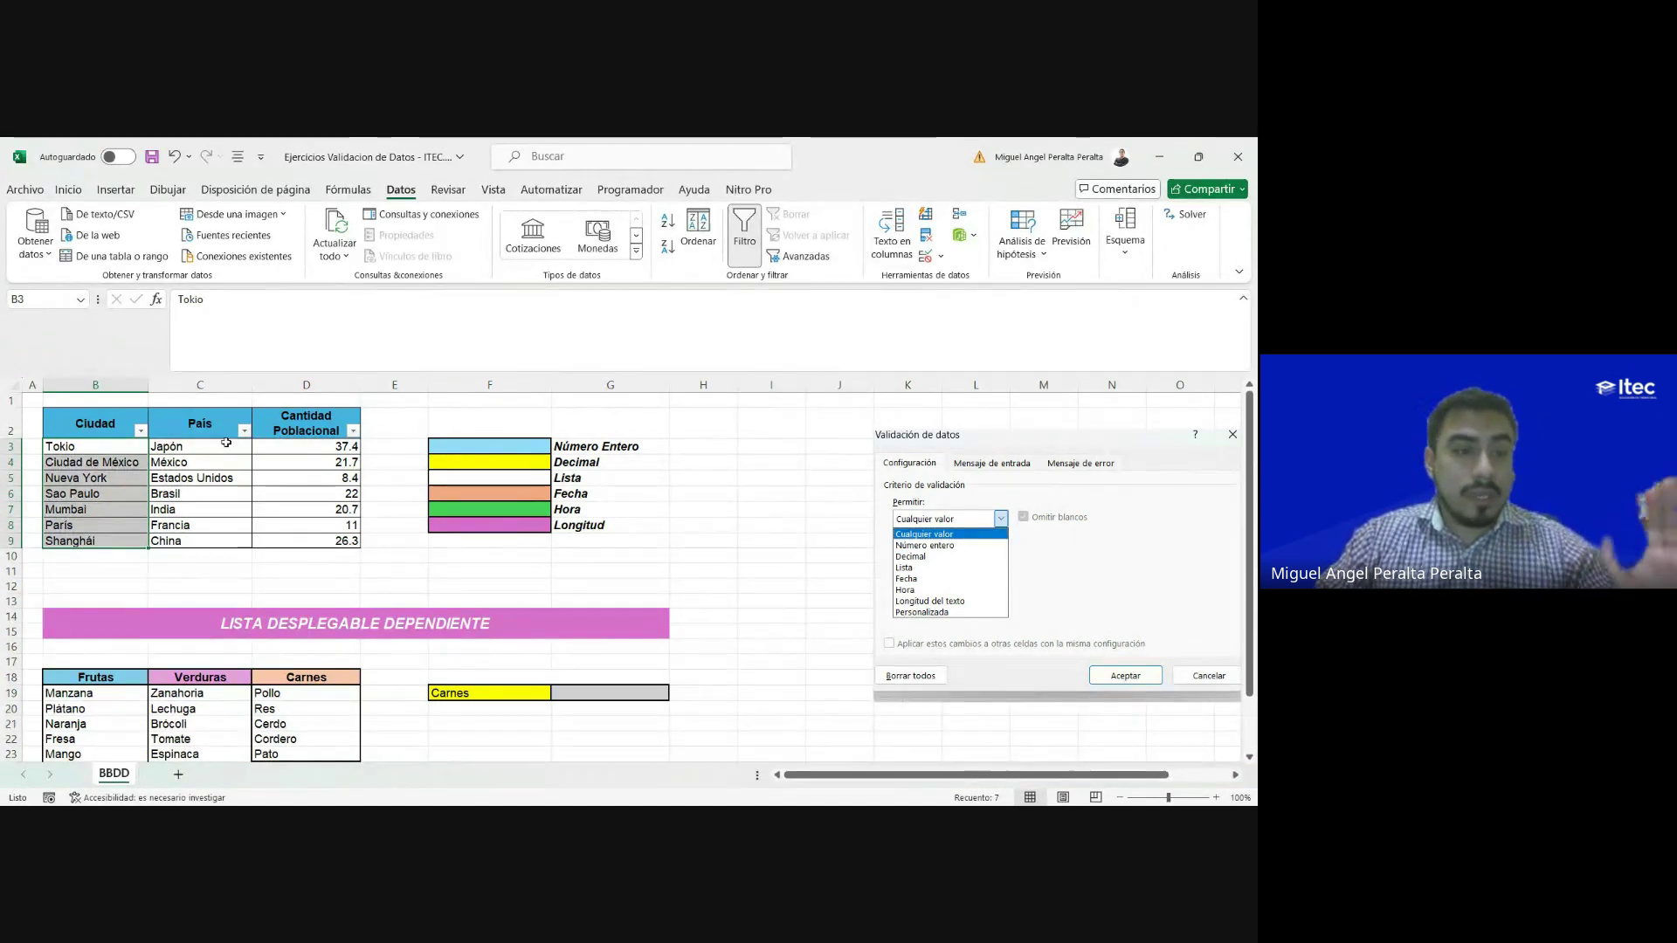
click(103, 491)
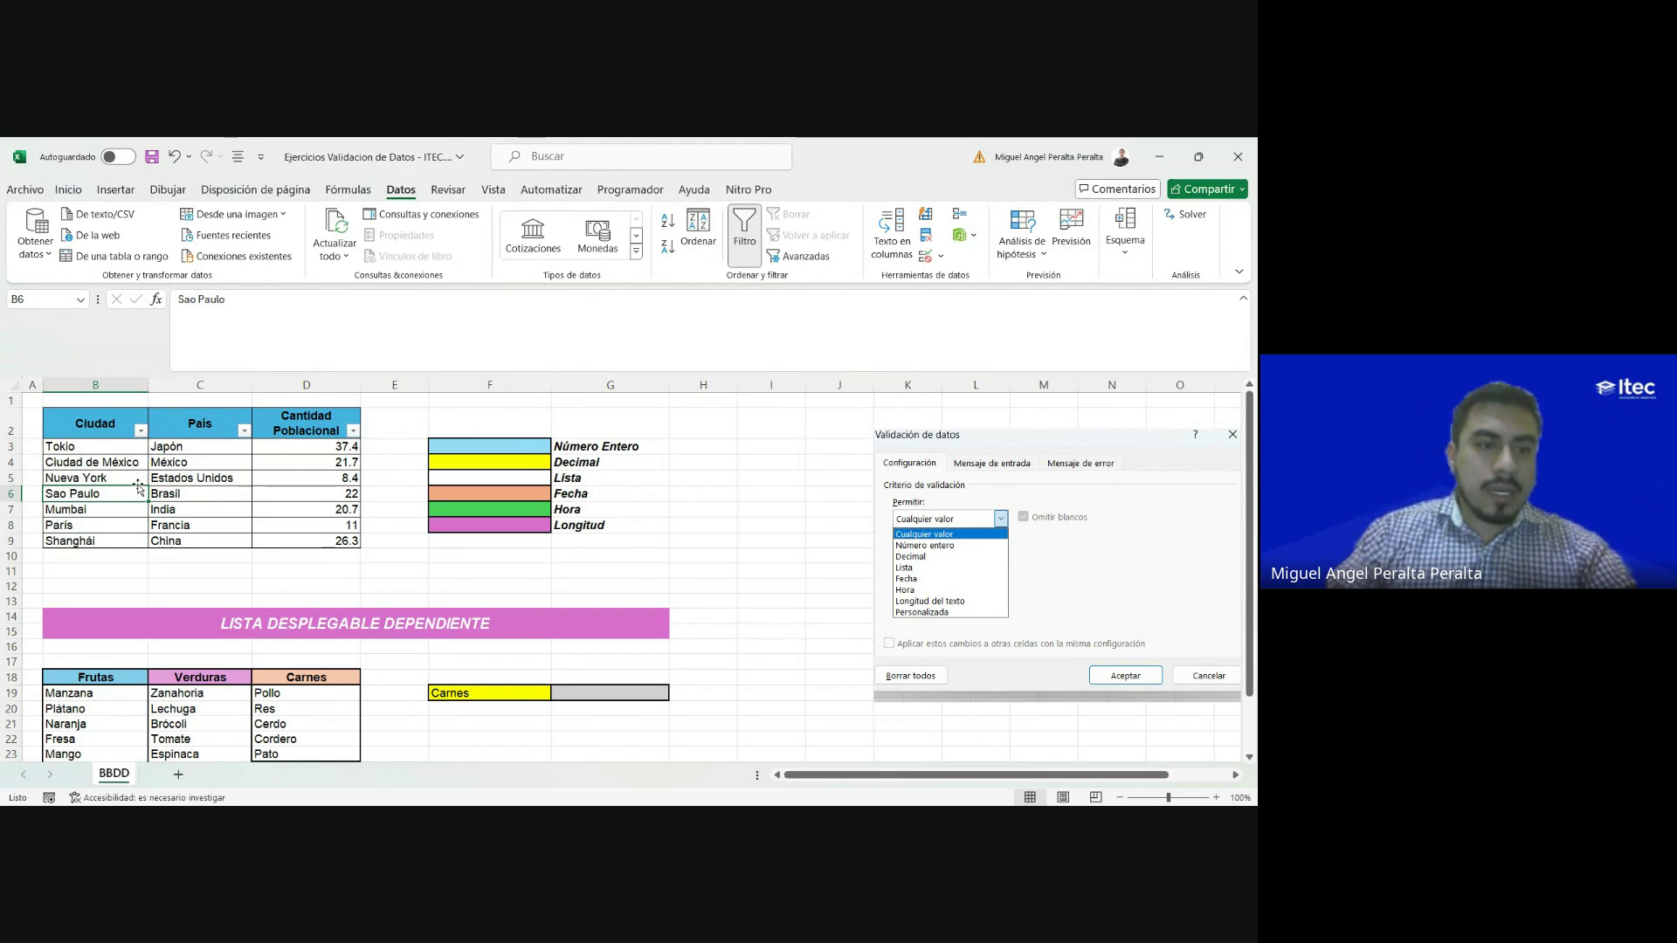
text(Berlin)
key(Return)
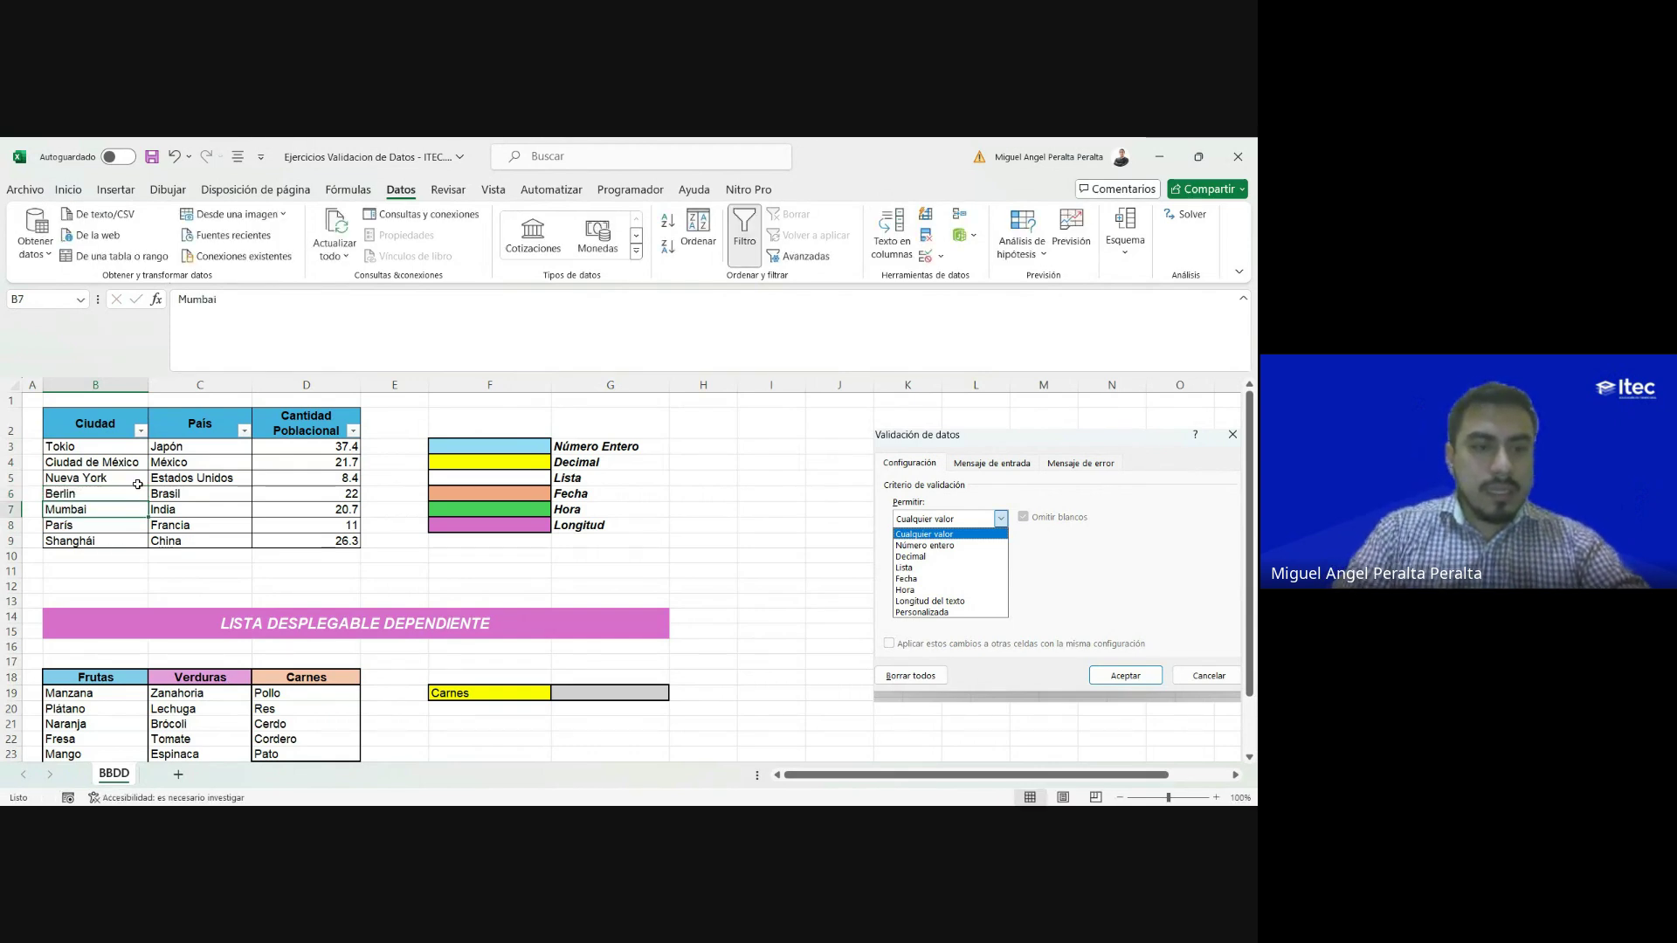
key(Right)
key(Up)
text(Aleman)
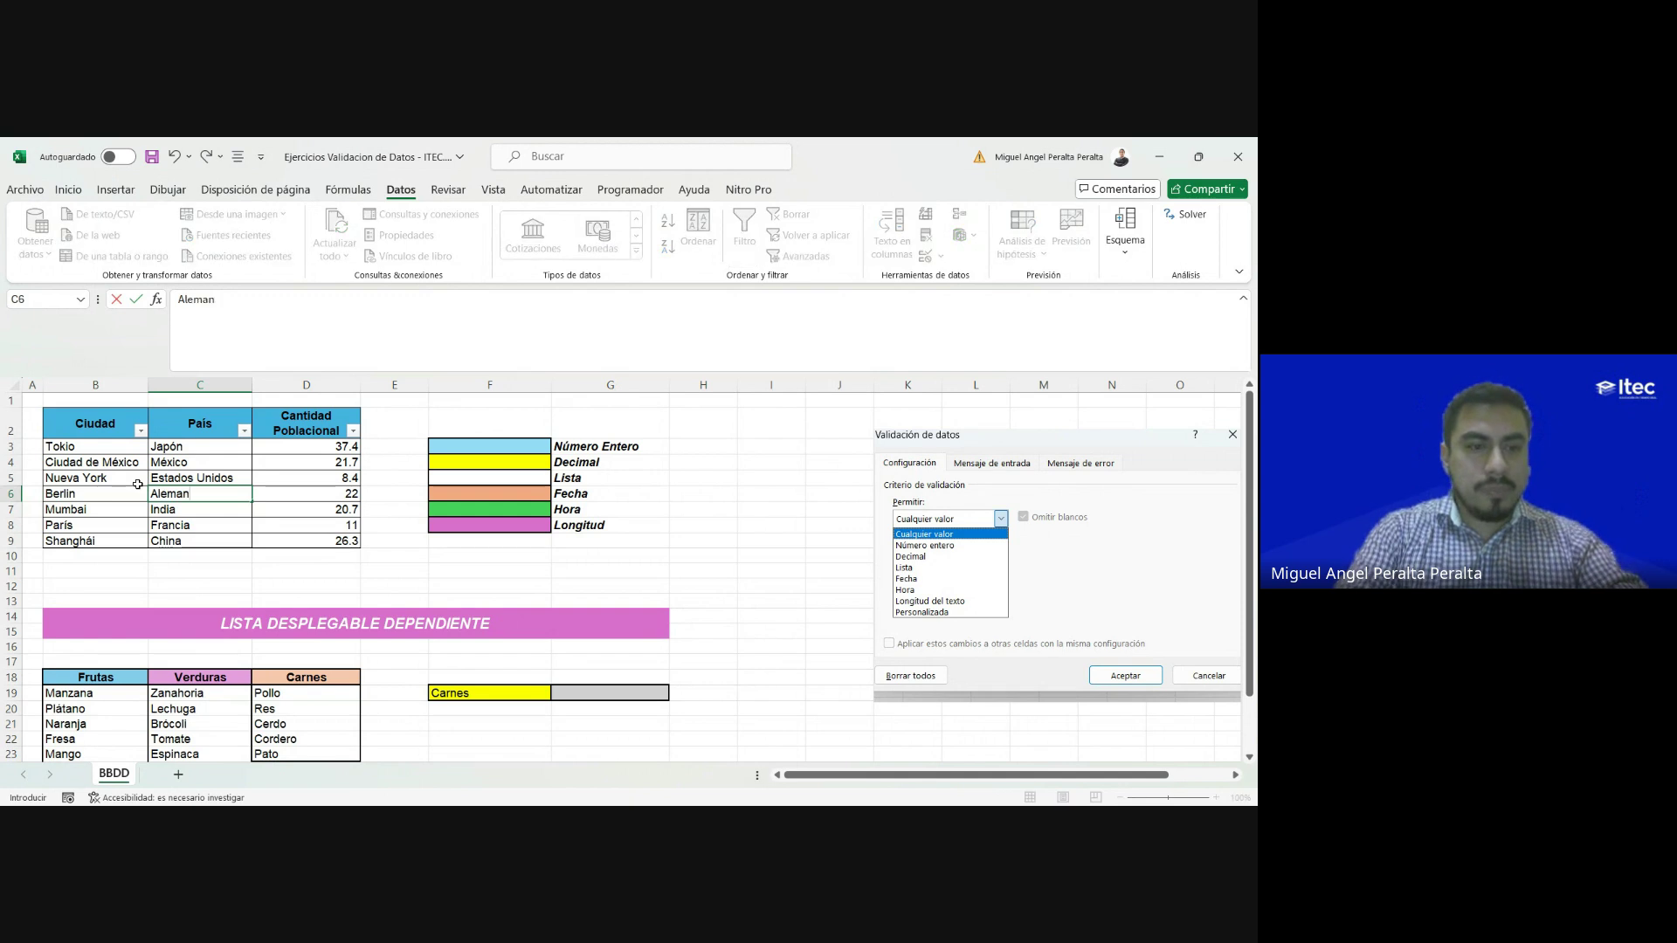
key(Return)
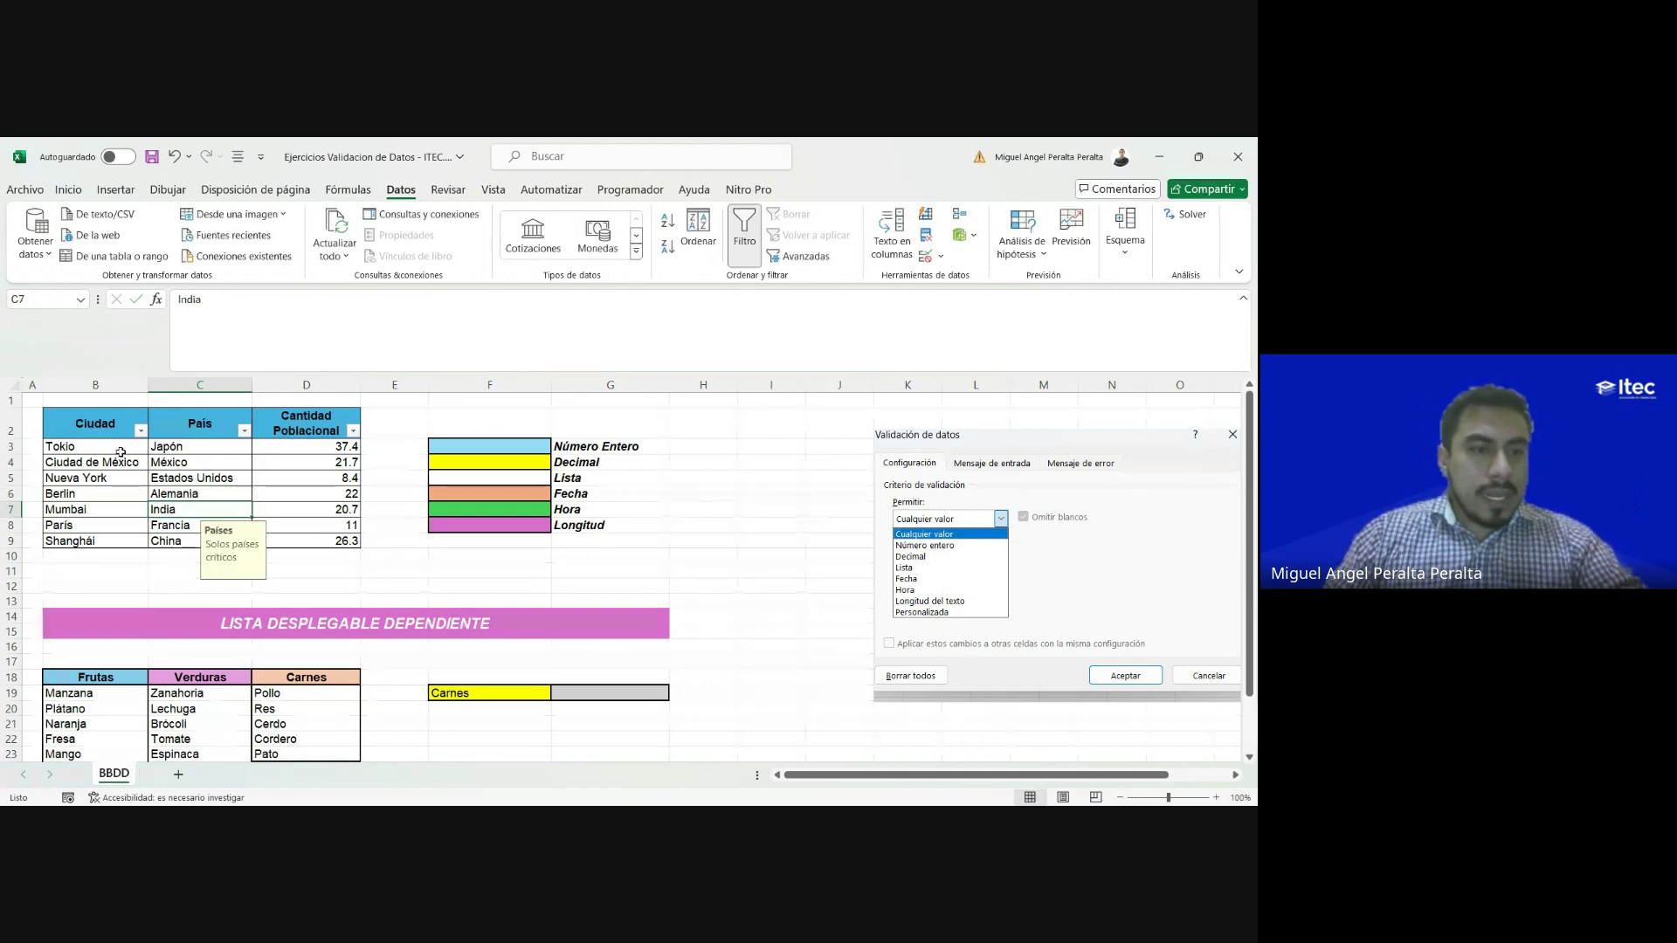
click(117, 462)
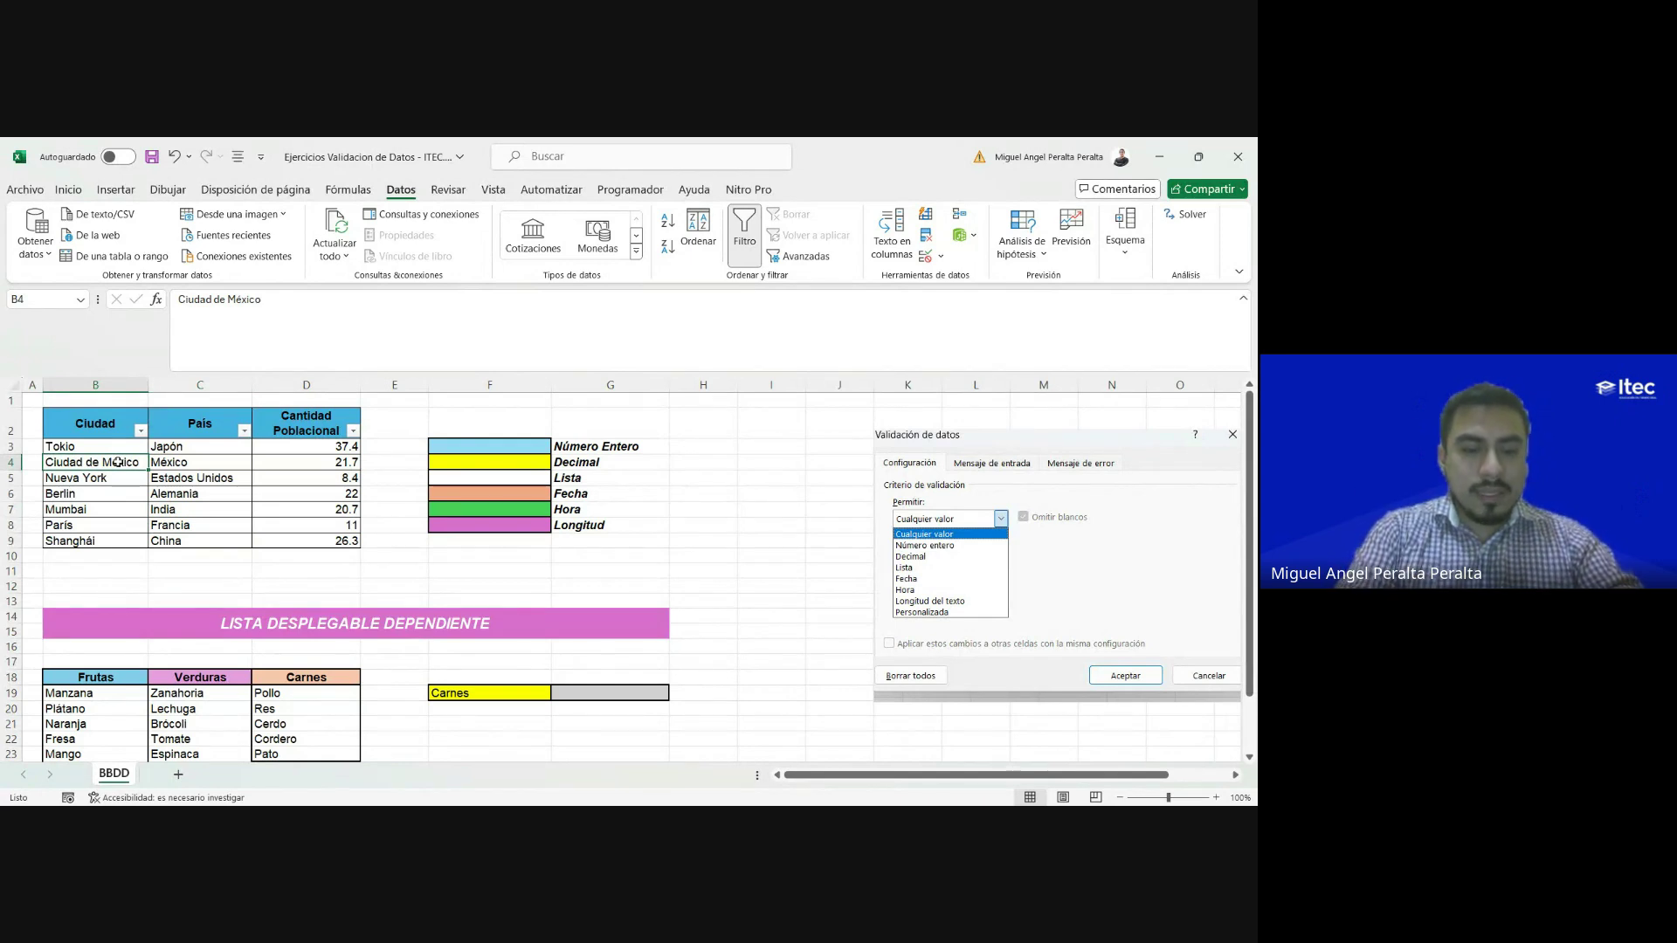
text(Madrid)
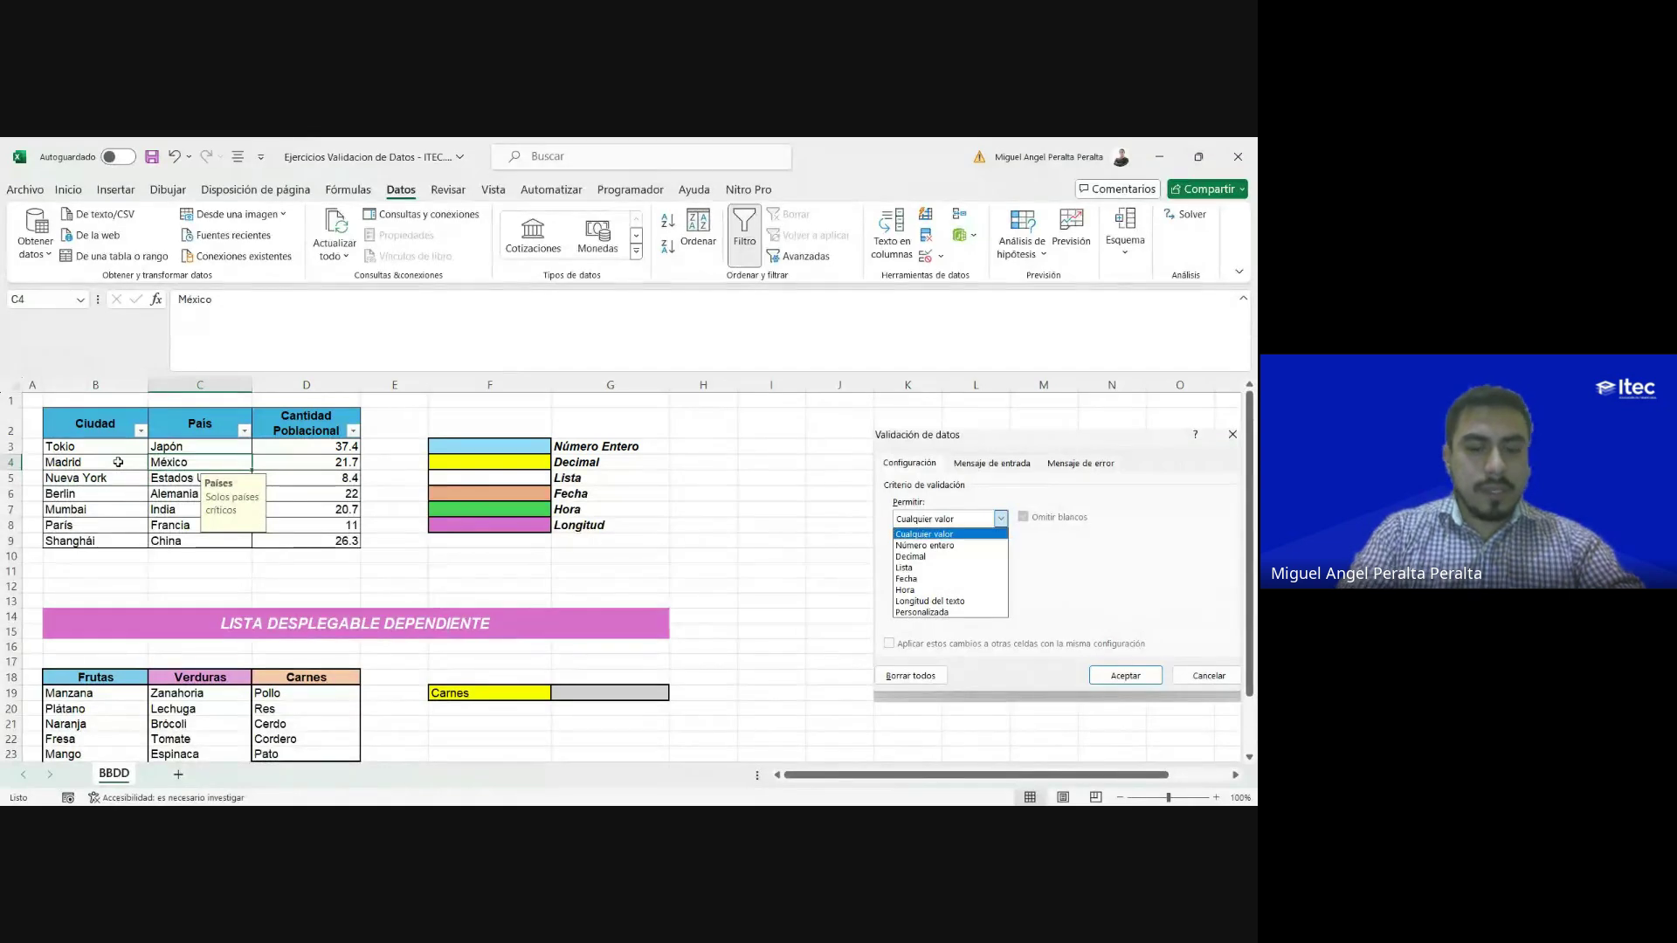
text(España)
key(Return)
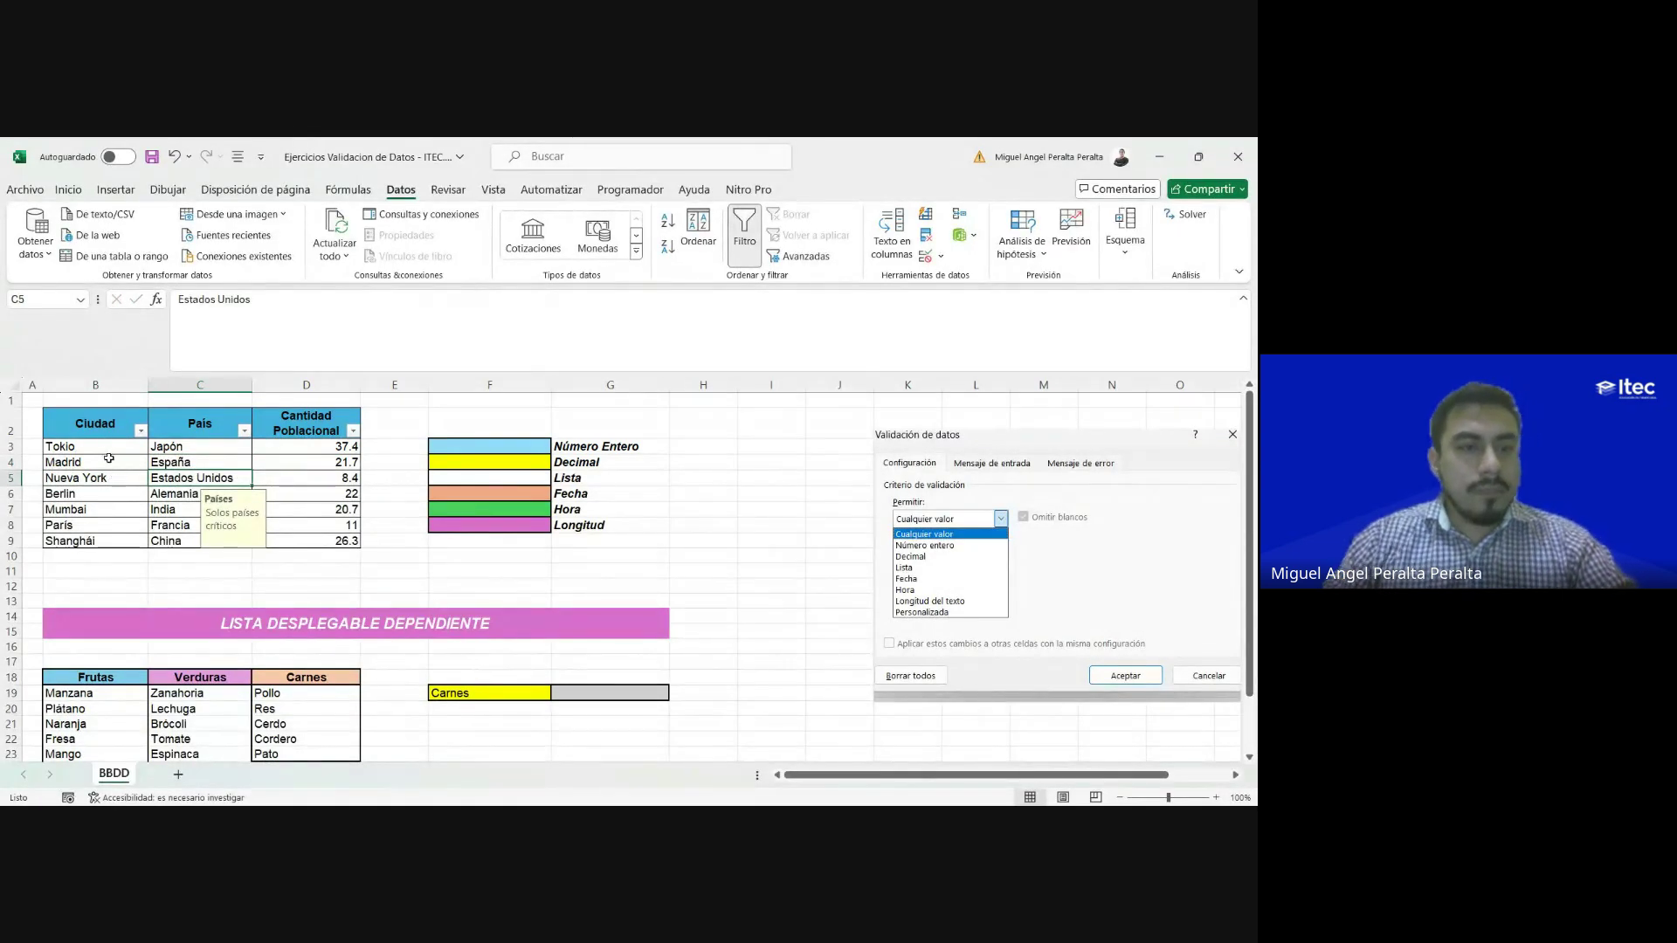
drag(109, 447, 112, 539)
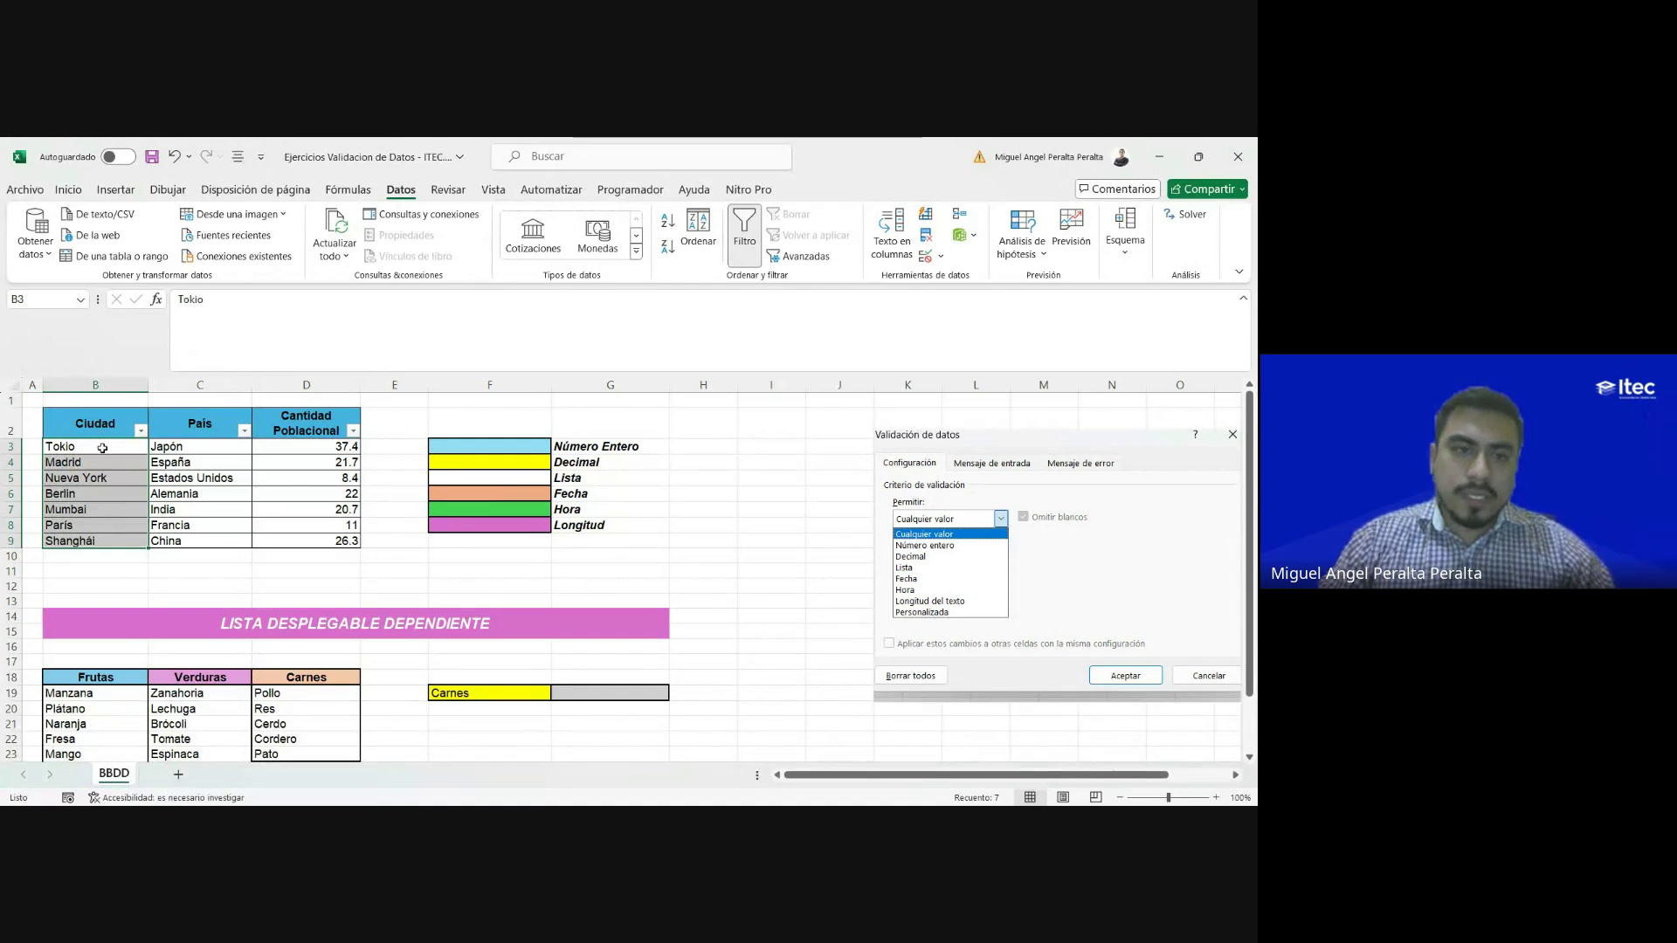
mouse_move(105, 449)
mouse_down()
mouse_move(101, 556)
mouse_move(102, 541)
mouse_up()
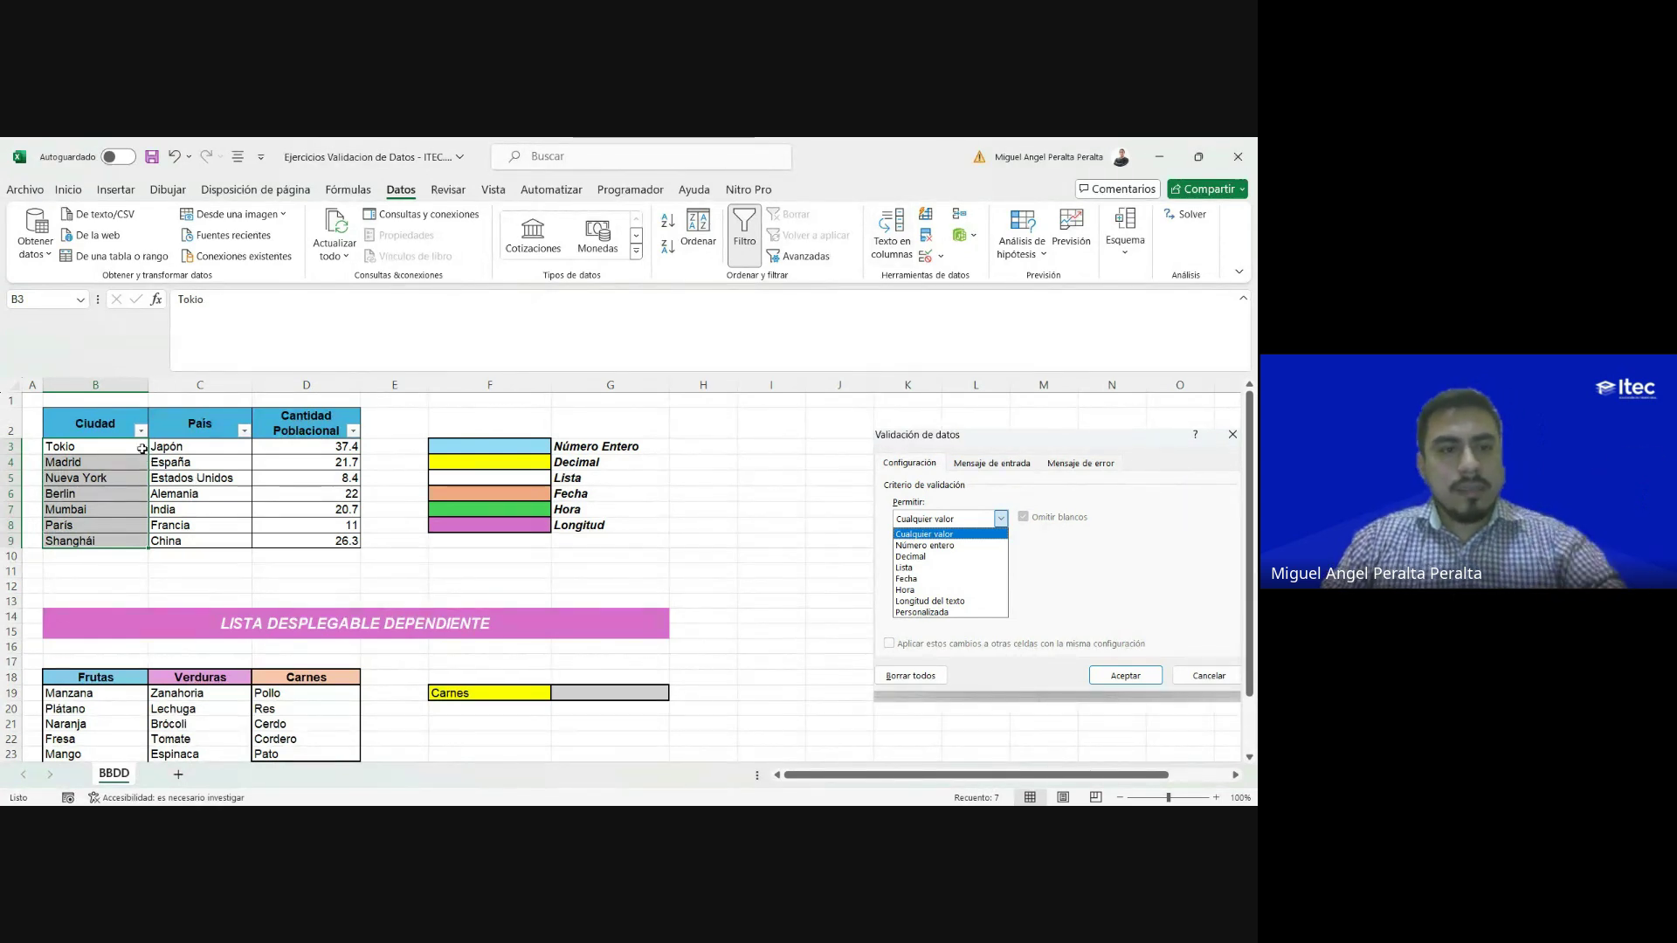
Step: Select city cells B3:B9 to display the Atención input message
drag(136, 457, 135, 539)
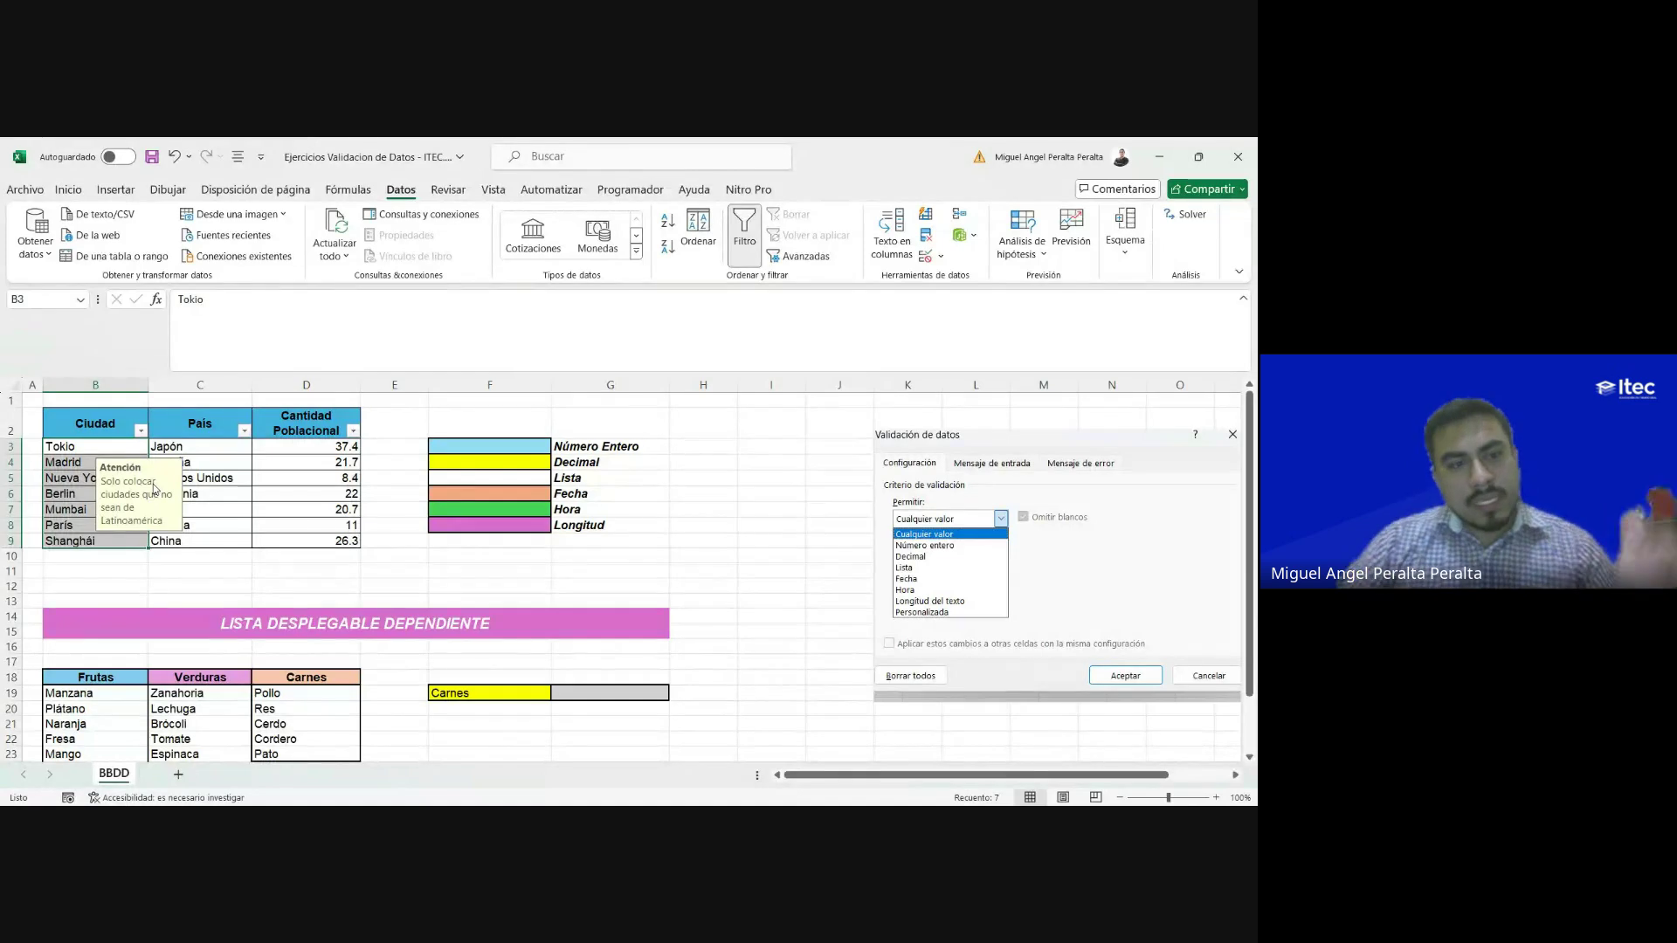
Step: Step through the city cells from Madrid downward, confirming the Atención message on each
click(82, 465)
click(75, 480)
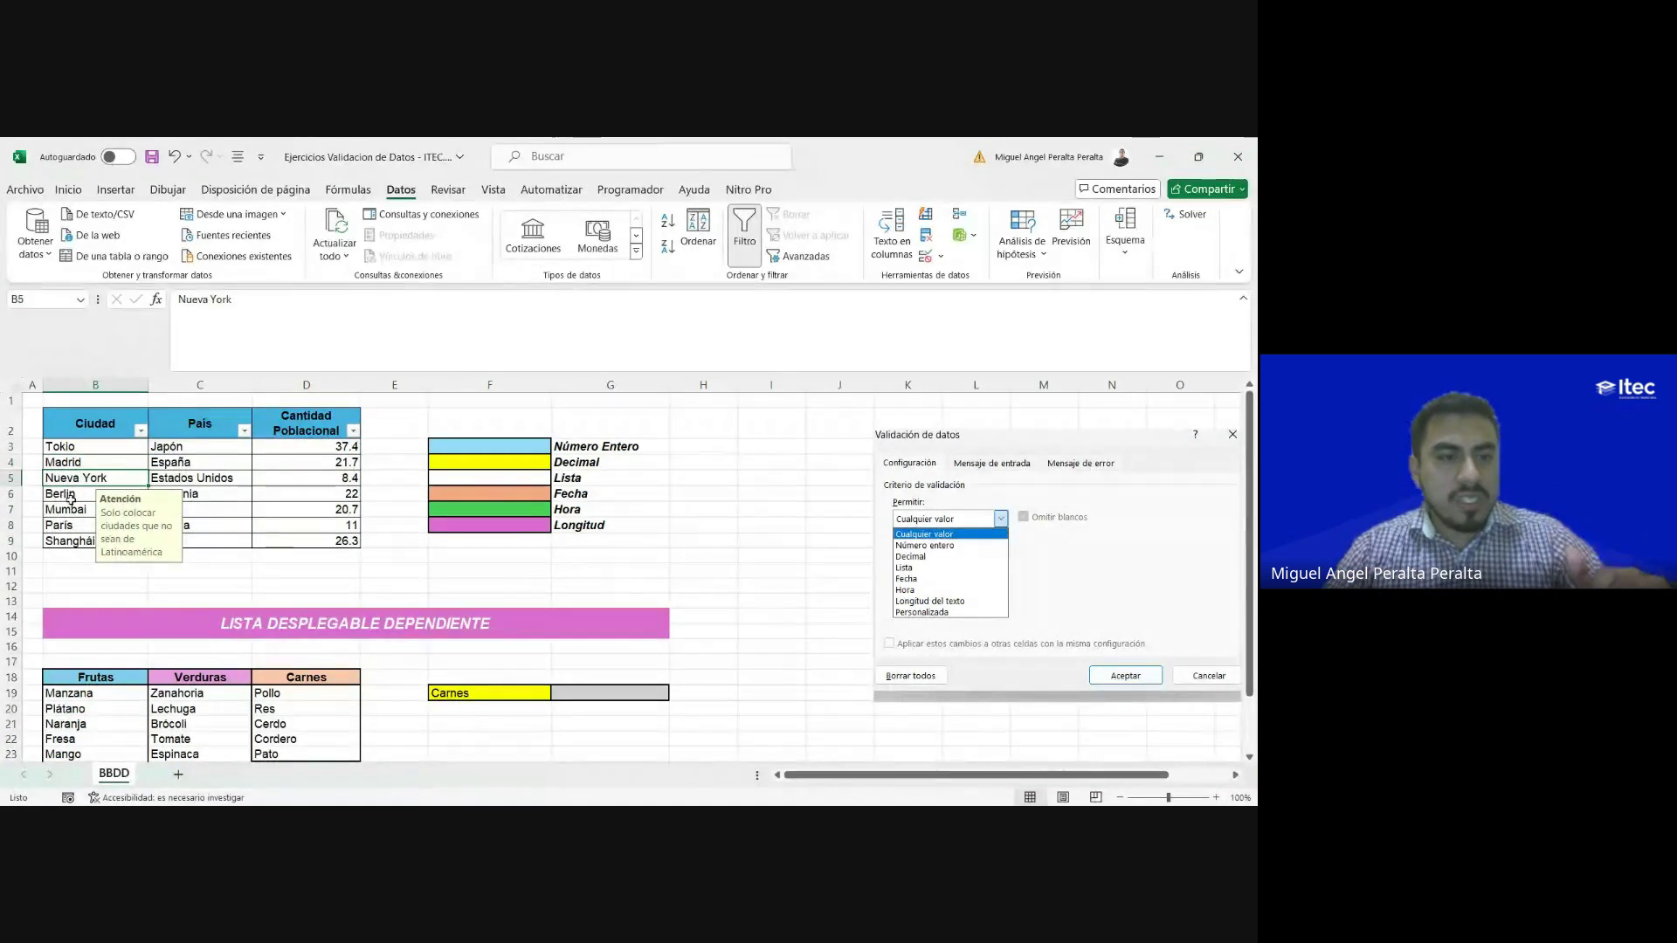
click(70, 511)
click(70, 542)
click(68, 552)
click(70, 540)
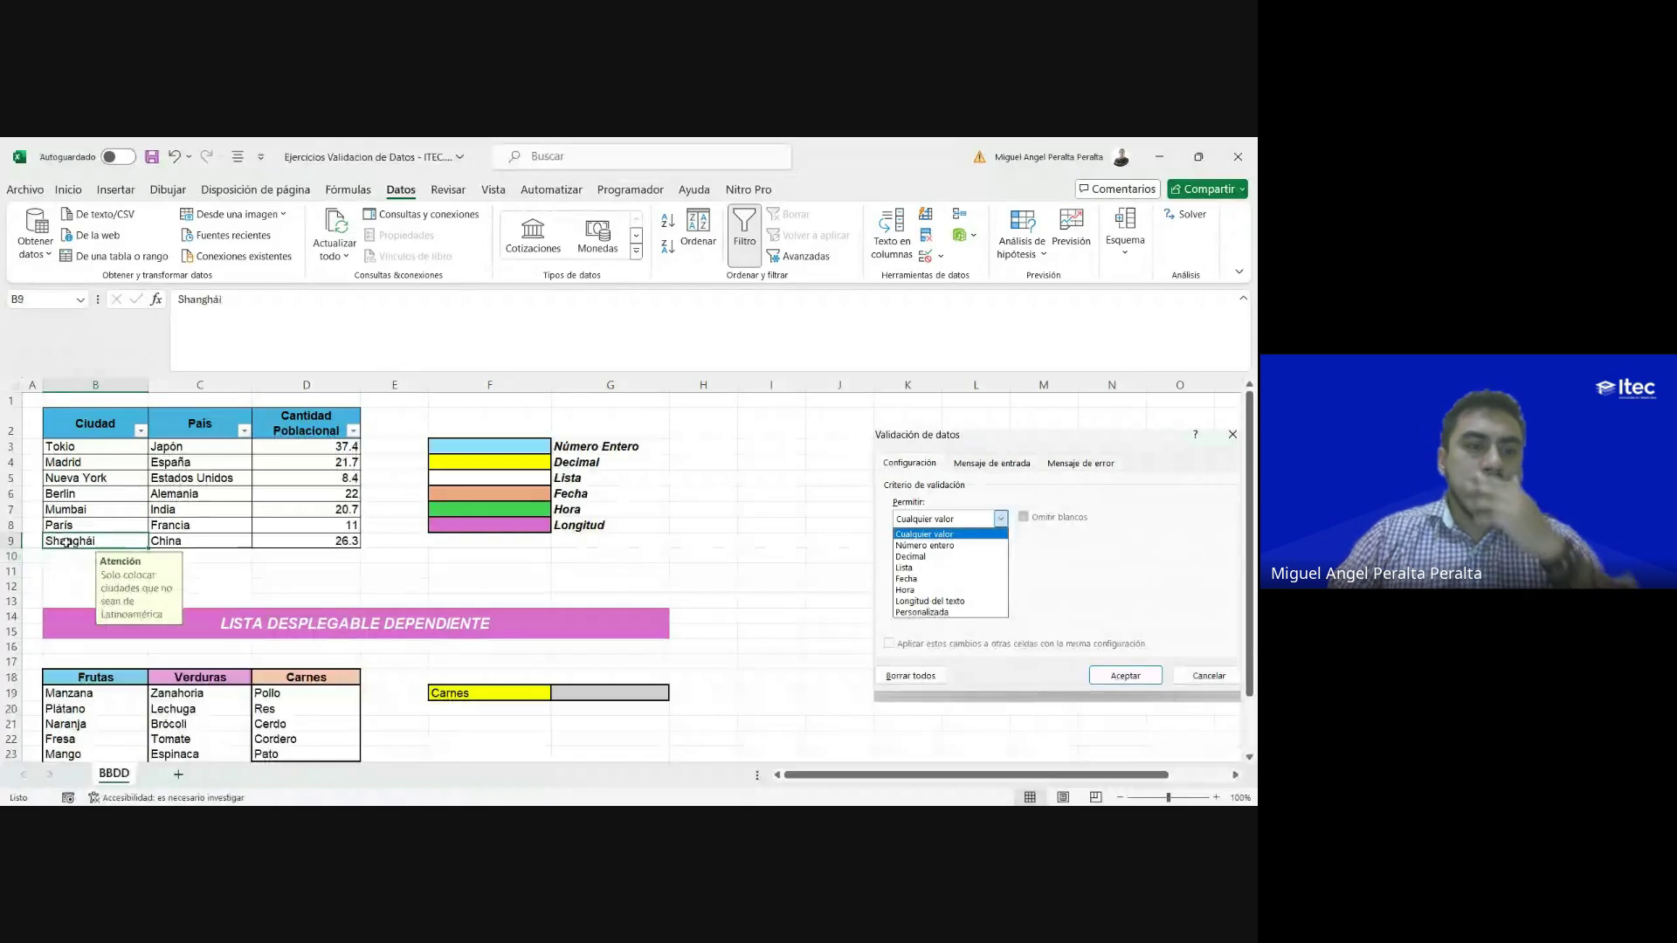
drag(71, 477, 72, 461)
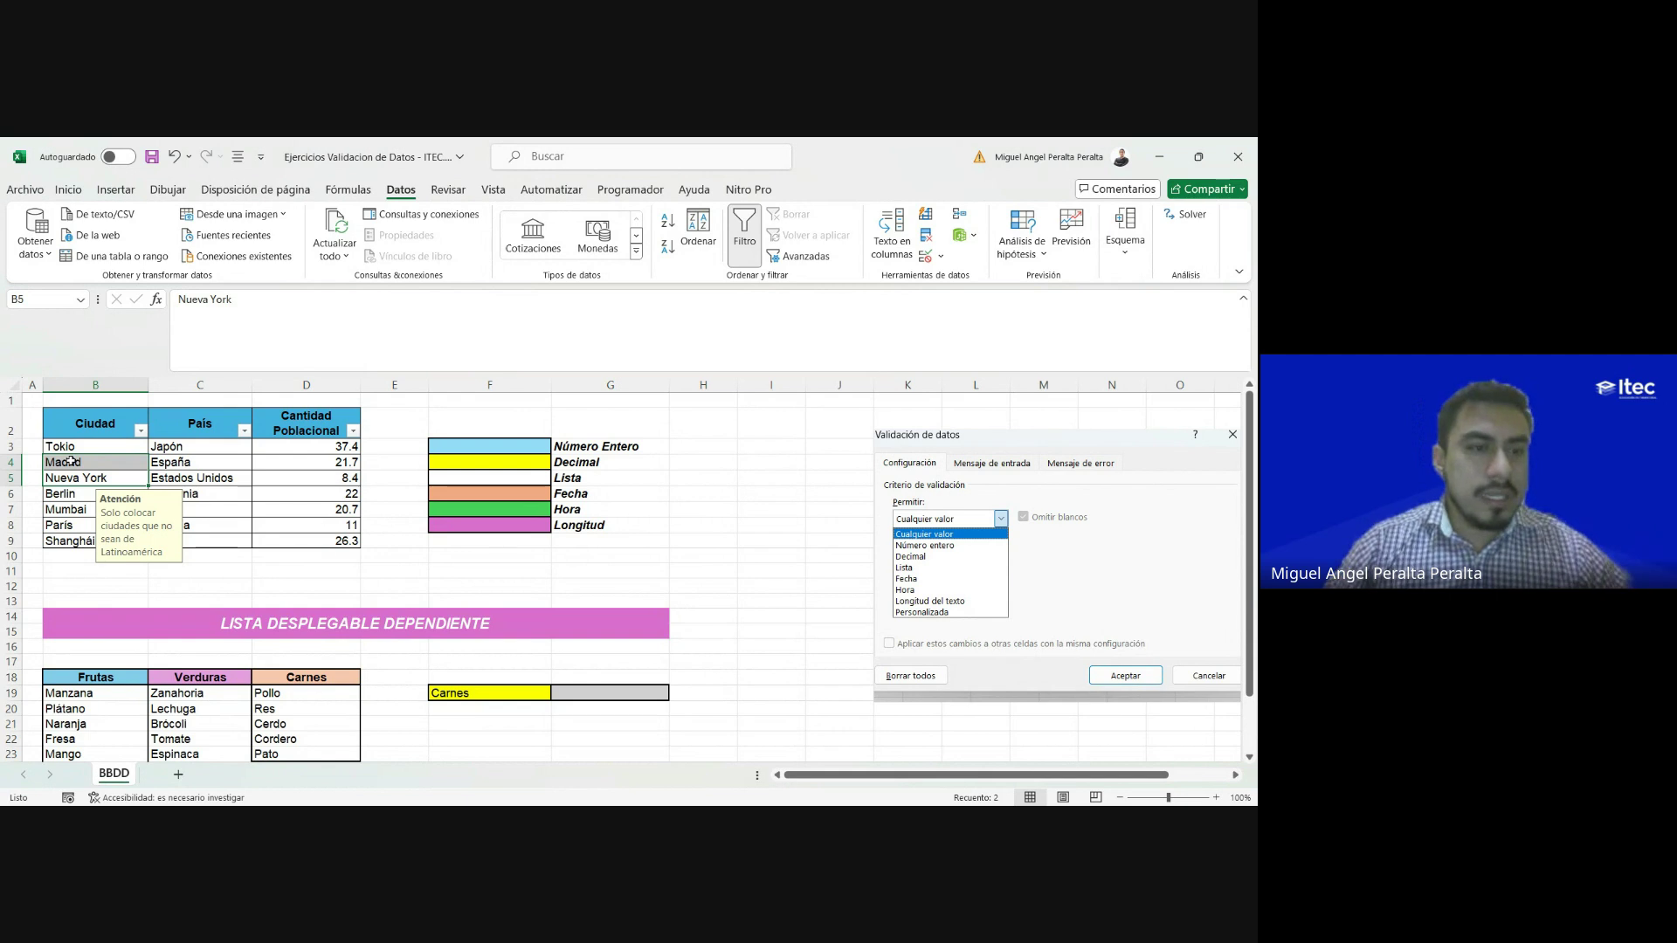
Step: Reselect B3:B9, then move to an empty cell so the message disappears
click(70, 461)
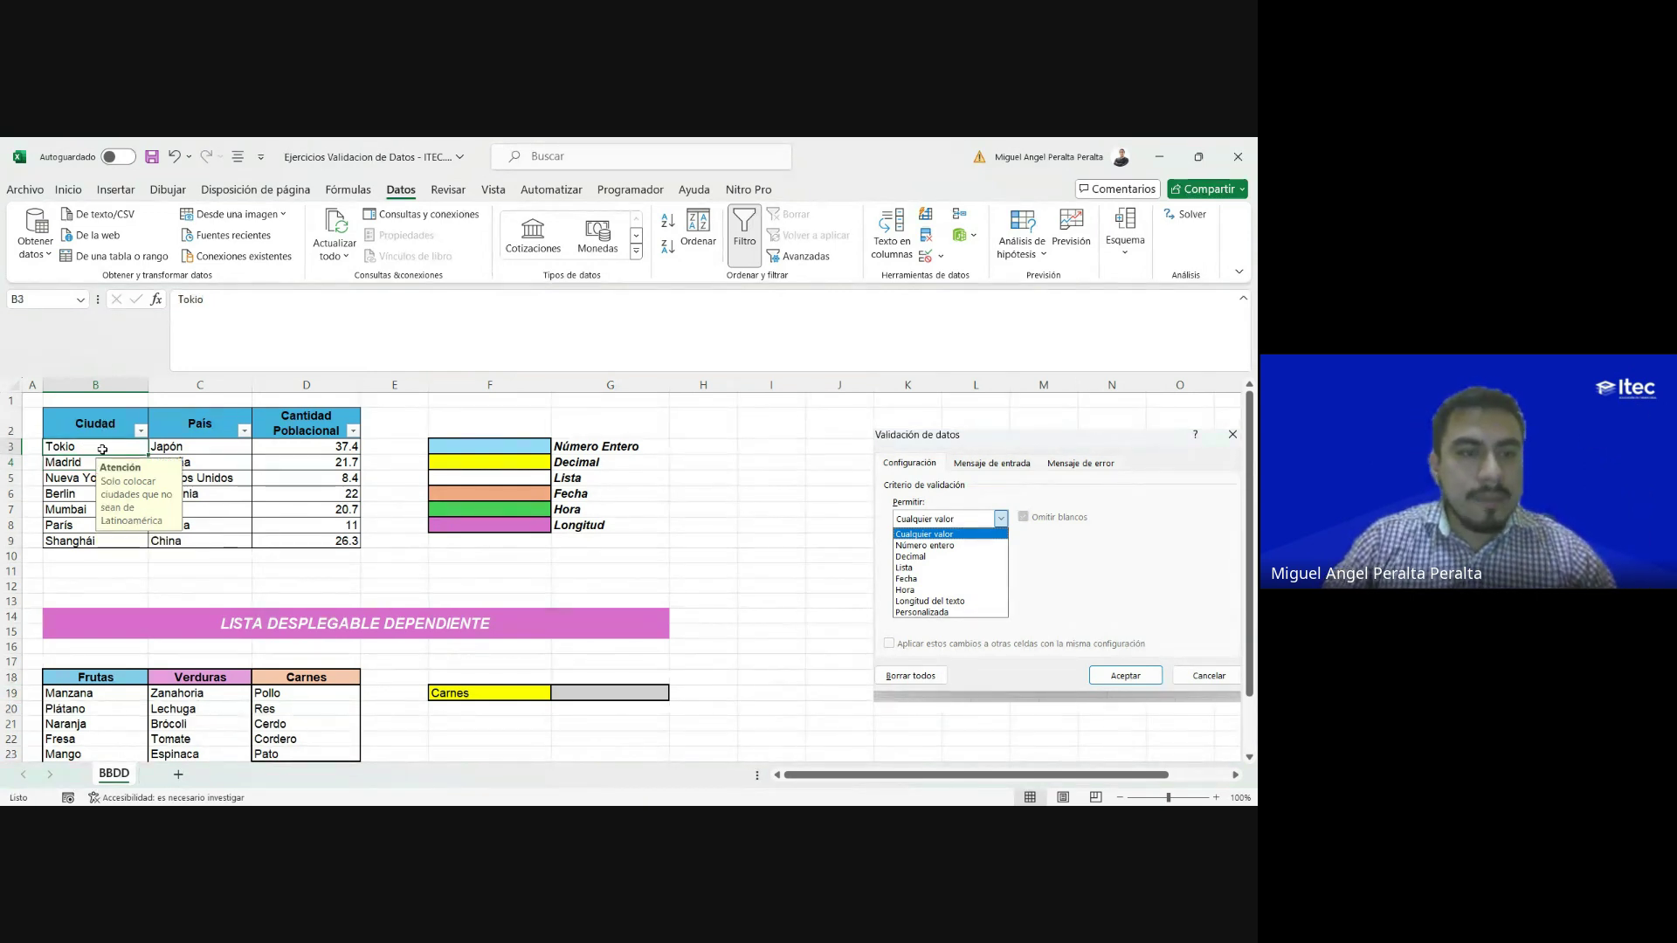
drag(104, 441, 96, 541)
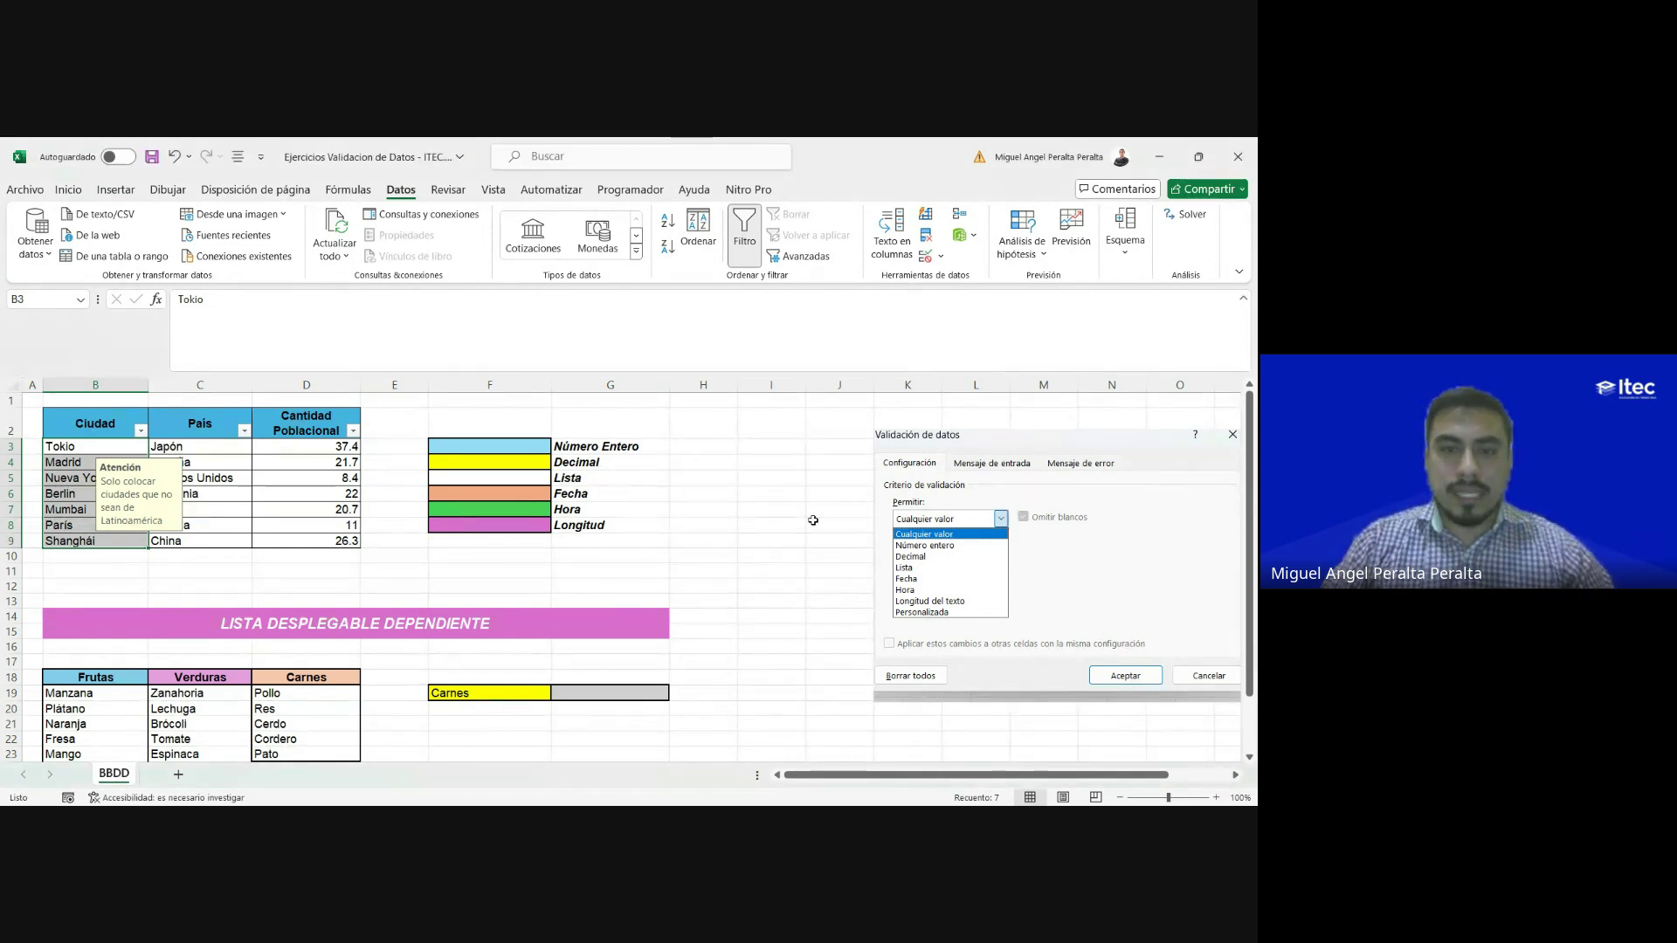
click(739, 524)
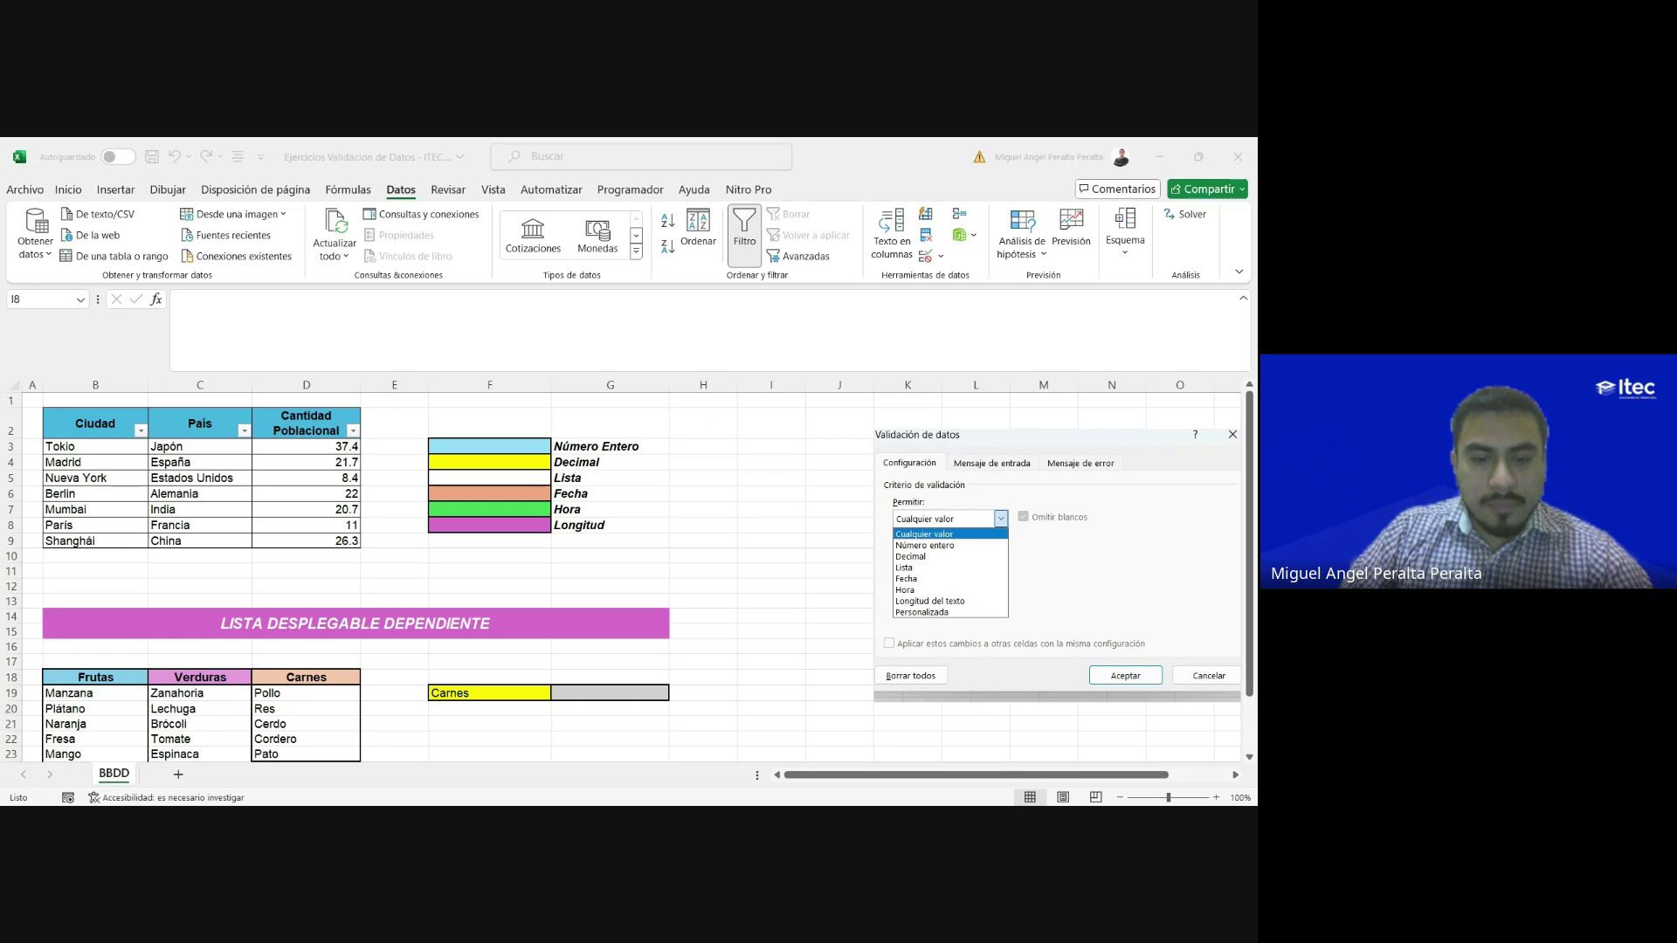
Step: Enter the whole-number test values 1, 2 and 3 in F3 beside Número Entero
click(501, 552)
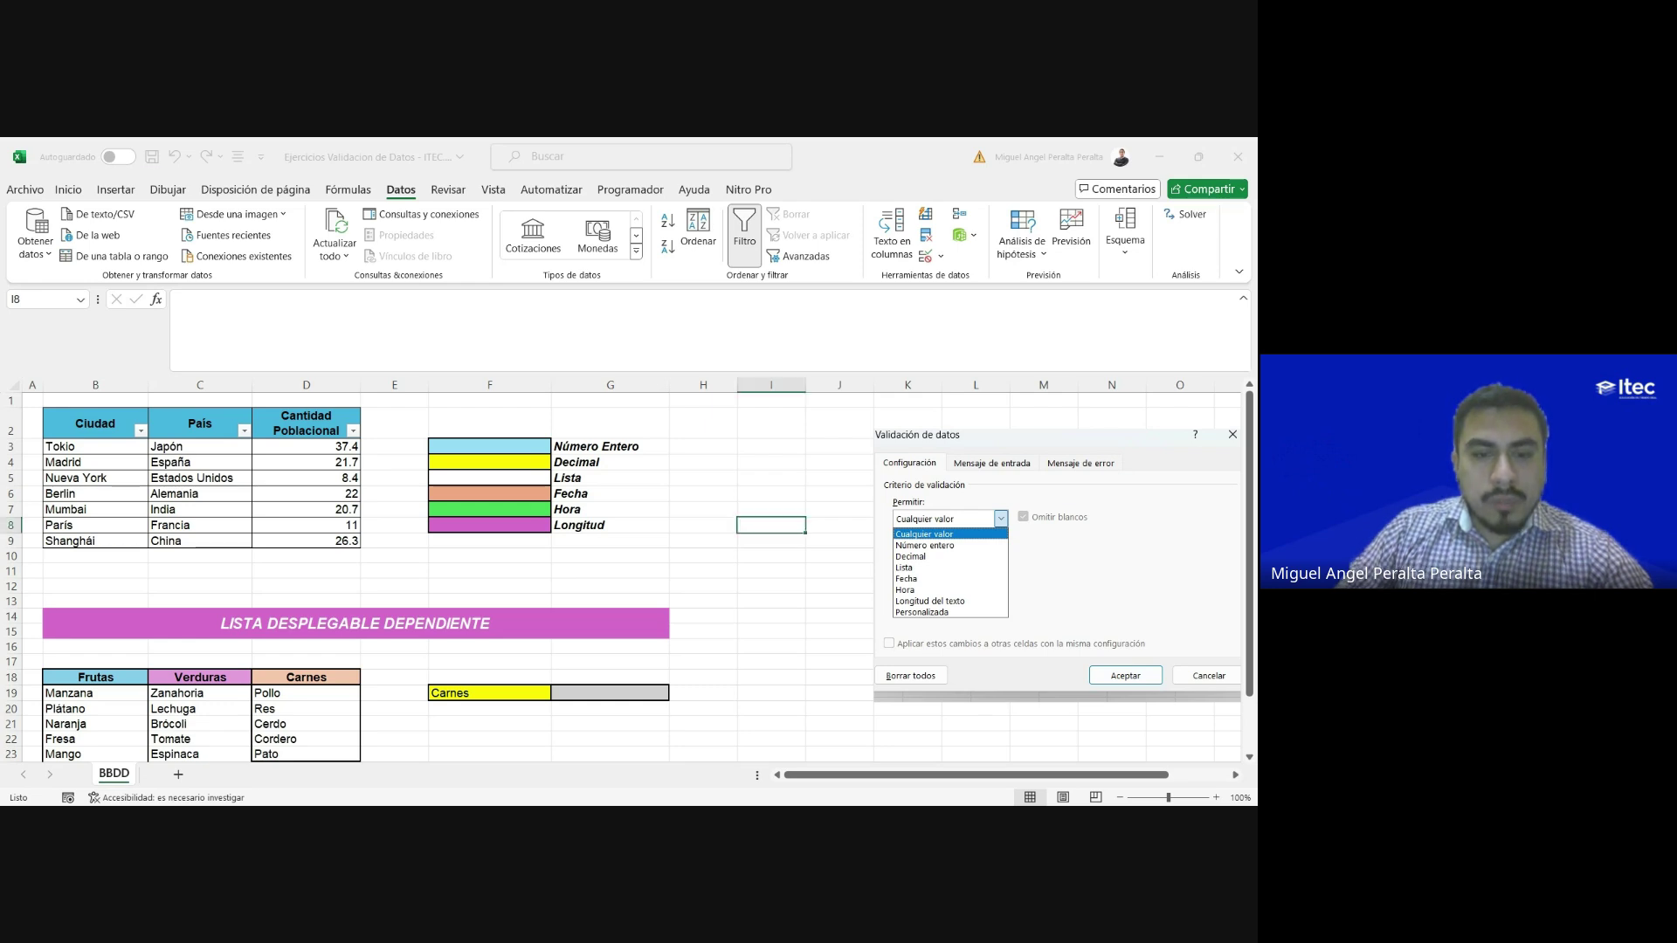
click(497, 442)
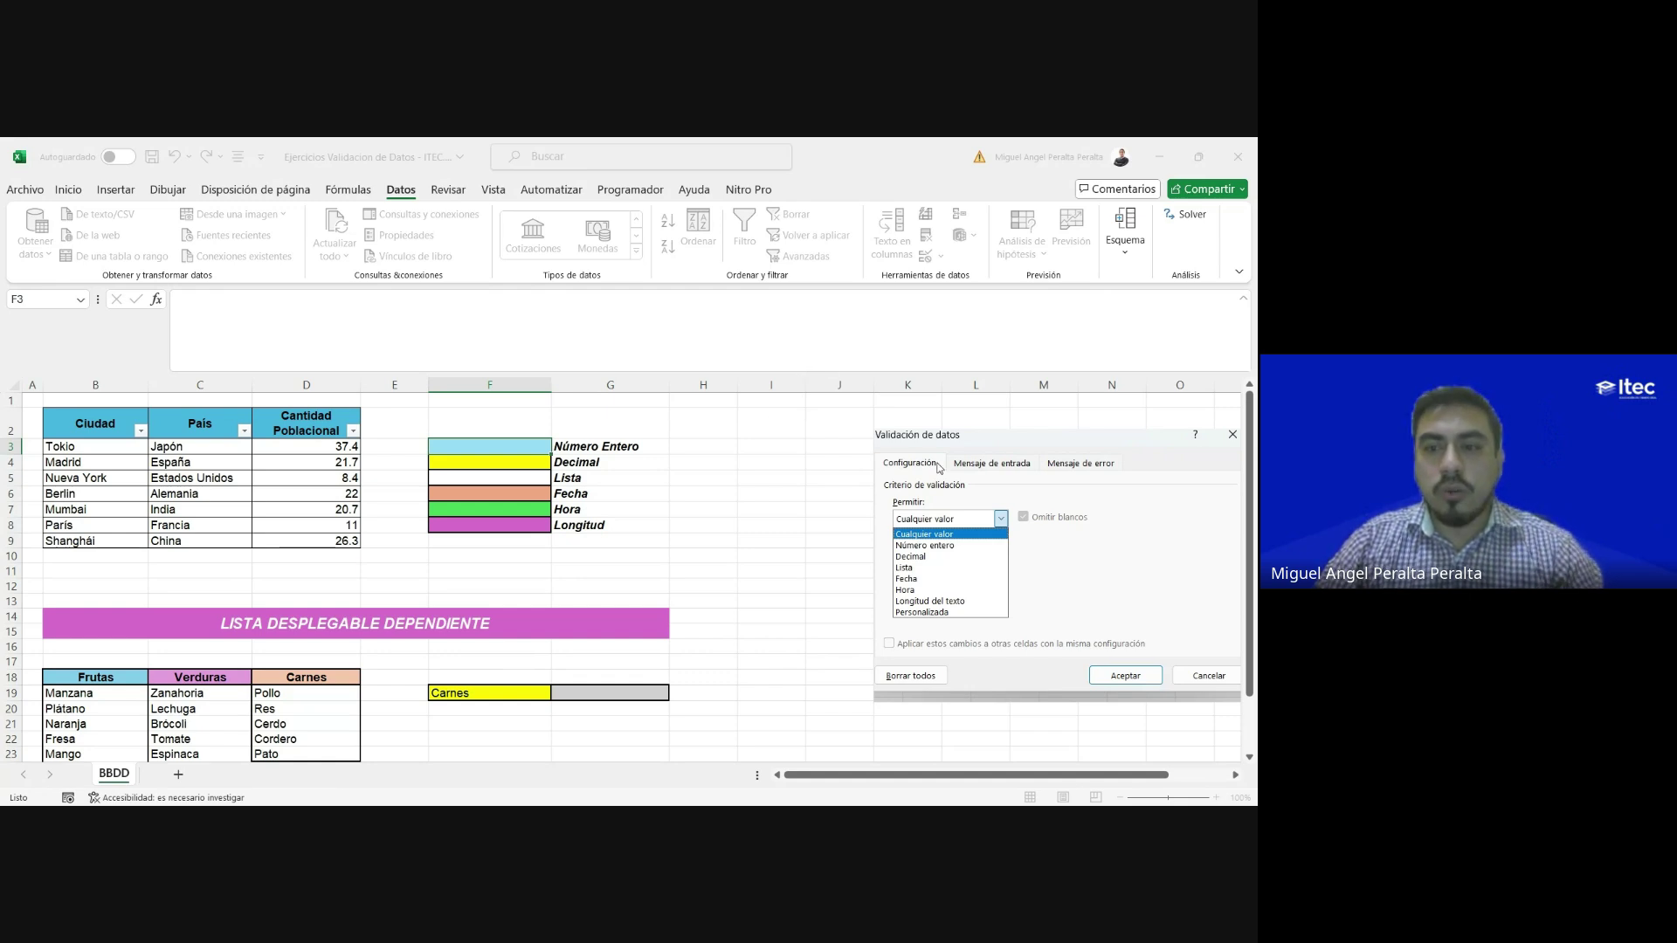
click(490, 439)
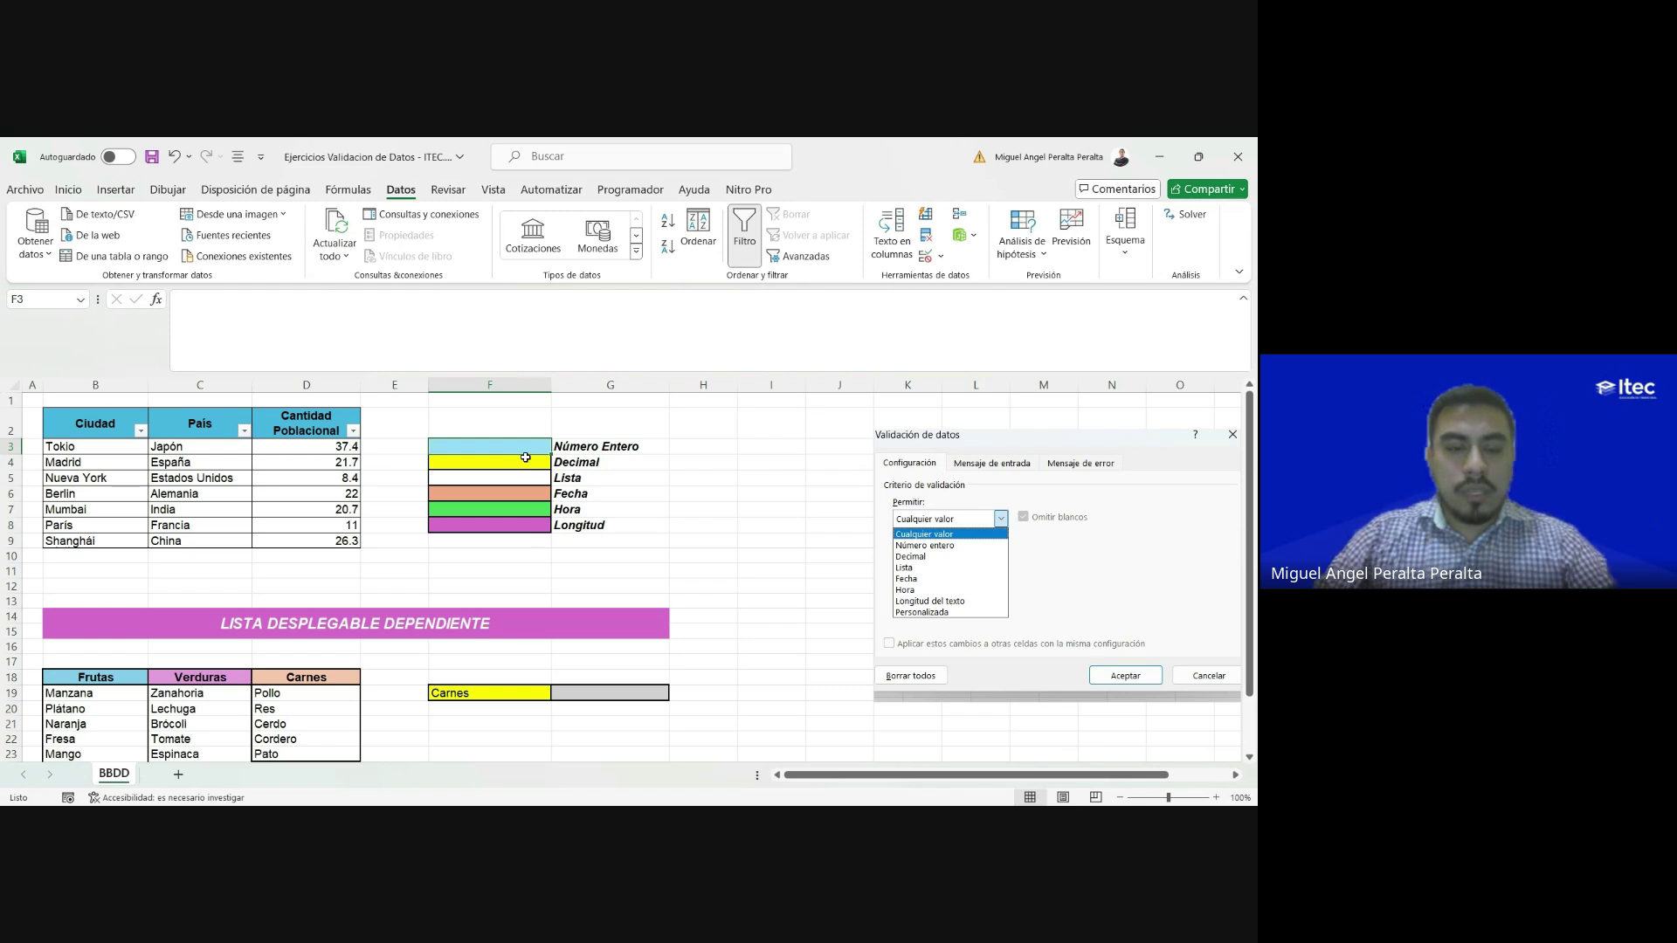
text(1)
key(BackSpace)
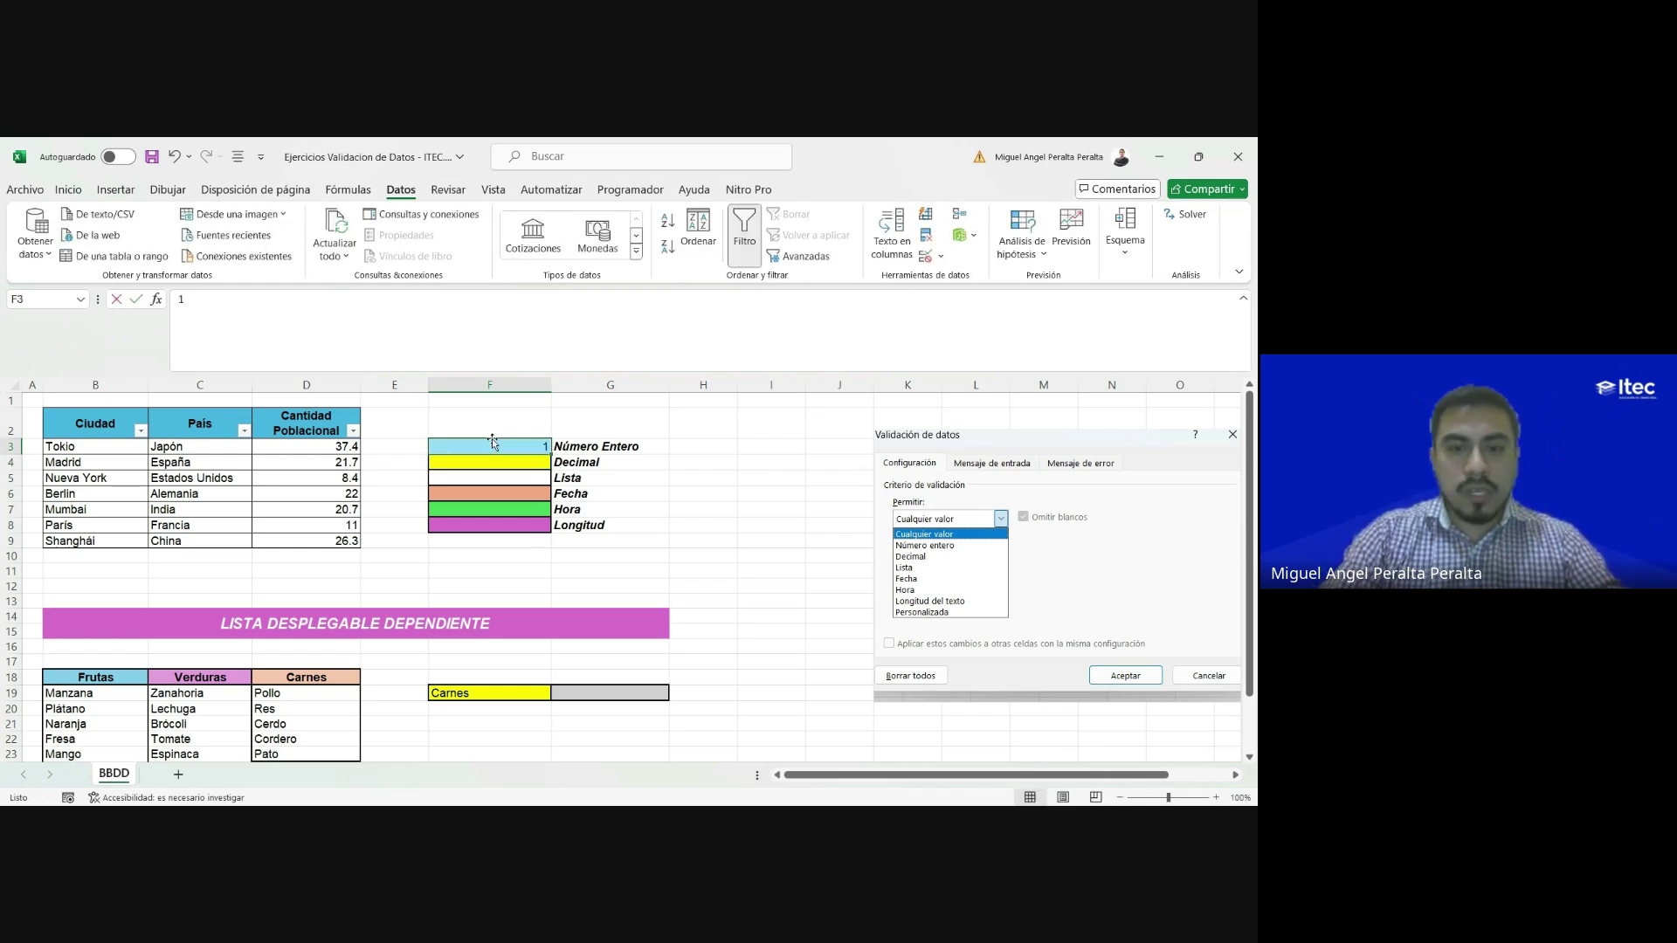
text(2)
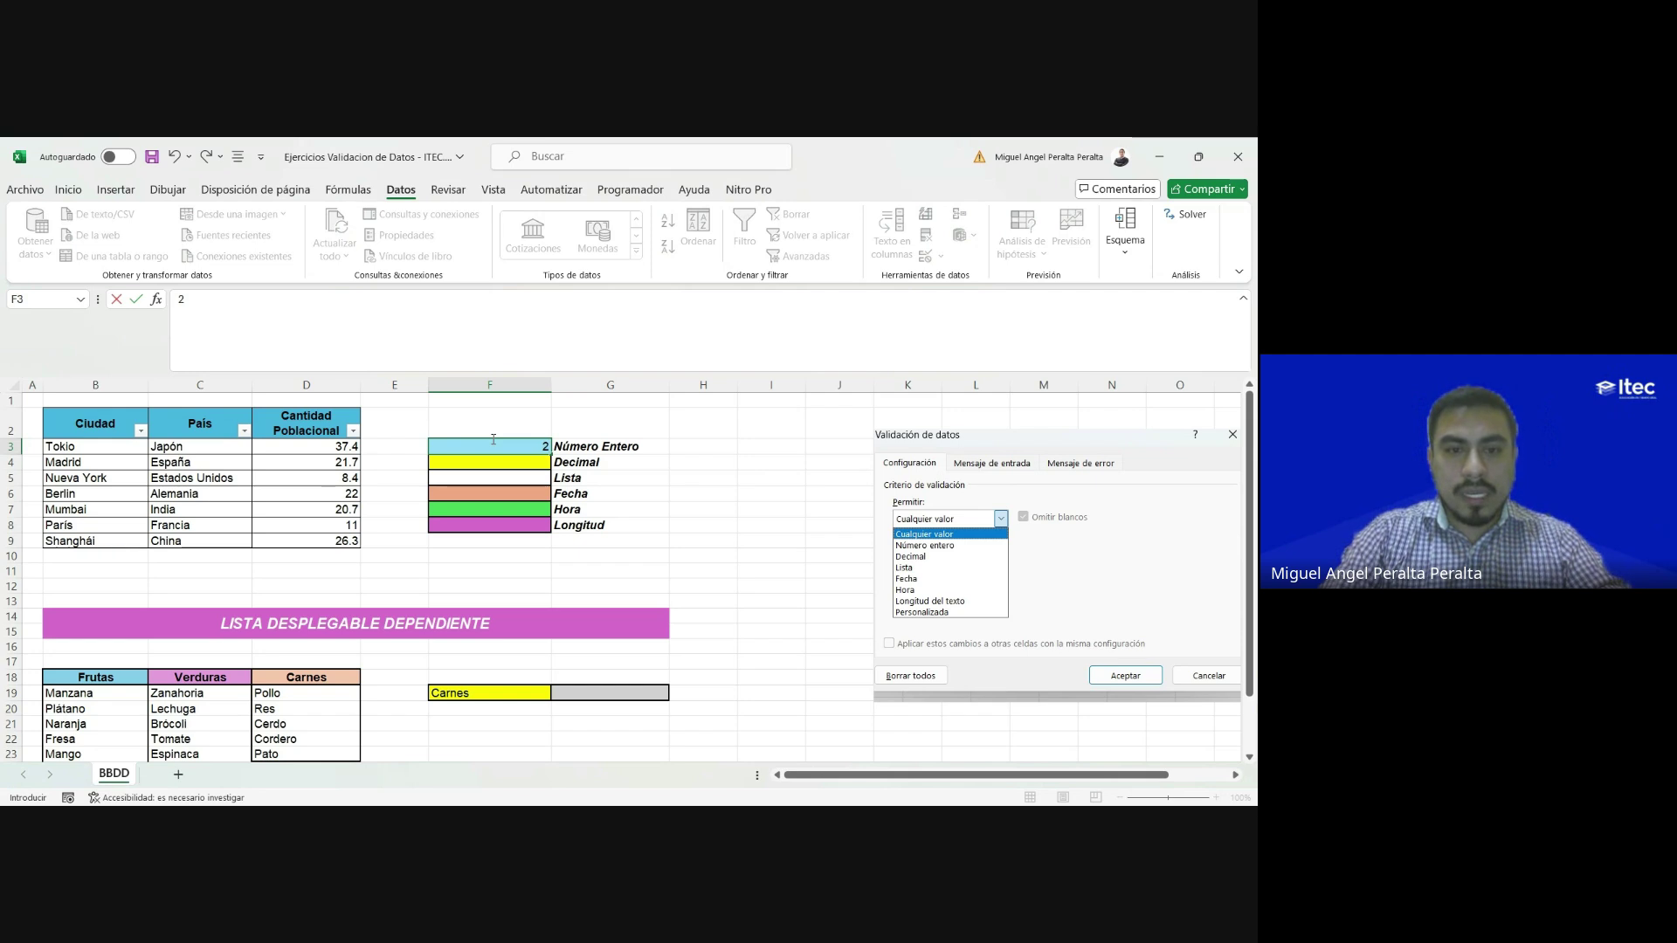
text(3)
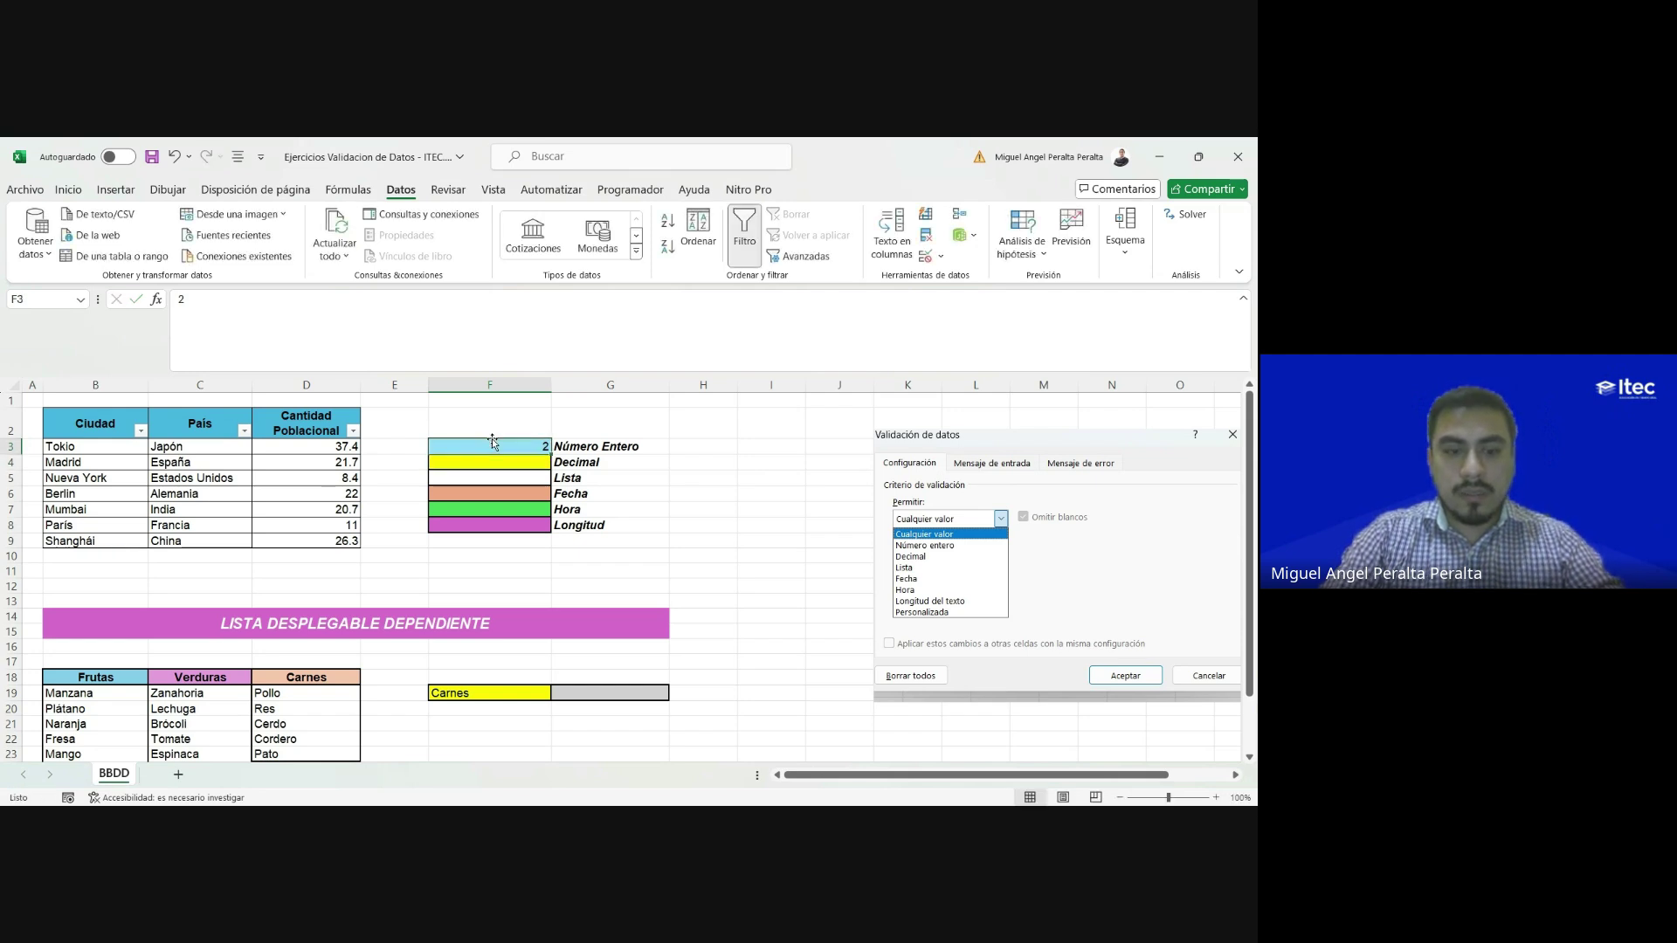
key(Return)
Step: Enter 4 in F3, then type 5 to trigger the validation error
click(492, 439)
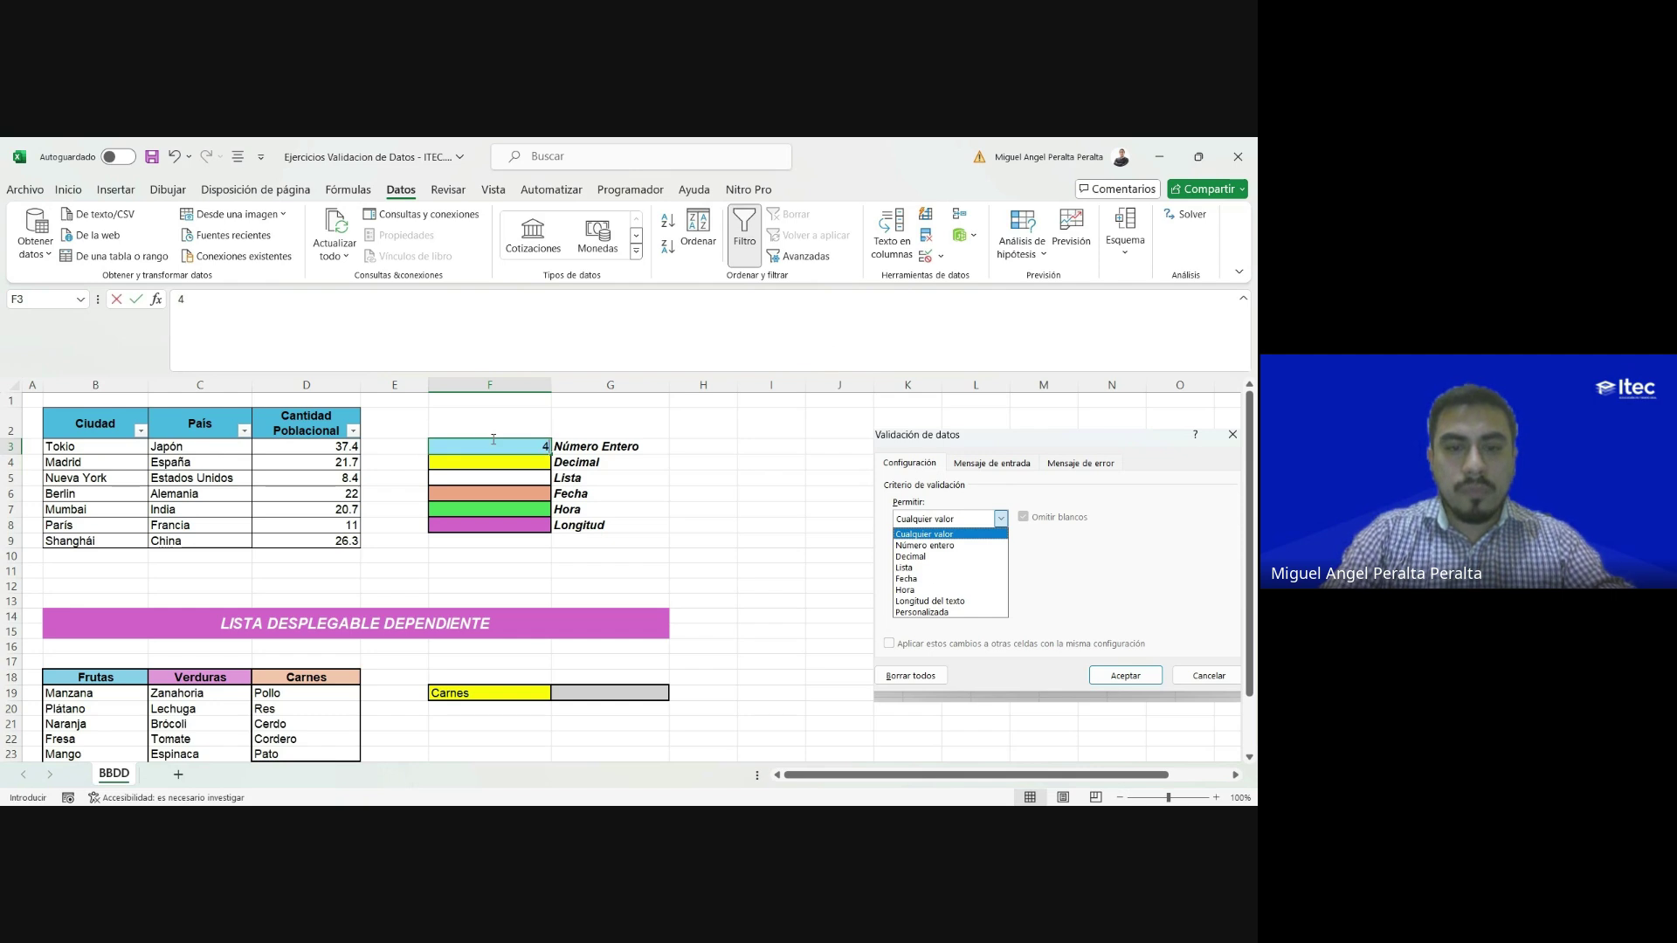
text(4)
key(ctrl+Return)
text(5)
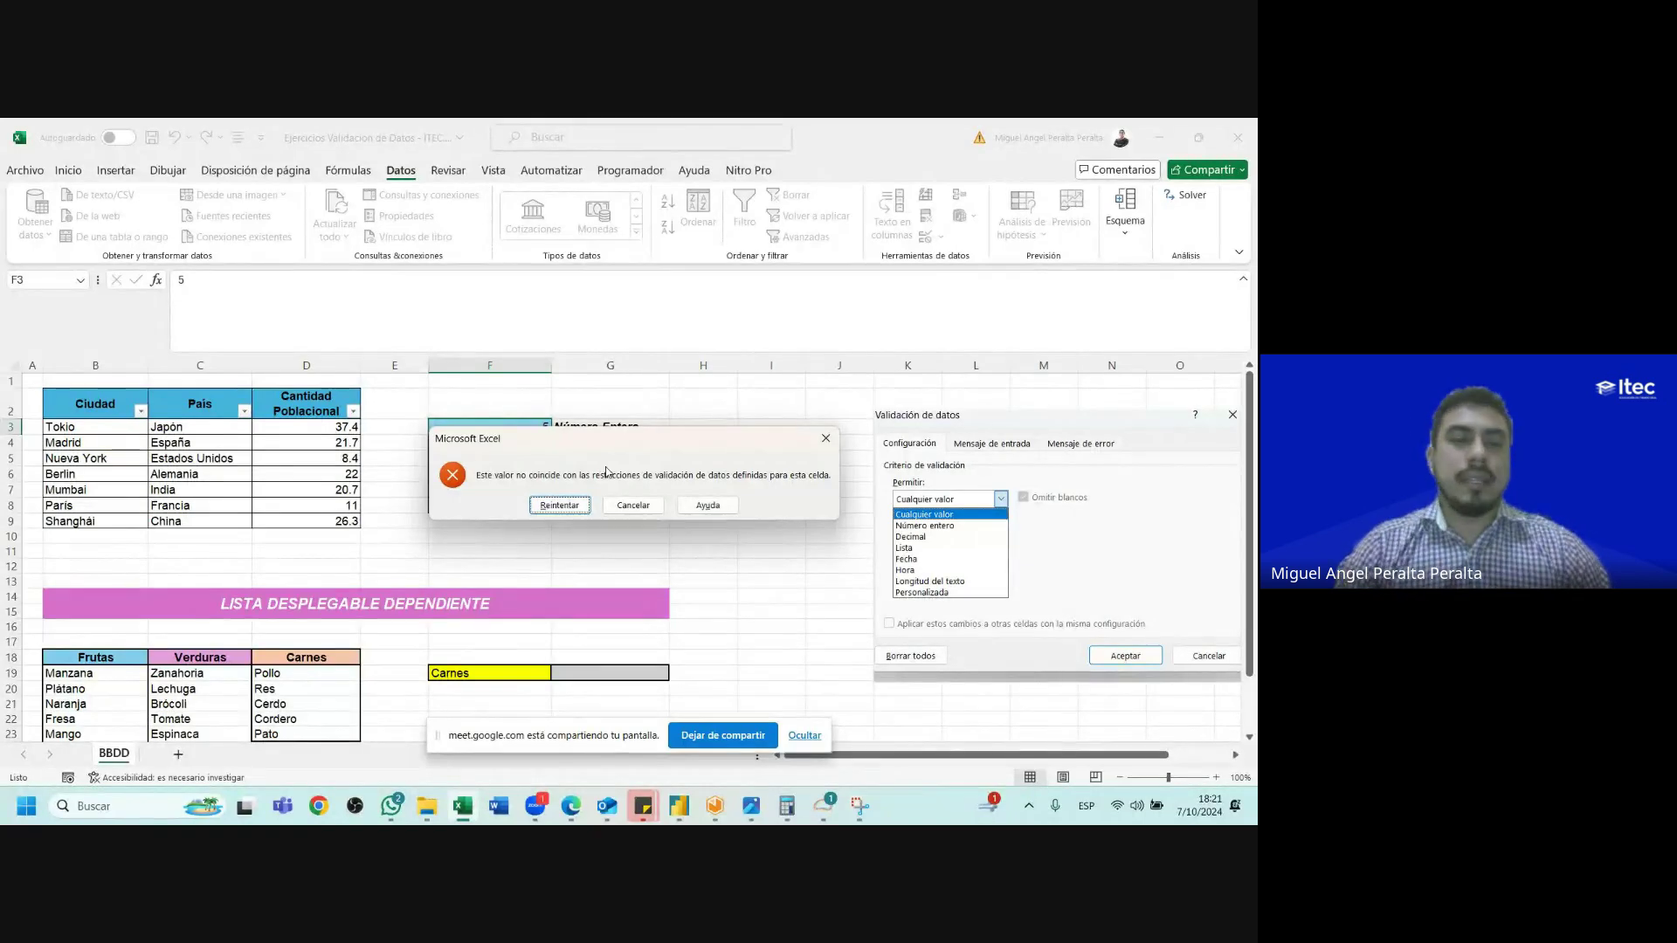
Step: Discard the rejected 5 and review F3's rule: Número entero, entre 1 and 4
key(Escape)
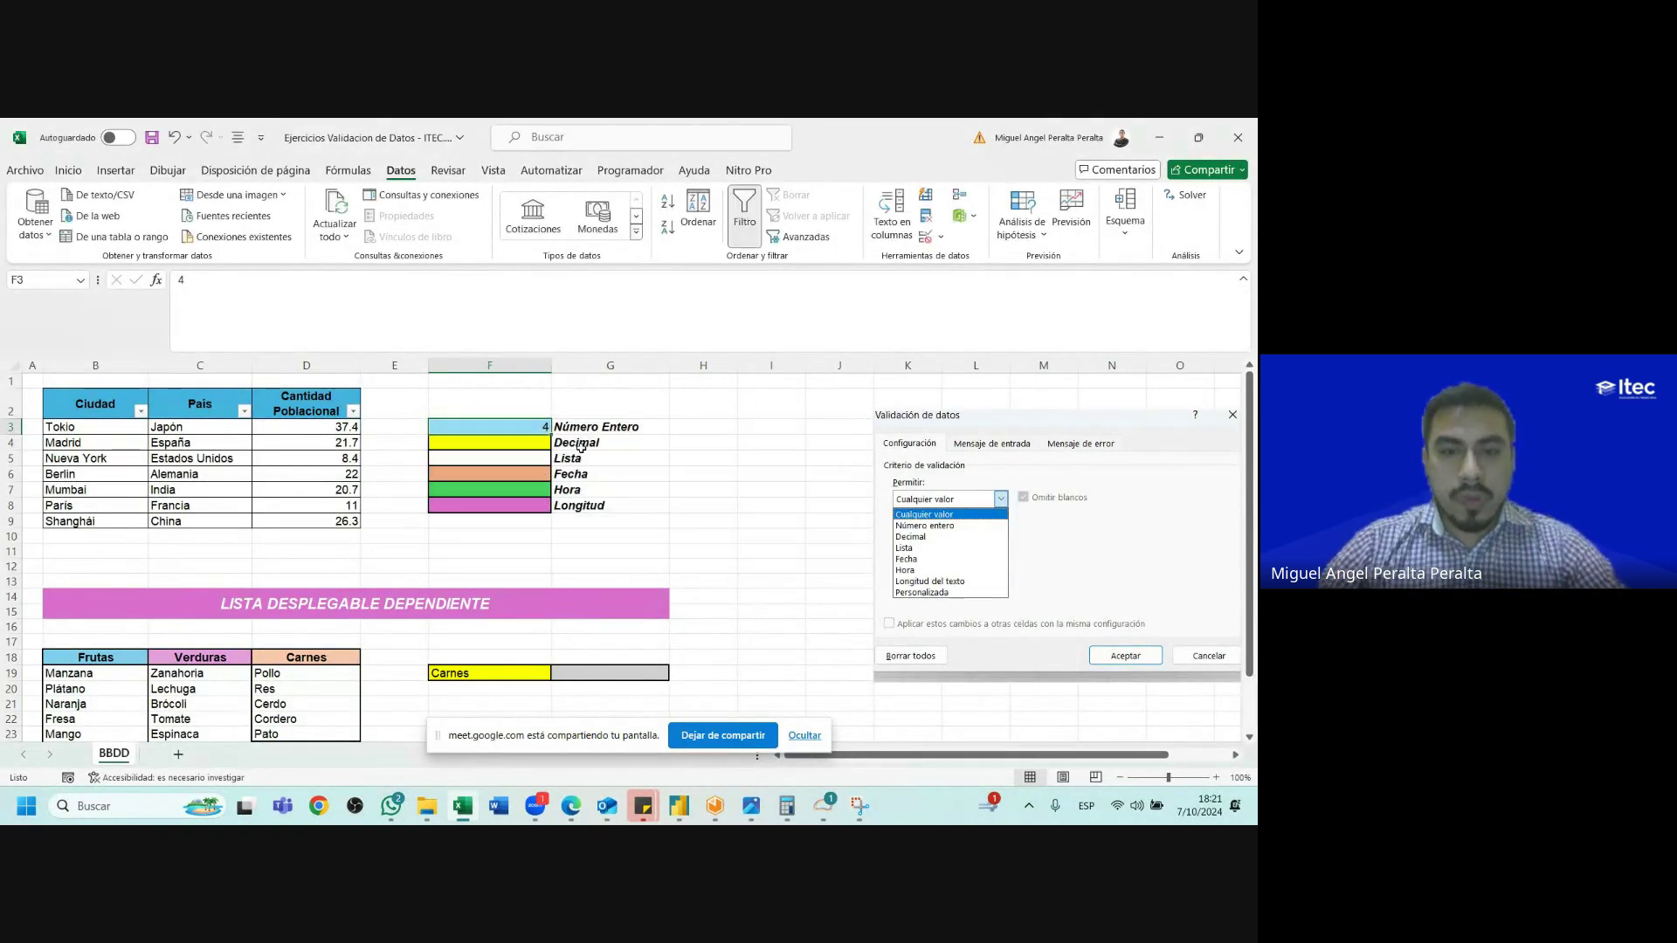
click(924, 236)
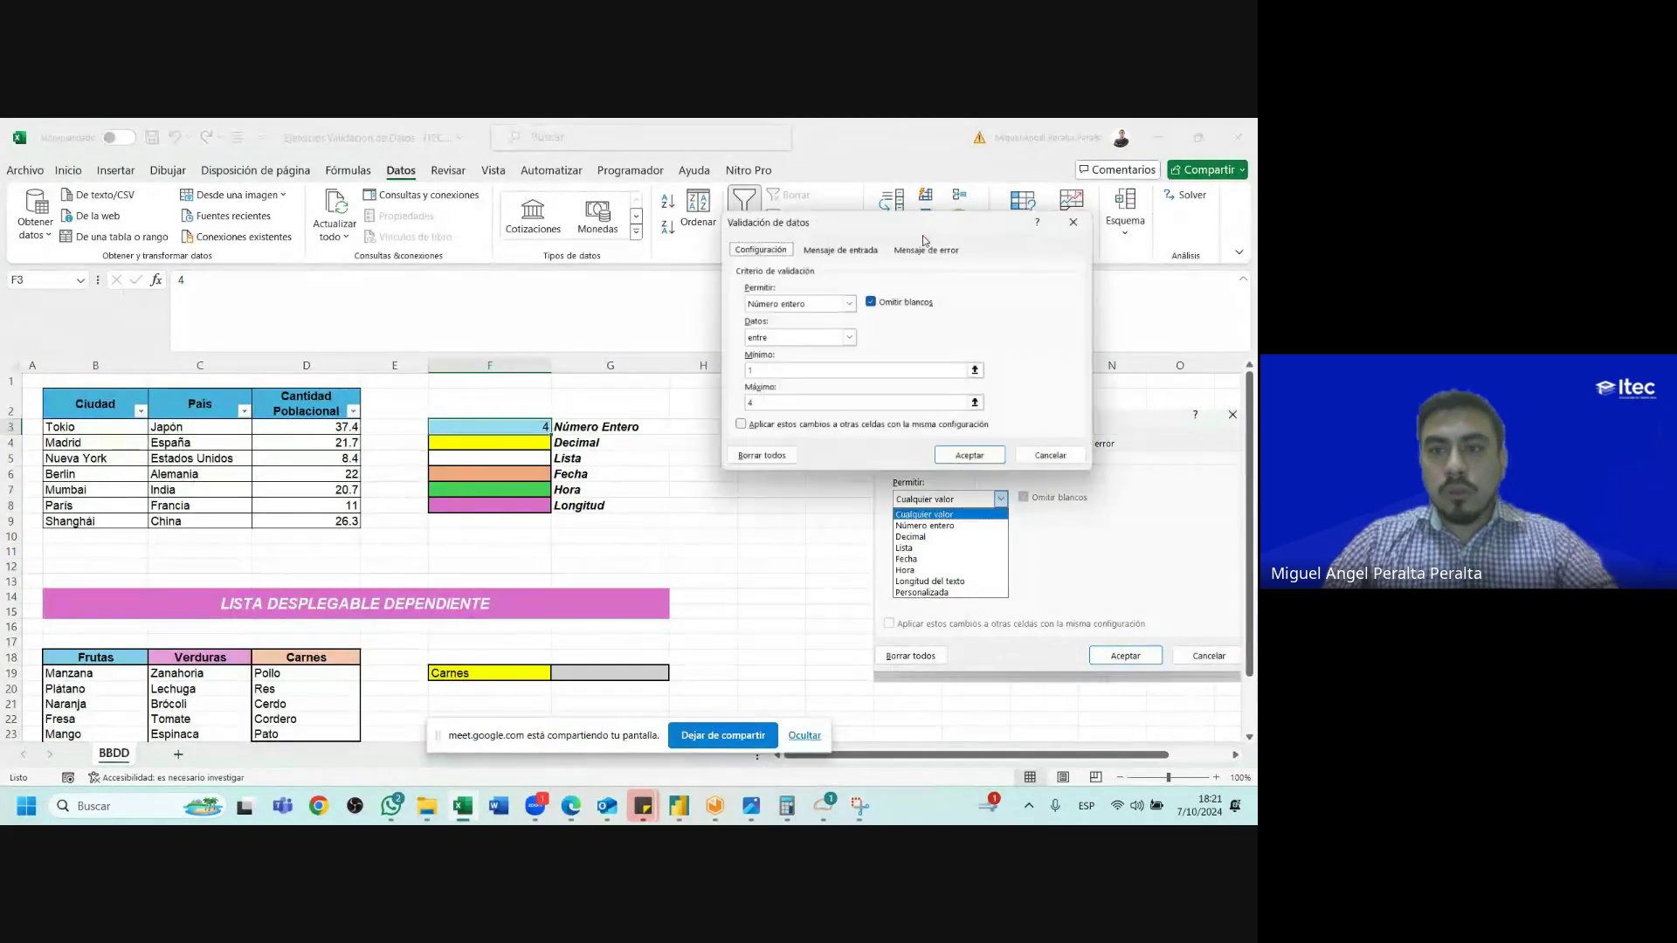
click(849, 303)
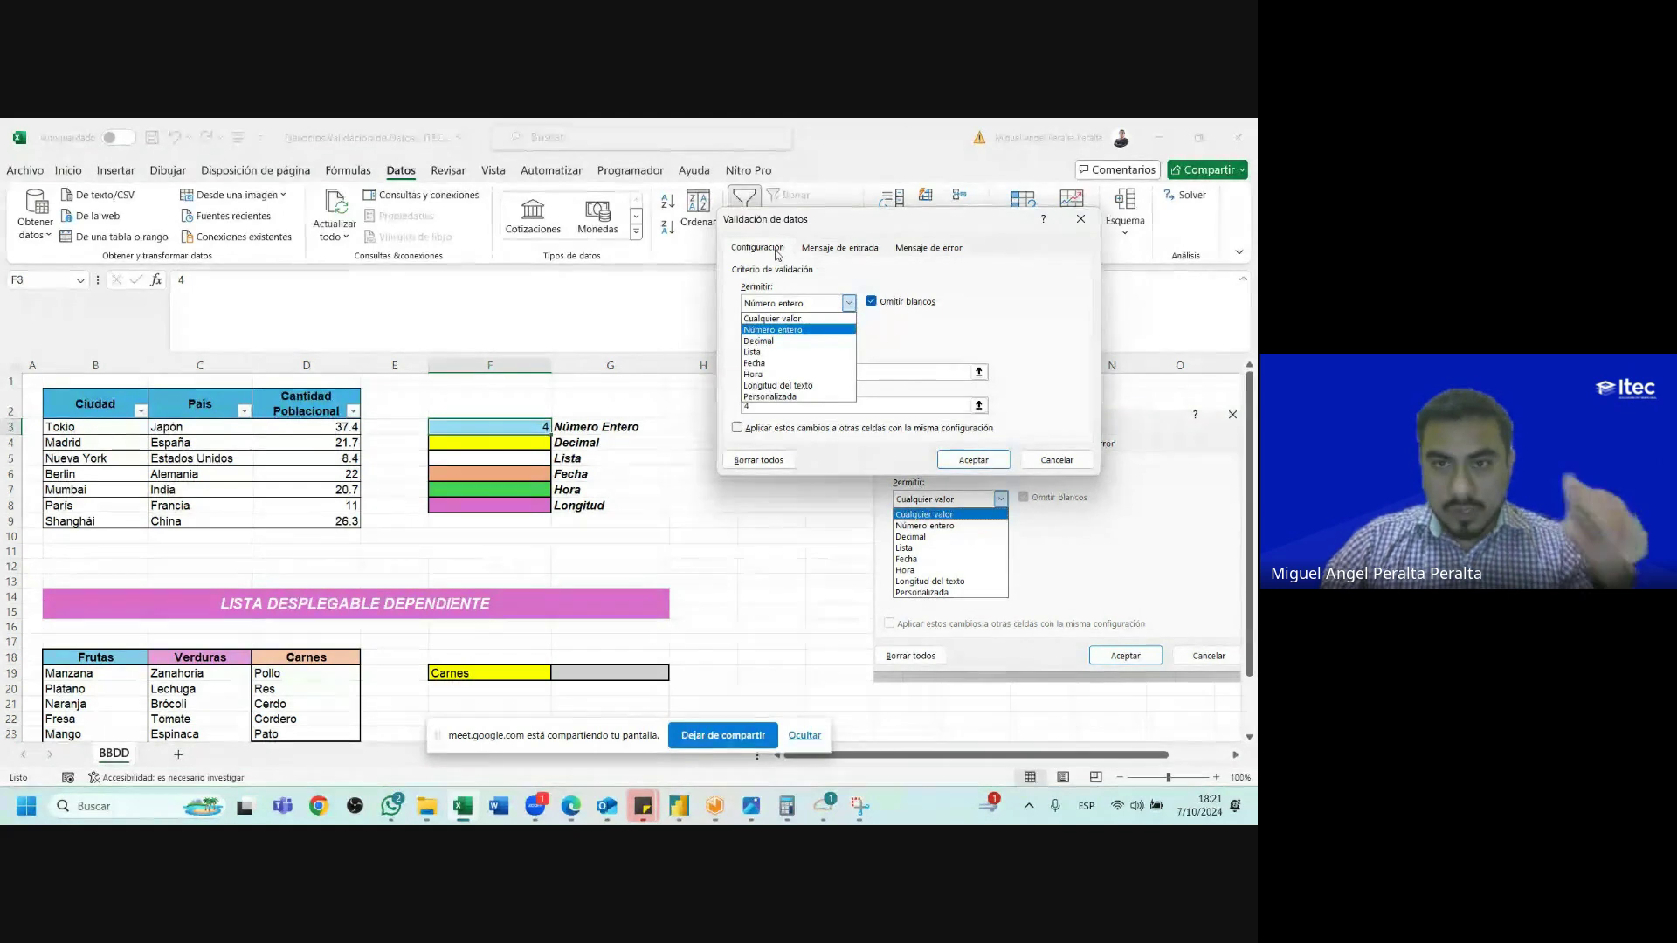
click(808, 331)
click(832, 347)
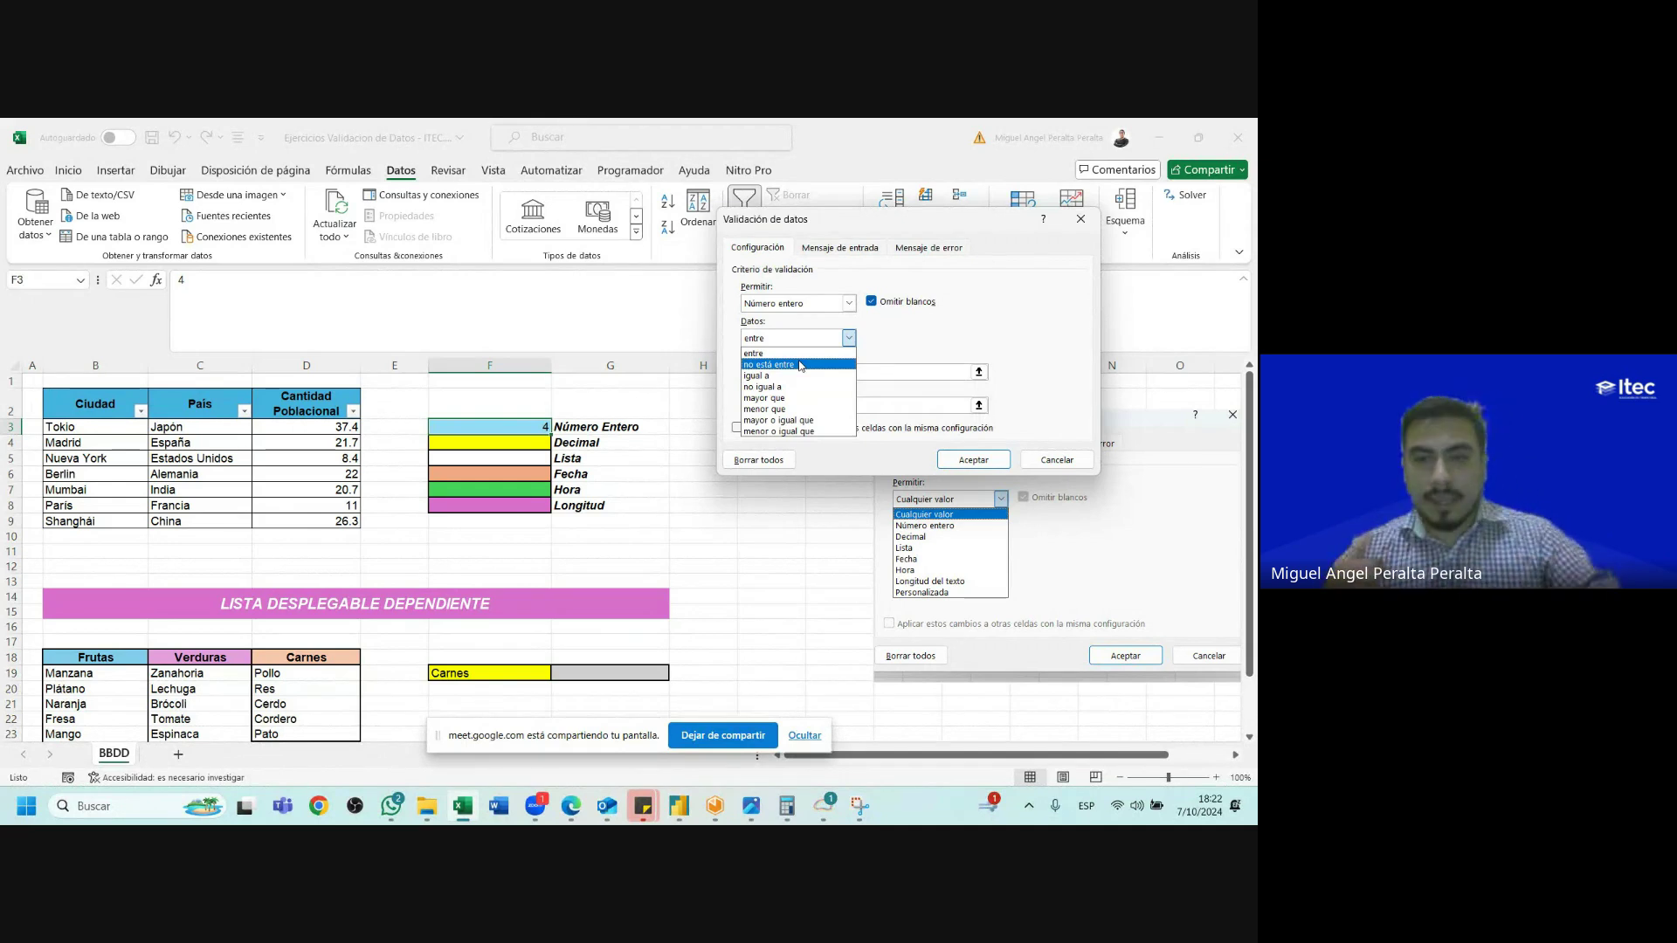
click(768, 353)
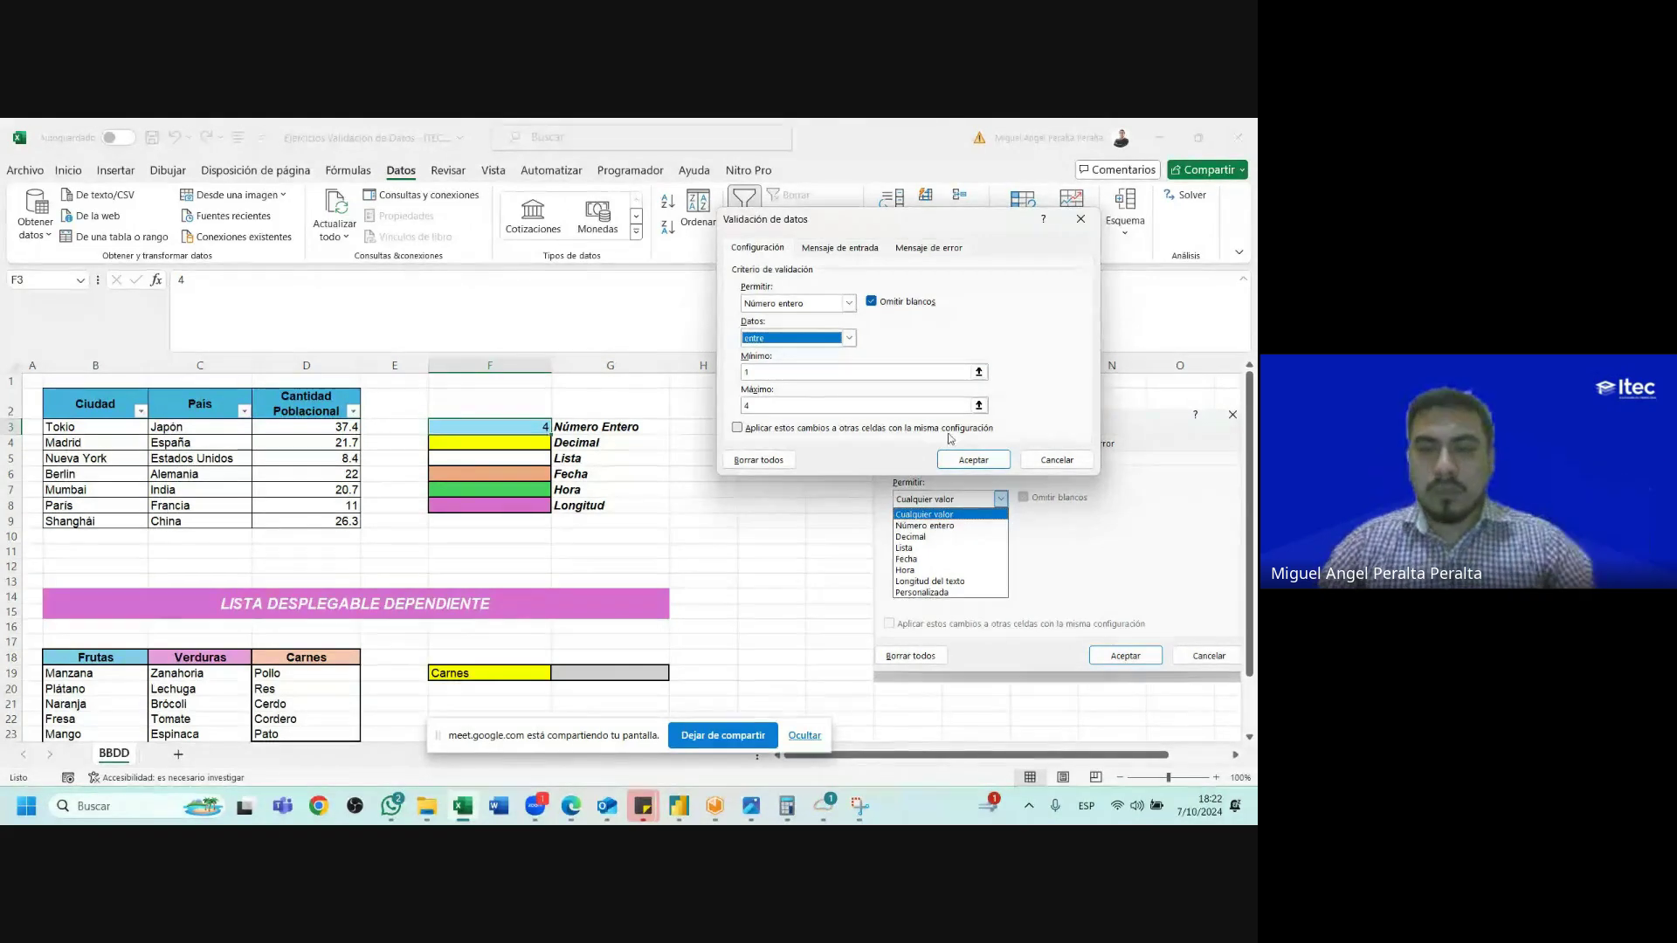
click(973, 460)
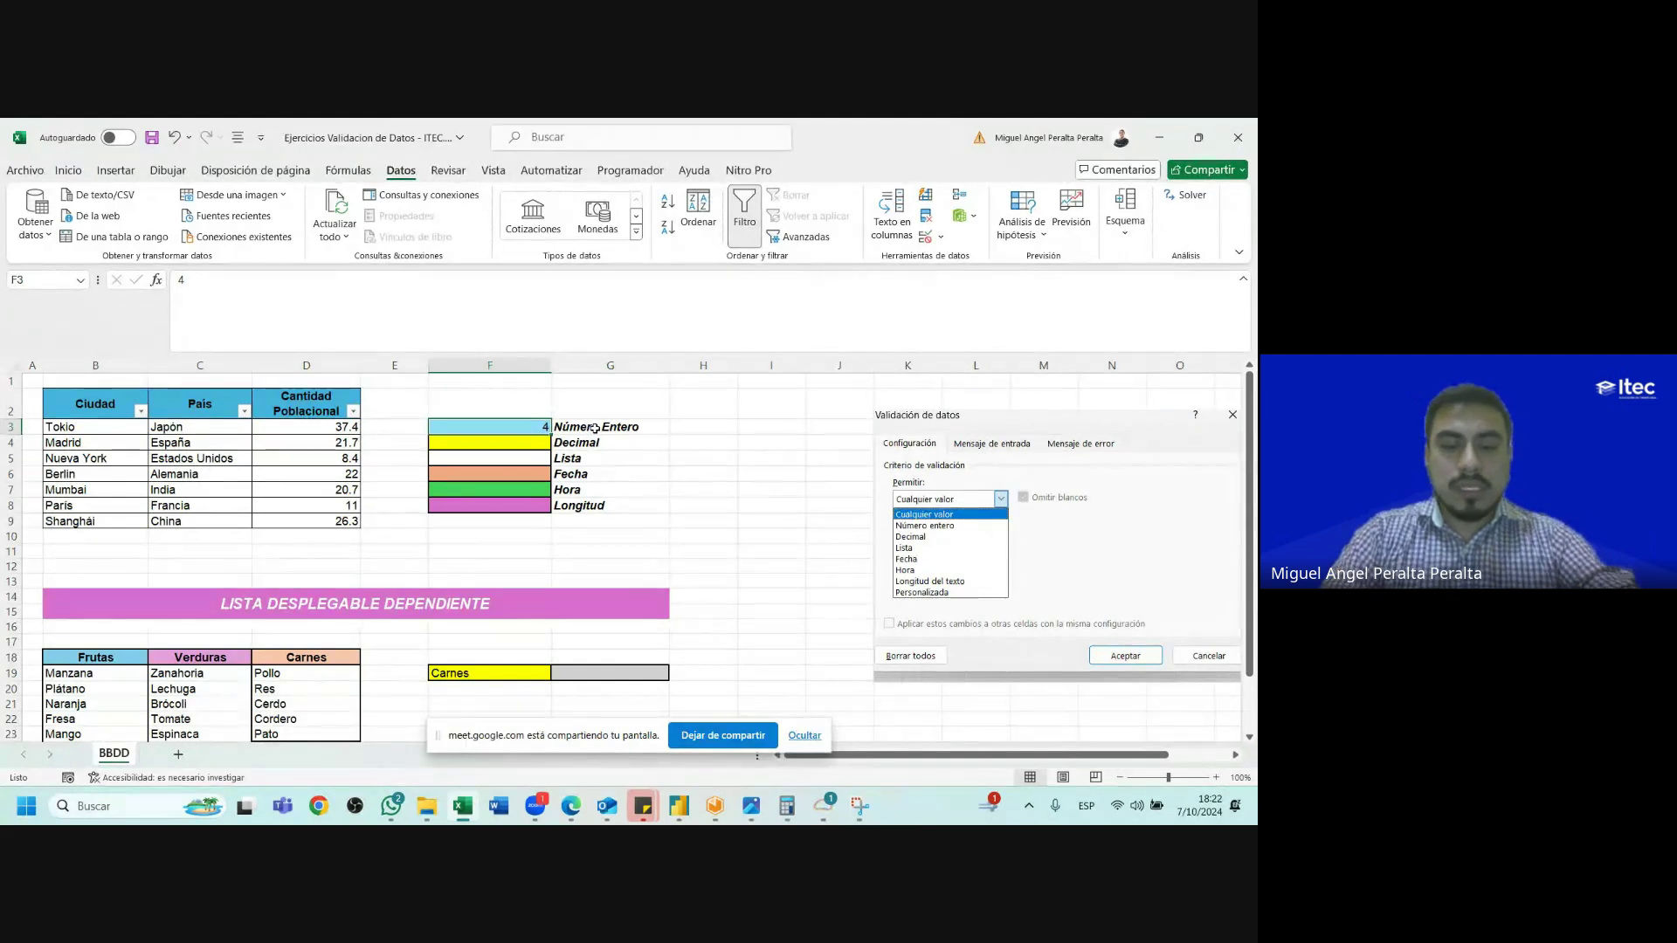
Step: Test F3 with 7 and cancel the rejected entry, keeping 4
text(7)
key(Return)
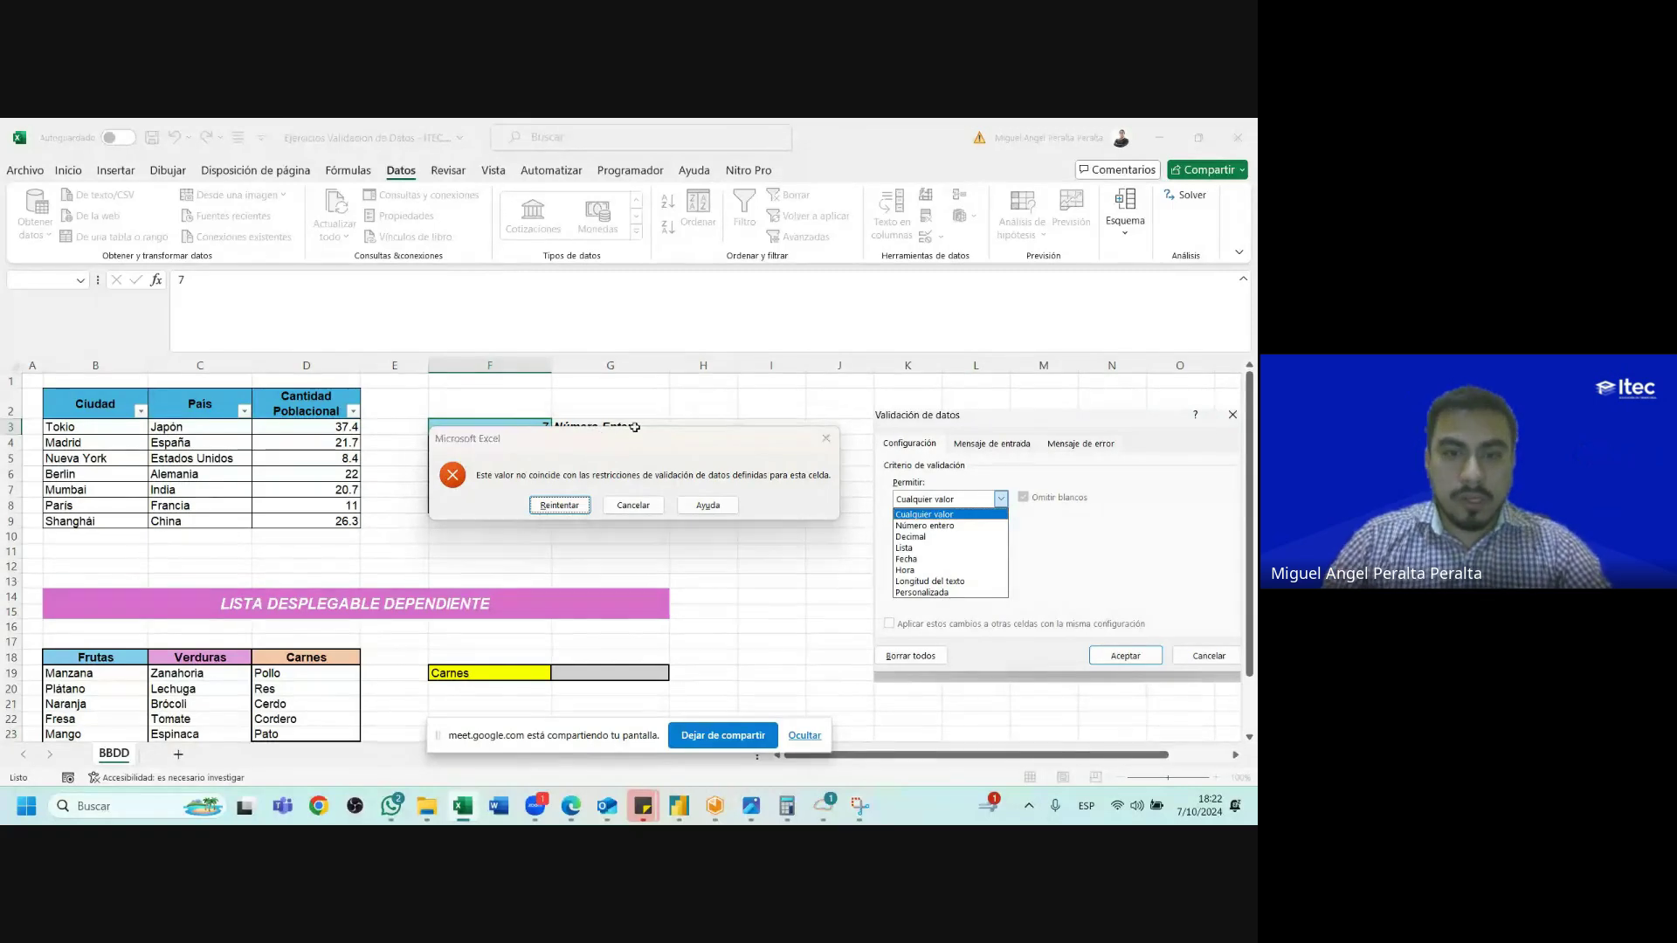
key(Escape)
click(545, 446)
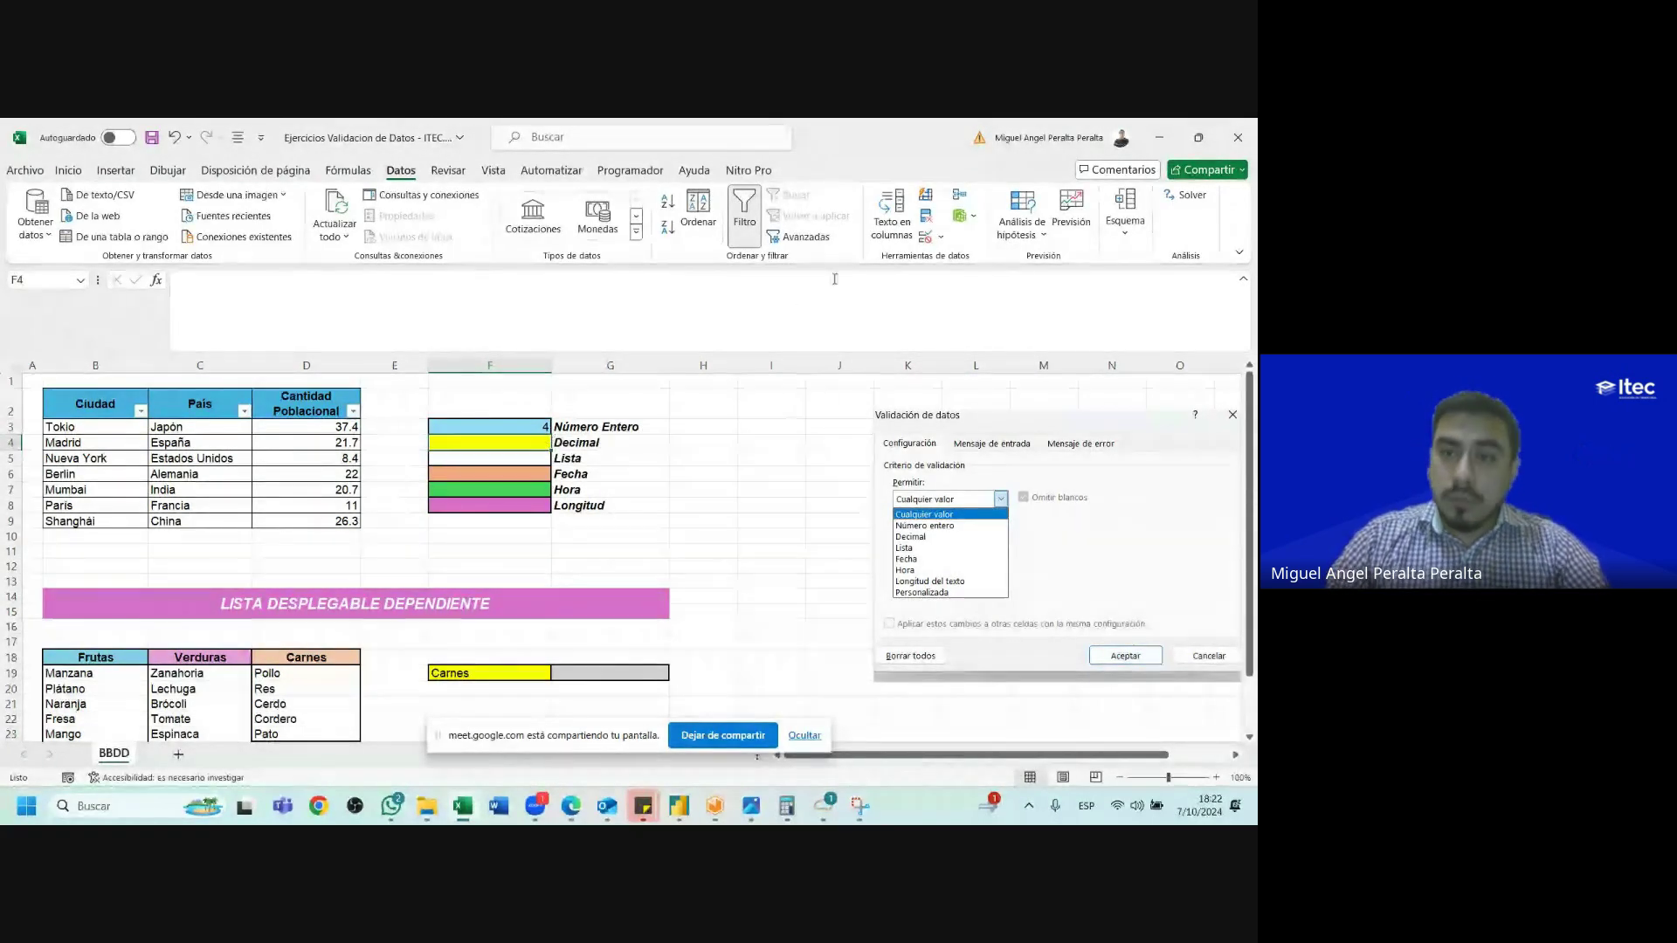
Step: Review F4's validation rule: Decimal with the entre condition
click(925, 236)
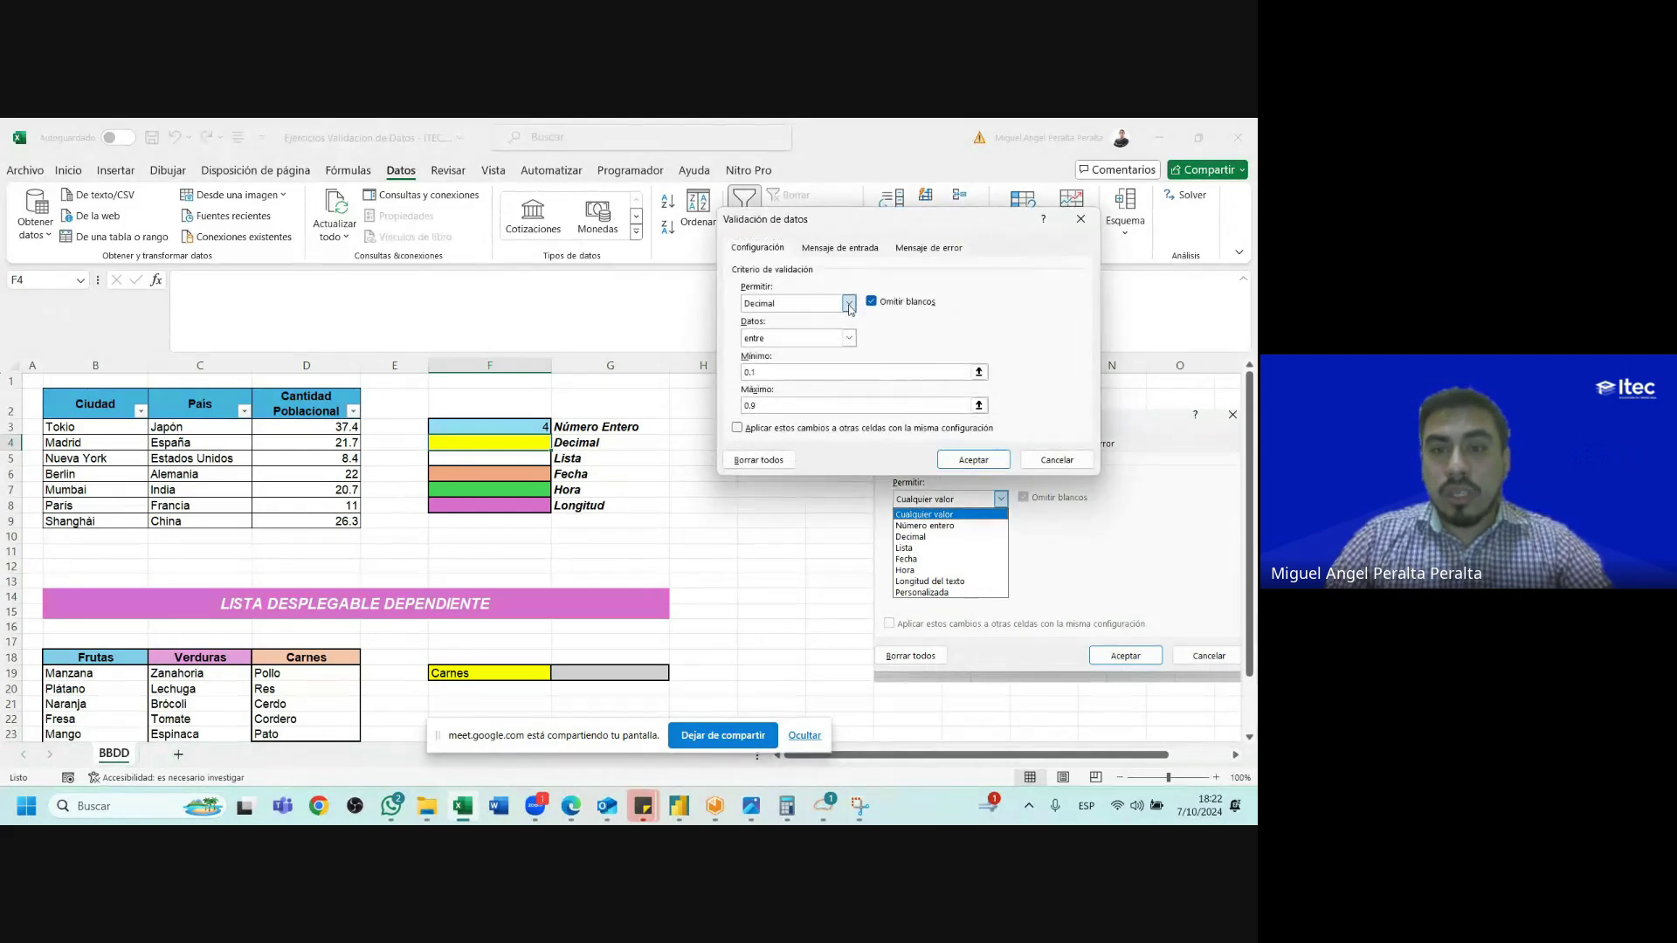
click(847, 303)
click(847, 303)
click(847, 303)
click(843, 340)
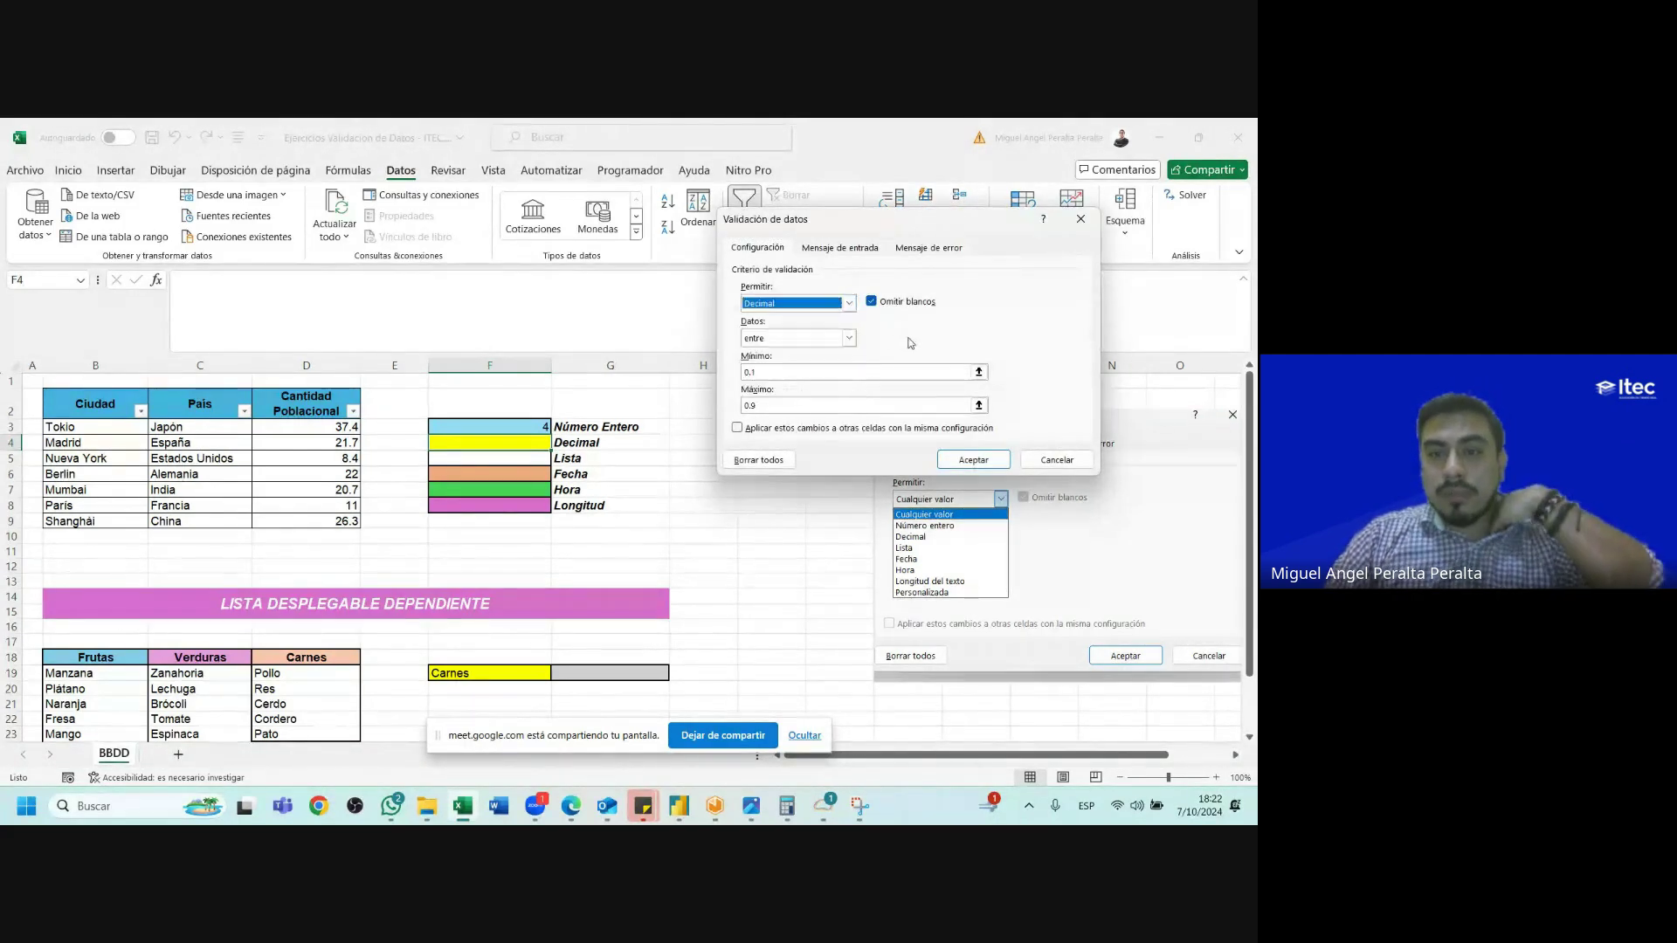
click(847, 339)
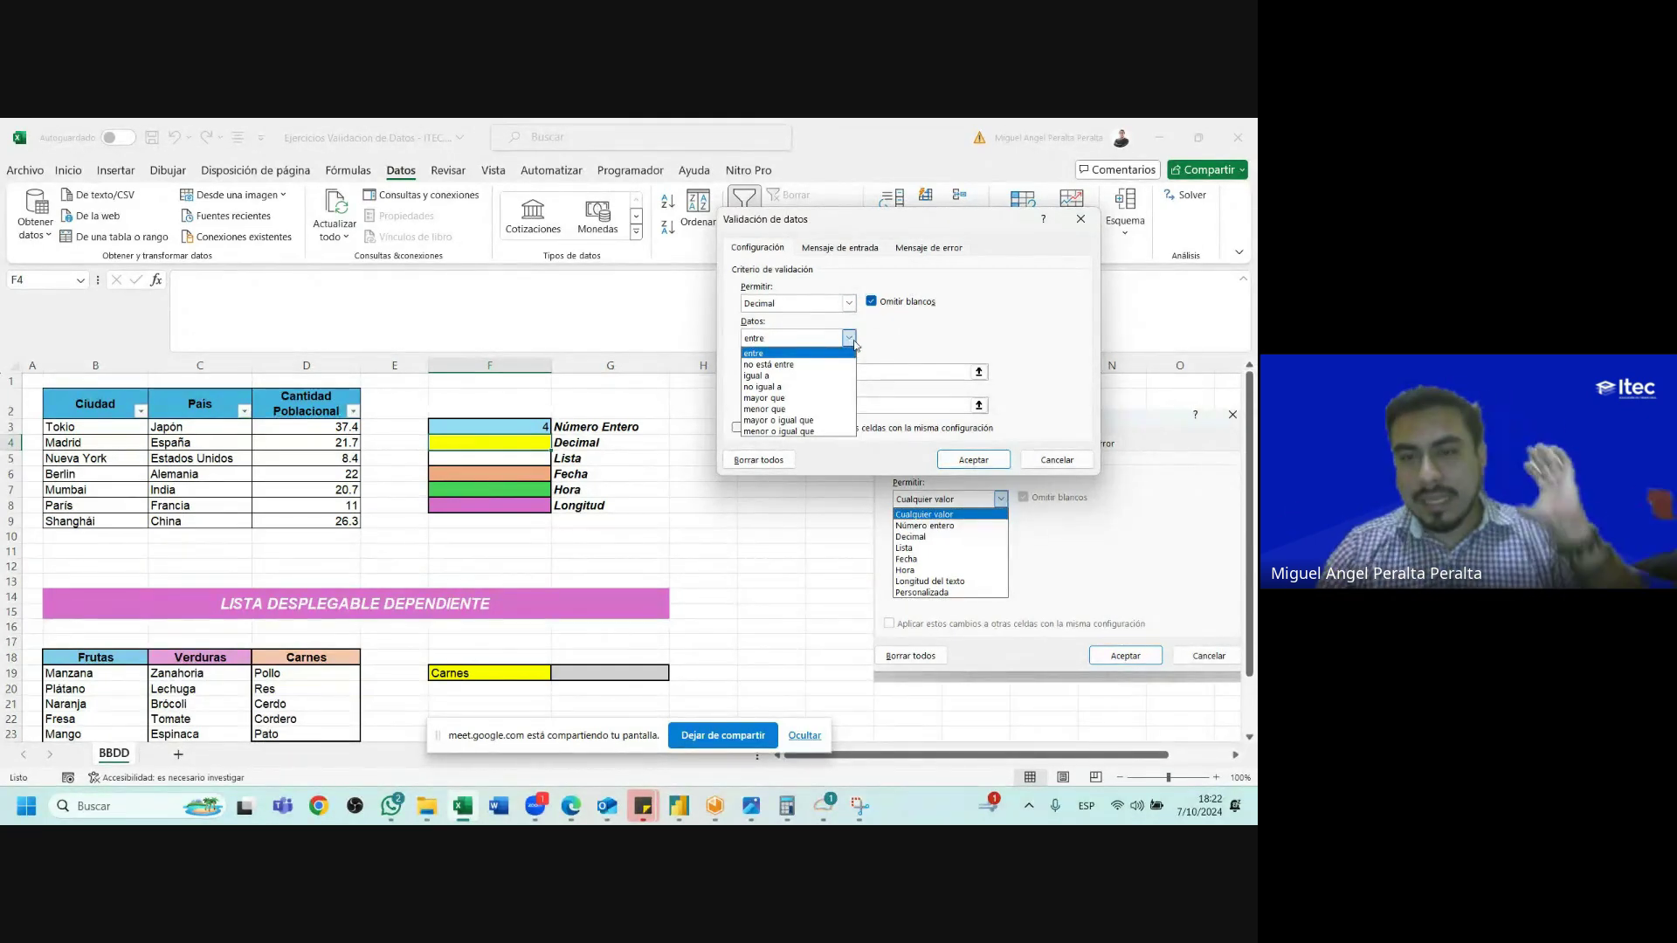
click(849, 340)
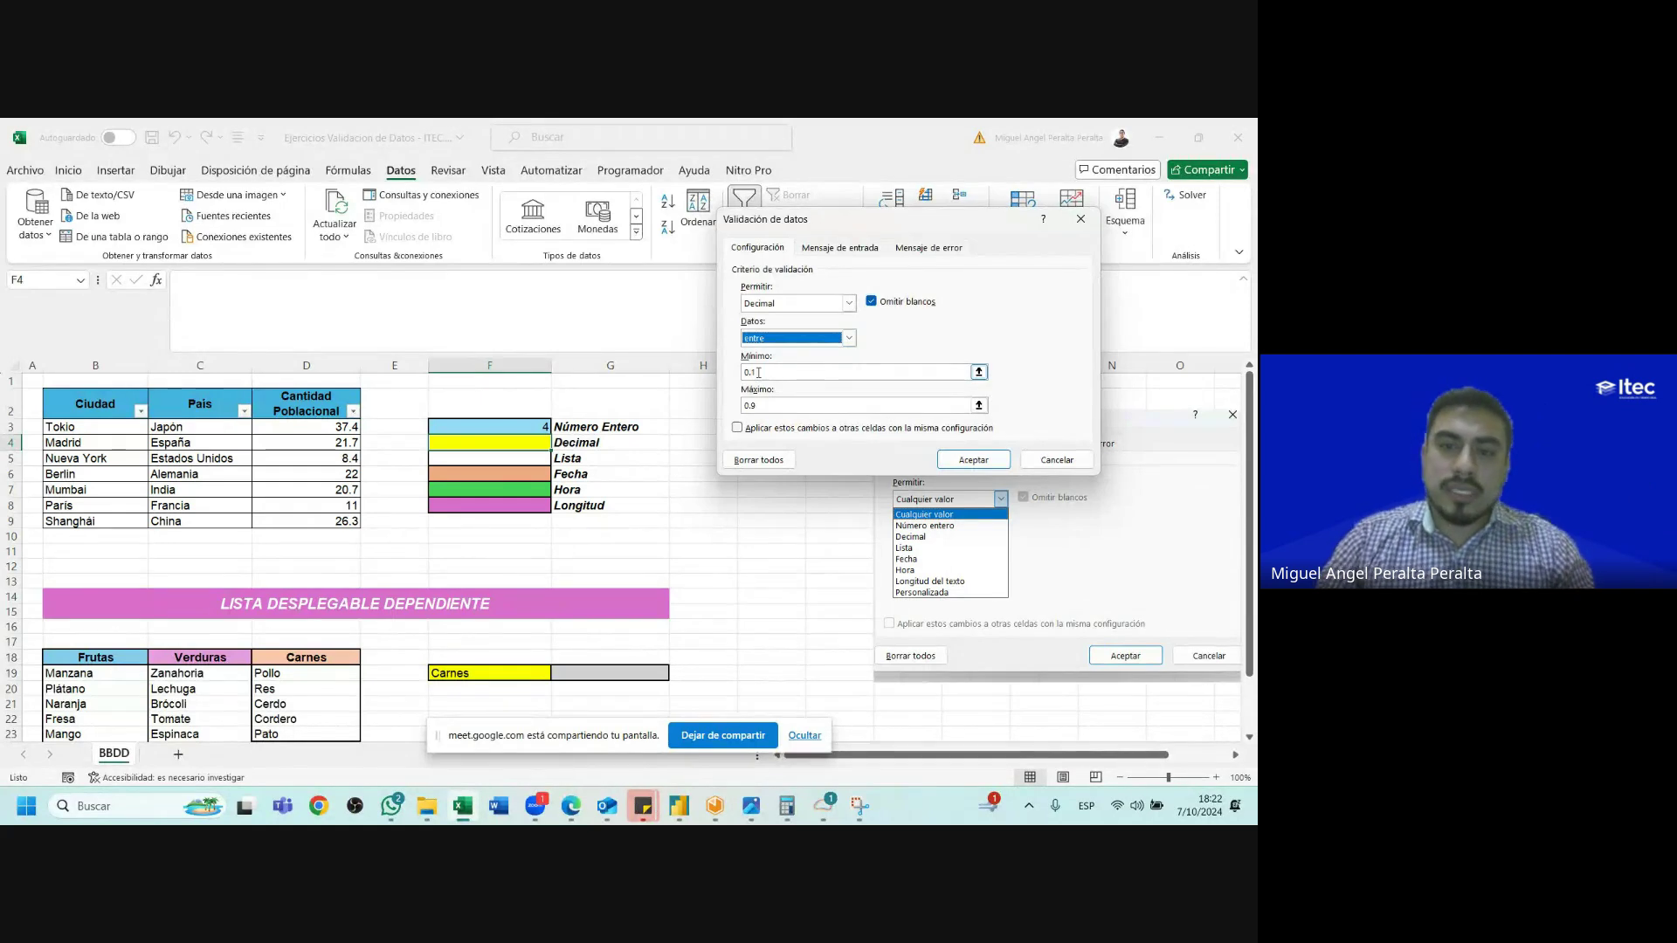
click(973, 460)
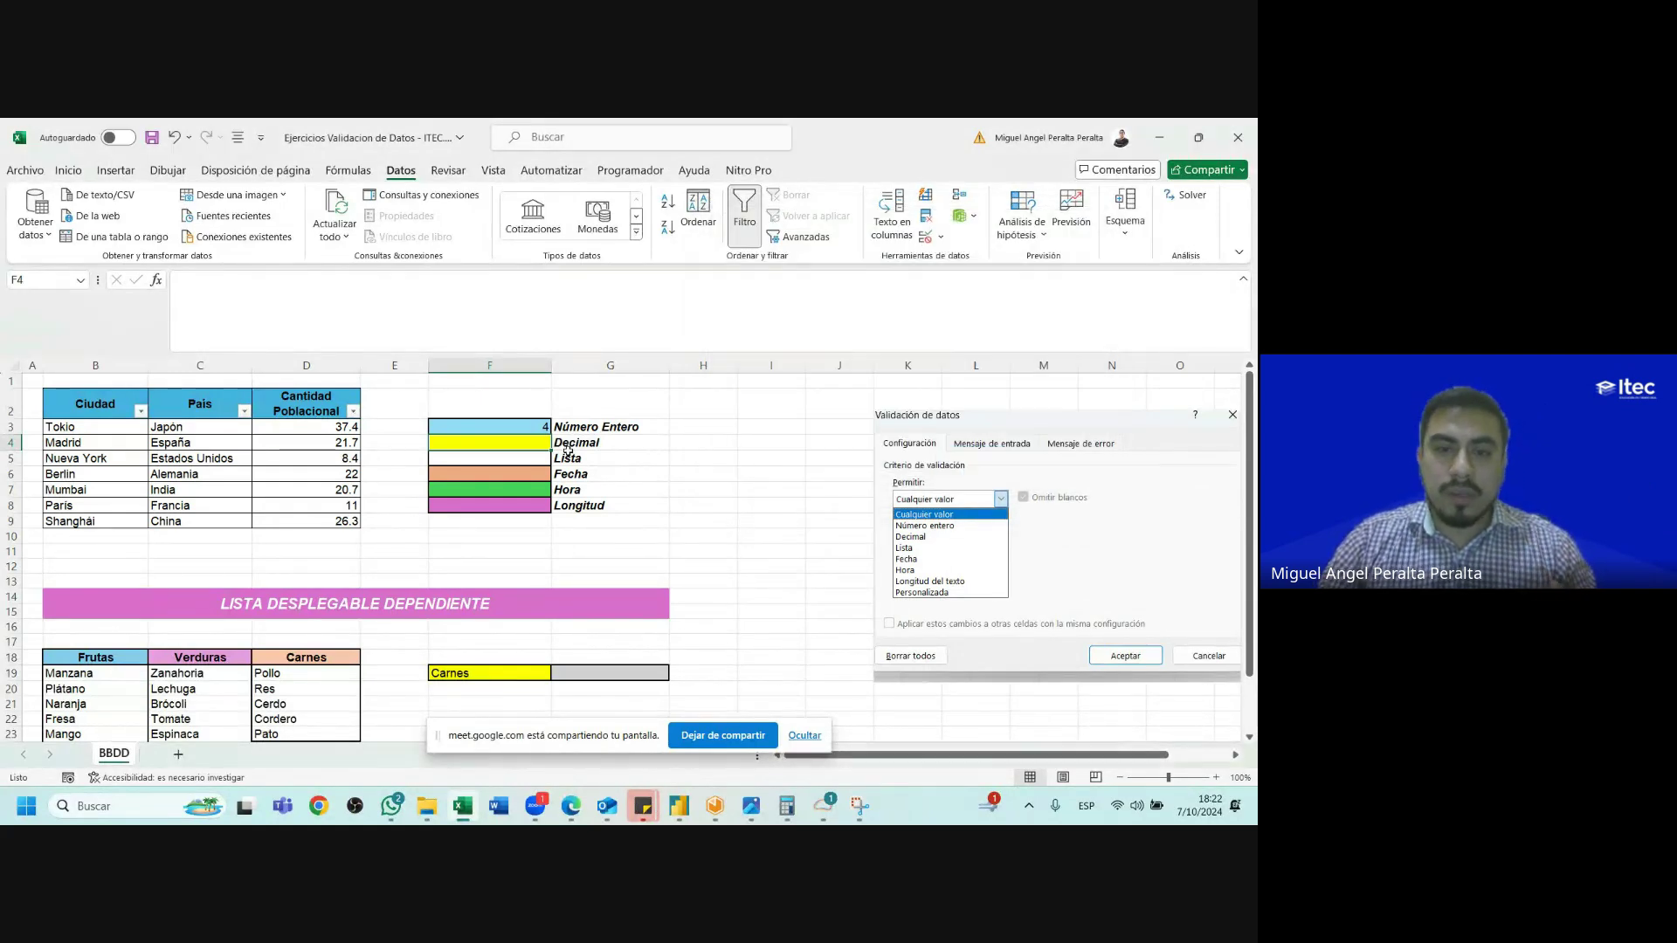
Step: Enter 0.91 in F4 twice, cancelling each rejection, then enter 0.5
text(0.91)
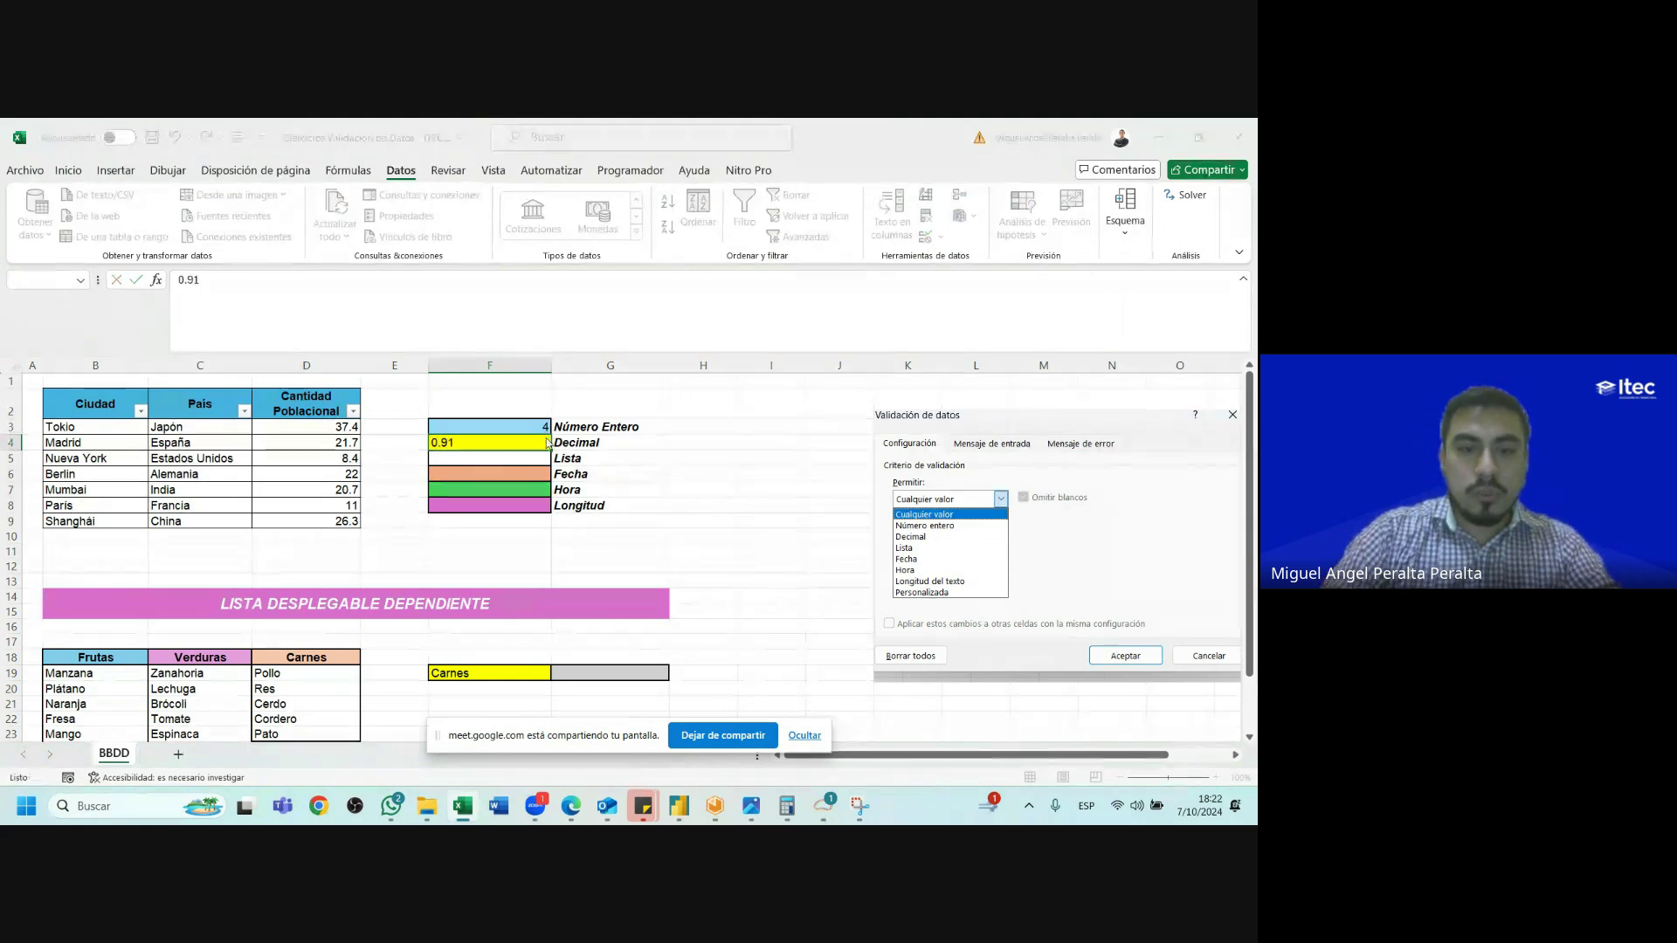
key(Return)
key(Escape)
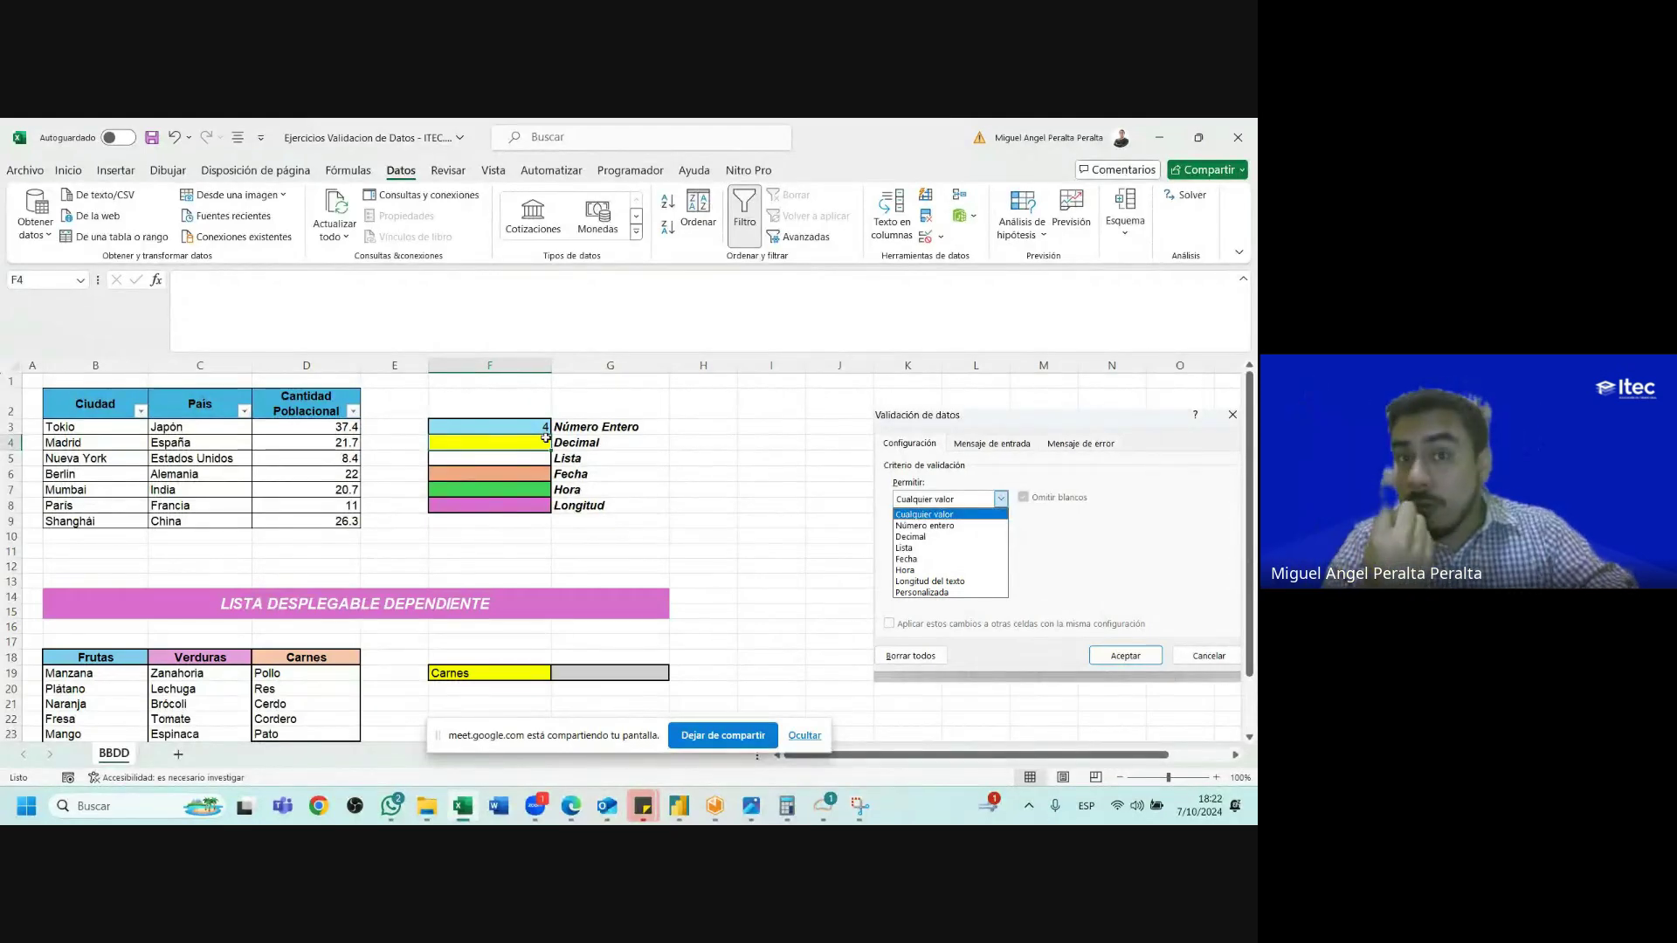
text(0.91)
key(Return)
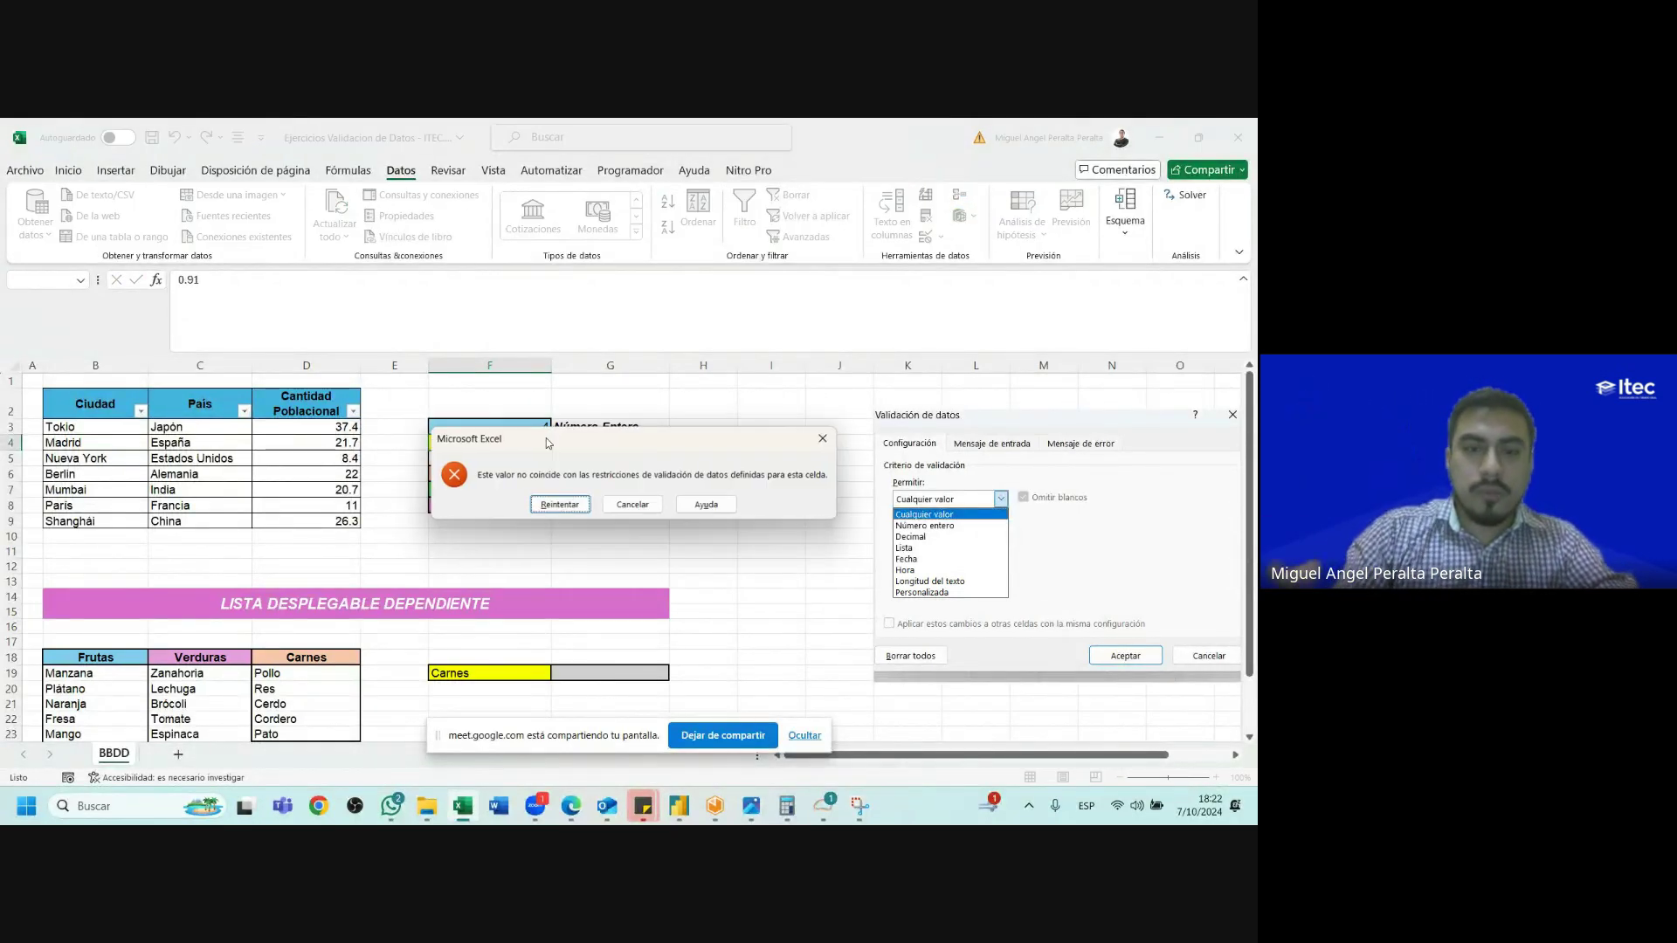
key(Escape)
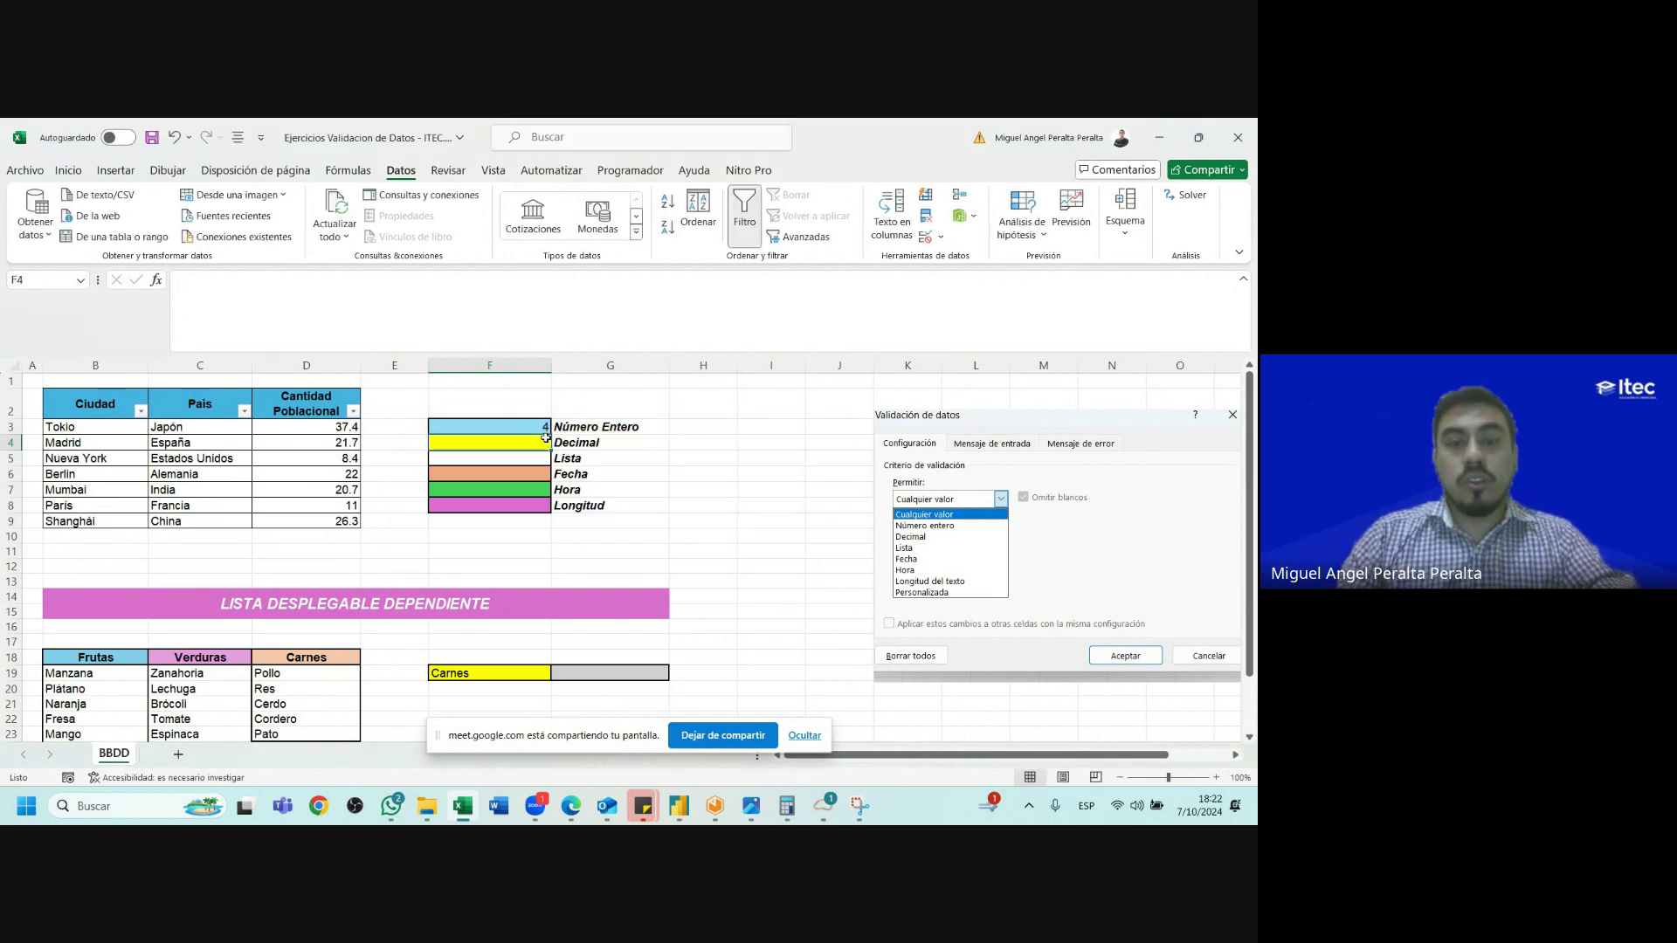
text(0.5)
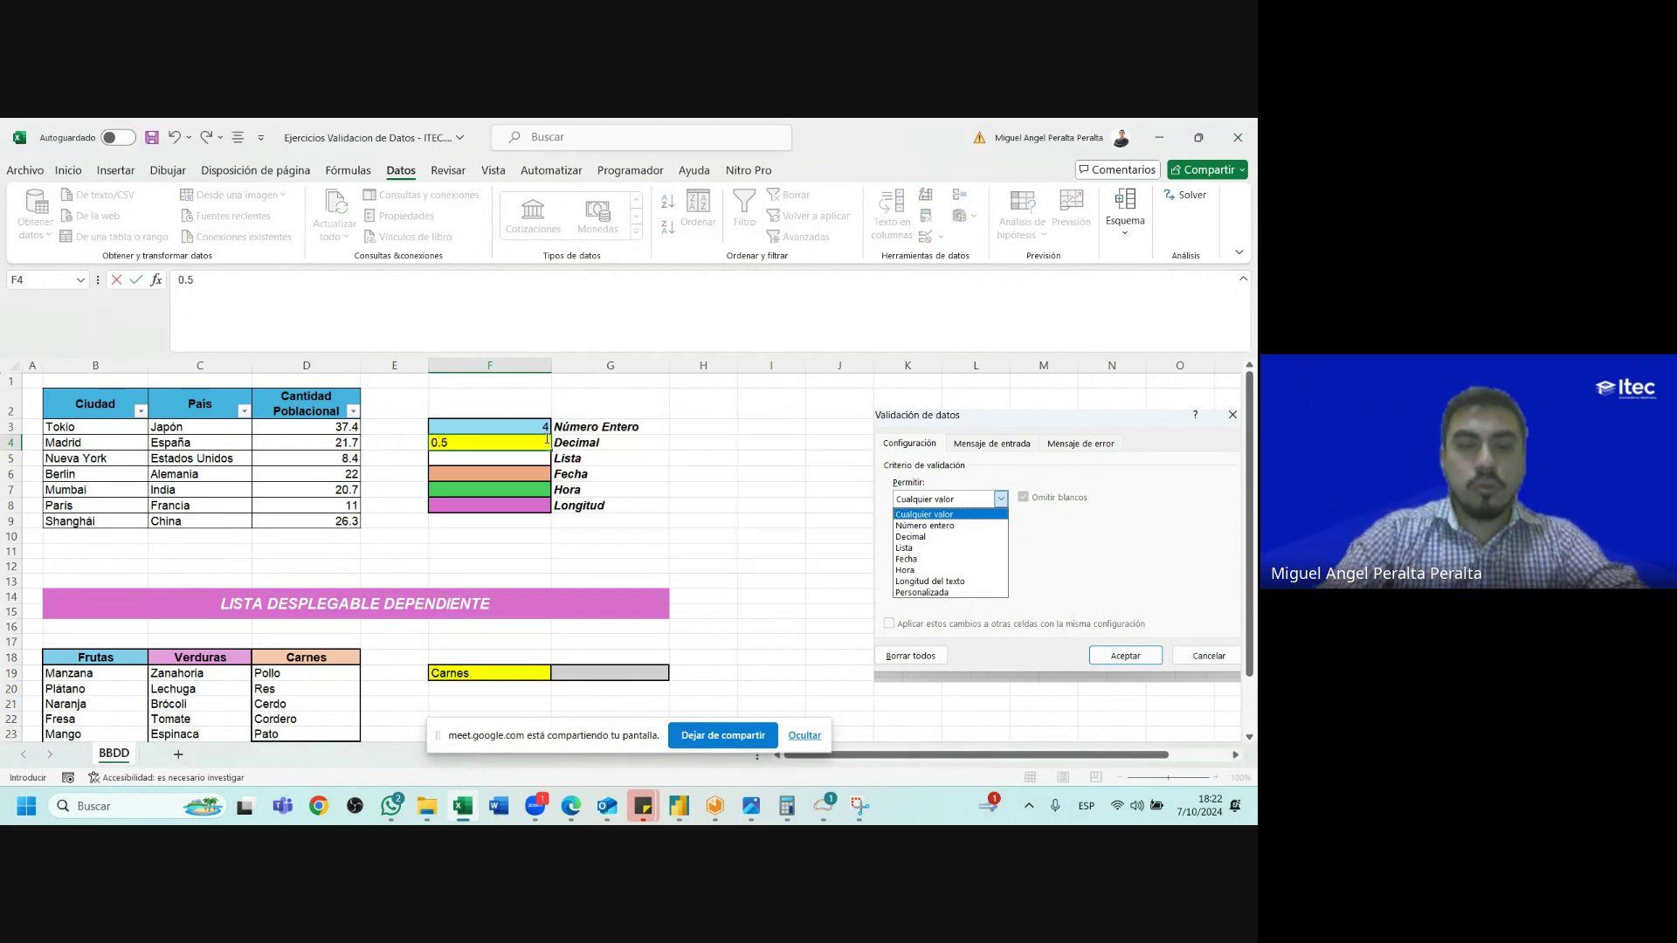
key(Return)
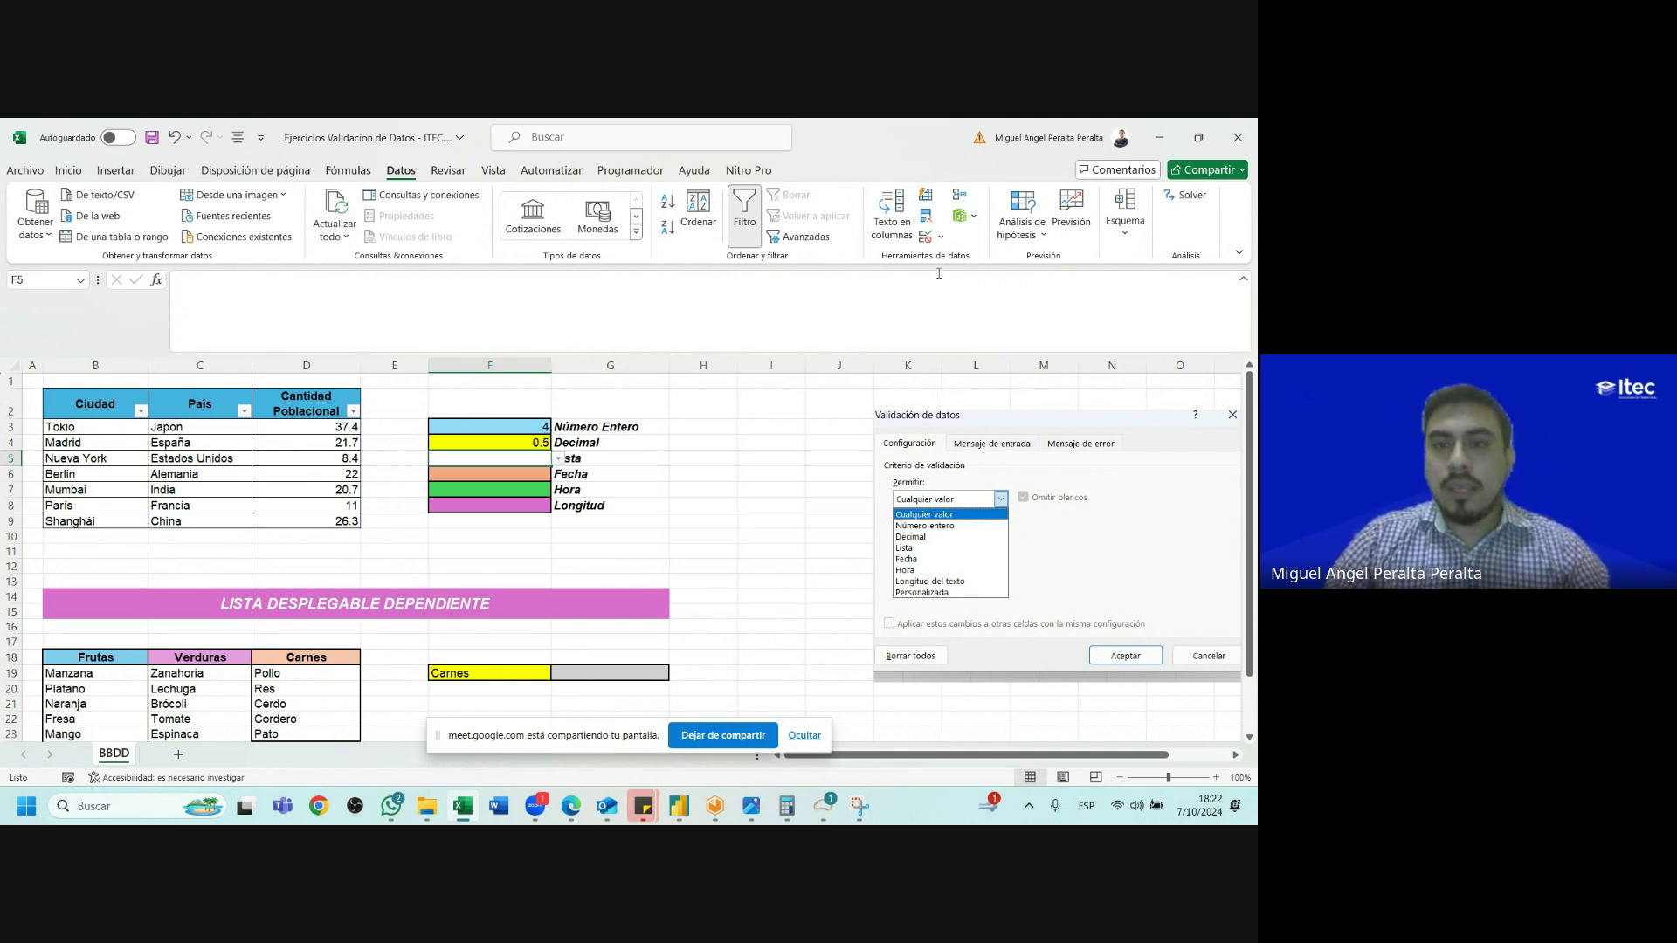
Step: Replace F5's List source B3:B9 with ="Tokio";"Madrid";"Nueva York"; Excel flags a formula error
click(932, 241)
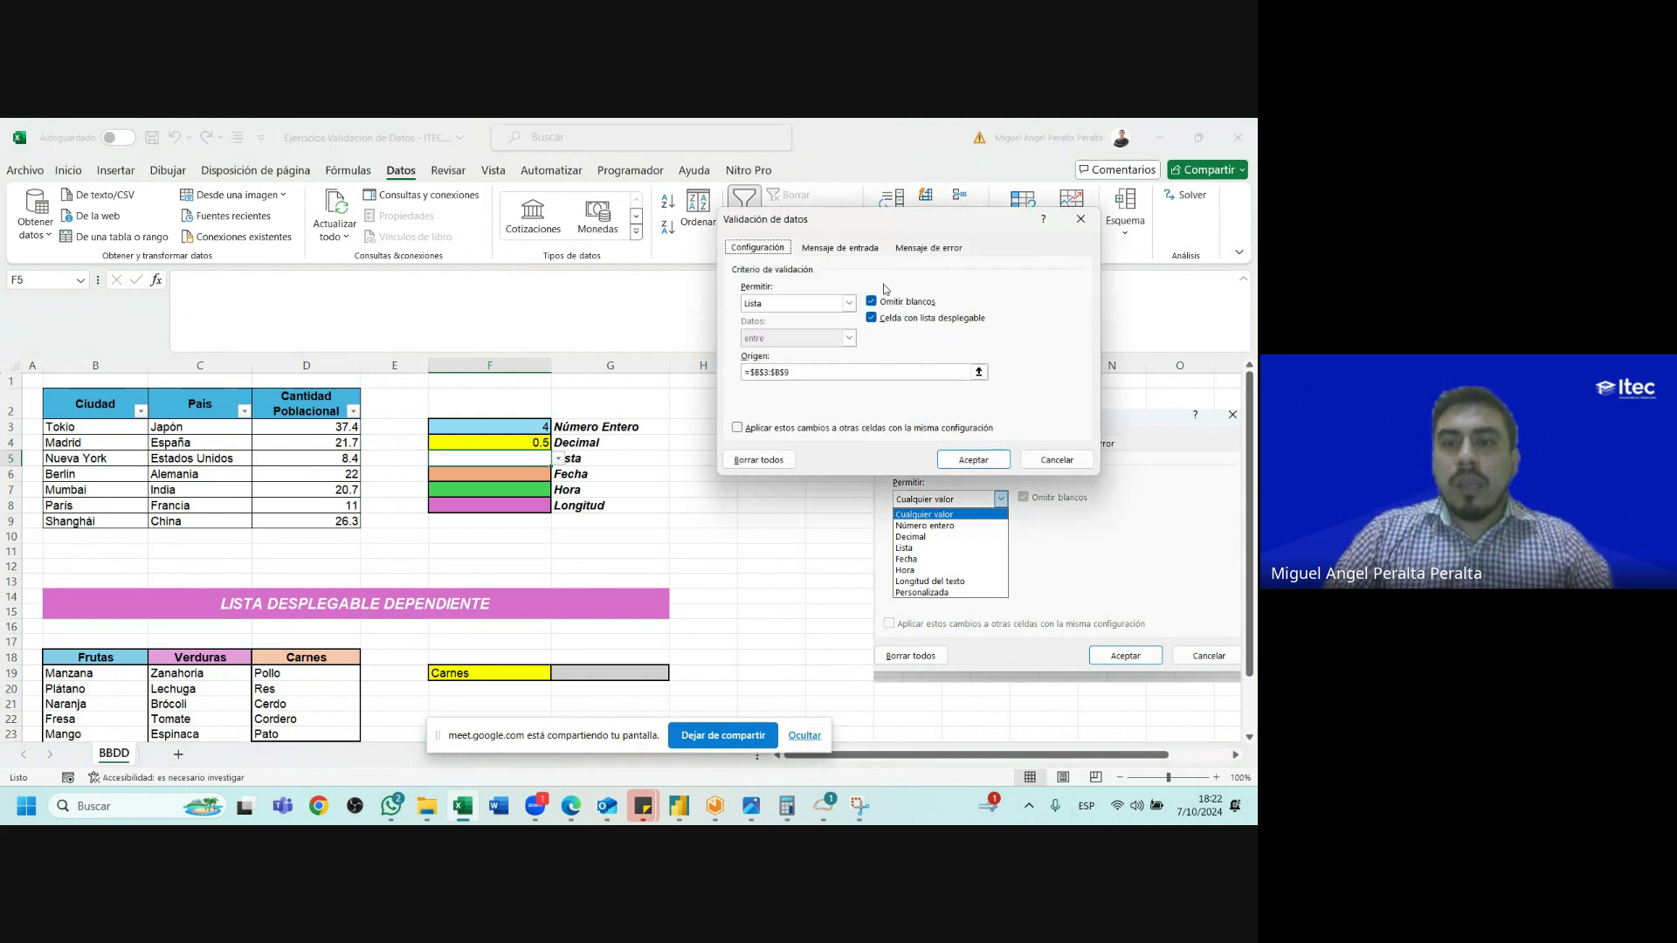
click(850, 301)
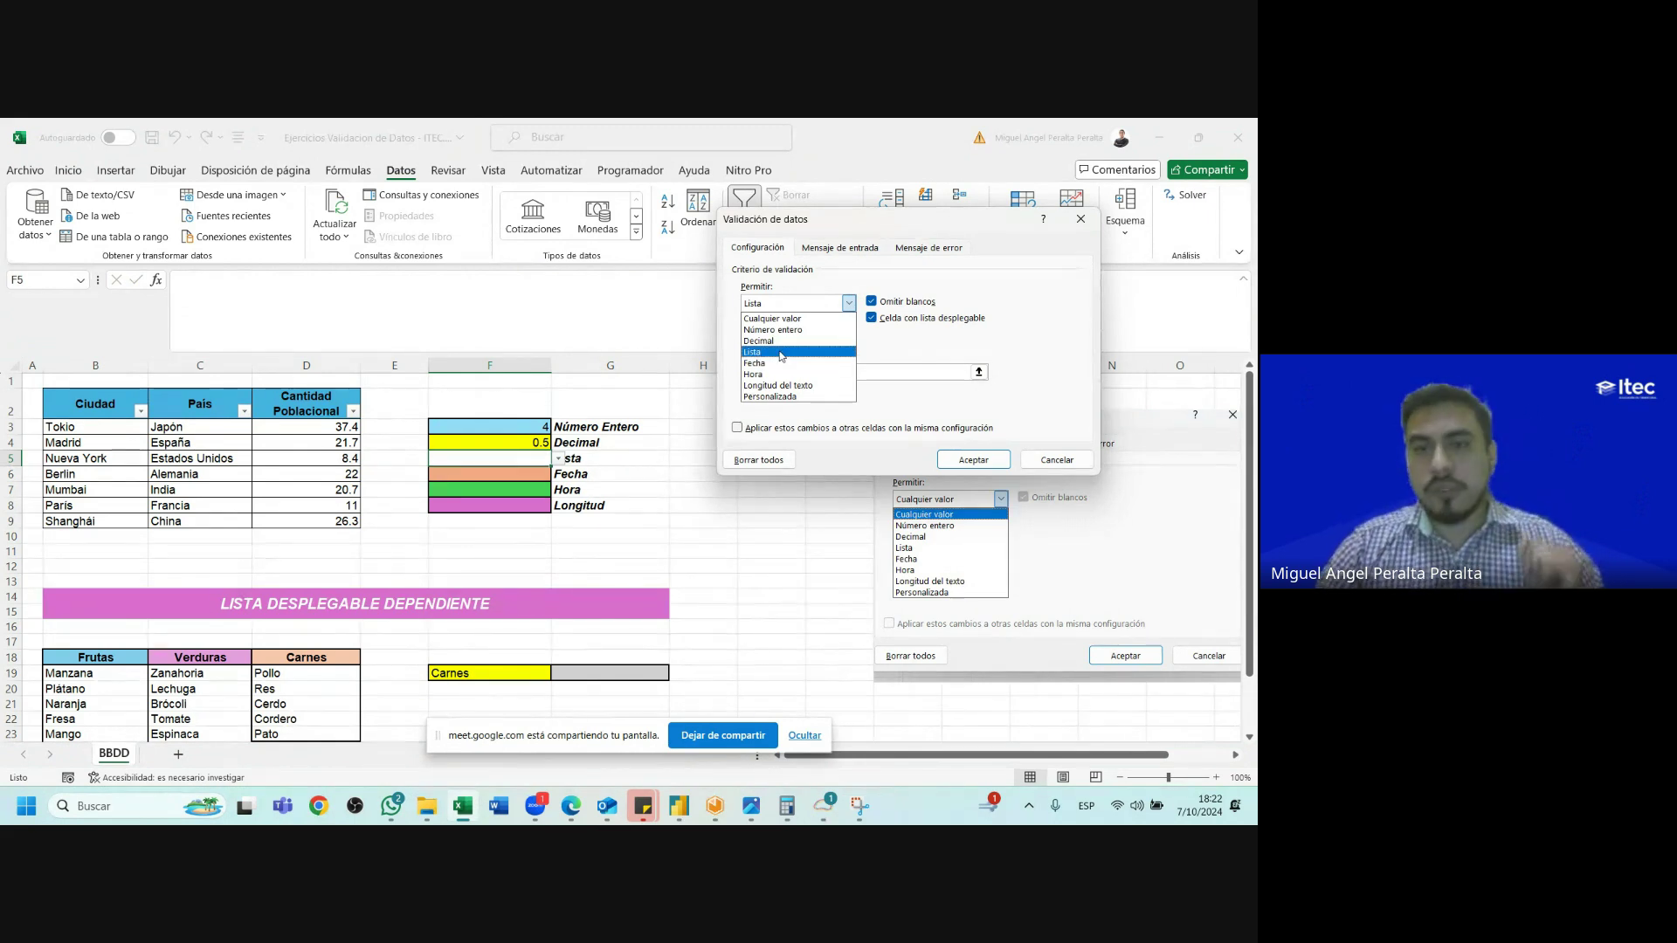
click(781, 352)
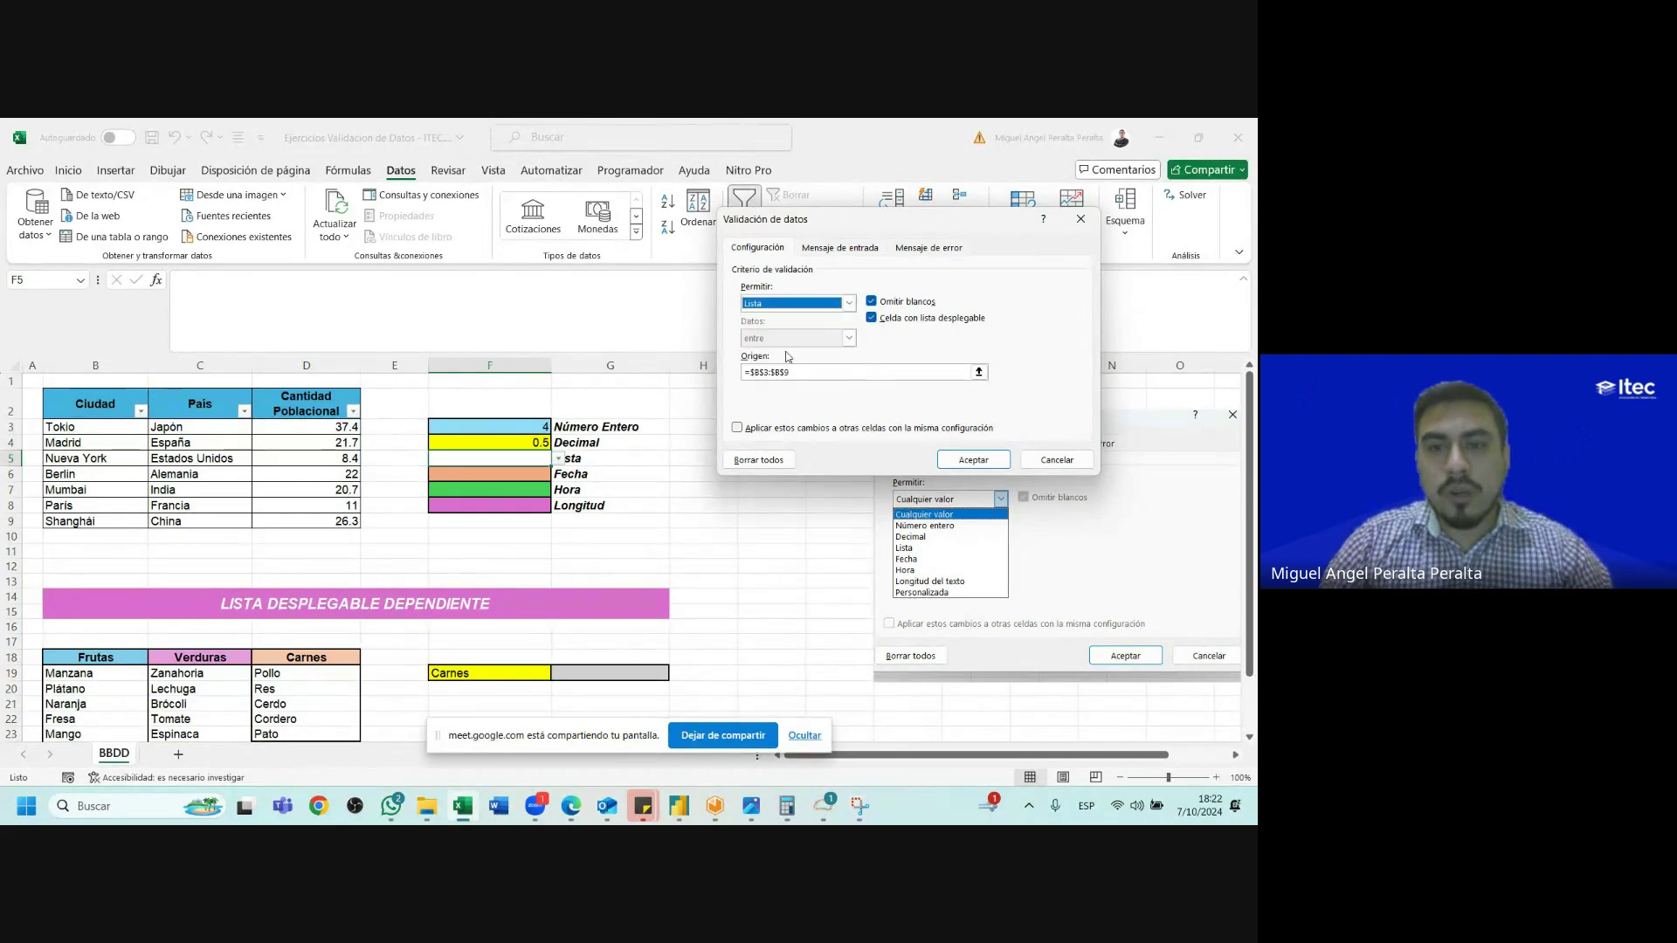
click(802, 371)
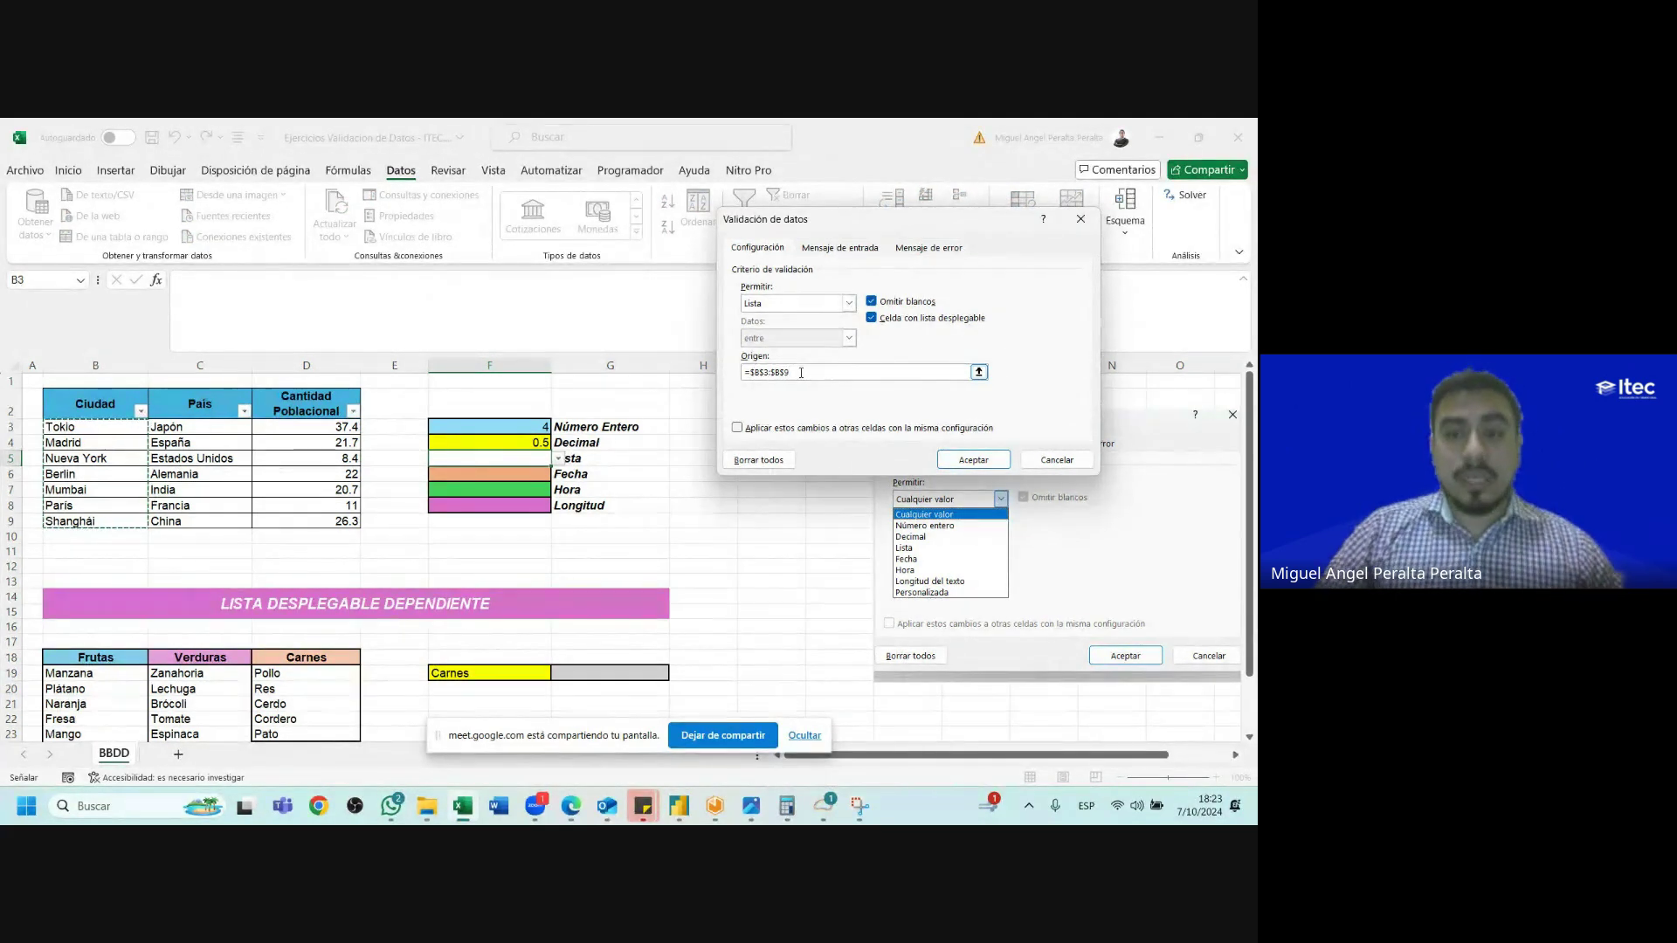
click(801, 377)
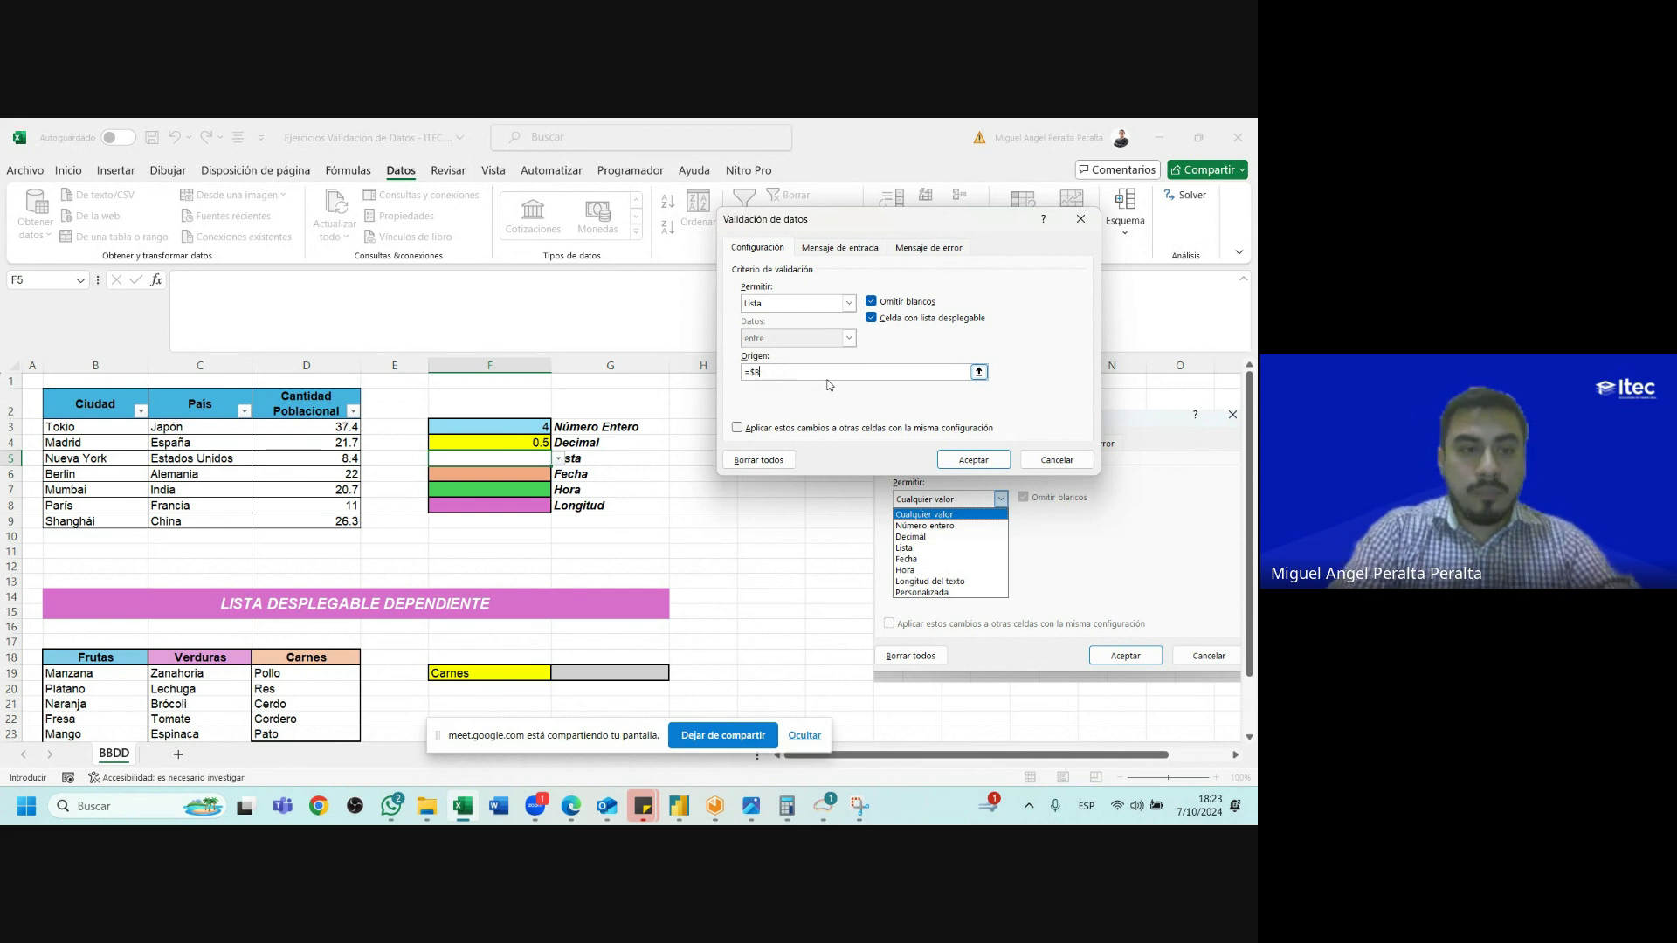
key(BackSpace)
key(BackSpace)
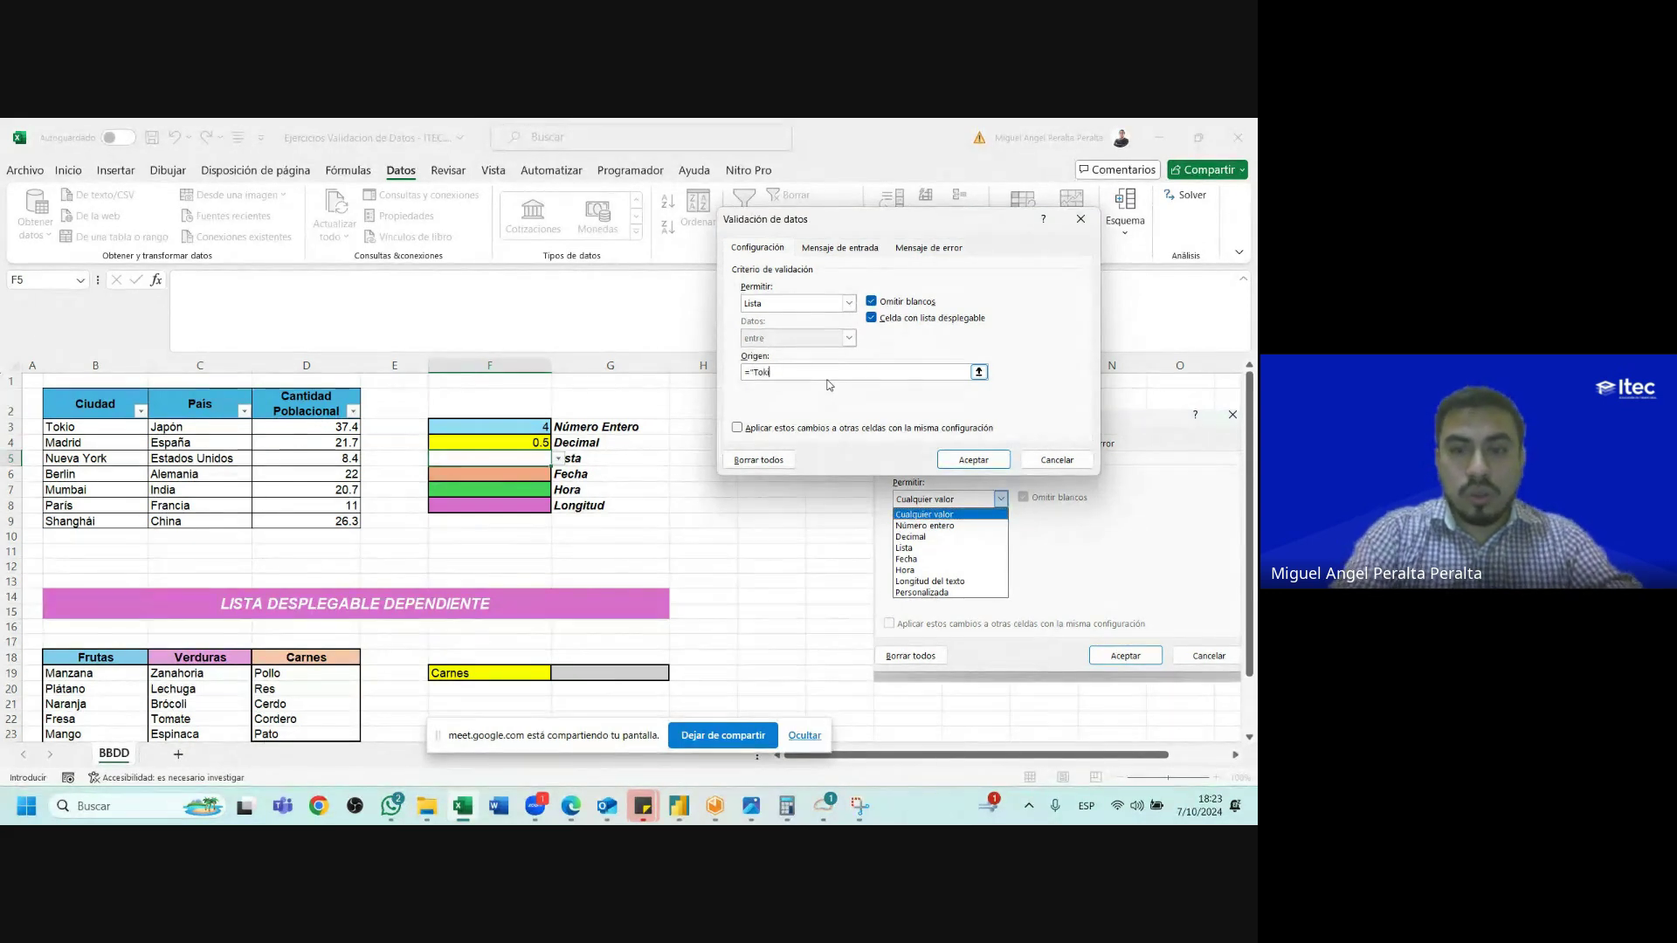
text(o";")
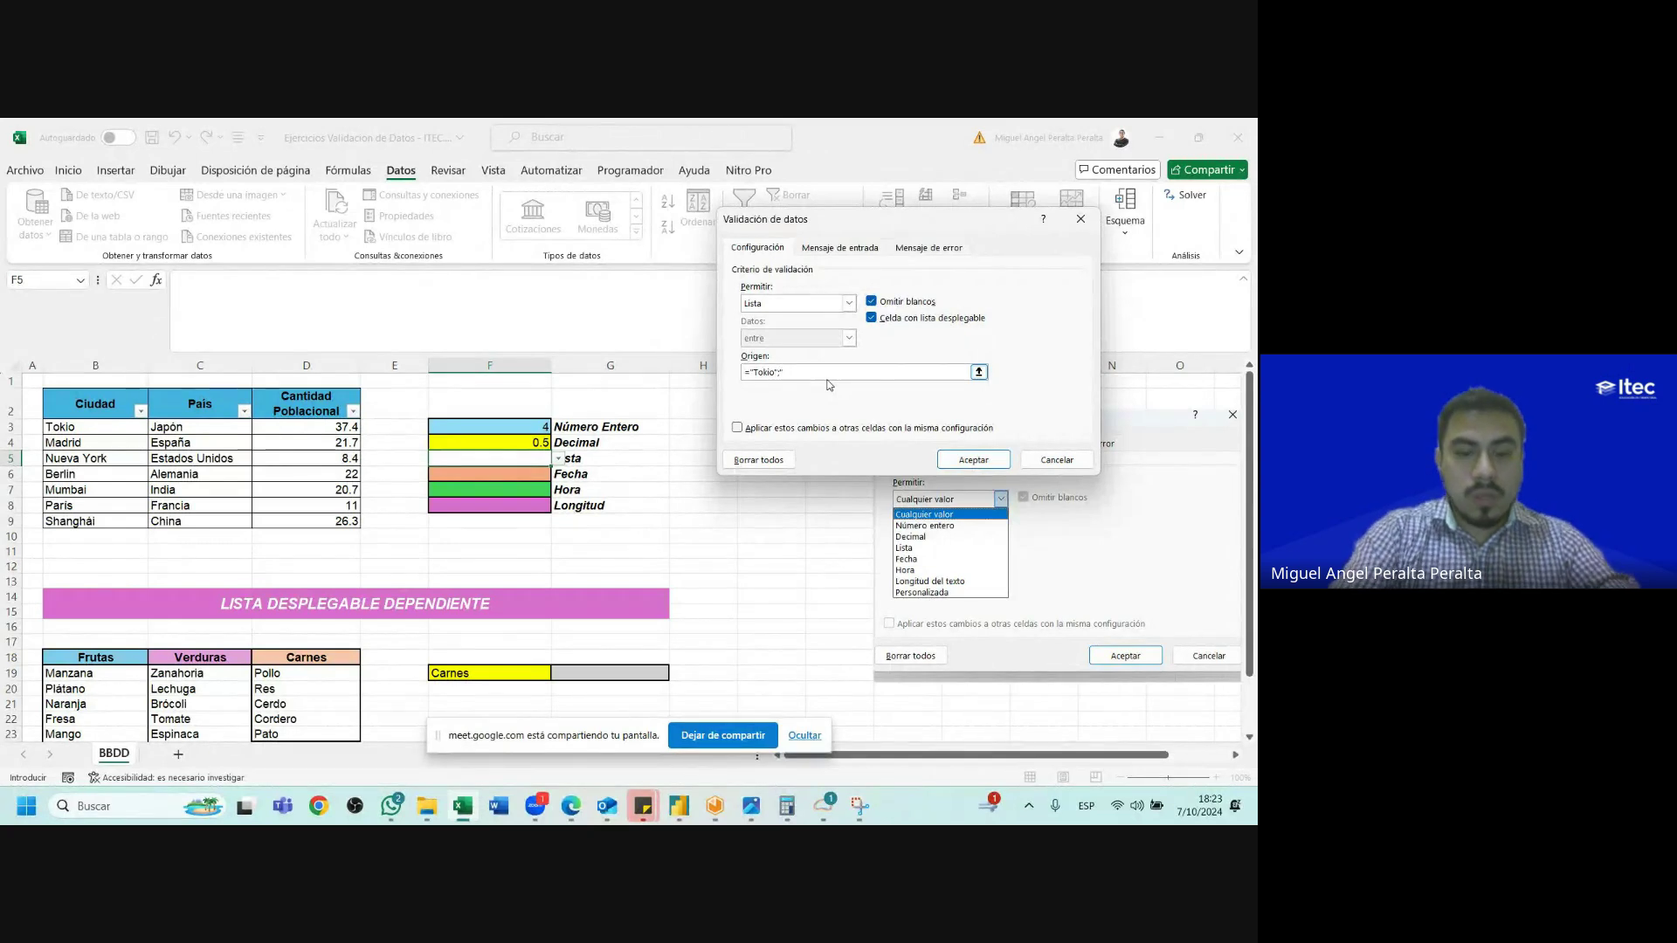
text(Madrid";")
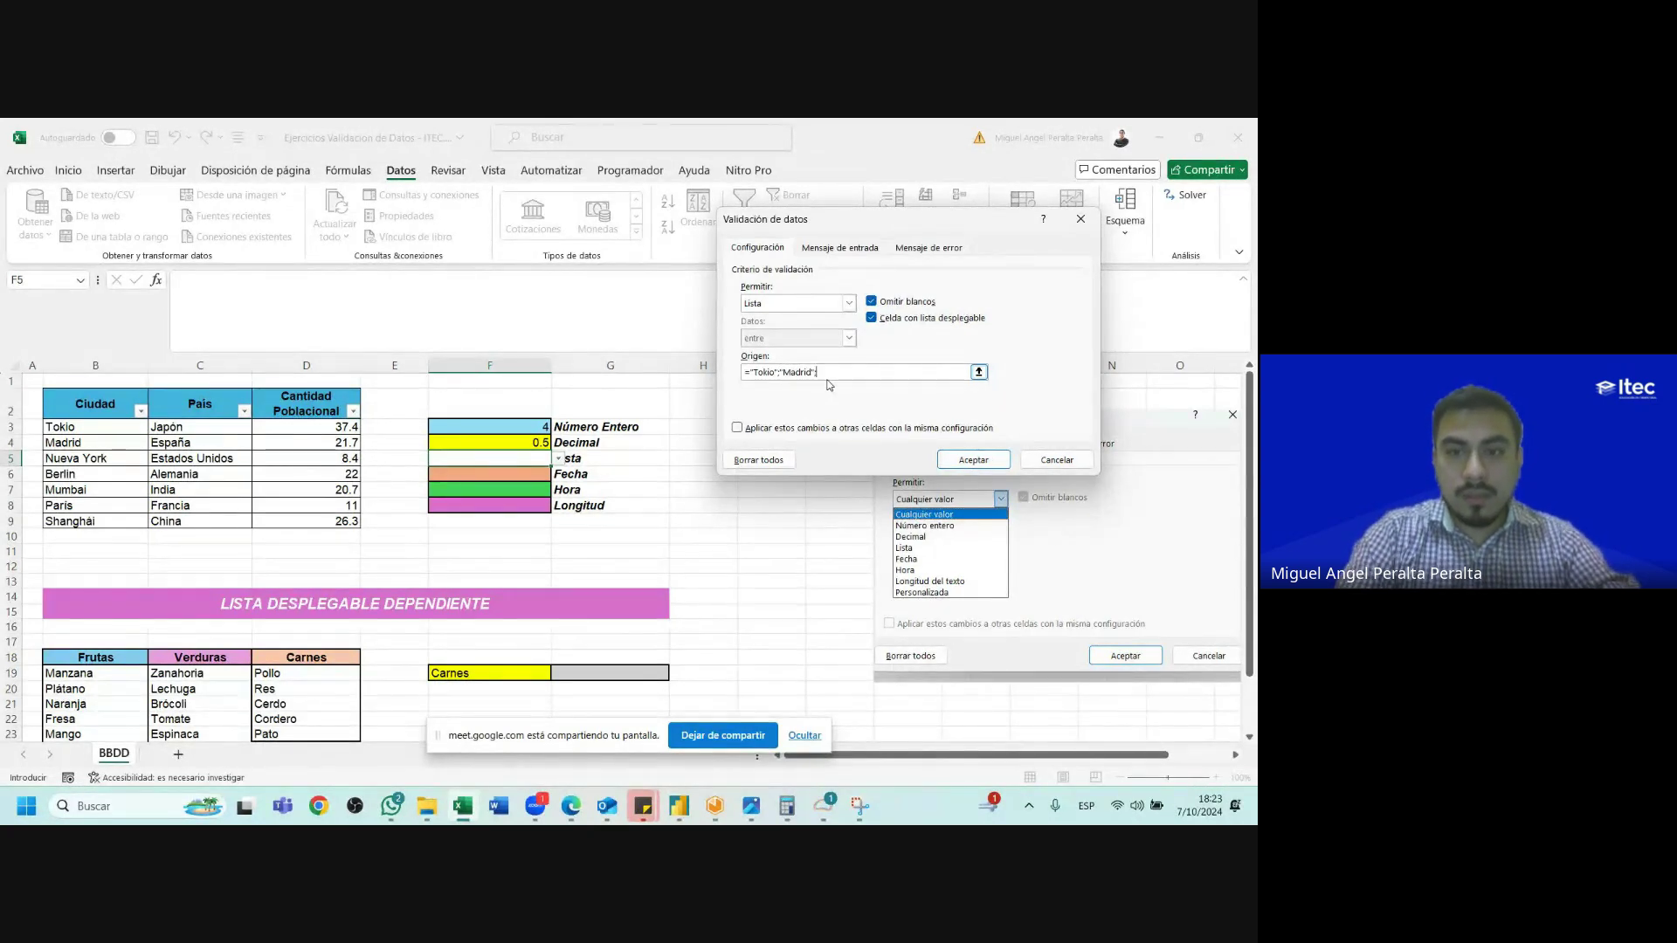
text(Nueva York")
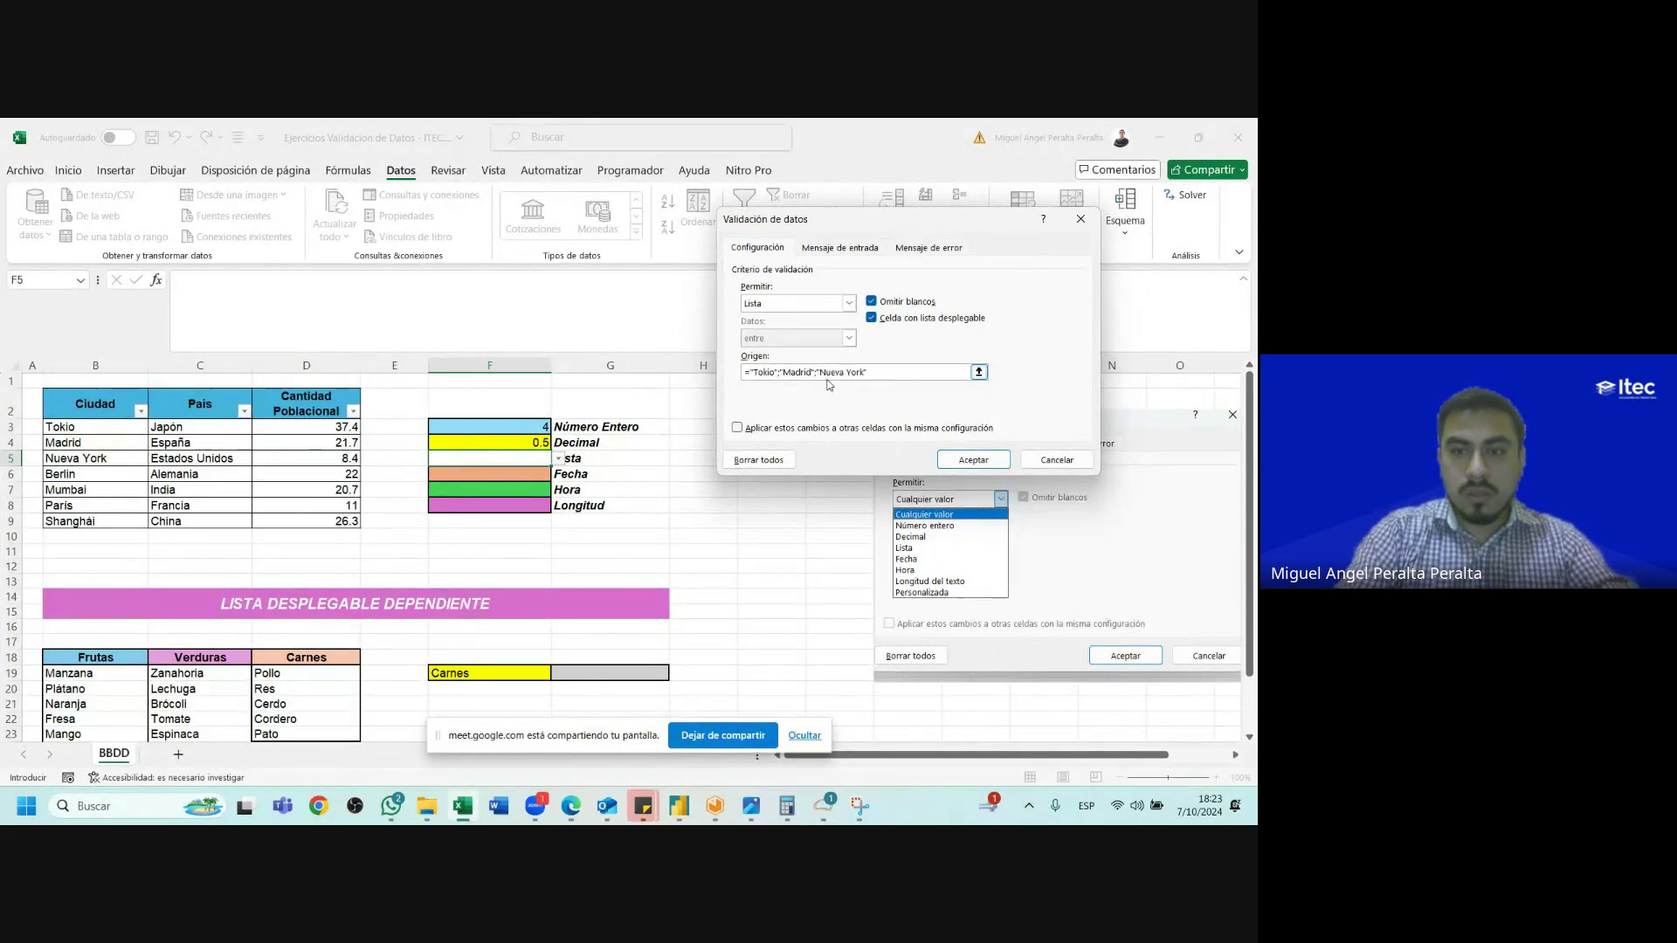
key(Return)
click(602, 550)
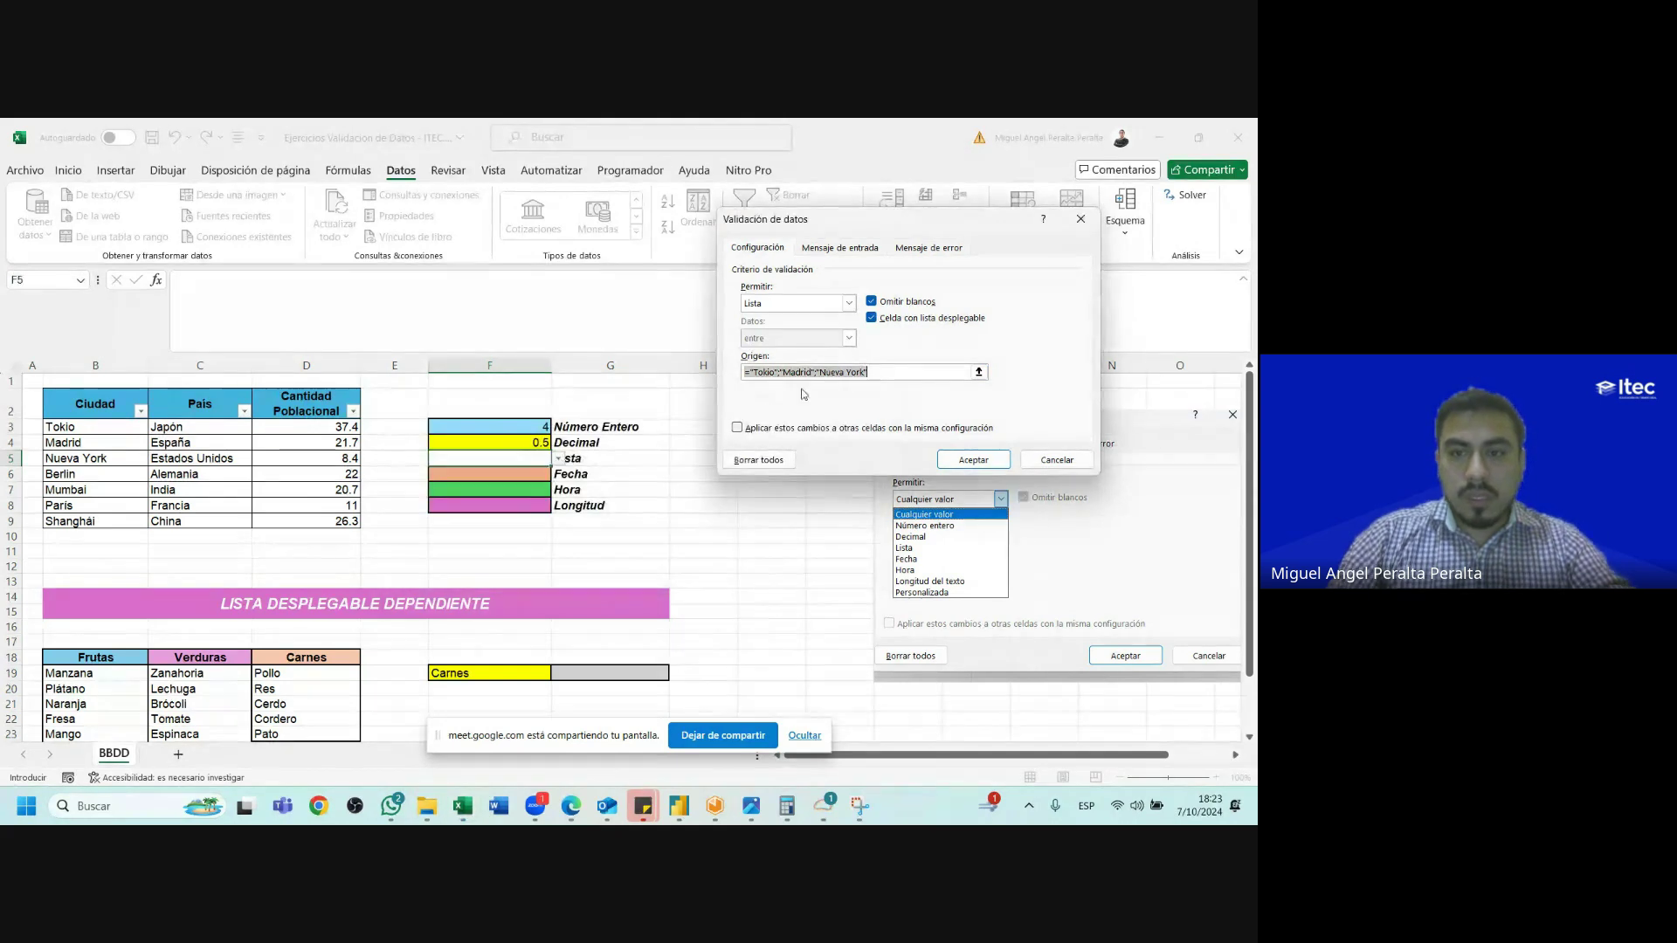
click(833, 373)
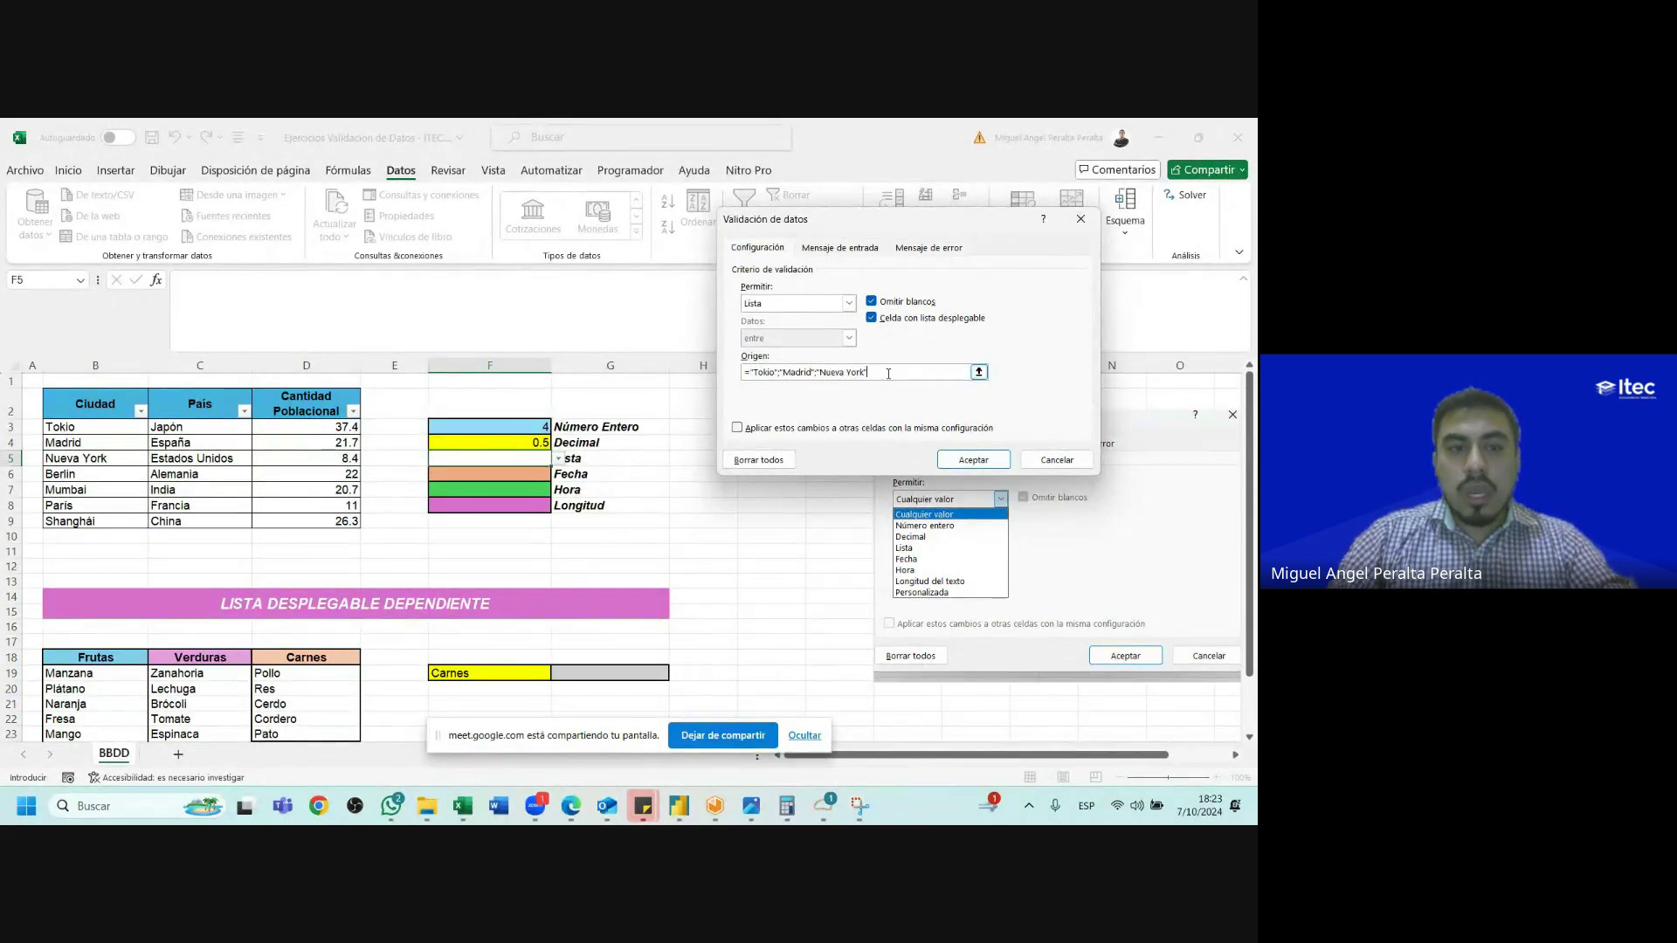
drag(888, 374, 710, 346)
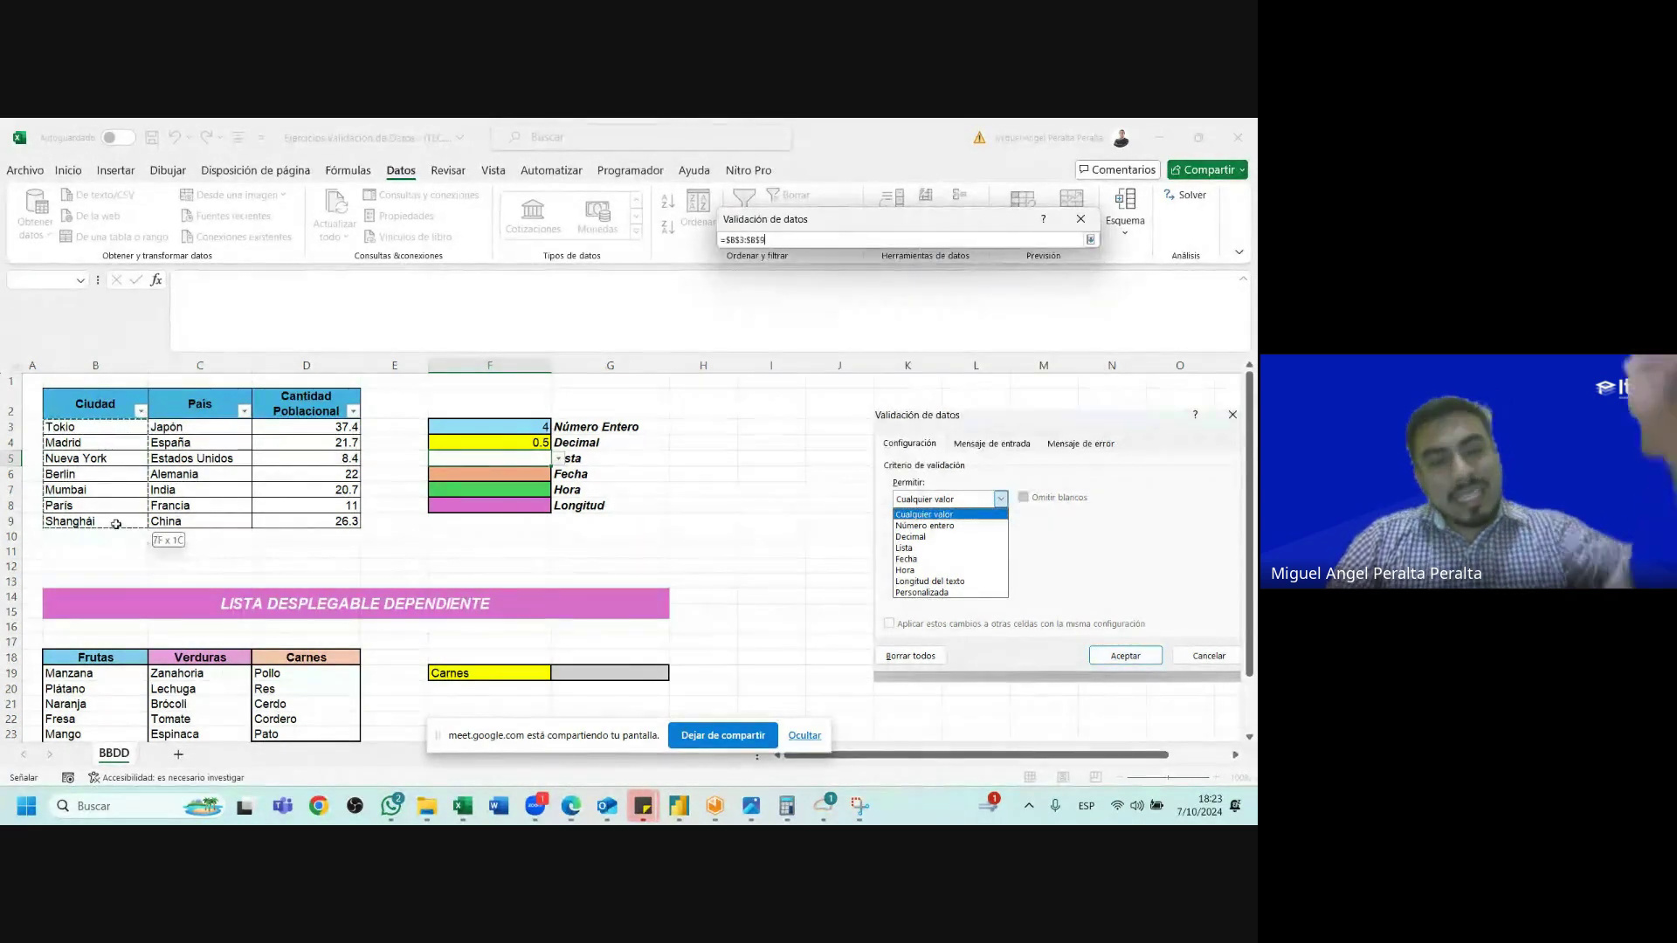
drag(121, 428, 91, 521)
click(972, 459)
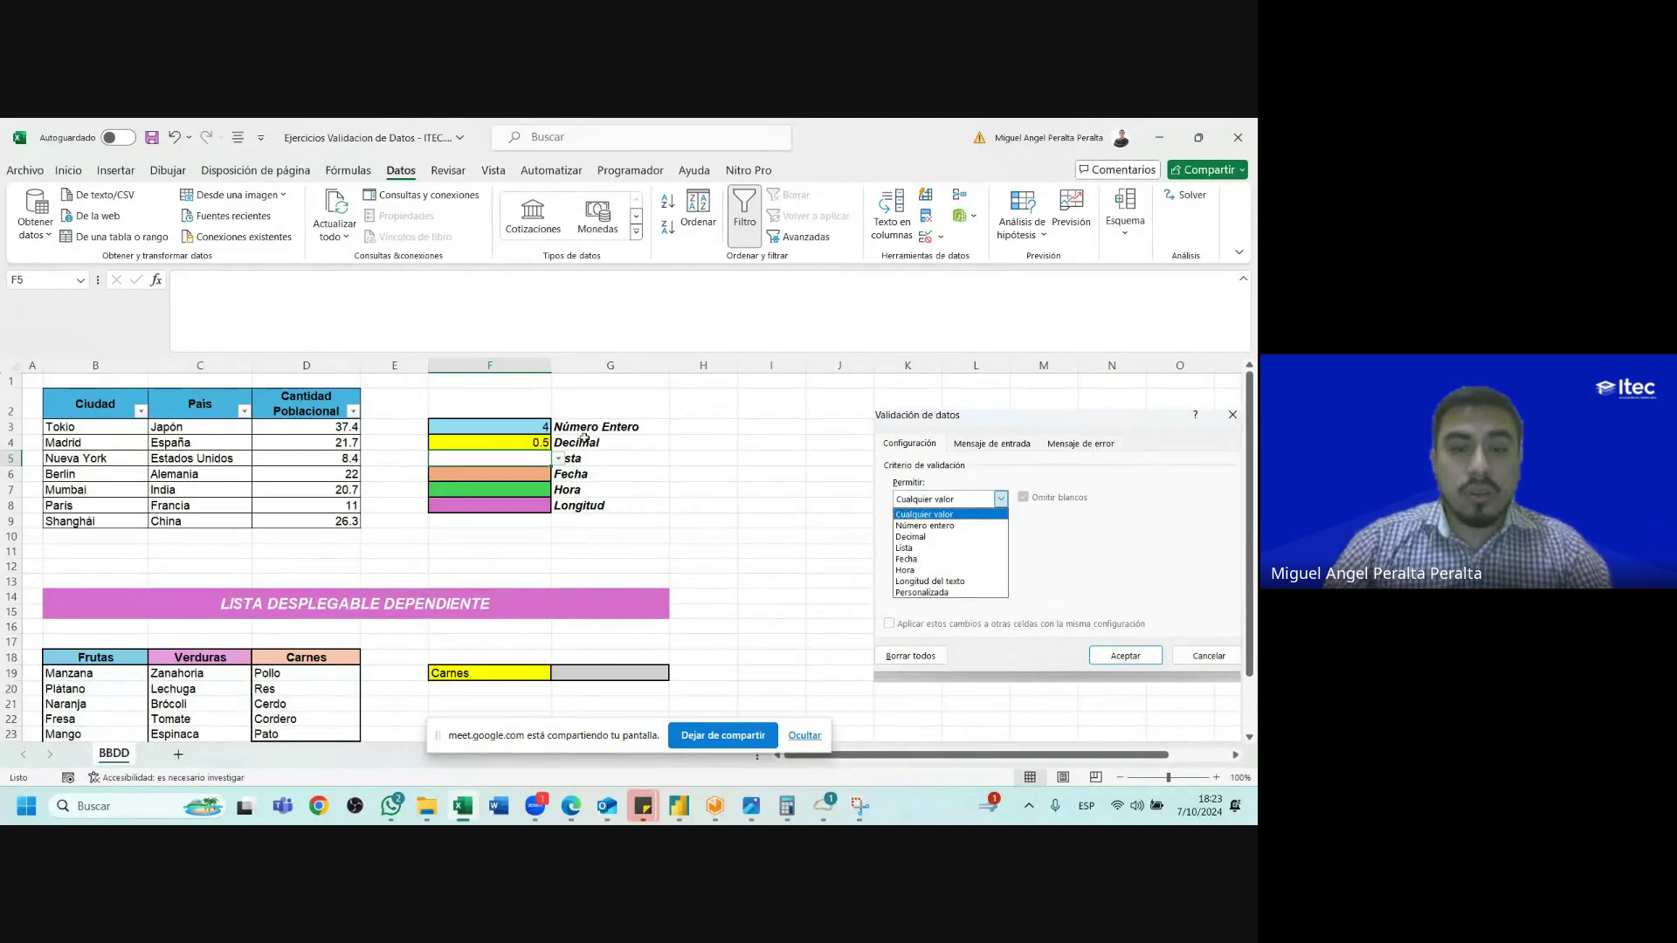
click(560, 460)
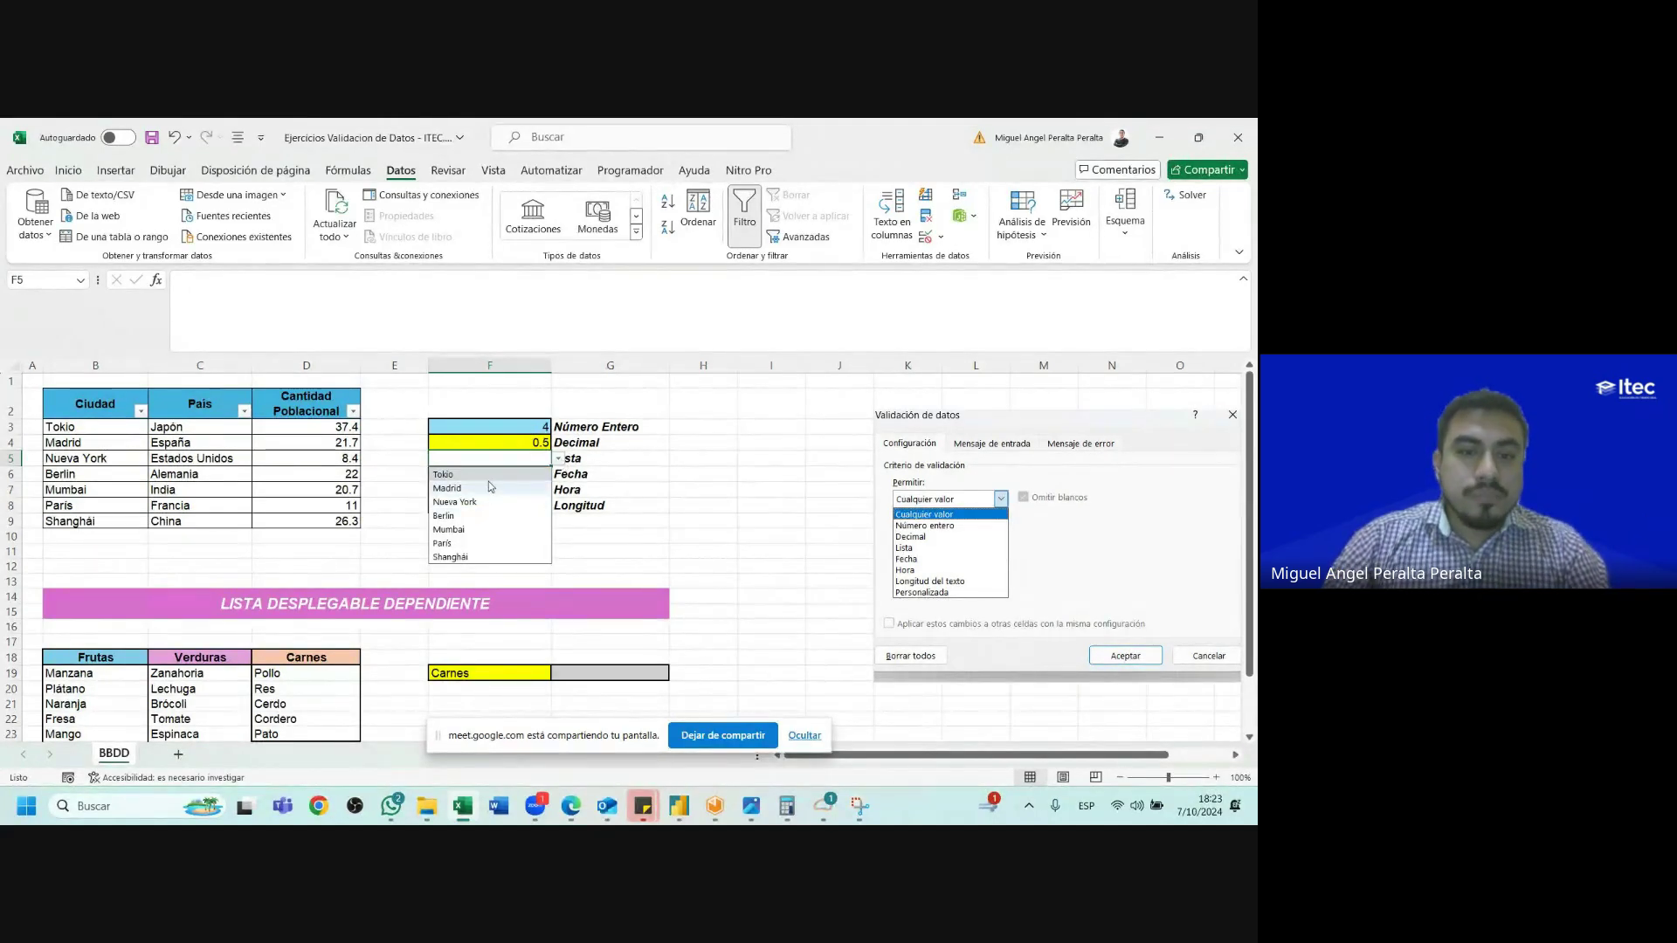
click(619, 453)
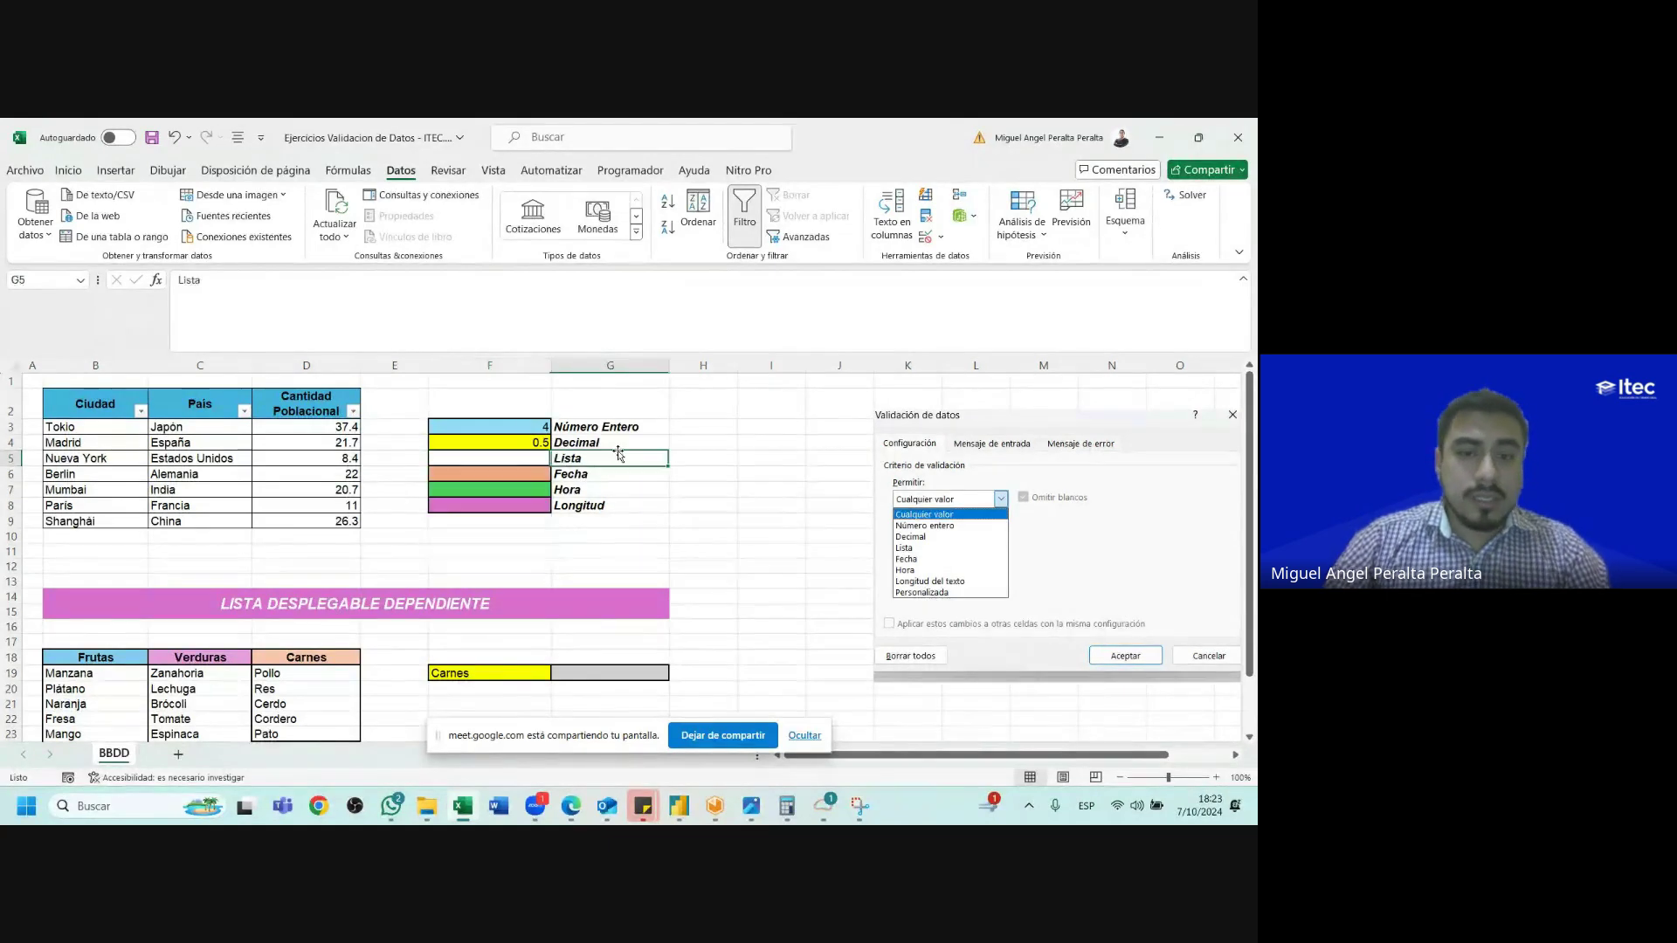
click(527, 463)
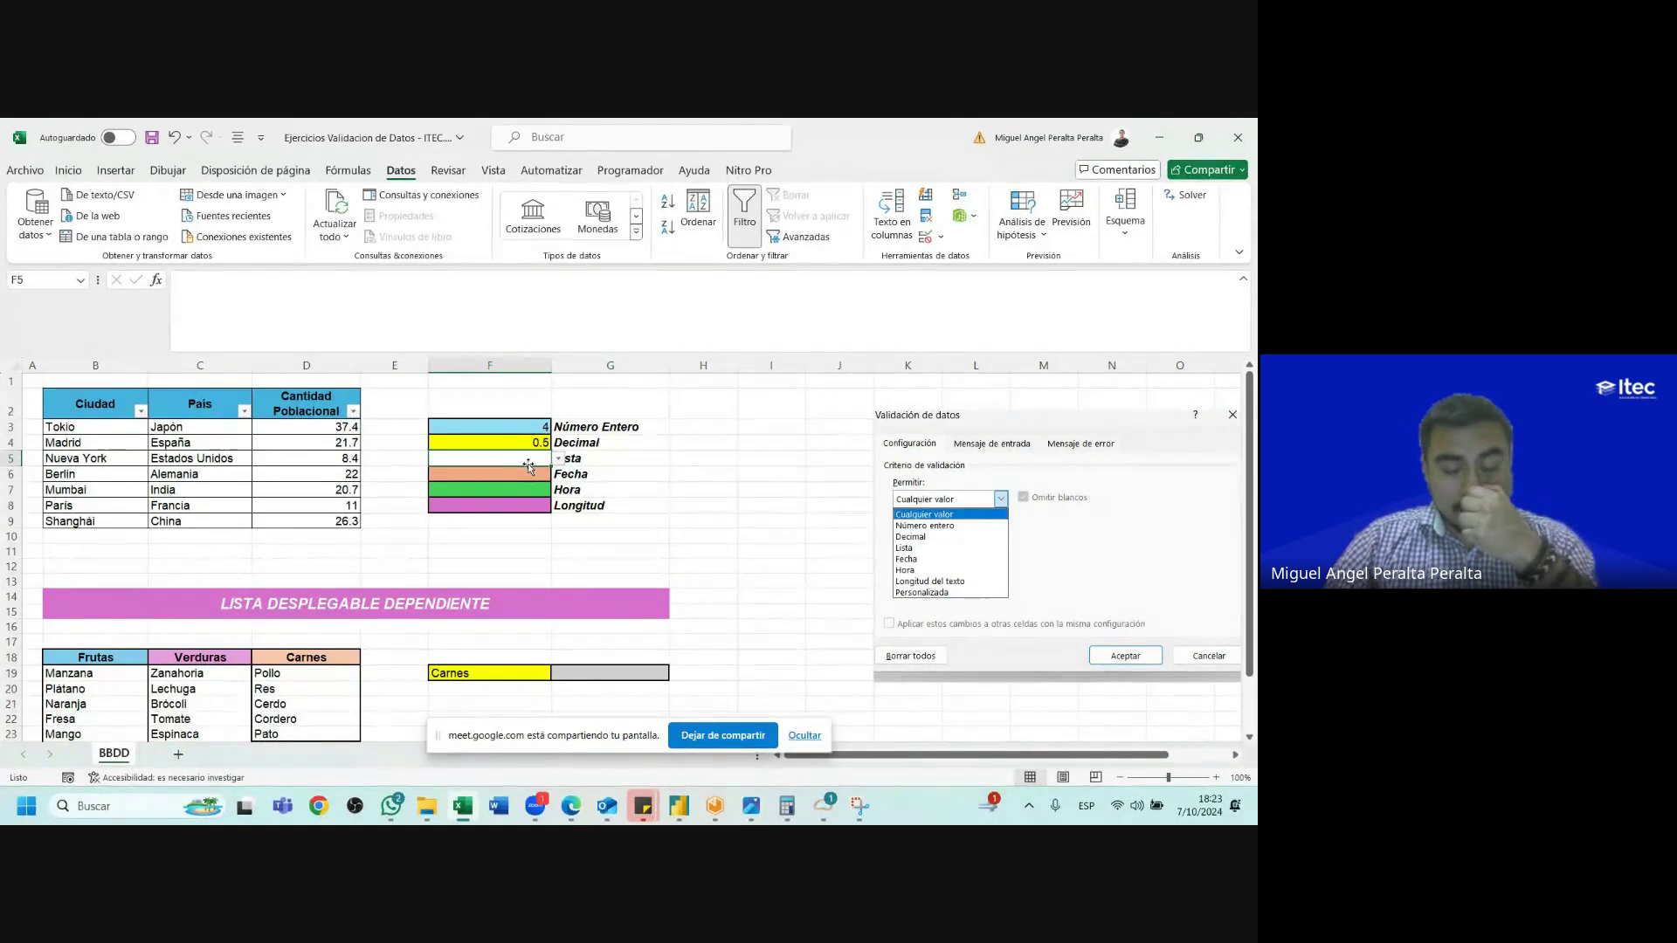
click(556, 460)
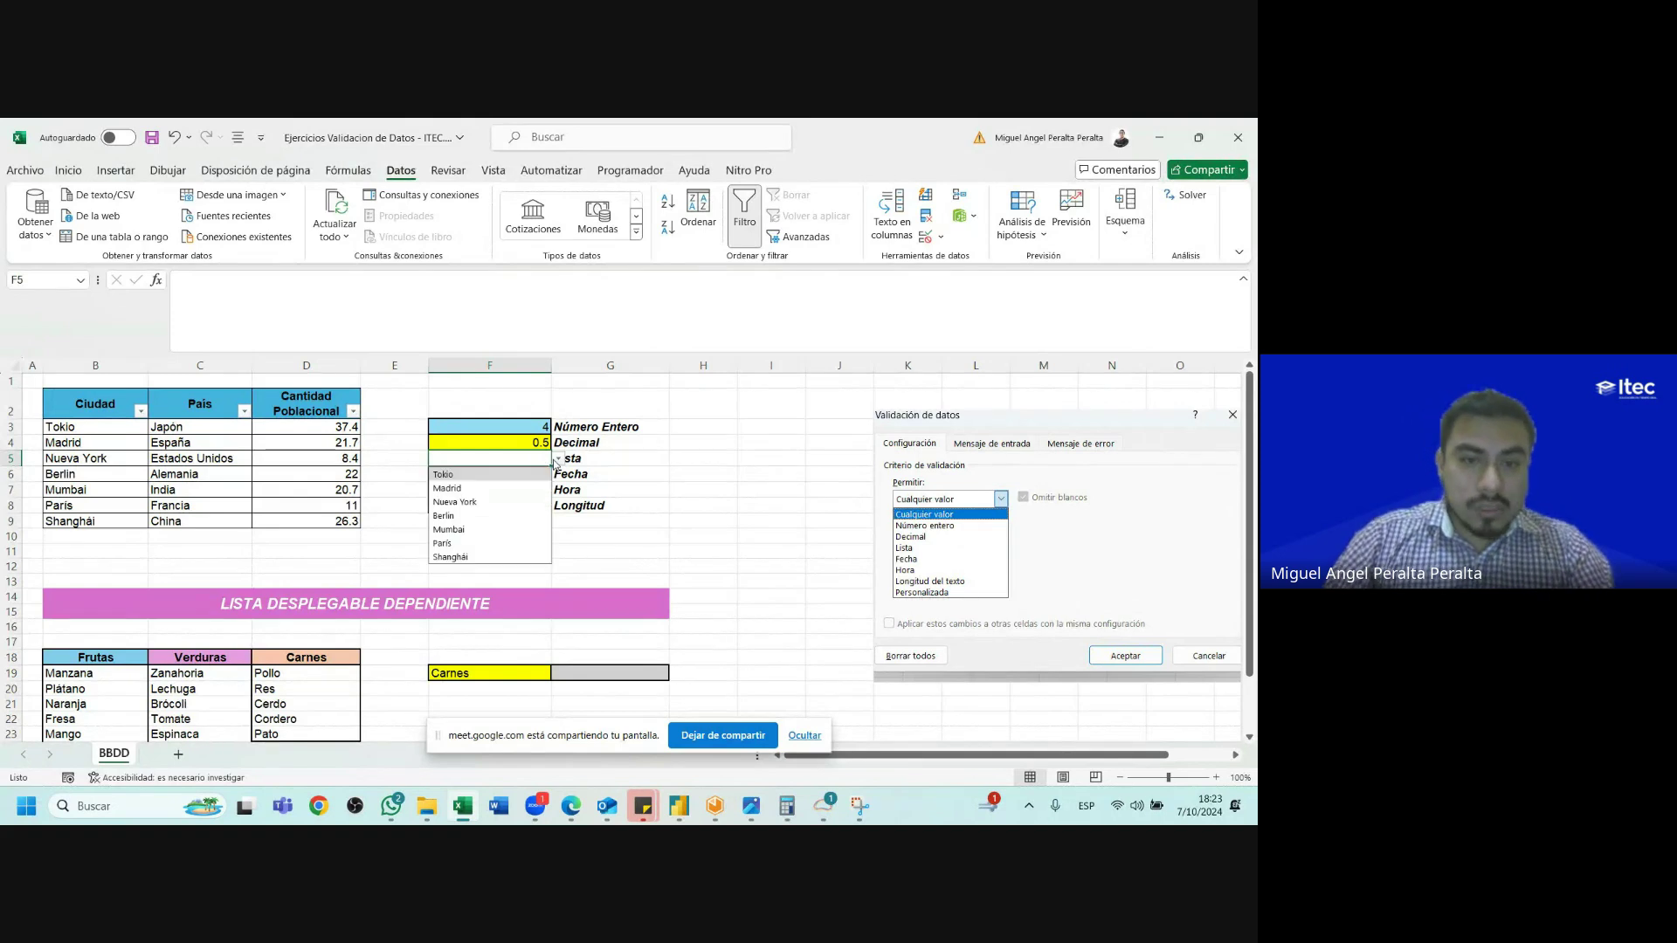
click(632, 457)
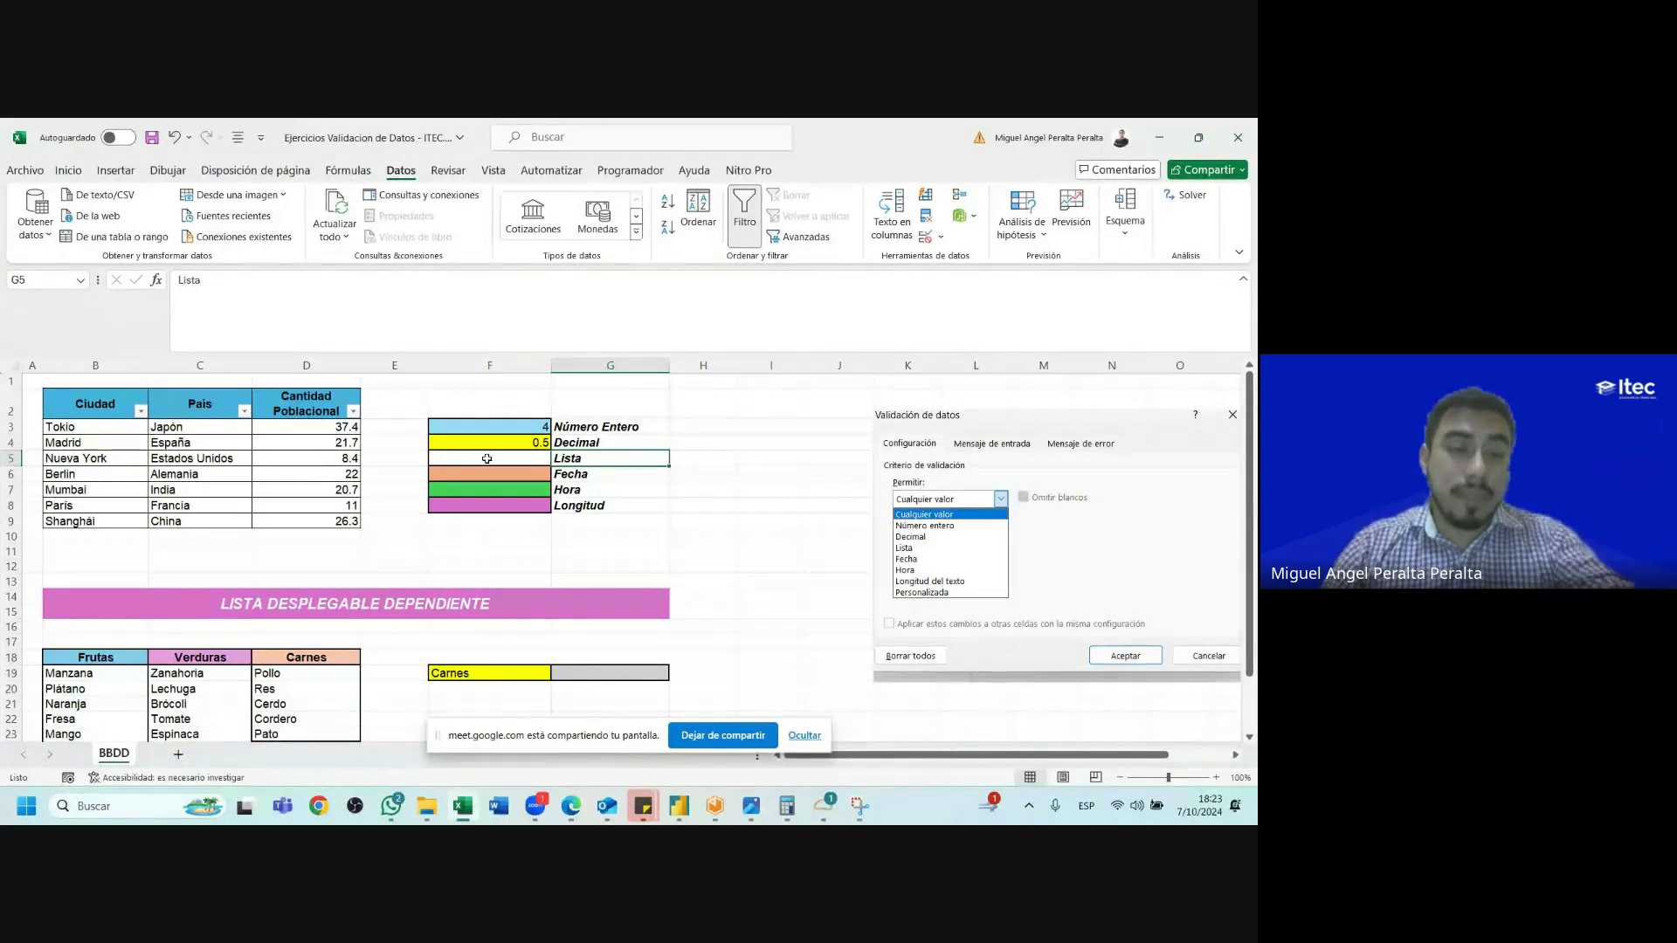
click(489, 468)
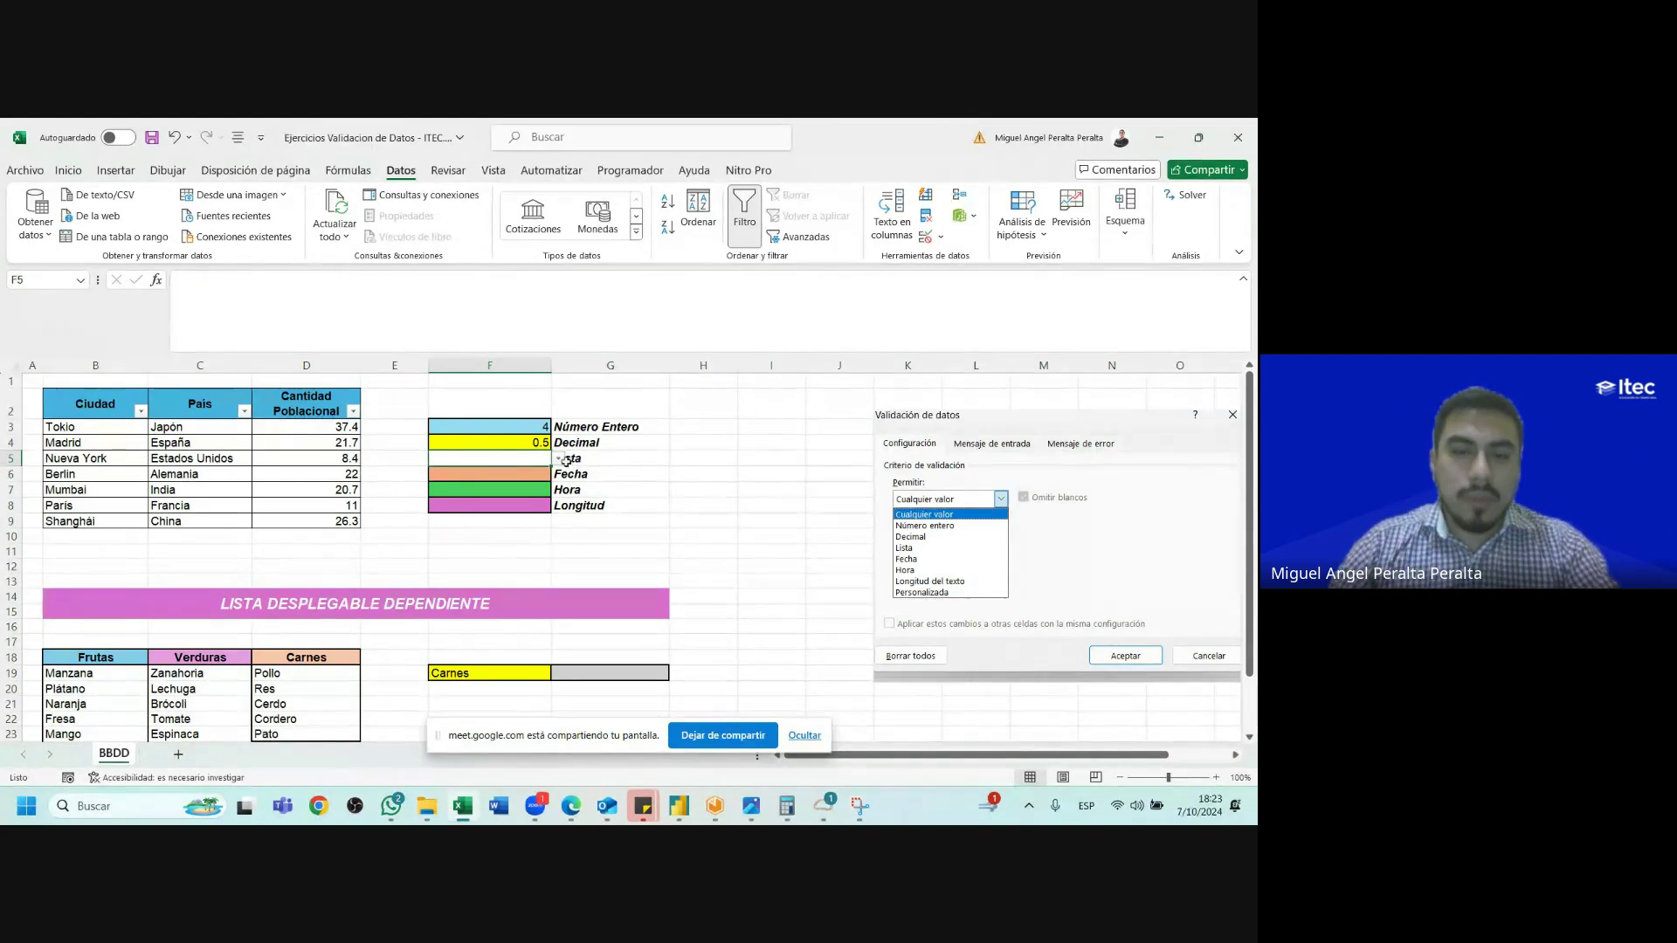
click(534, 473)
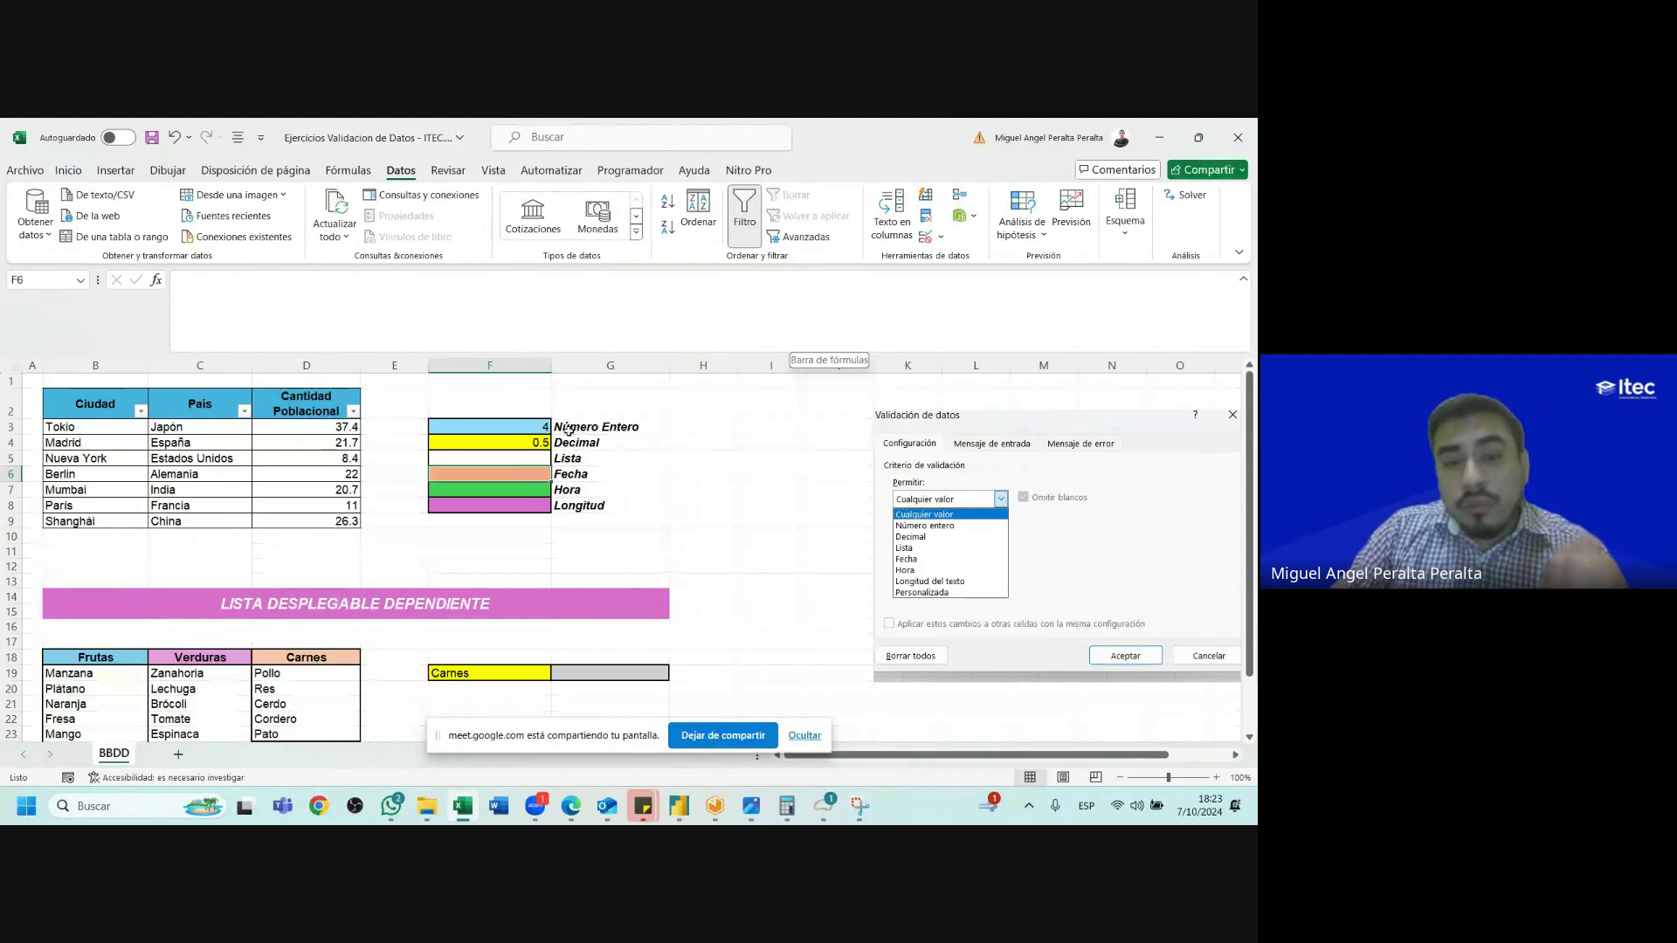
Step: Change F5's list source to the header row $B$2:$D$2
click(541, 455)
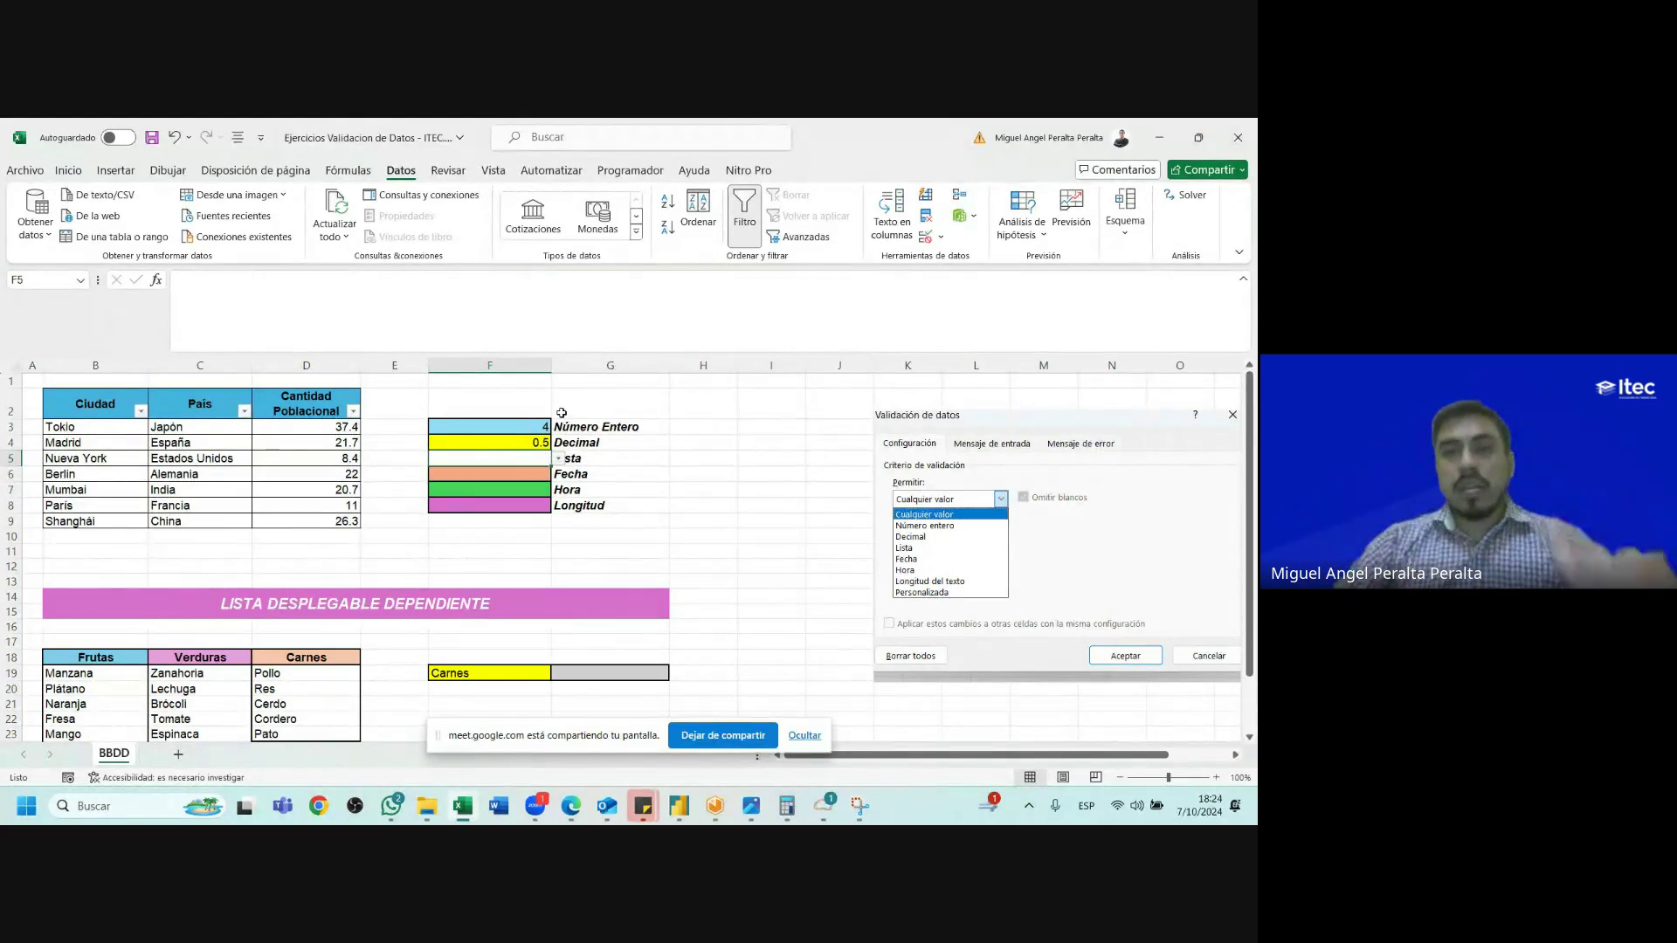
click(923, 240)
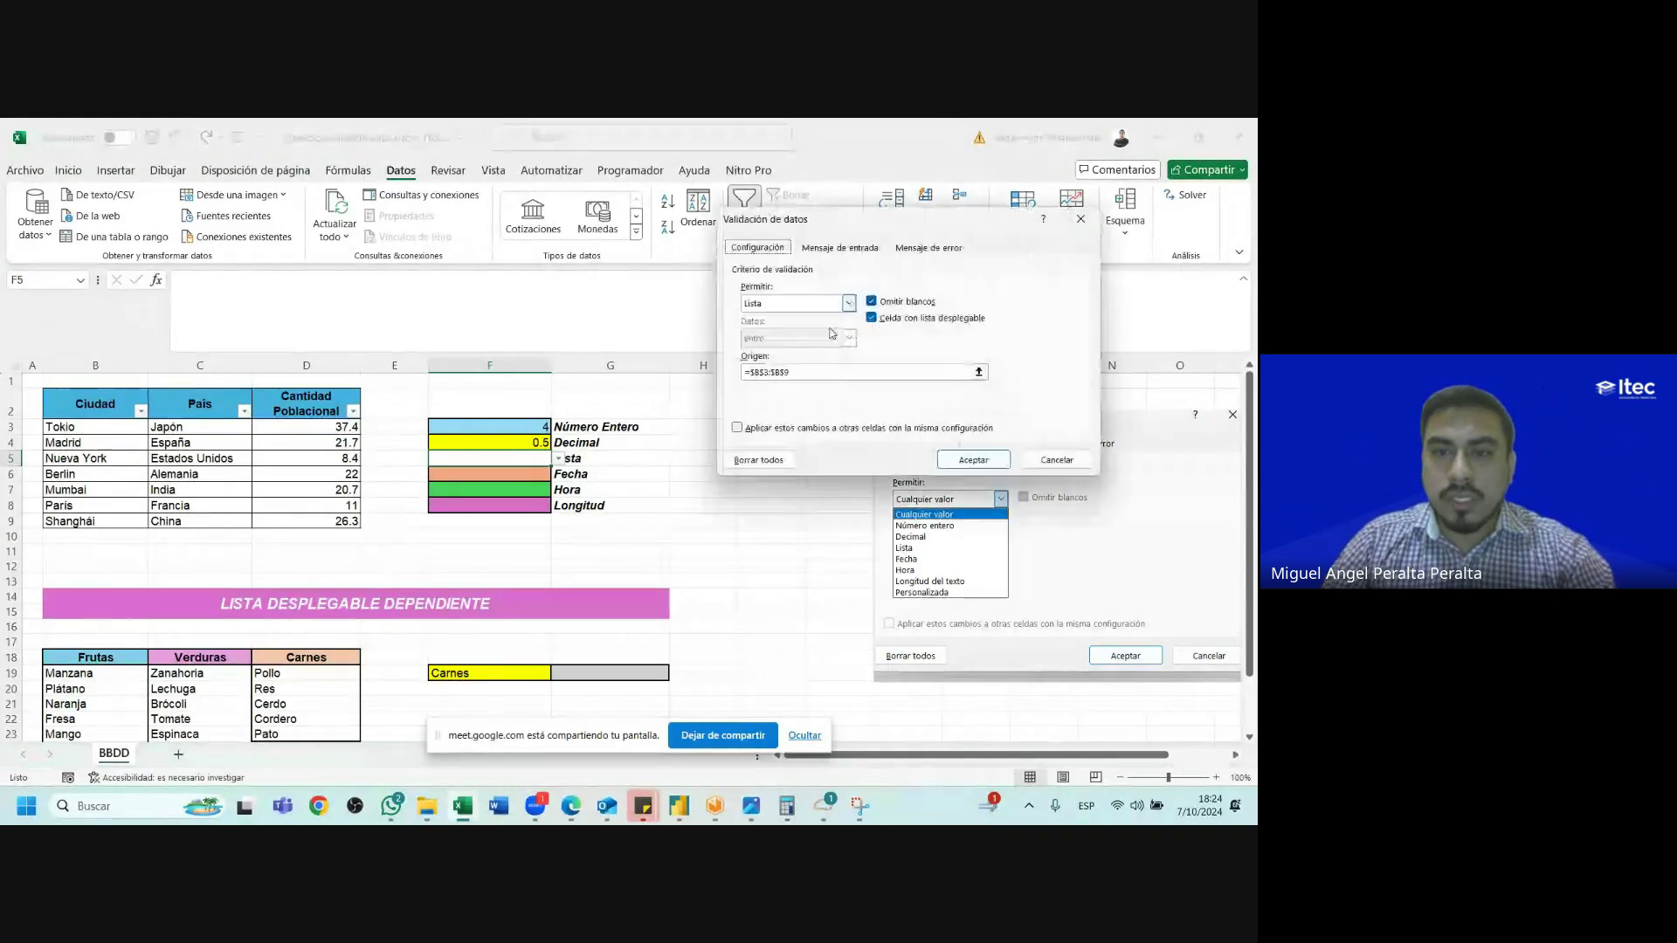
drag(815, 371, 744, 371)
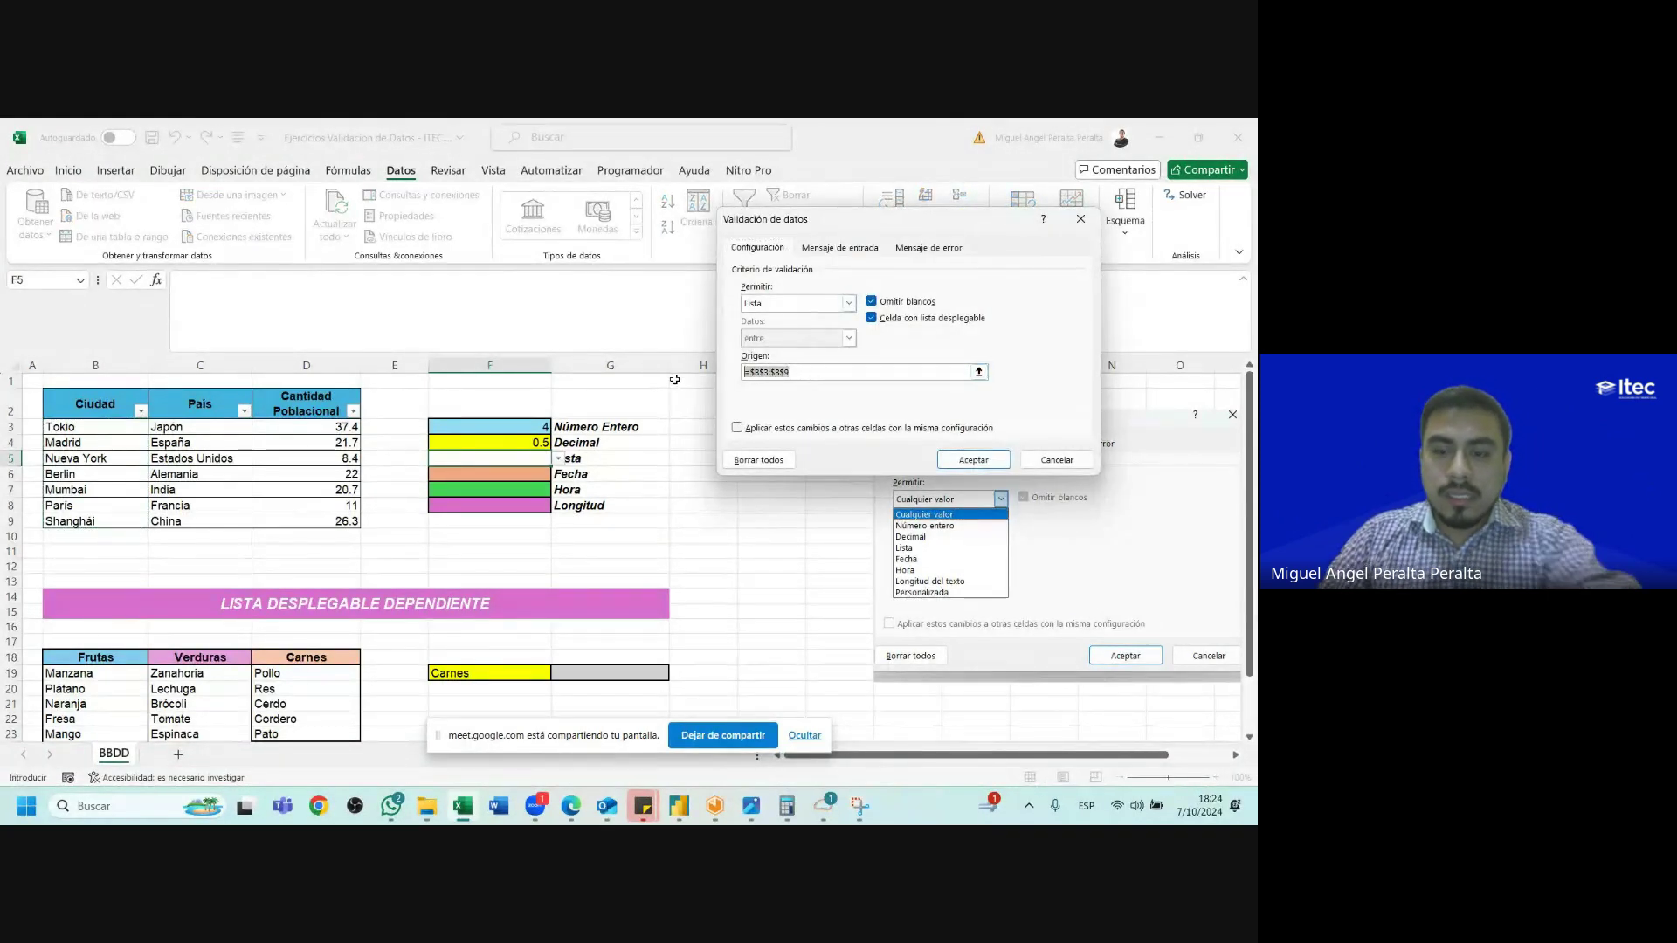
key(BackSpace)
drag(100, 427, 70, 521)
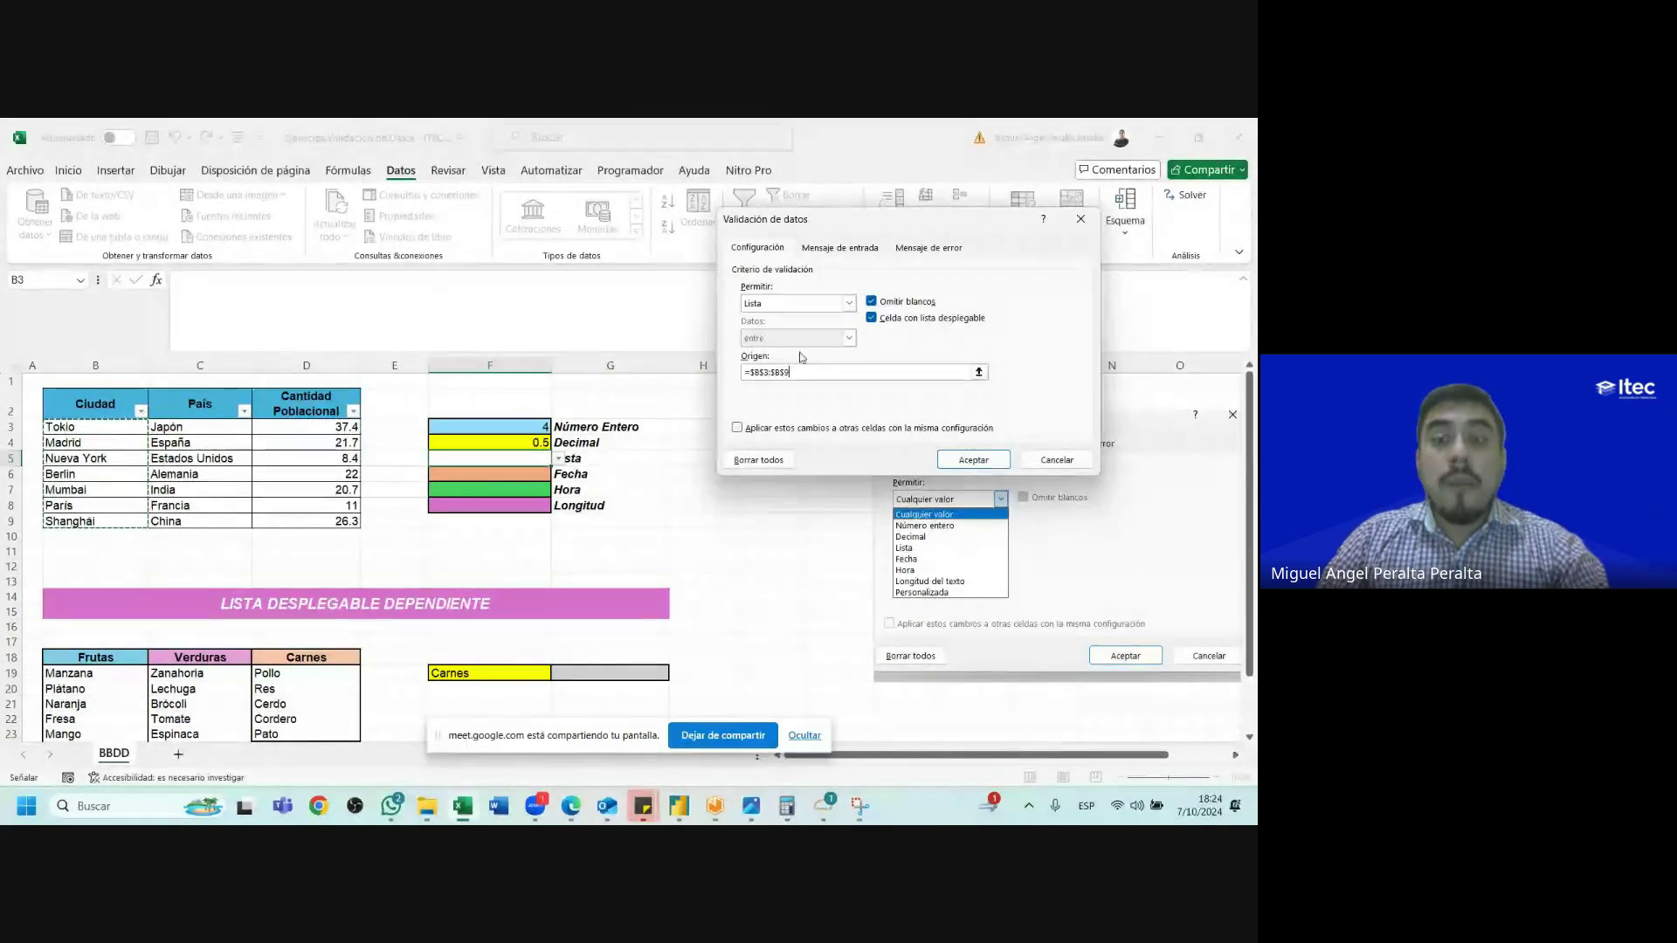
drag(969, 372, 741, 384)
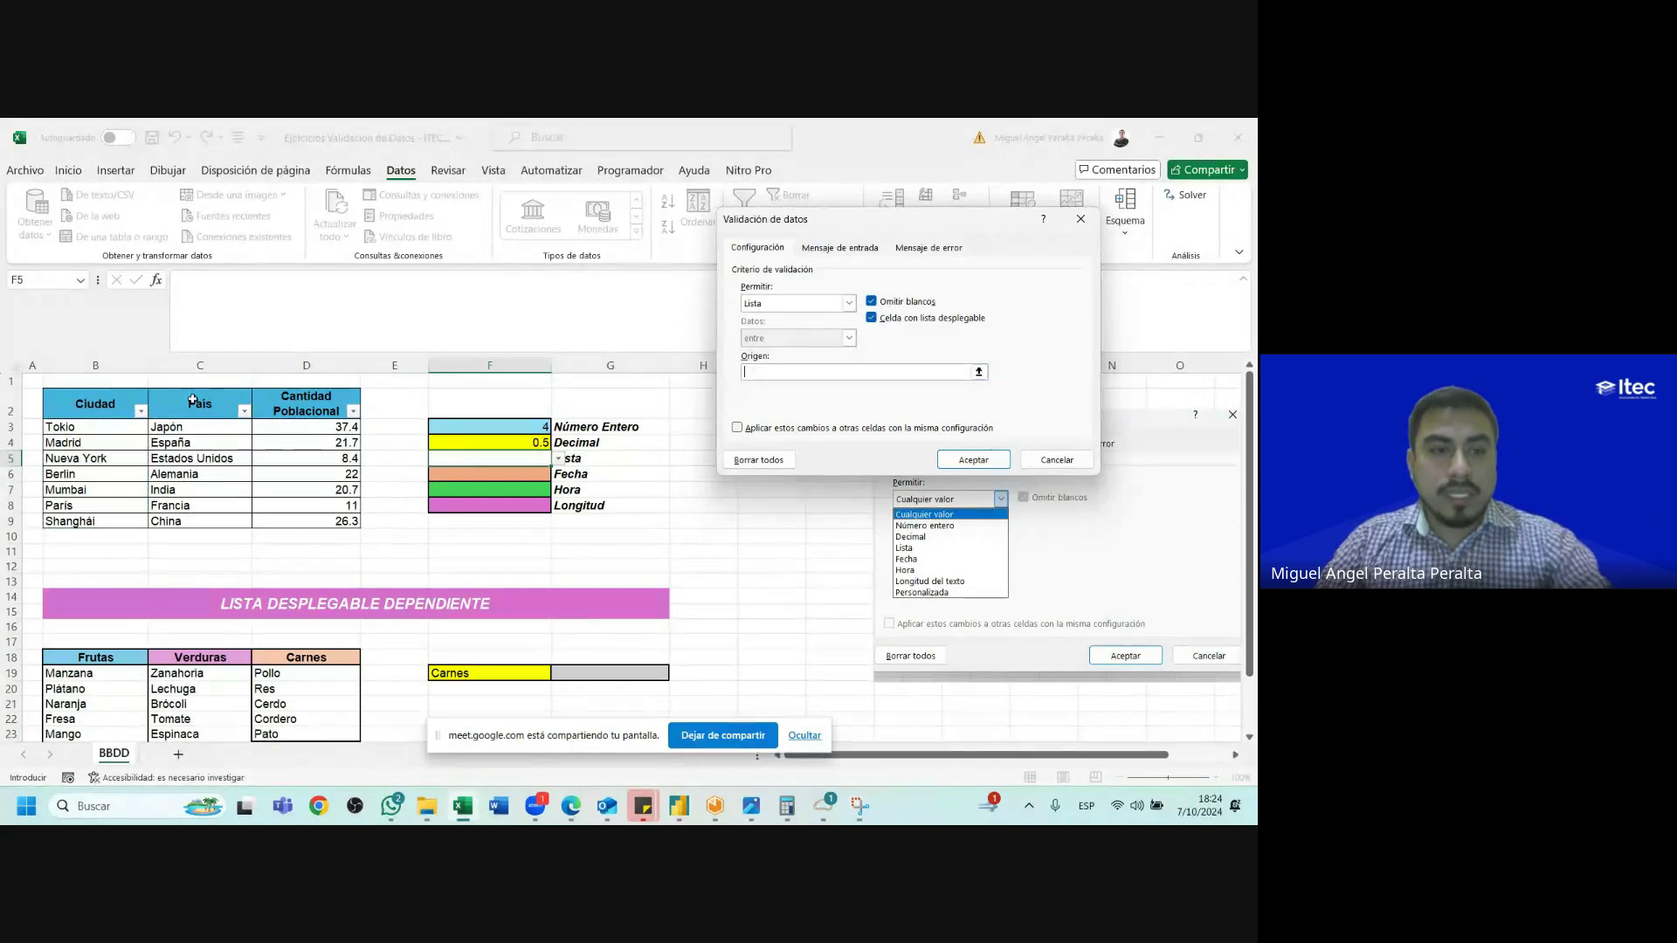
drag(112, 408, 306, 408)
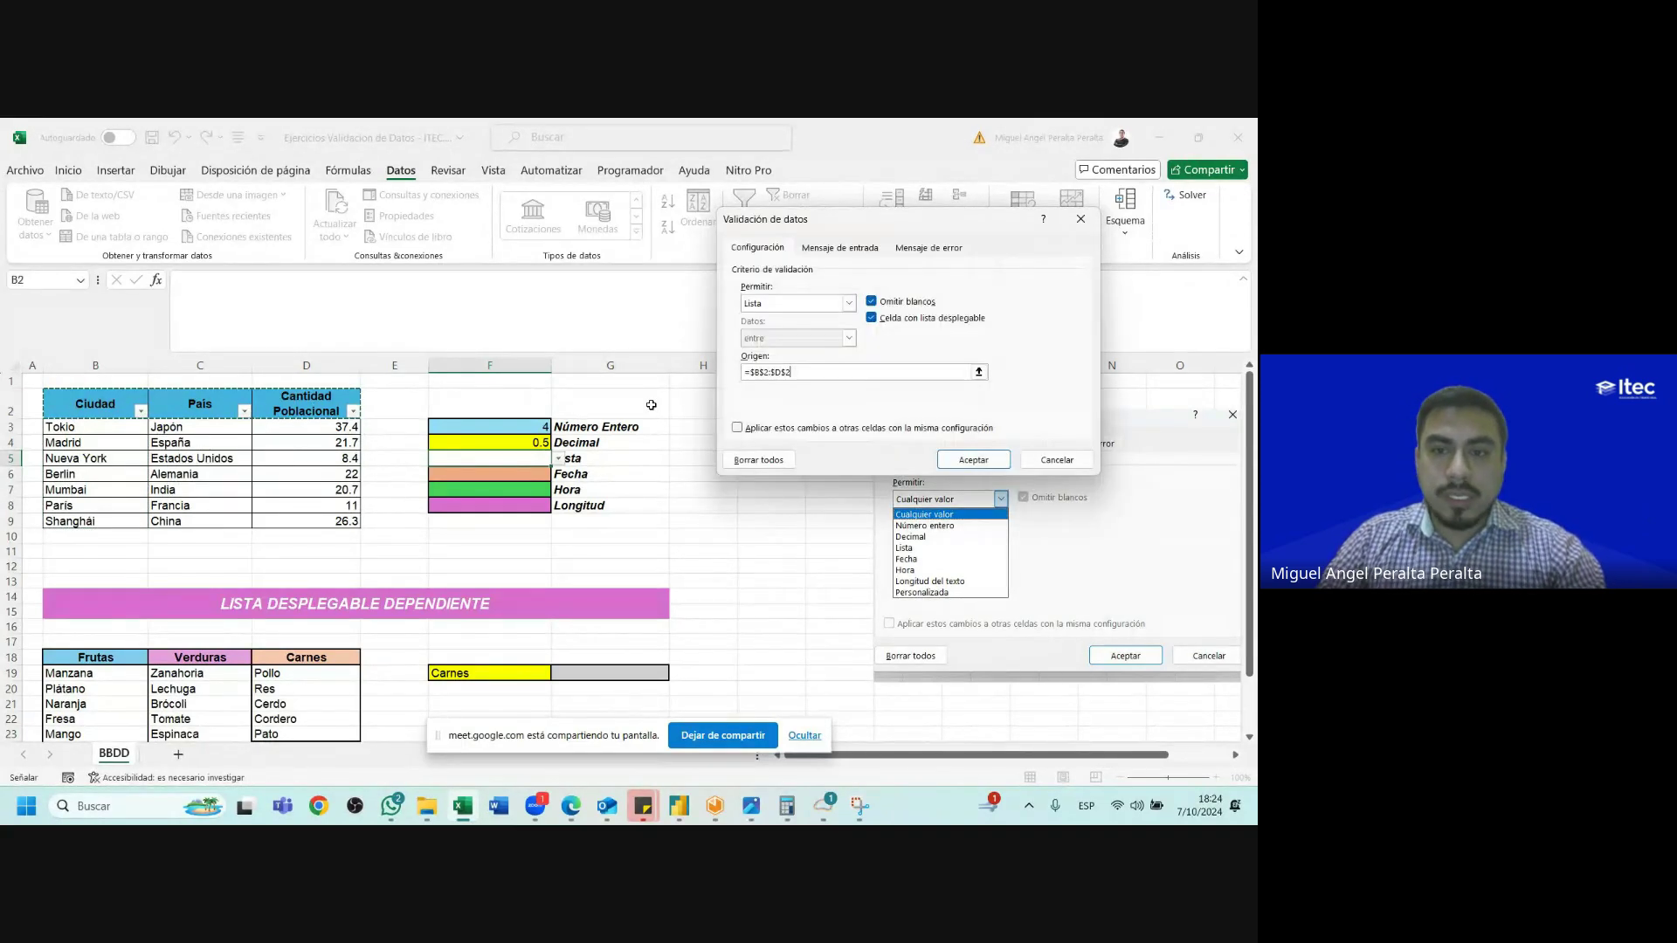
key(Return)
Step: Check that F5's dropdown offers Ciudad, País and Cantidad Poblacional, then reopen its validation settings
click(556, 459)
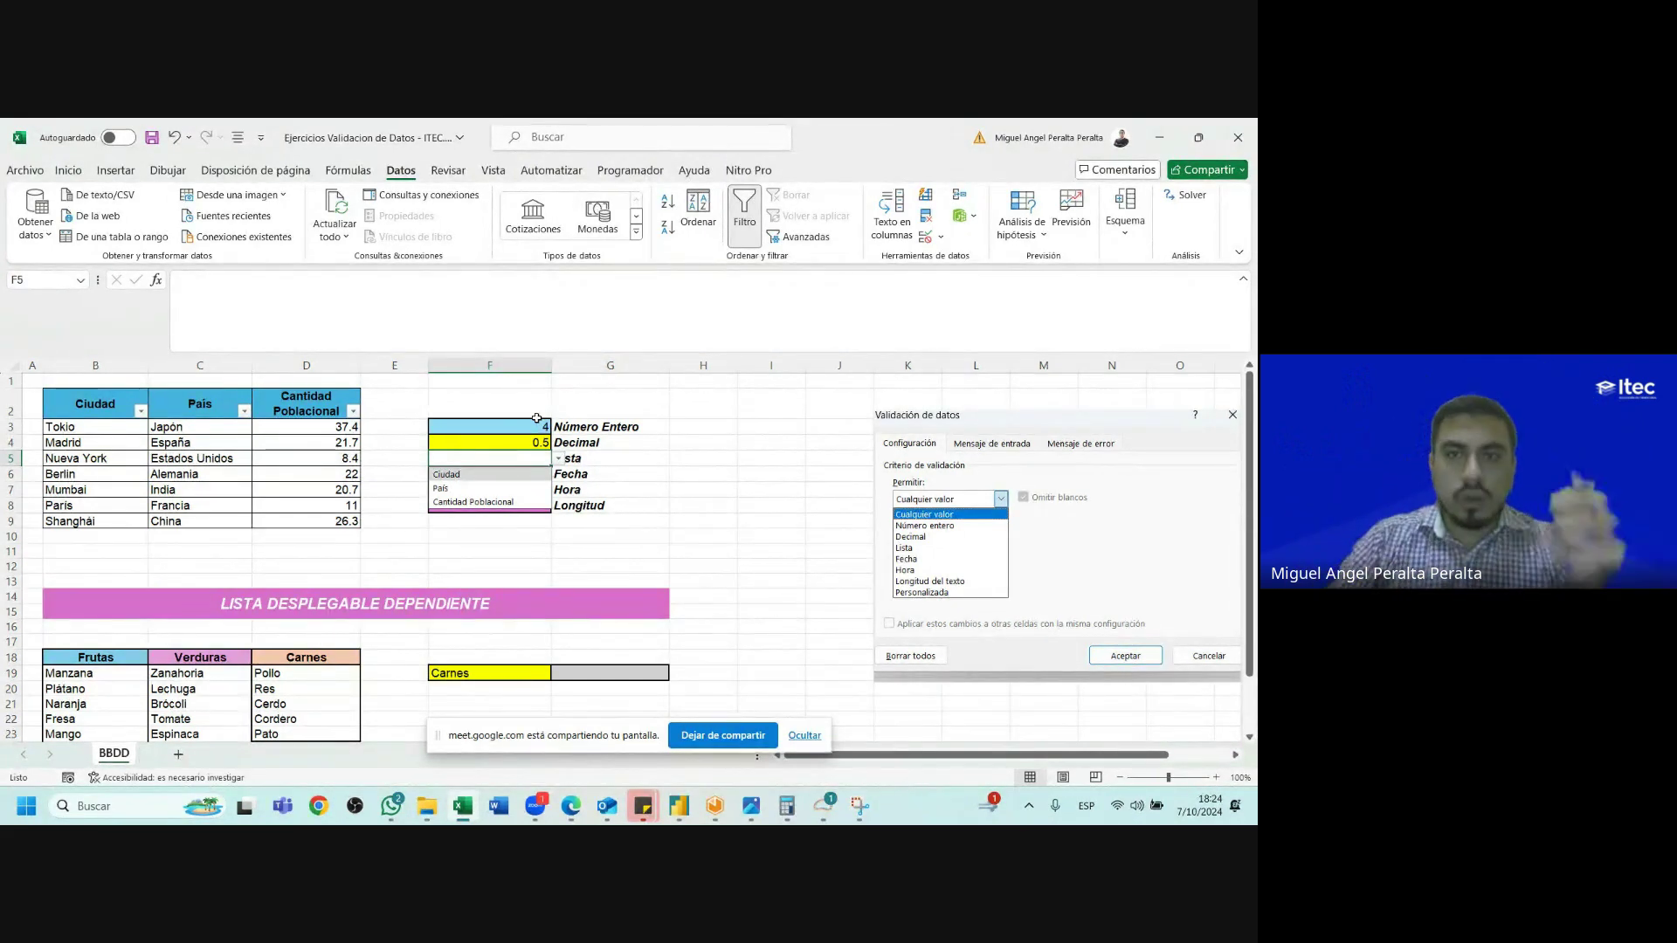
click(925, 235)
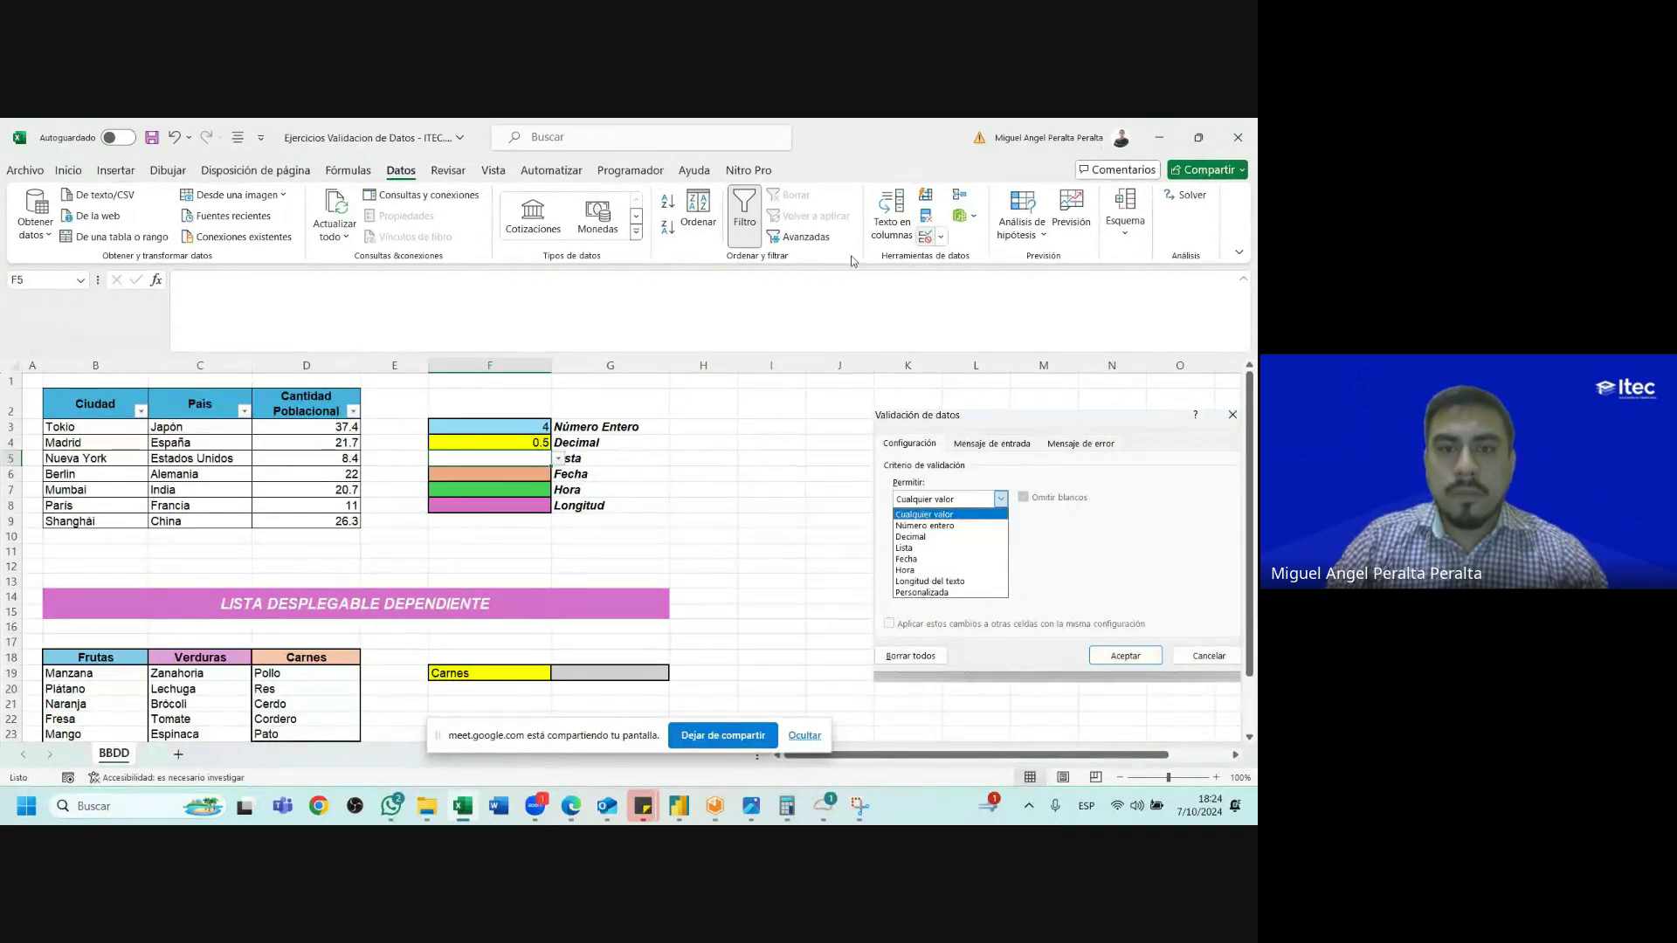
click(823, 367)
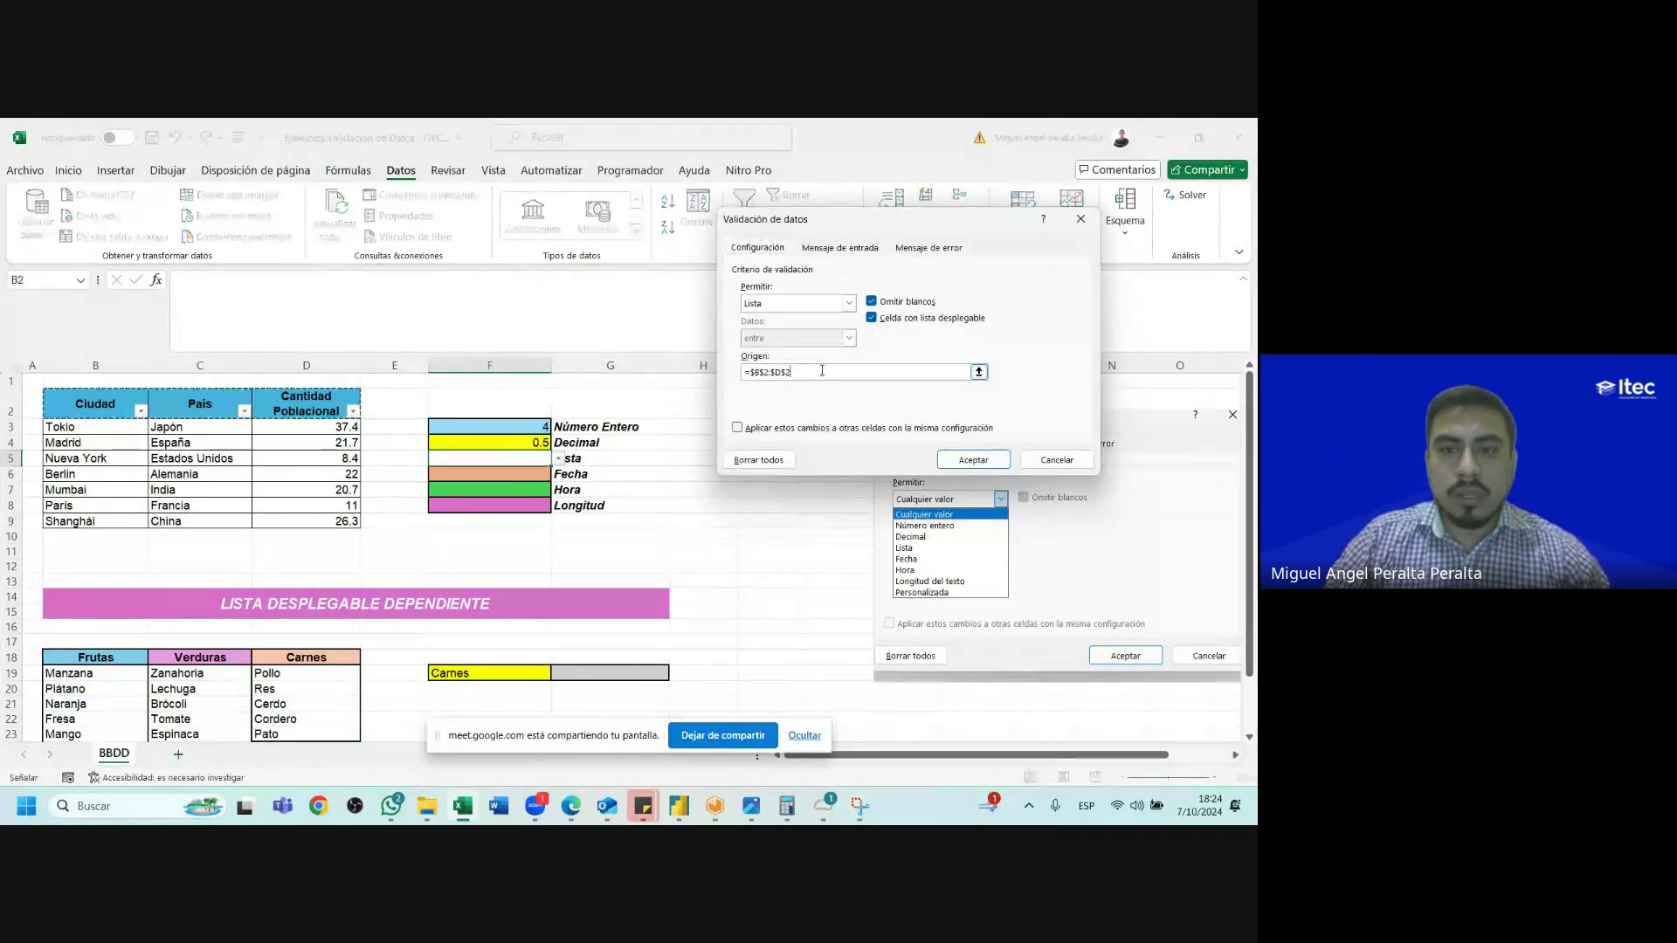
Step: Set F5's list source back to $B$3:$B$9, check the city dropdown, and reopen the settings
double_click(736, 369)
drag(90, 426, 87, 521)
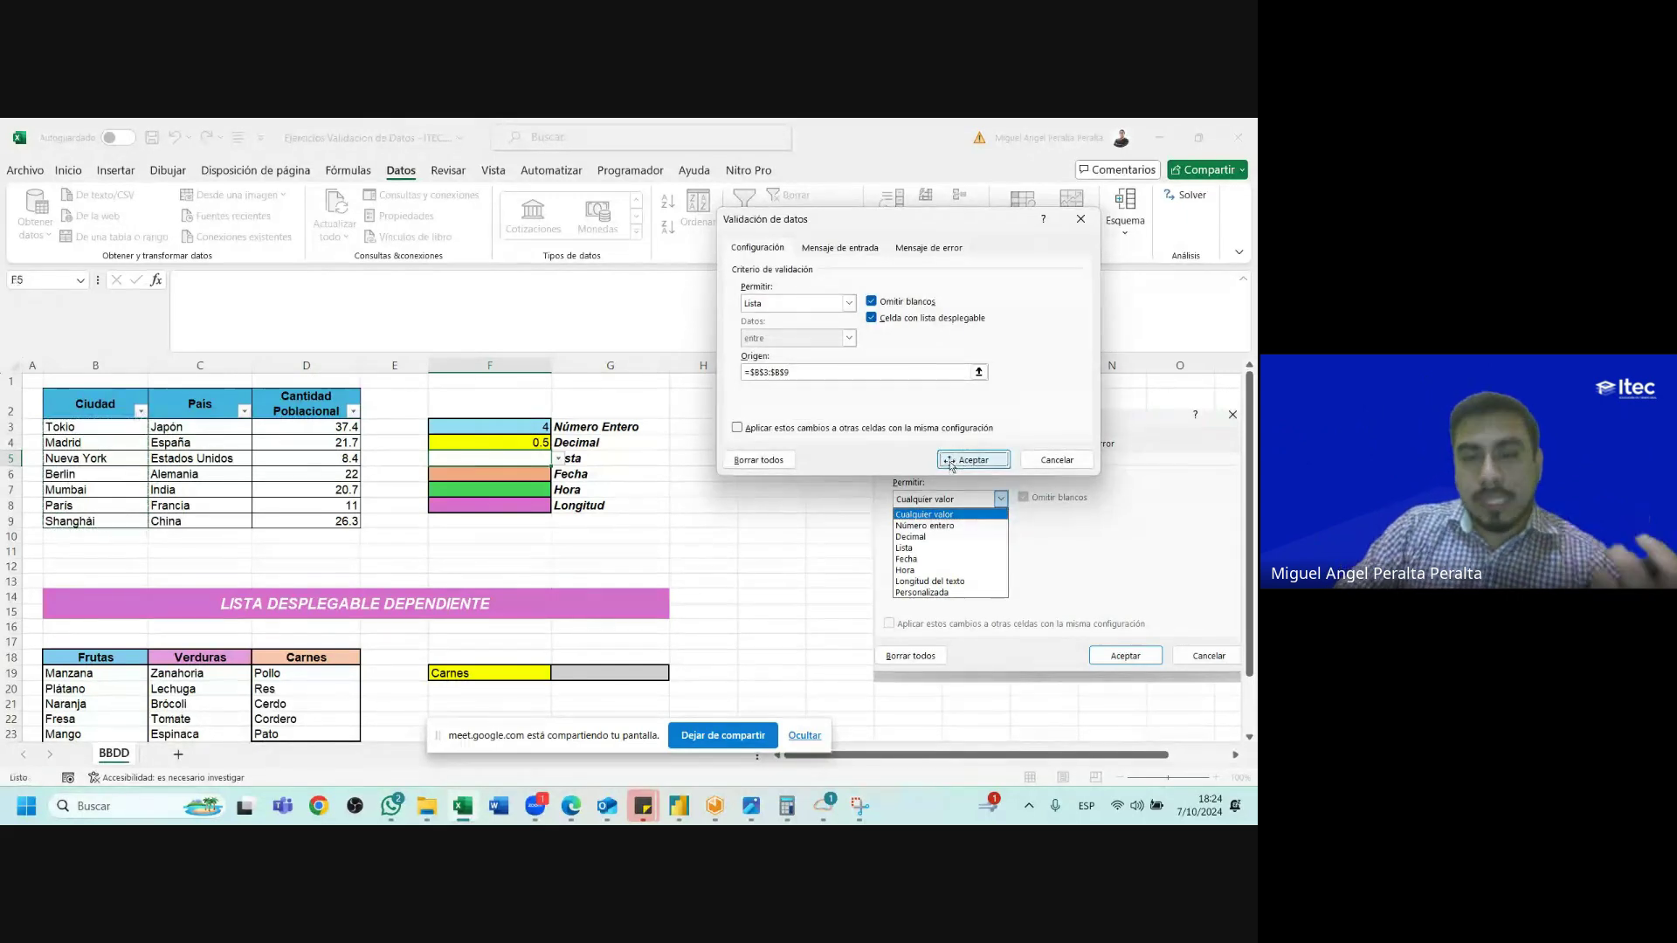
click(972, 459)
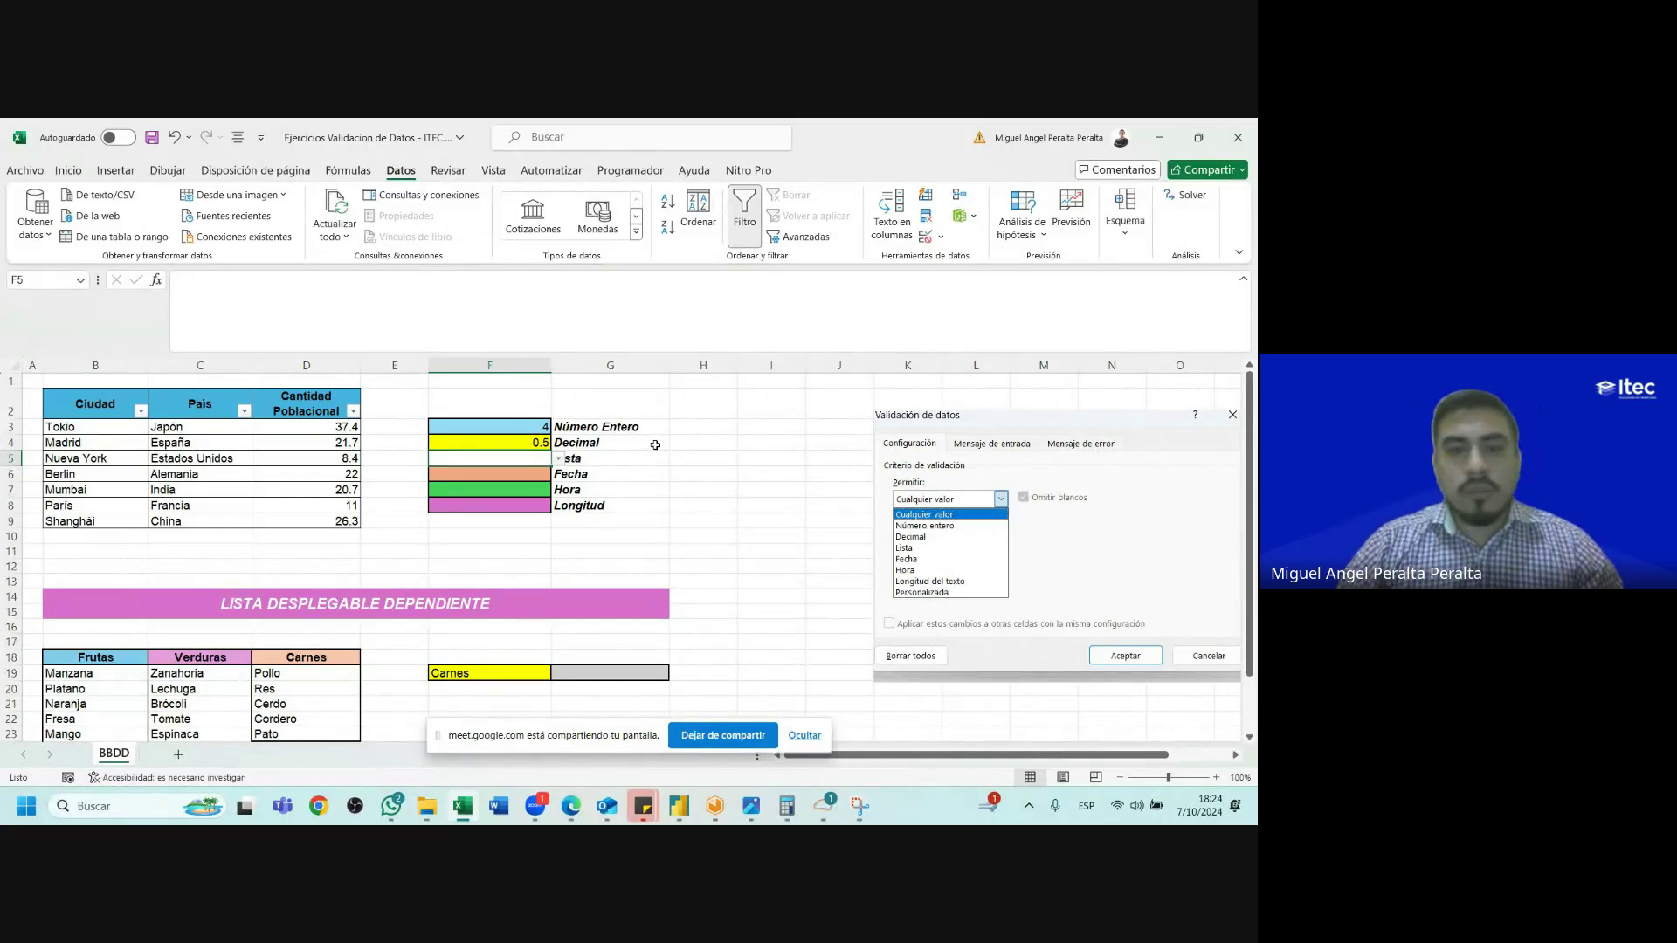
click(559, 459)
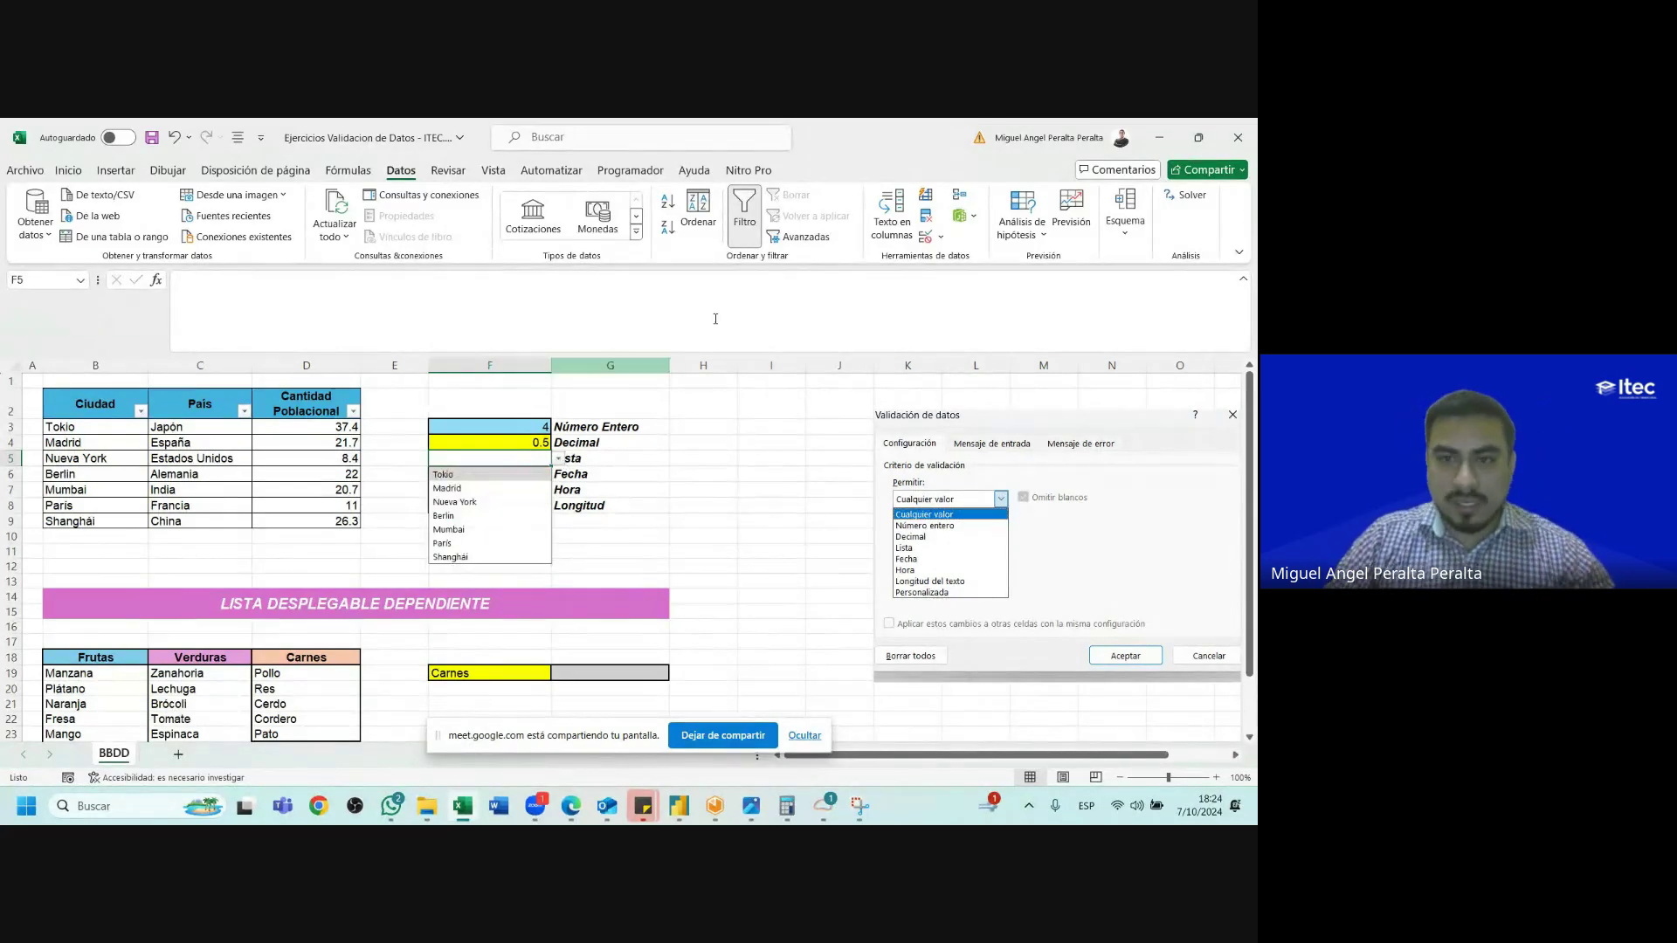
click(925, 237)
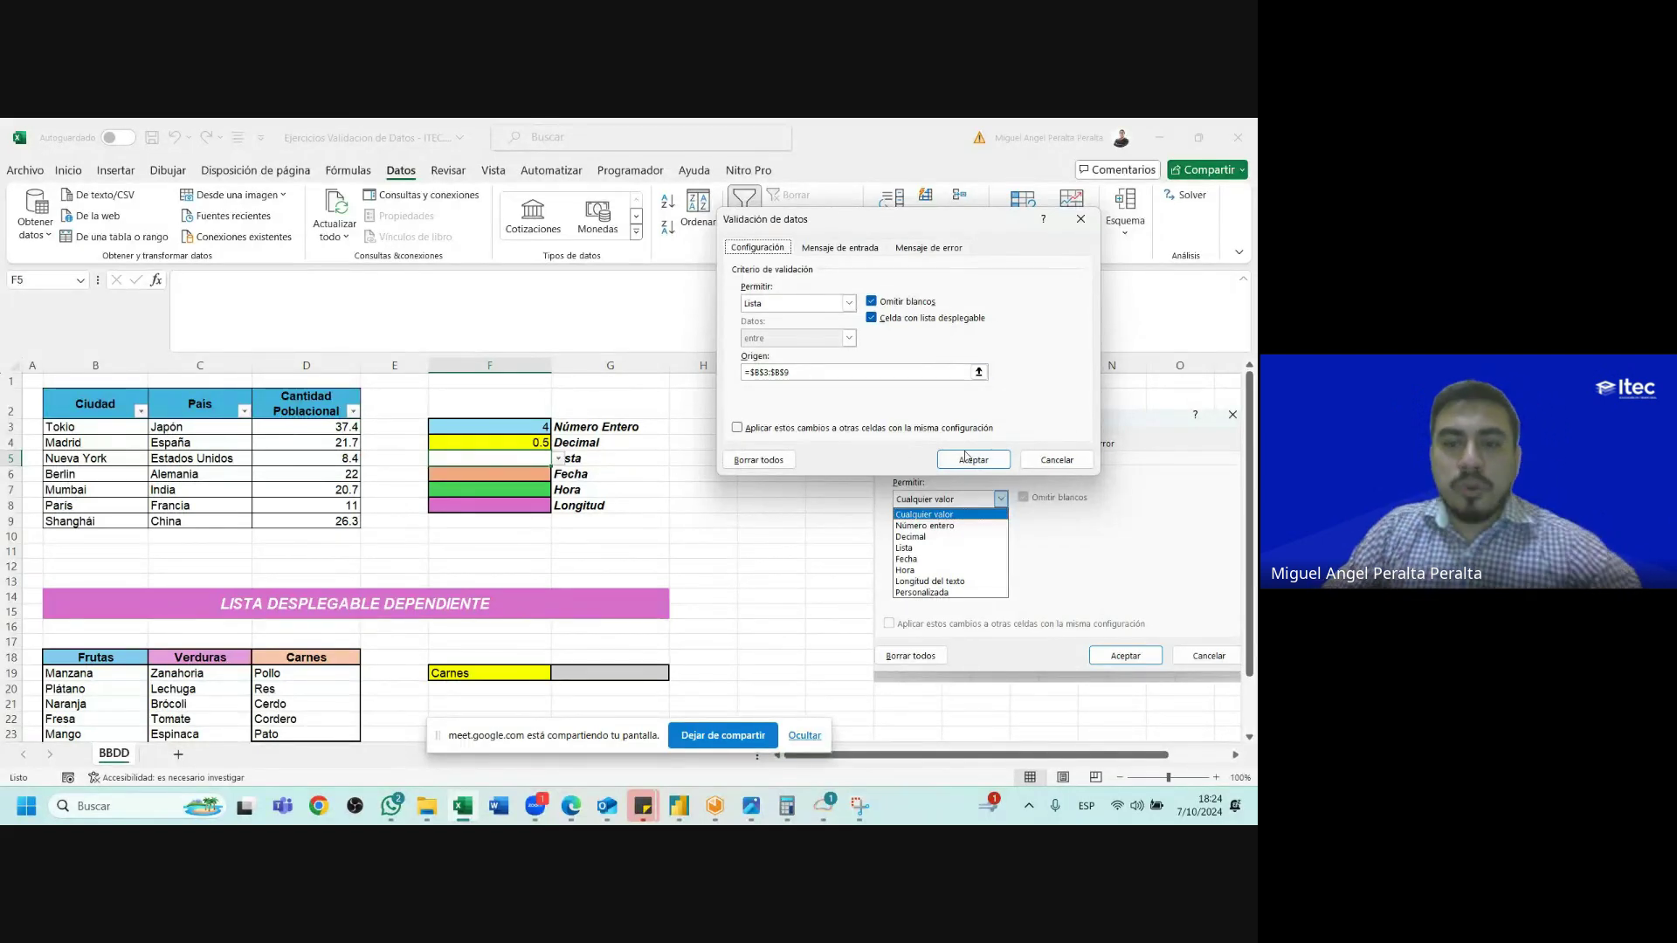
Step: Delete Nueva York from cell B5, leaving a blank in the city column B3:B9
click(966, 459)
click(96, 457)
key(BackSpace)
key(Return)
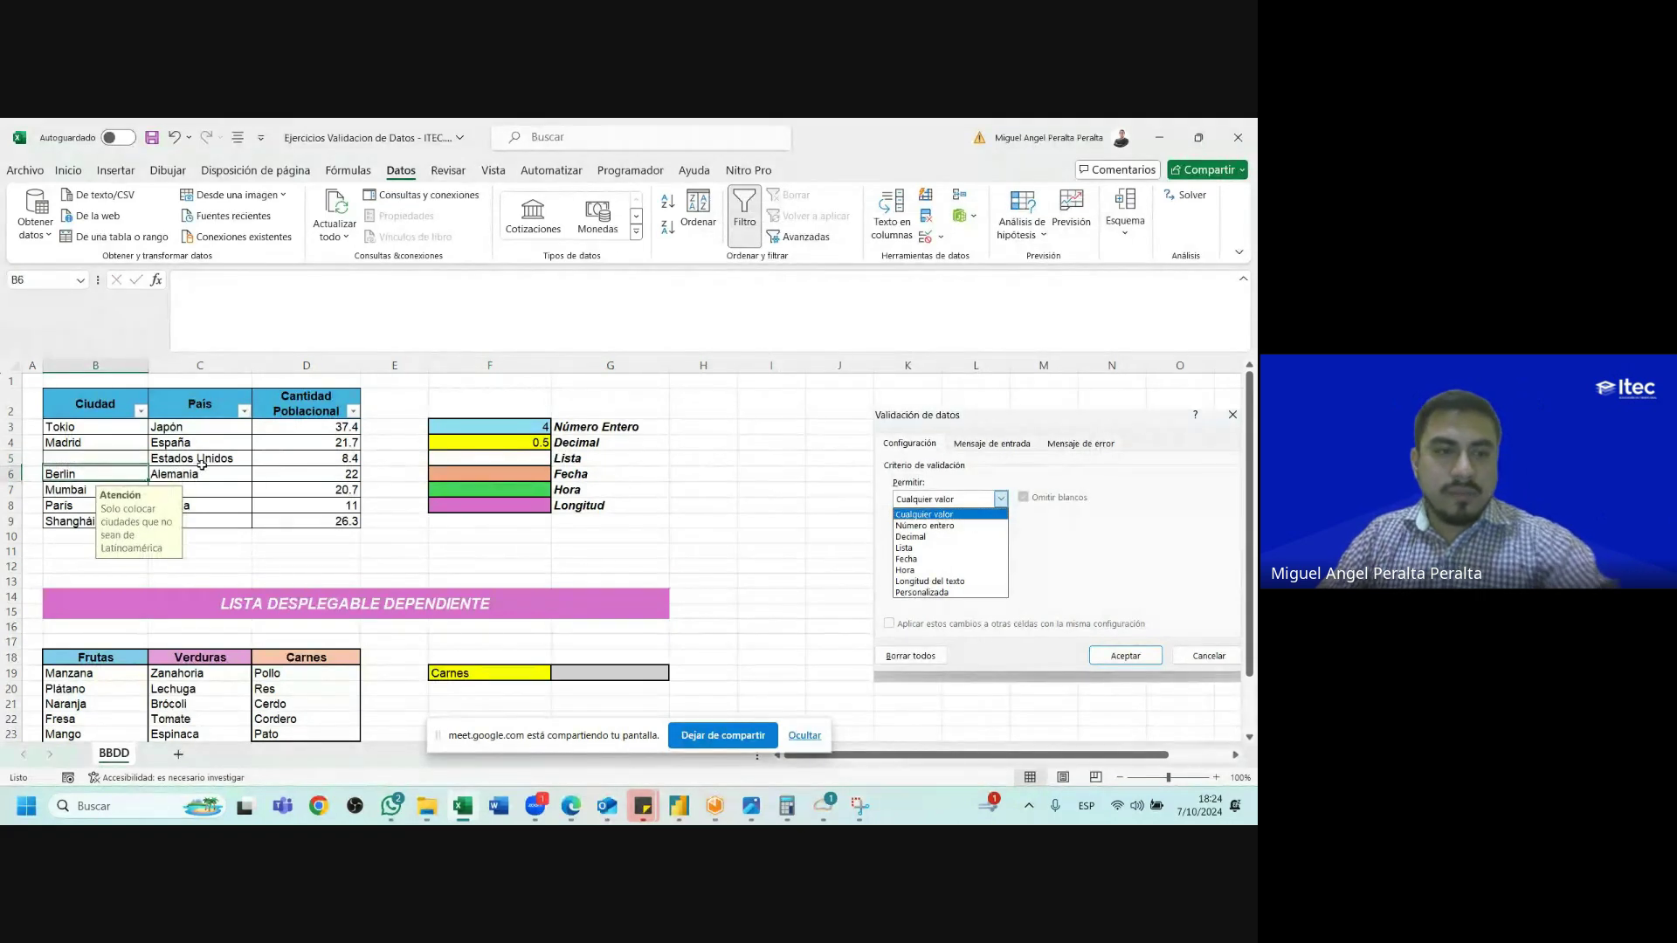
drag(122, 426, 121, 519)
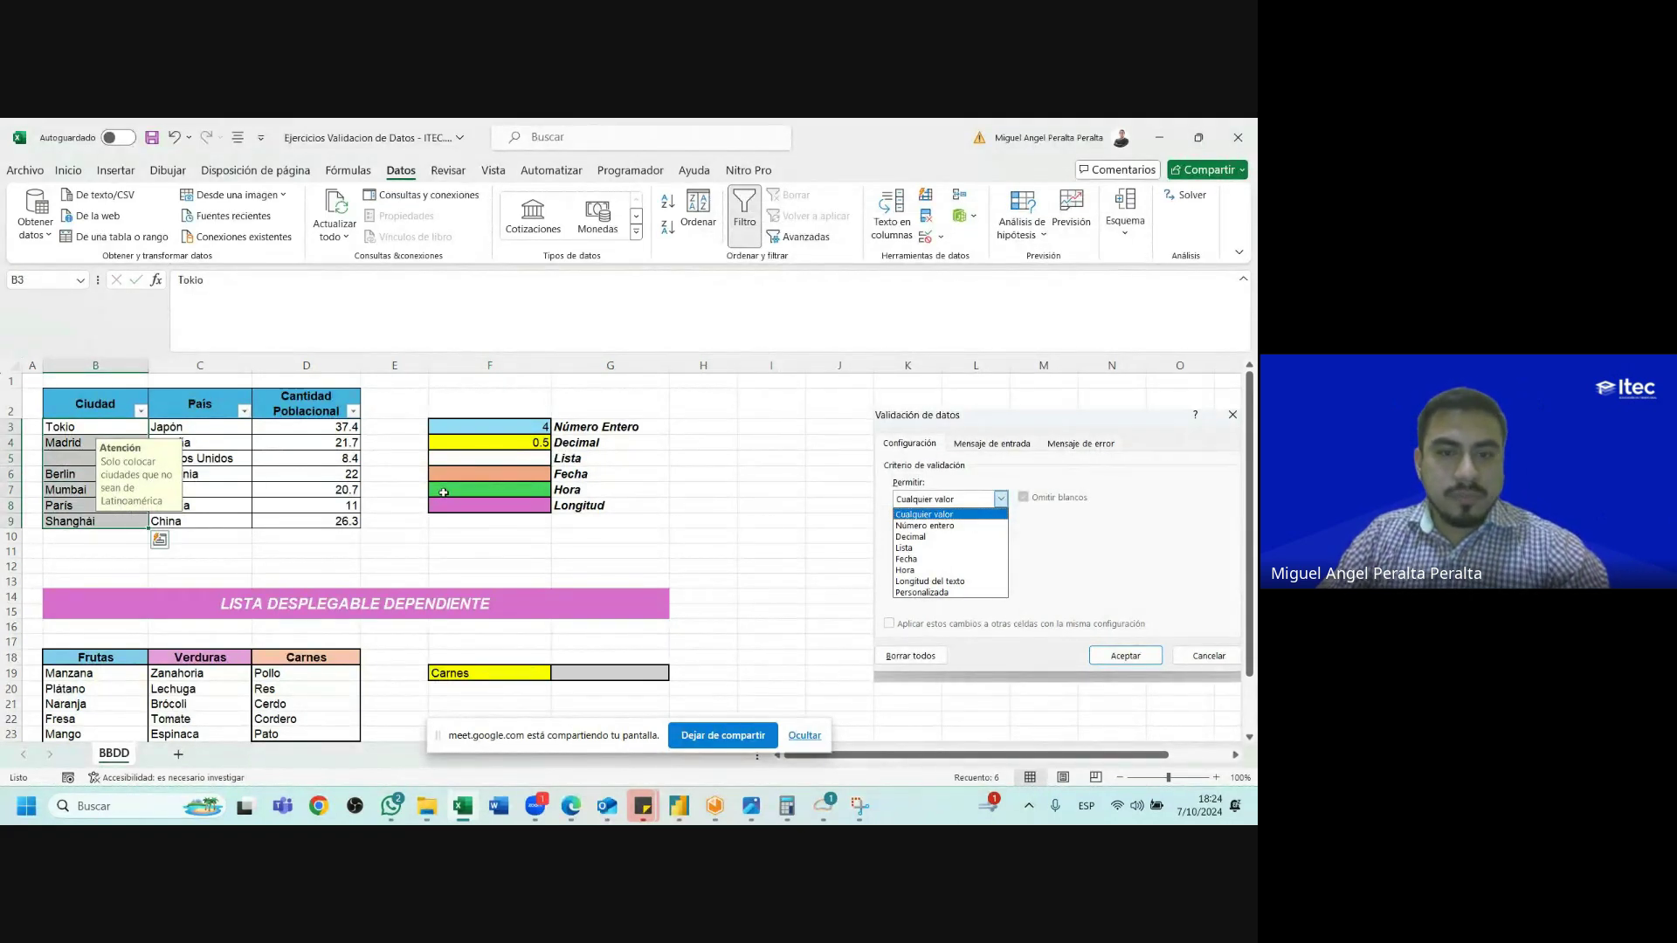
Step: Check F5's city dropdown, which now shows a blank entry between Madrid and Berlin
click(476, 458)
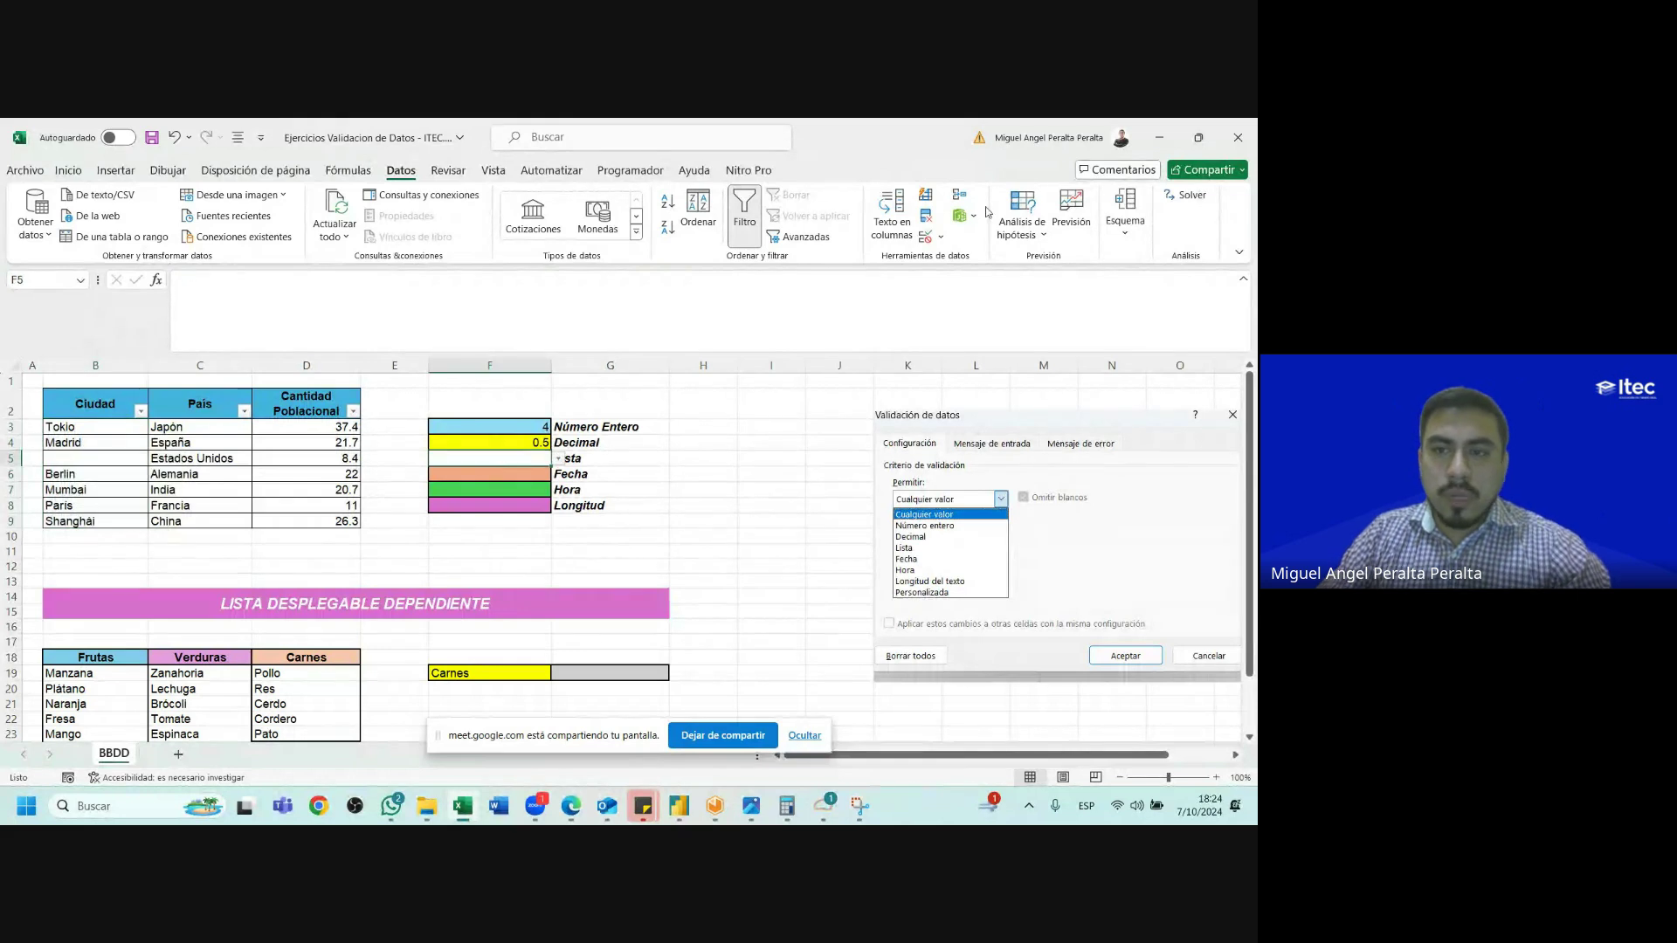
click(933, 234)
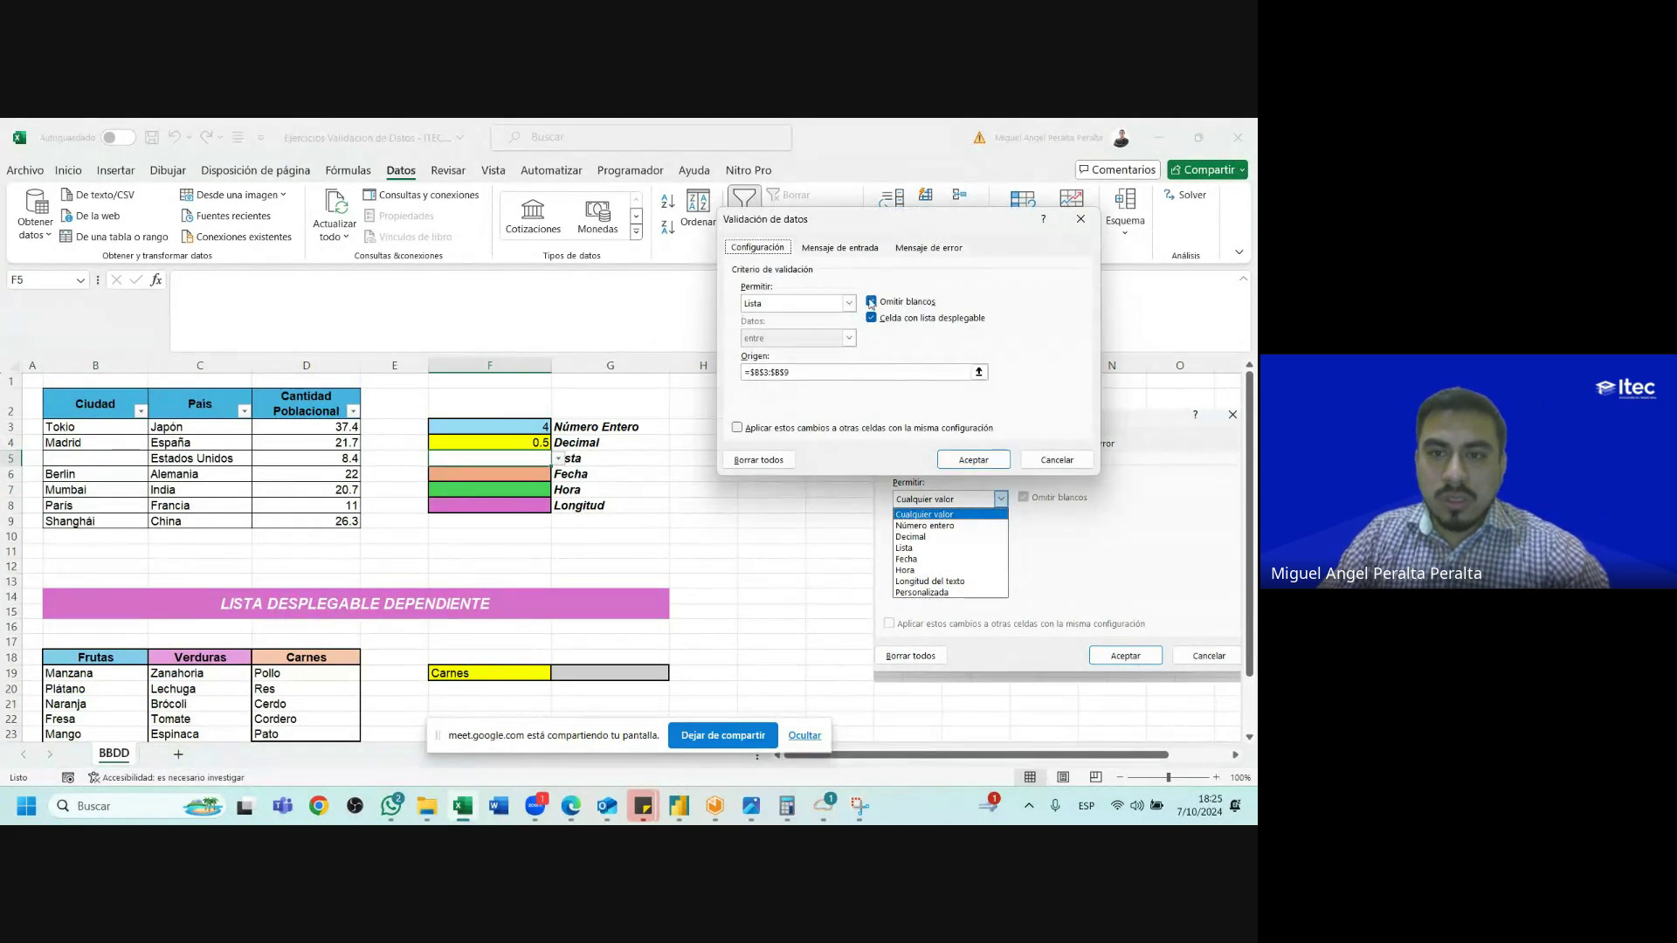
click(972, 460)
click(555, 457)
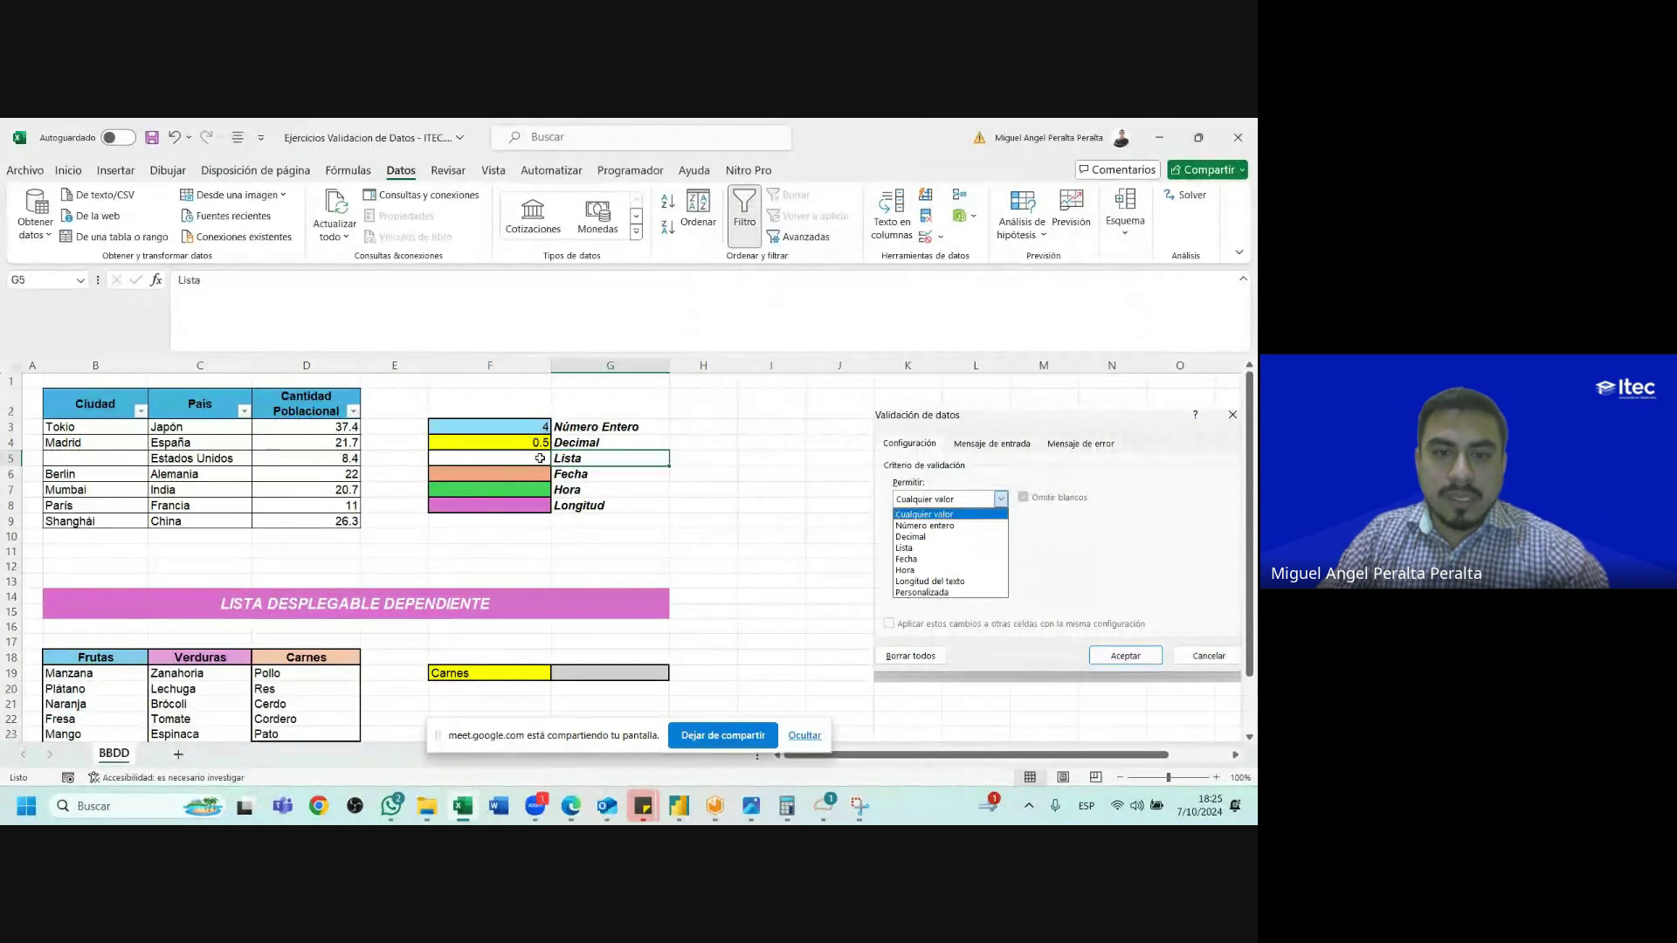
click(540, 458)
click(558, 458)
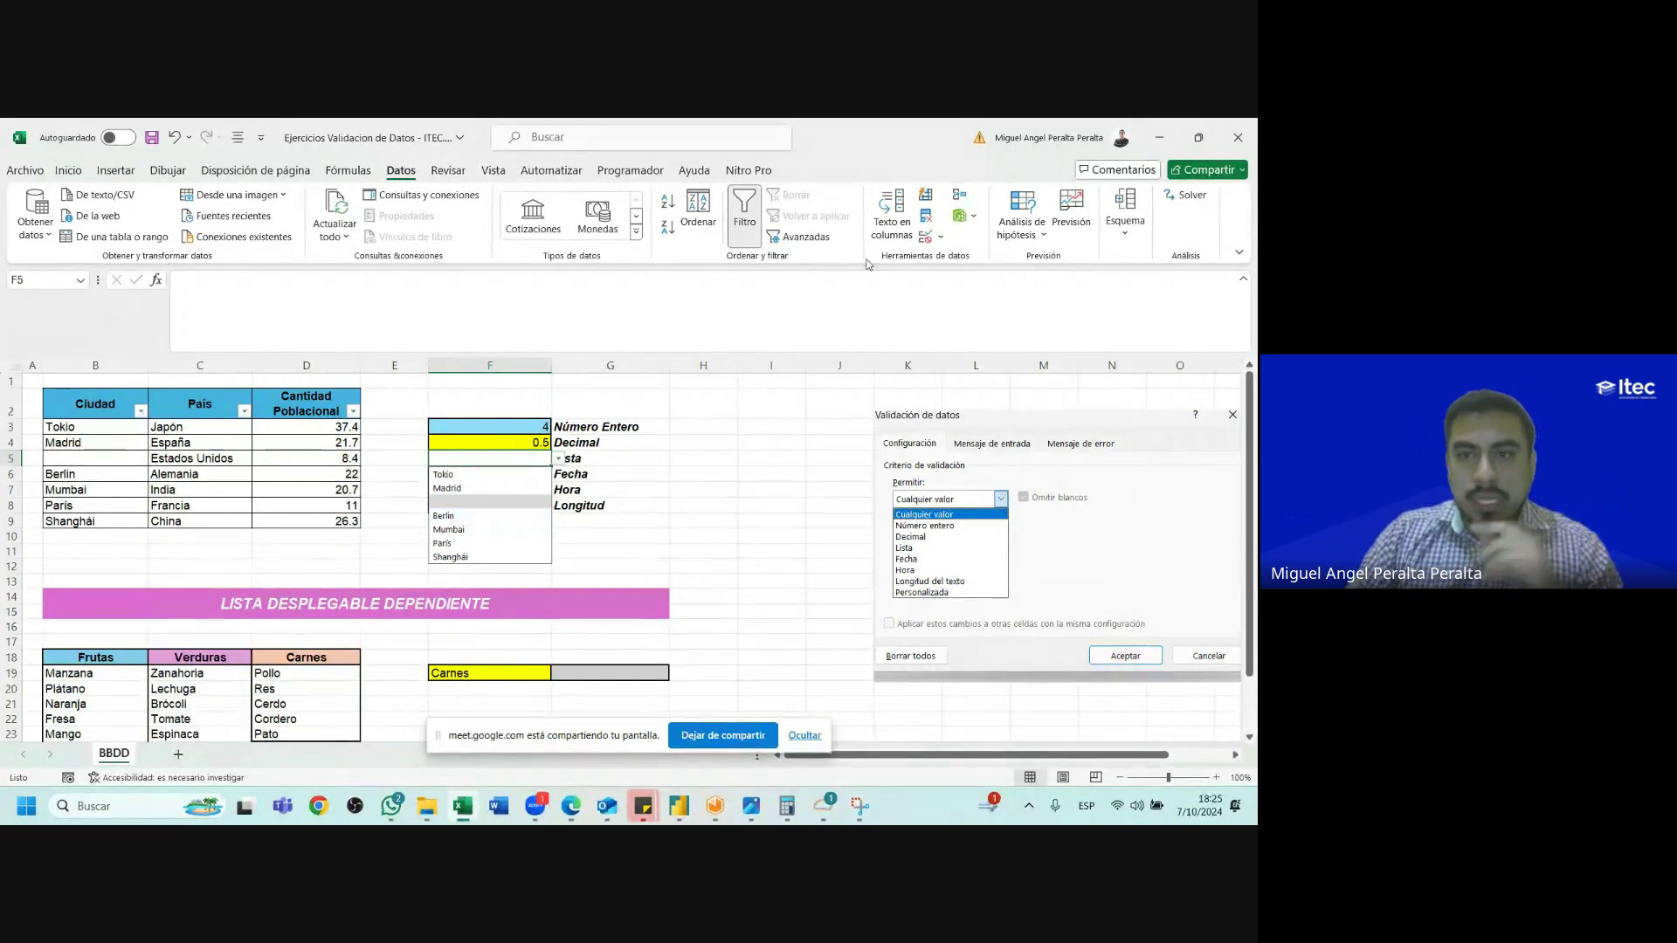
Step: Toggle the ignore-blanks option on F5's list rule and check the dropdown still shows a blank
click(924, 237)
click(870, 302)
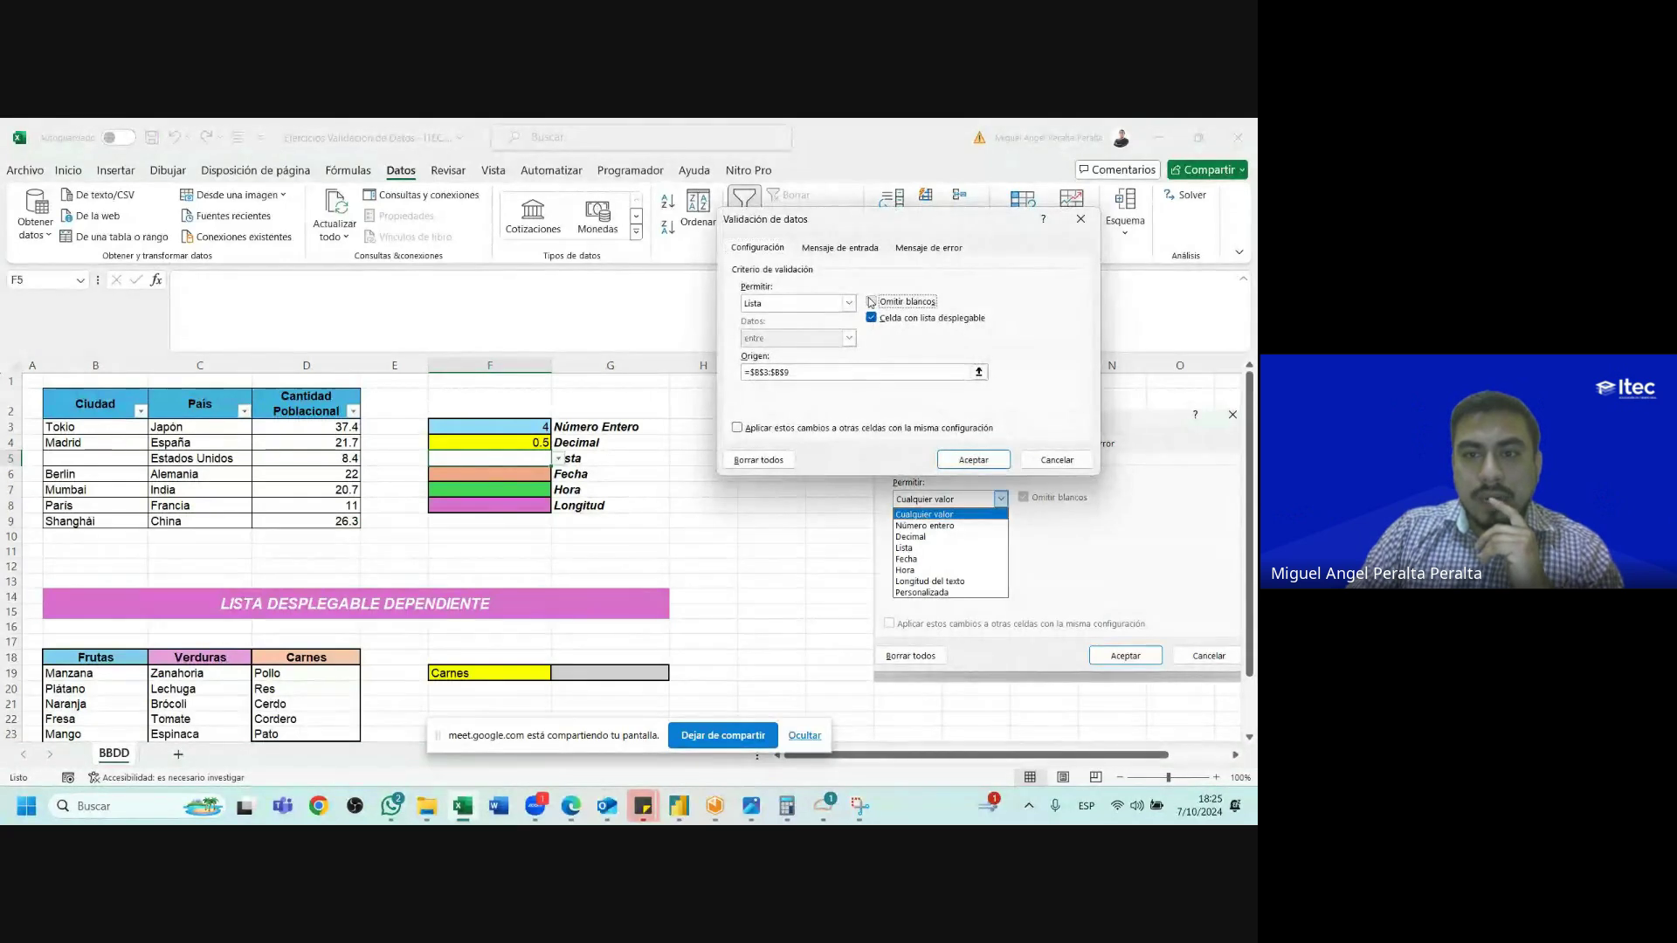
click(967, 458)
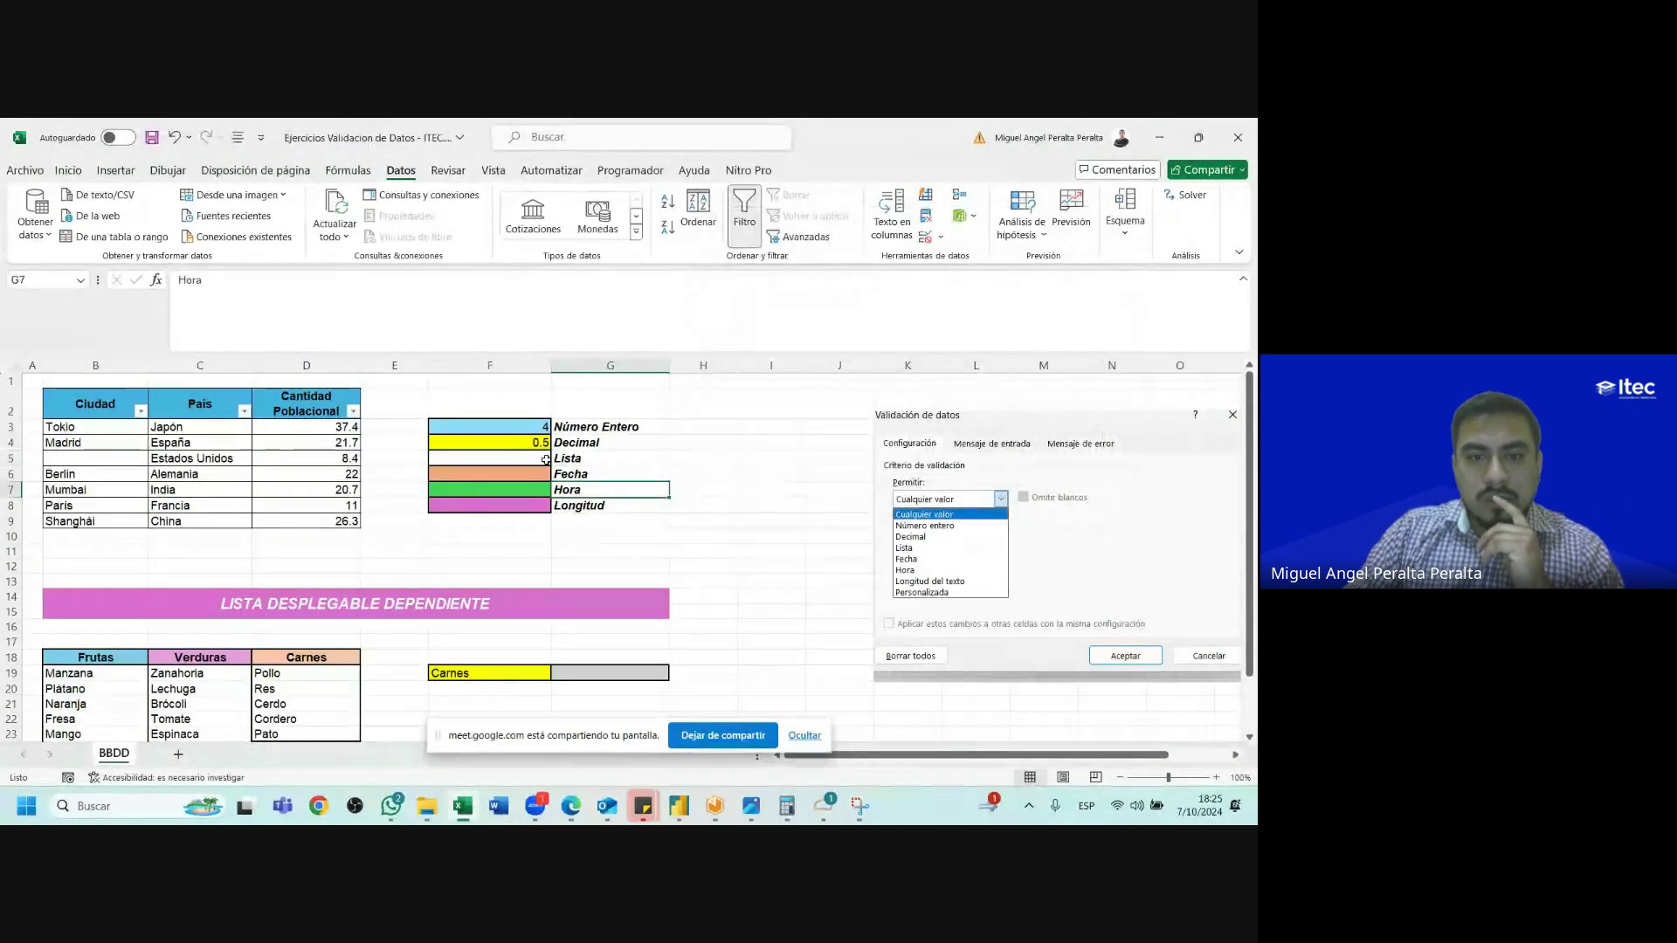
click(557, 461)
click(609, 470)
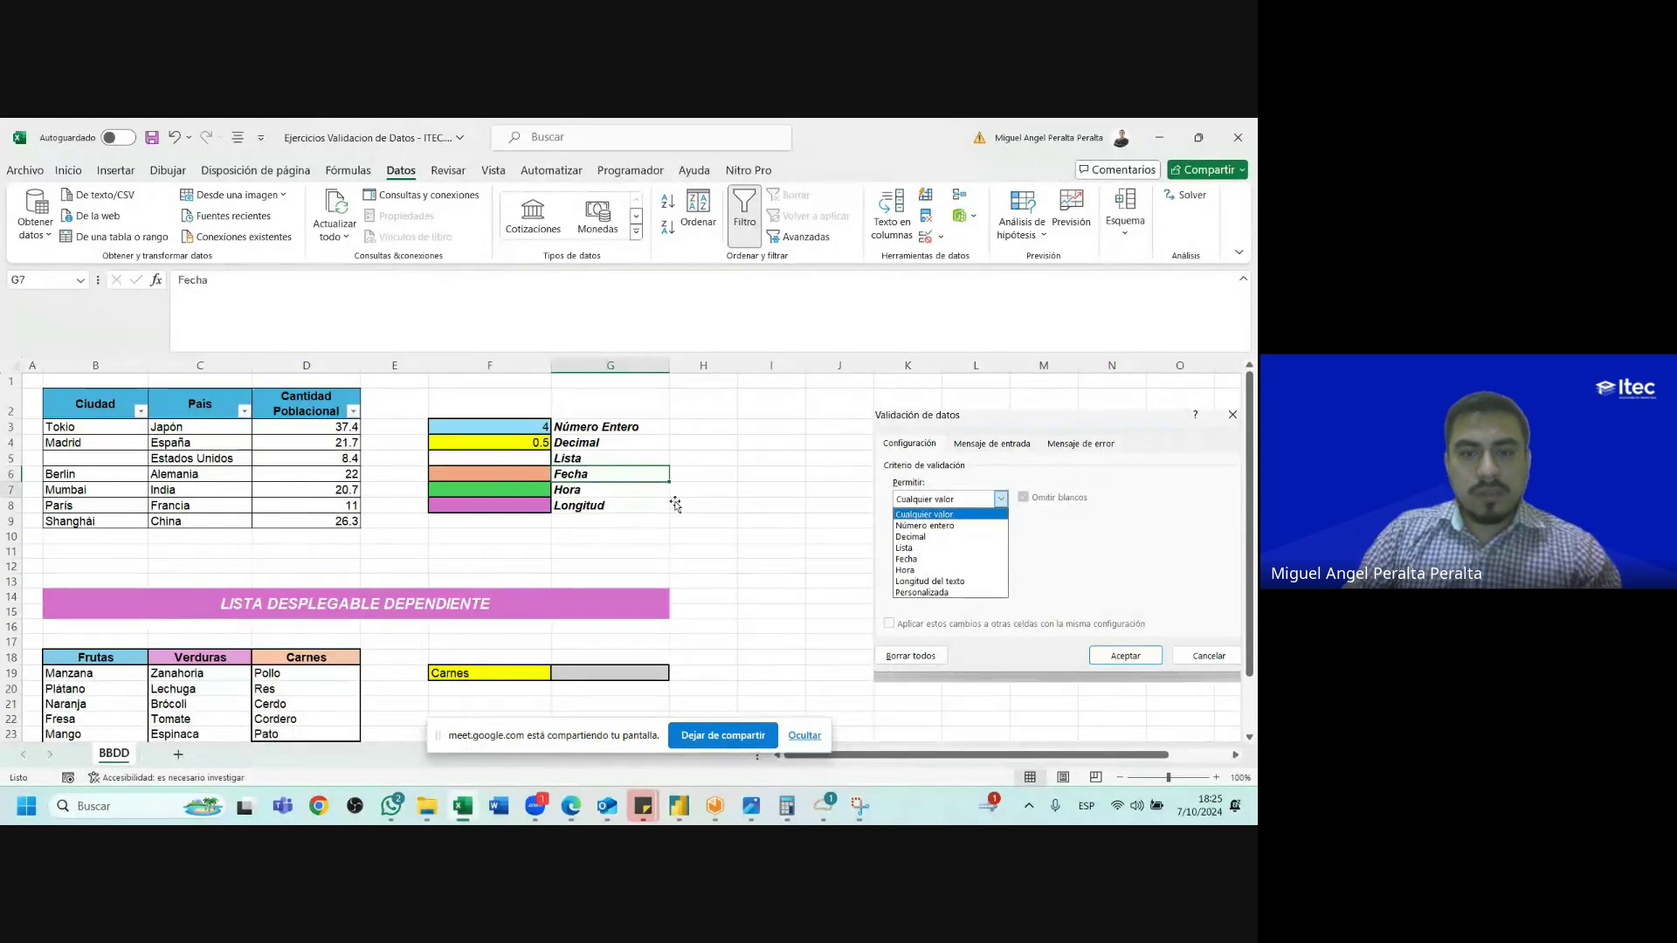
Step: Reselect F5 and review its list validation sourced from $B$3:$B$9
click(710, 505)
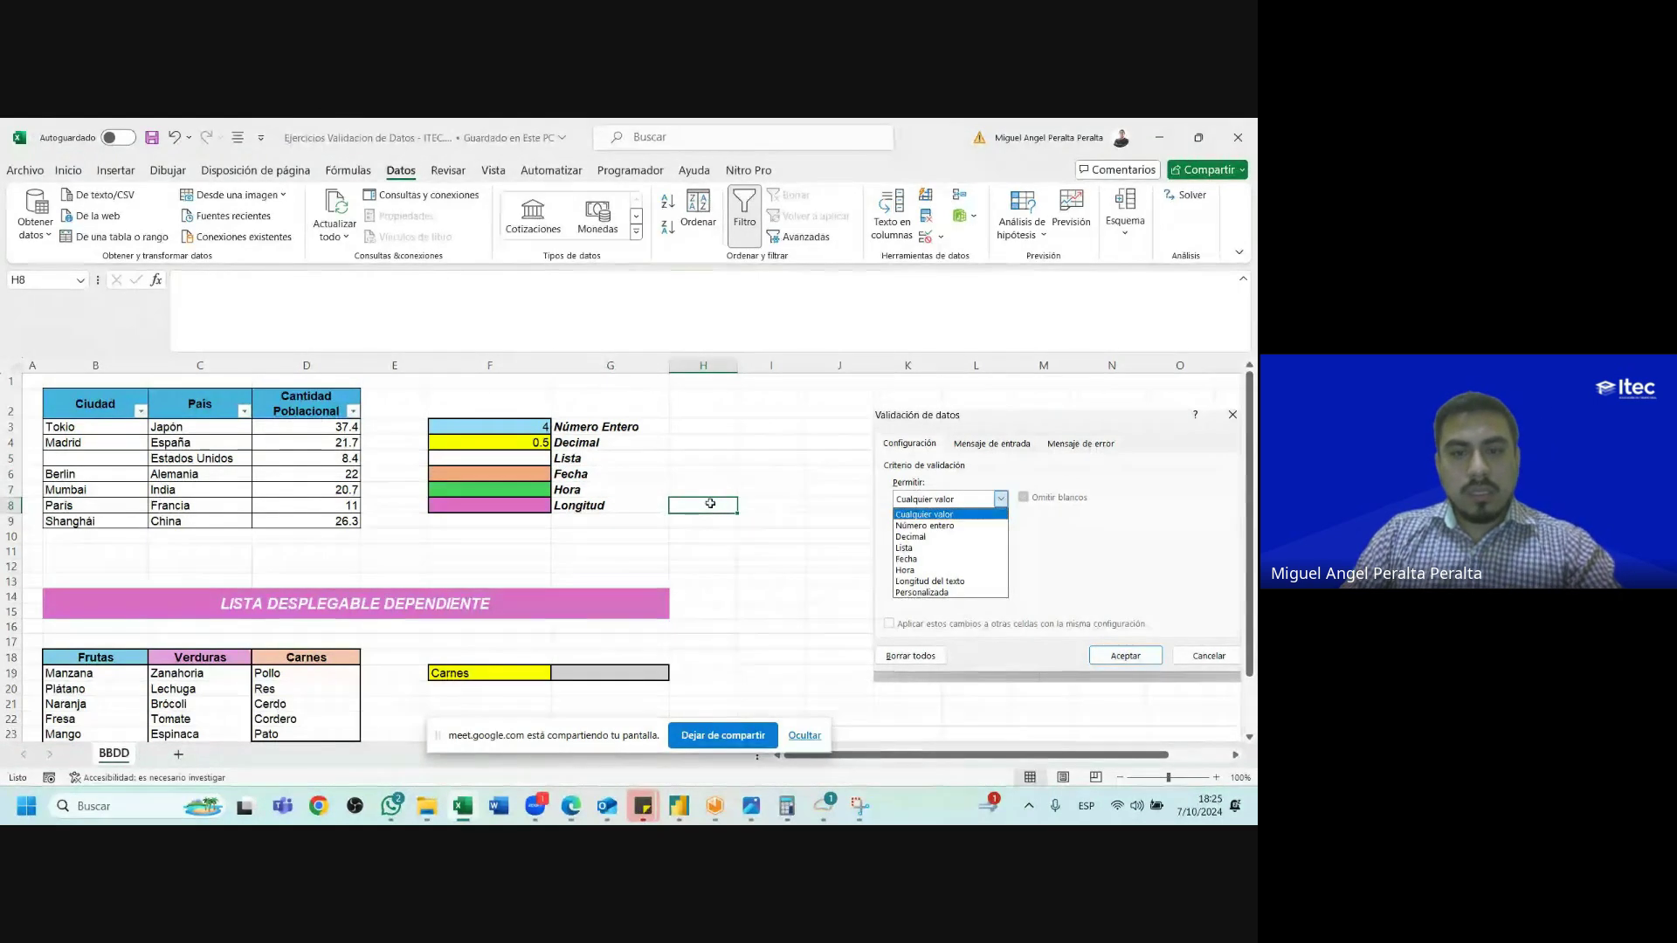
click(703, 442)
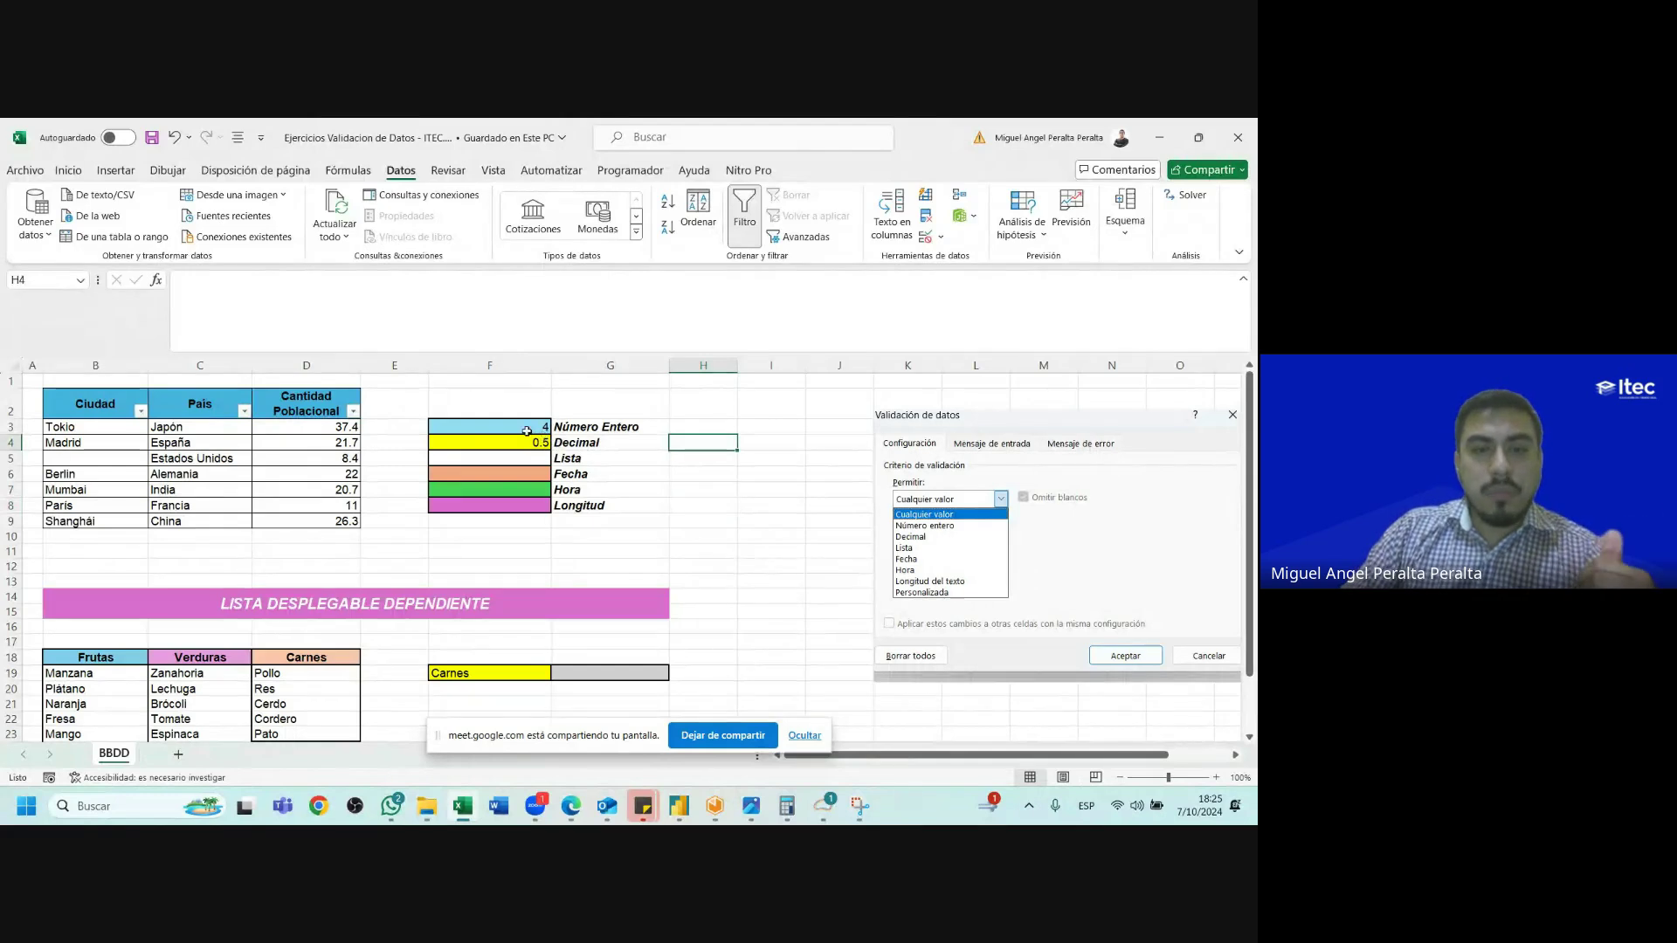
click(523, 457)
click(926, 237)
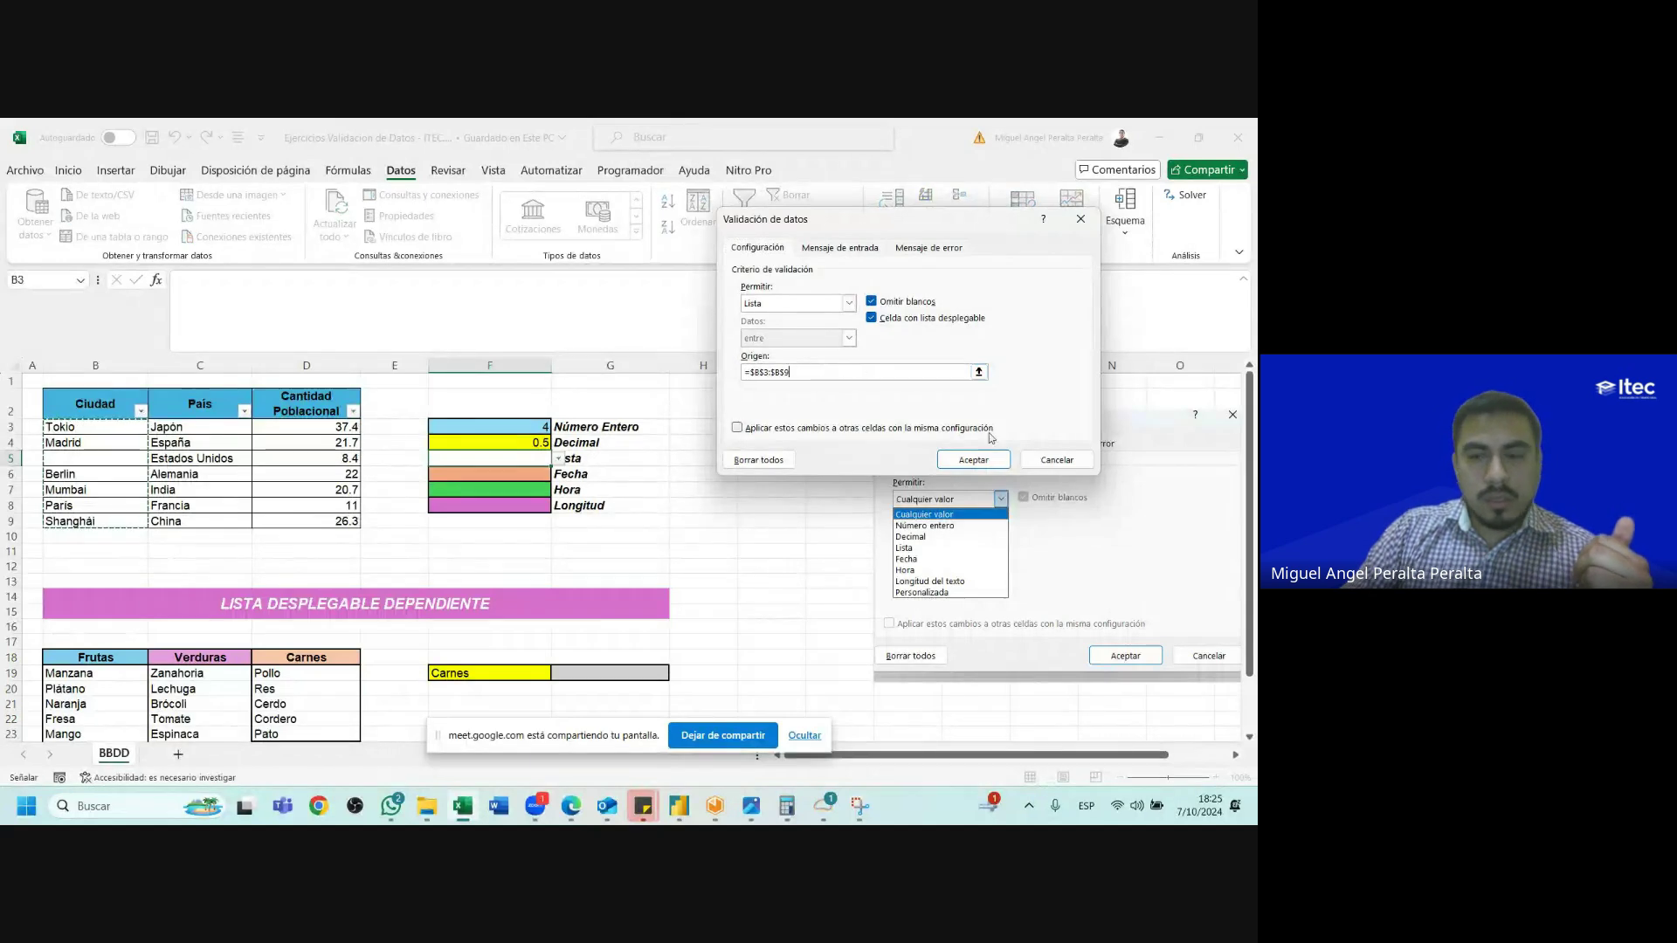
click(972, 459)
click(573, 455)
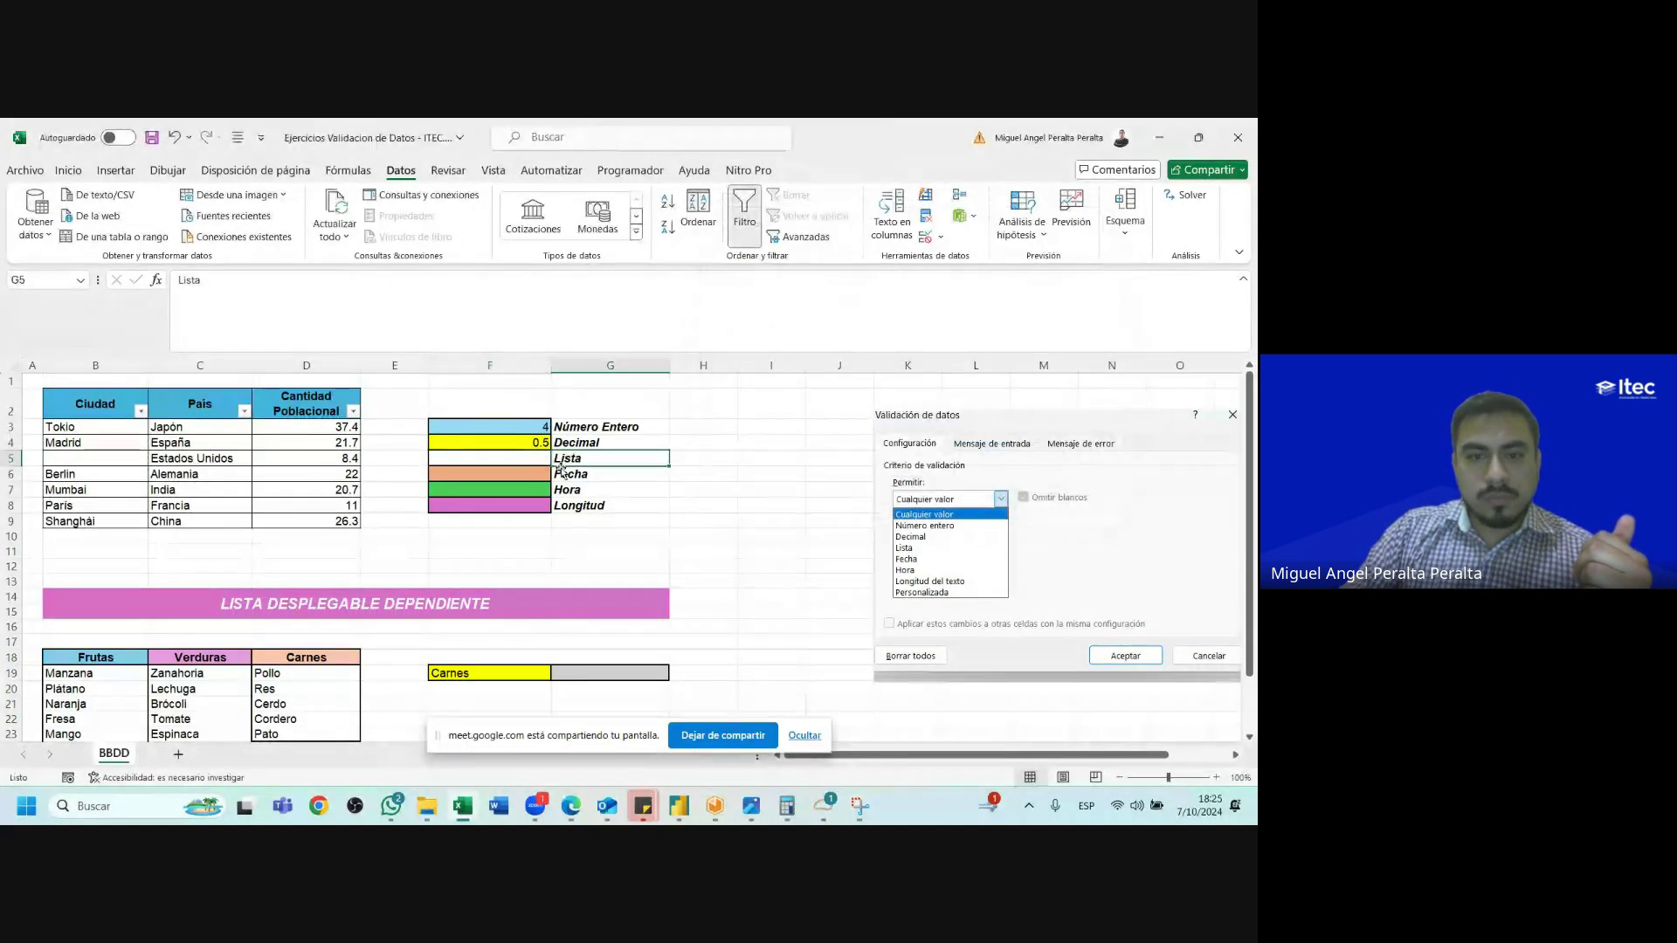
click(548, 458)
Step: Enter New York in the blank city cell B5
click(556, 459)
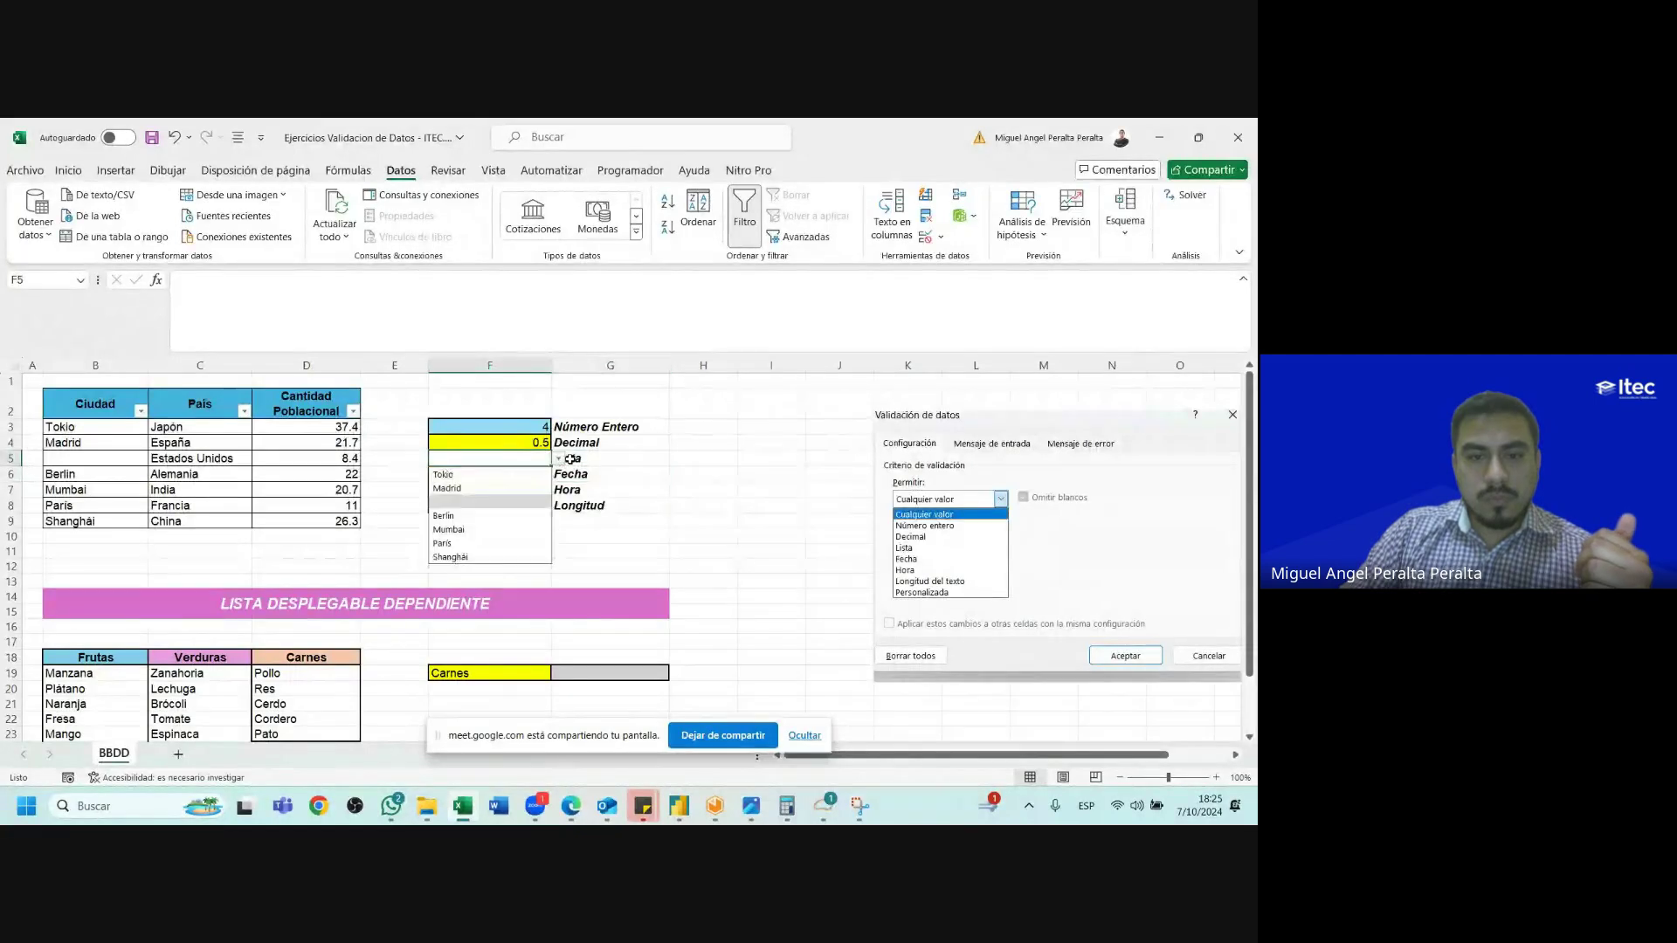
click(593, 474)
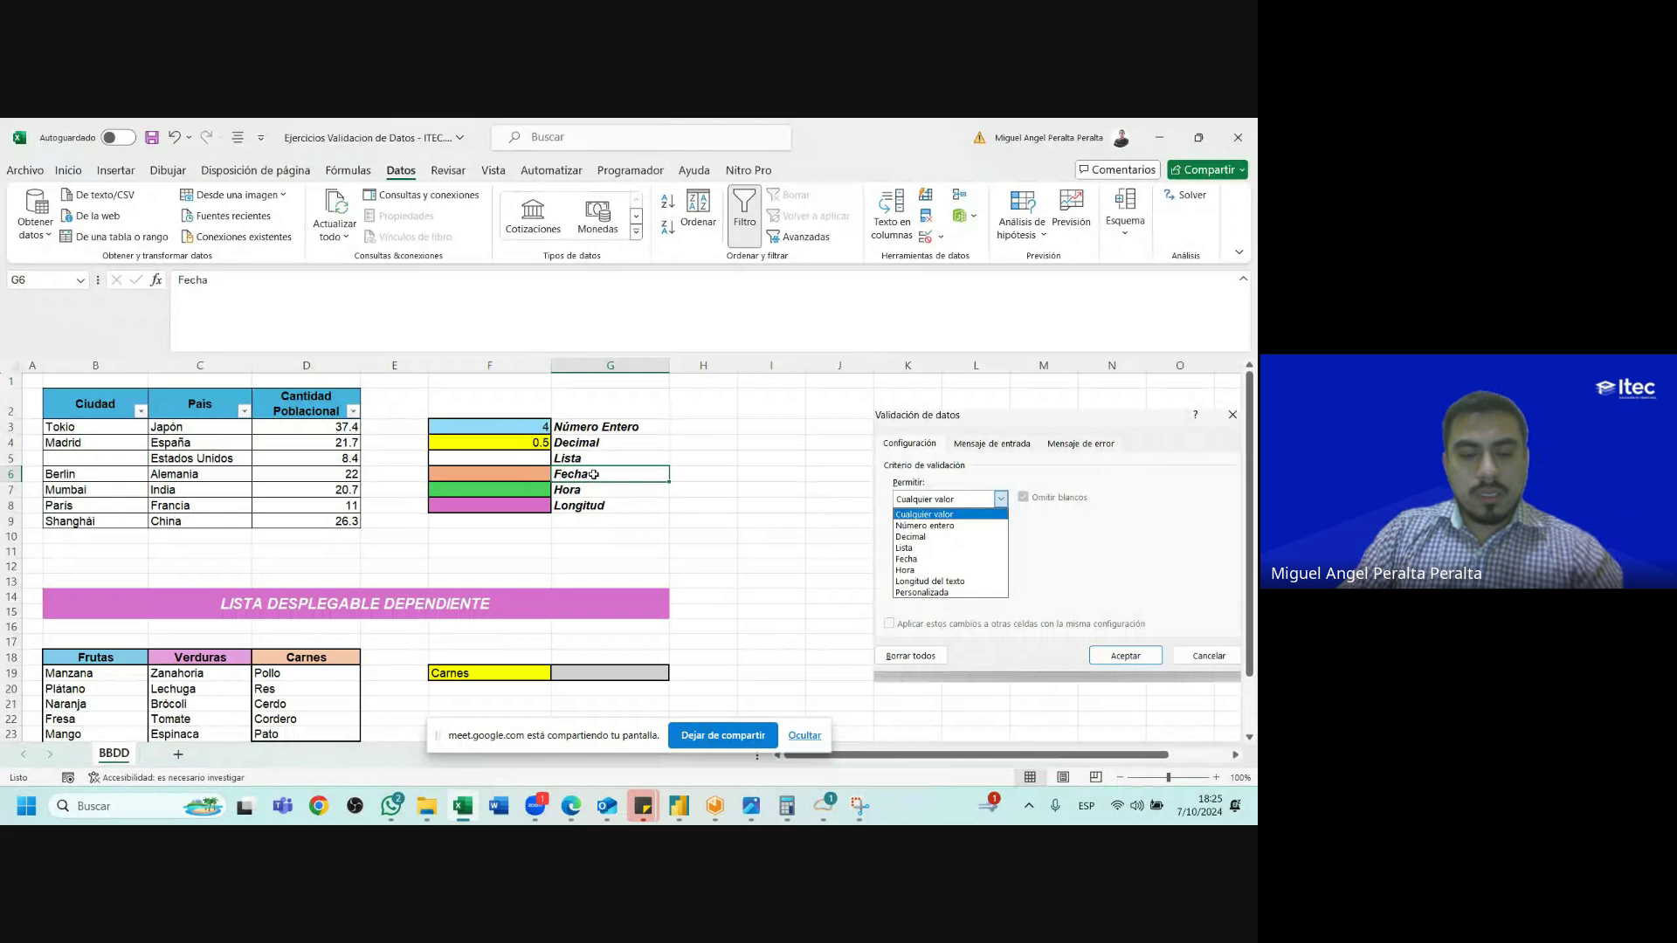
click(184, 461)
click(138, 456)
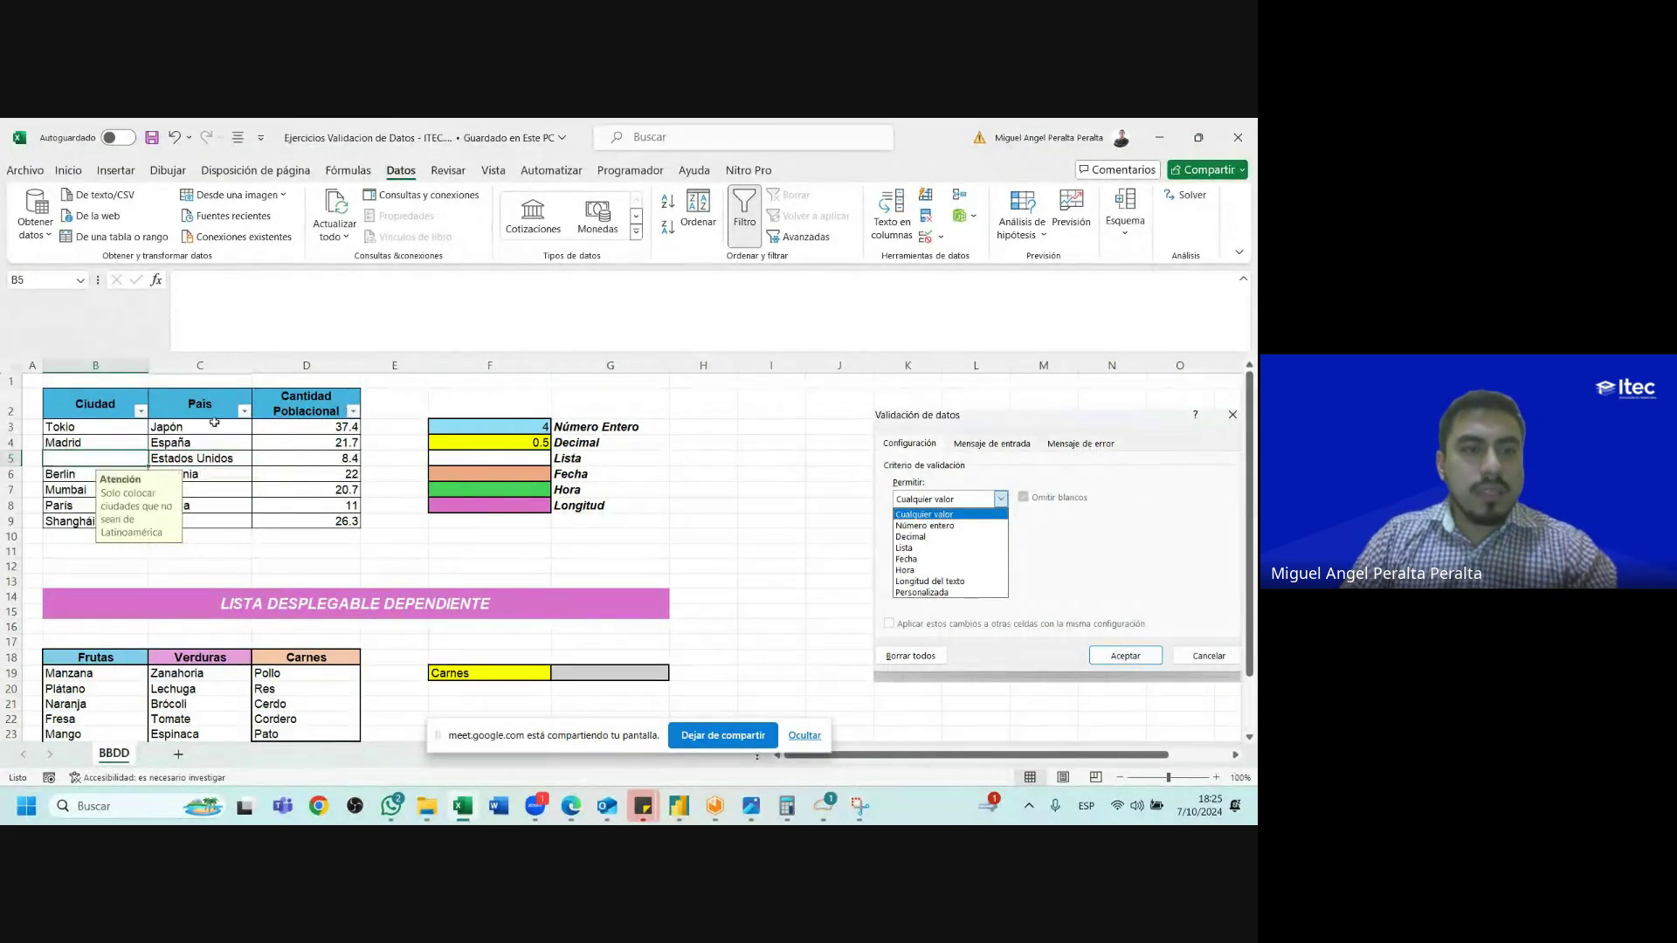
click(541, 456)
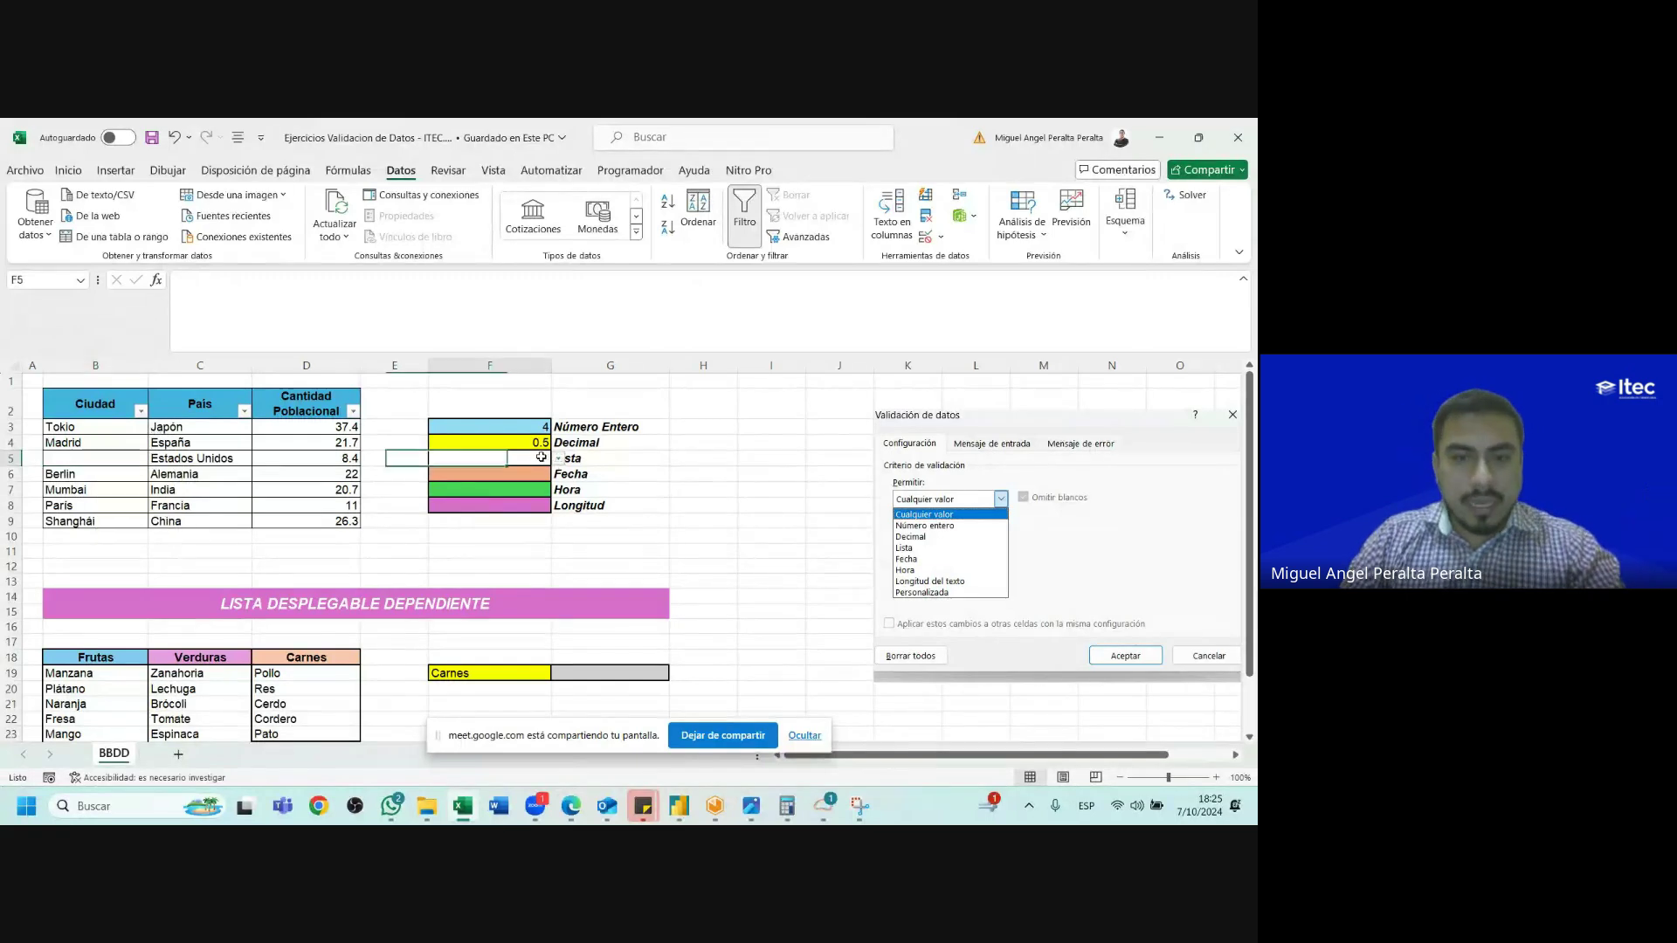
click(81, 462)
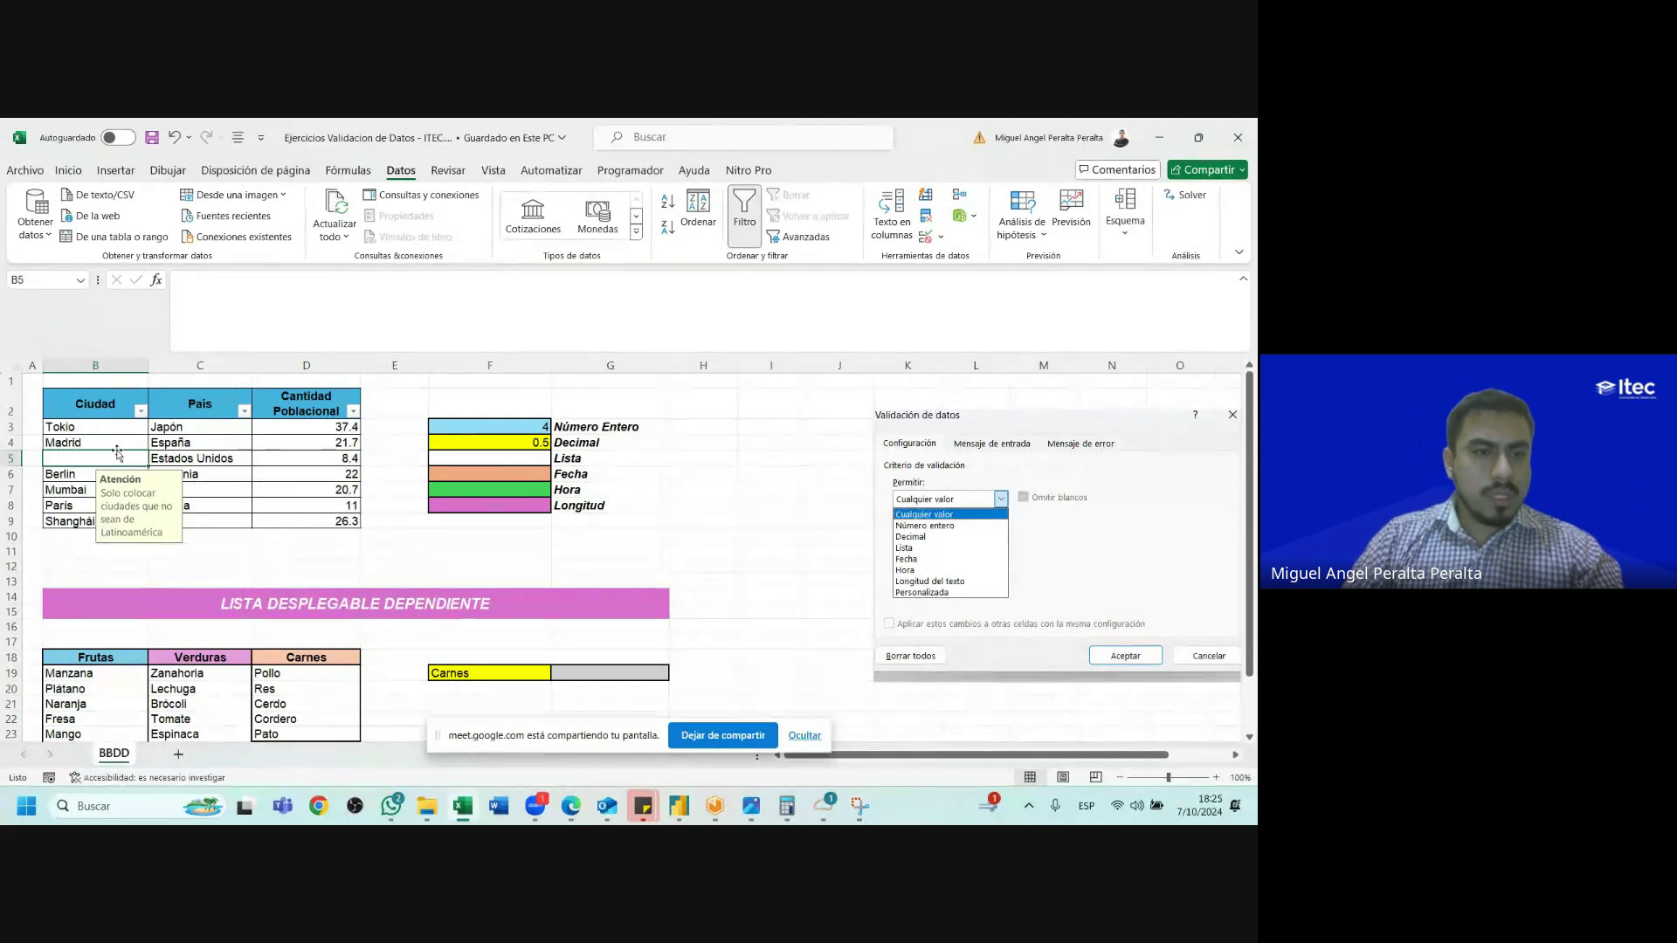
text(Nw)
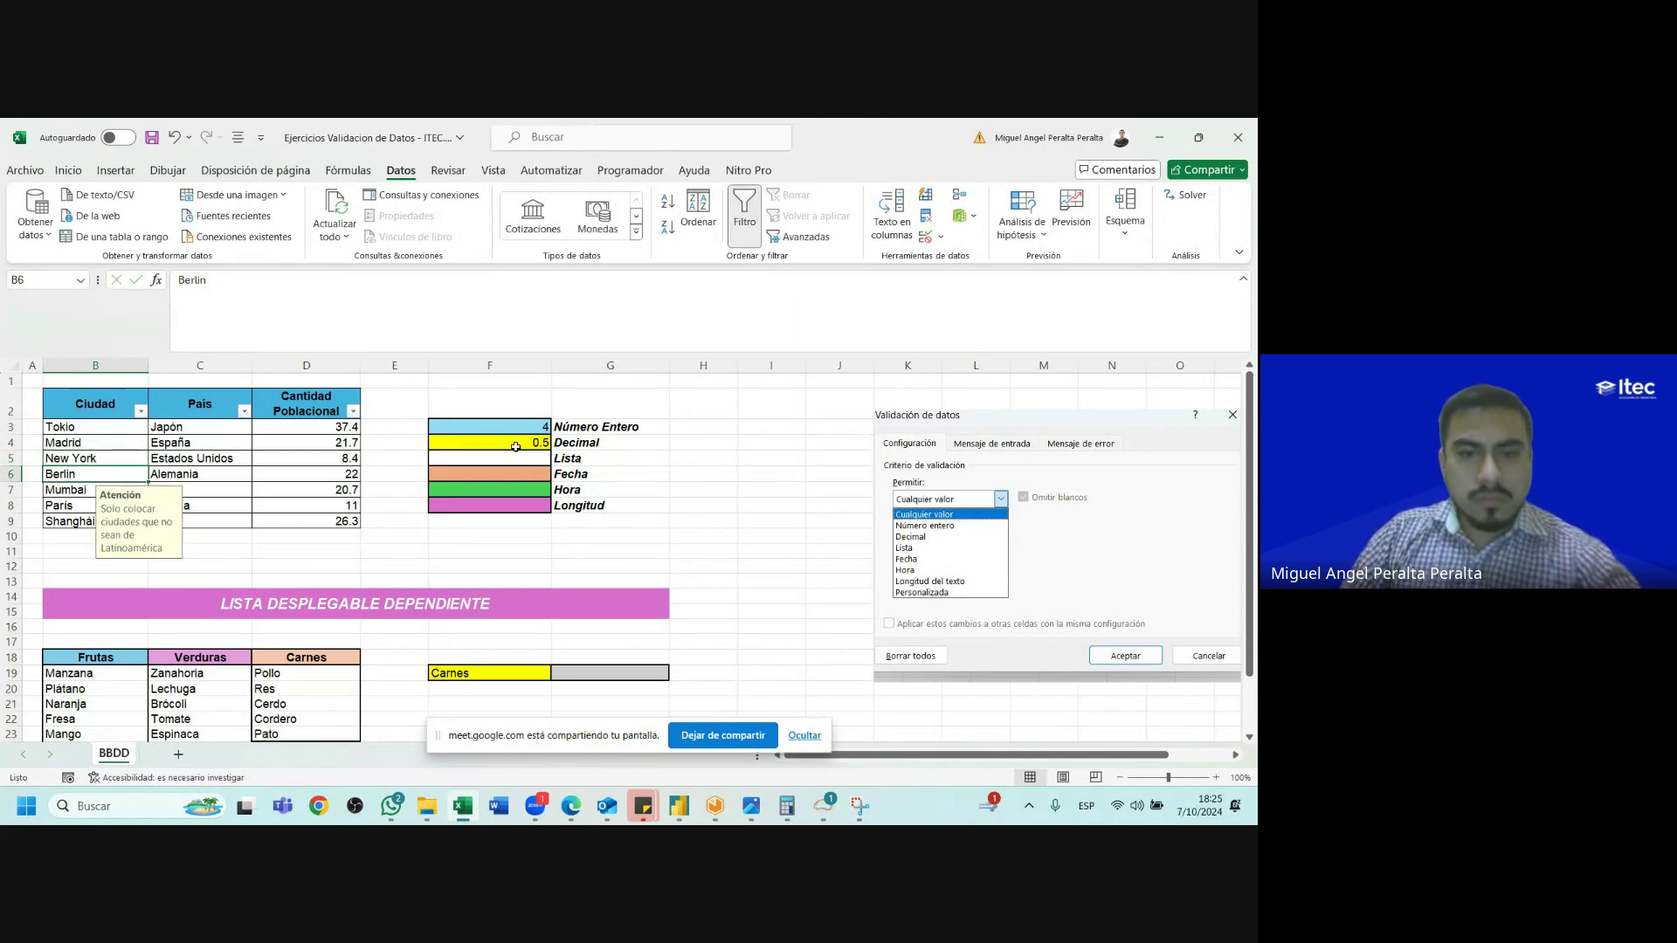
click(542, 455)
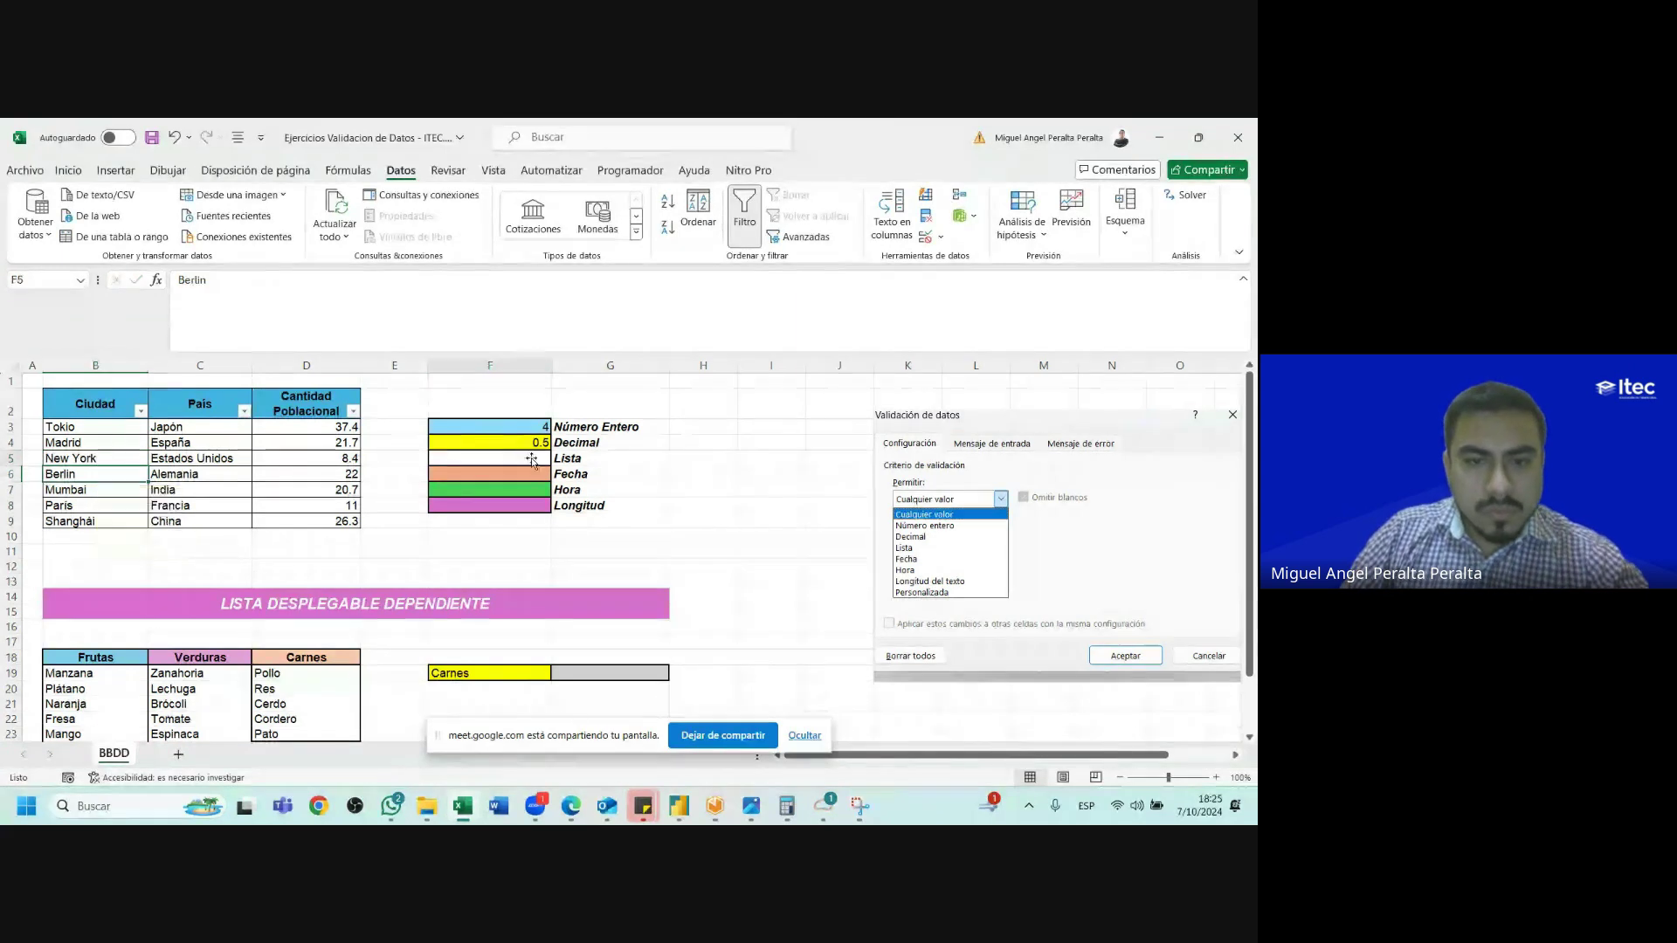
Step: Extend F5's list source to B3:B10 and check the dropdown's choices
click(924, 237)
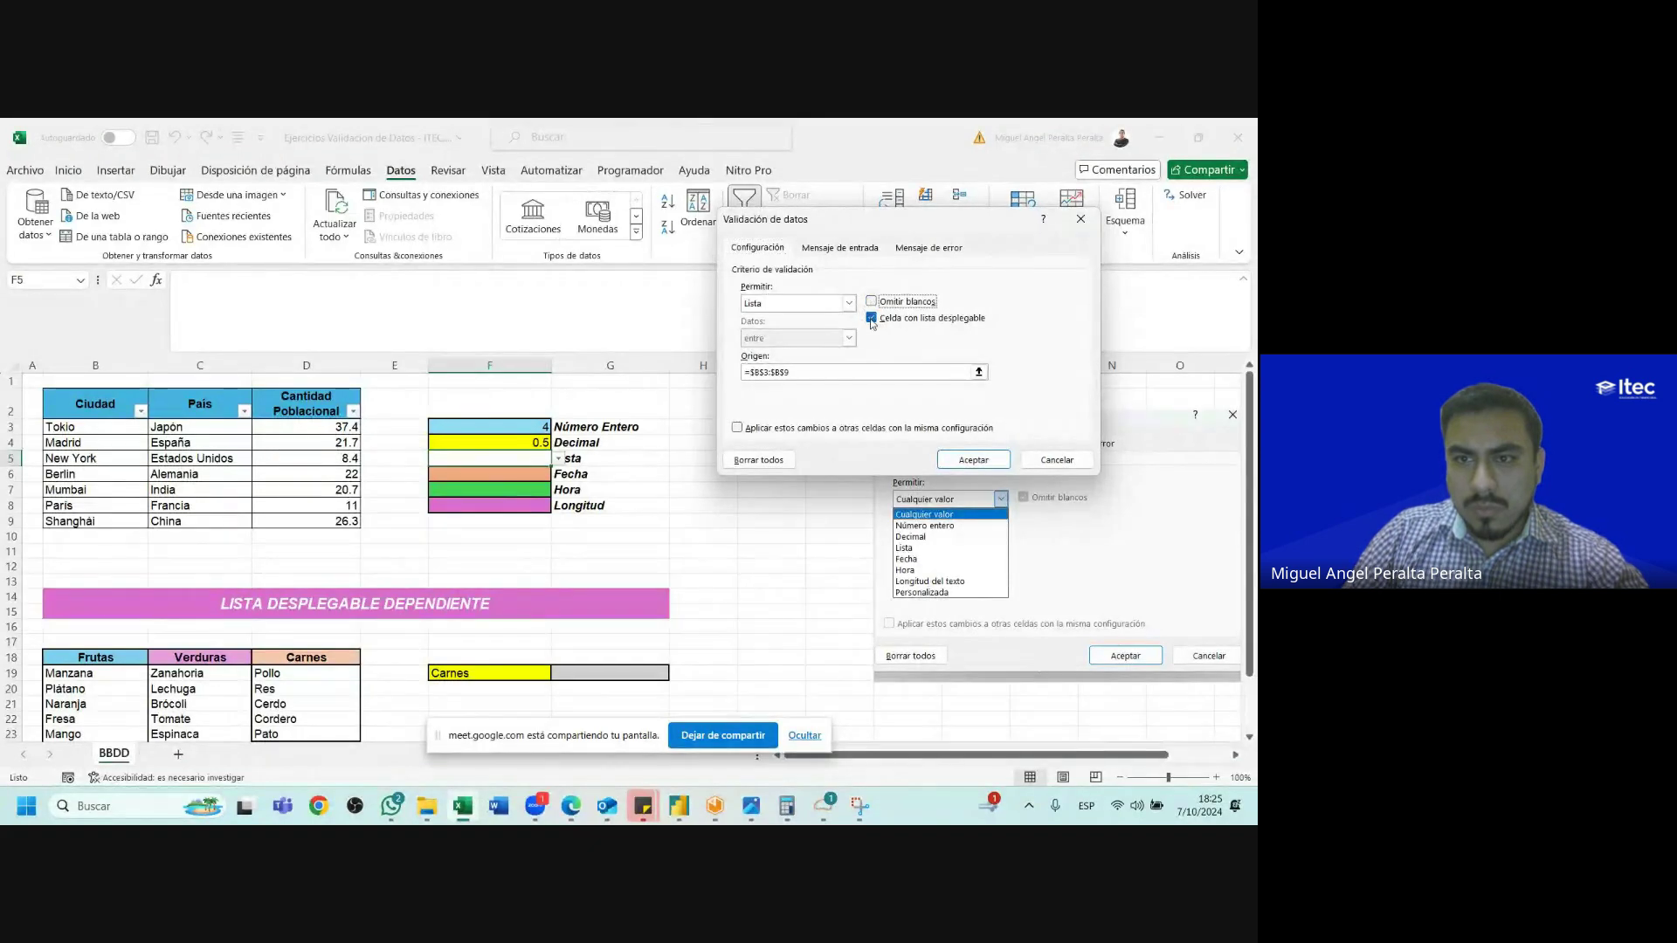
click(872, 318)
click(872, 318)
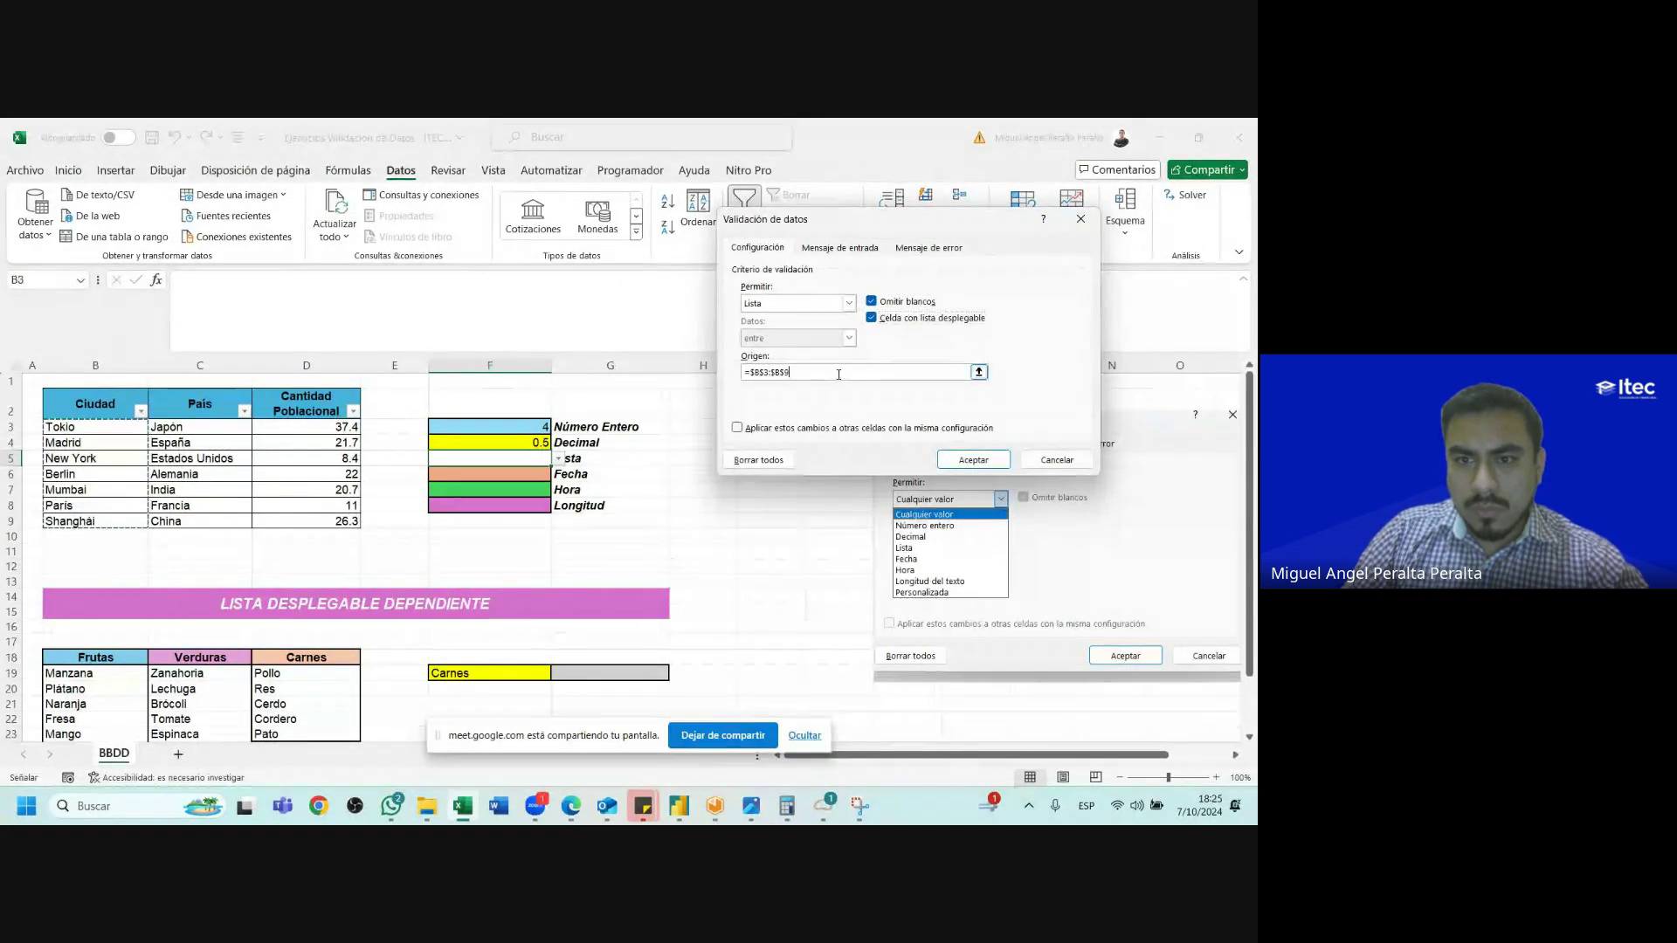
drag(61, 426, 81, 527)
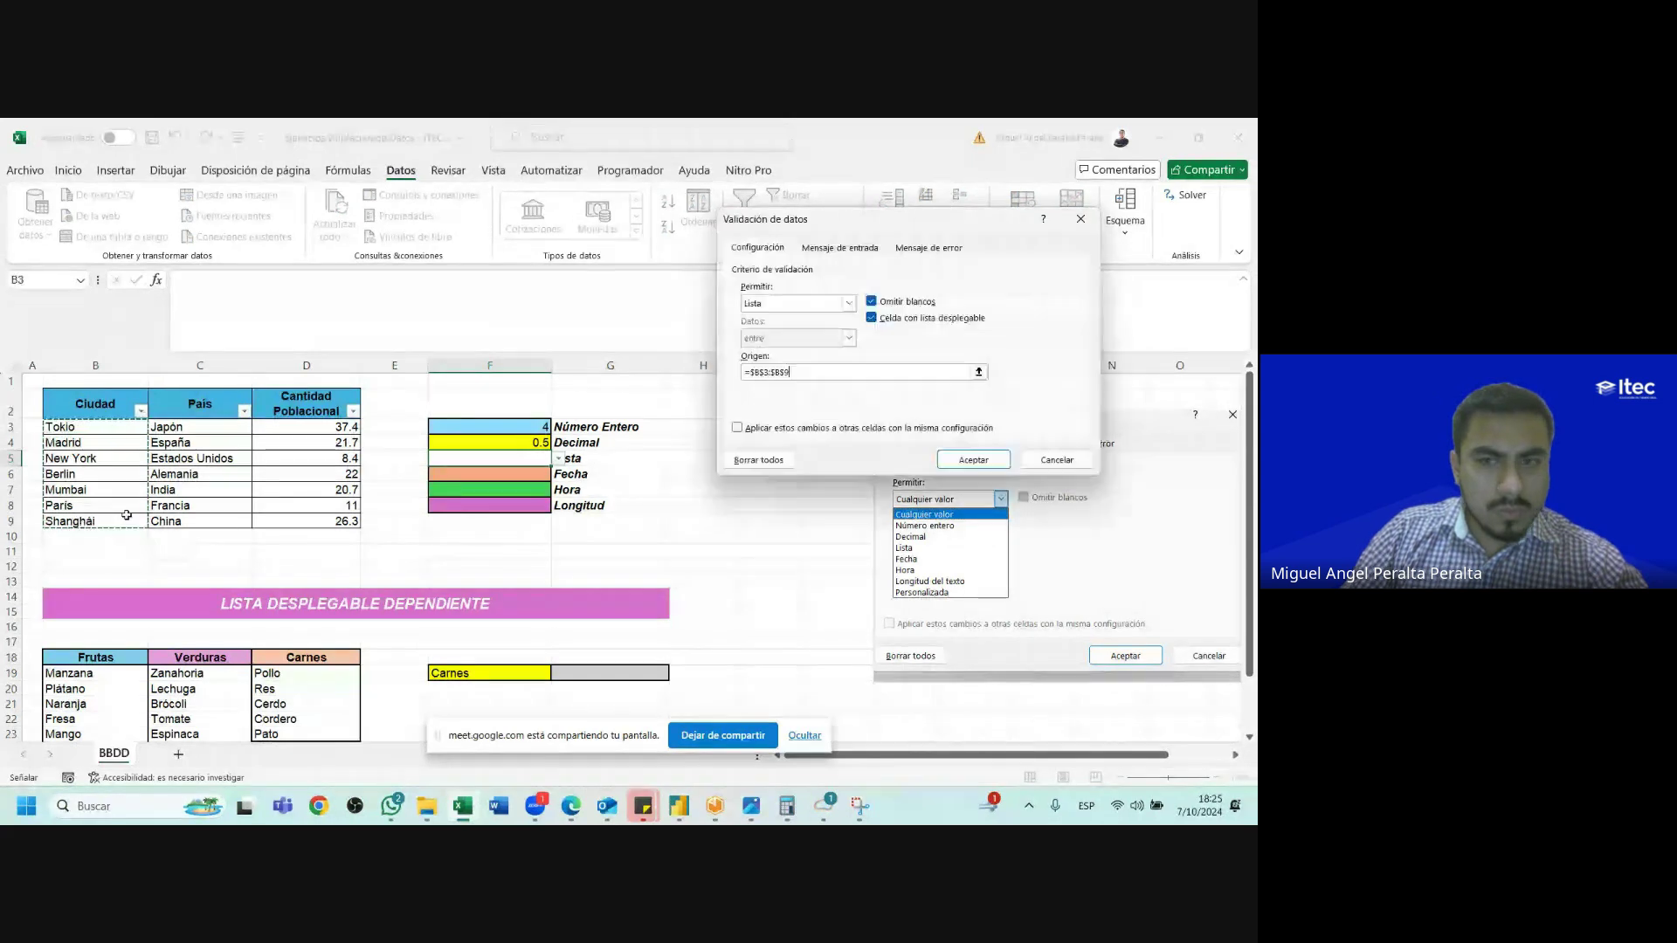
click(947, 455)
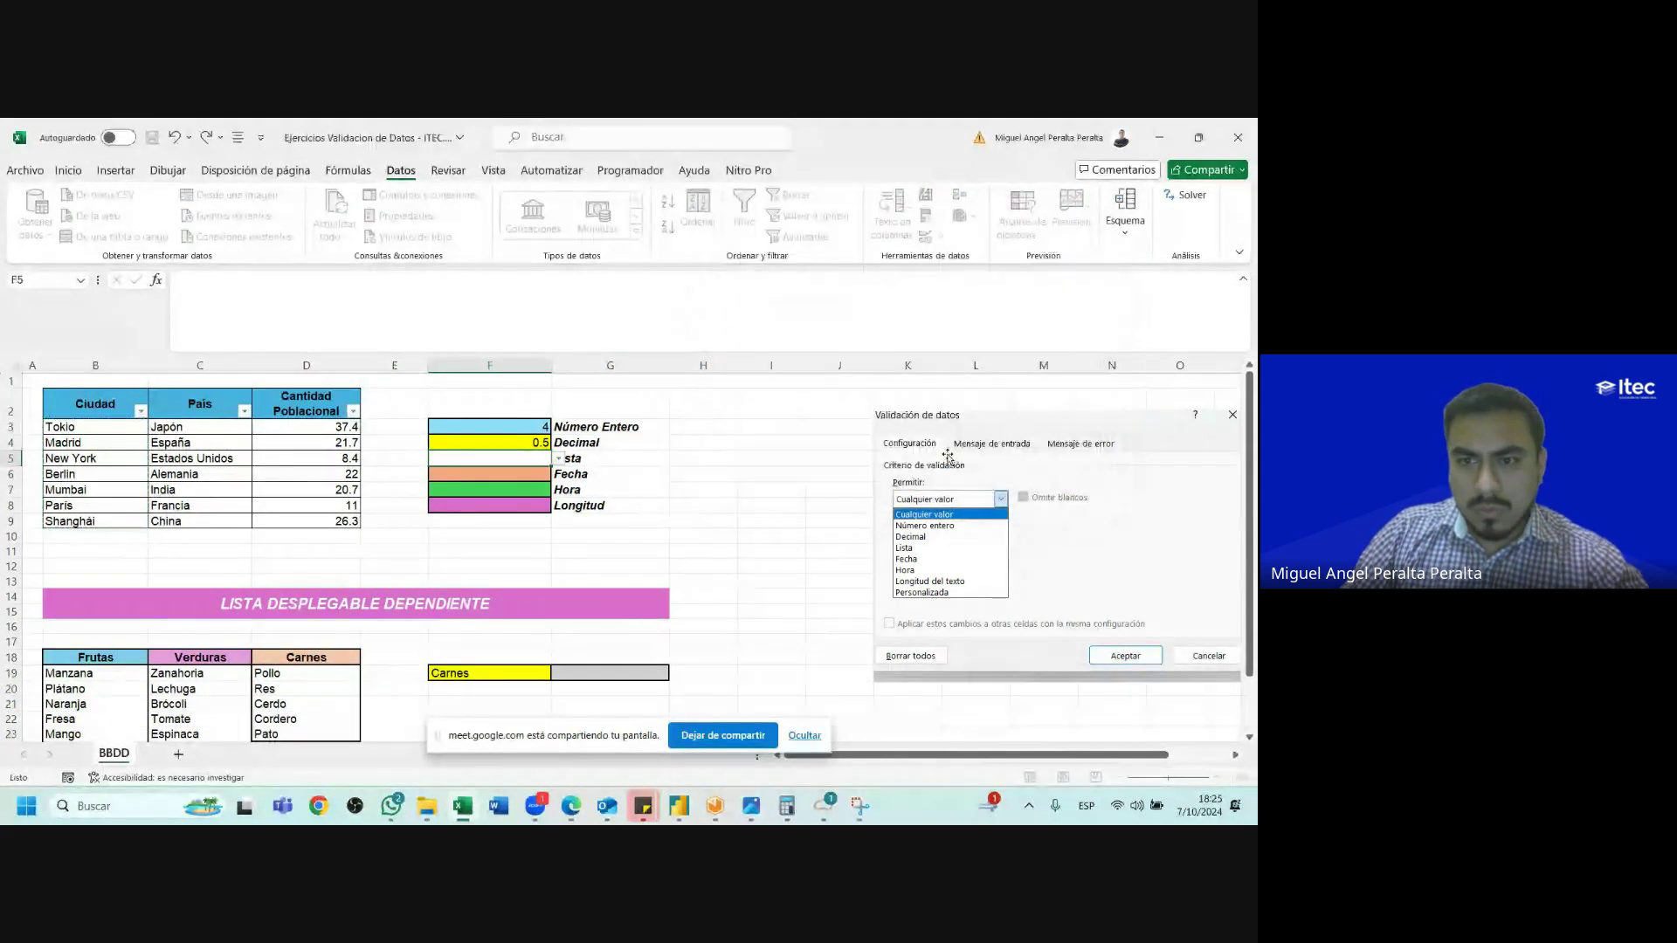
click(559, 457)
click(530, 462)
key(Delete)
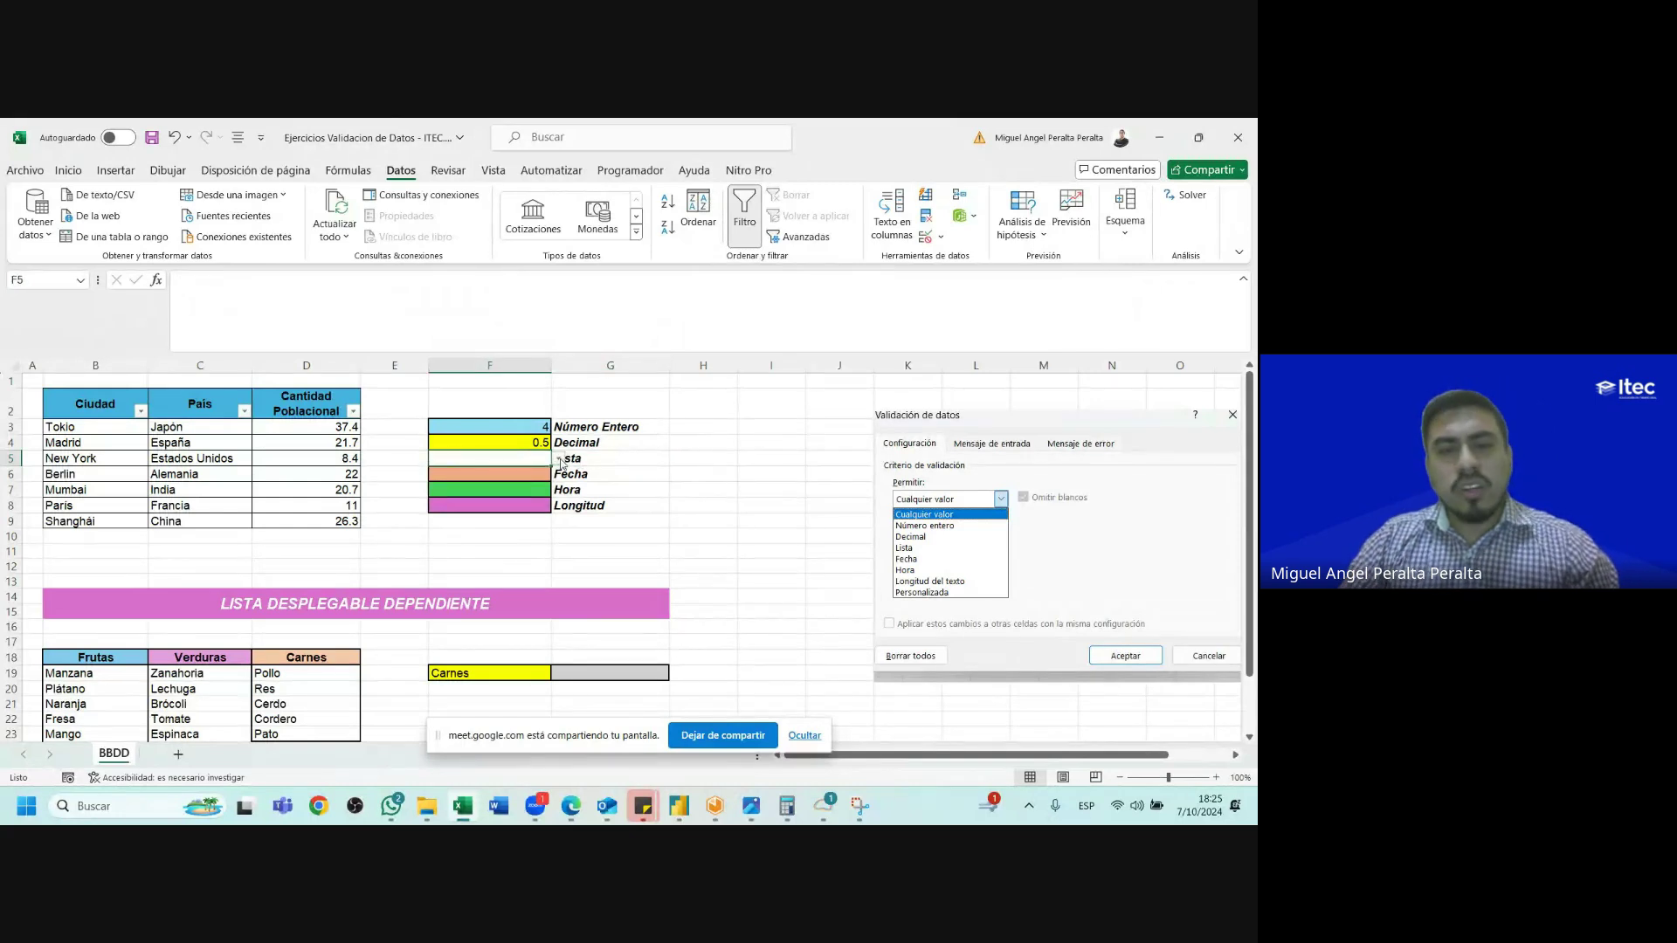
Step: Clear all validation from F5 with Borrar todos and confirm, leaving Cualquier valor
click(930, 245)
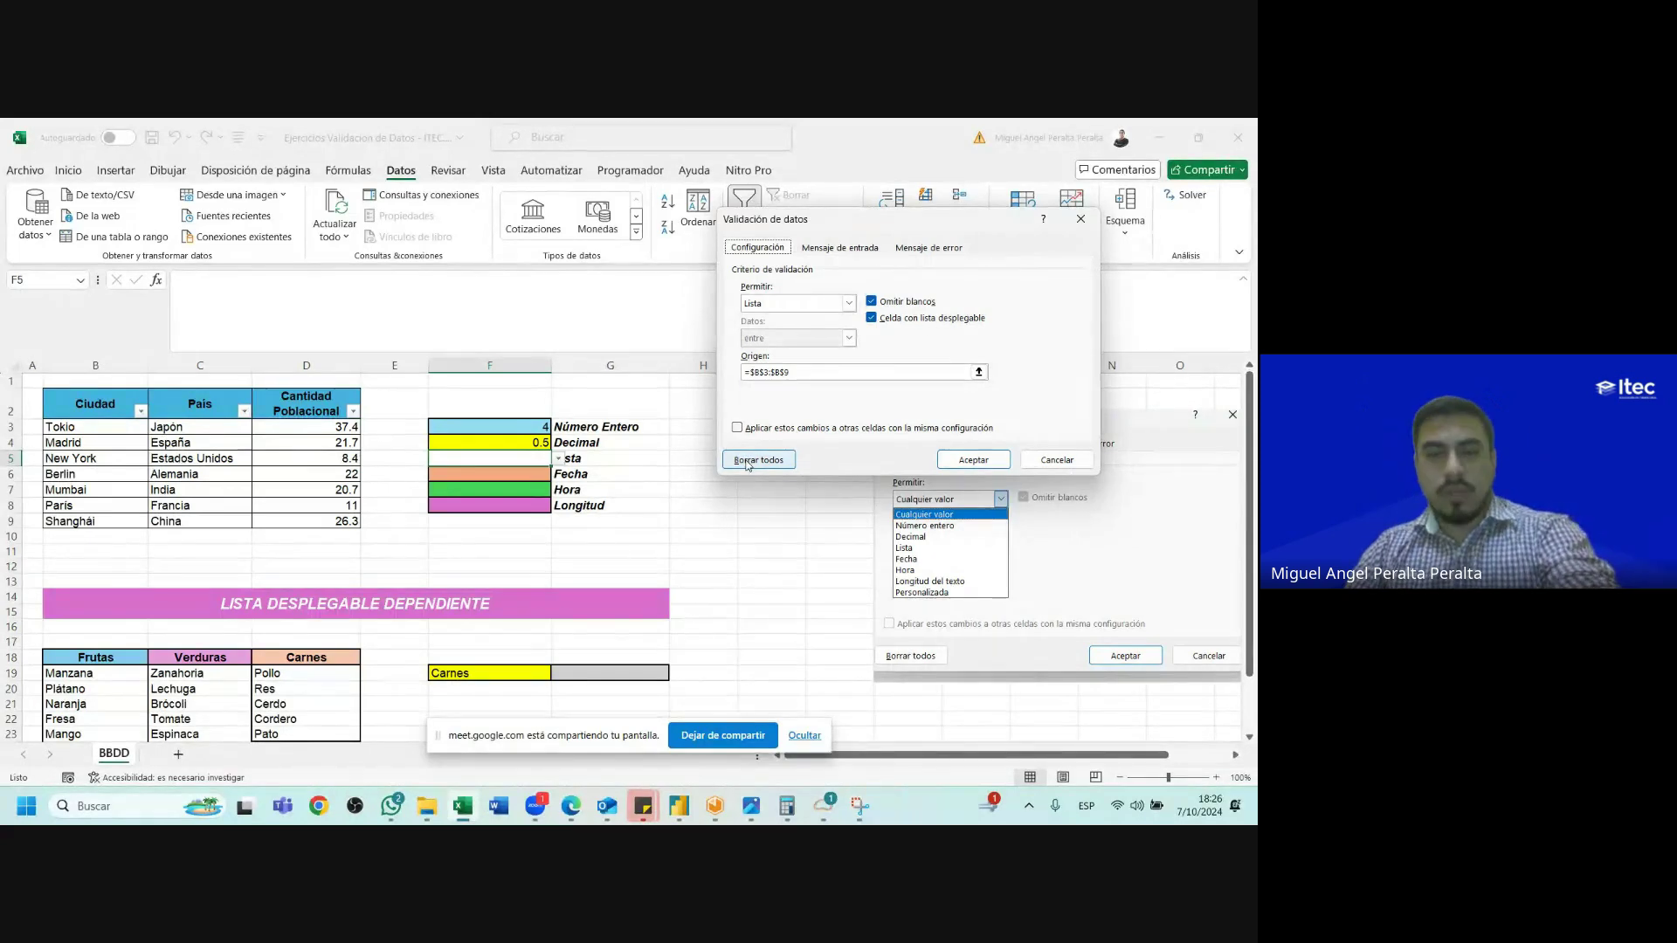
click(746, 460)
click(969, 459)
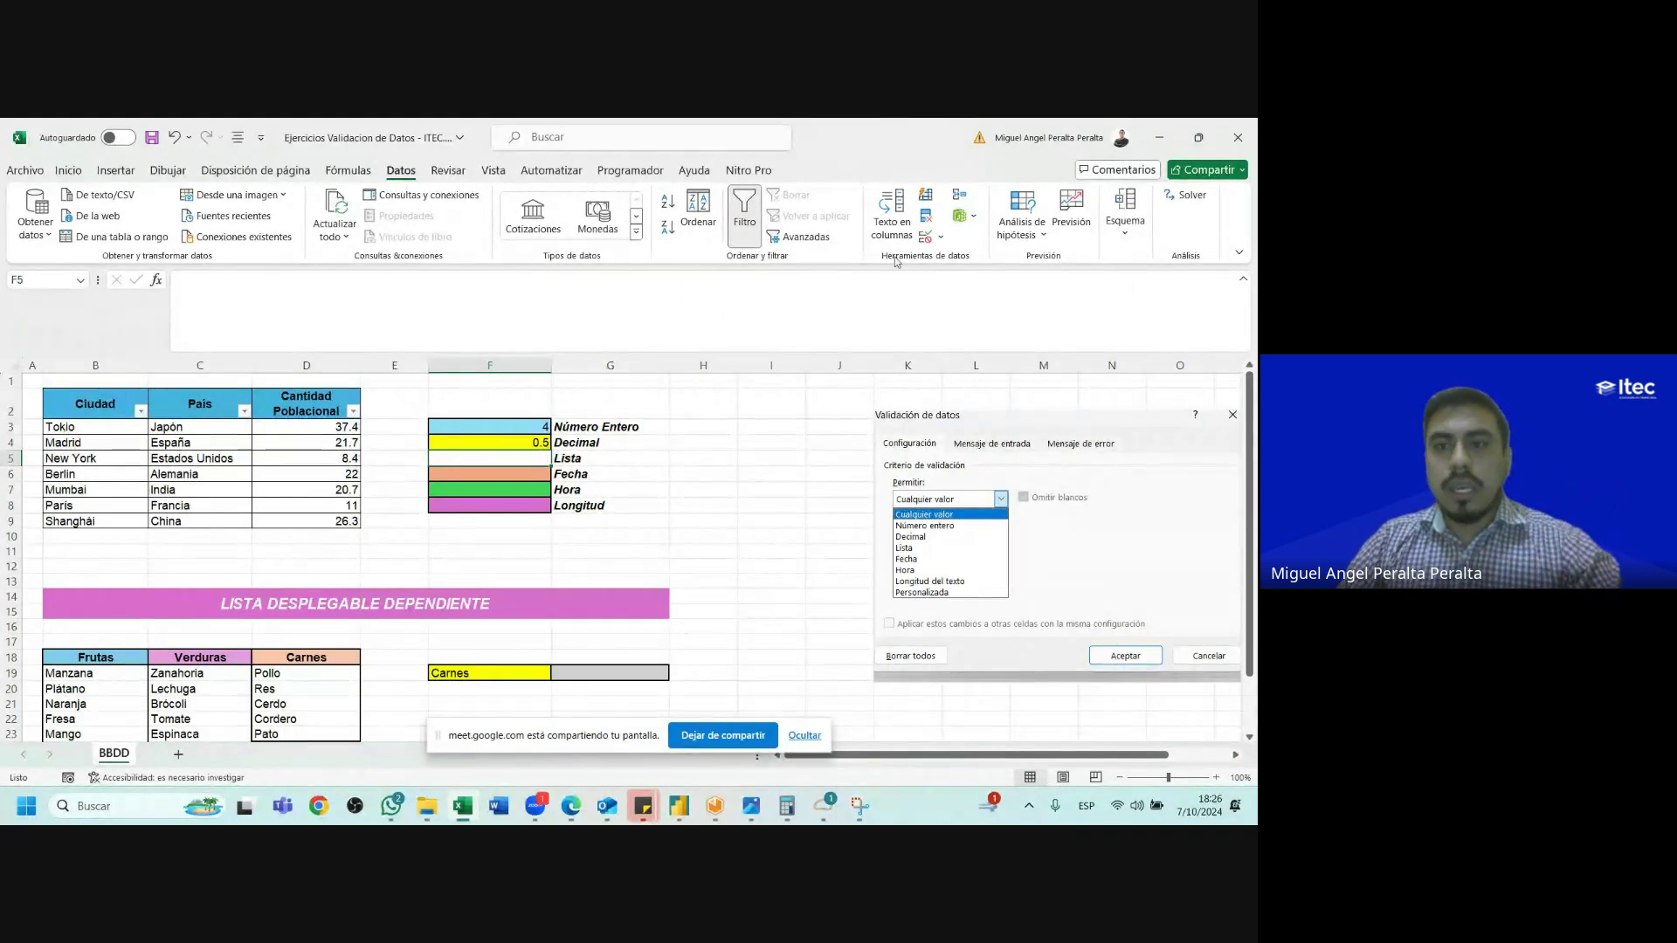
click(926, 237)
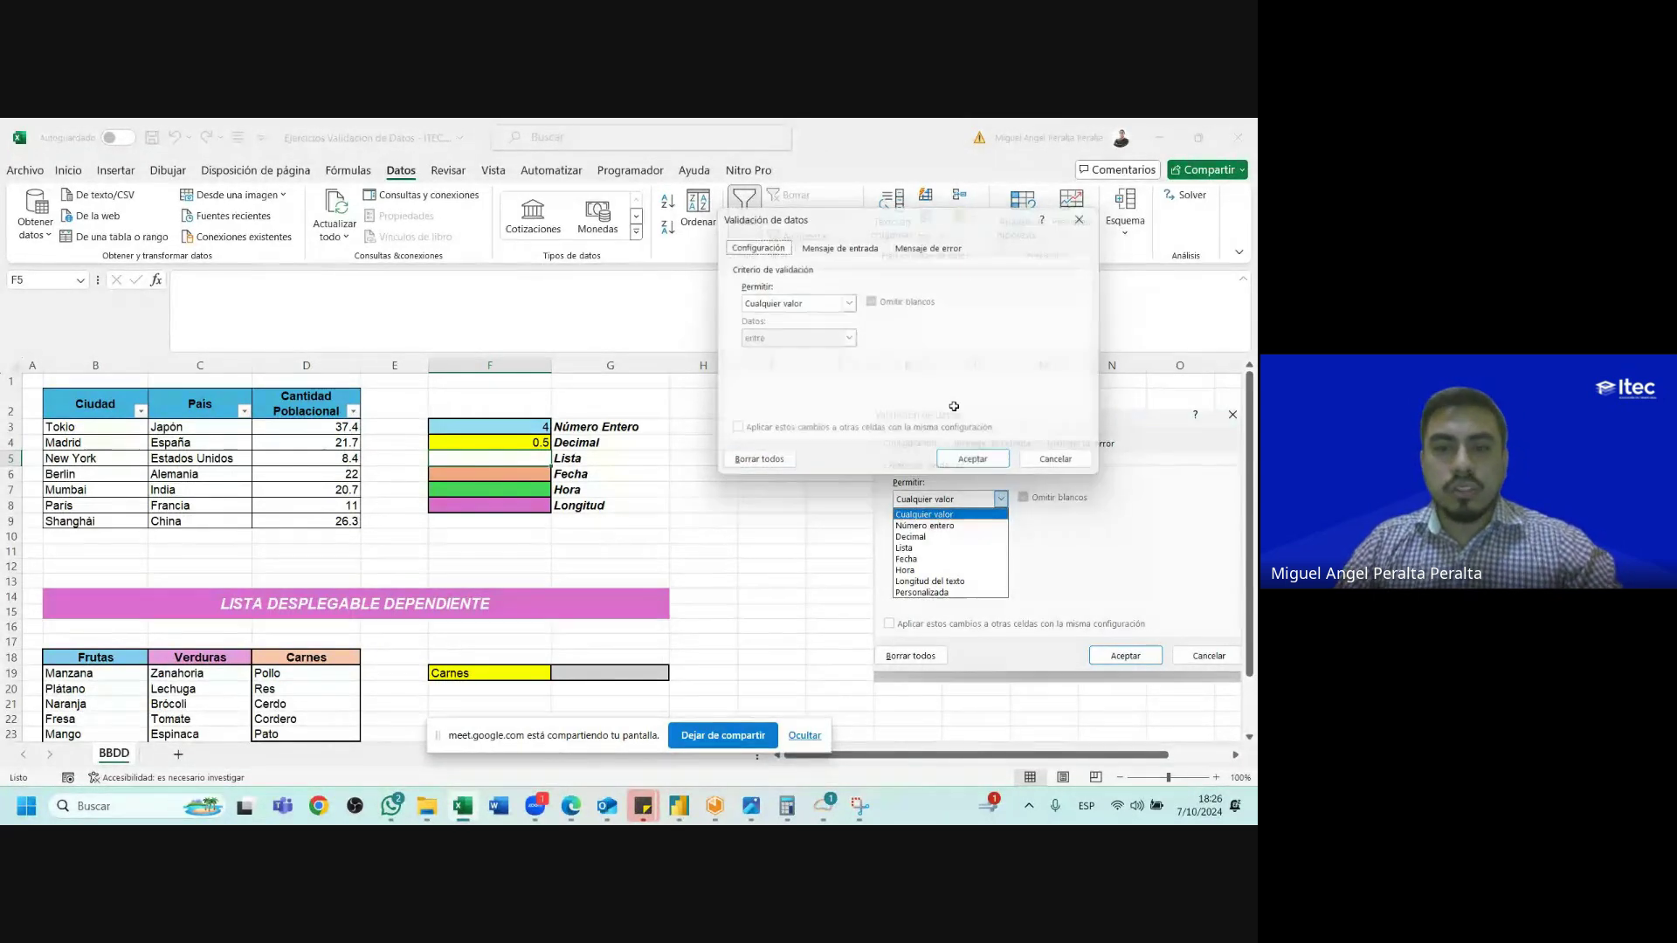
Step: Clear F5 by copying the empty cell G10 and pasting it over F5
key(Escape)
click(602, 536)
key(ctrl+c)
click(536, 467)
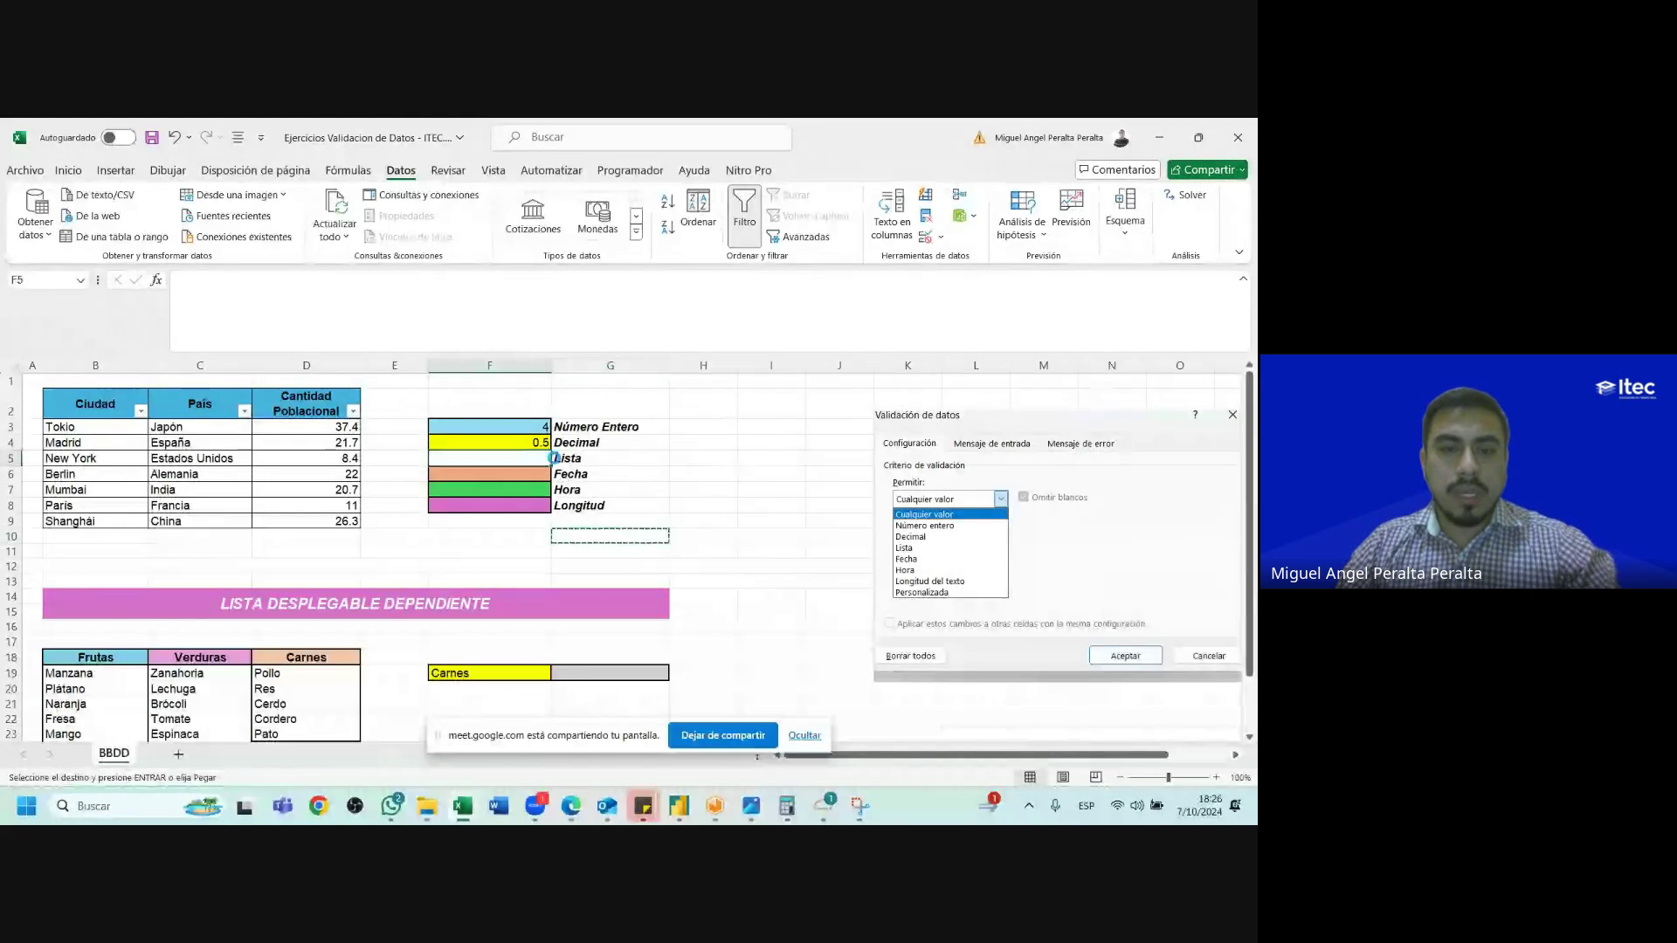
key(ctrl+v)
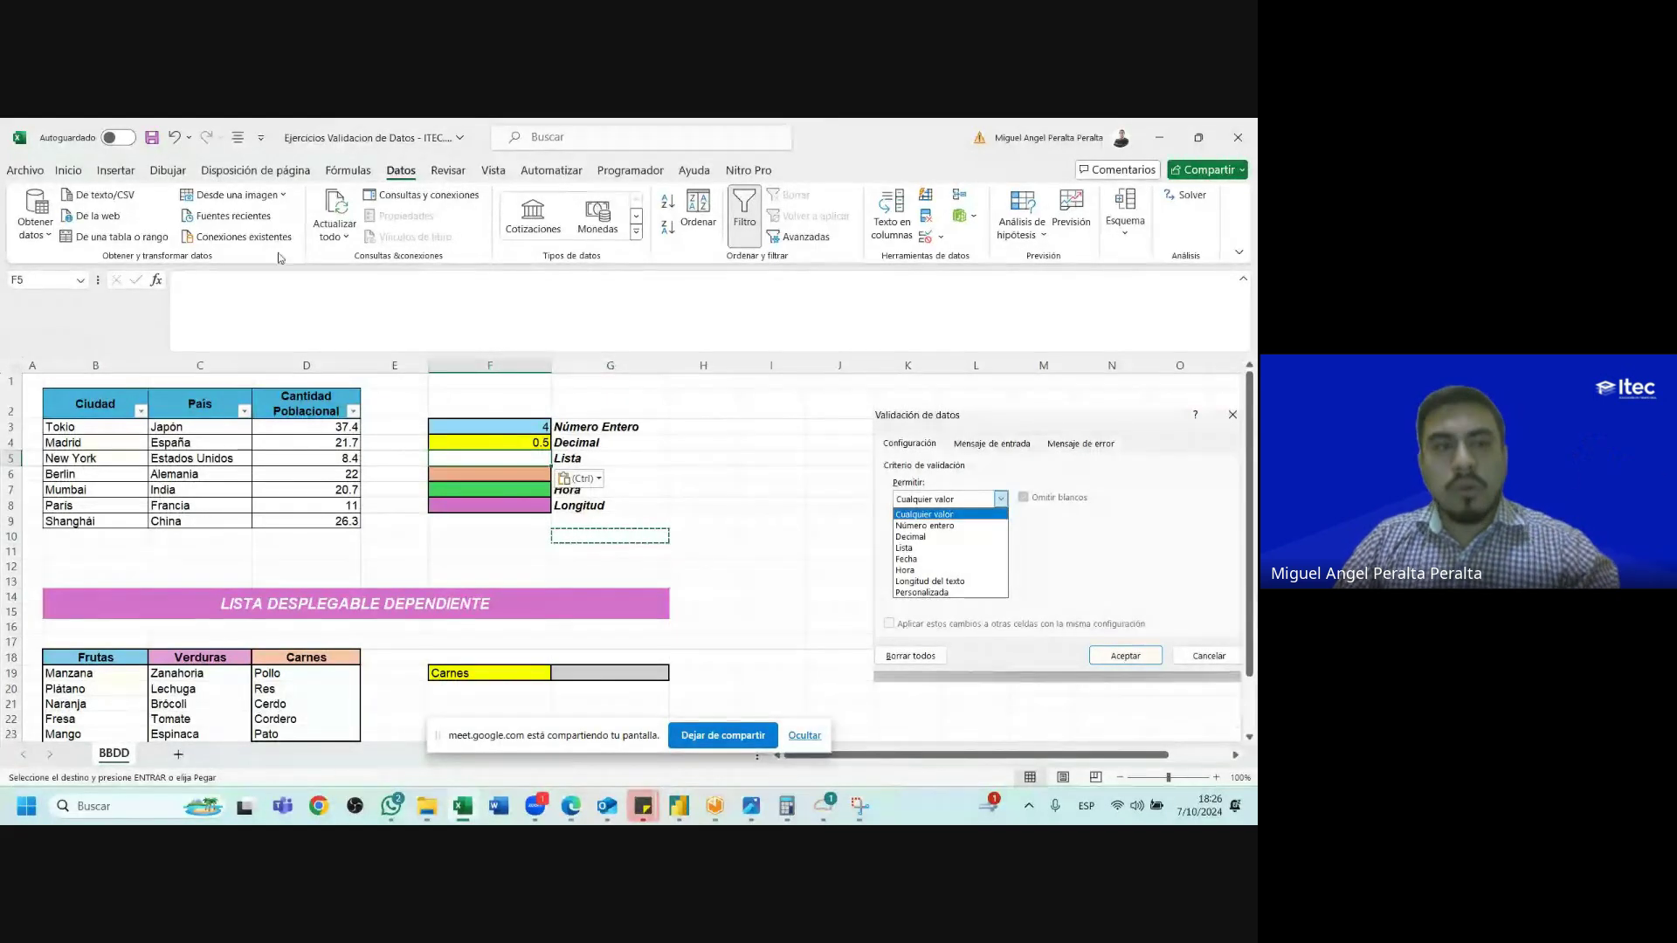
Step: Give F5 a Lista validation with source $B$3:$B$9
click(926, 237)
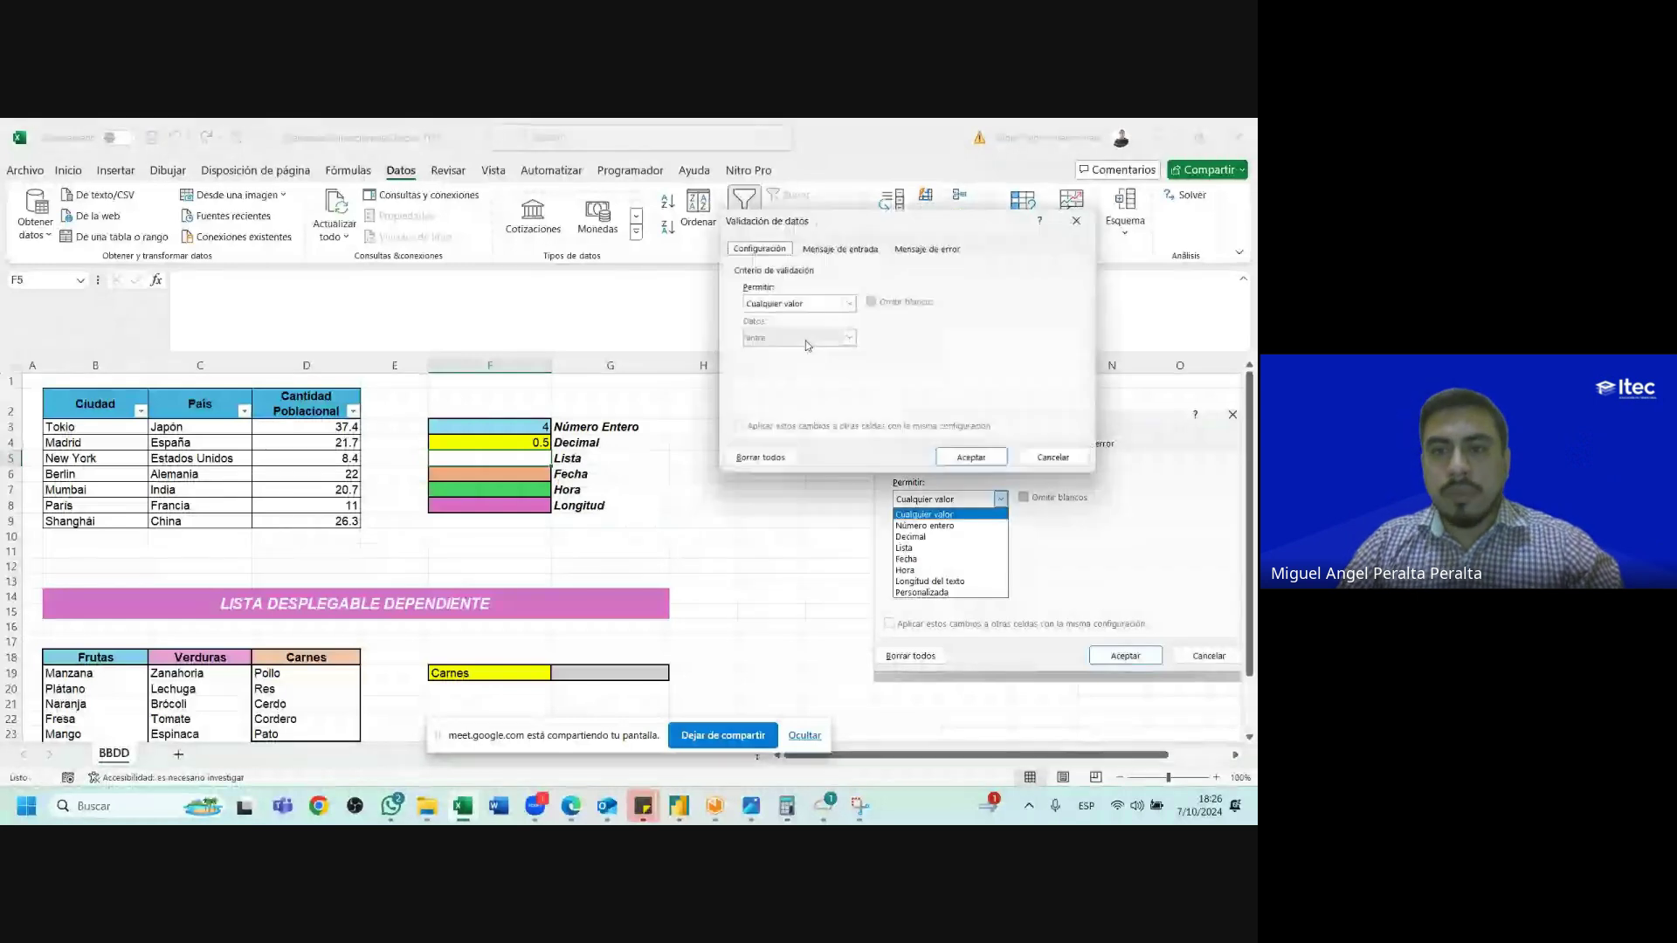
click(848, 303)
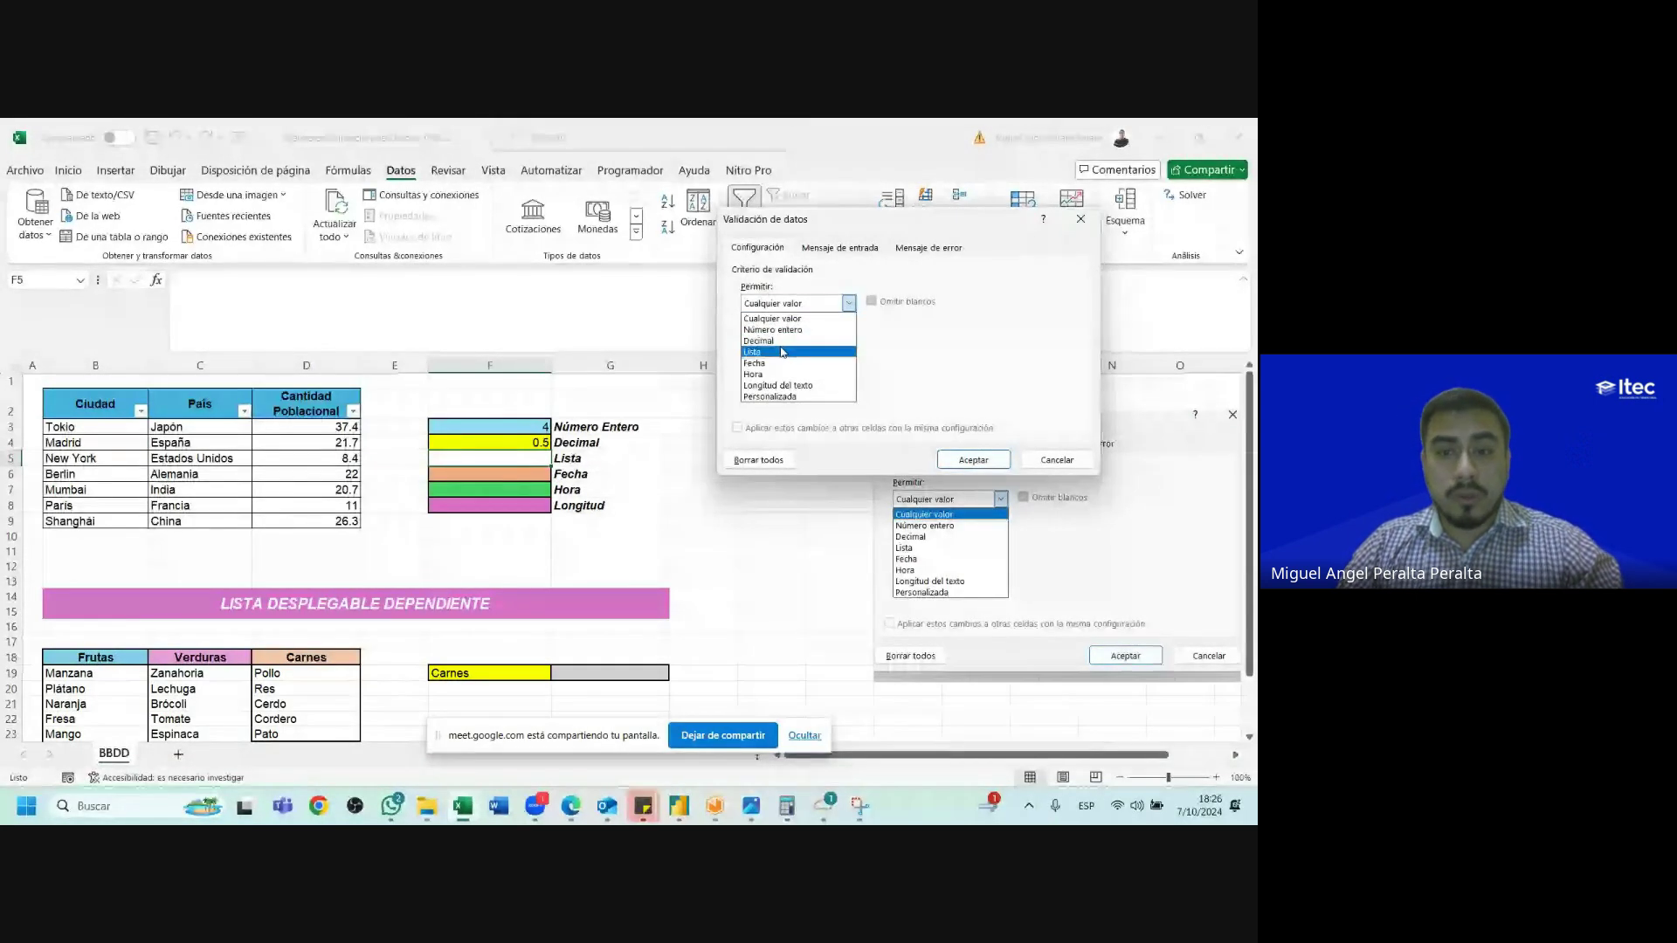
click(784, 352)
click(811, 373)
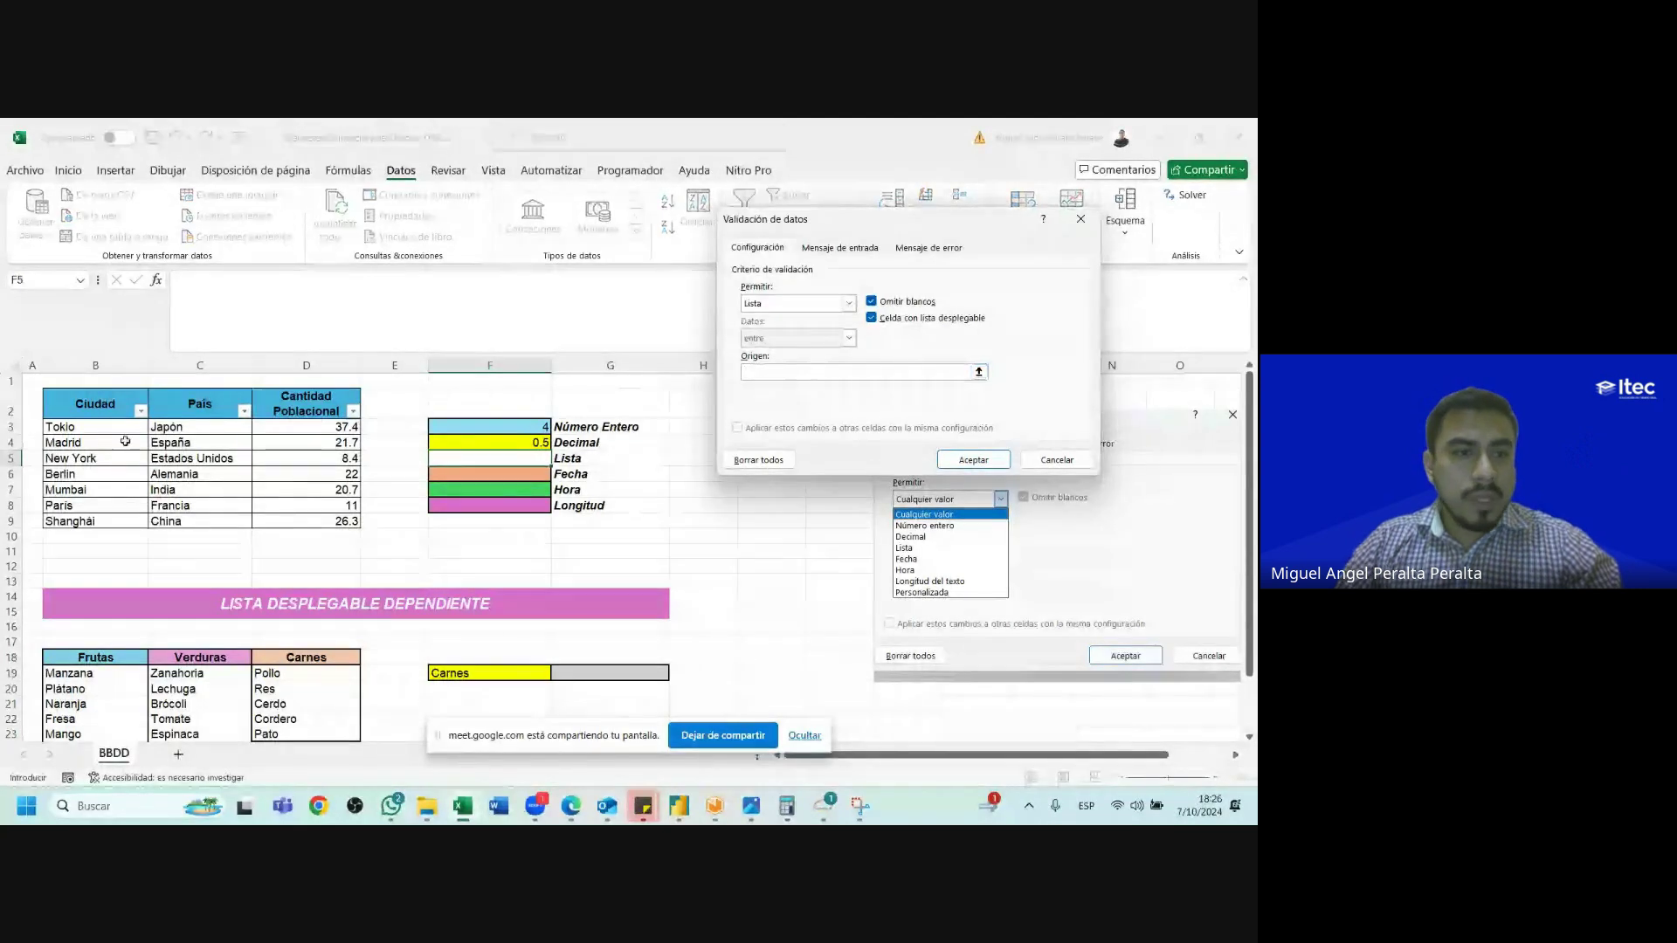
drag(113, 428, 110, 522)
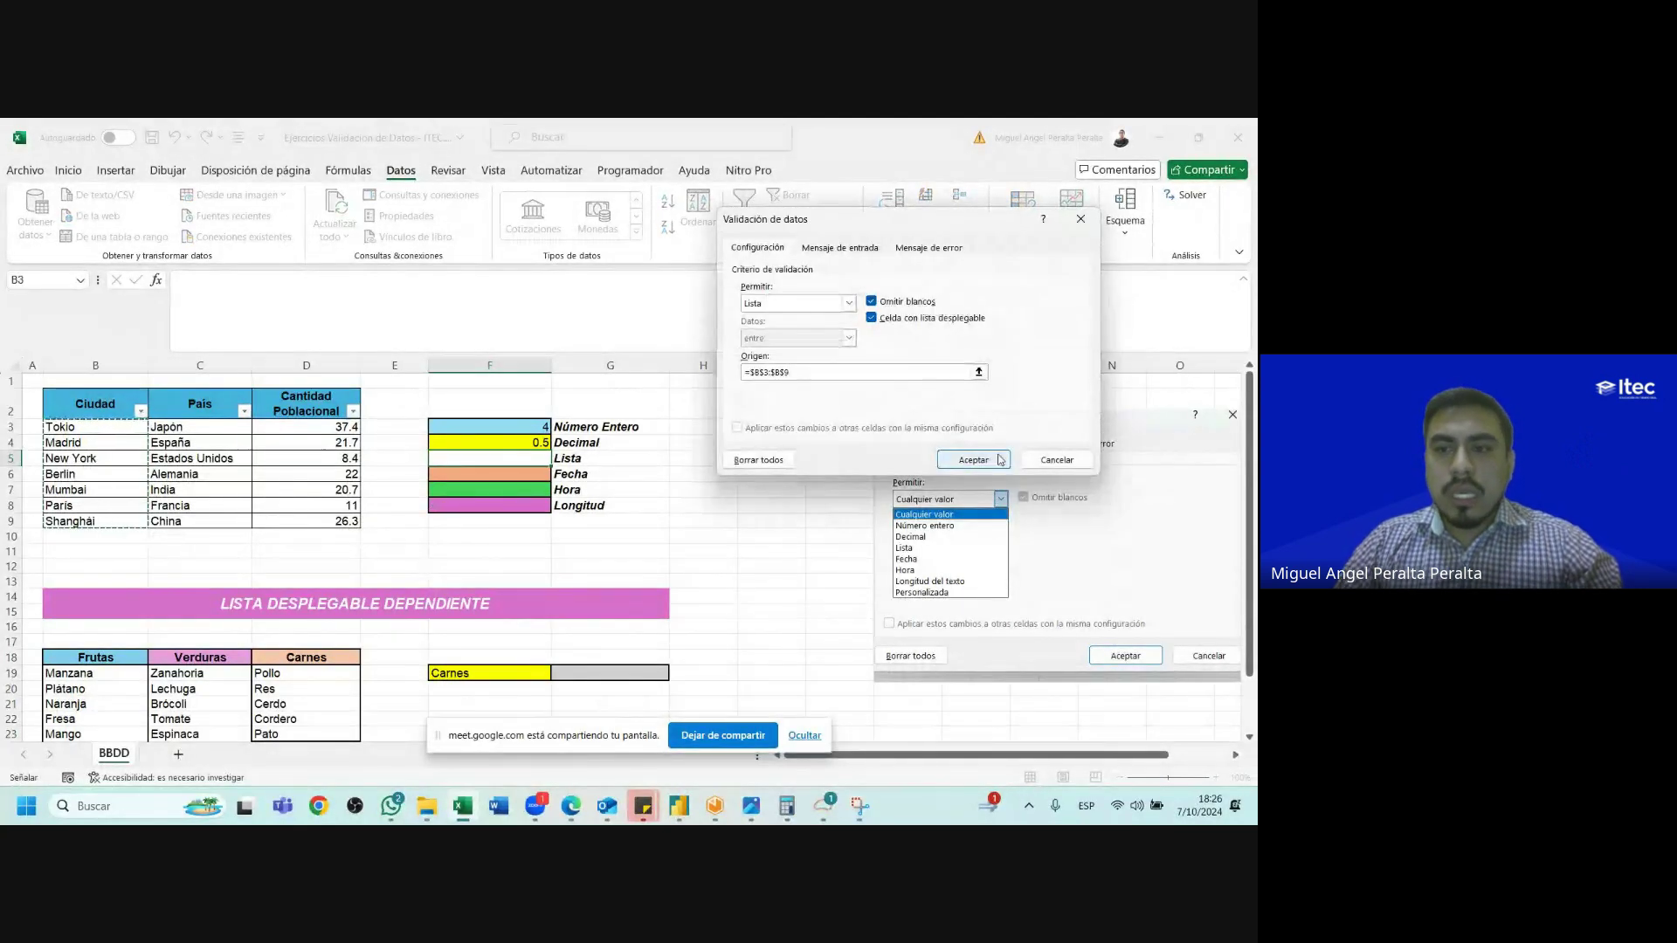
click(1000, 460)
click(546, 473)
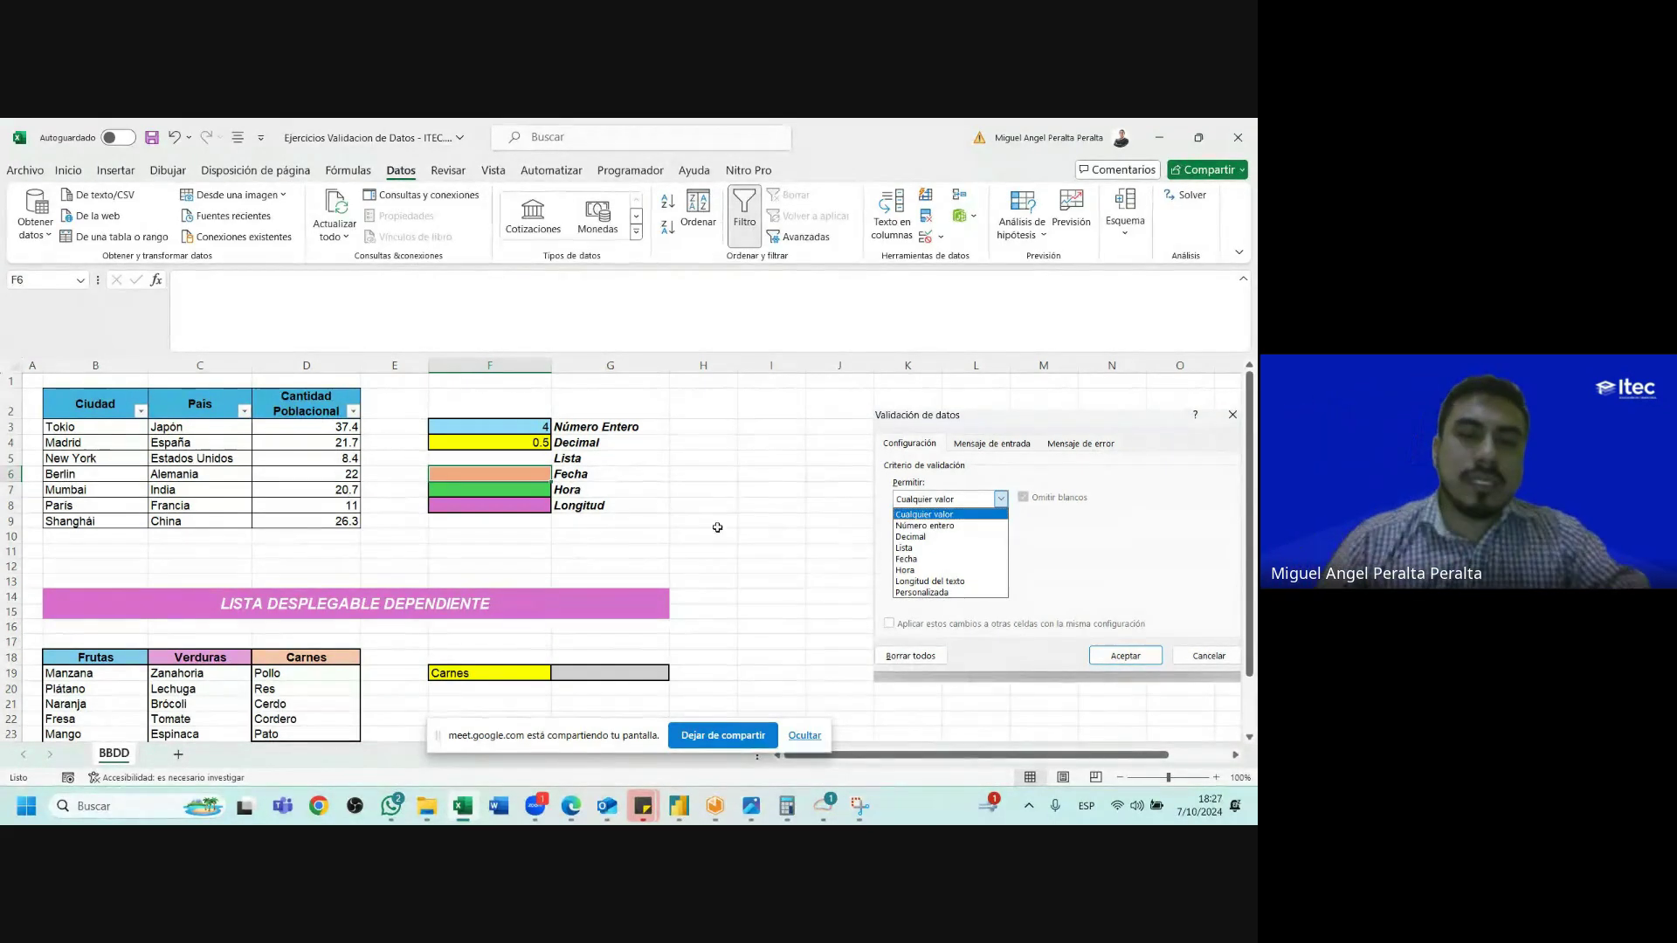
Step: Move from the list cell F5 to the date-validated cell F6
click(518, 459)
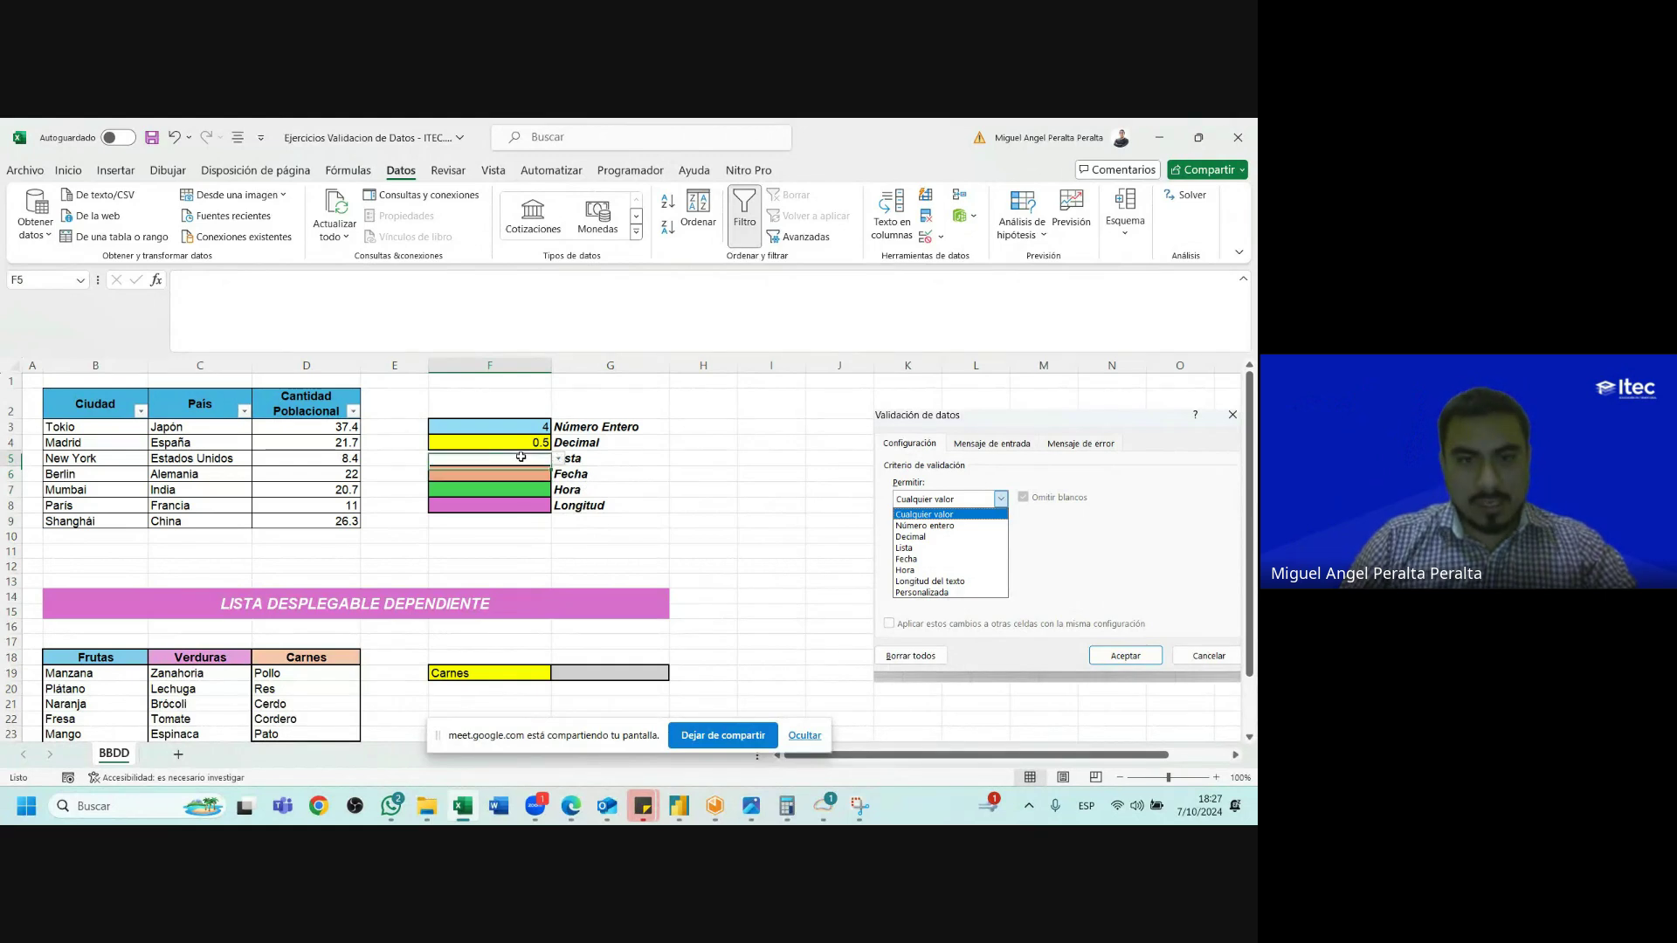
click(69, 169)
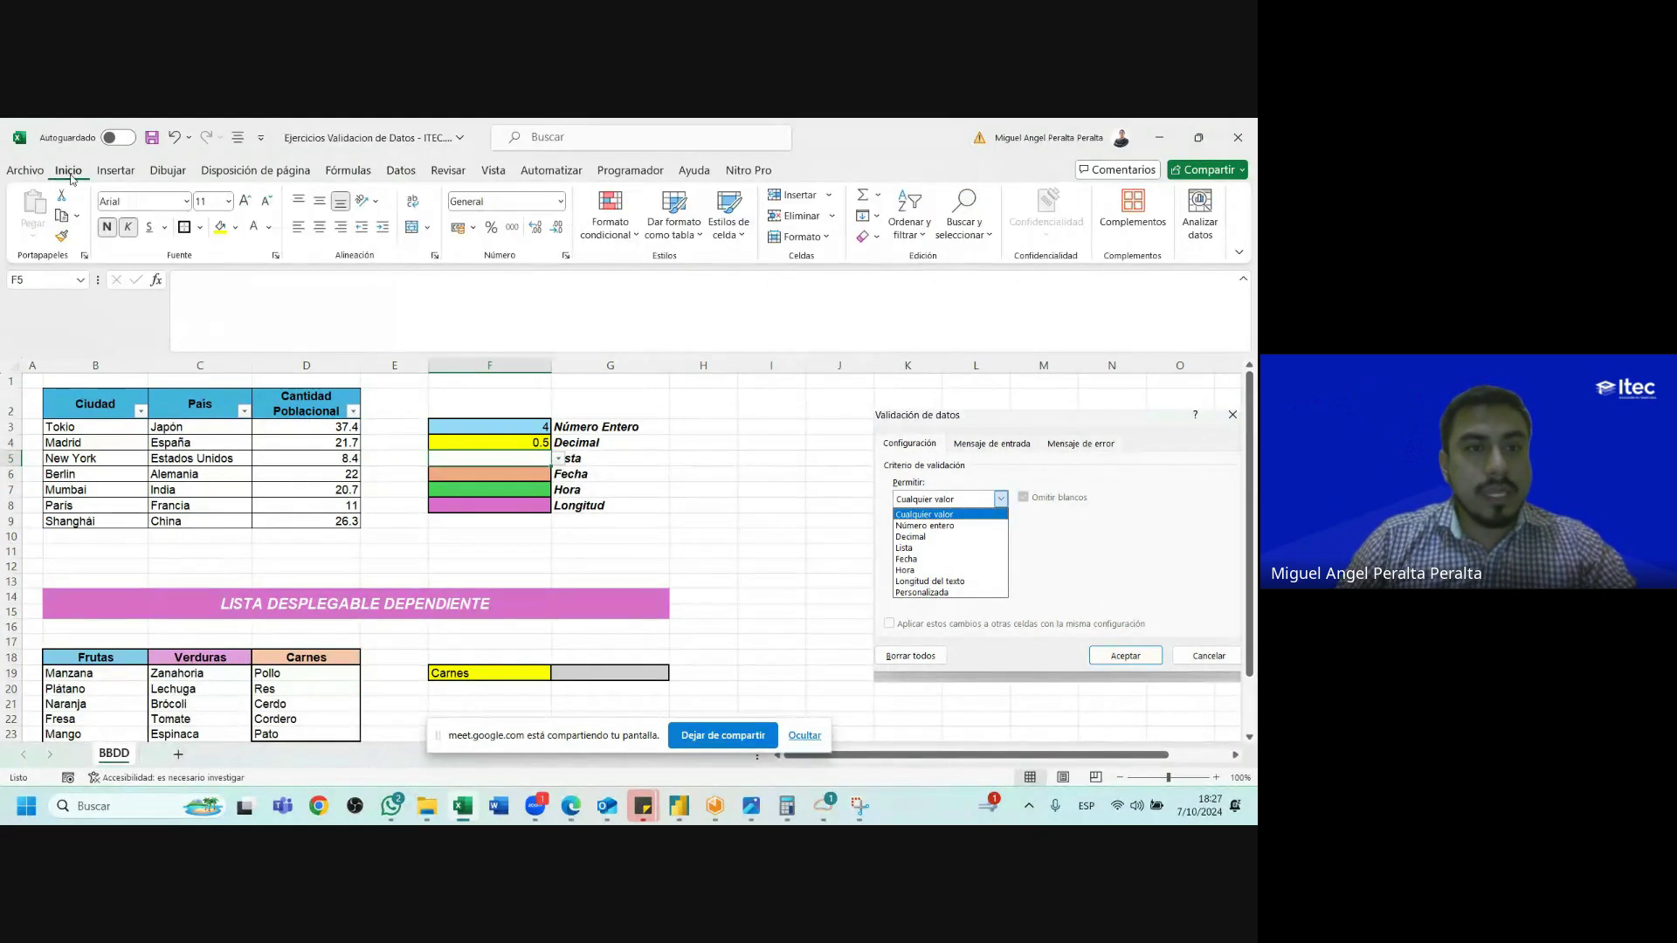
click(523, 481)
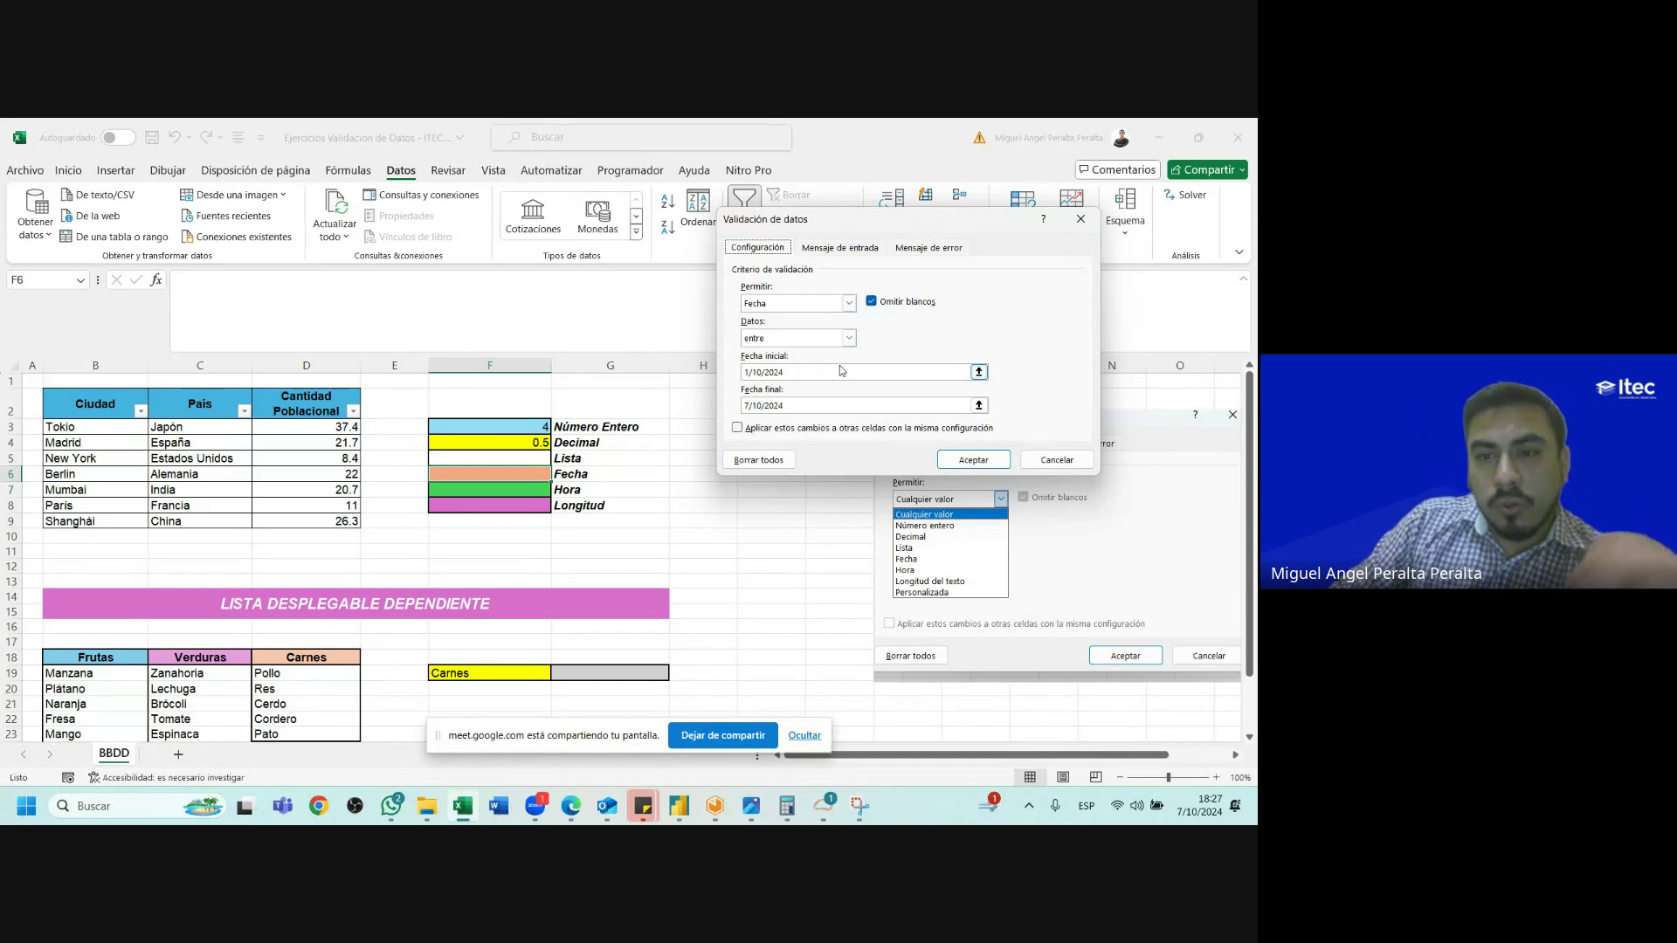
Step: Keep F6's date comparison on 'entre' (1/10/2024 to 7/10/2024) and return to the worksheet
click(848, 338)
click(786, 347)
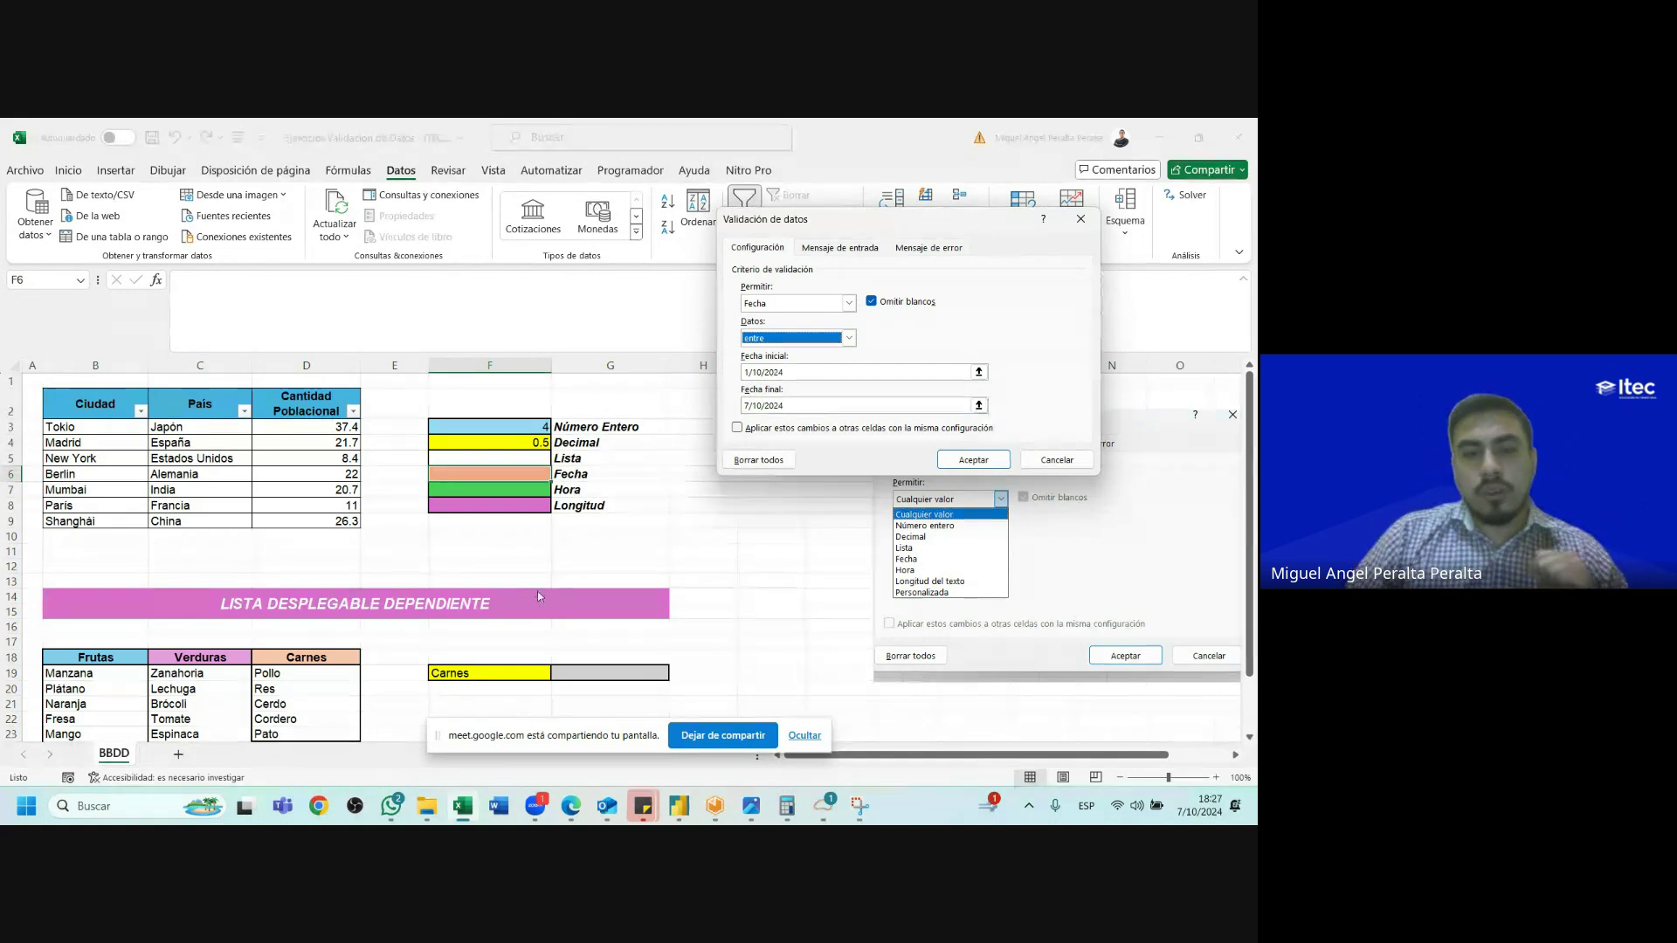
click(569, 803)
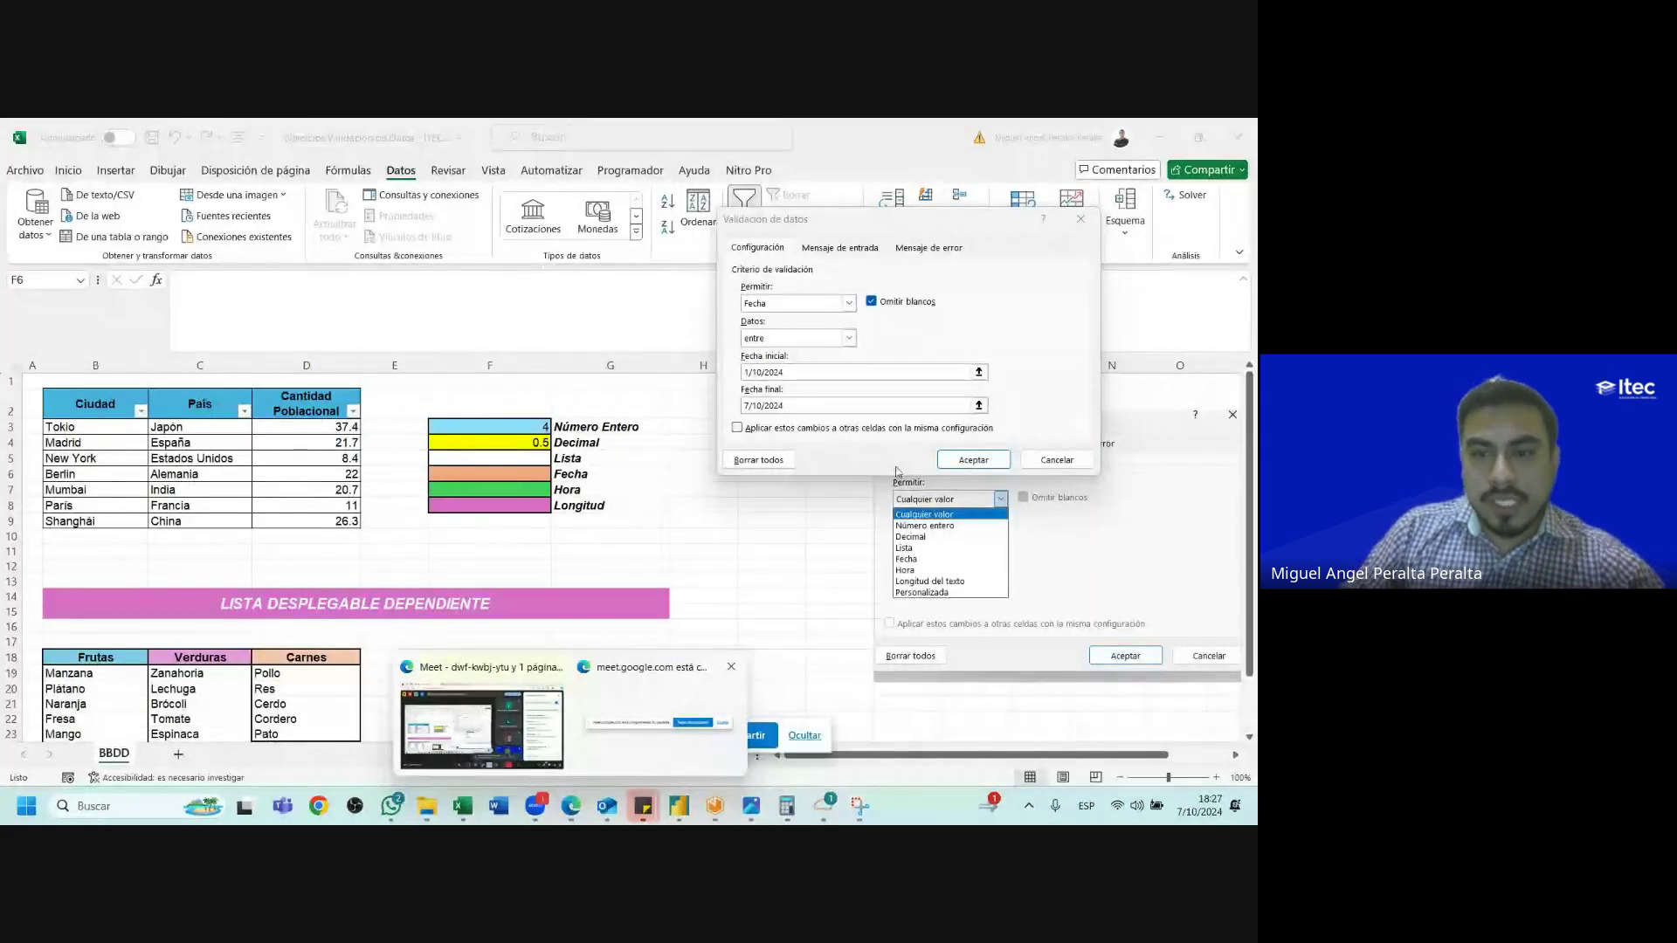
click(527, 476)
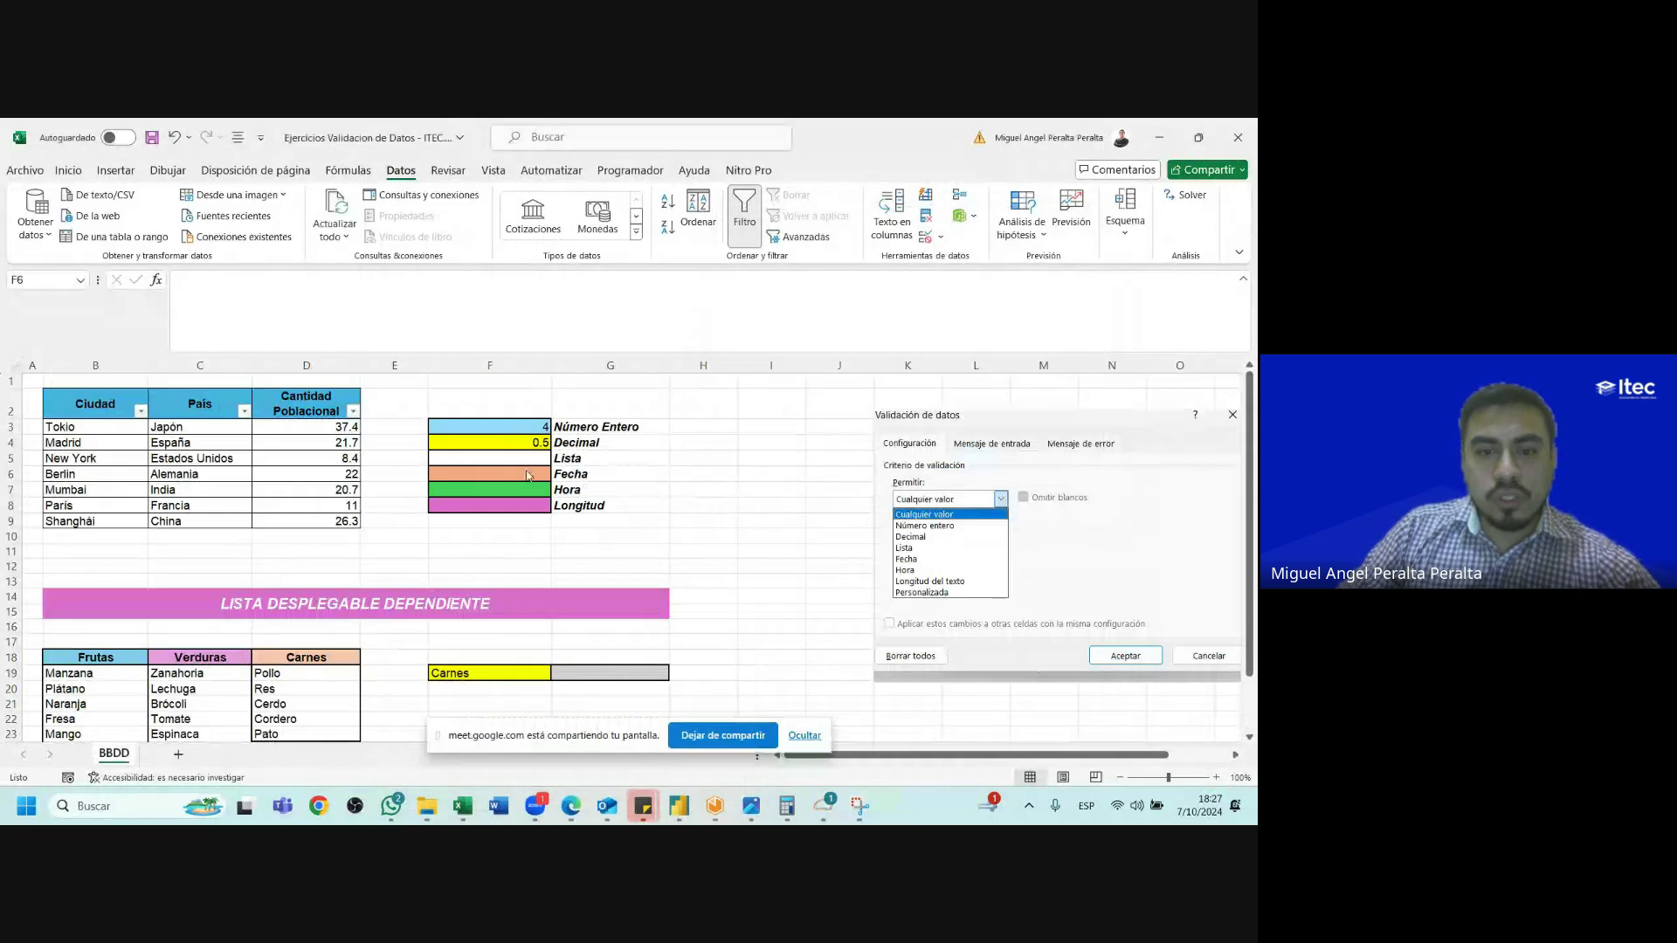
Step: Enter the out-of-range date 30/09 in F6 and cancel the error alert, leaving F6 empty
click(517, 477)
text(30/09)
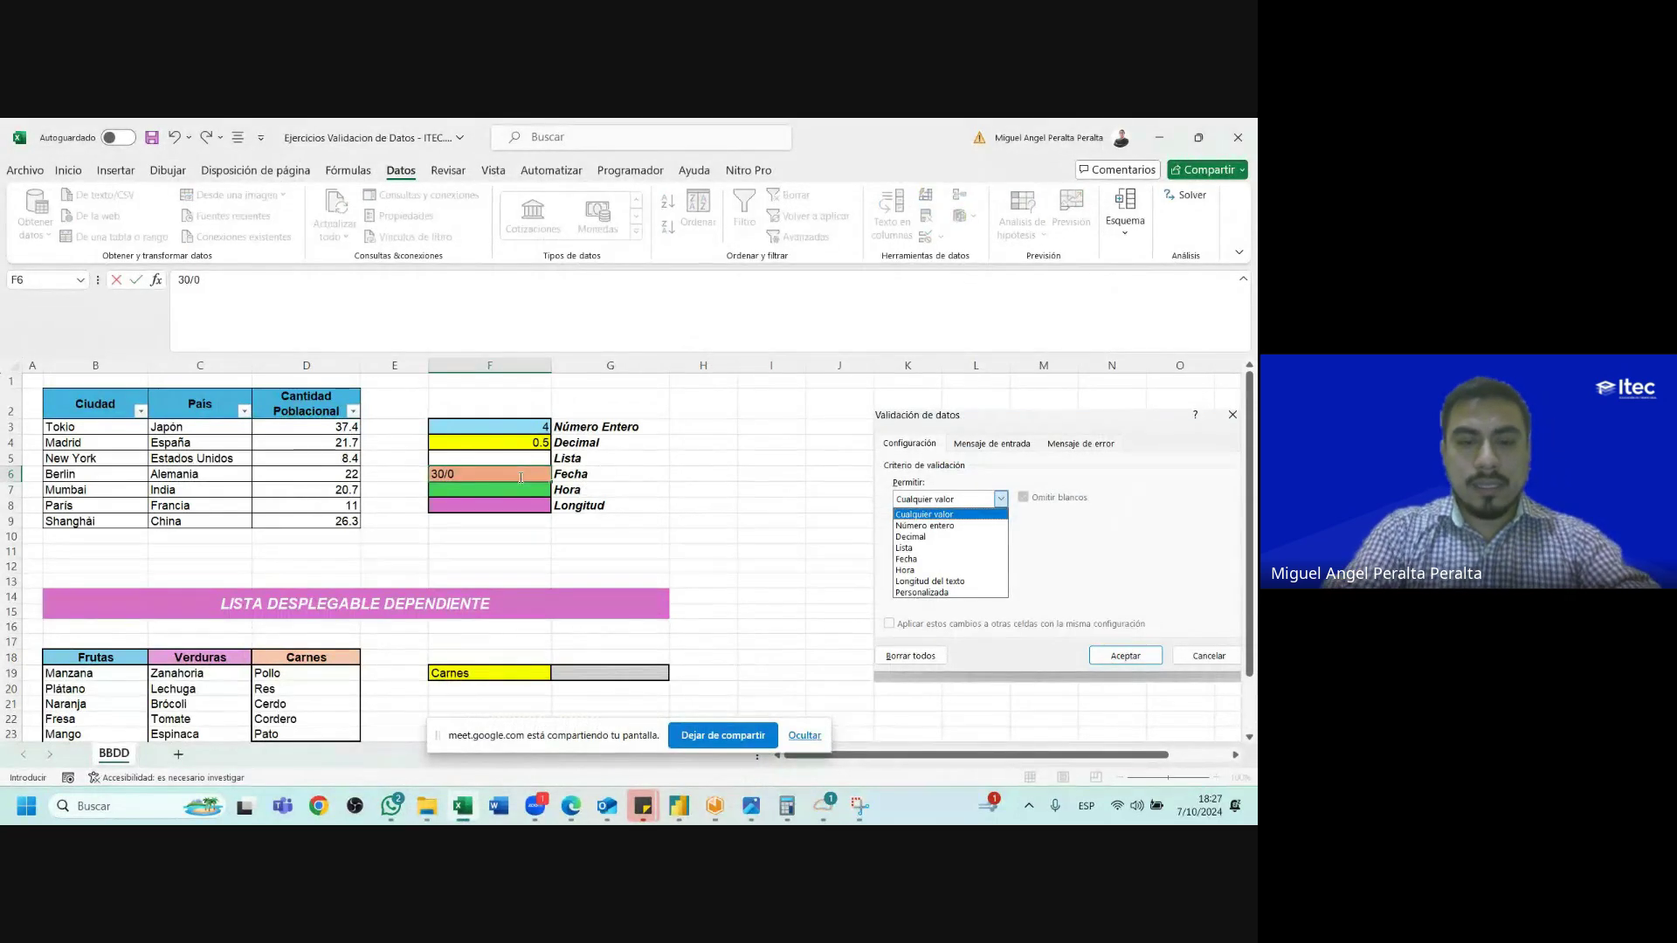
key(Return)
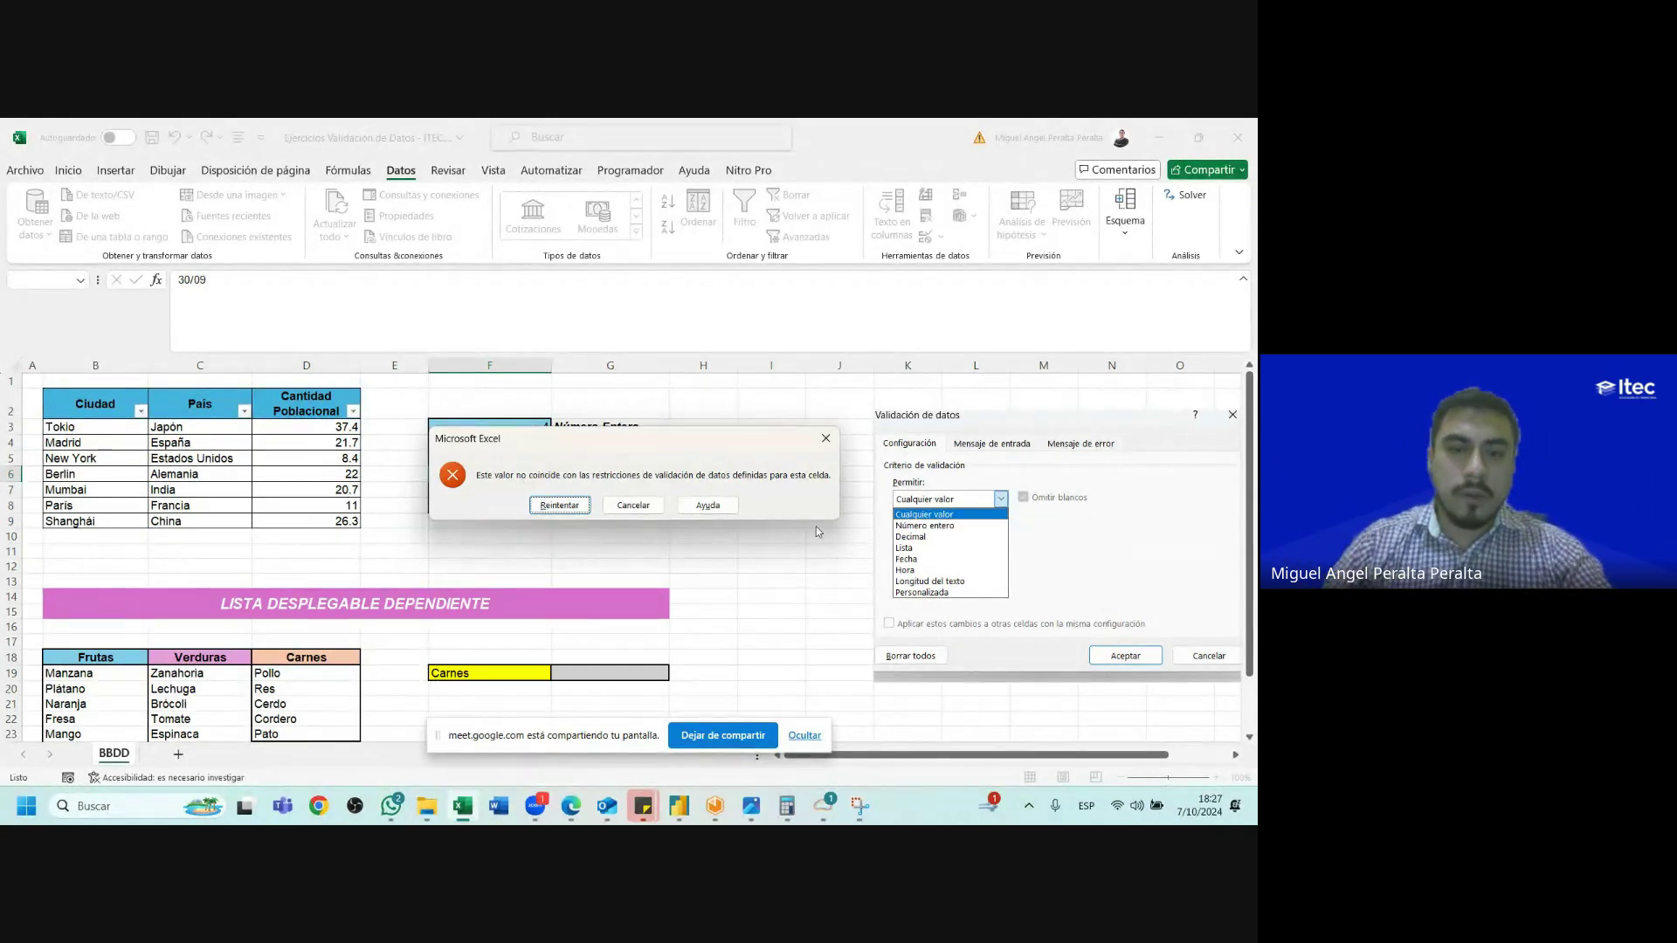
click(633, 505)
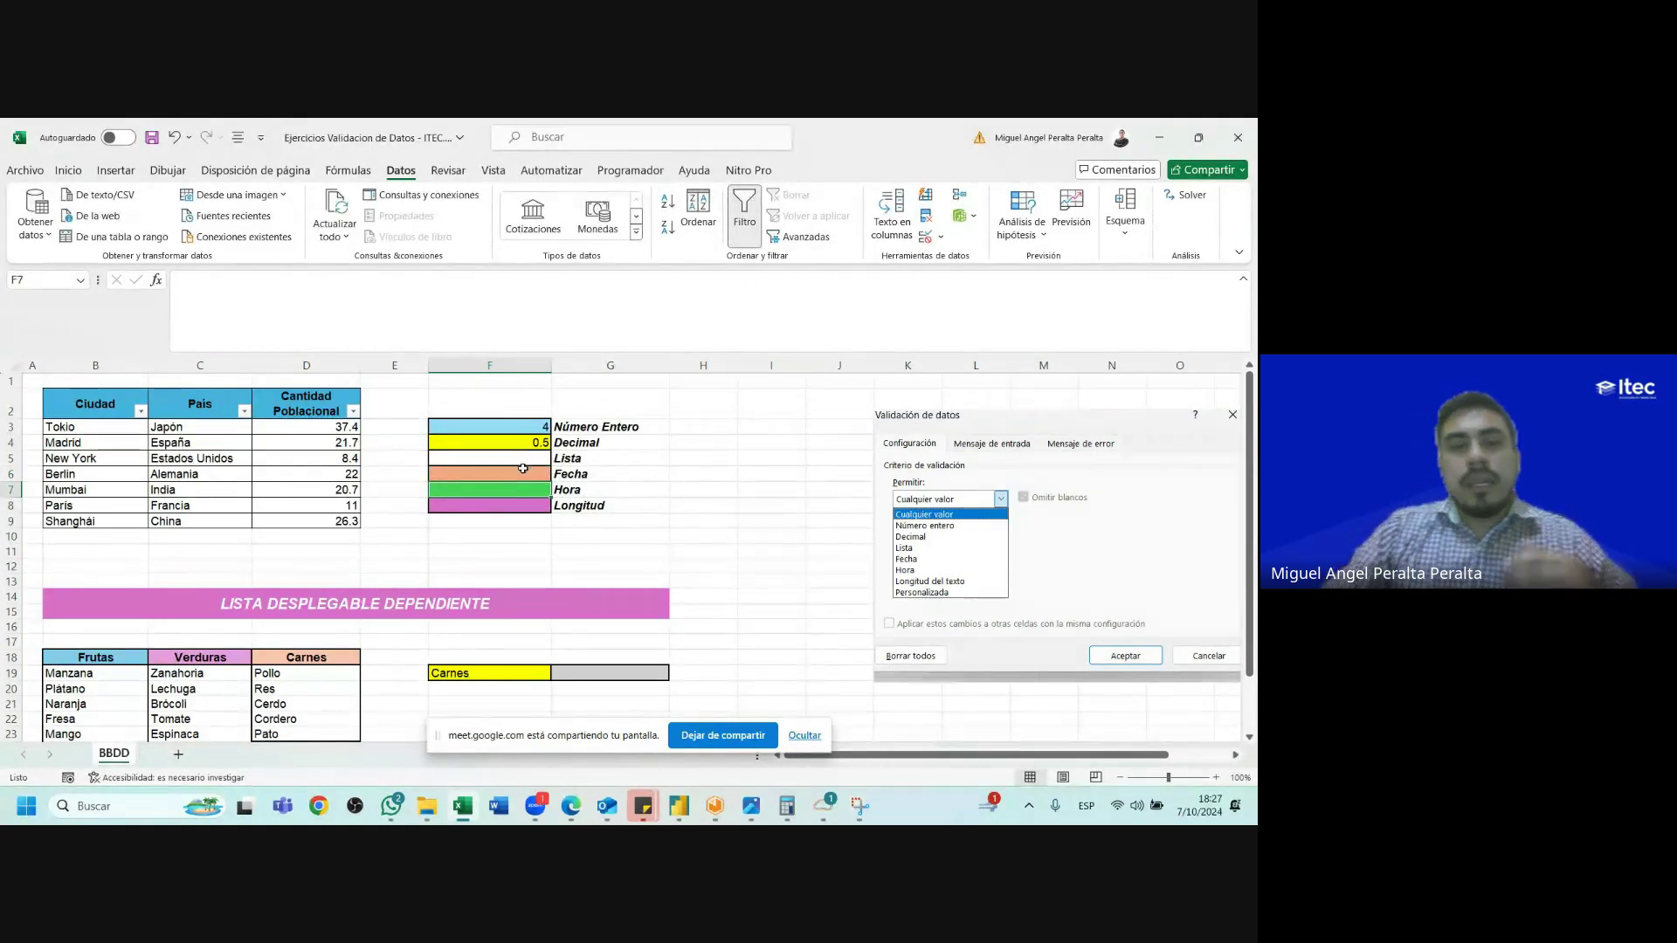
click(522, 469)
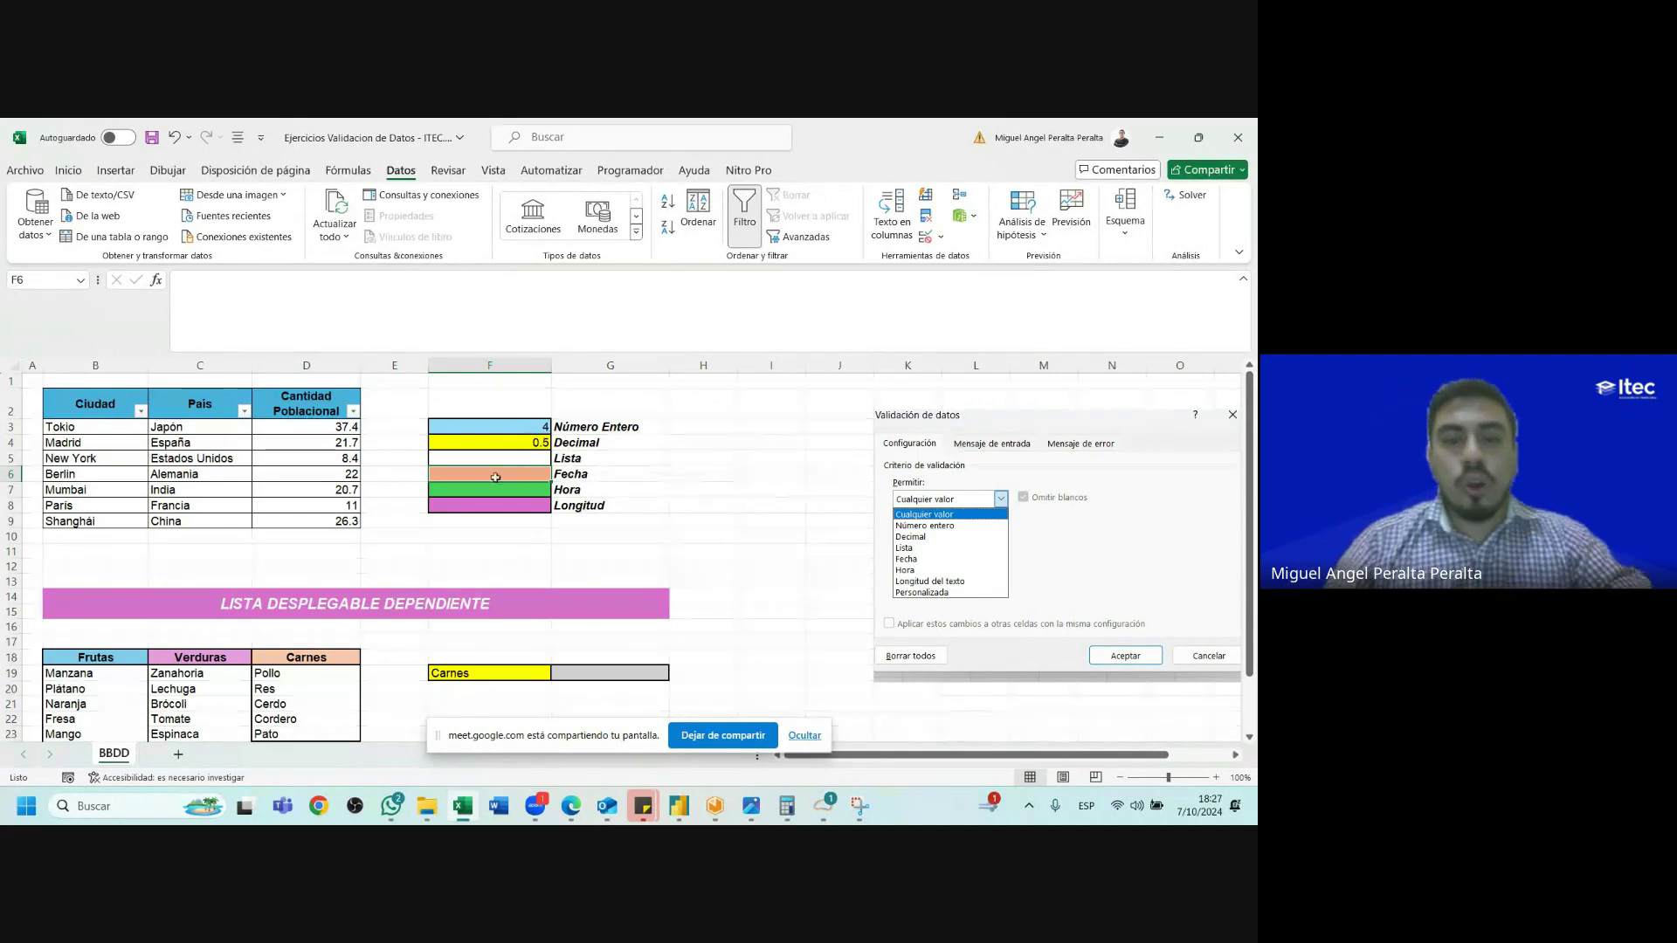
click(524, 489)
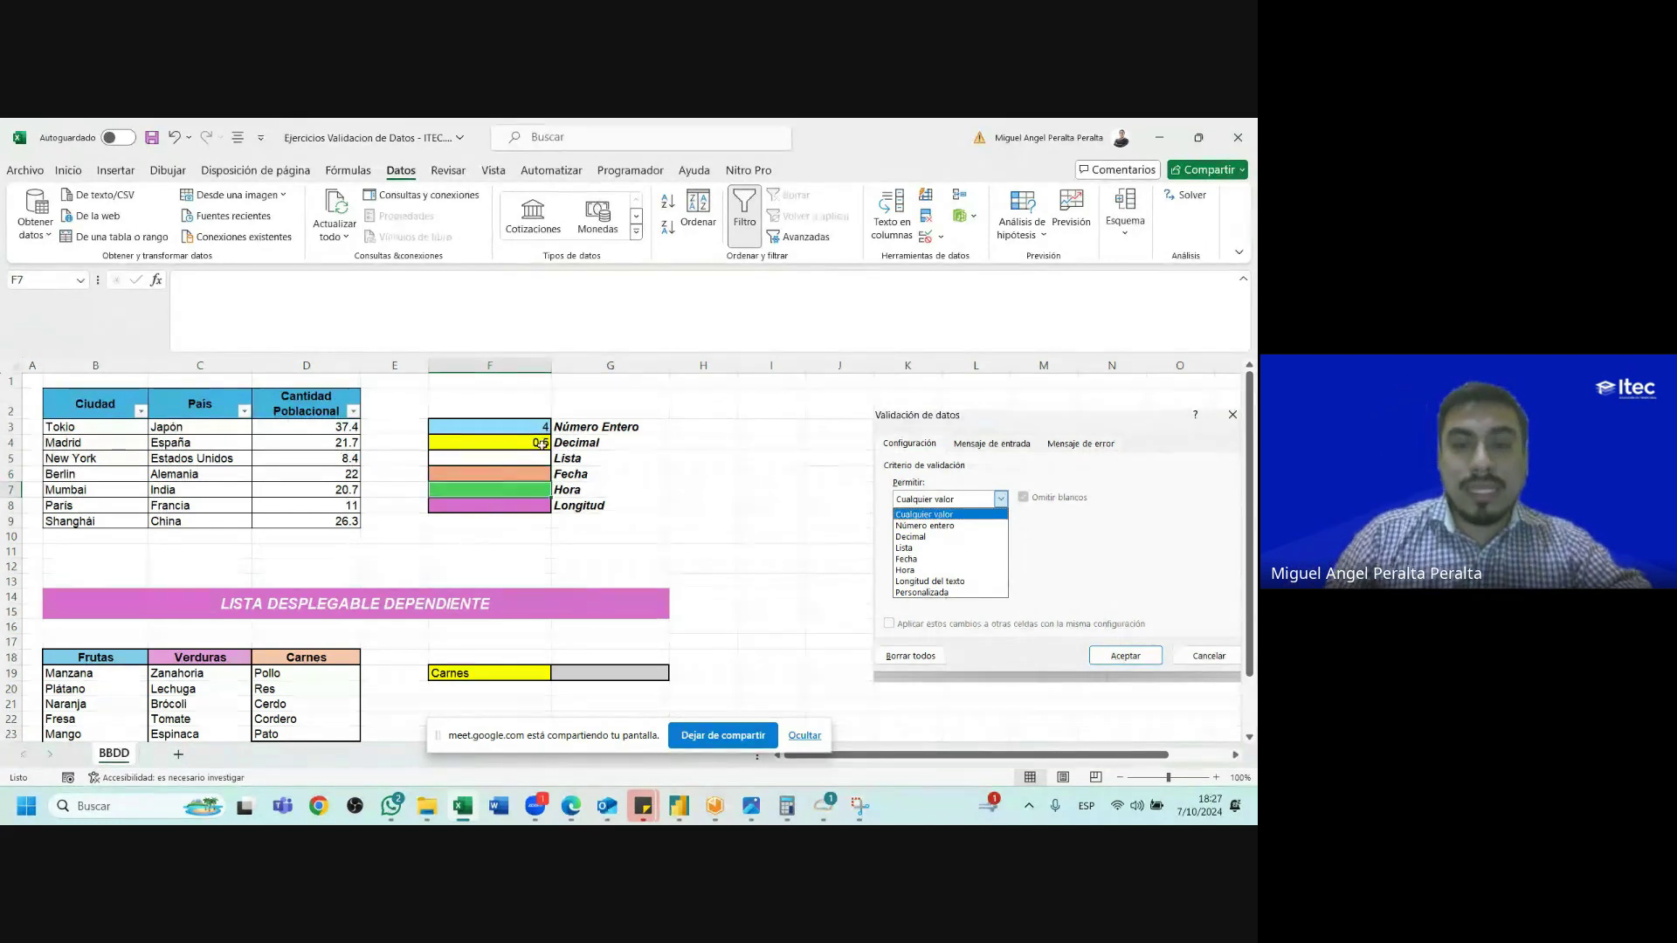
click(927, 235)
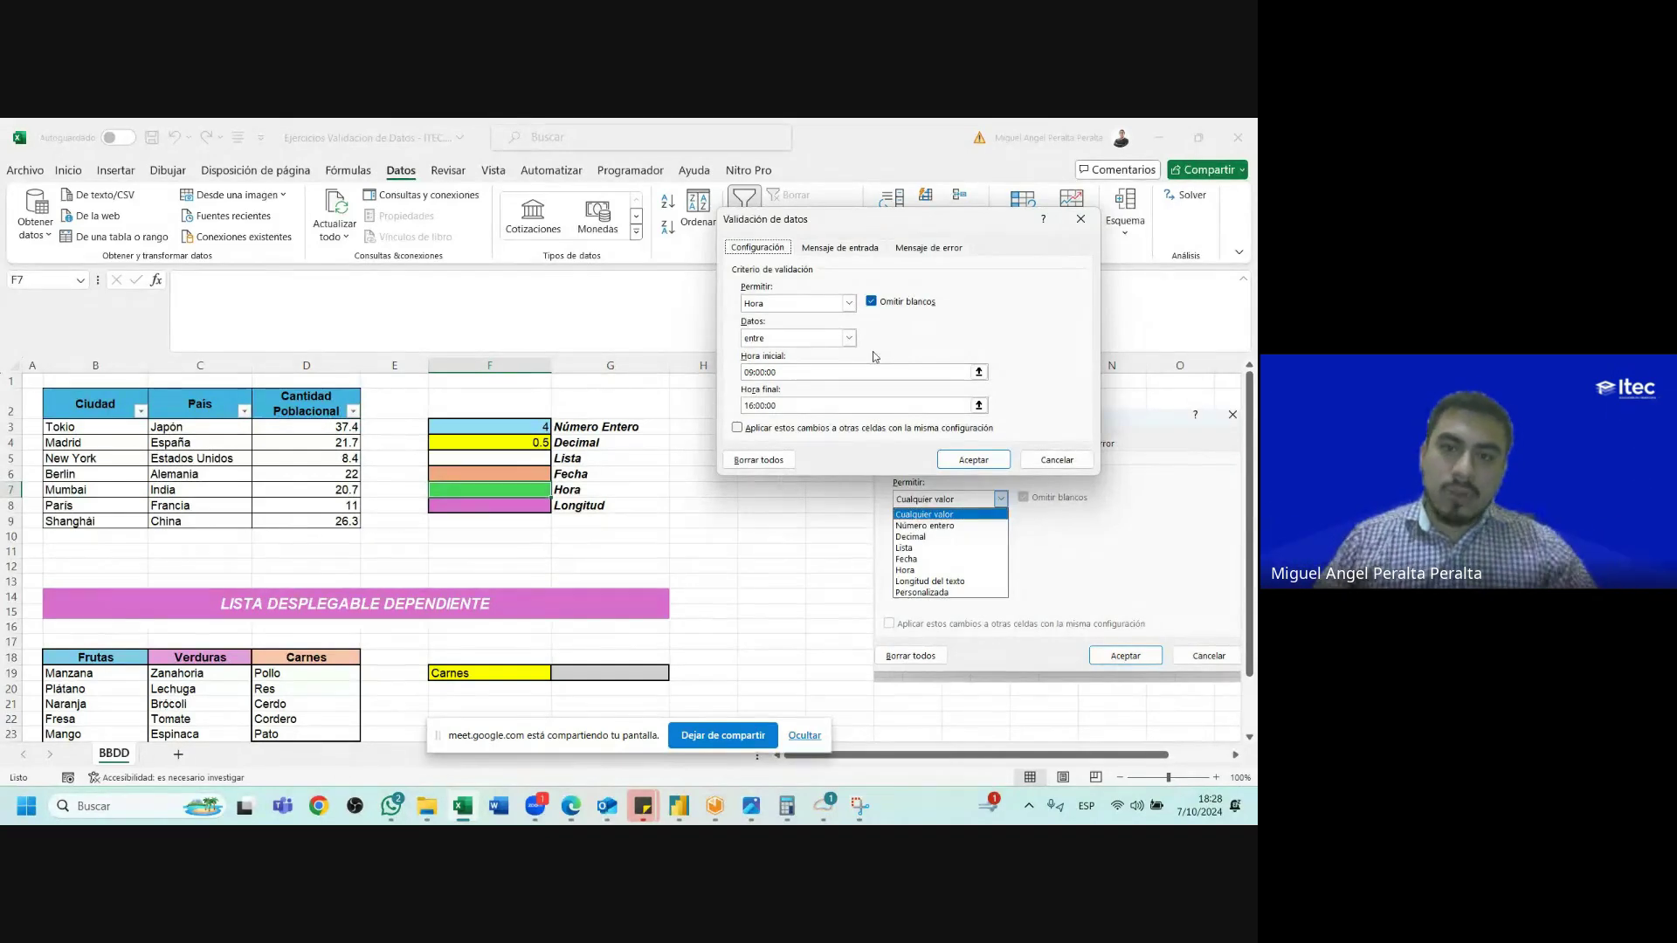
click(1057, 459)
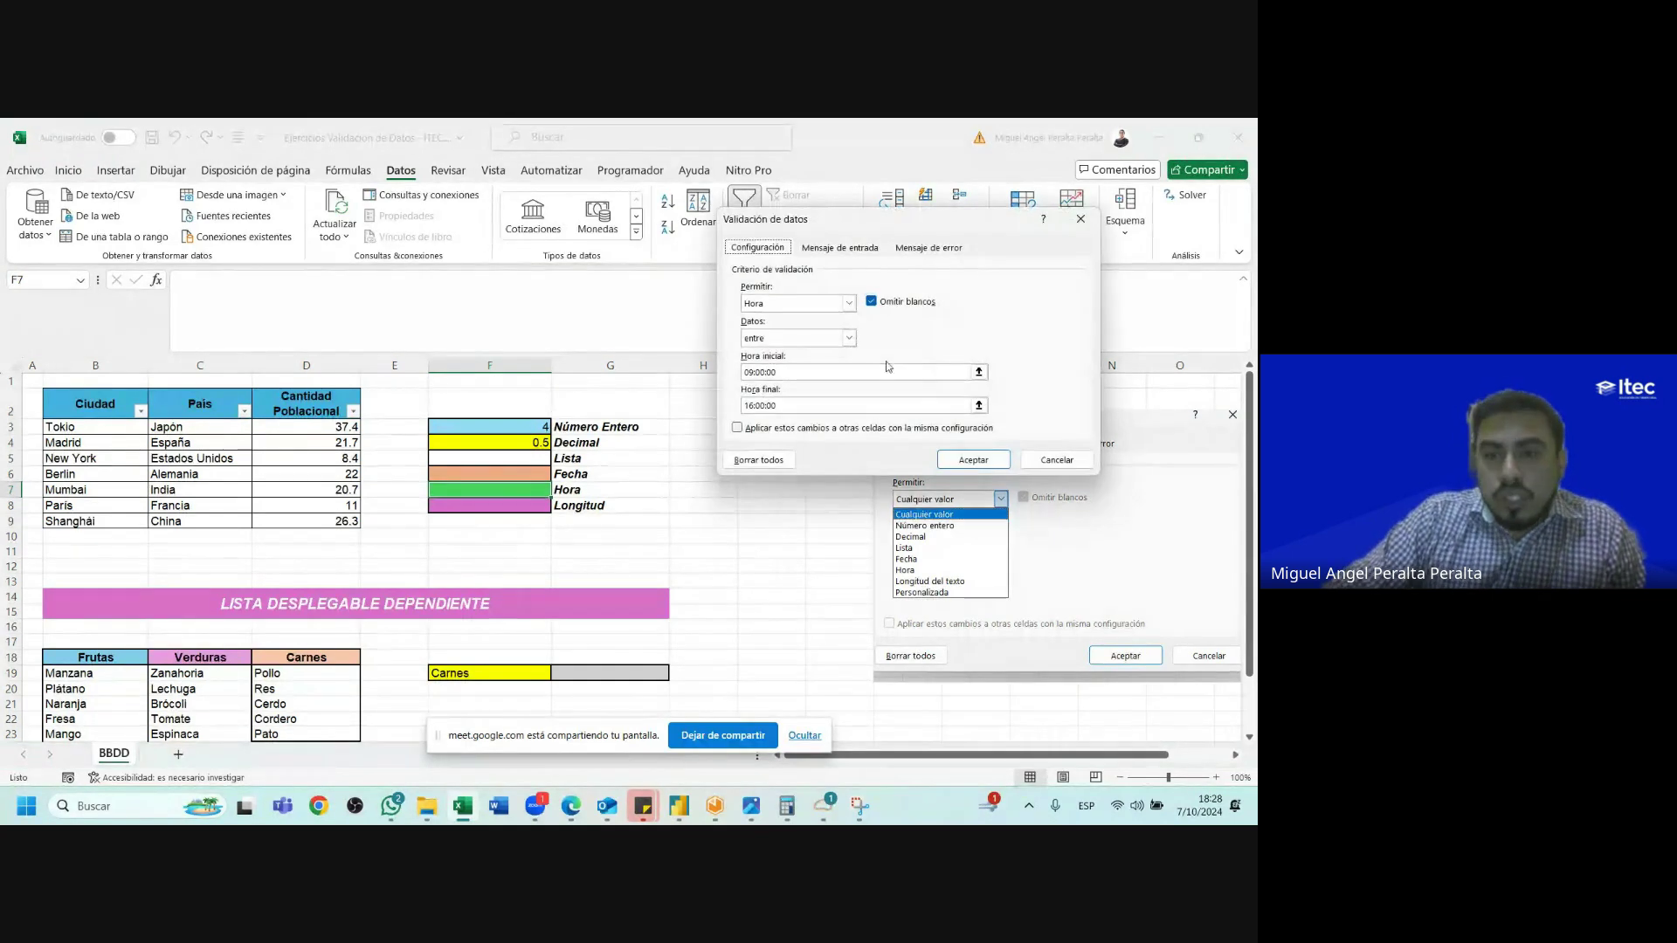
click(809, 372)
click(817, 371)
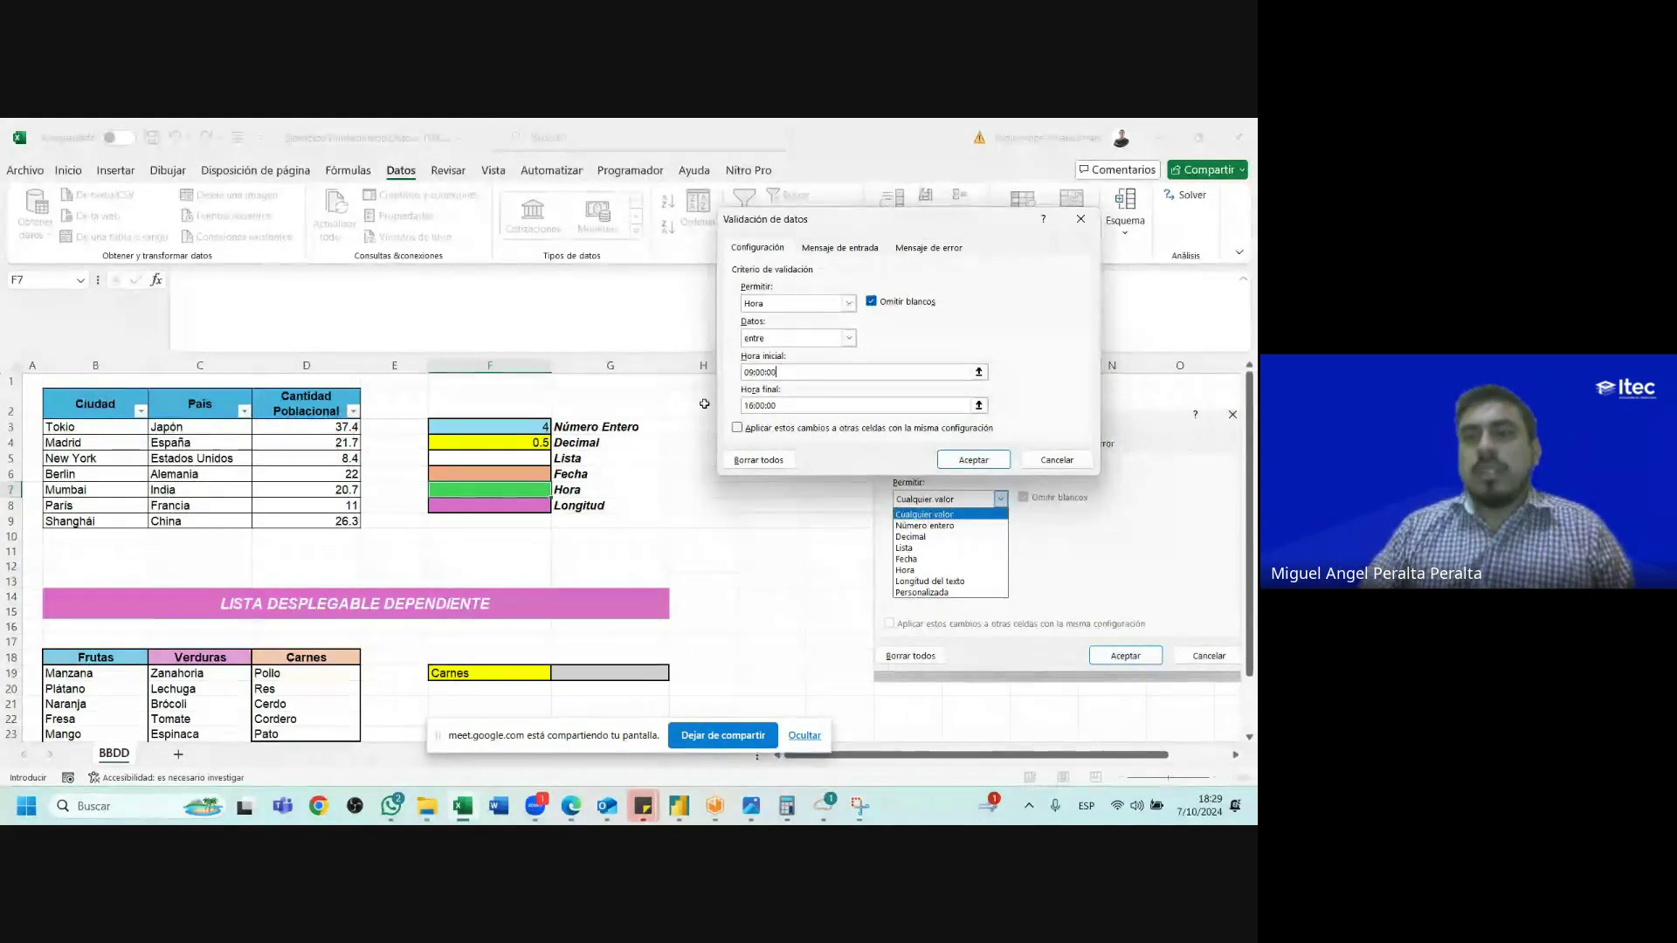
click(971, 461)
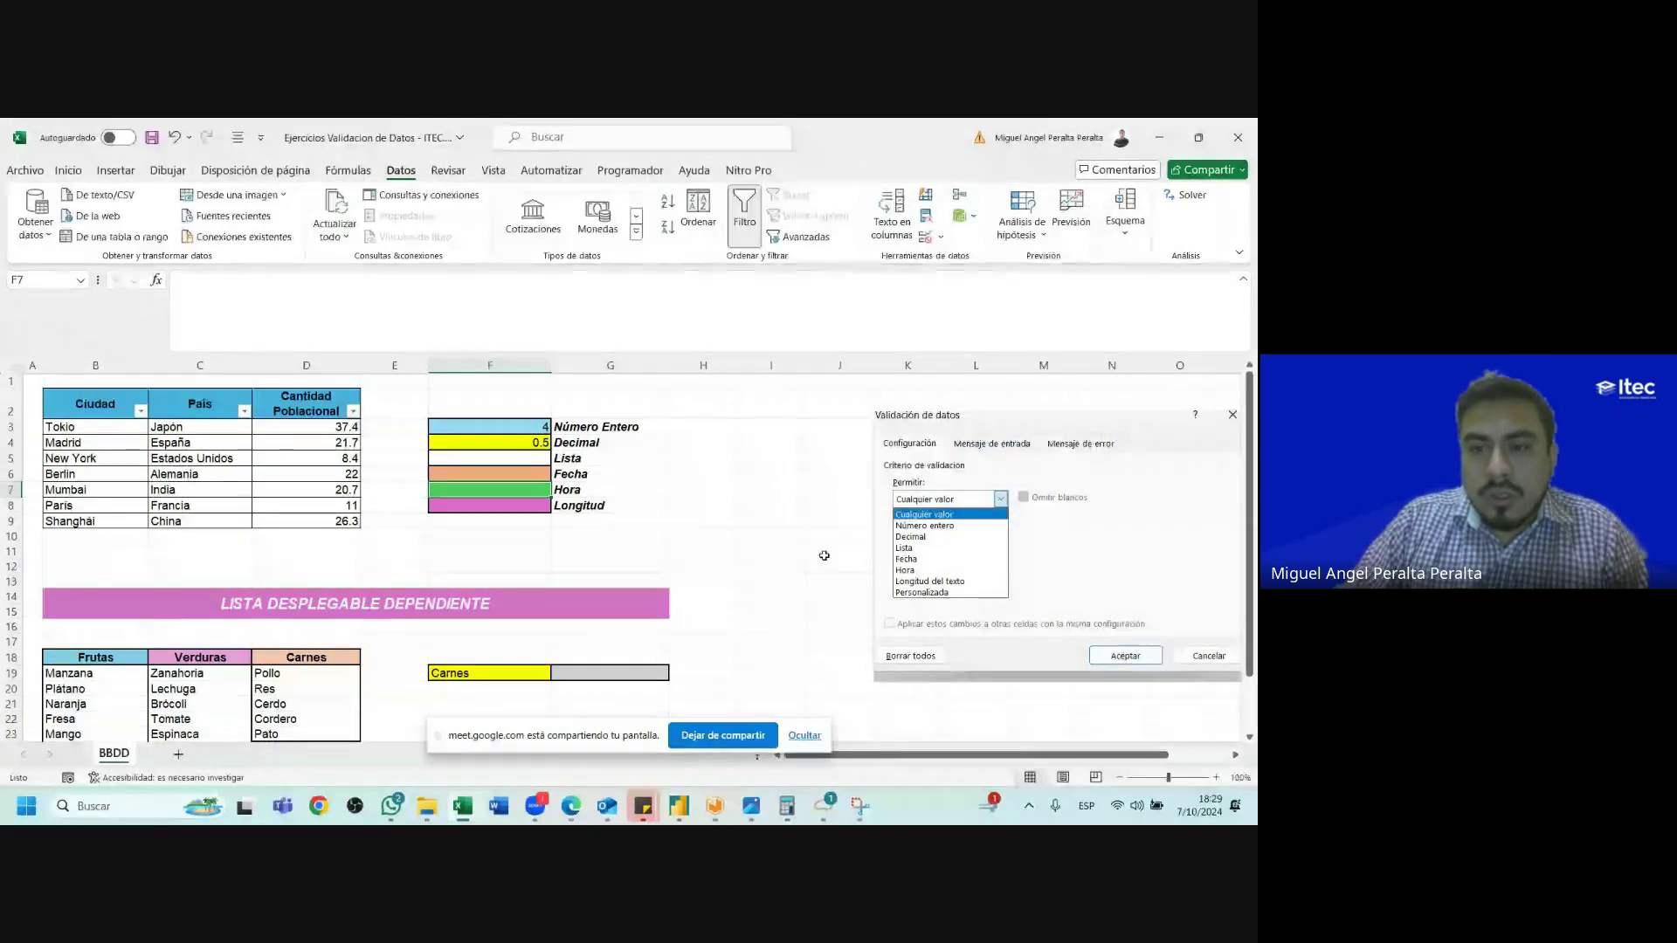
click(523, 503)
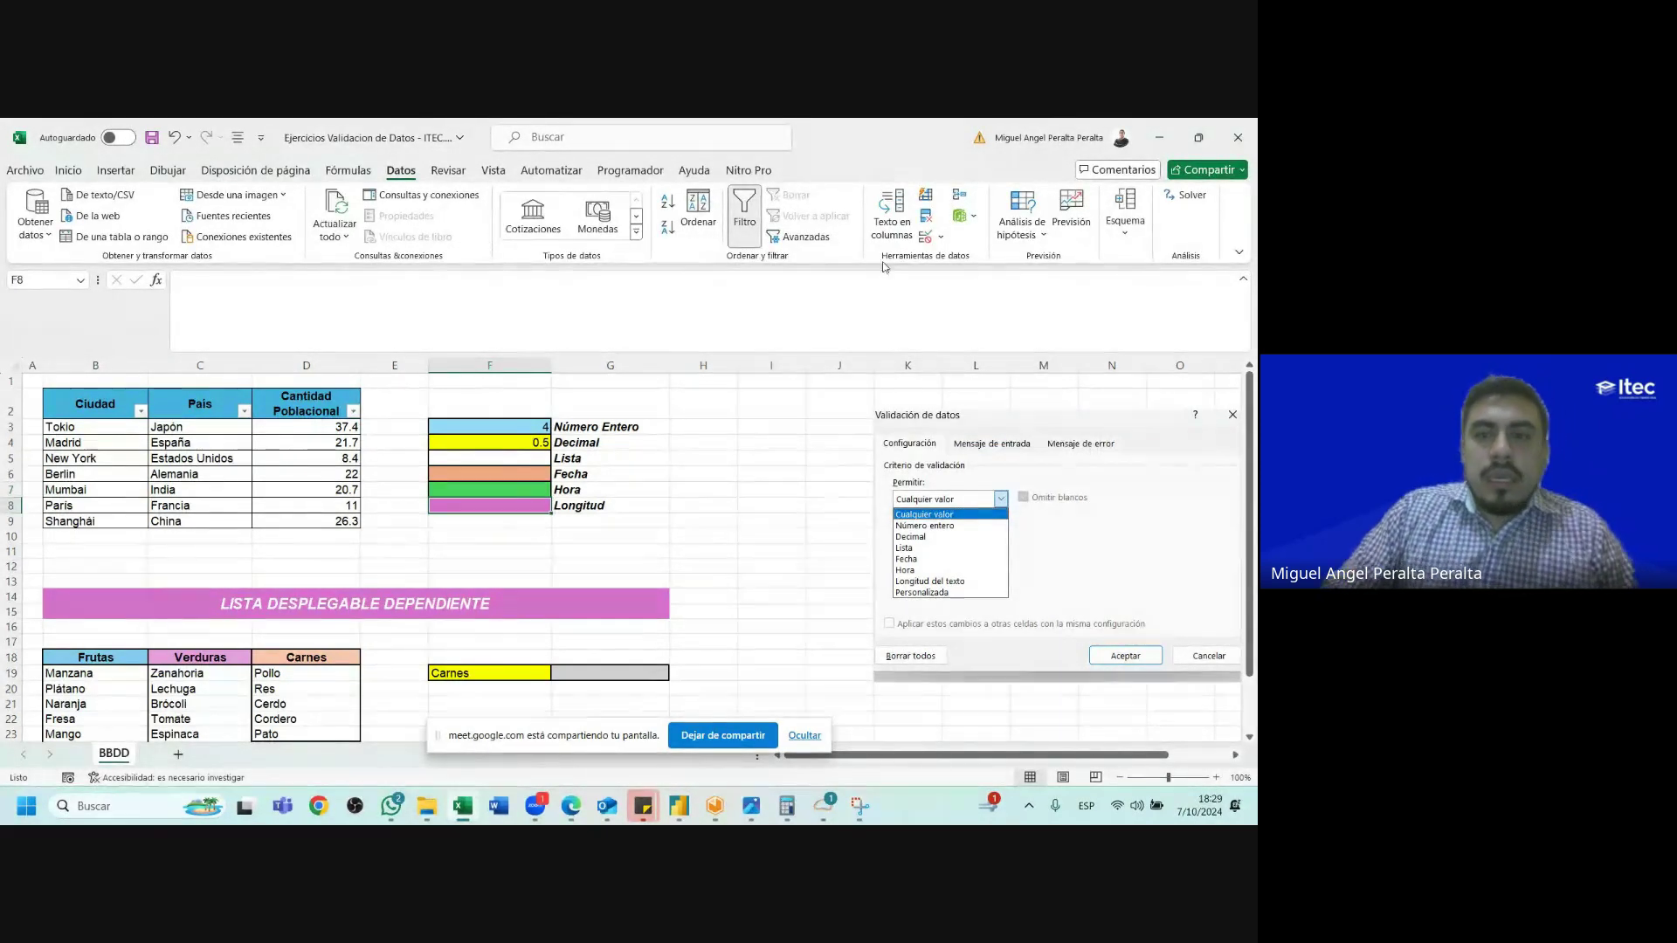
click(920, 241)
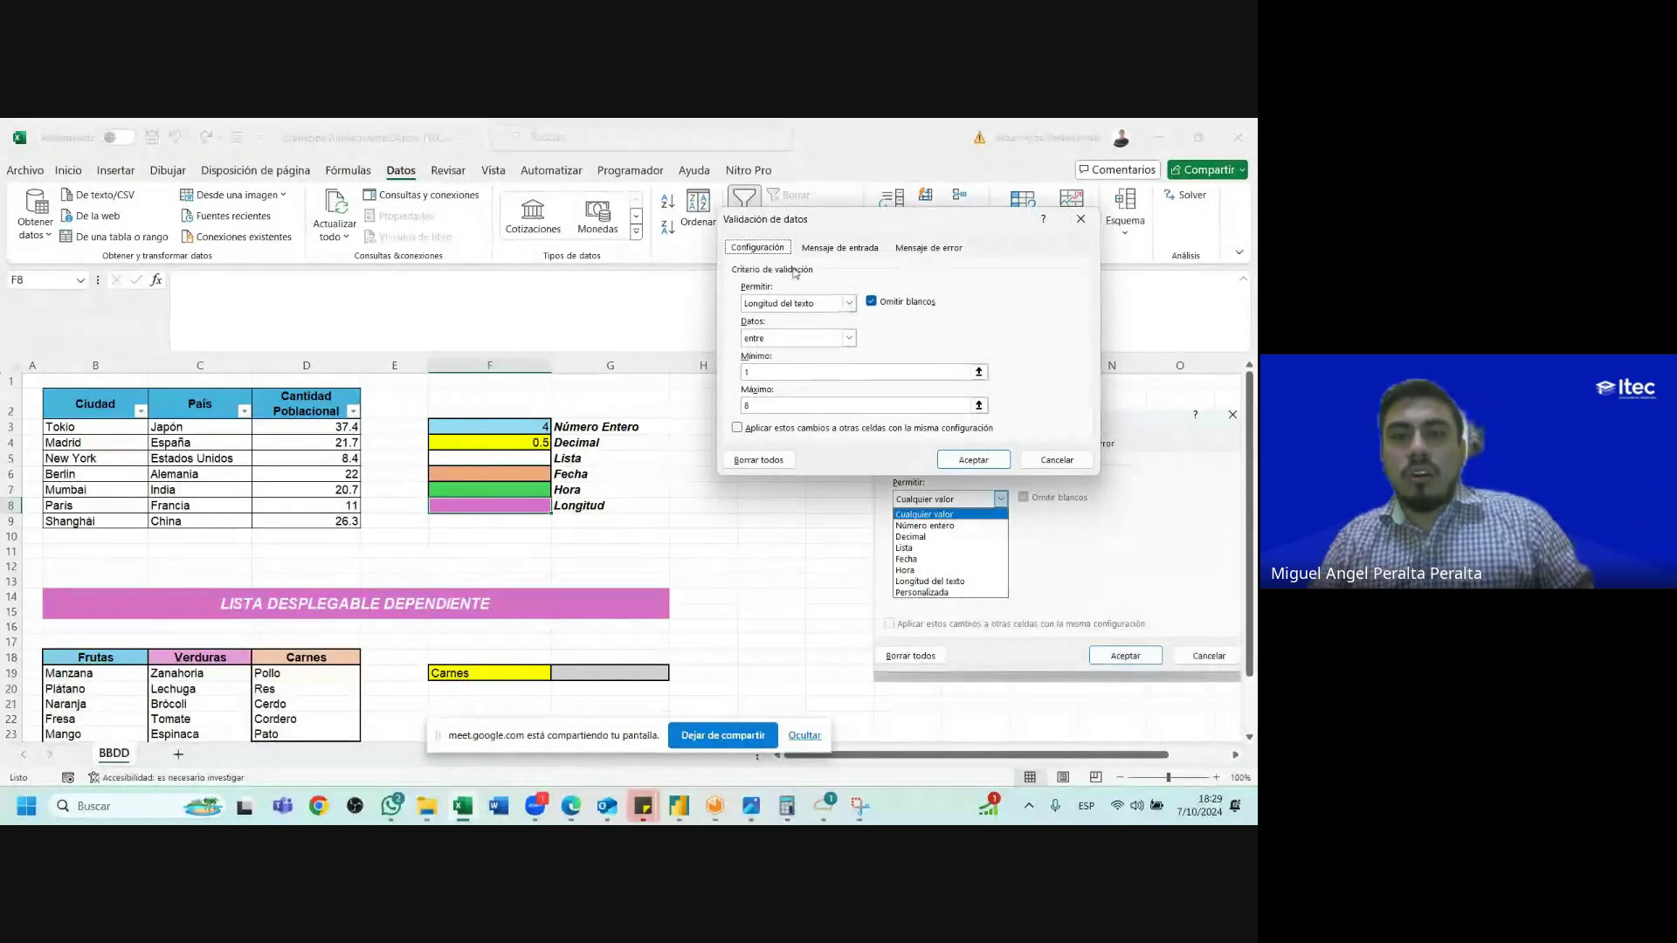
click(811, 306)
click(812, 385)
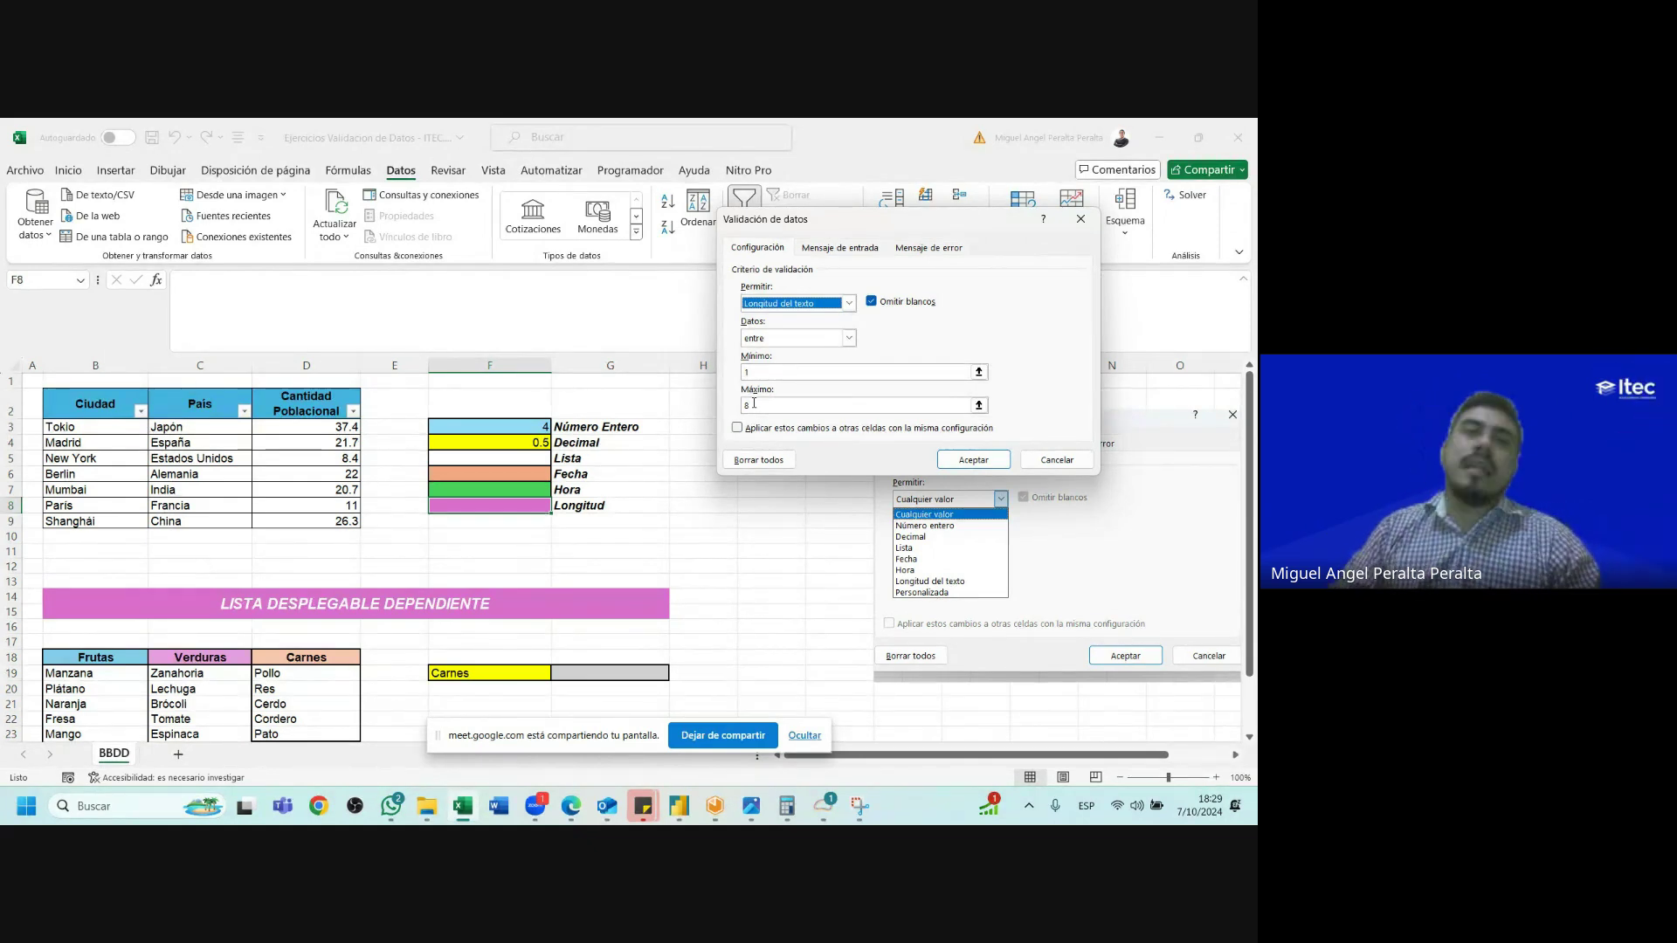
click(747, 404)
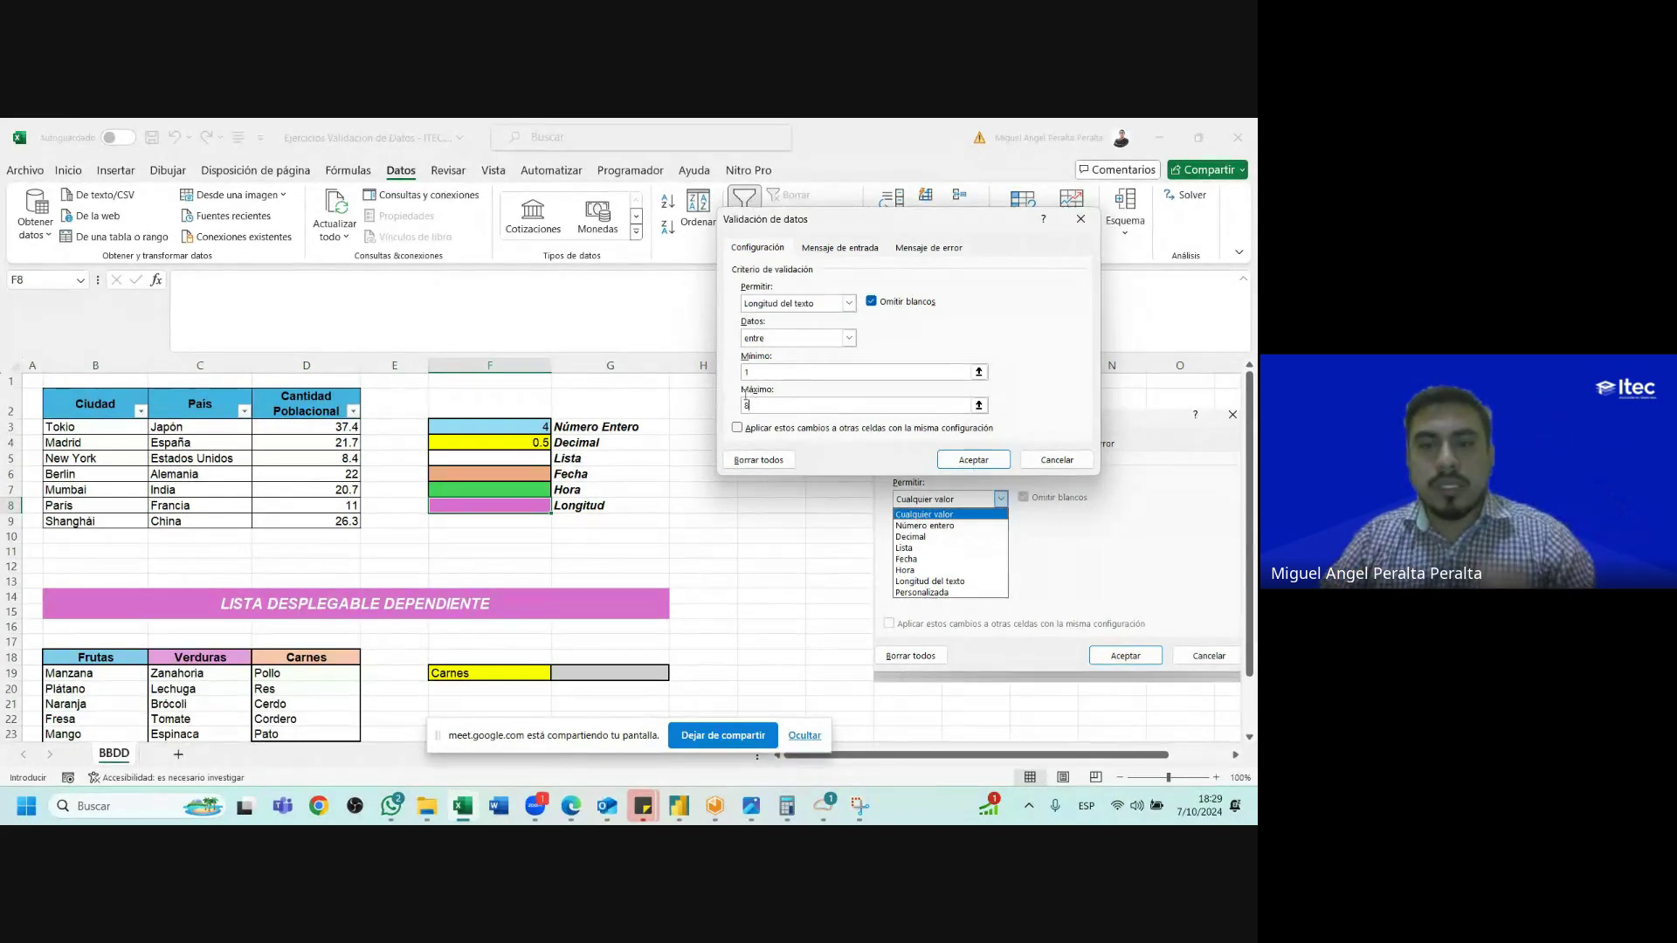
click(969, 459)
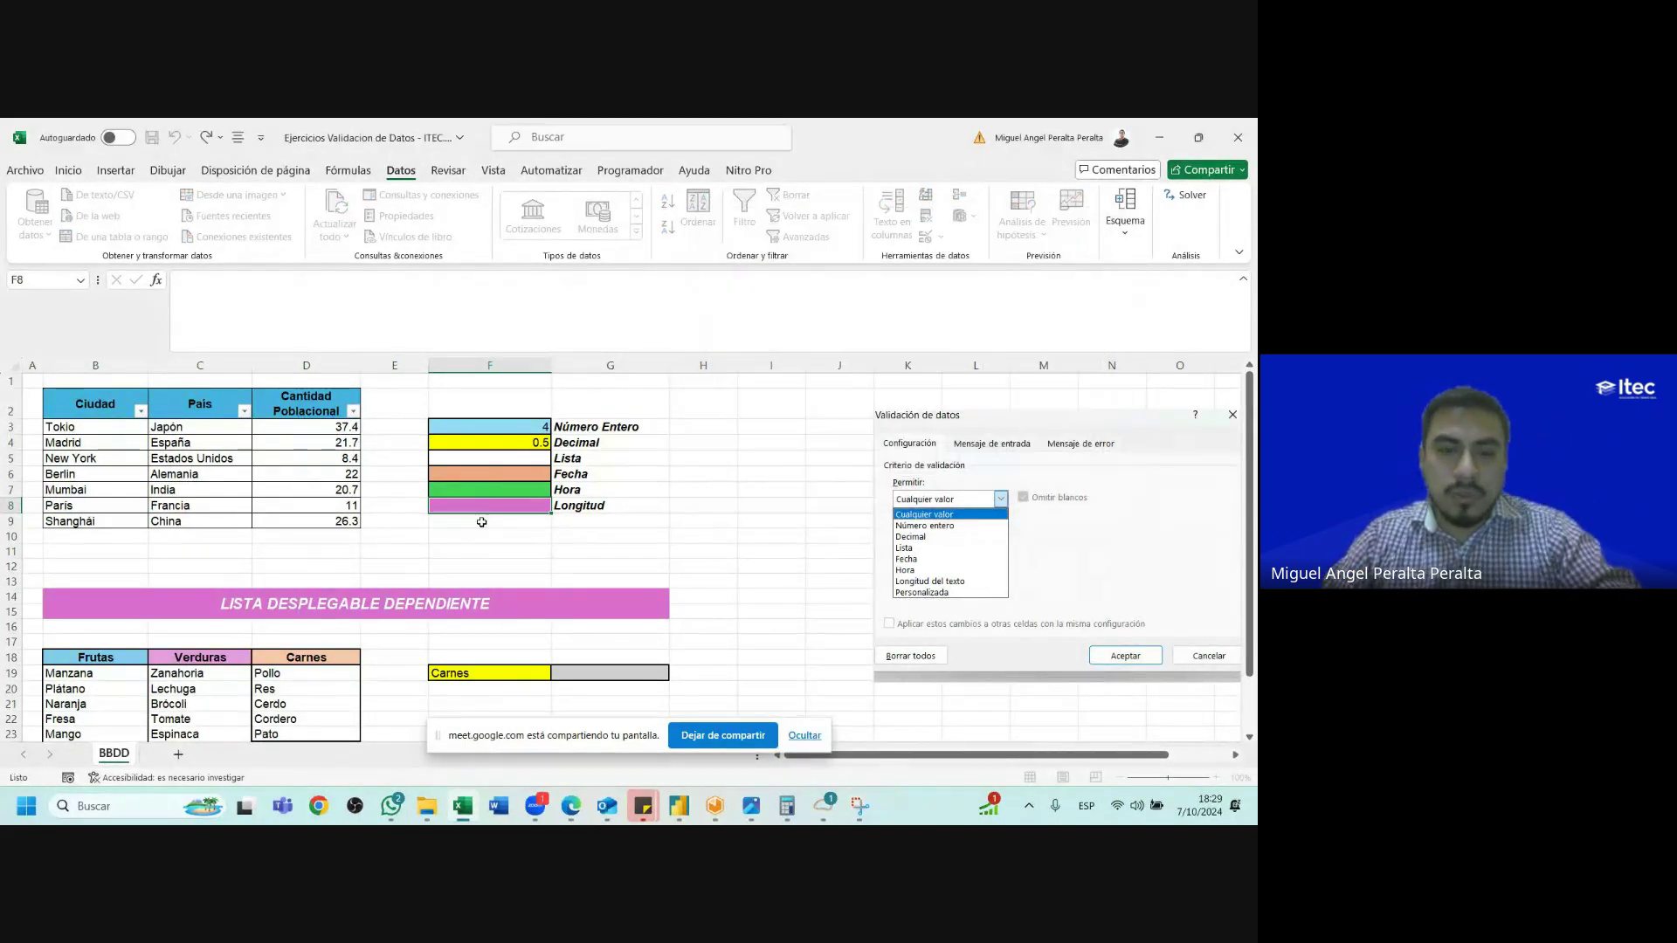
text(45345467768)
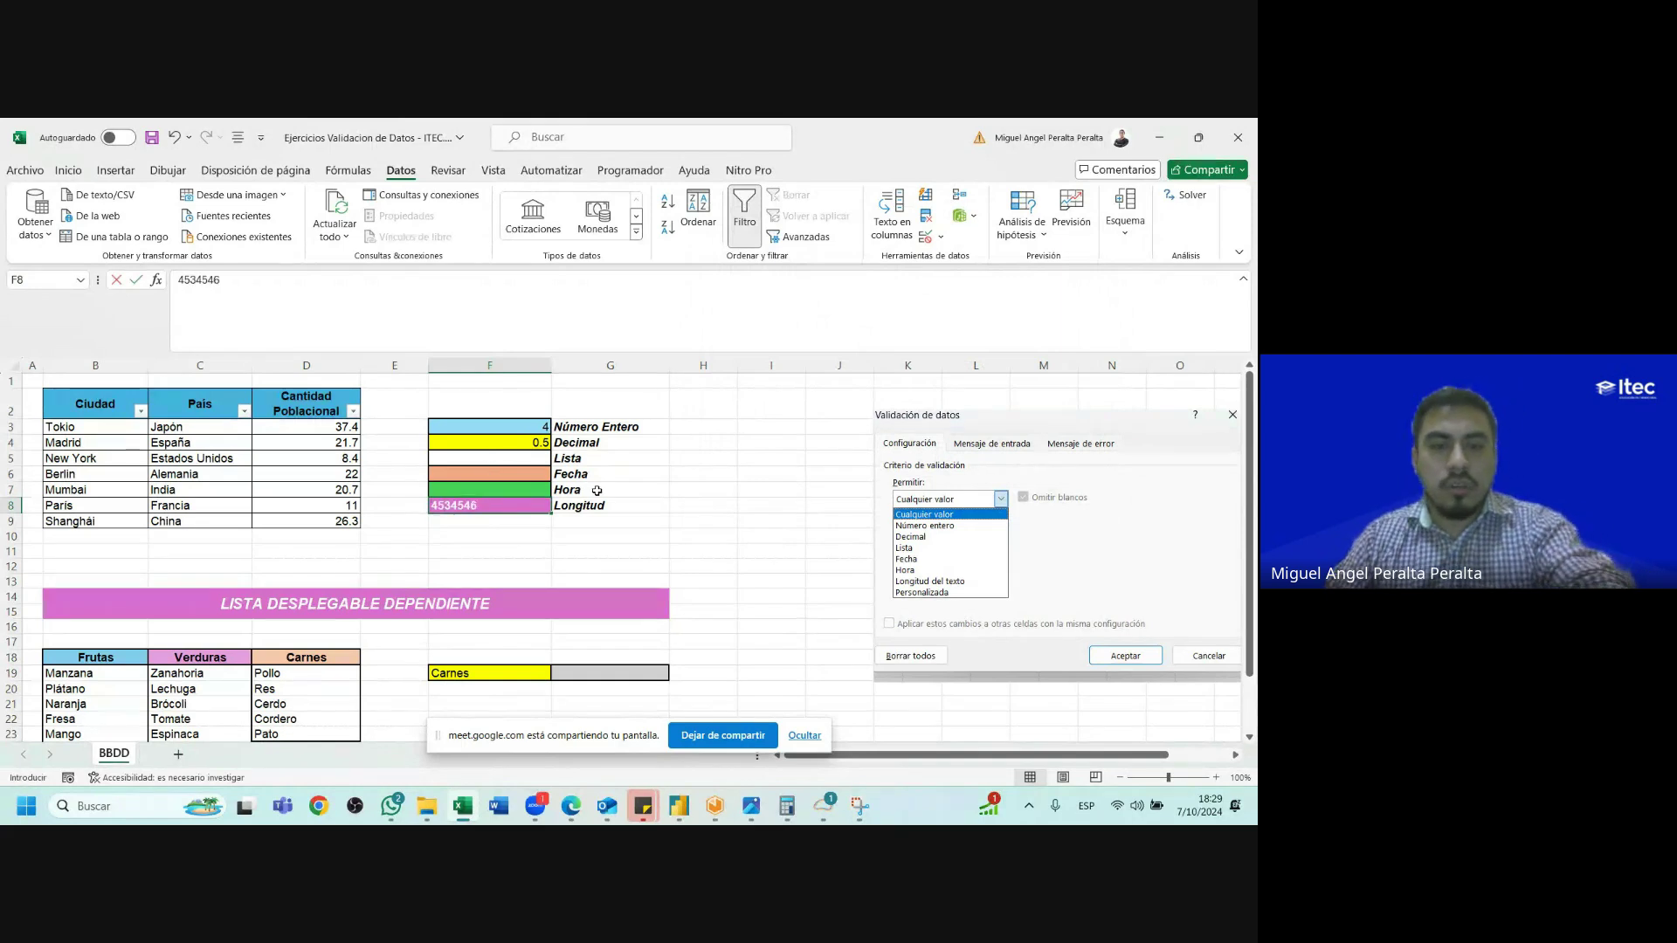
click(664, 513)
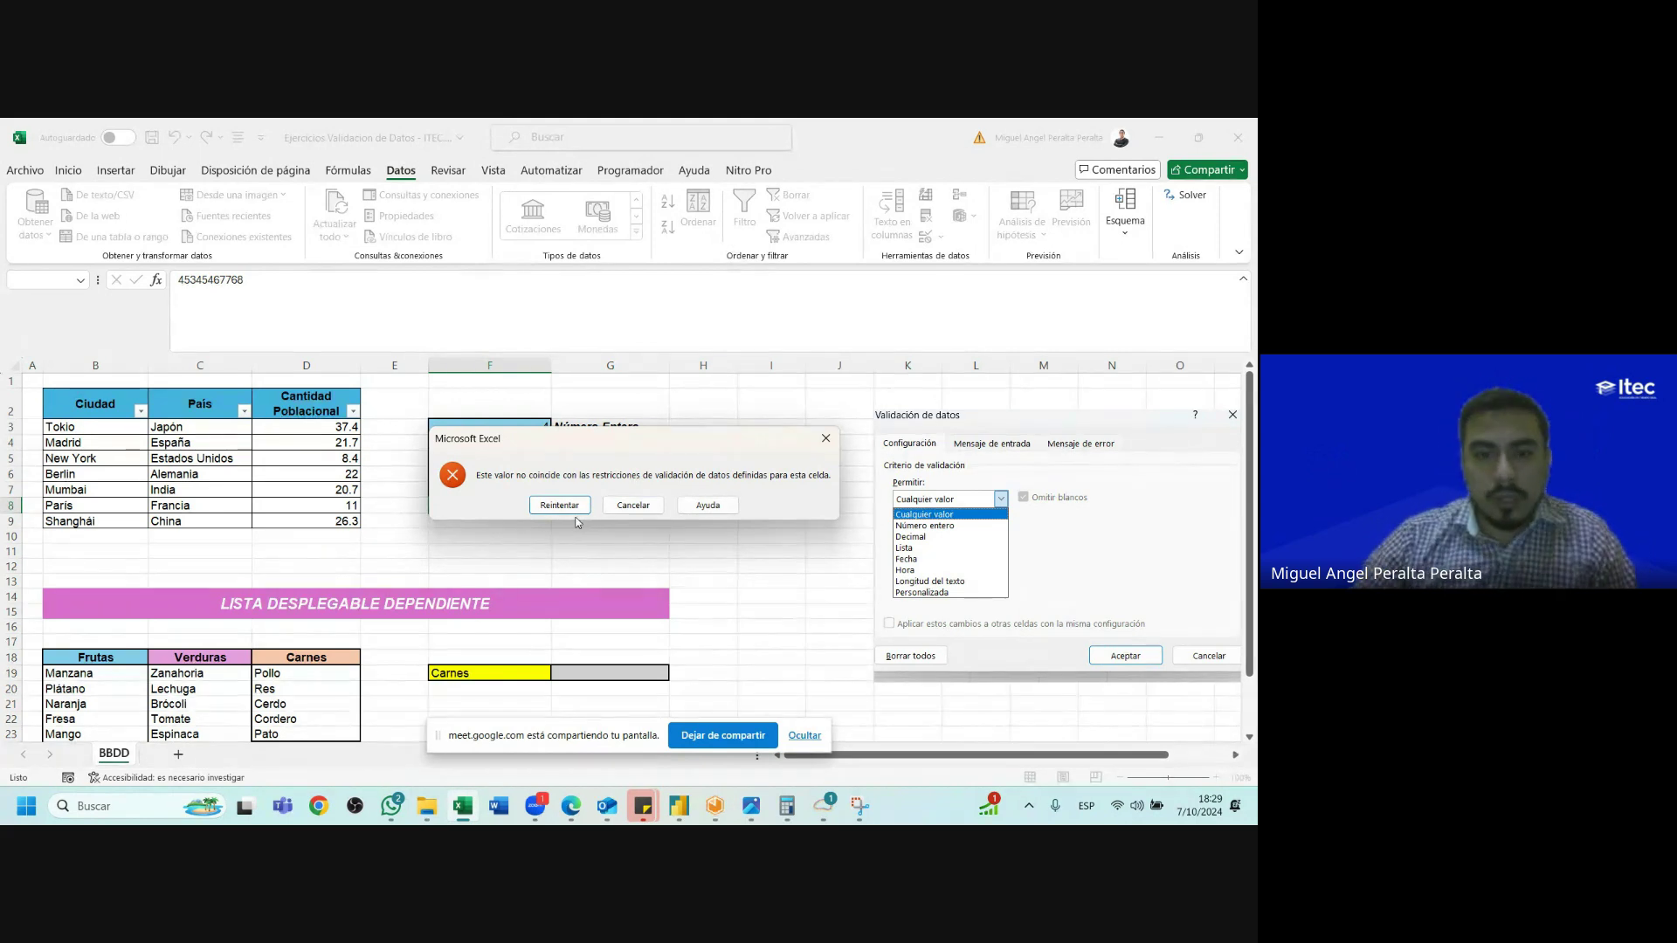
click(633, 504)
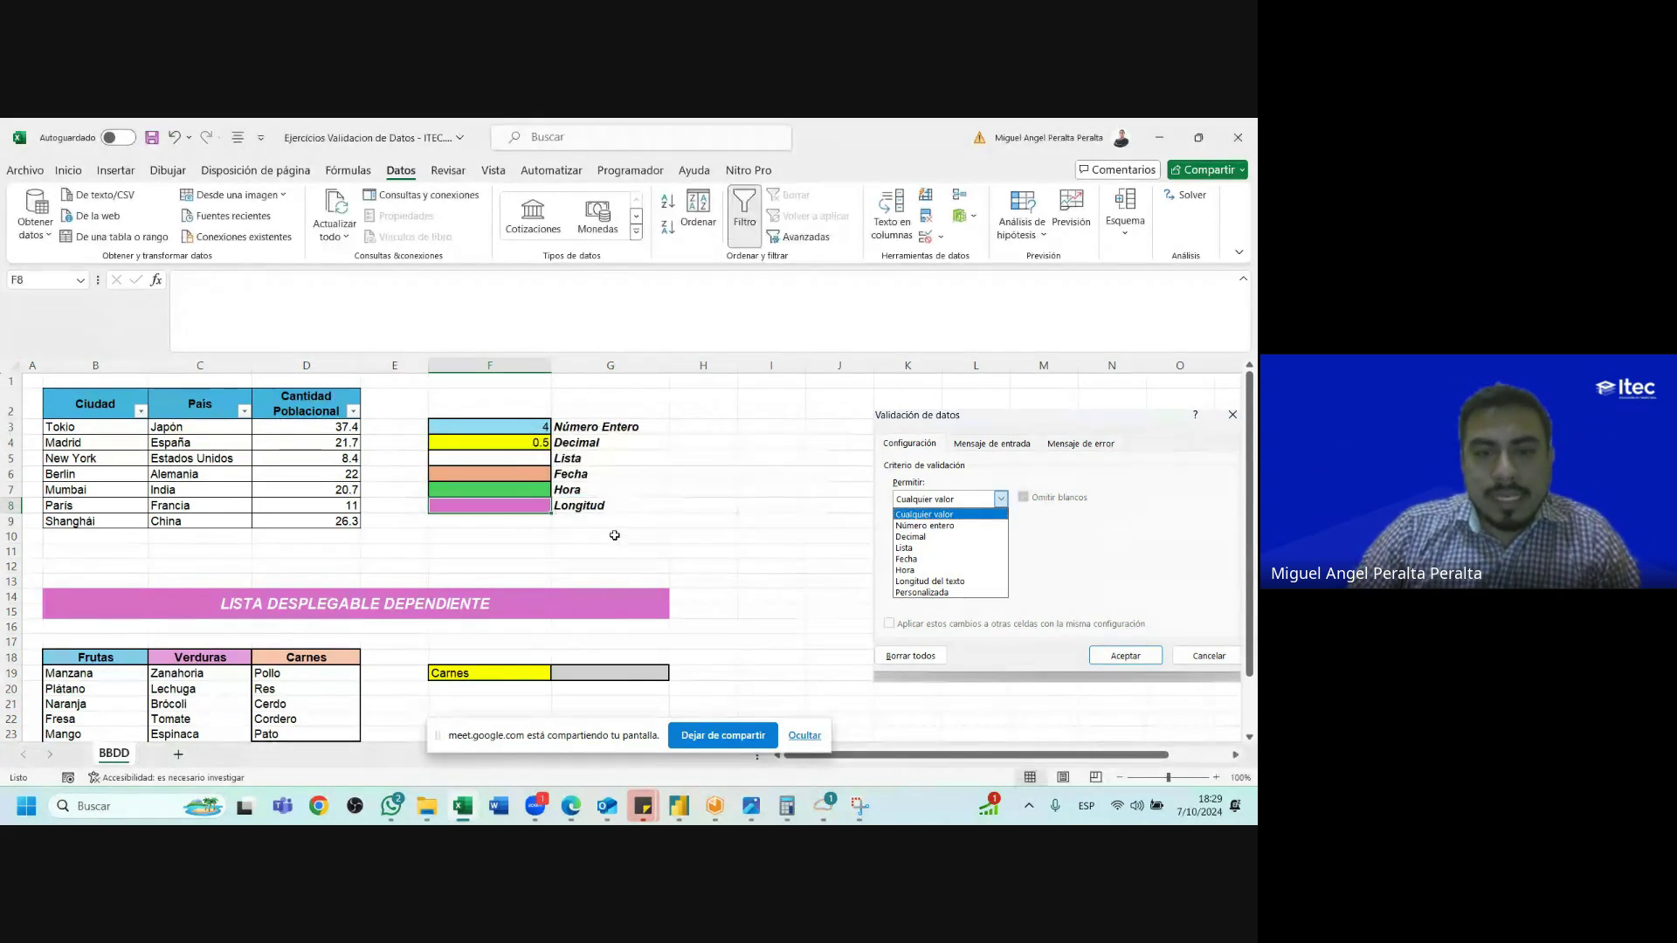
click(524, 550)
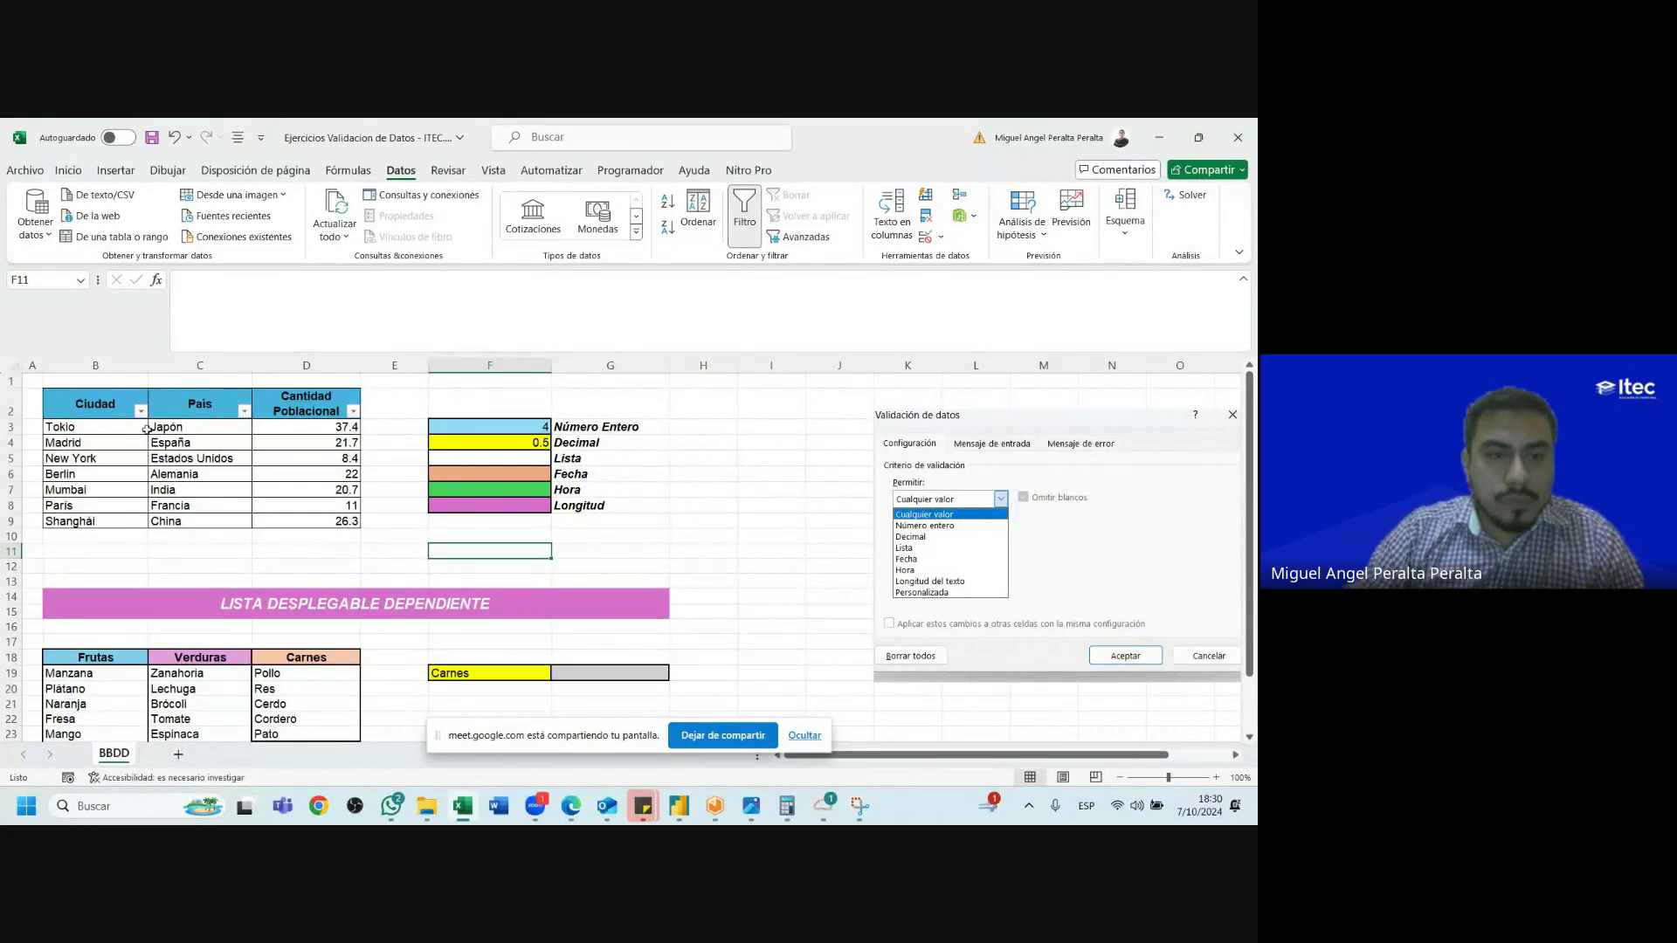
click(690, 471)
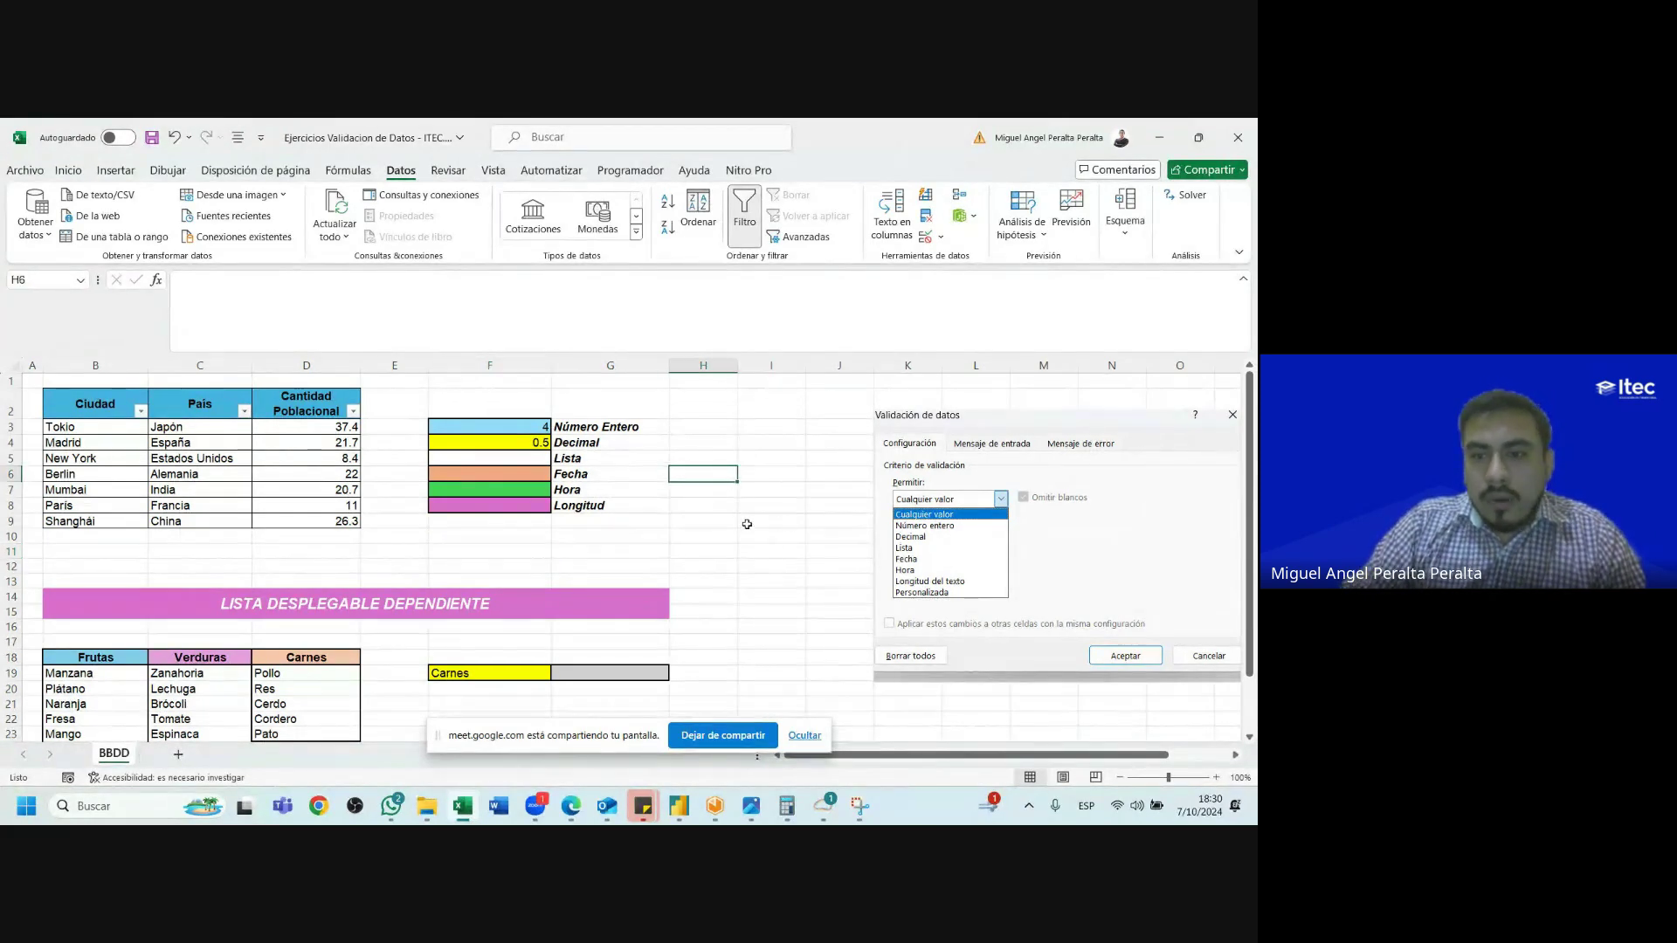
Step: Open F7's time-validation rule at its Mensaje de error settings
drag(994, 511, 907, 491)
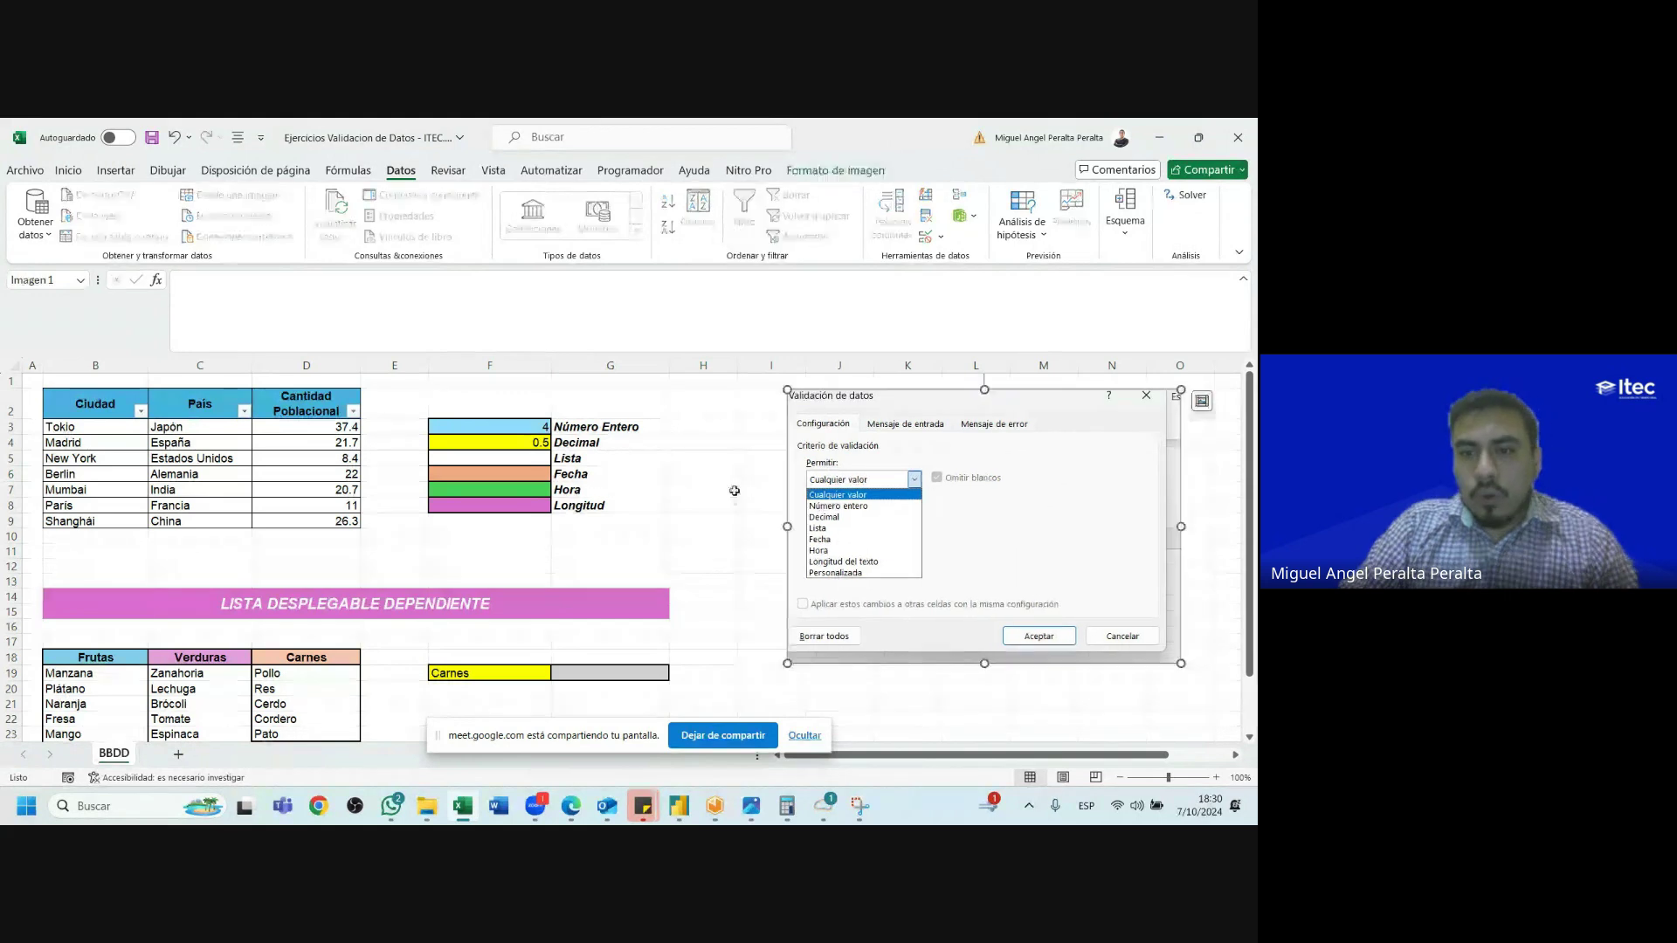
click(515, 496)
click(929, 241)
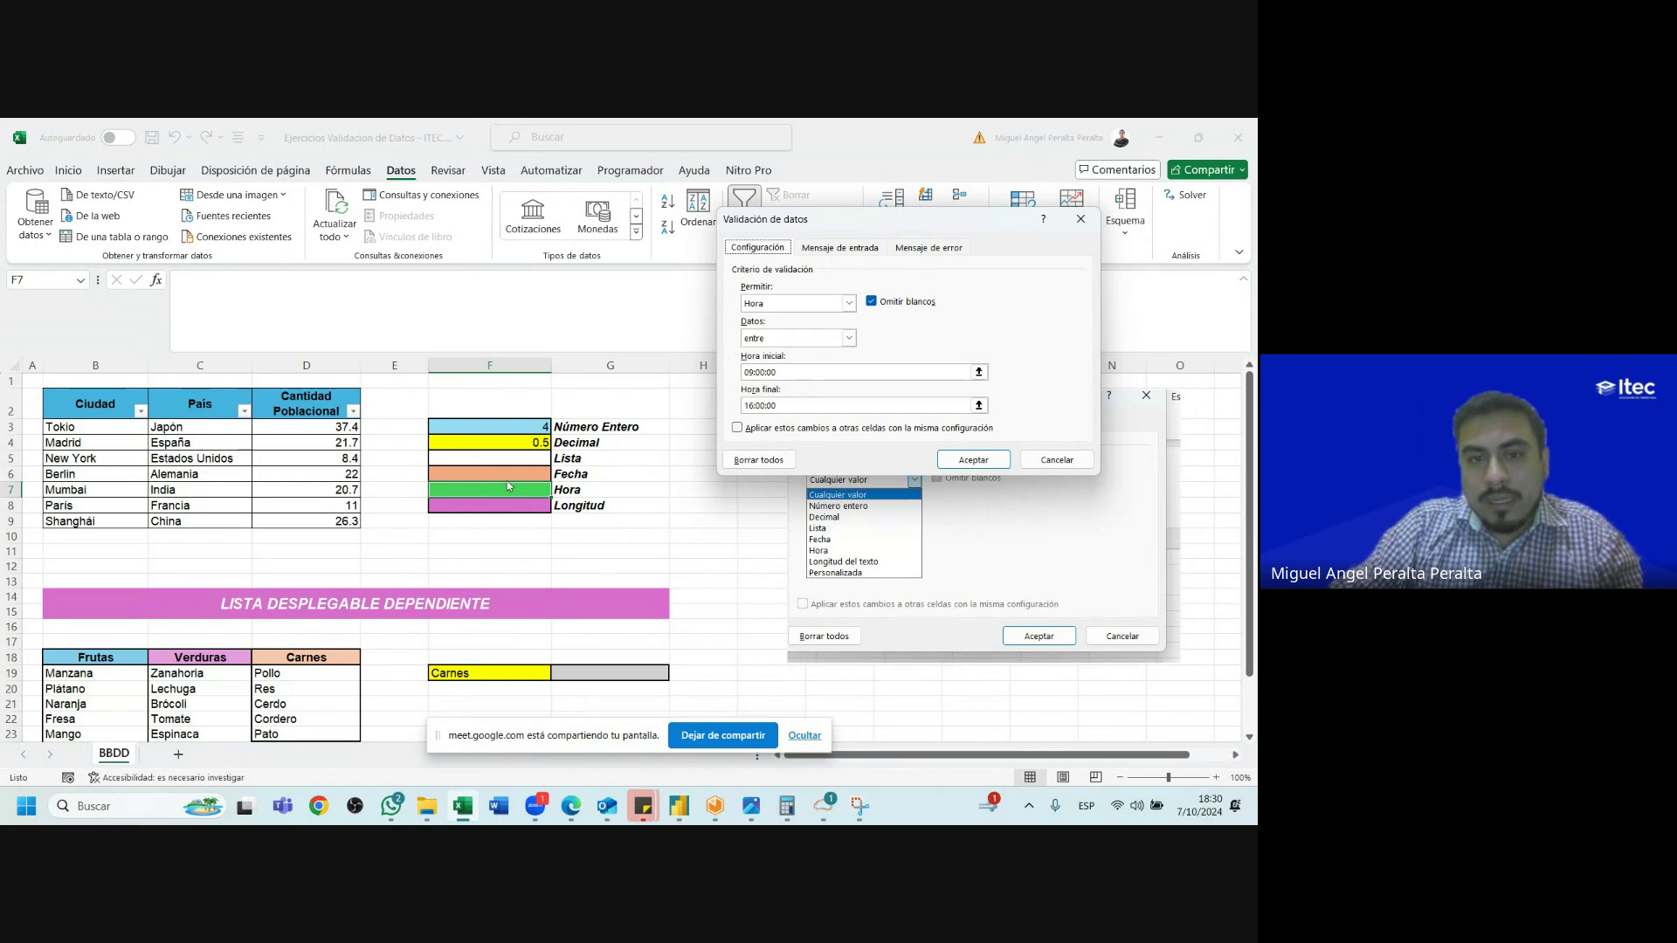
click(928, 249)
click(926, 327)
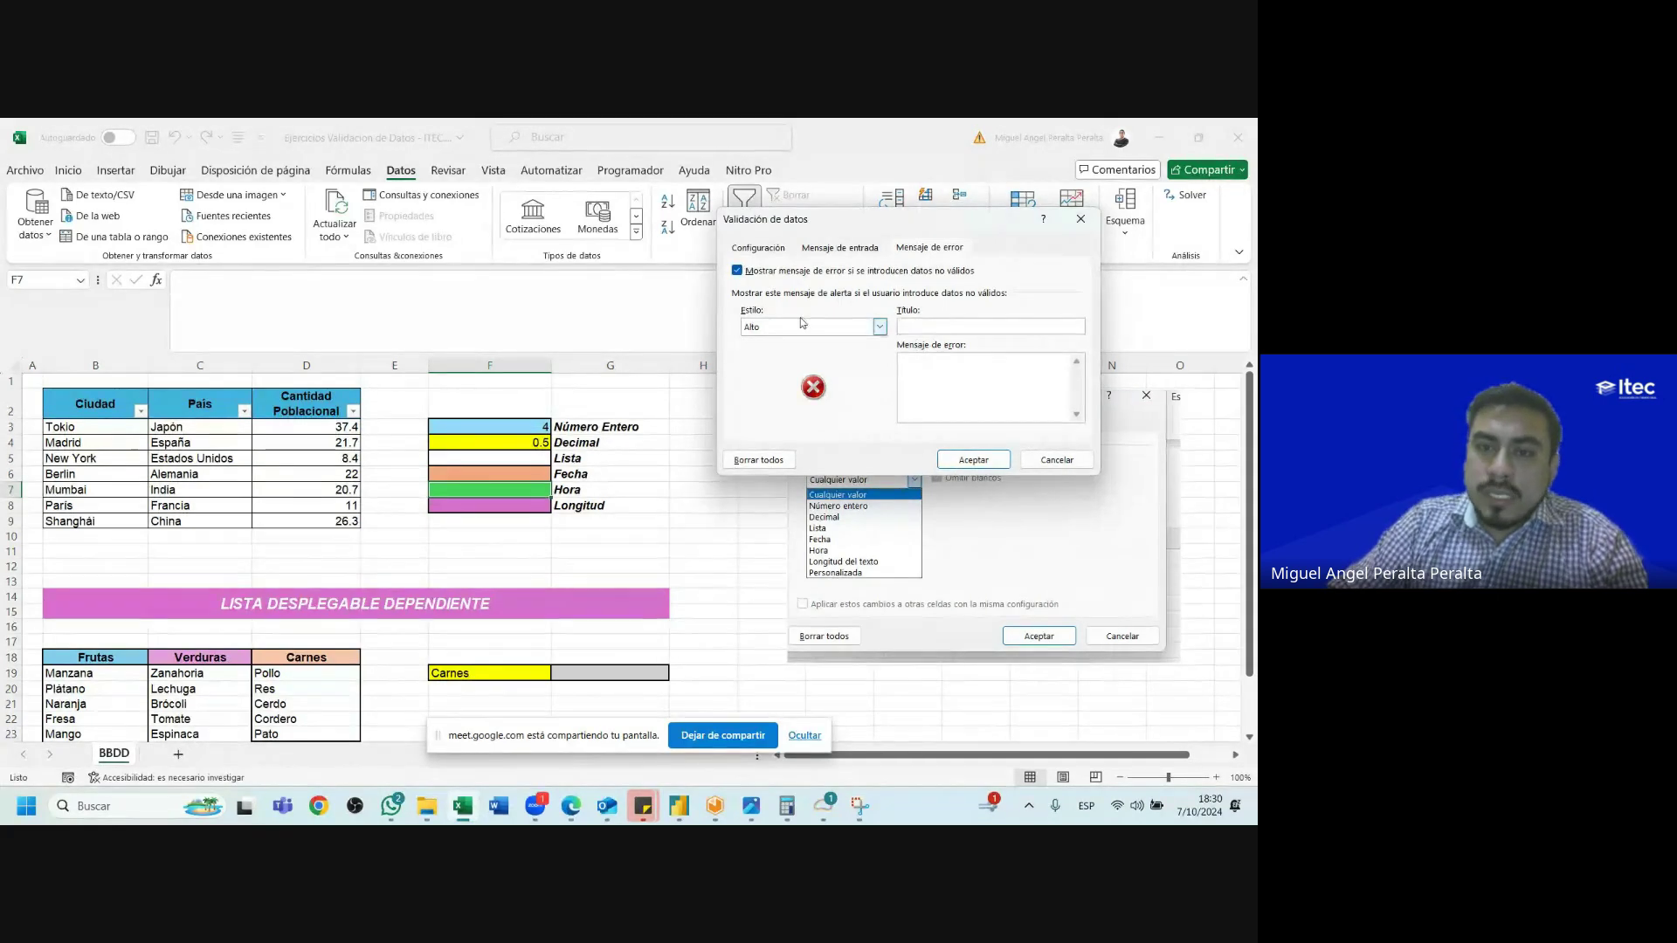
Step: Compare the Advertencia and Información alert styles, then cancel without saving and select H6
click(881, 326)
click(852, 353)
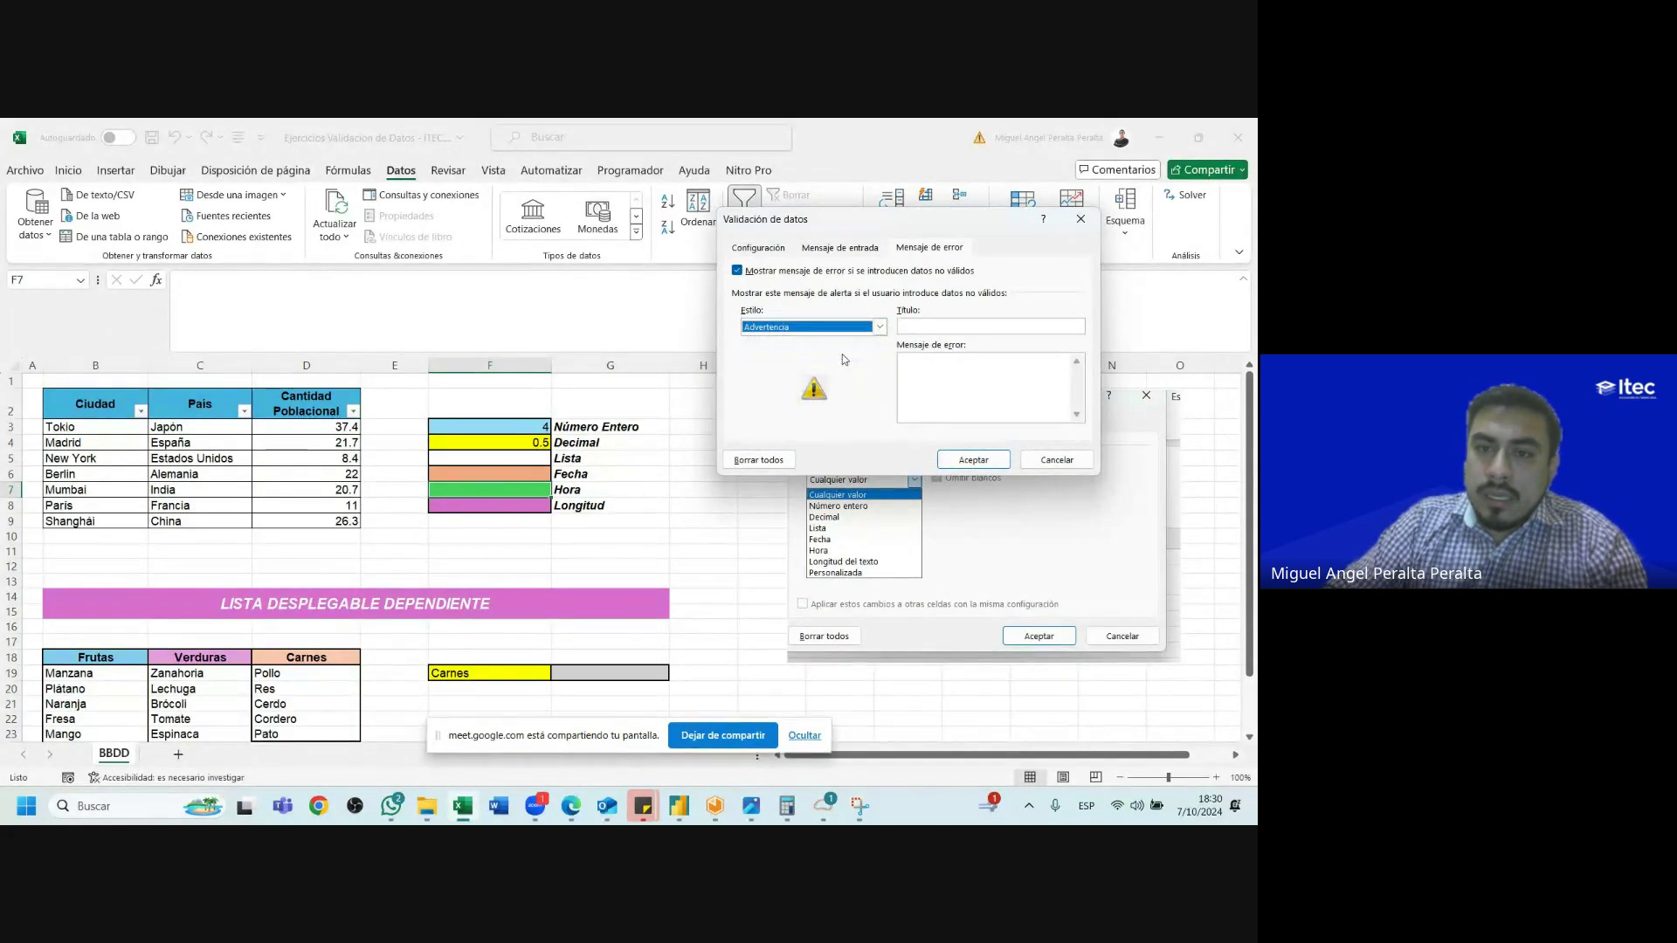
click(880, 327)
click(812, 364)
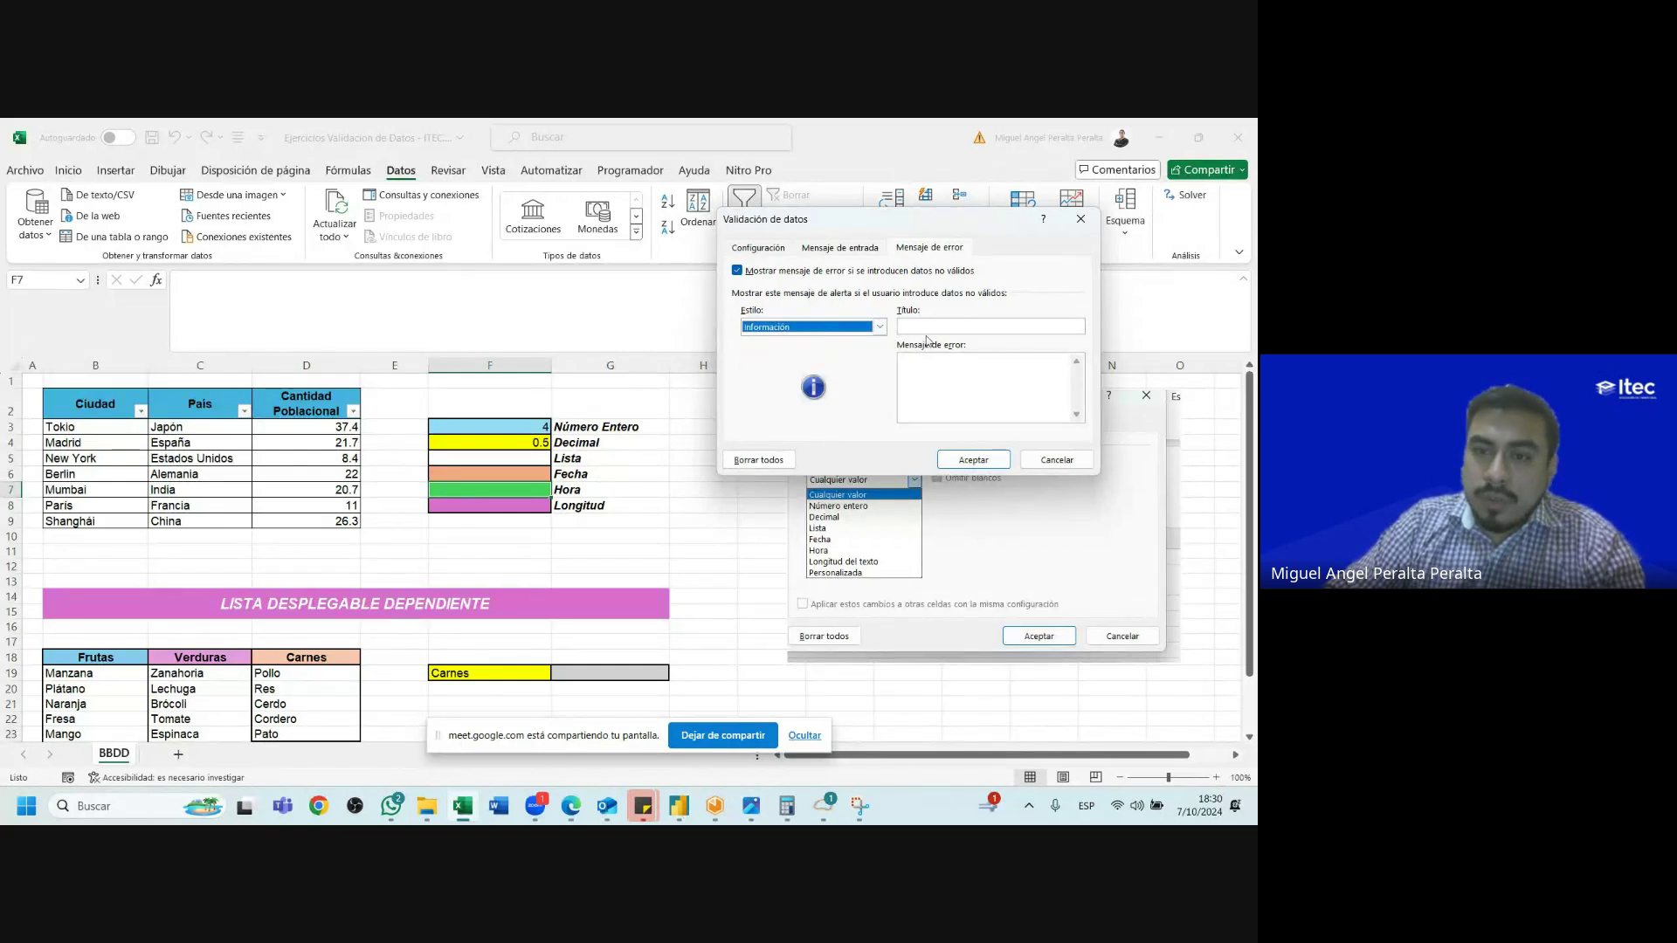
click(927, 326)
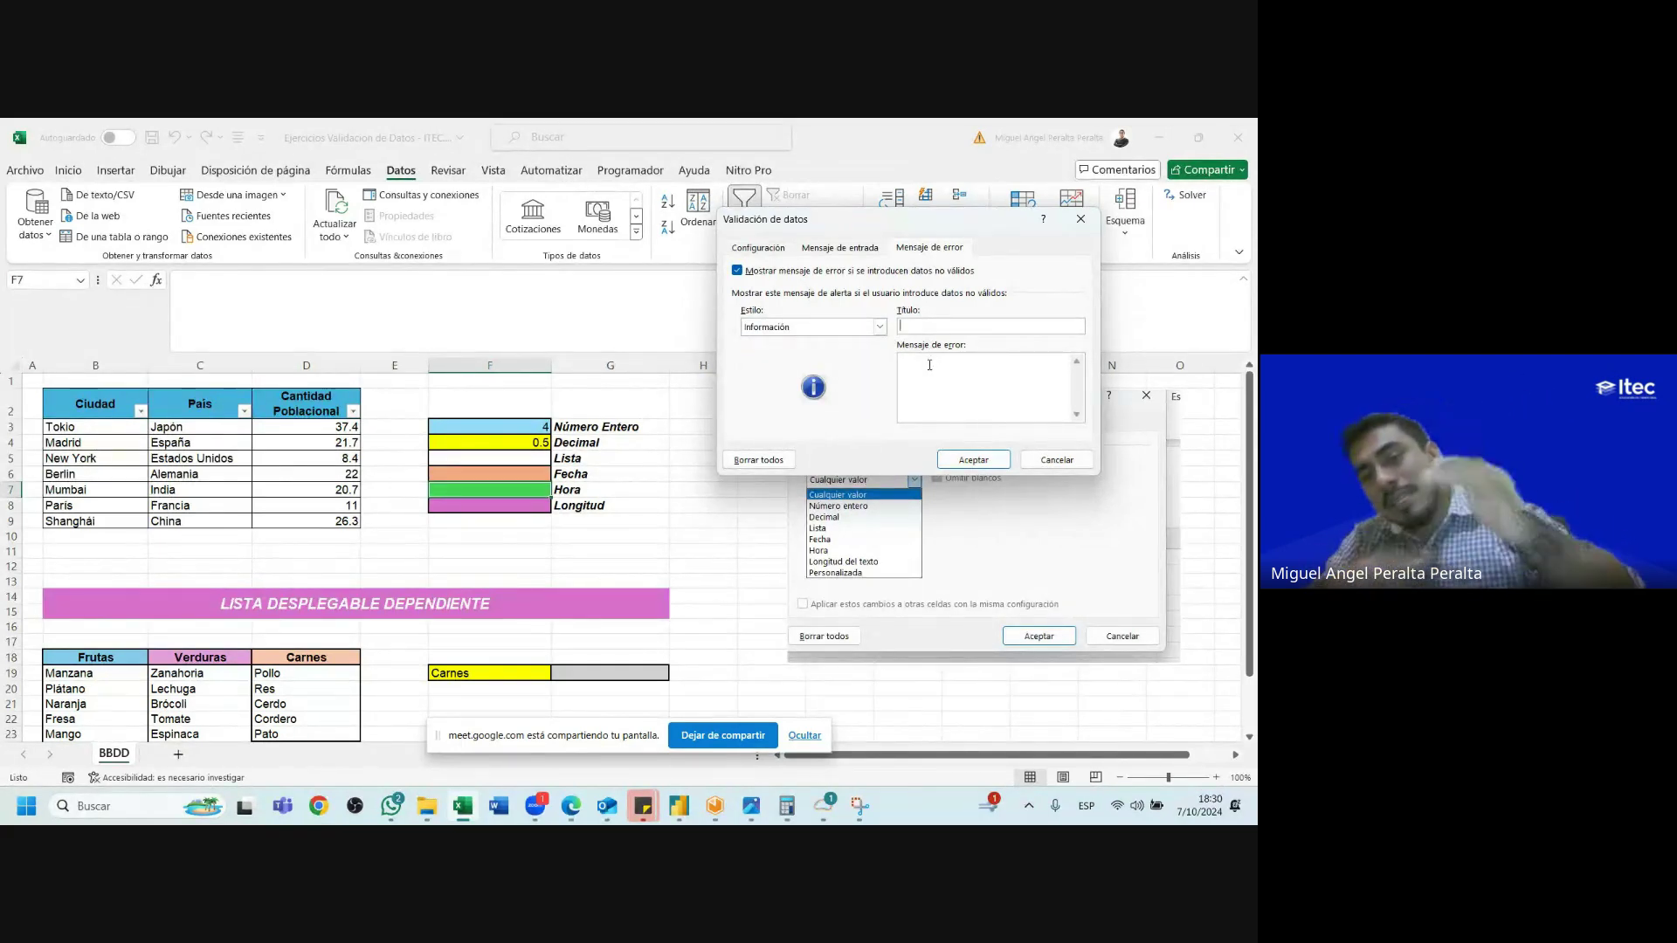
click(1039, 457)
click(694, 474)
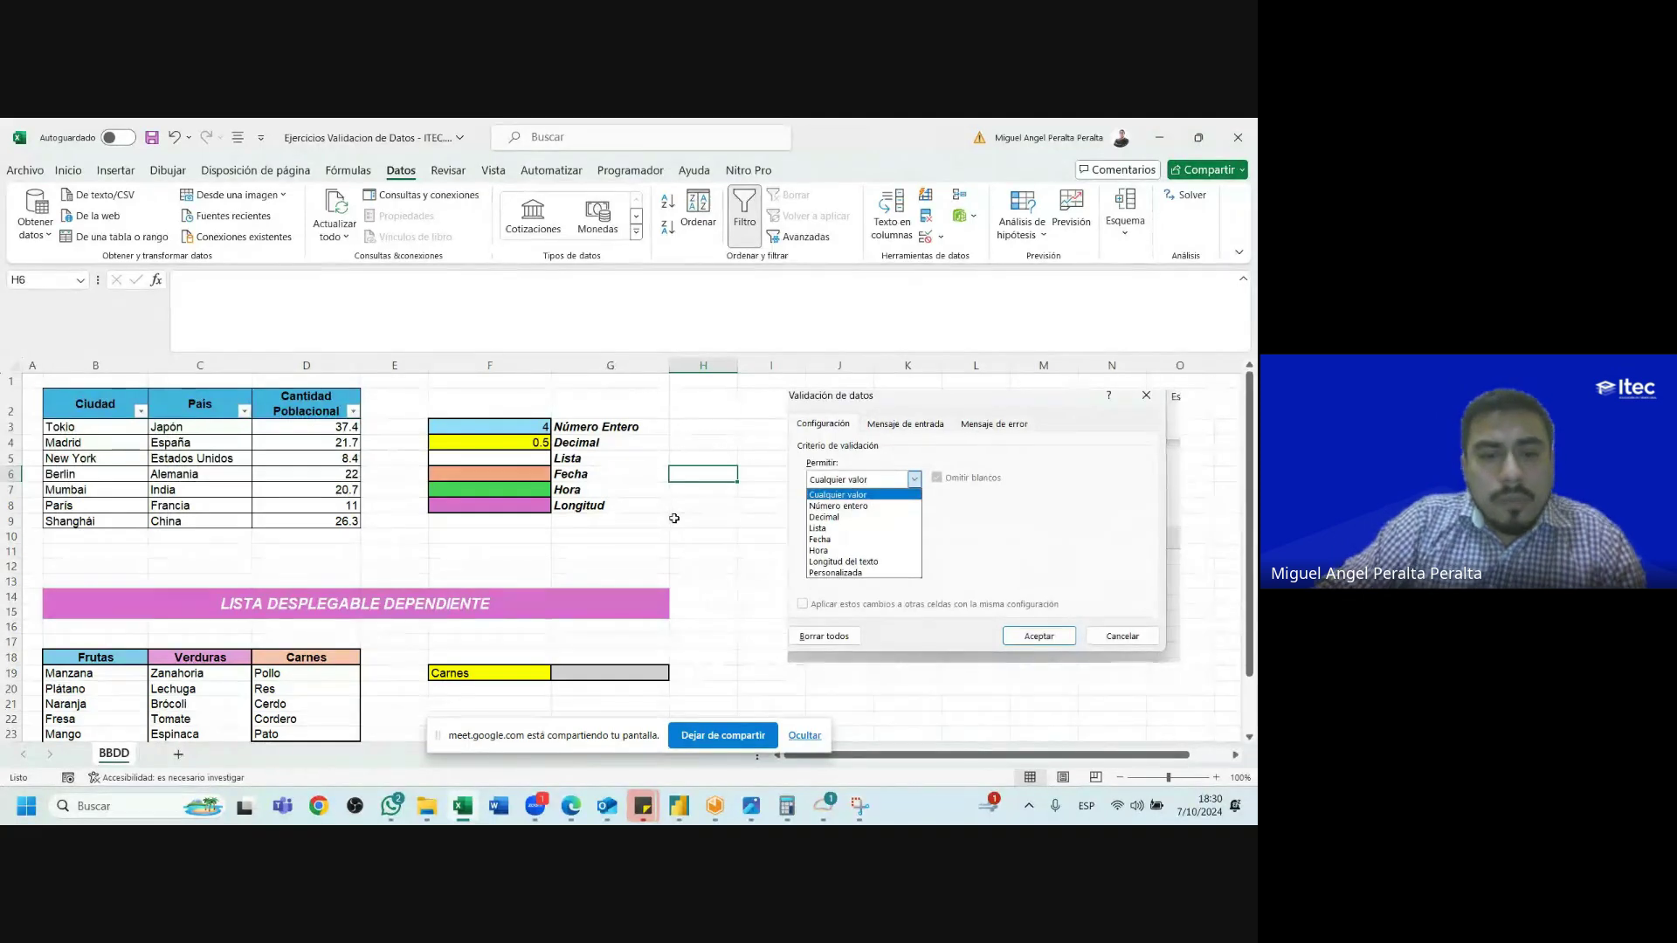
scroll(675, 518, down, 1)
scroll(679, 518, down, 1)
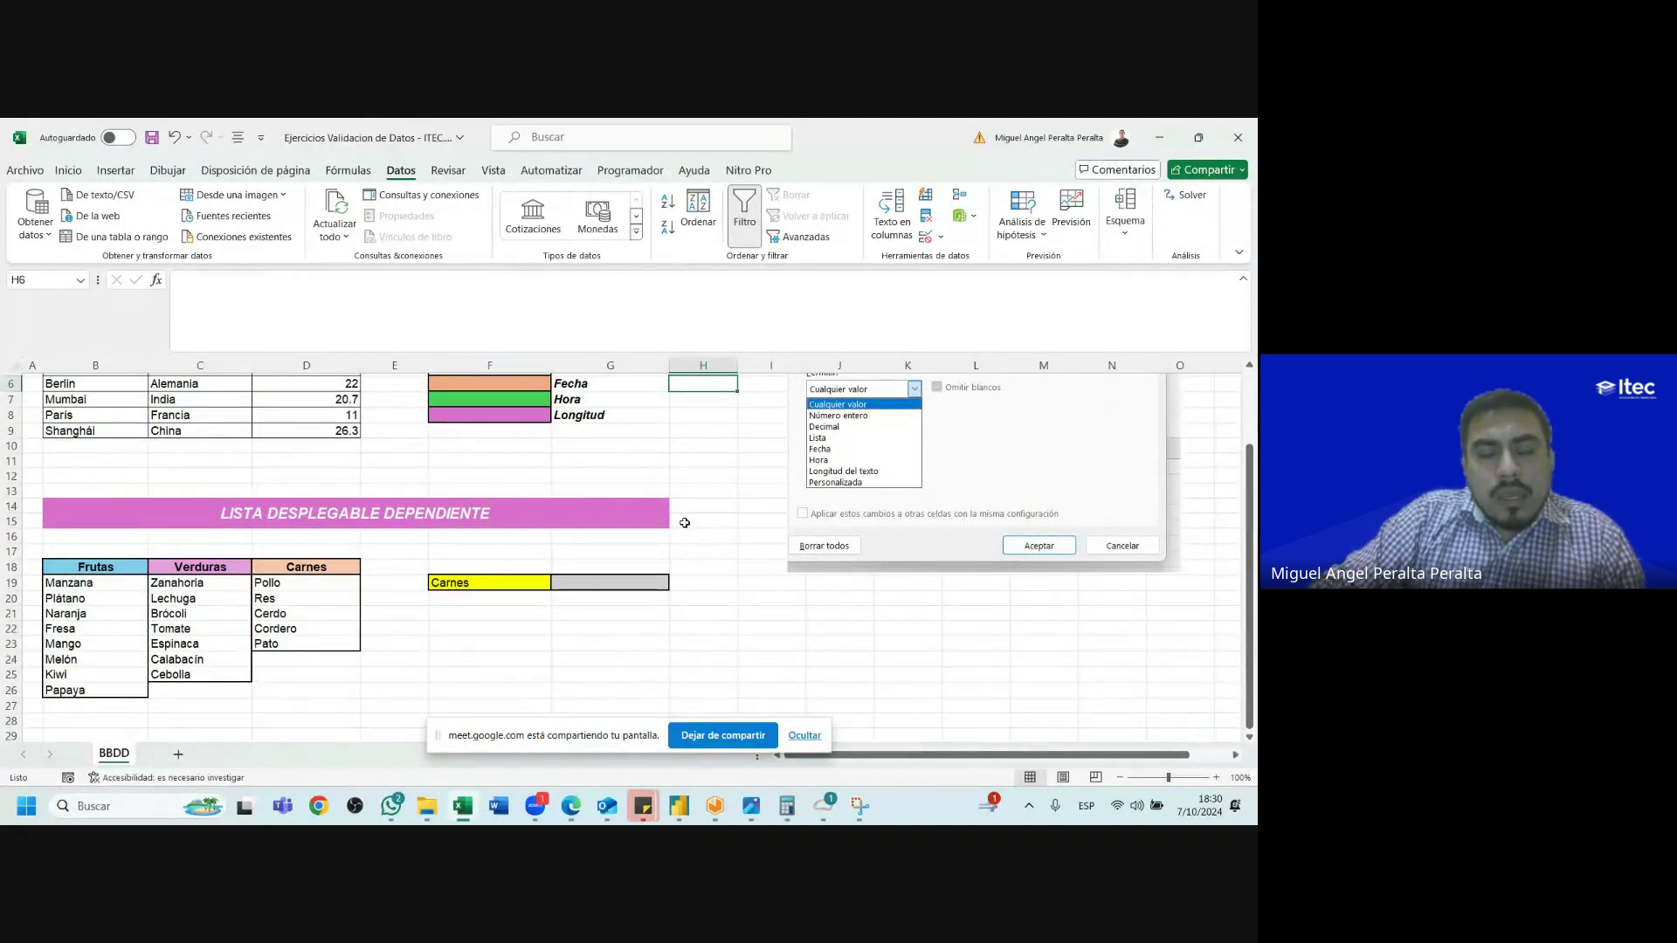
scroll(685, 522, up, 2)
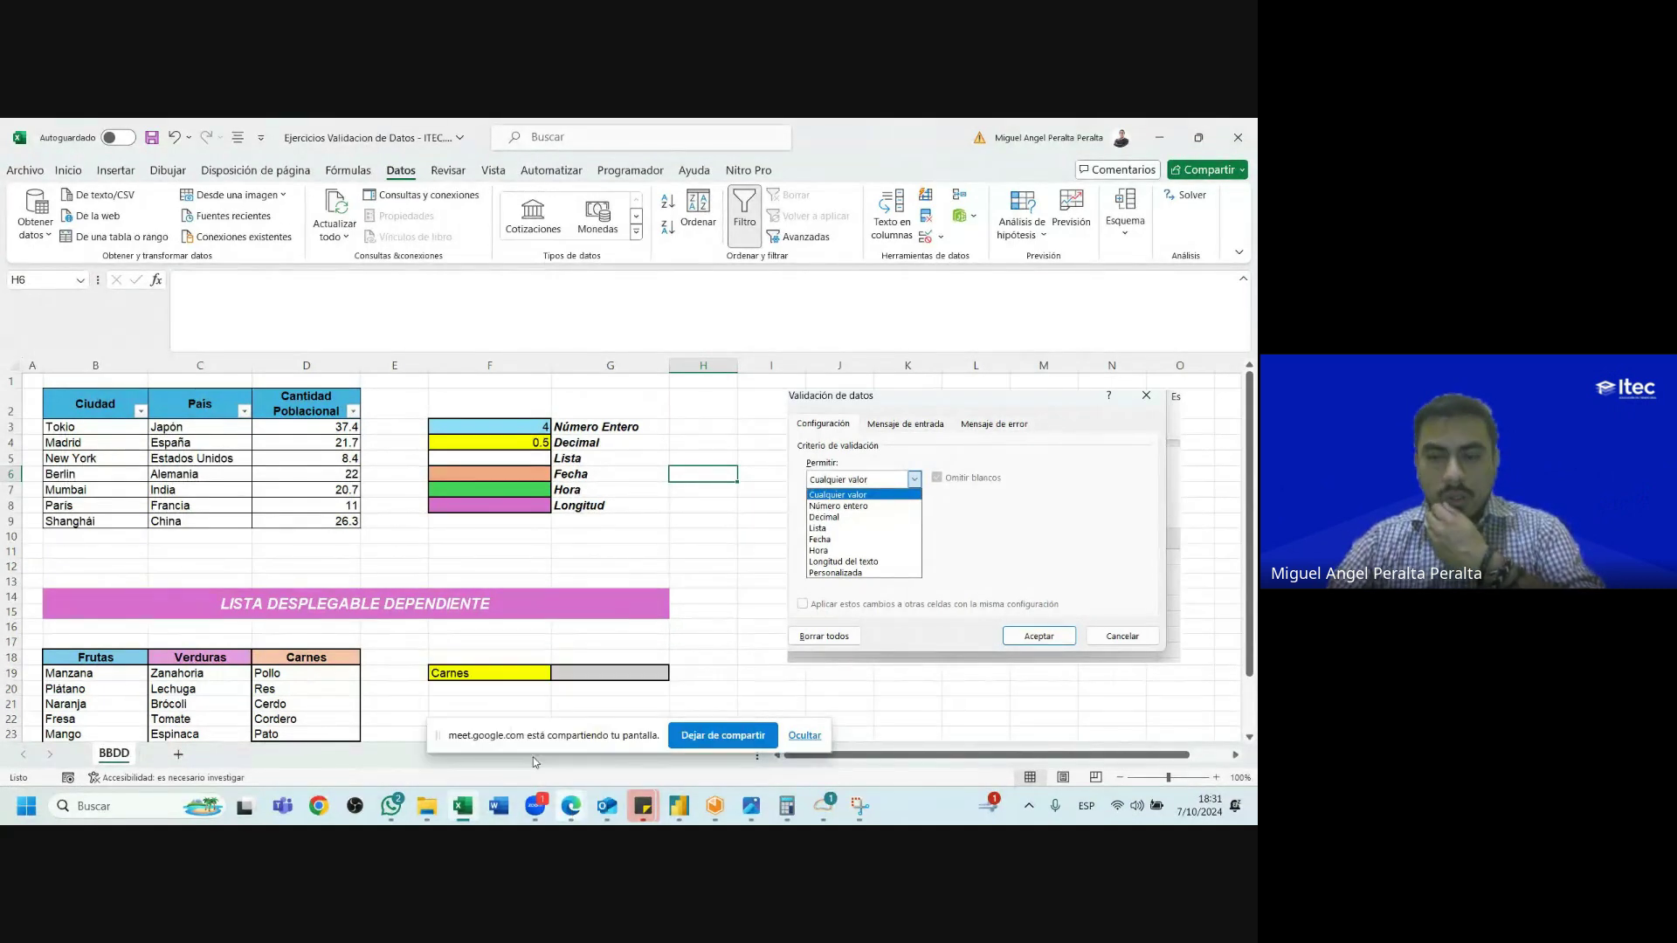
mouse_move(570, 806)
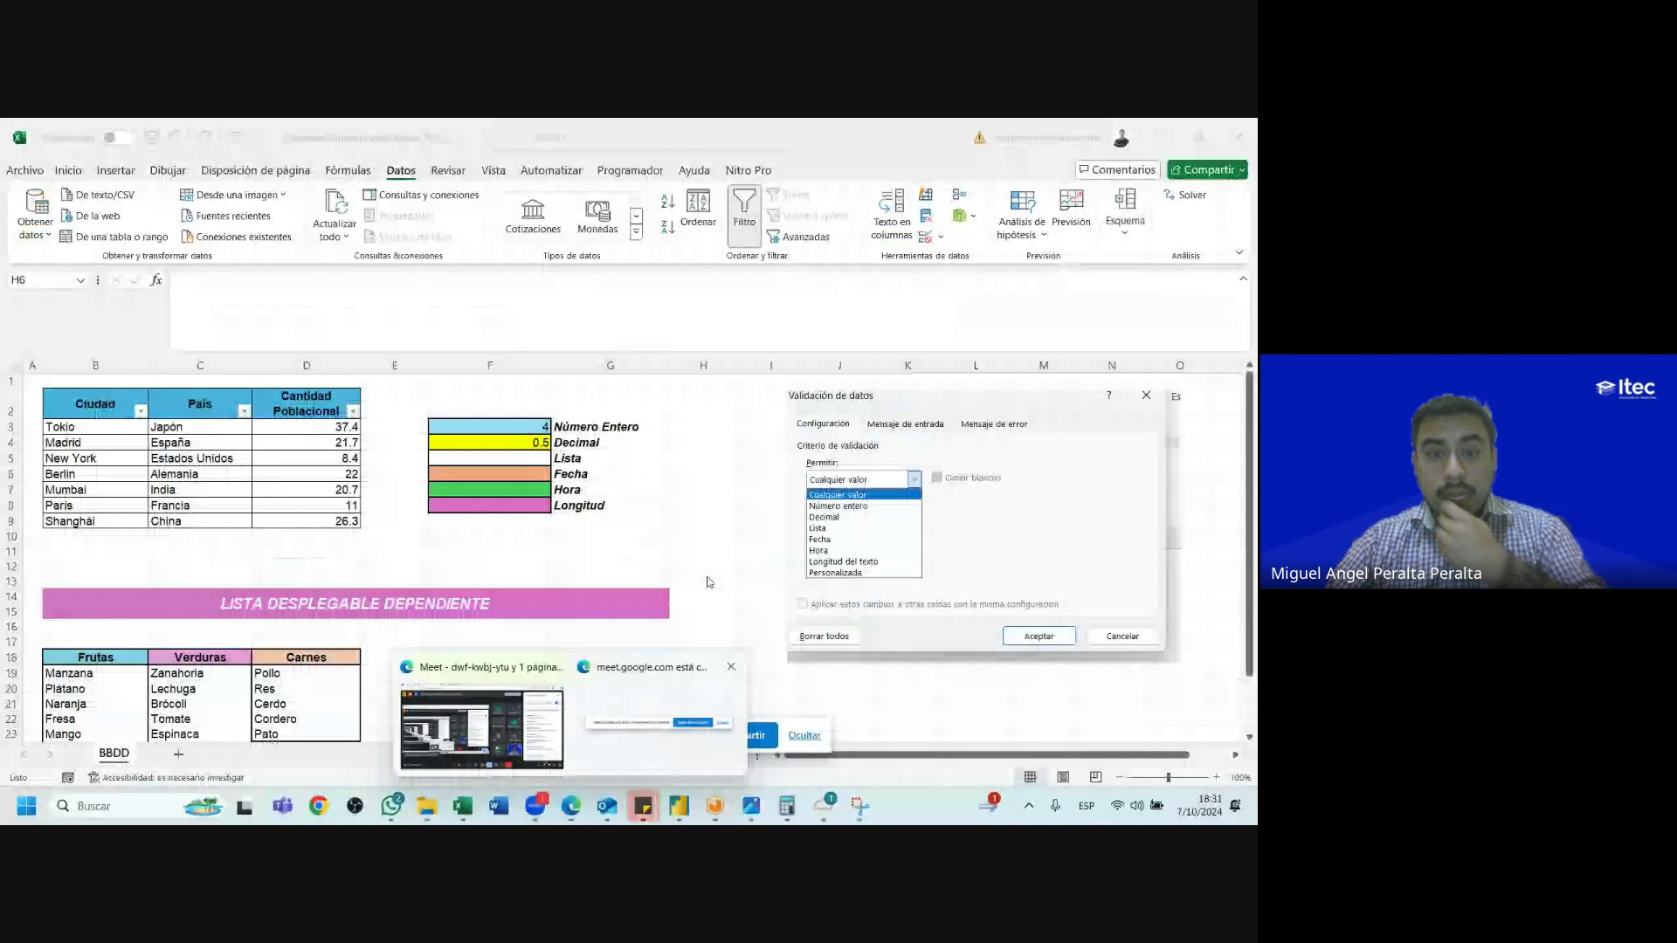
click(485, 431)
Step: Centre the values in F3:F8 from the Inicio alignment commands
drag(485, 431, 496, 506)
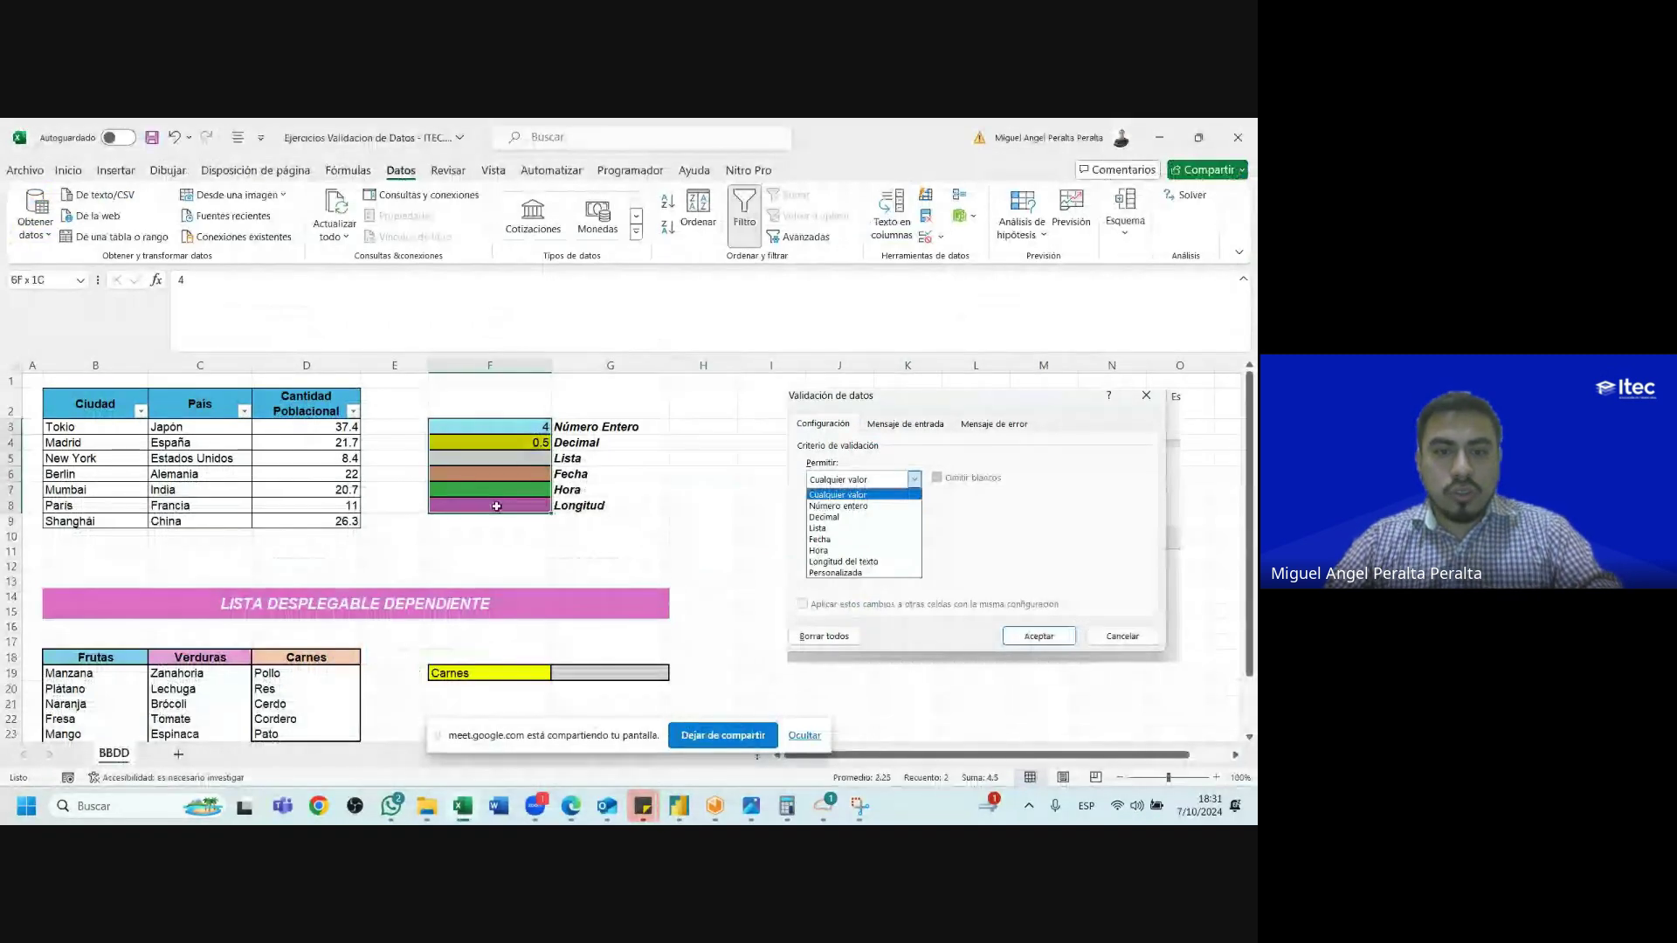
click(68, 170)
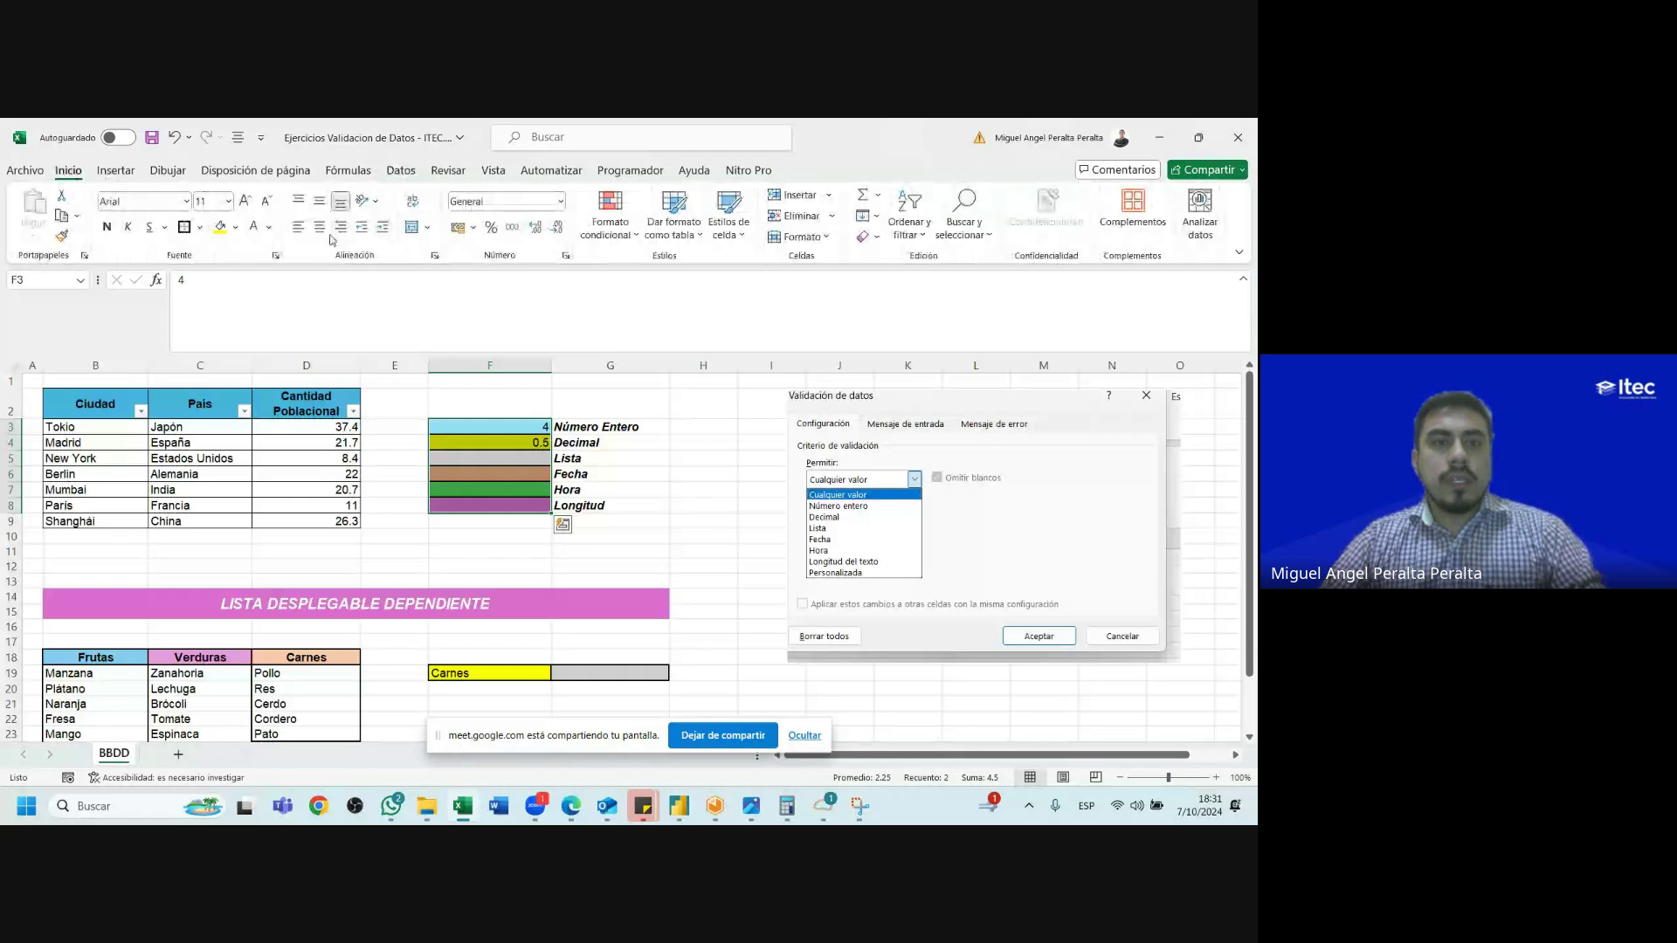
click(320, 202)
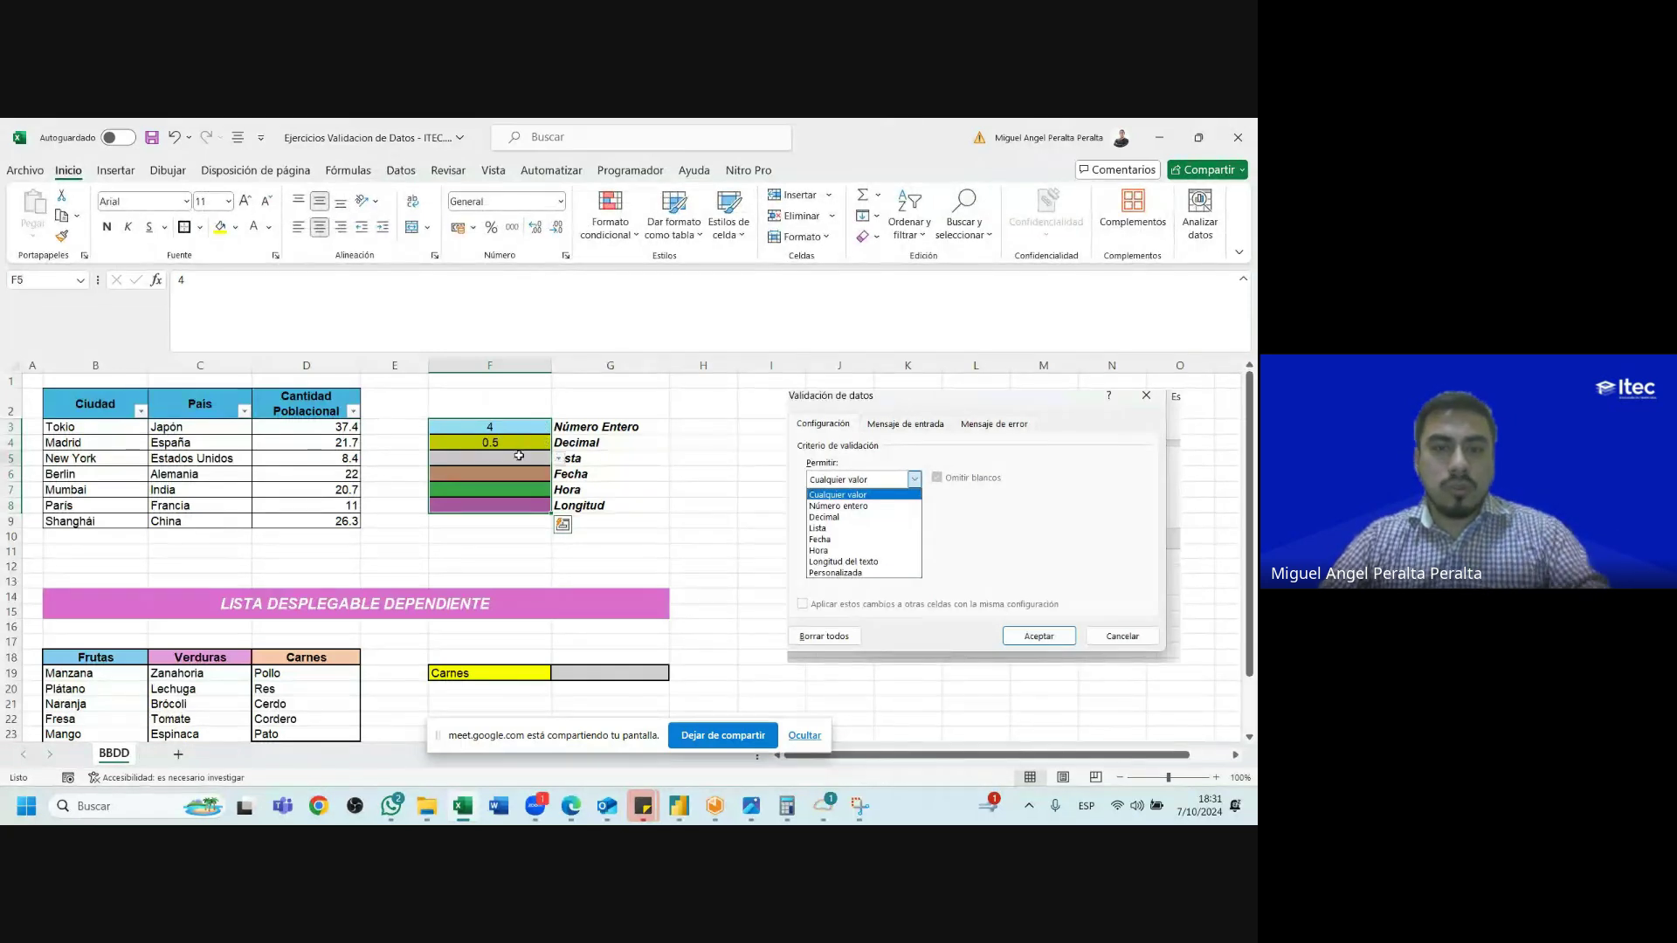
click(489, 458)
click(558, 457)
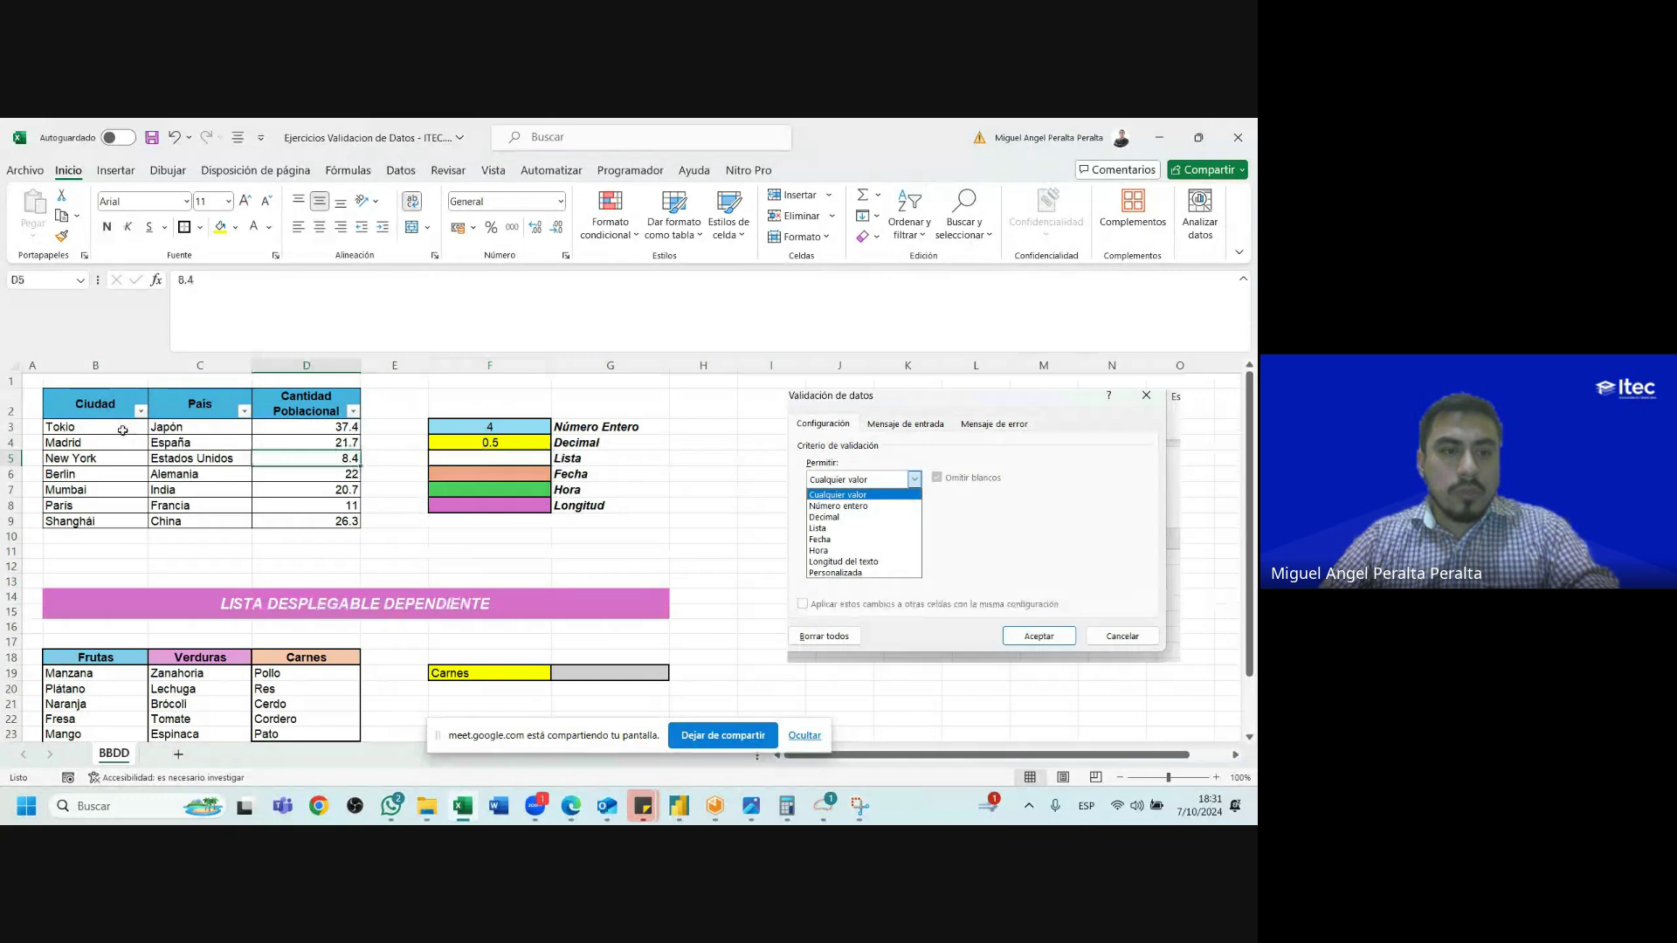
Step: Centre the city names Tokio to Shanghai in B3:B9
drag(61, 426, 70, 520)
click(319, 226)
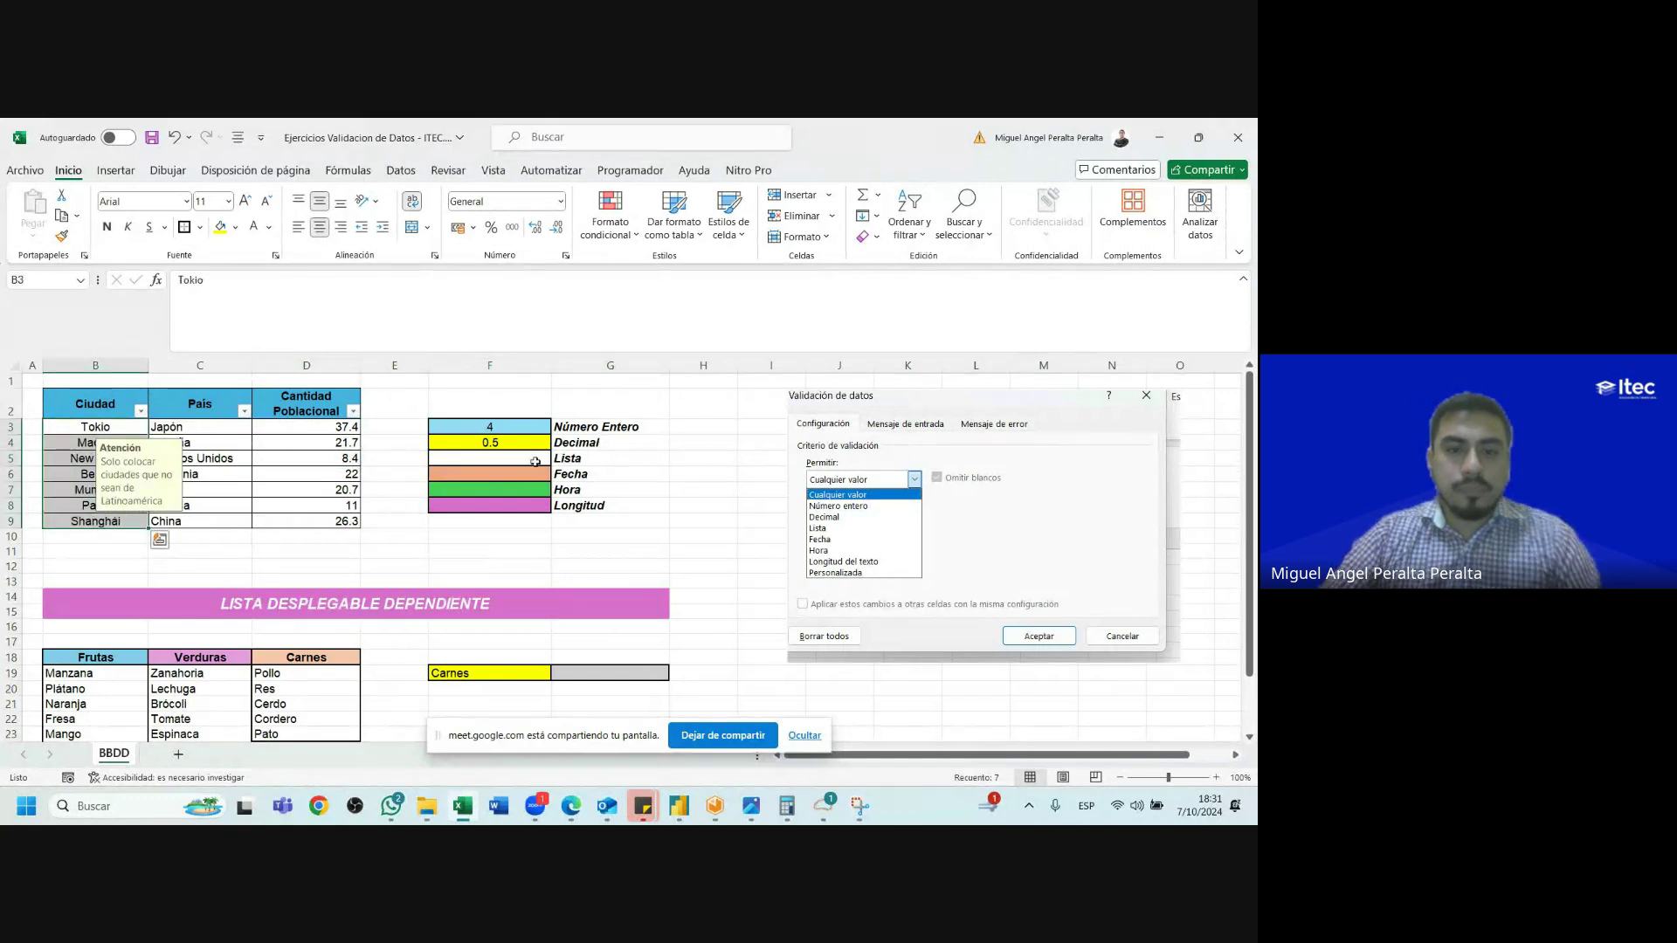
click(489, 457)
click(558, 458)
click(558, 458)
click(621, 458)
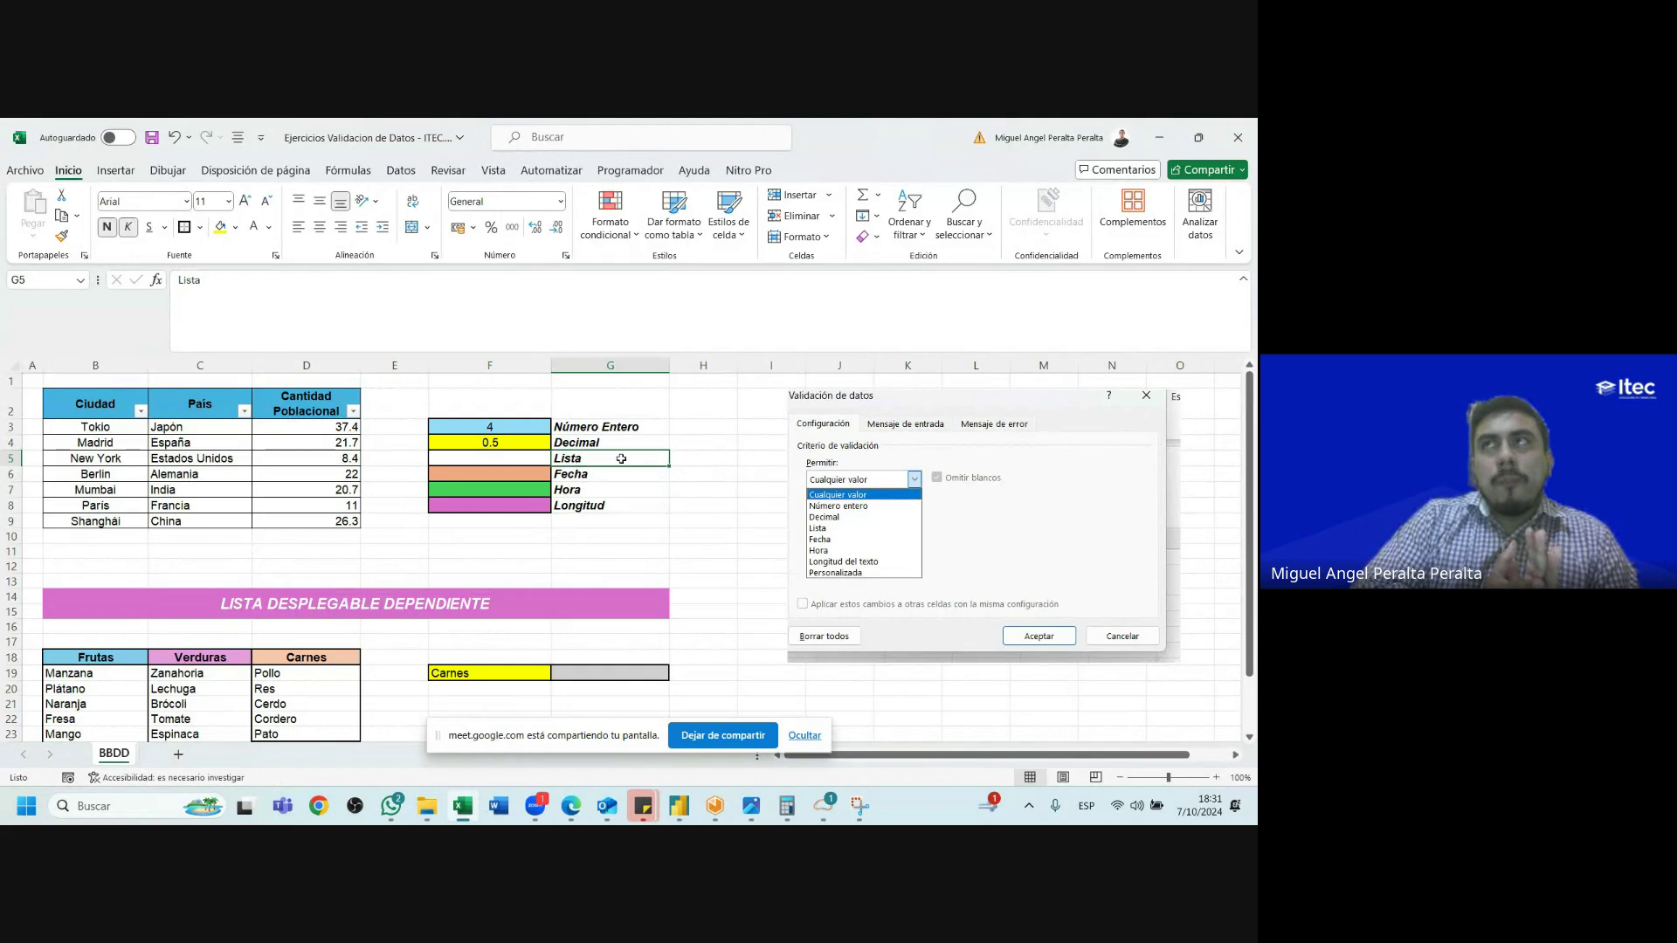
Step: Choose Madrid from F5's city dropdown list, then move to an empty cell
click(529, 458)
click(558, 458)
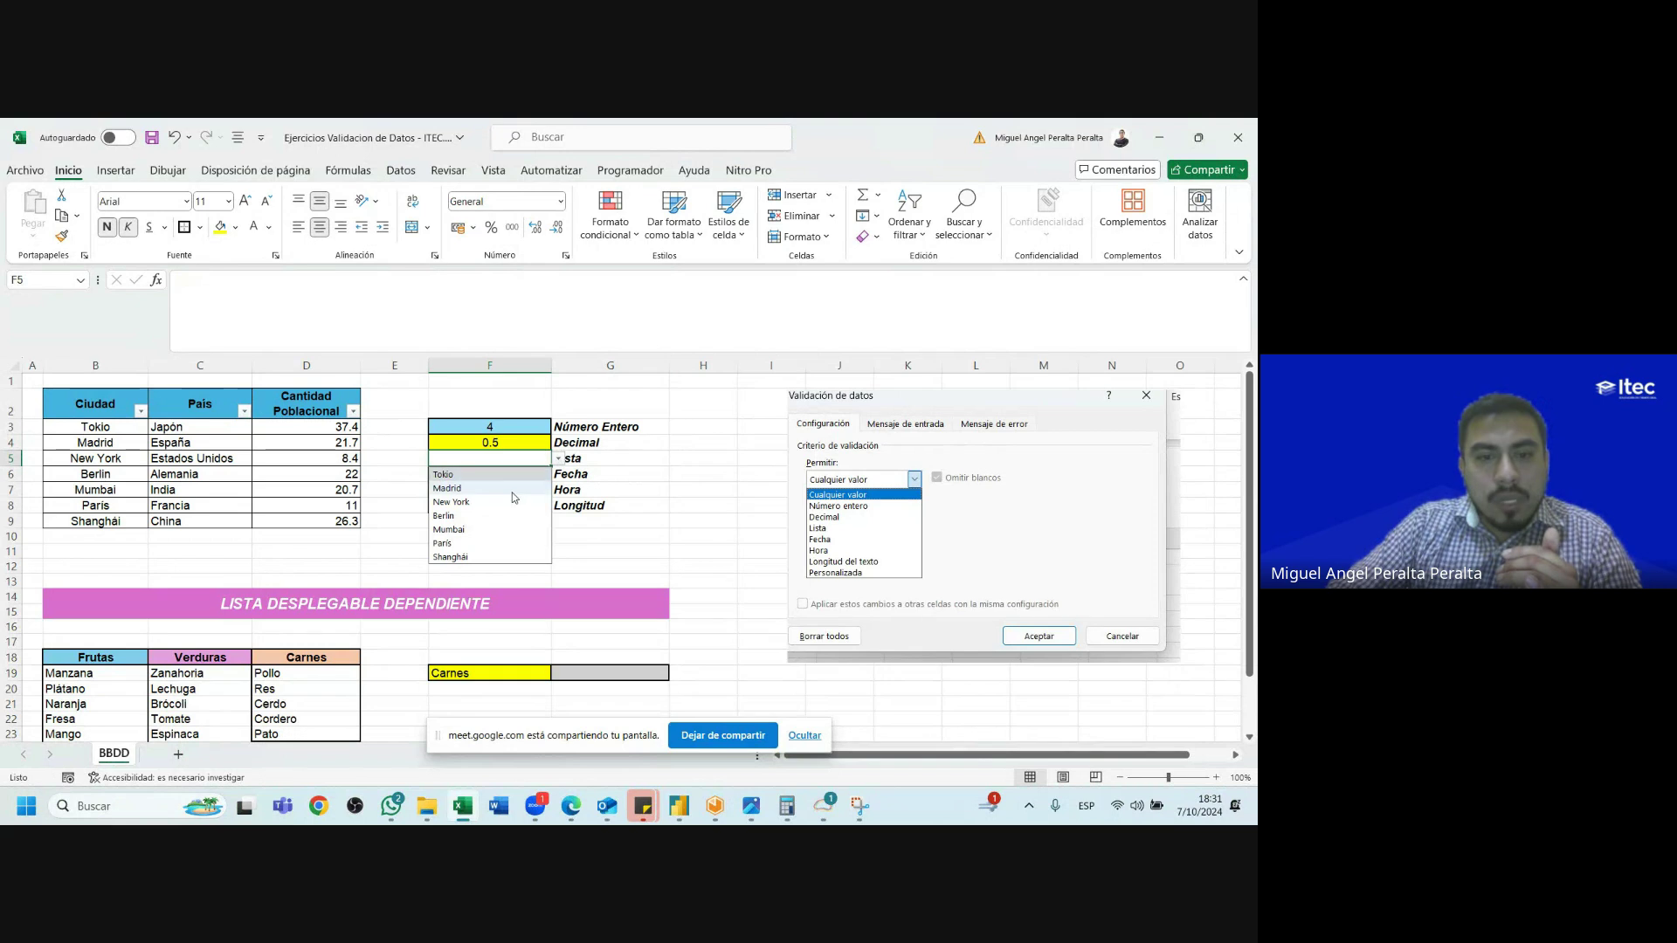
click(513, 491)
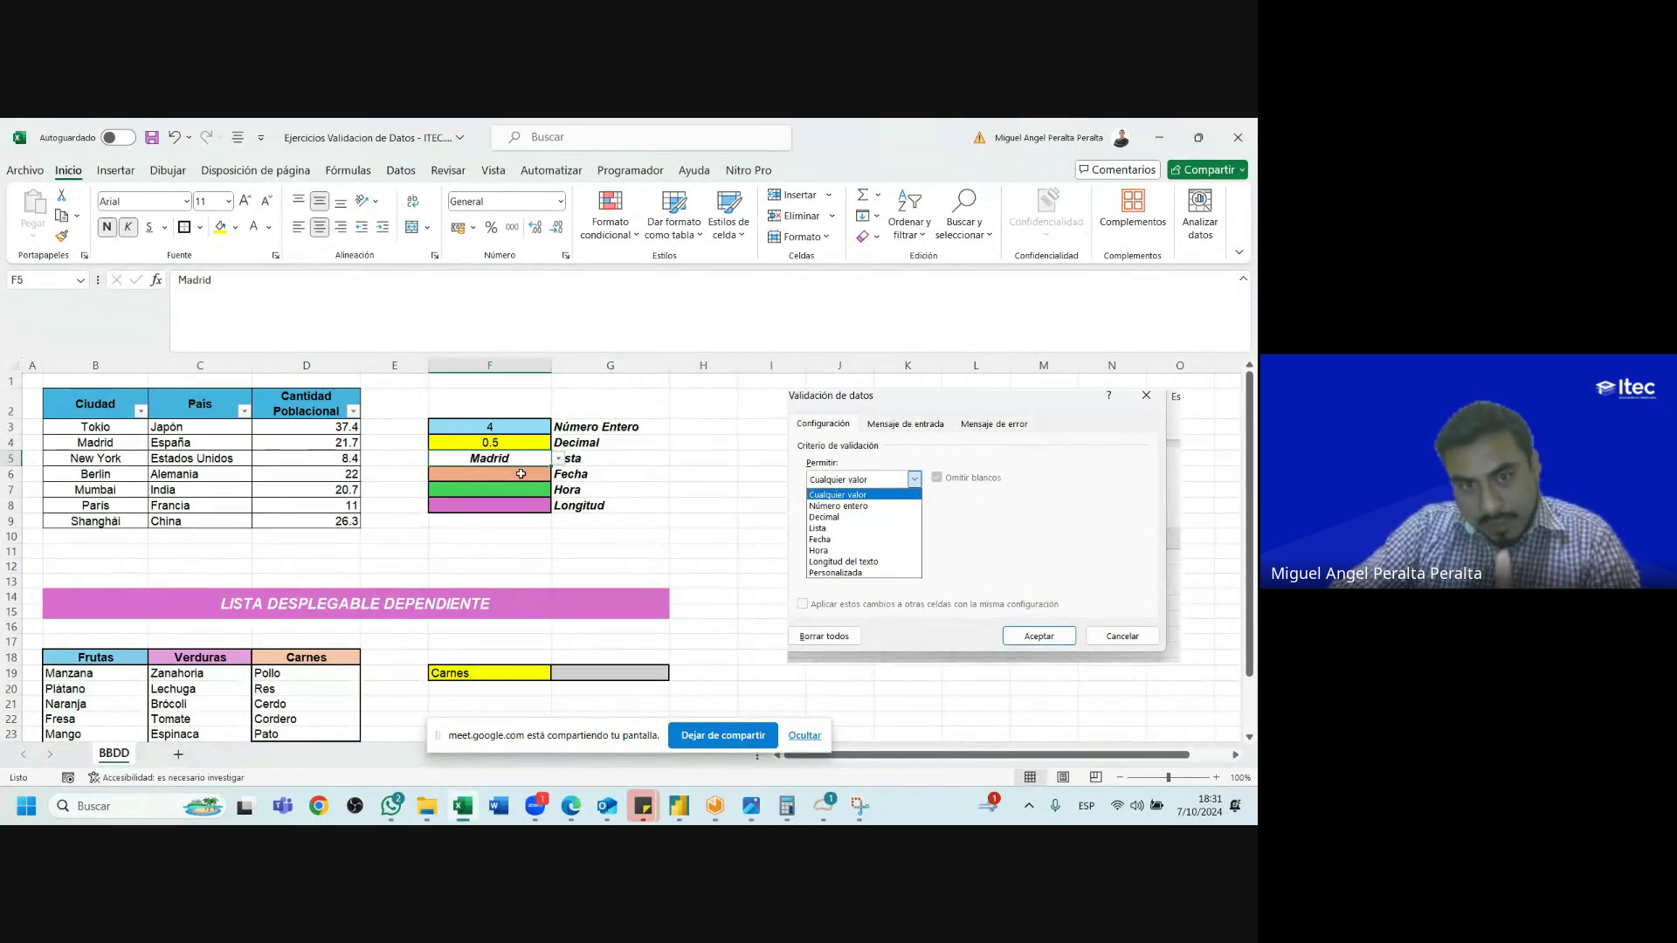
click(558, 459)
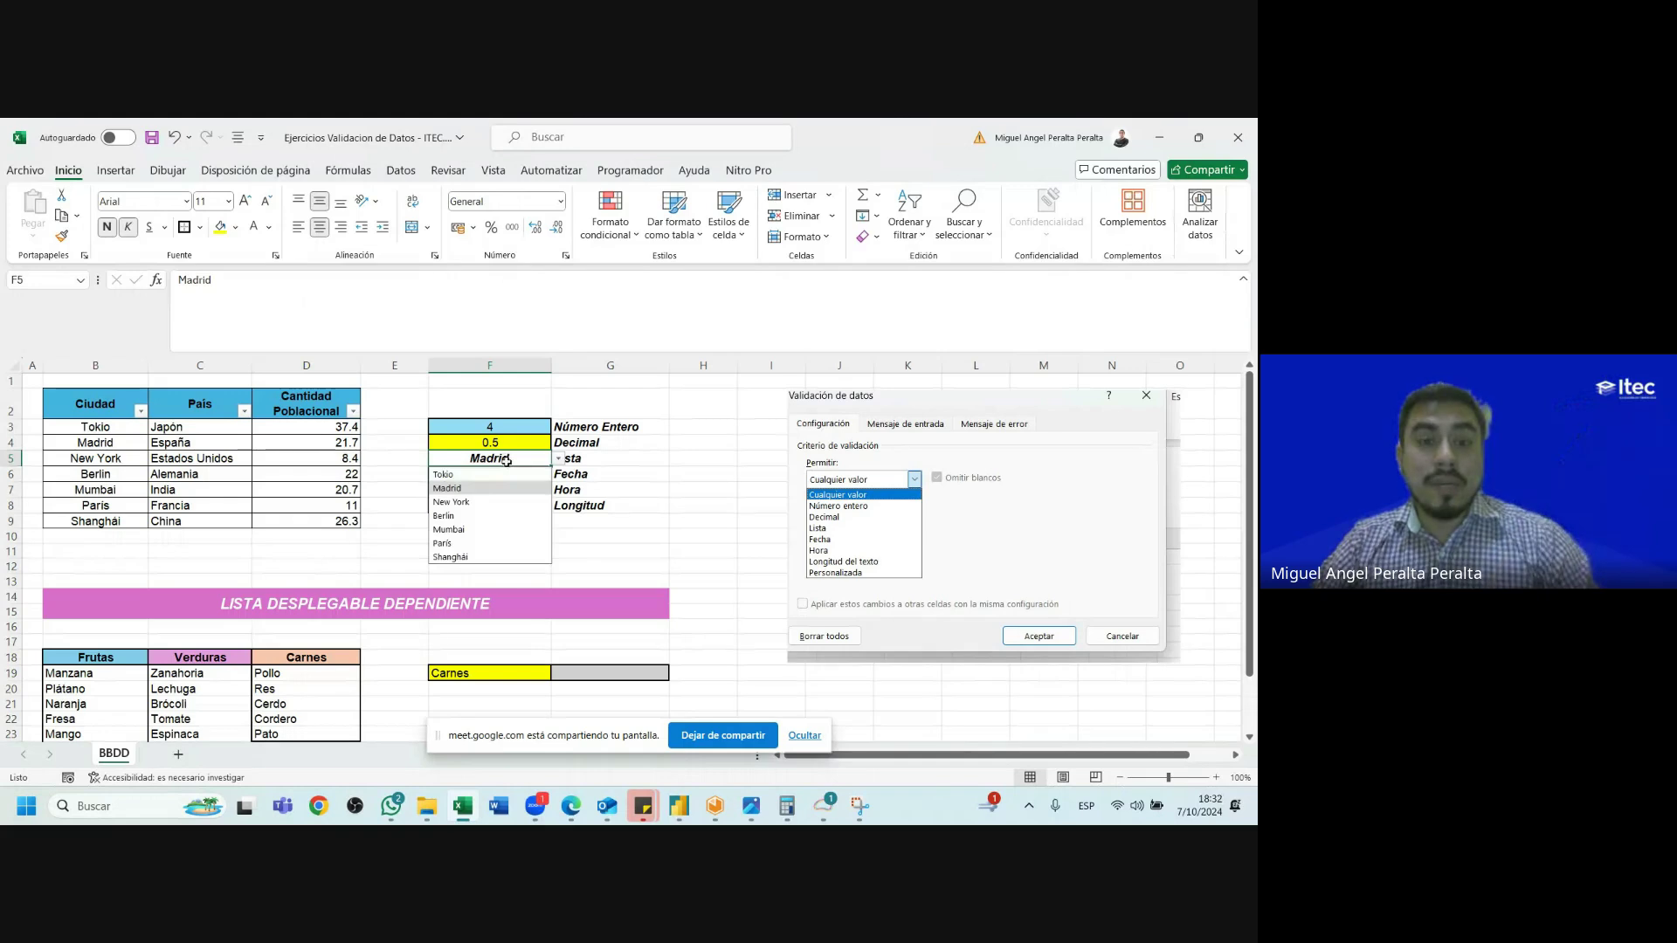
click(542, 458)
click(559, 459)
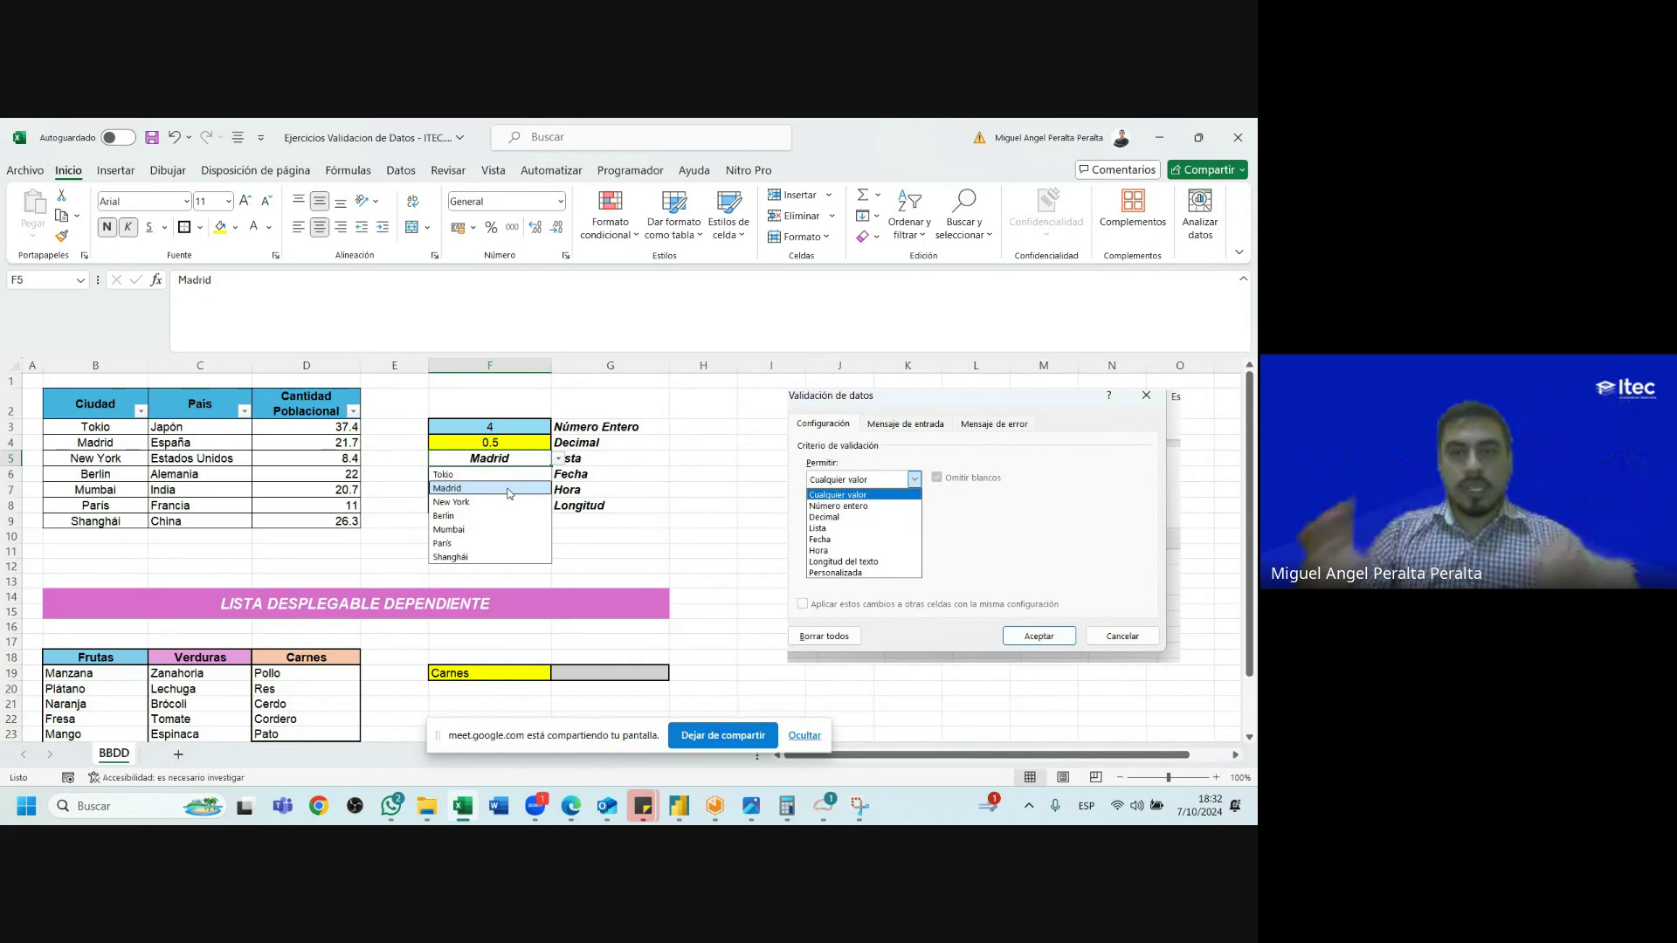
click(509, 493)
click(616, 520)
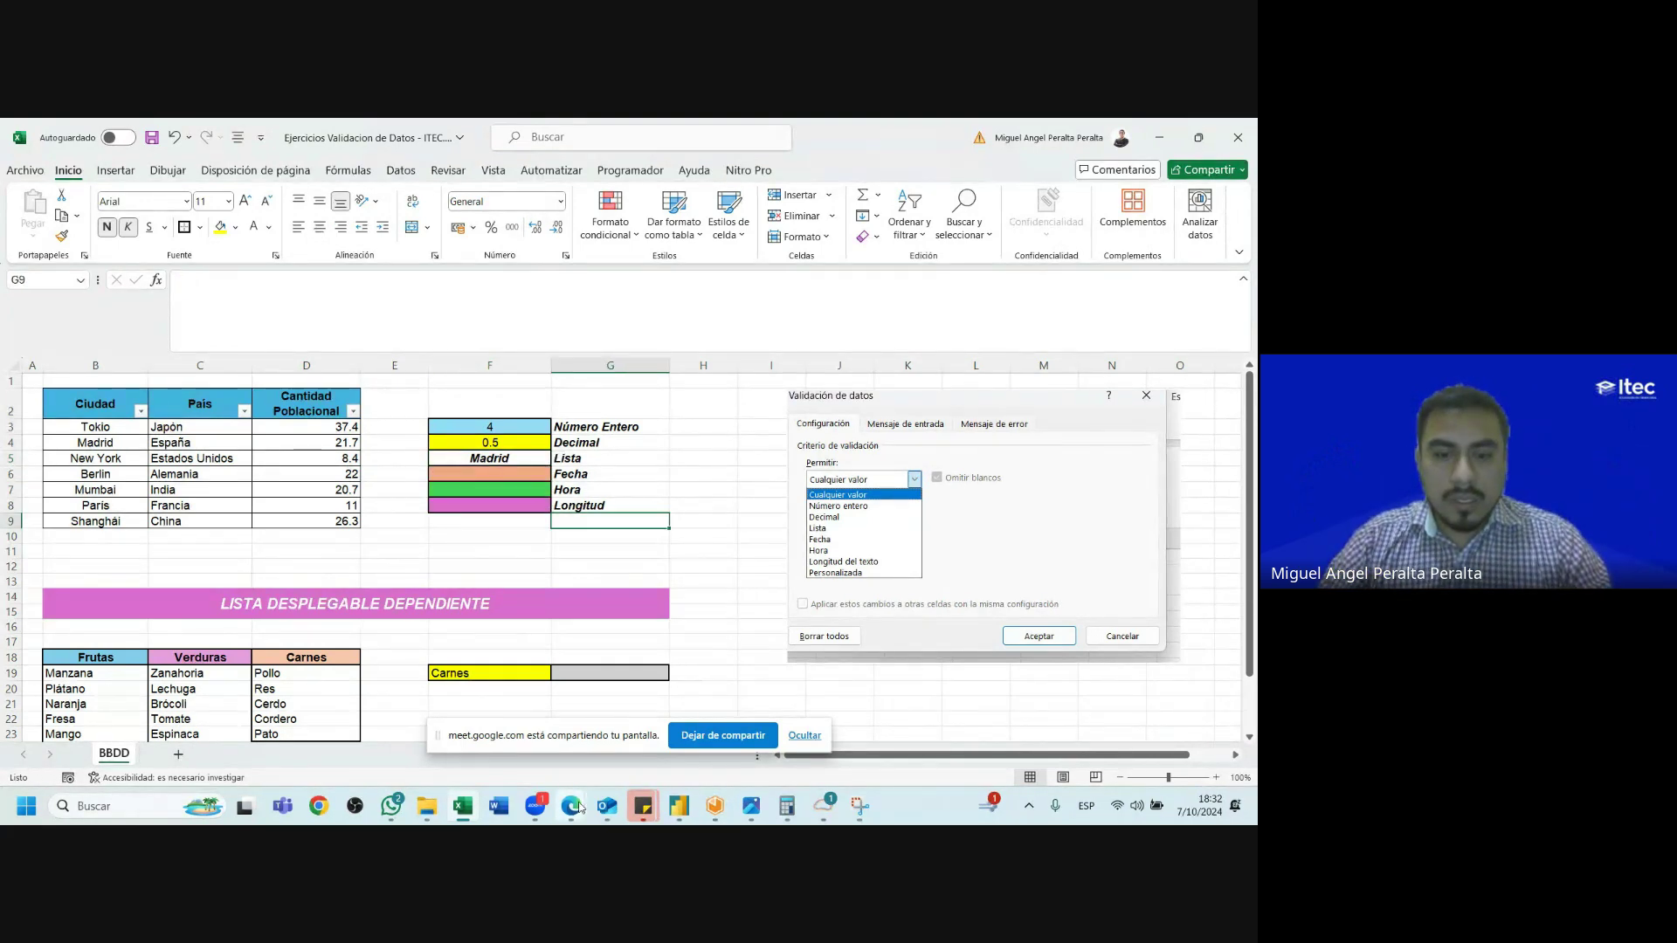
mouse_move(571, 805)
click(508, 738)
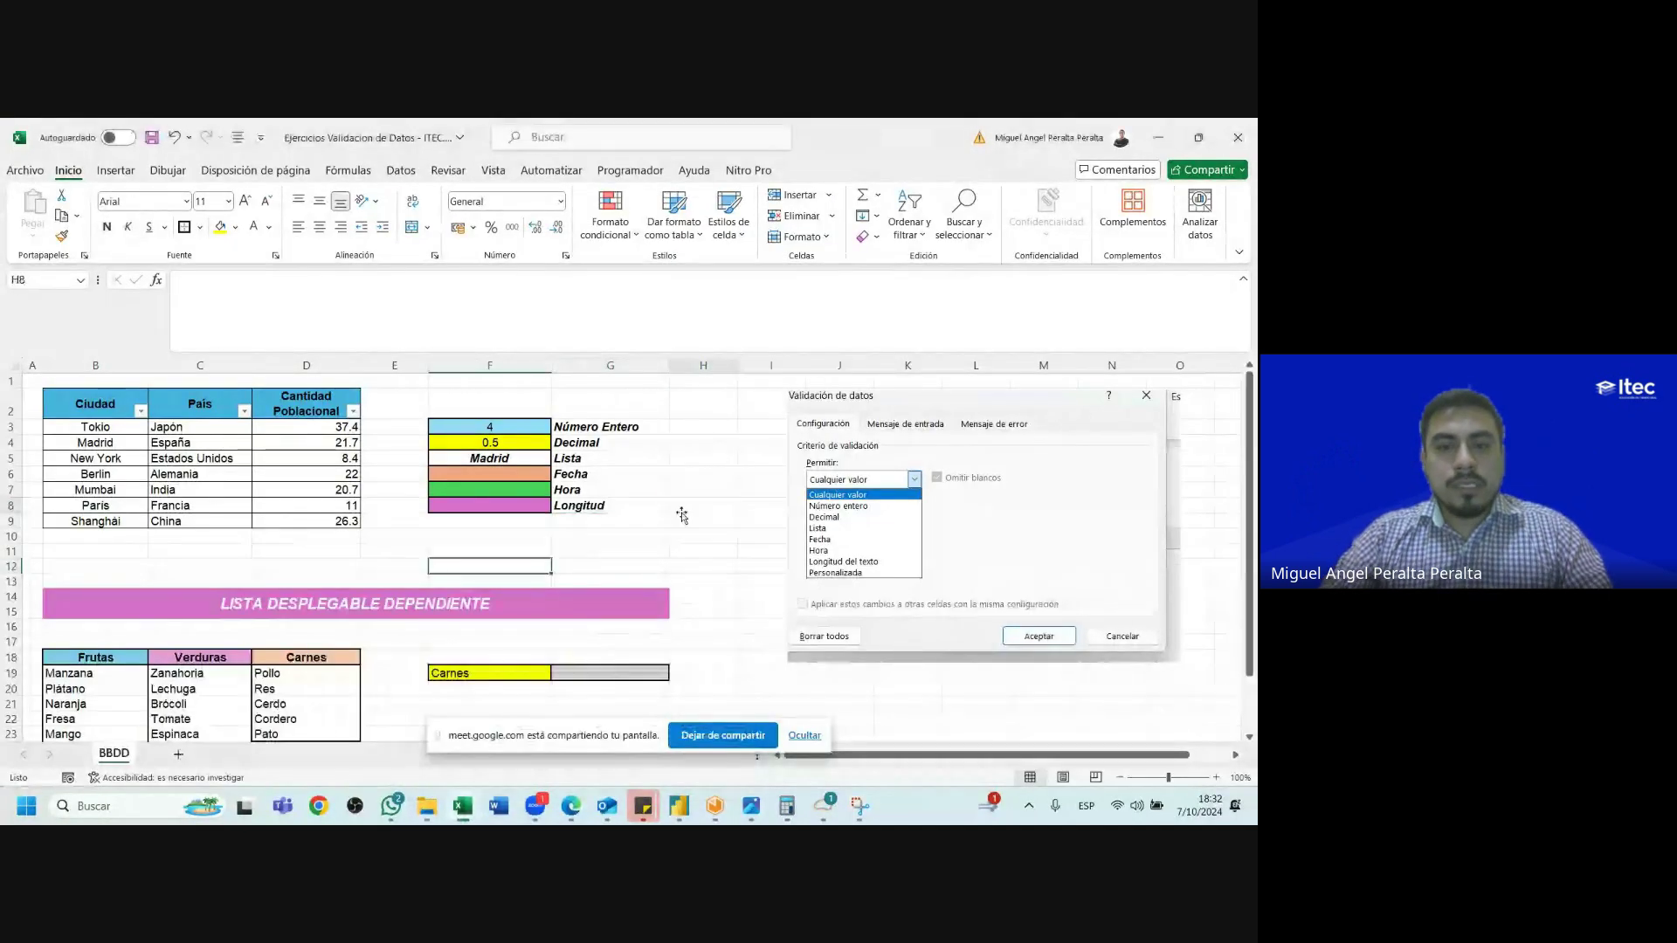
click(699, 538)
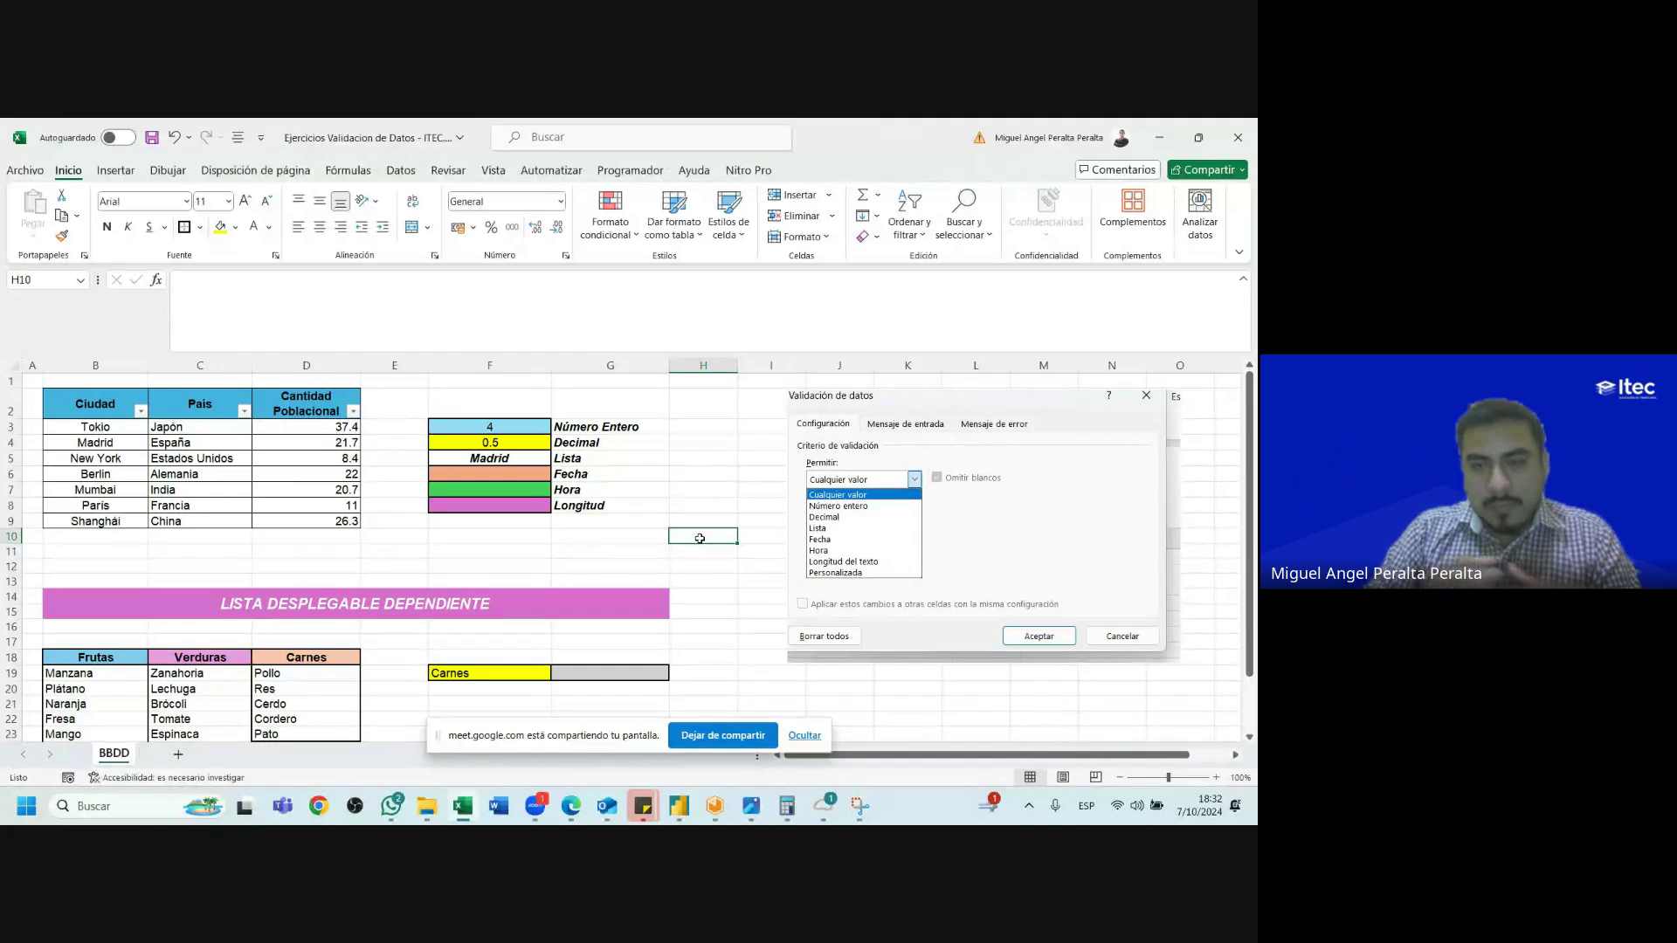
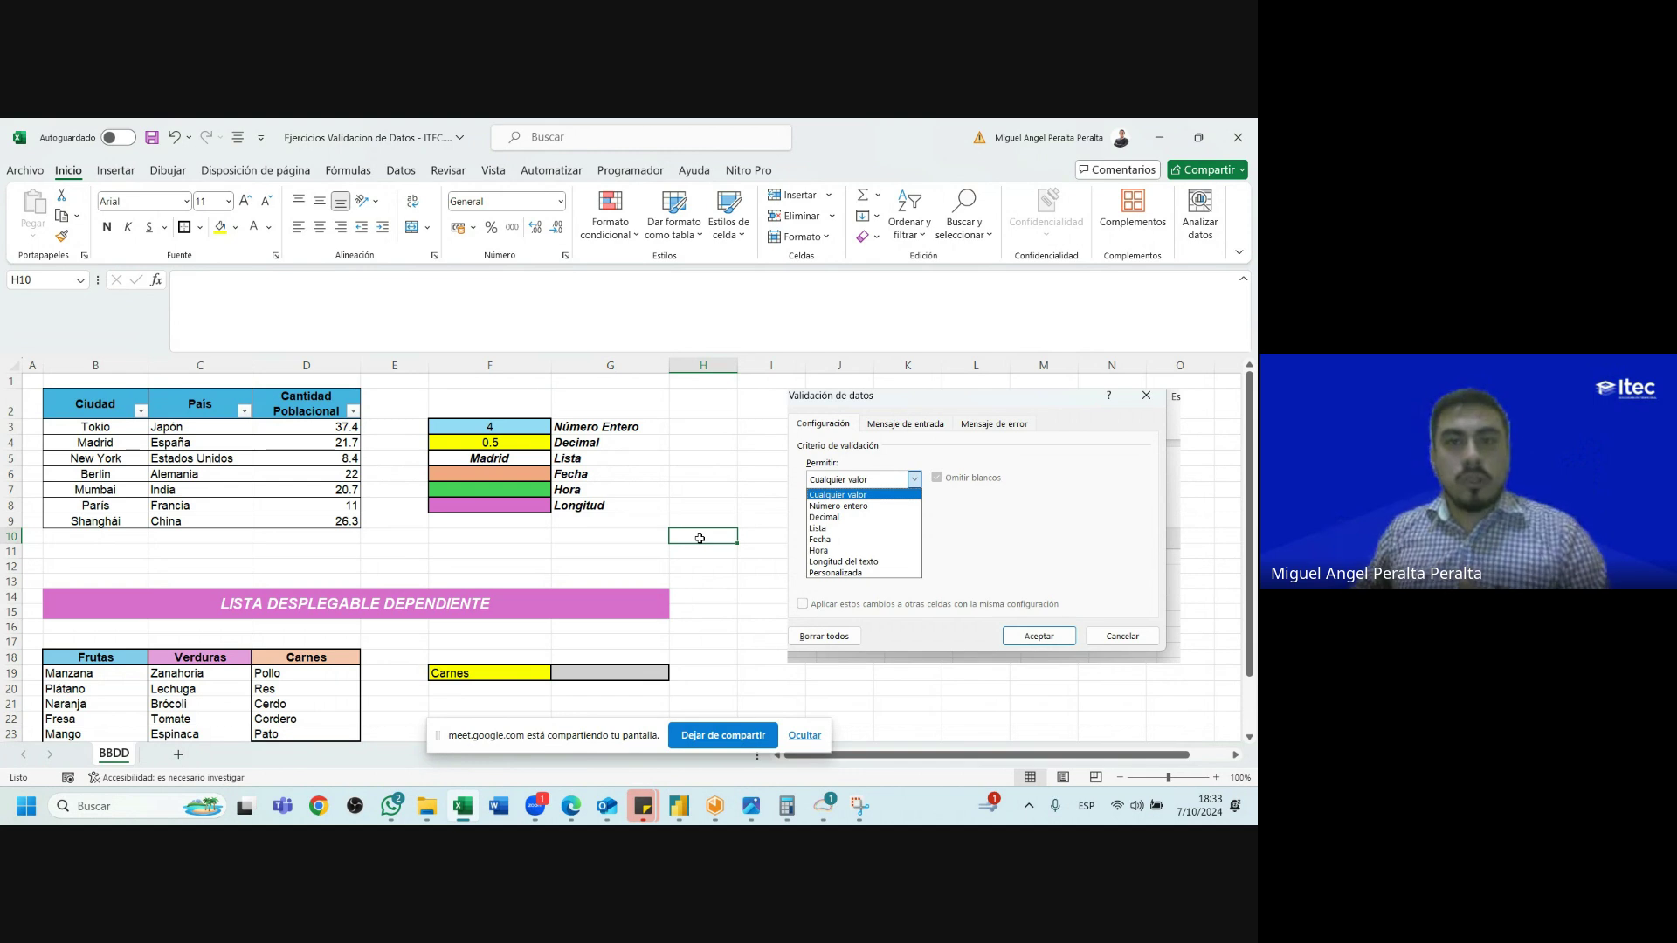
Step: Select the Frutas, Verduras and Carnes lists in turn to show their range names
scroll(473, 577, down, 3)
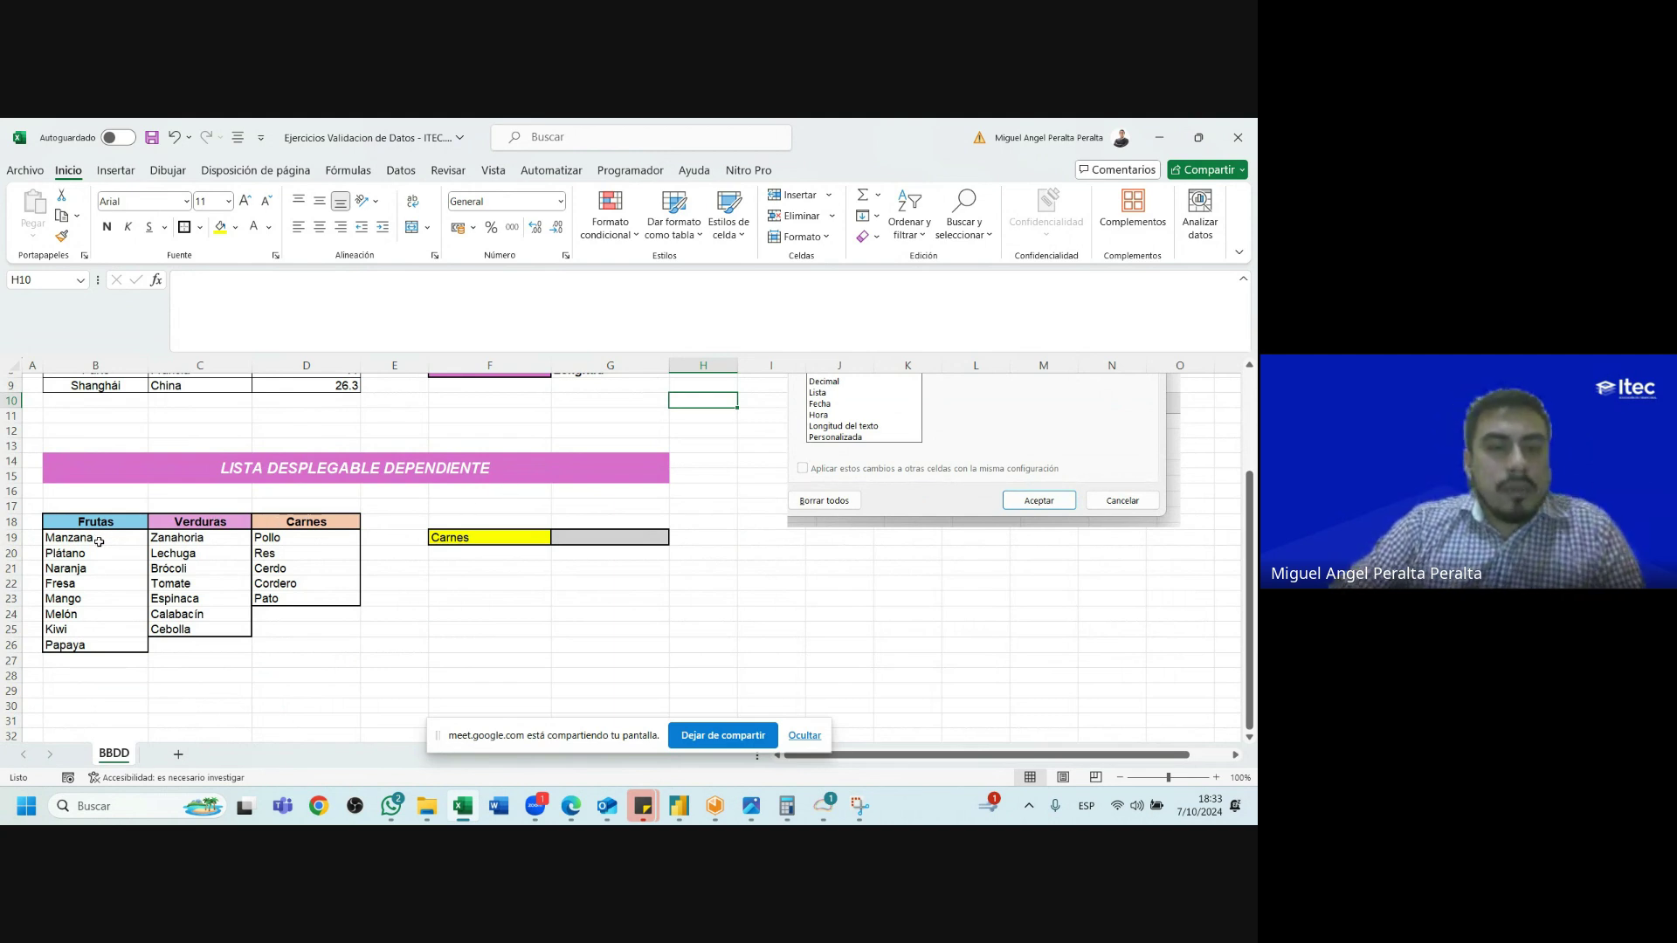
drag(98, 542, 105, 646)
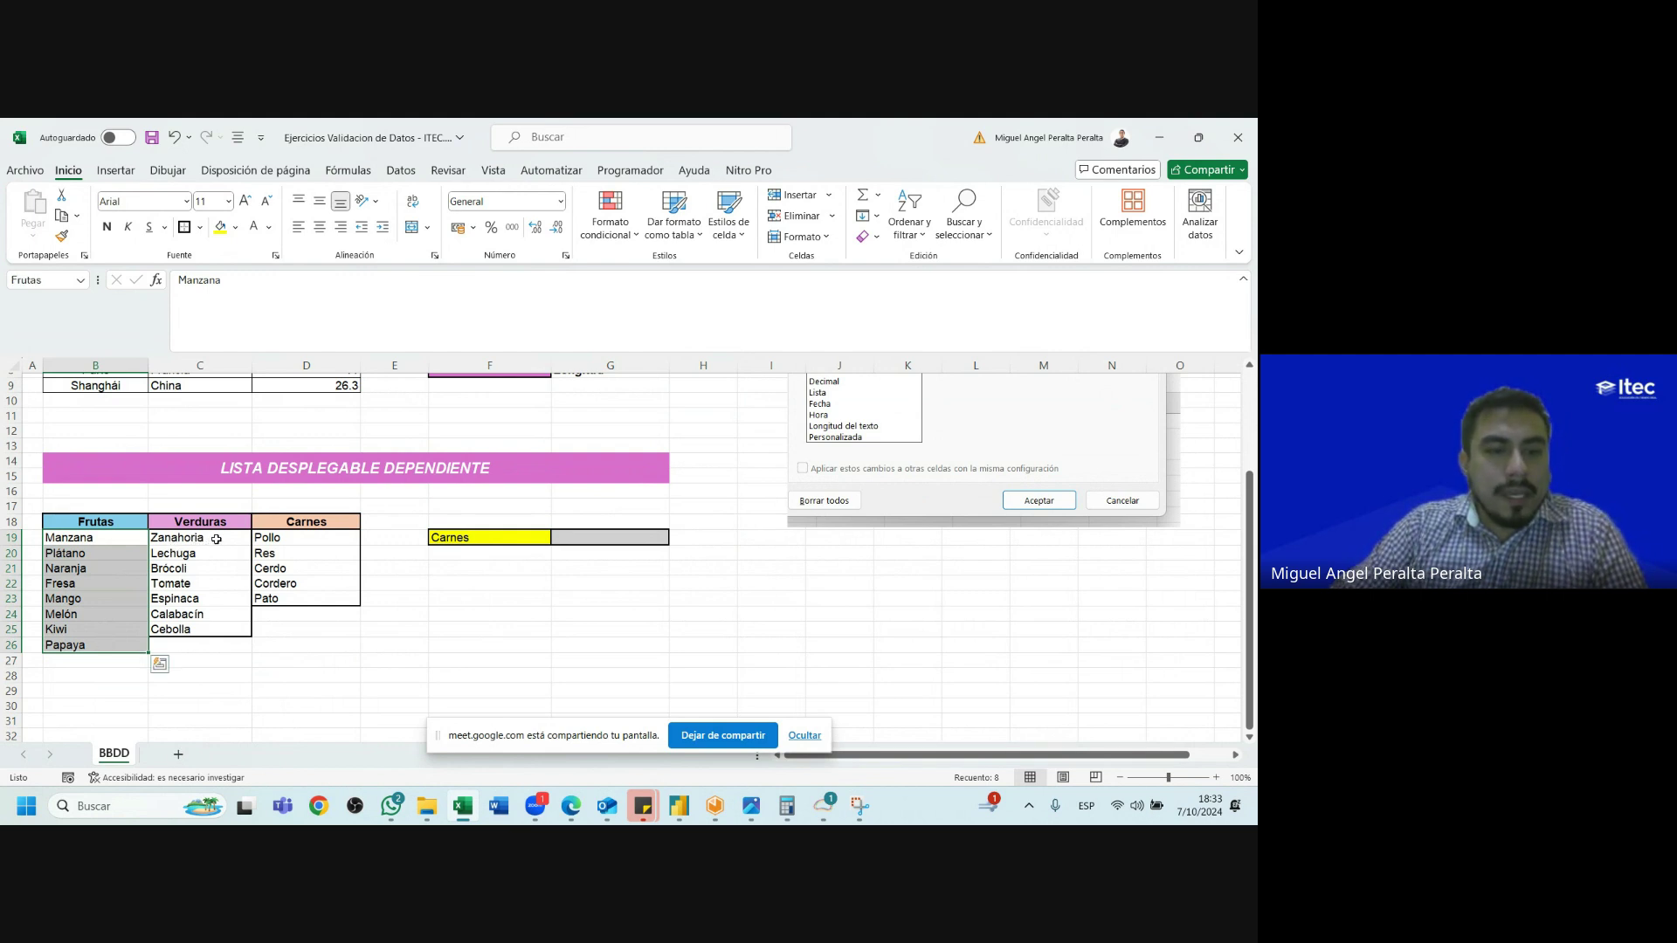
drag(215, 539, 214, 629)
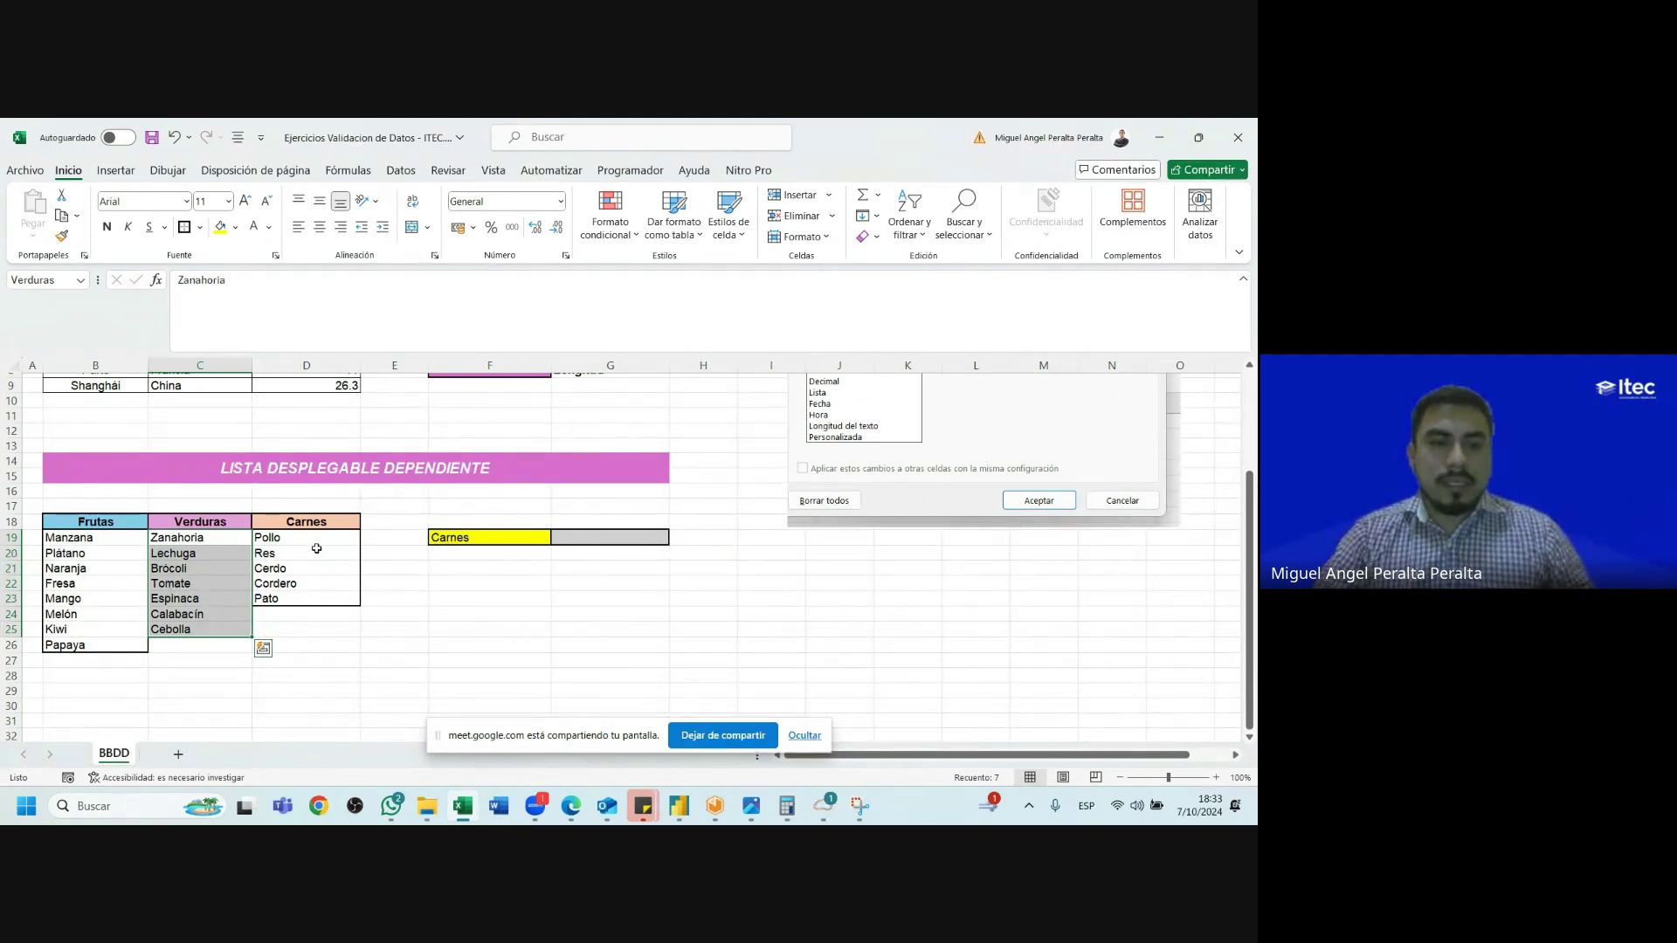
drag(335, 537, 336, 601)
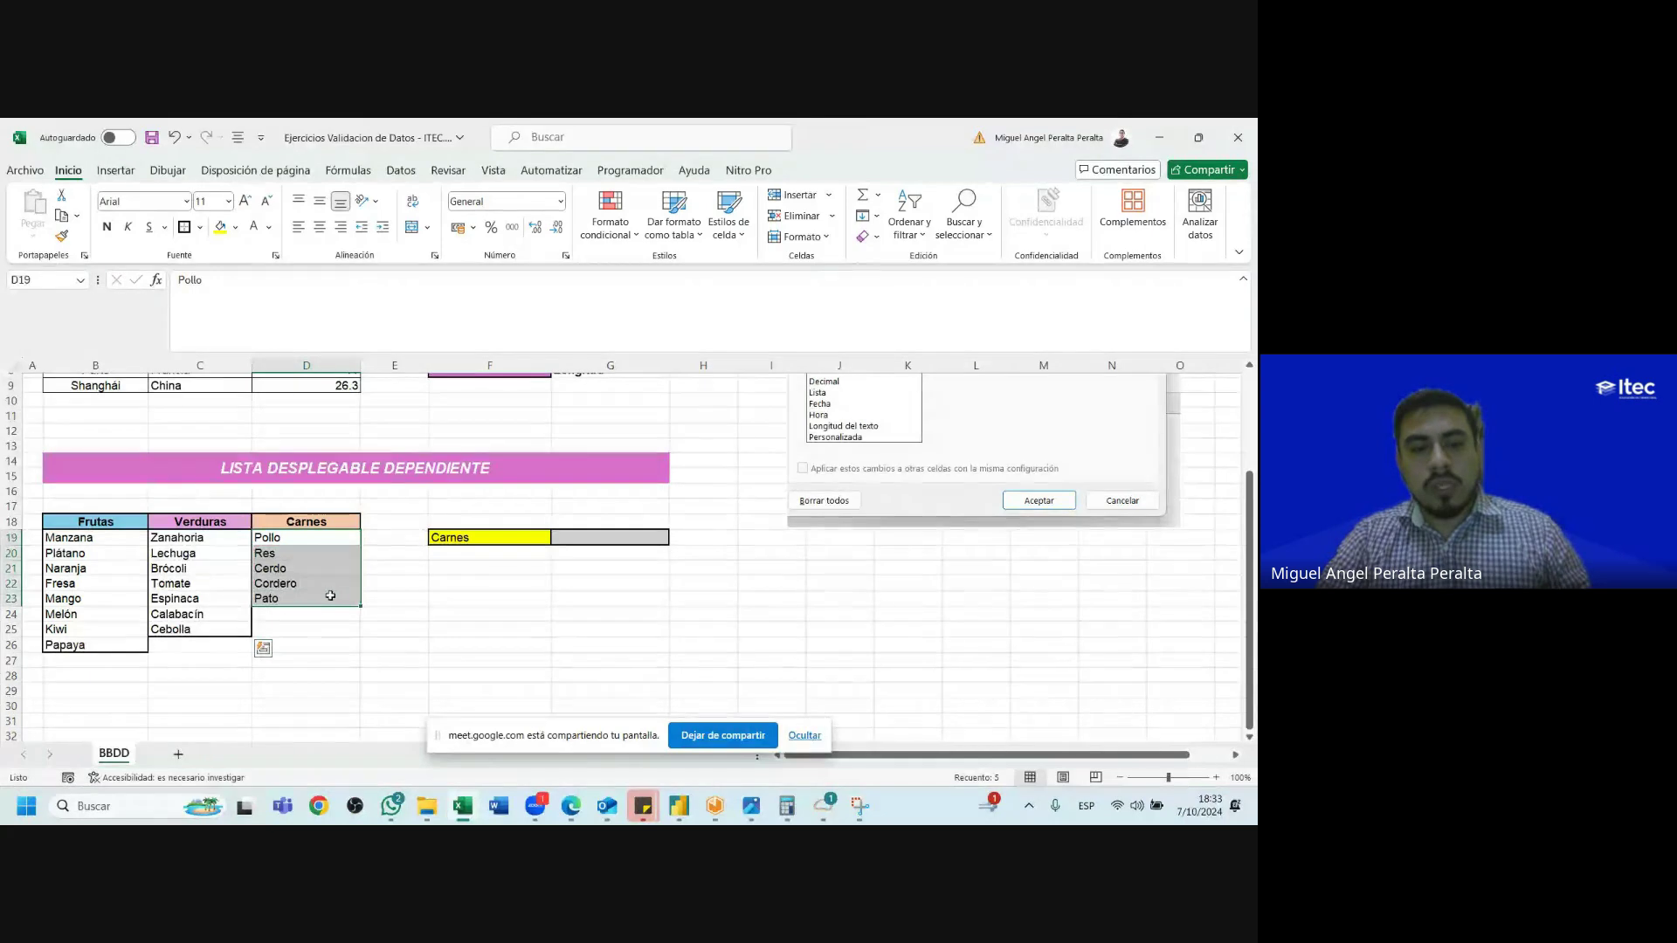
click(531, 571)
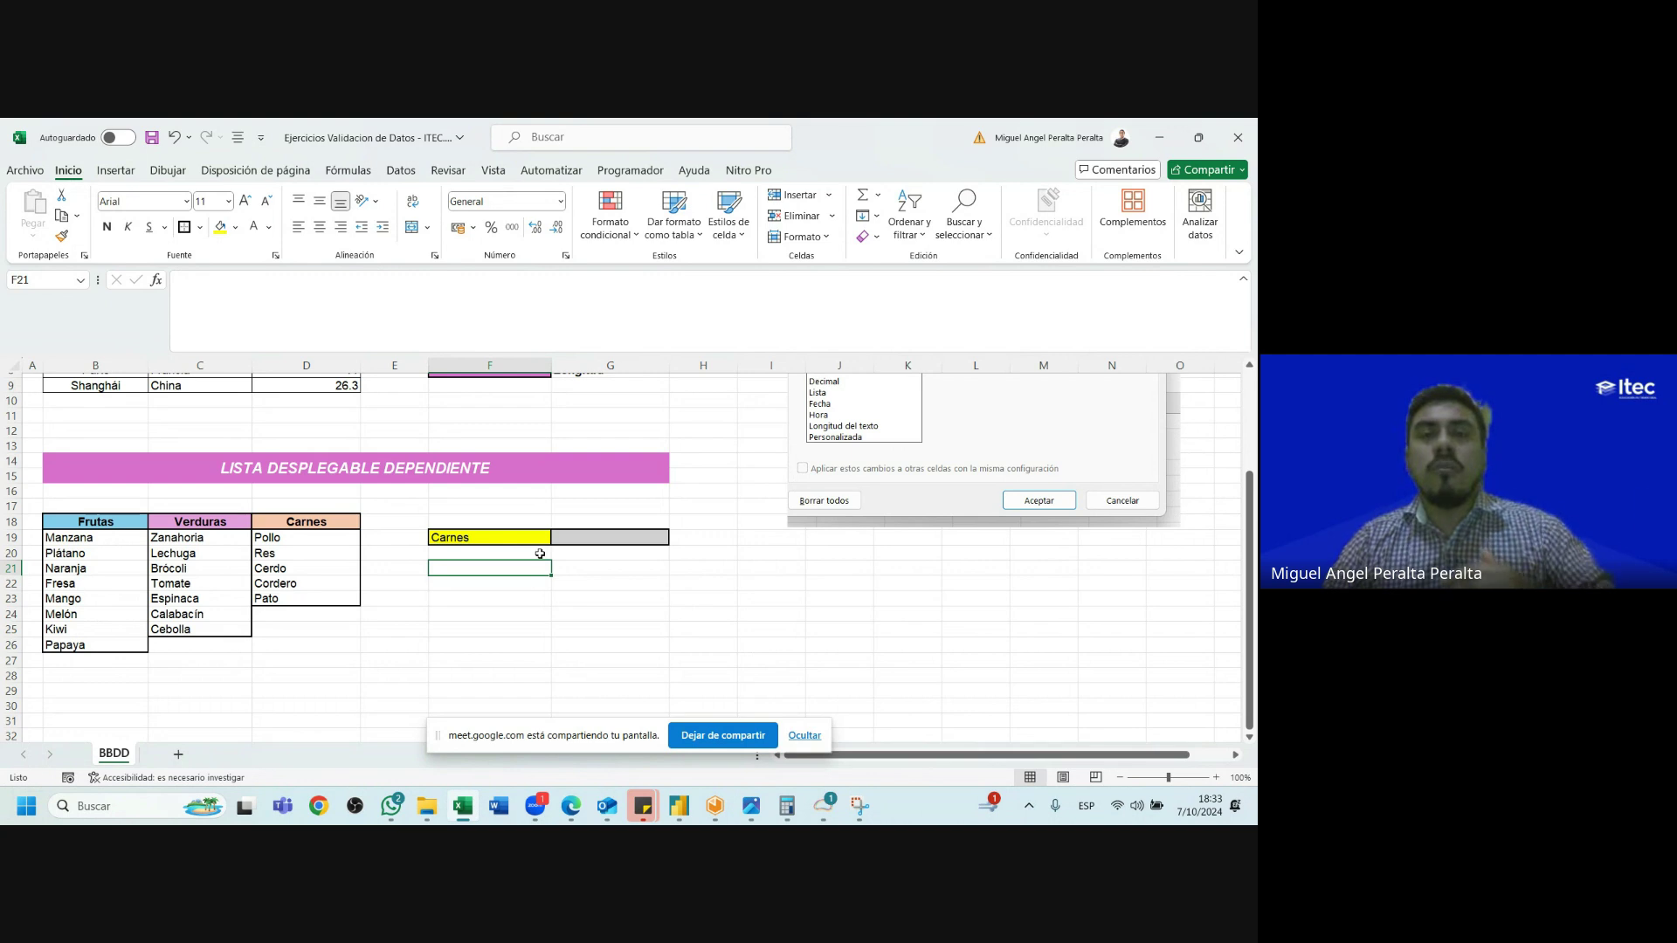
Step: Switch F19 to Verduras and view the vegetable choices in G19 without picking one
click(550, 541)
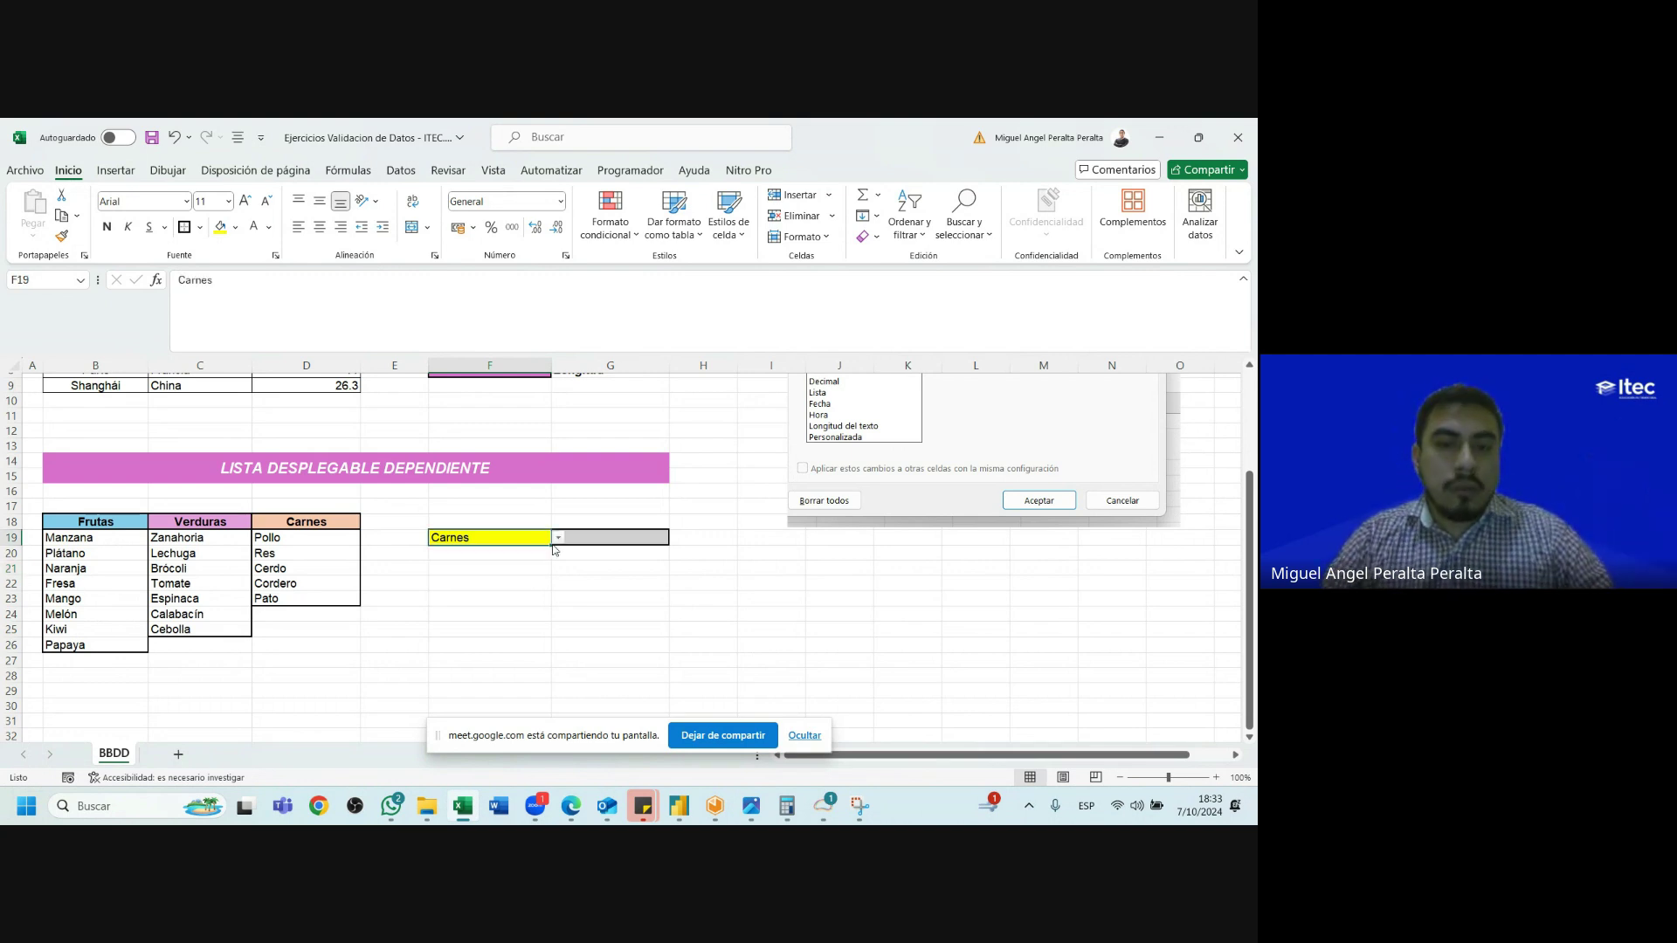
click(557, 537)
click(472, 564)
click(616, 538)
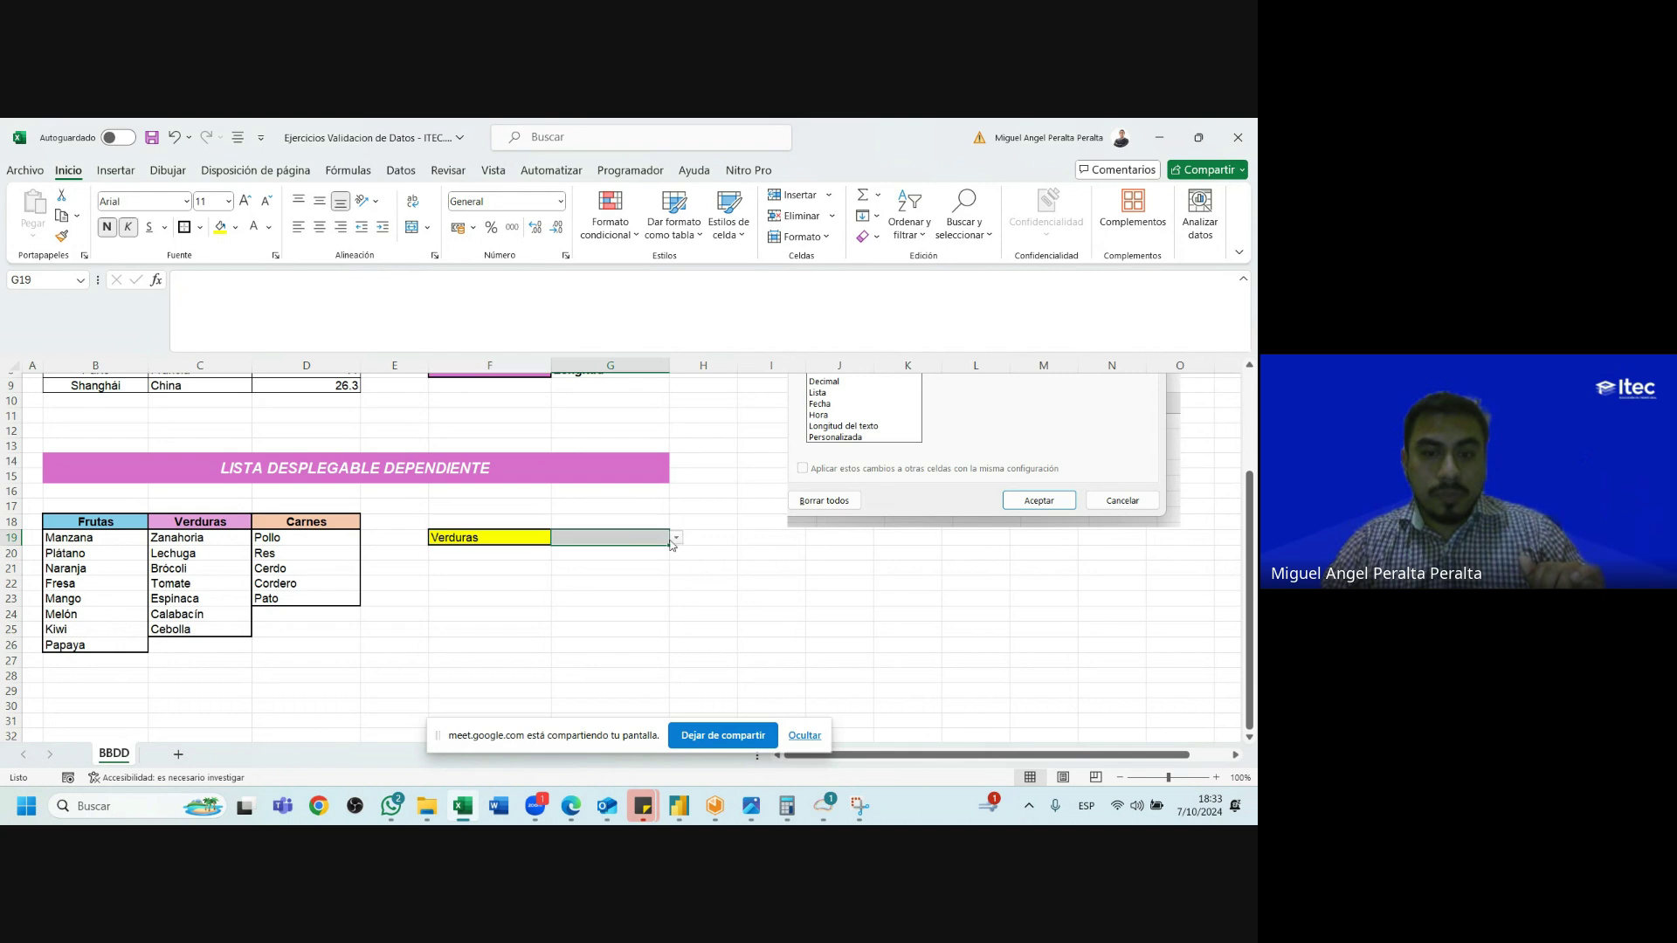
click(673, 540)
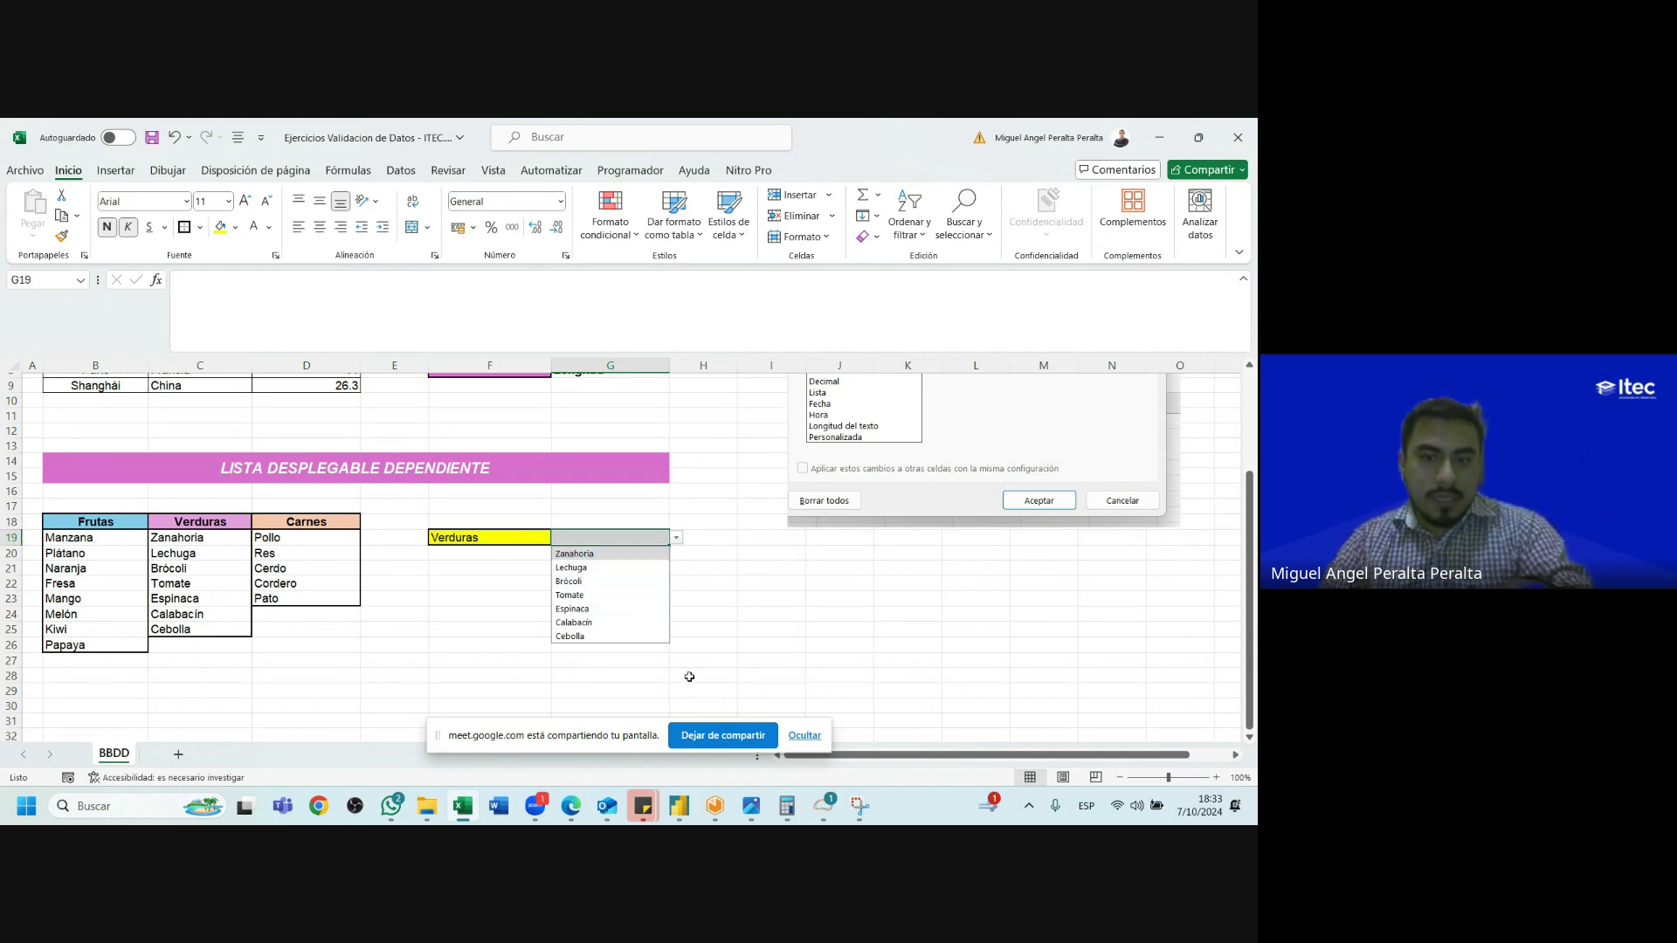
click(791, 738)
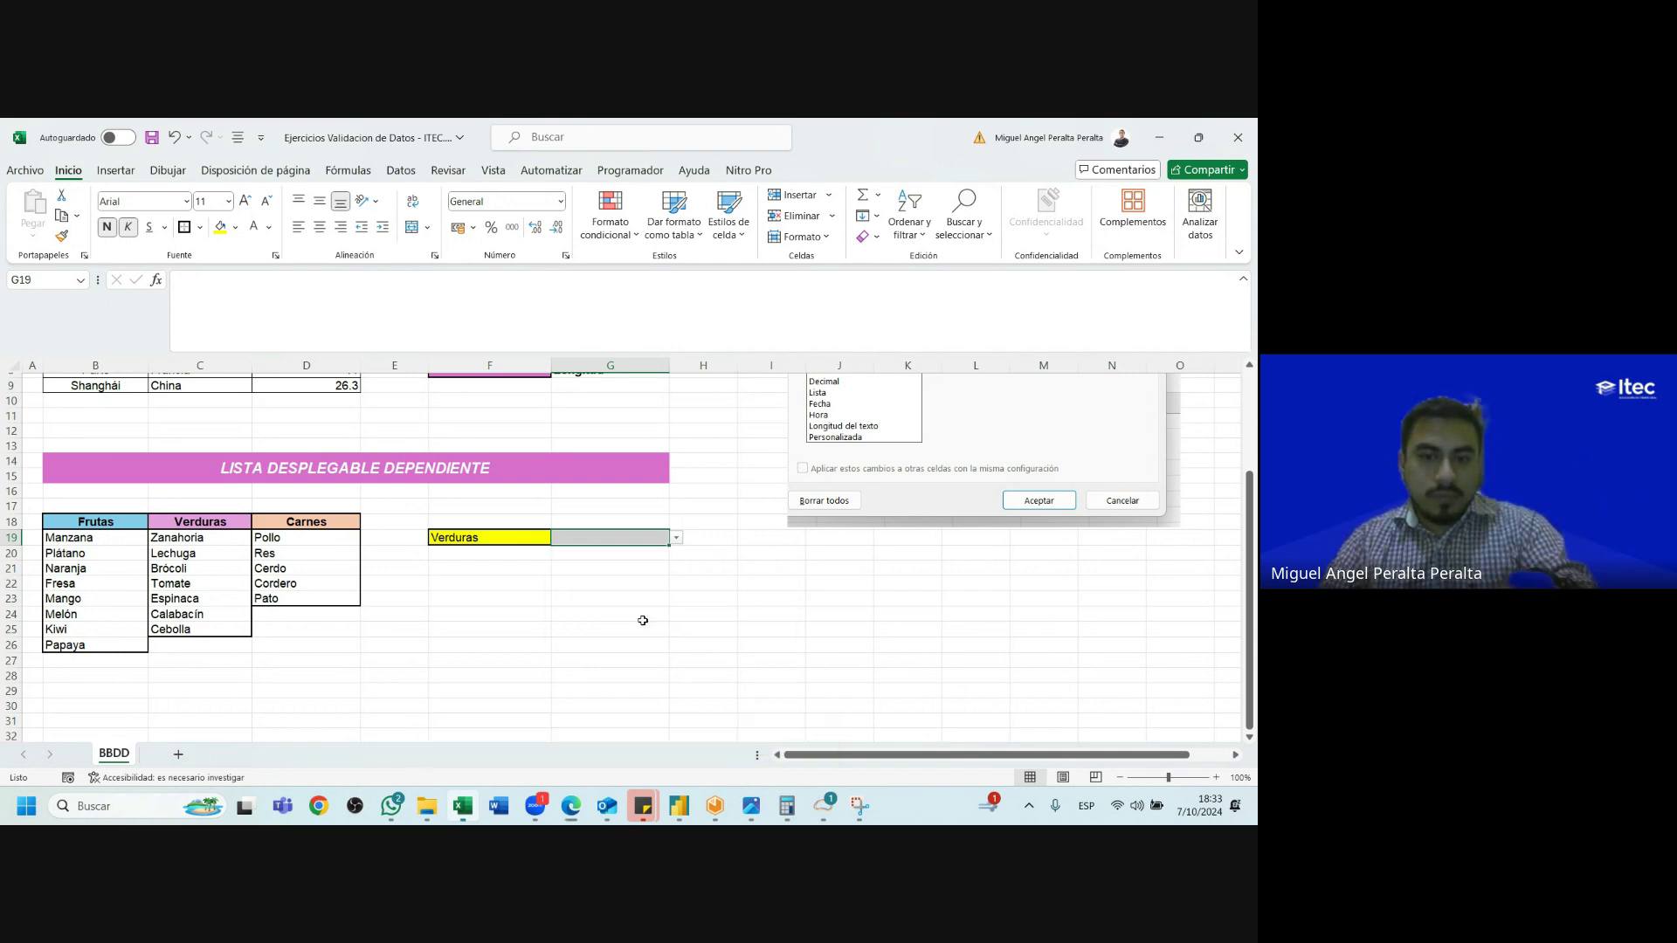
click(677, 539)
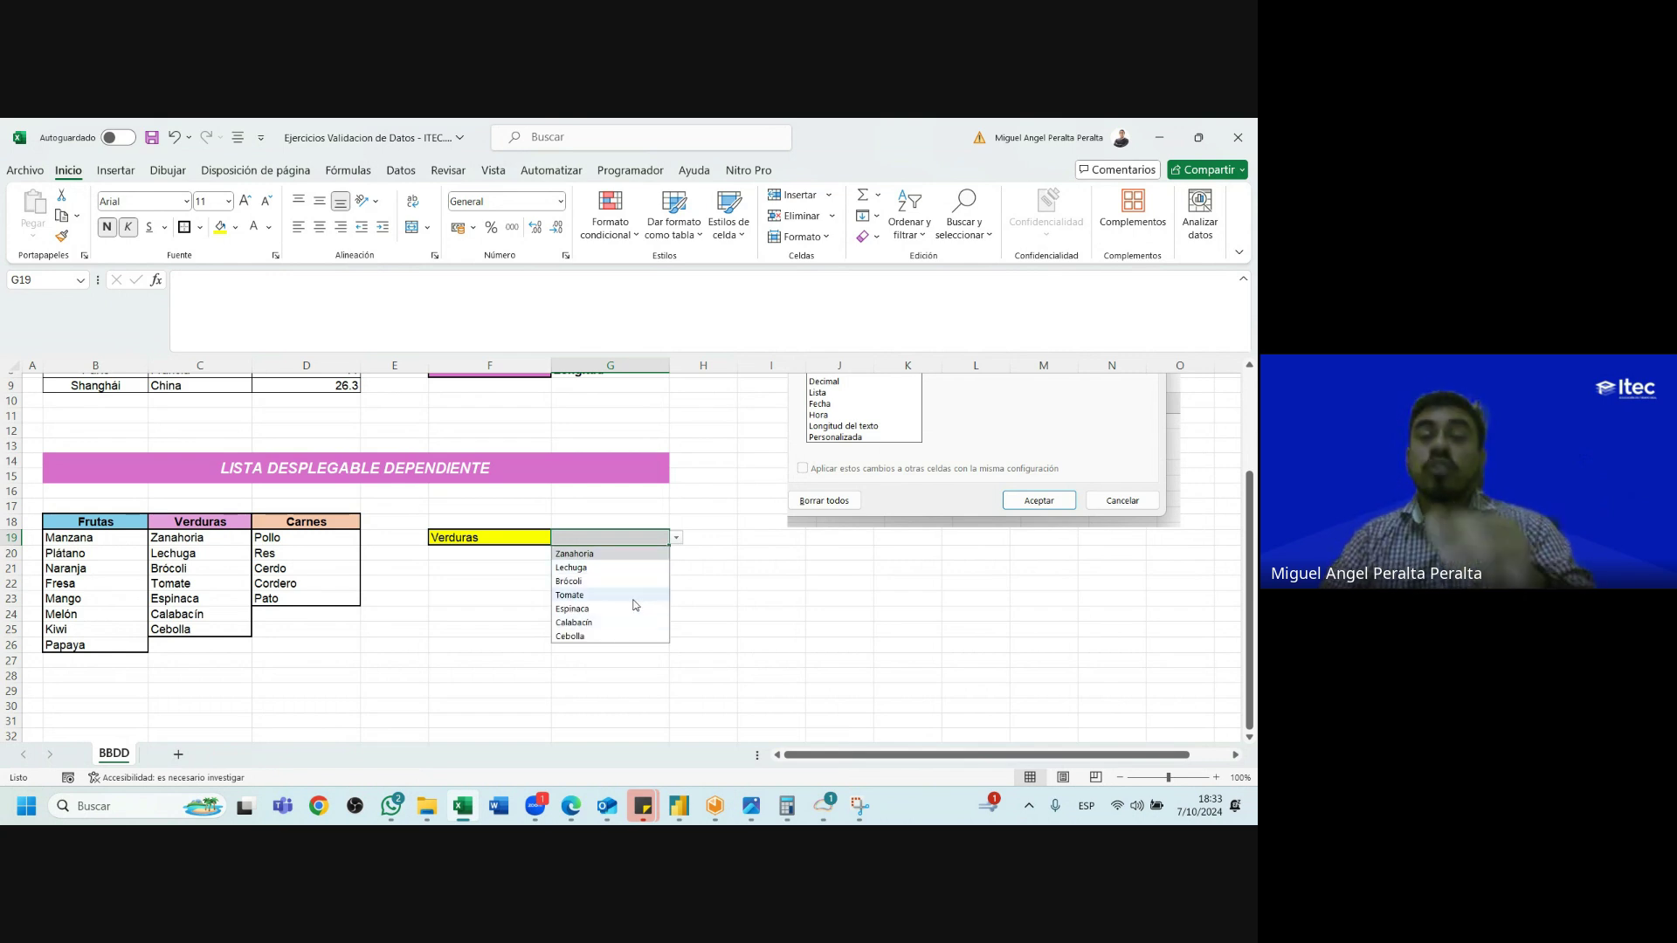
Step: Switch F19 back to Carnes and view G19's meat choices without picking one
click(546, 538)
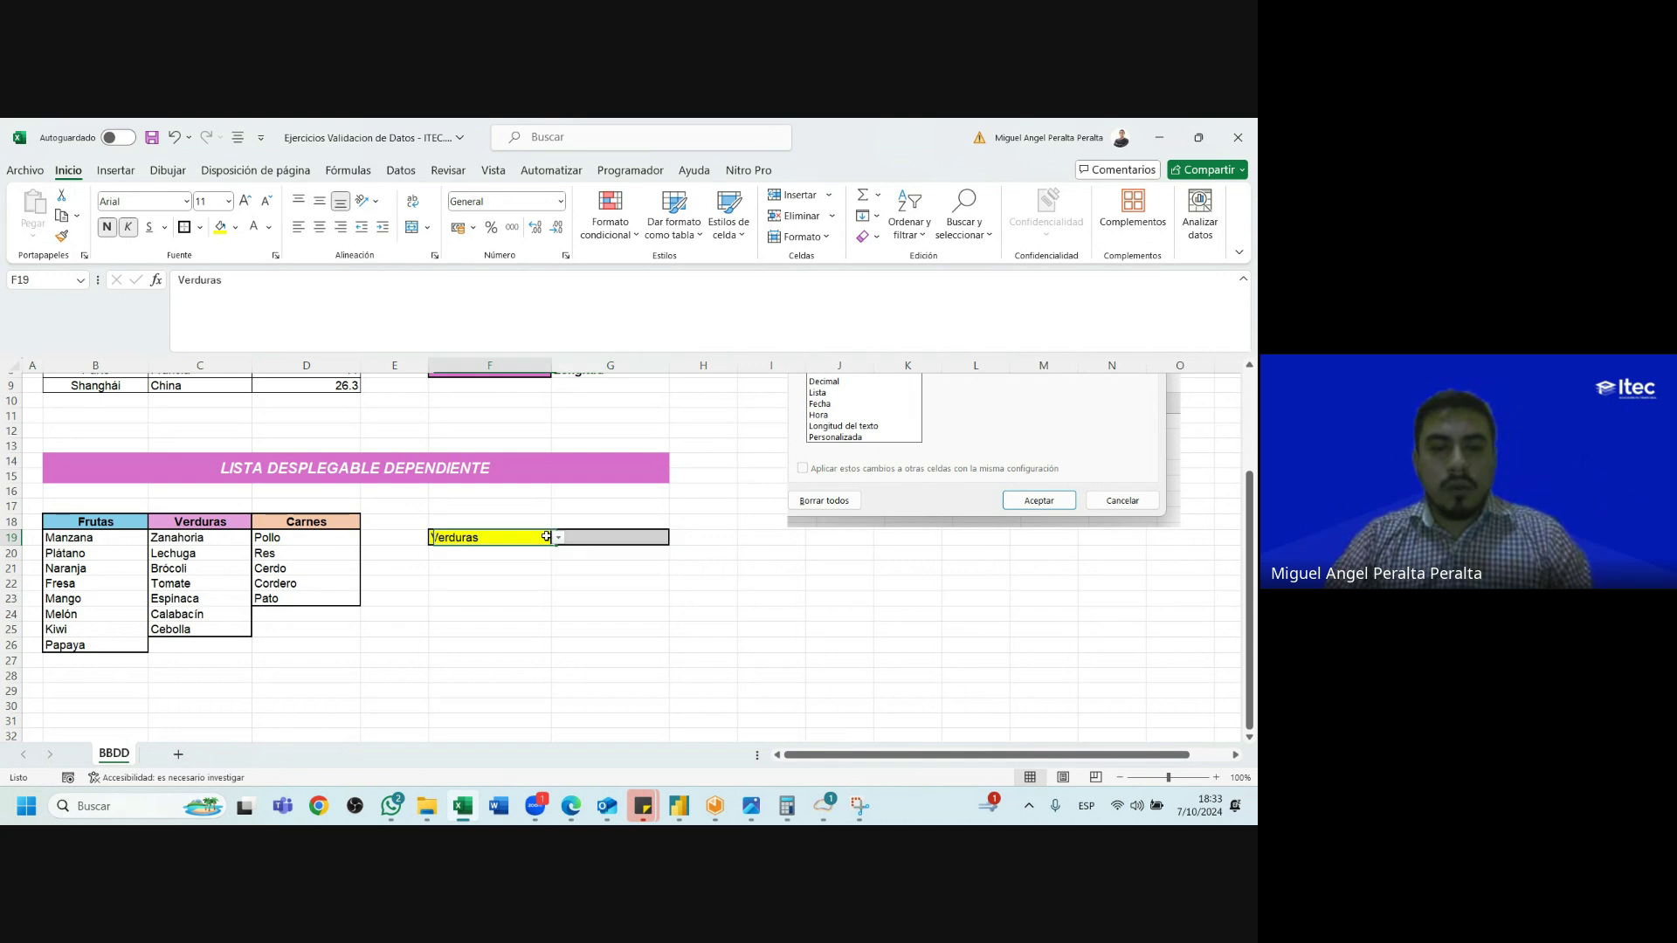
click(558, 538)
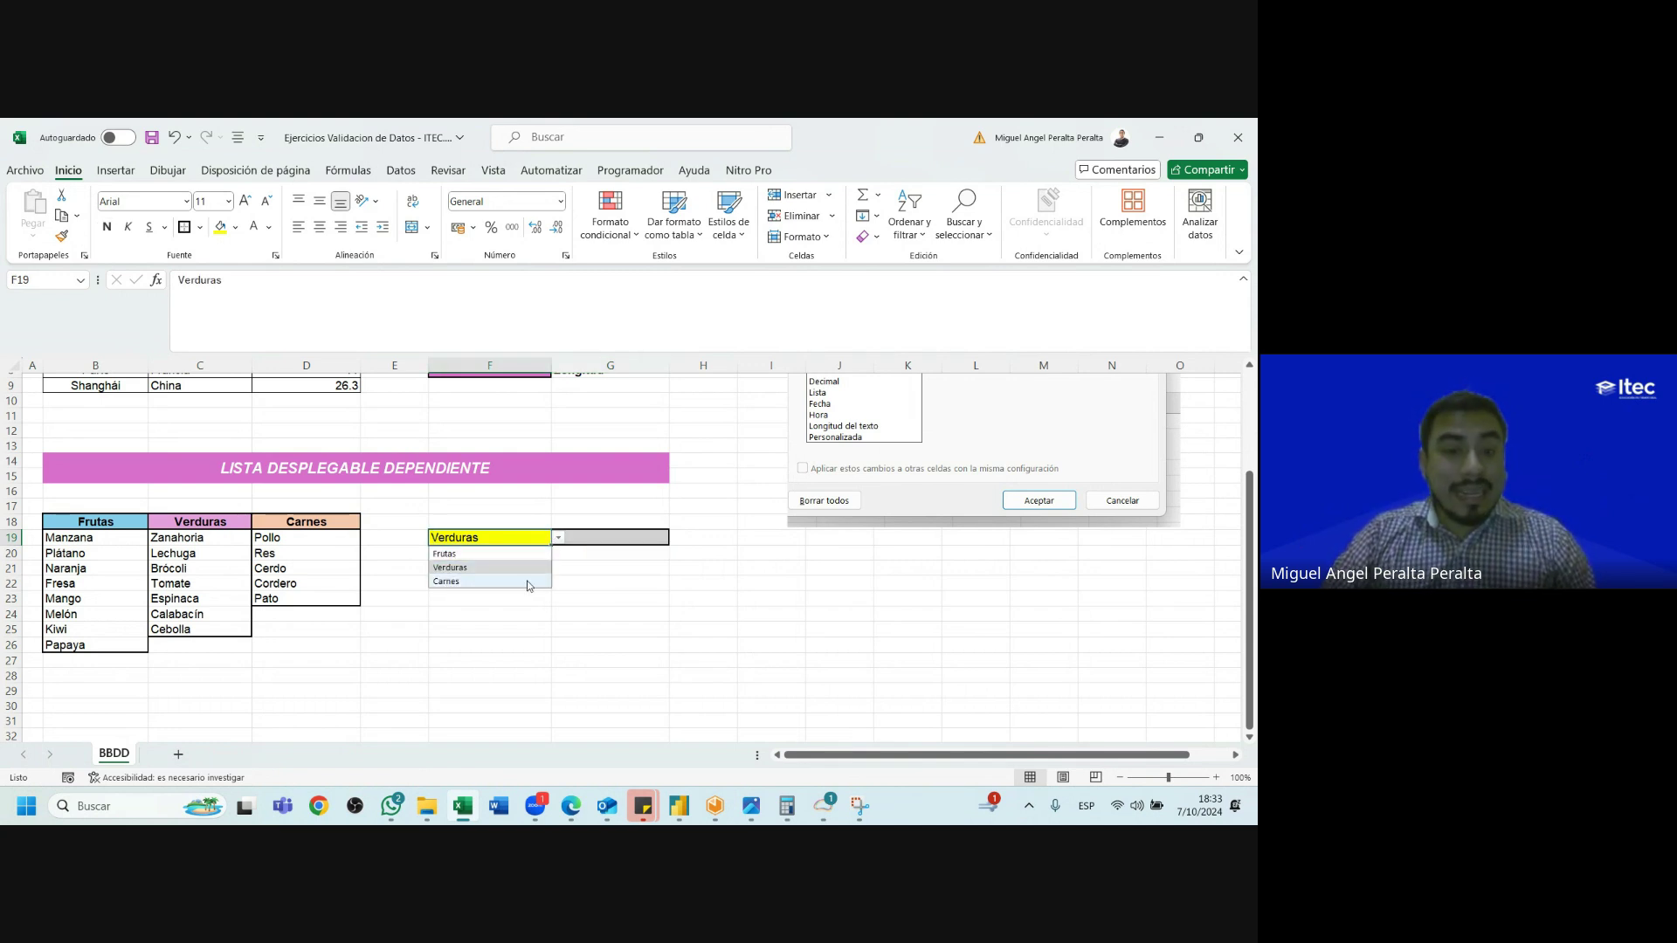
click(529, 582)
click(651, 537)
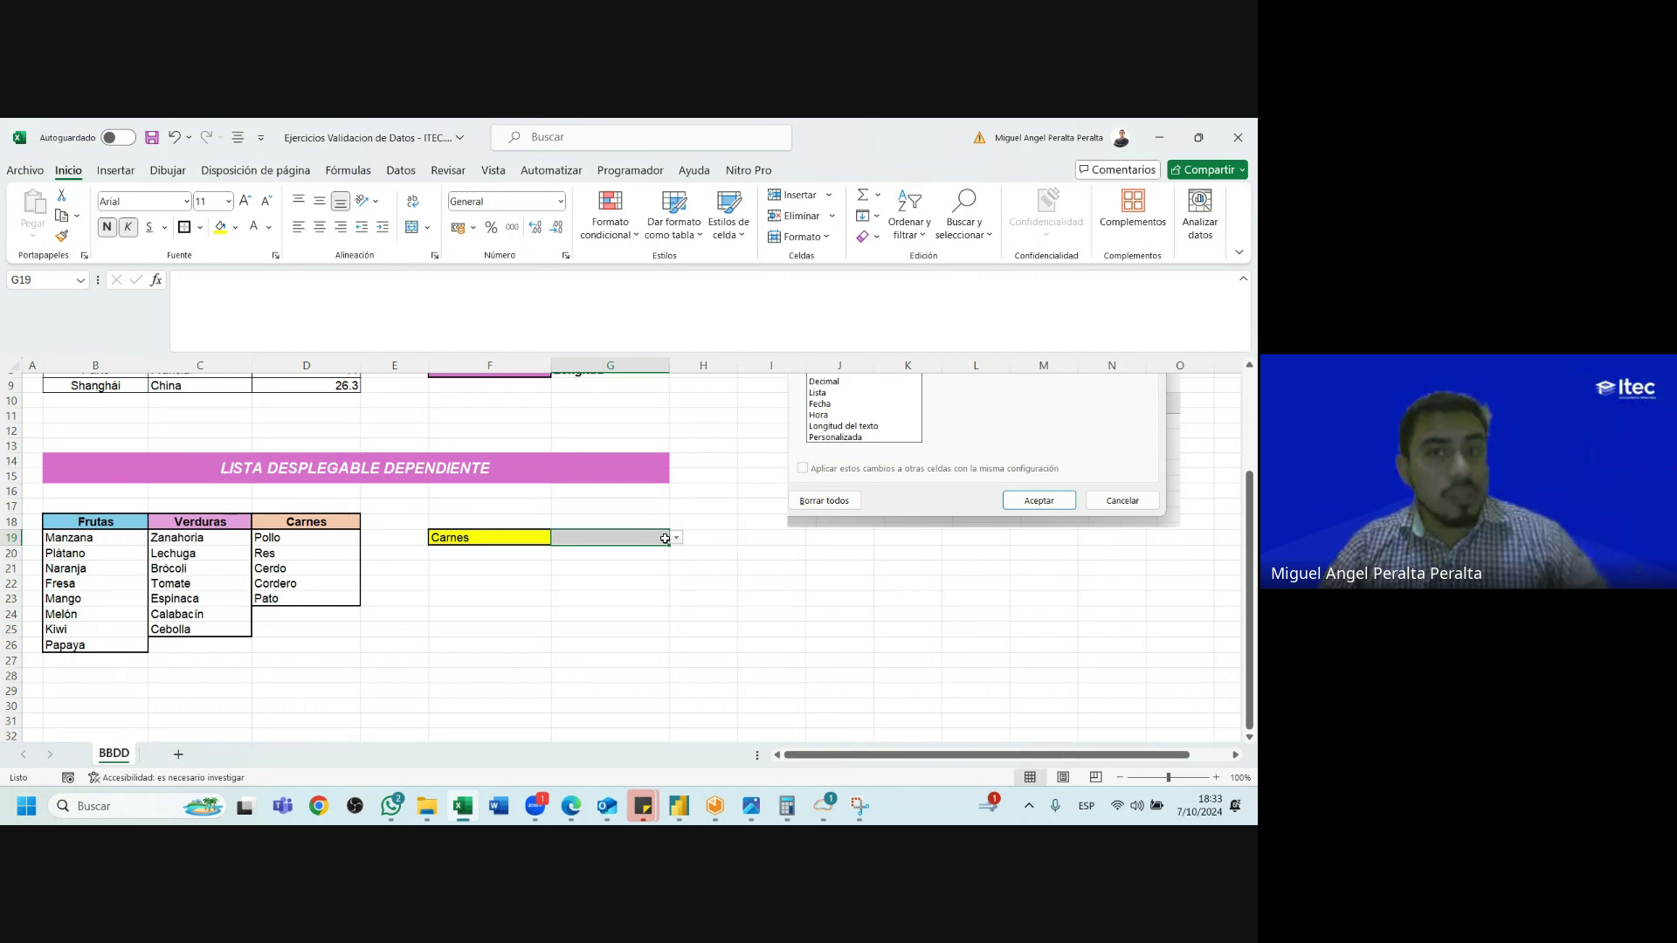
click(676, 537)
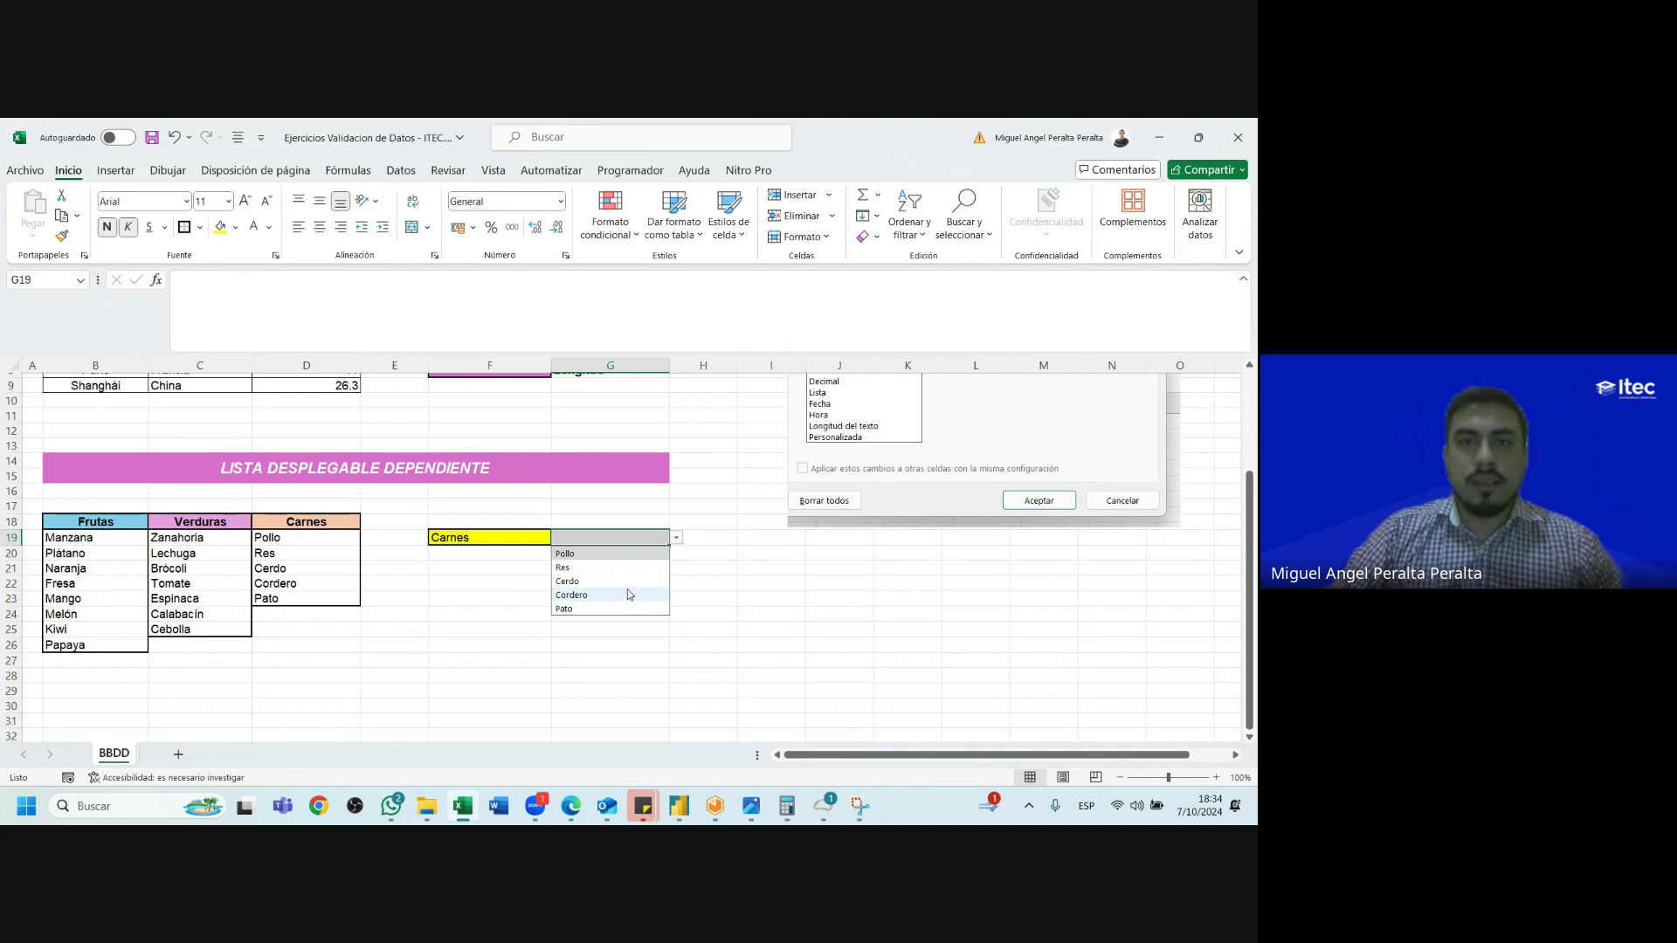
click(703, 582)
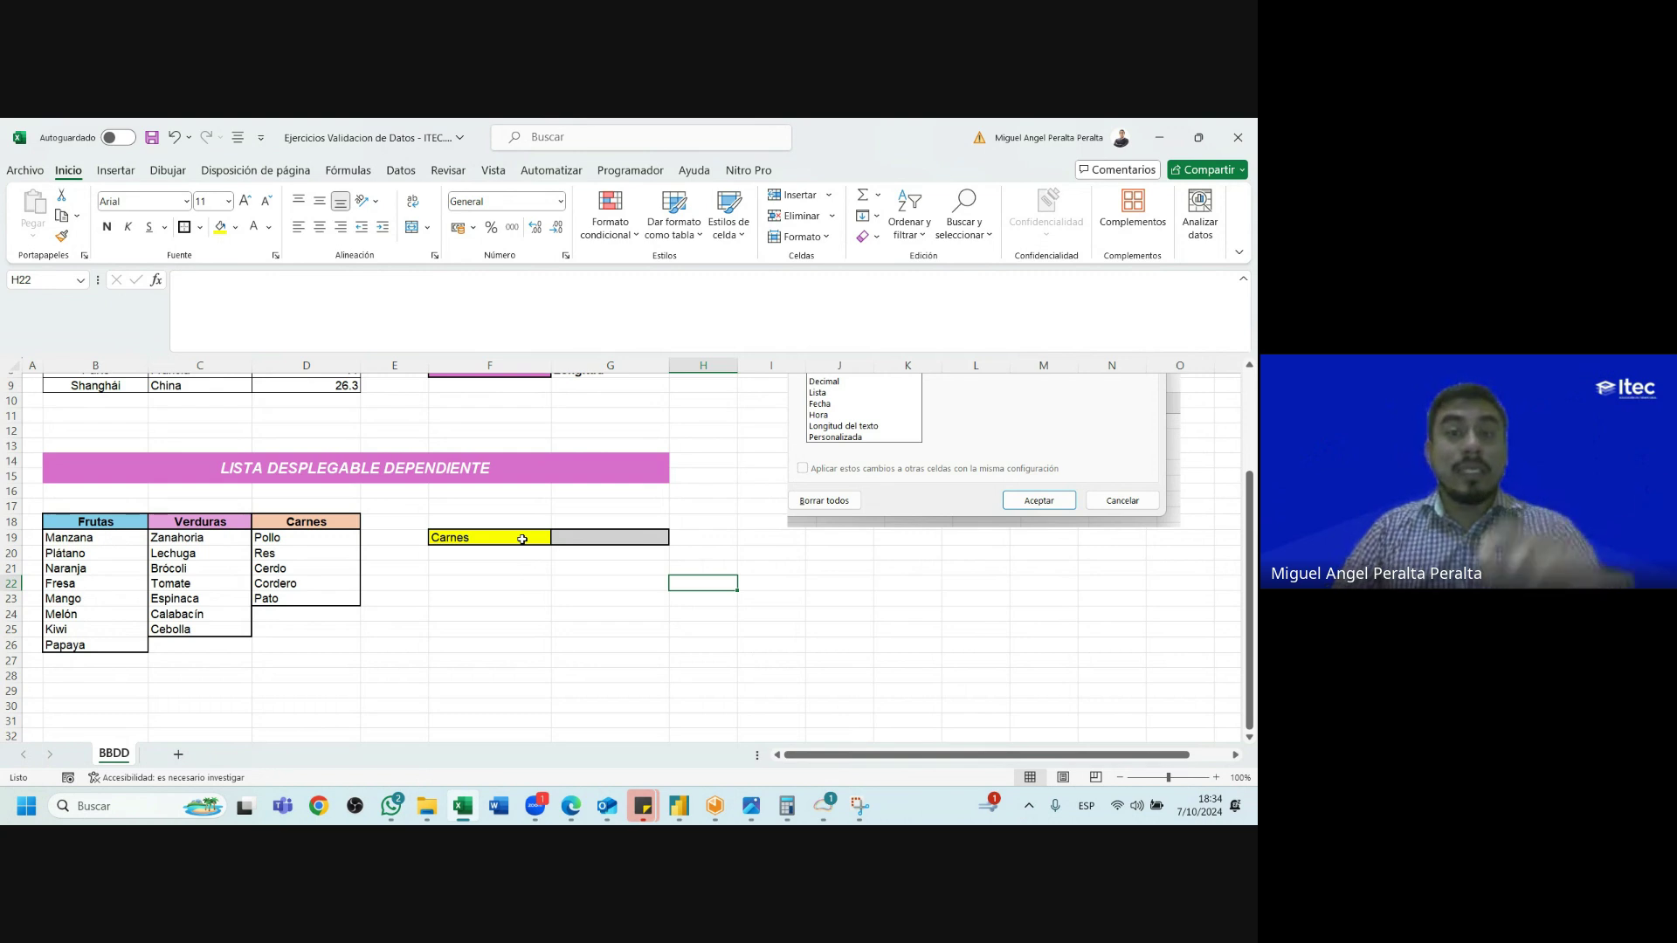
click(600, 538)
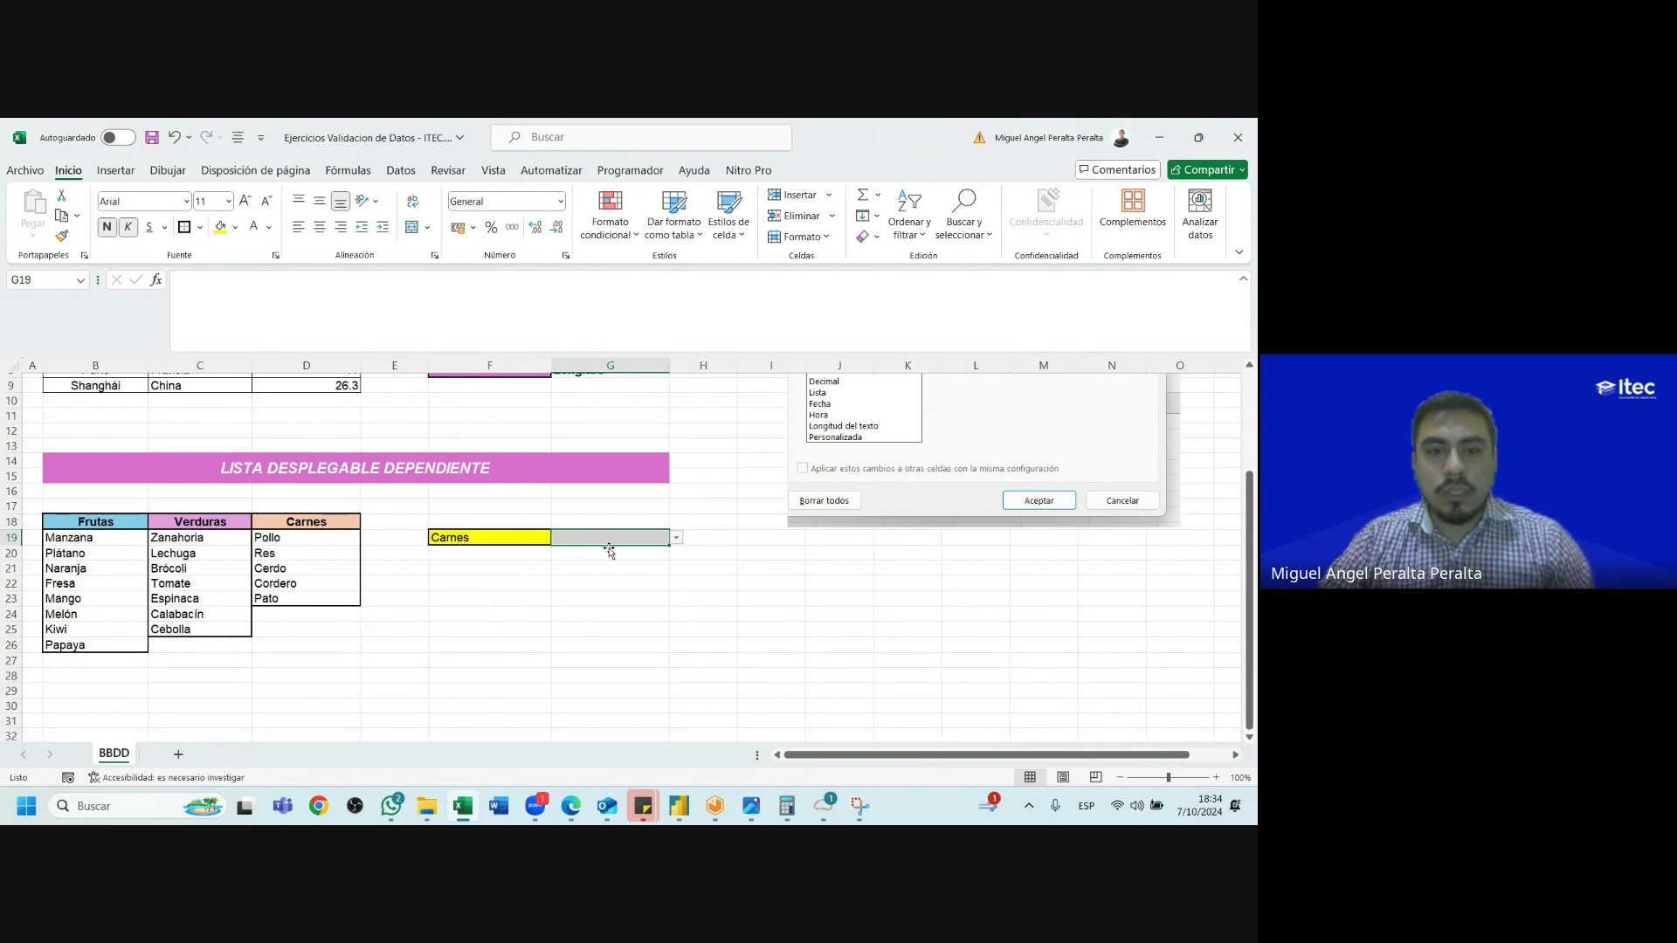
Step: Confirm G19's validation allows a List sourced from =INDIRECTO($F$19), accept it unchanged, and reselect F19
click(392, 171)
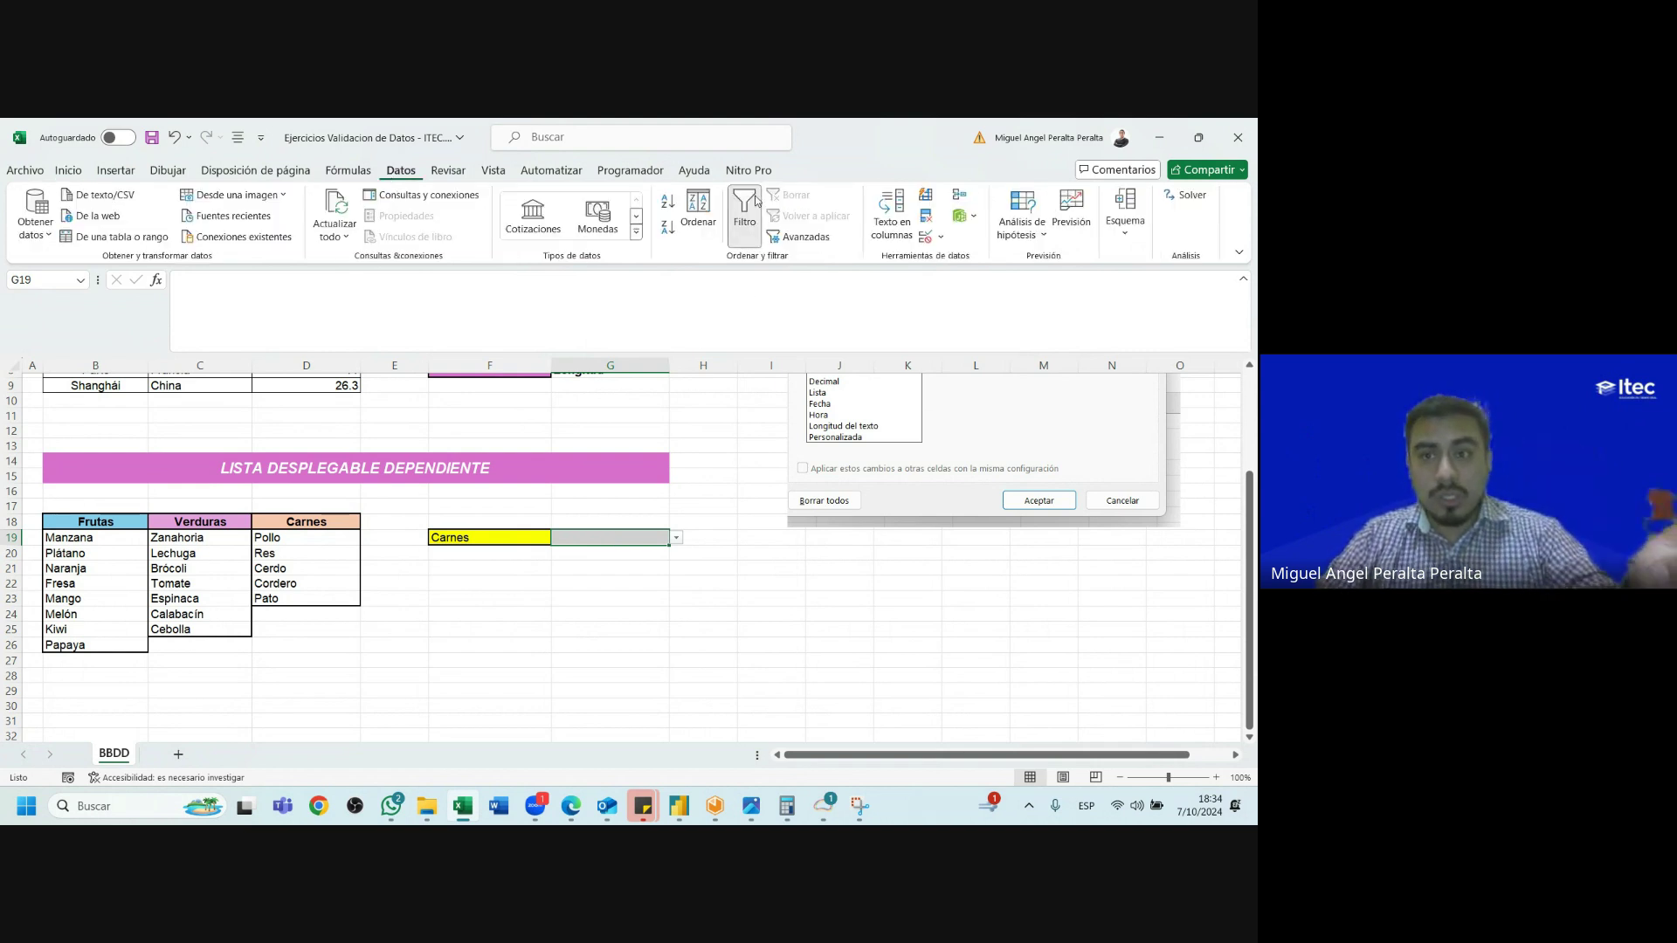
click(924, 236)
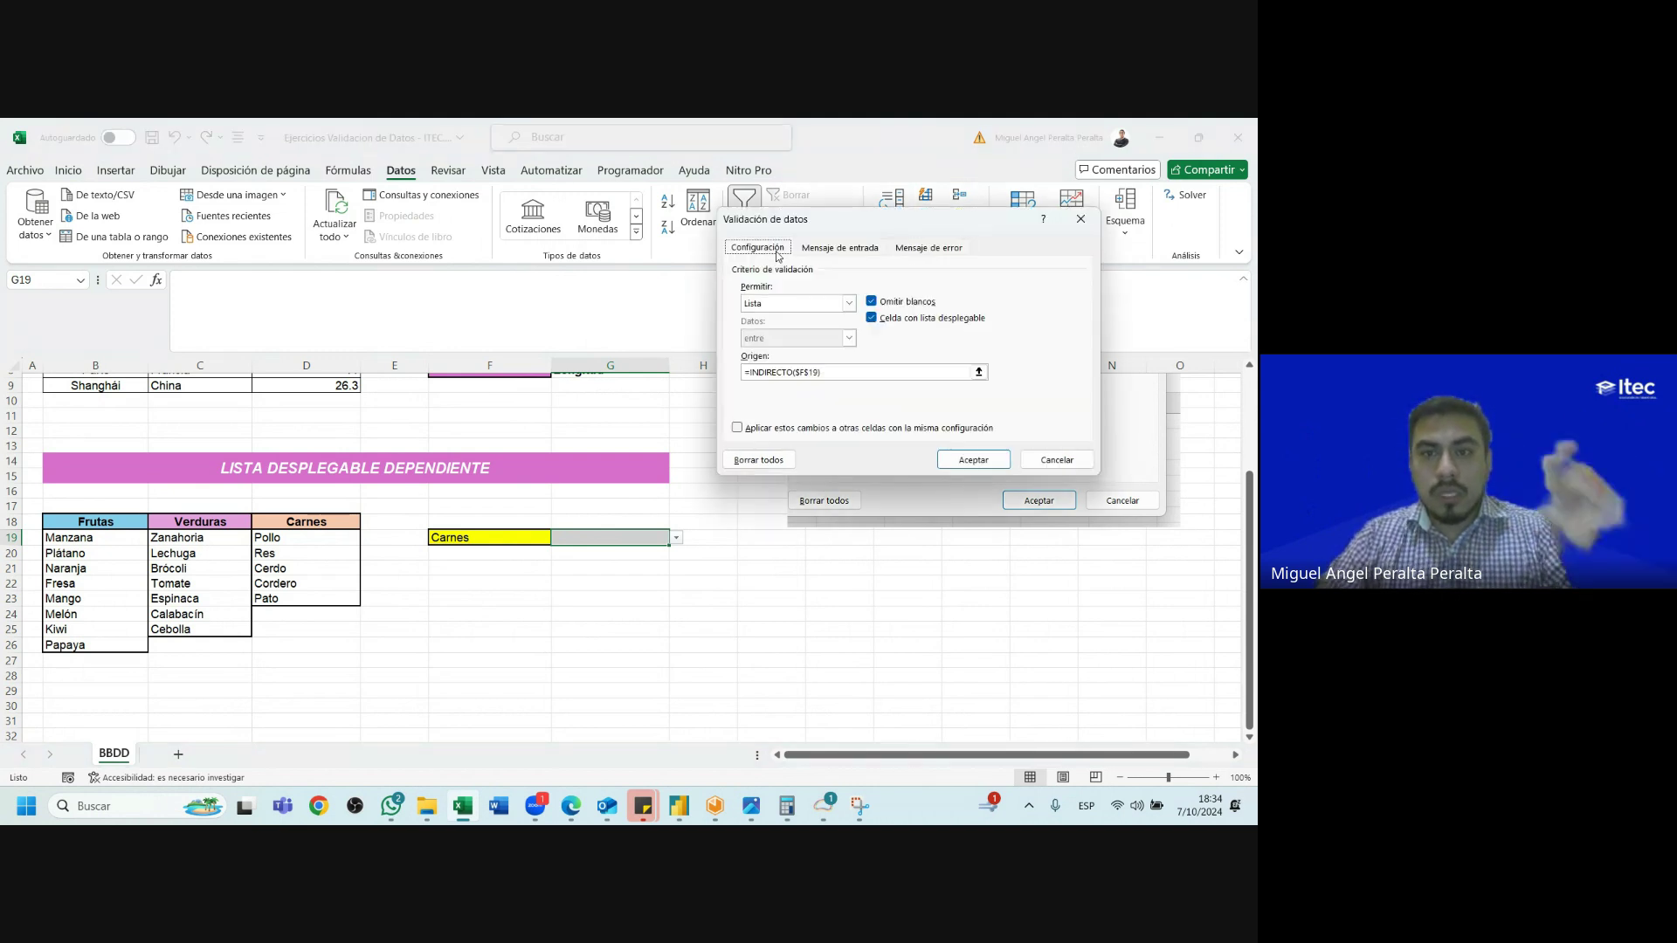
click(848, 303)
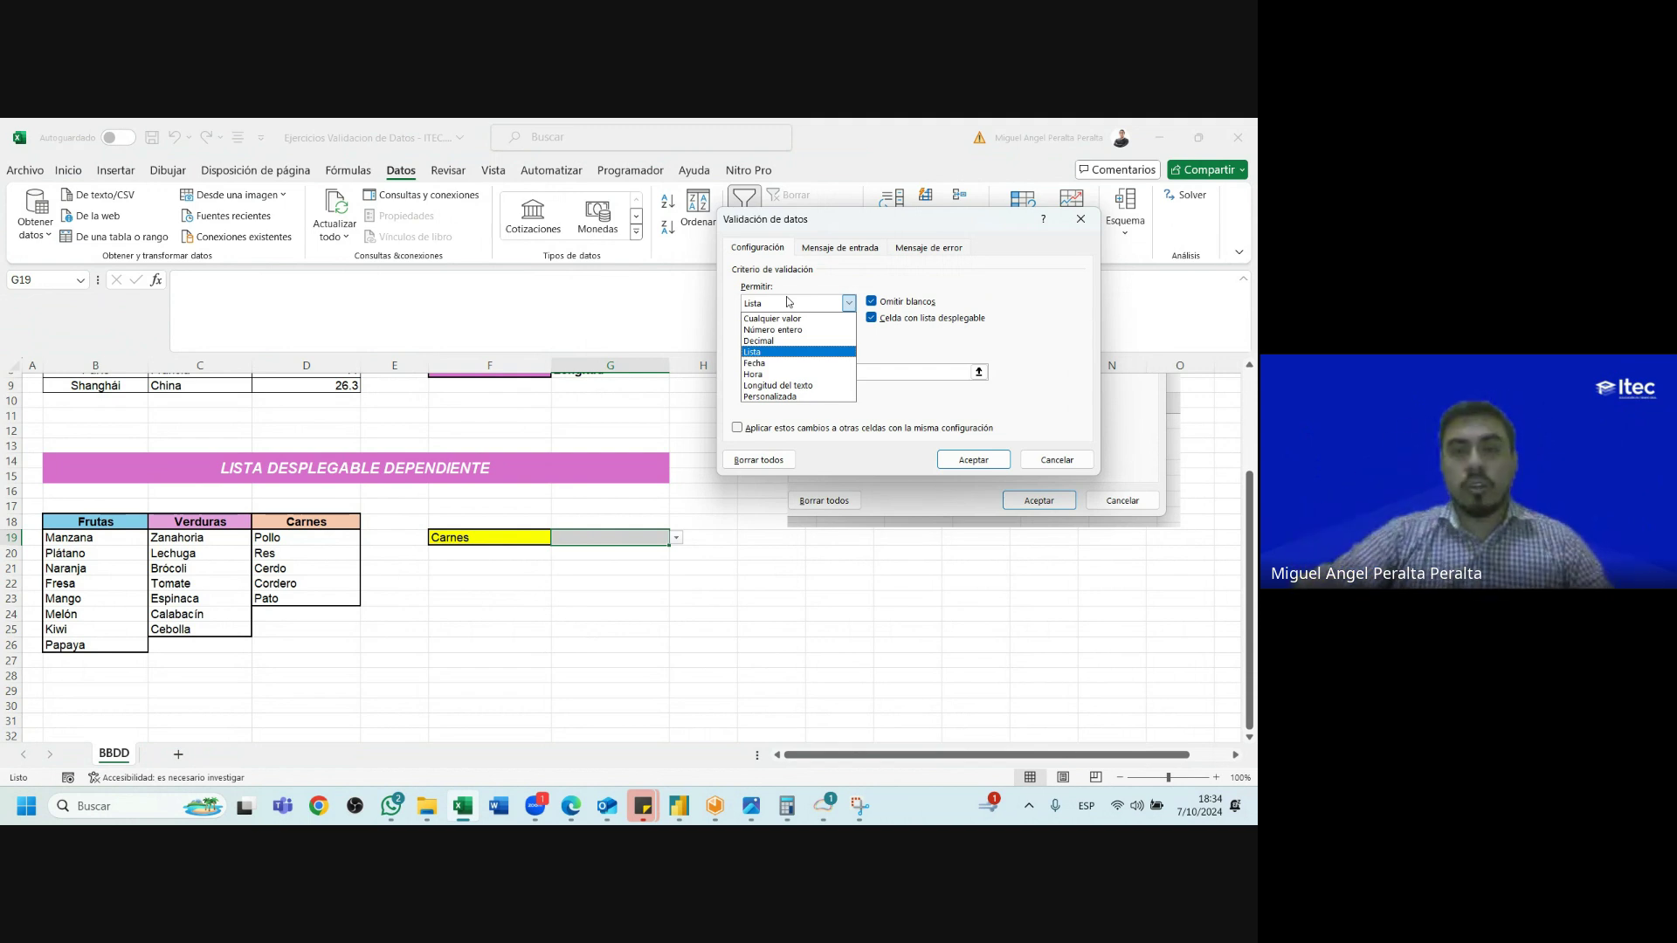
click(772, 353)
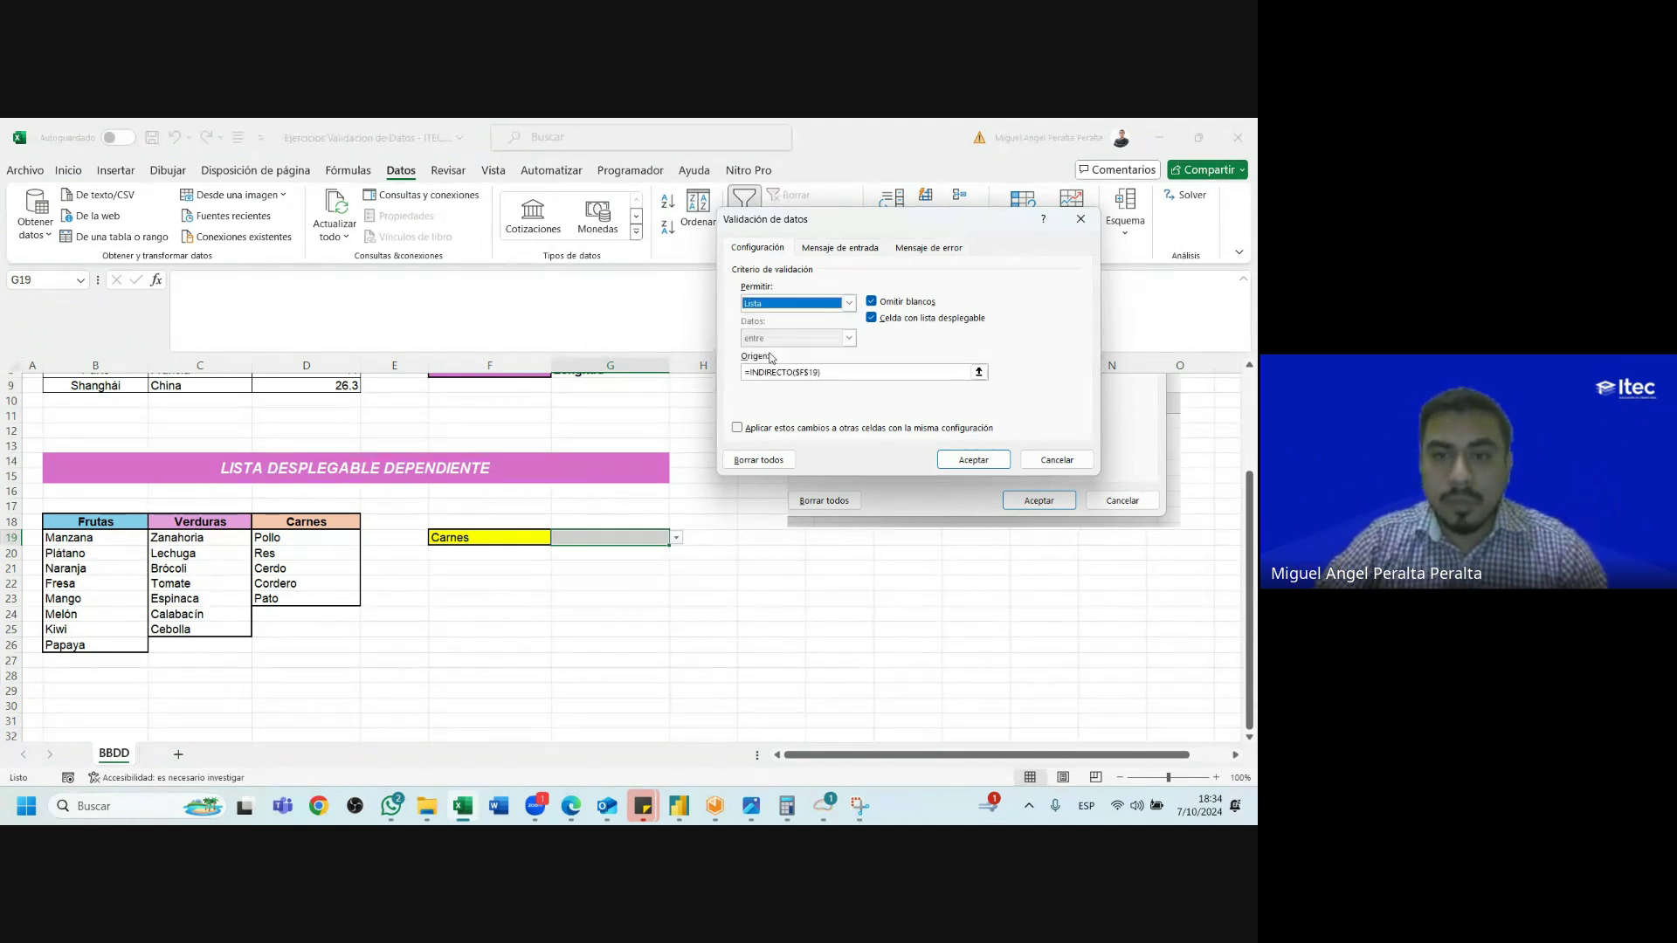
click(837, 368)
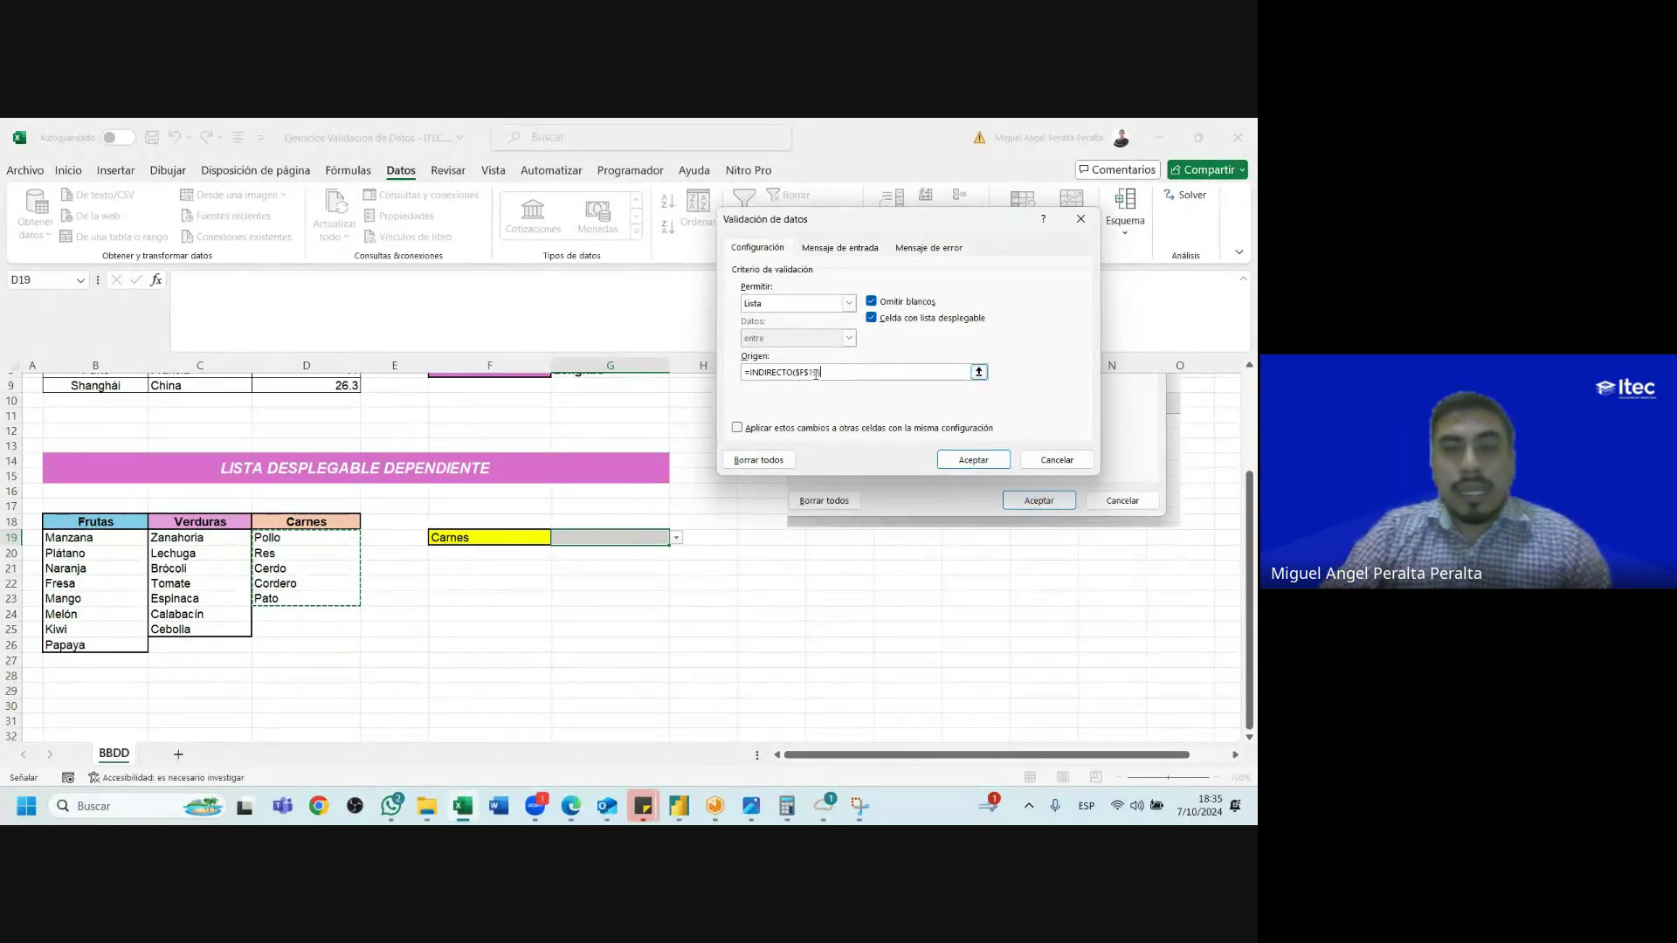
text())
click(815, 373)
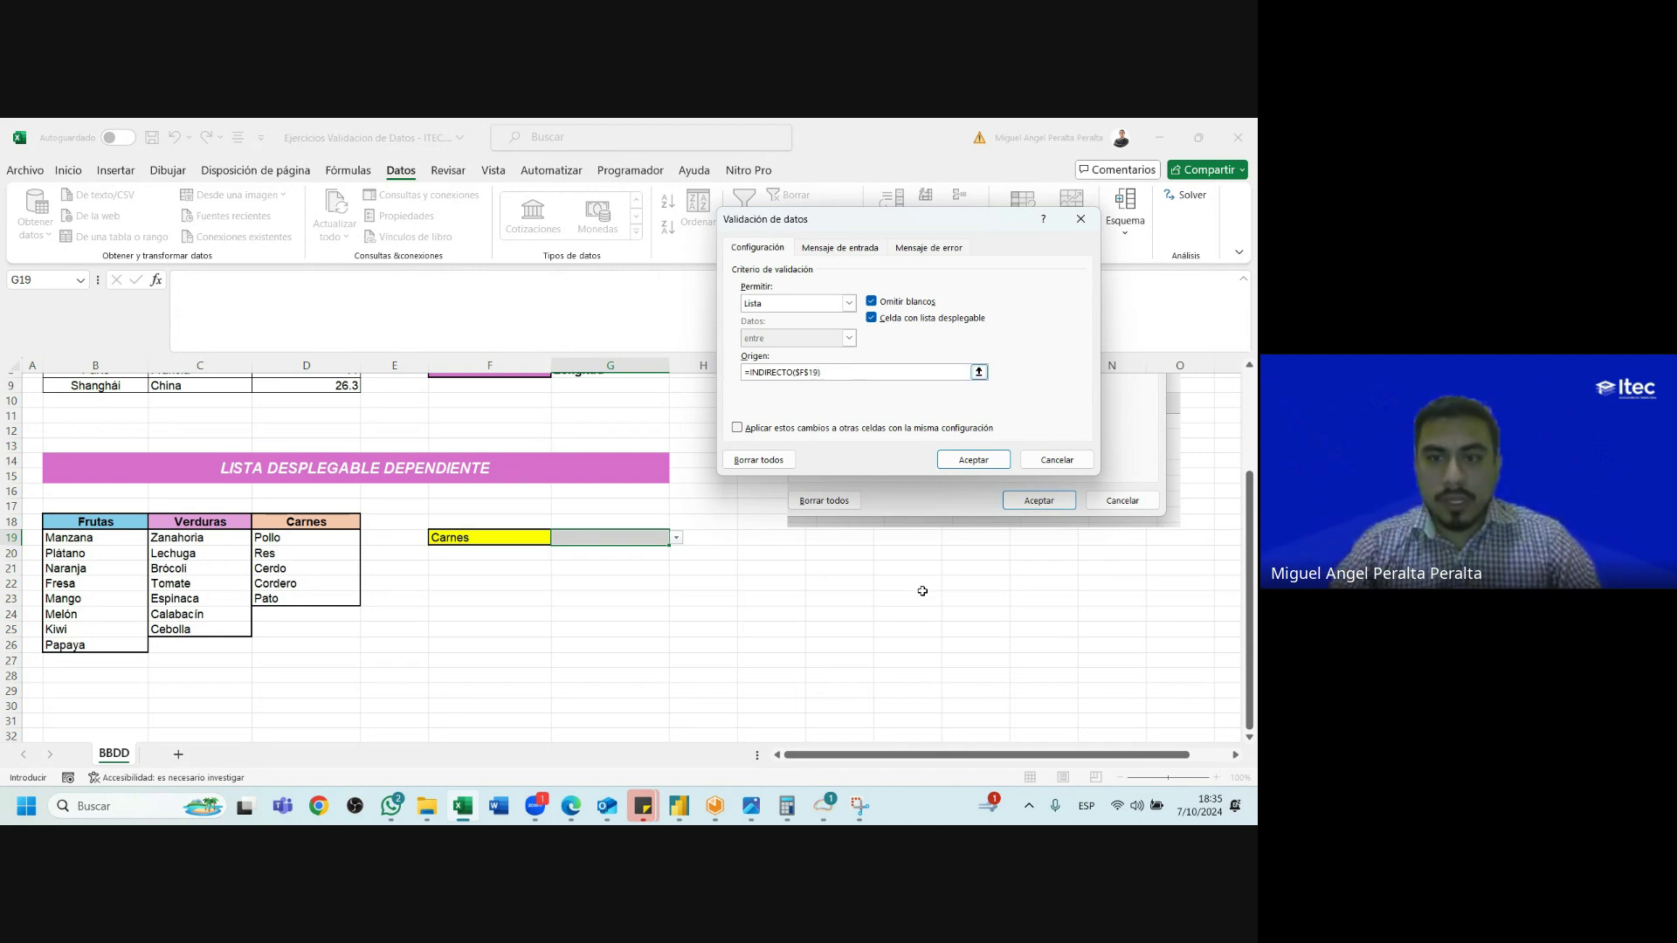
click(973, 461)
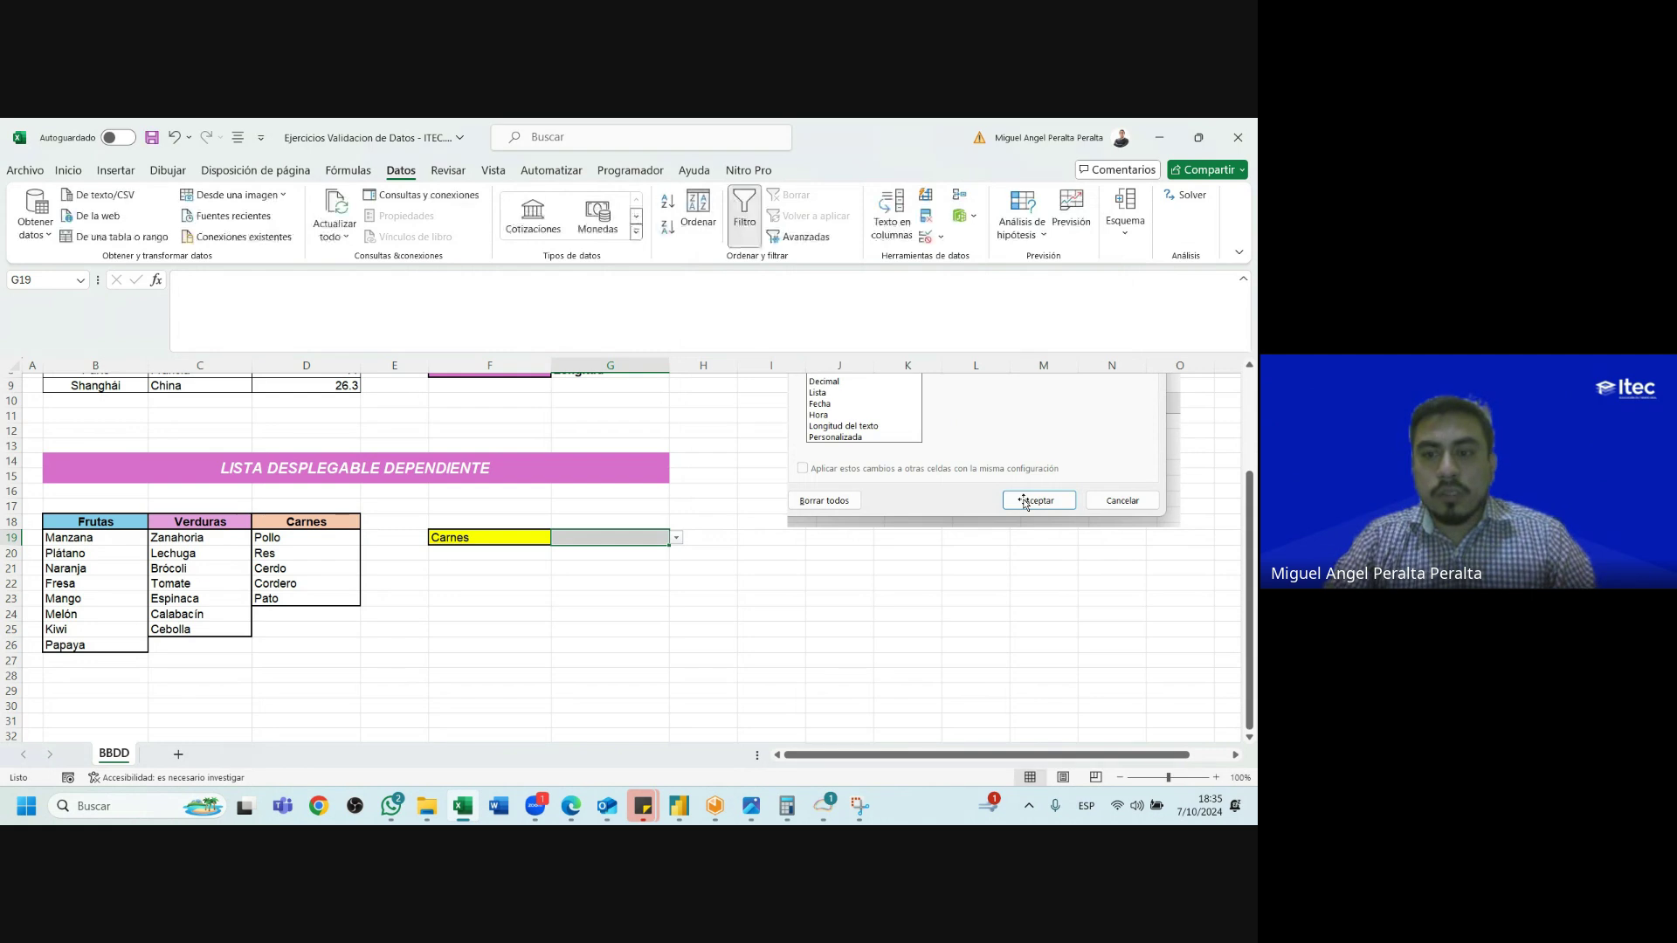
click(1021, 502)
click(822, 617)
click(539, 538)
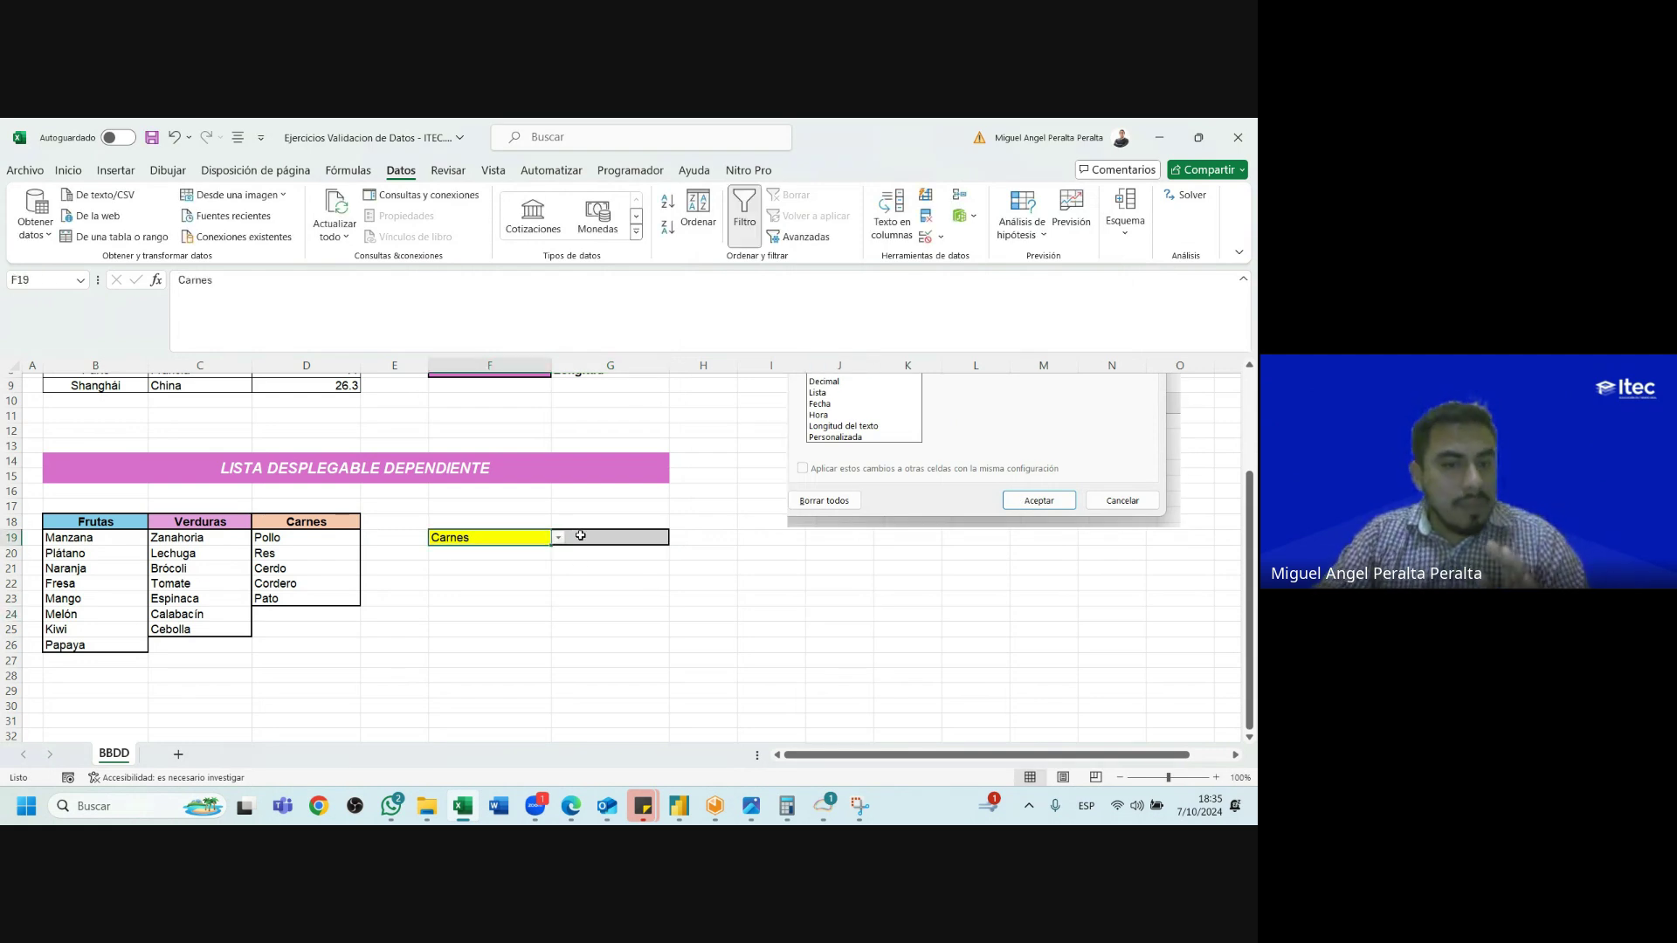
click(582, 536)
click(492, 542)
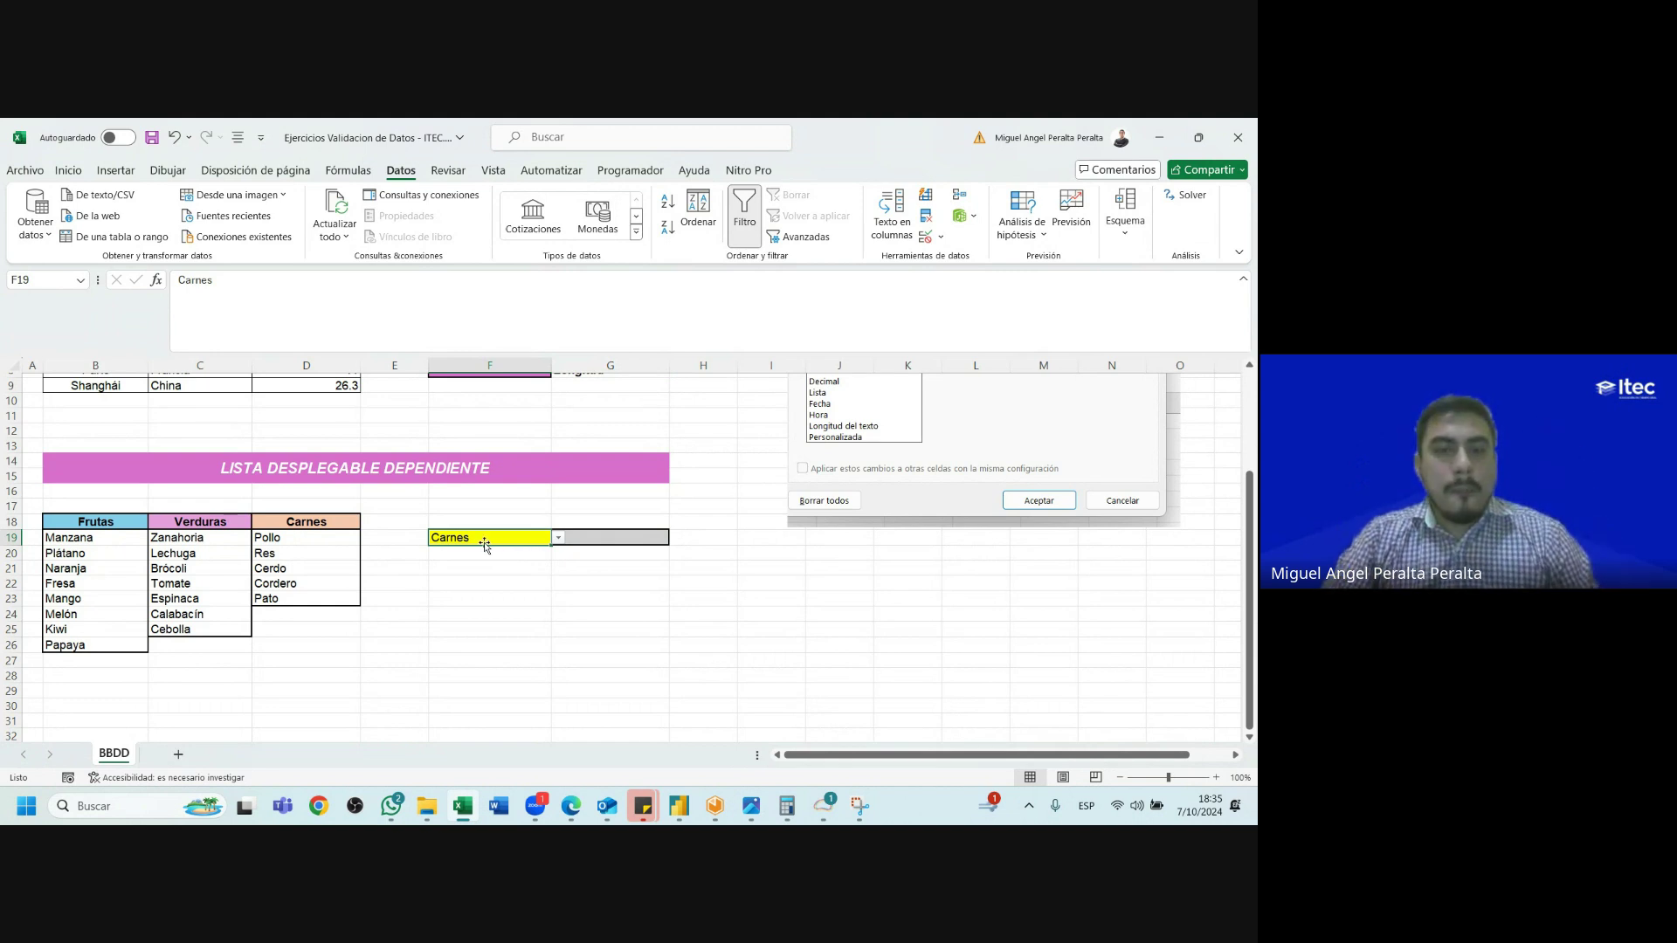
click(558, 538)
click(528, 552)
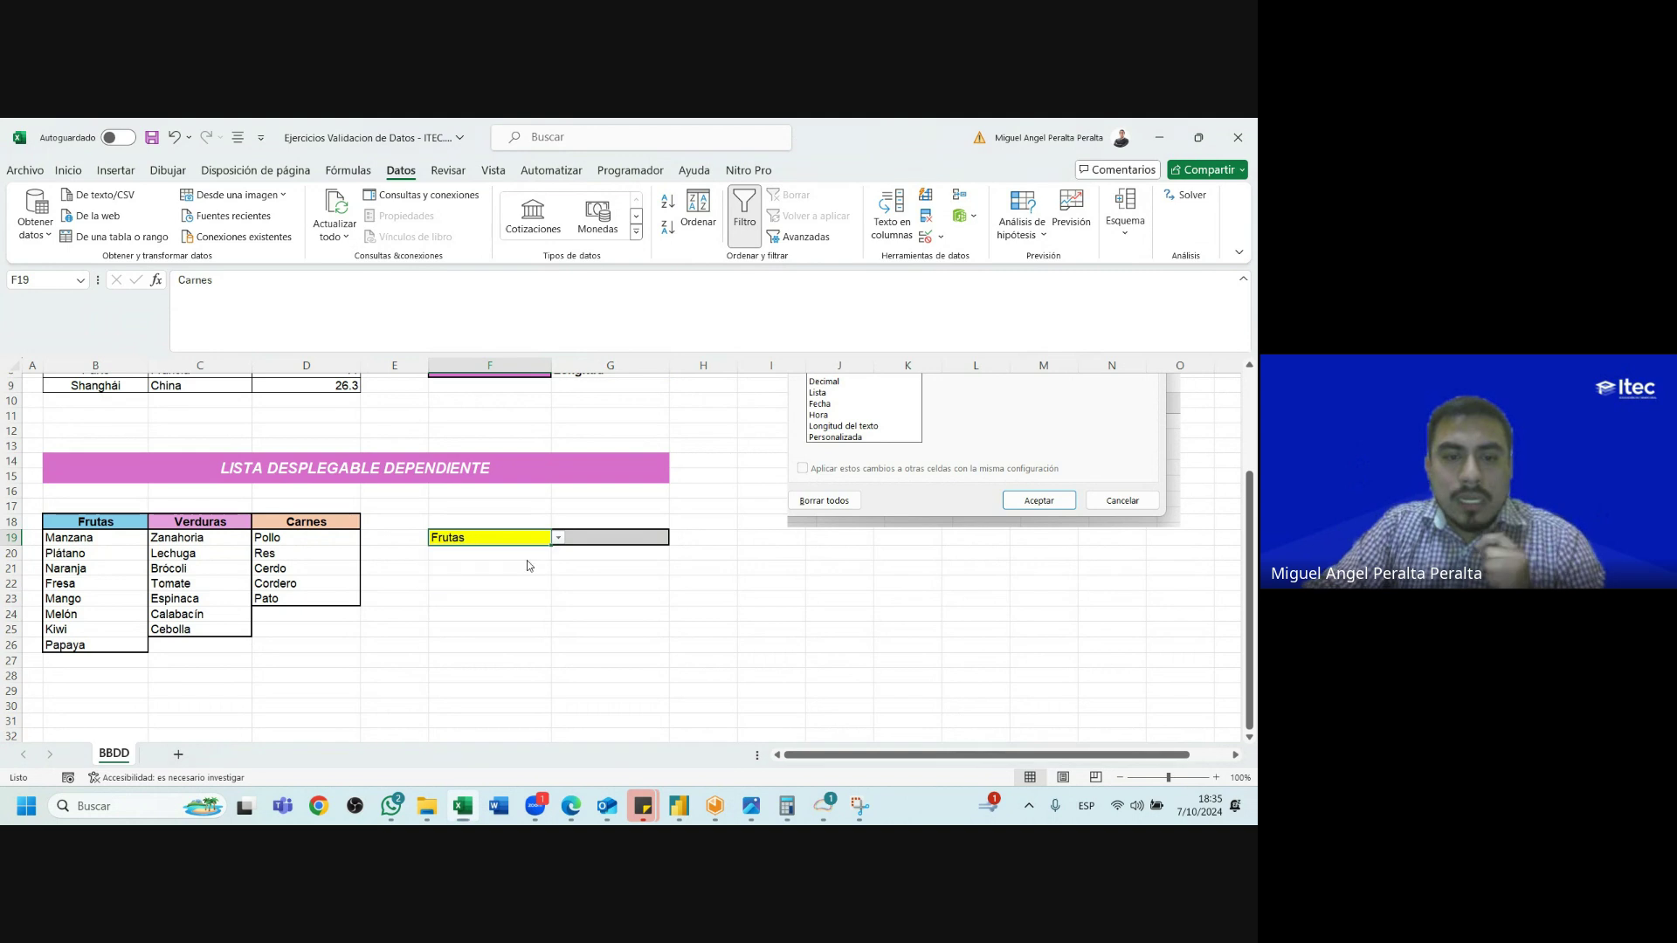
click(558, 538)
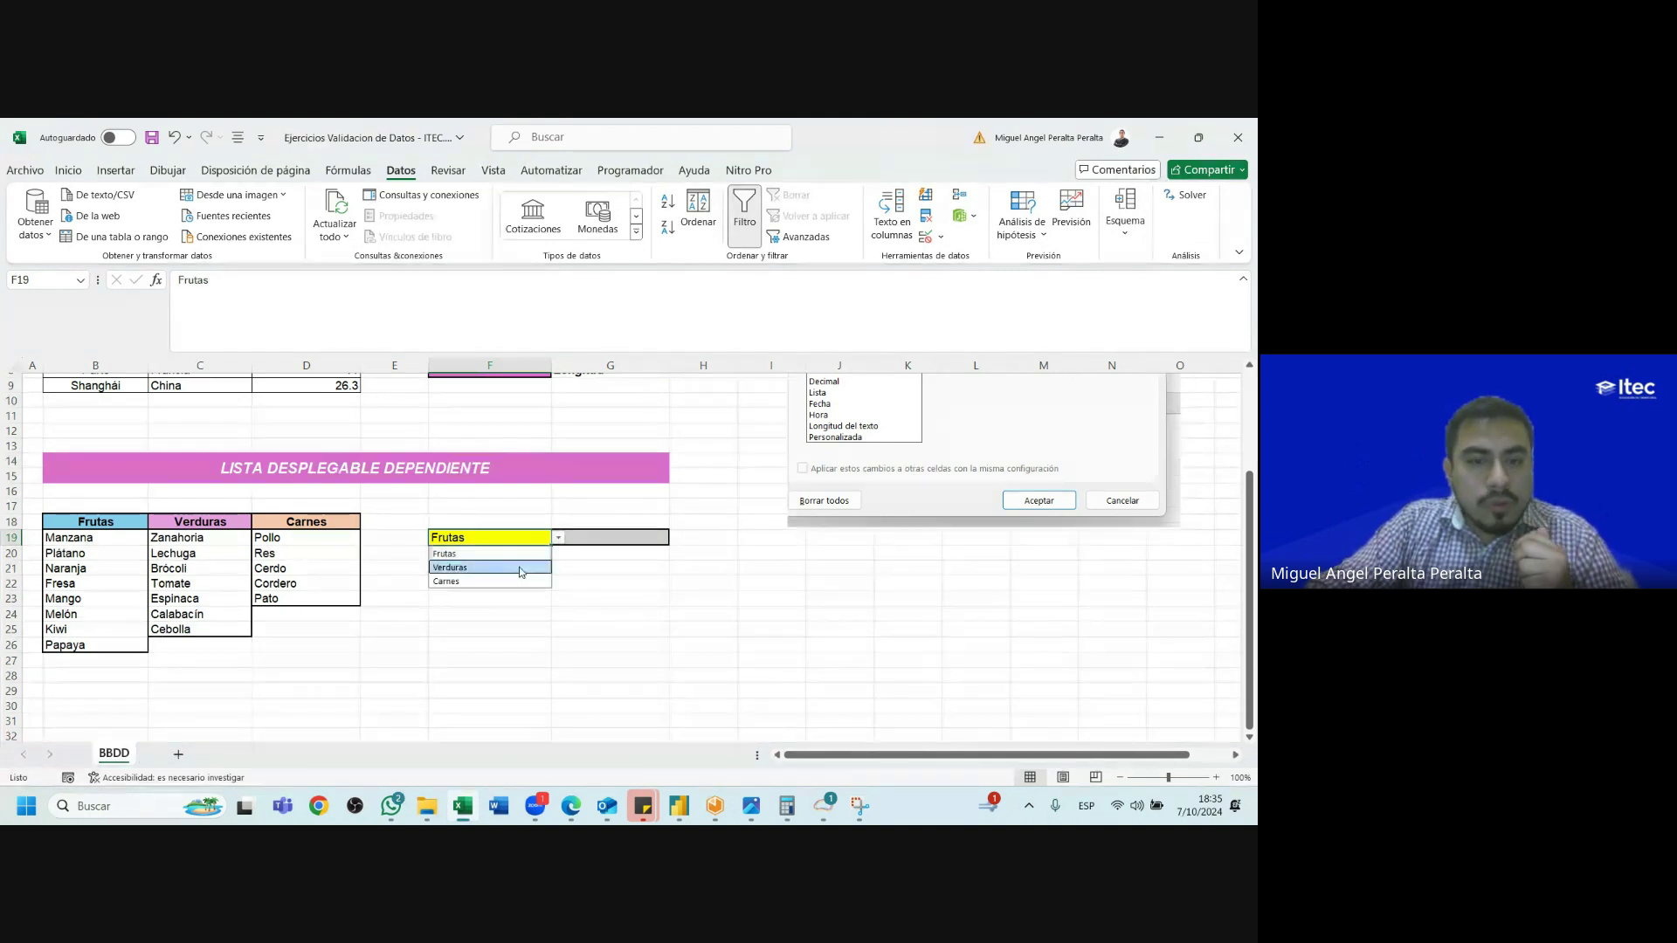
click(523, 567)
click(558, 538)
click(514, 582)
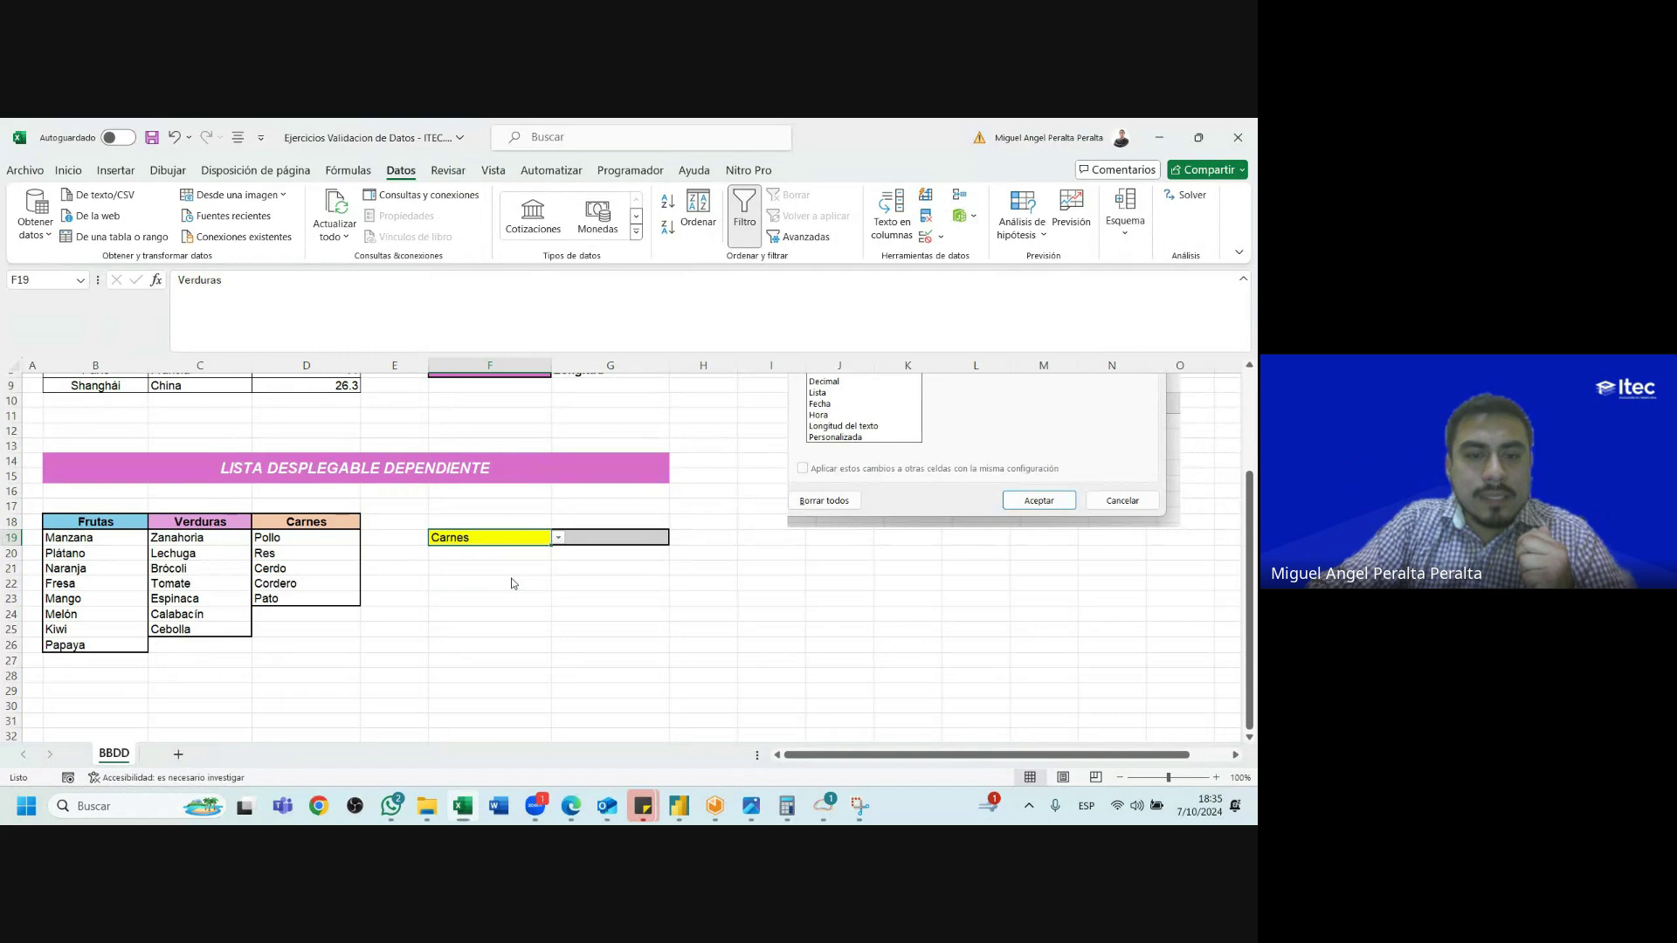
click(503, 596)
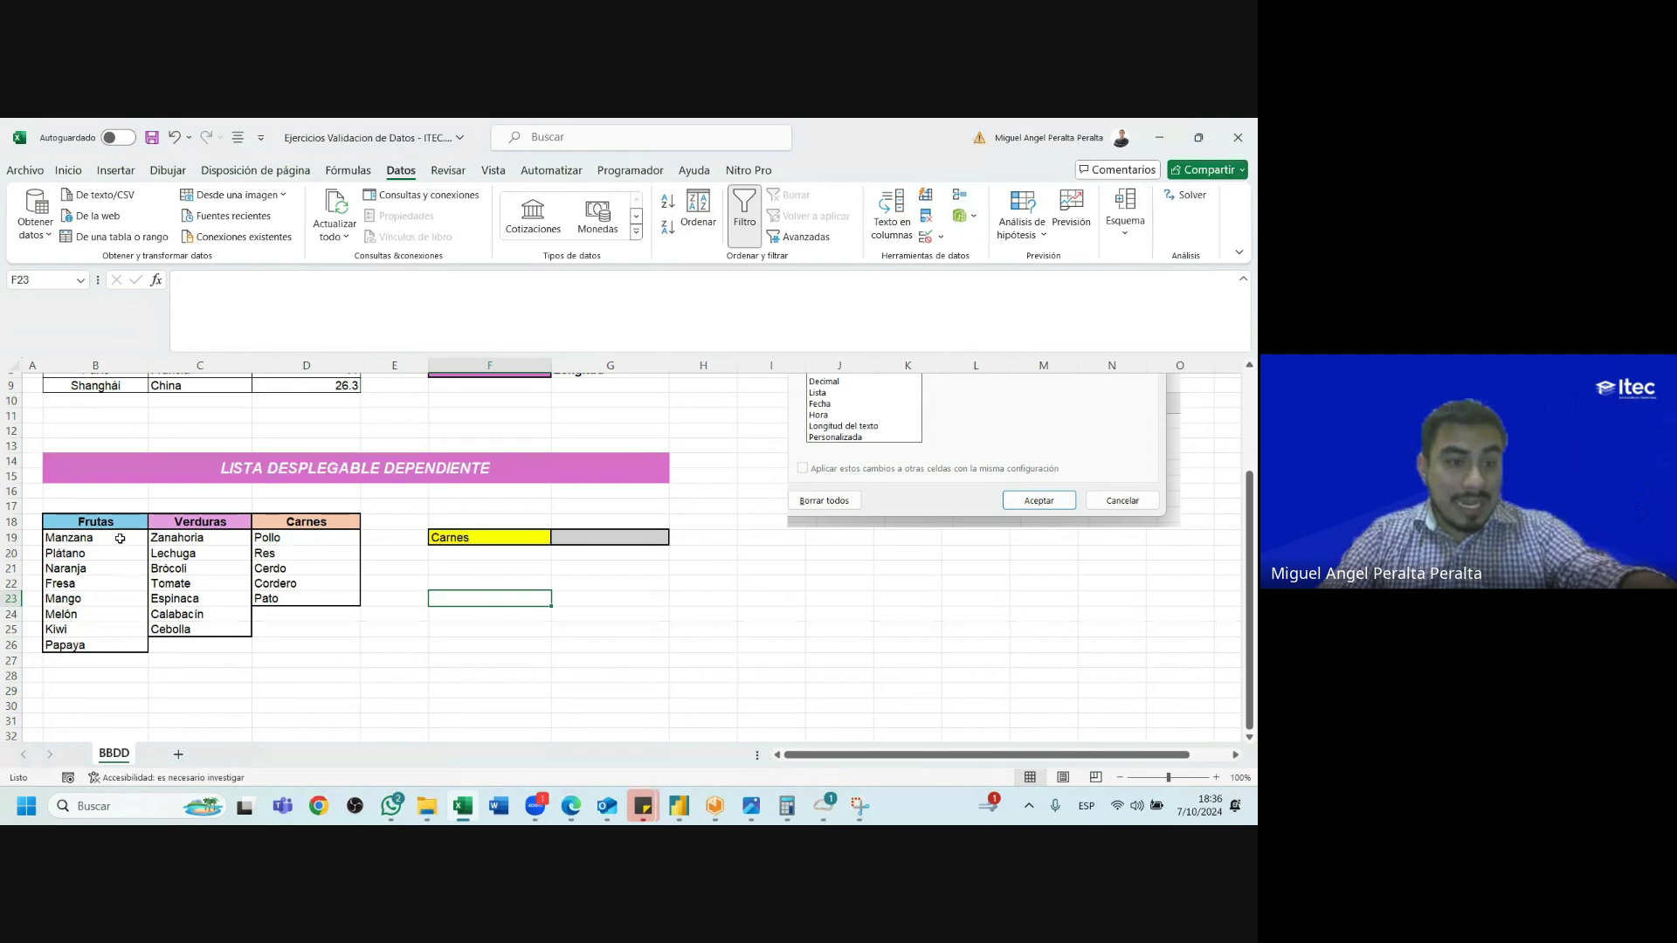
Step: Select the fruit items Manzana to Papaya to show the Frutas range name
drag(120, 538, 113, 647)
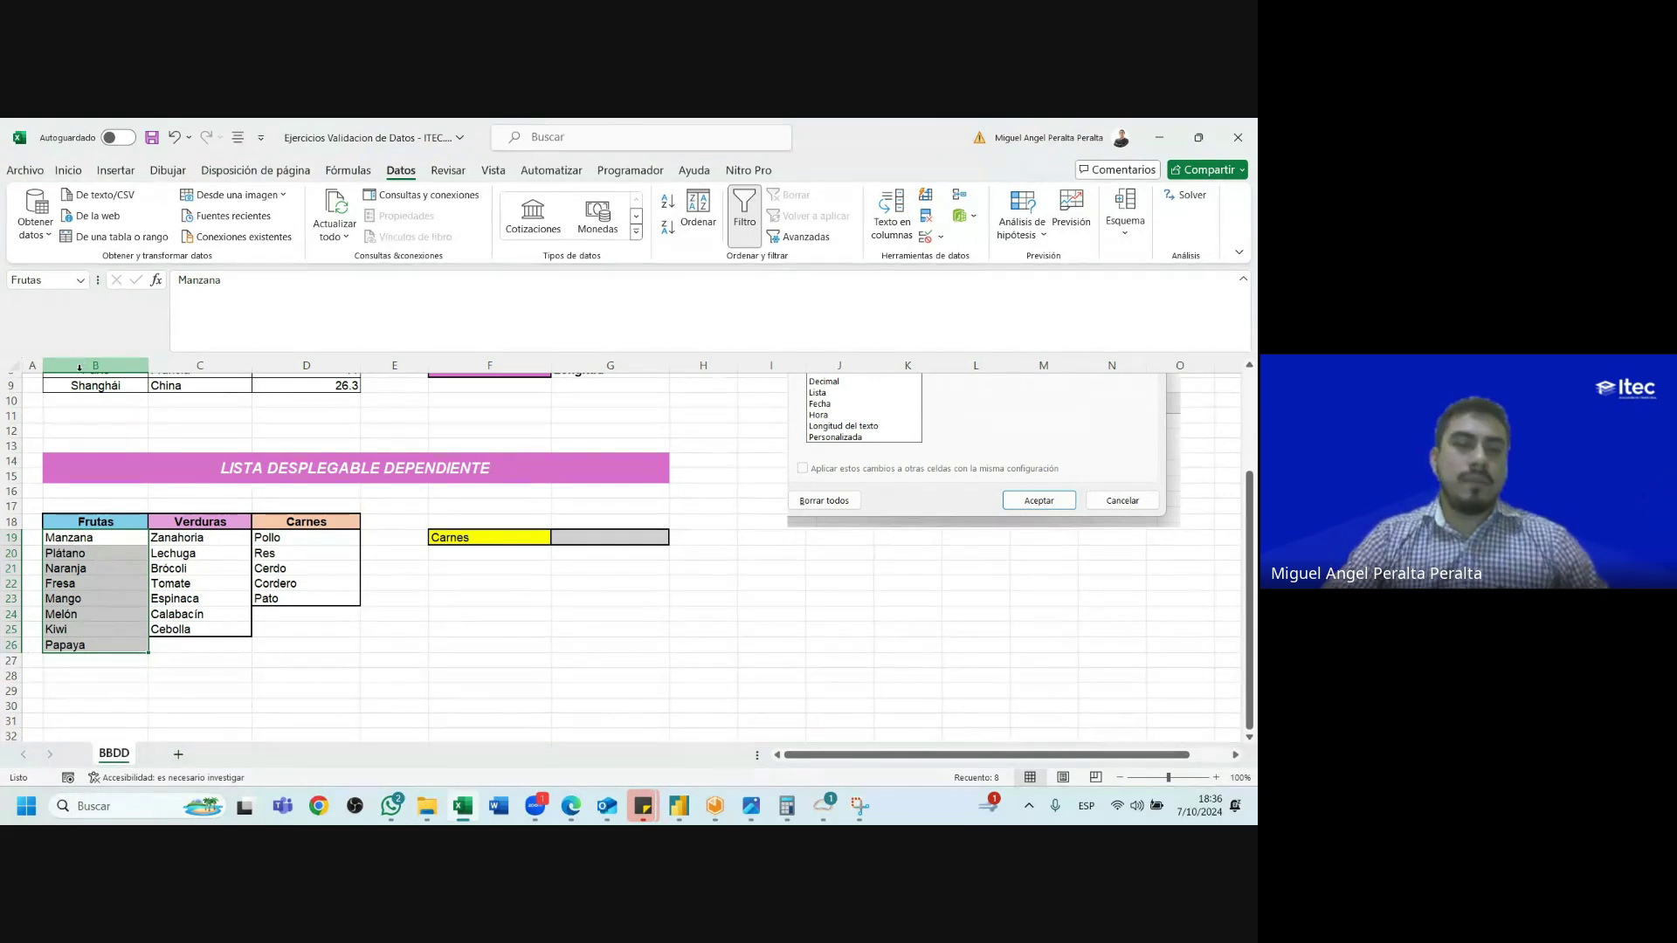
click(494, 597)
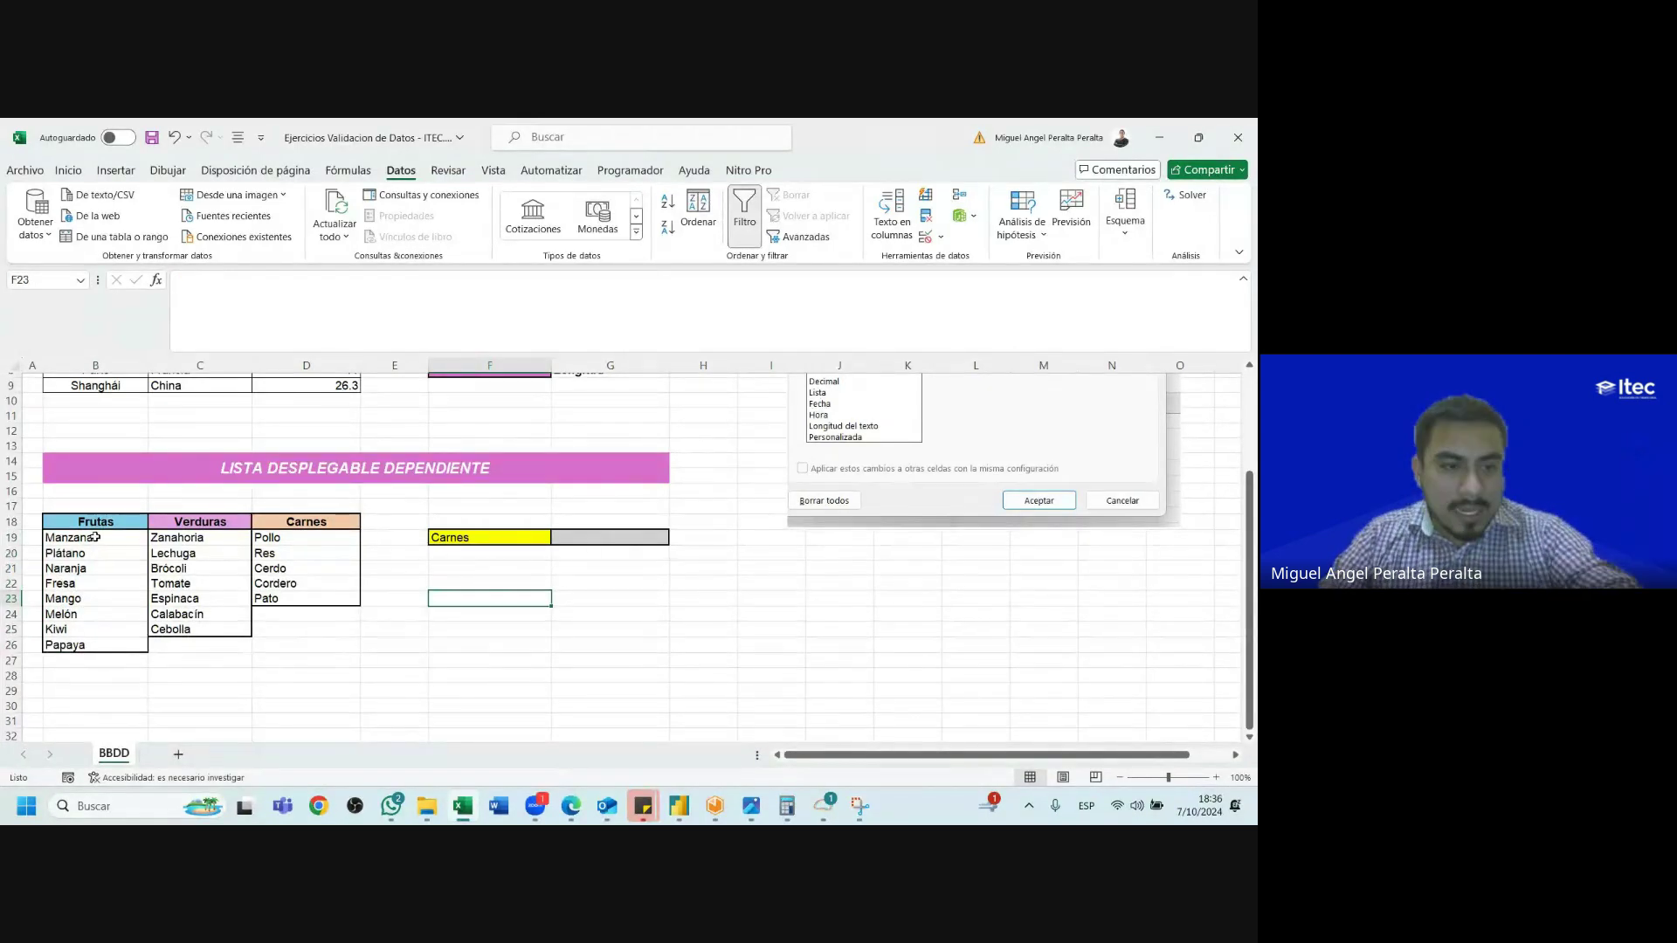
drag(96, 537, 98, 638)
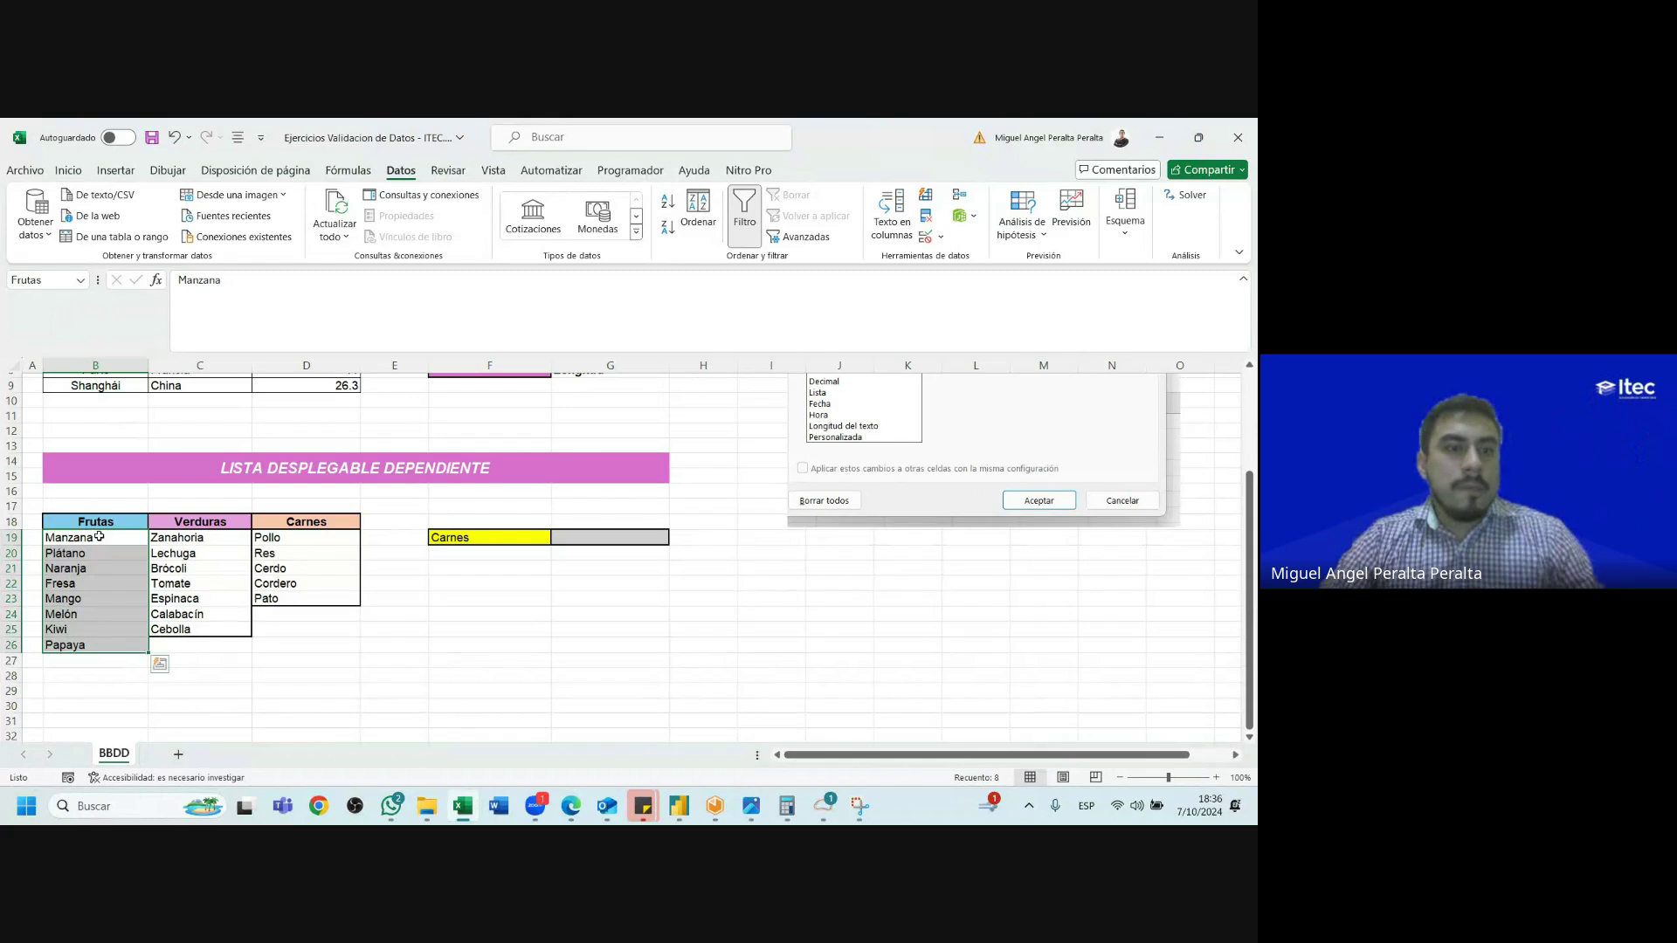
drag(99, 537, 101, 651)
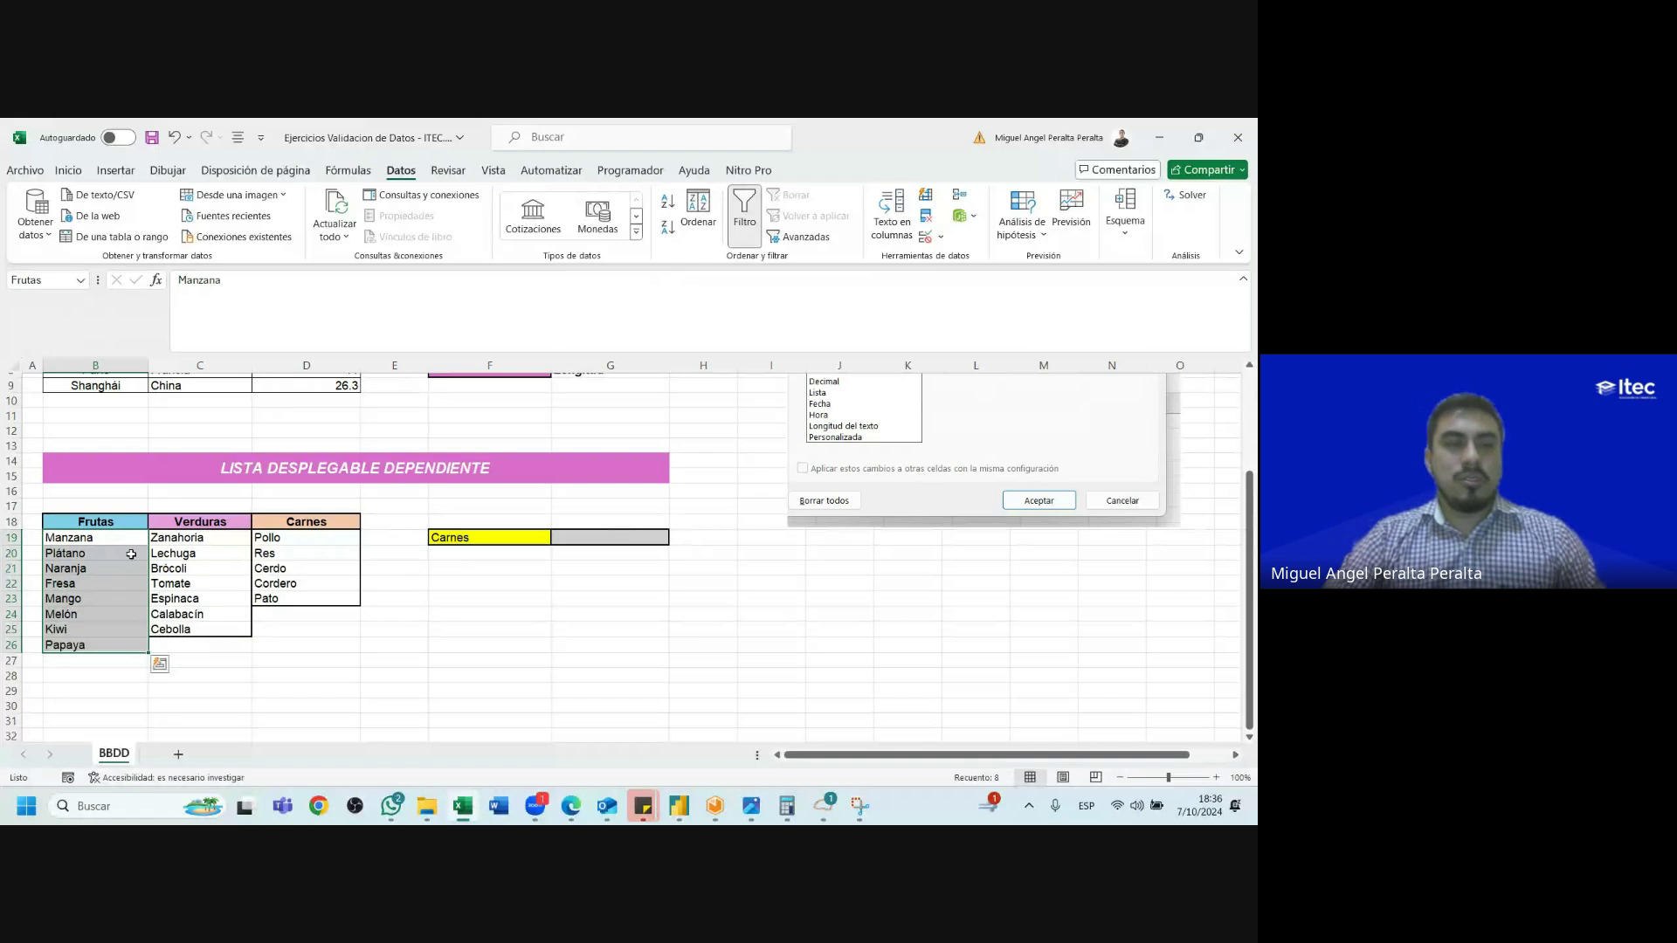
click(47, 279)
click(46, 279)
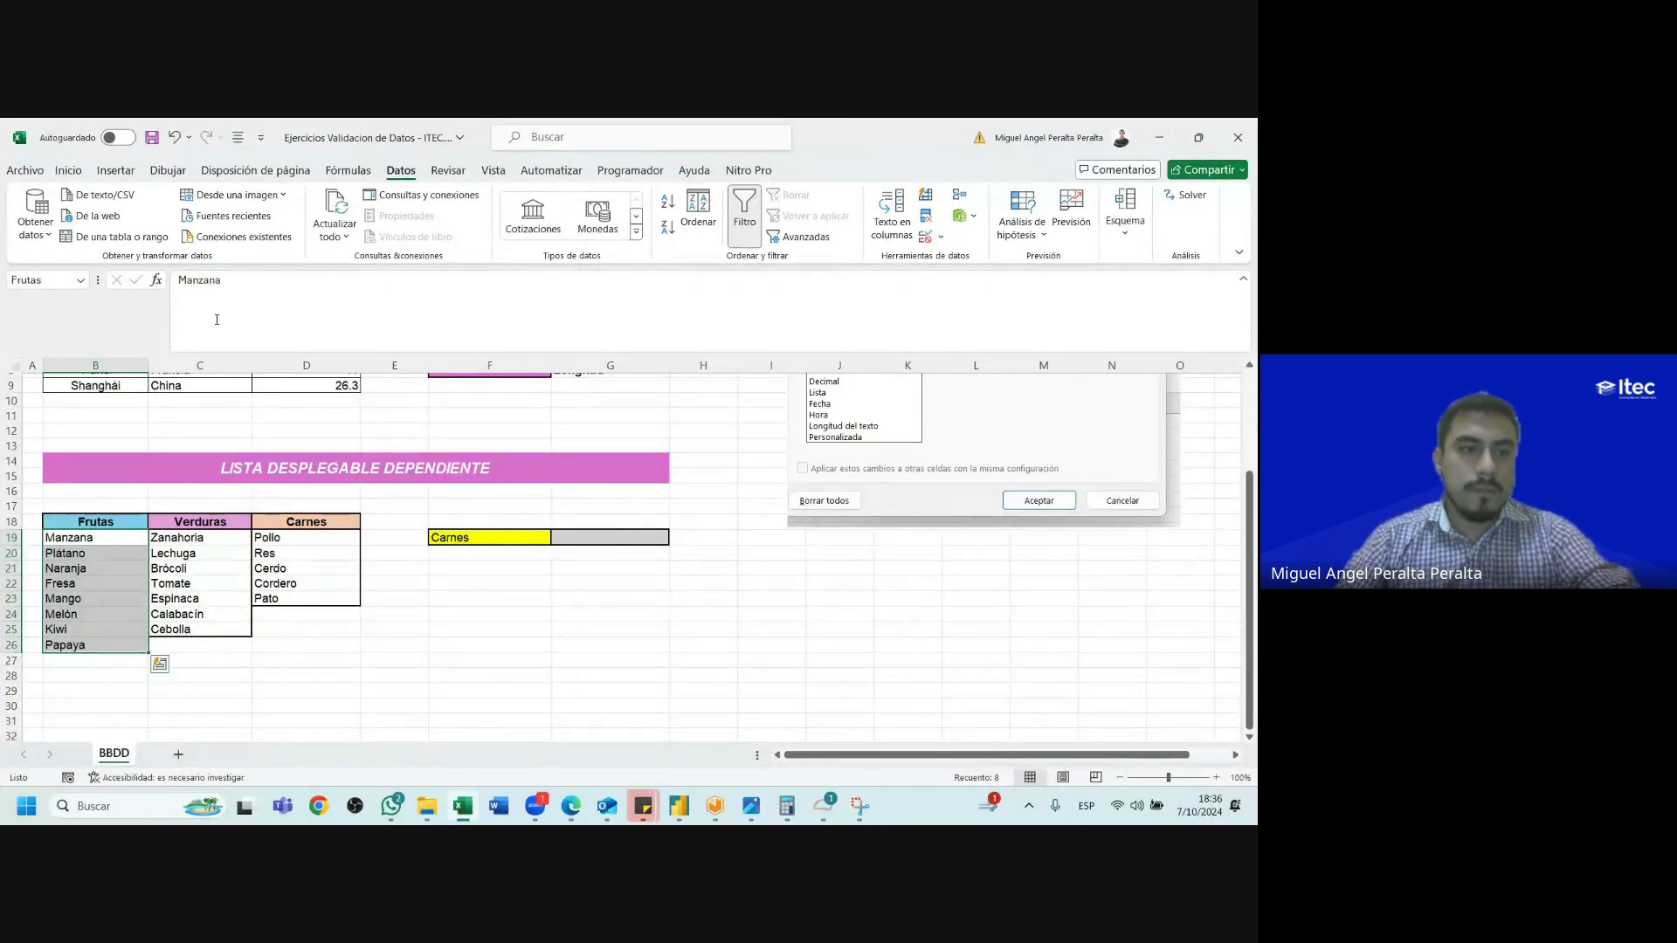
Step: Name the vegetables Zanahoria through Cebolla as the range Verduras
click(215, 538)
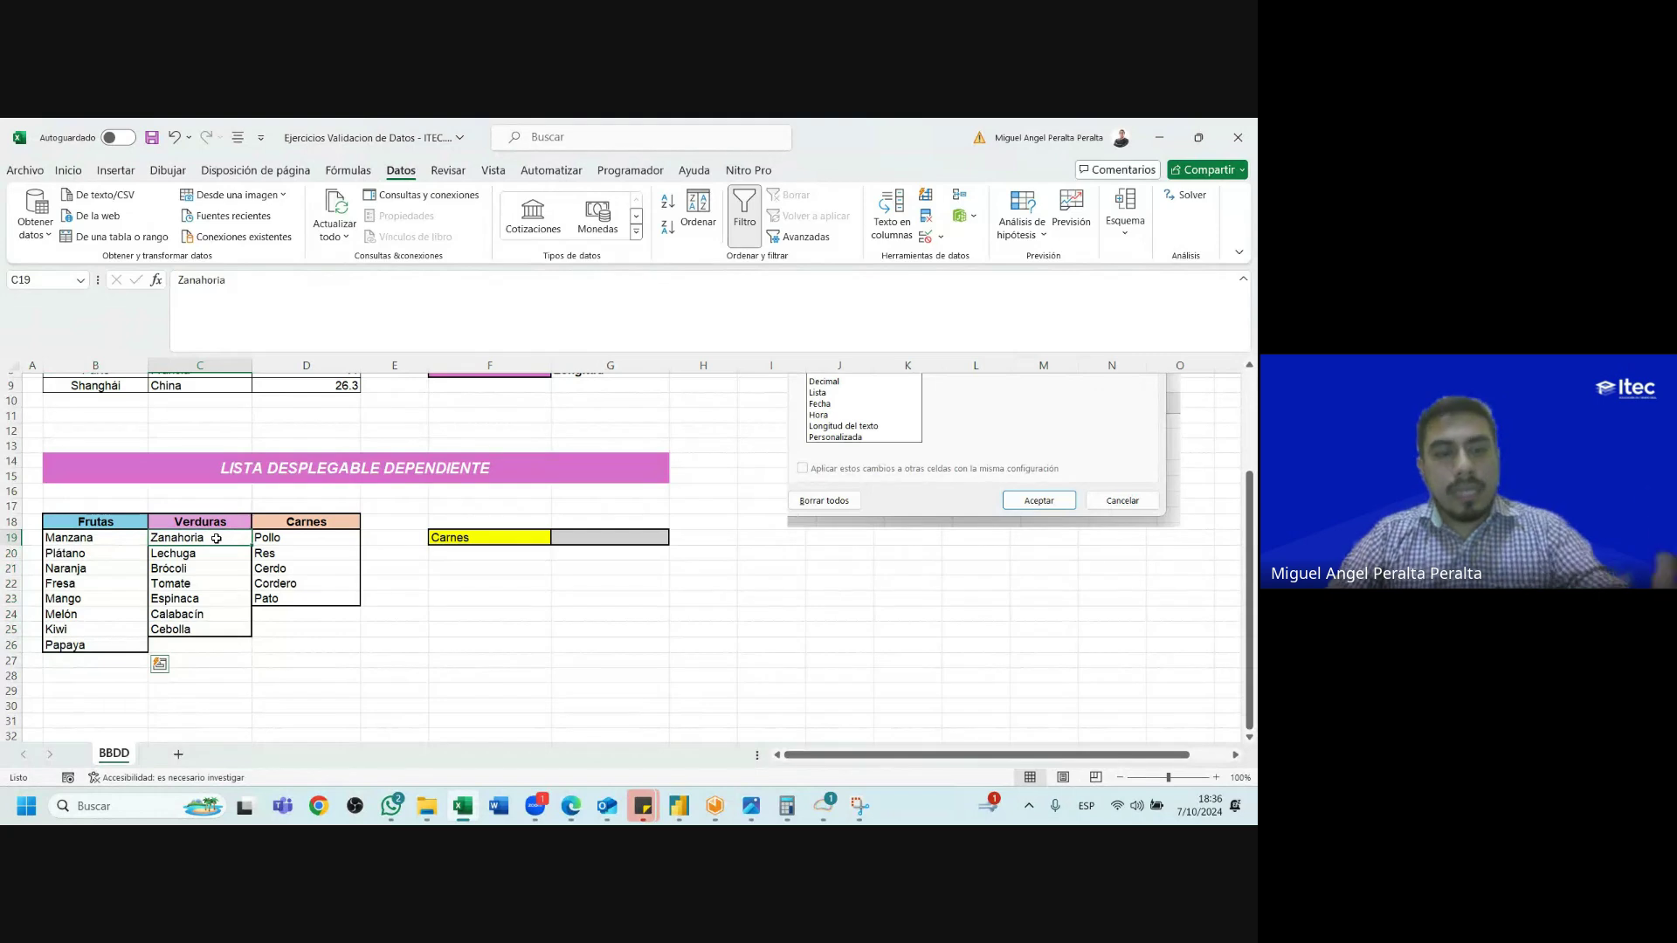
drag(216, 538, 223, 629)
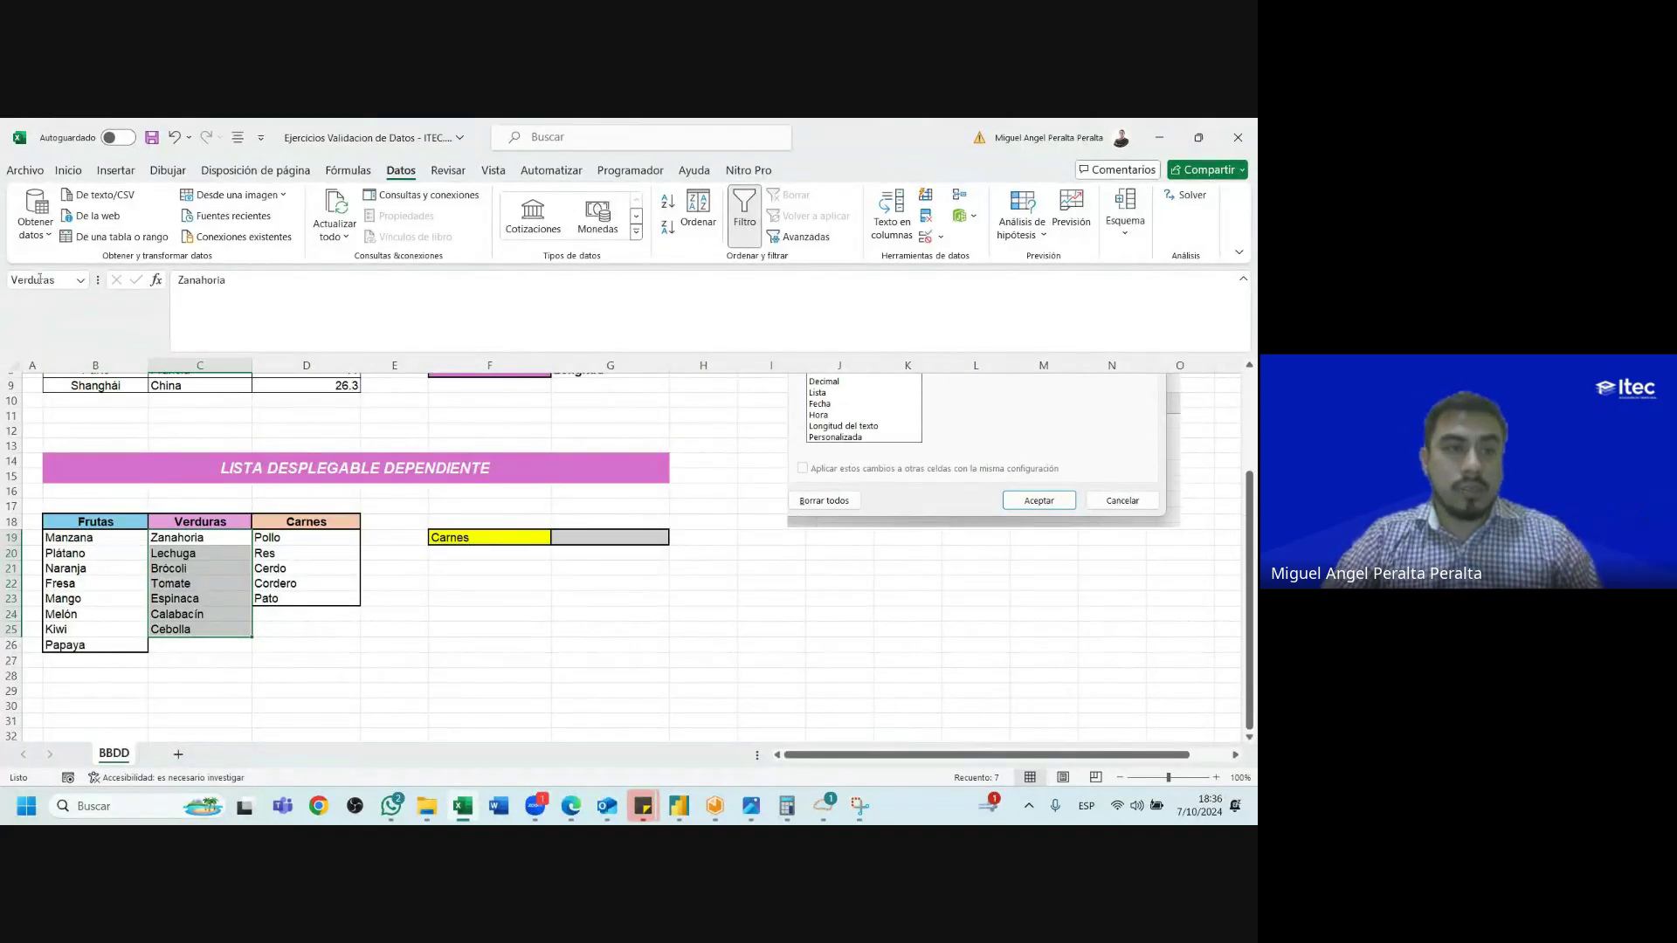
text(du)
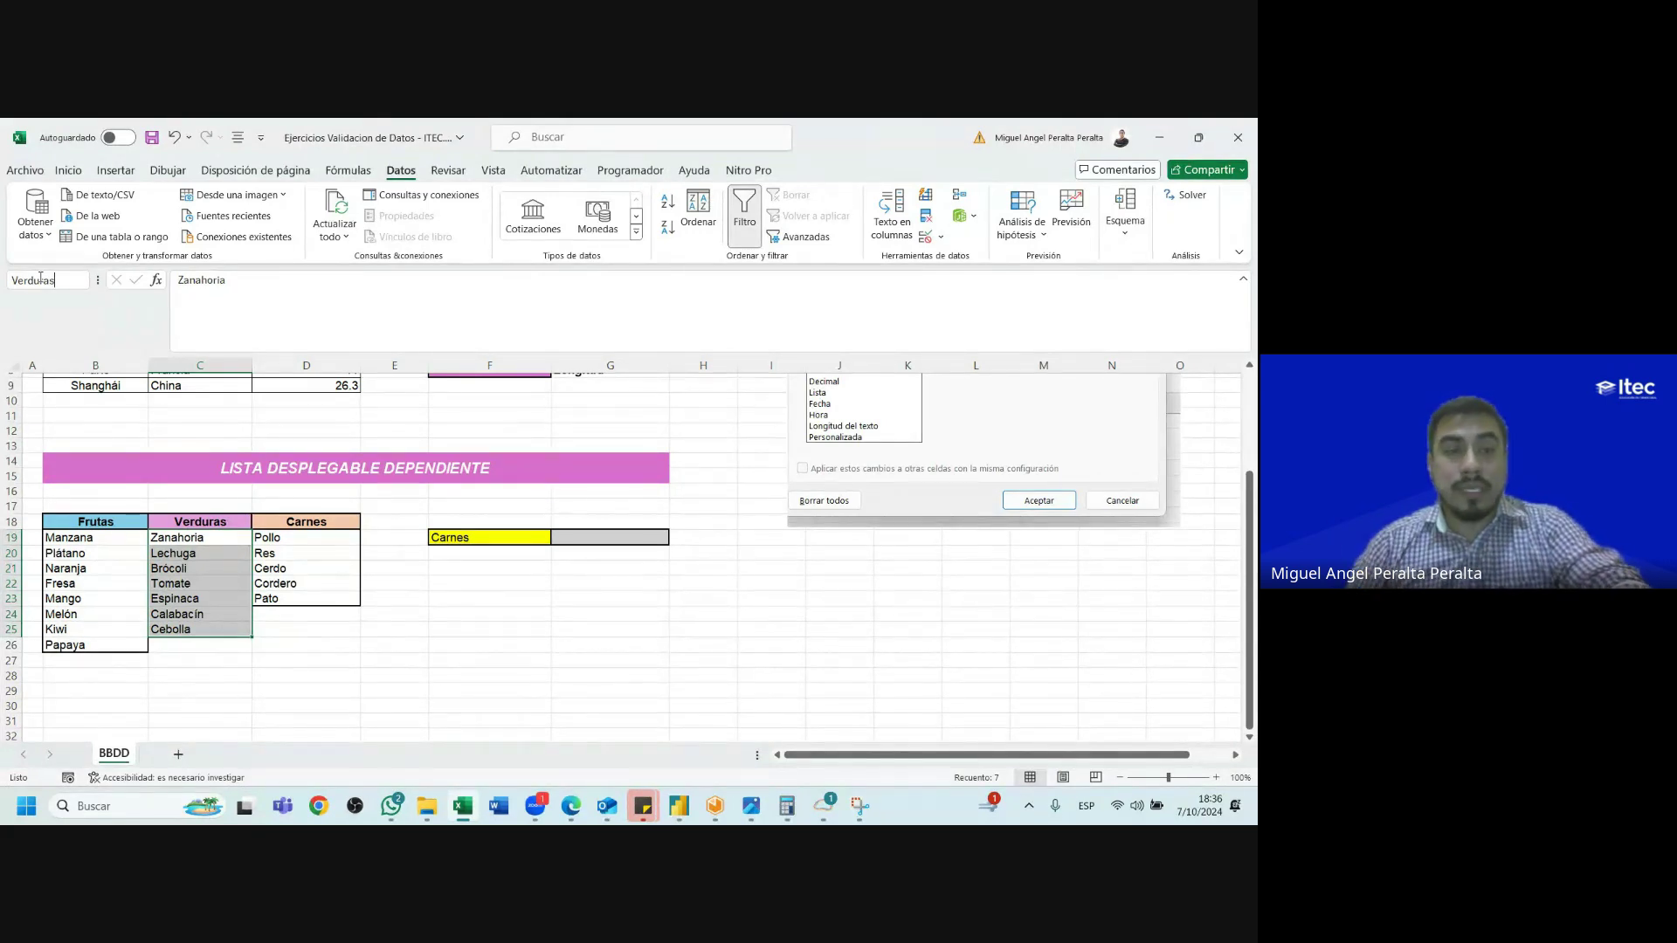
key(Return)
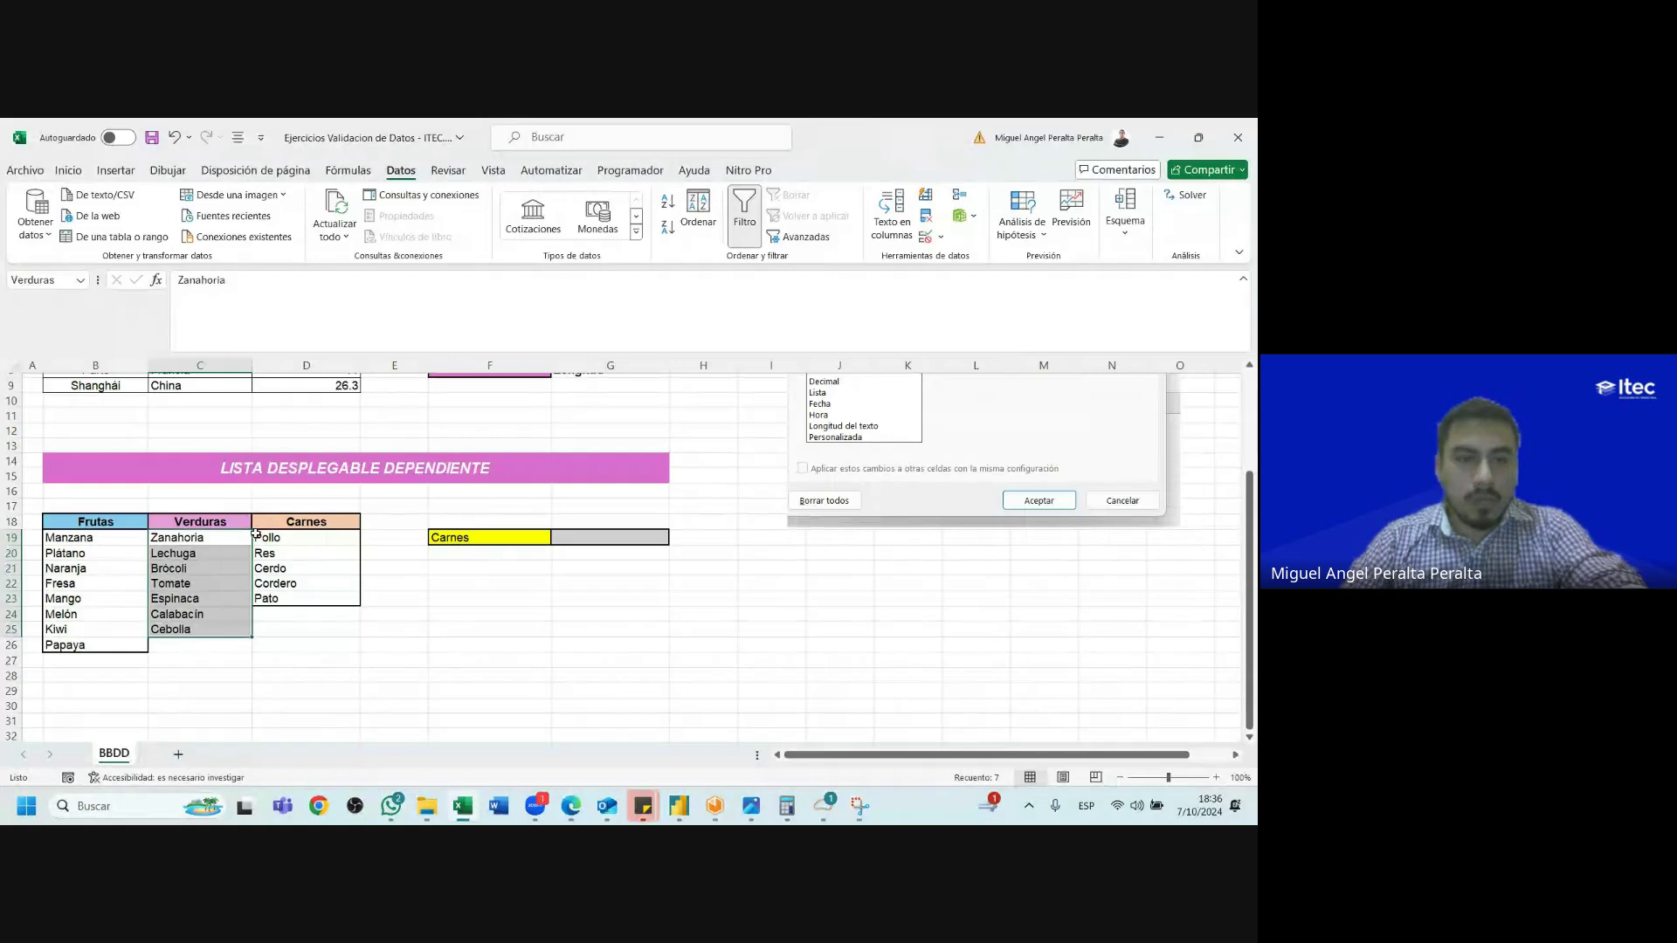
Step: Name the meats Pollo through Pato as the range Carnes
click(340, 535)
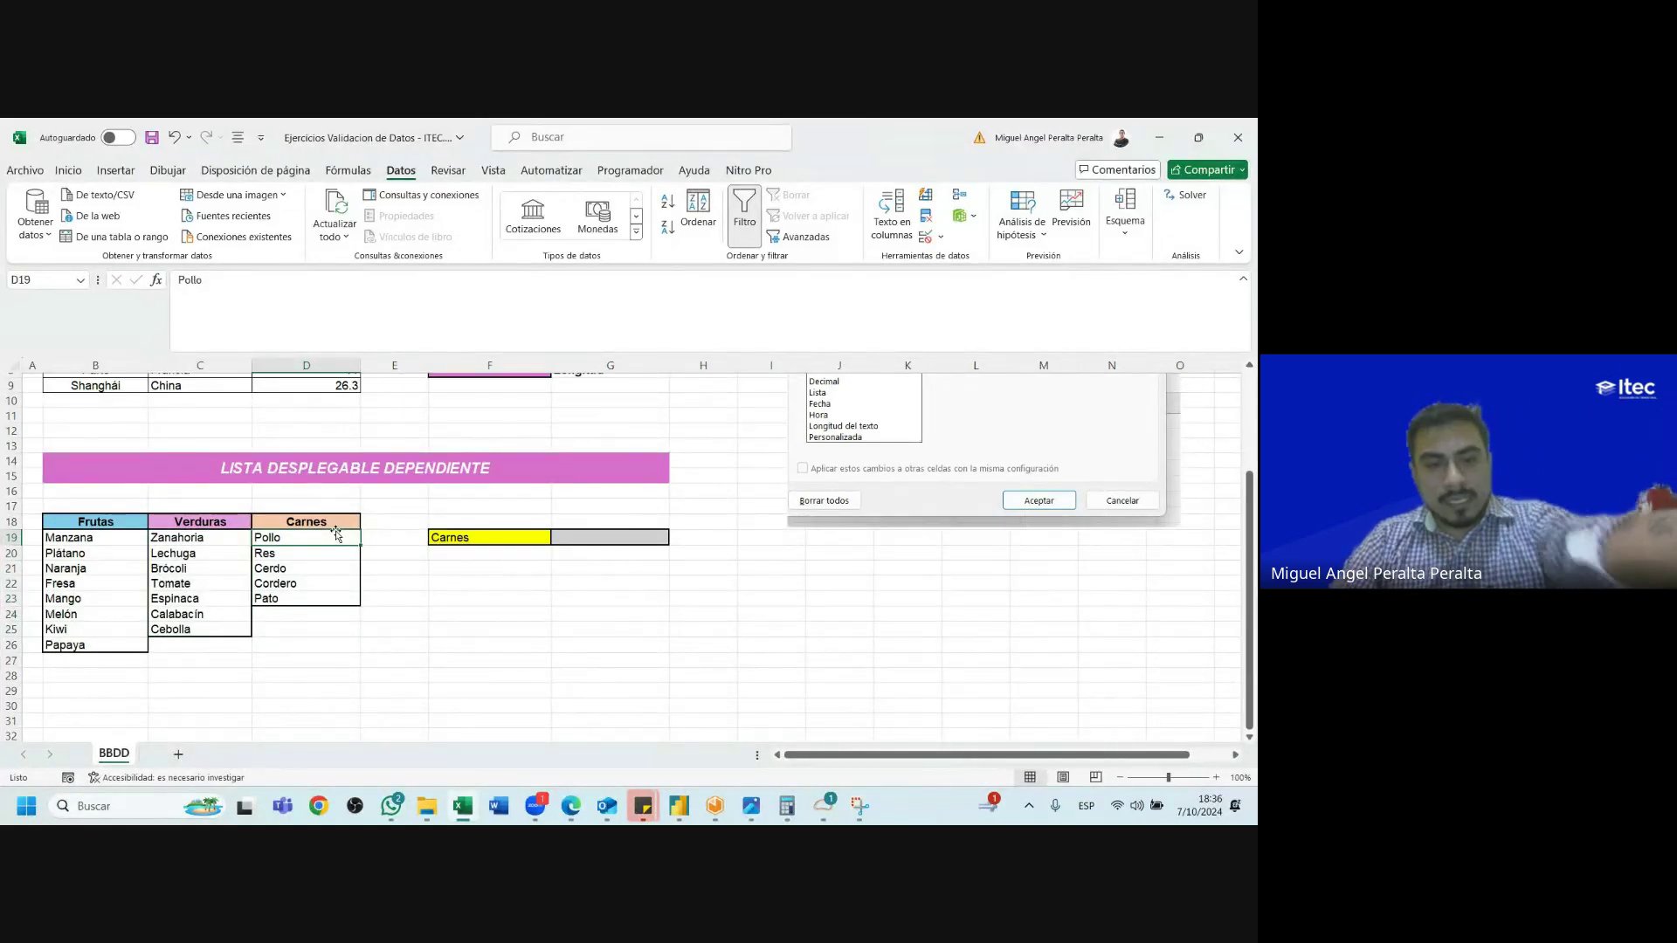
drag(329, 551, 328, 600)
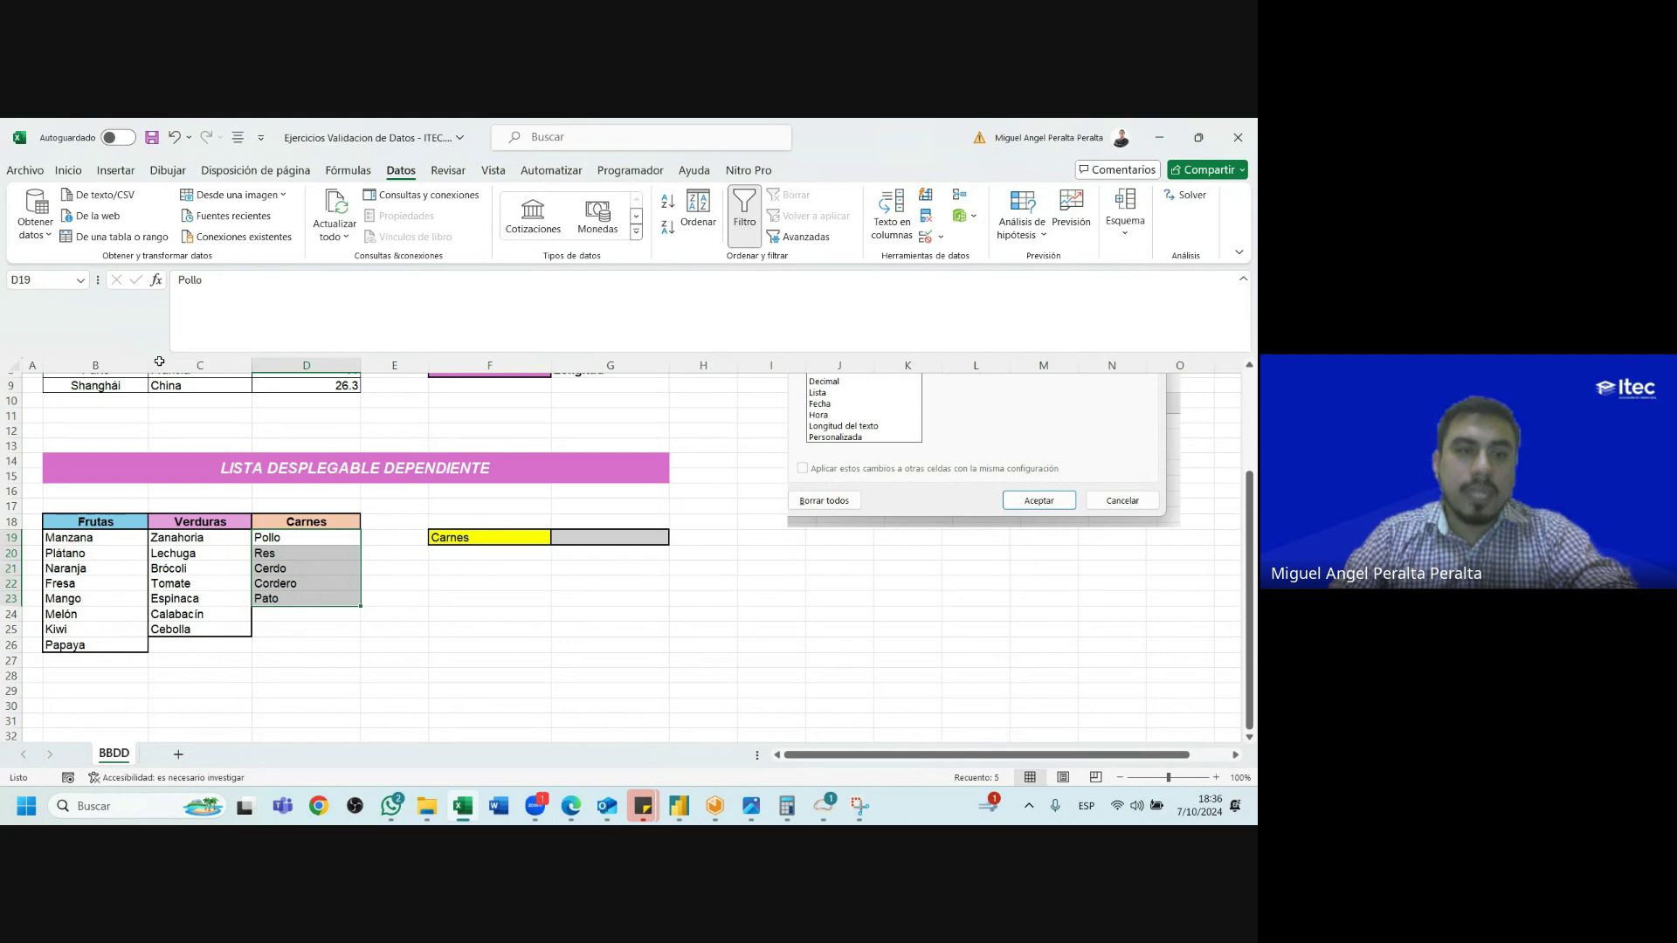
click(52, 280)
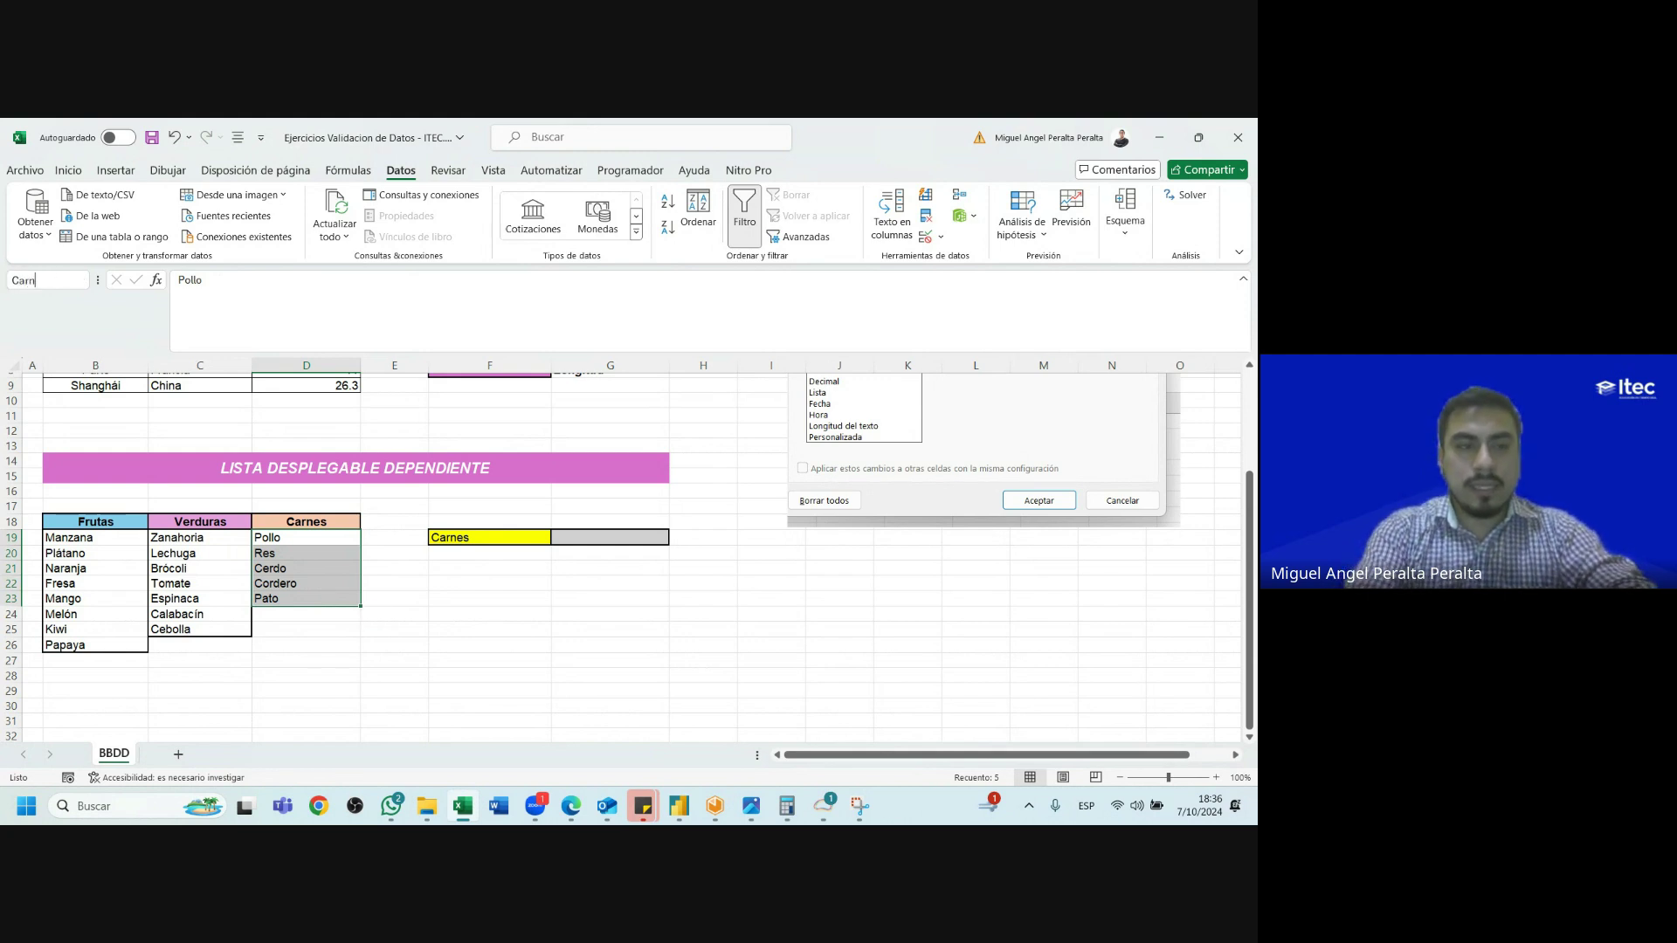
key(Return)
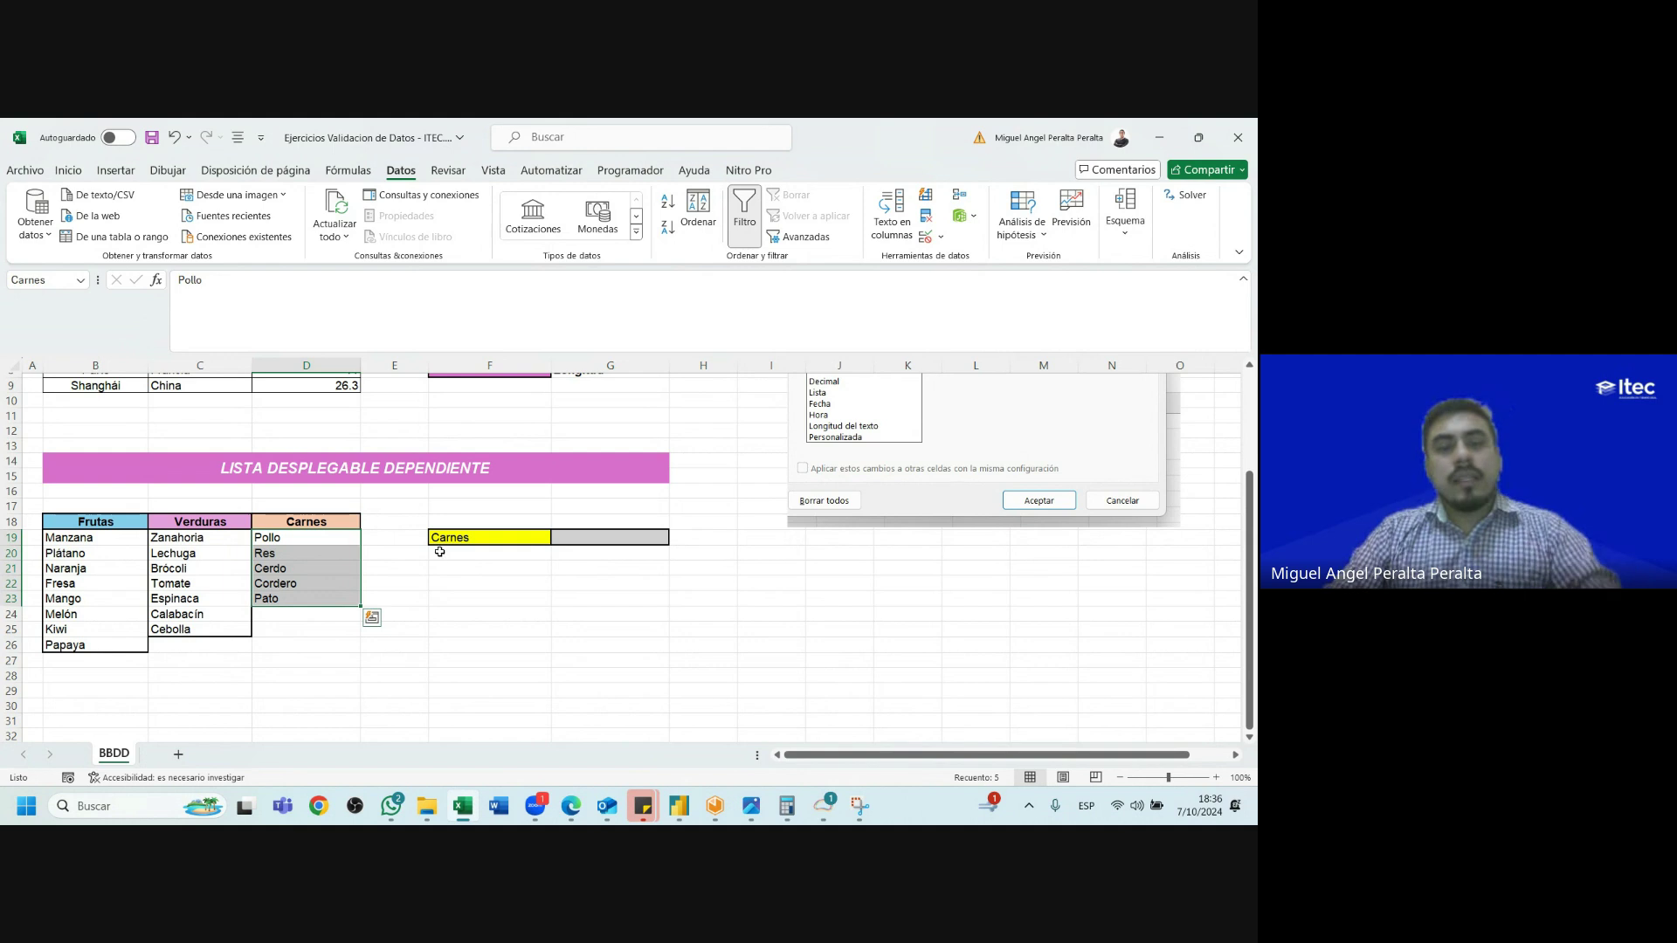
click(441, 568)
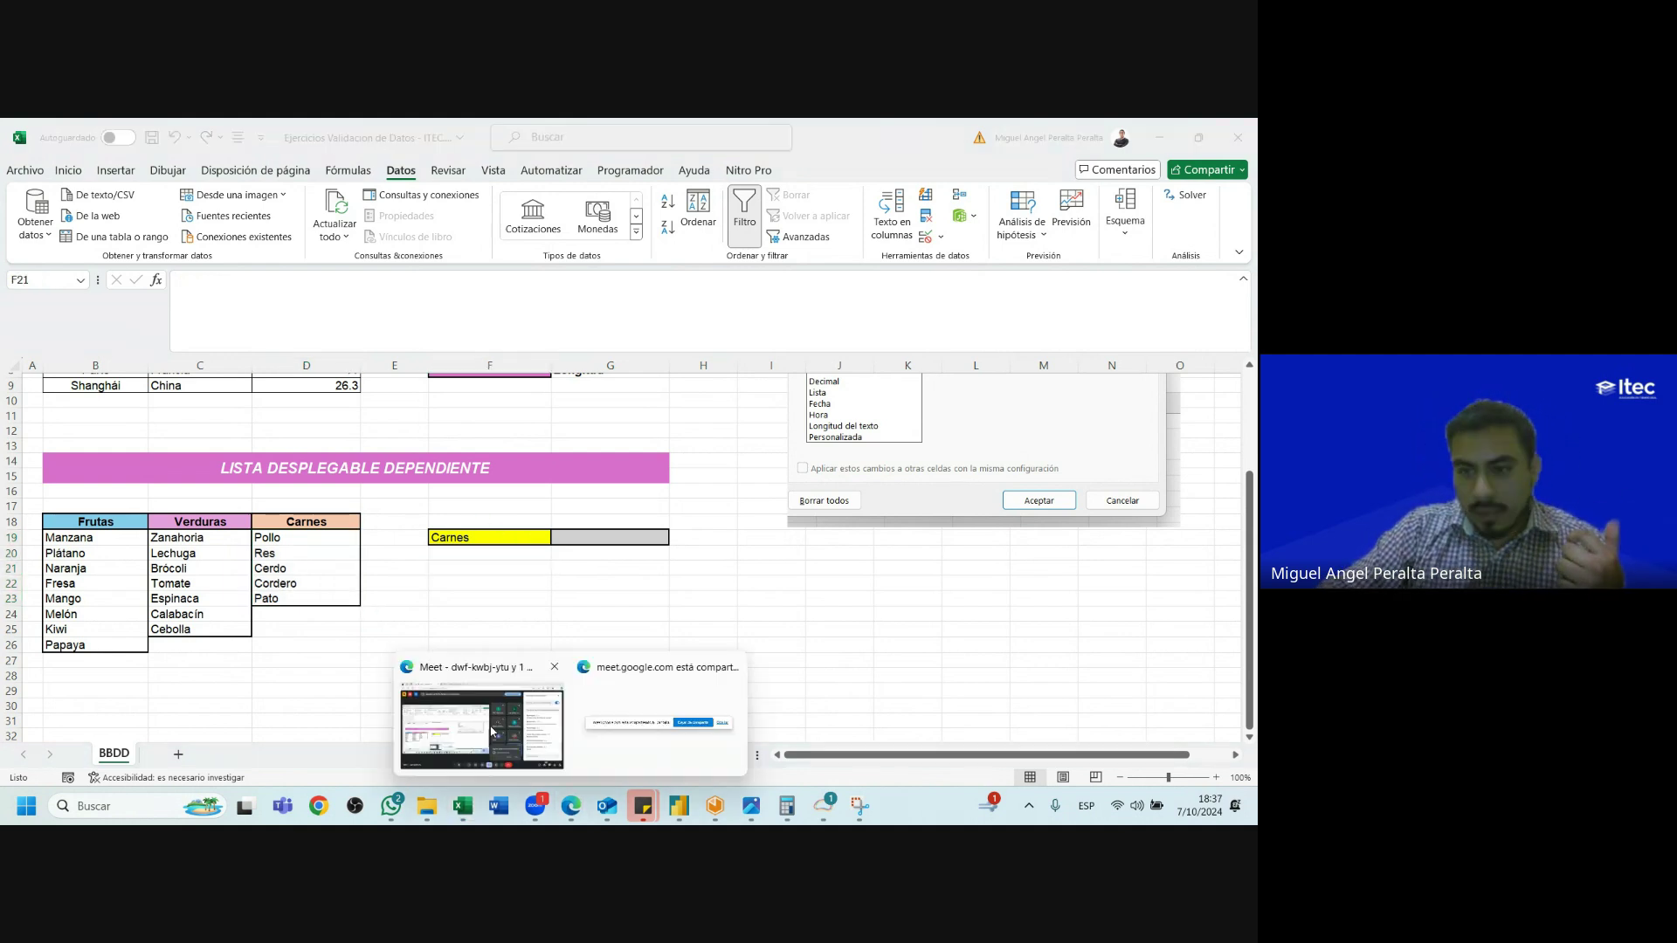
mouse_move(569, 805)
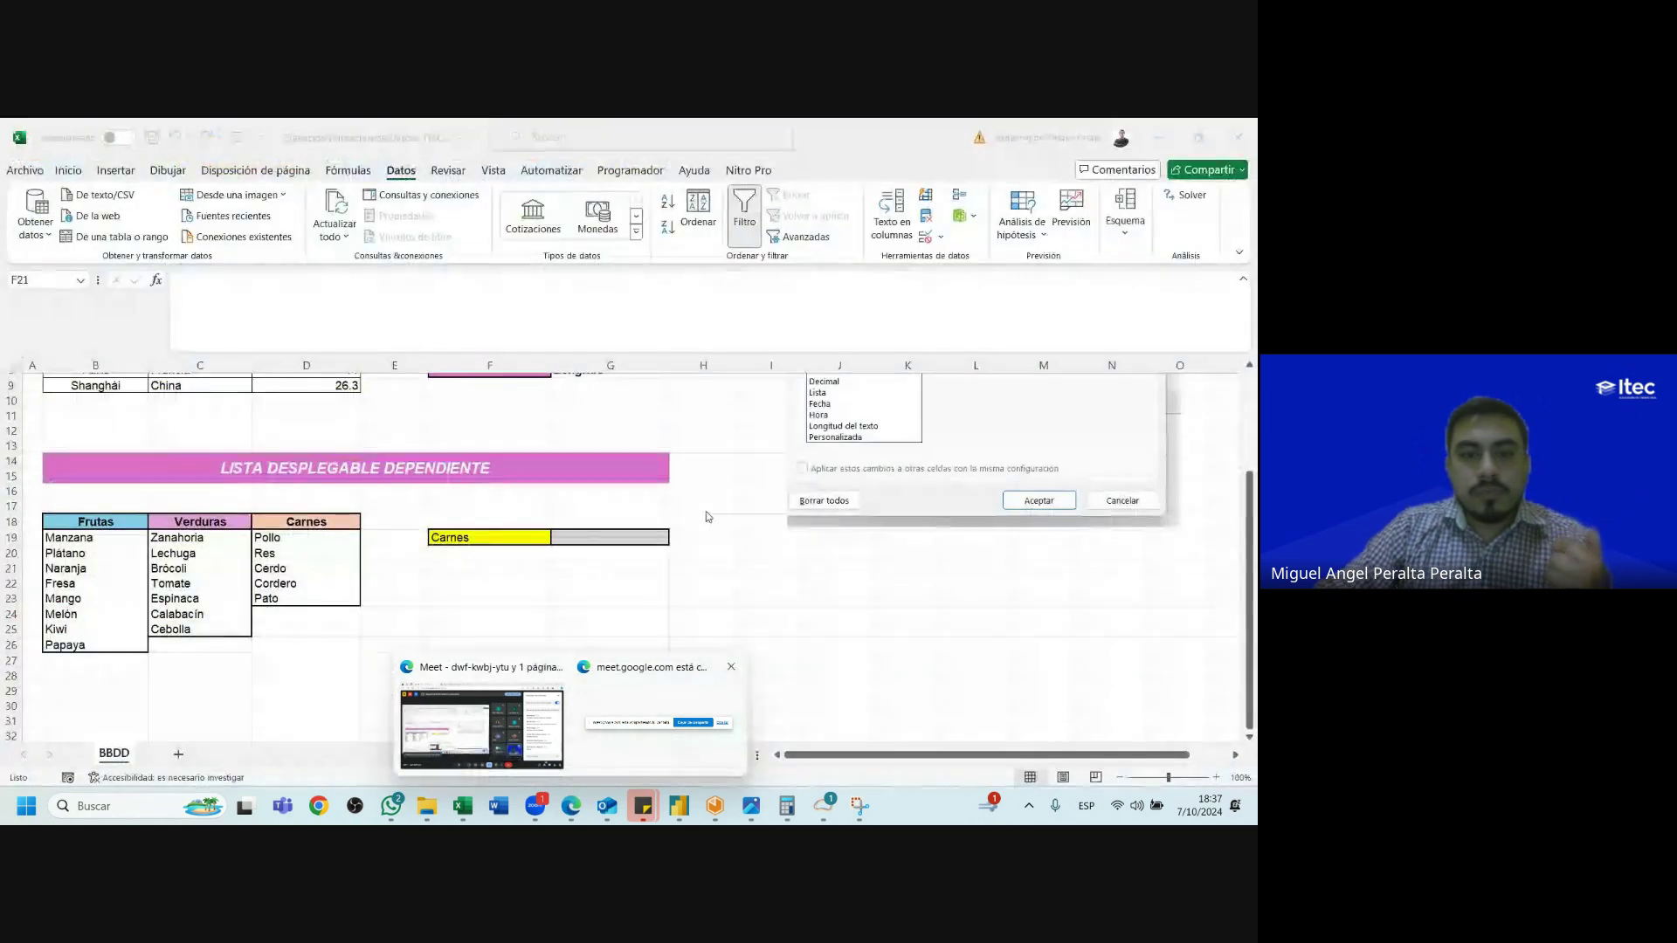
Step: Set F19 to Verduras and pick Brócoli from G19's vegetable choices
click(668, 534)
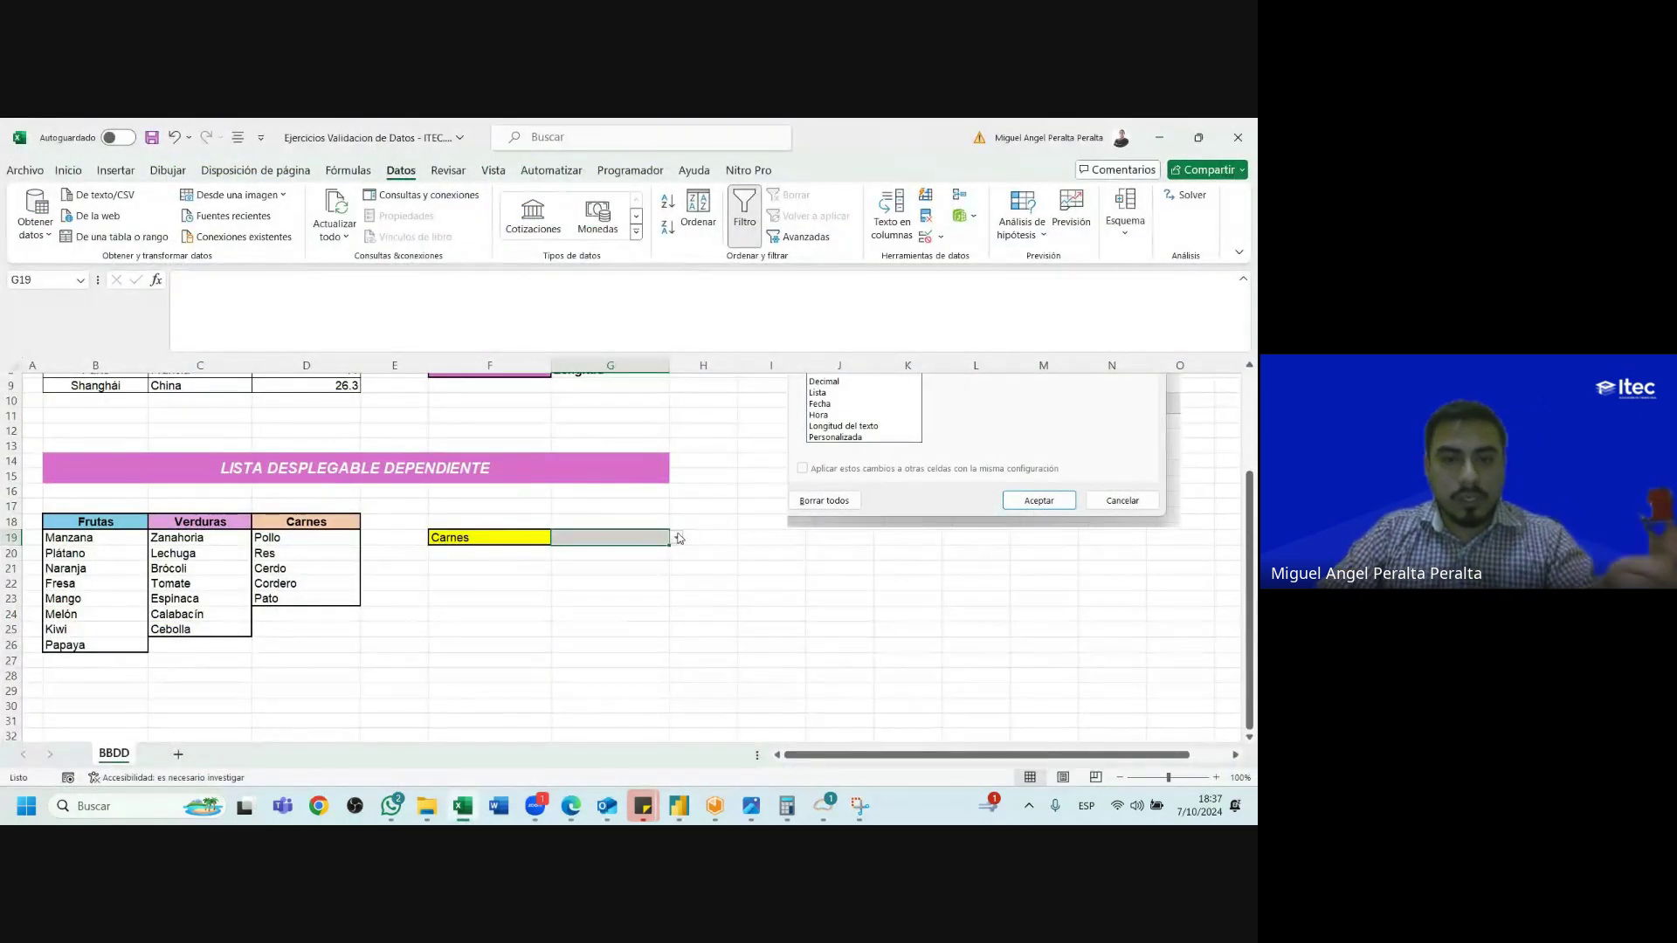
click(676, 537)
click(530, 546)
click(530, 545)
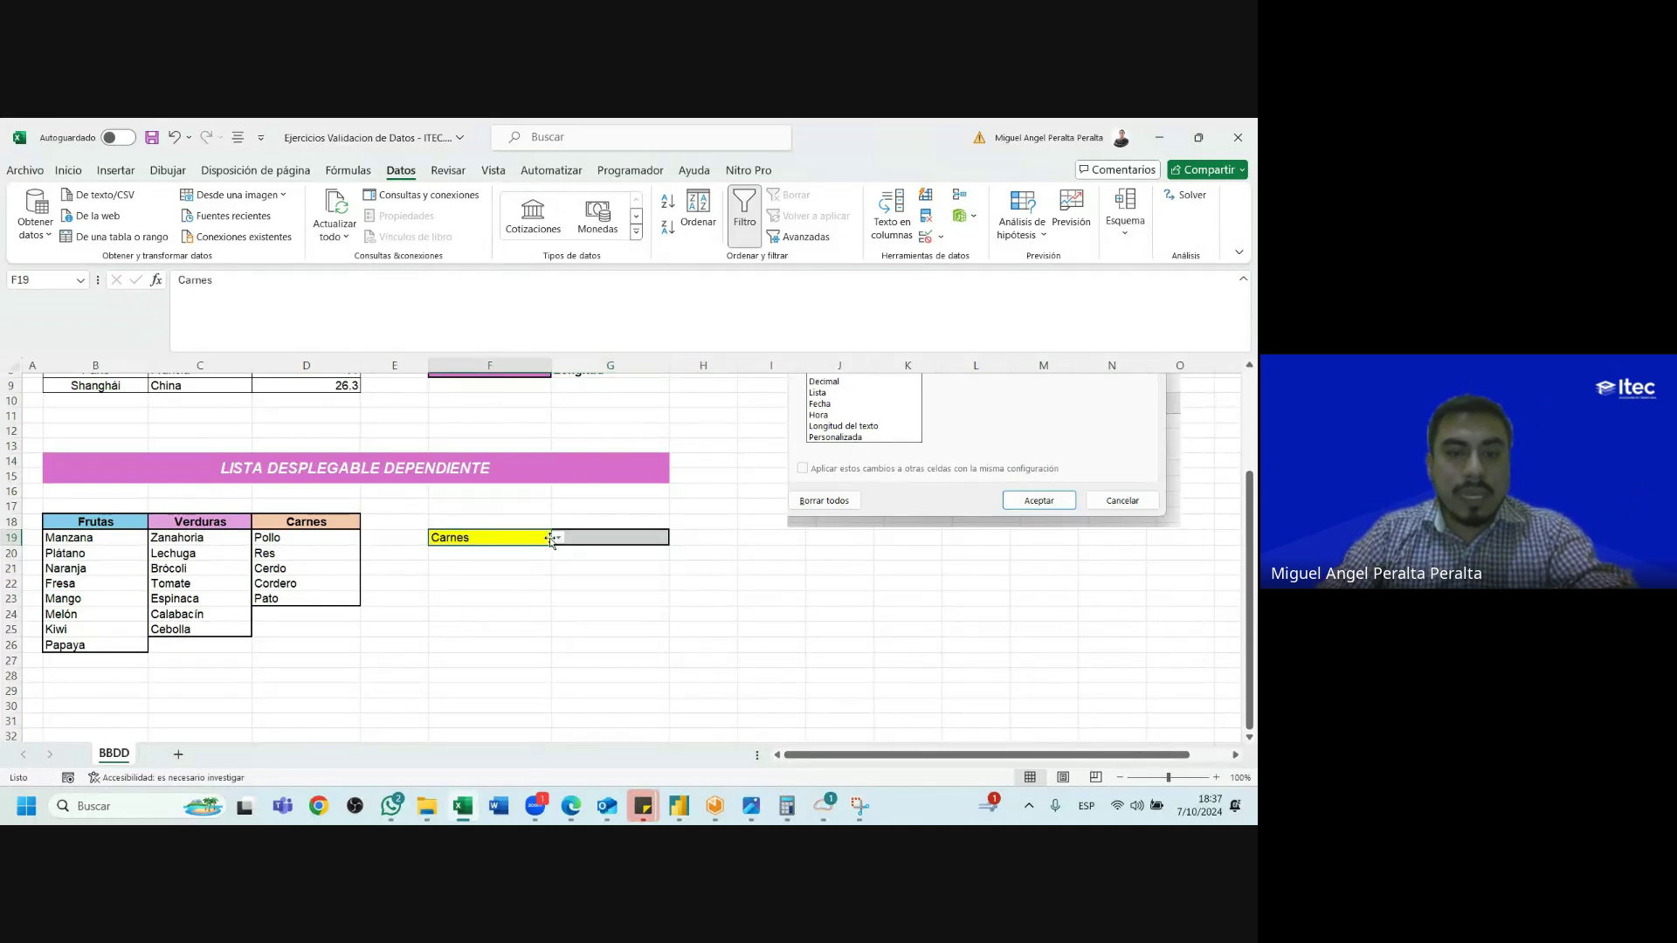
click(558, 537)
click(509, 568)
click(611, 537)
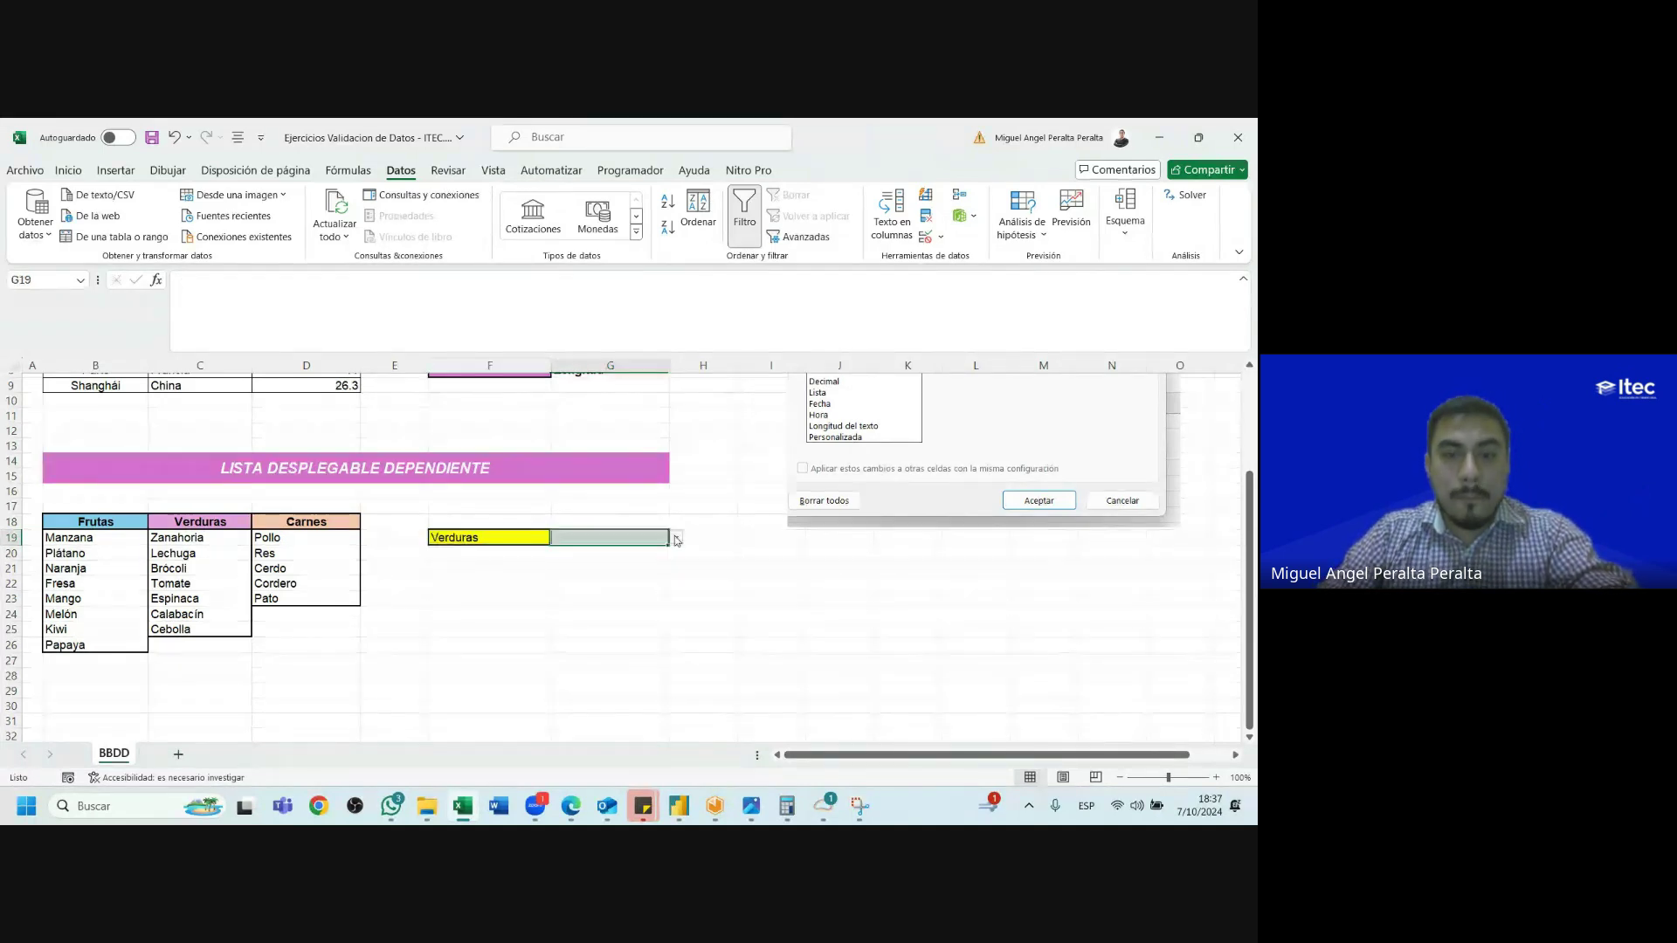
click(676, 537)
click(609, 581)
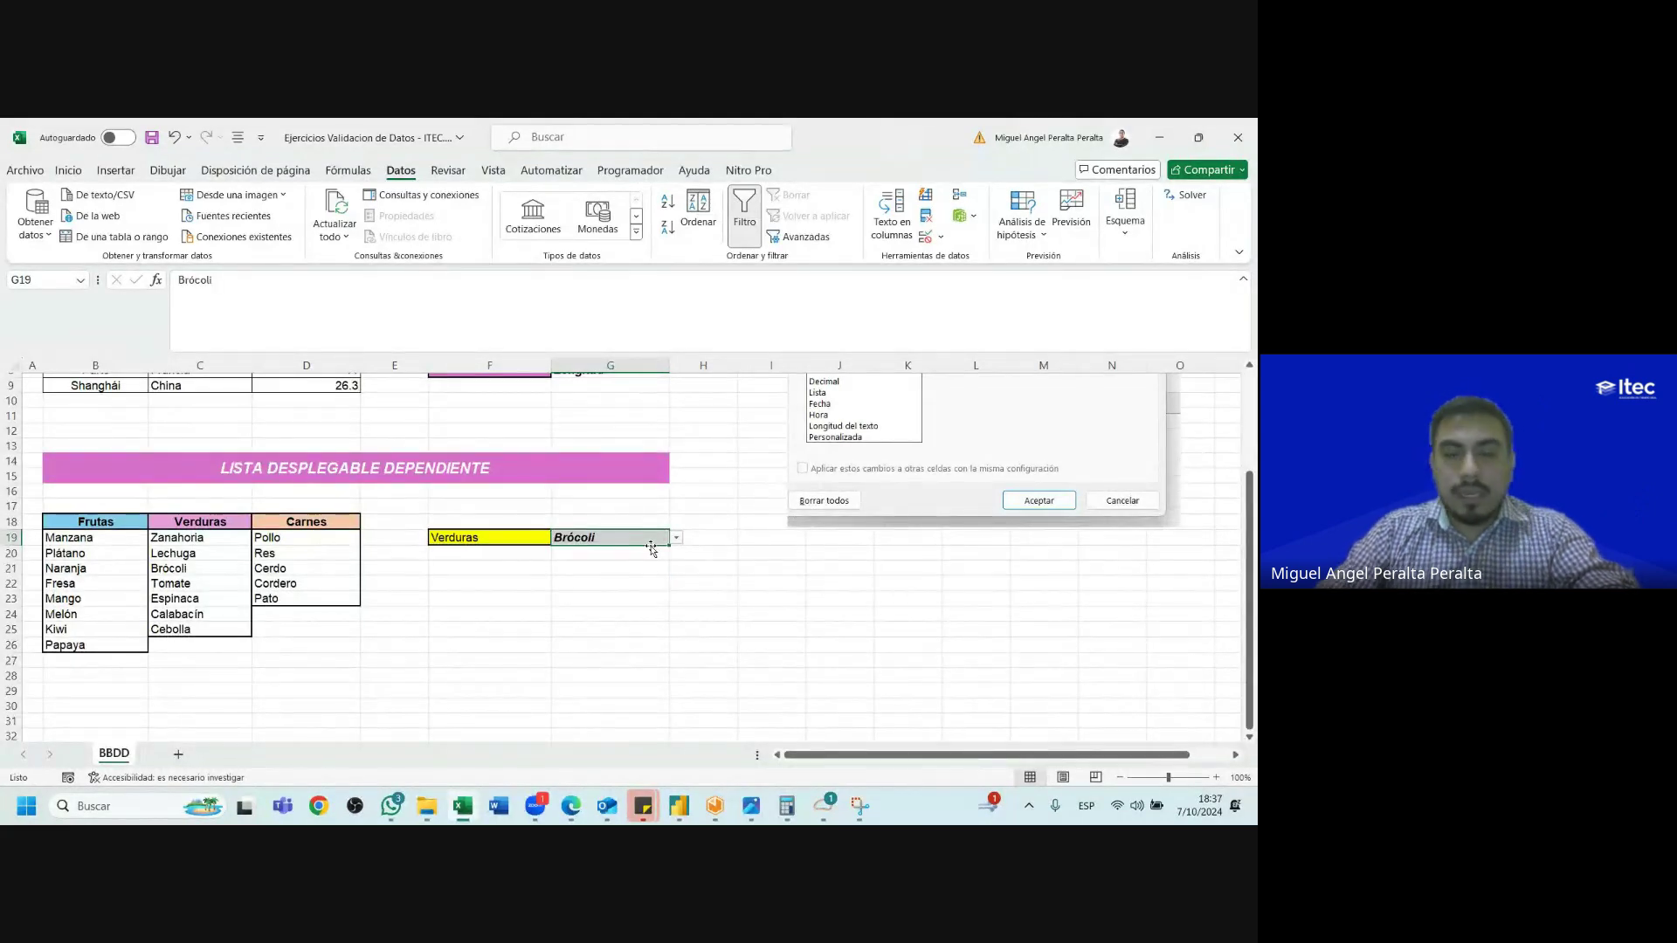
Step: Switch F19 to Frutas and pick Plátano, then Fresa, in G19
click(516, 537)
click(558, 537)
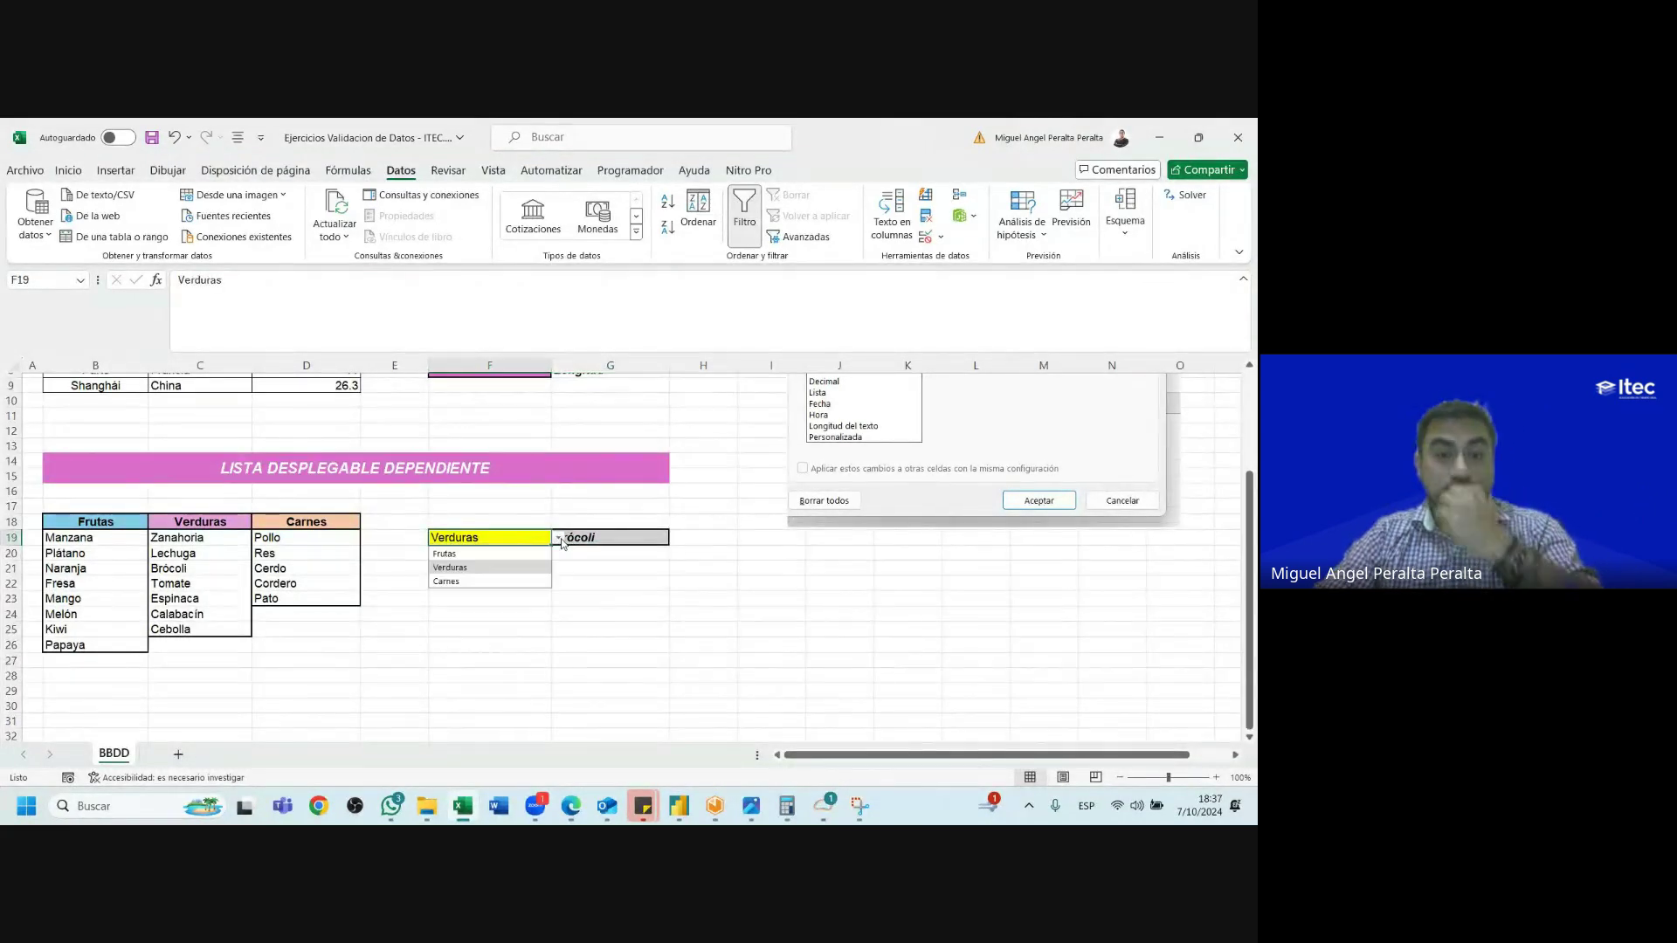
click(447, 554)
click(622, 540)
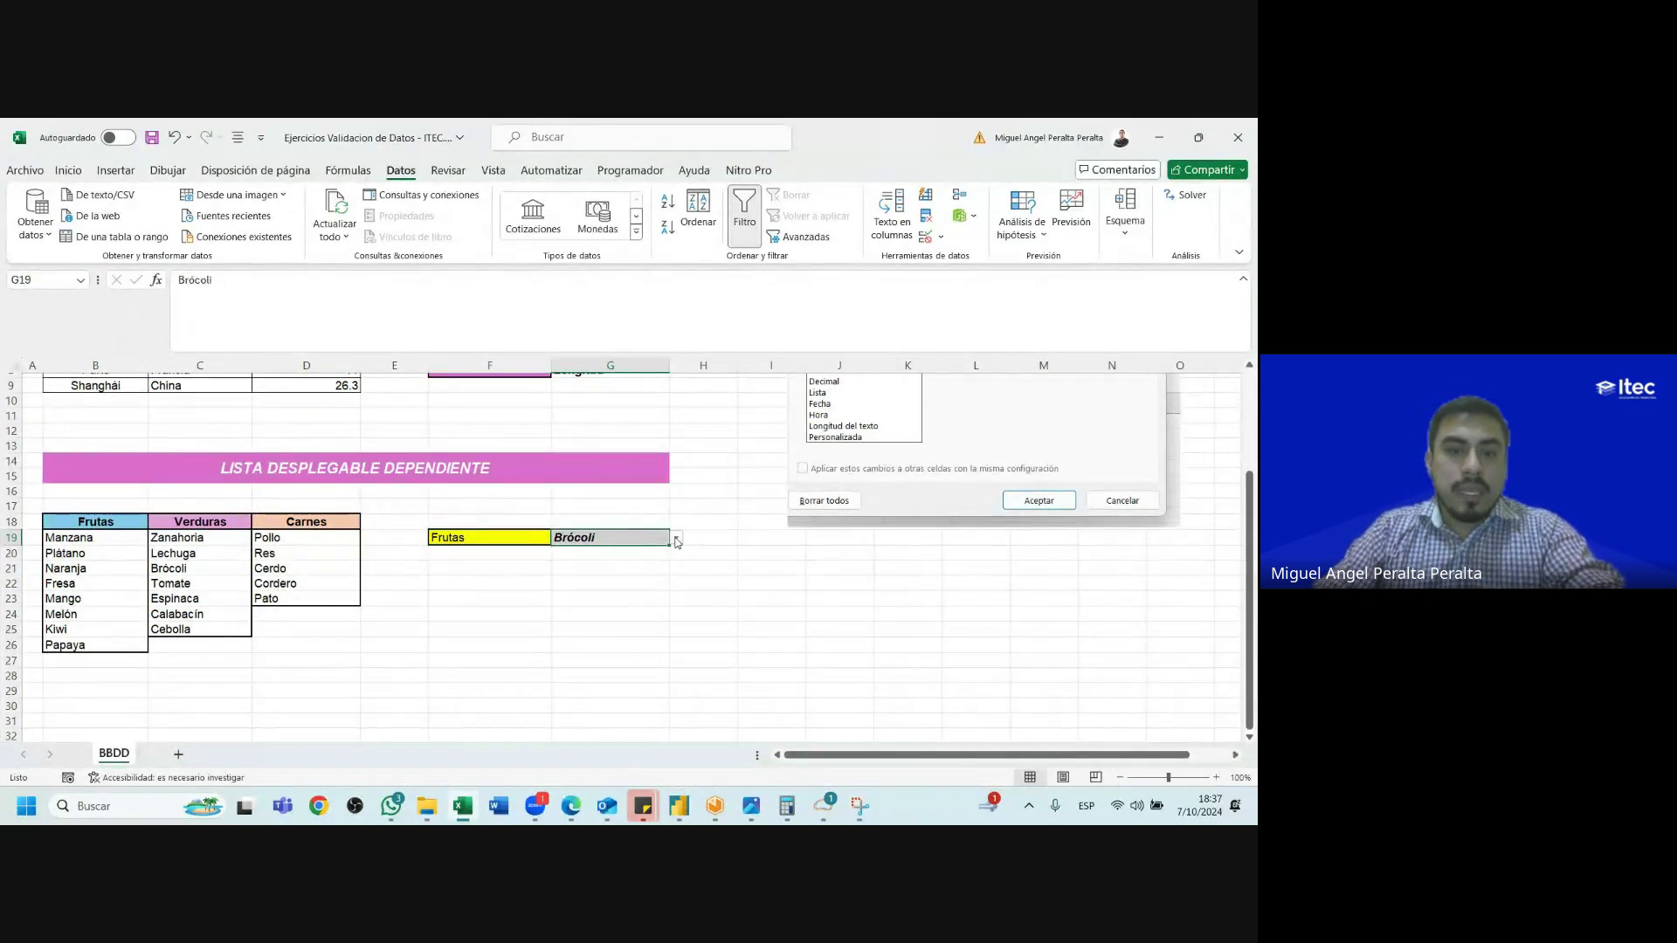
click(676, 537)
click(611, 568)
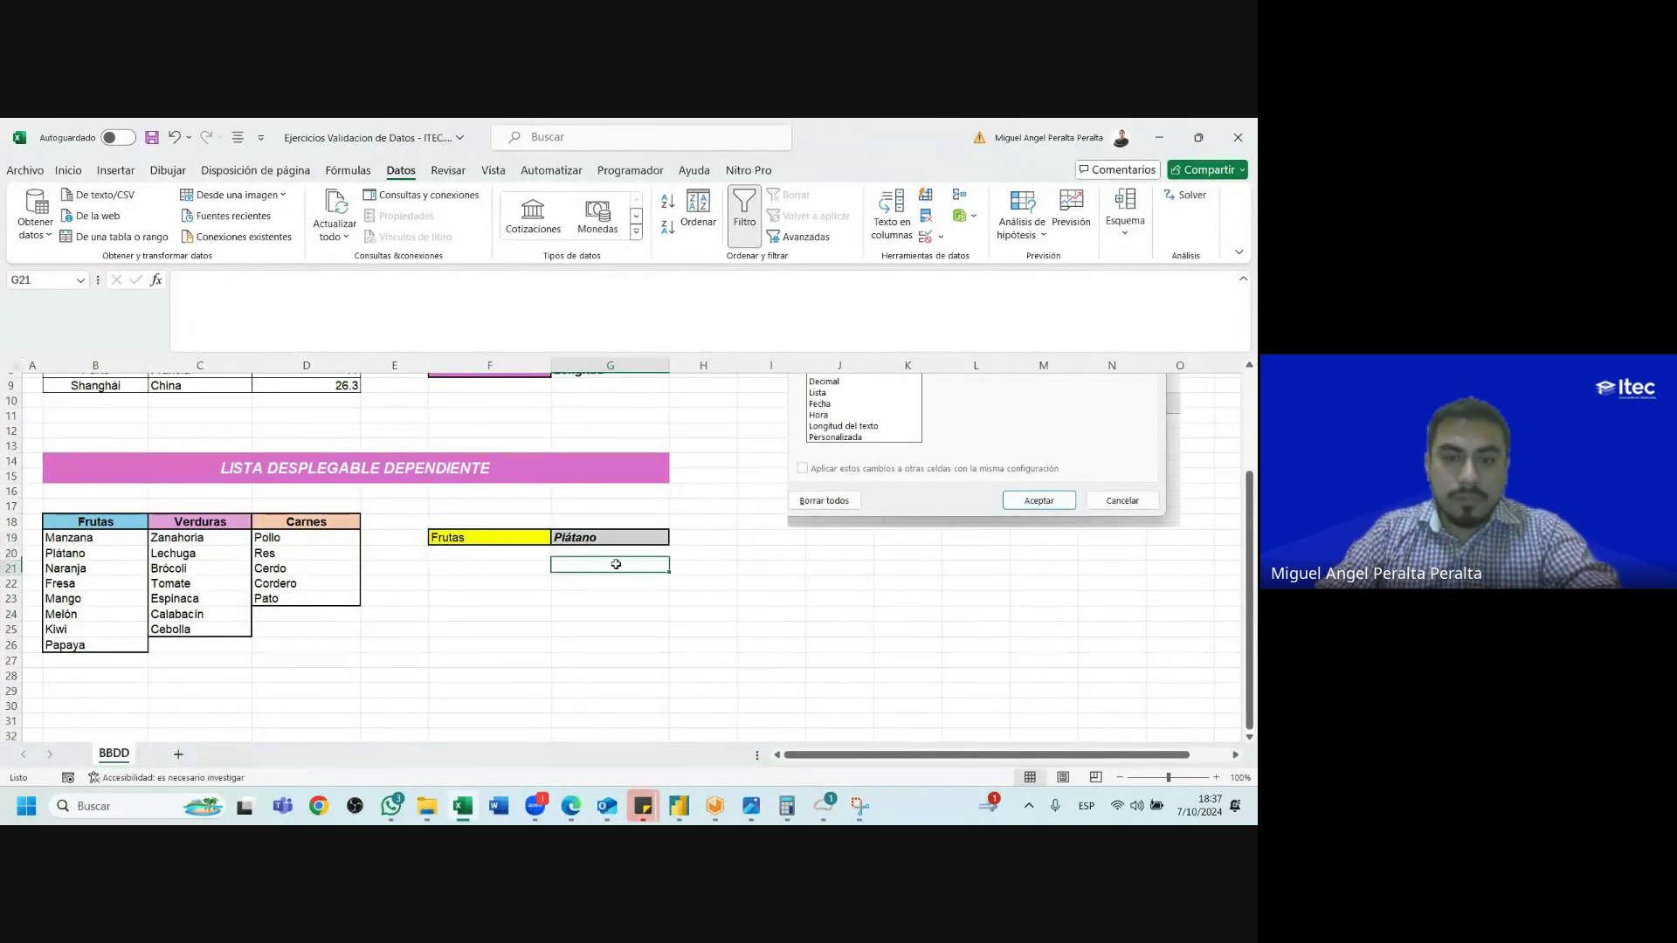
click(674, 538)
click(603, 596)
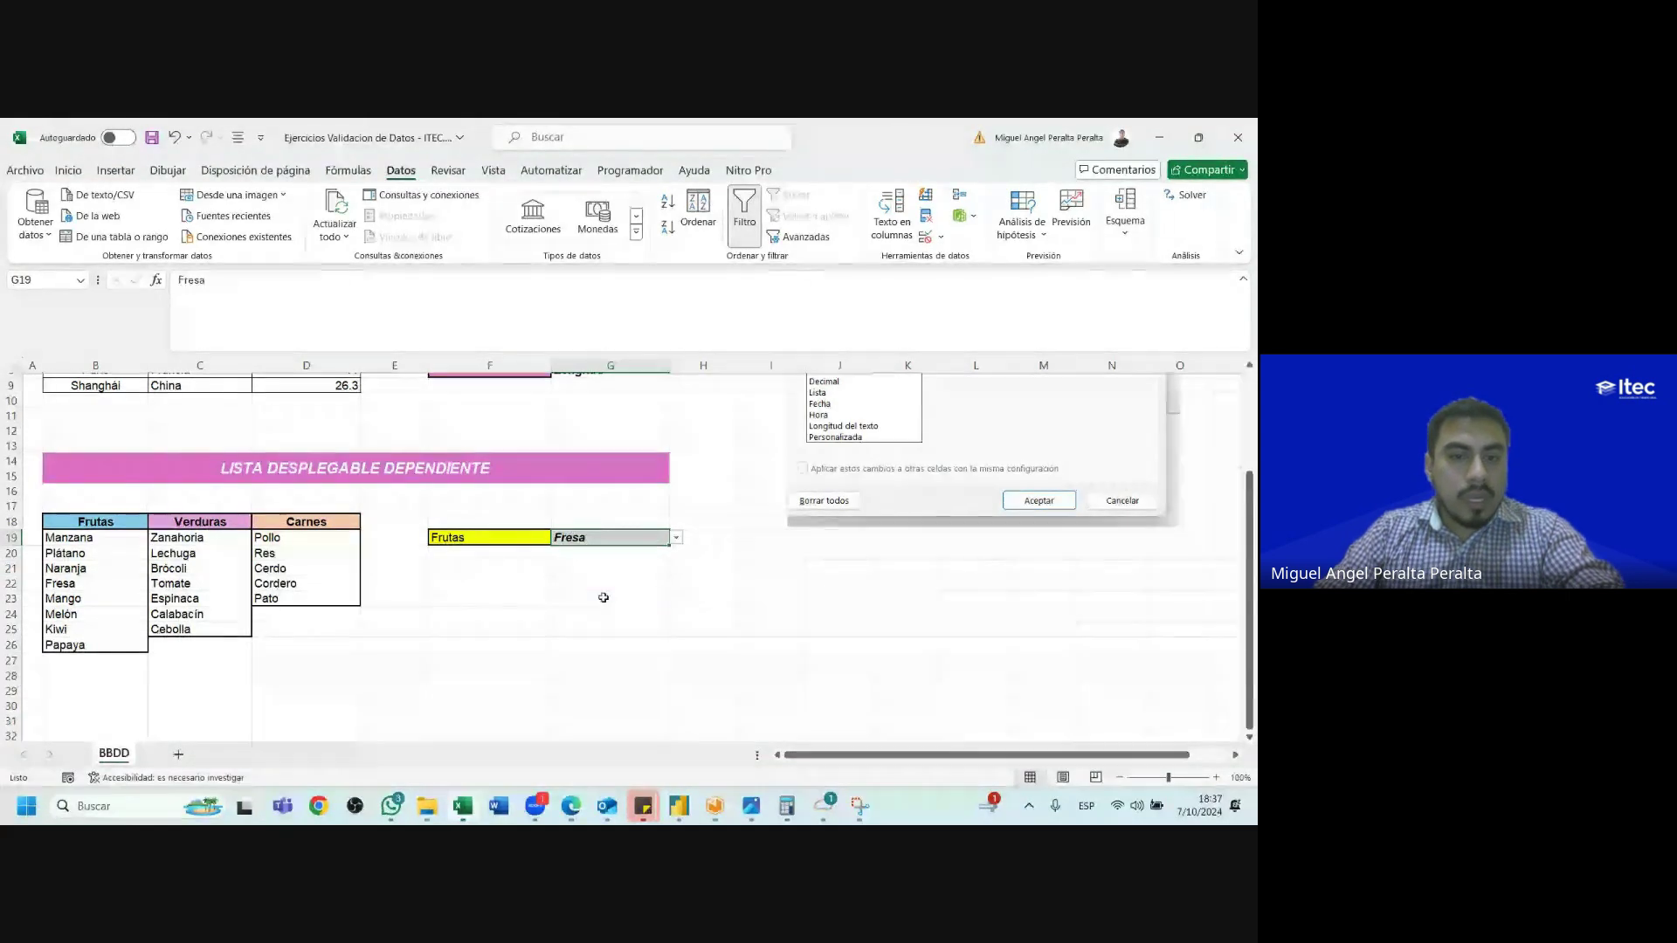
click(601, 596)
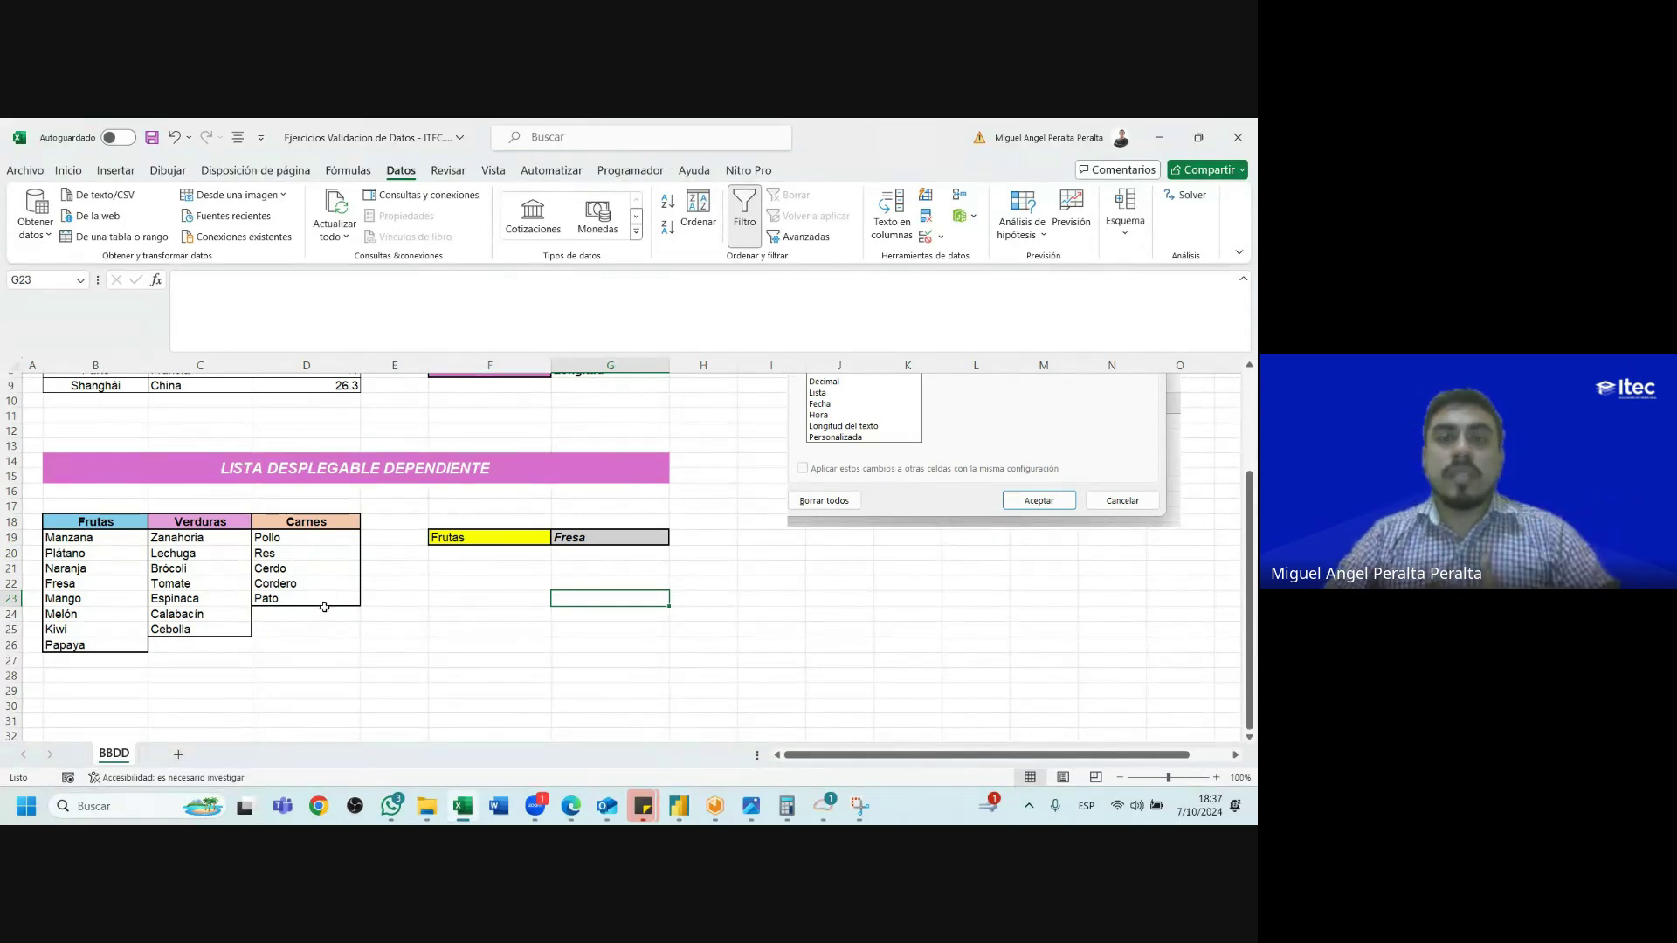
Step: Copy the Frutas and Verduras header cells into B30 and C30
scroll(290, 644, down, 1)
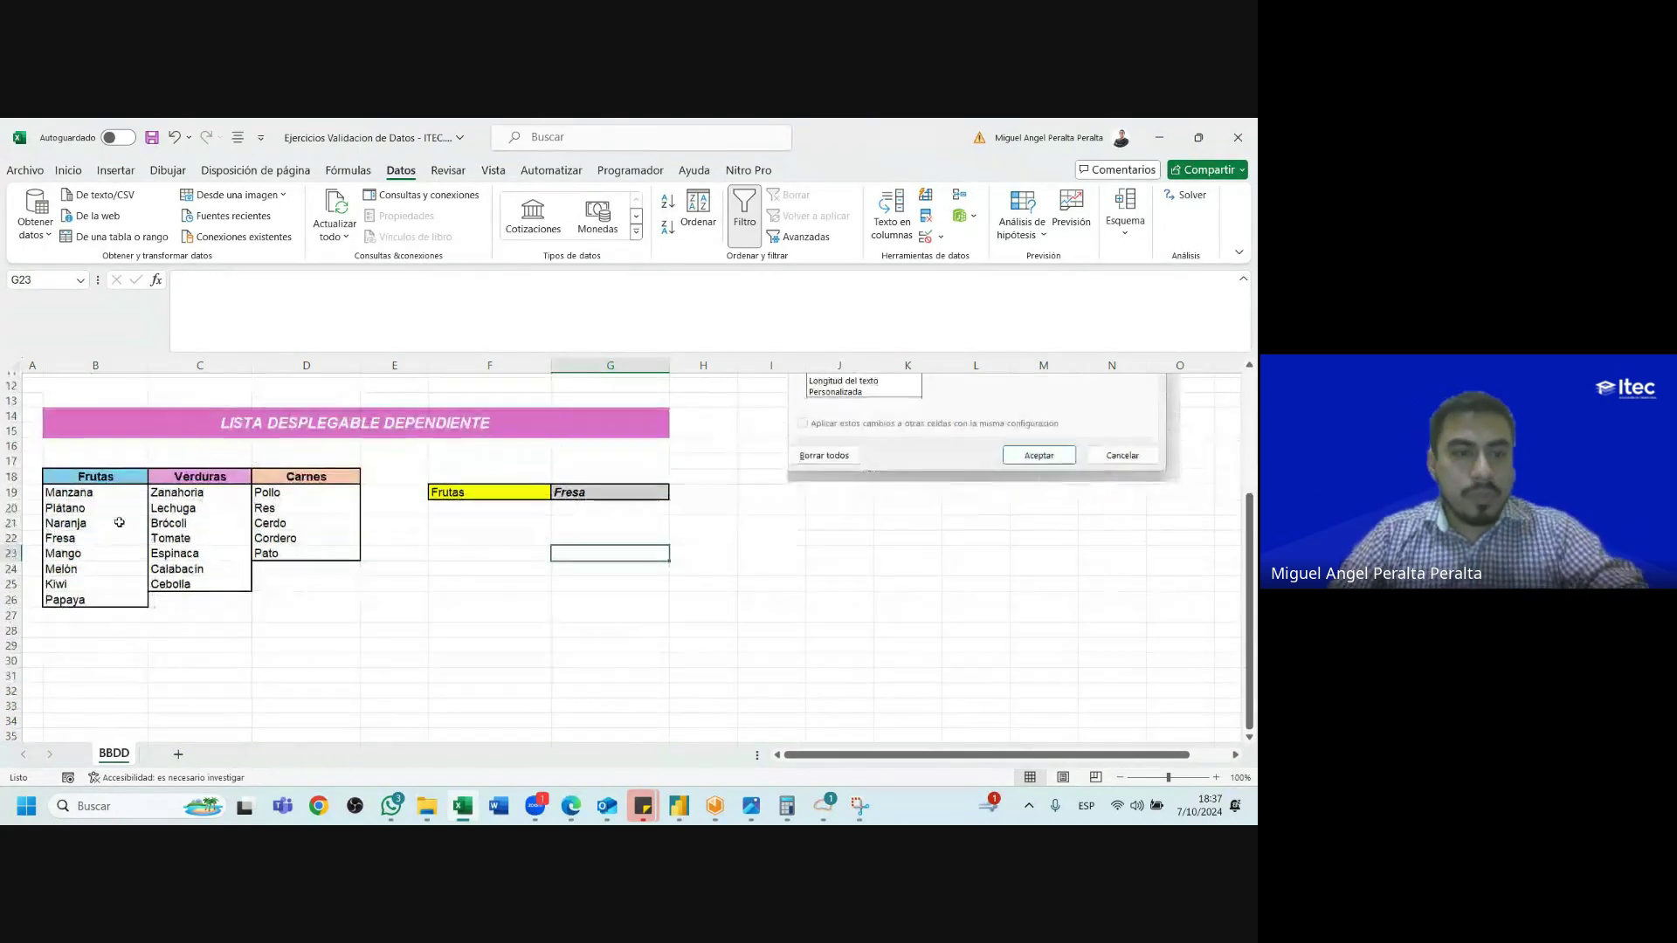
click(117, 478)
key(ctrl+c)
click(120, 657)
key(ctrl+v)
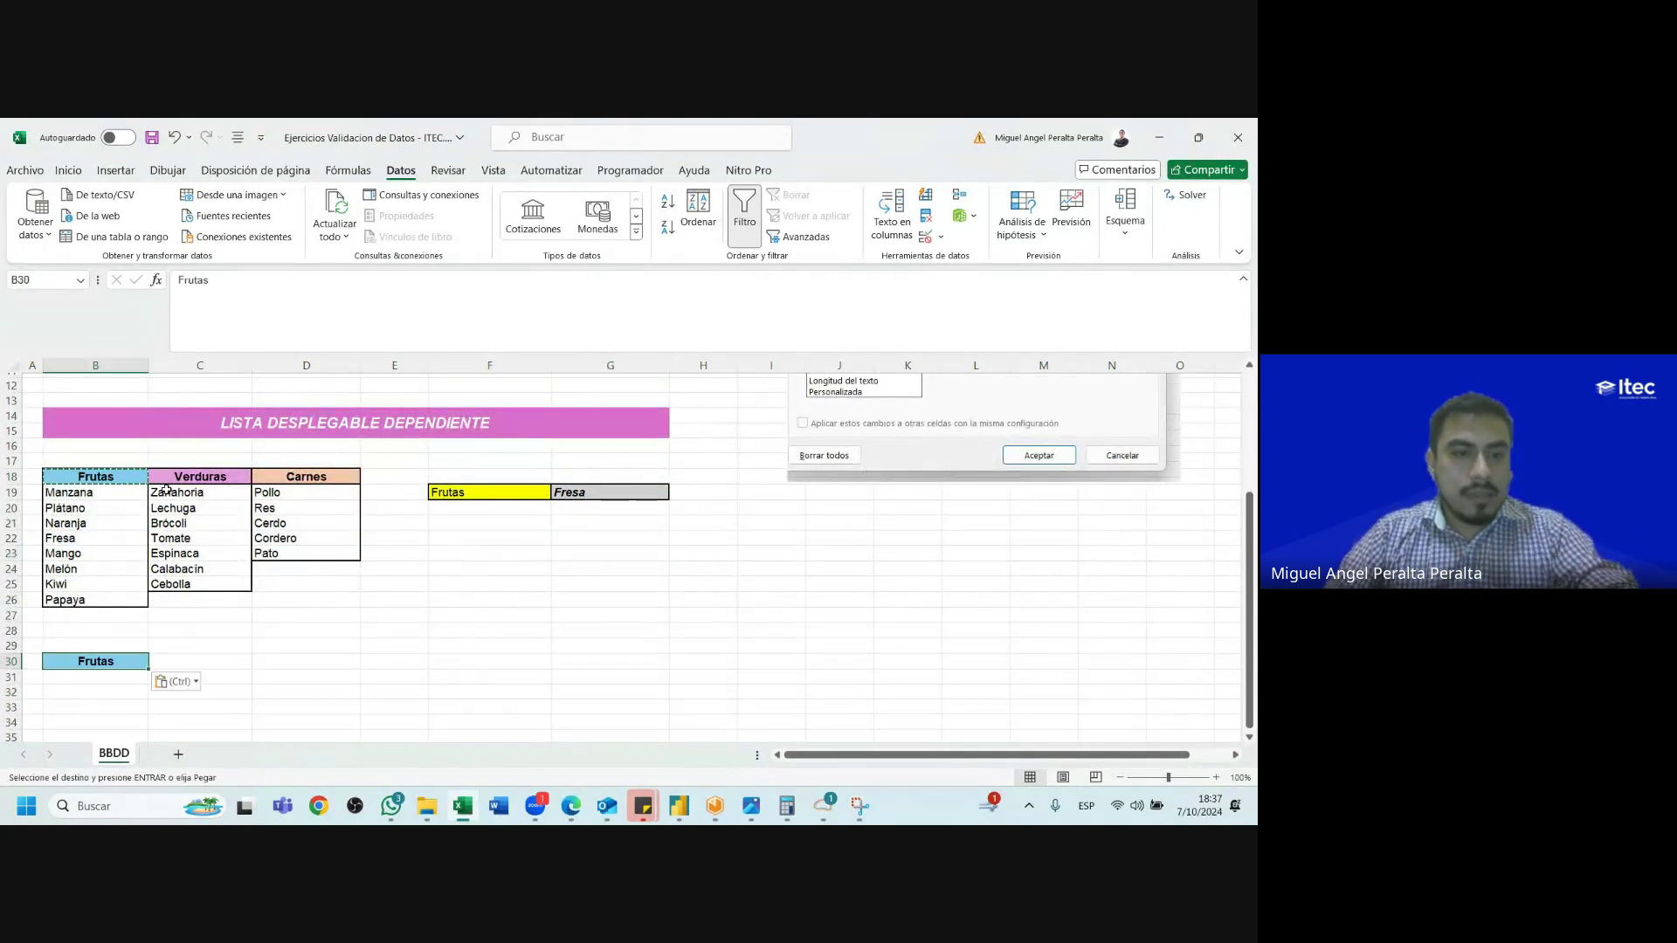
click(200, 476)
key(ctrl+c)
click(165, 660)
key(ctrl+v)
click(332, 644)
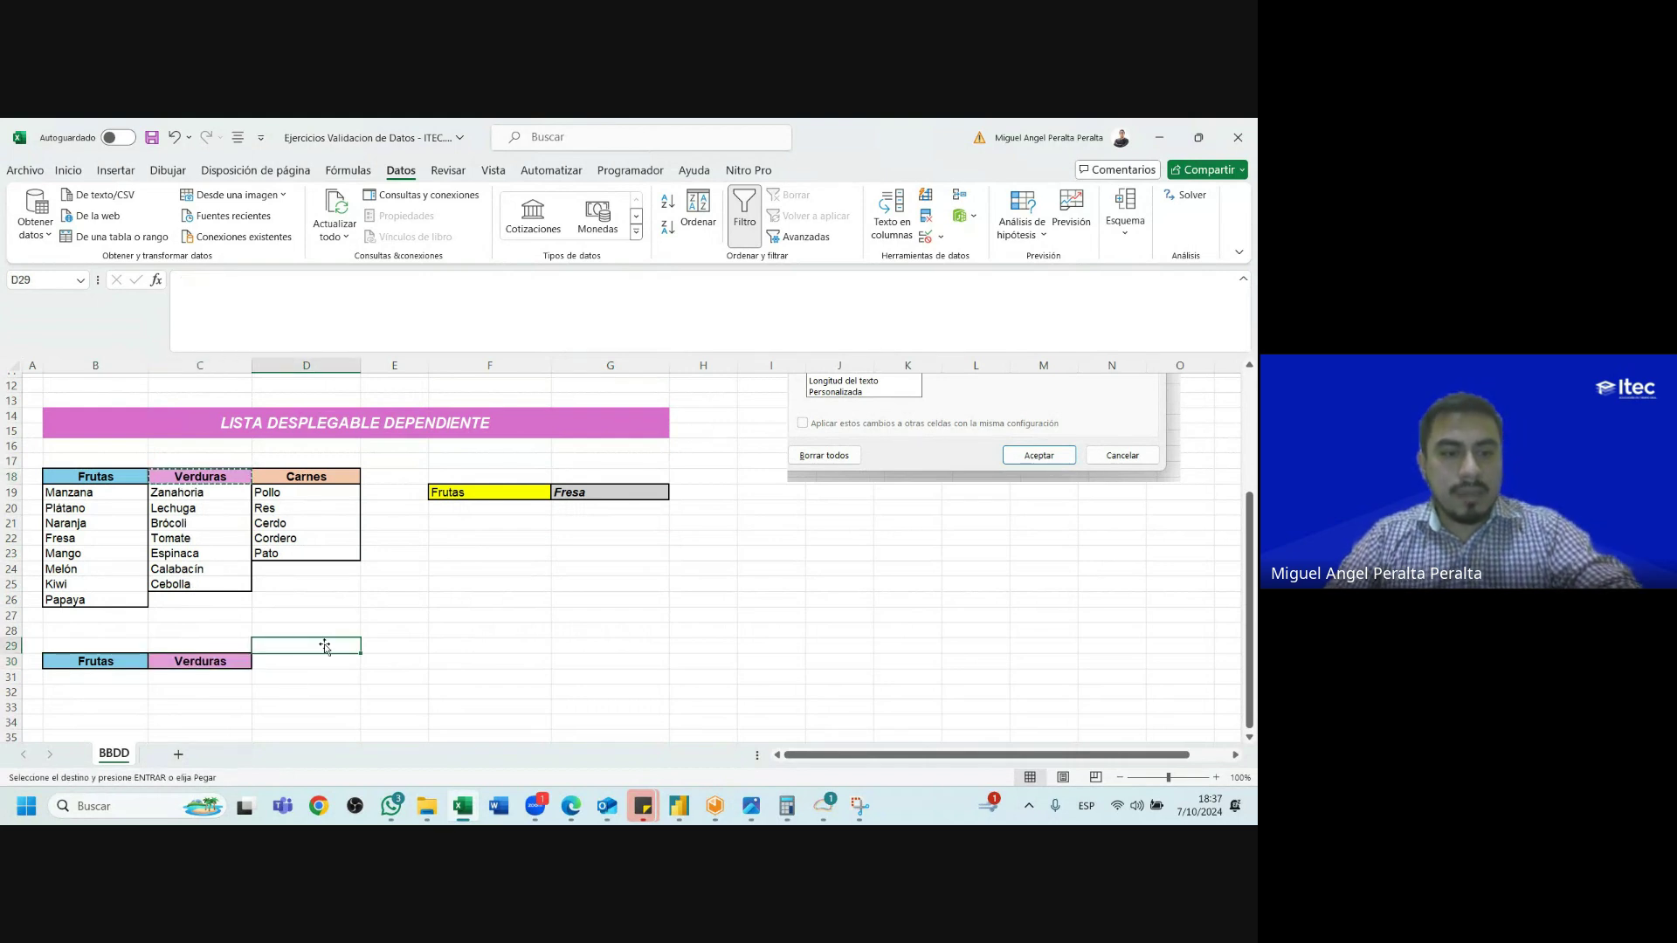
scroll(190, 652, down, 2)
Step: Retitle the new headers Lima in B30 and Piura in C30
click(135, 568)
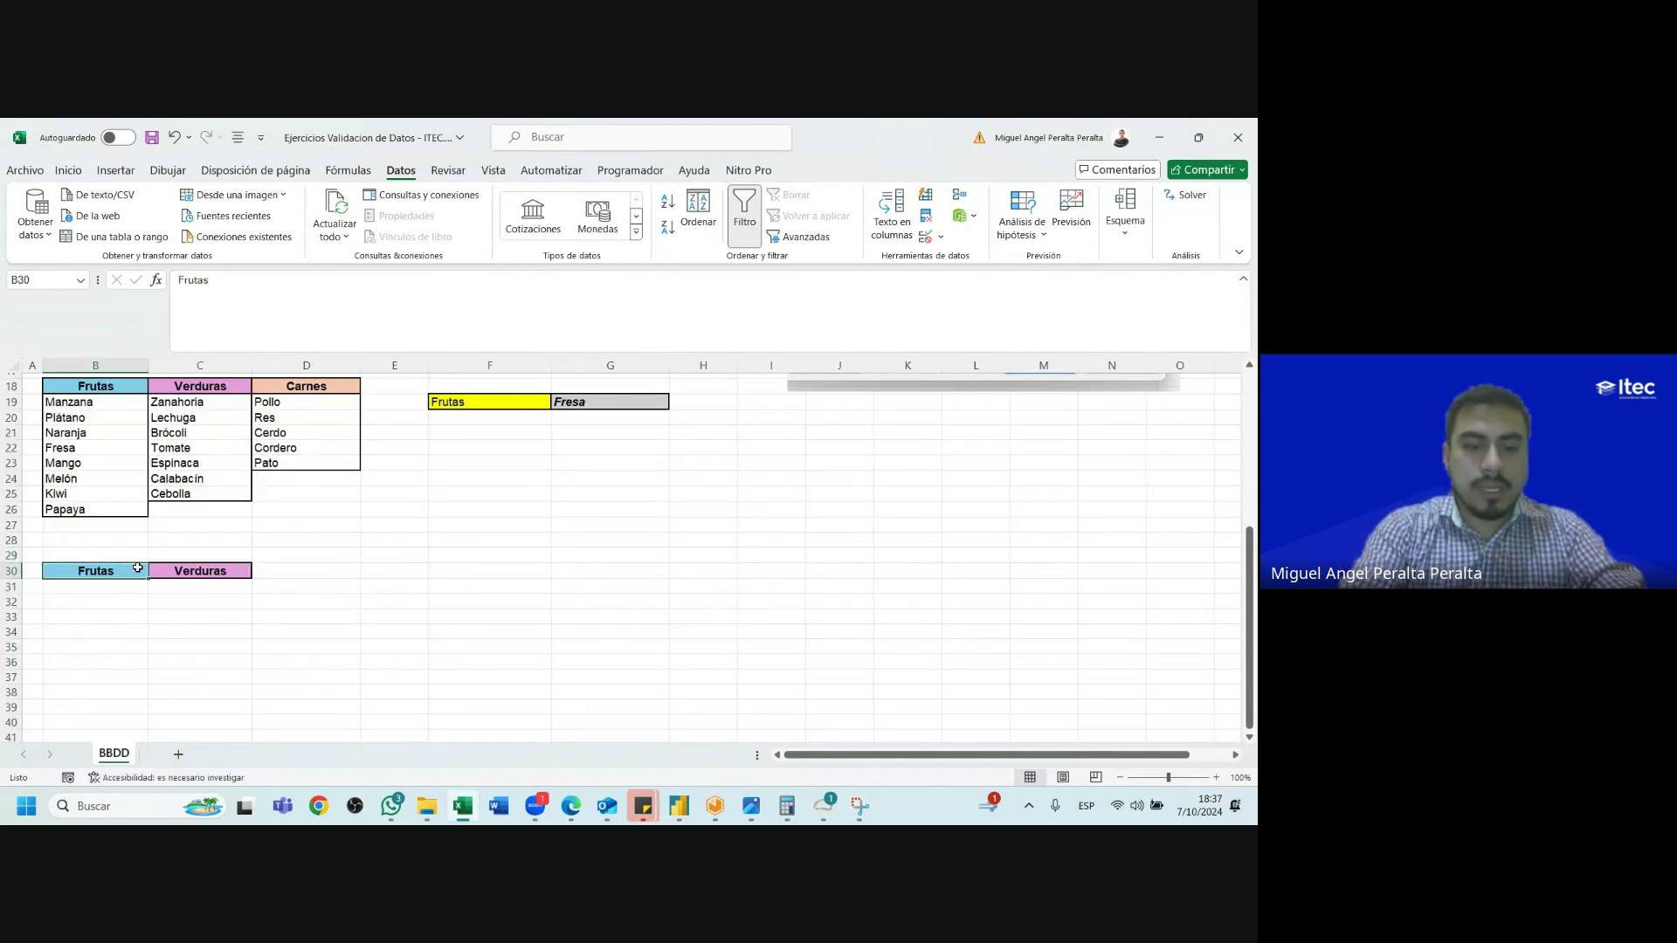
text(Ciuda)
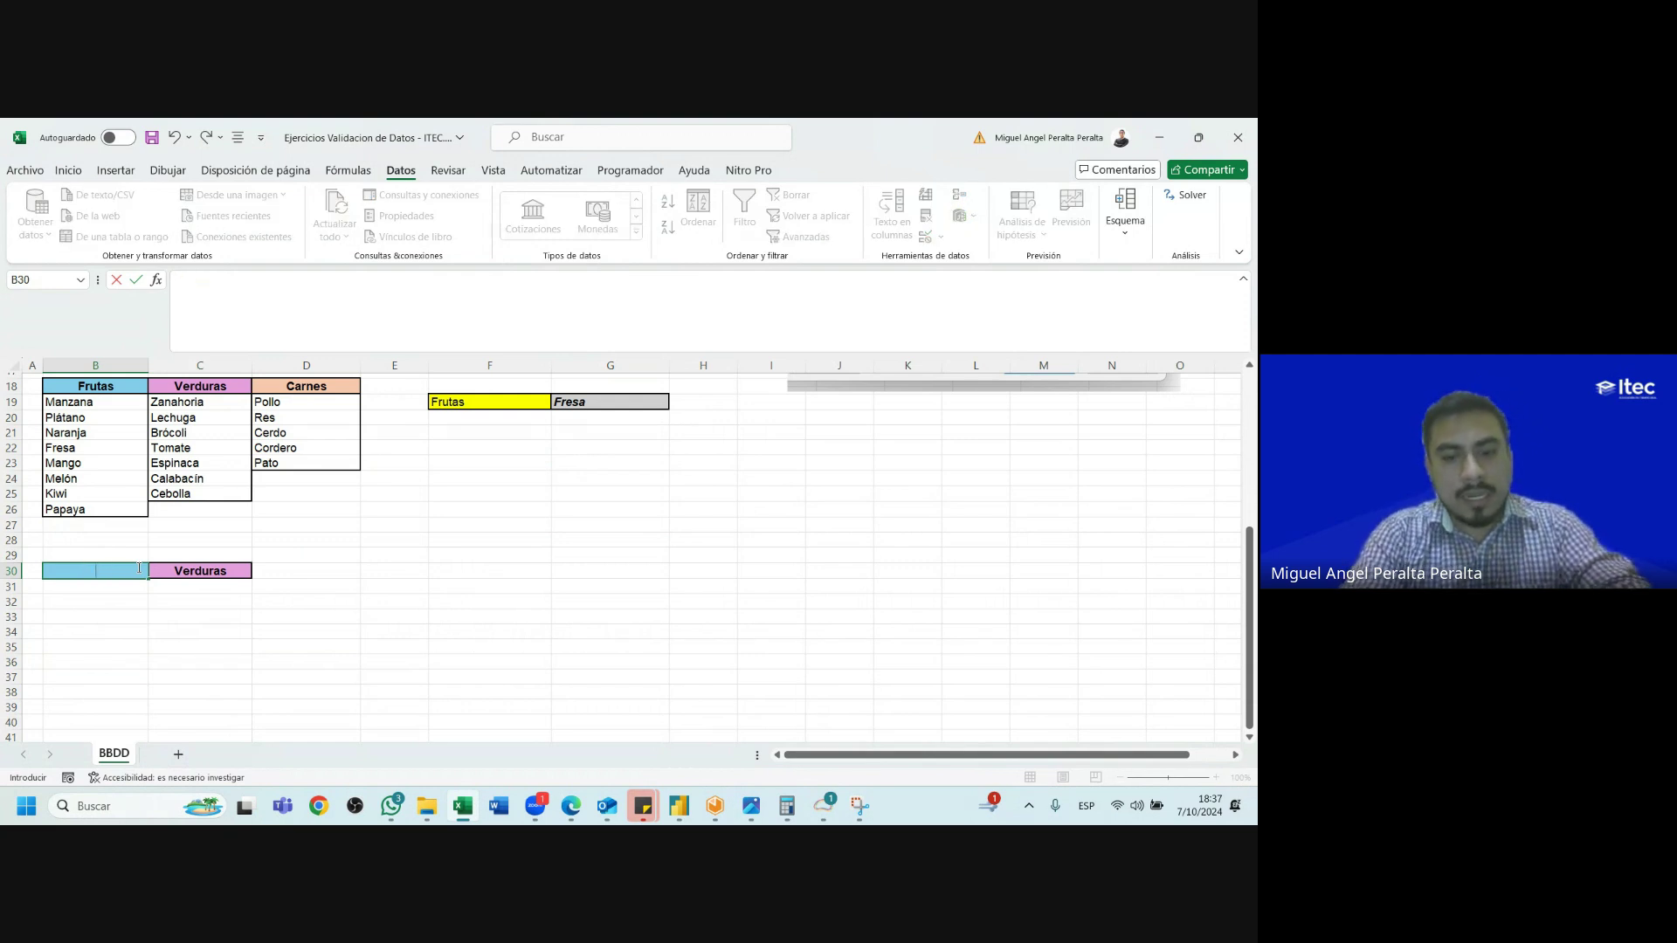
key(Tab)
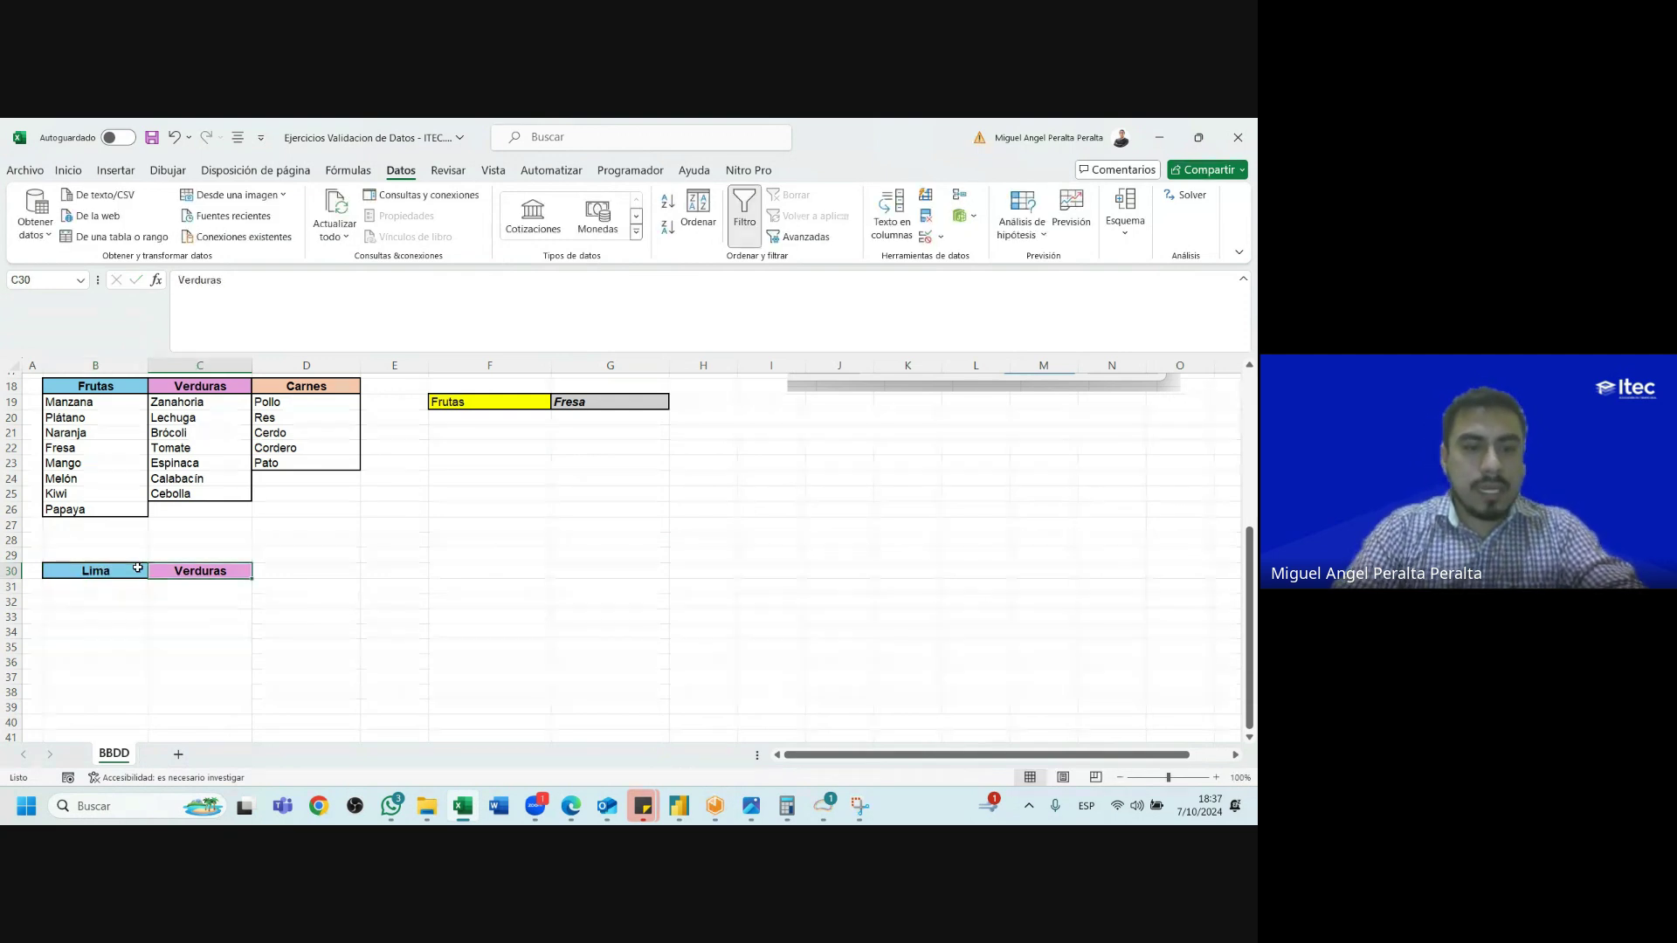
text(Piura)
key(Return)
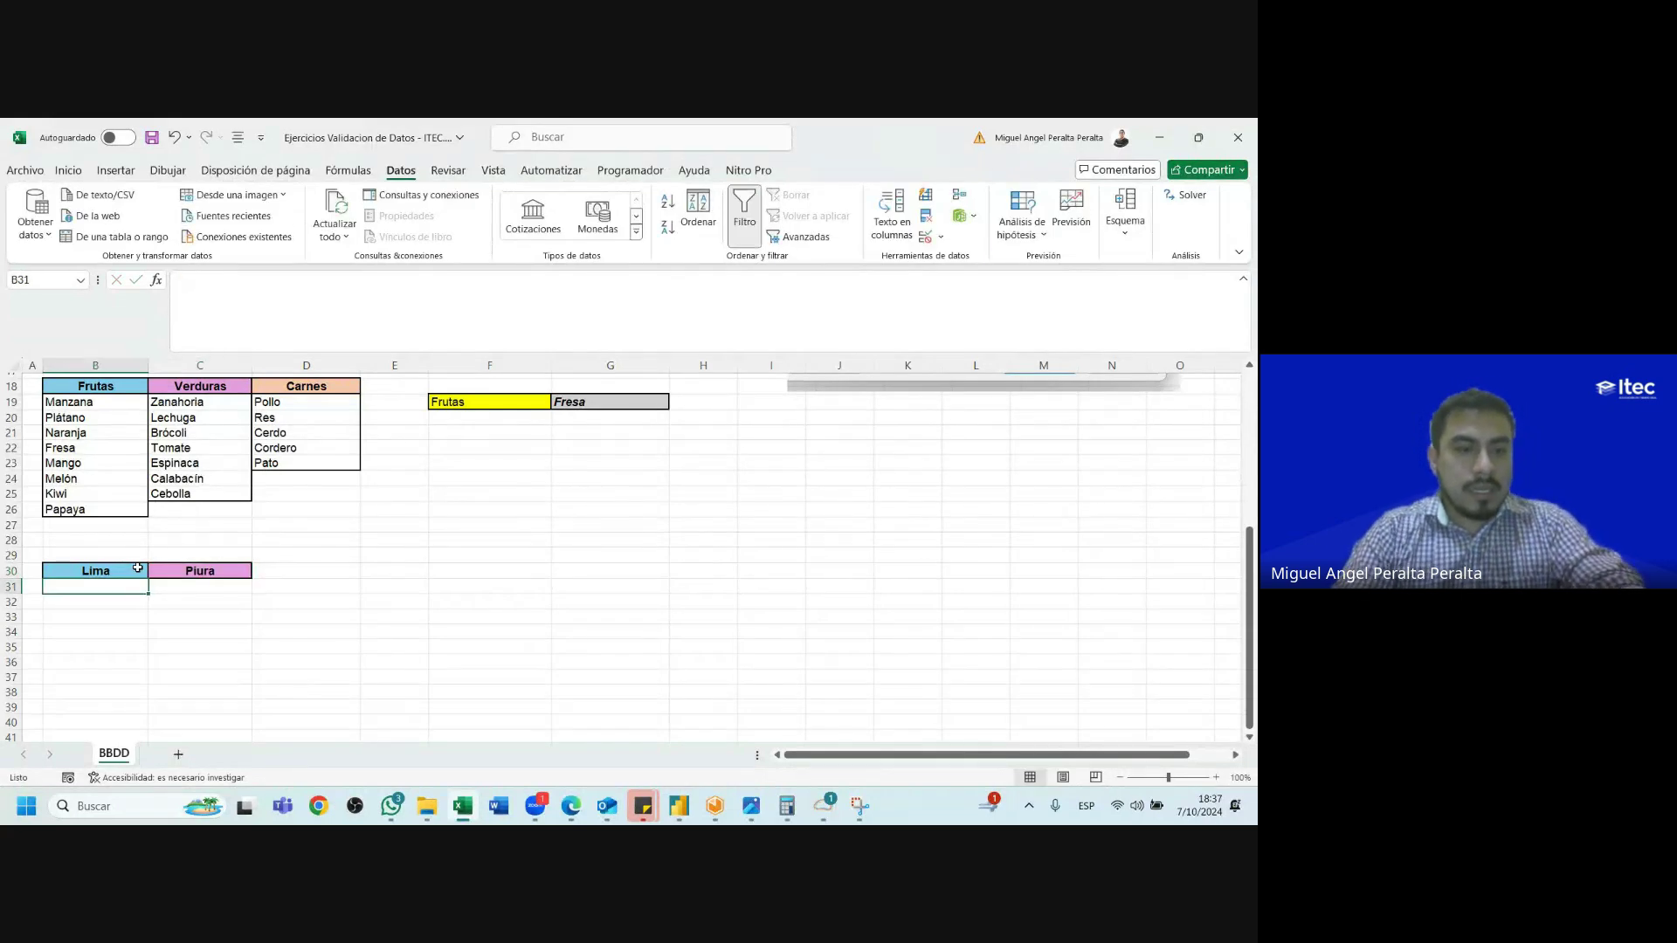
Step: Enter San Bartolo, Punta Hermosa and Santa Maria under Lima in B31:B33
text(San Bartolo)
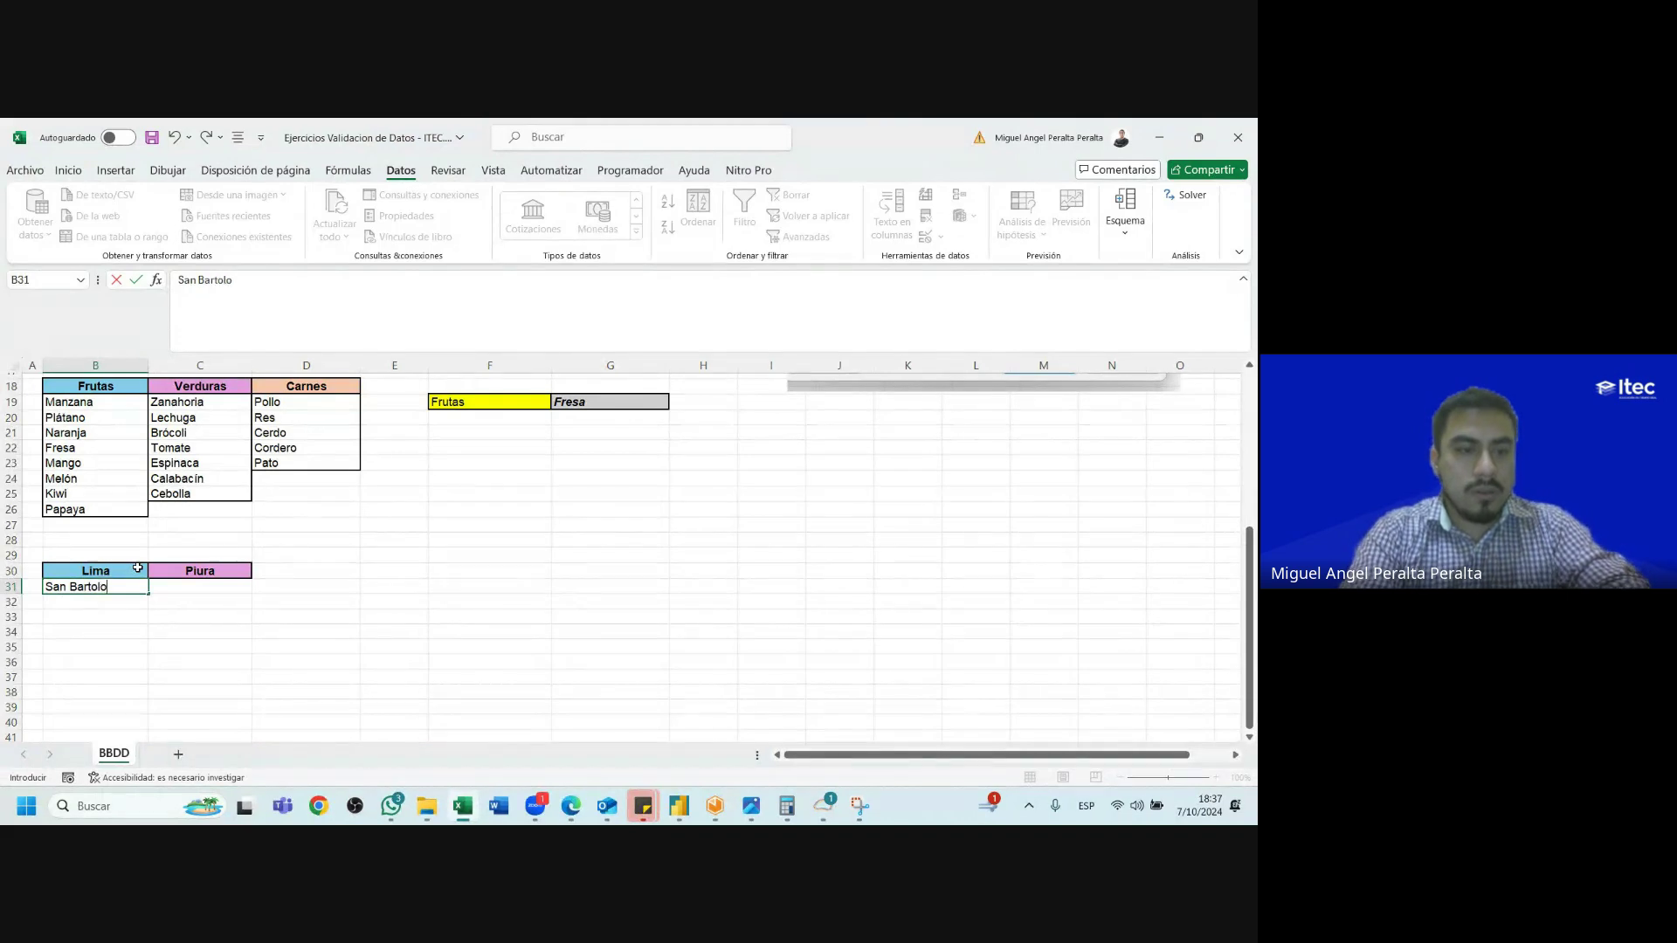
key(Return)
text(Punta Hermosa)
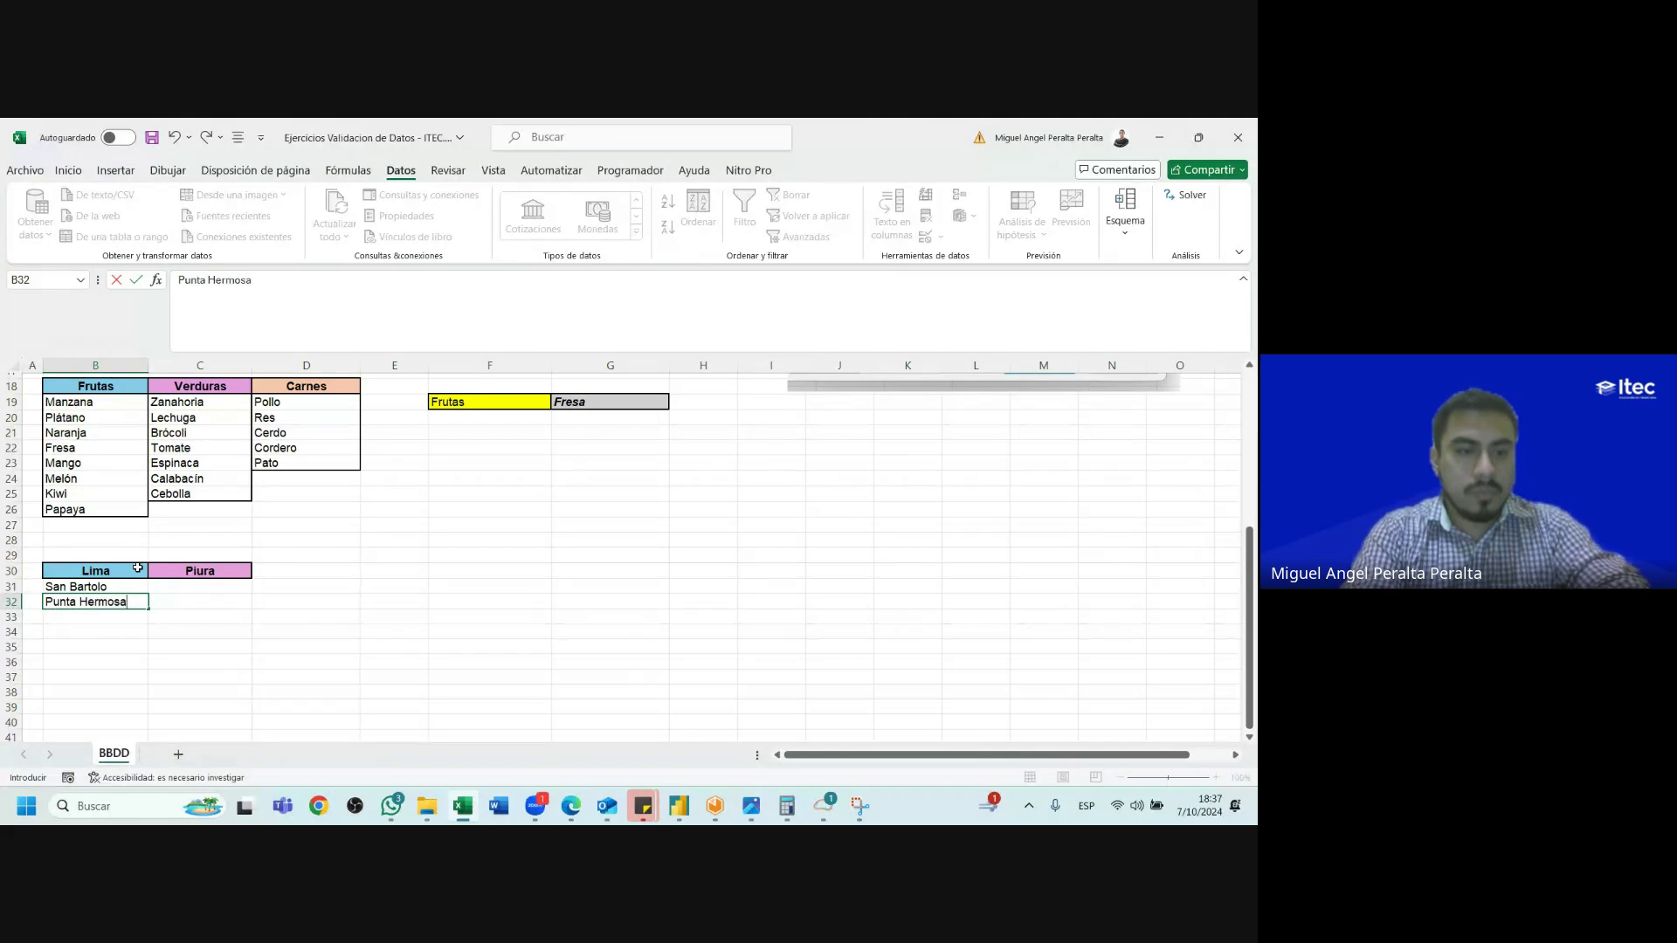
key(Return)
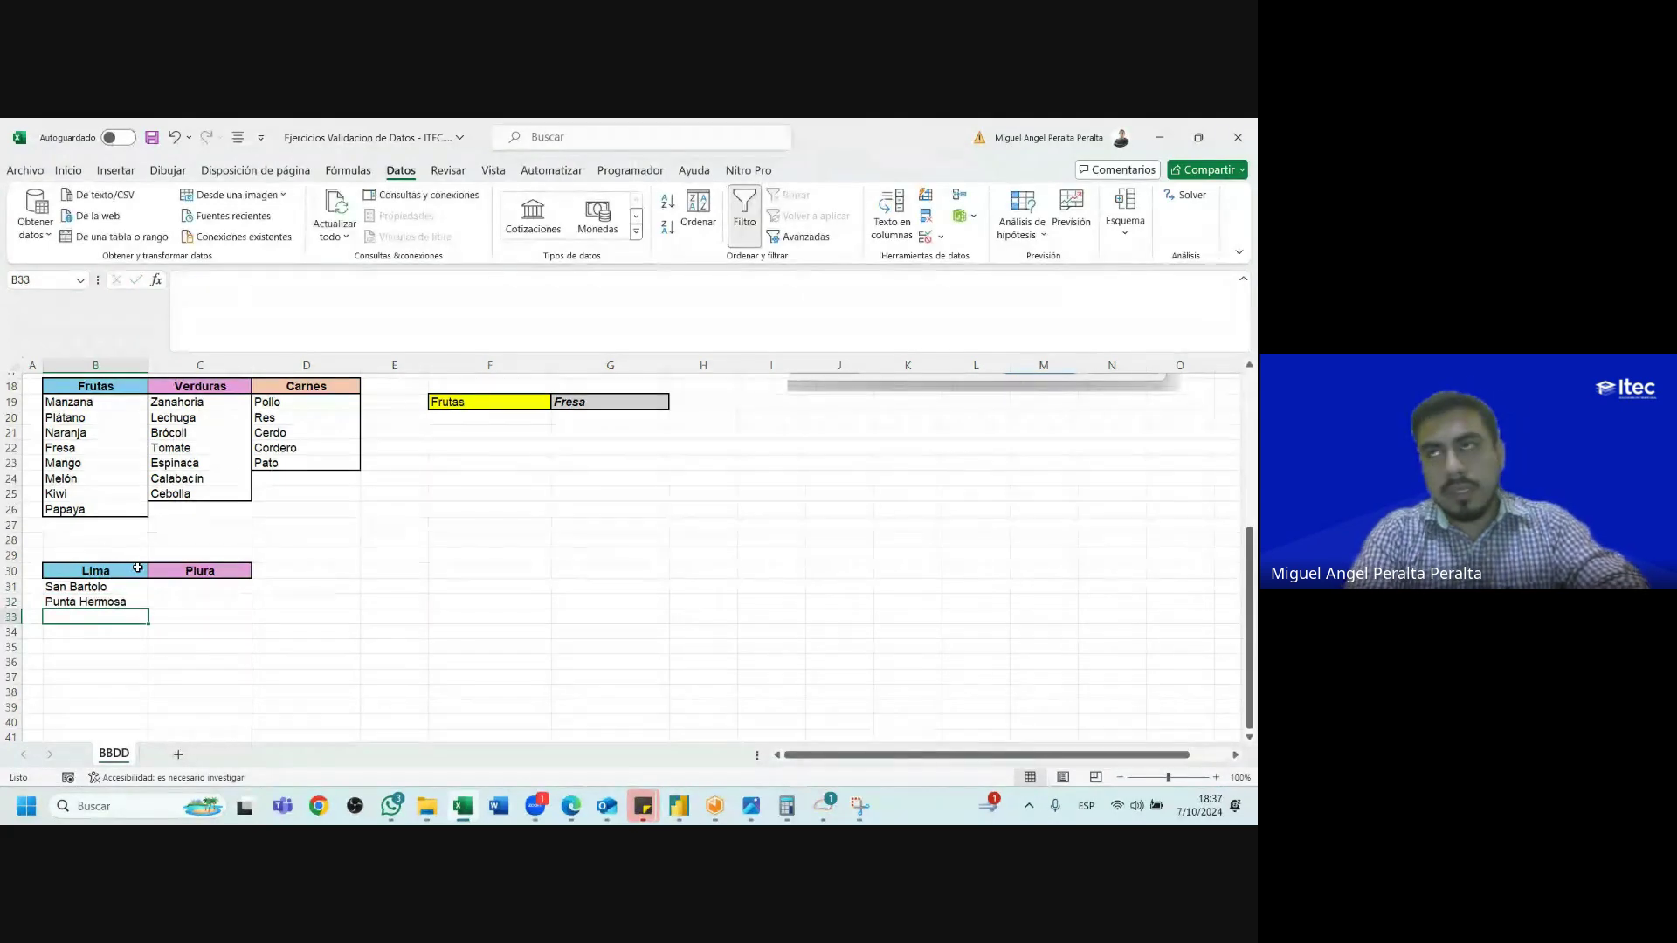
text(San Bartolo)
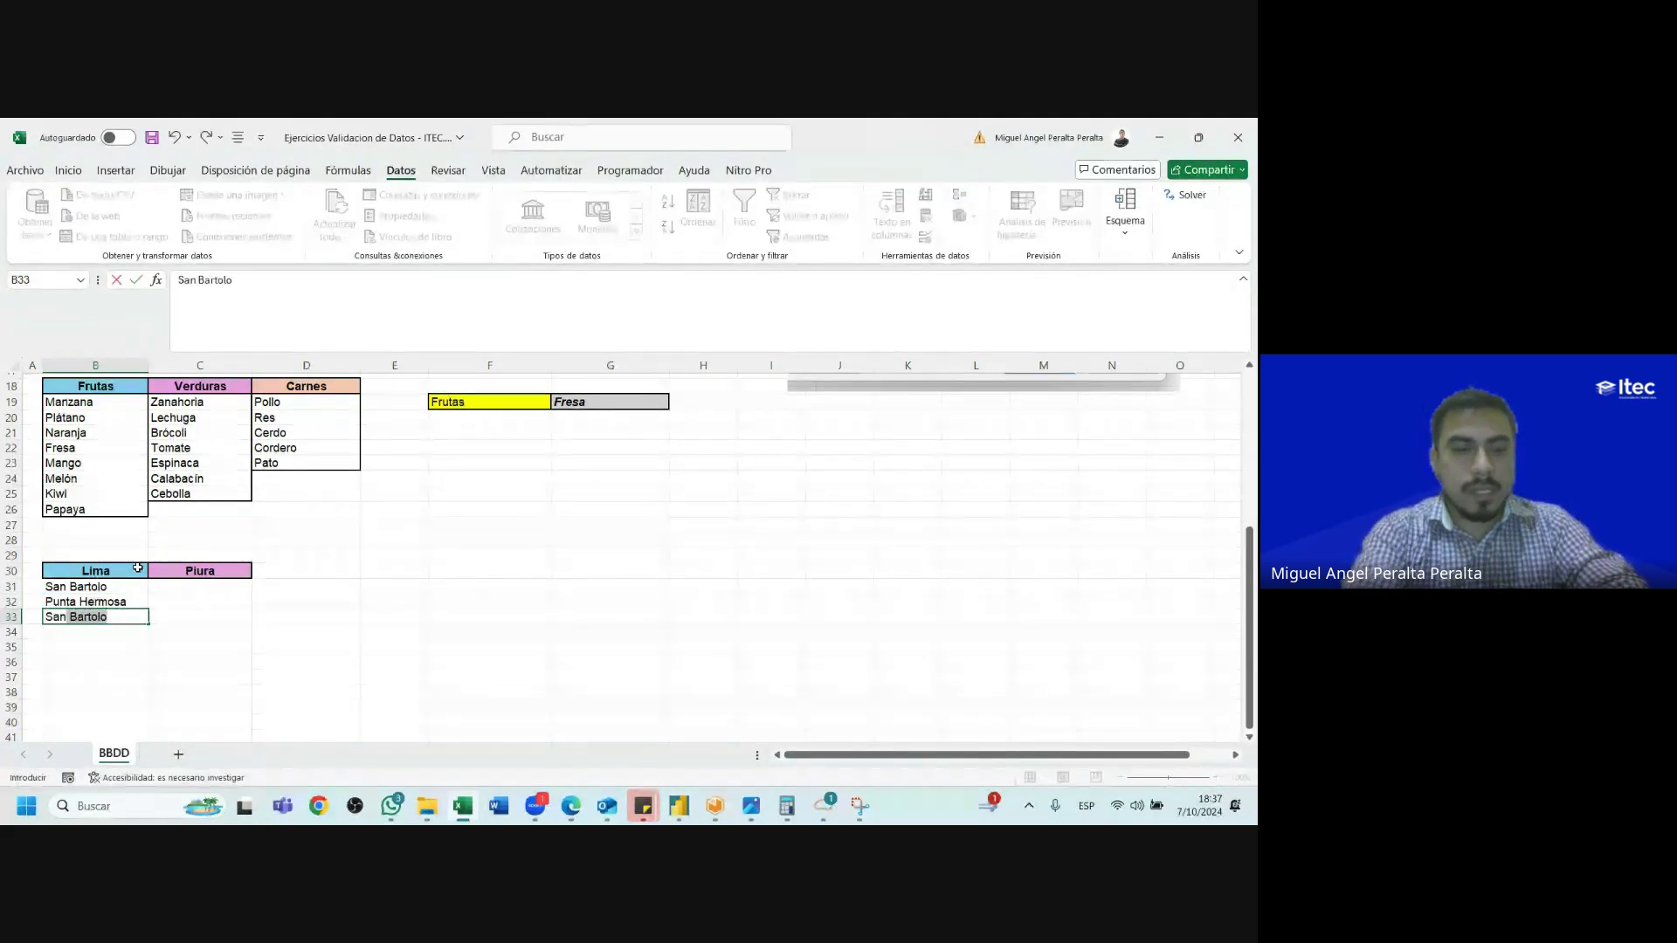
text(ta Maria)
key(Return)
Step: Enter Mancora and Colan under Piura in C31:C32
key(Right)
key(Up)
key(Up)
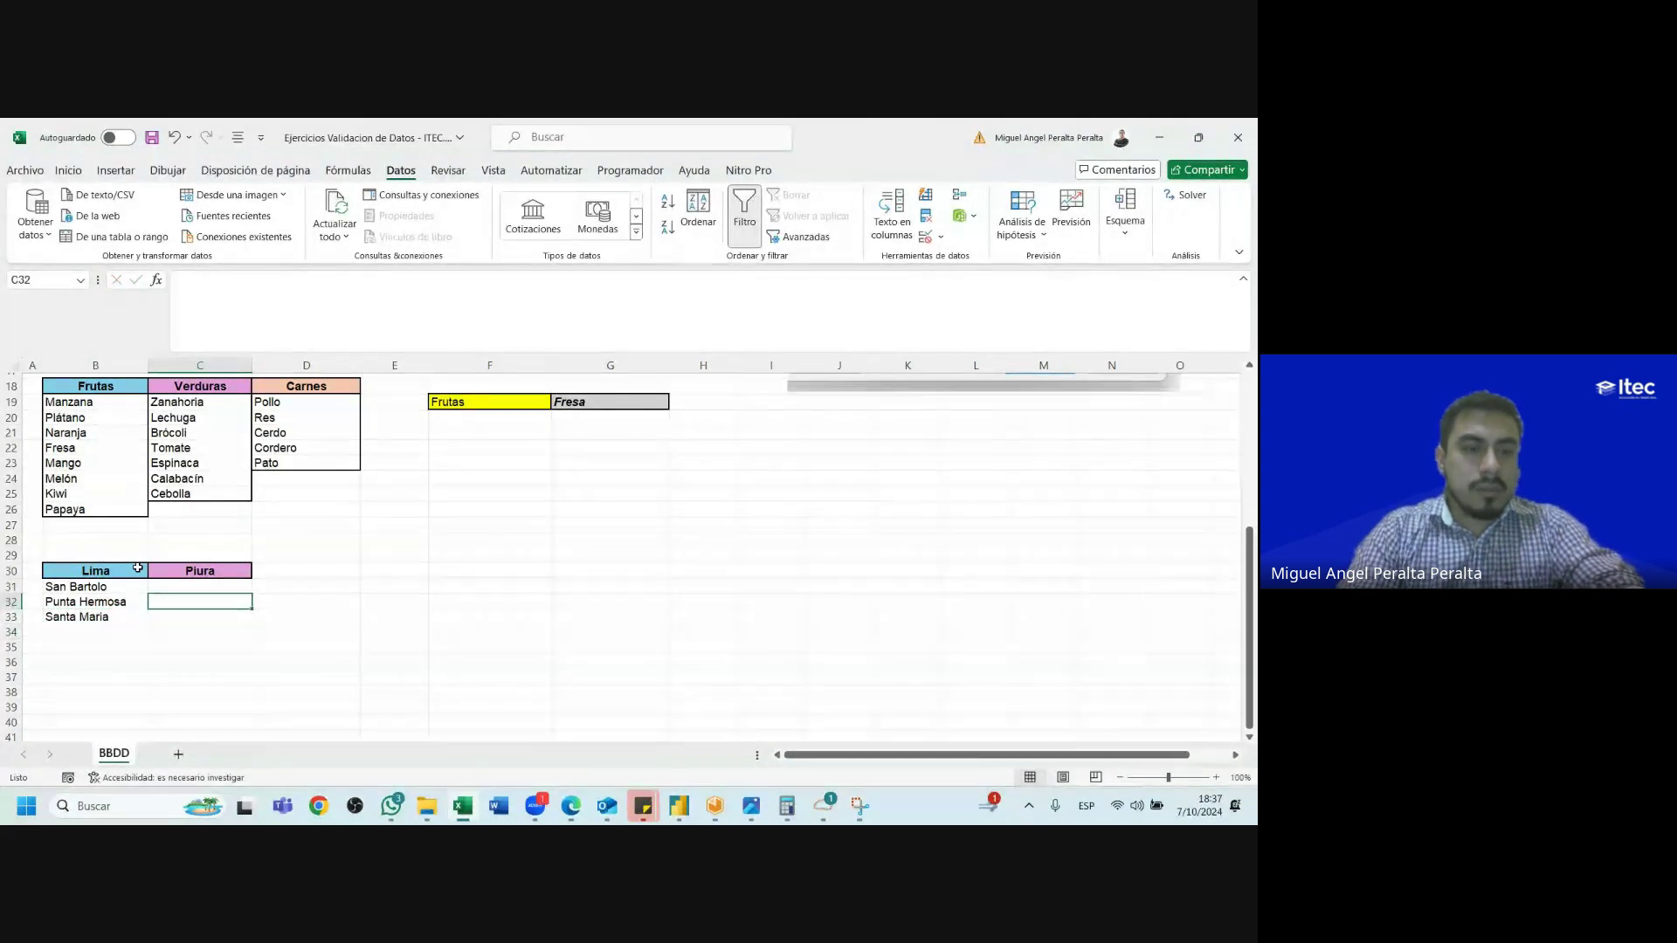
key(Up)
text(nco)
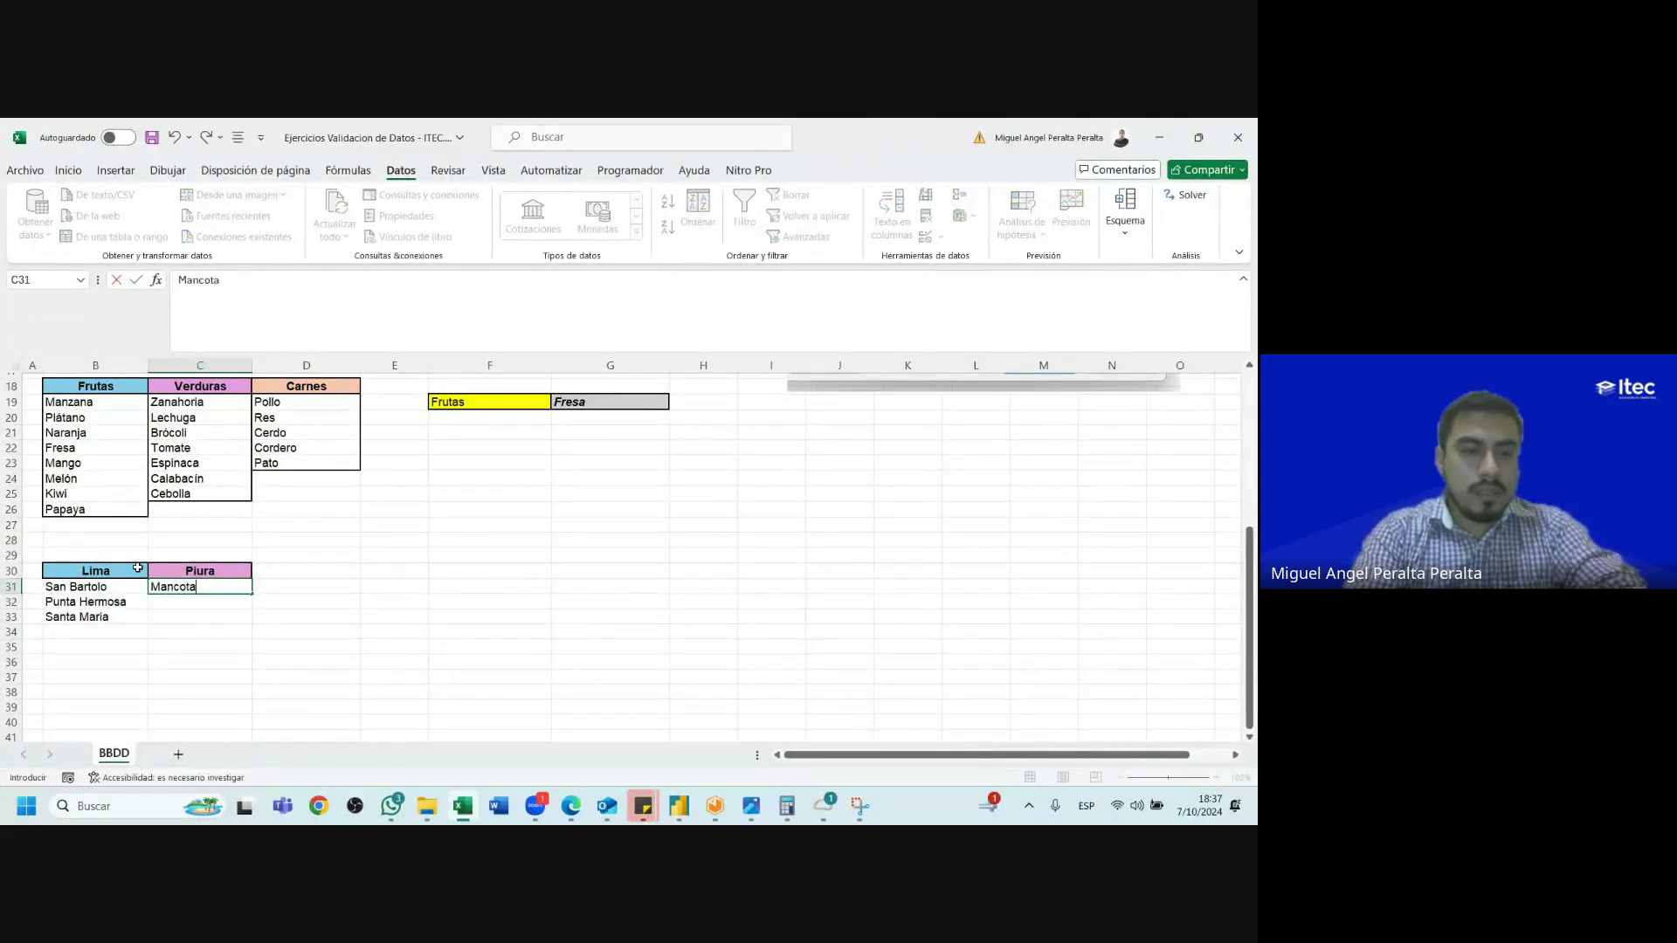
key(ctrl+Return)
text(ancora)
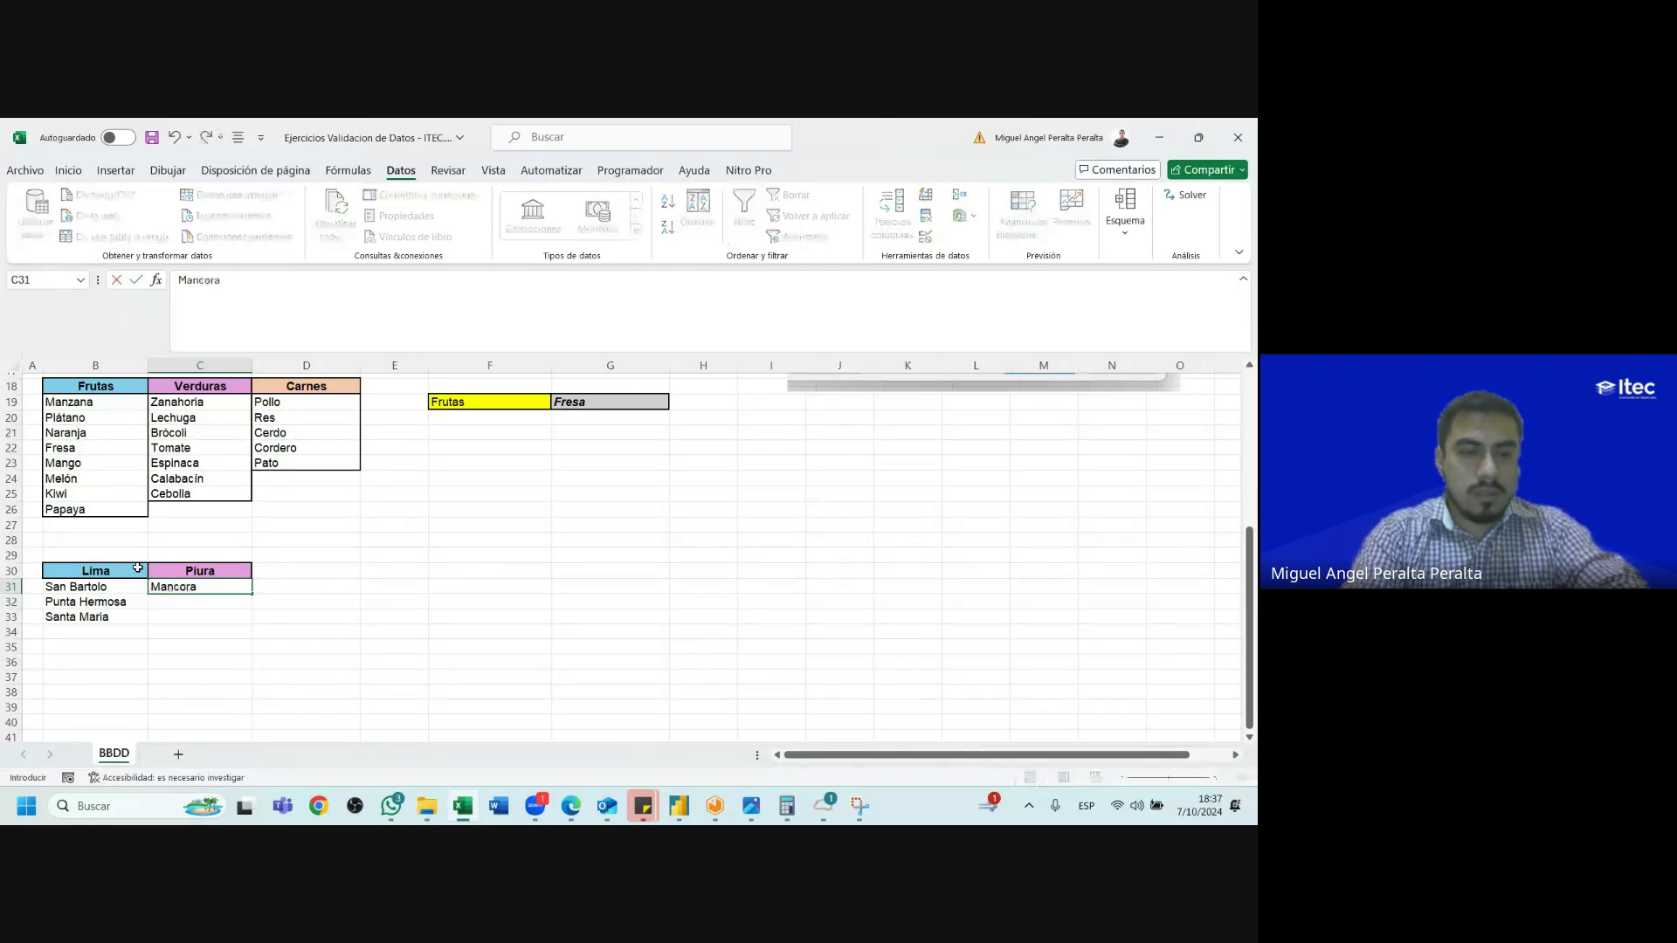
key(Return)
text(Colan)
key(Return)
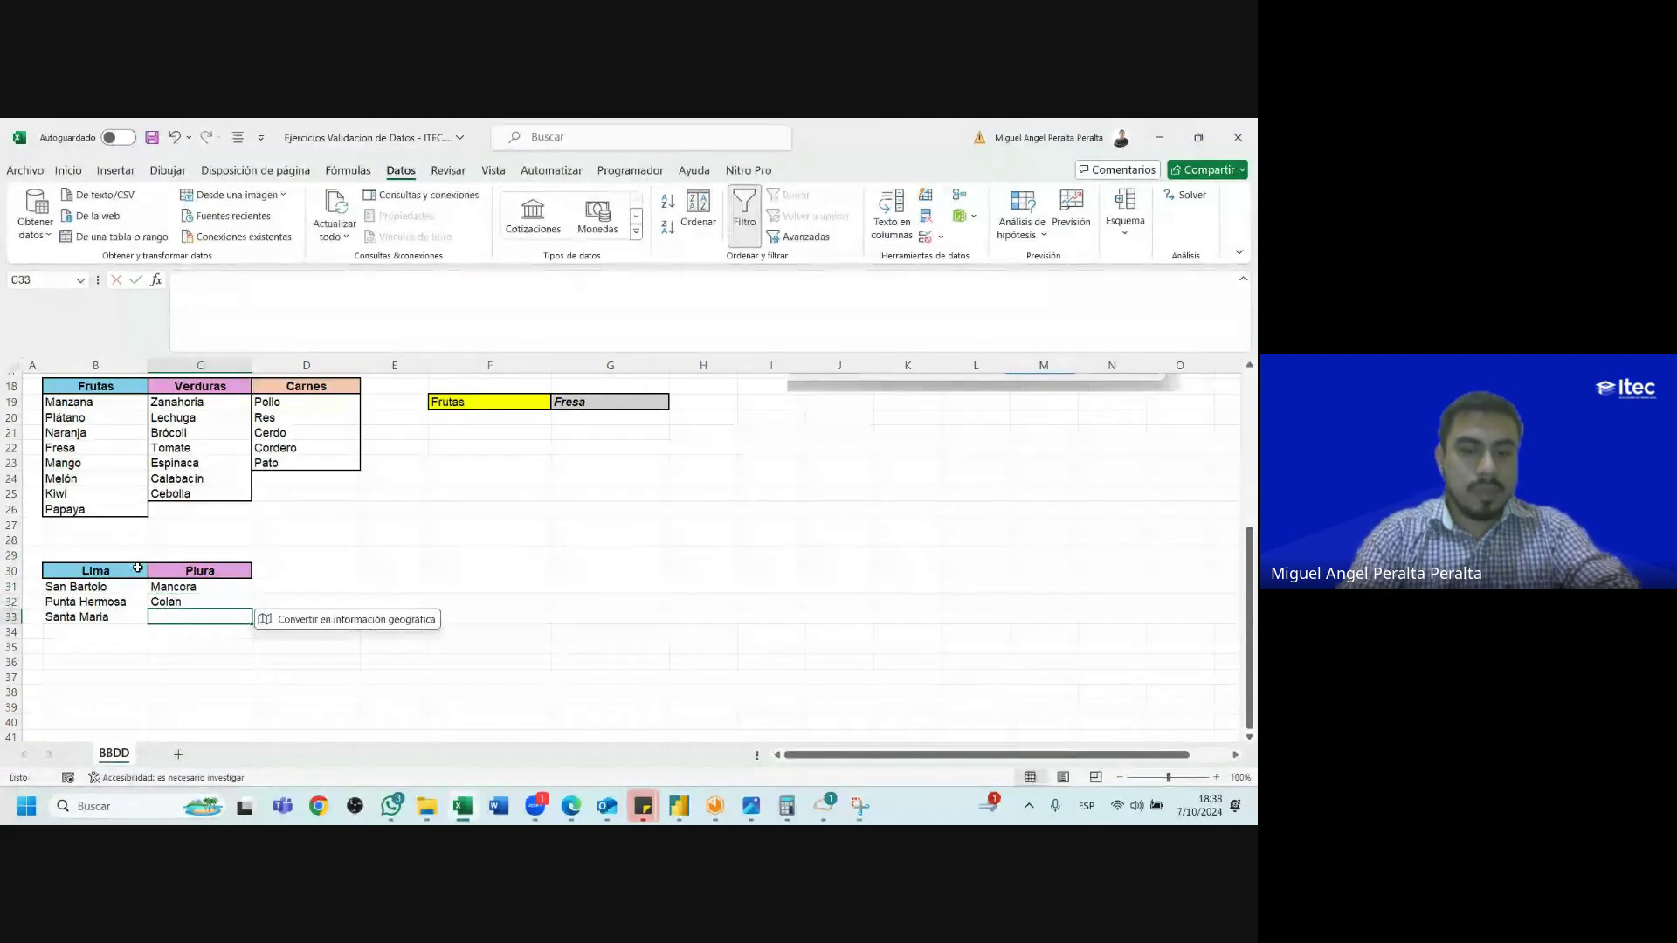
Step: Fill cell E30 with yellow for the first dropdown
click(384, 599)
click(121, 589)
drag(115, 599, 130, 614)
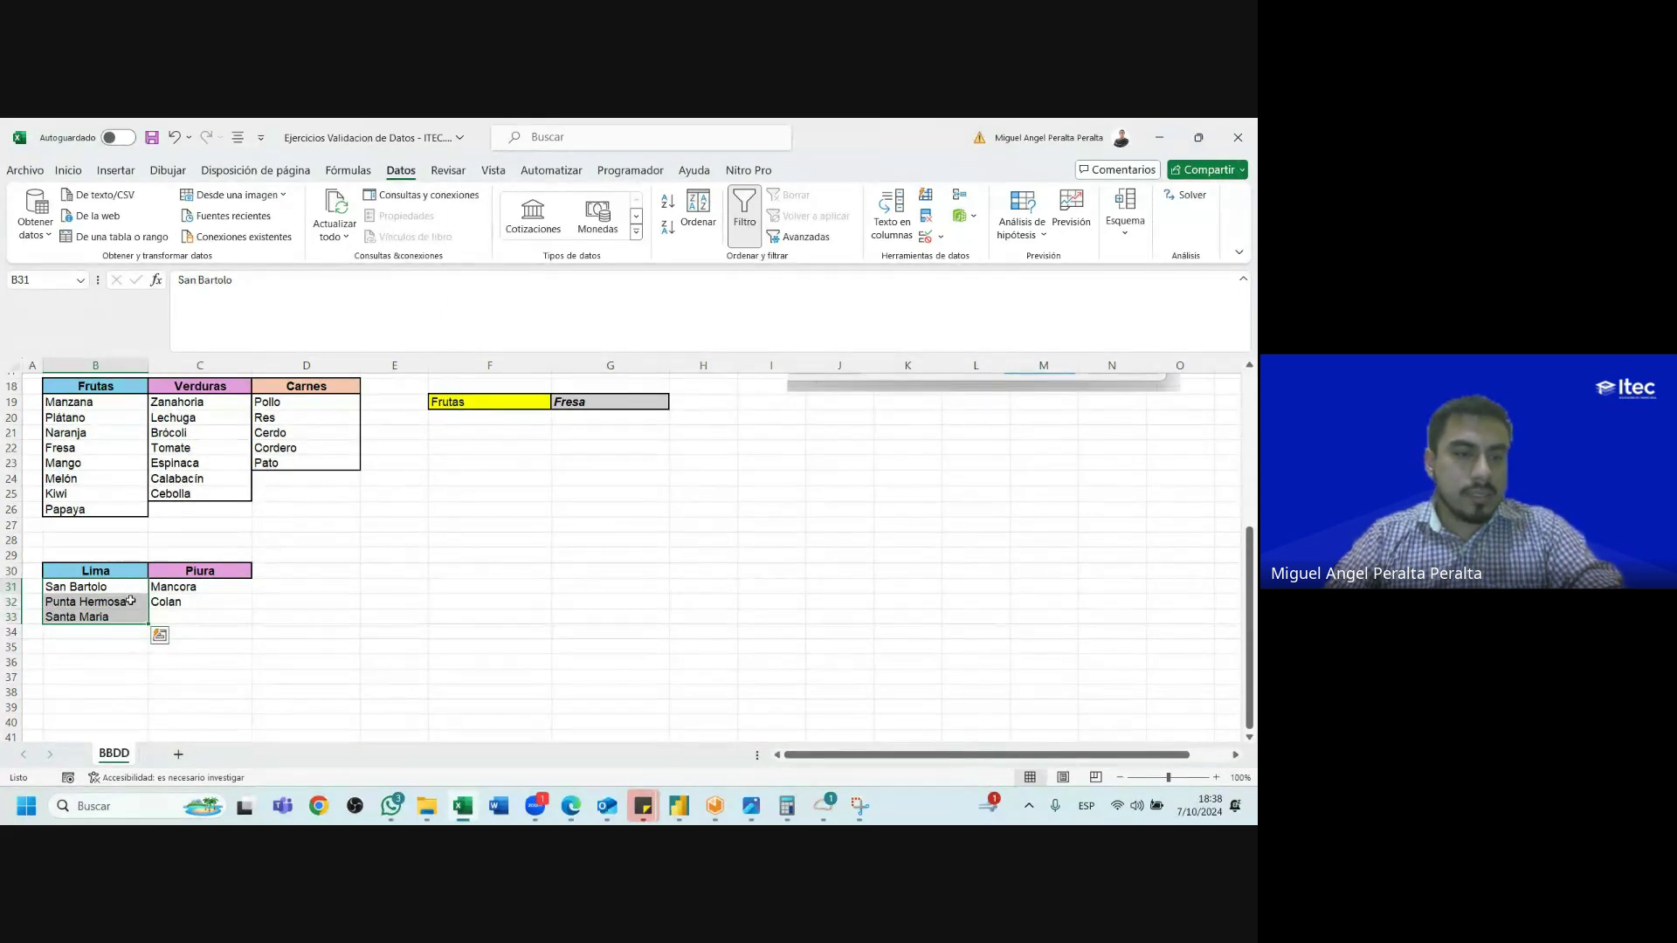
click(207, 601)
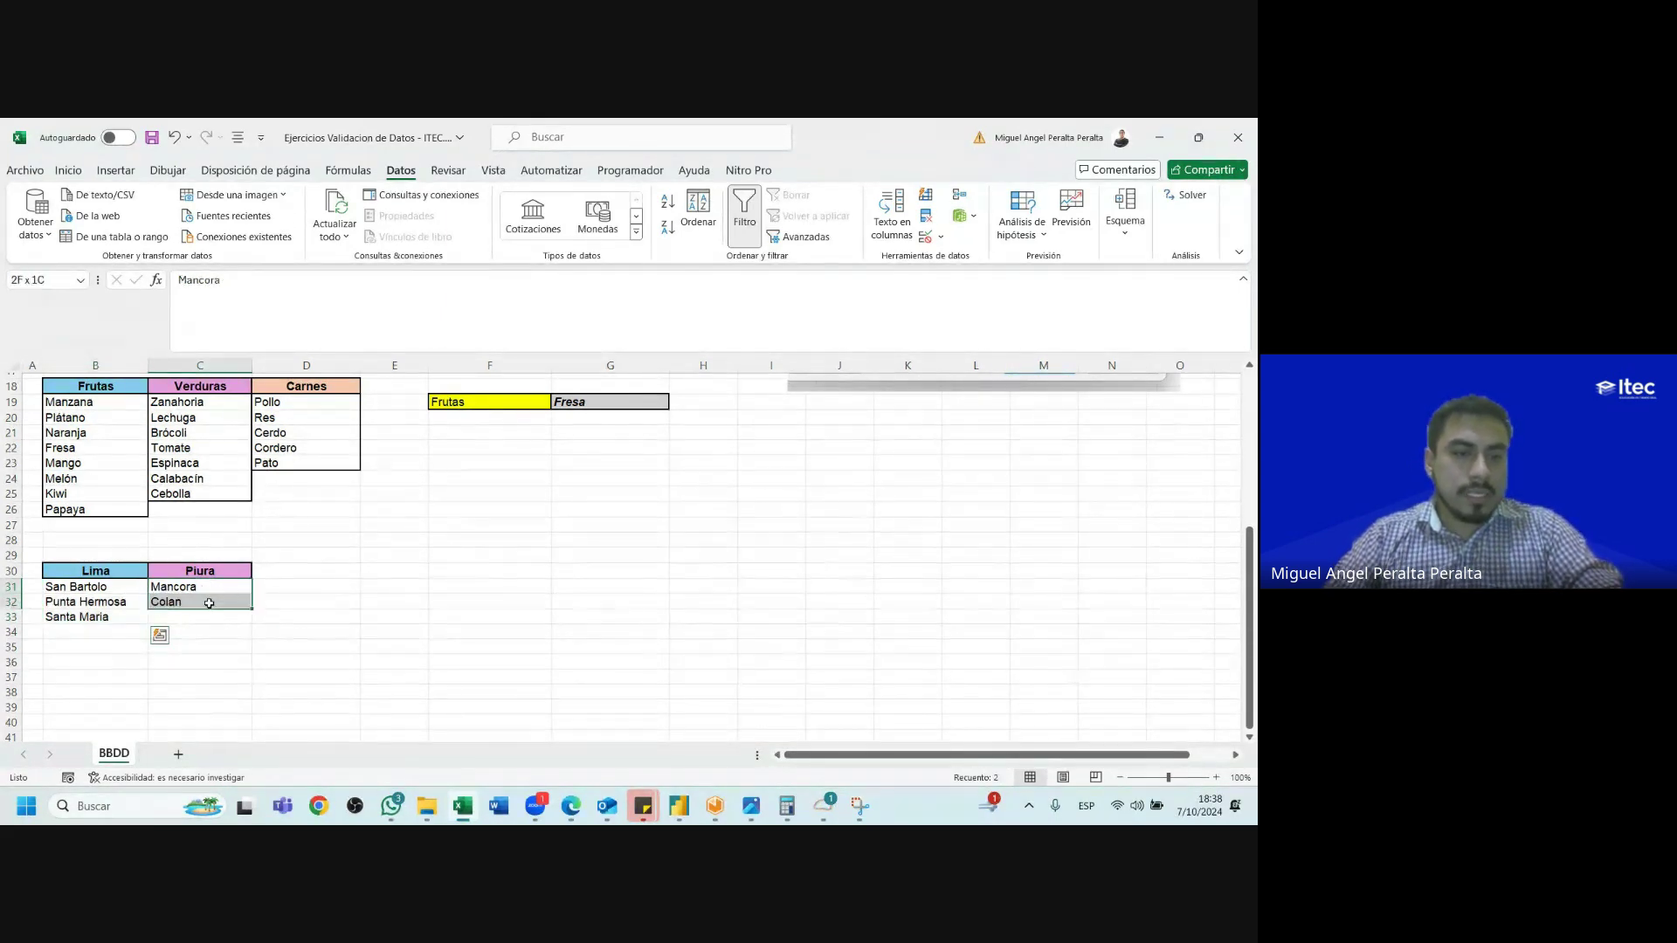
click(405, 569)
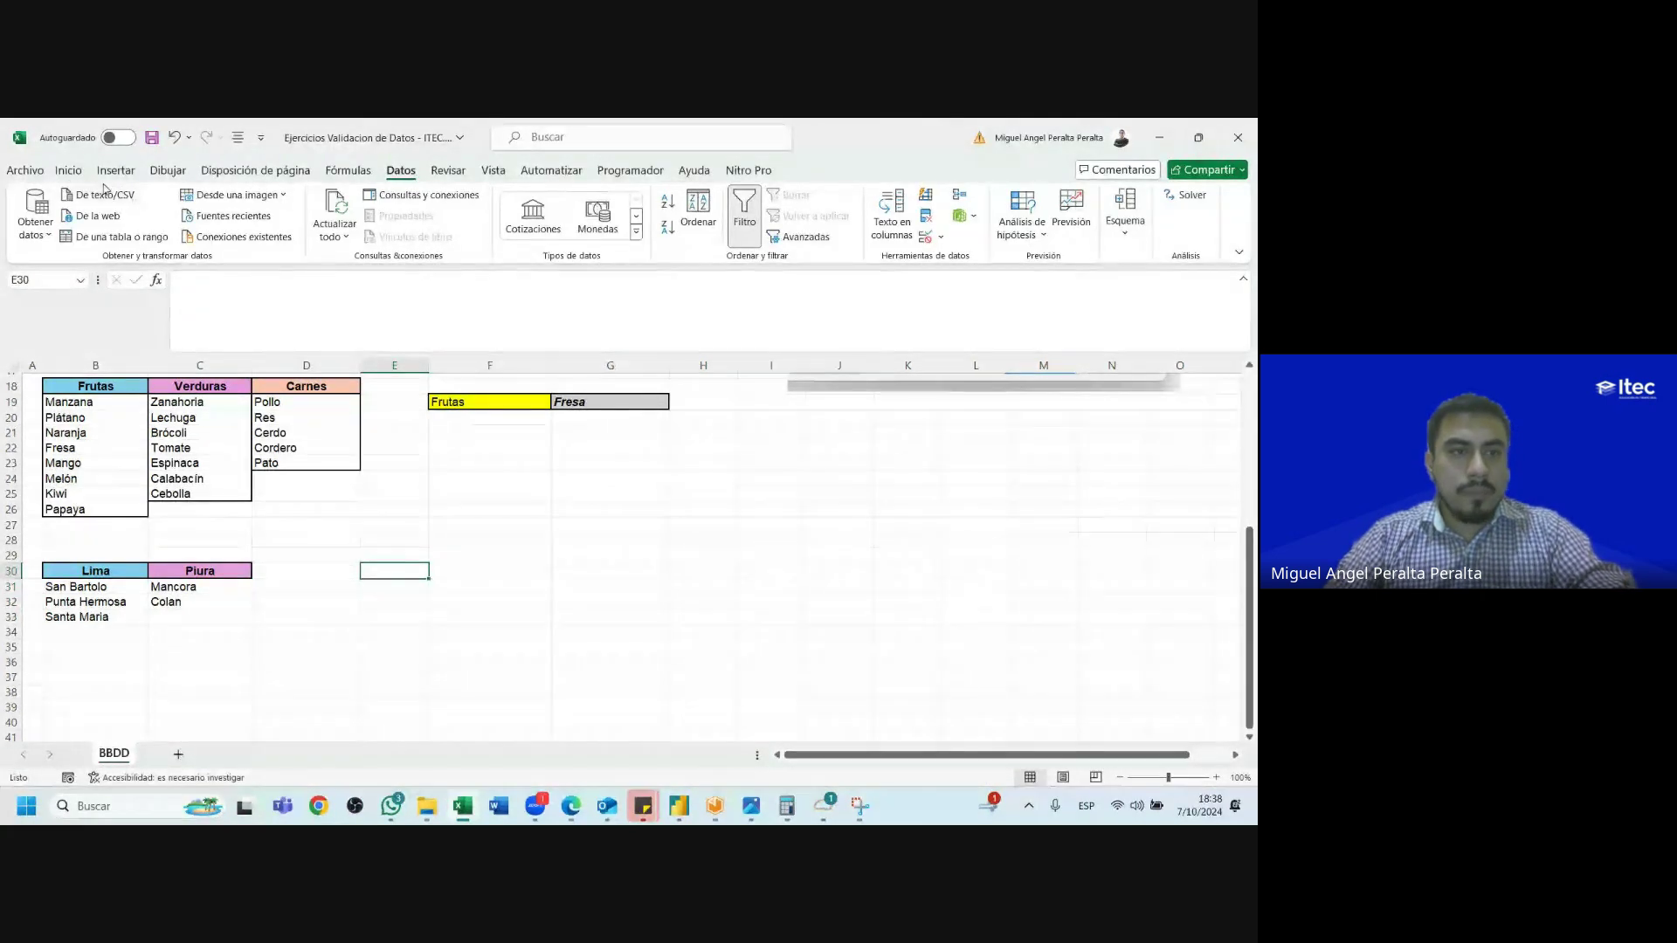
click(68, 170)
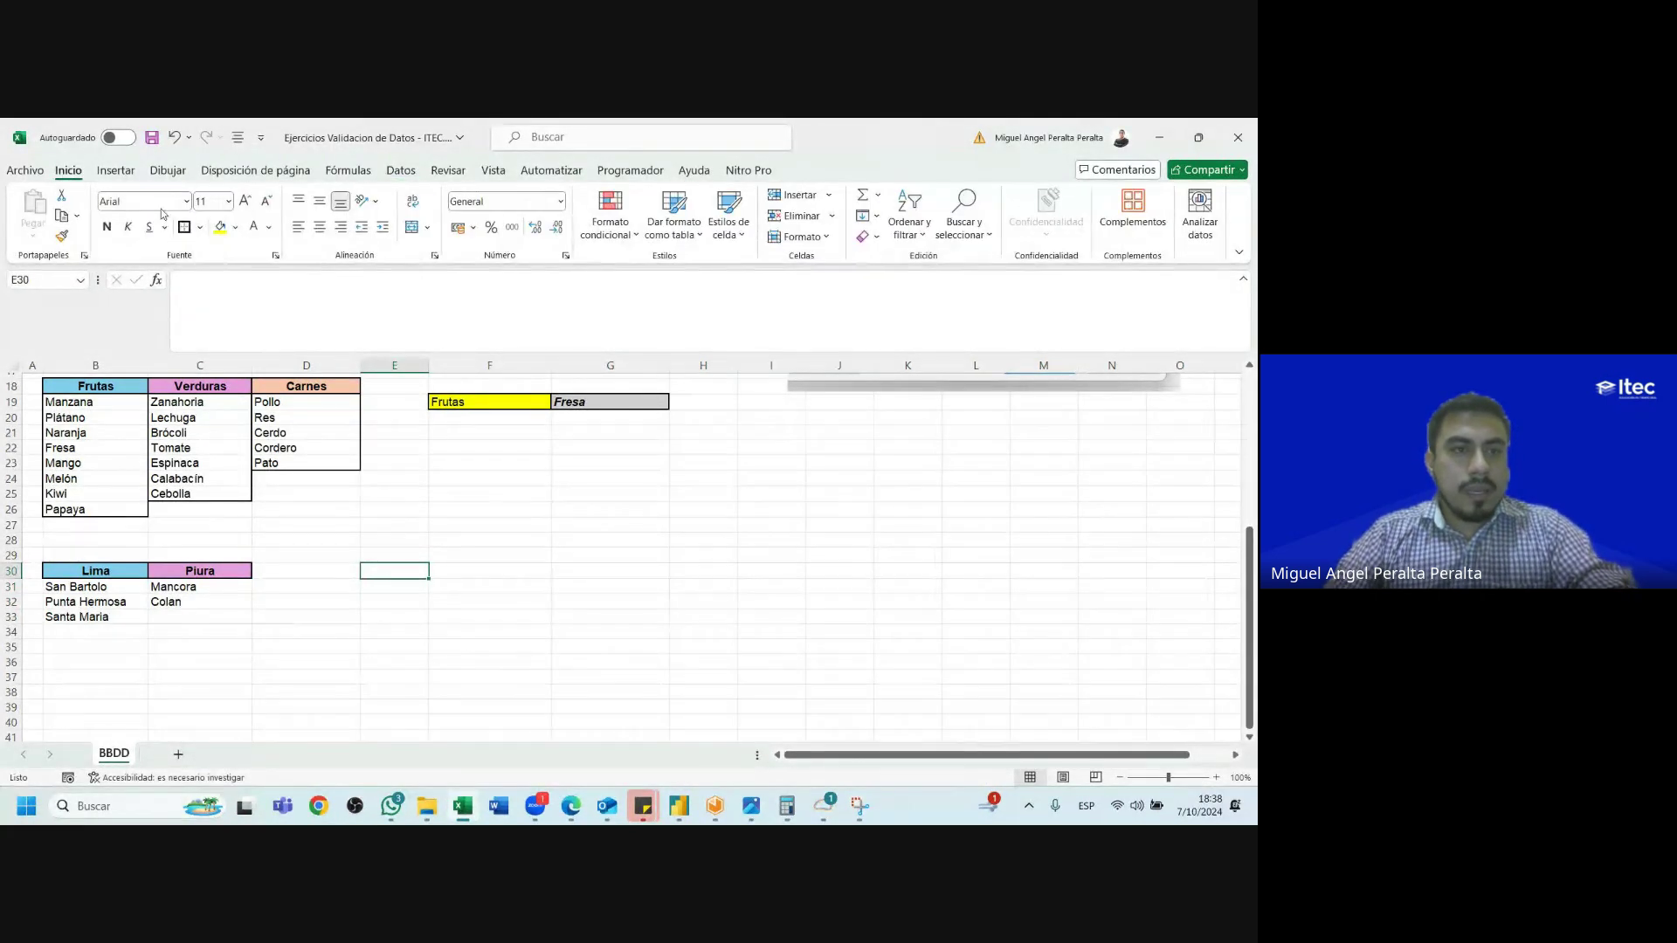
click(219, 229)
Step: Fill cell F30 with light blue for the second dropdown
click(456, 570)
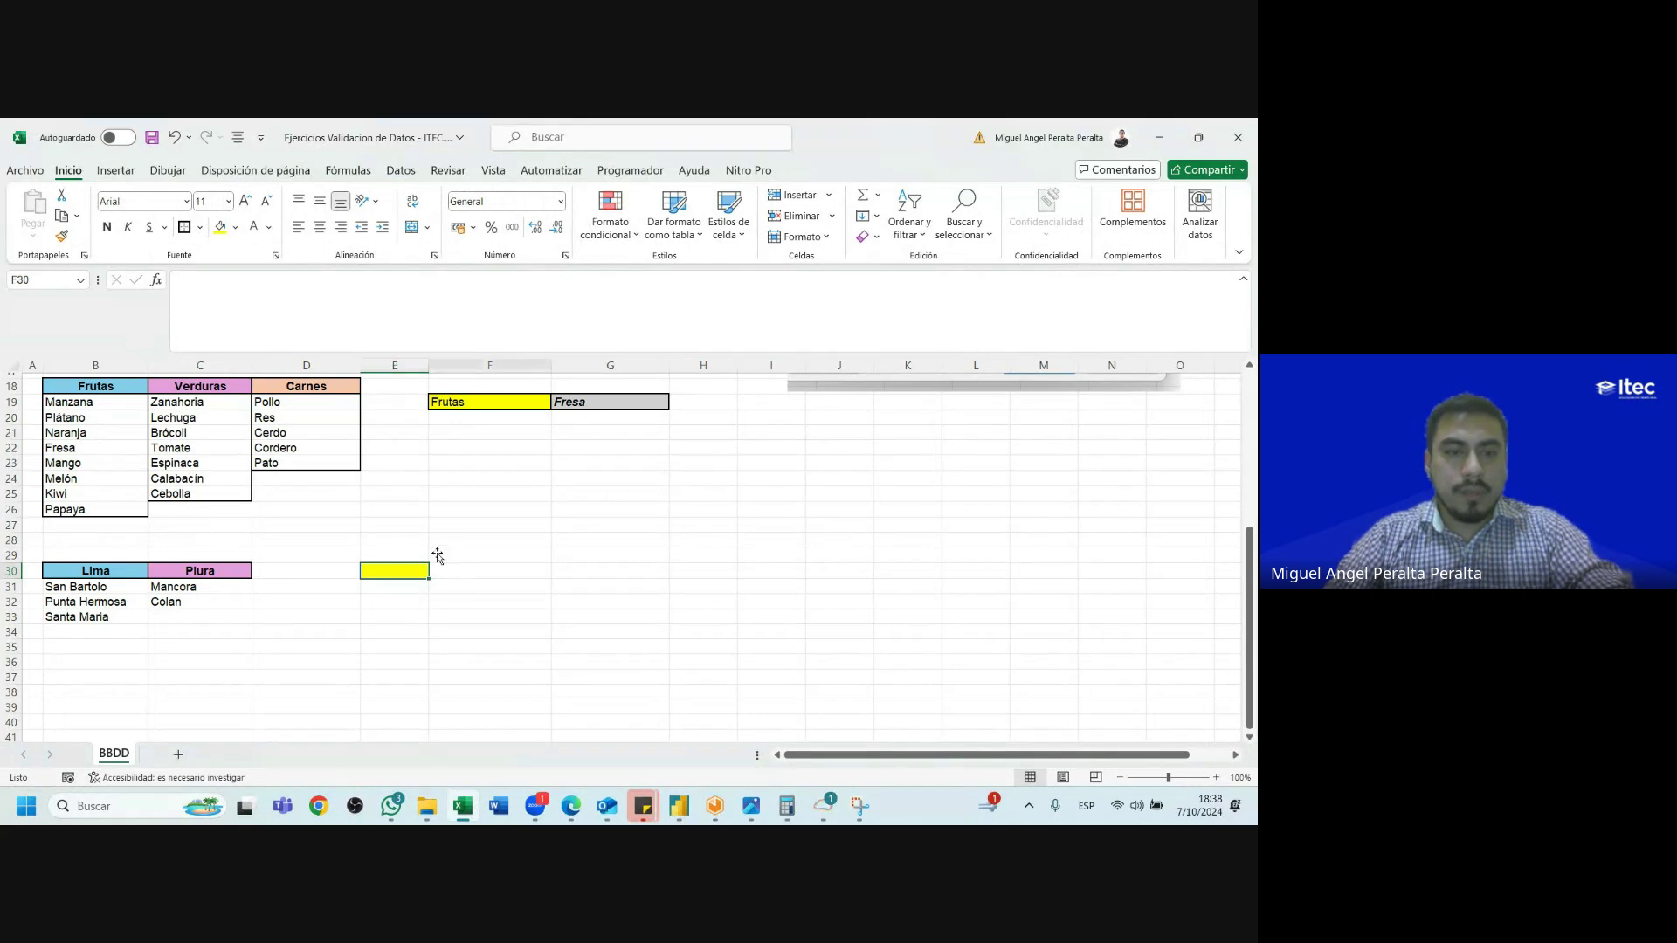
click(235, 227)
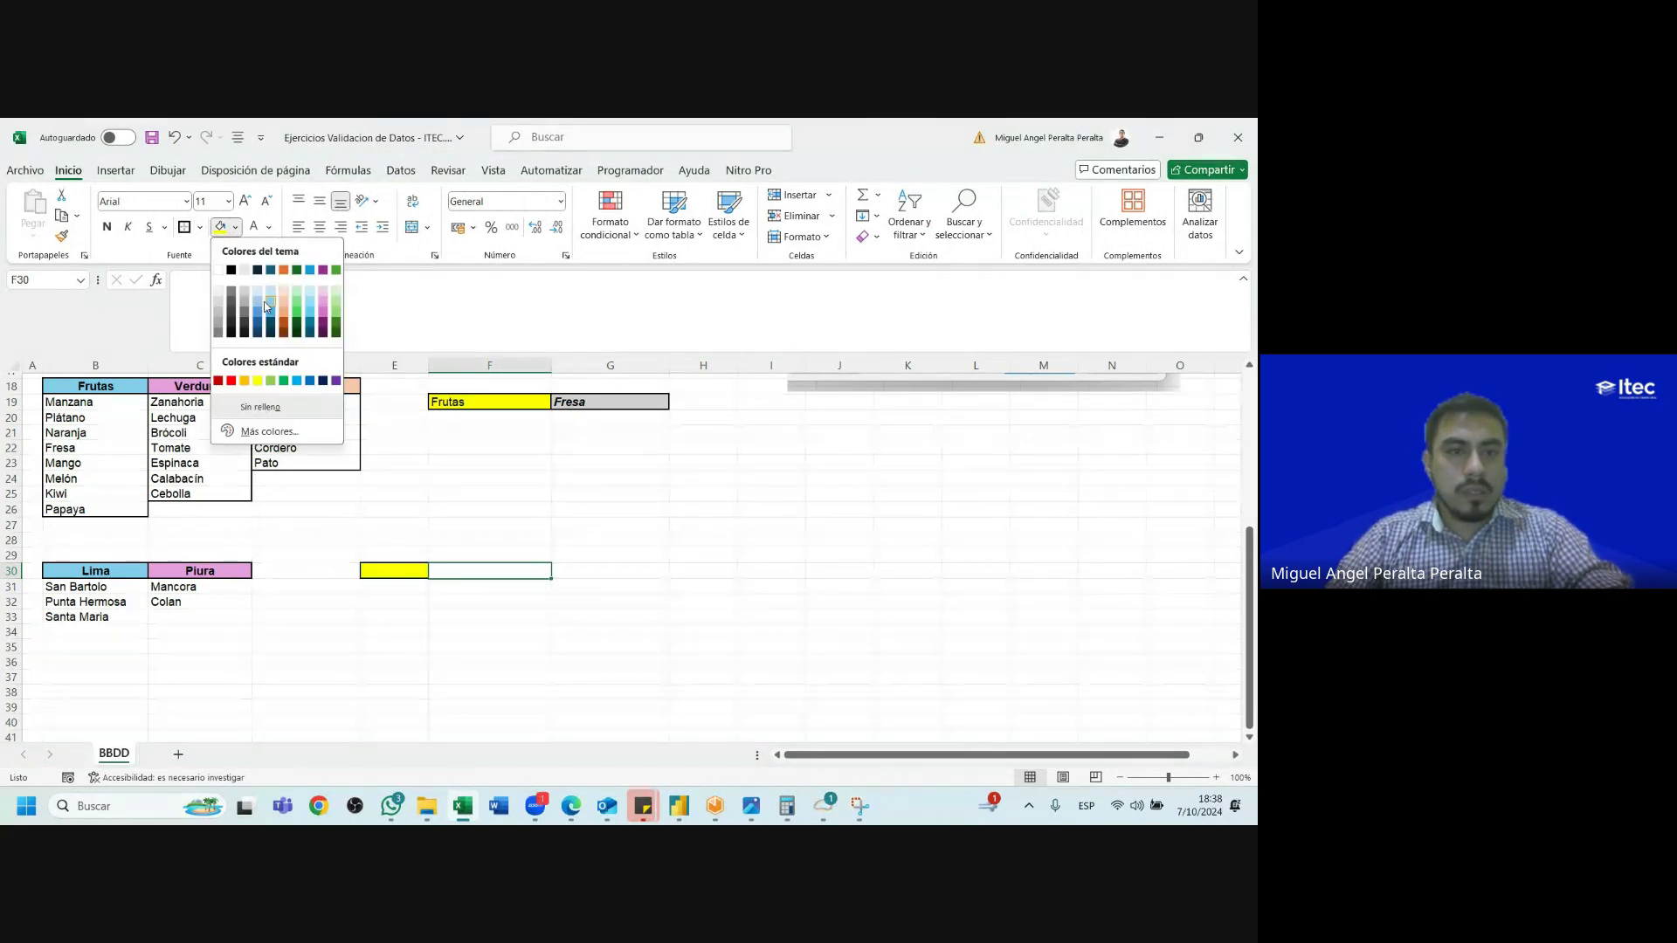
click(267, 305)
click(610, 509)
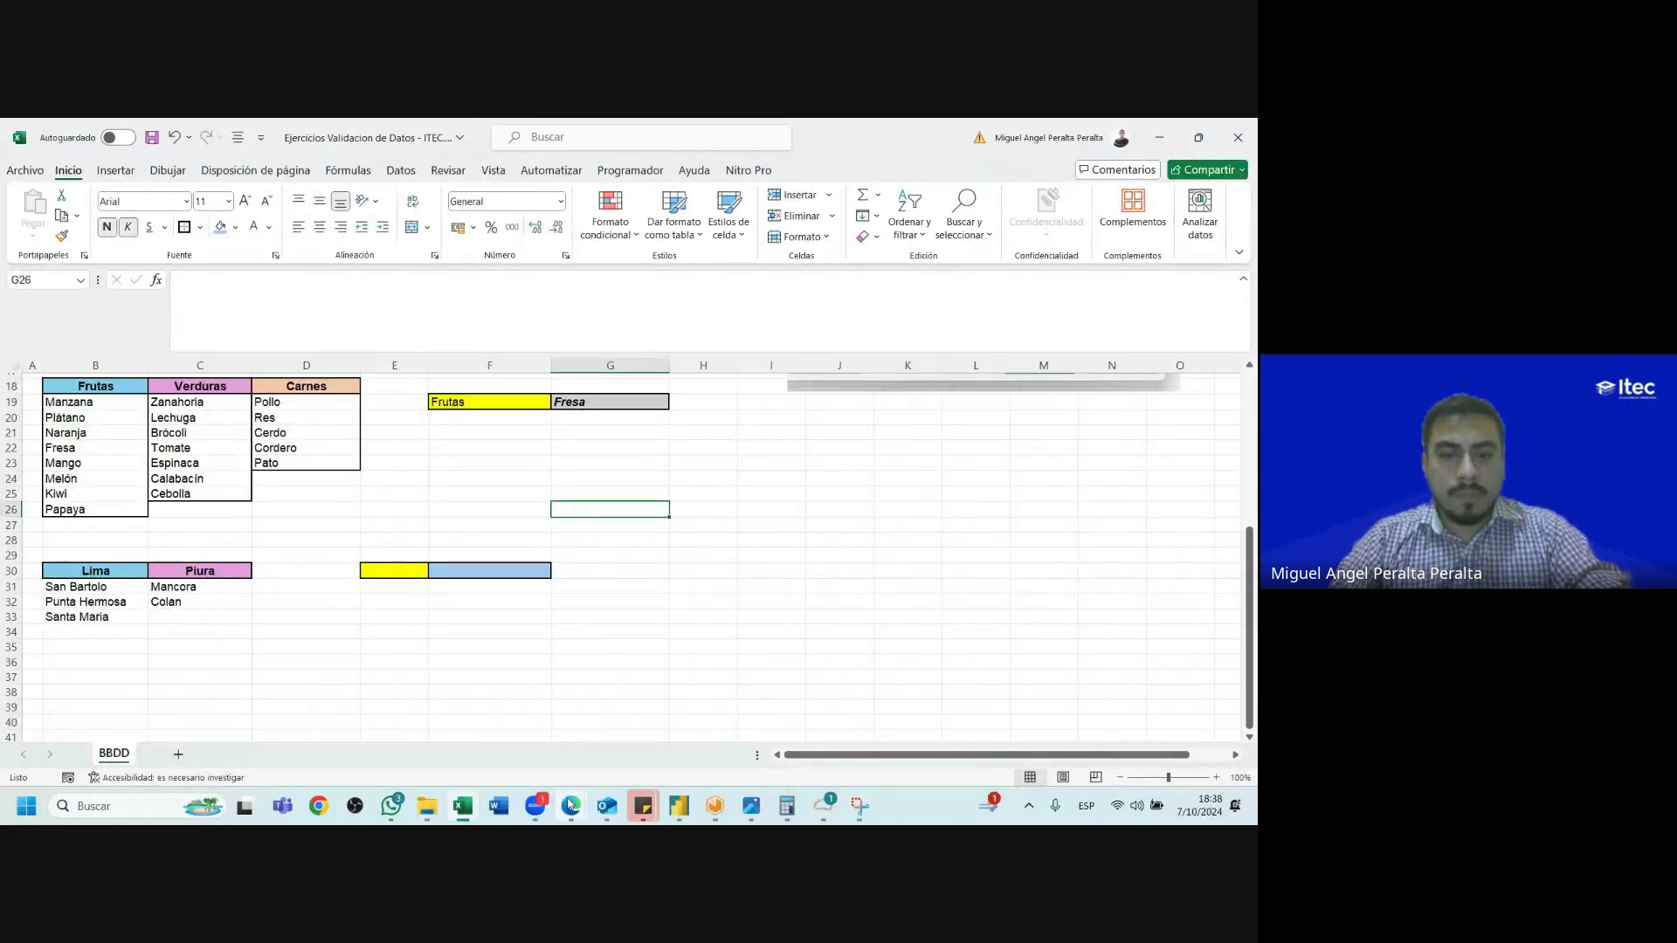
mouse_move(569, 805)
click(538, 739)
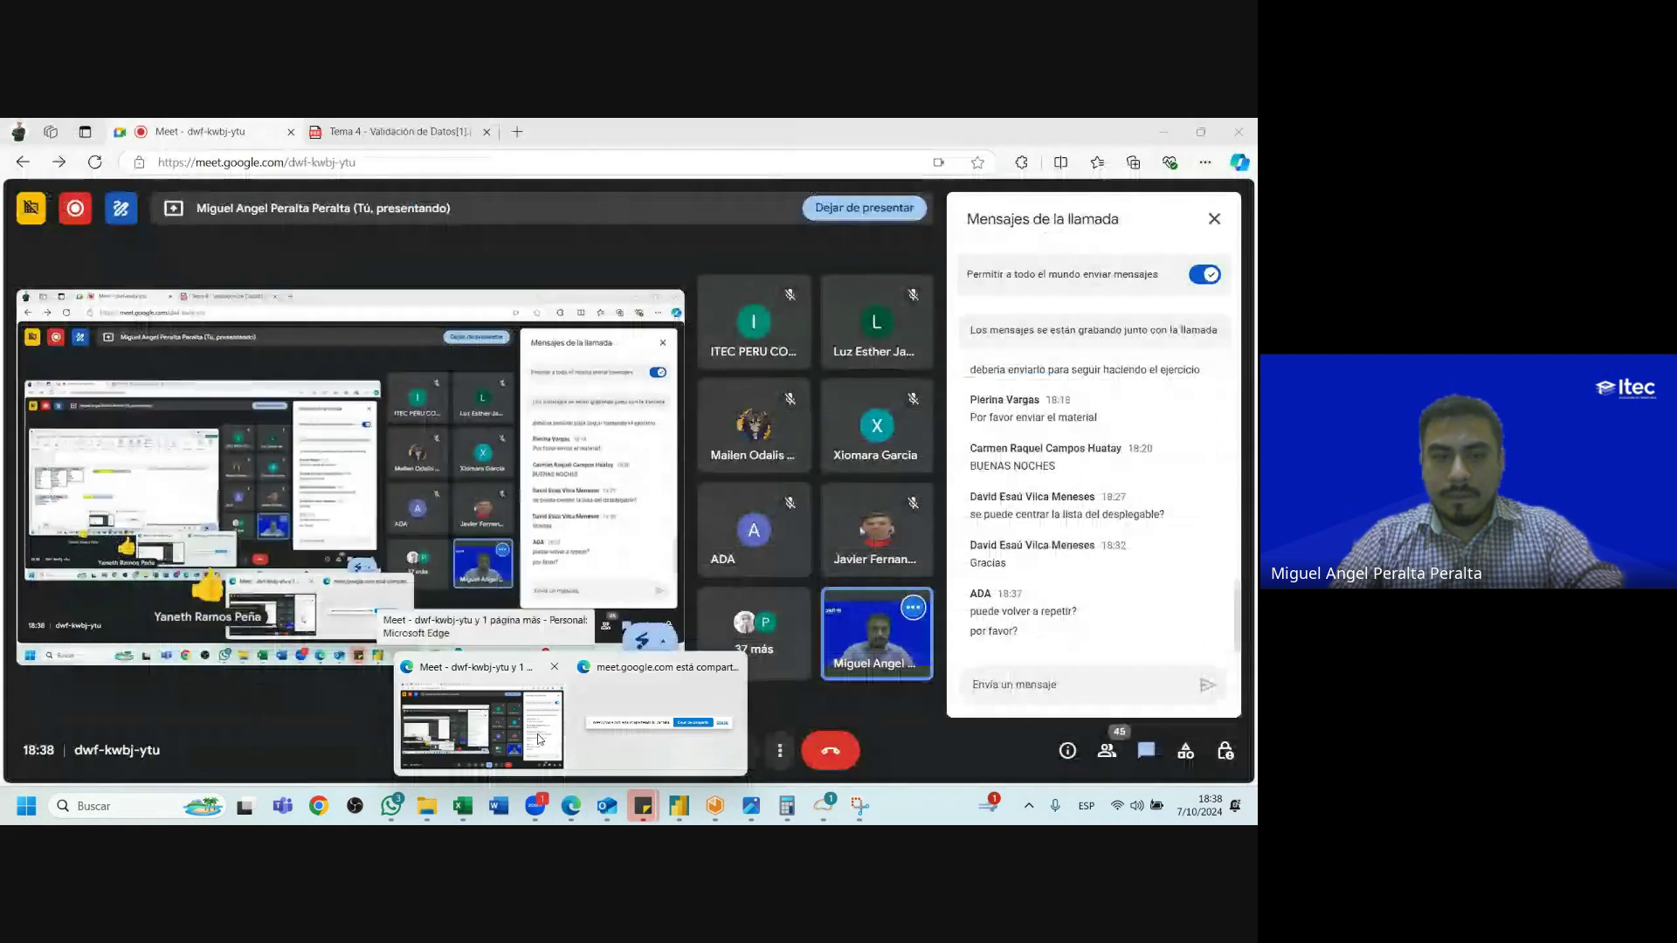
click(539, 739)
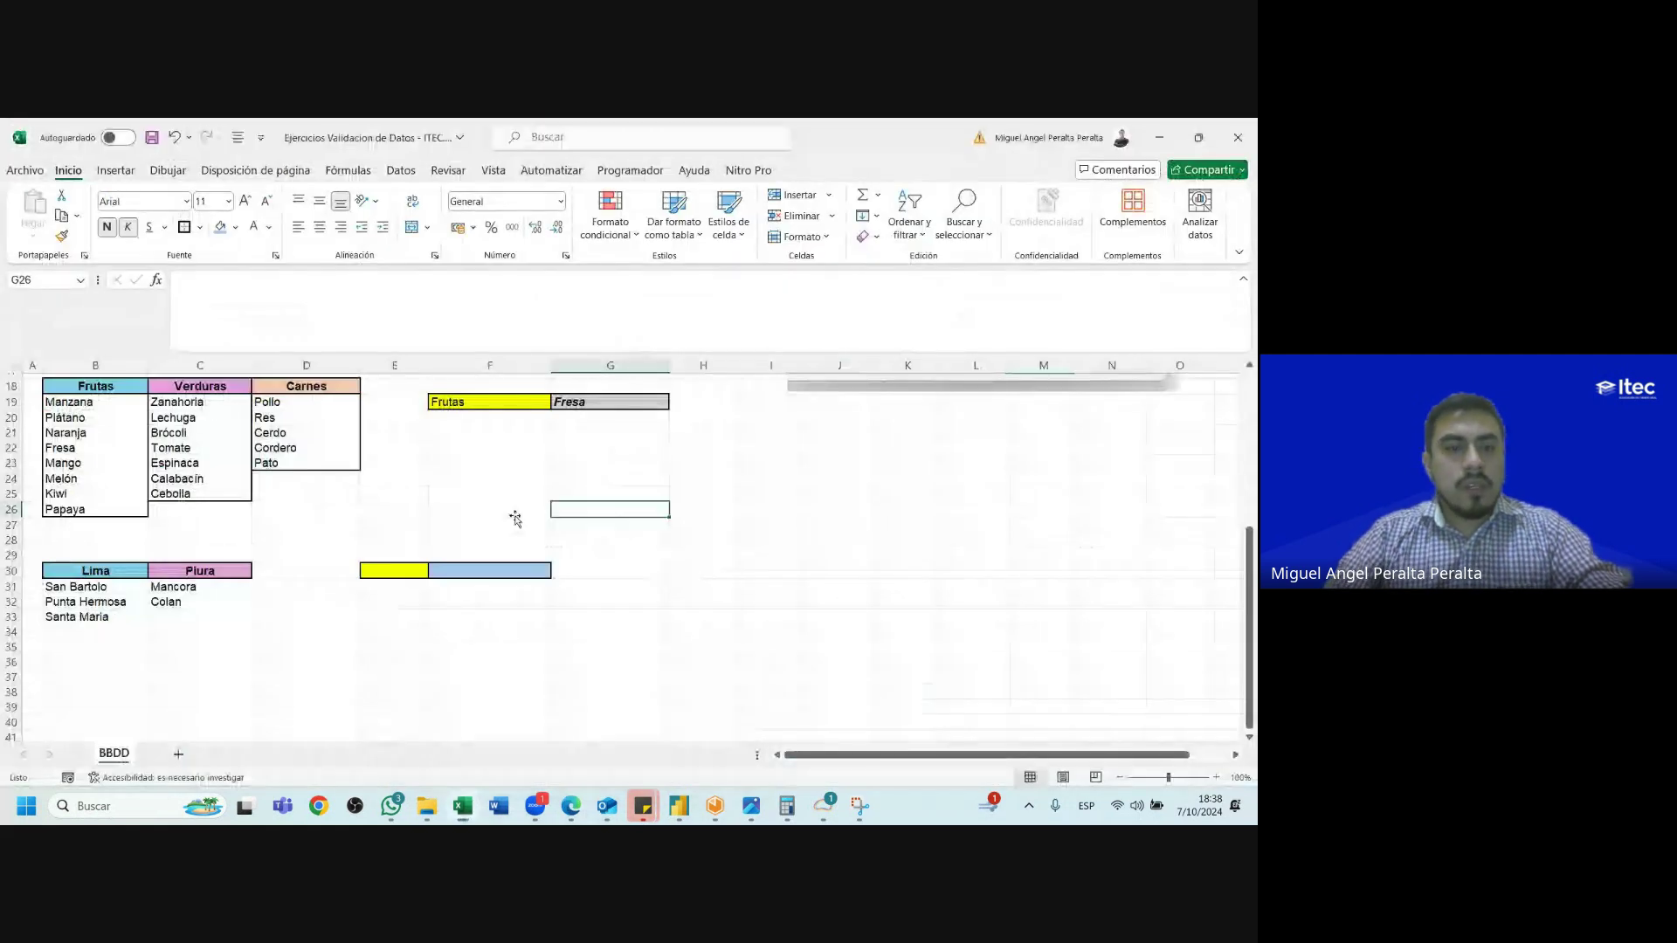
Step: Put an outline border around the Lima districts, San Bartolo through Santa Maria
click(515, 515)
scroll(138, 553, down, 1)
scroll(138, 553, down, 1)
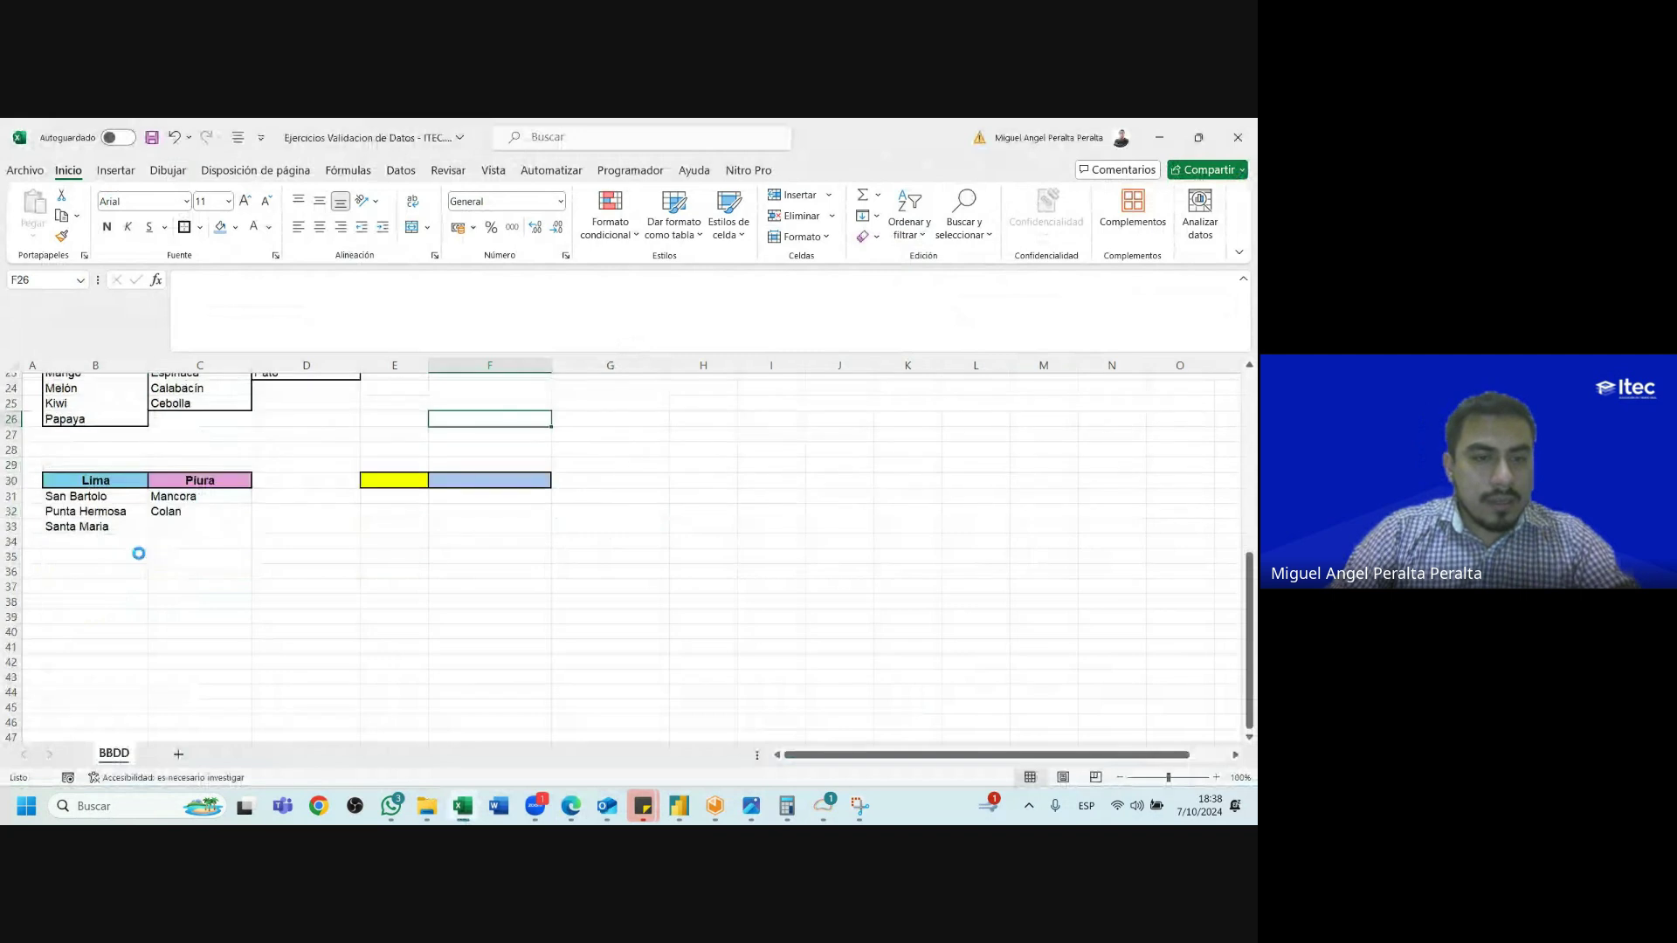
ctrl+scroll(138, 553, up, 2)
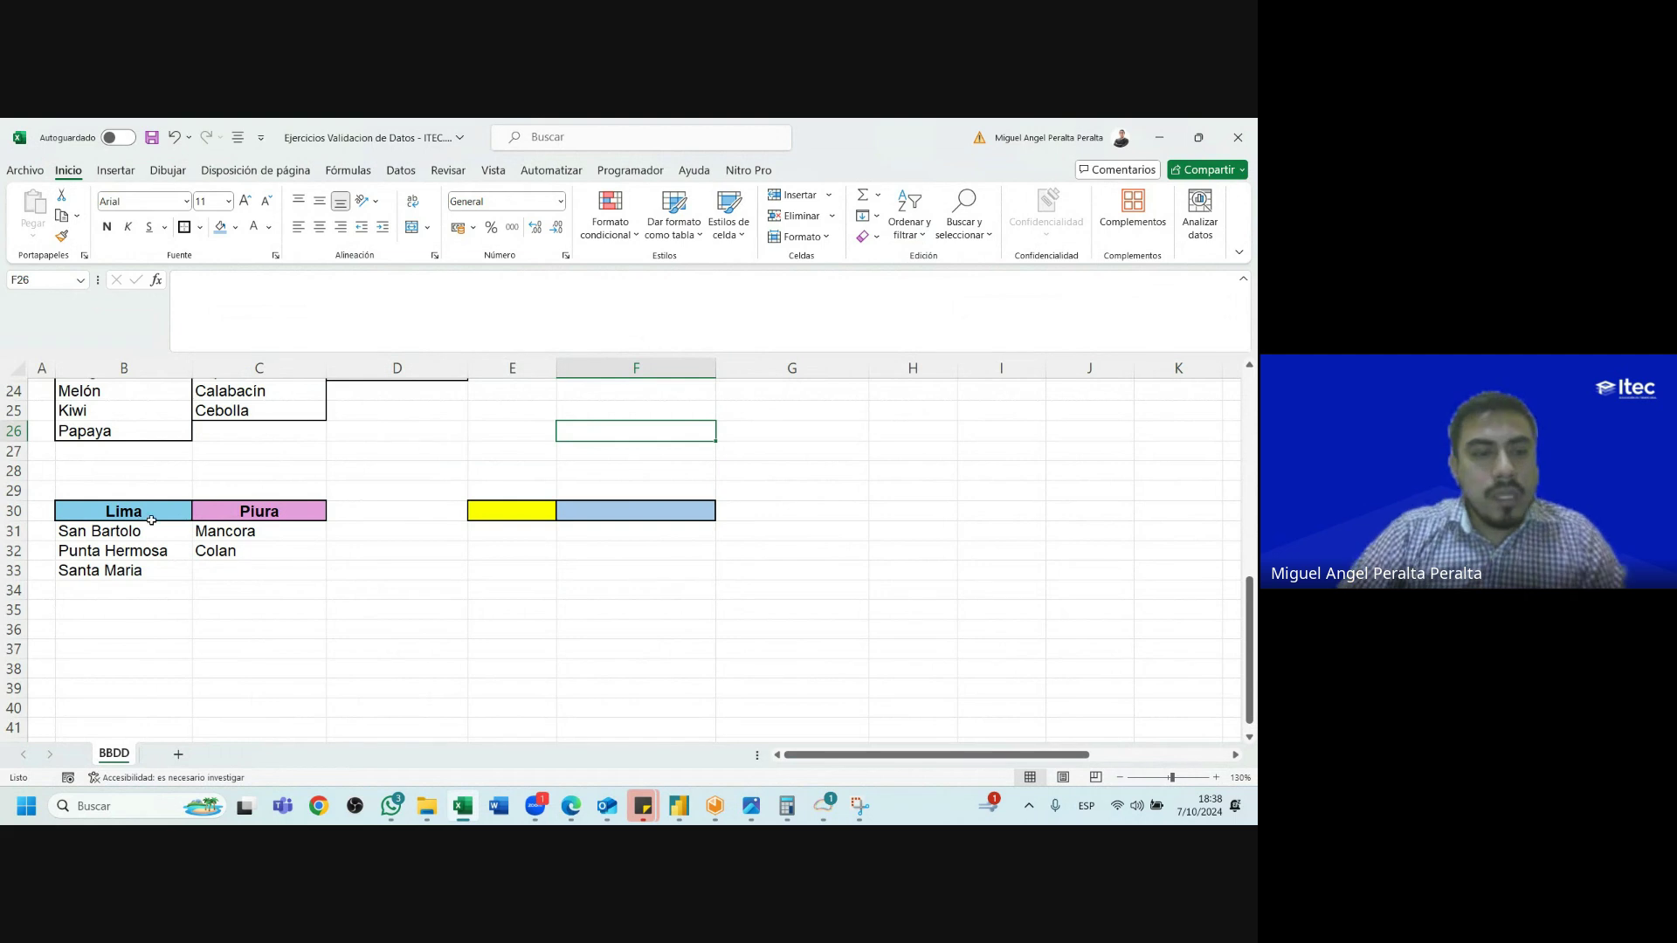
drag(151, 515, 153, 568)
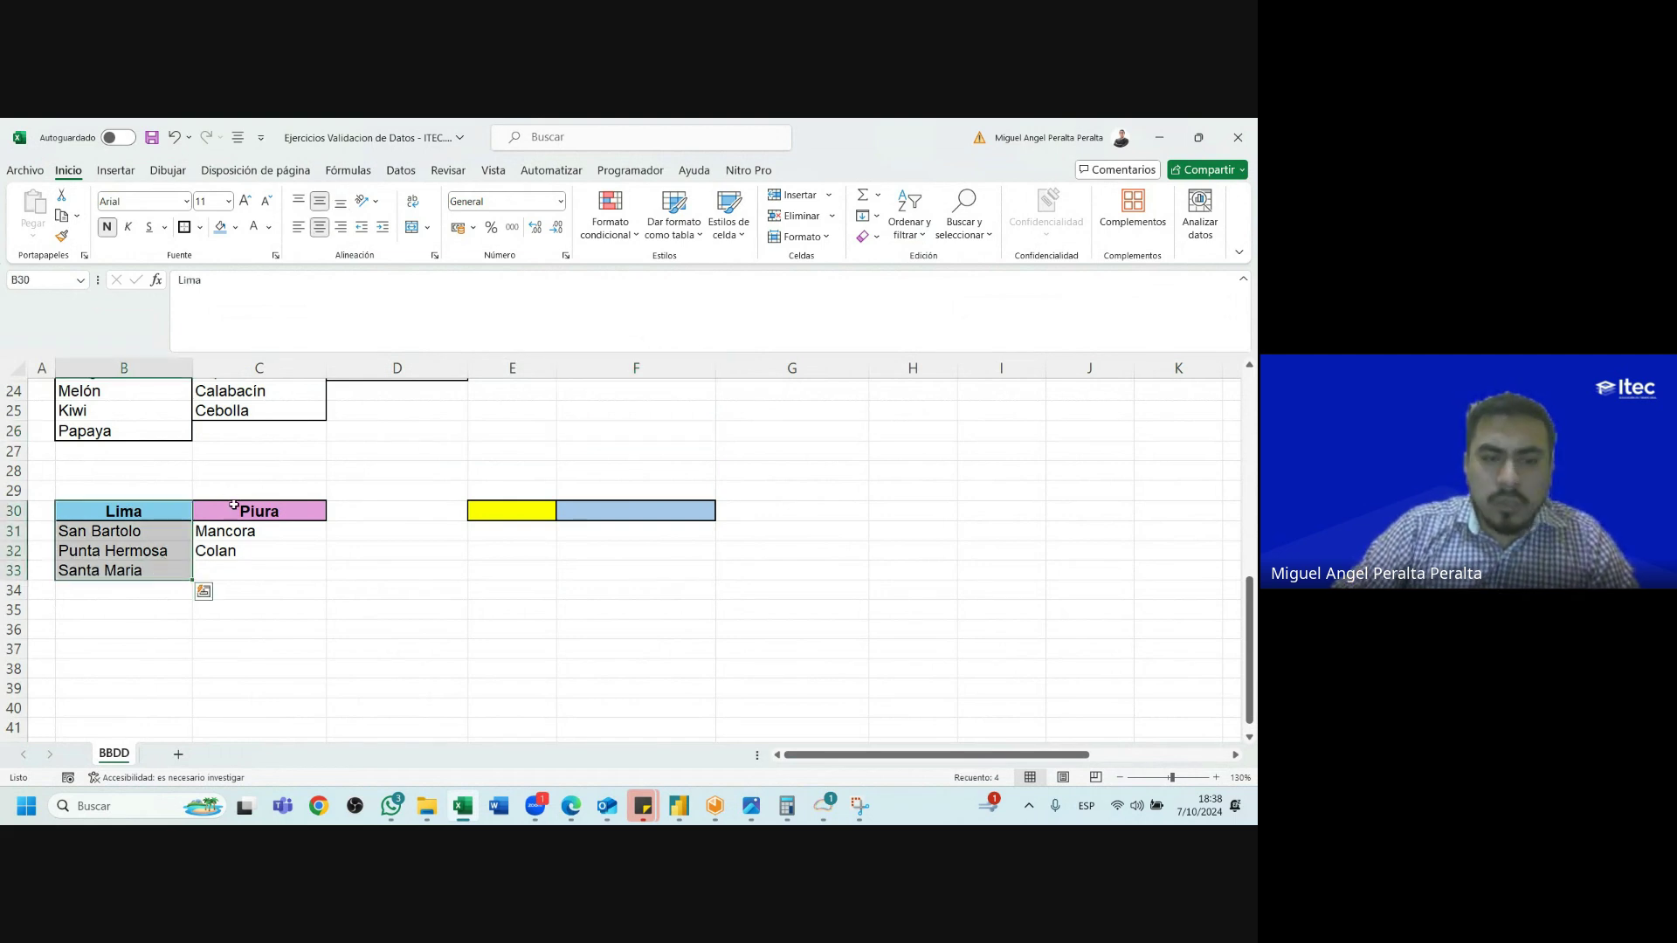
drag(234, 506, 236, 552)
click(427, 606)
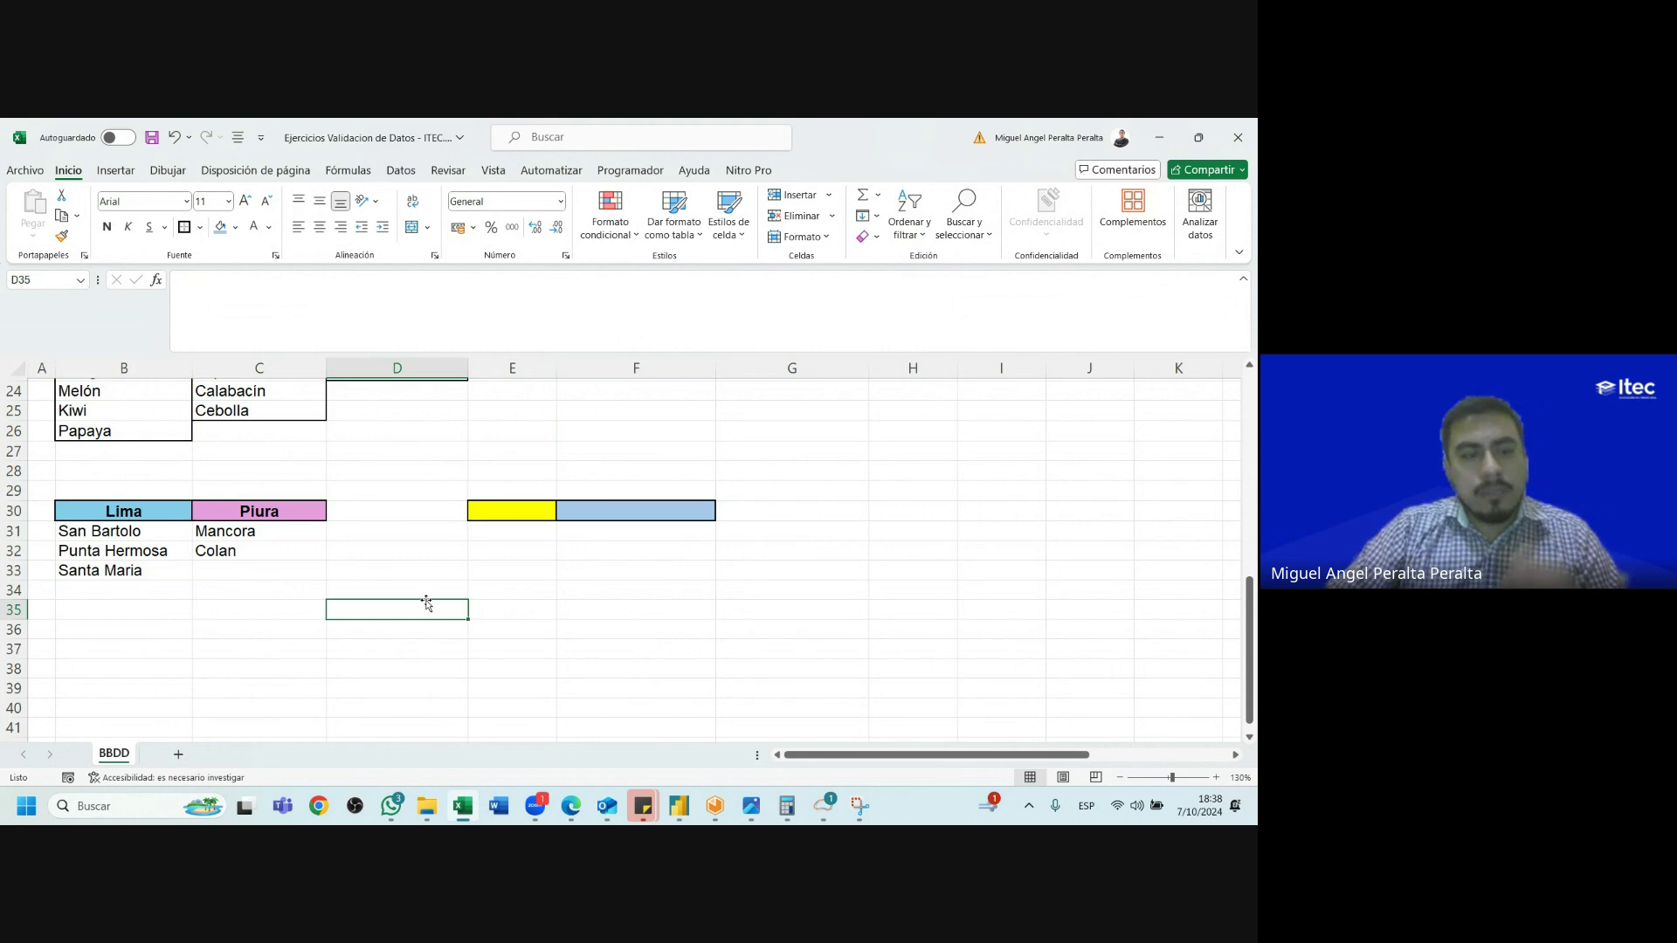
drag(99, 531, 145, 572)
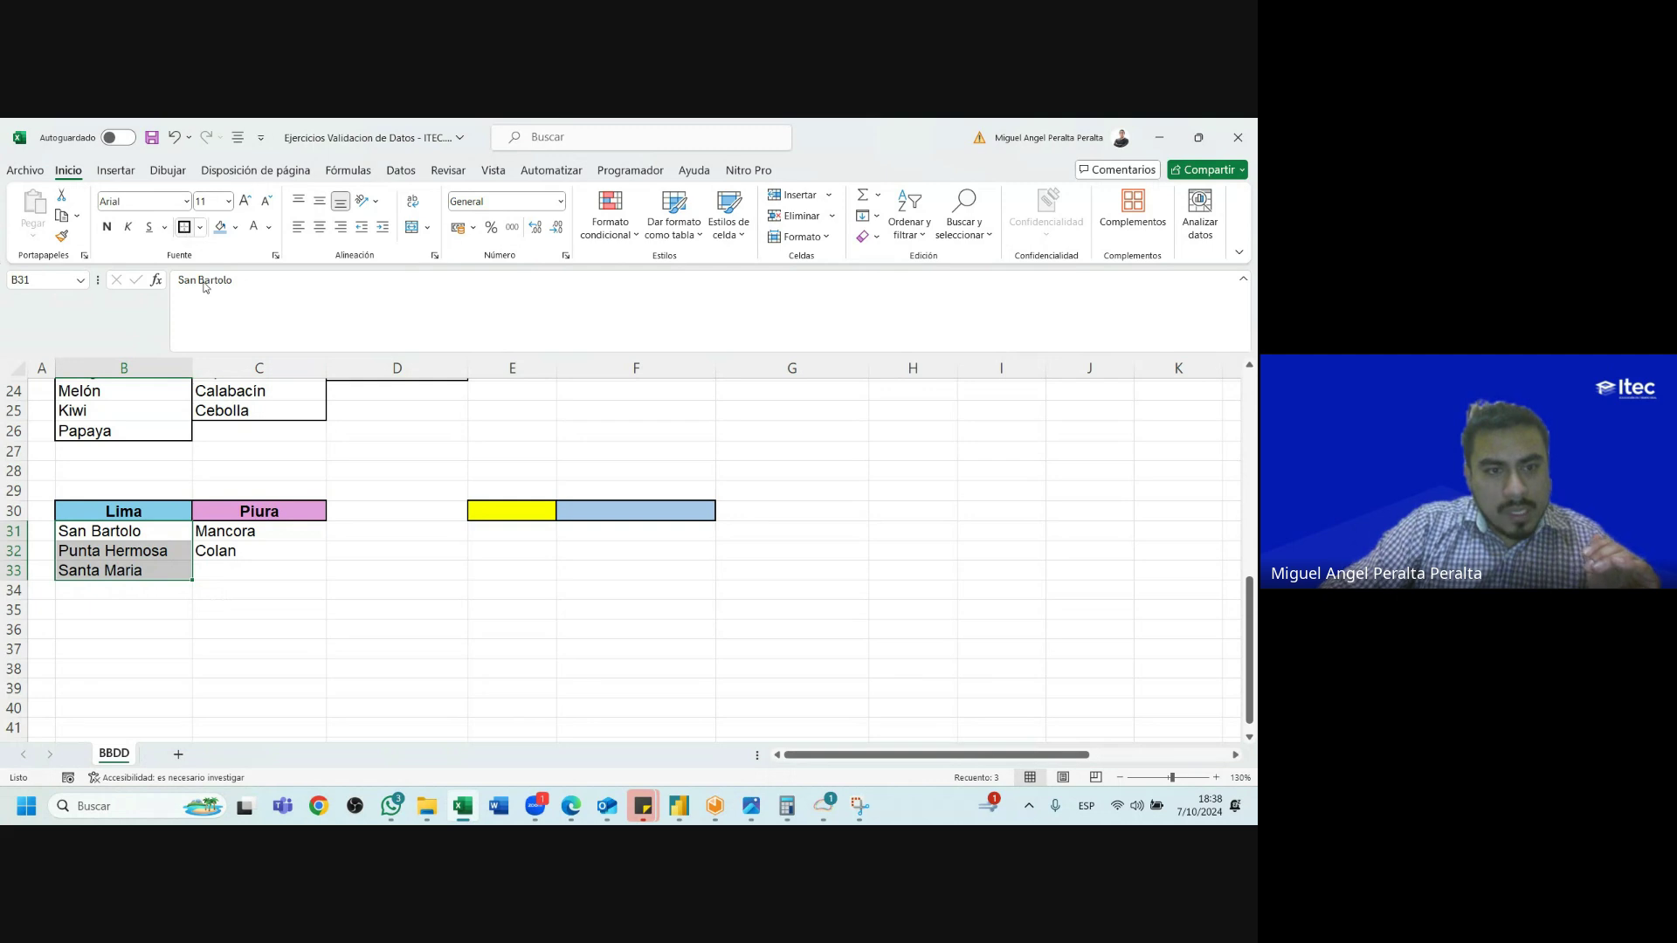
drag(258, 511, 259, 550)
click(259, 530)
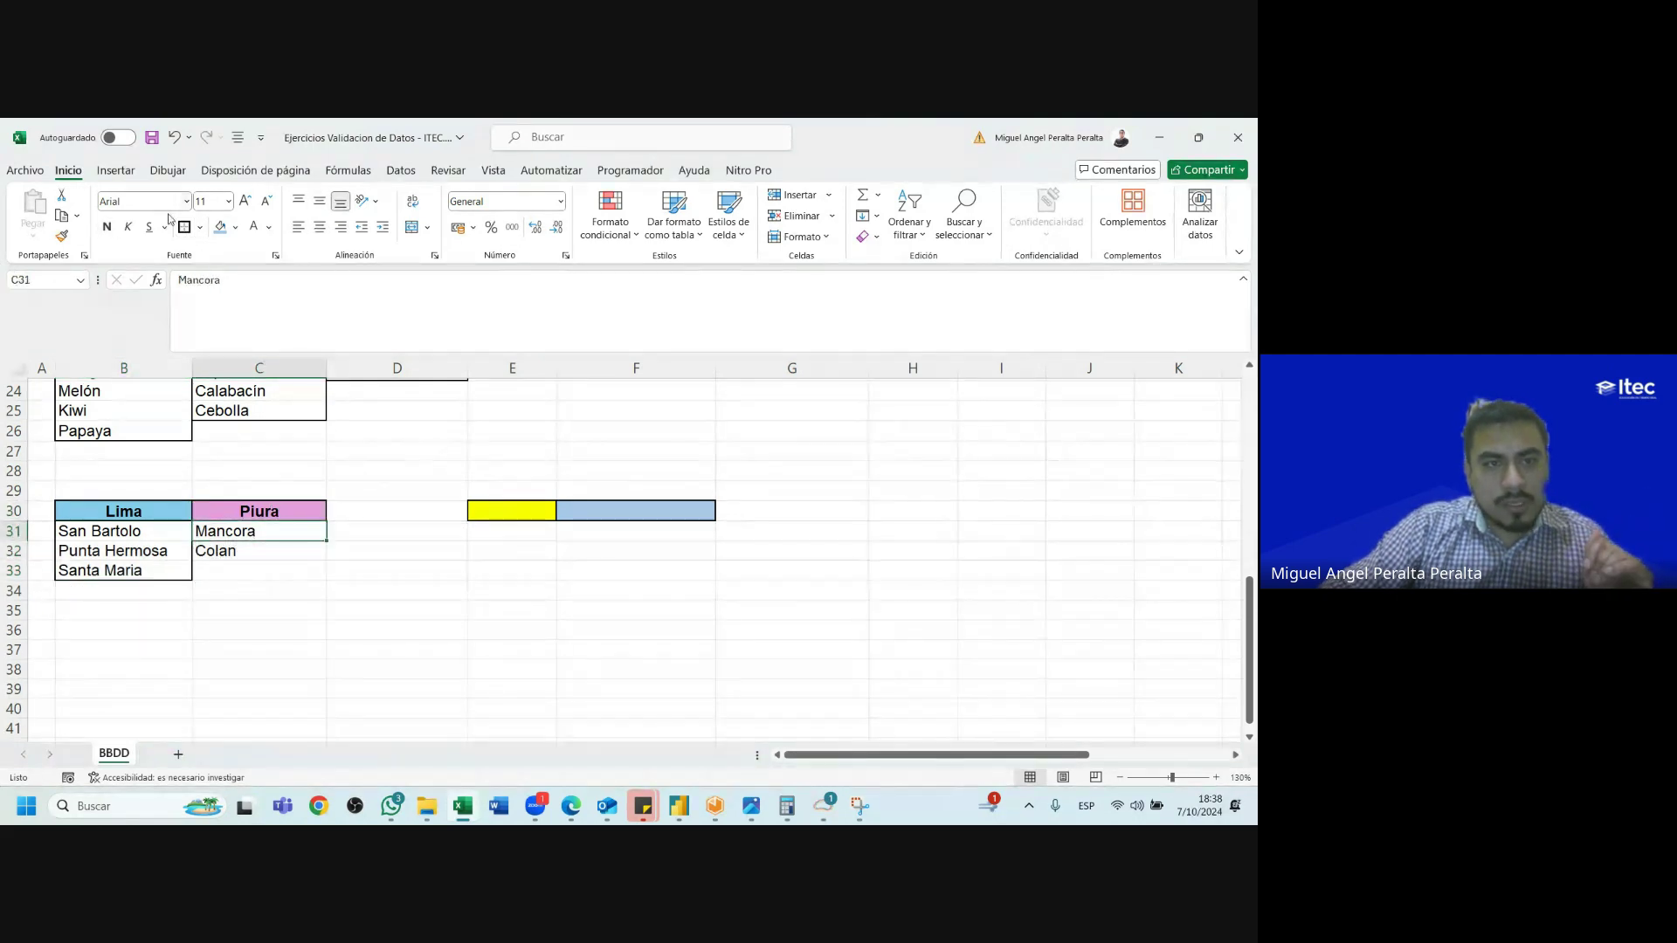
click(502, 629)
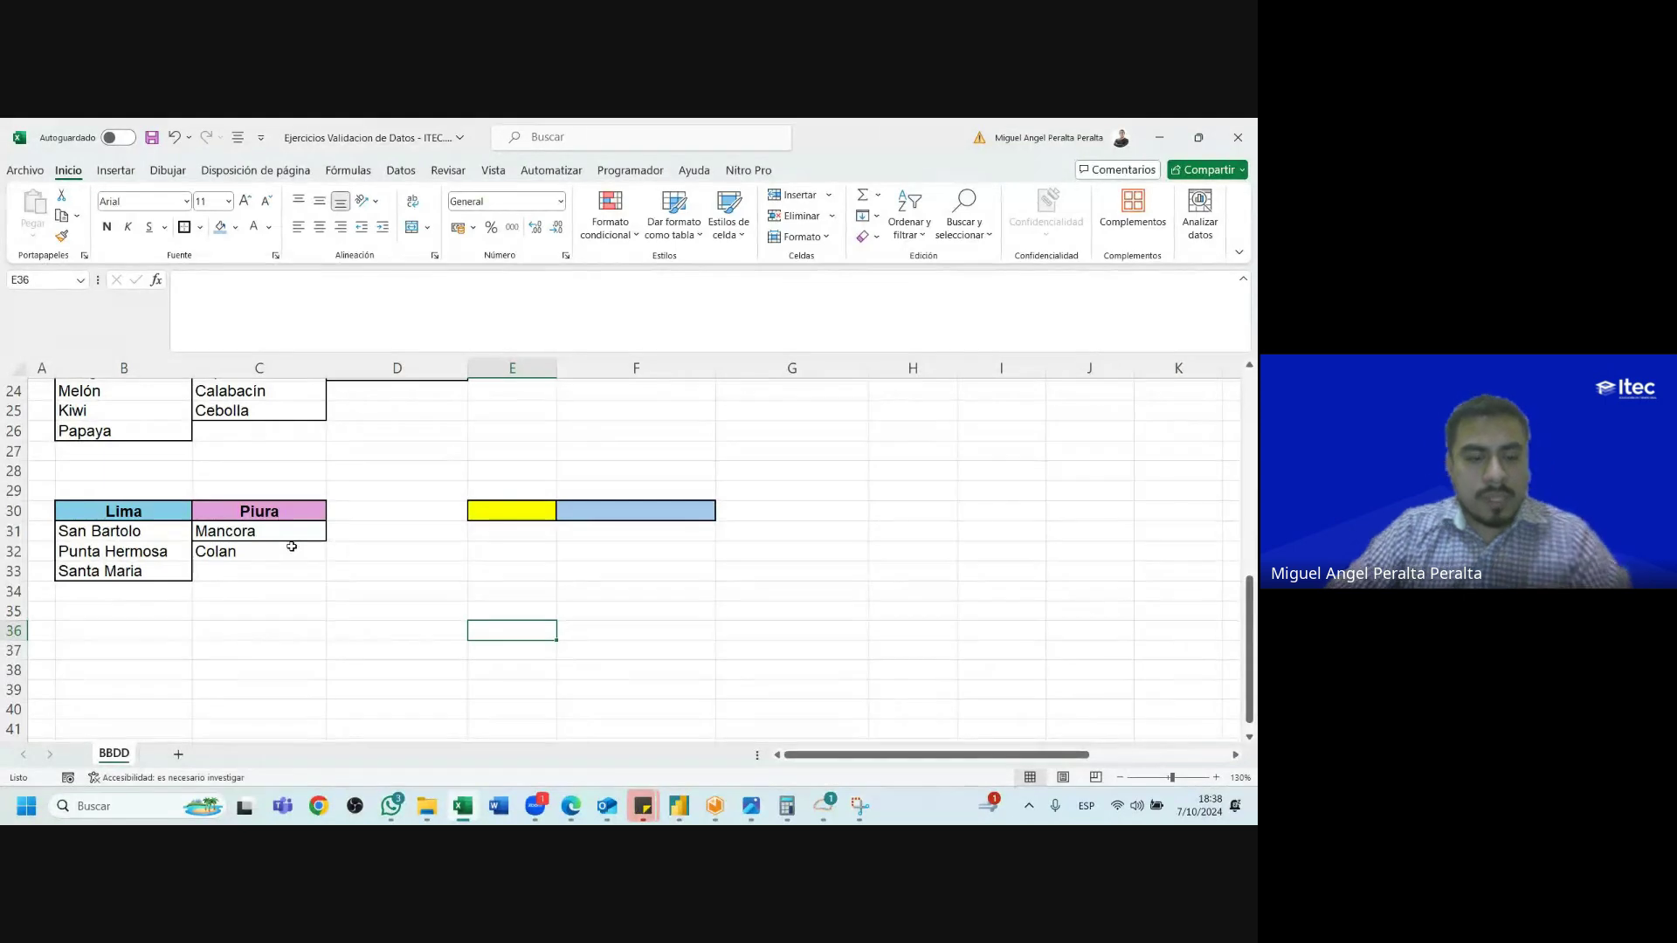
Step: Add the same outline border around Mancora and Colan in the Piura list
drag(292, 532, 292, 551)
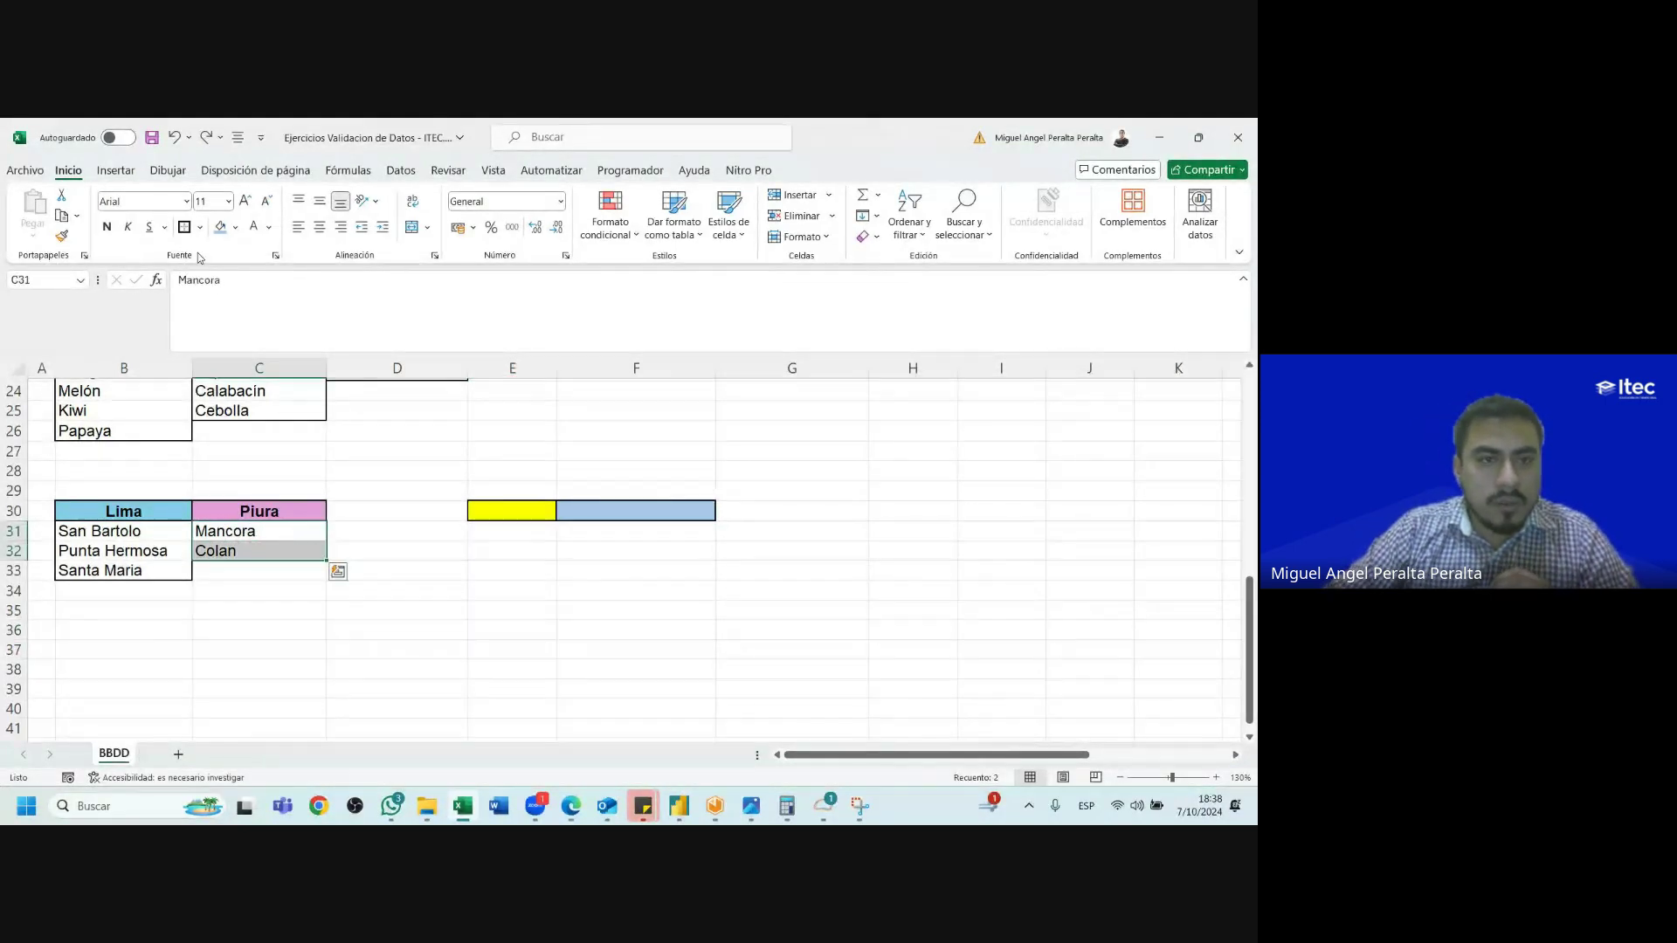
click(184, 227)
click(524, 627)
Step: Look over the Lima and Piura district lists, briefly checking the Google Meet window
click(533, 567)
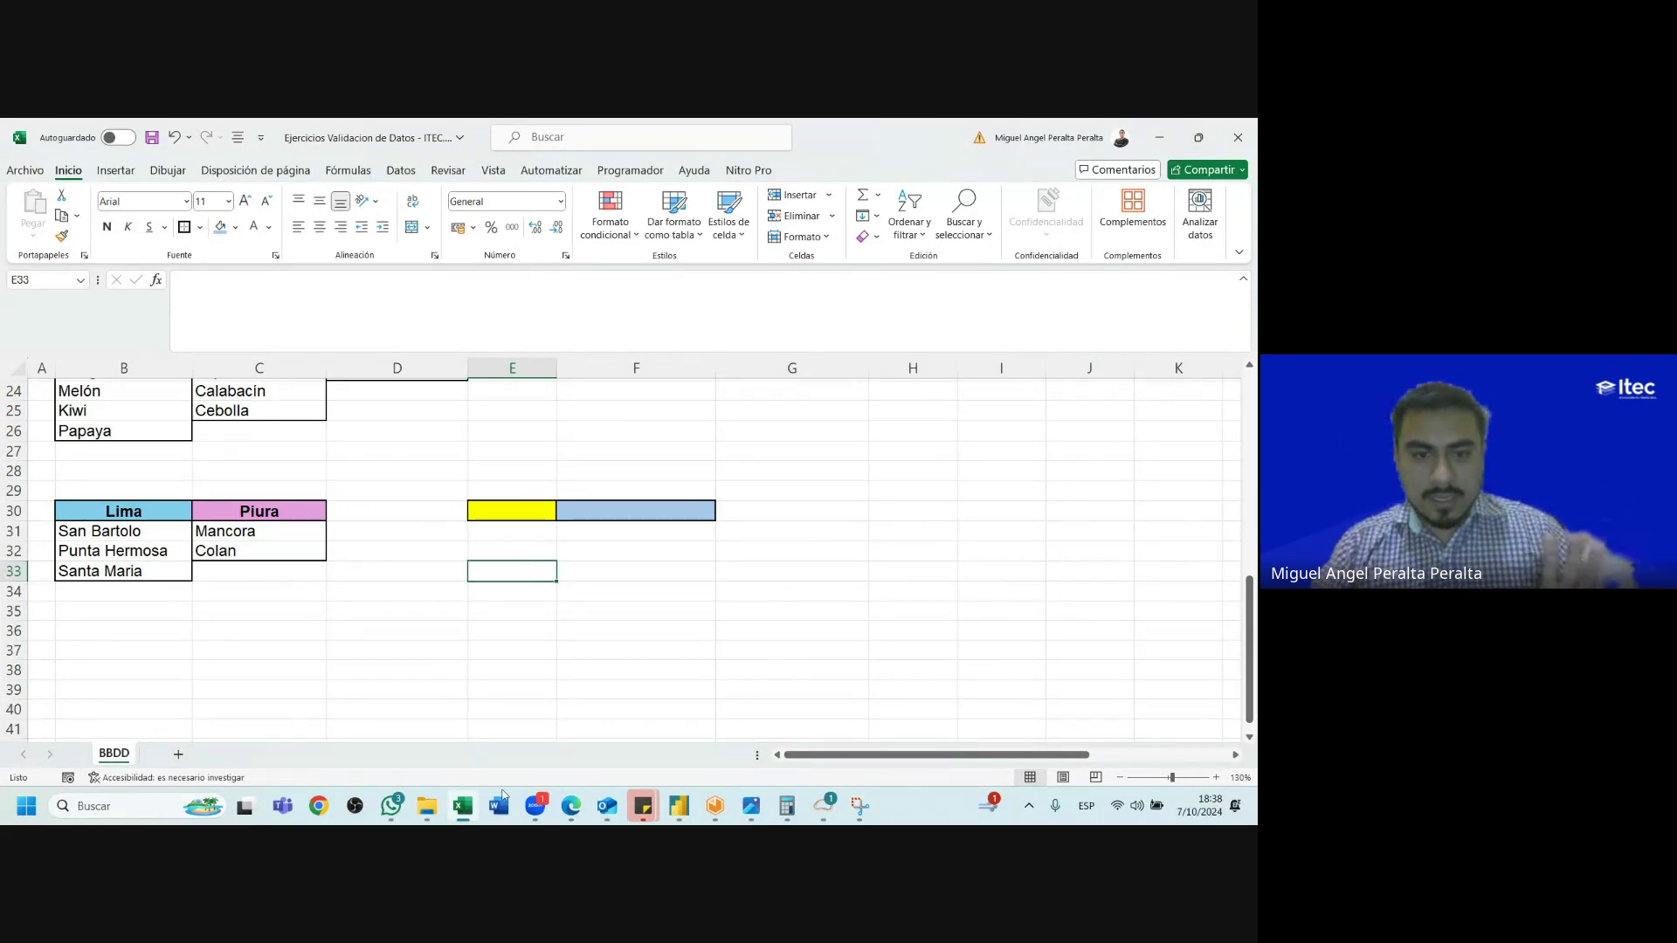
click(563, 803)
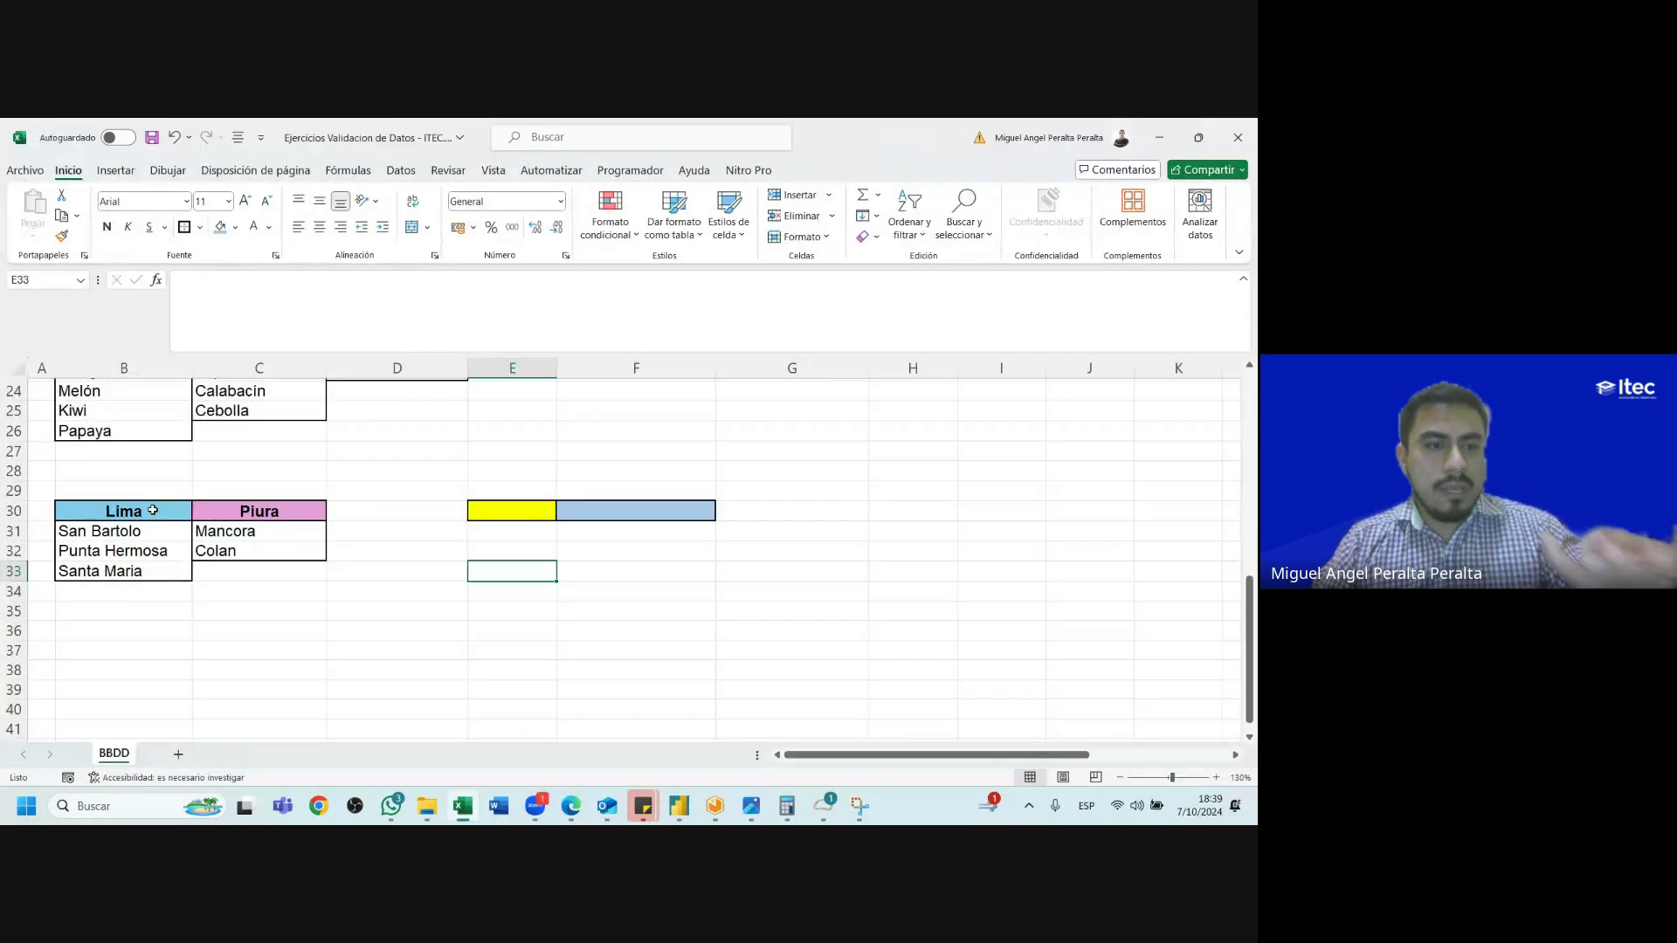
click(152, 510)
key(Down)
key(Down)
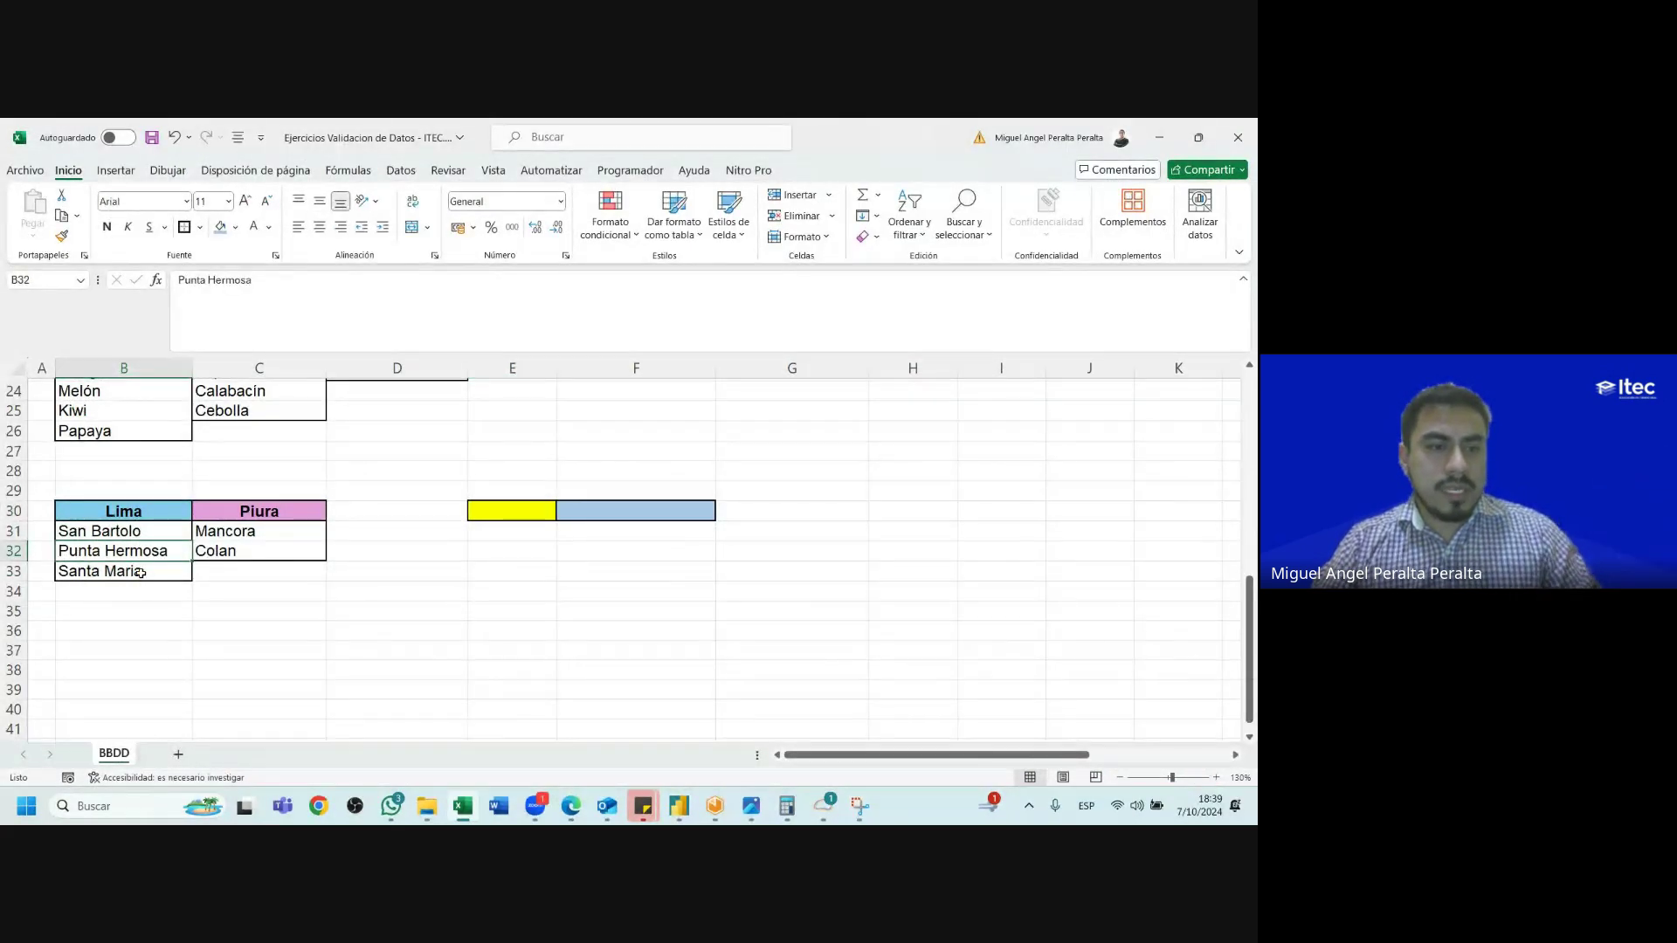
click(140, 572)
click(262, 531)
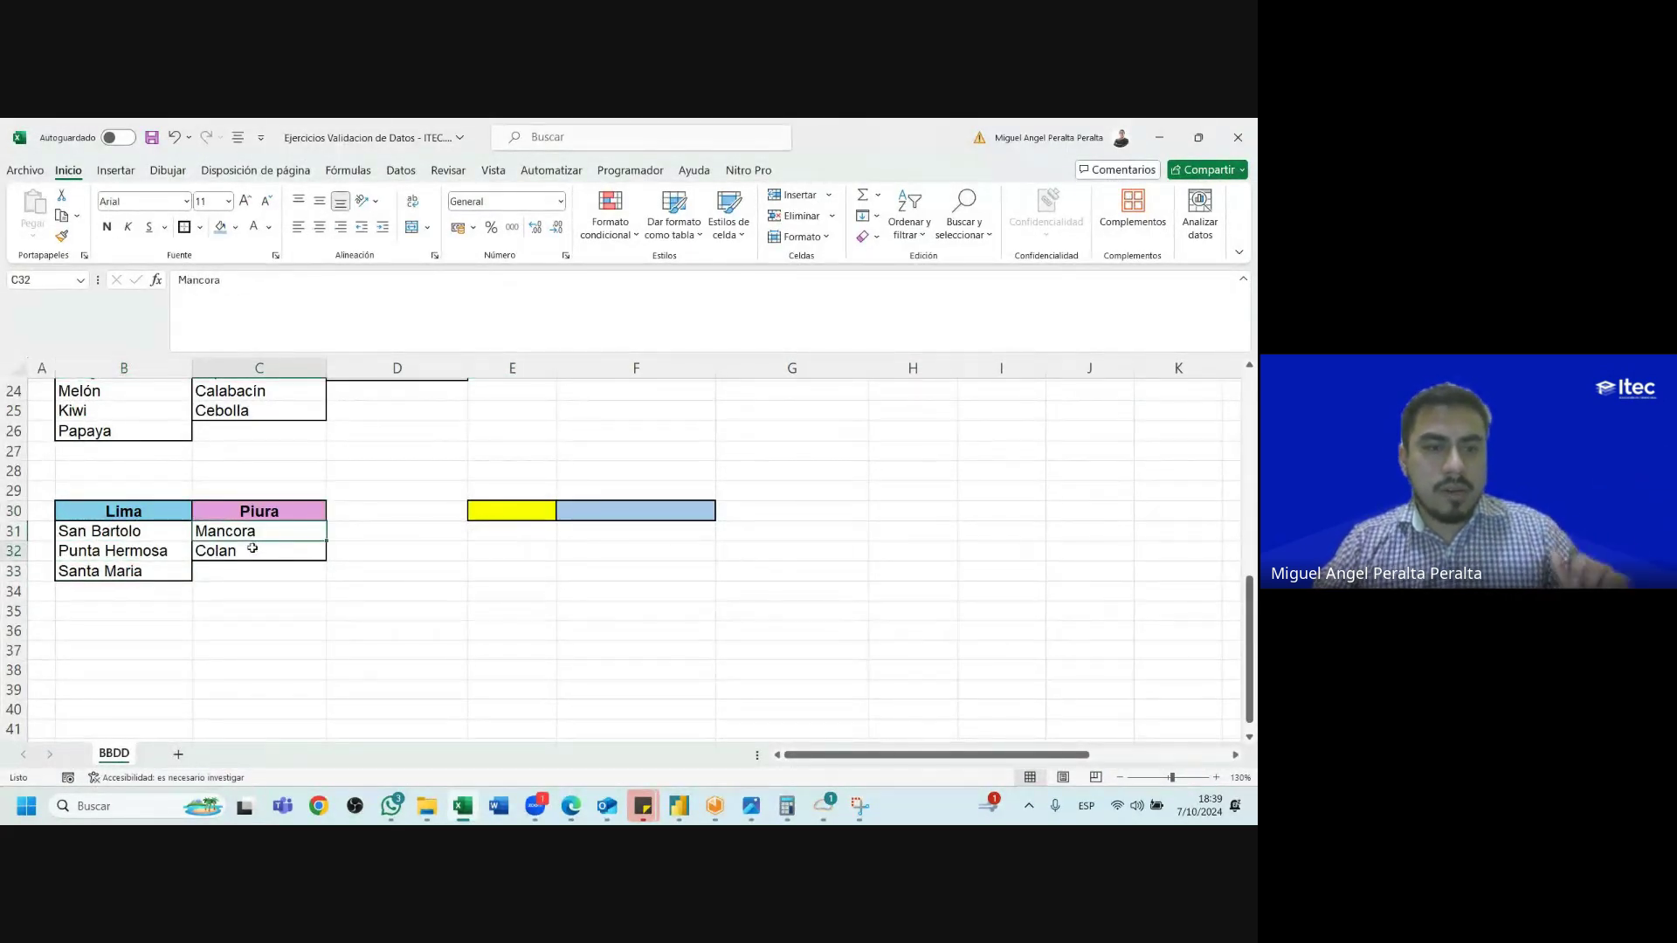
click(510, 591)
mouse_move(569, 805)
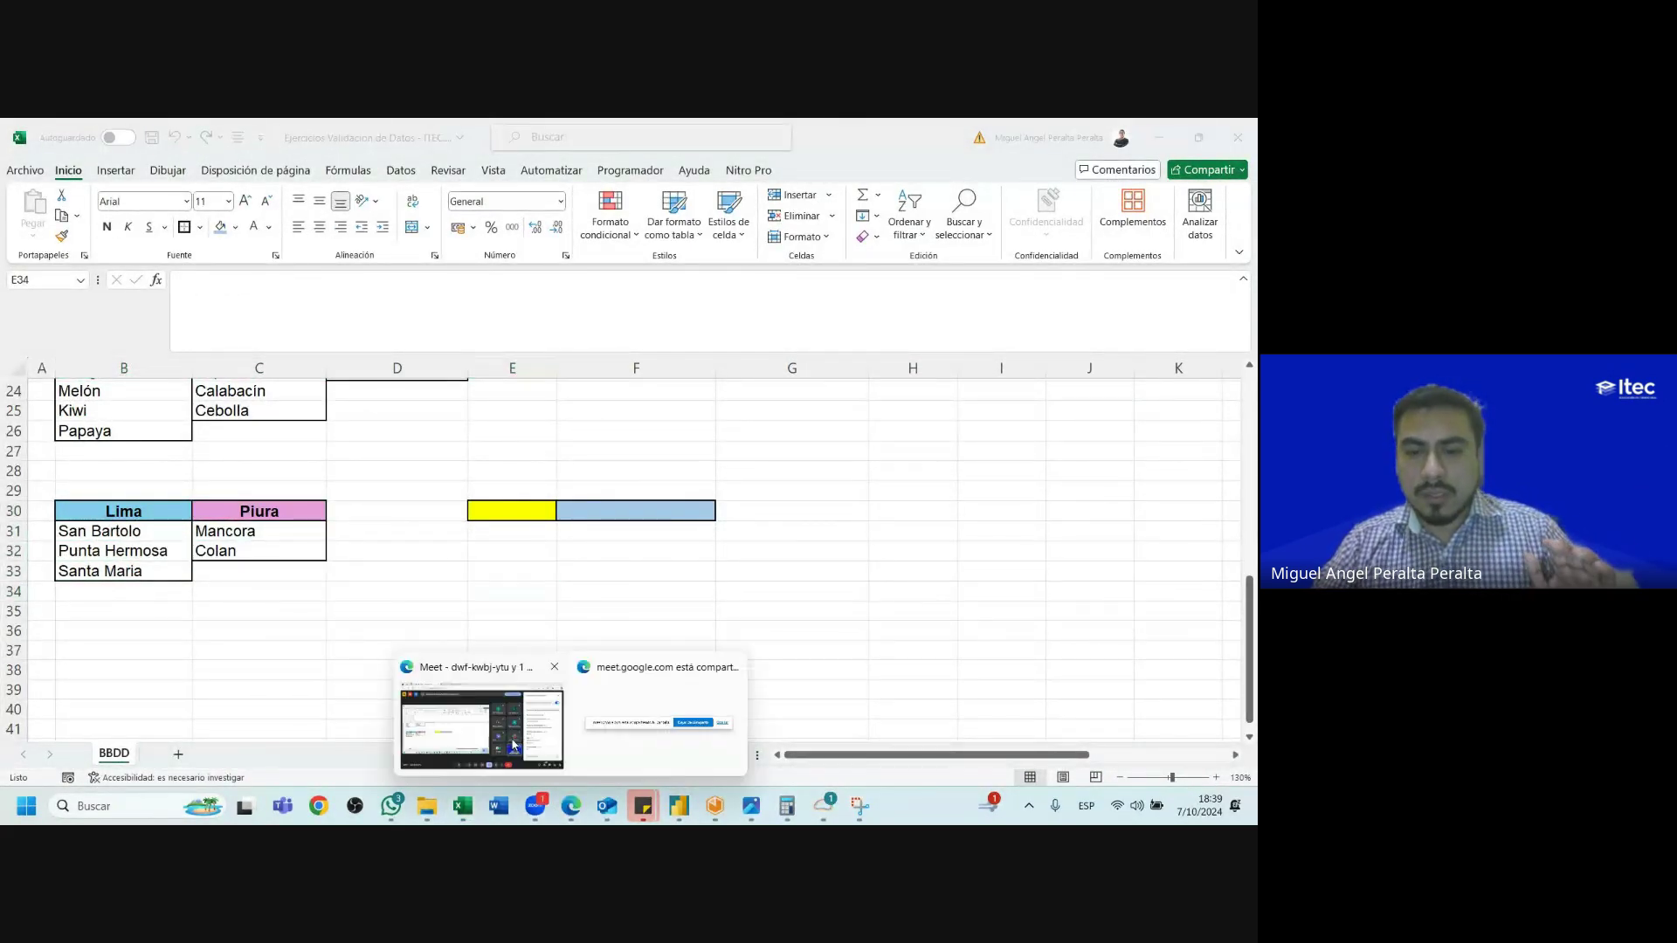
click(514, 745)
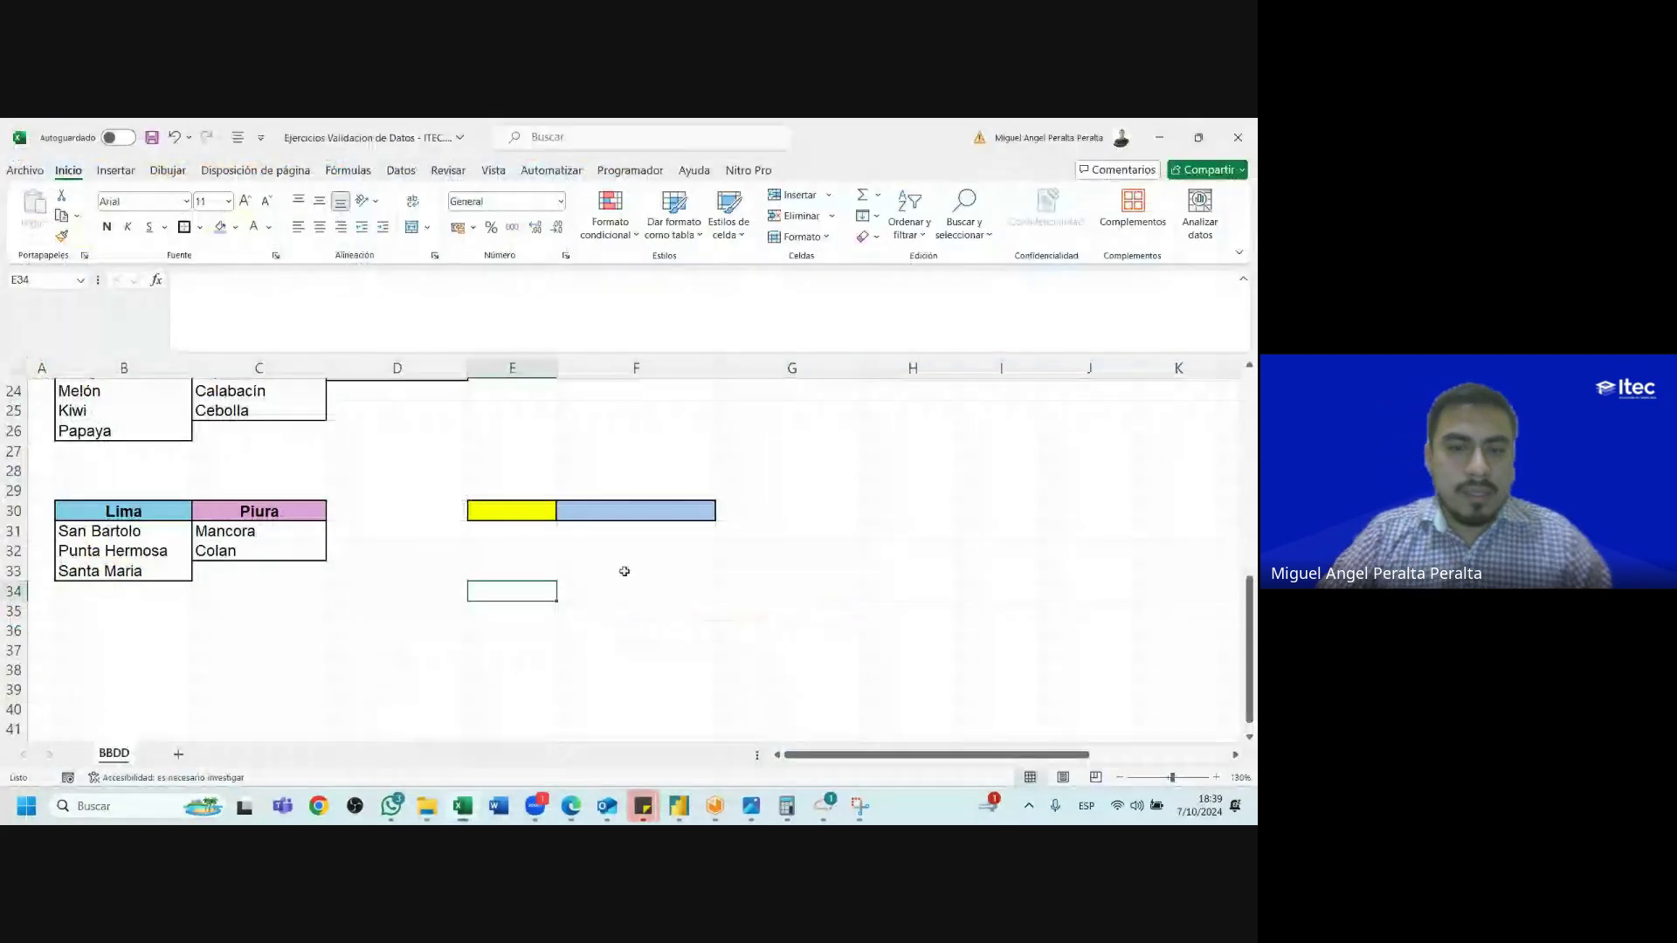
click(624, 571)
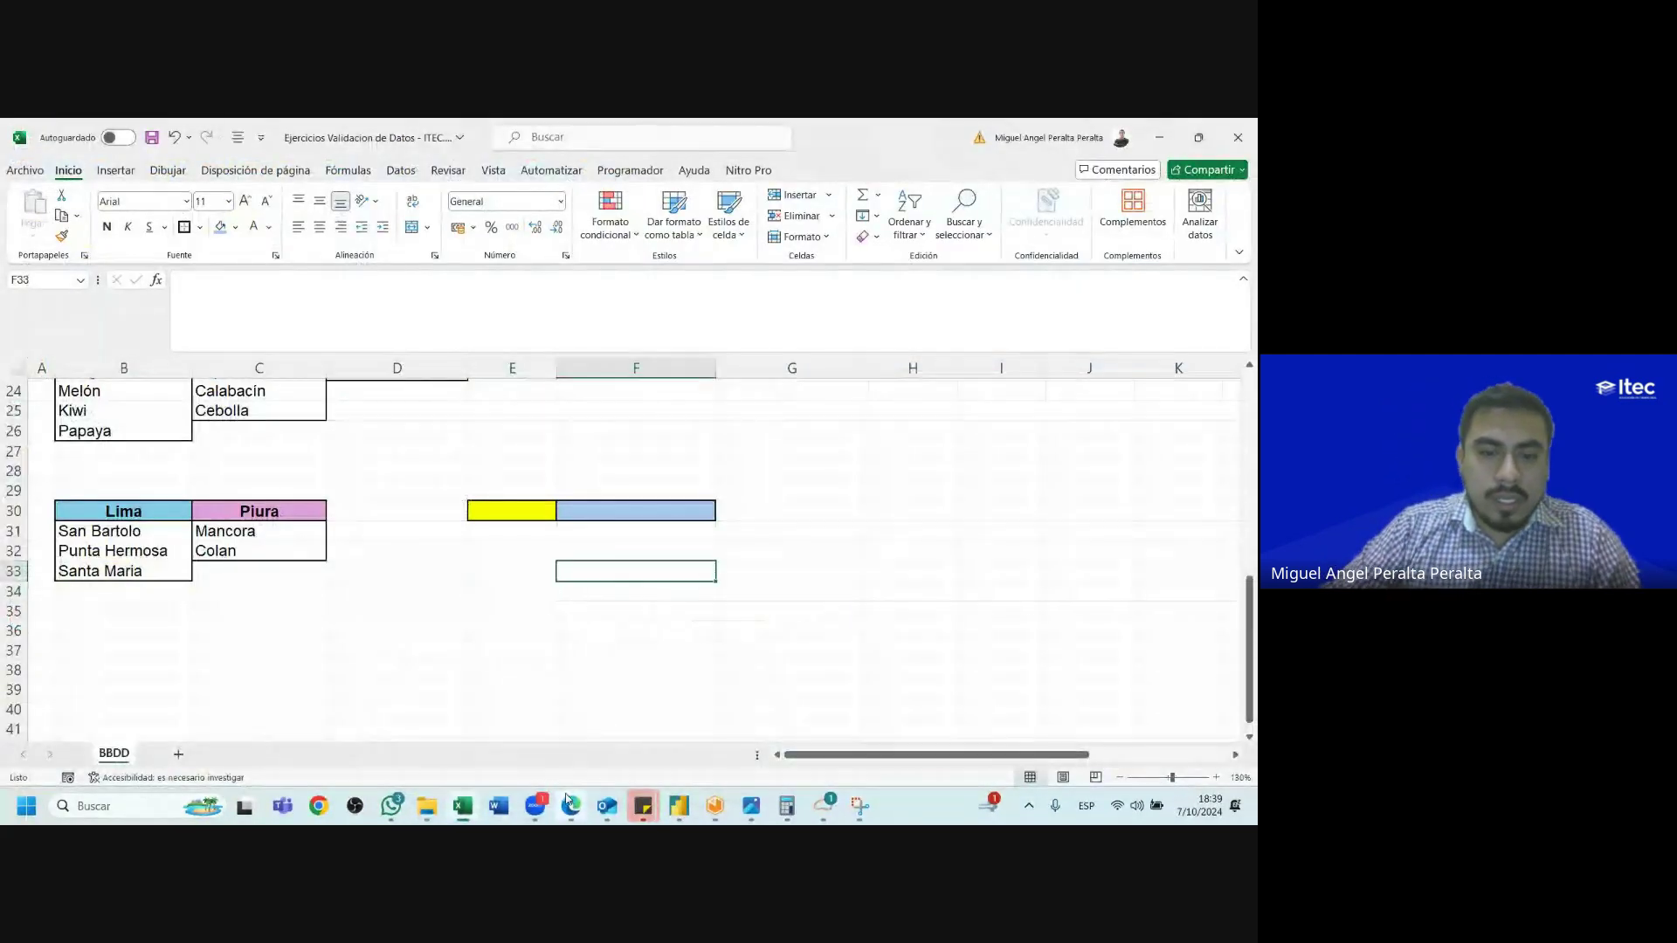
Step: Select the yellow E30 and blue F30 selector cells and bring up the Datos ribbon
click(571, 805)
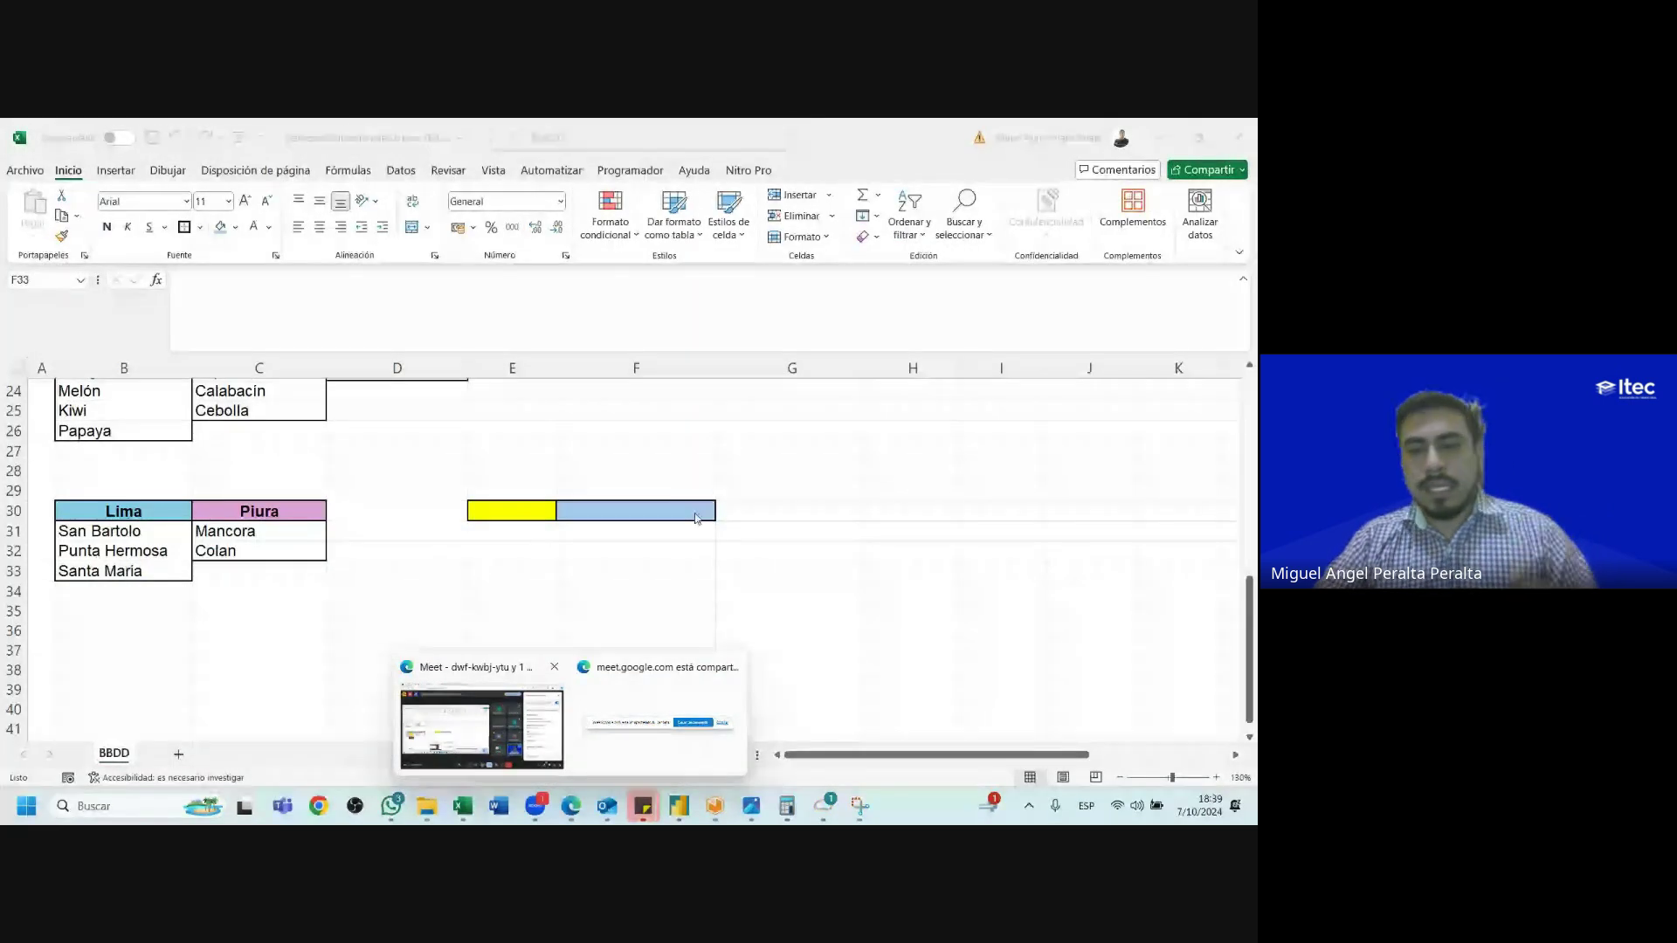
click(514, 569)
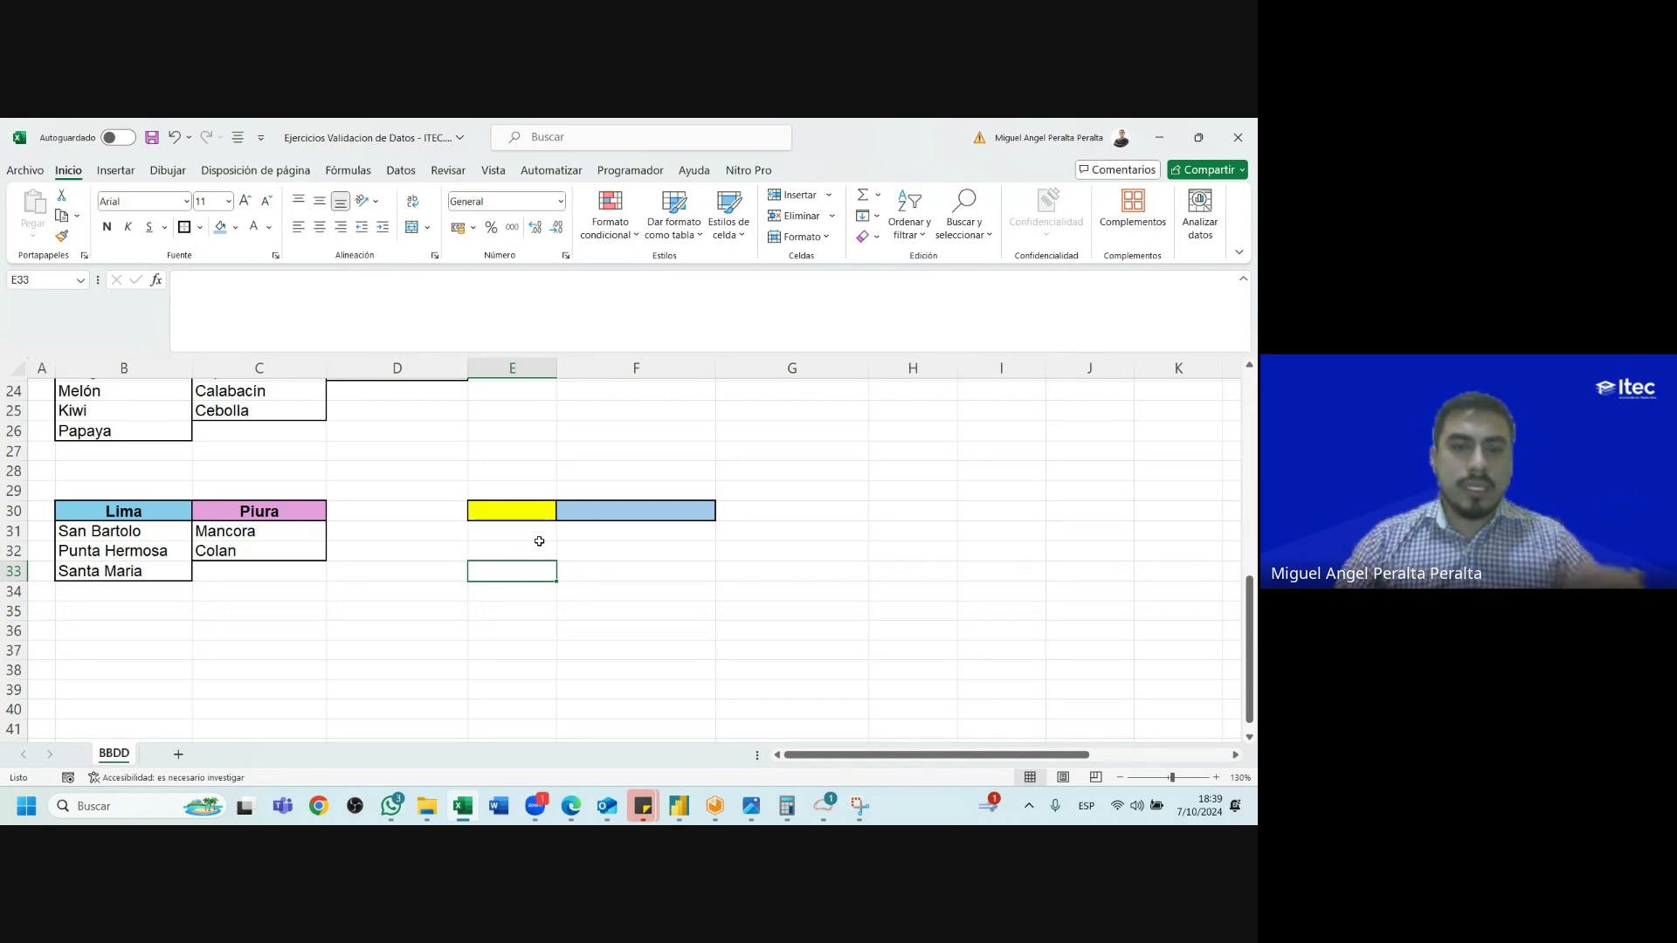
click(530, 511)
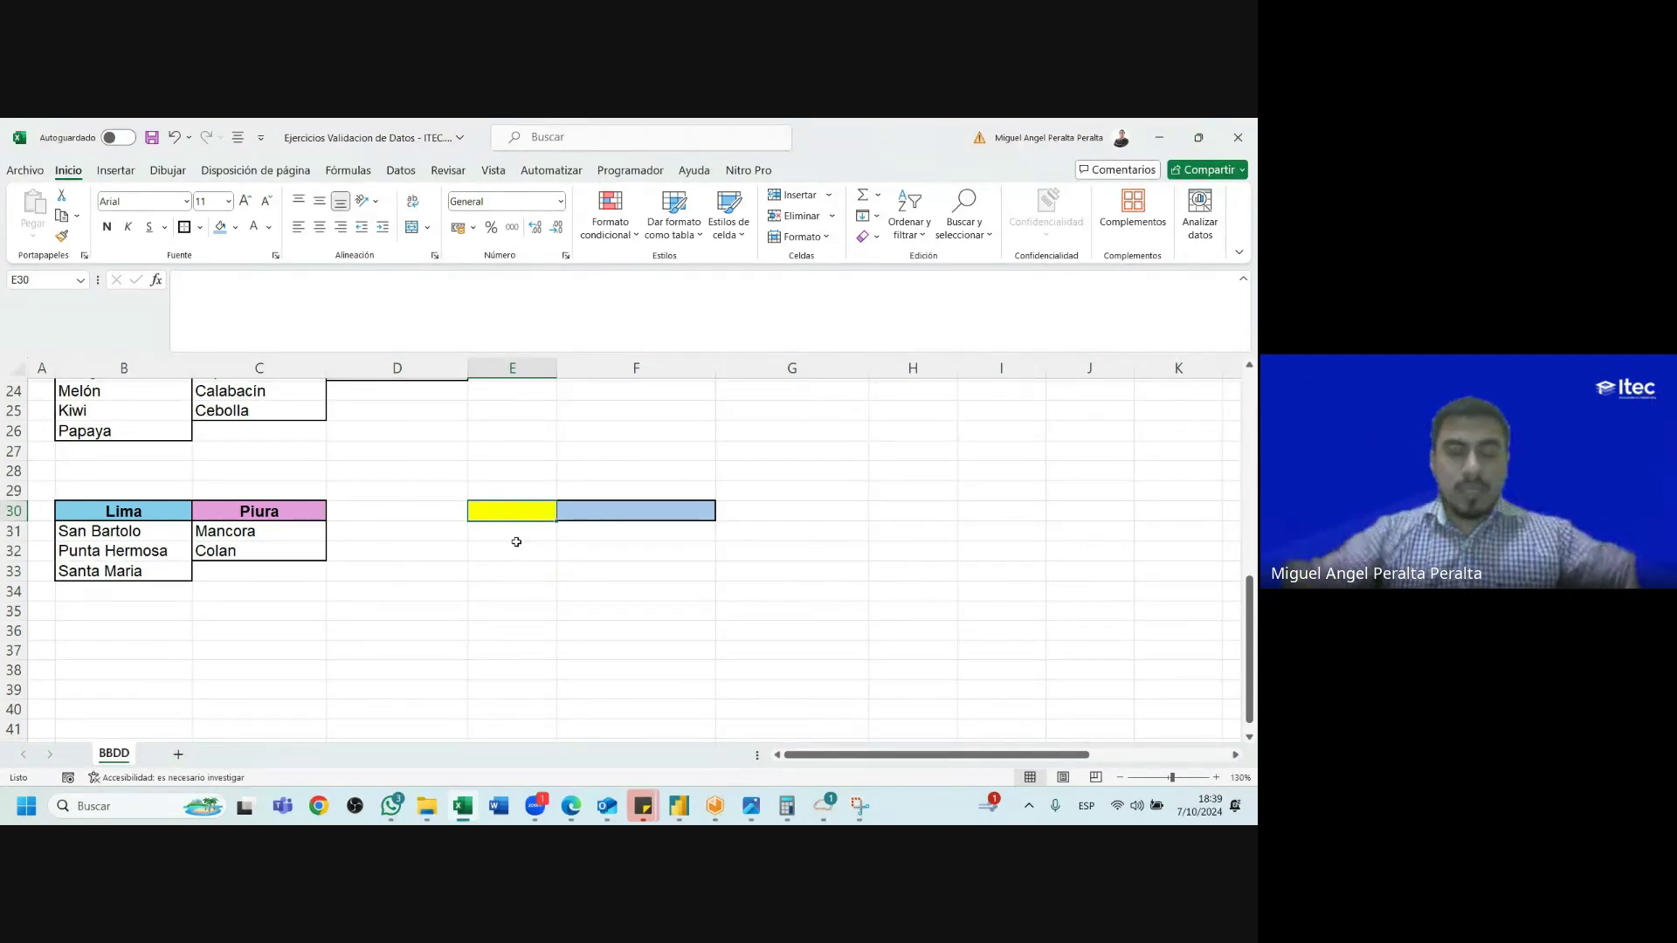
click(636, 510)
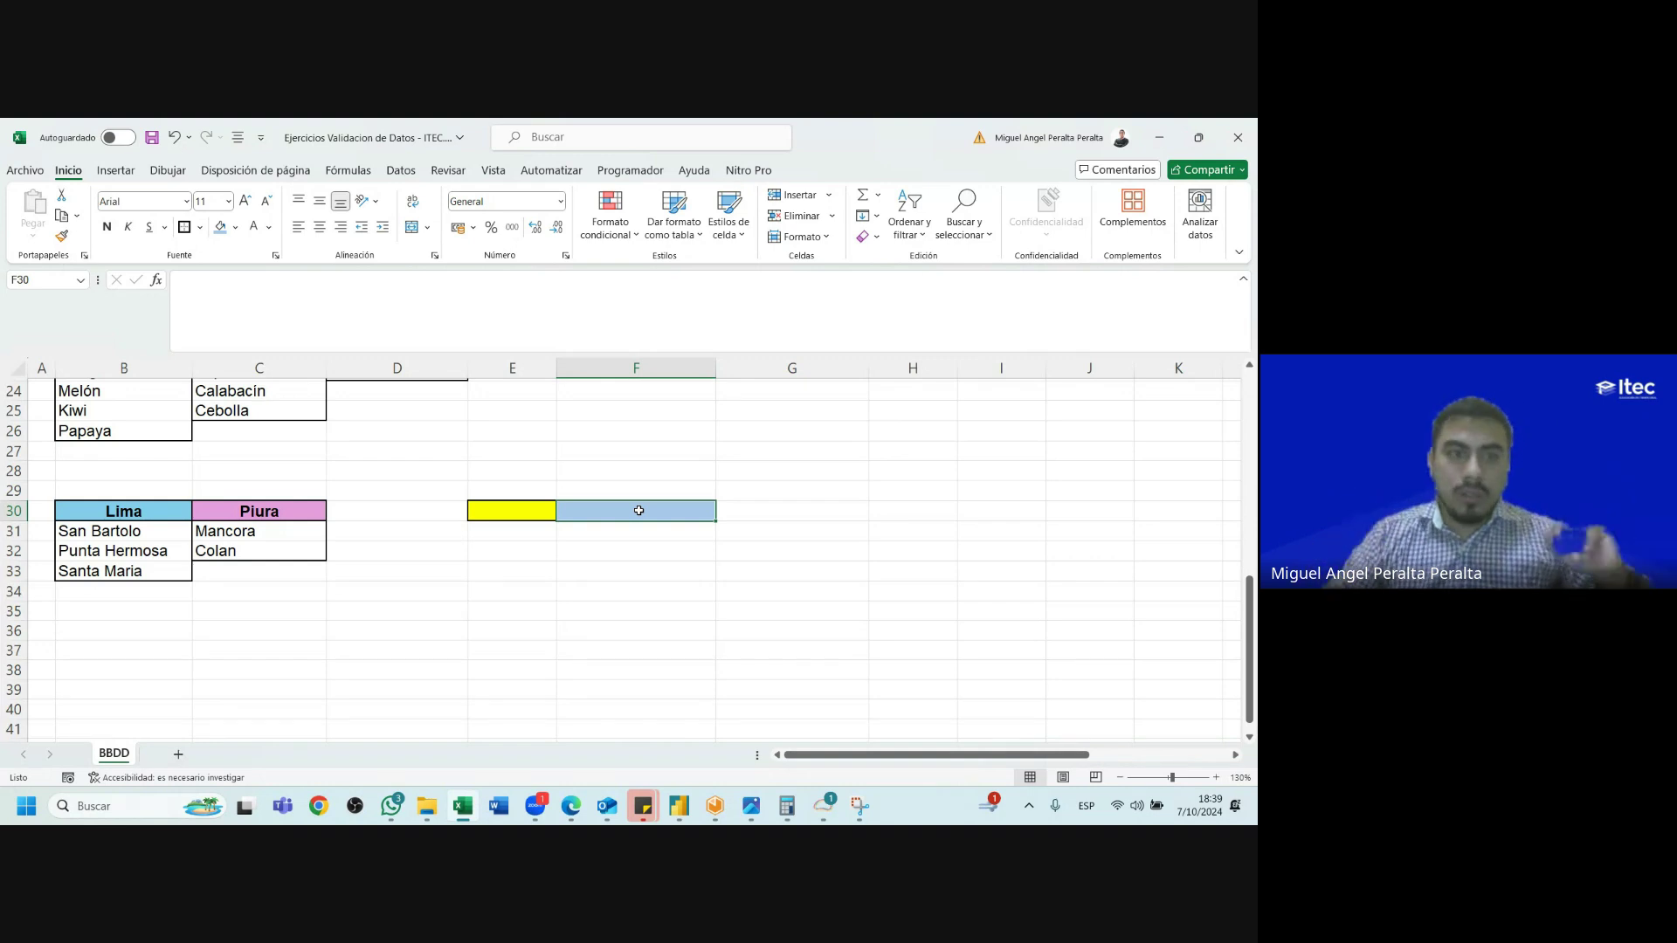
click(512, 516)
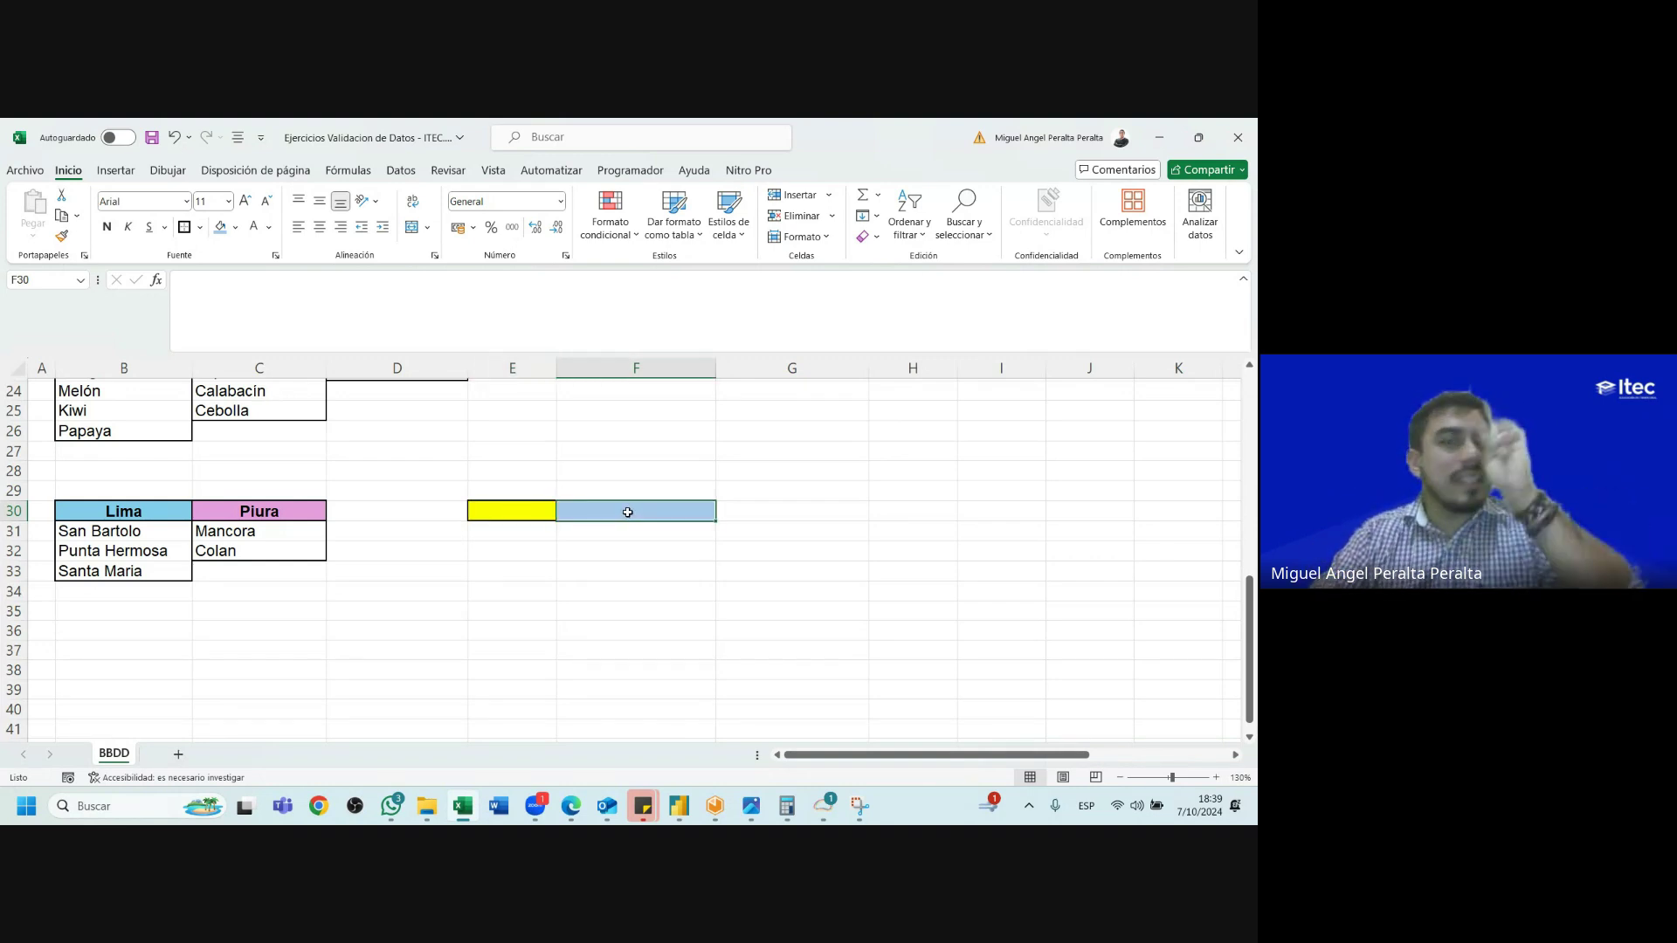
click(525, 515)
click(616, 515)
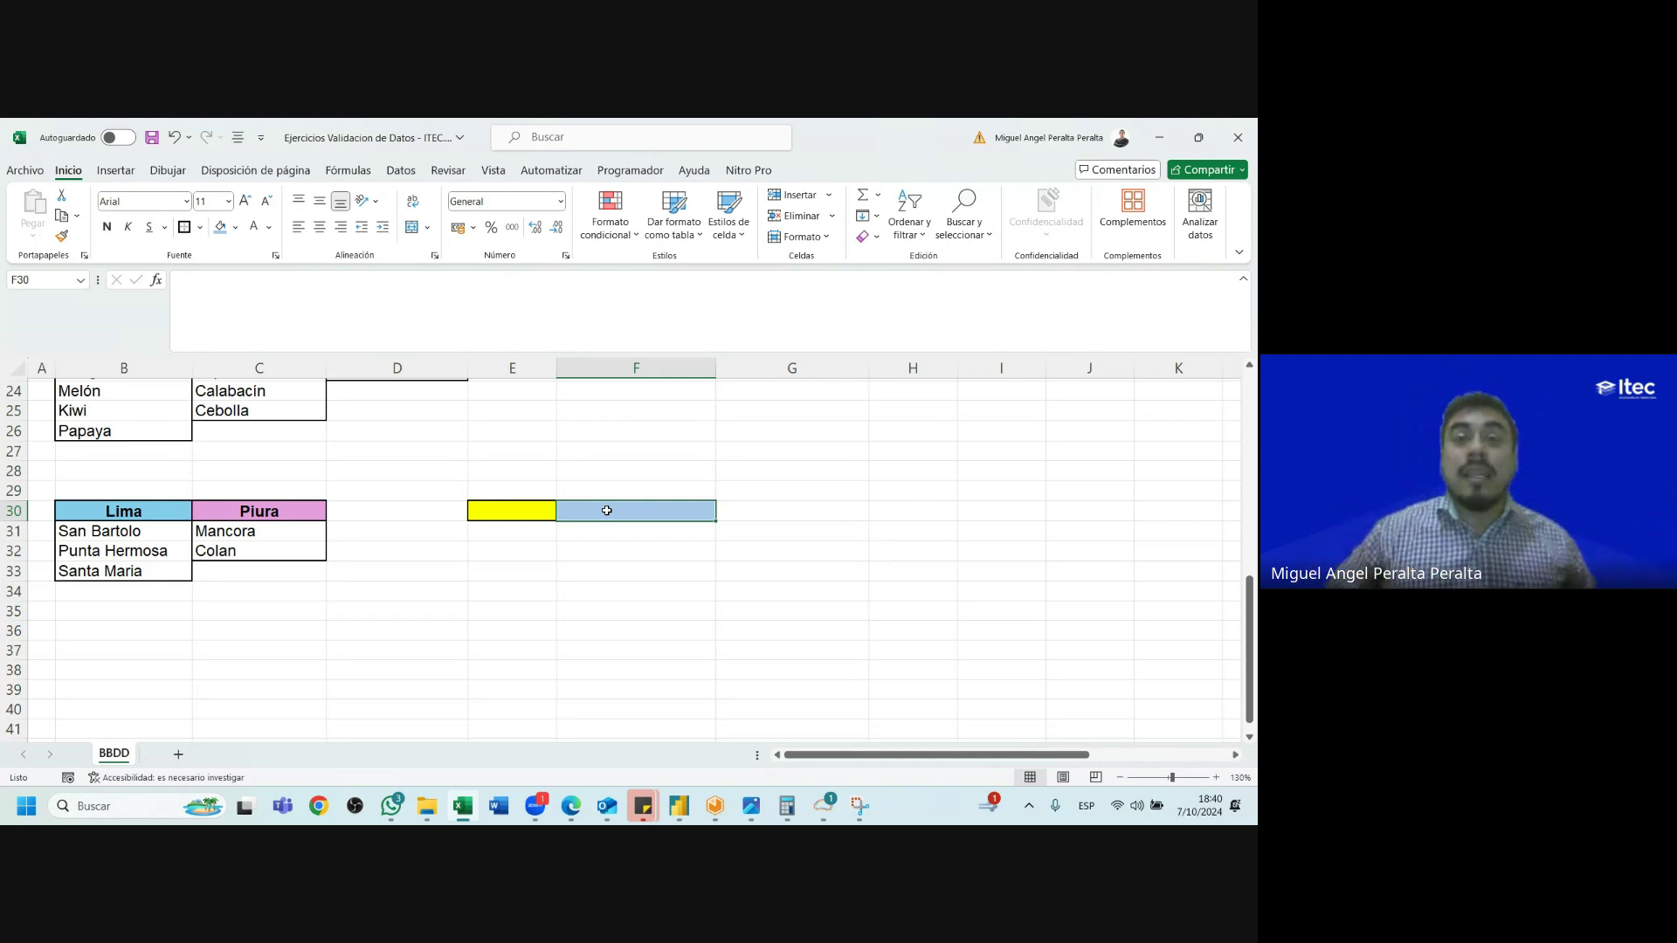
click(541, 510)
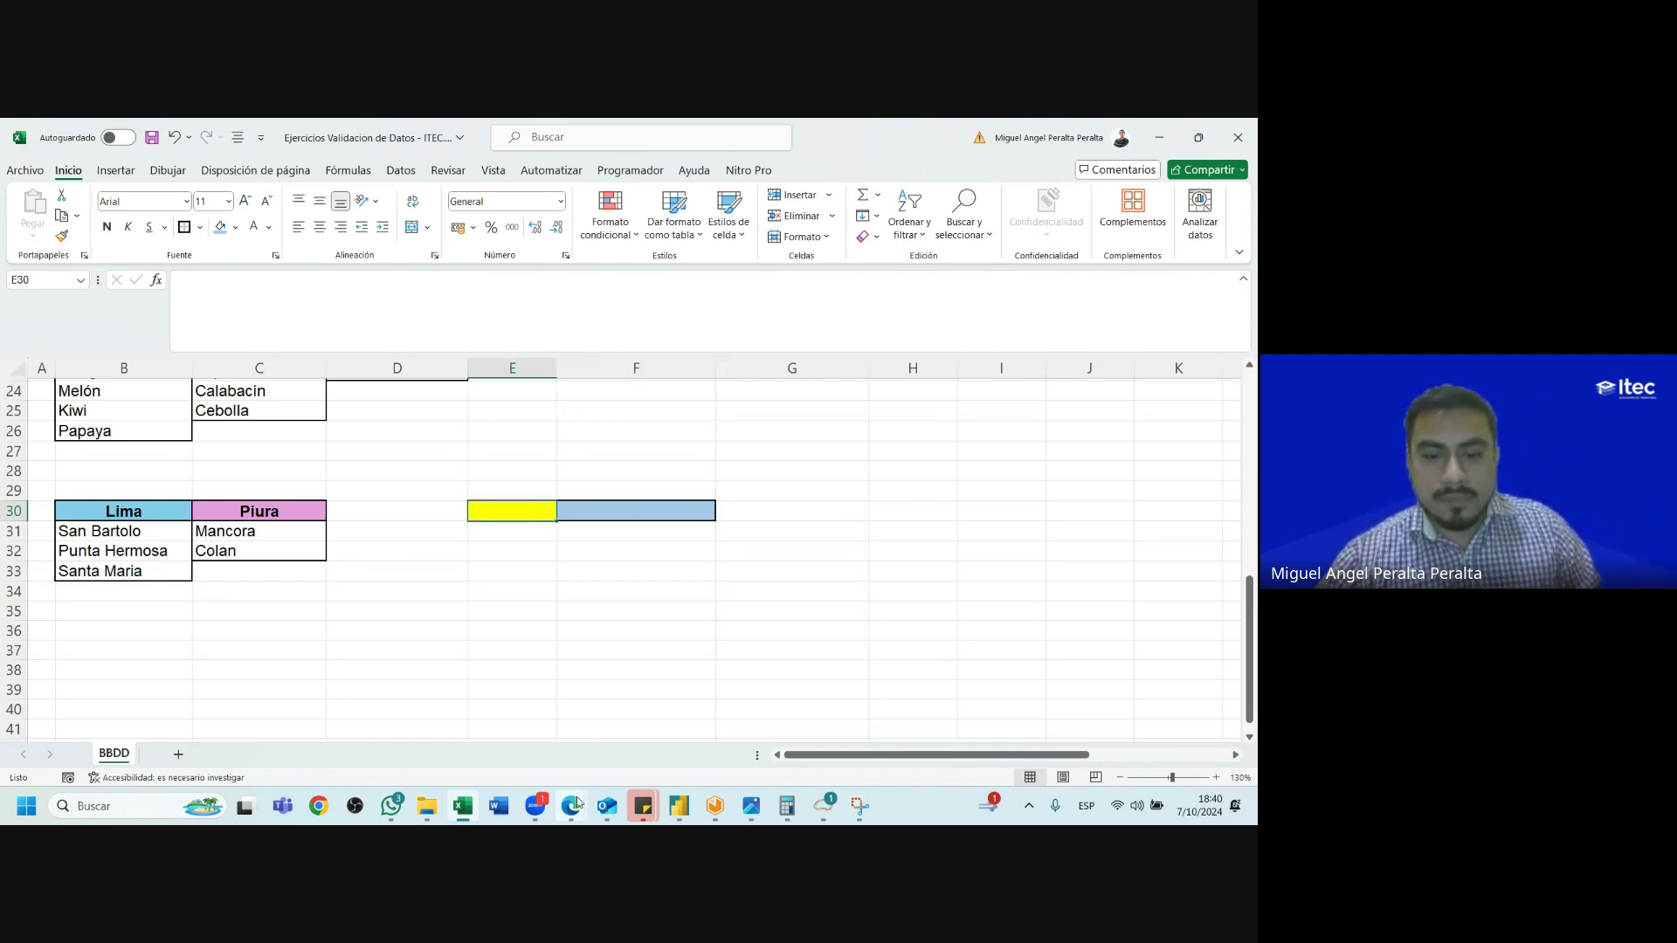
click(503, 756)
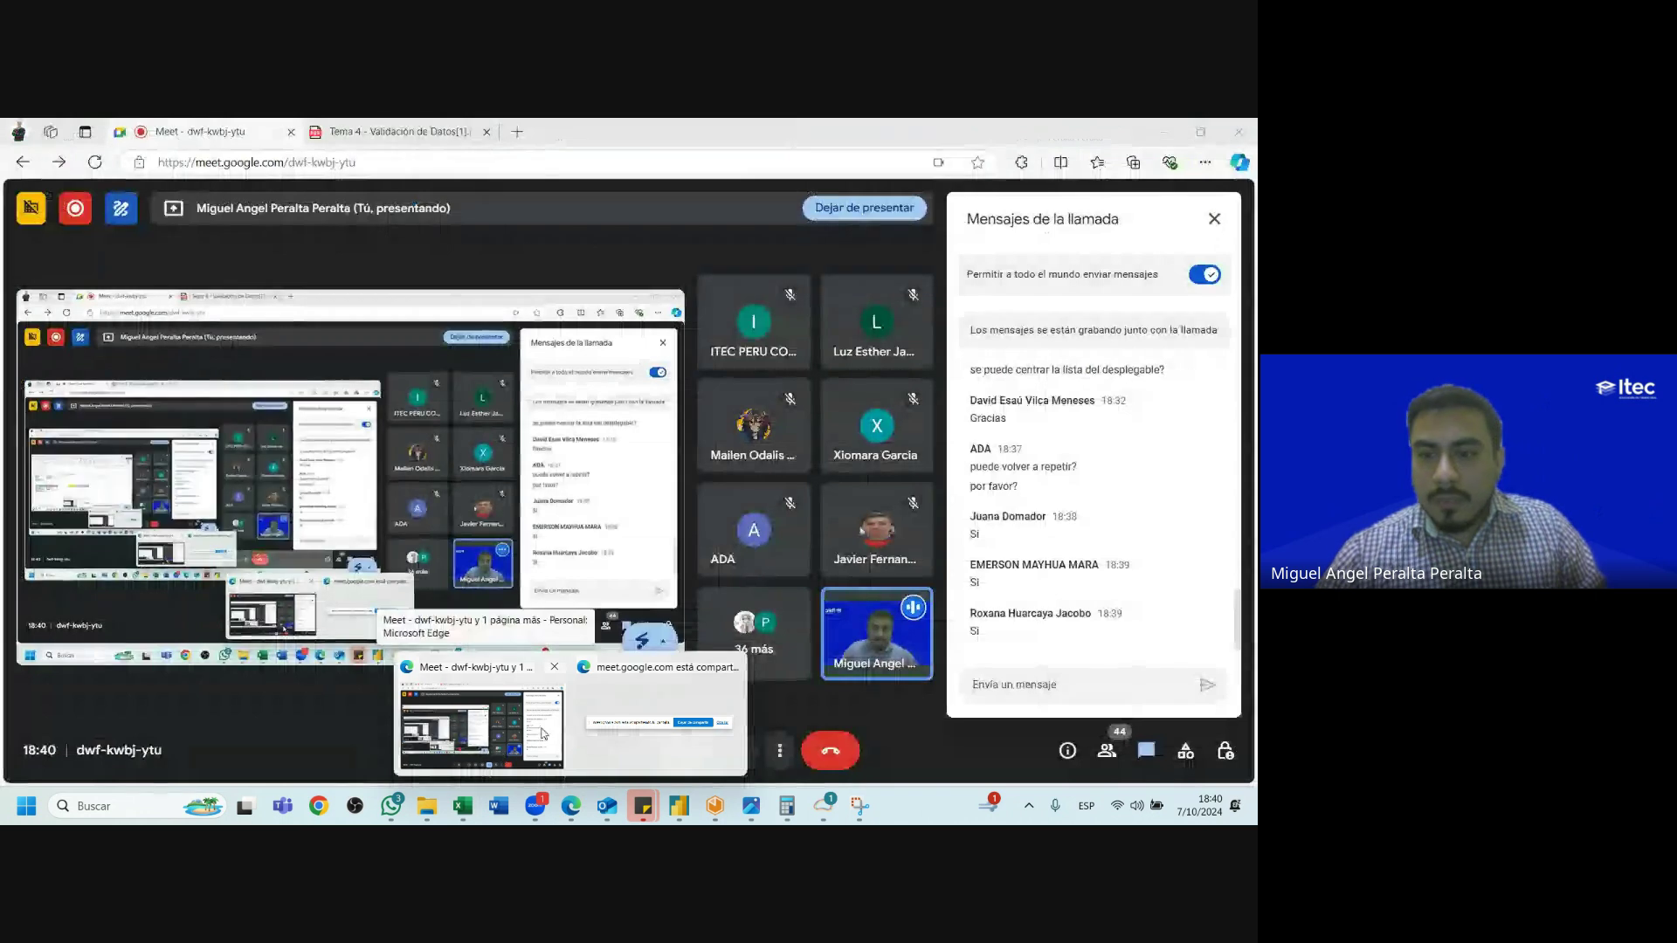
click(503, 756)
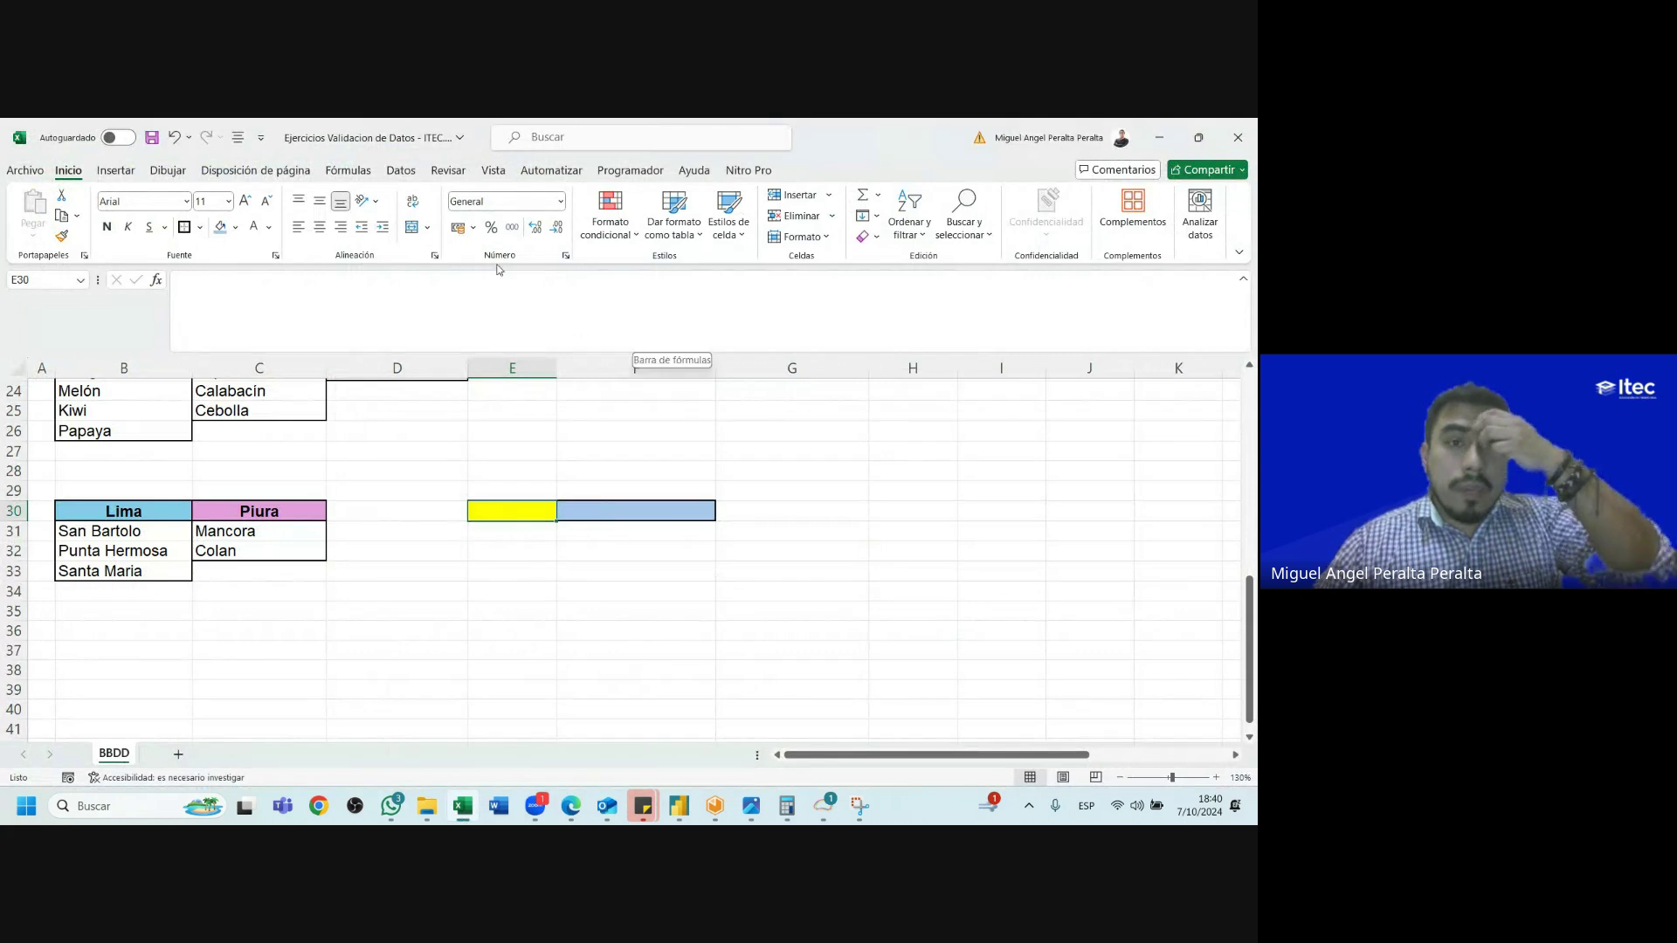
click(401, 170)
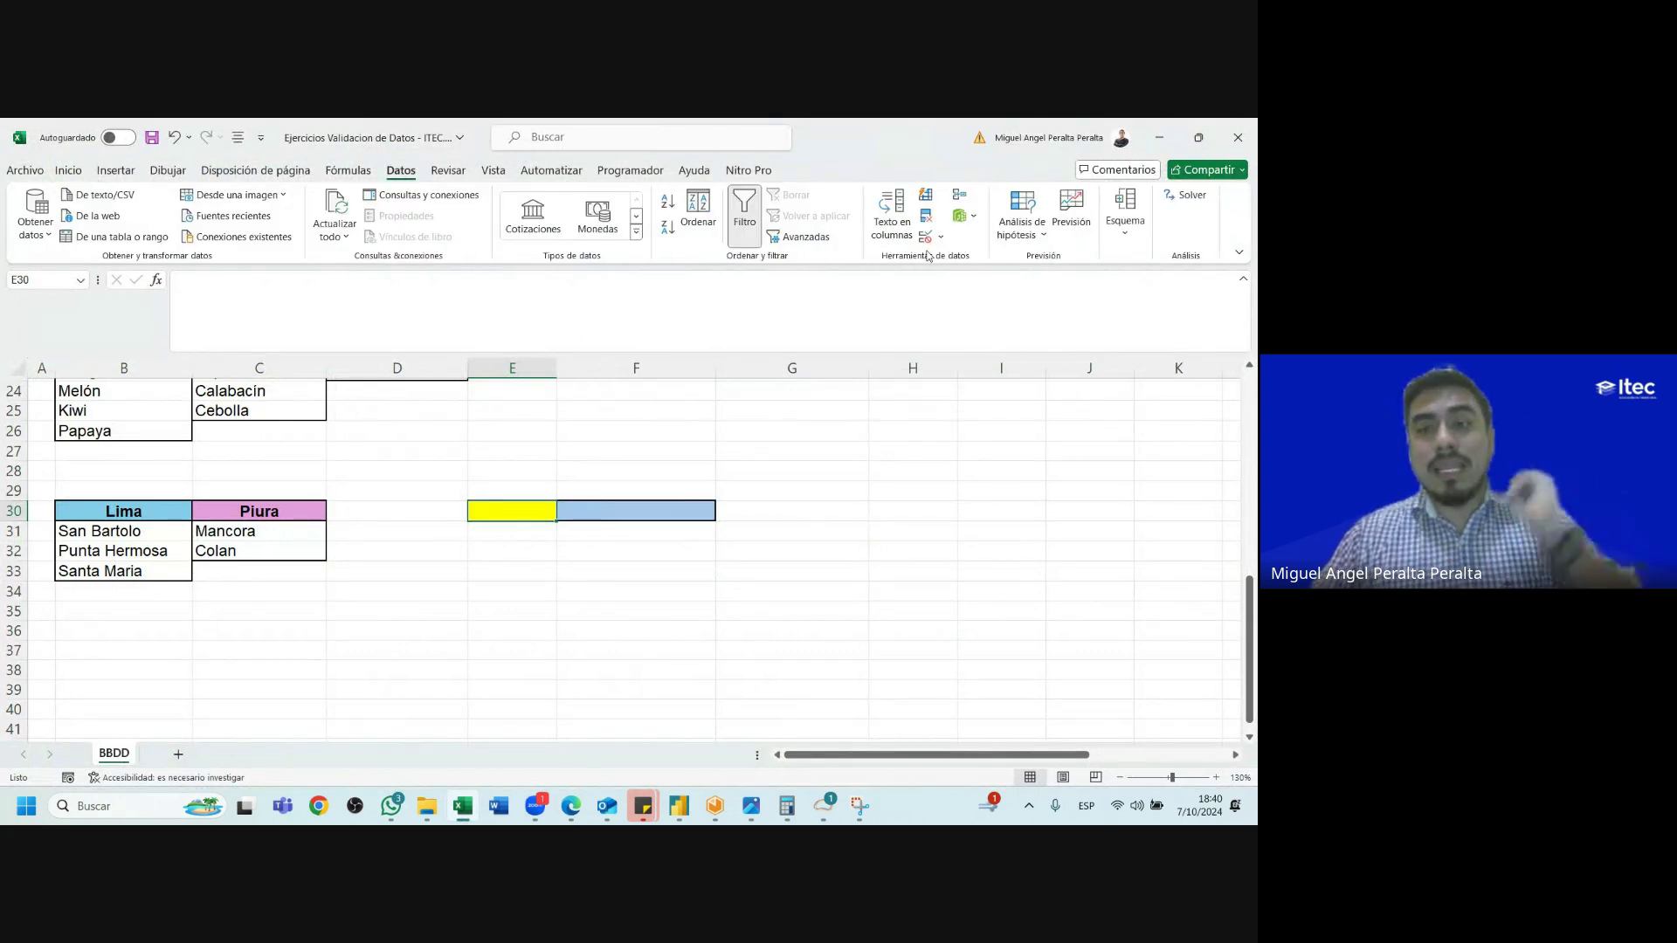
click(538, 575)
Step: Enter '1. Creamos la lista de categorías principales' in E33, fixing the typos
text(1.)
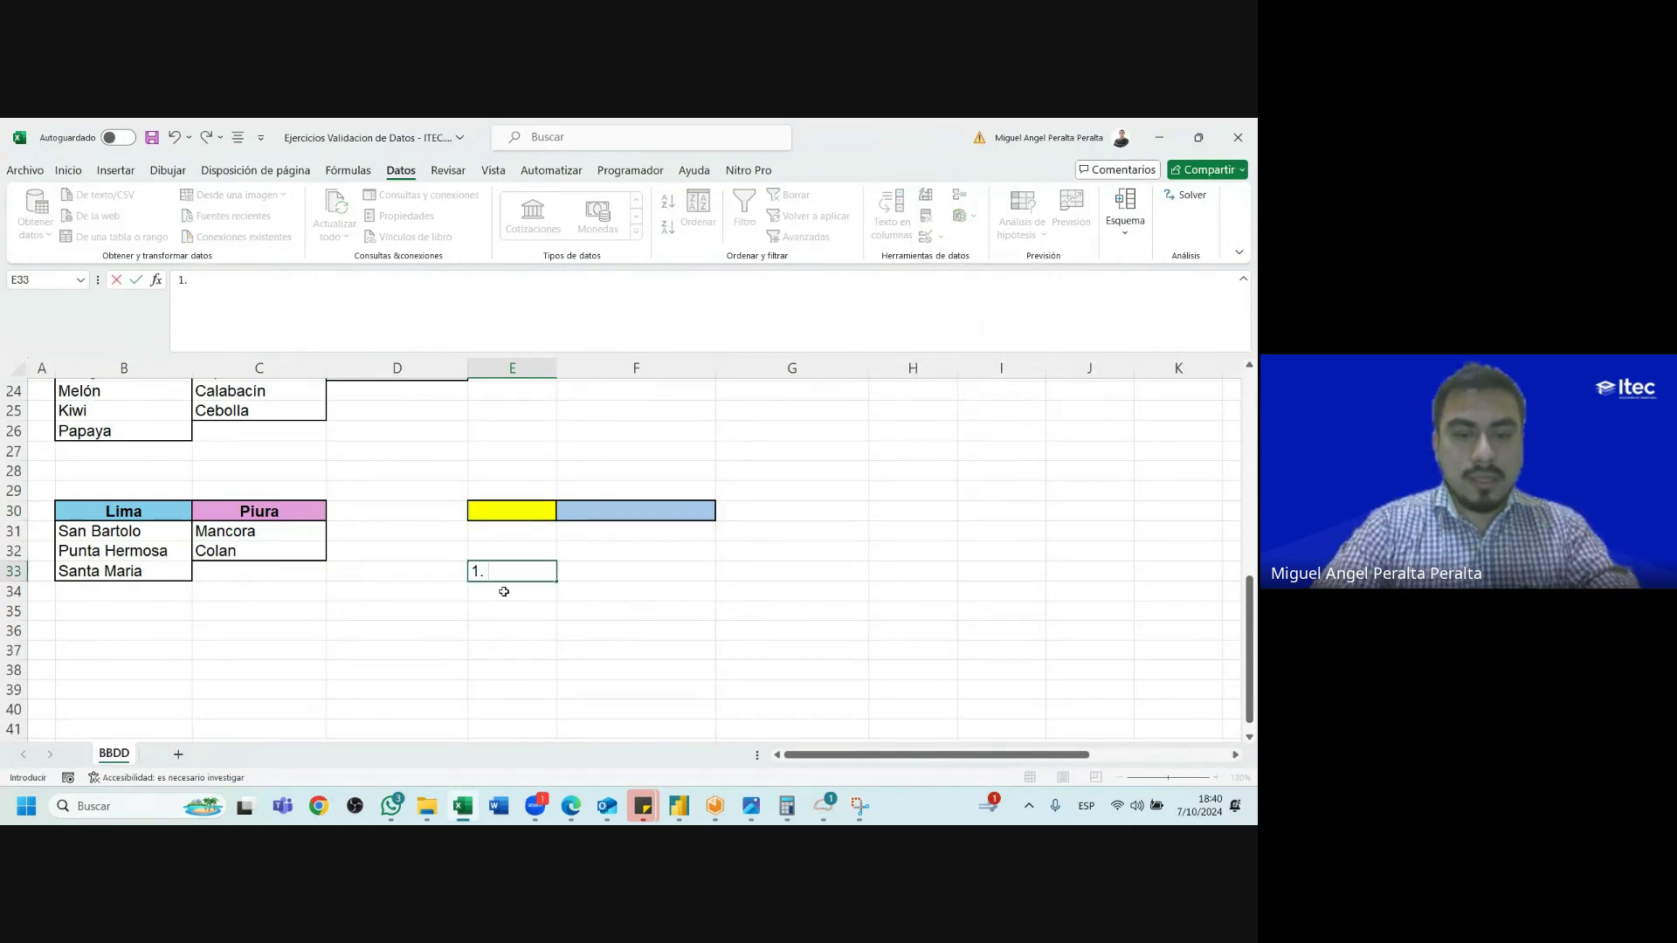
text( Creamos la )
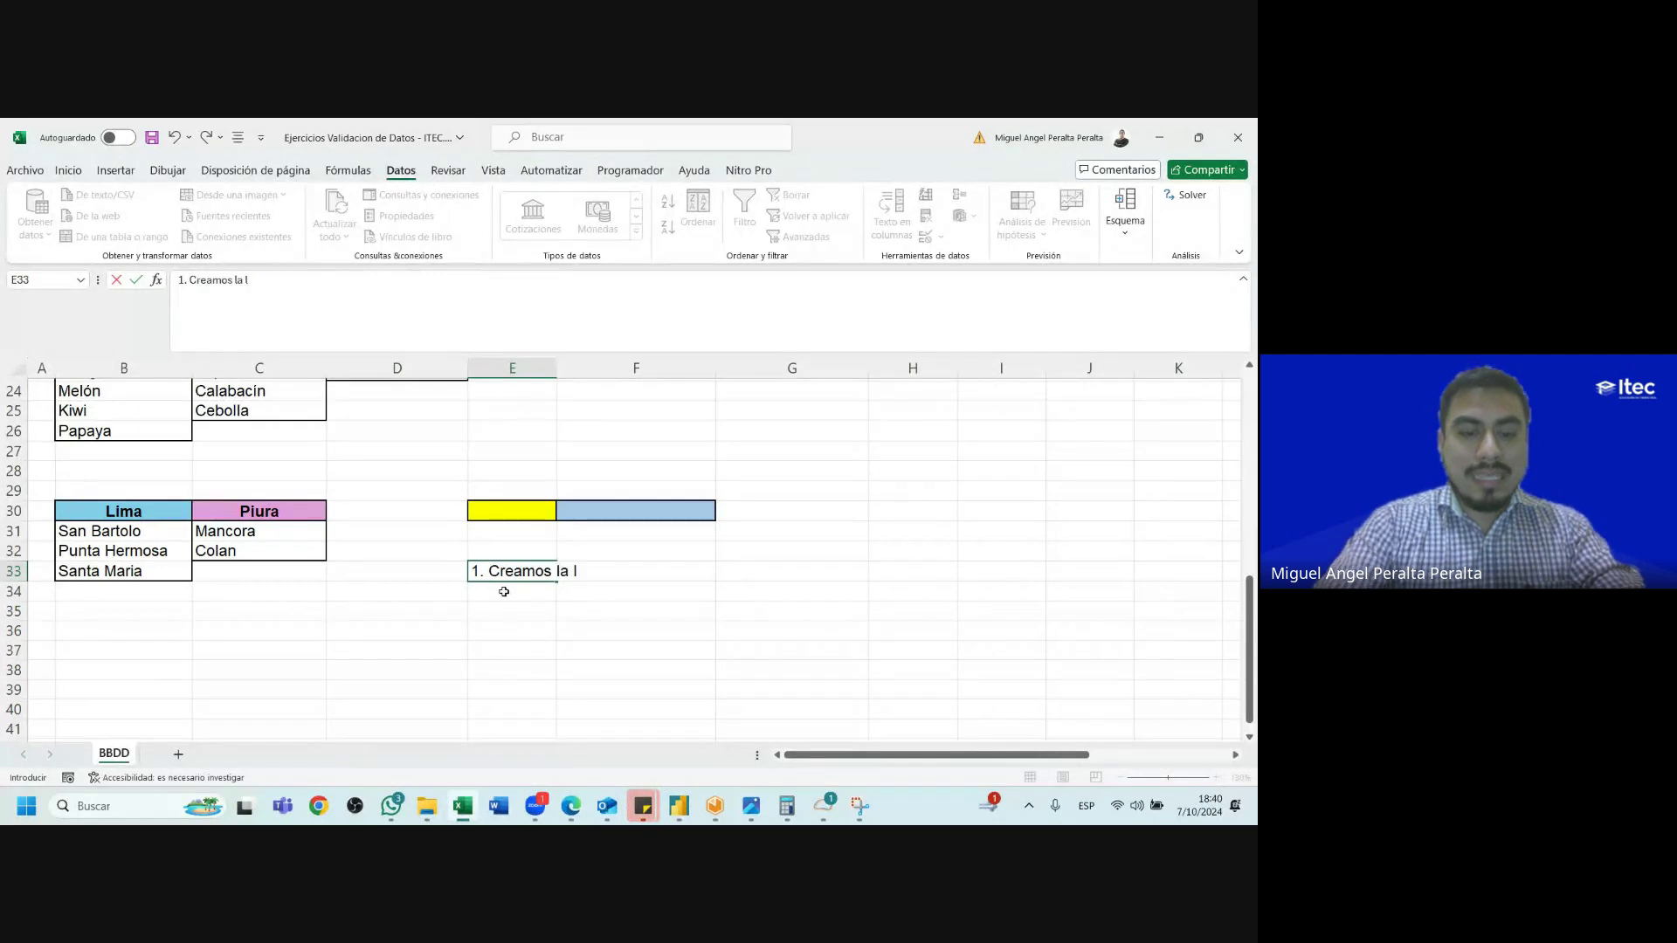
text(lista de ca)
text(tego)
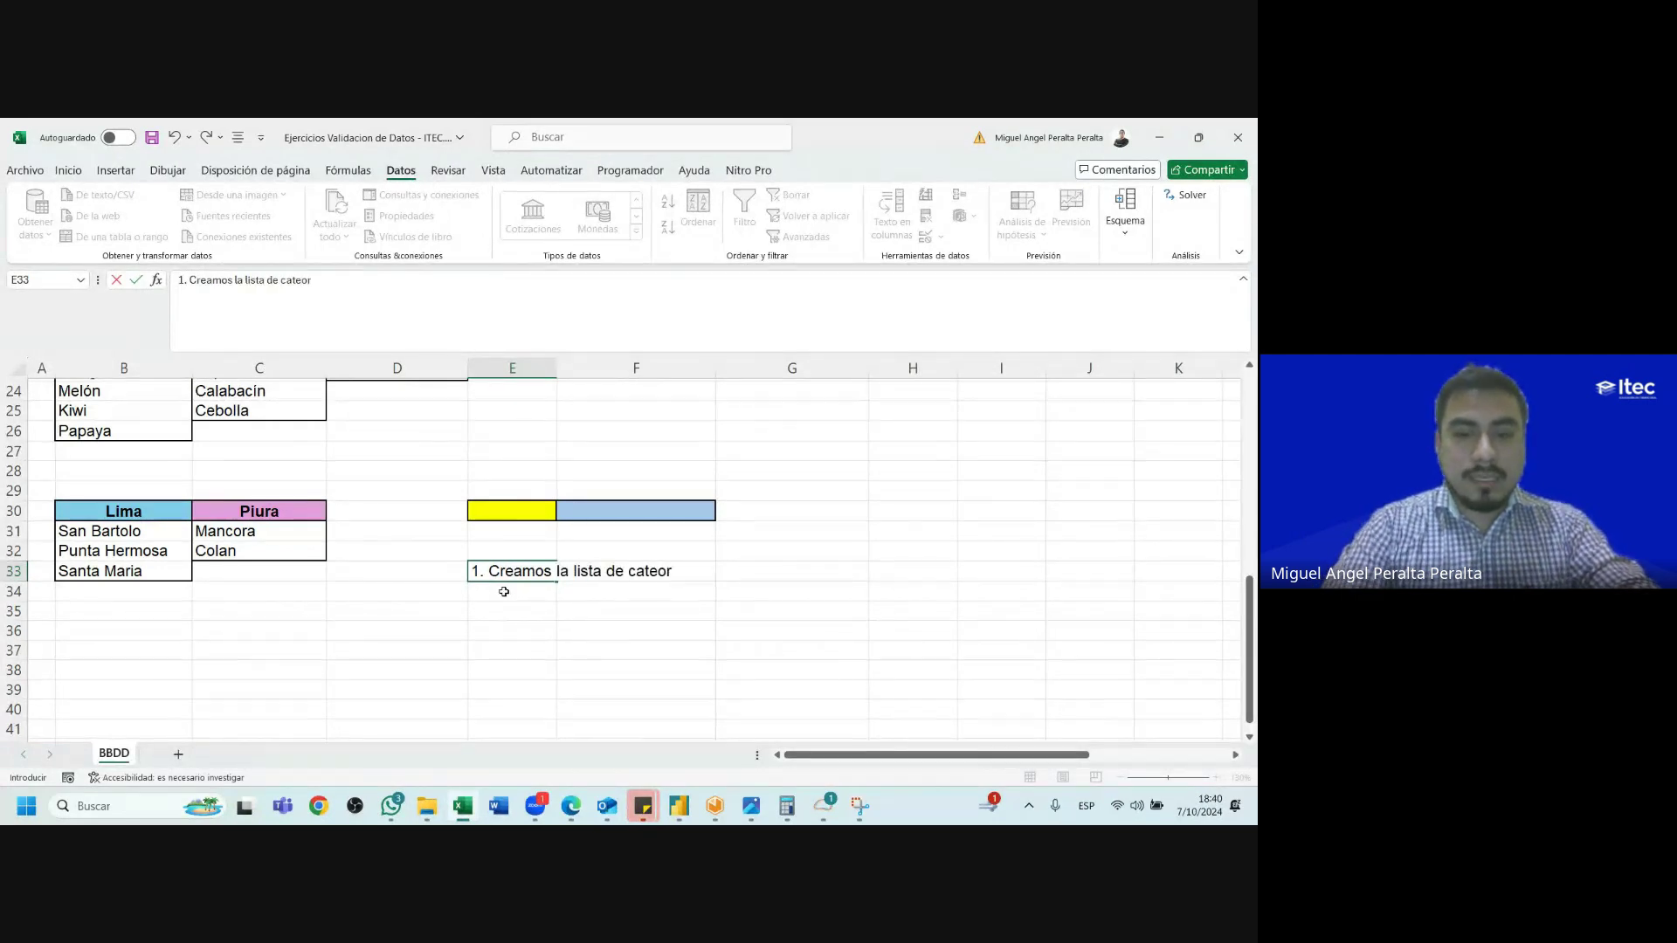
key(BackSpace)
key(BackSpace)
text(gortías)
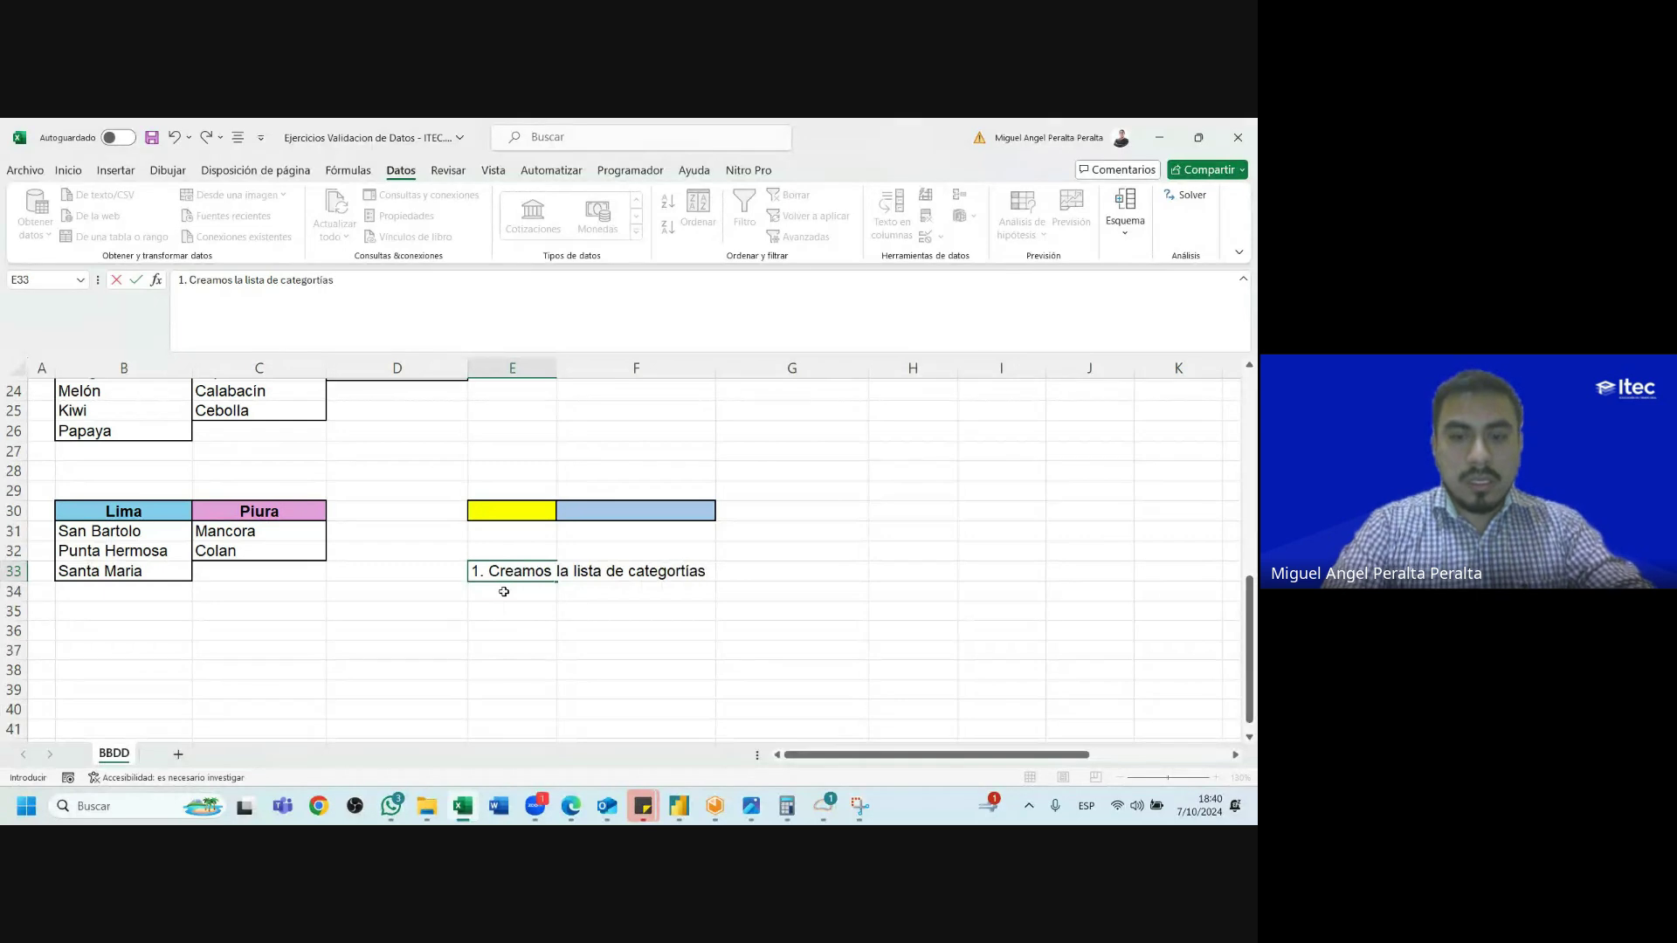
key(BackSpace)
key(BackSpace)
key(BackSpace)
text(ías p)
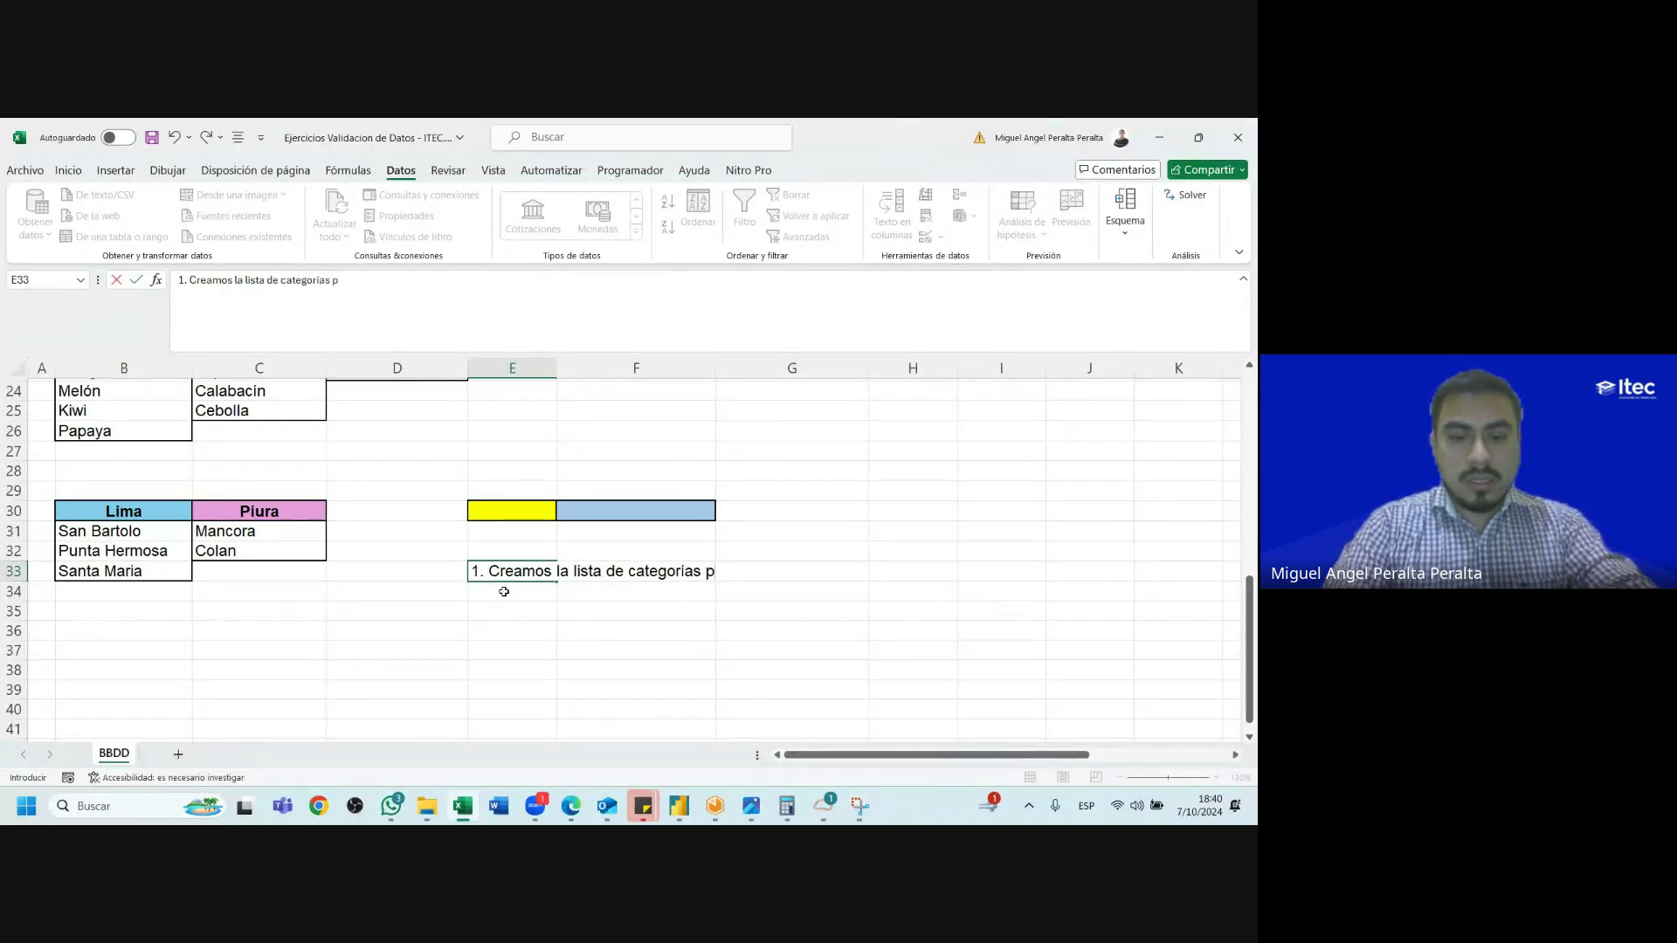
text(s)
key(Return)
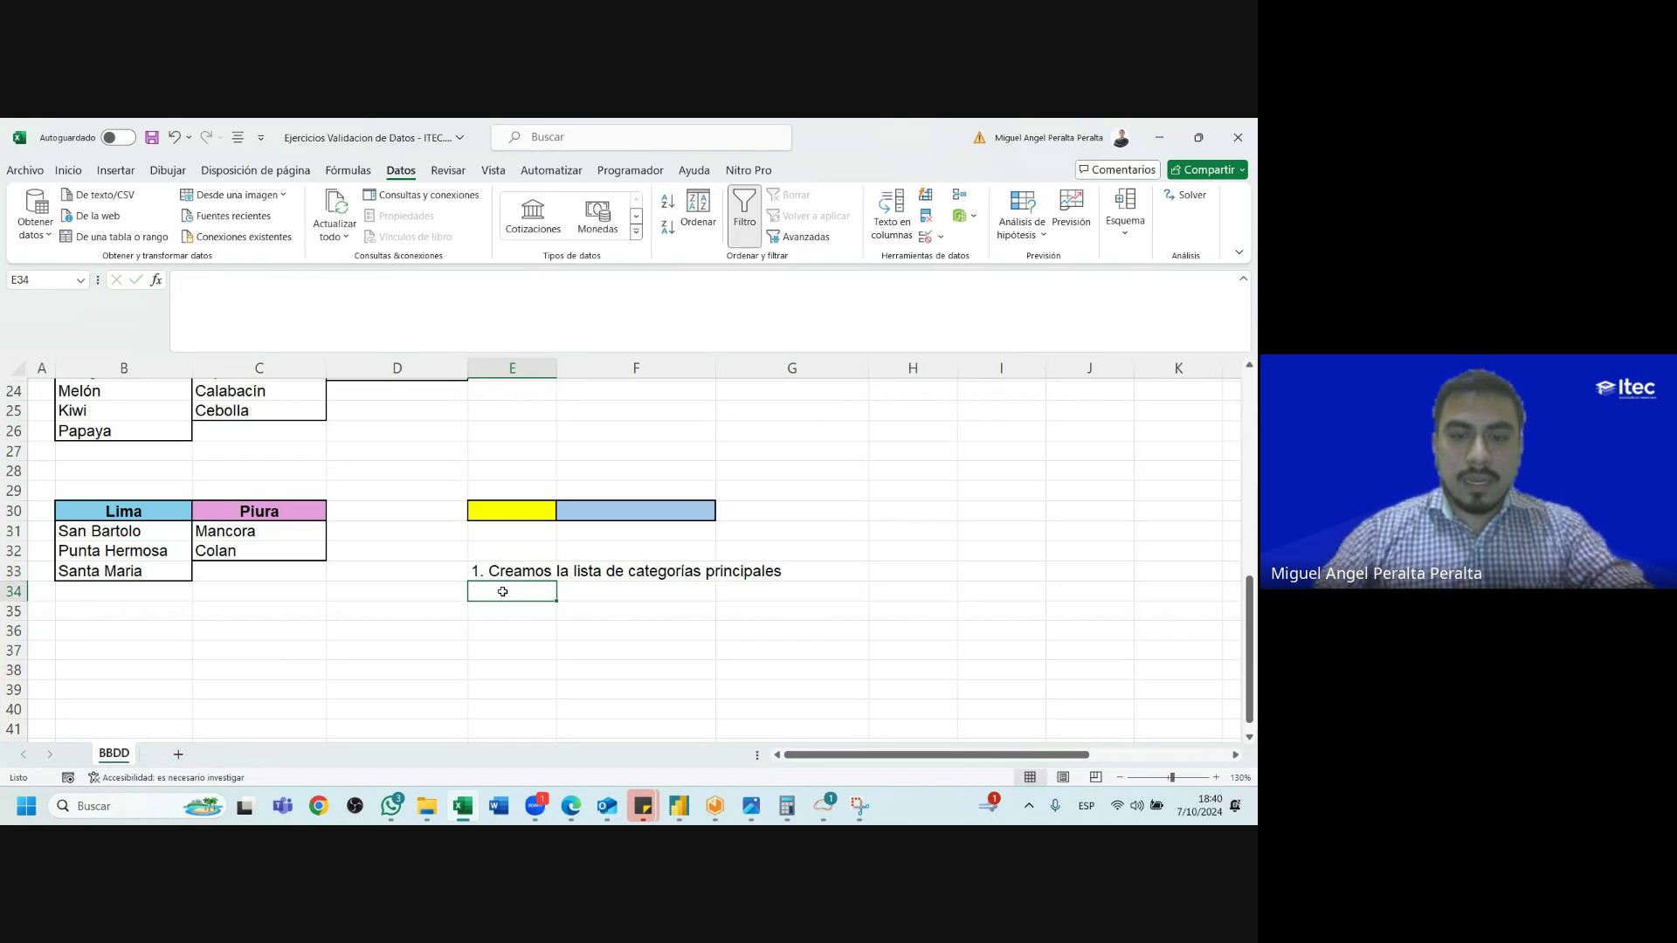
click(502, 511)
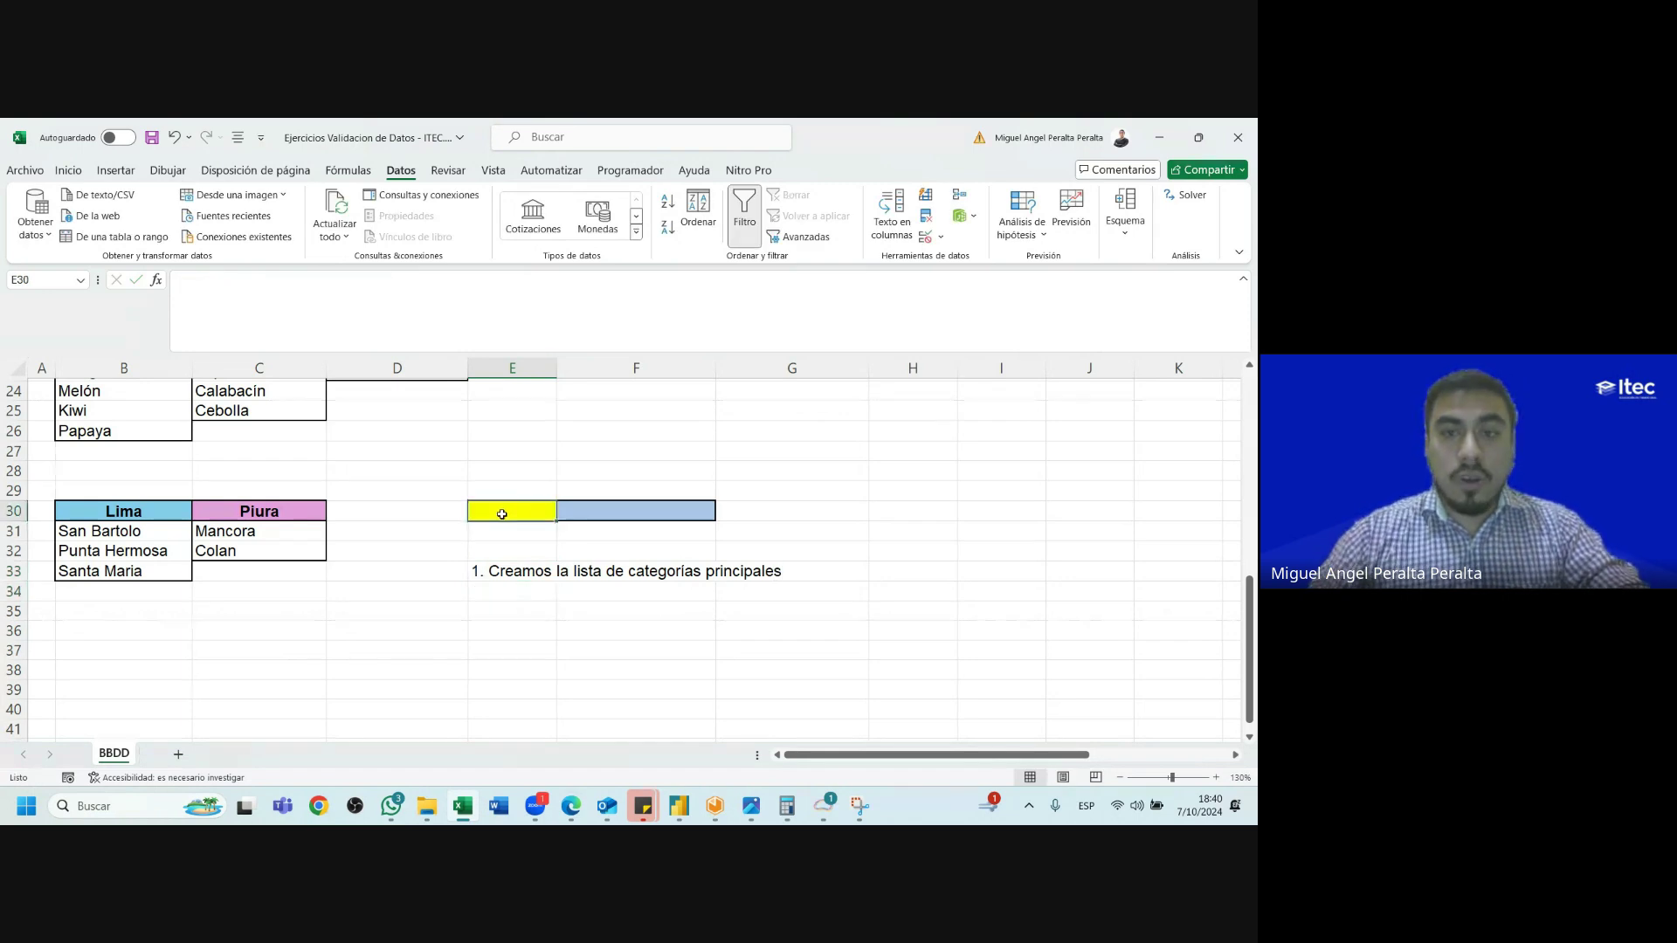
Step: Give E30 a list validation sourced from the Lima and Piura headers =$B$30:$C$30
click(929, 238)
click(797, 304)
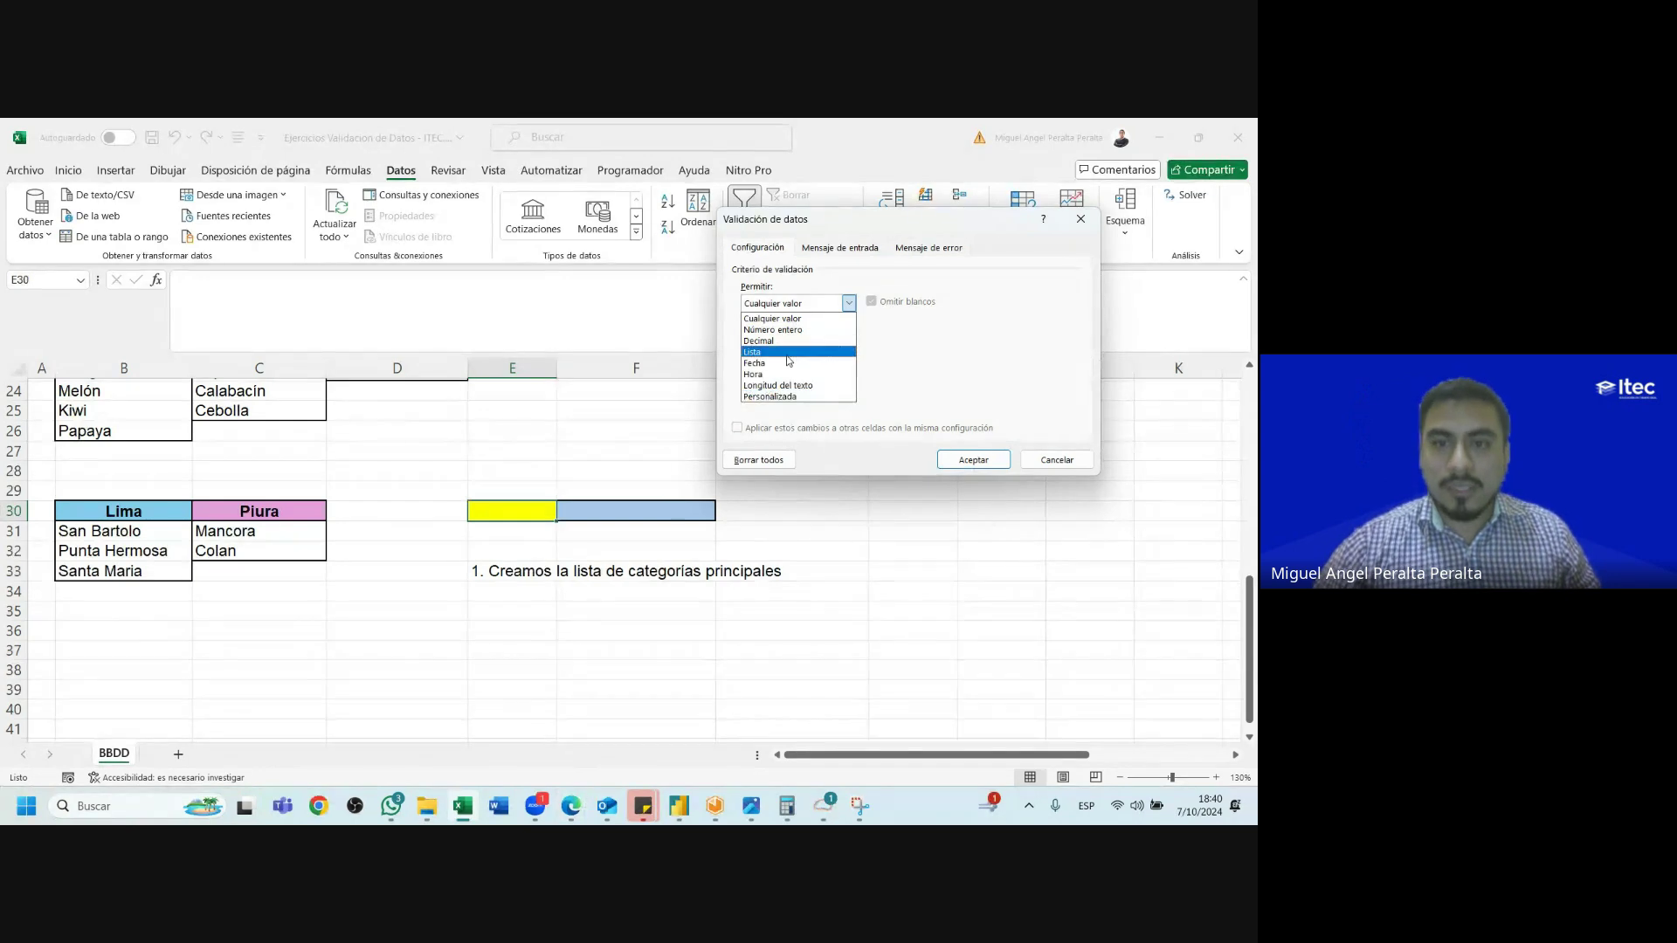
click(787, 353)
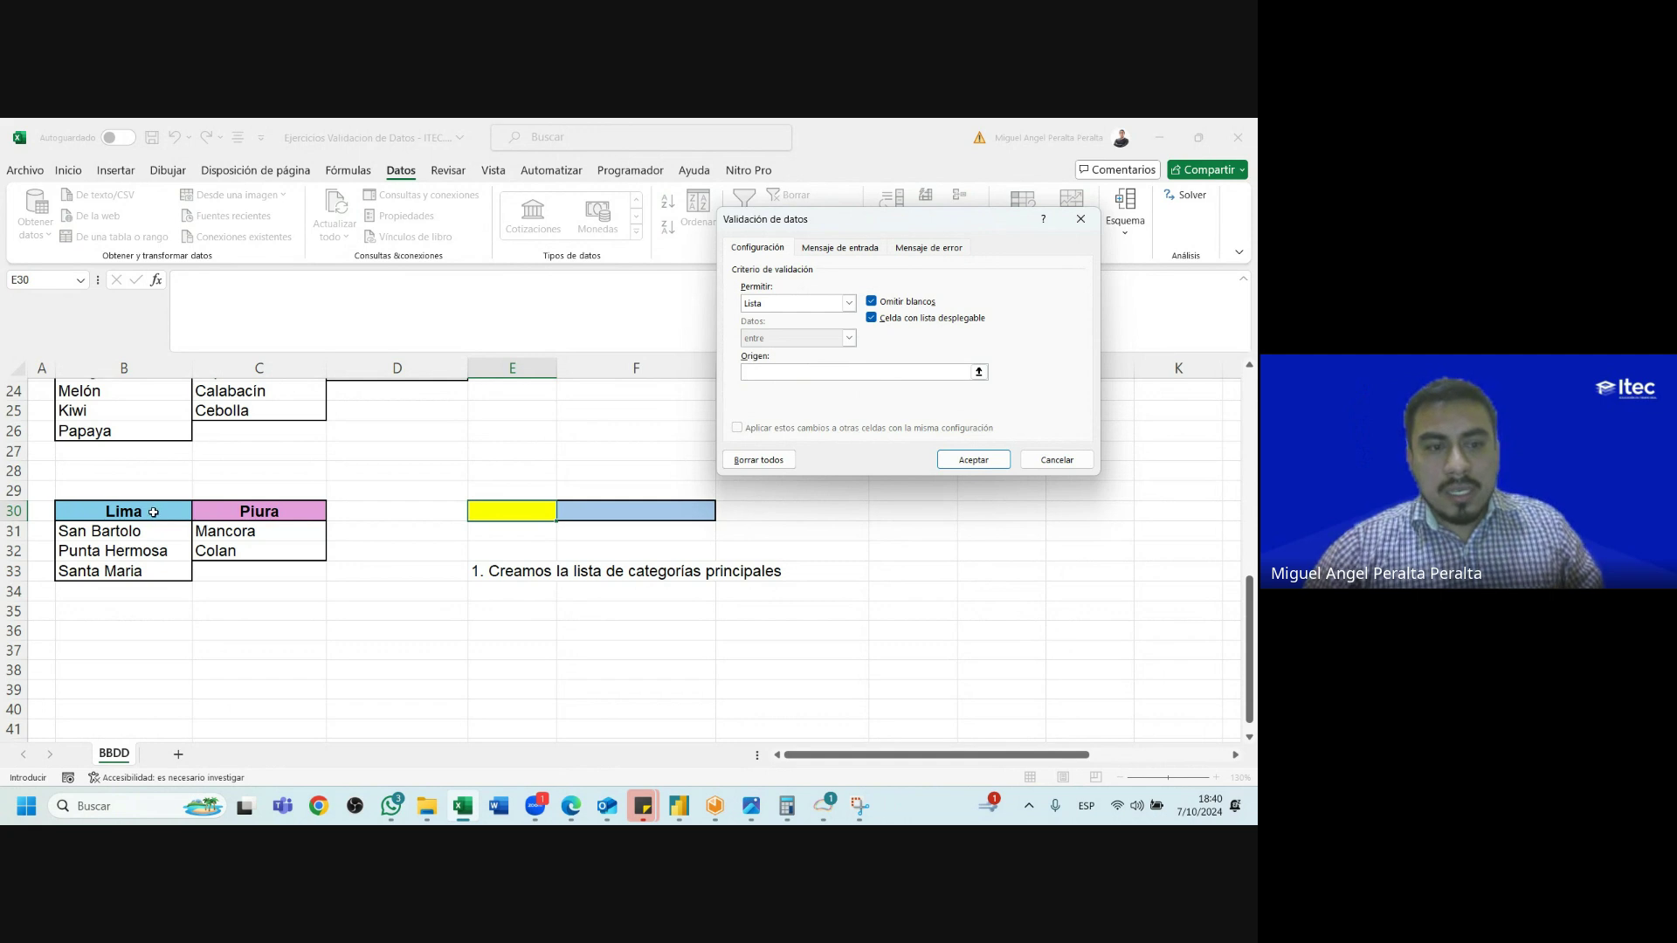
drag(154, 512, 225, 511)
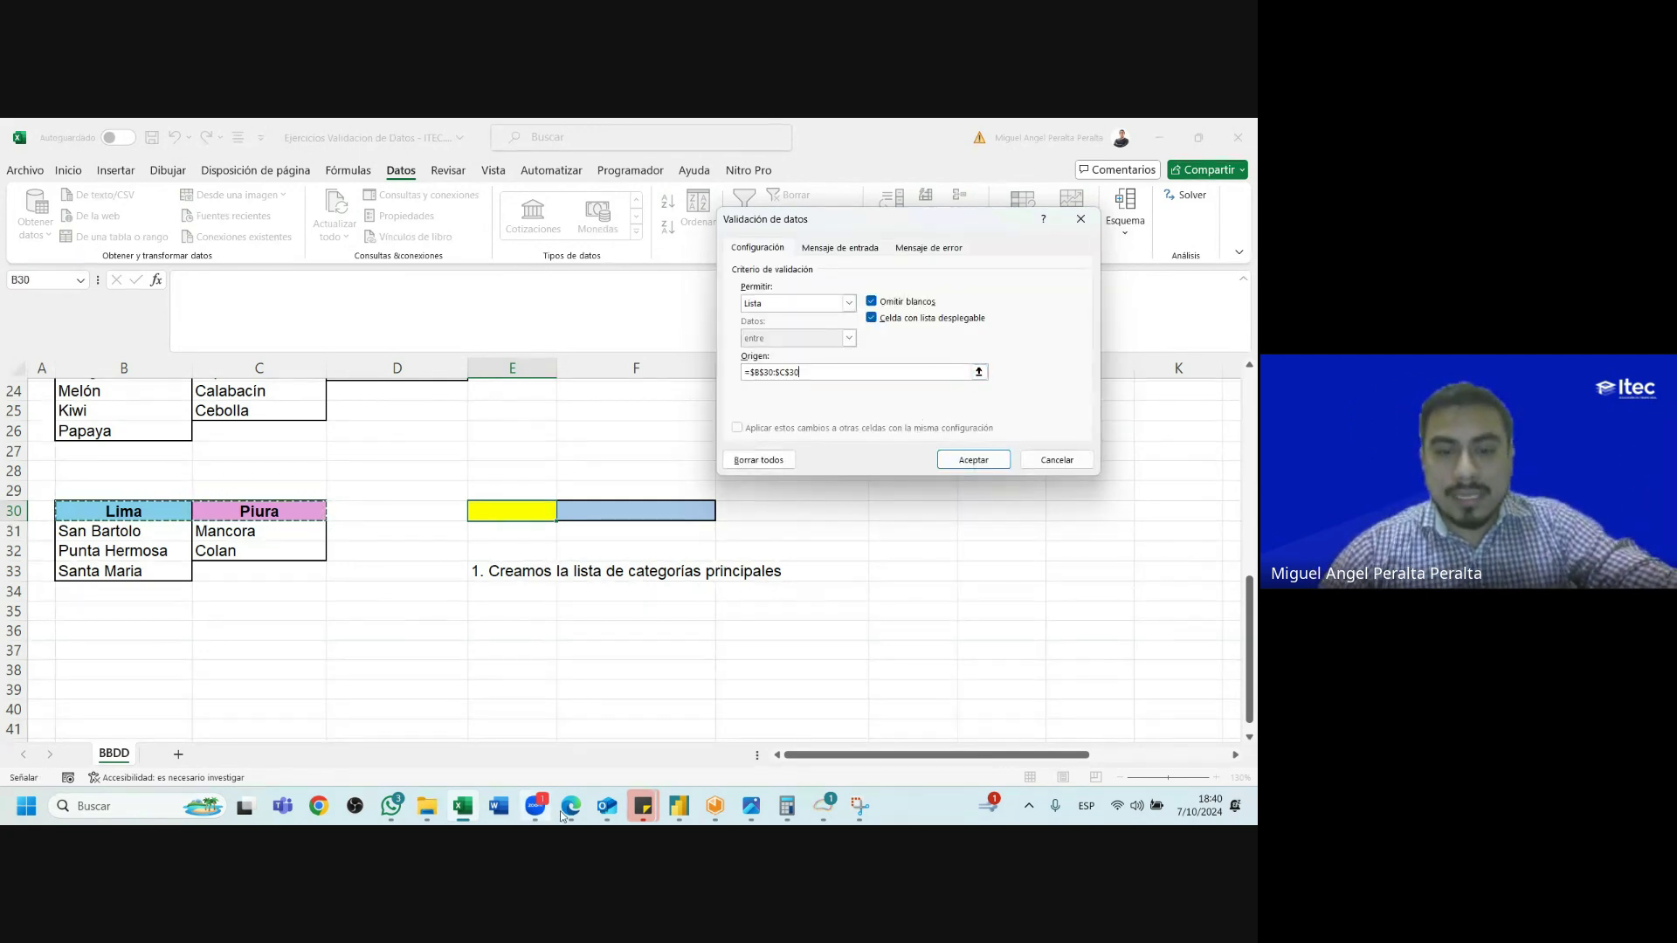
mouse_move(569, 805)
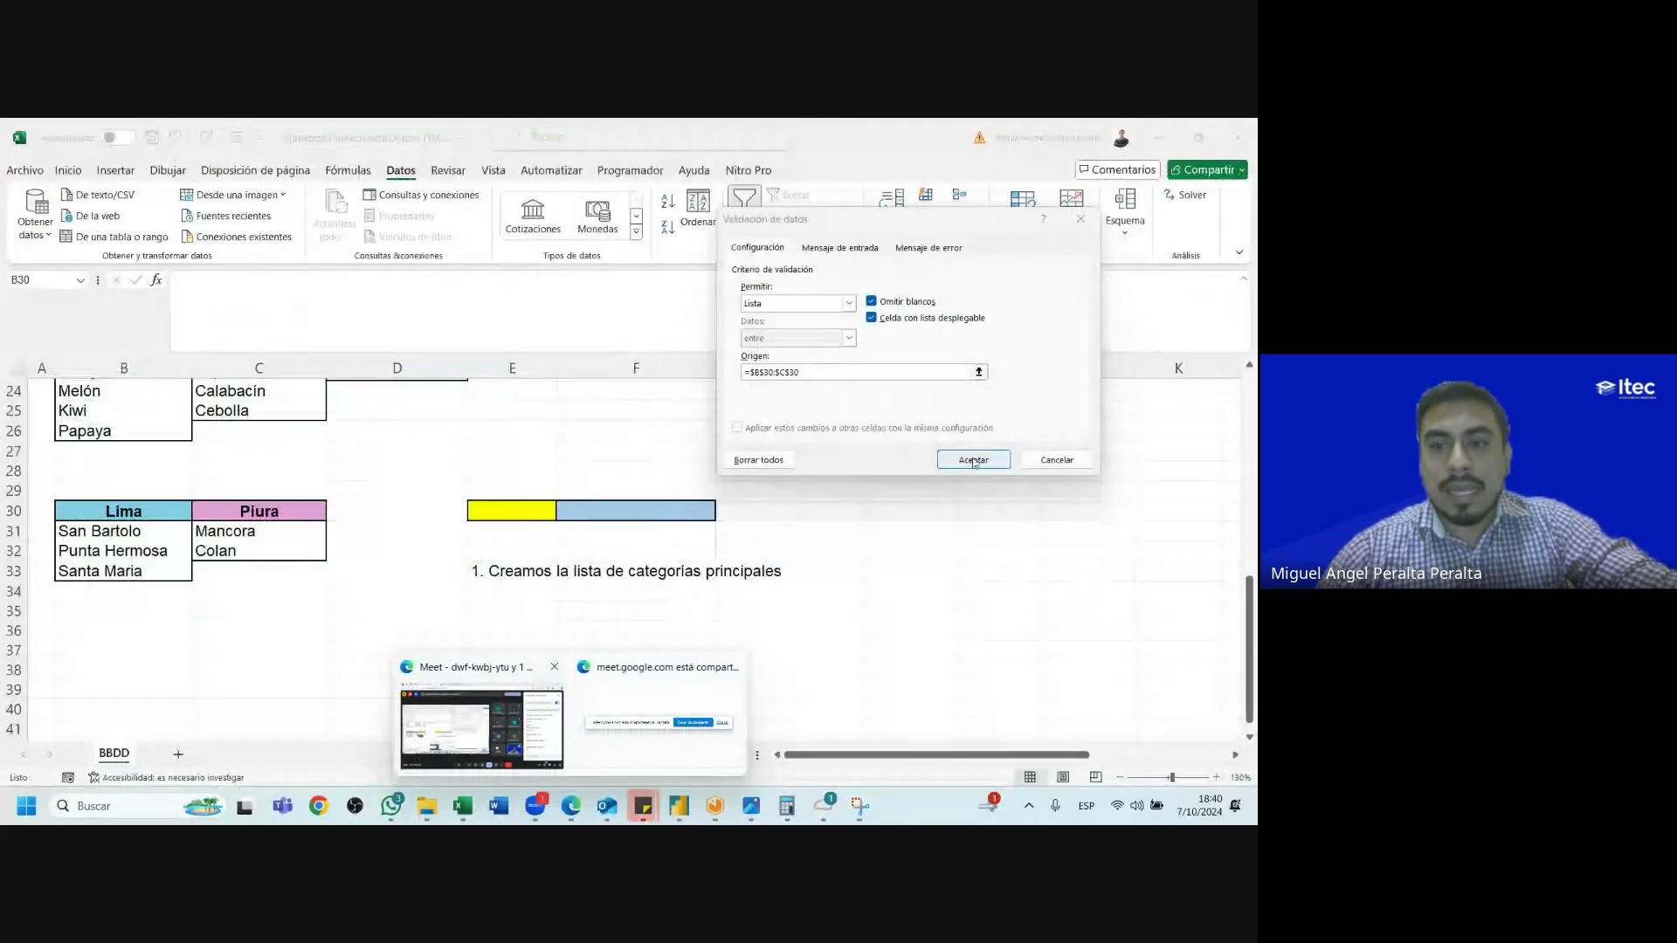
click(974, 460)
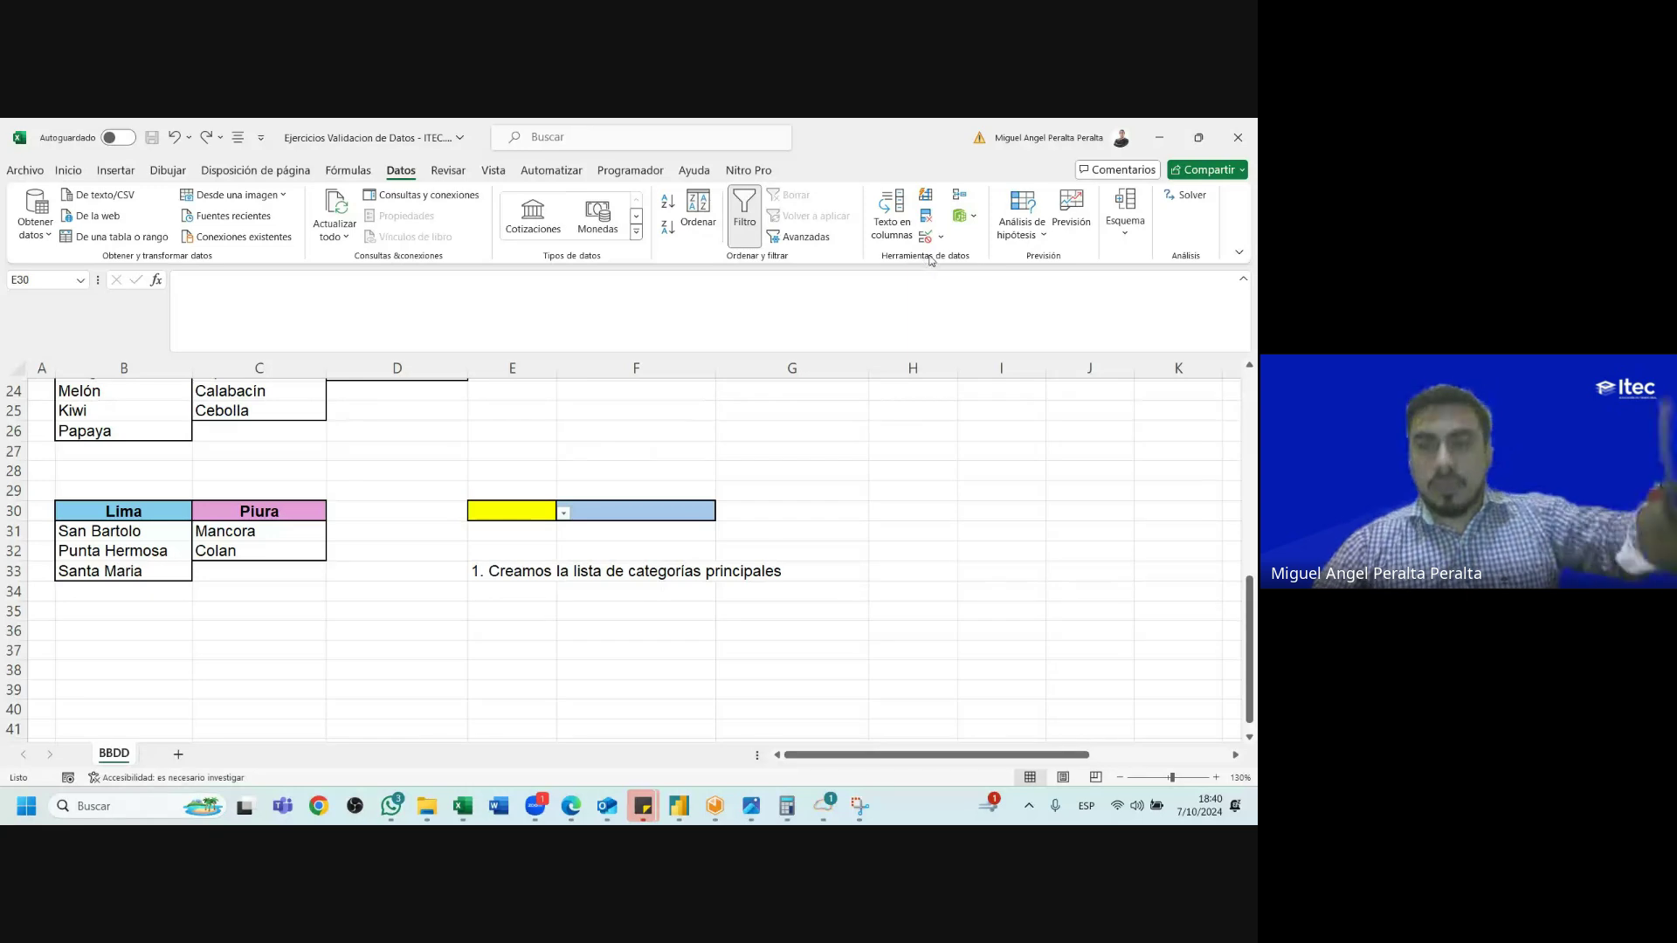
click(517, 514)
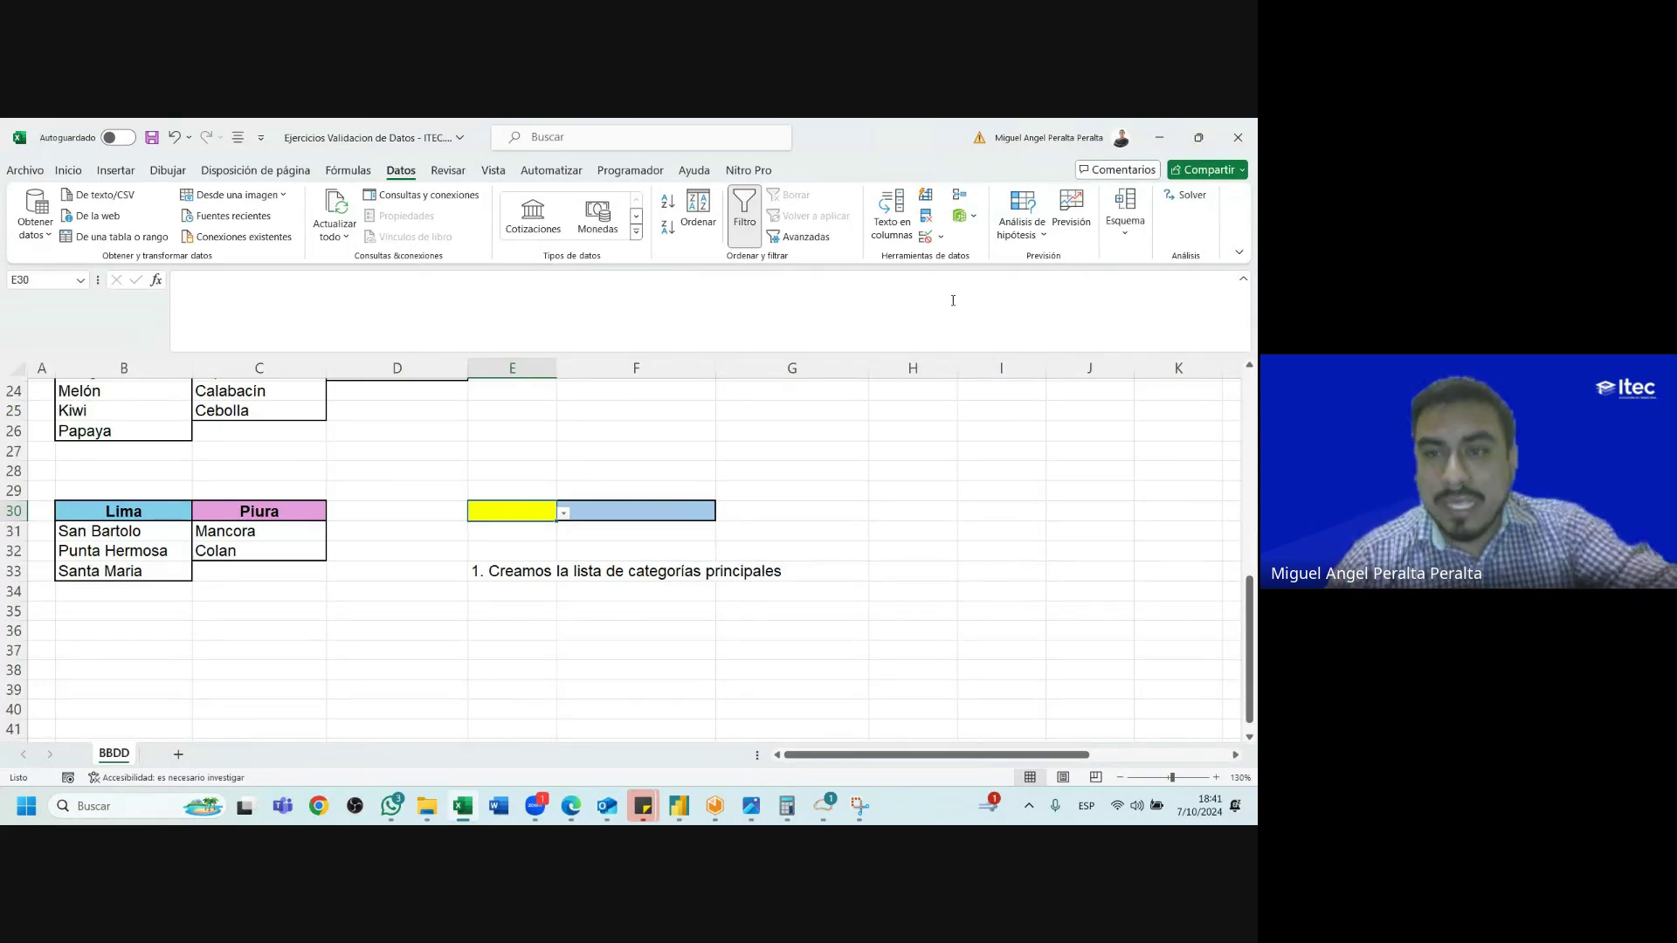
Step: Reapply E30's list source B30:C30 and test that its dropdown offers Lima and Piura
click(926, 237)
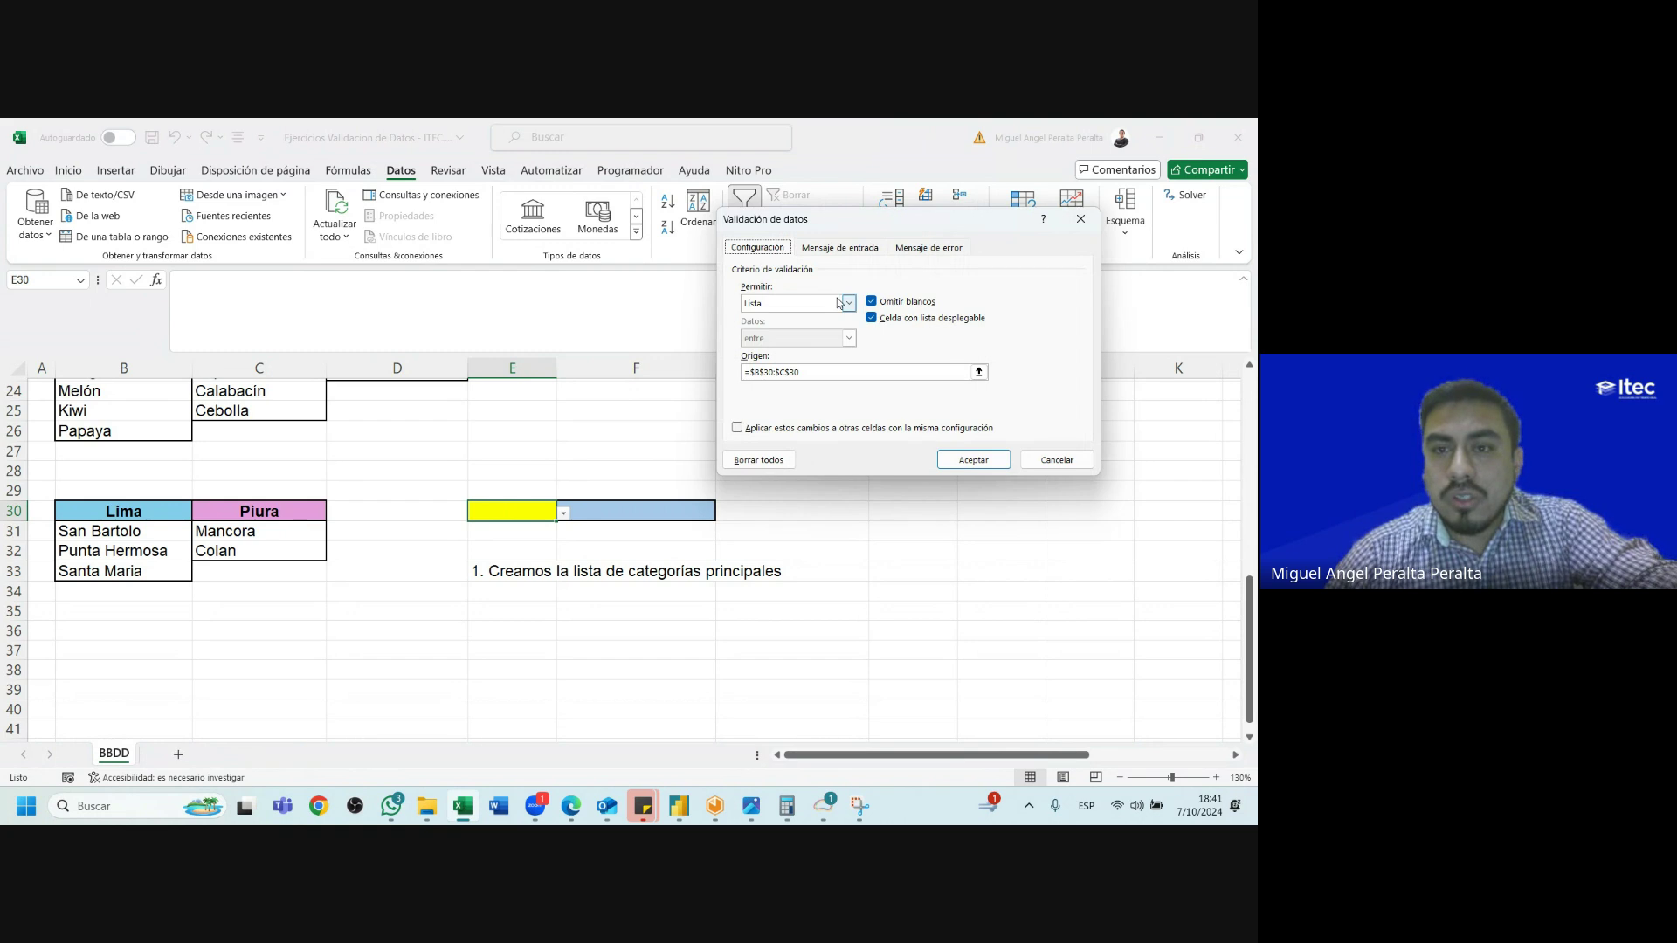
click(837, 303)
click(836, 303)
click(790, 372)
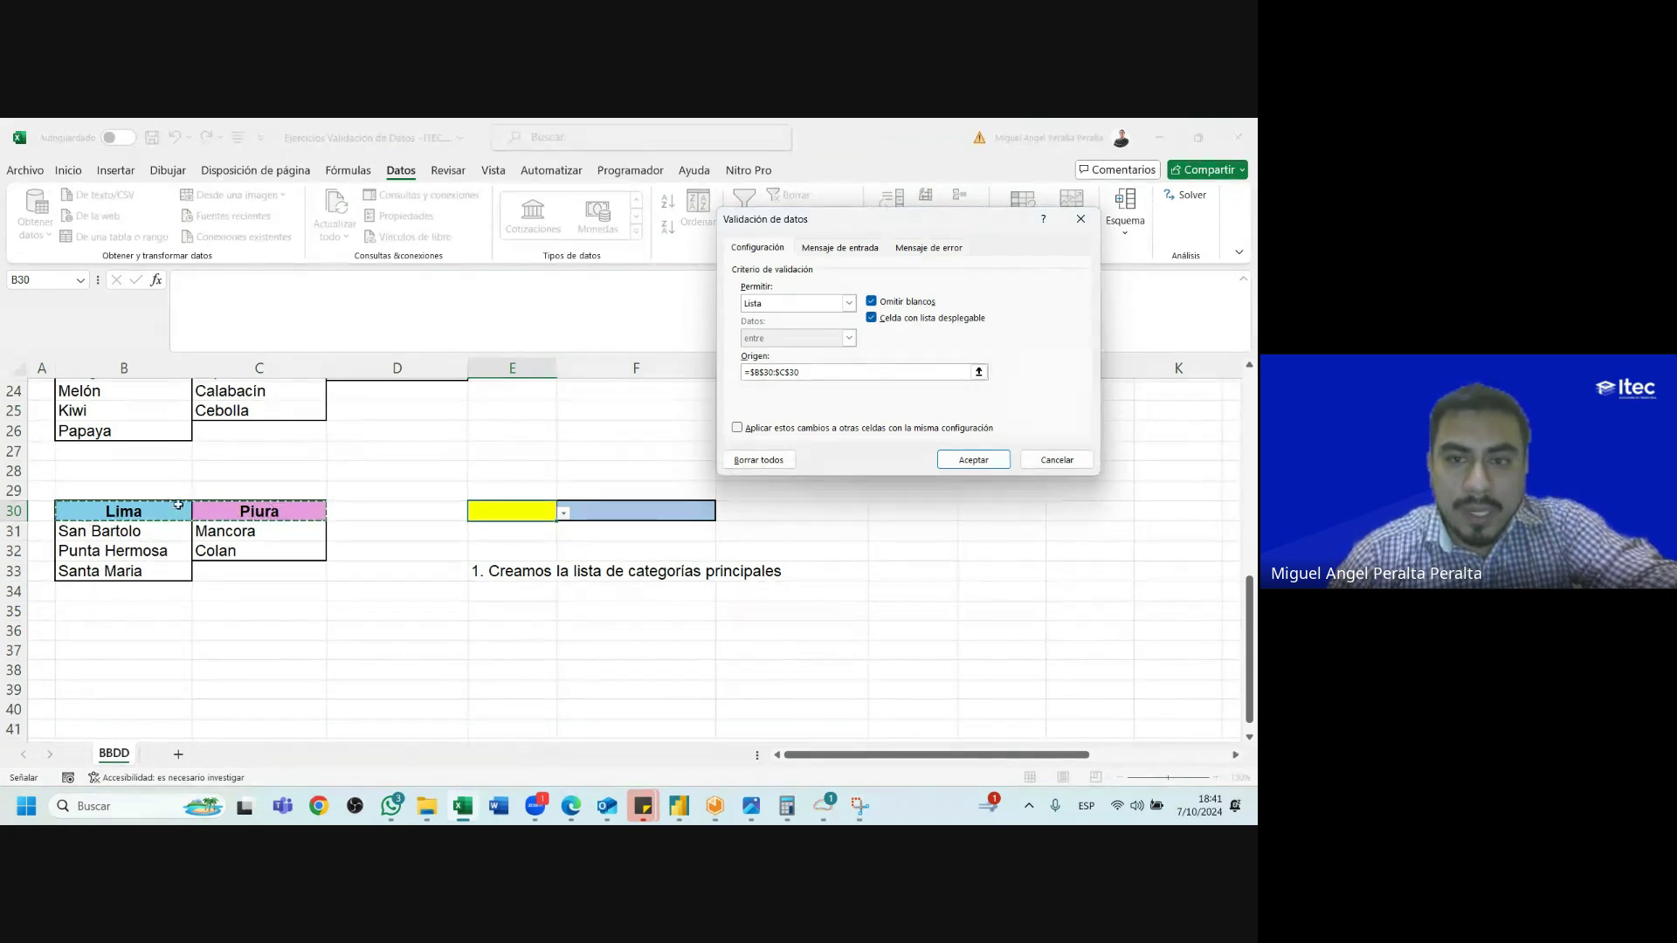
drag(178, 504, 227, 511)
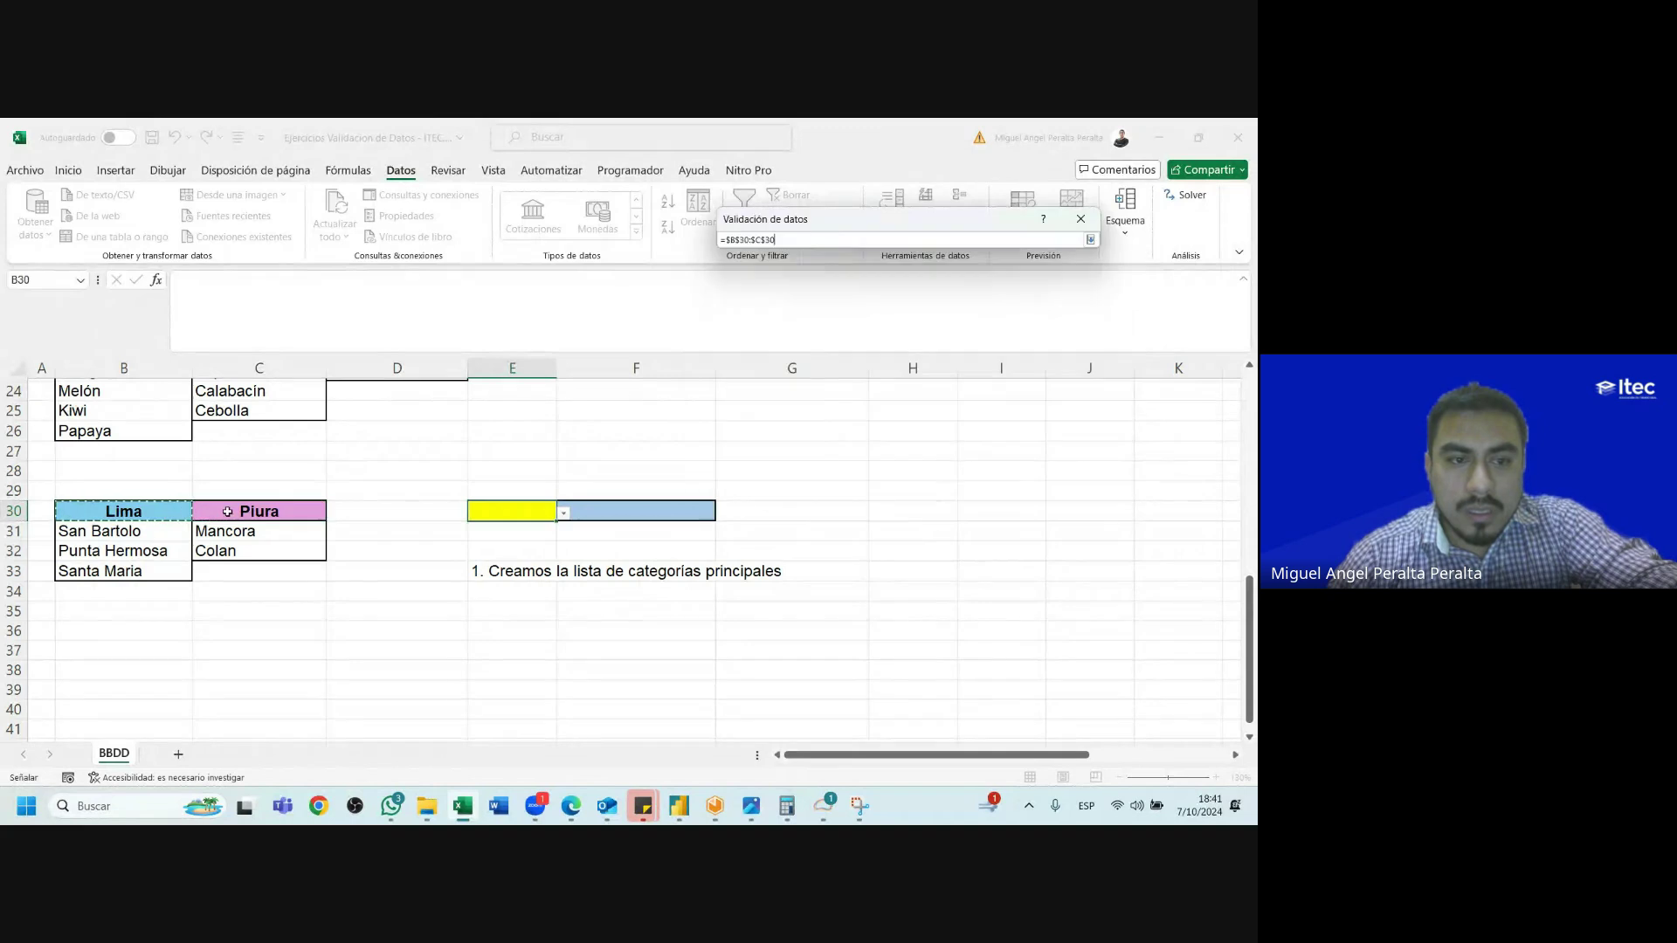
click(971, 460)
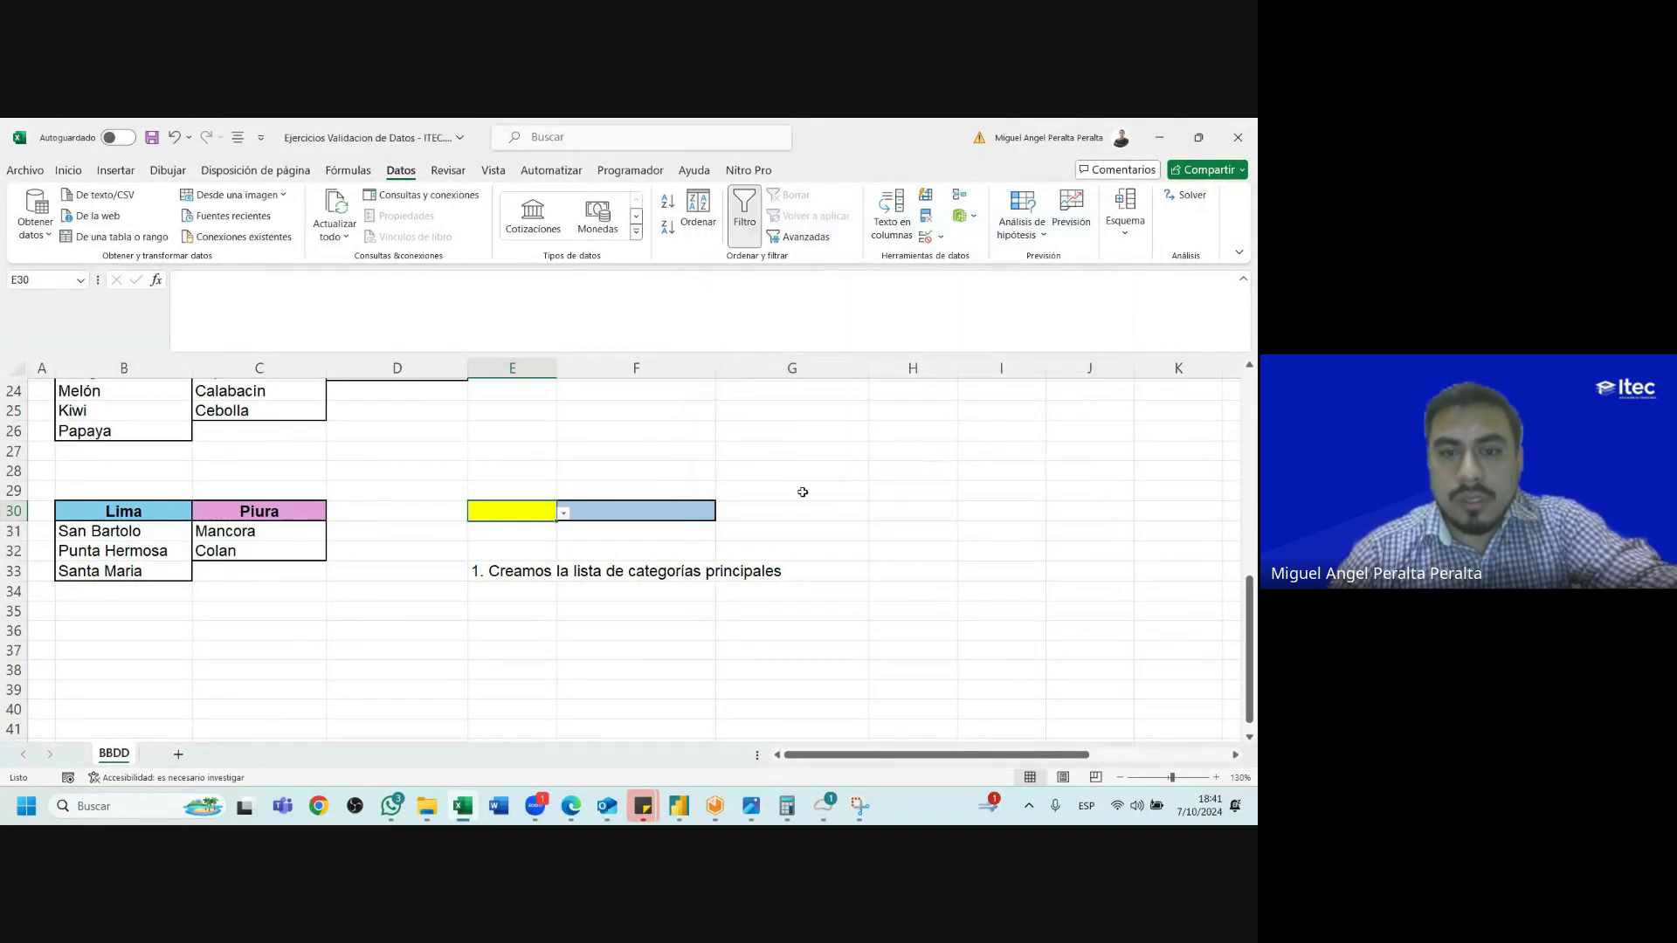
click(564, 517)
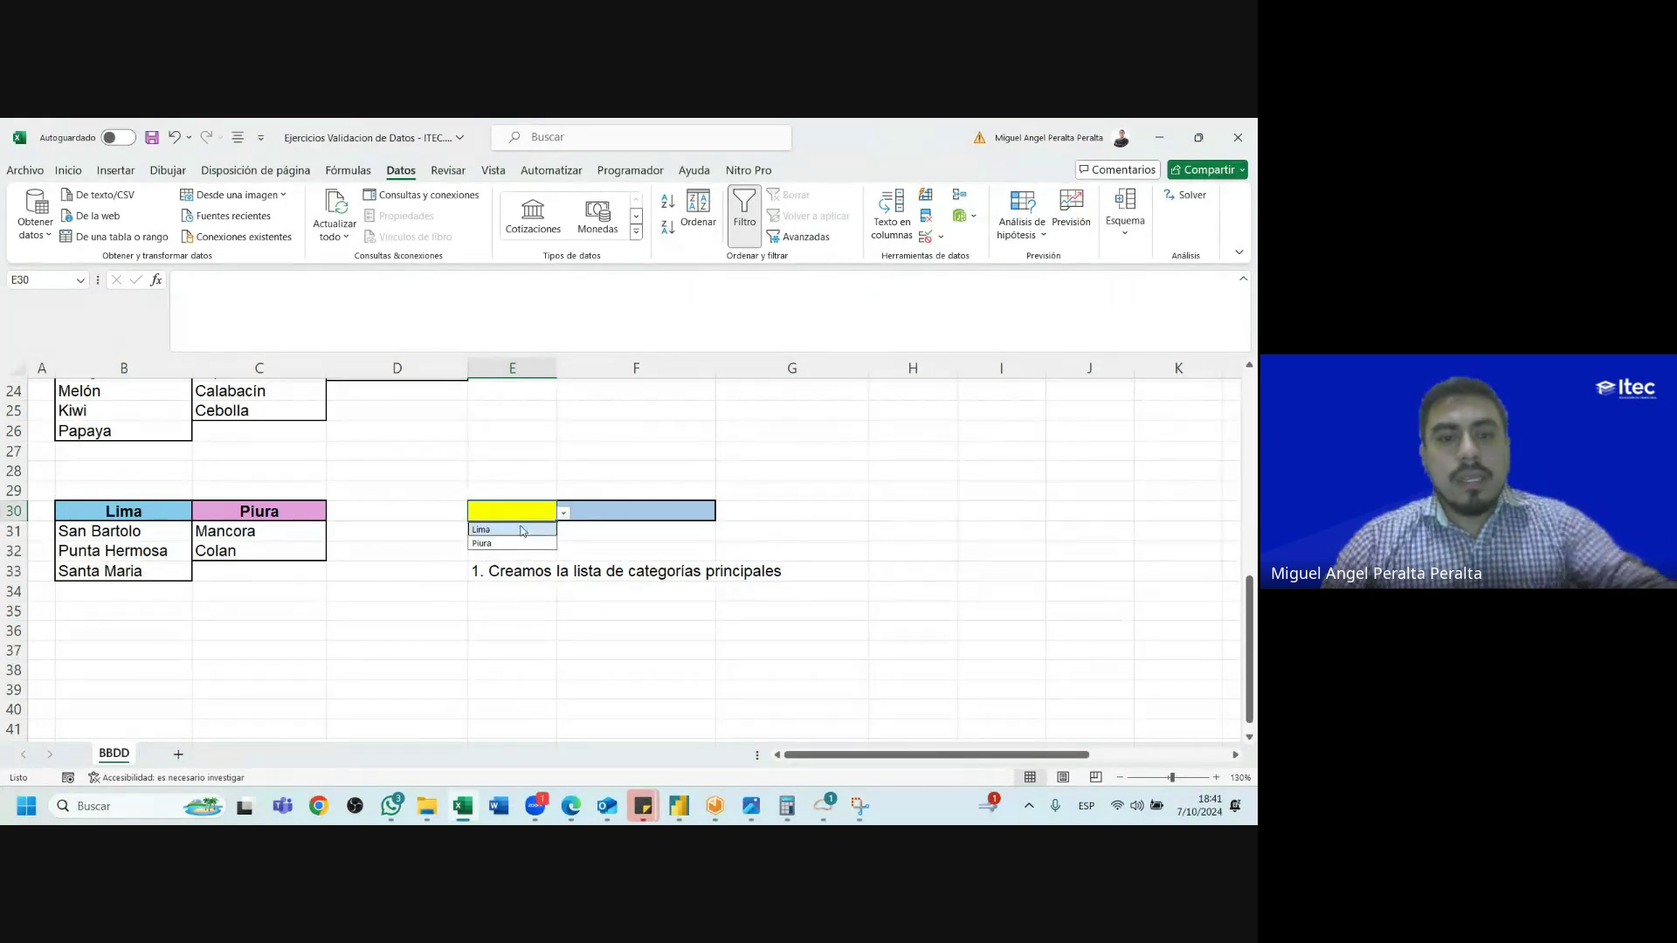
click(572, 805)
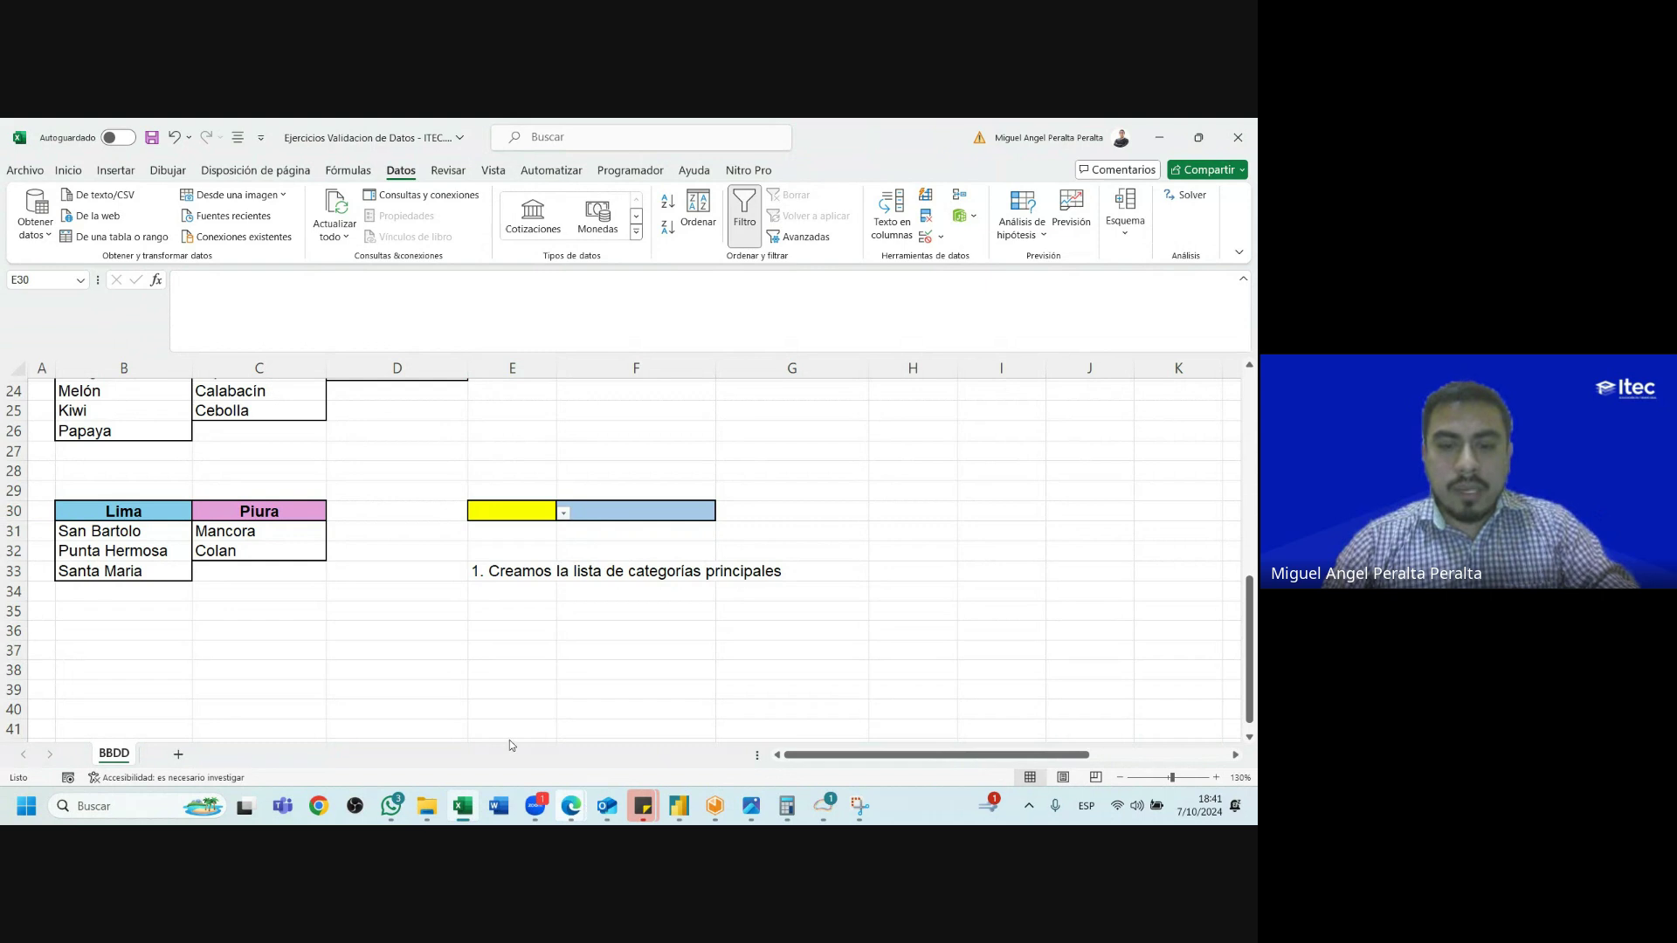
click(502, 720)
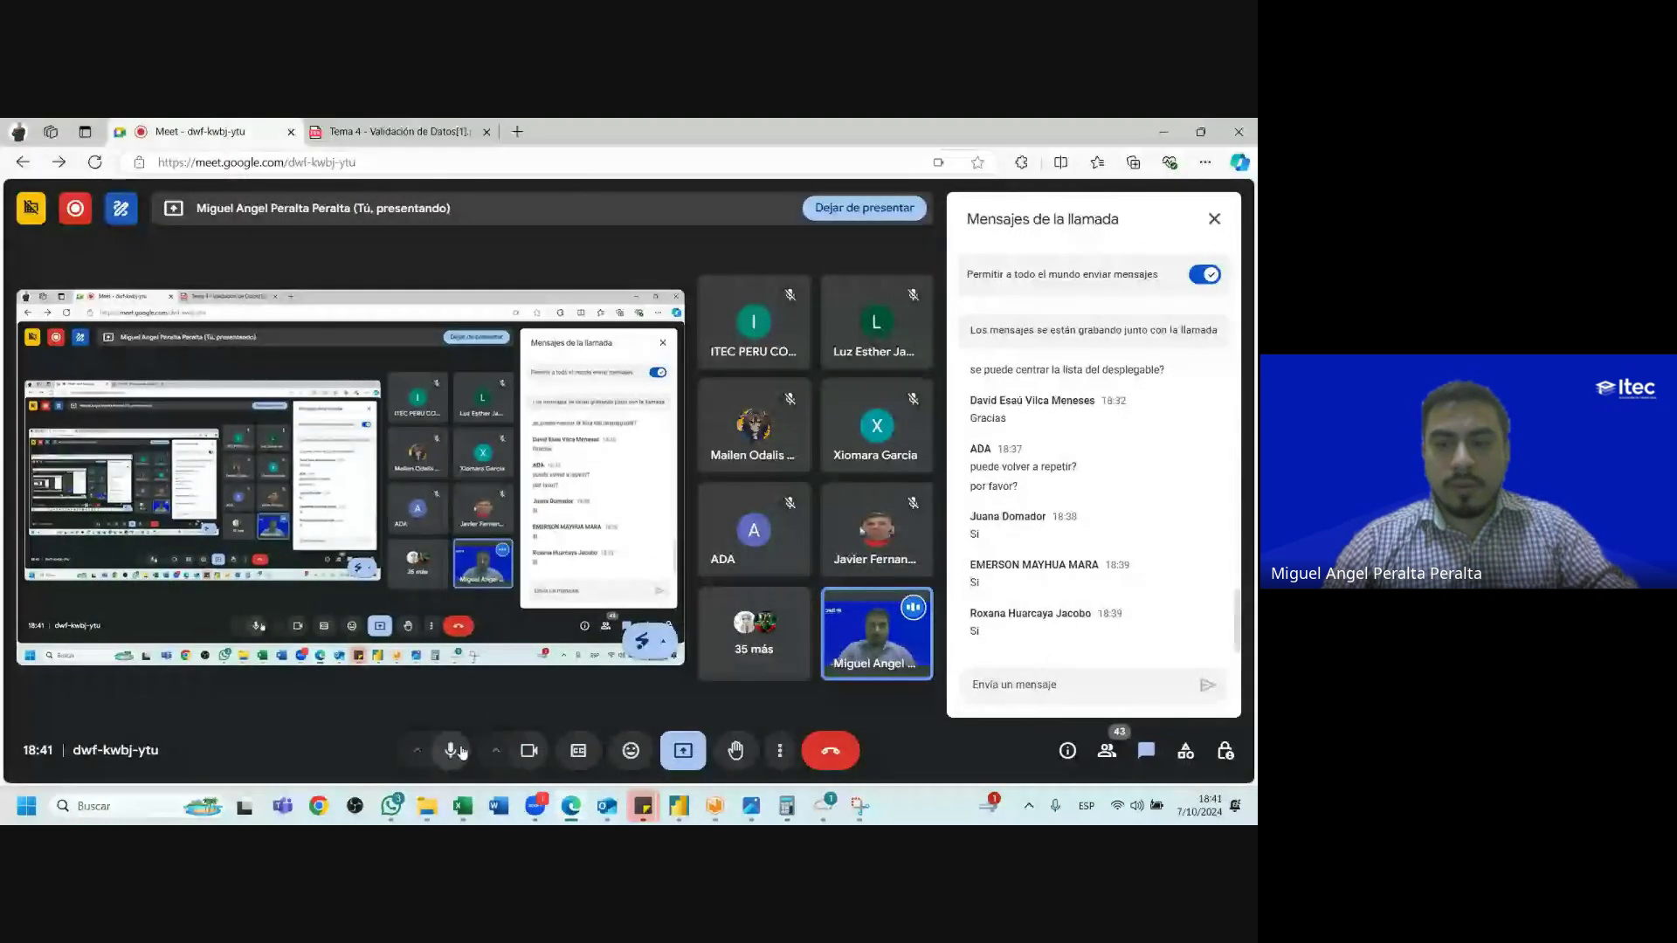
Step: Unmute the microphone in the Meet call and return to the Excel workbook
click(675, 758)
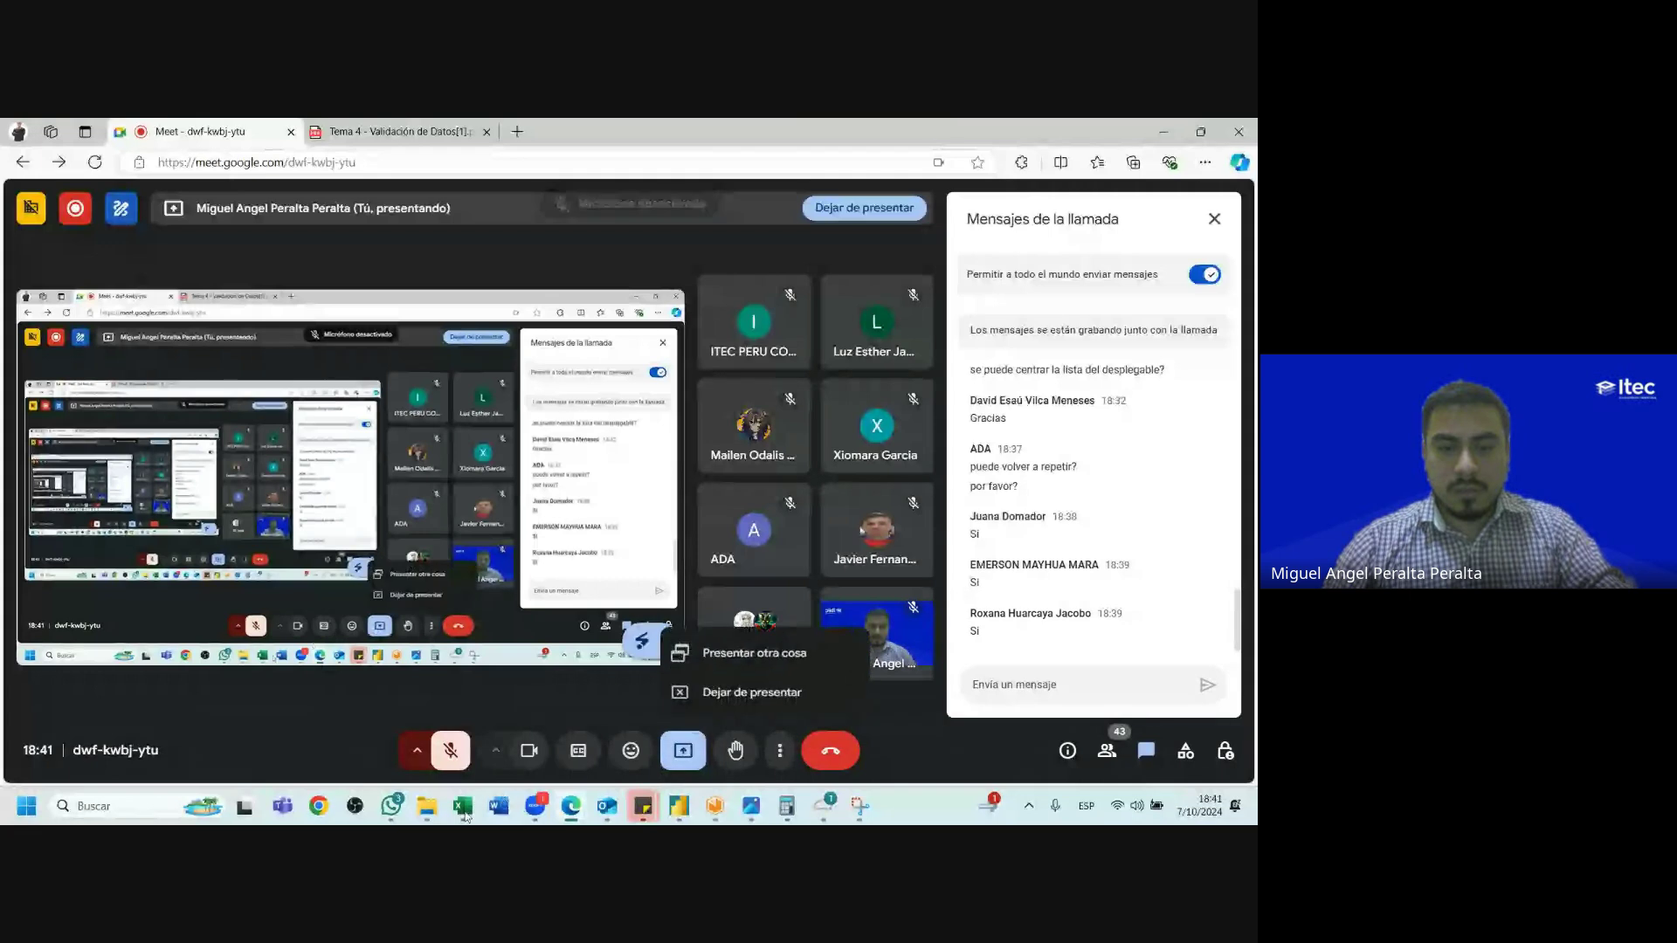
click(463, 805)
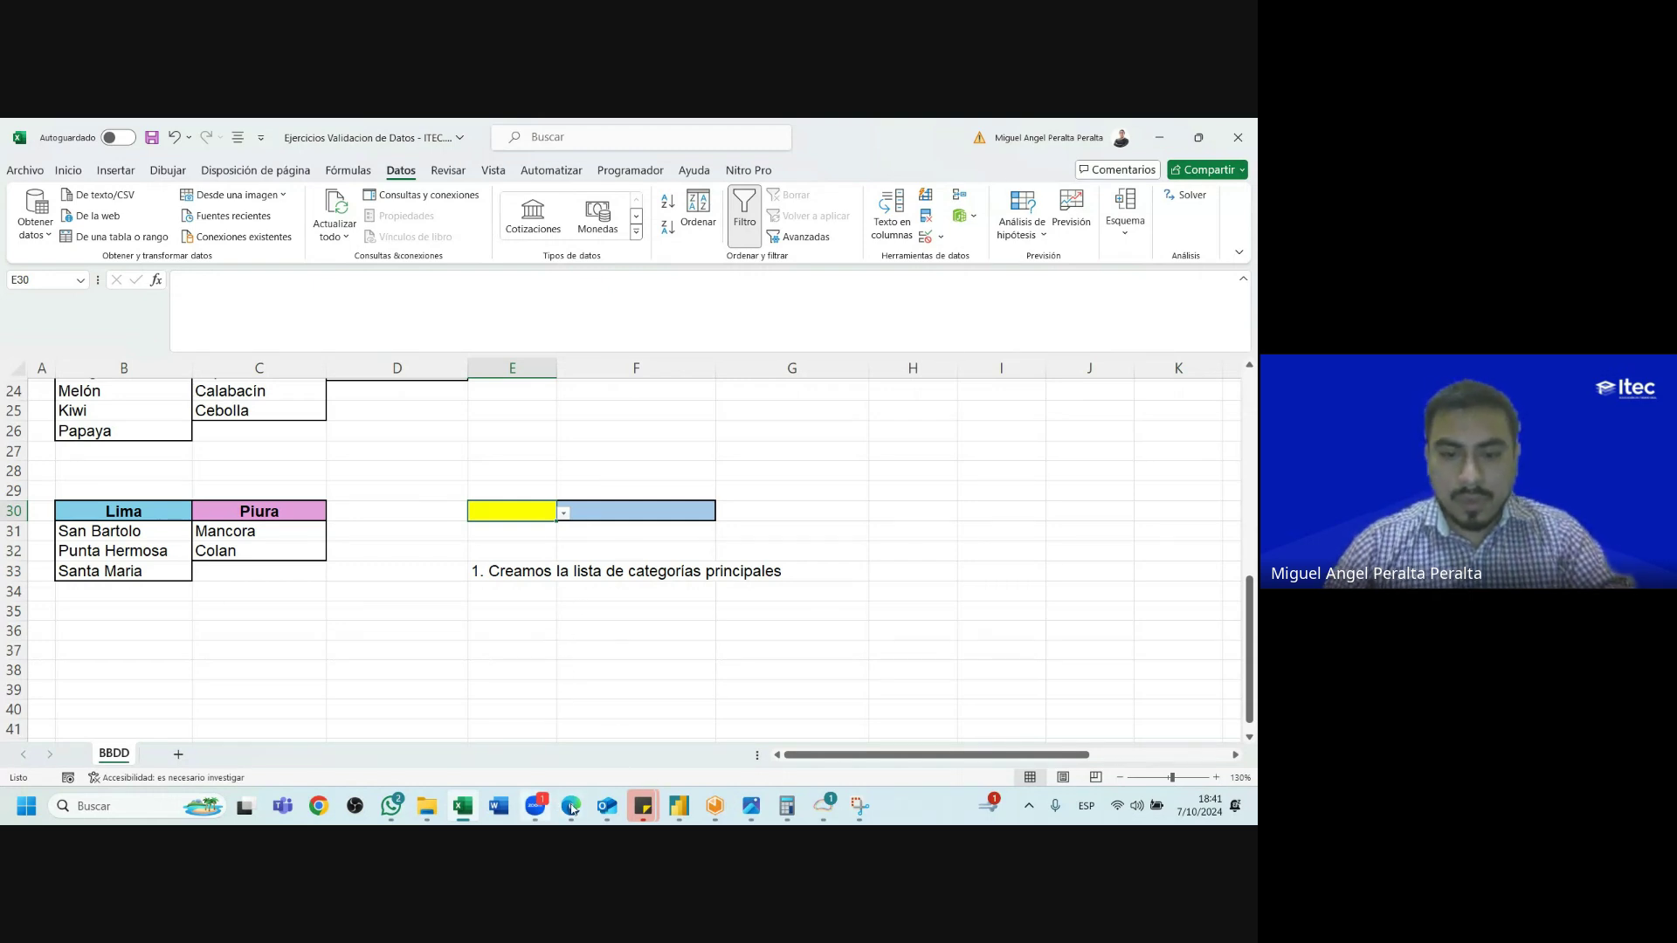
mouse_move(572, 805)
click(450, 751)
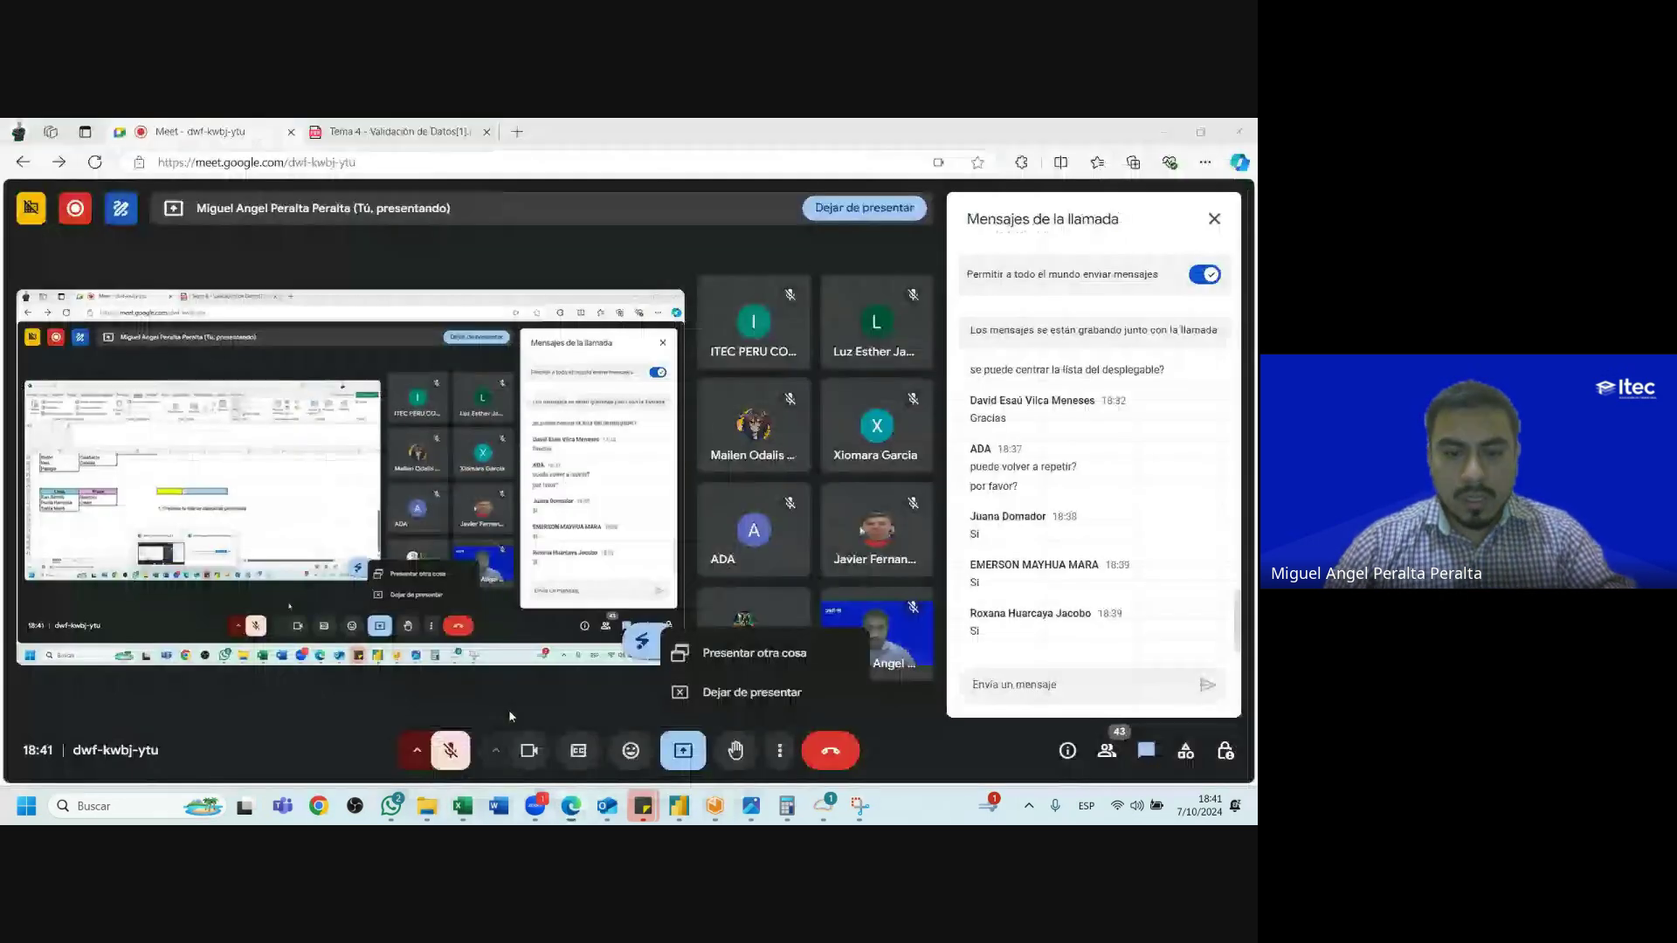
click(450, 751)
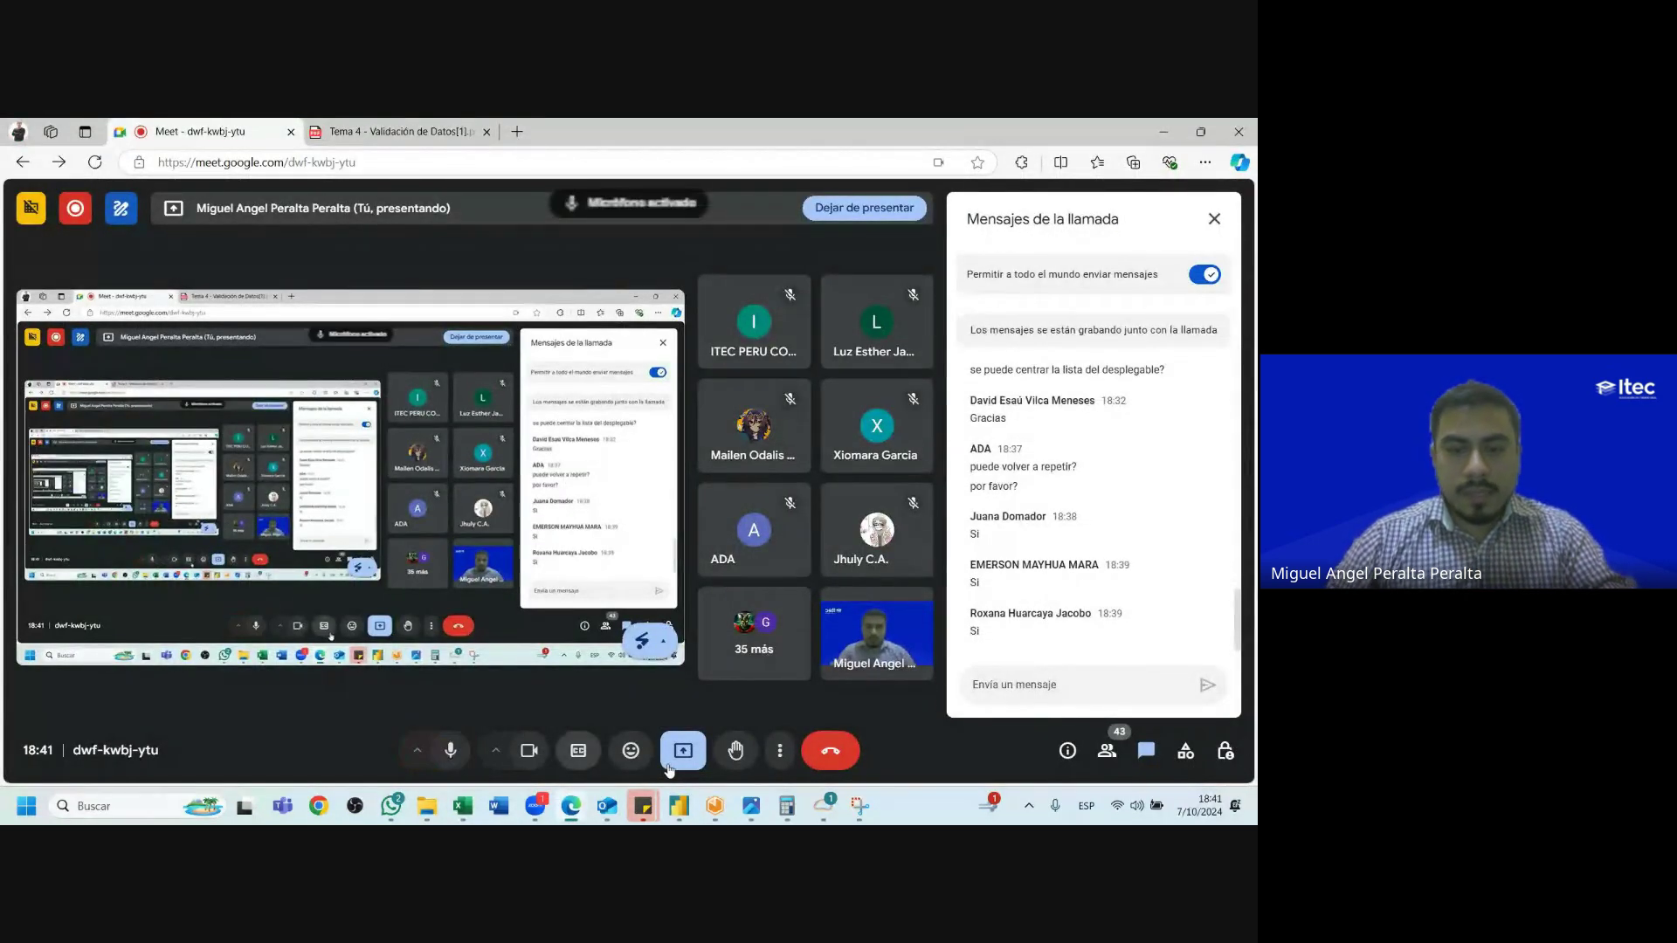
click(463, 805)
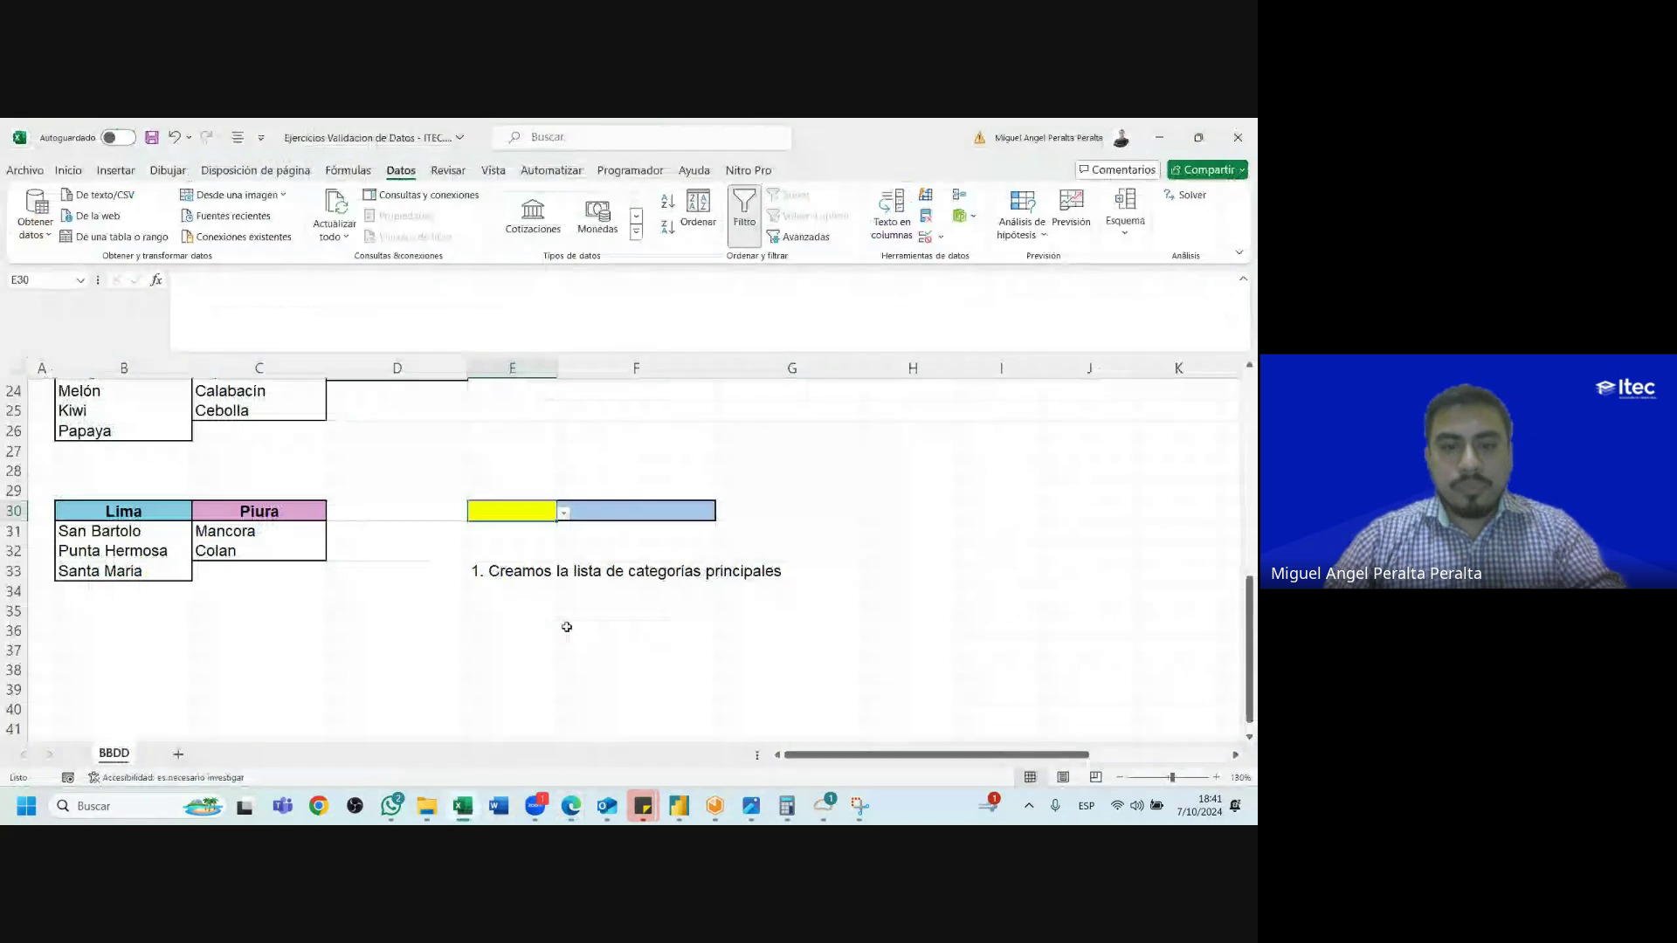
Step: Choose Lima from E30's dropdown list
click(564, 513)
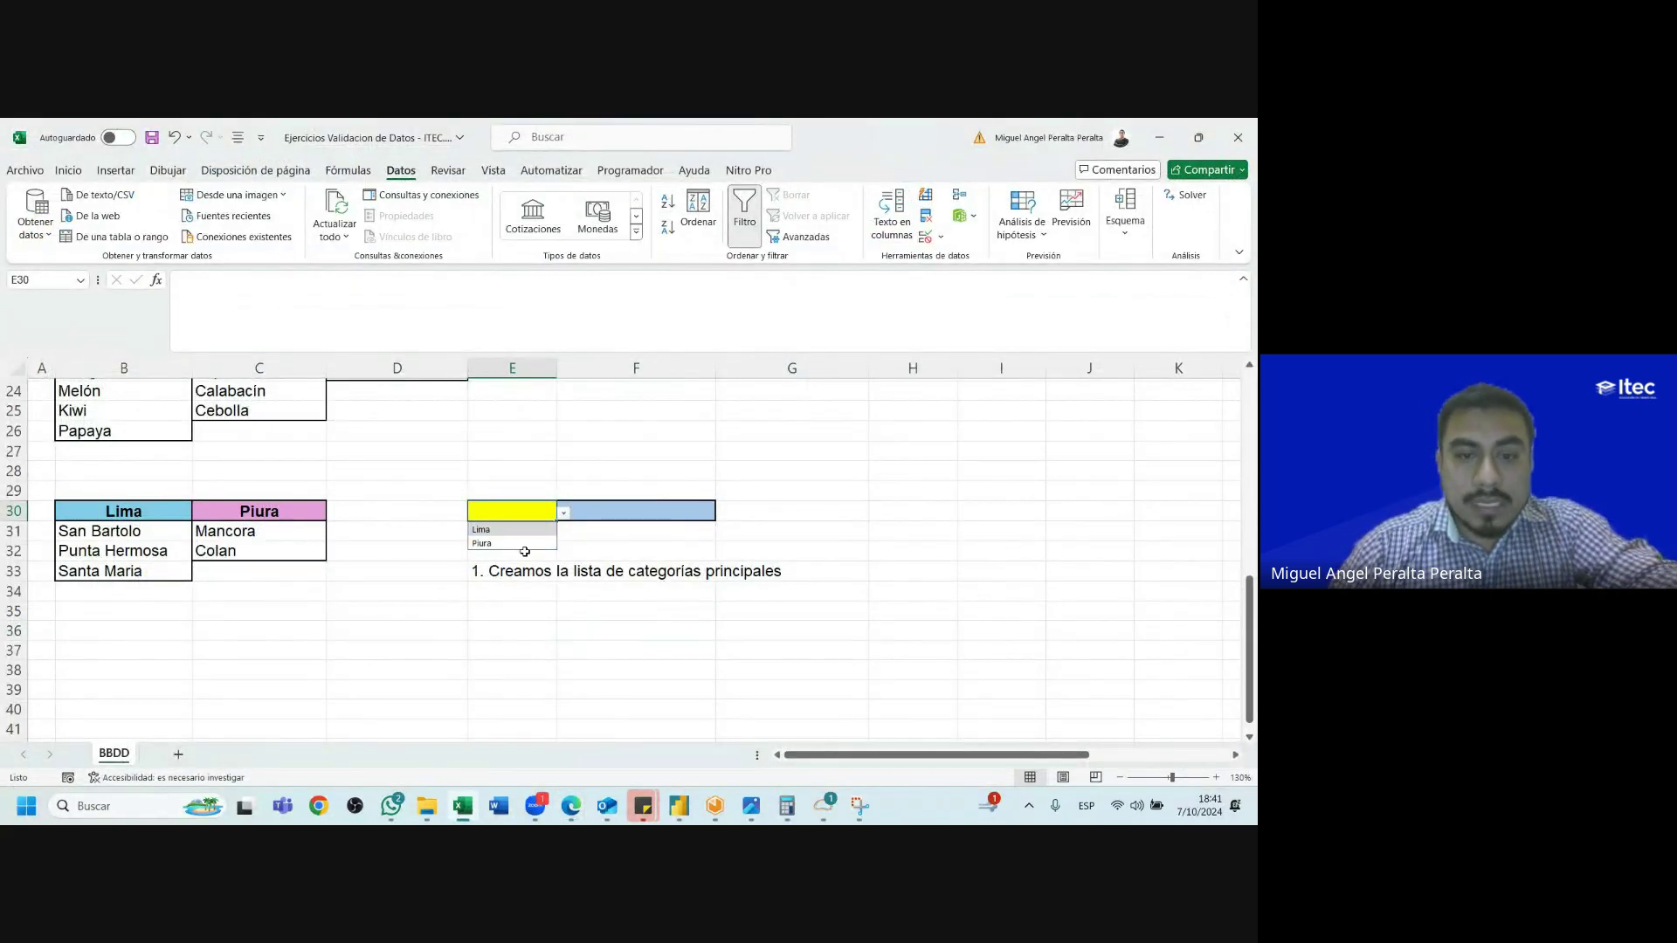
click(611, 633)
click(571, 805)
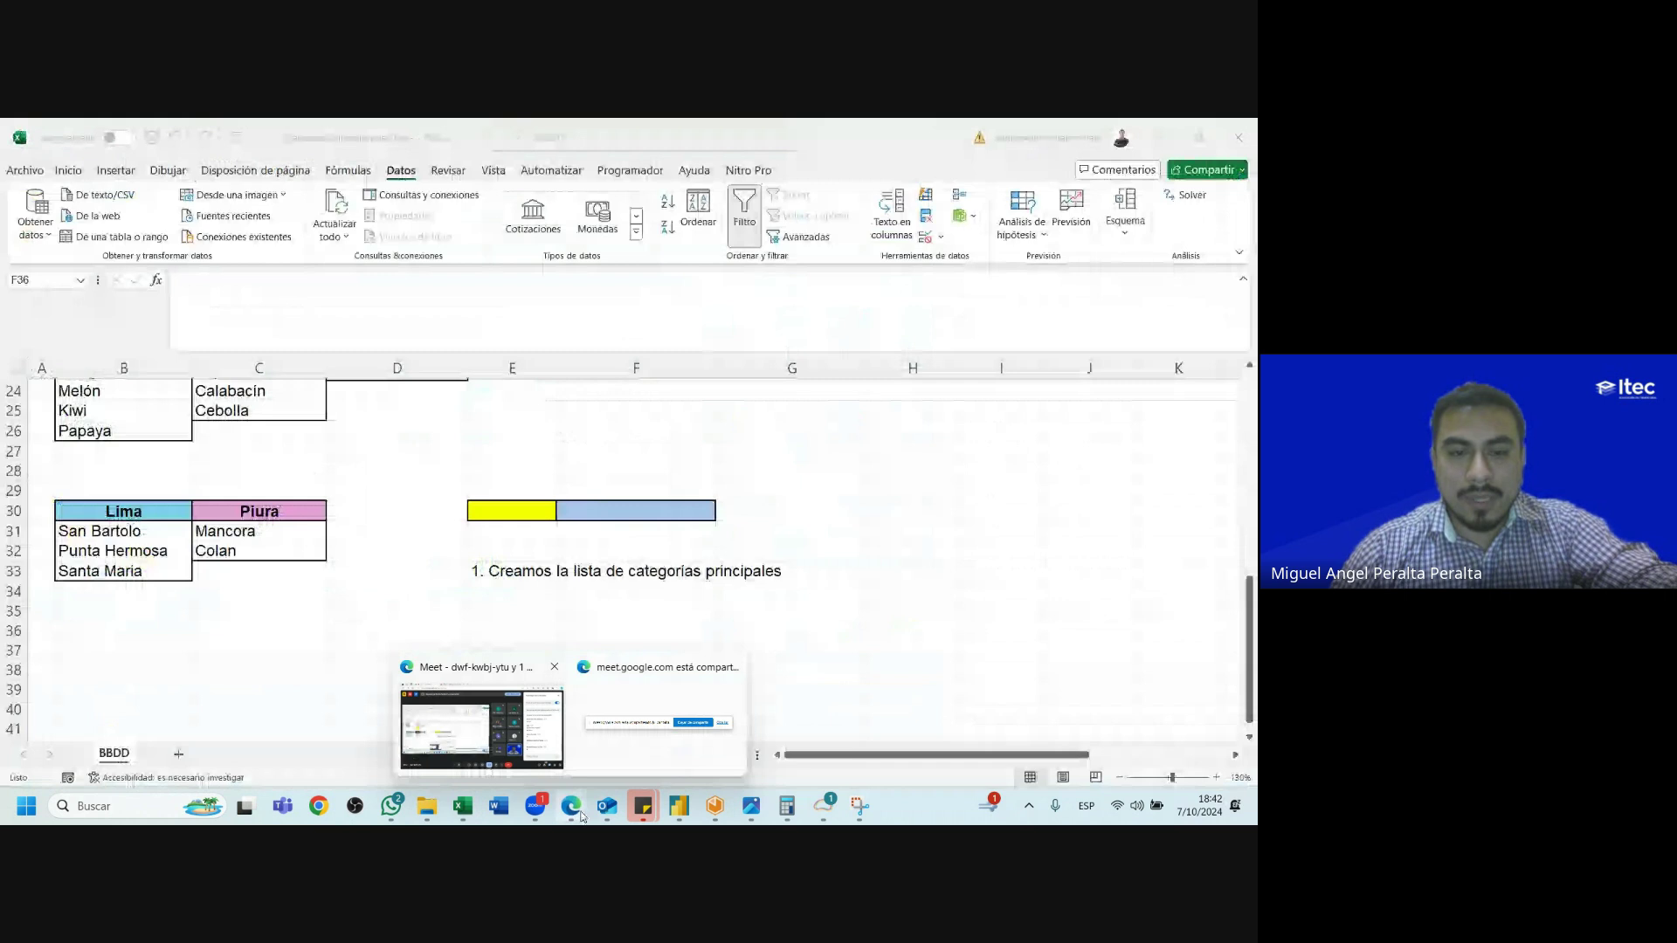
click(511, 511)
click(563, 513)
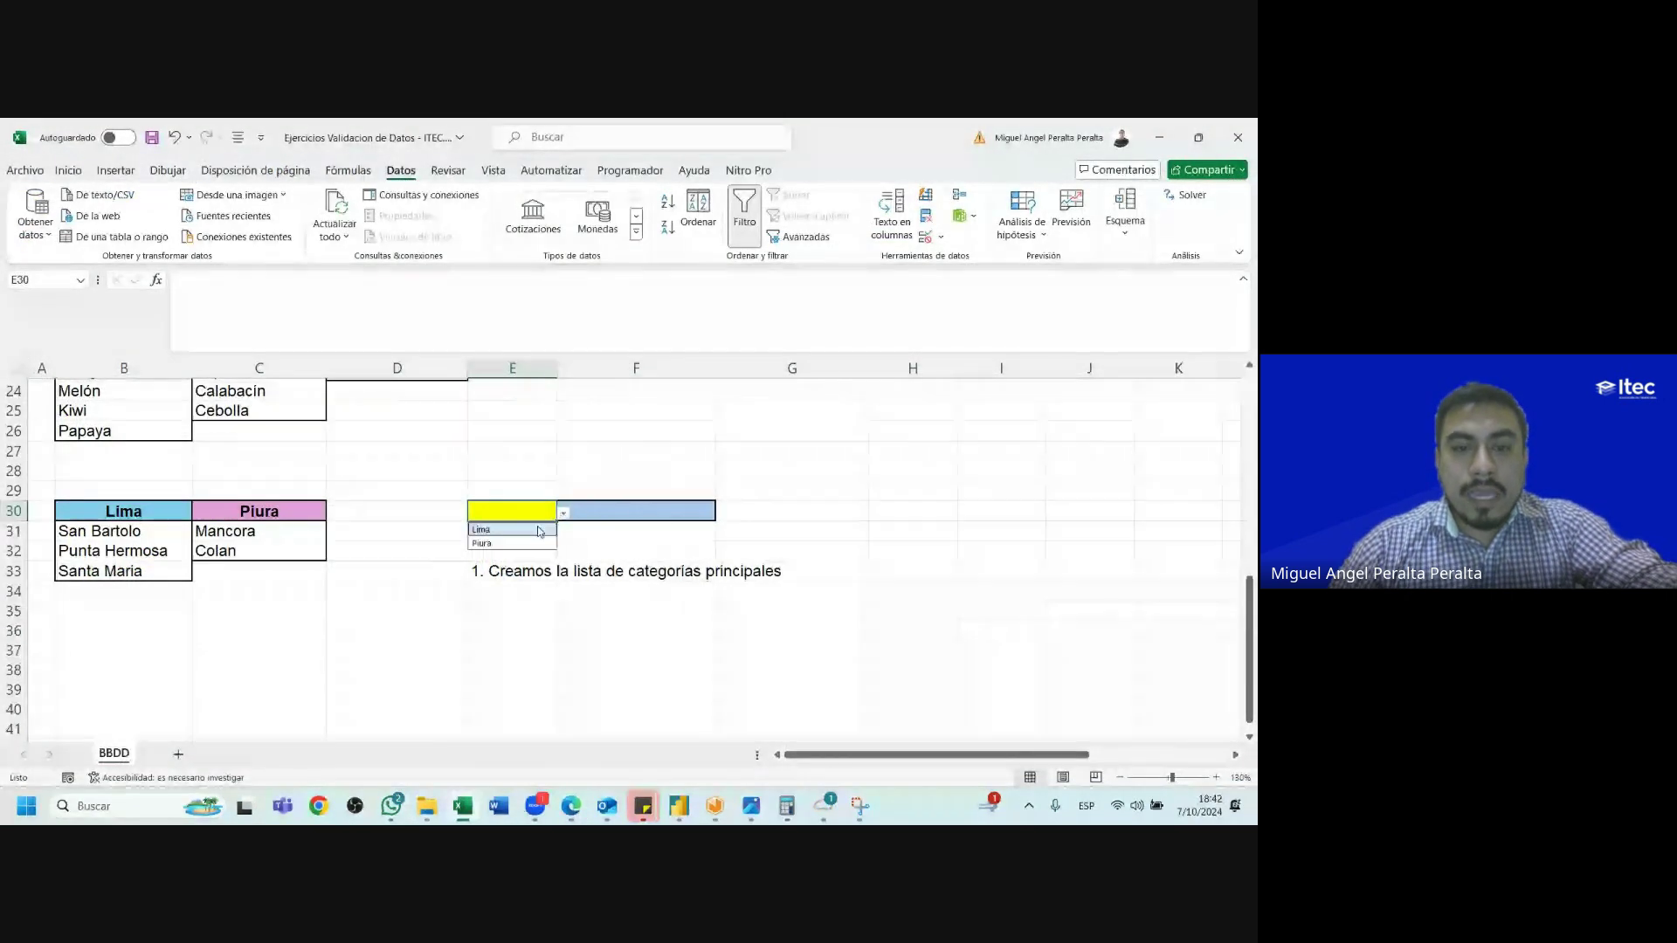
click(489, 527)
click(616, 514)
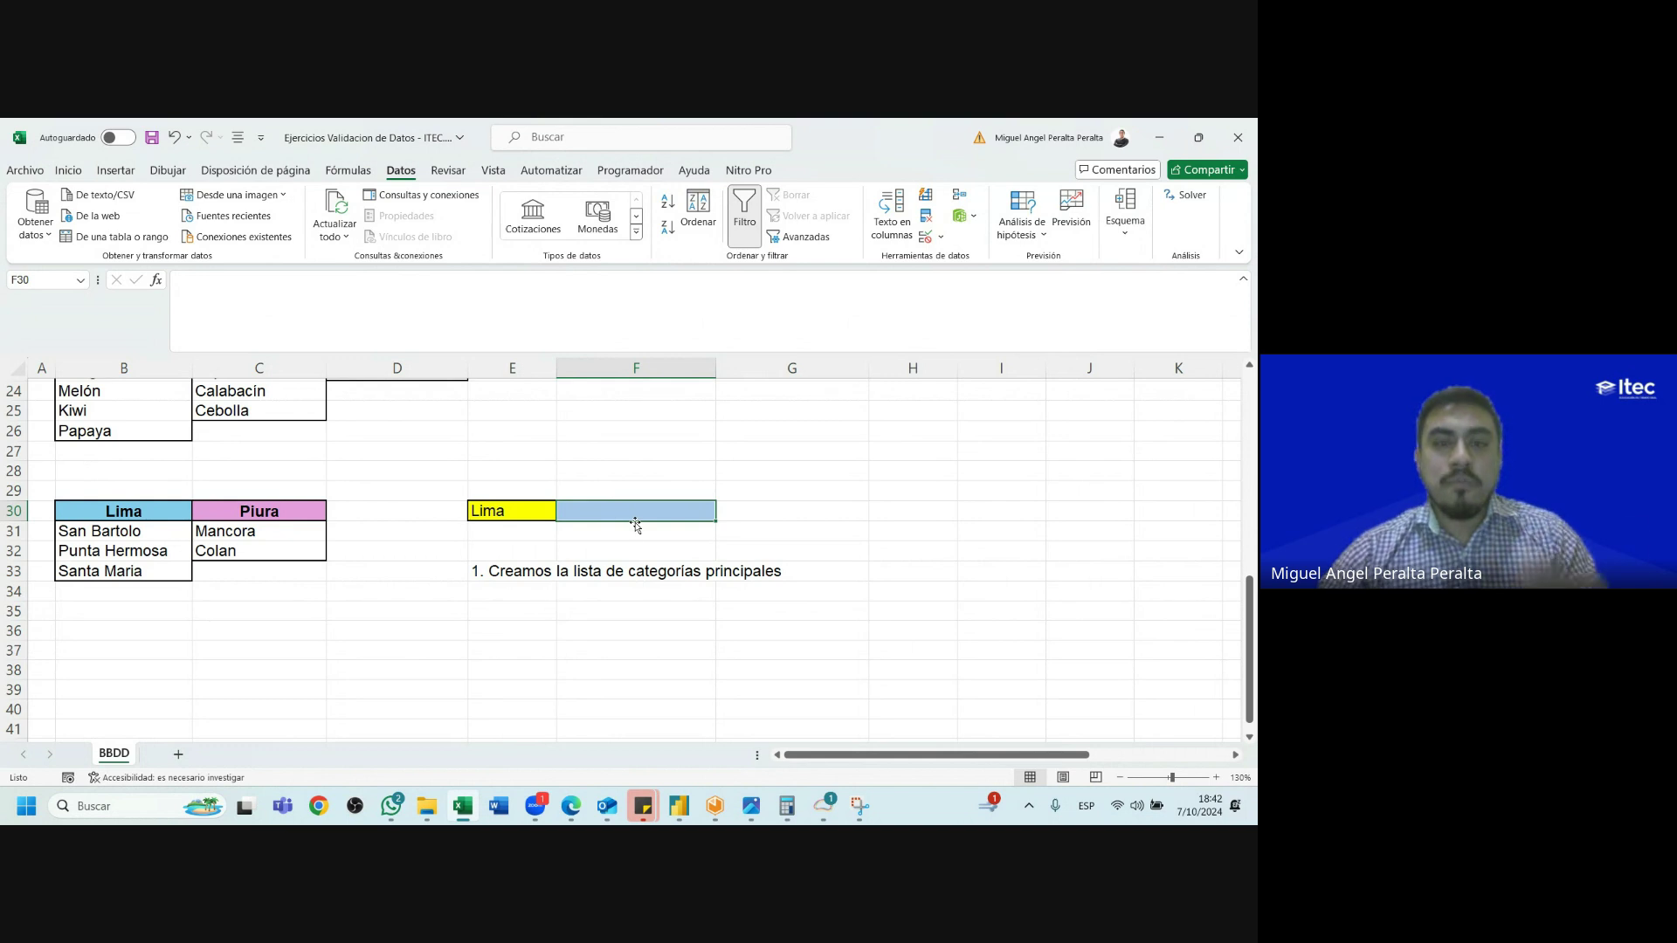
Step: Give F30 a list validation with source =INDIRECTO($E$30), accepting the error warning
click(926, 241)
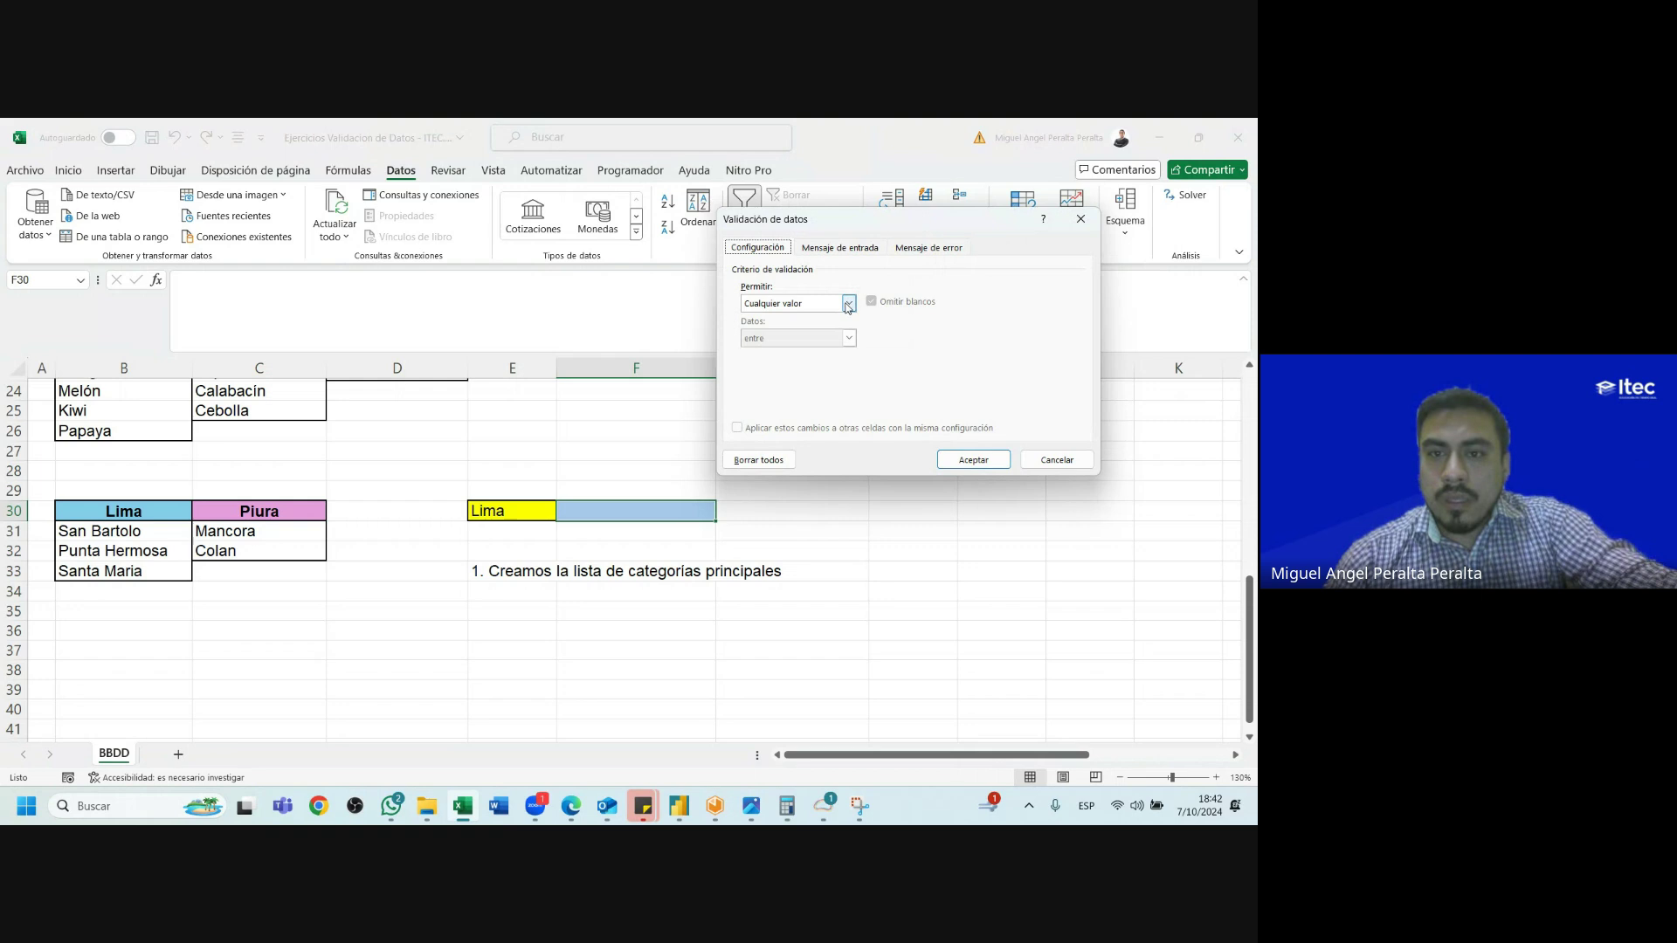
click(847, 305)
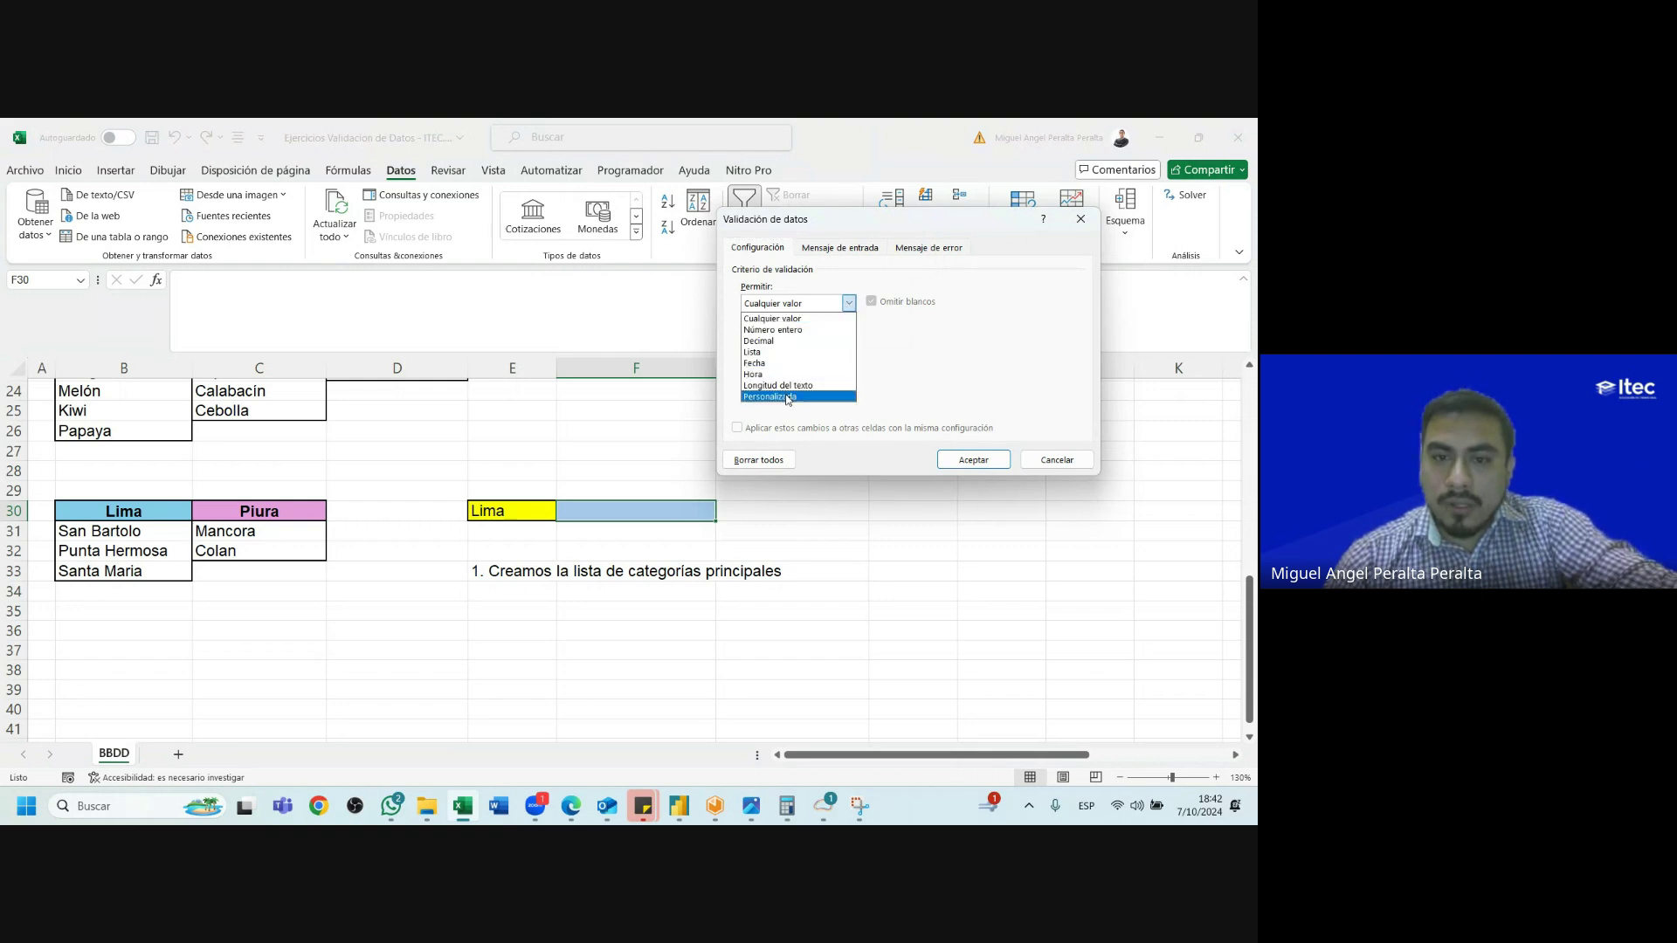
click(1057, 459)
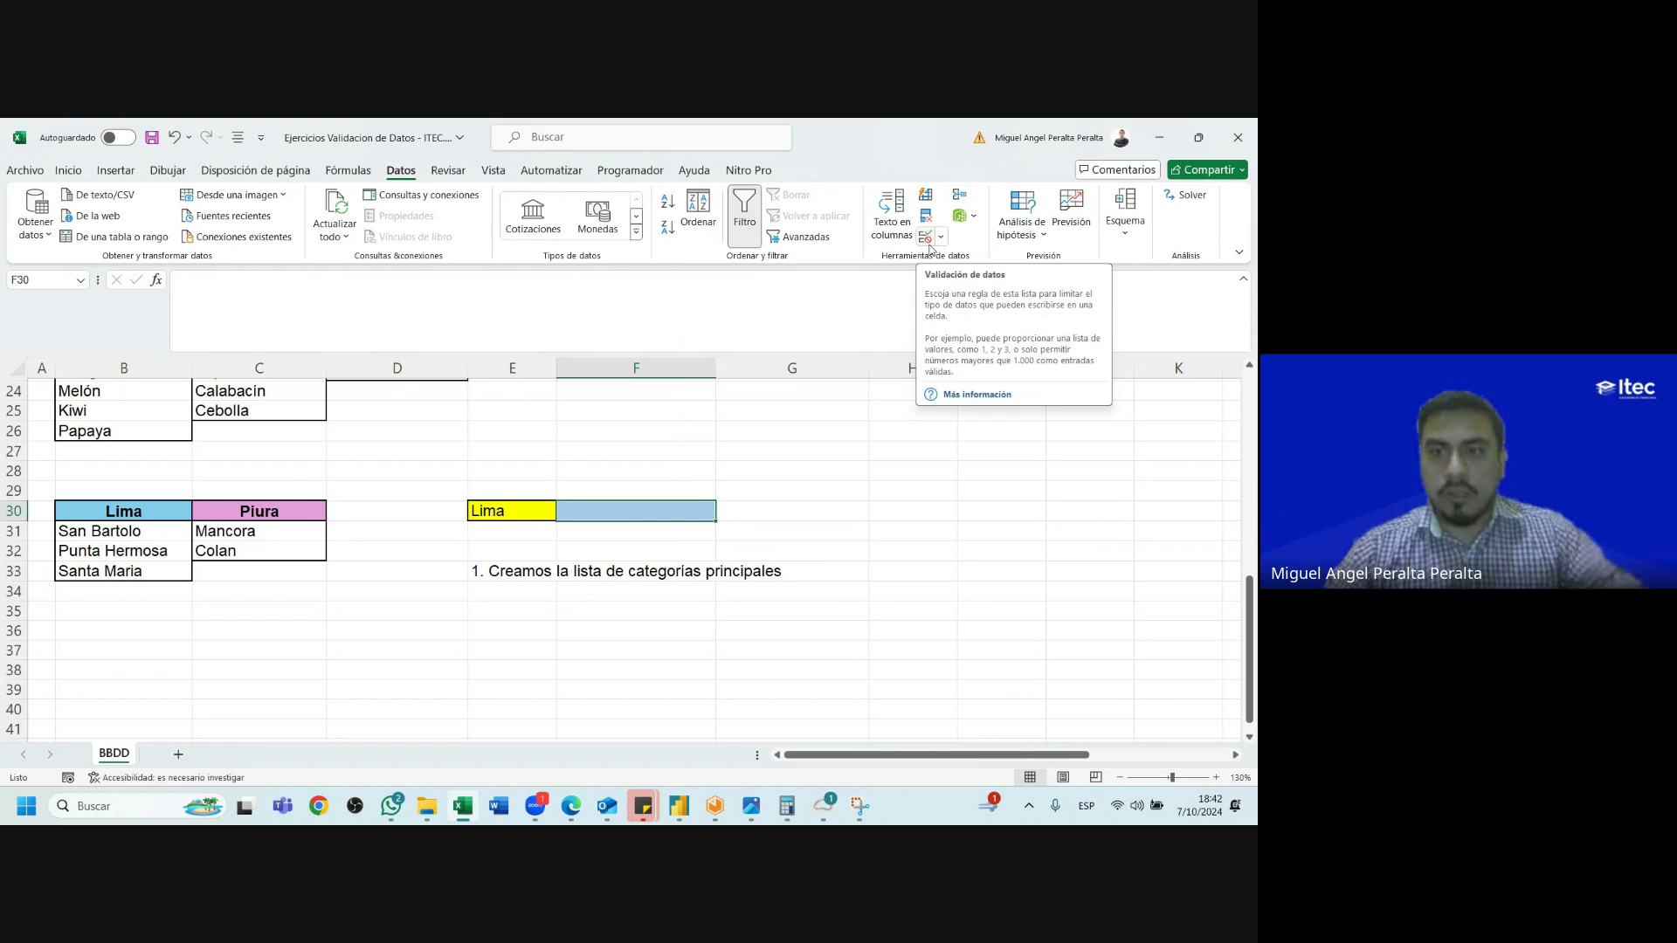
click(927, 238)
click(812, 305)
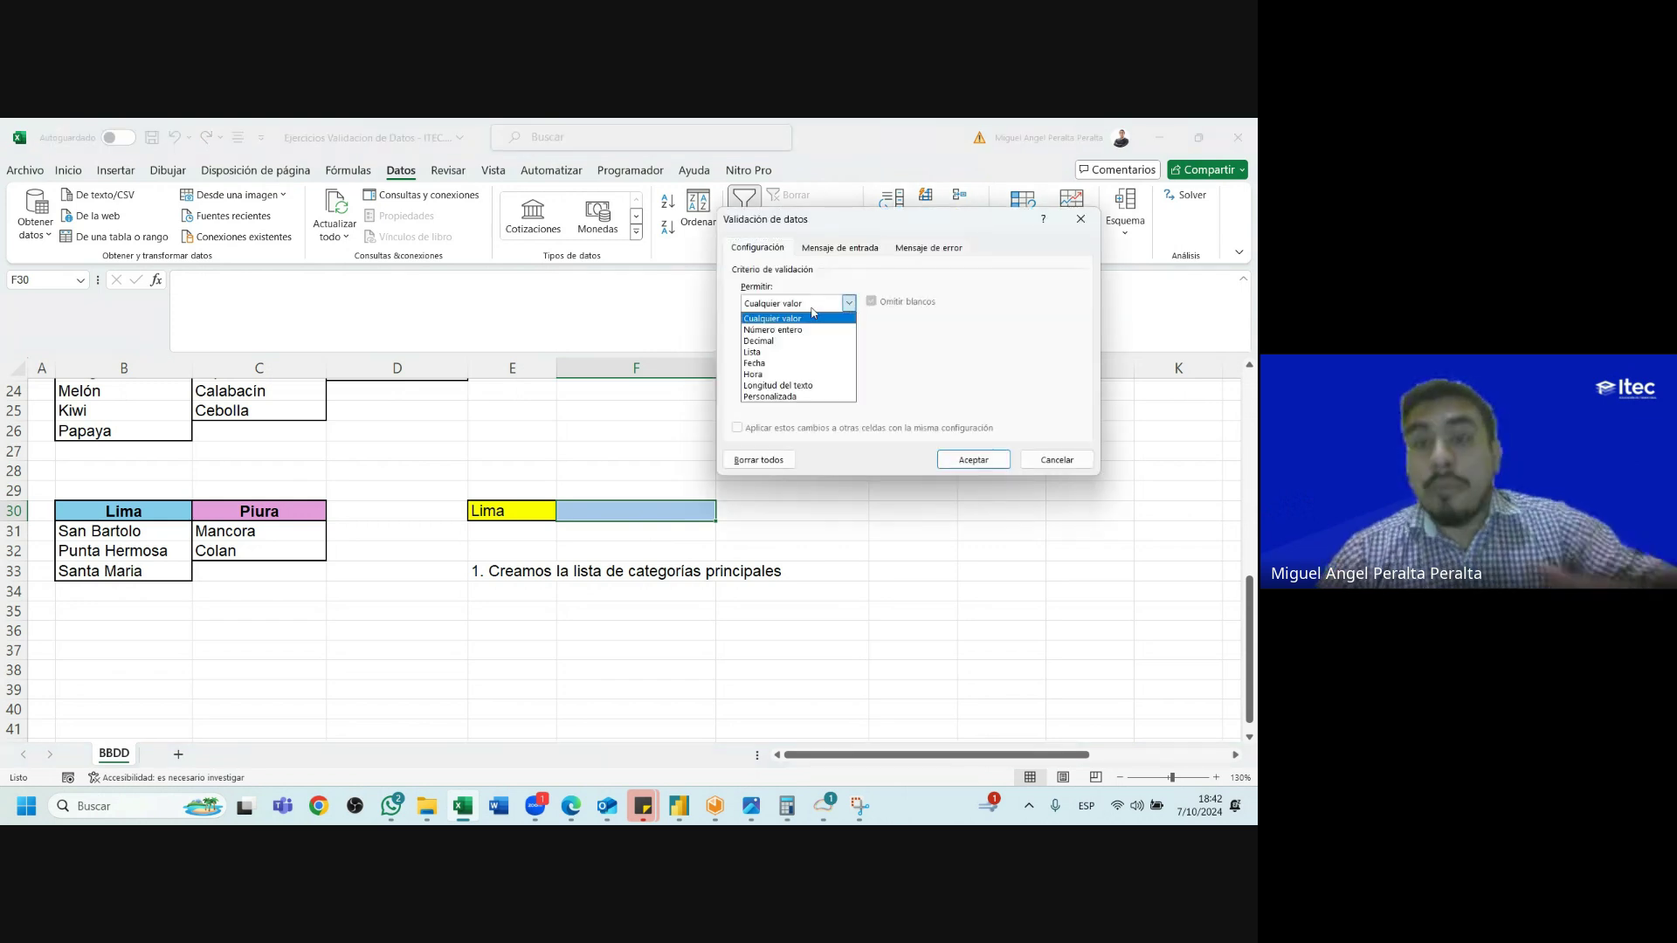
click(753, 352)
click(779, 369)
text(=IND)
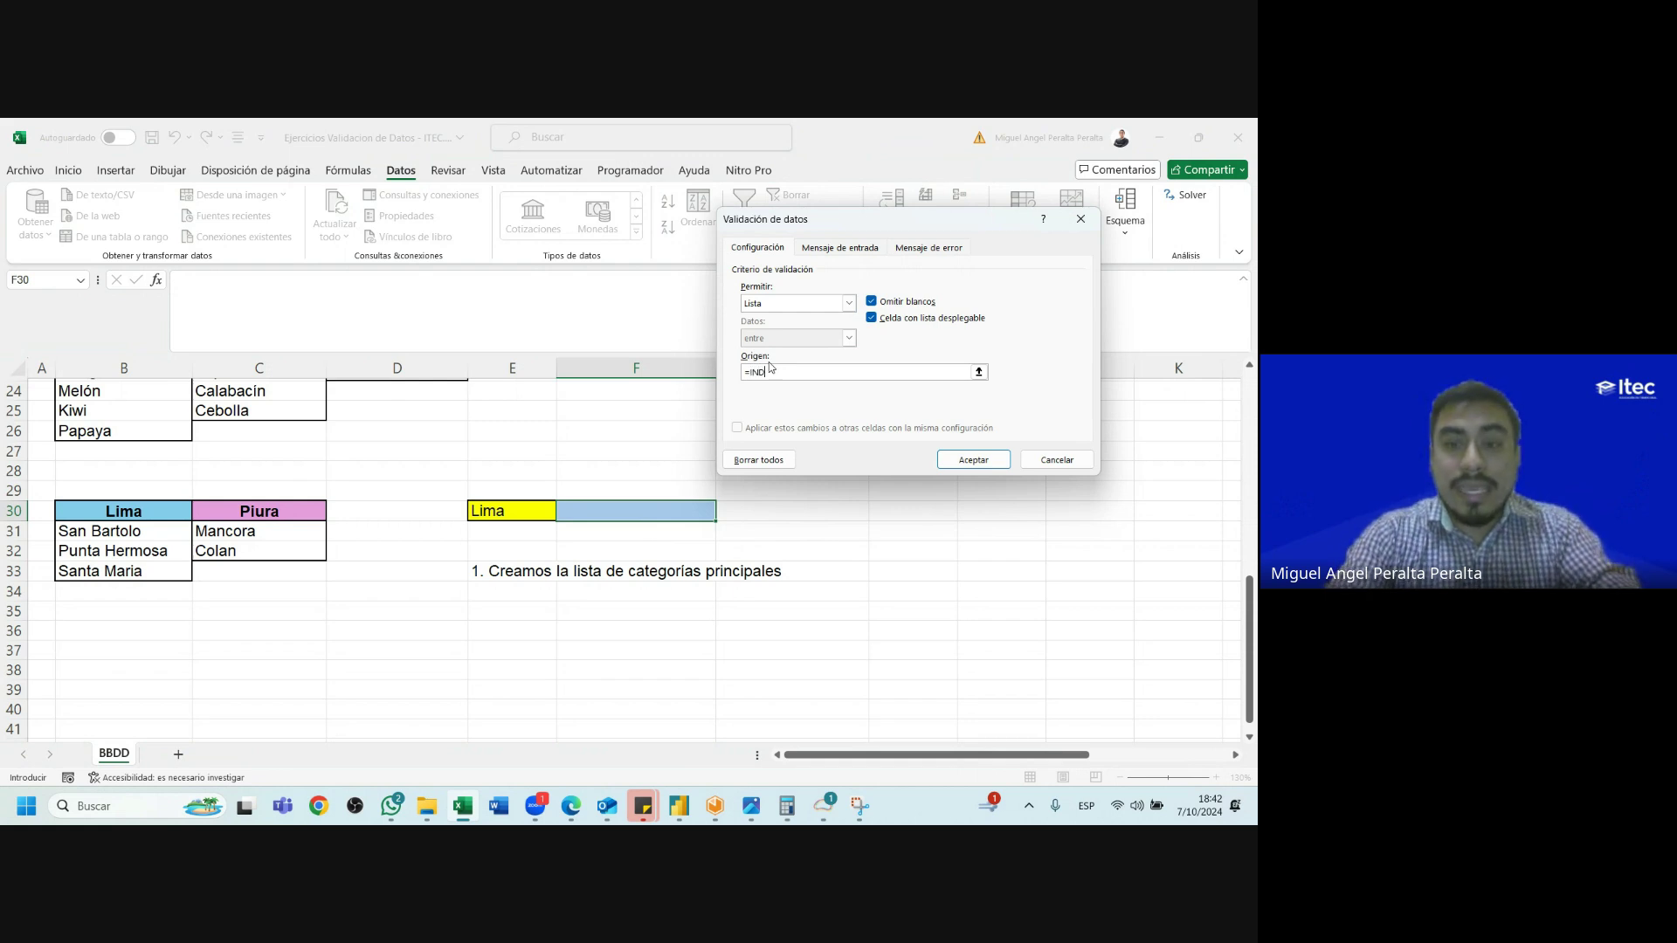
text(IRECTO()
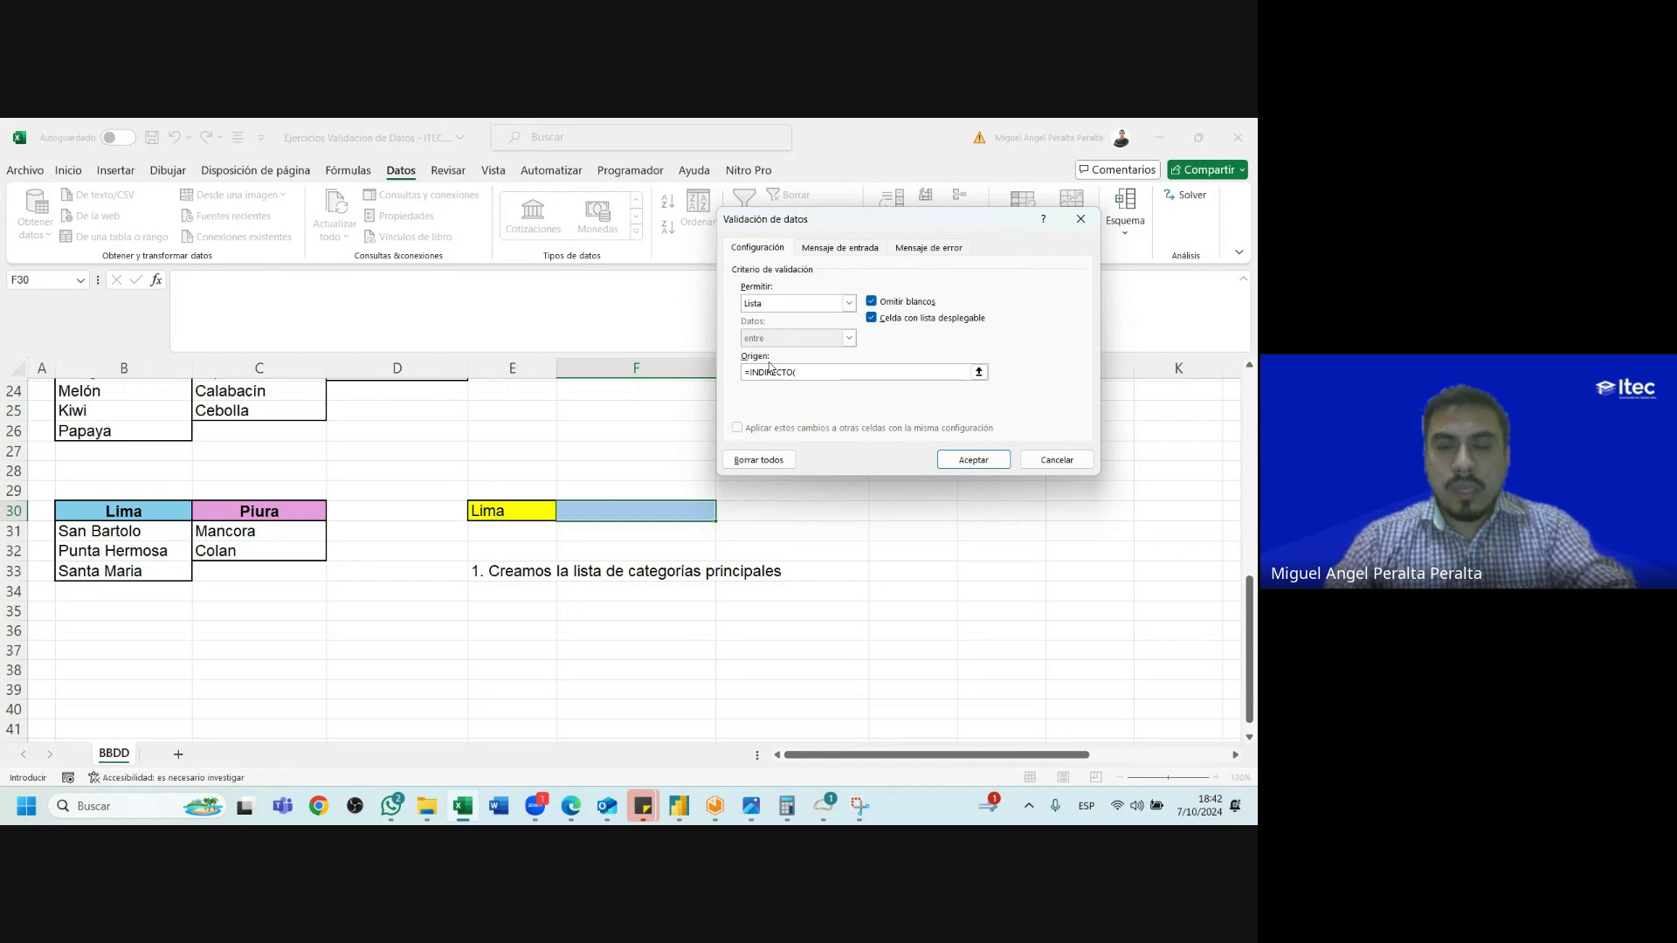
click(526, 510)
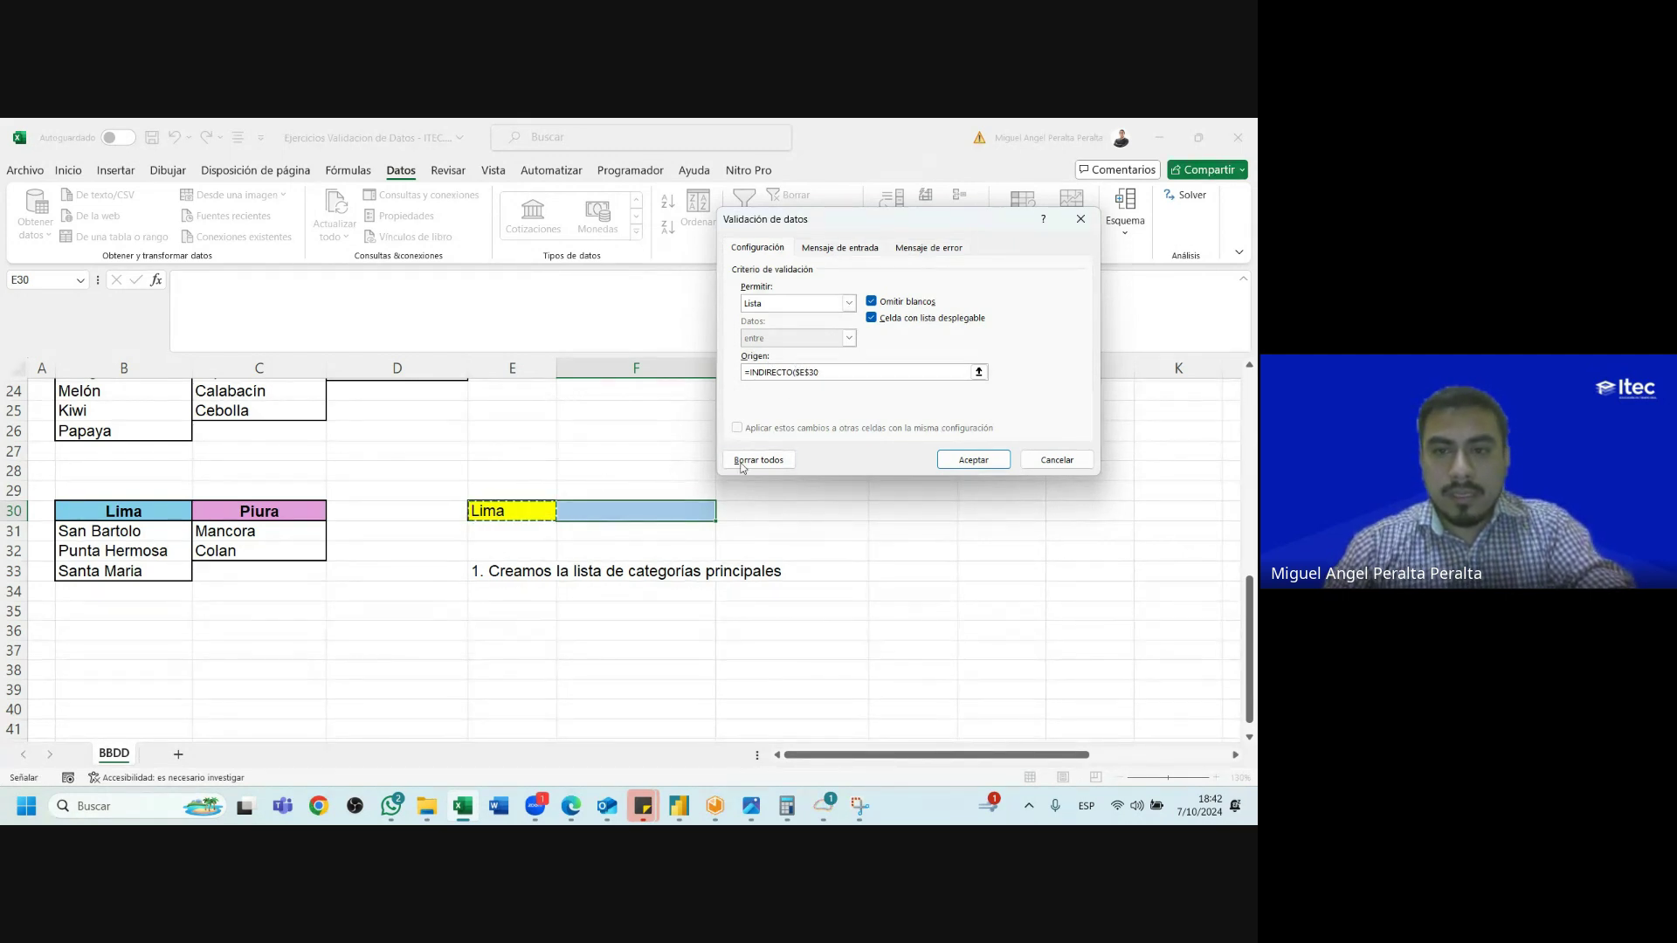
text())
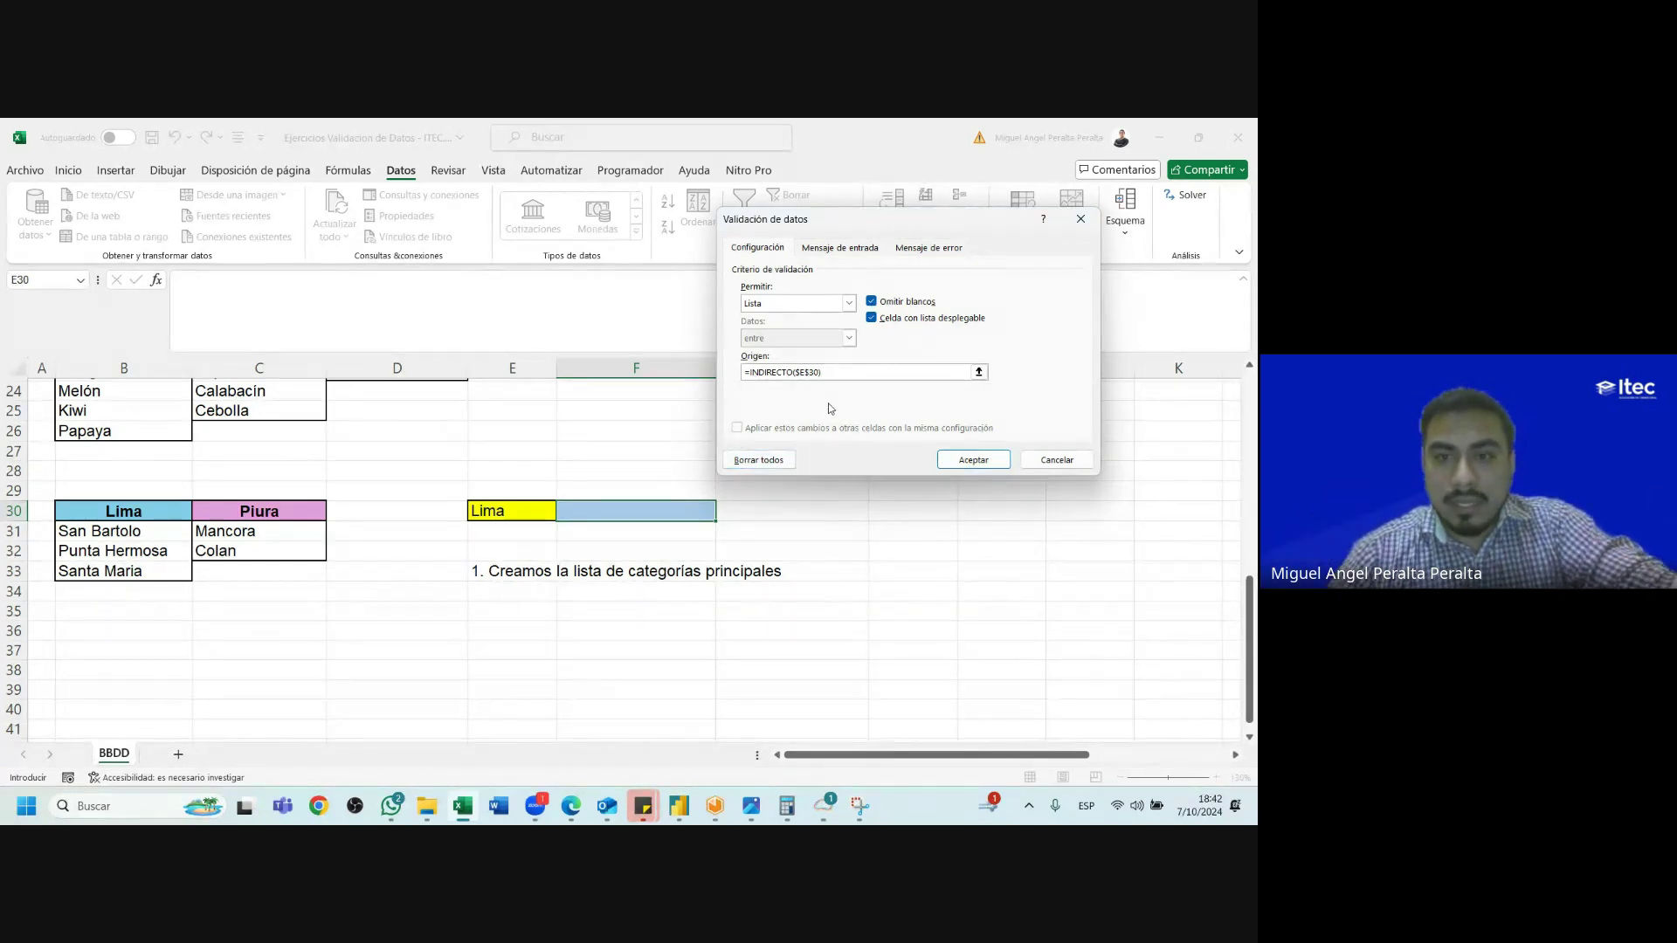
click(954, 457)
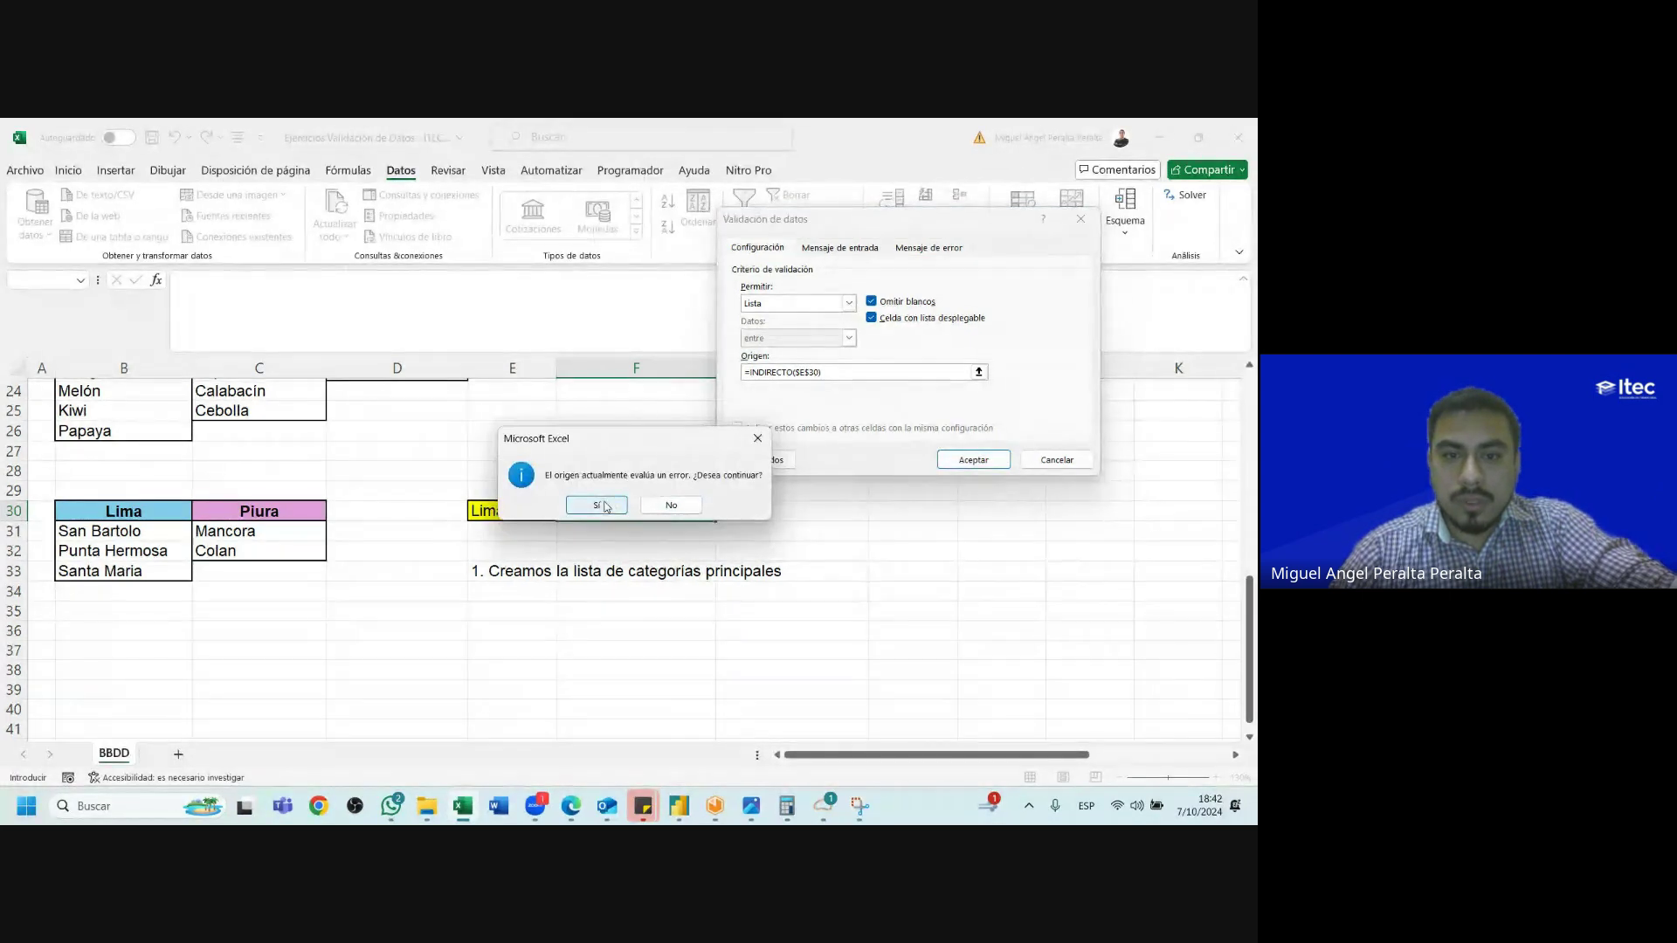
click(596, 506)
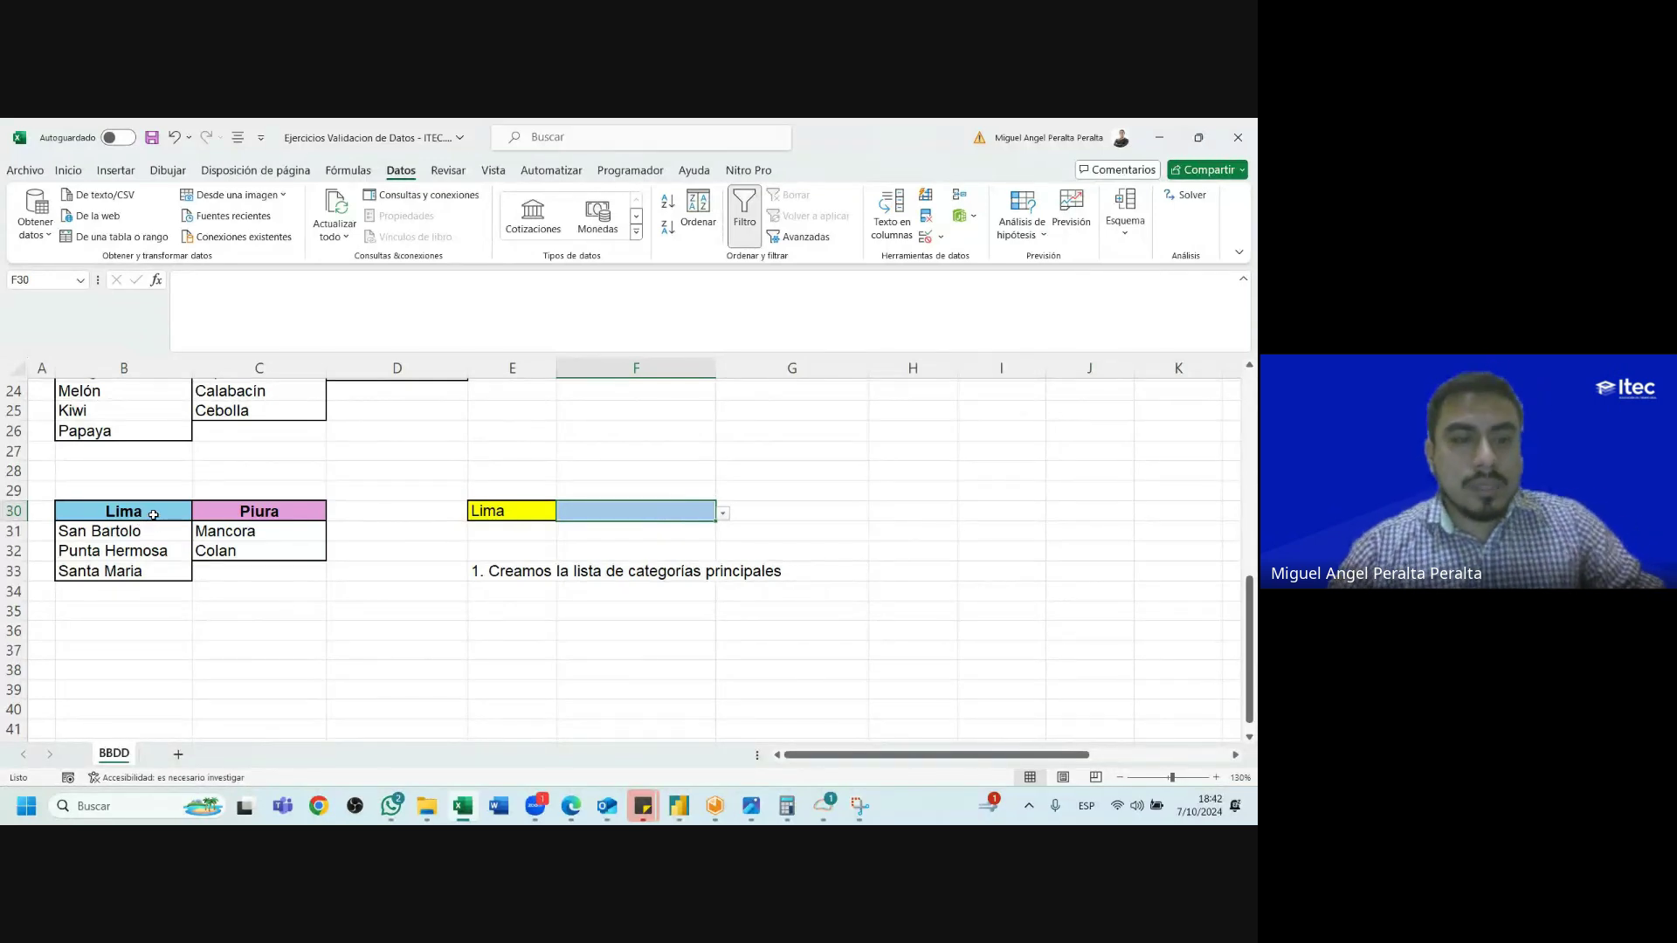
Step: Name the Lima districts range B31:B33 'LIMA' via the Name Box
drag(144, 530, 140, 570)
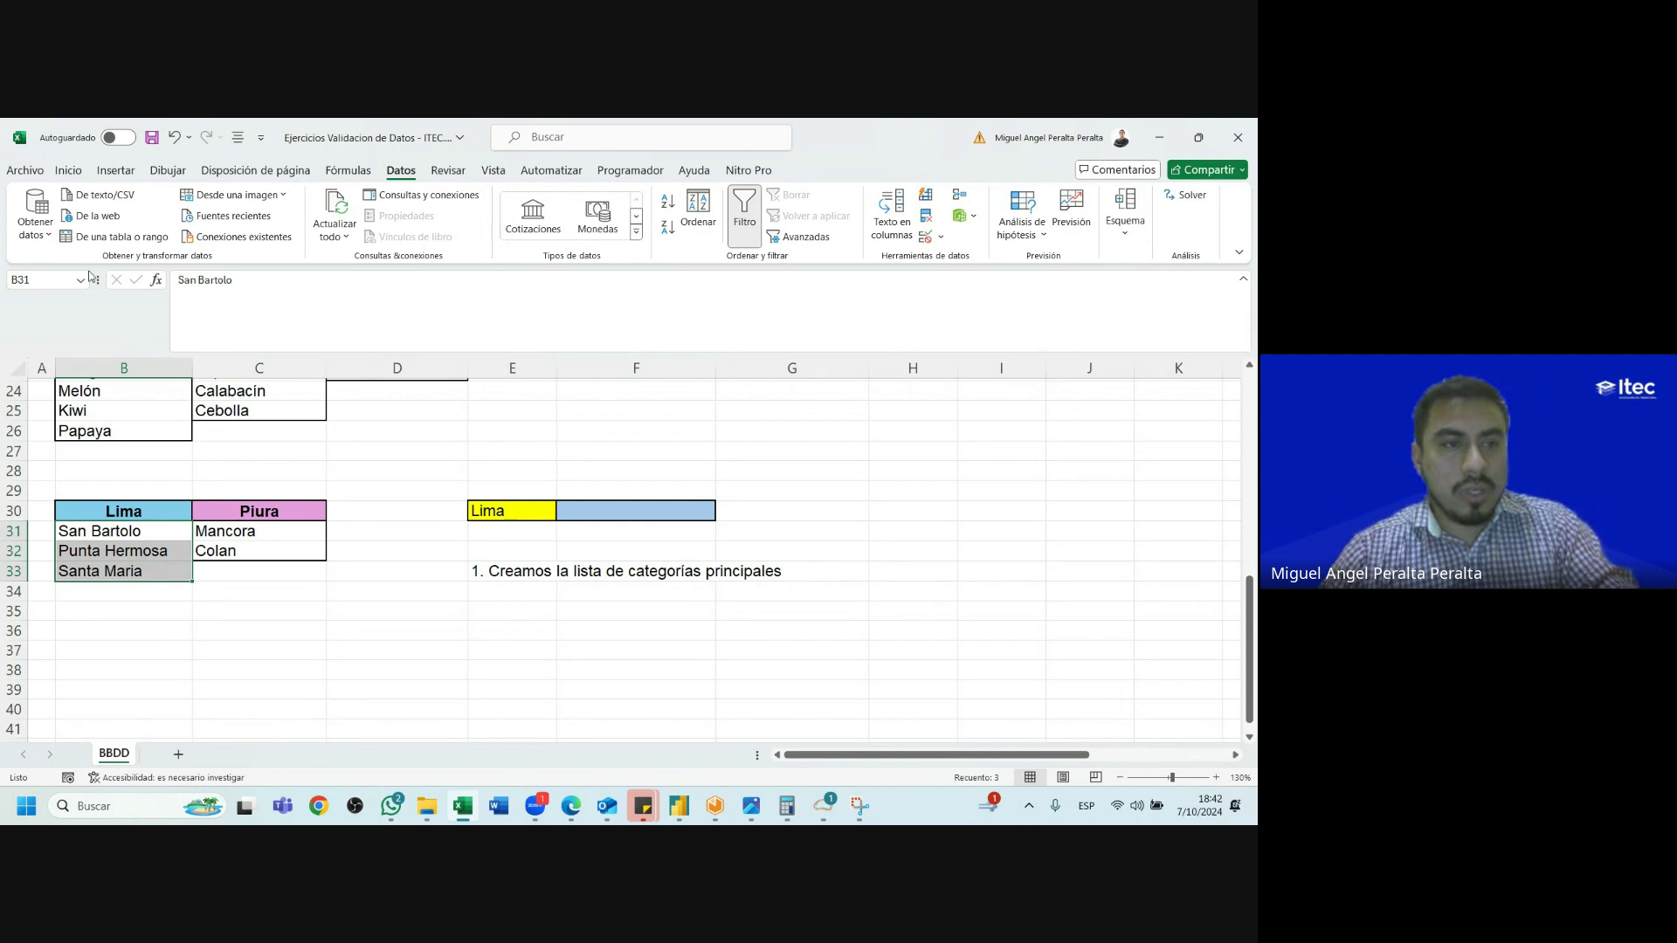
click(48, 281)
text(LIMA)
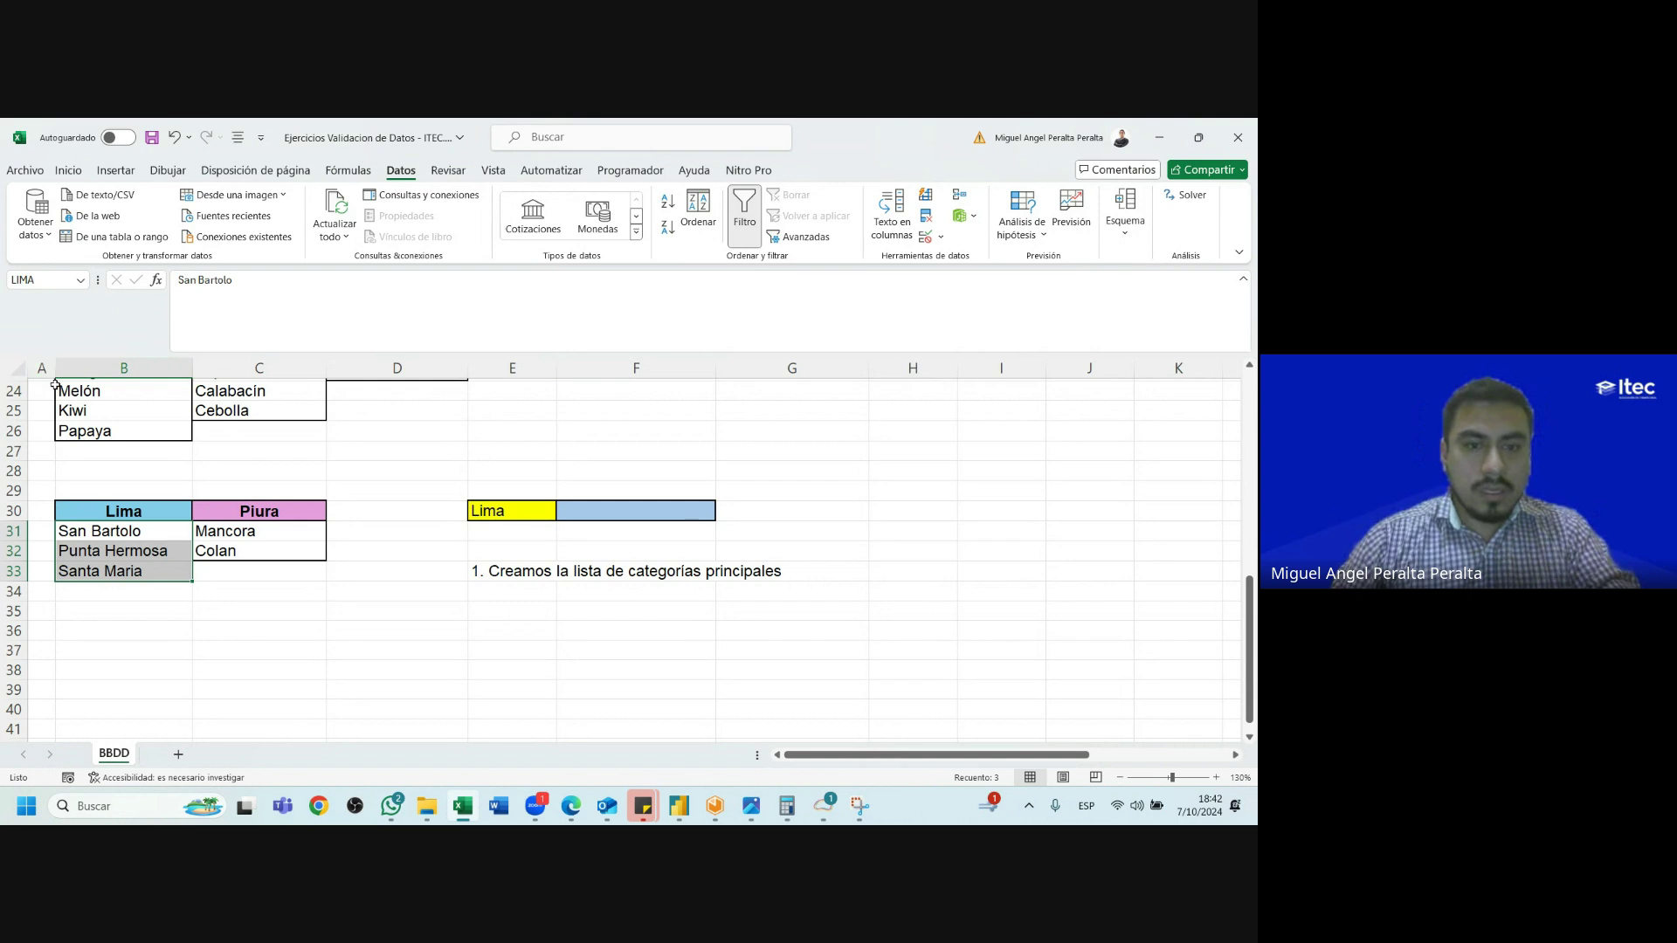
click(44, 280)
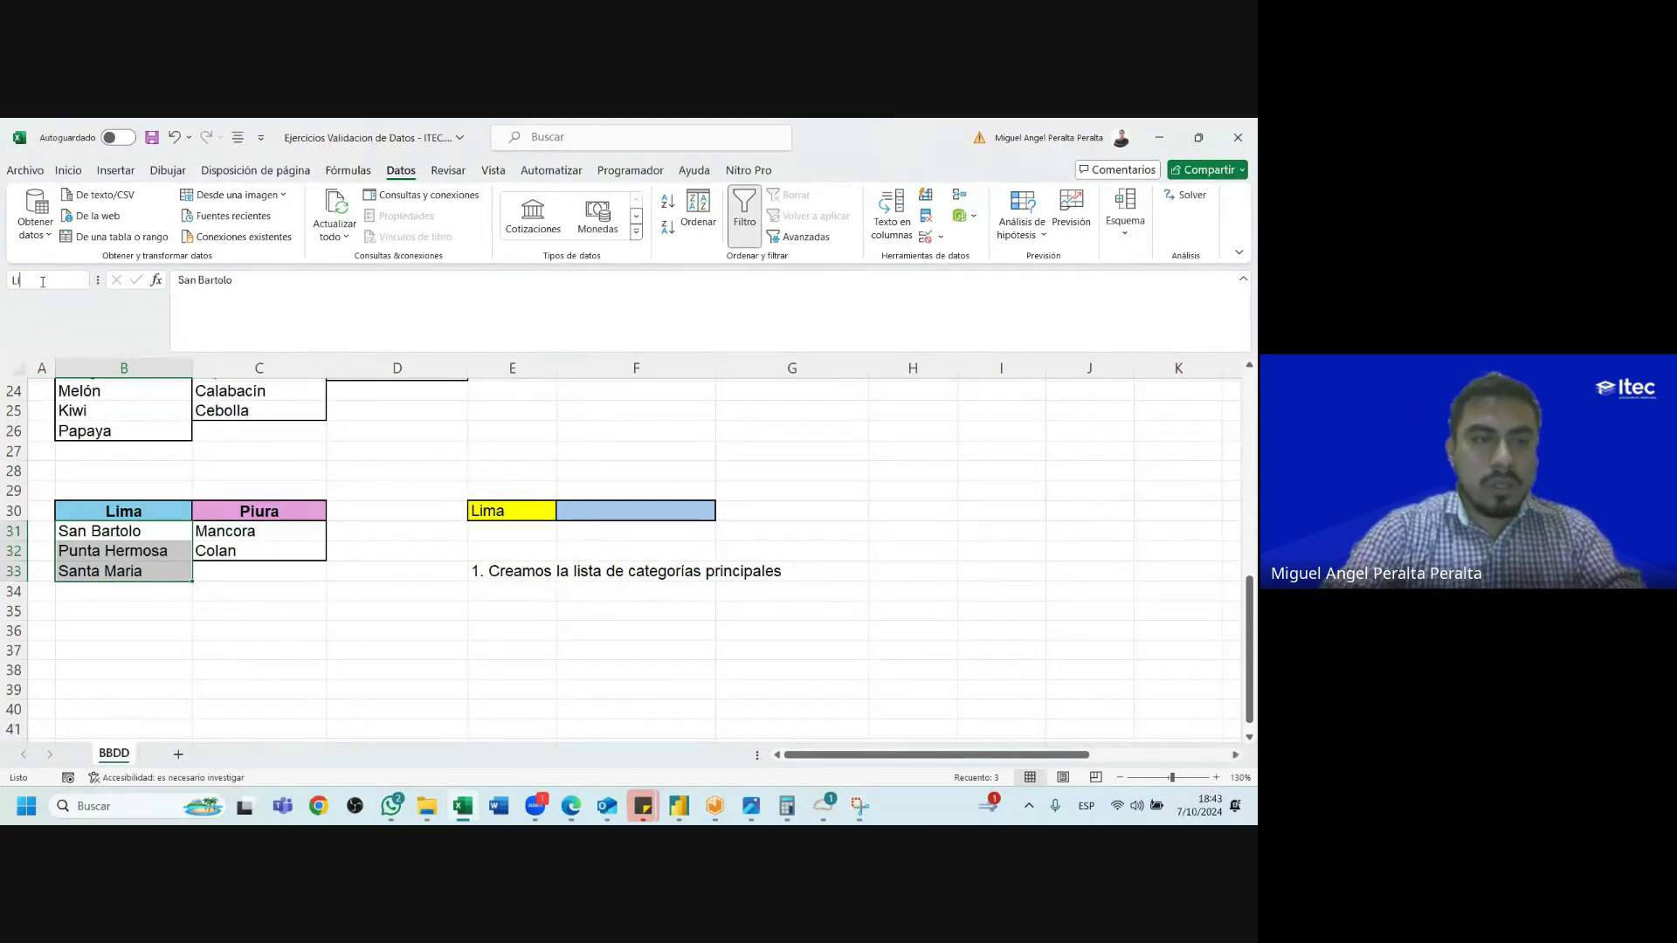
text(LIMA)
key(Return)
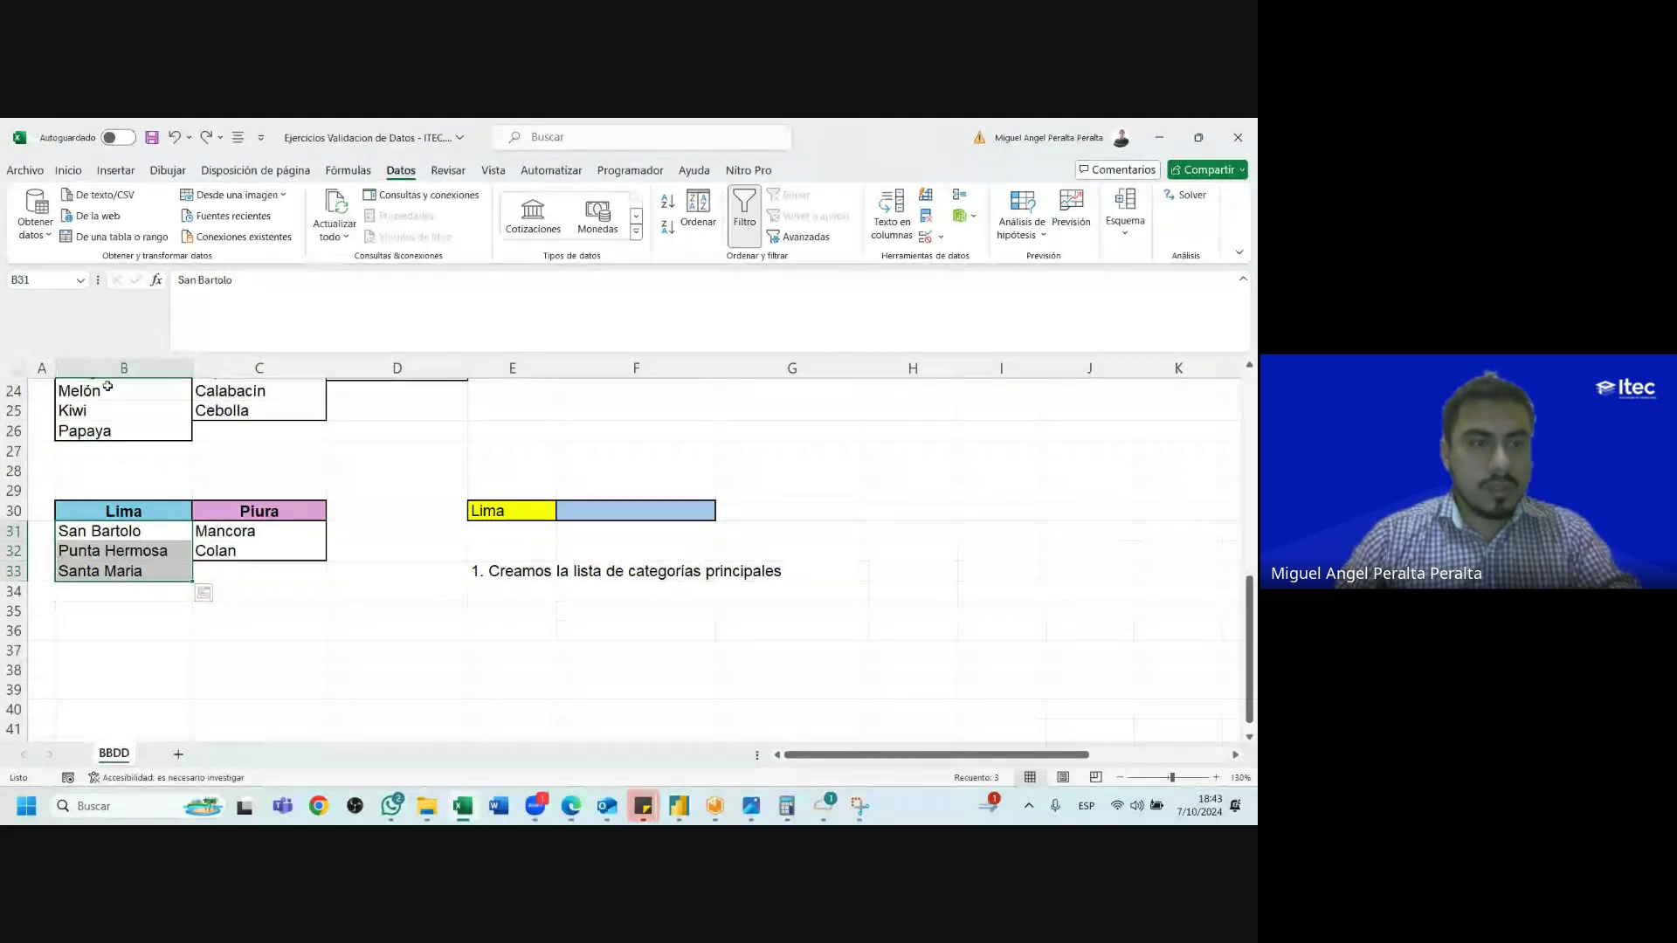
click(53, 279)
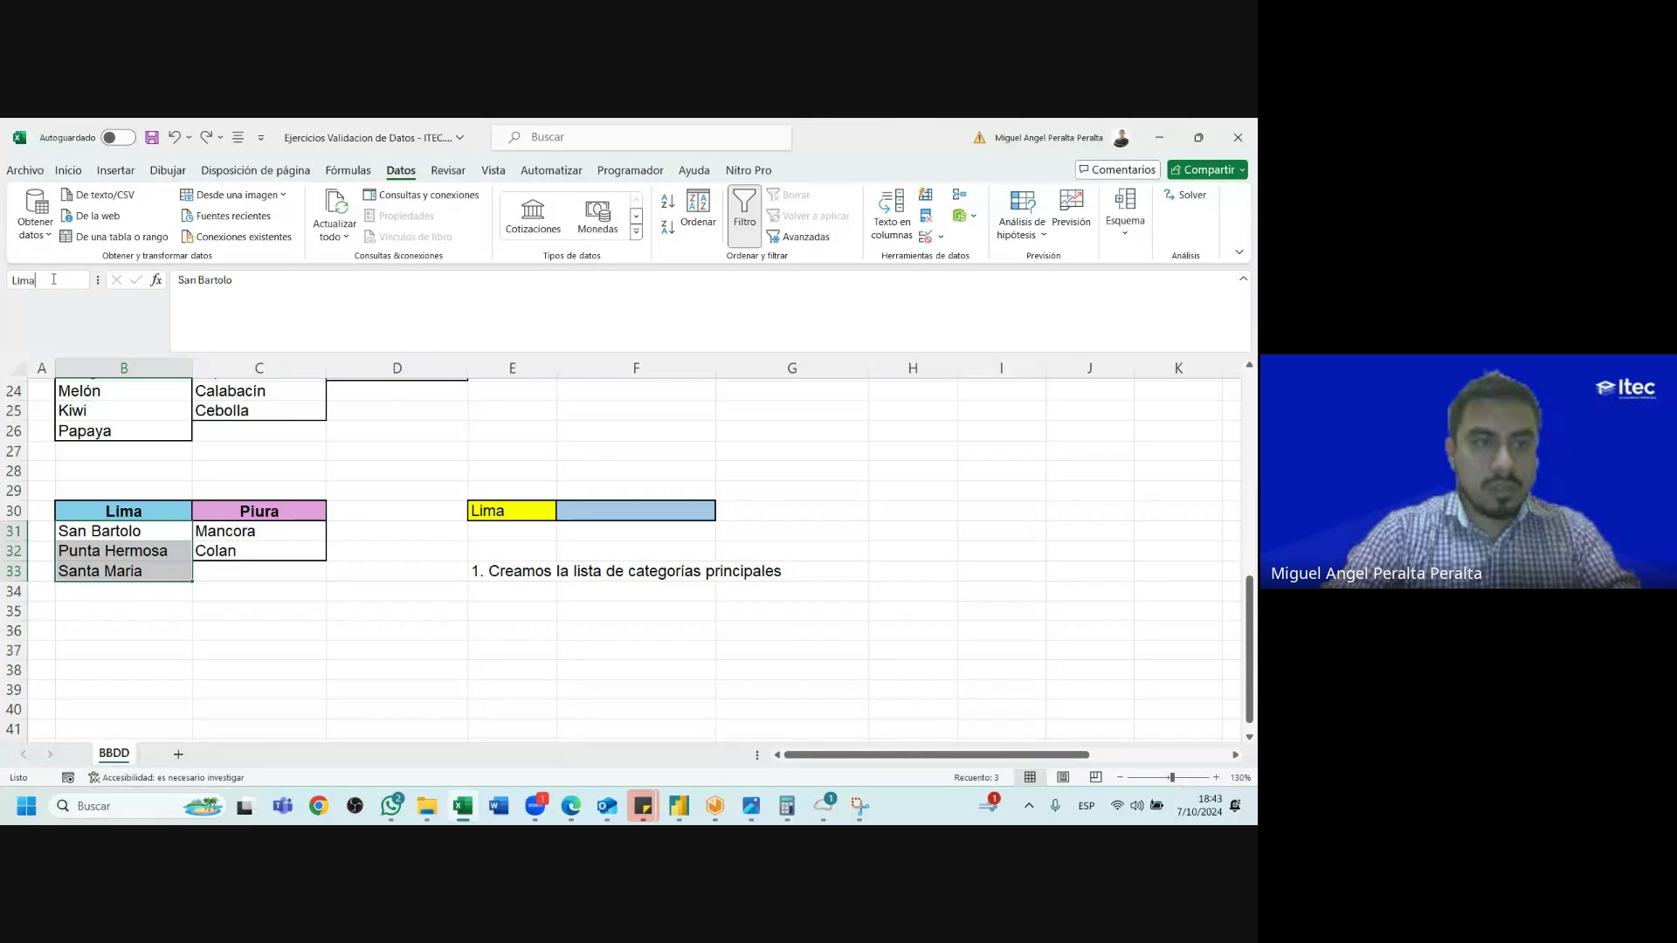
Step: Name the Piura districts C31:C32 'Piura' and check F30's dropdown shows the Lima districts
drag(253, 530, 253, 550)
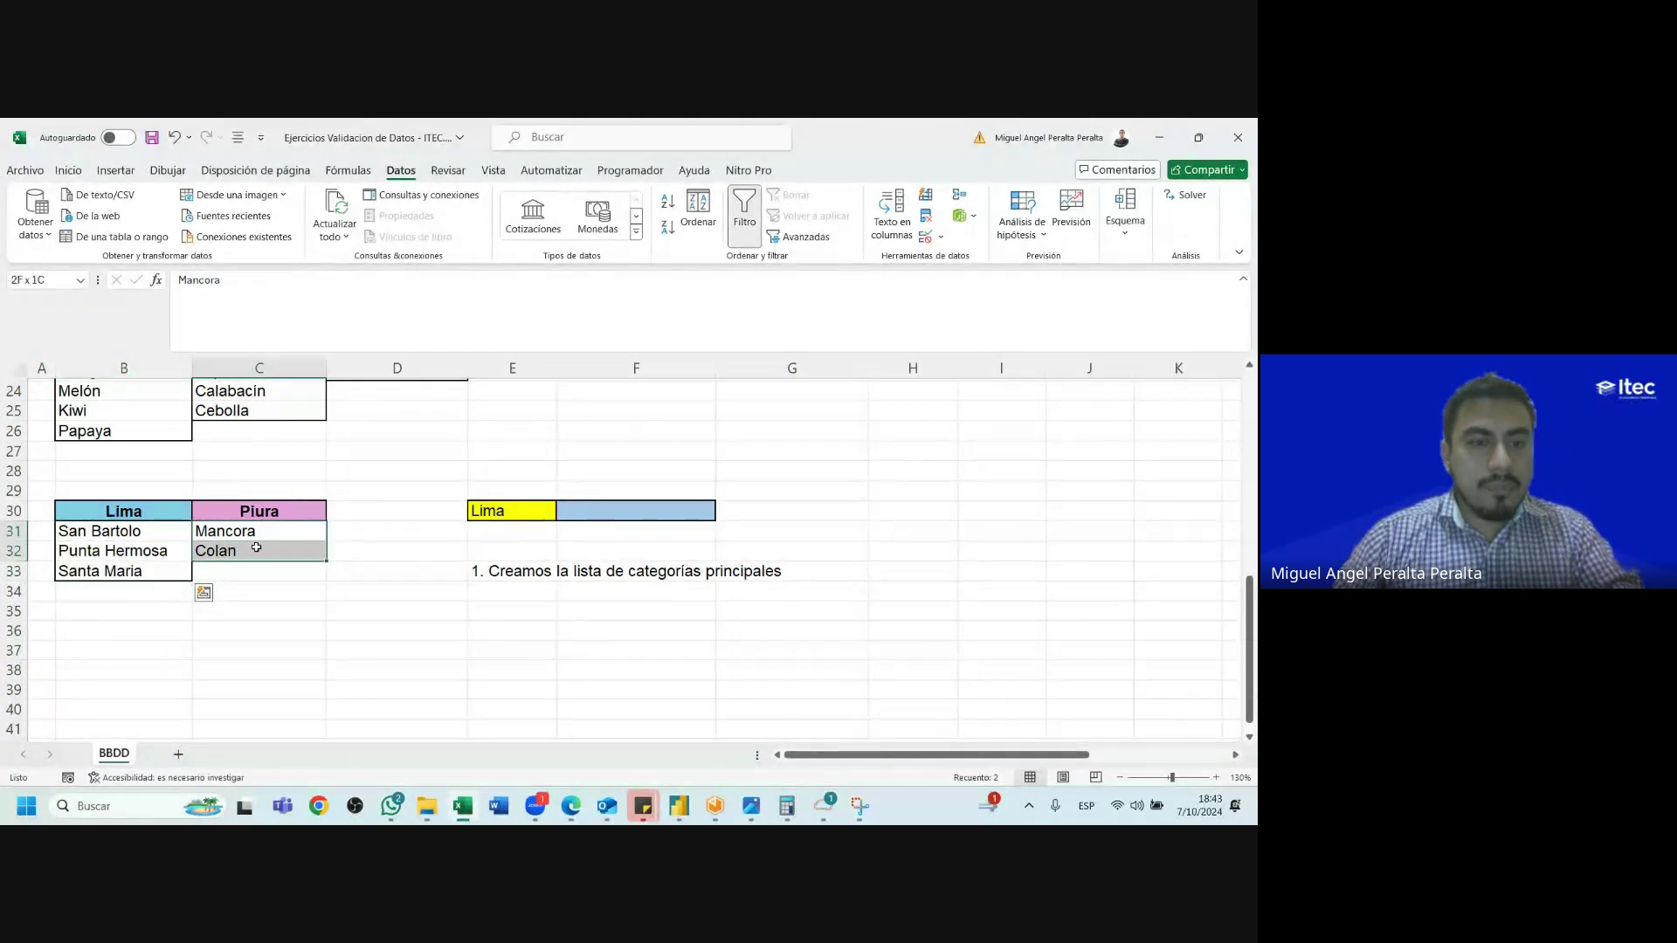
click(36, 277)
text(Piura)
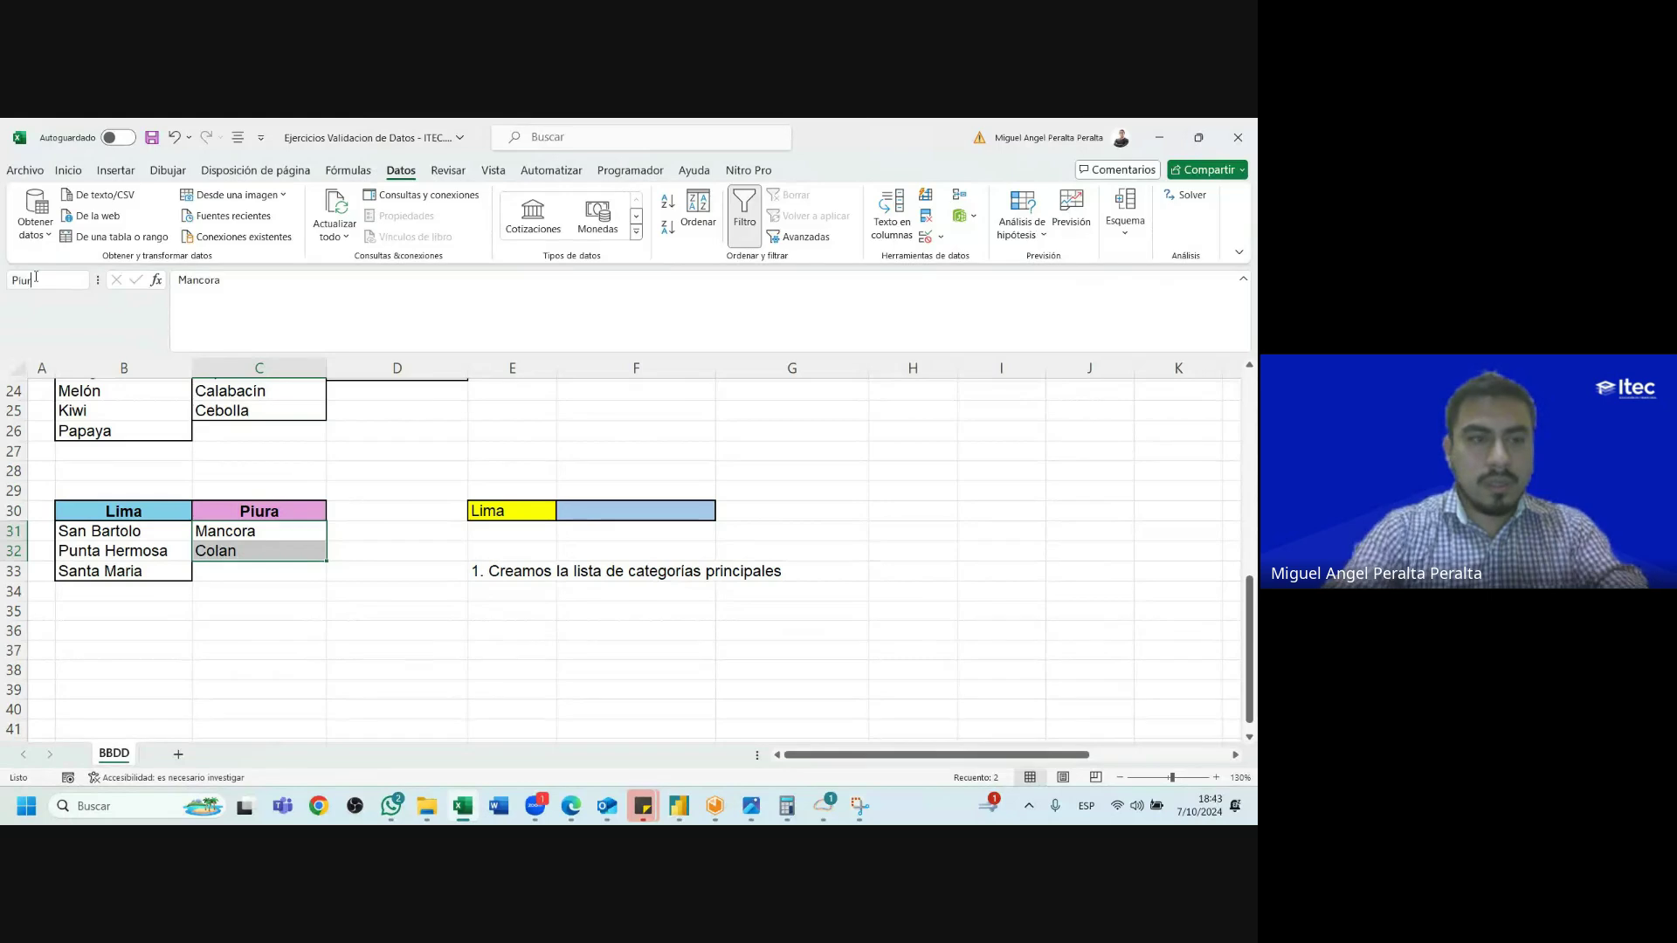
click(512, 510)
click(635, 511)
click(724, 511)
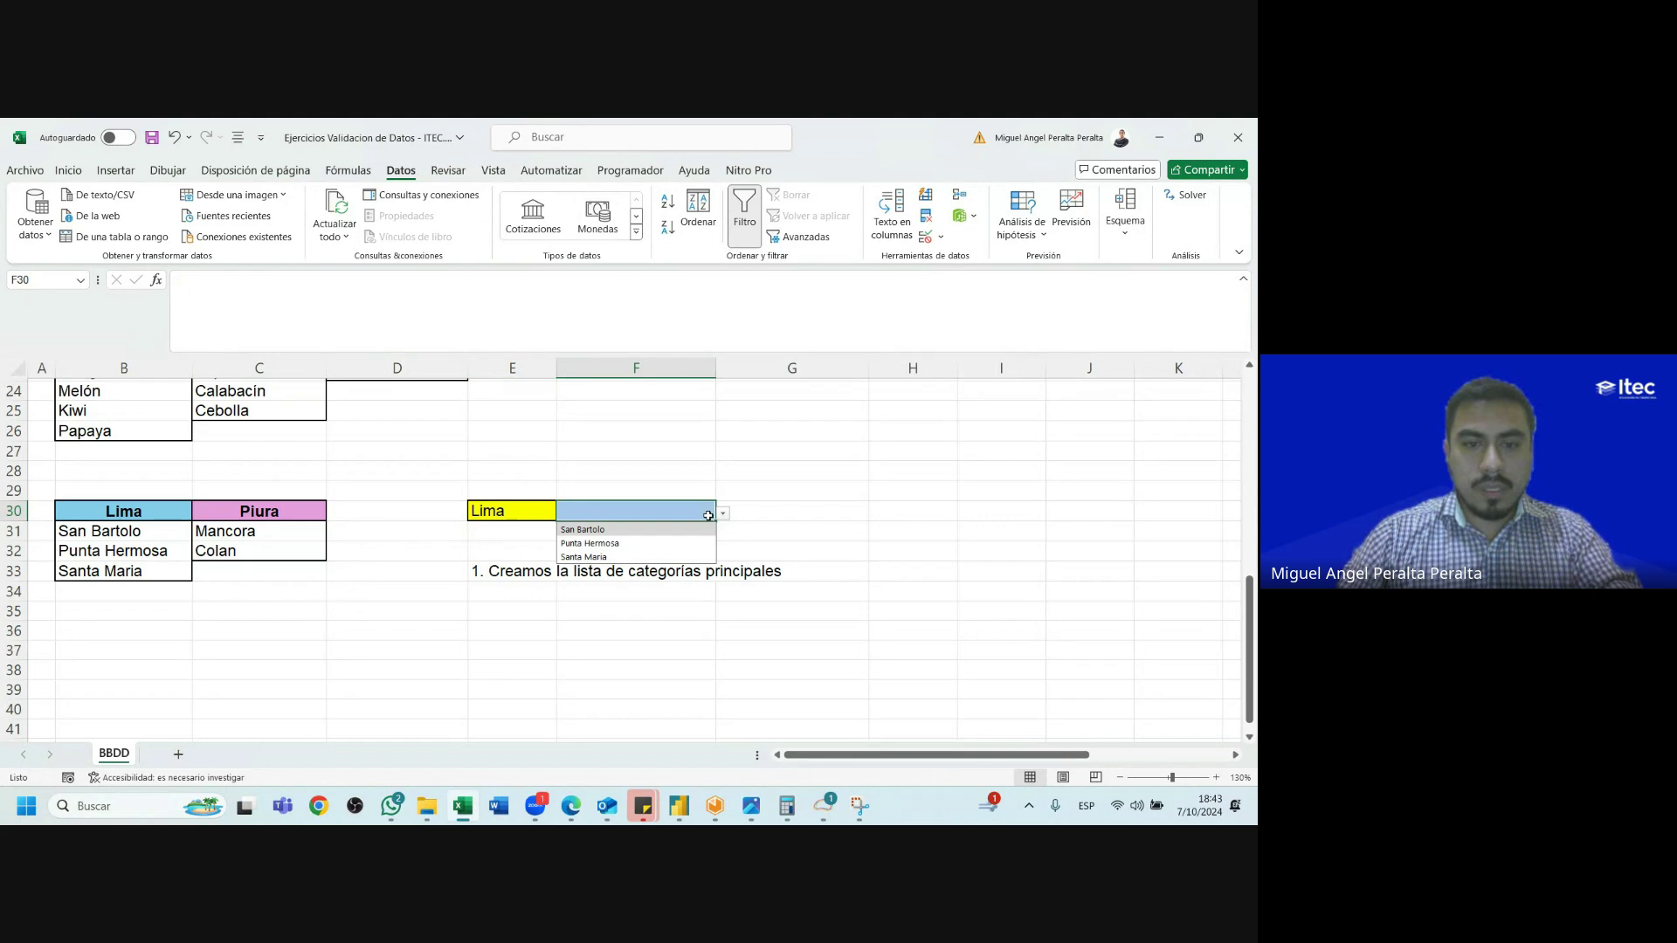
Step: Switch E30 to Piura and back to Lima, checking F30's district list each time
click(544, 519)
click(564, 513)
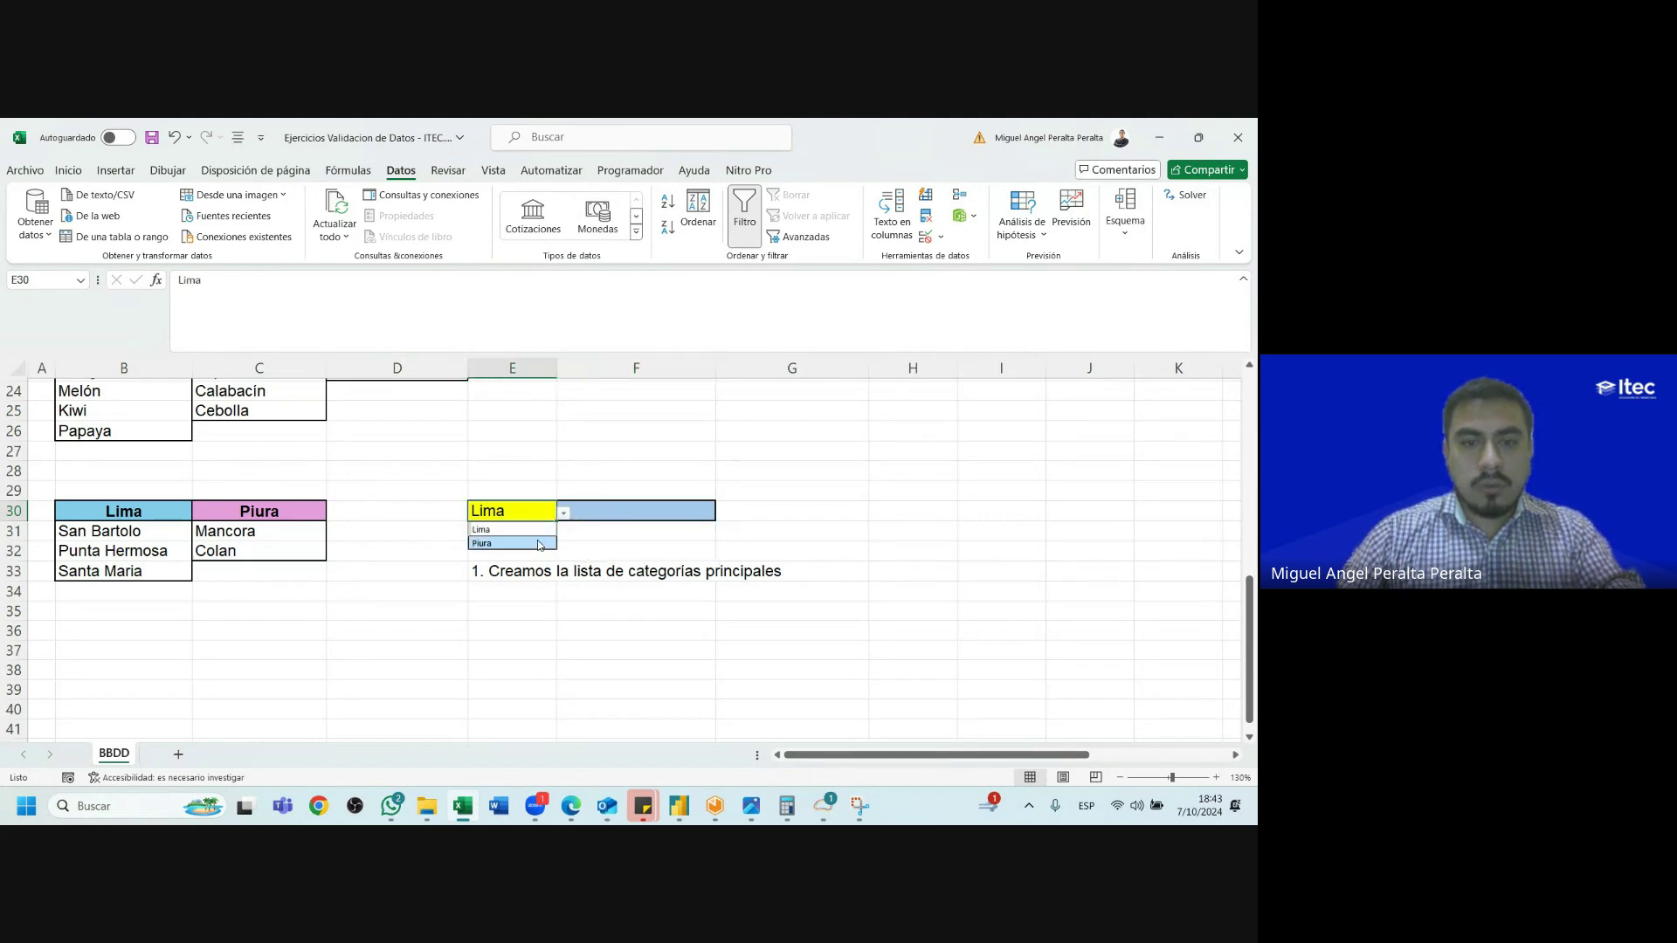
click(498, 543)
click(690, 510)
click(724, 512)
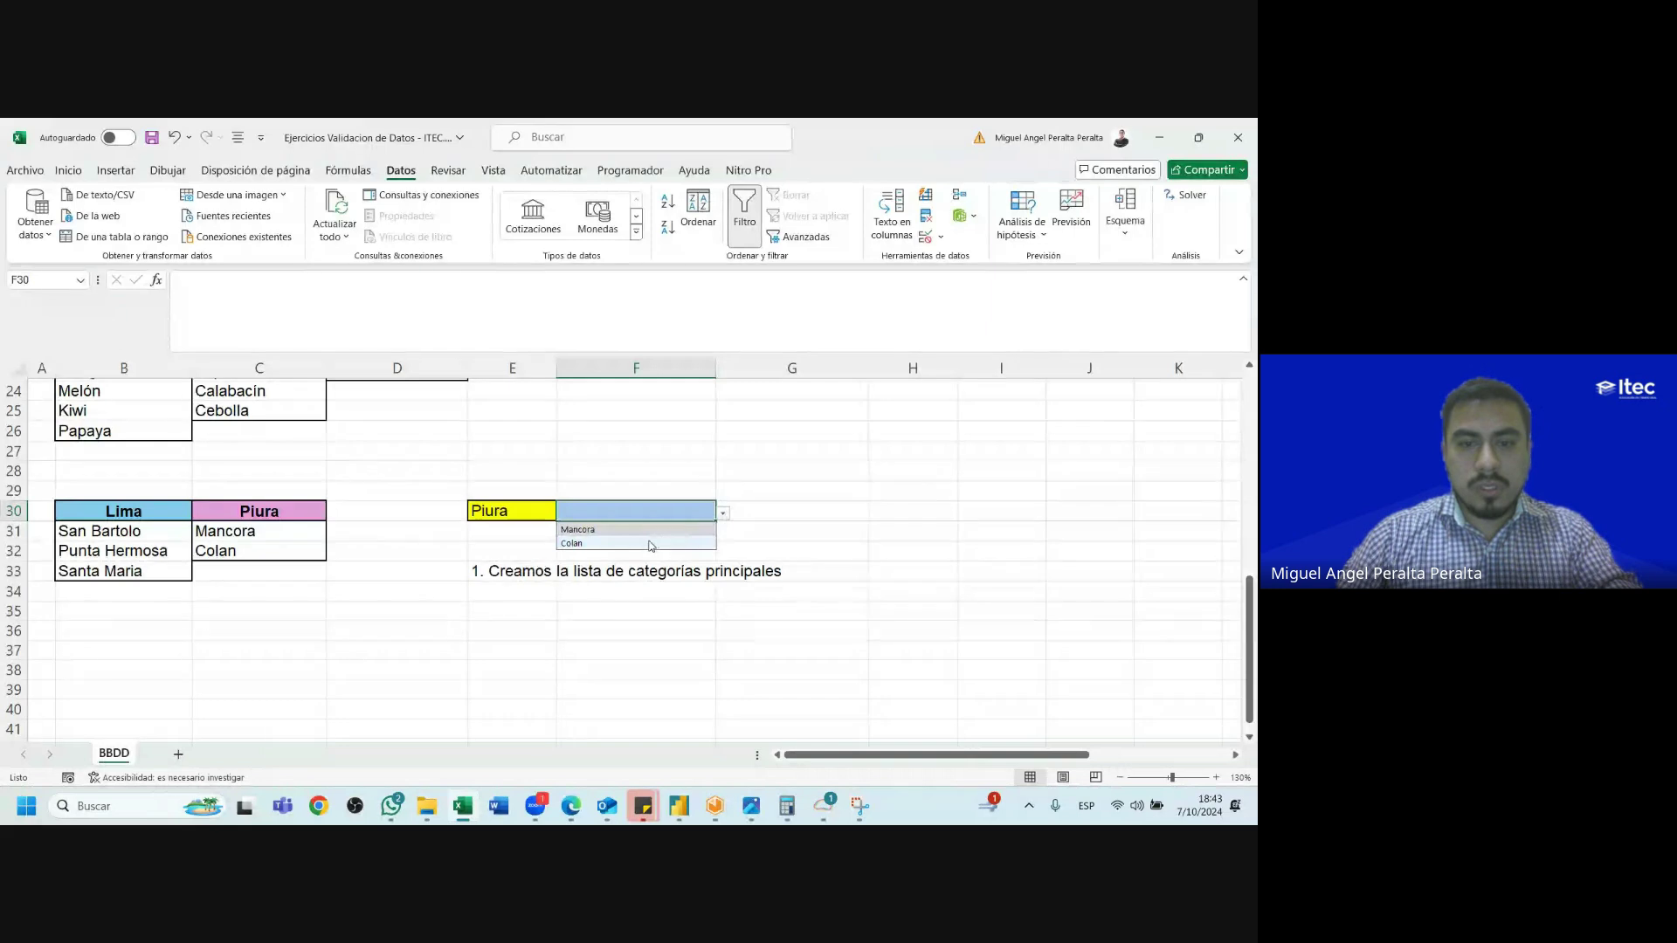
click(775, 518)
click(515, 510)
click(564, 513)
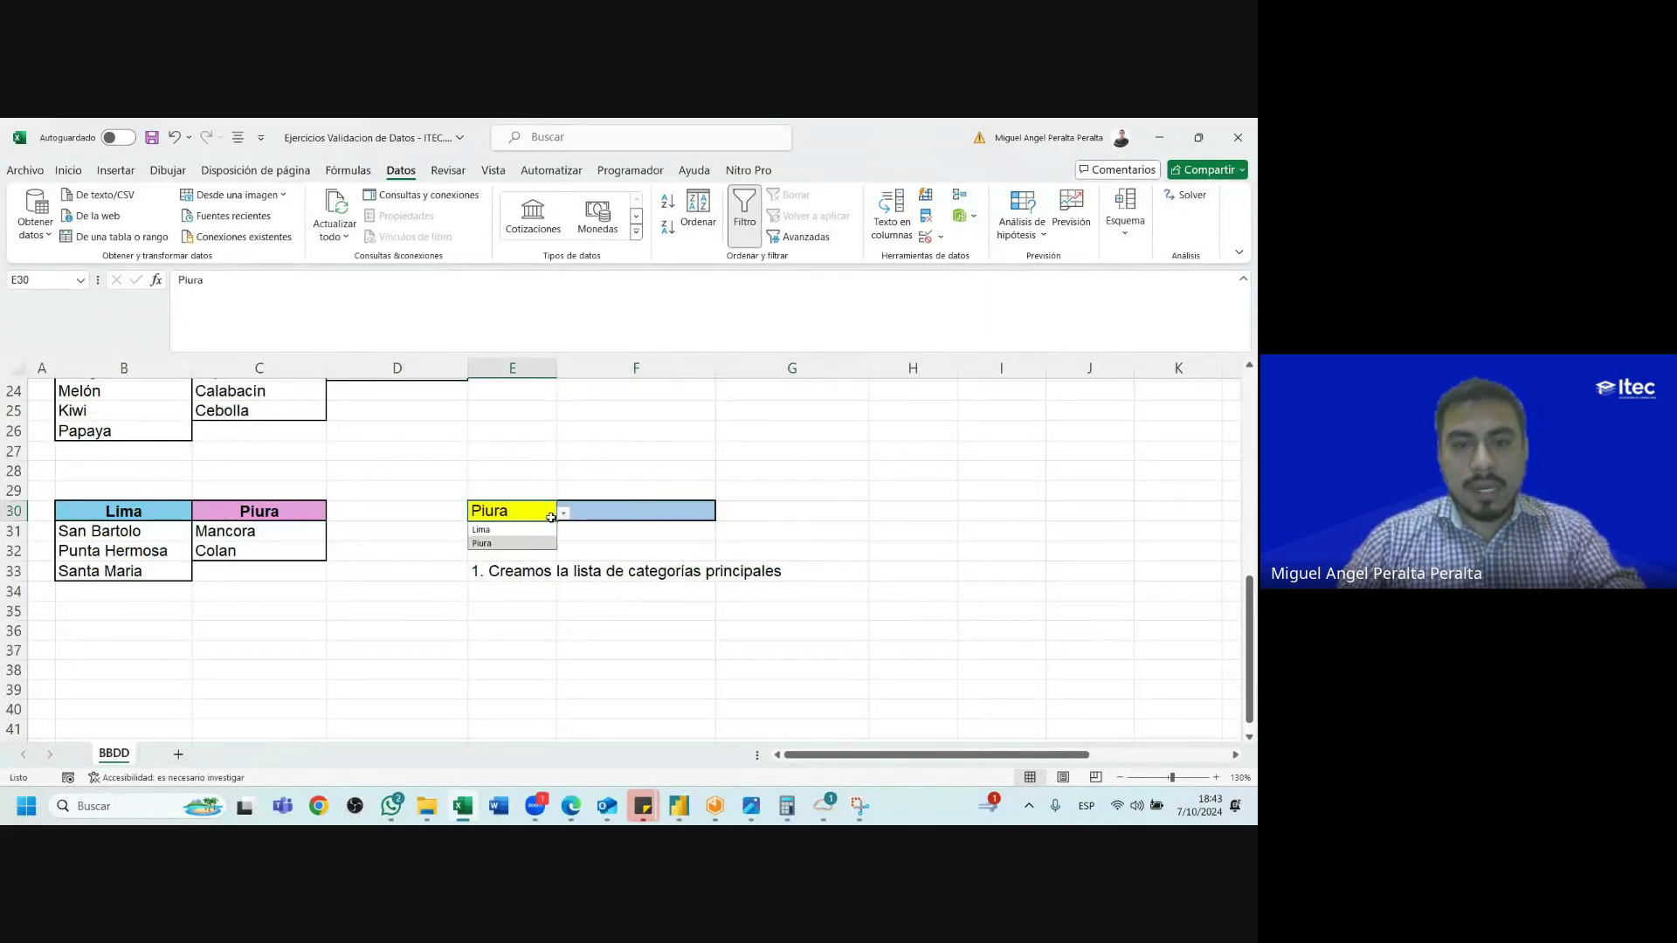
click(540, 530)
click(646, 511)
click(724, 513)
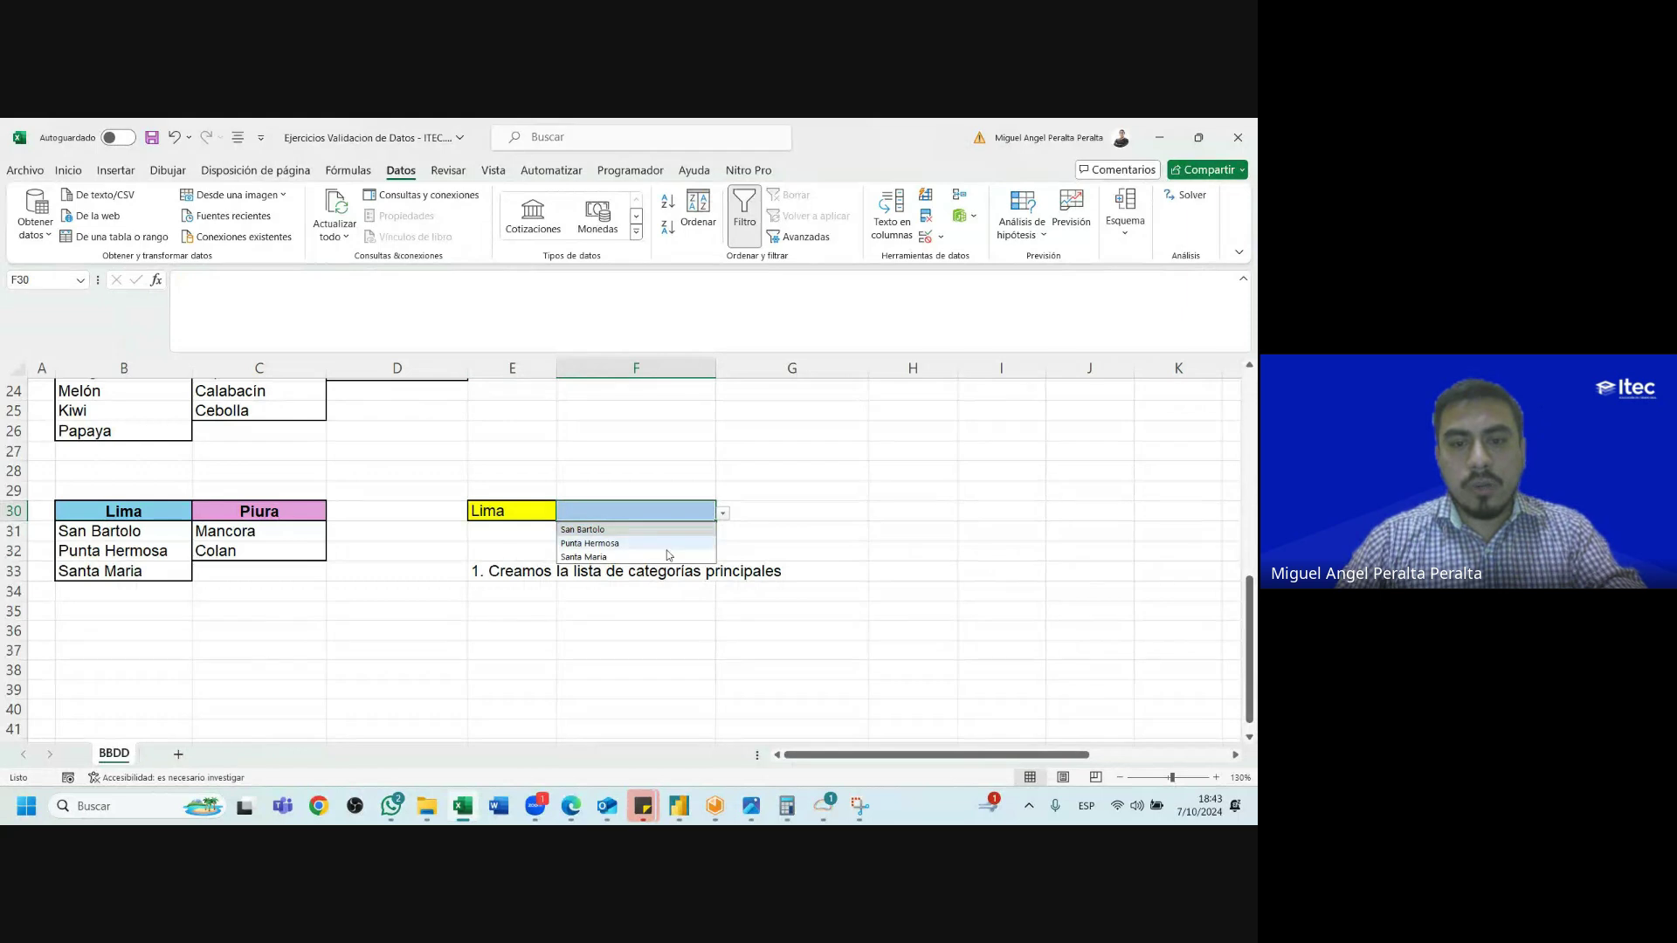
click(548, 509)
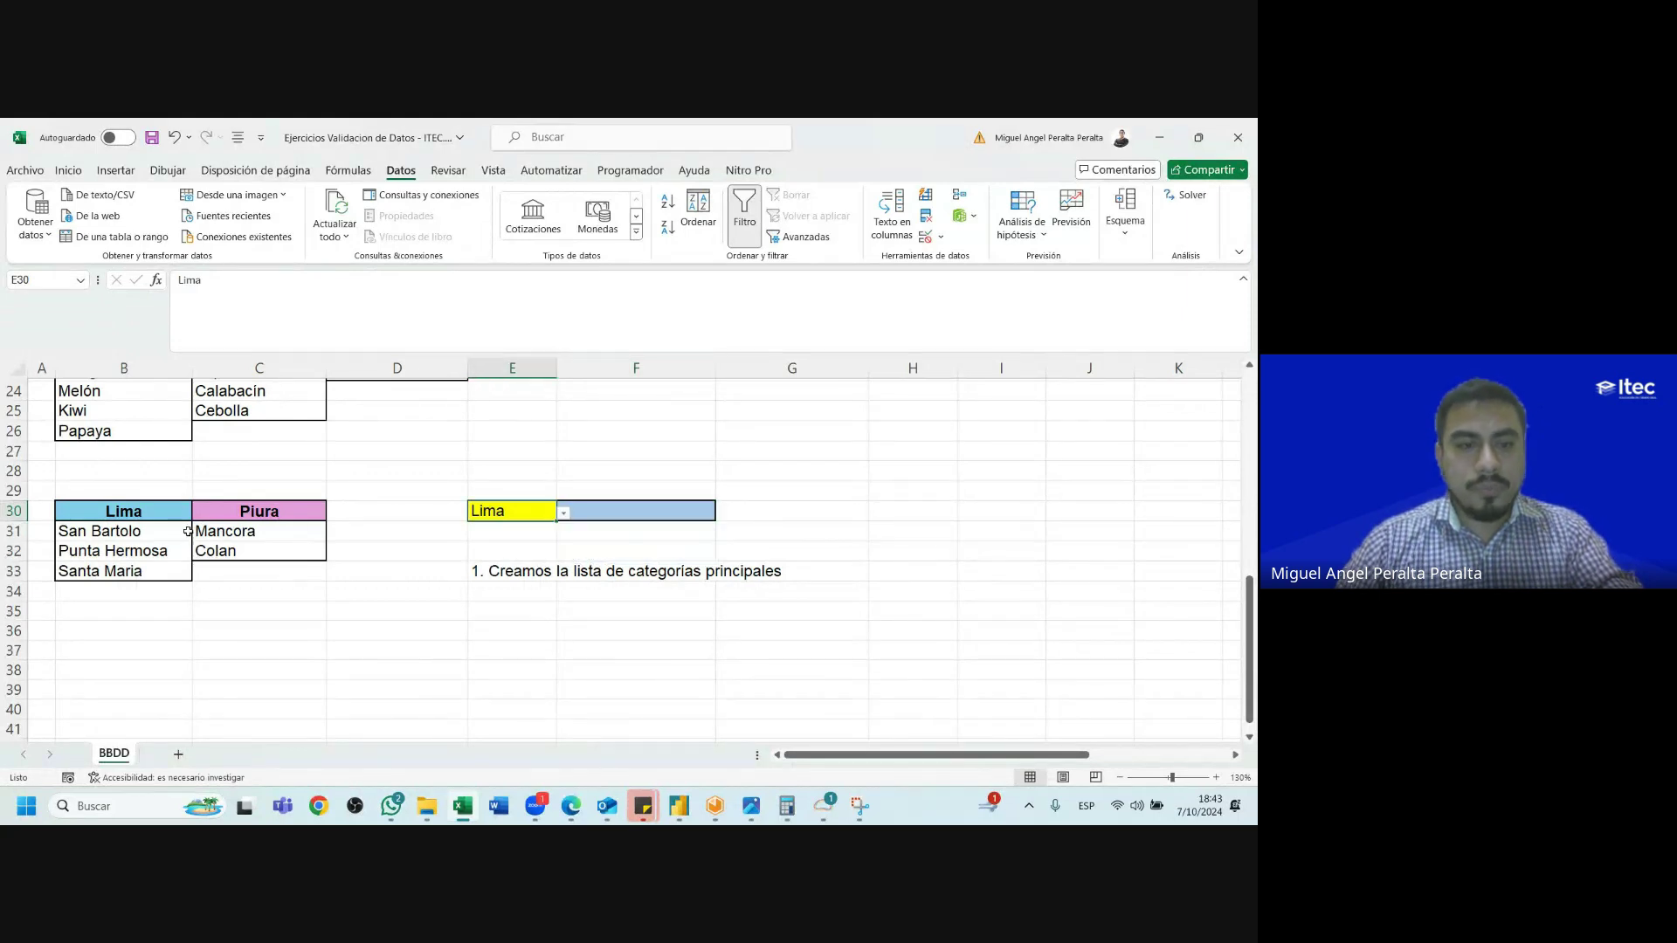
Step: Name the Lima districts range B31:B33 'Lima'
drag(114, 530, 114, 571)
click(44, 279)
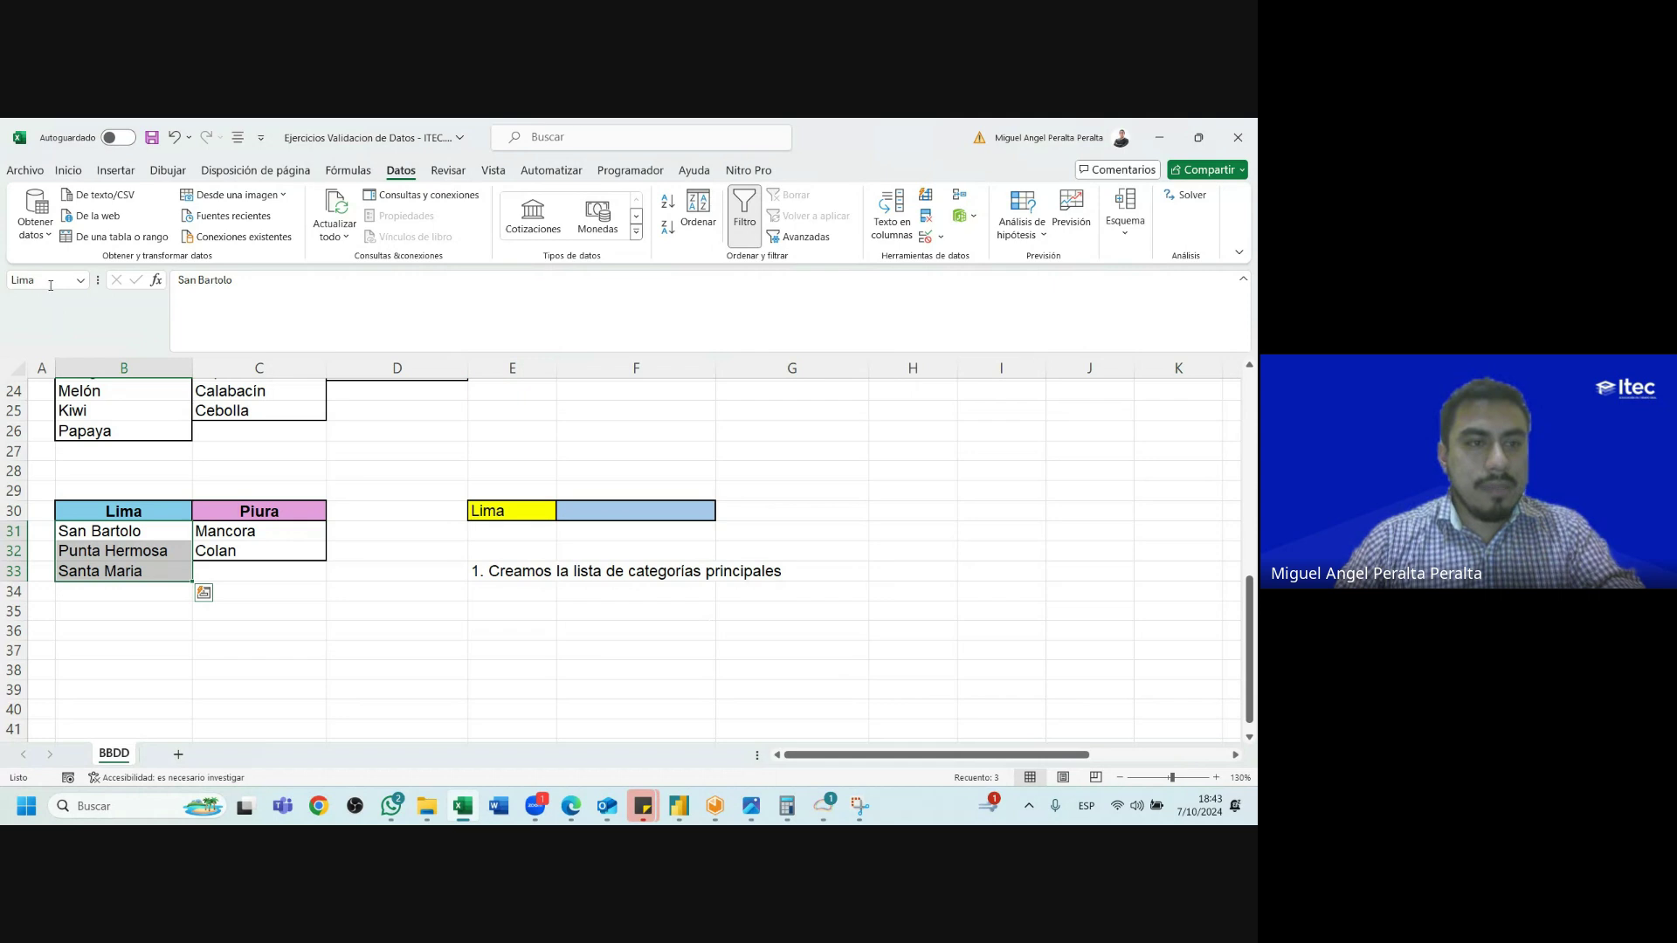
text(Lima)
key(Return)
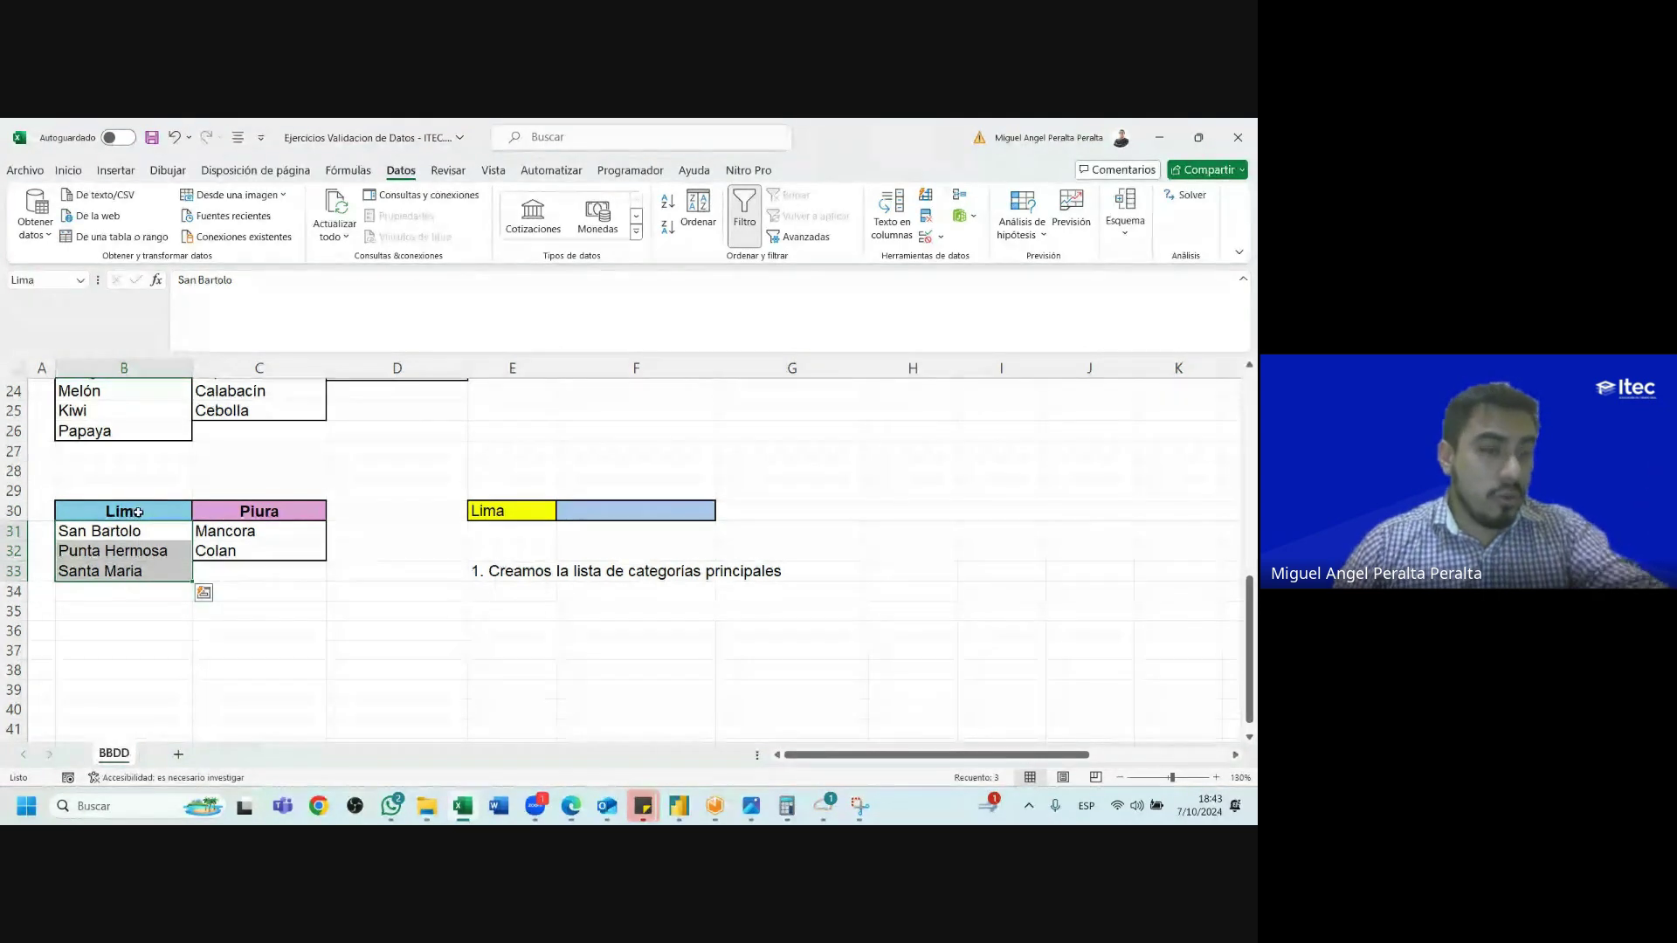
drag(231, 530, 231, 550)
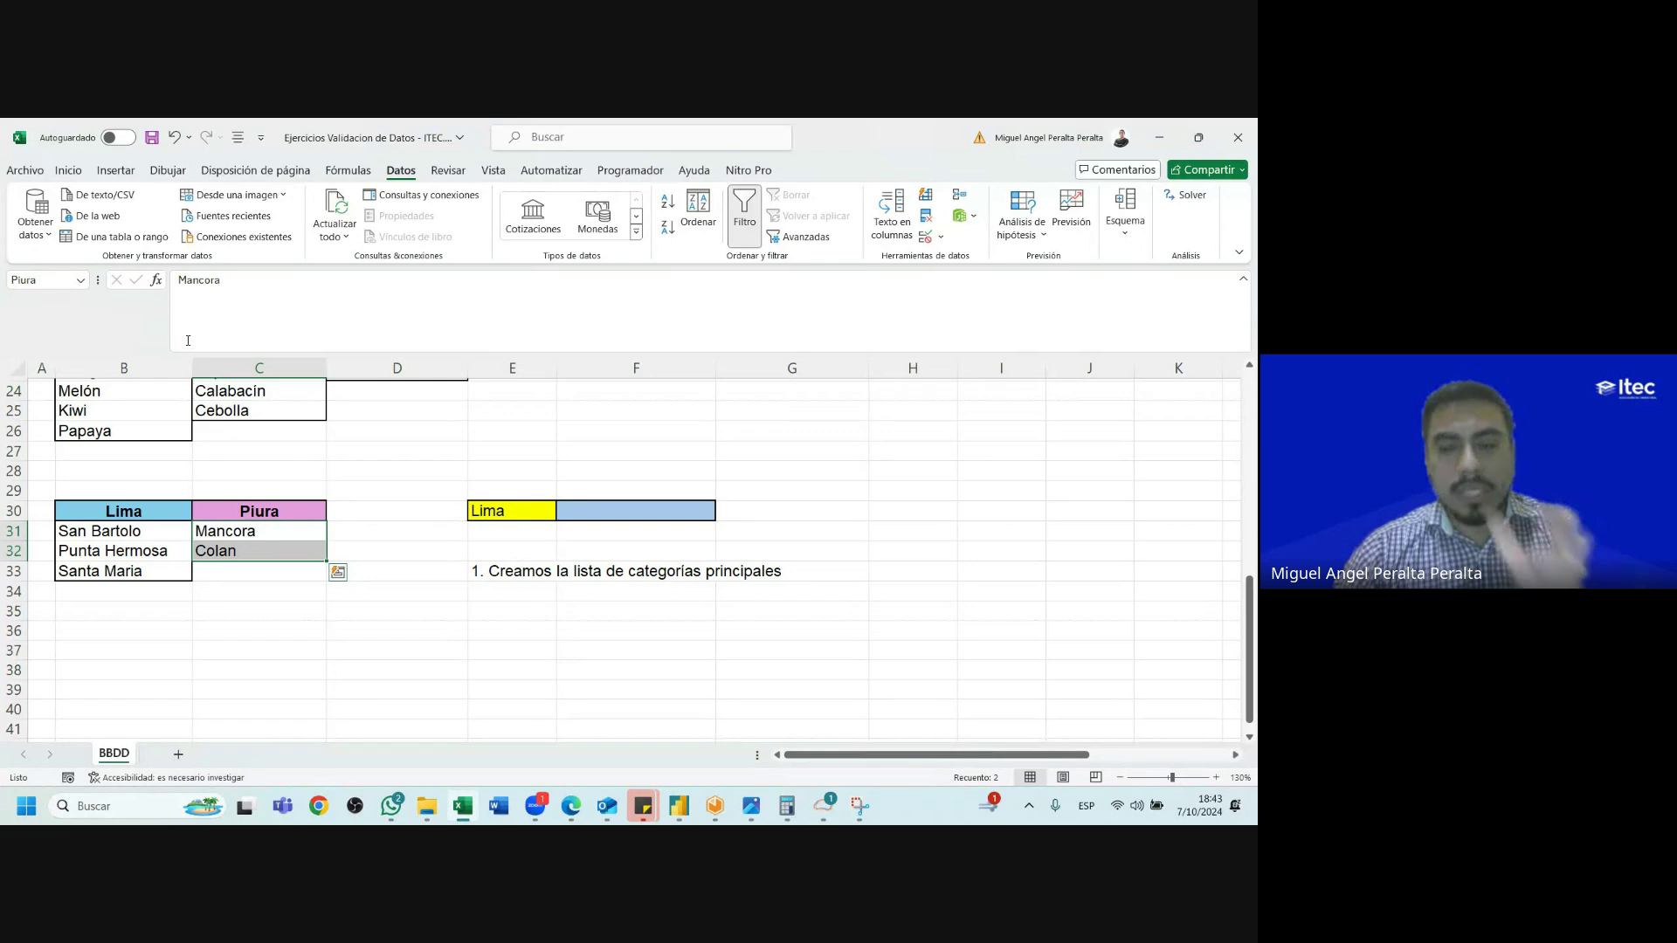
click(479, 481)
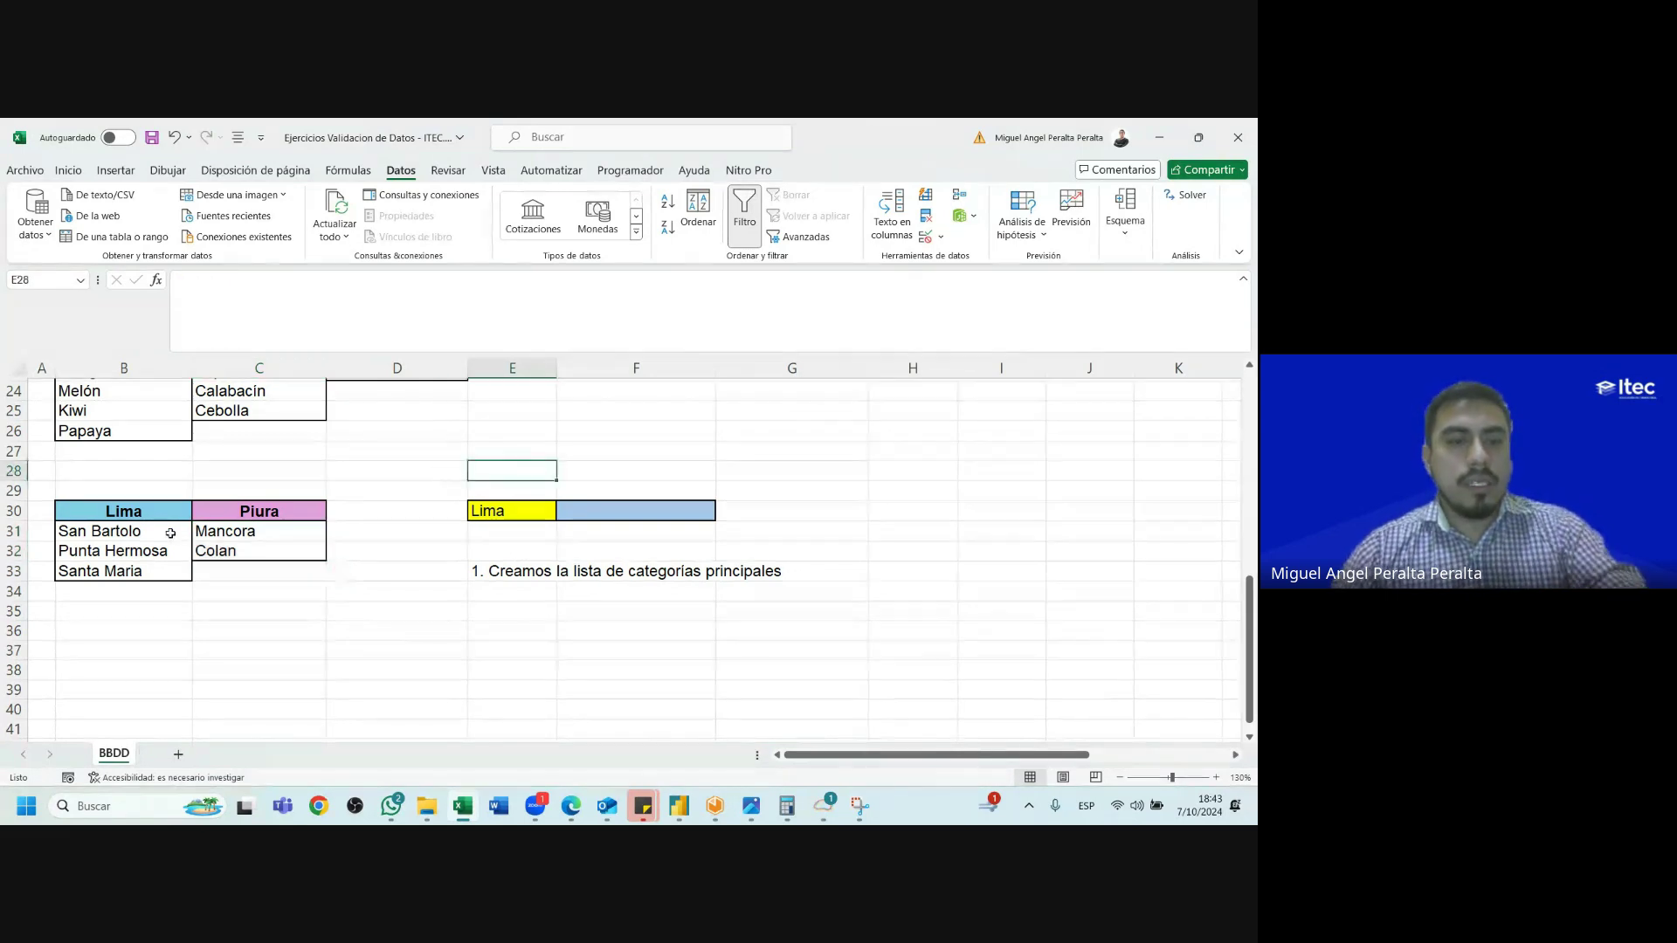
drag(165, 532, 131, 571)
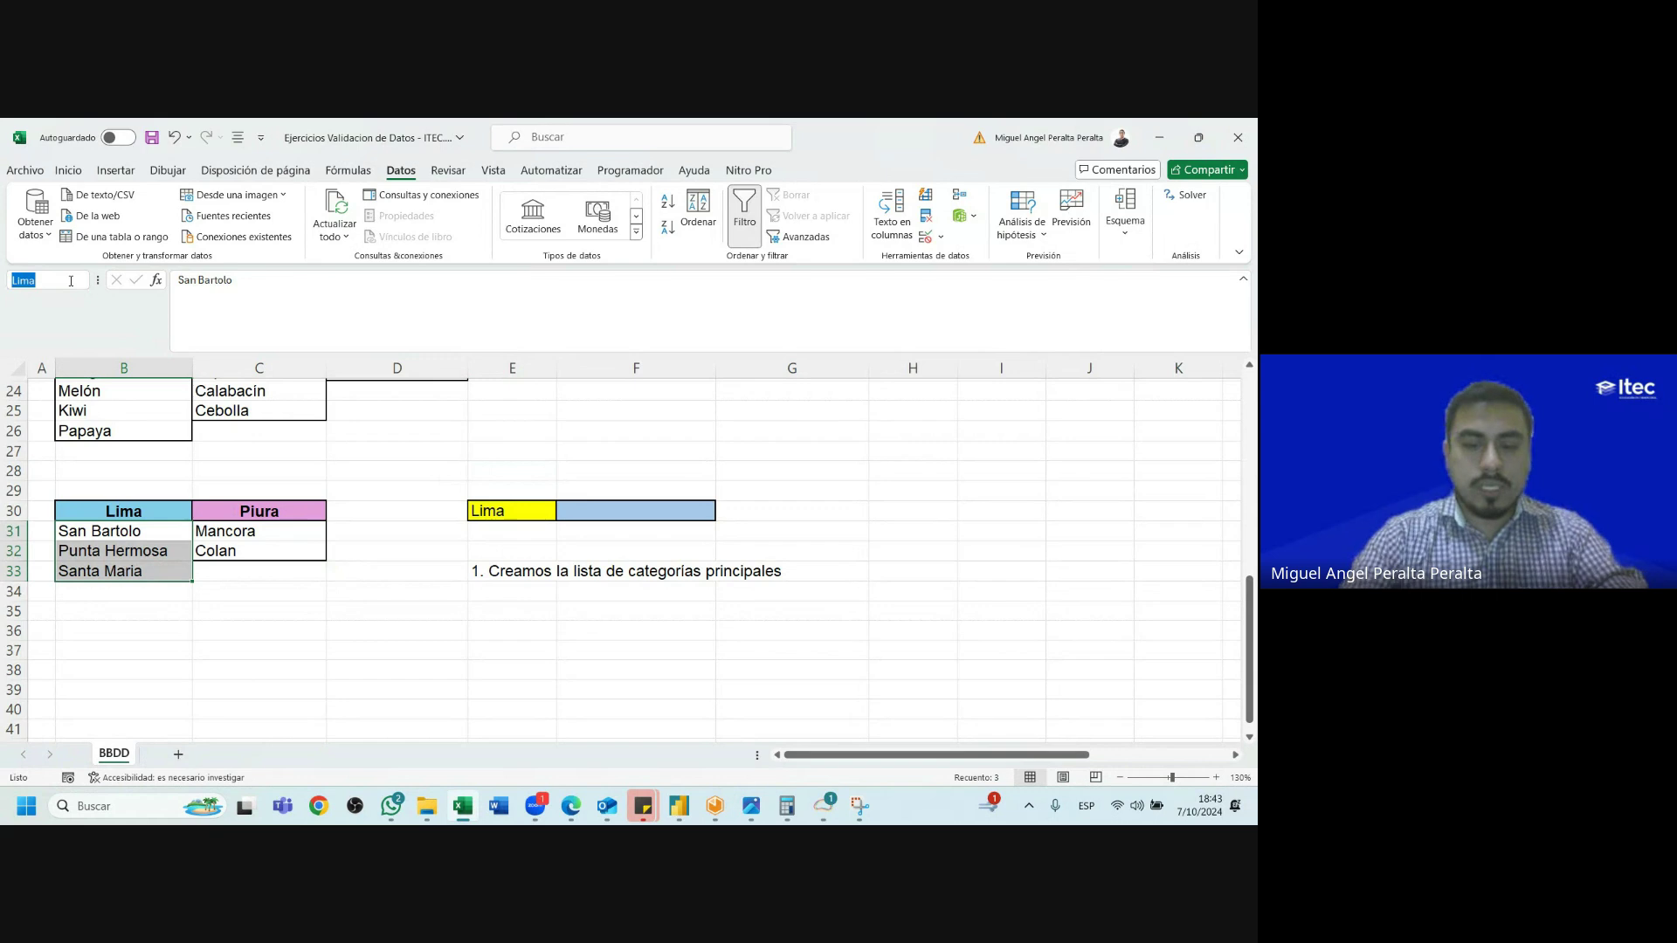
text(L)
key(Return)
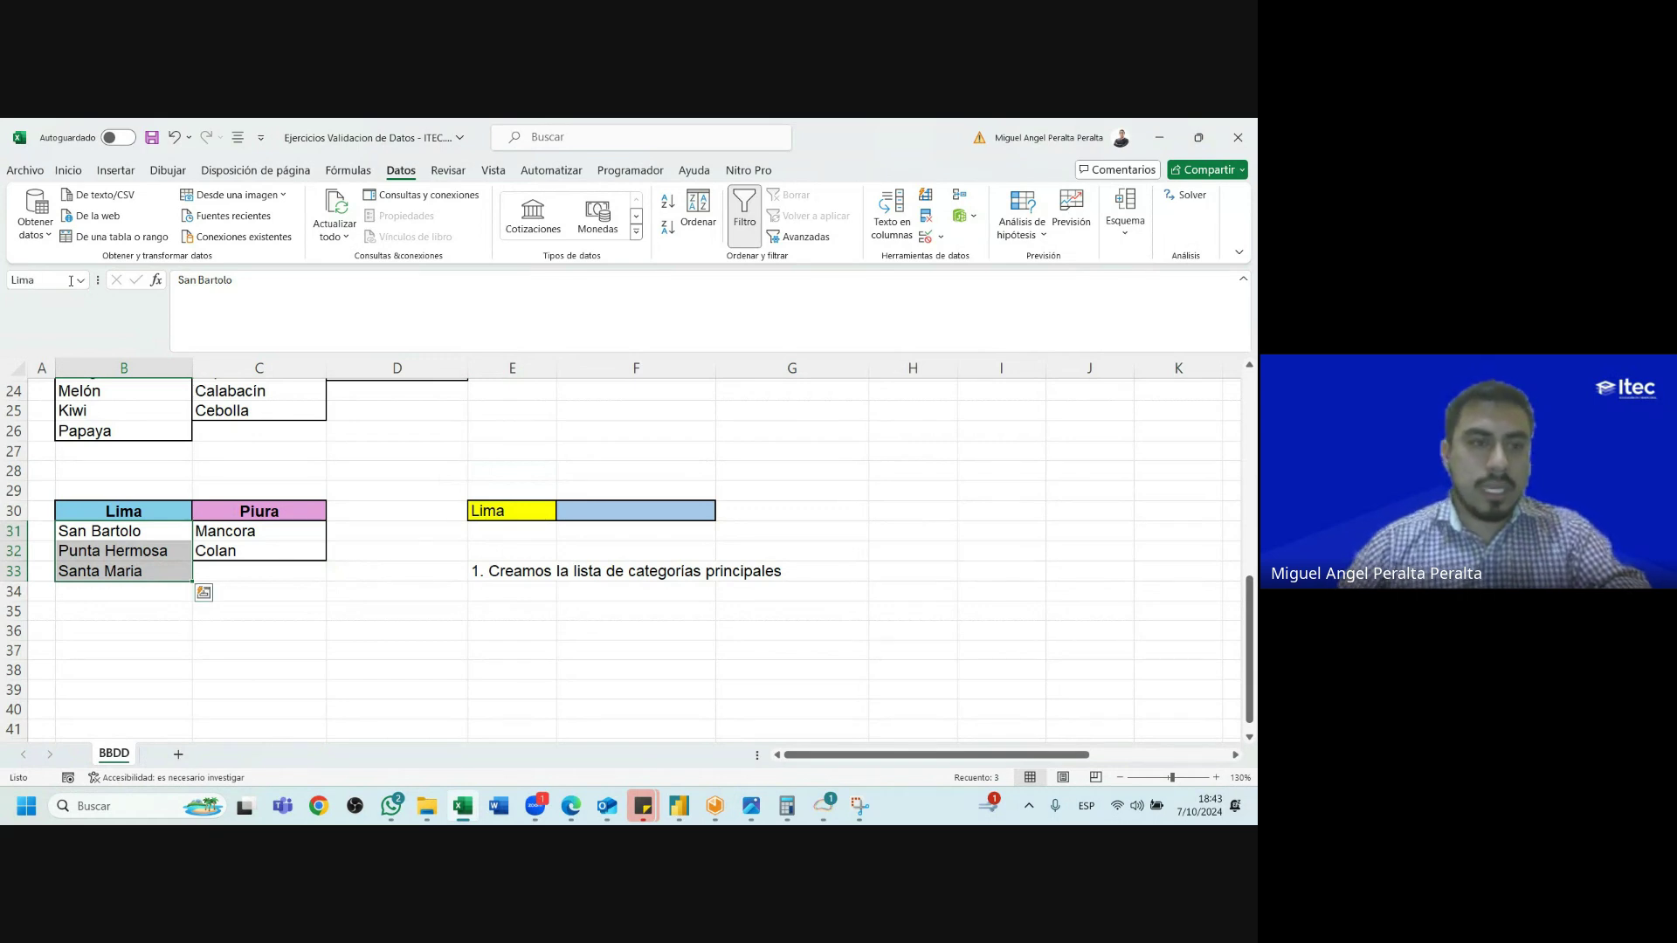
Step: Name the Piura districts range C31:C32 'Piura'
drag(228, 531, 229, 551)
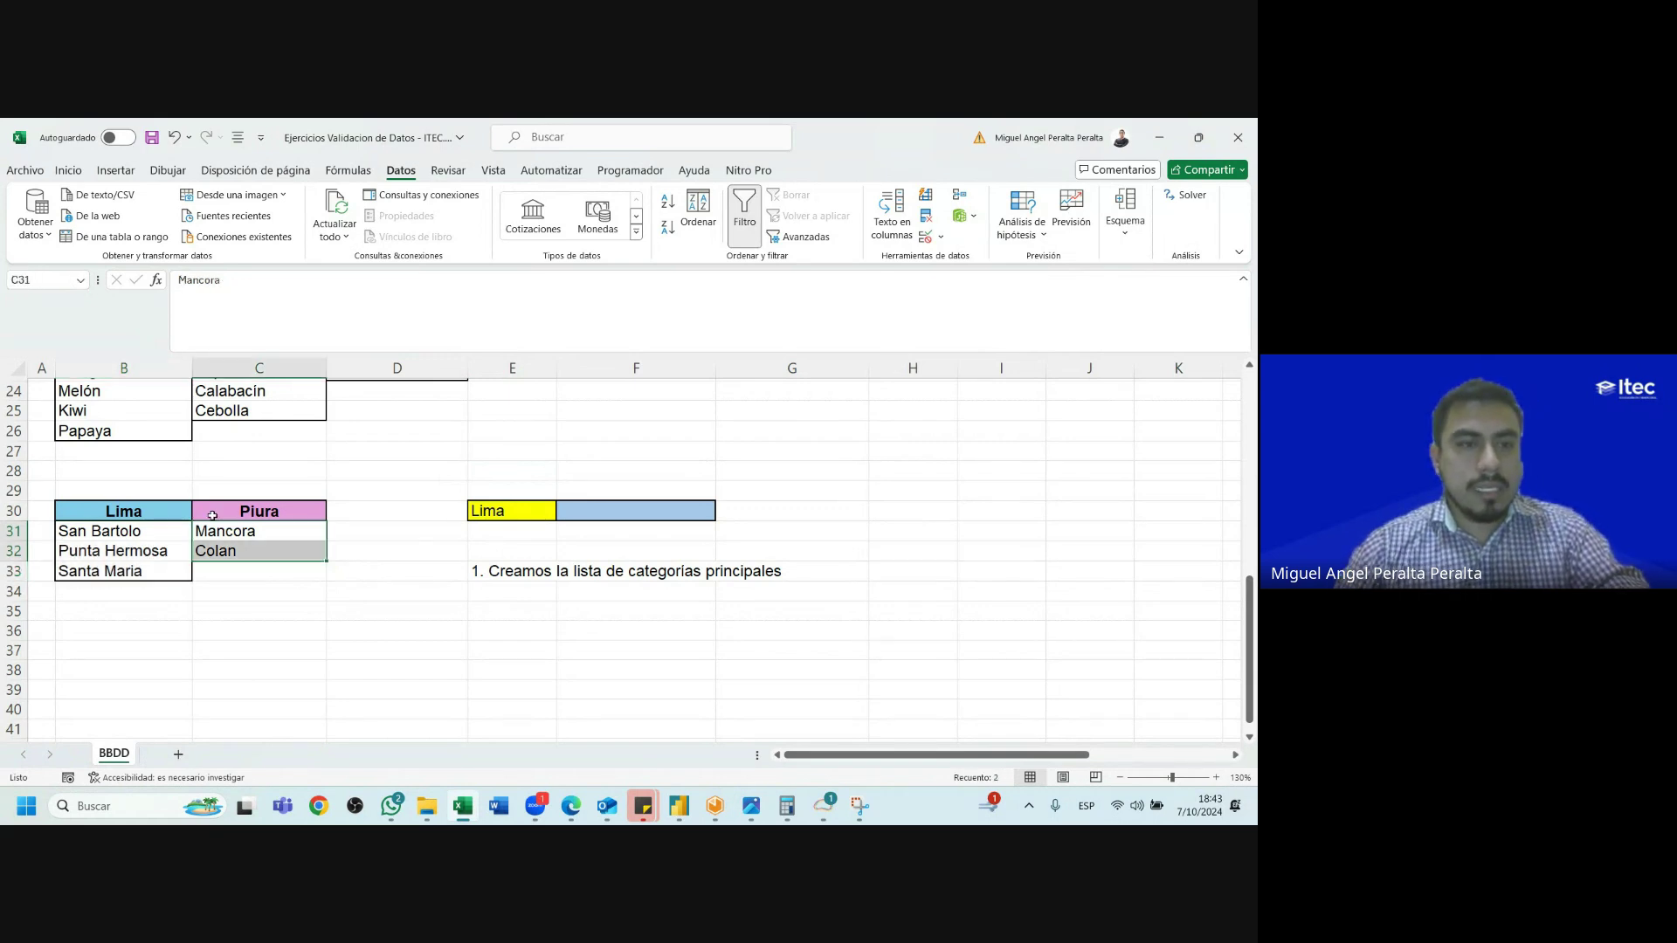
click(45, 281)
text(P)
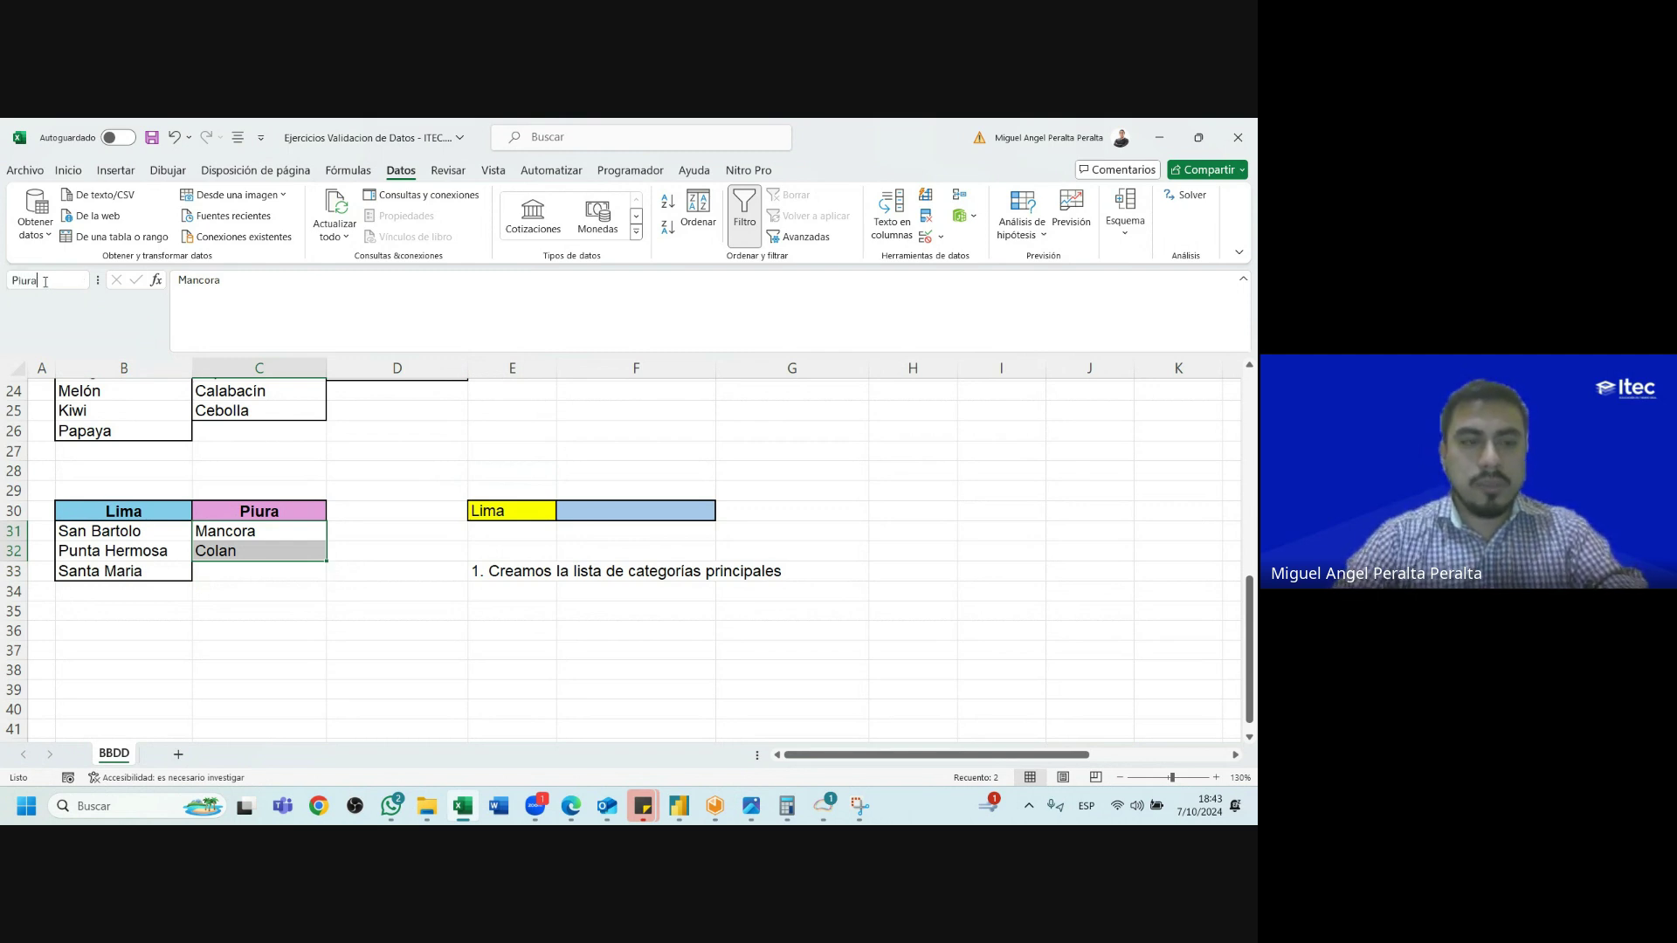
key(Return)
click(663, 428)
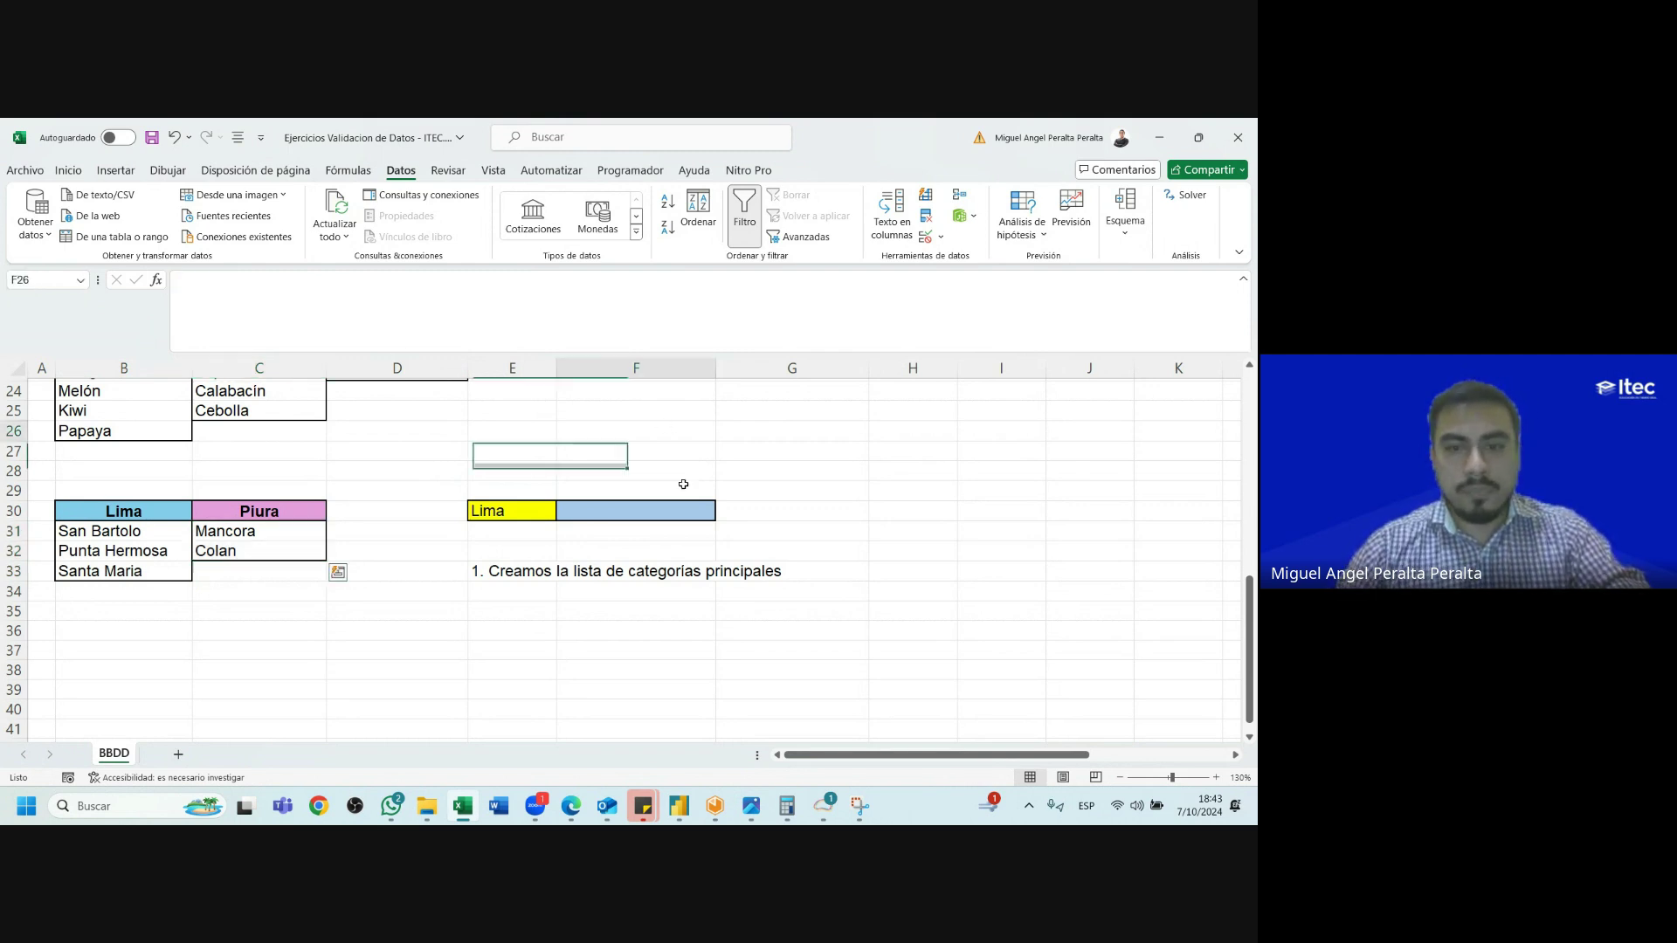
Step: Pick Piura in E30 and confirm F30's list now shows Mancora and Colan
click(524, 512)
click(563, 512)
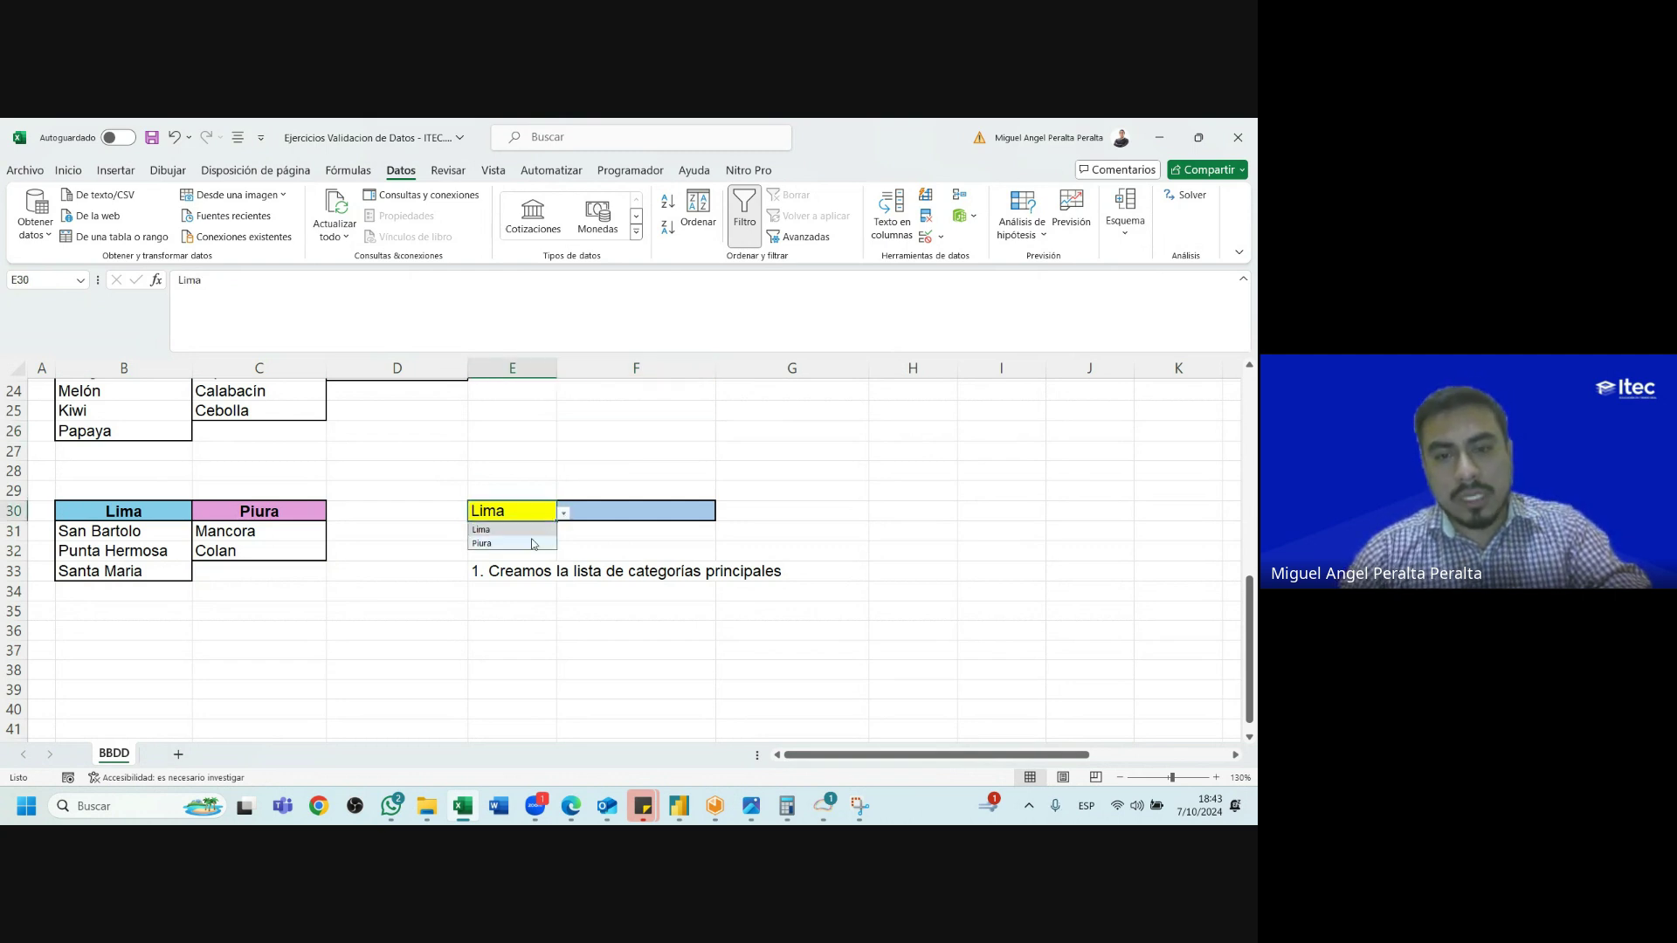
click(533, 543)
key(Right)
key(alt+Down)
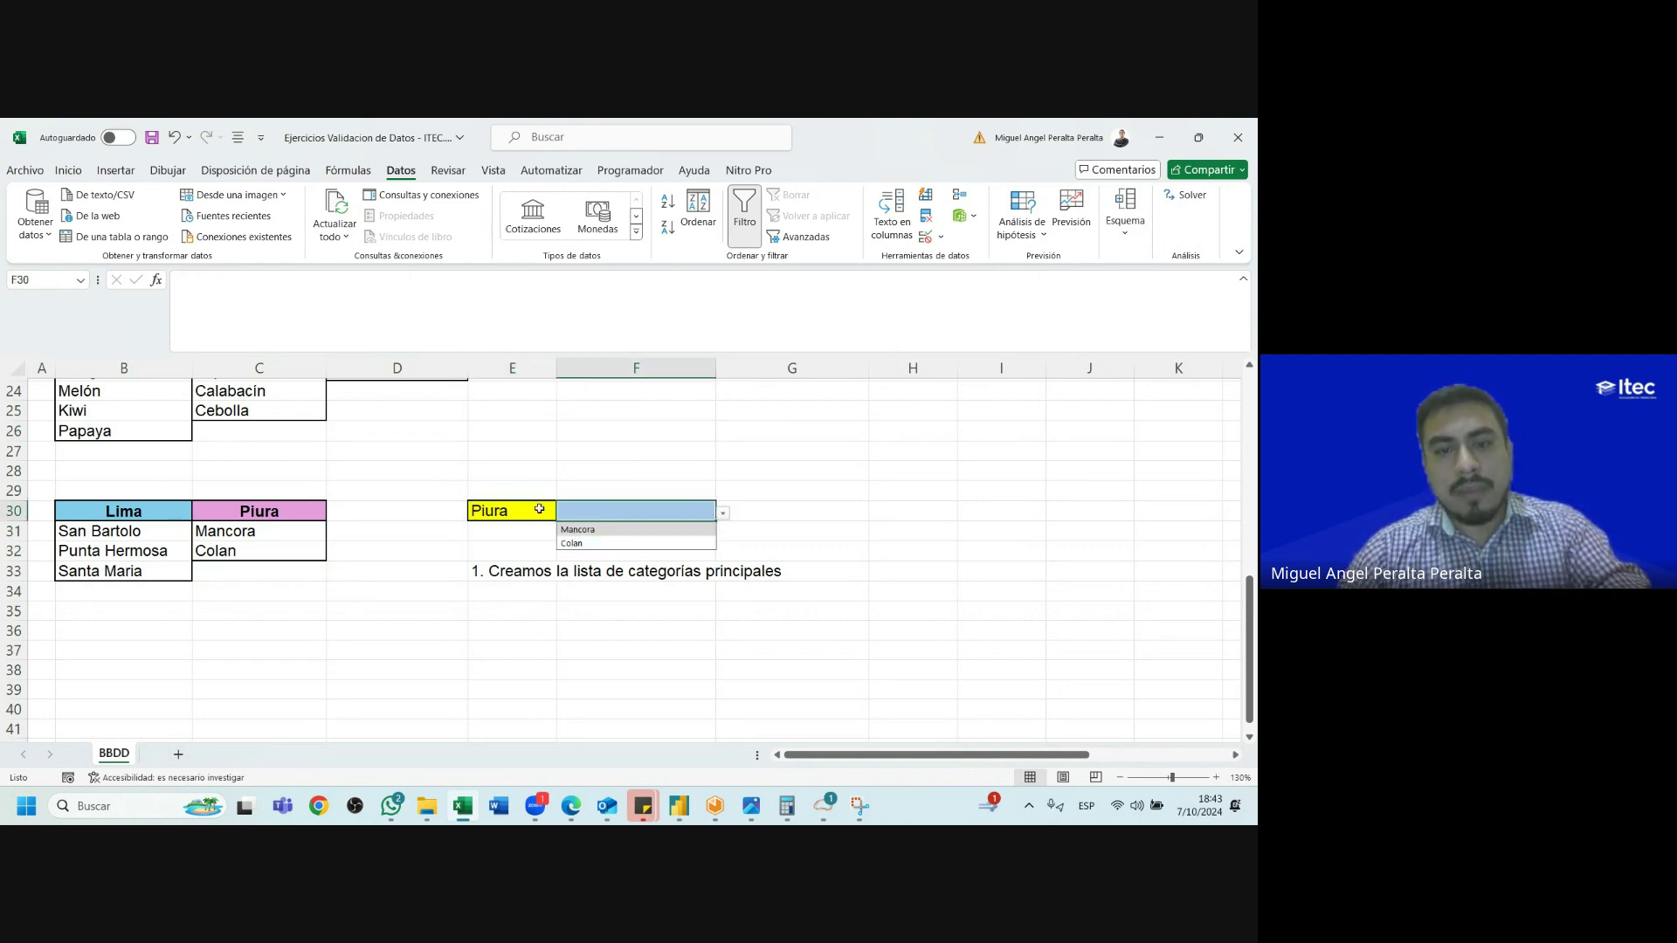
click(539, 509)
Step: Bring the Google Meet call with its chat messages into view
click(572, 805)
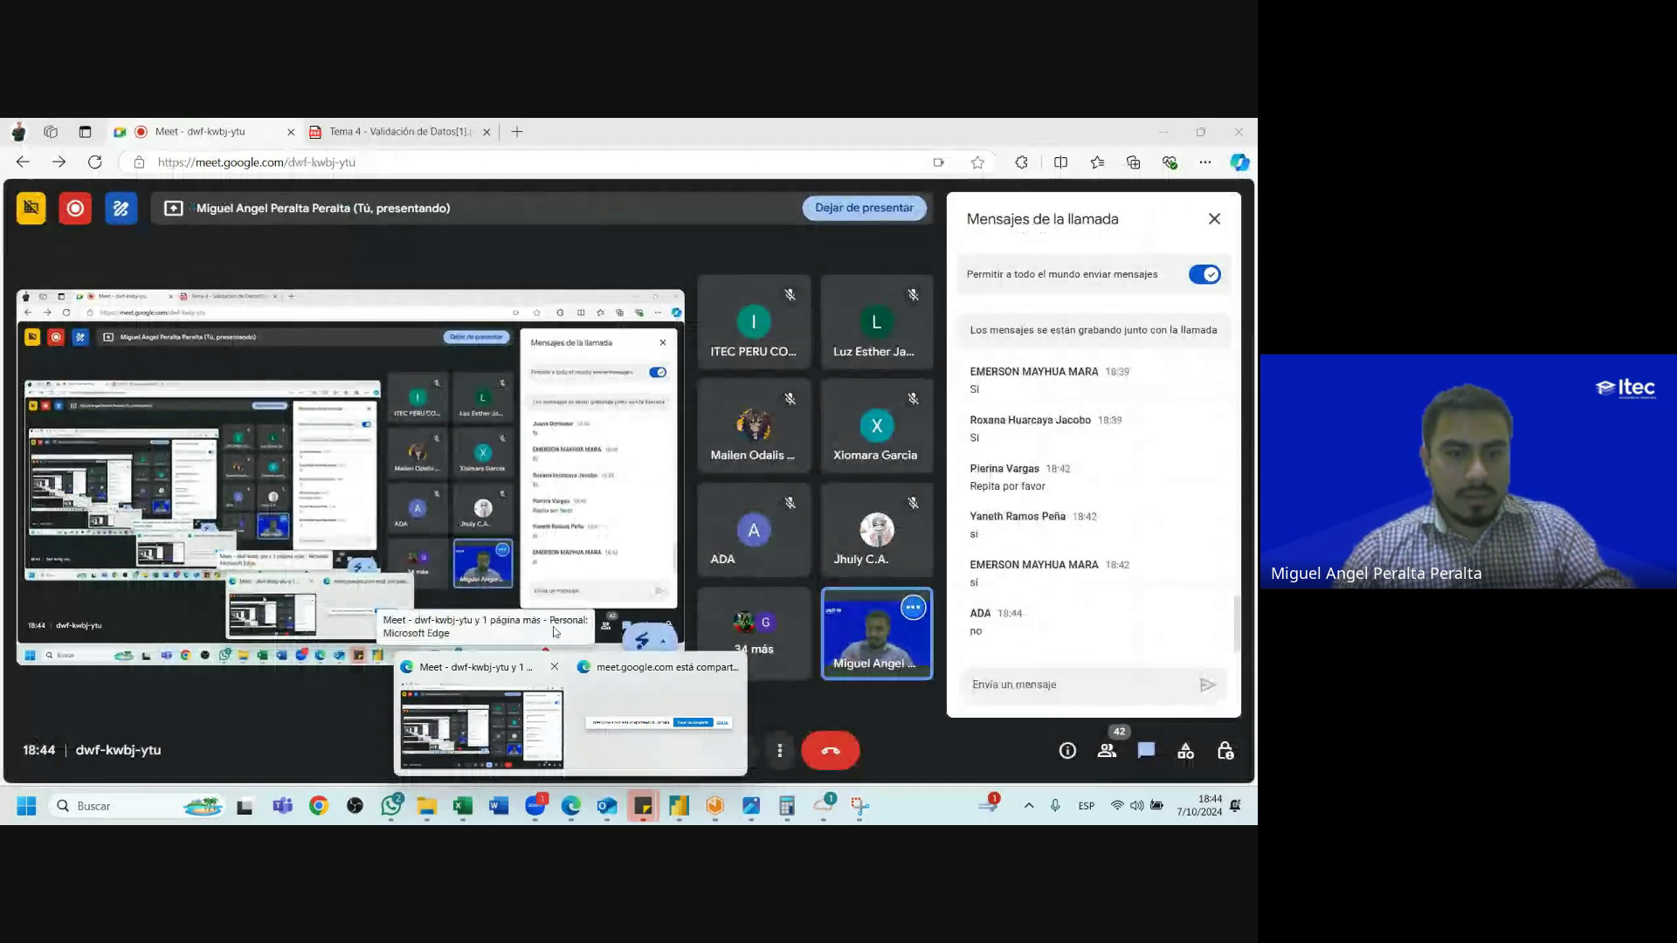
mouse_move(479, 707)
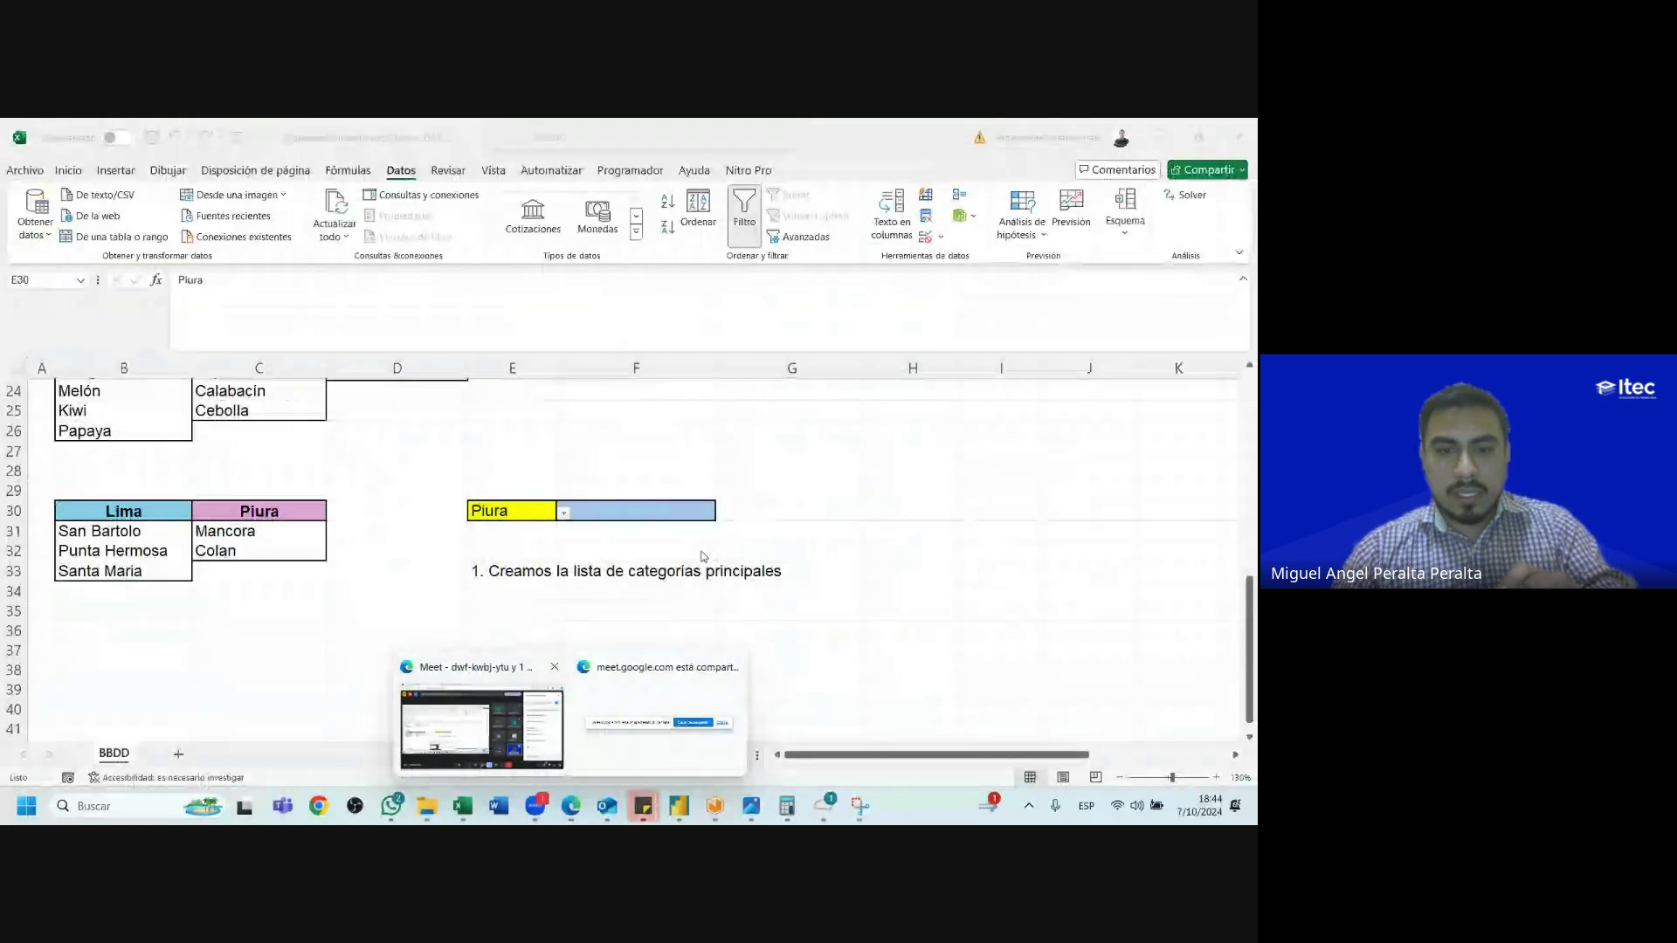
Step: Back in Excel, open F30's data validation showing the source =INDIRECTO($E$30)
click(572, 528)
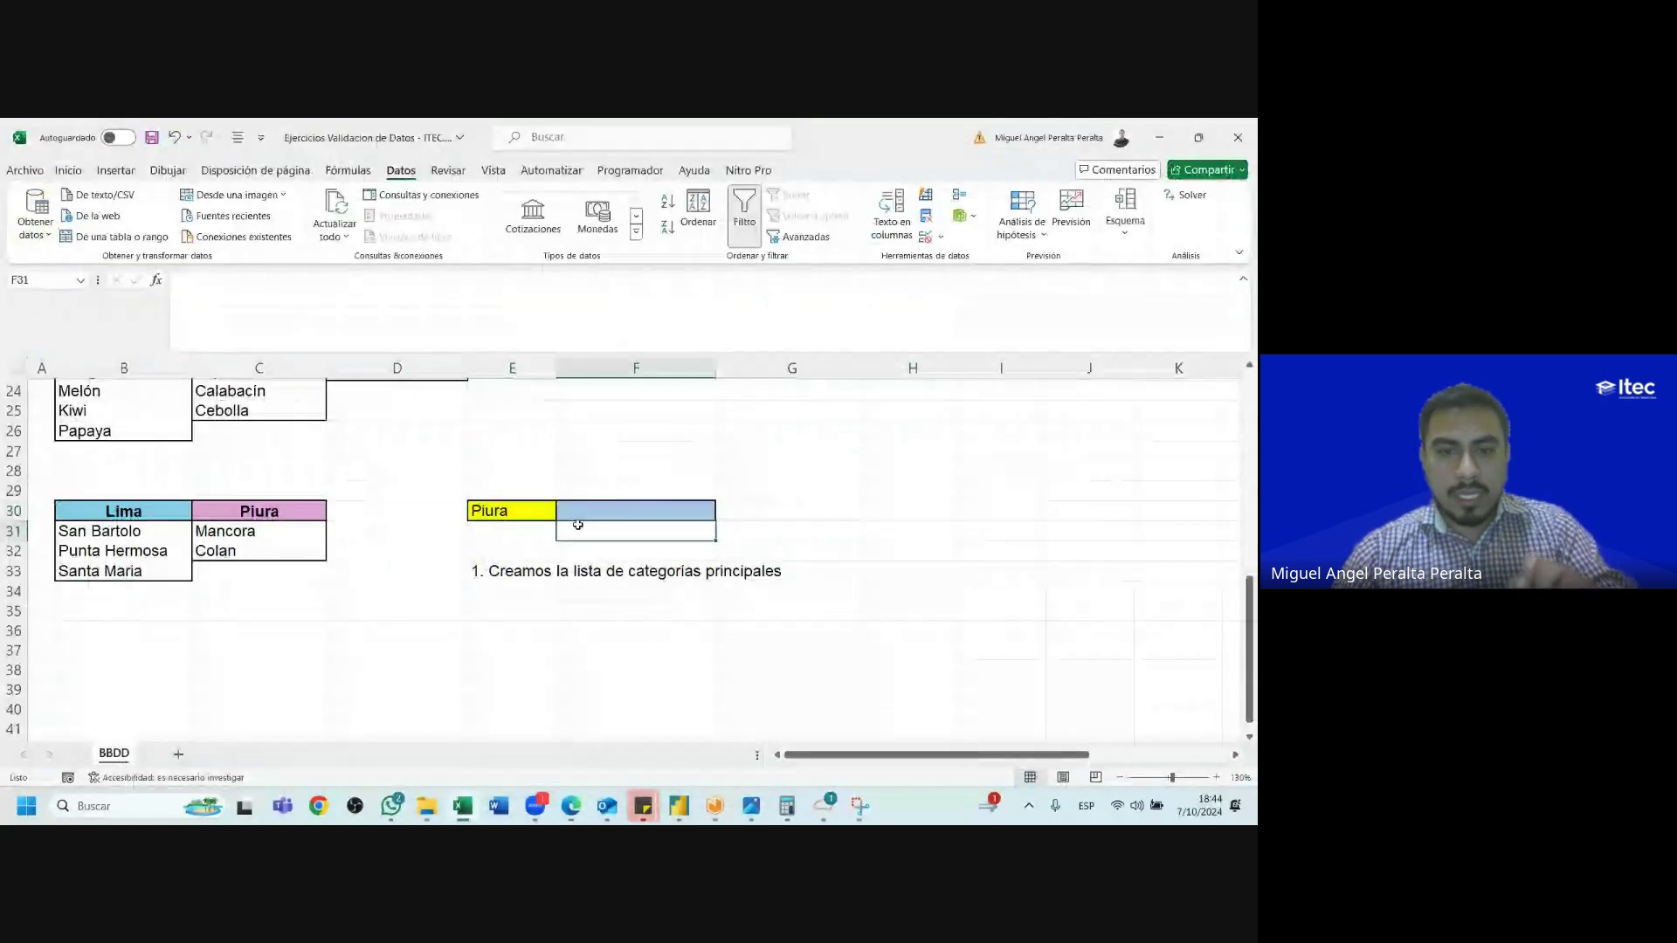
click(572, 805)
click(825, 583)
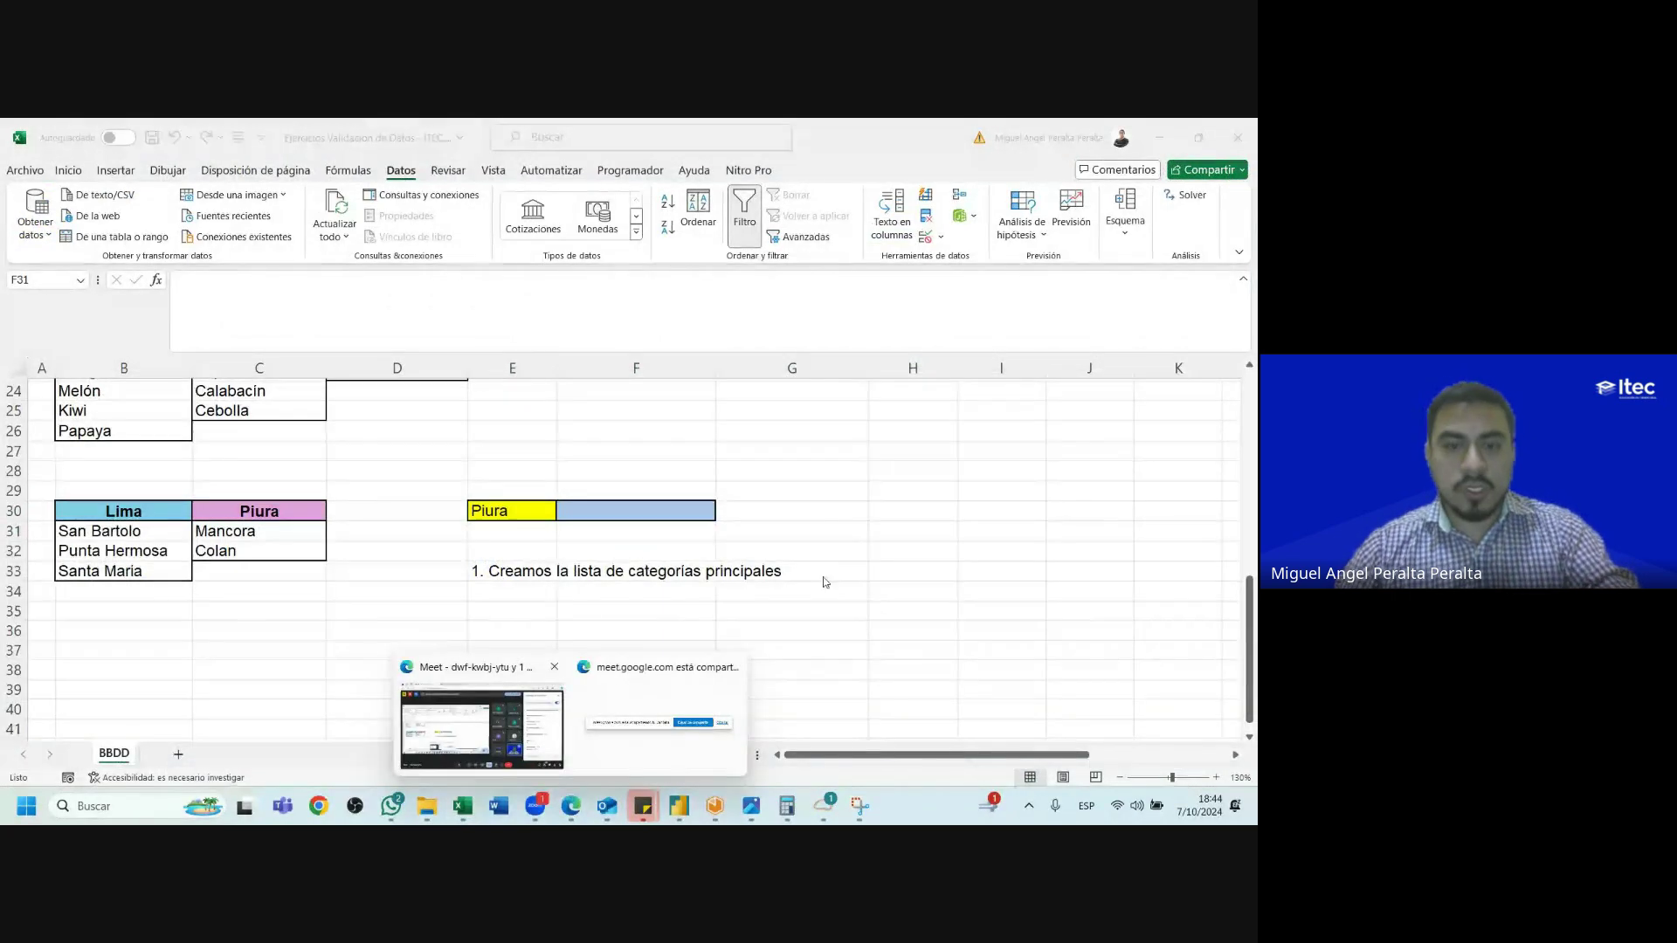
click(512, 610)
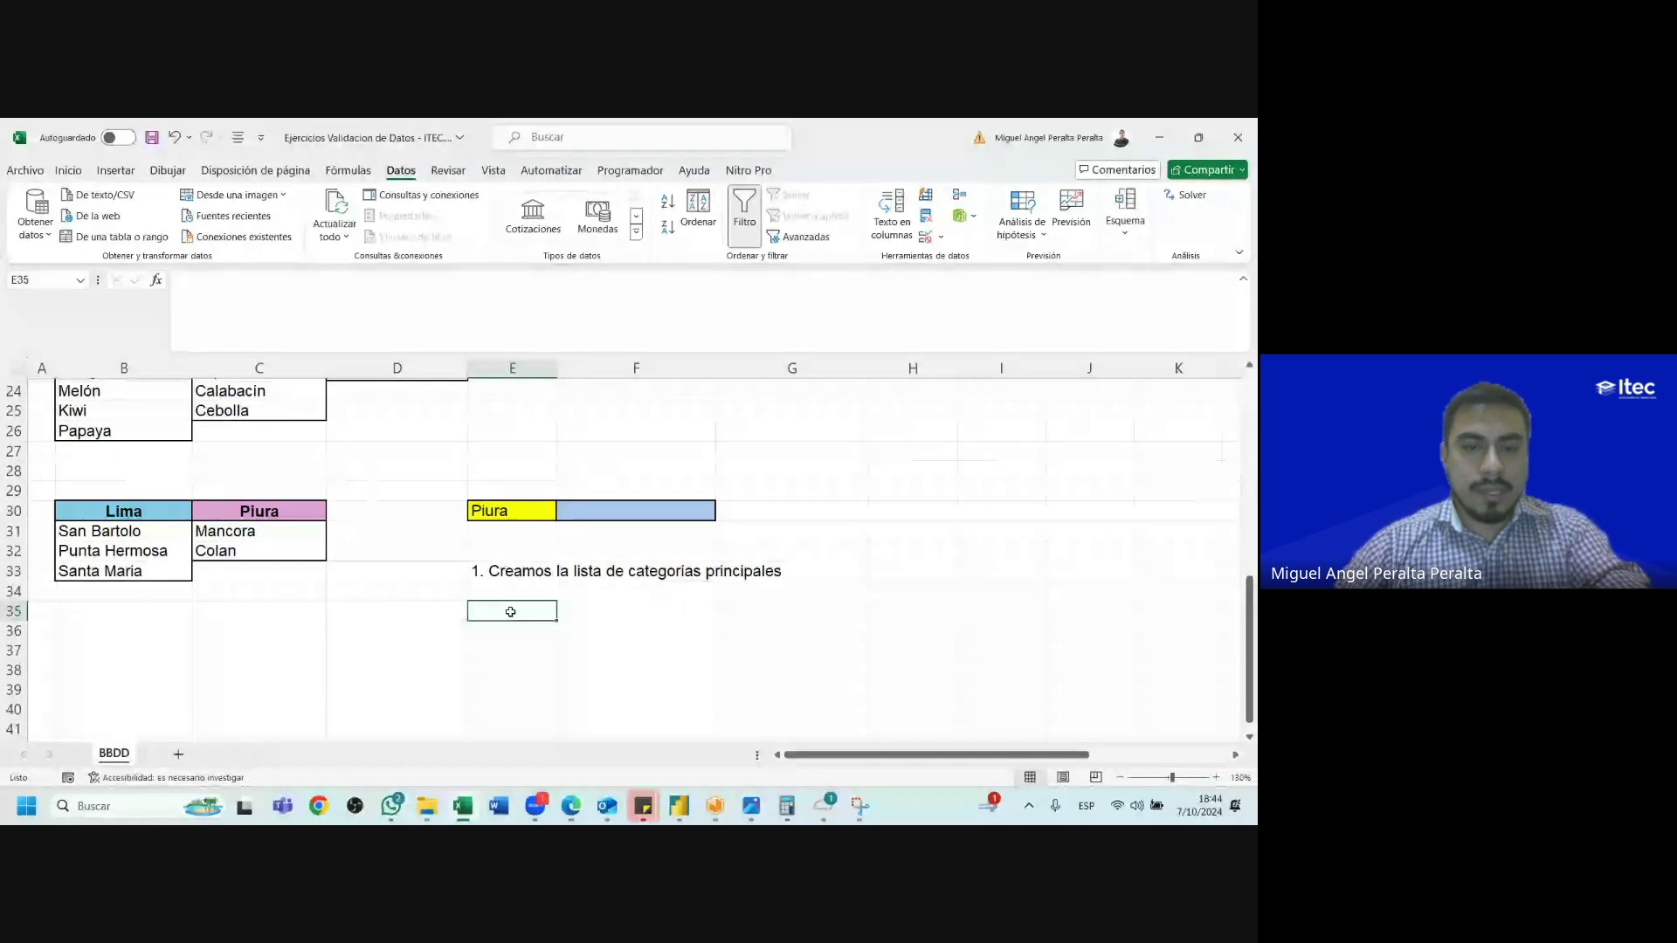
click(524, 511)
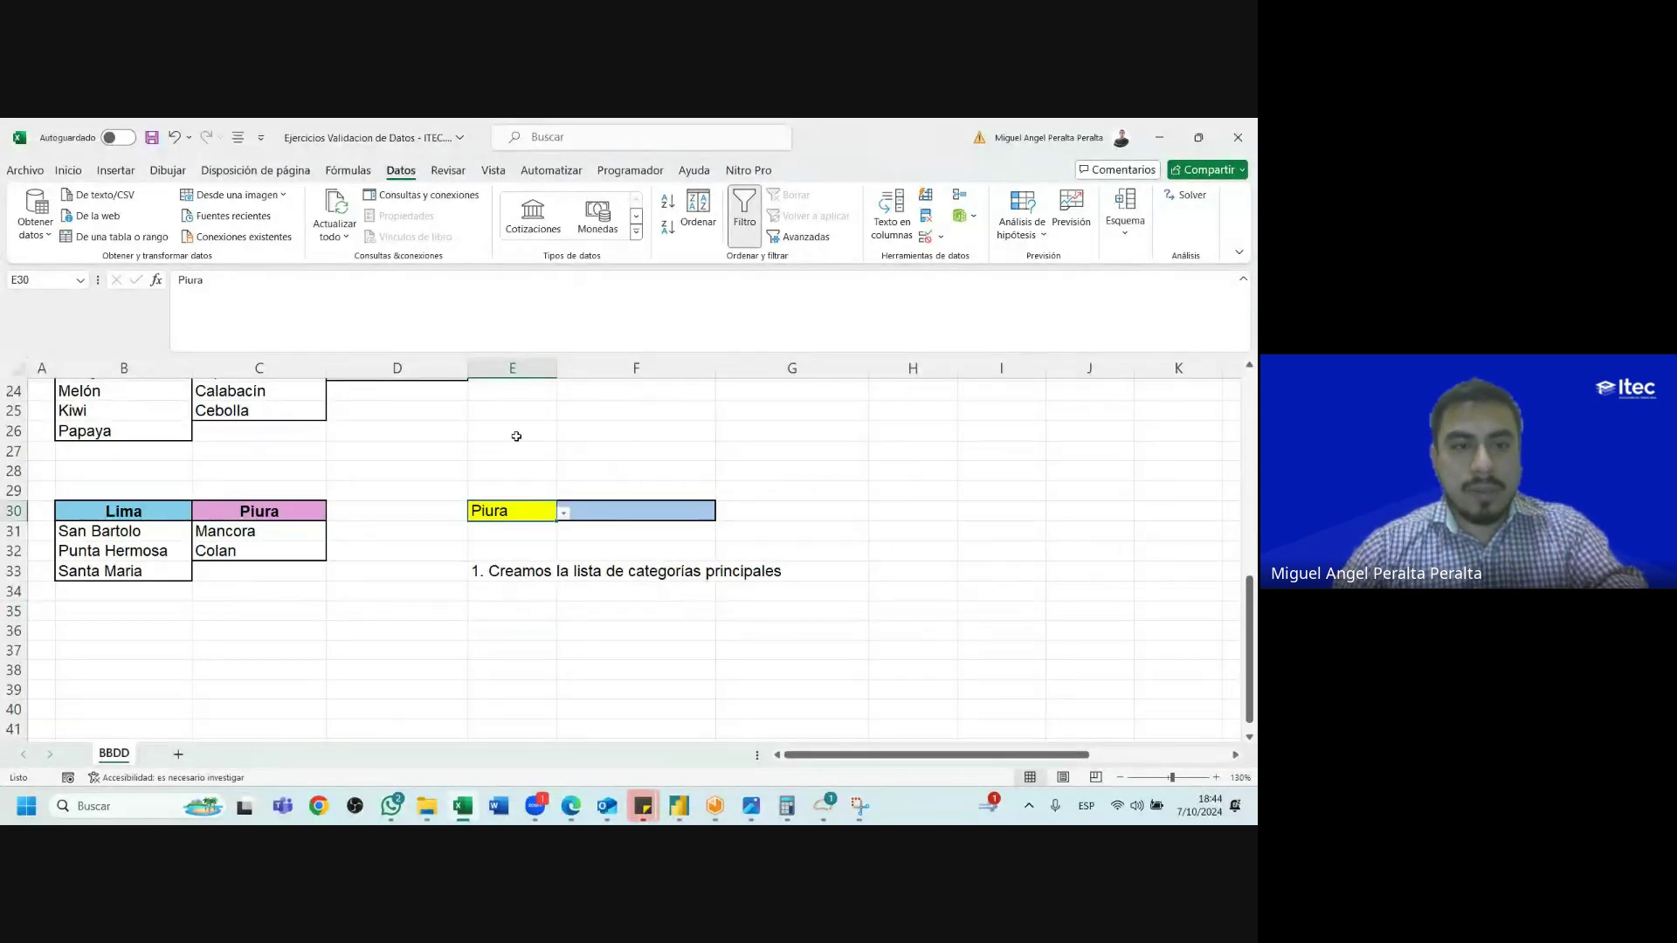
click(628, 512)
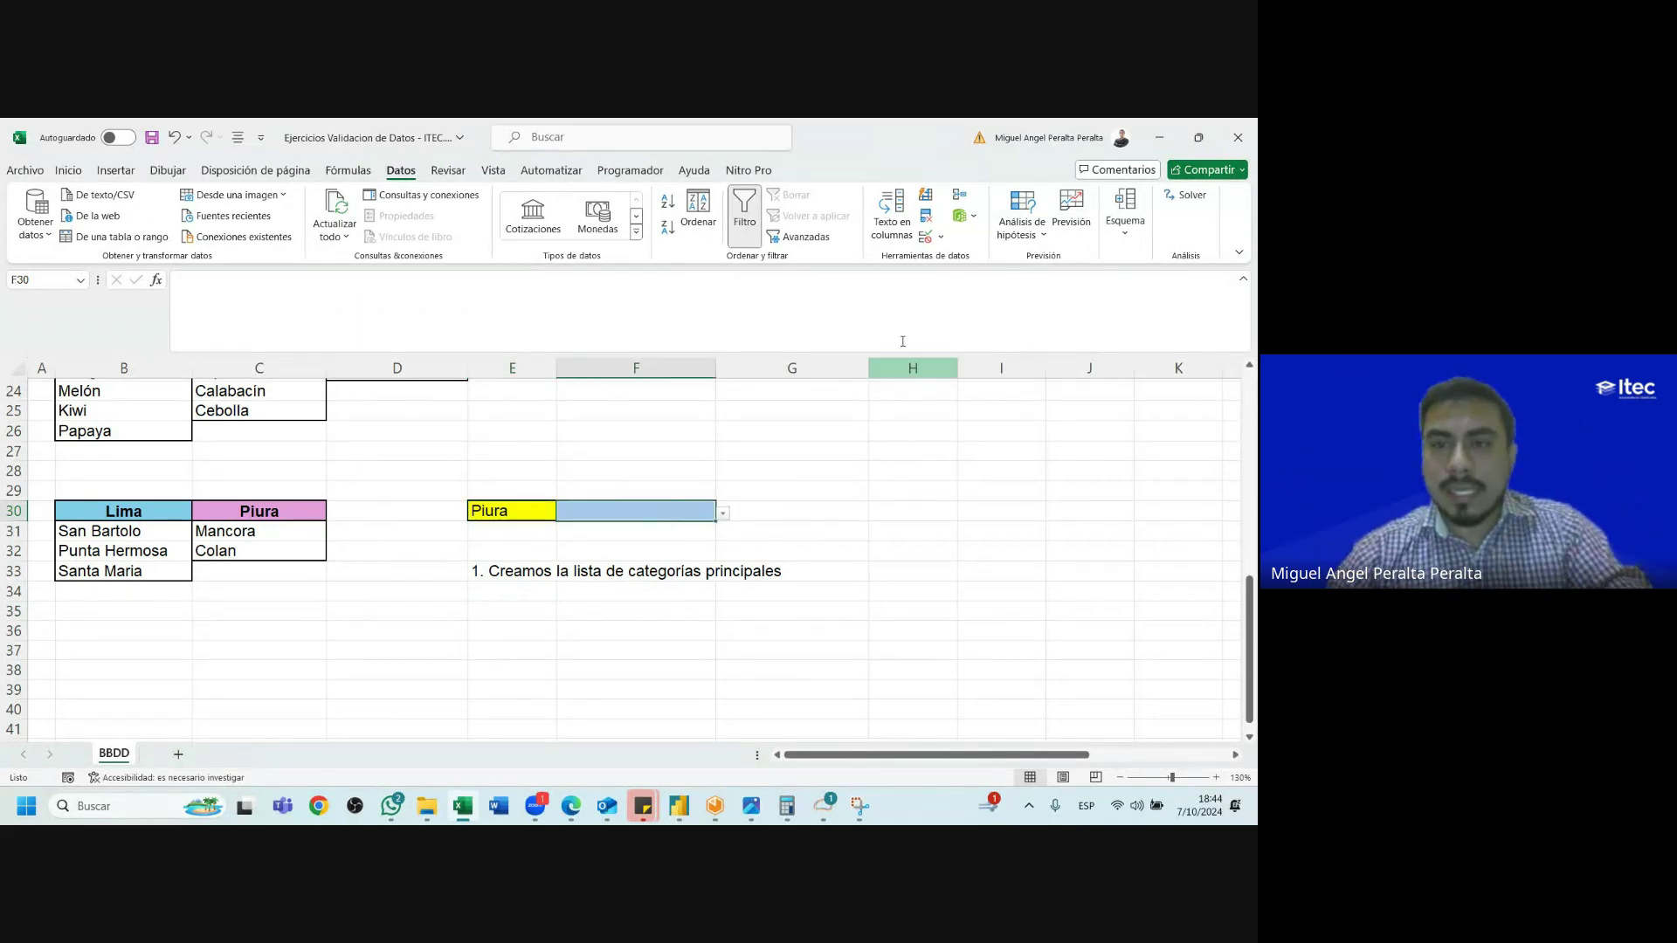
click(925, 237)
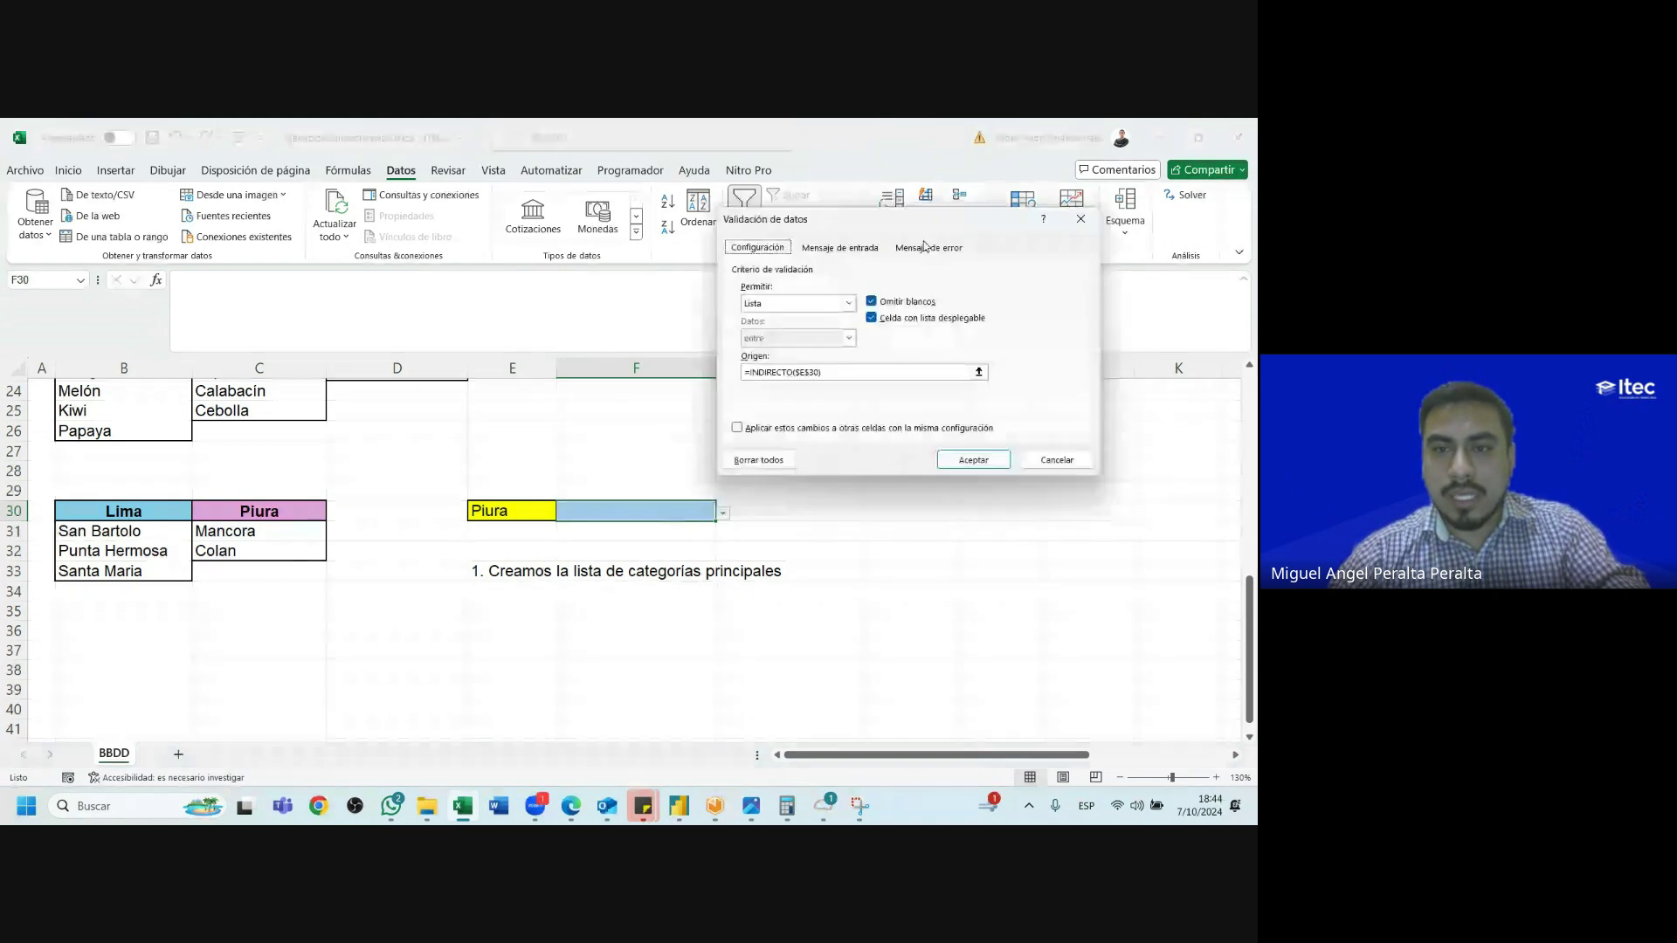
Step: Try F30's validation as Custom, edit the formula to reference E30, then cancel the changes
click(849, 303)
click(817, 350)
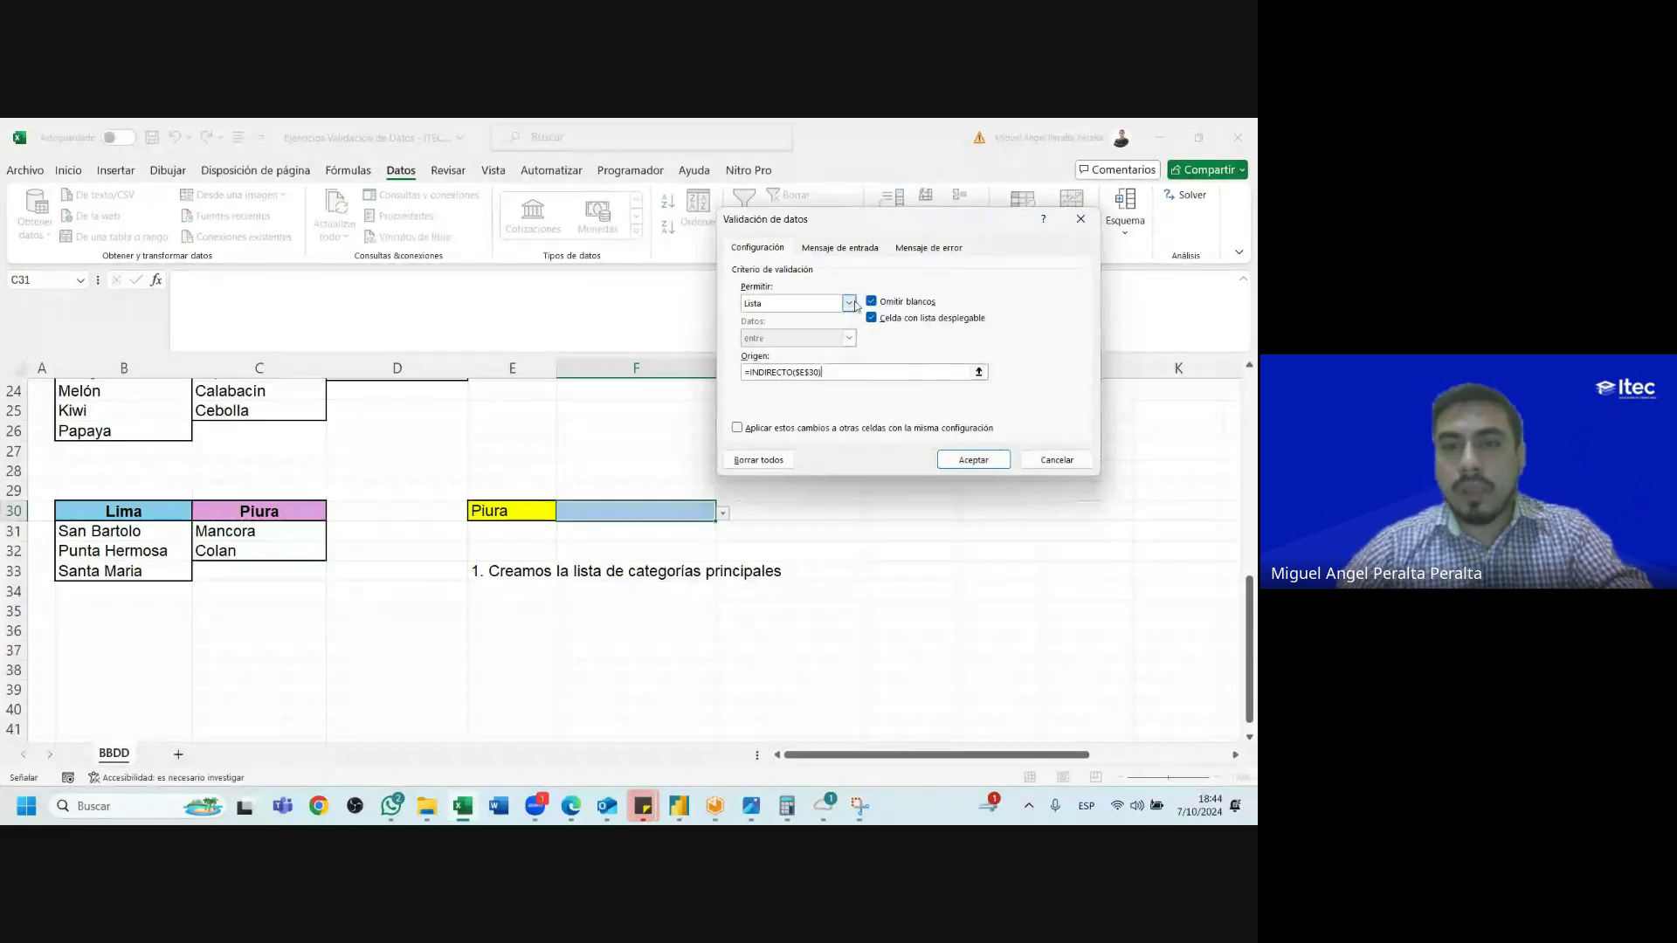
click(848, 303)
click(816, 396)
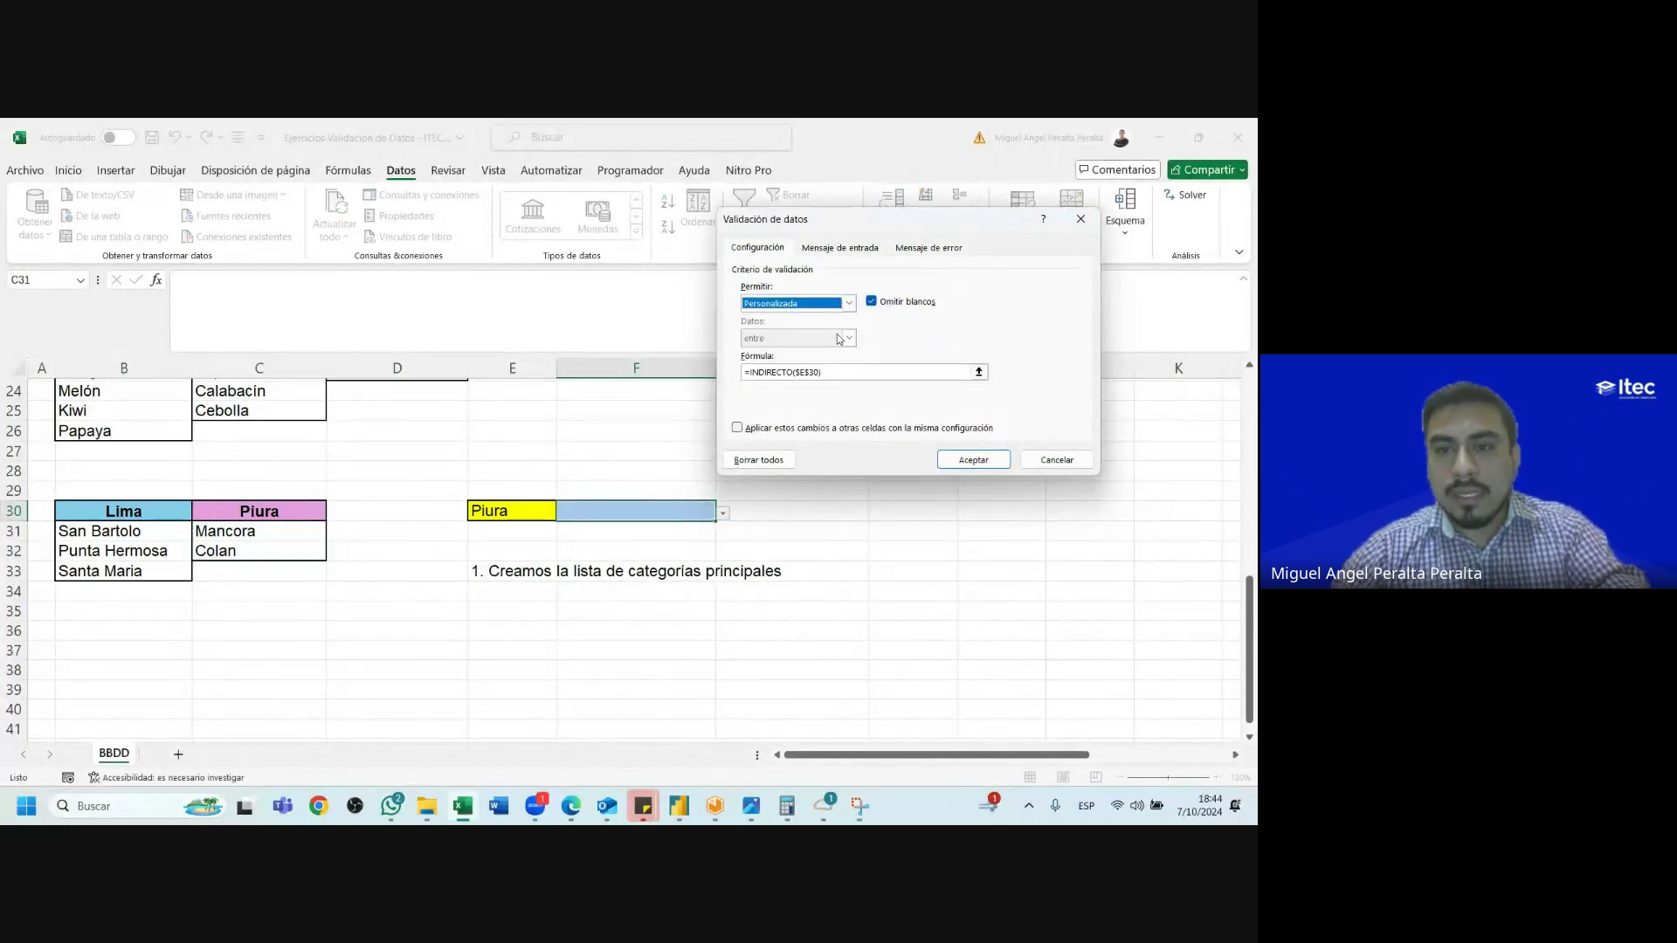
click(837, 376)
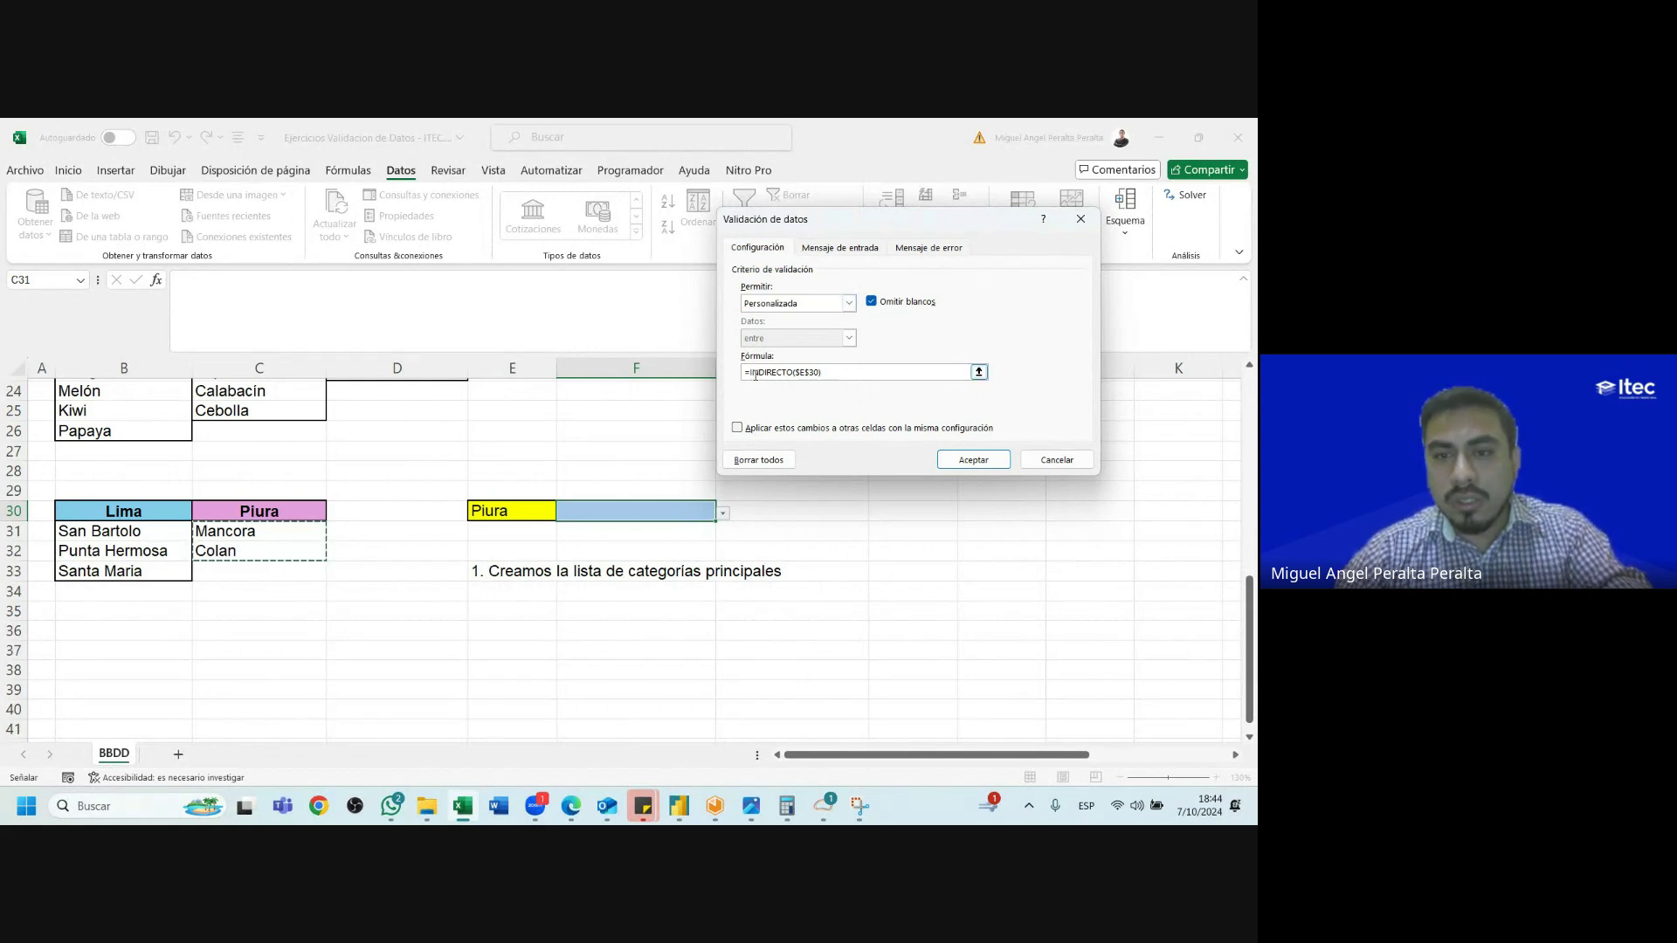
click(767, 374)
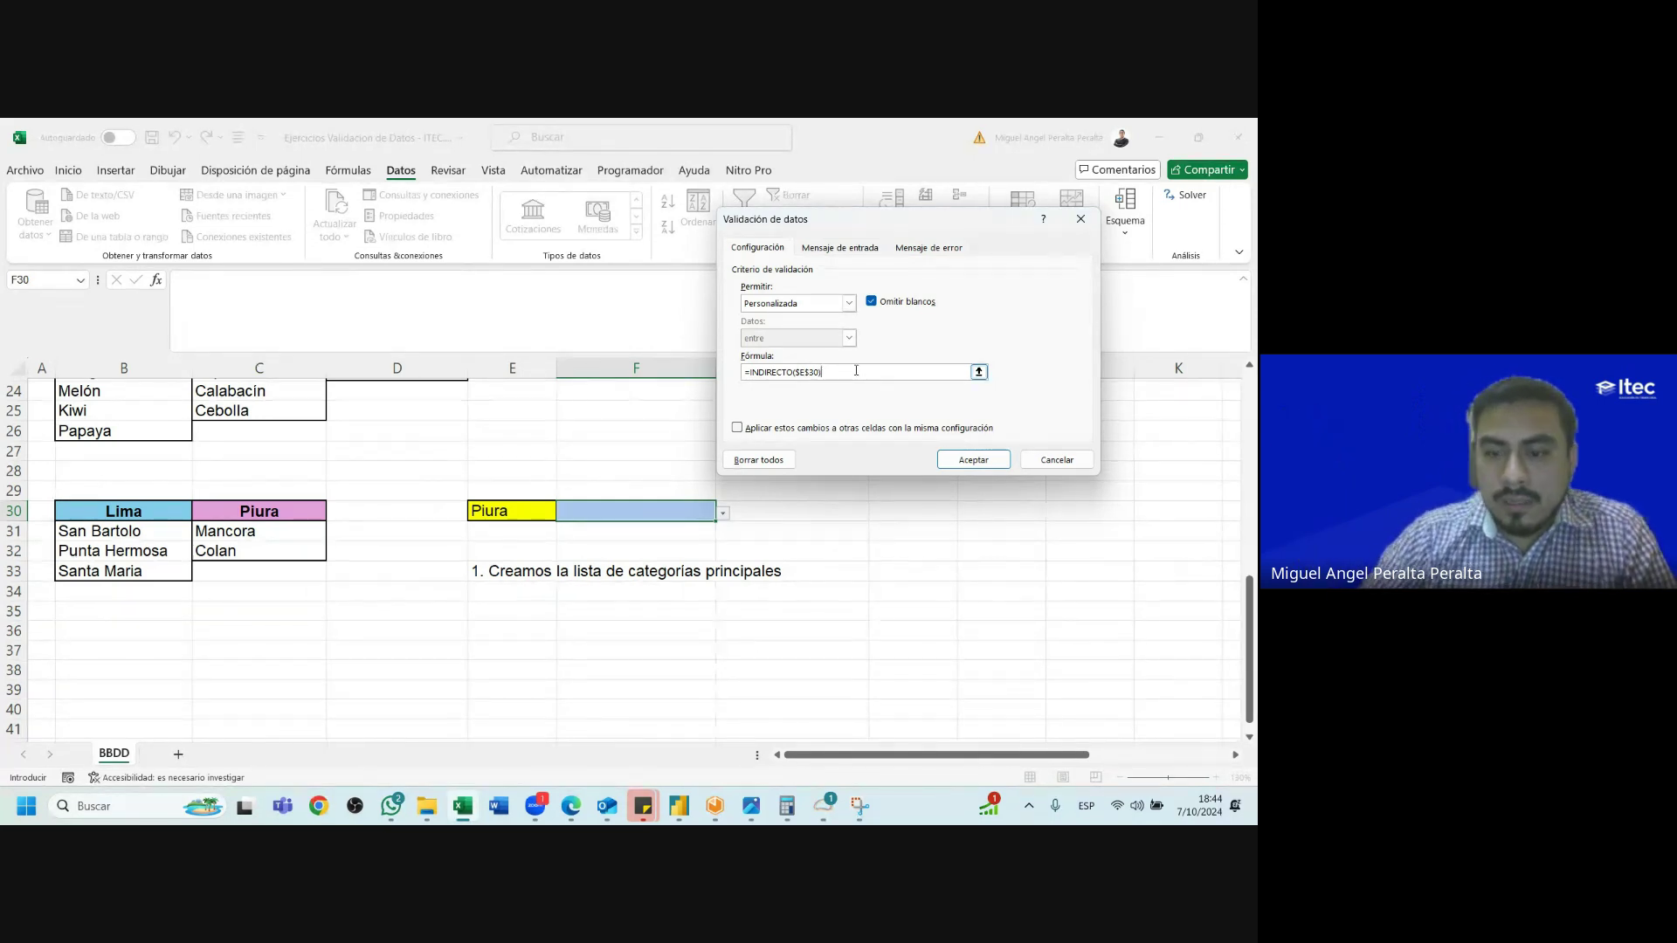
key(BackSpace)
key(BackSpace)
key(BackSpace)
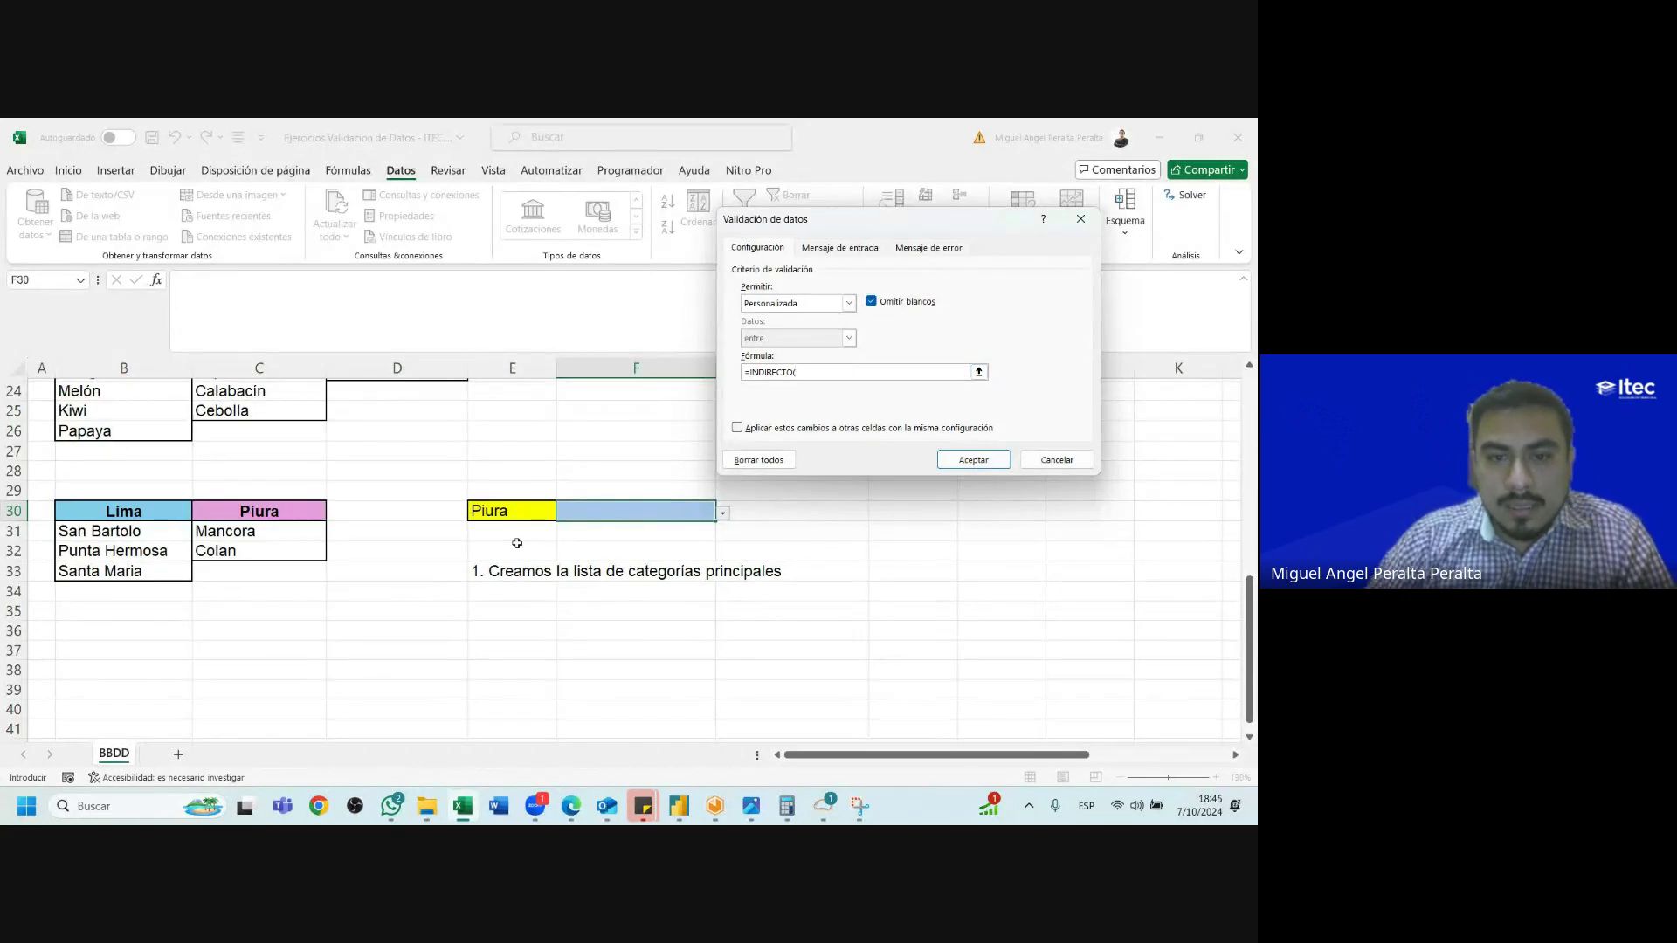
click(514, 514)
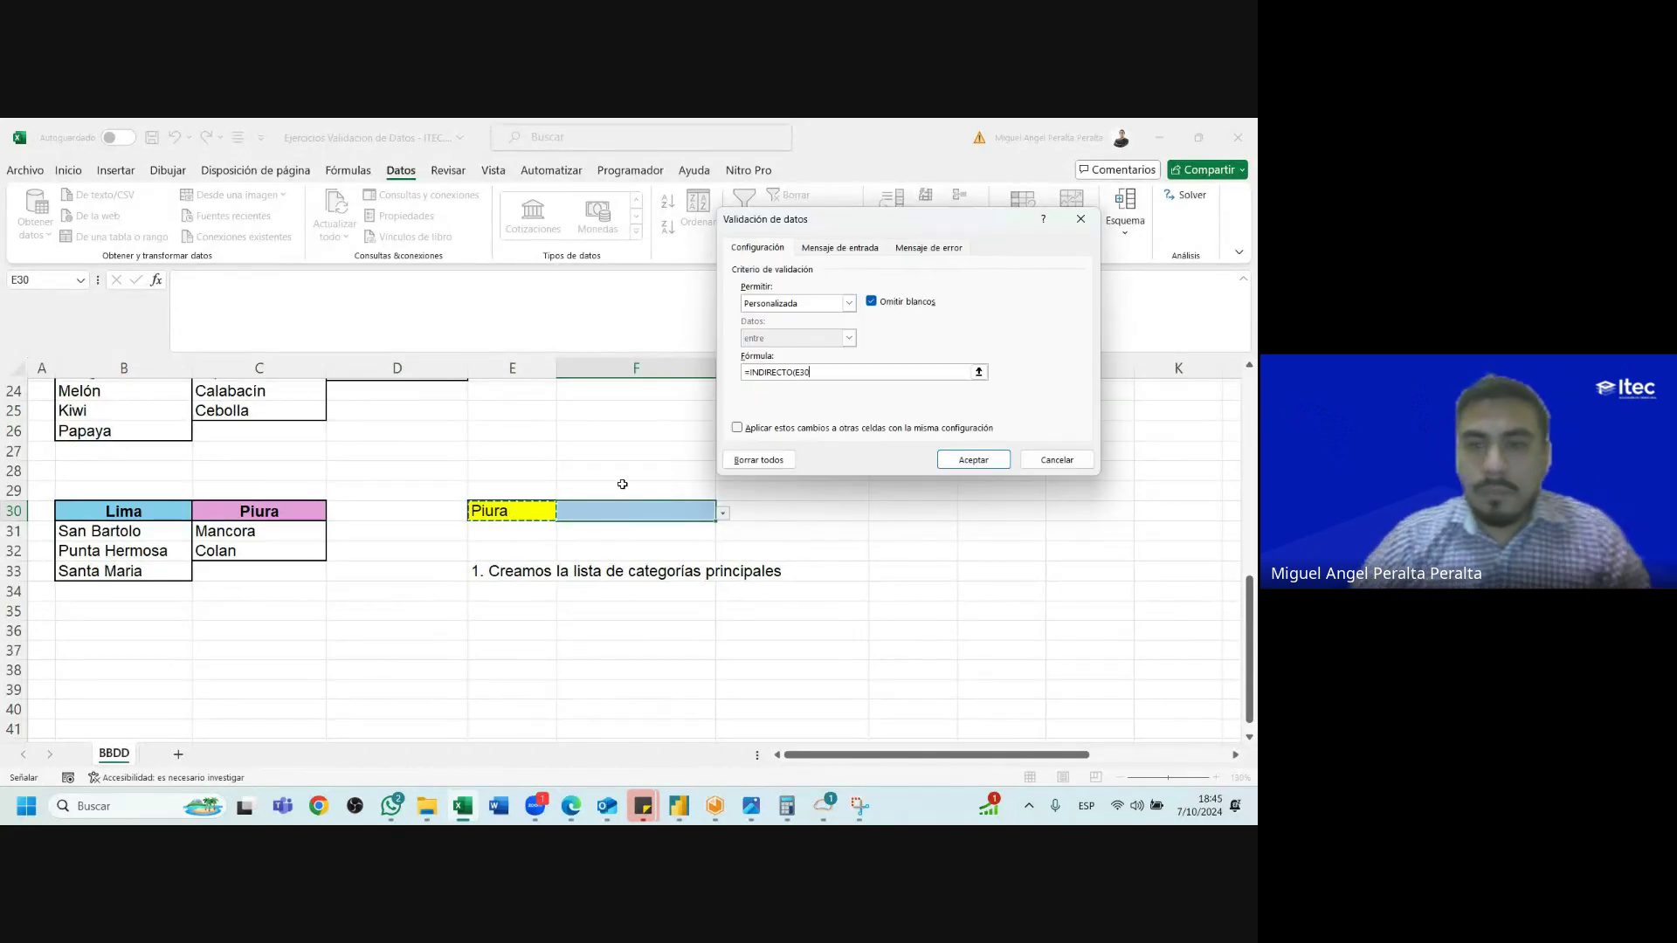
click(808, 372)
key(Return)
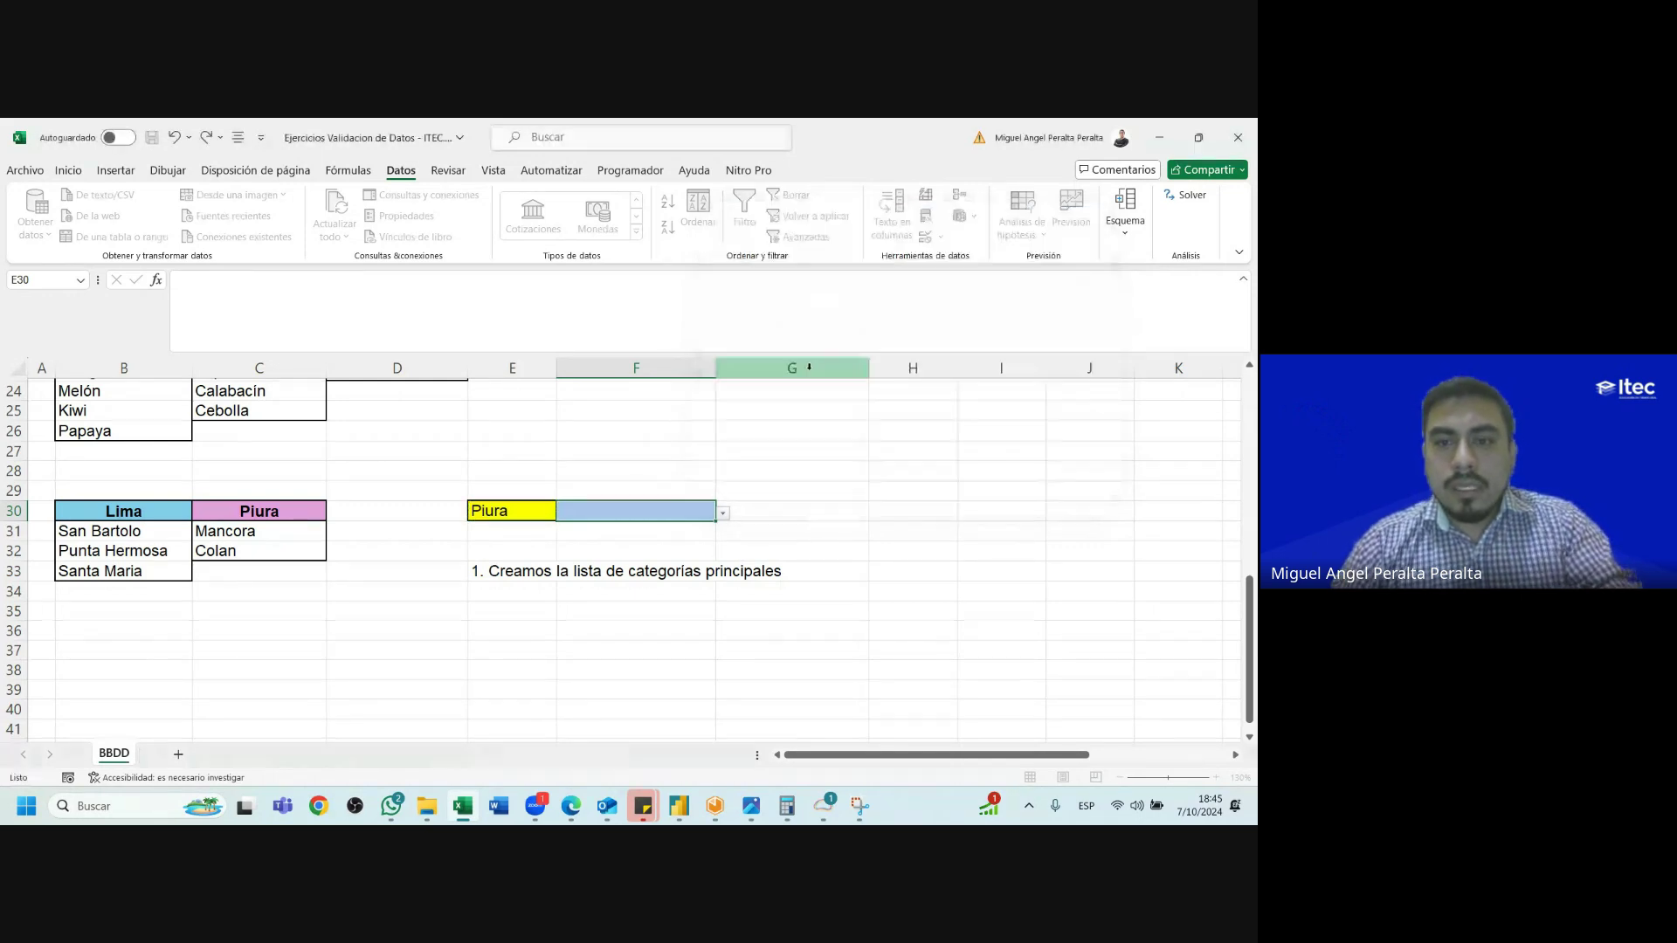
Step: Recheck F30's INDIRECTO($E$30) list source, then clear the province value from E30
click(925, 236)
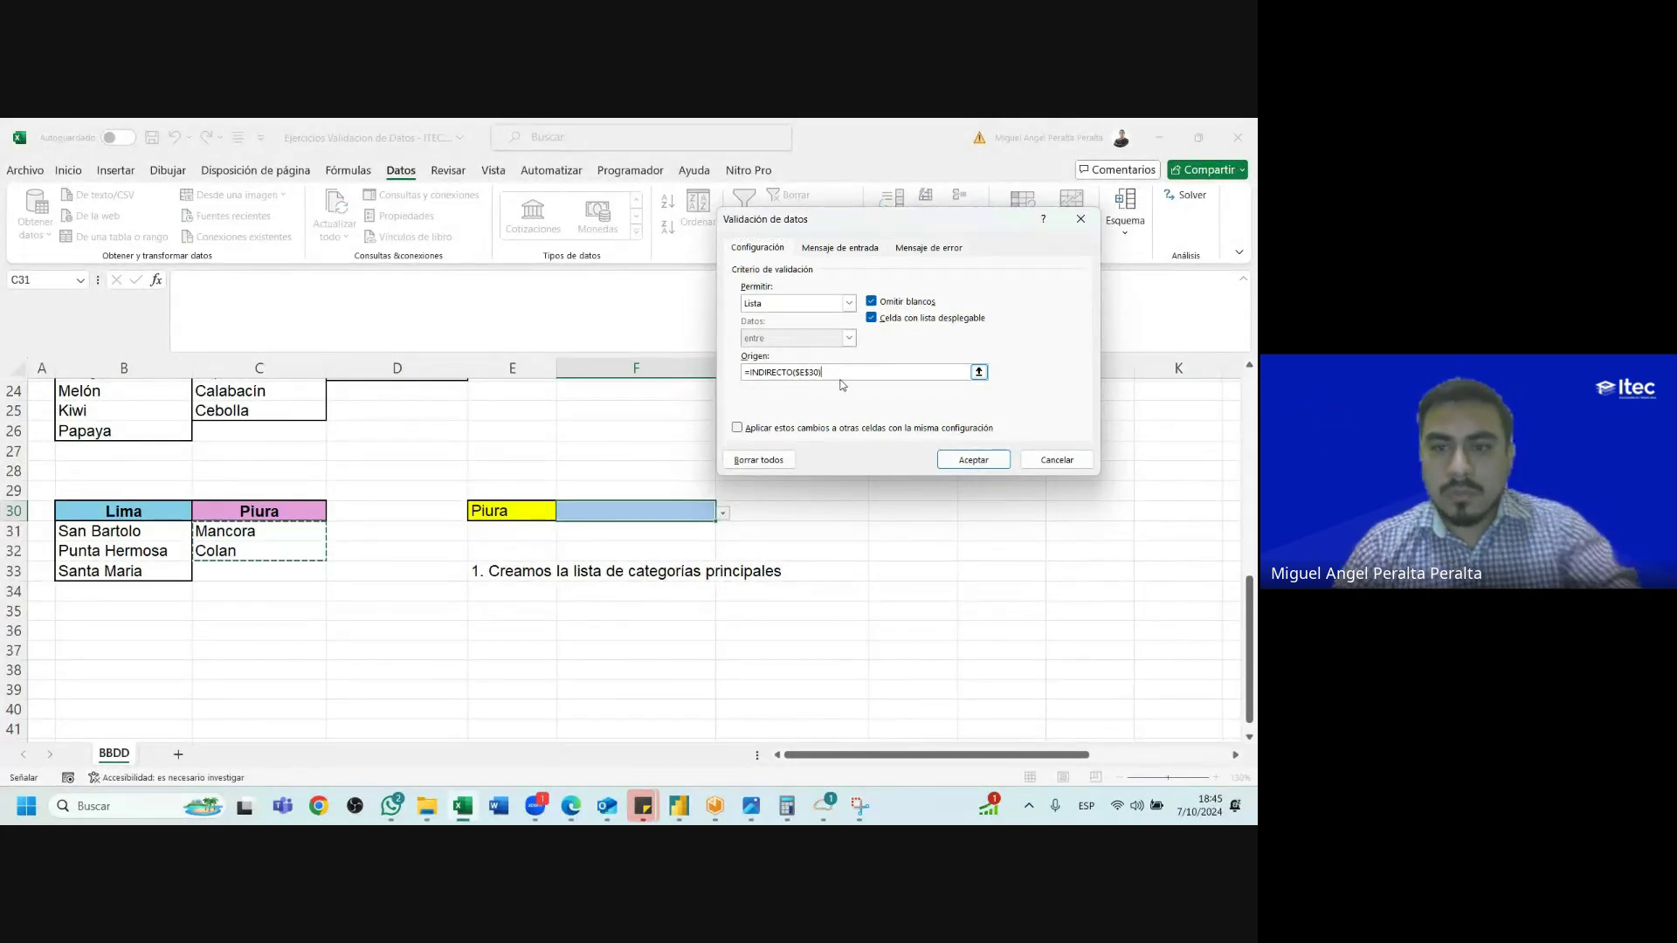
click(836, 372)
key(Return)
click(537, 508)
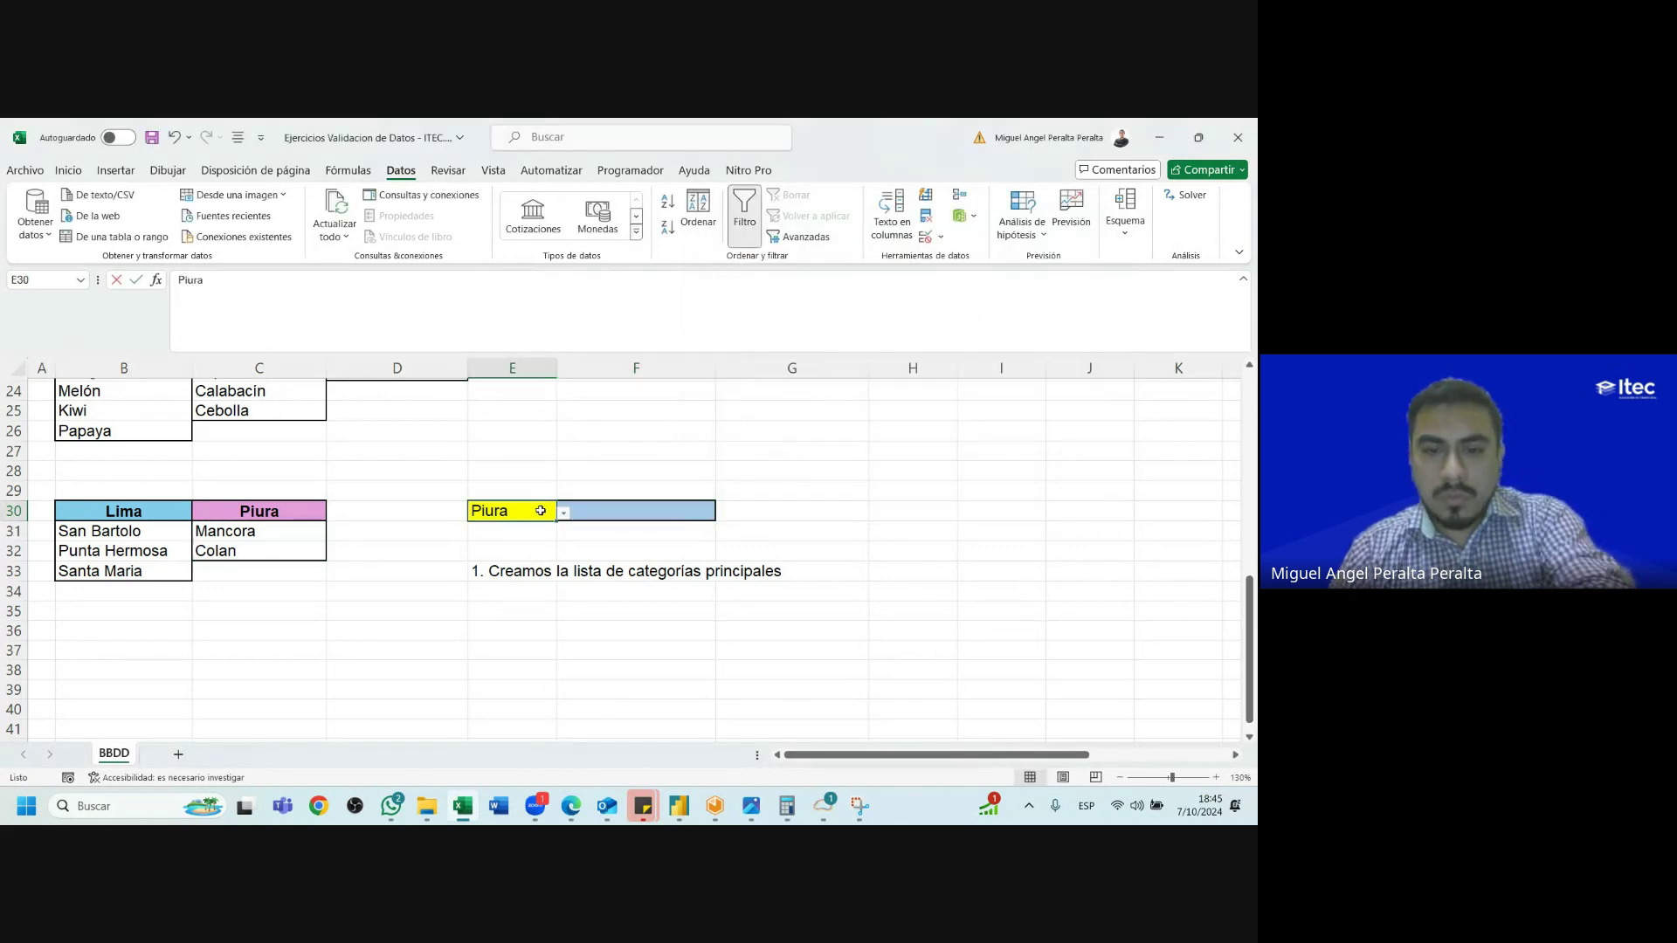
key(Delete)
key(Return)
click(616, 479)
click(629, 511)
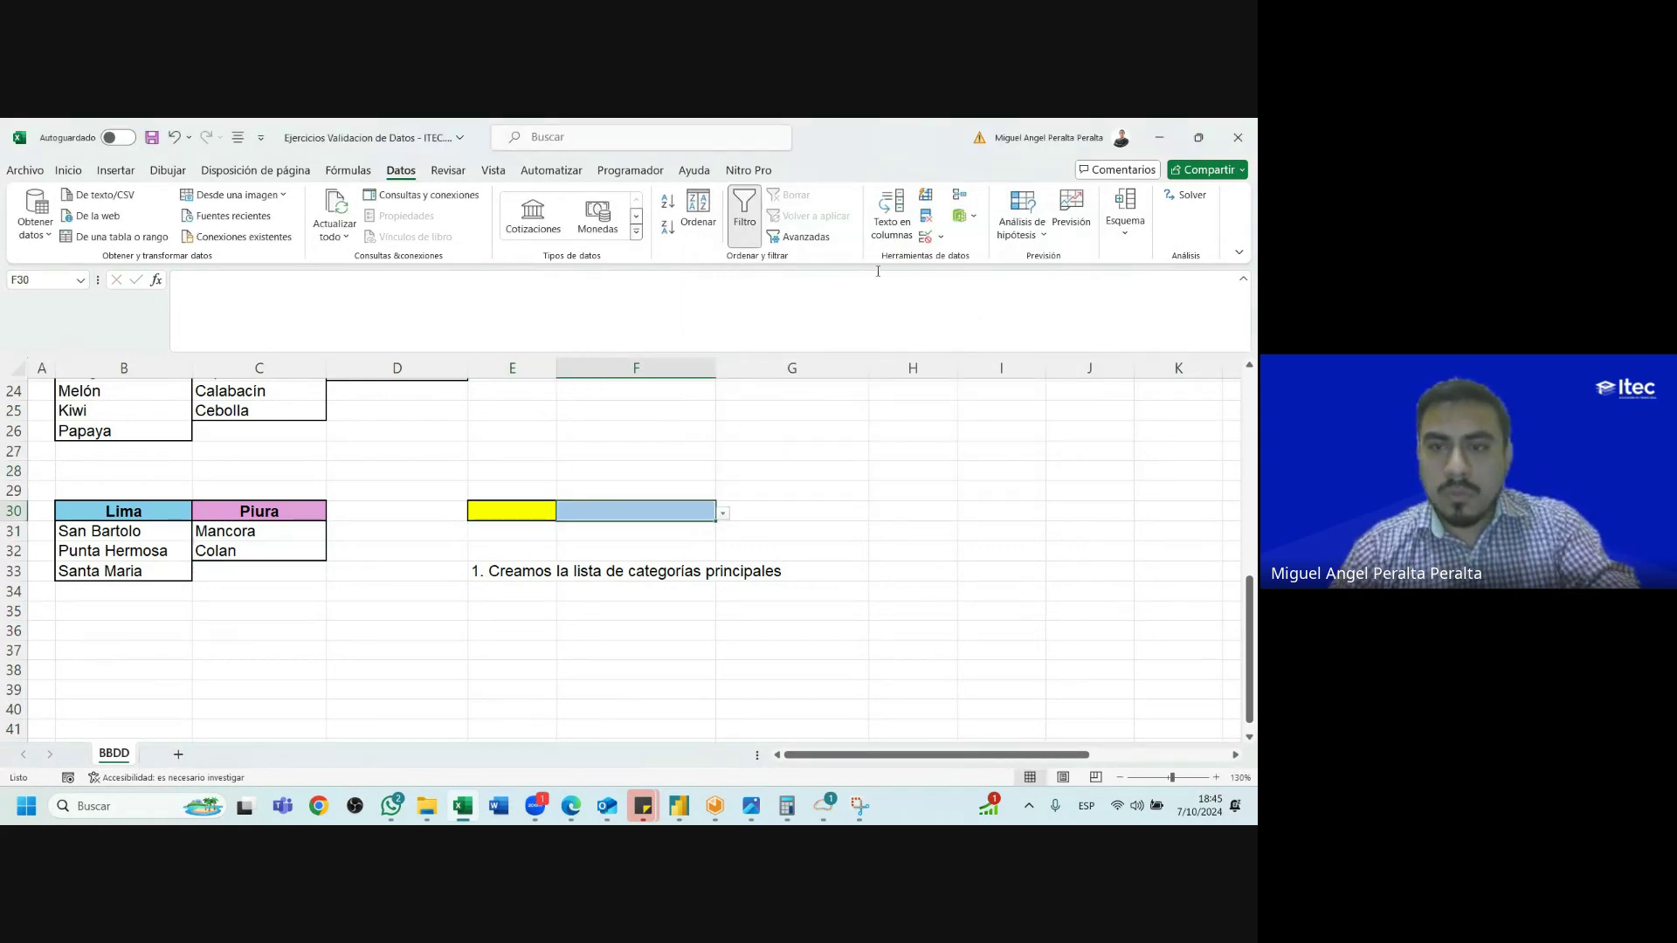
Step: Switch F30's validation type to Custom, then check cells E30 and F30
click(930, 242)
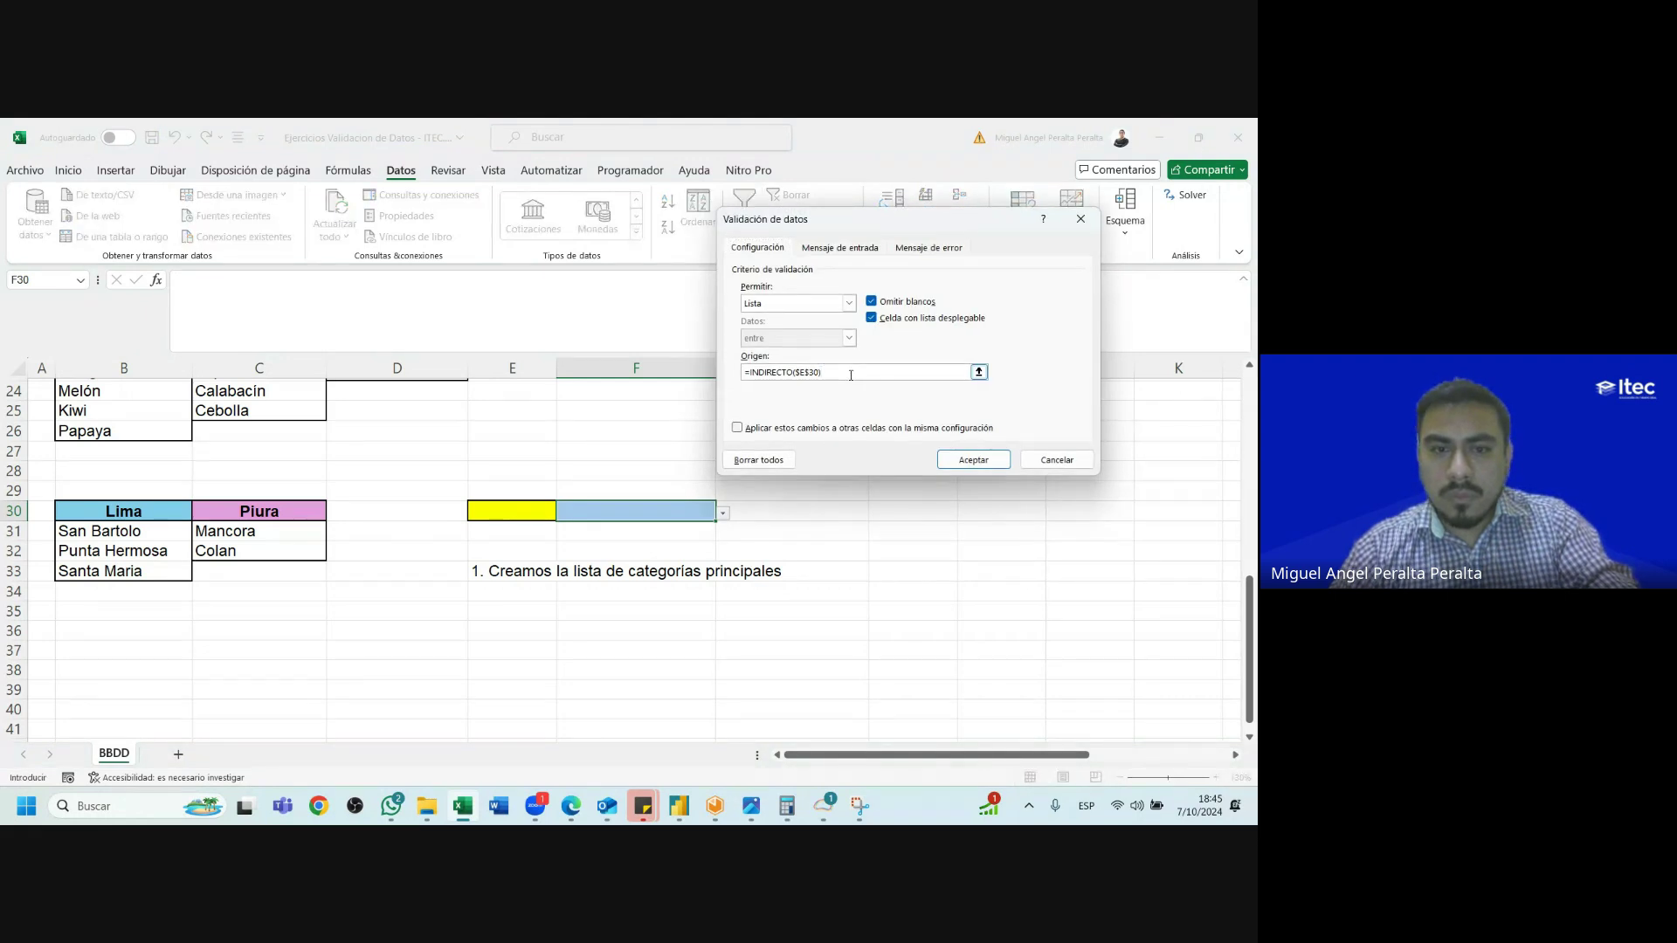
click(571, 805)
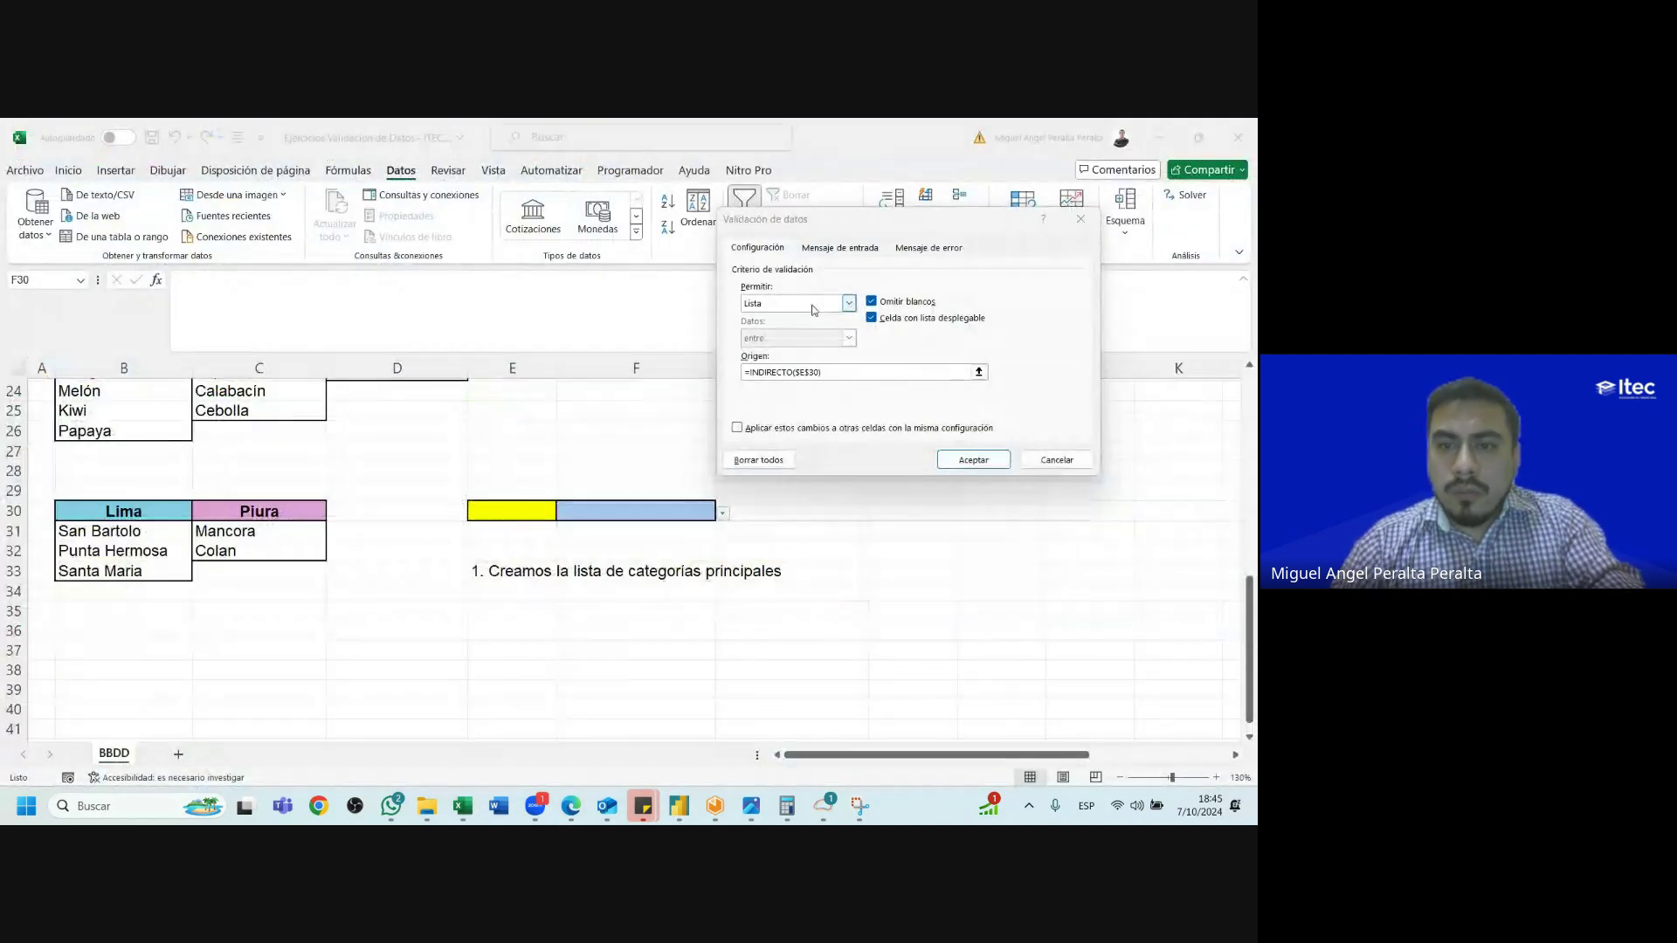
click(848, 303)
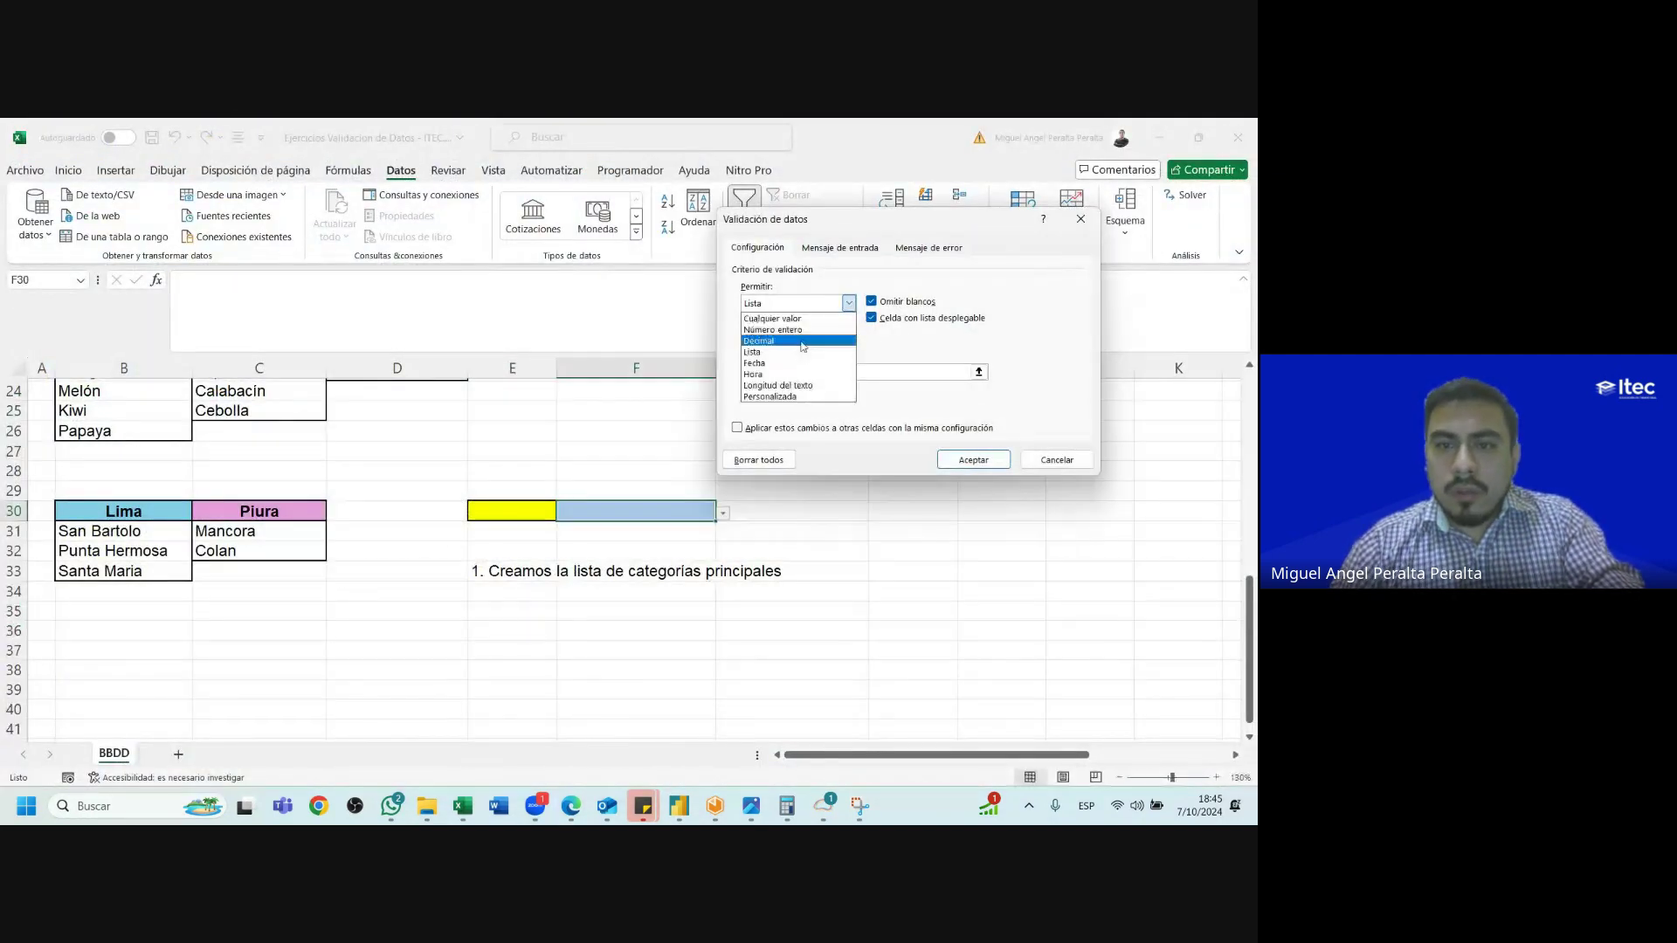
click(790, 397)
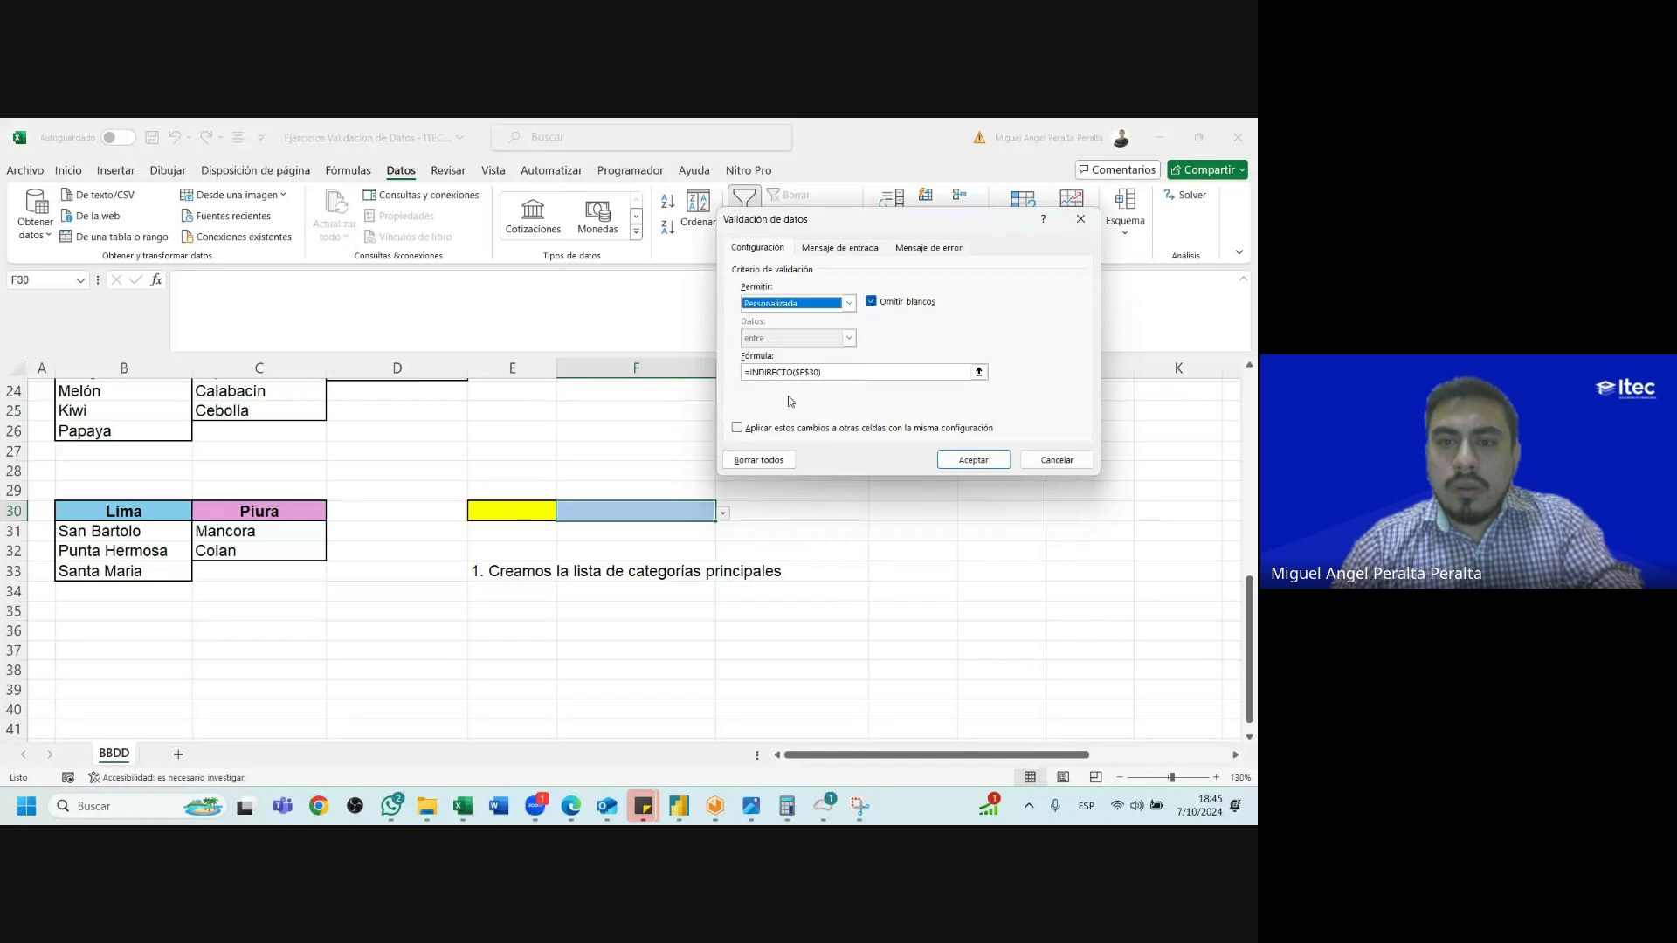
key(Return)
click(548, 506)
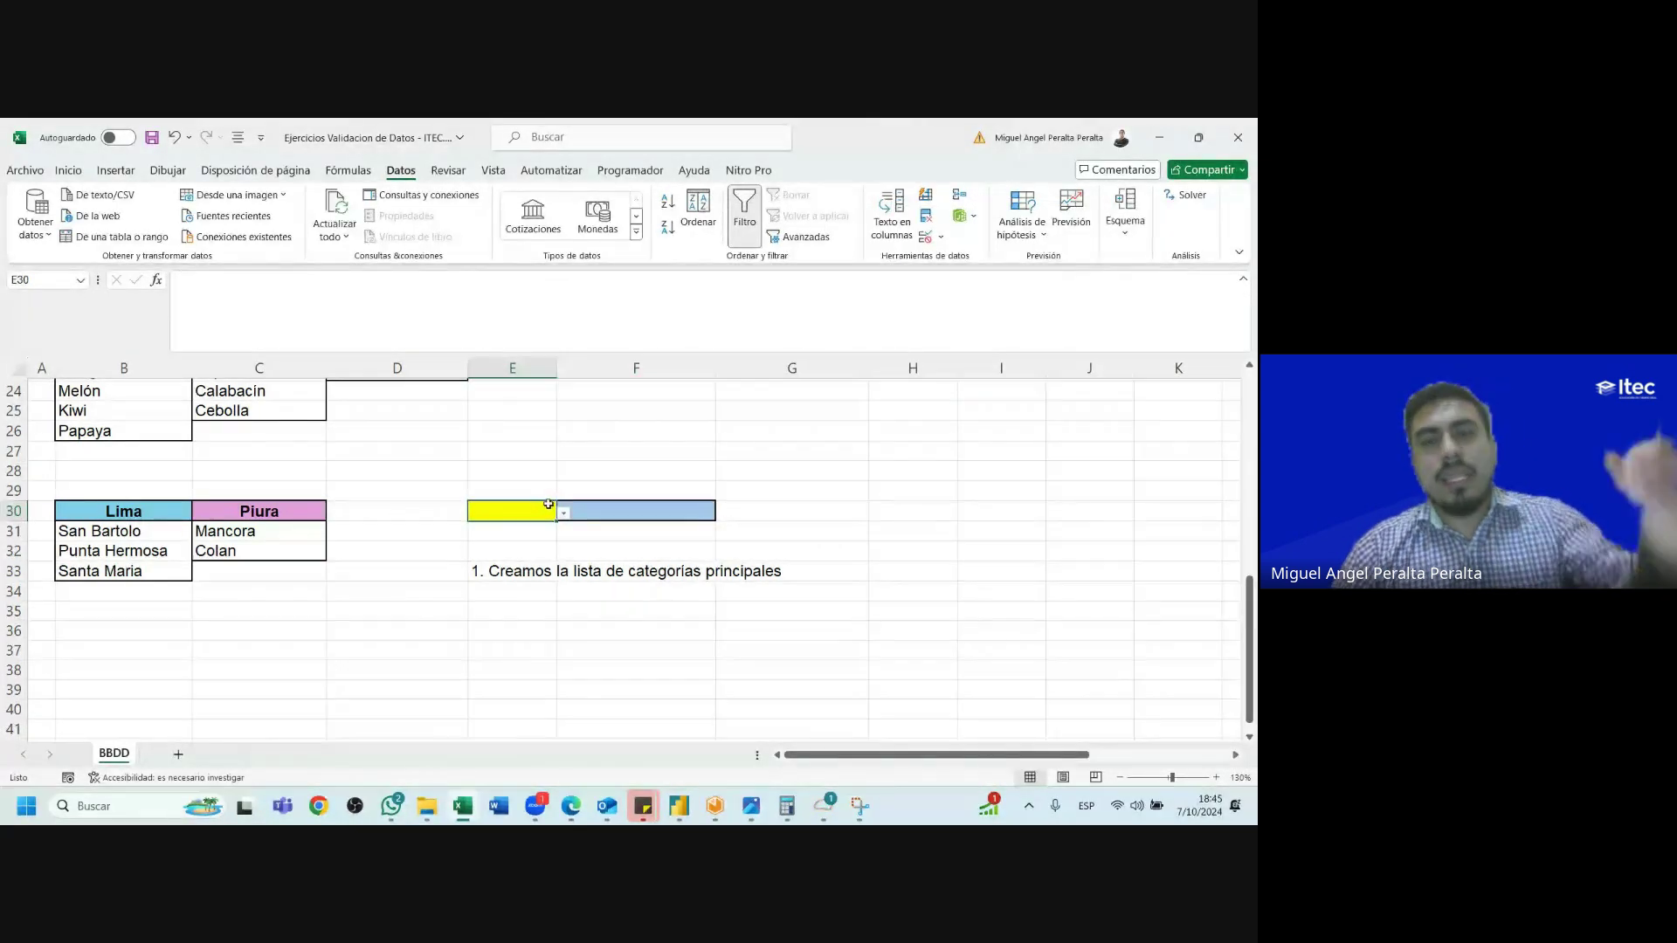
click(620, 506)
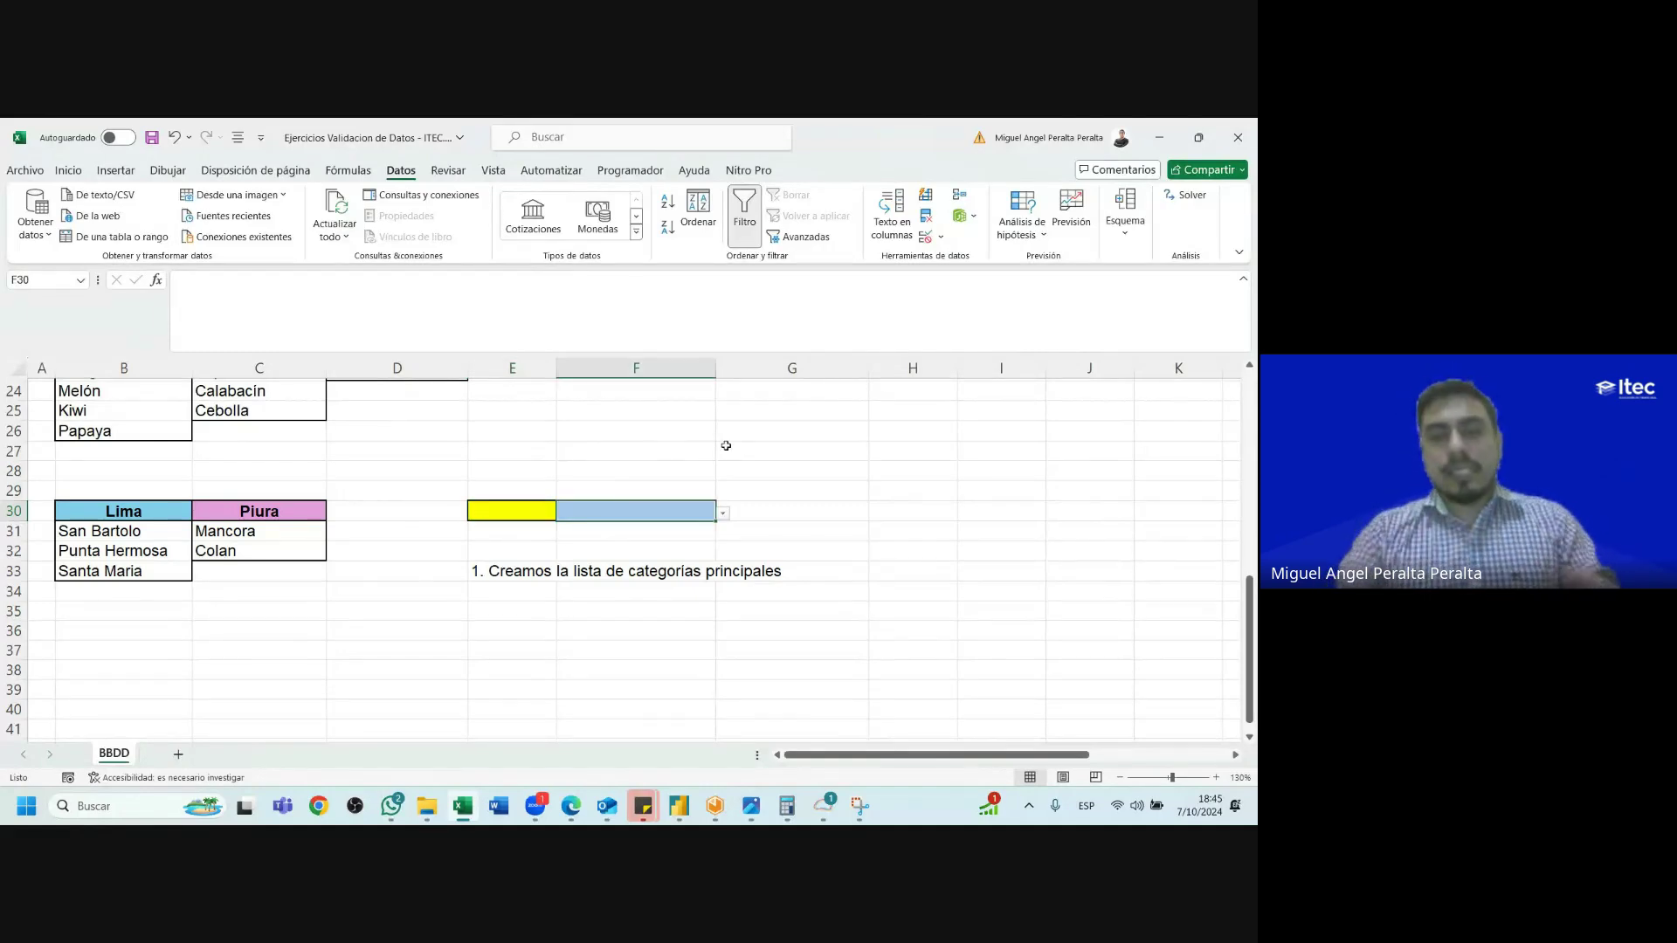
Step: Type the step 2 note in E34 about creating a custom validation function
click(512, 601)
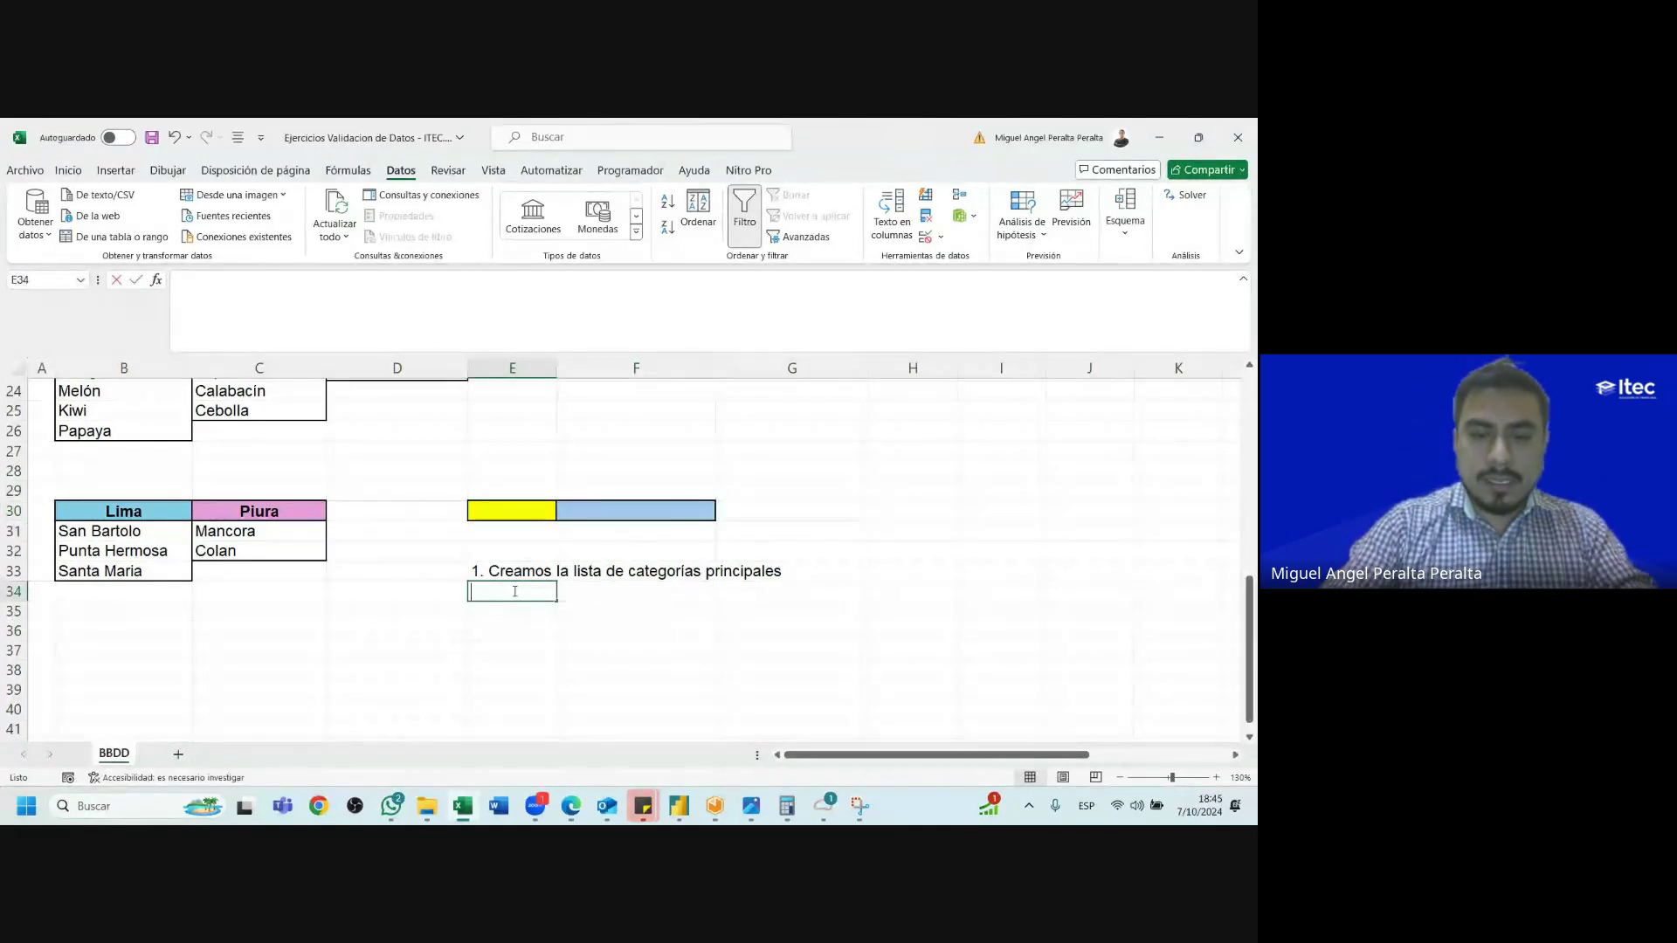
text(2. Crear una )
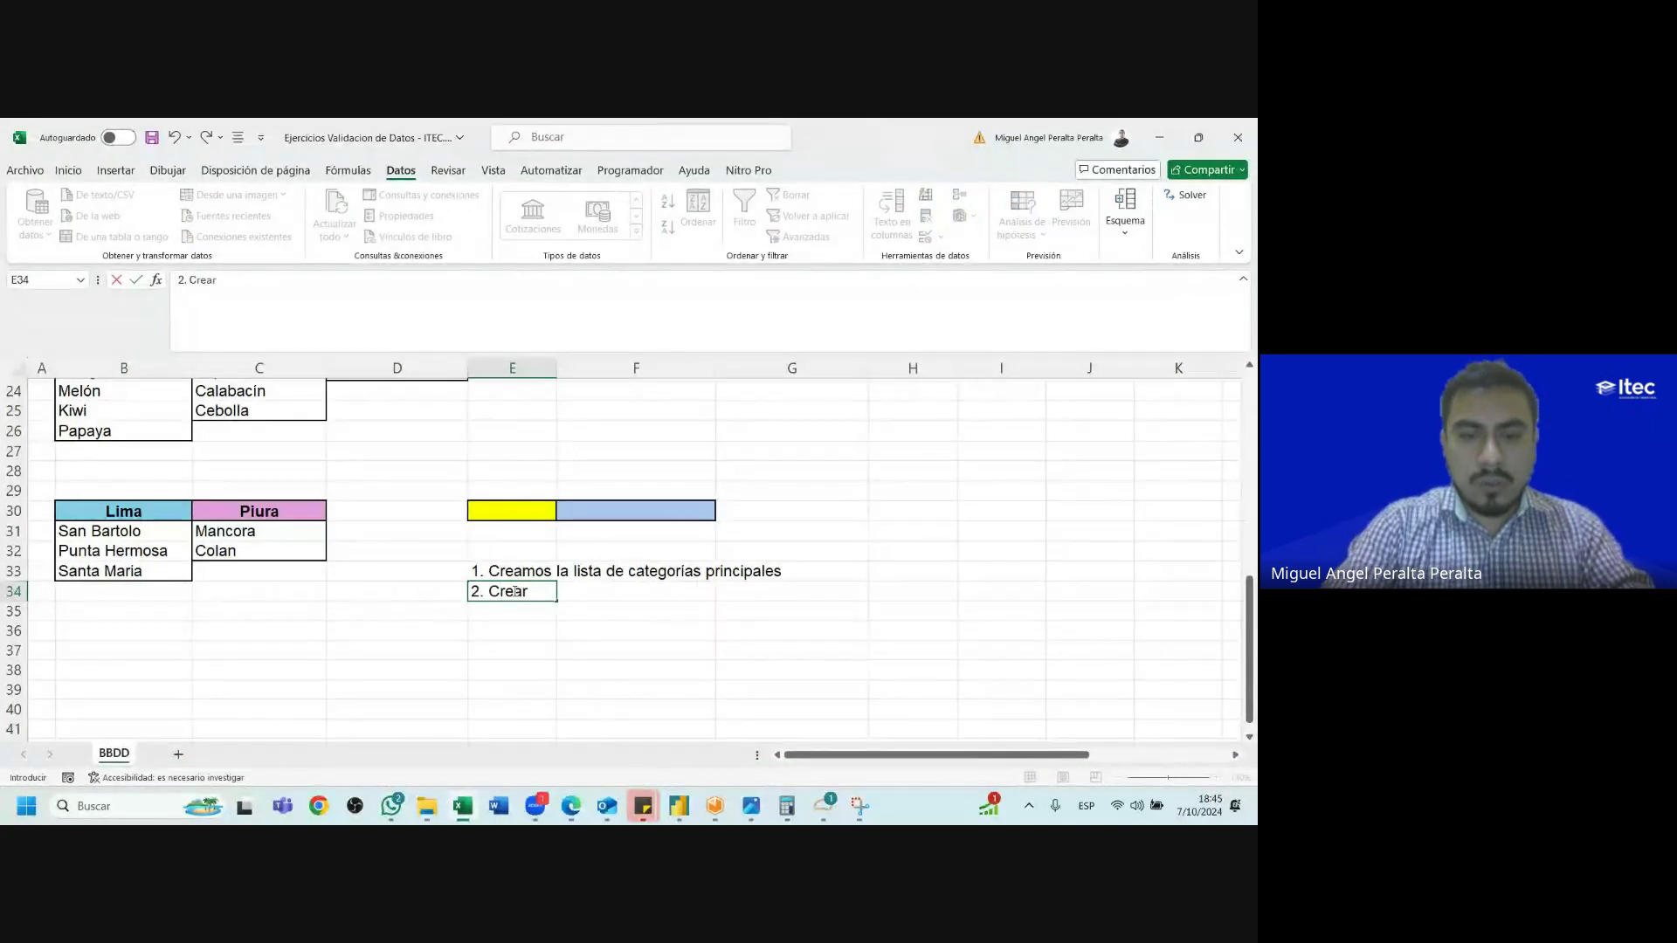
text(fu)
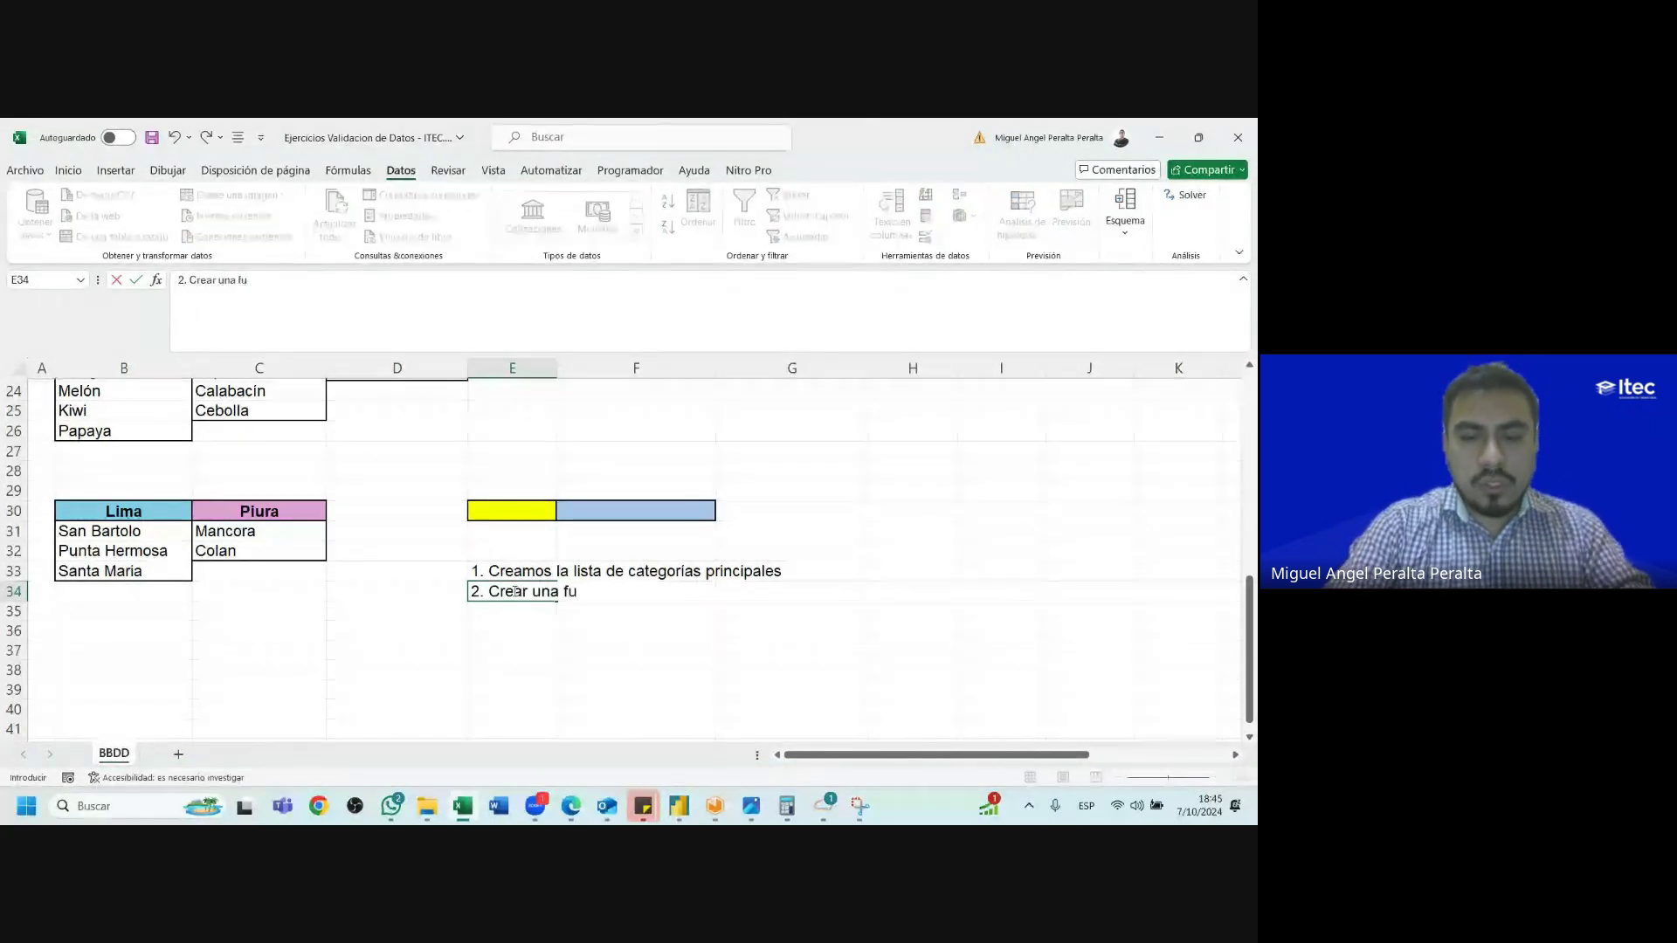
text(ncion personalid)
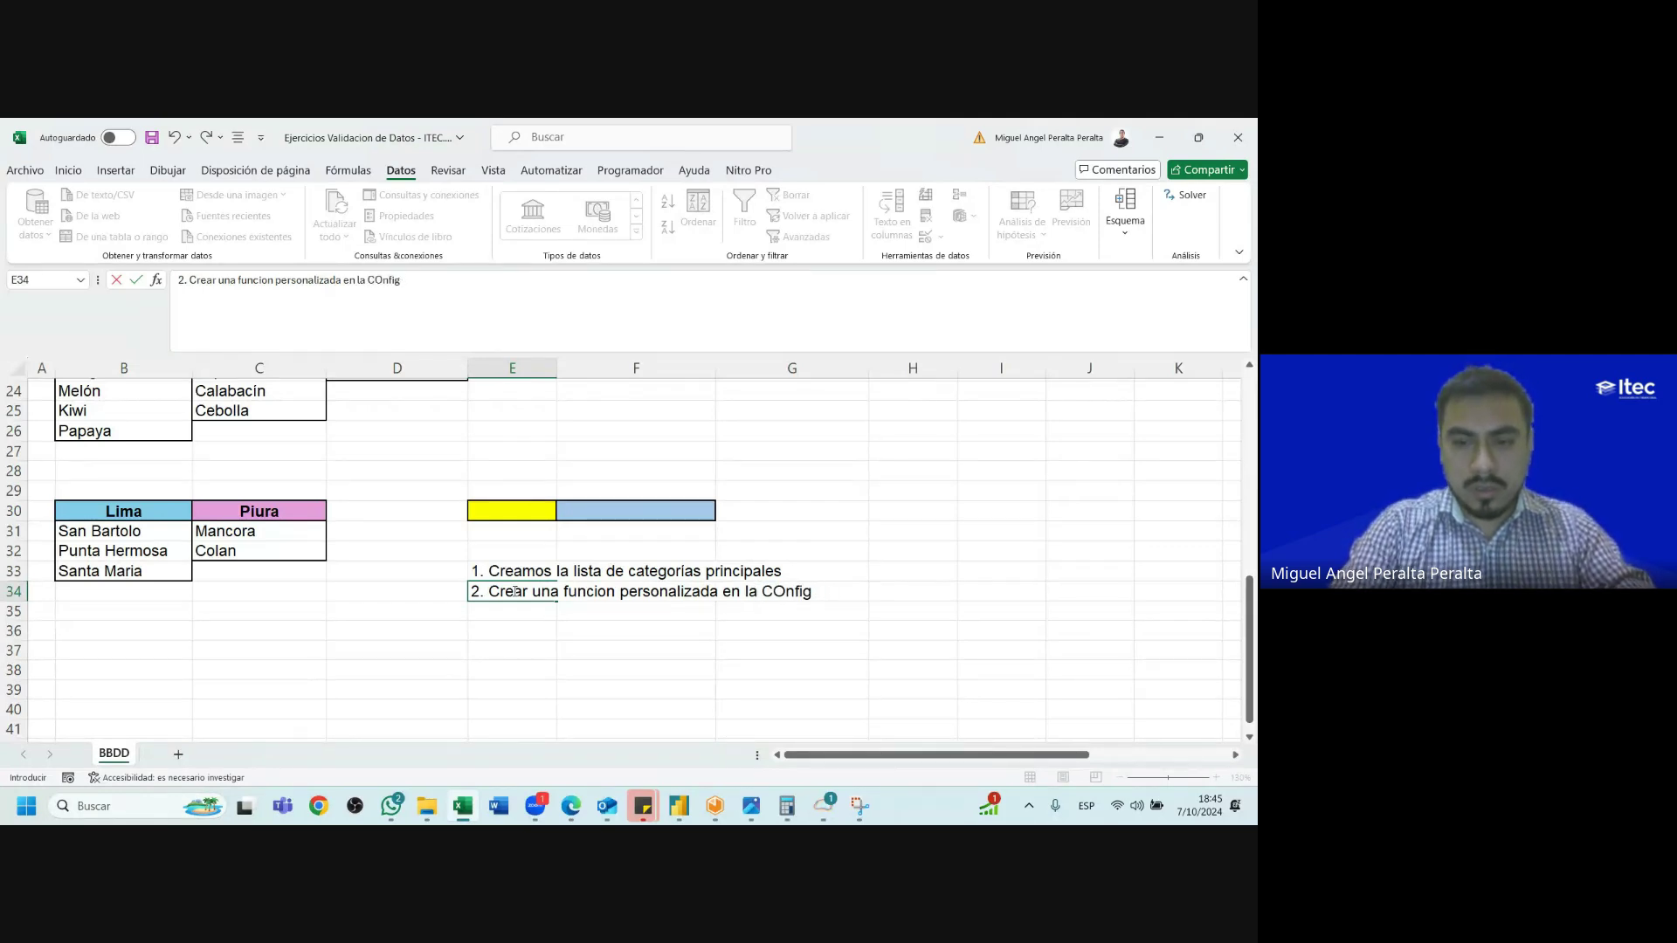
text(gurac)
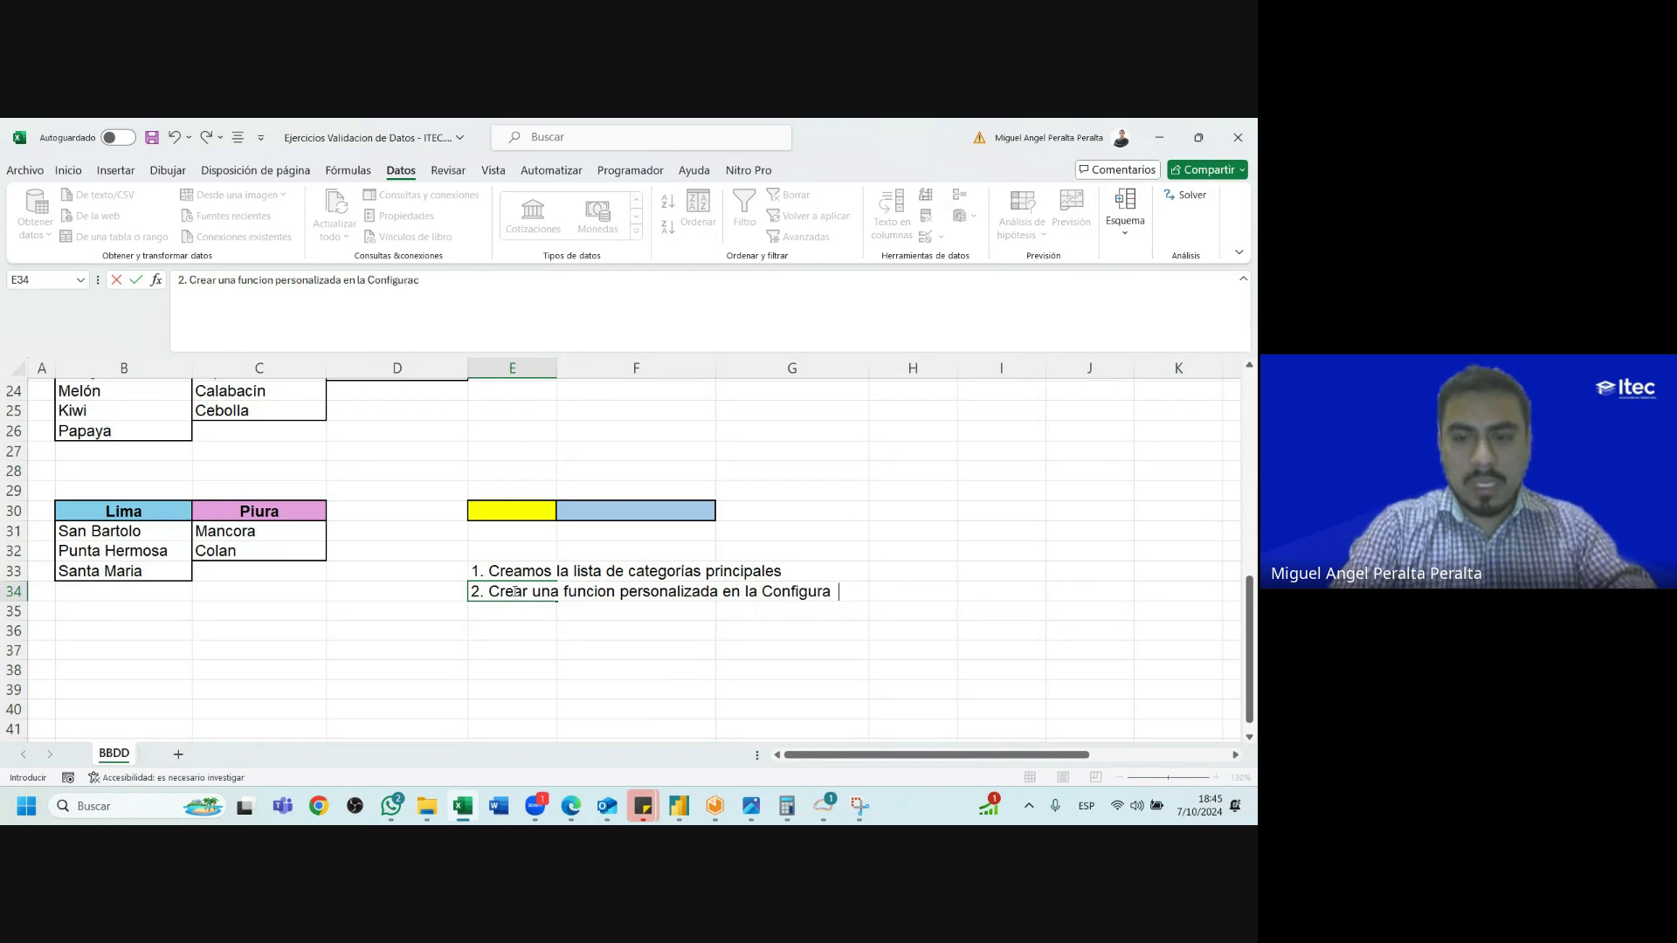
text(ion de Validacion de Datos)
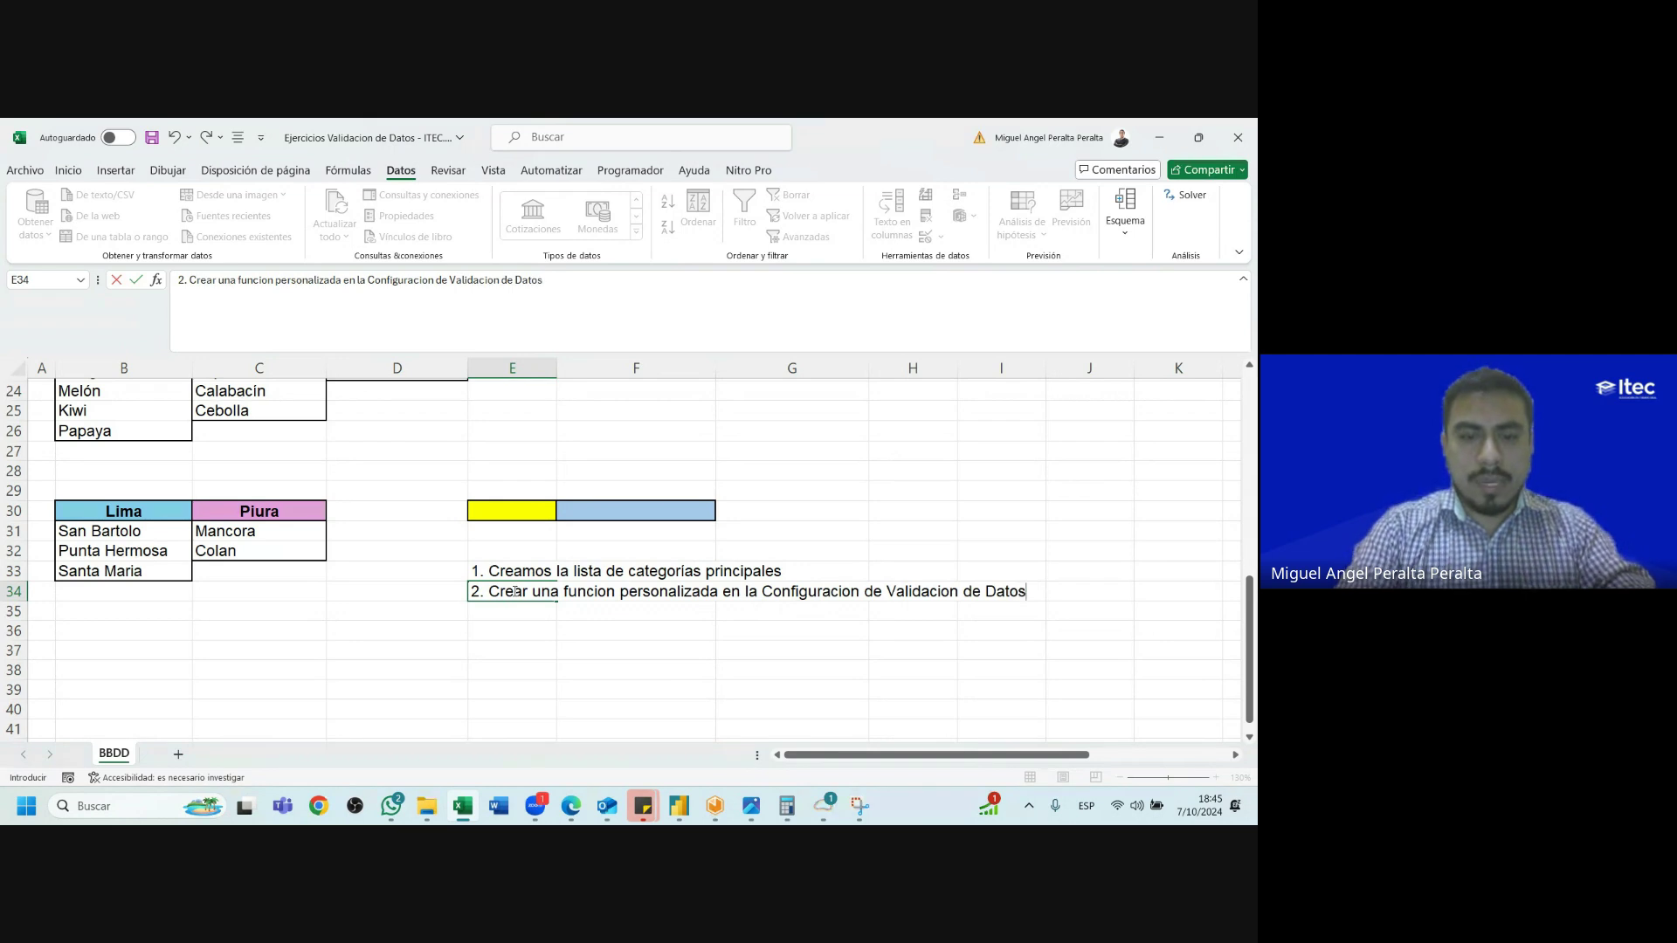
key(Return)
text(2)
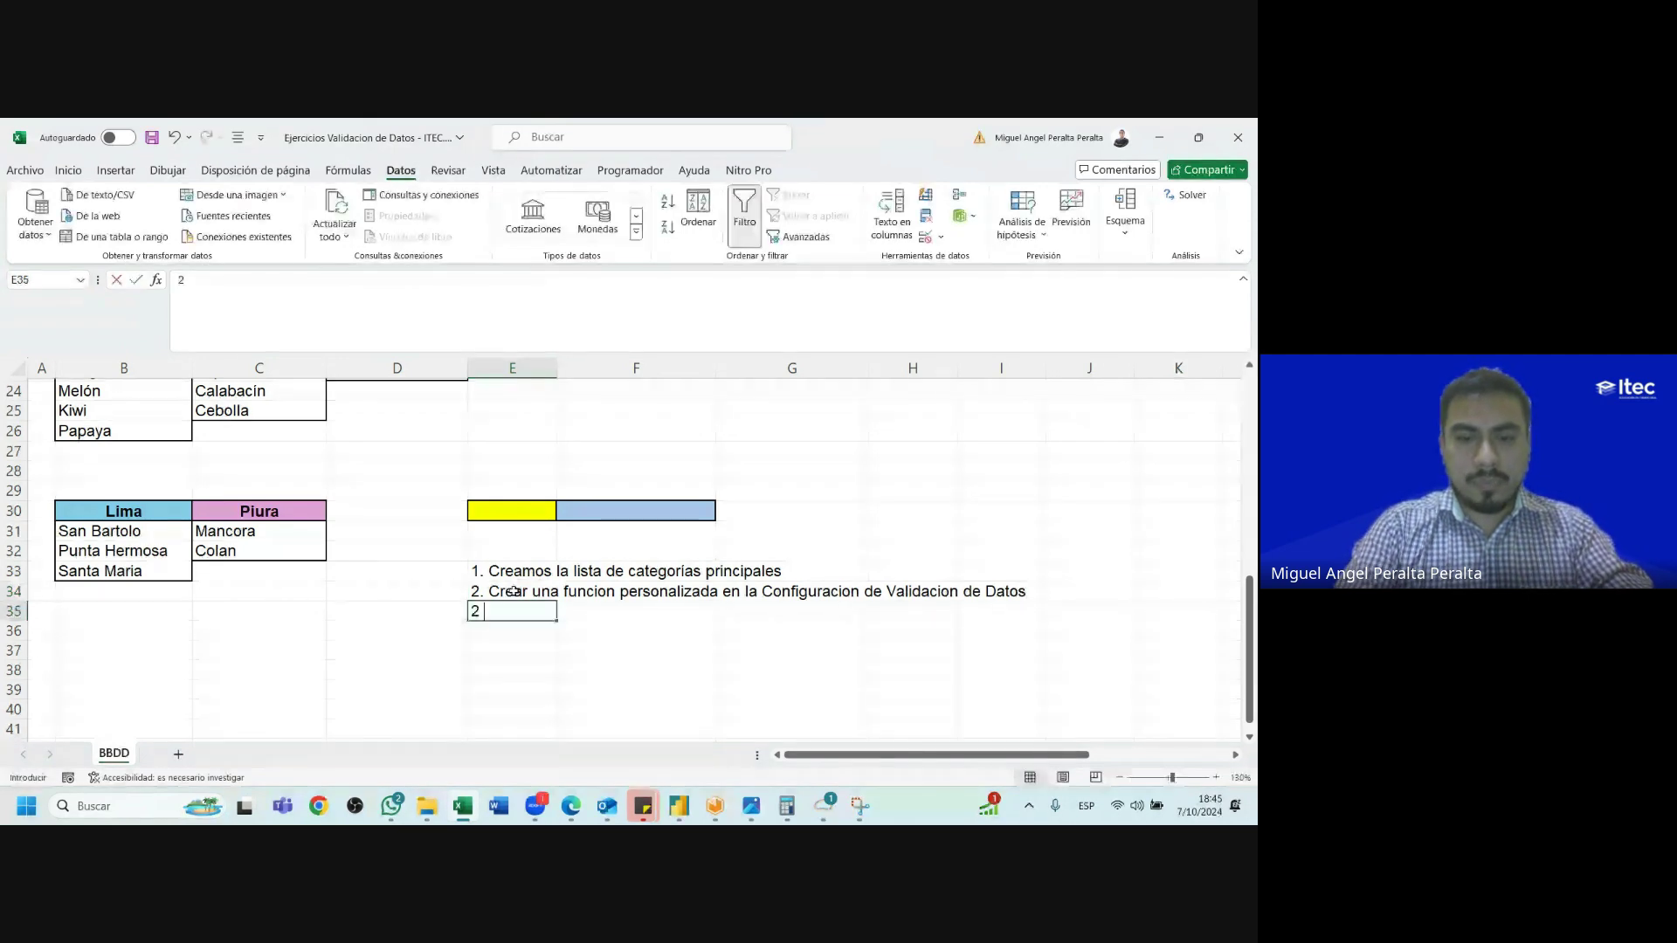
Step: Type the note '2.1. Aplicar la formula = indirecto (celda de categorias principales)' in E35
text(.1. A)
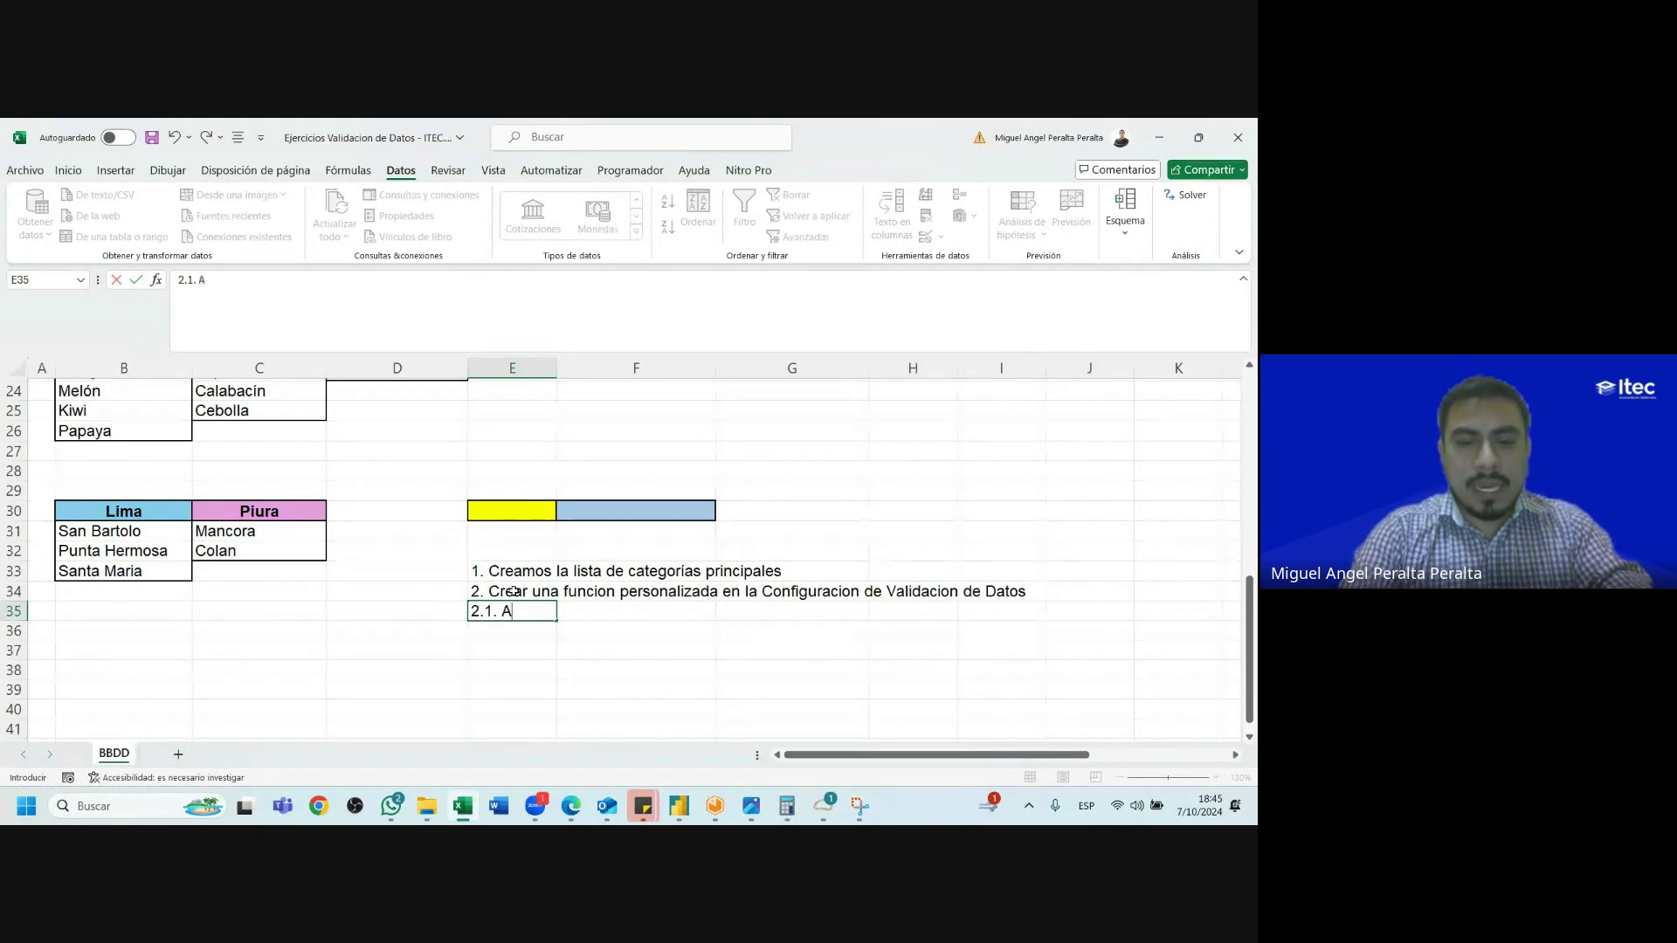
text(plicar la formula = in)
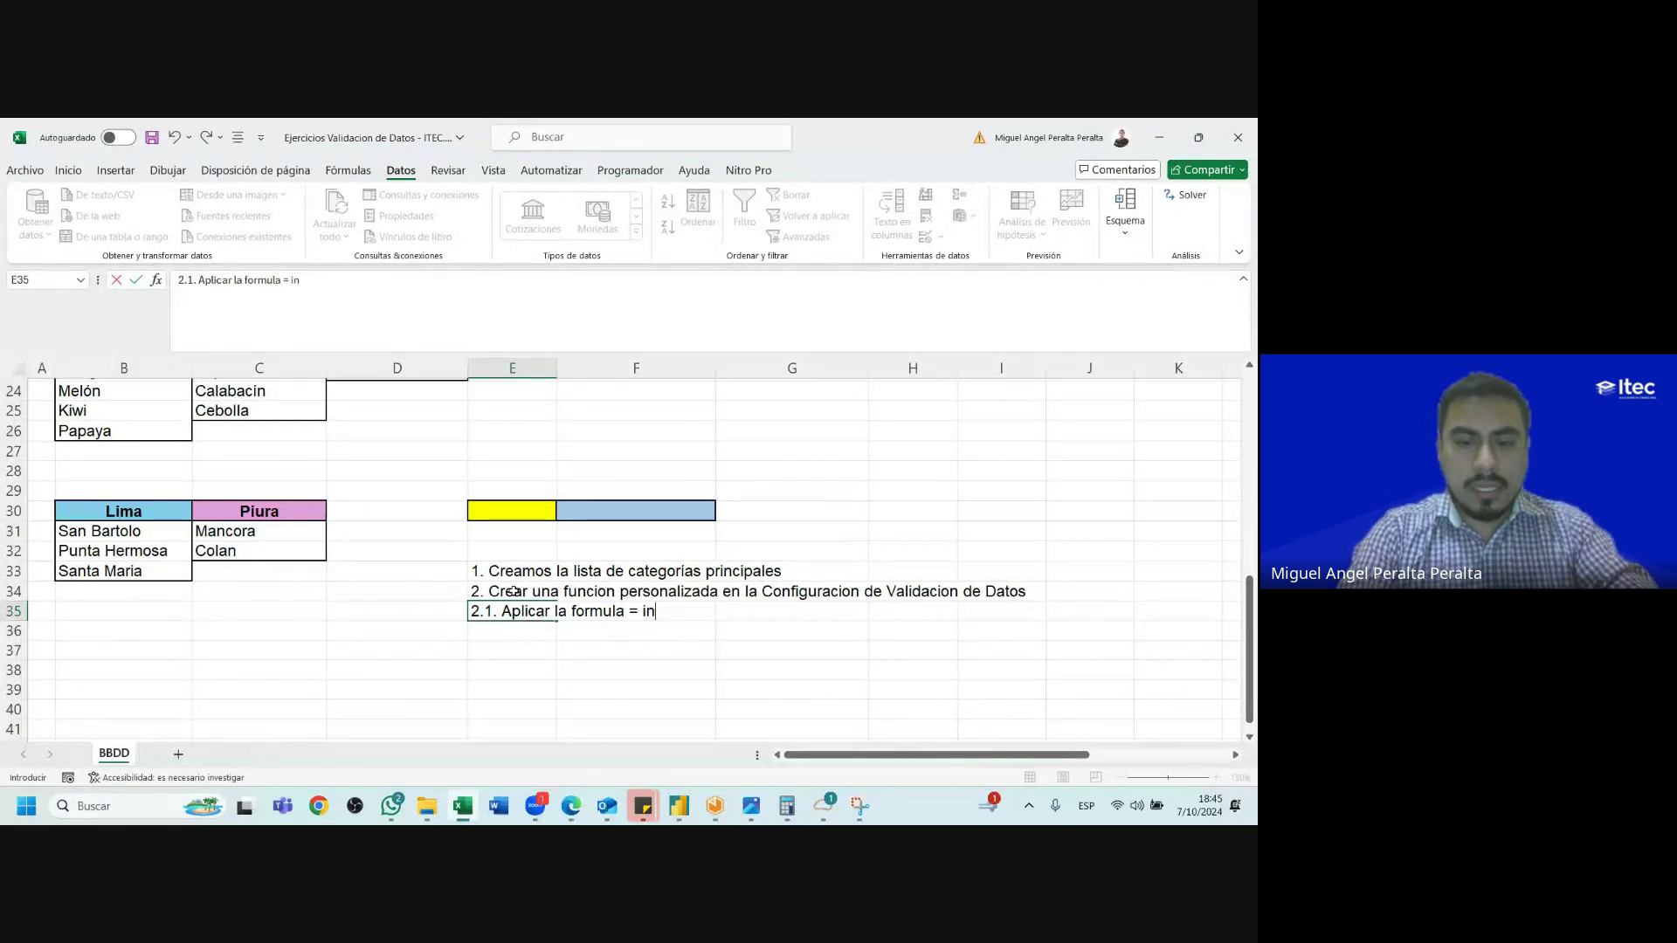
text(directo (celda)
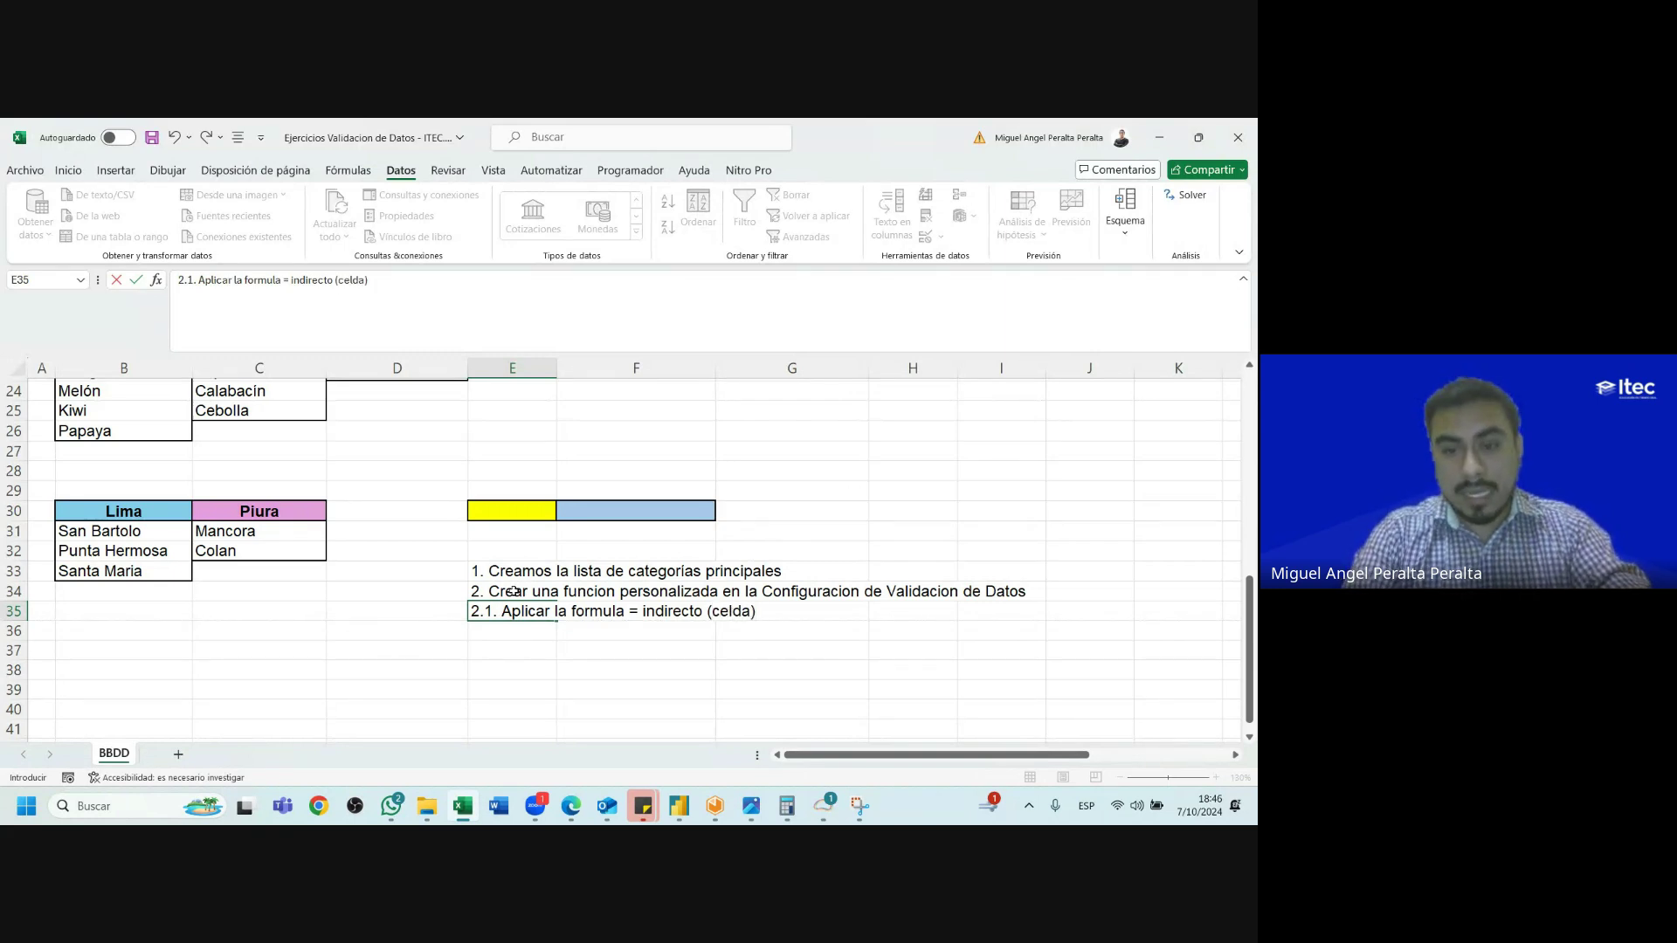
text(e catego)
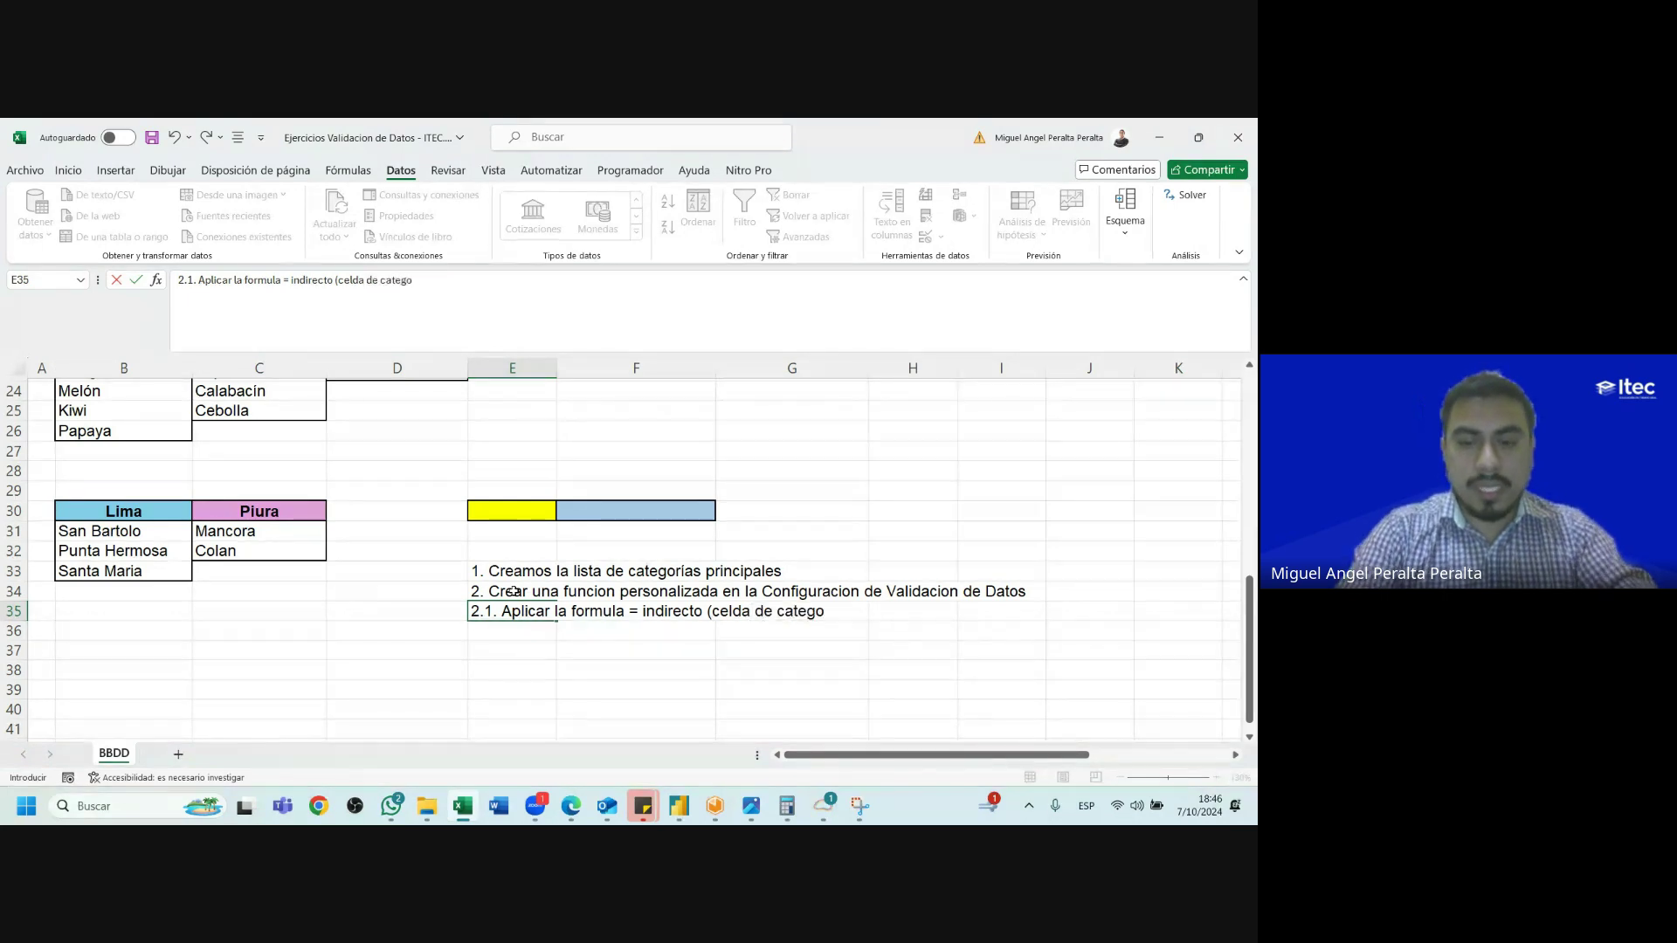
text(rias princio)
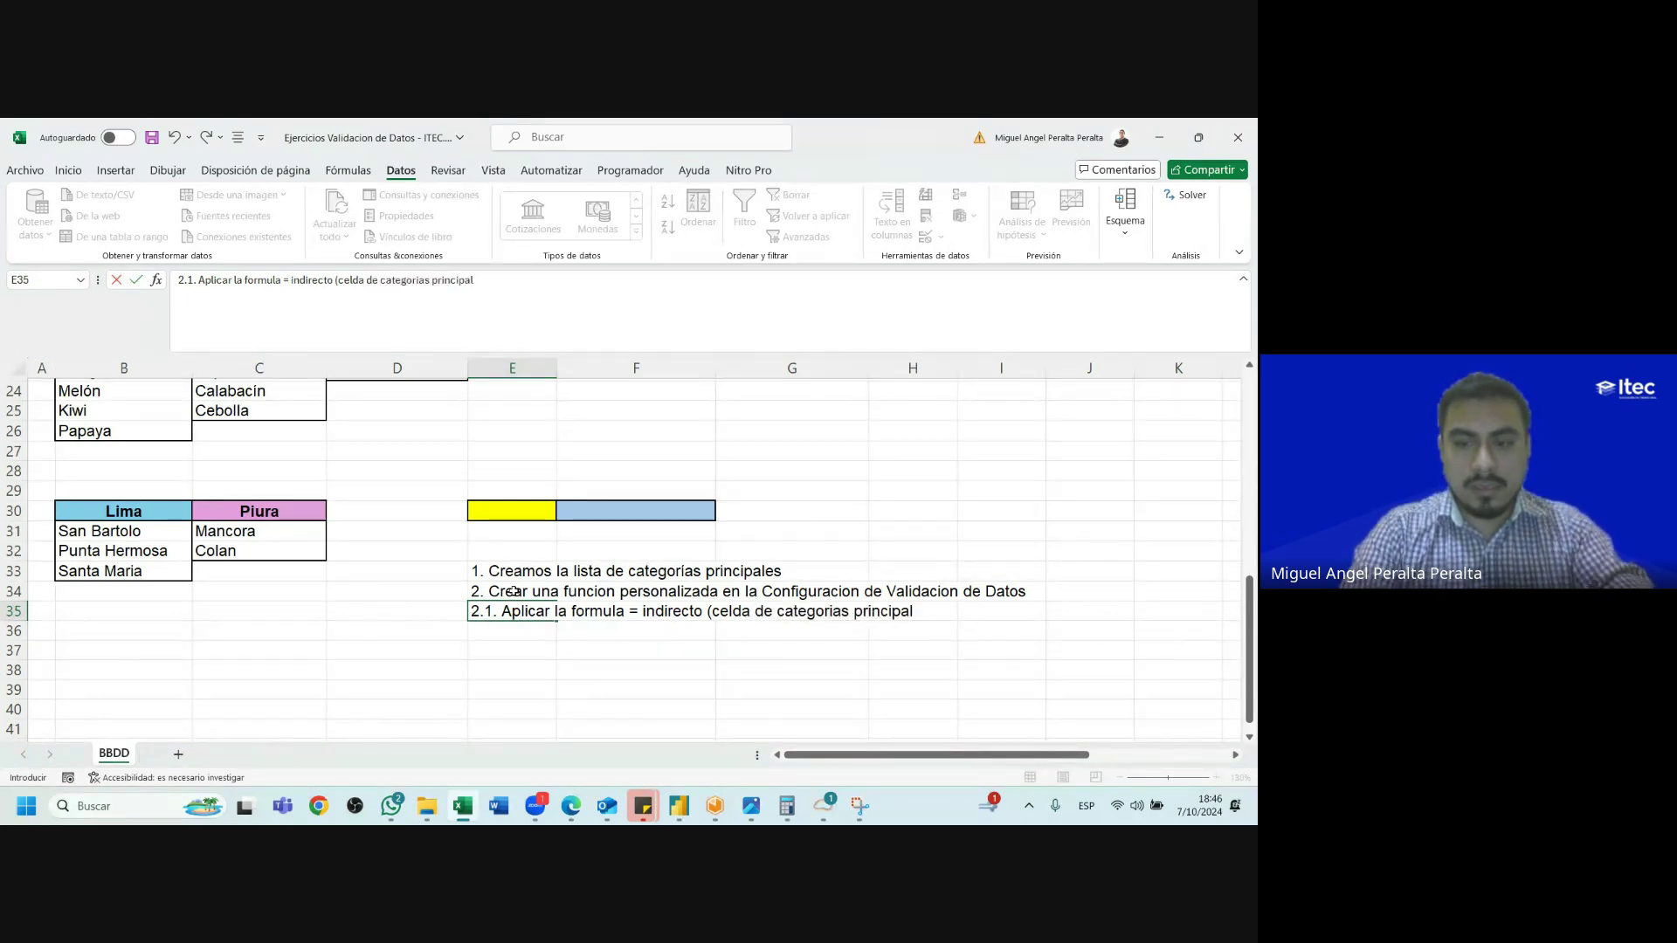
text())
key(Return)
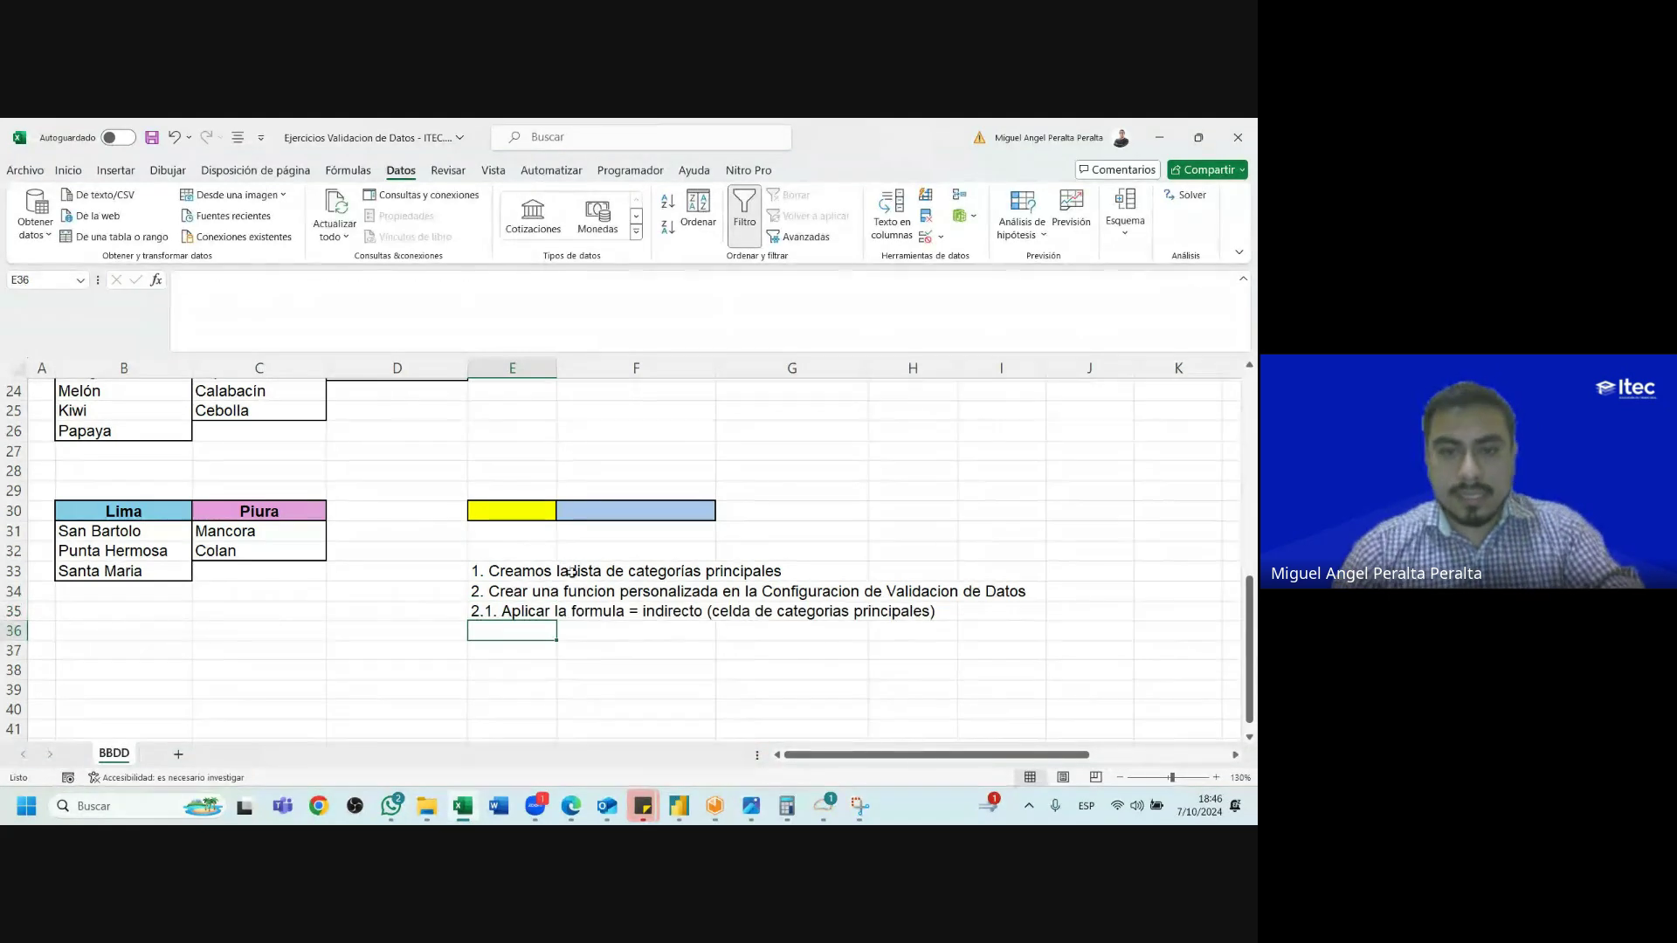
Step: Reapply F30's INDIRECTO list validation, keeping it despite the source error warning
click(583, 515)
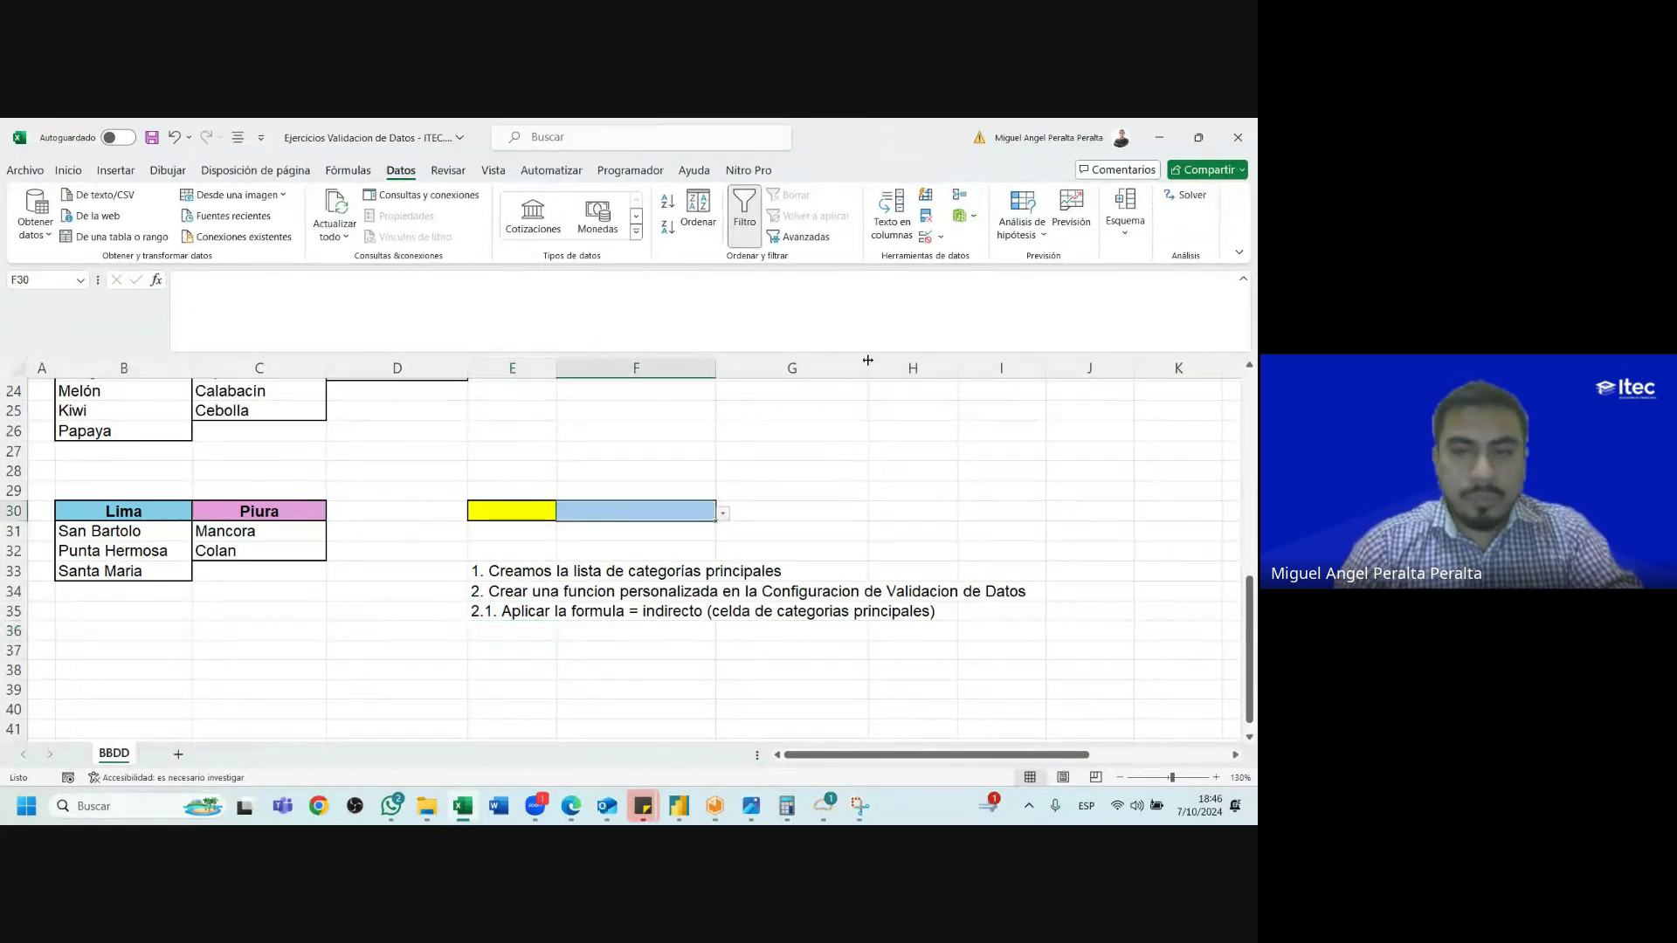
click(930, 239)
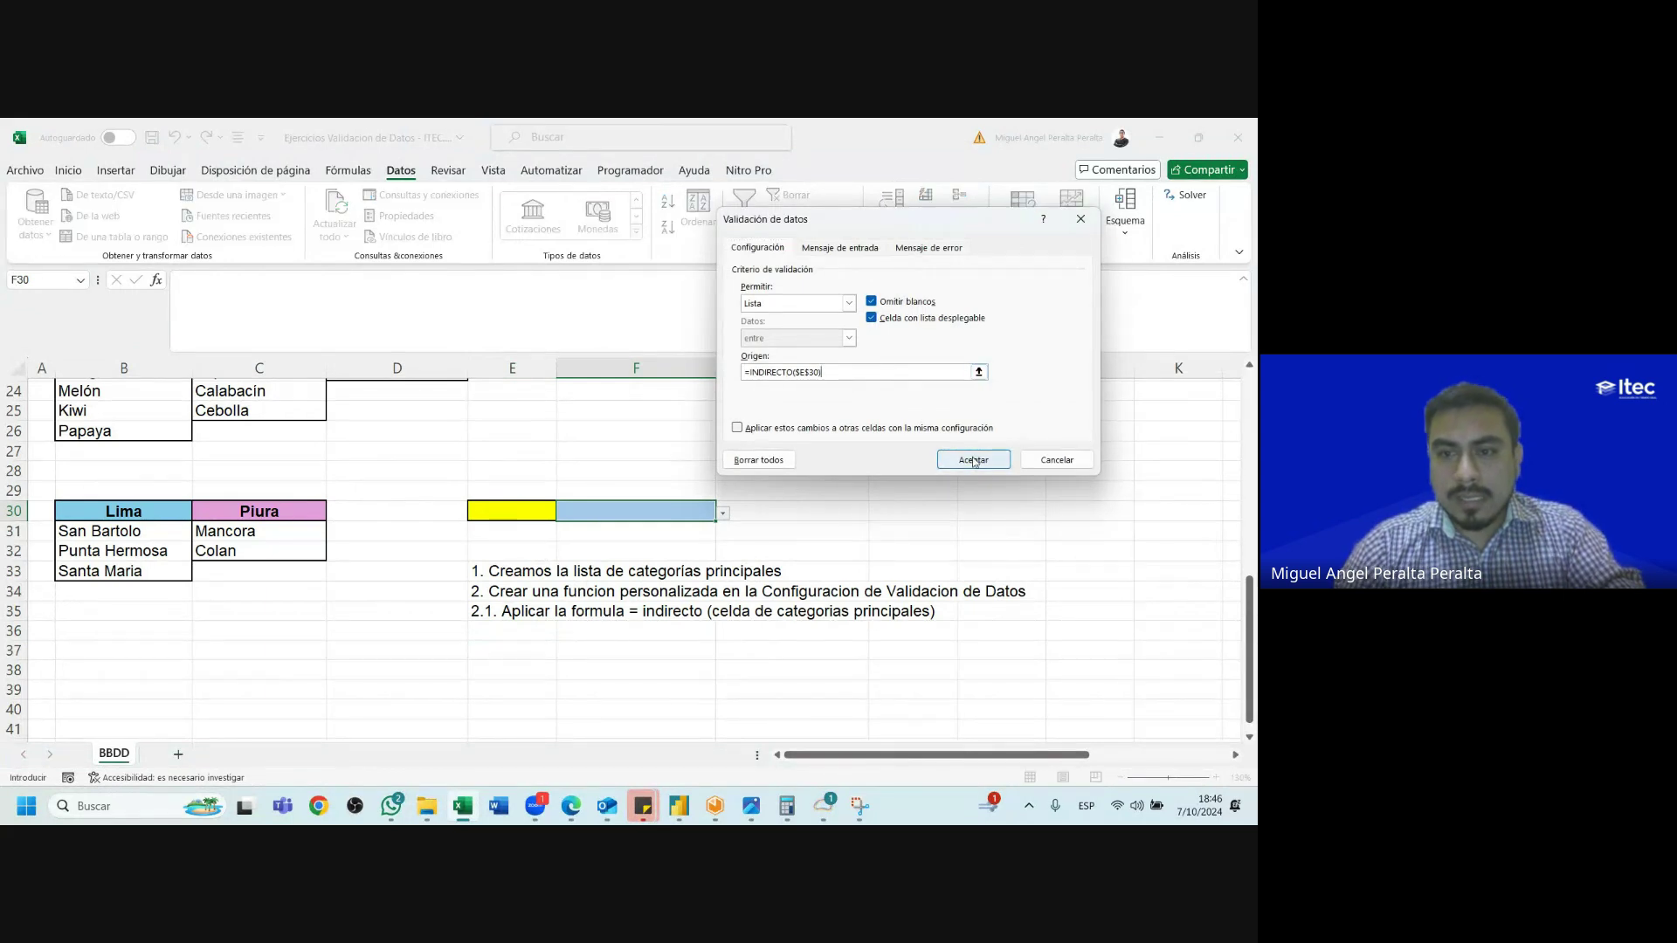
click(972, 460)
click(596, 507)
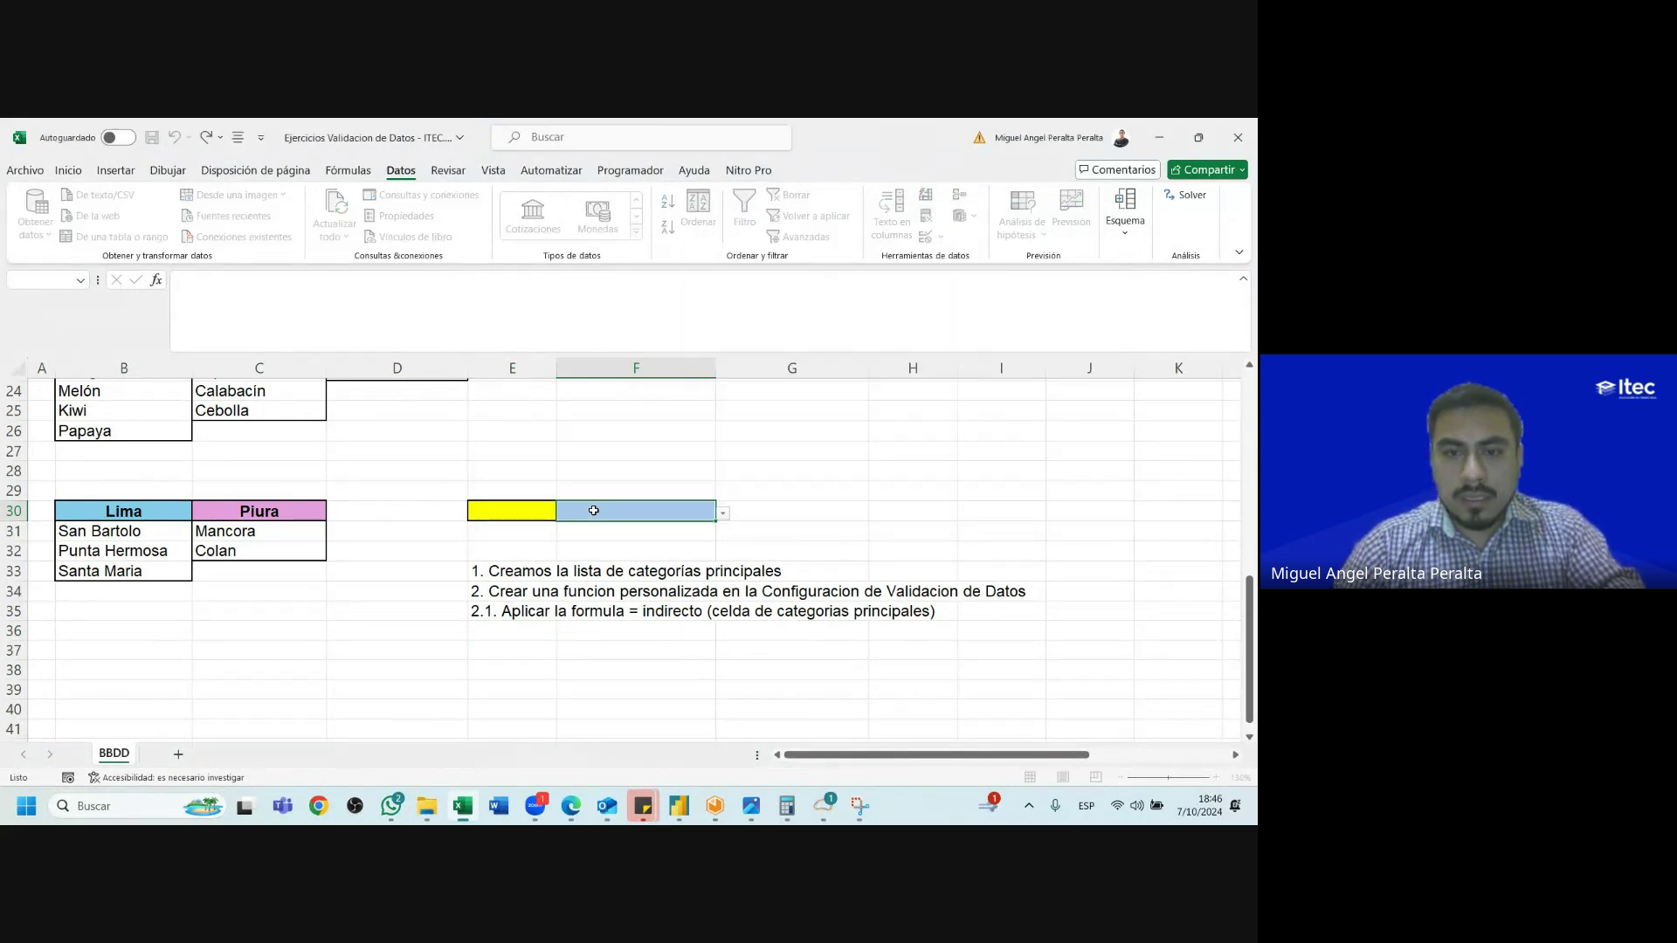
Step: Add the note '3. Nombre a los valores de cada lista' in E36
drag(127, 532, 128, 573)
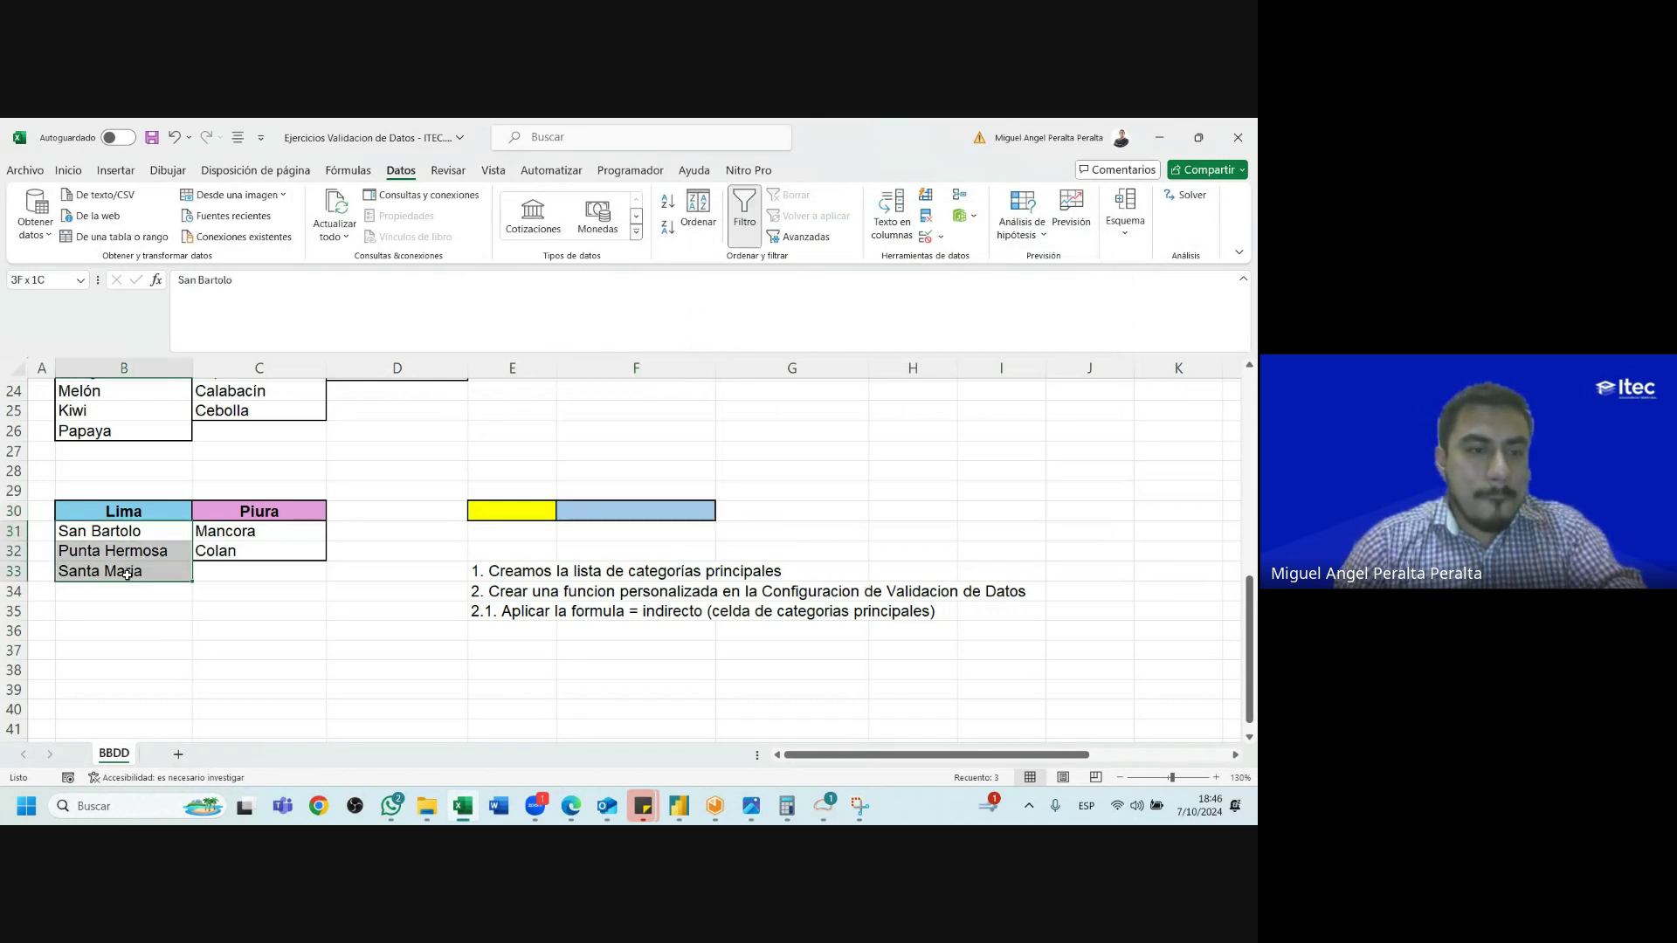
click(499, 631)
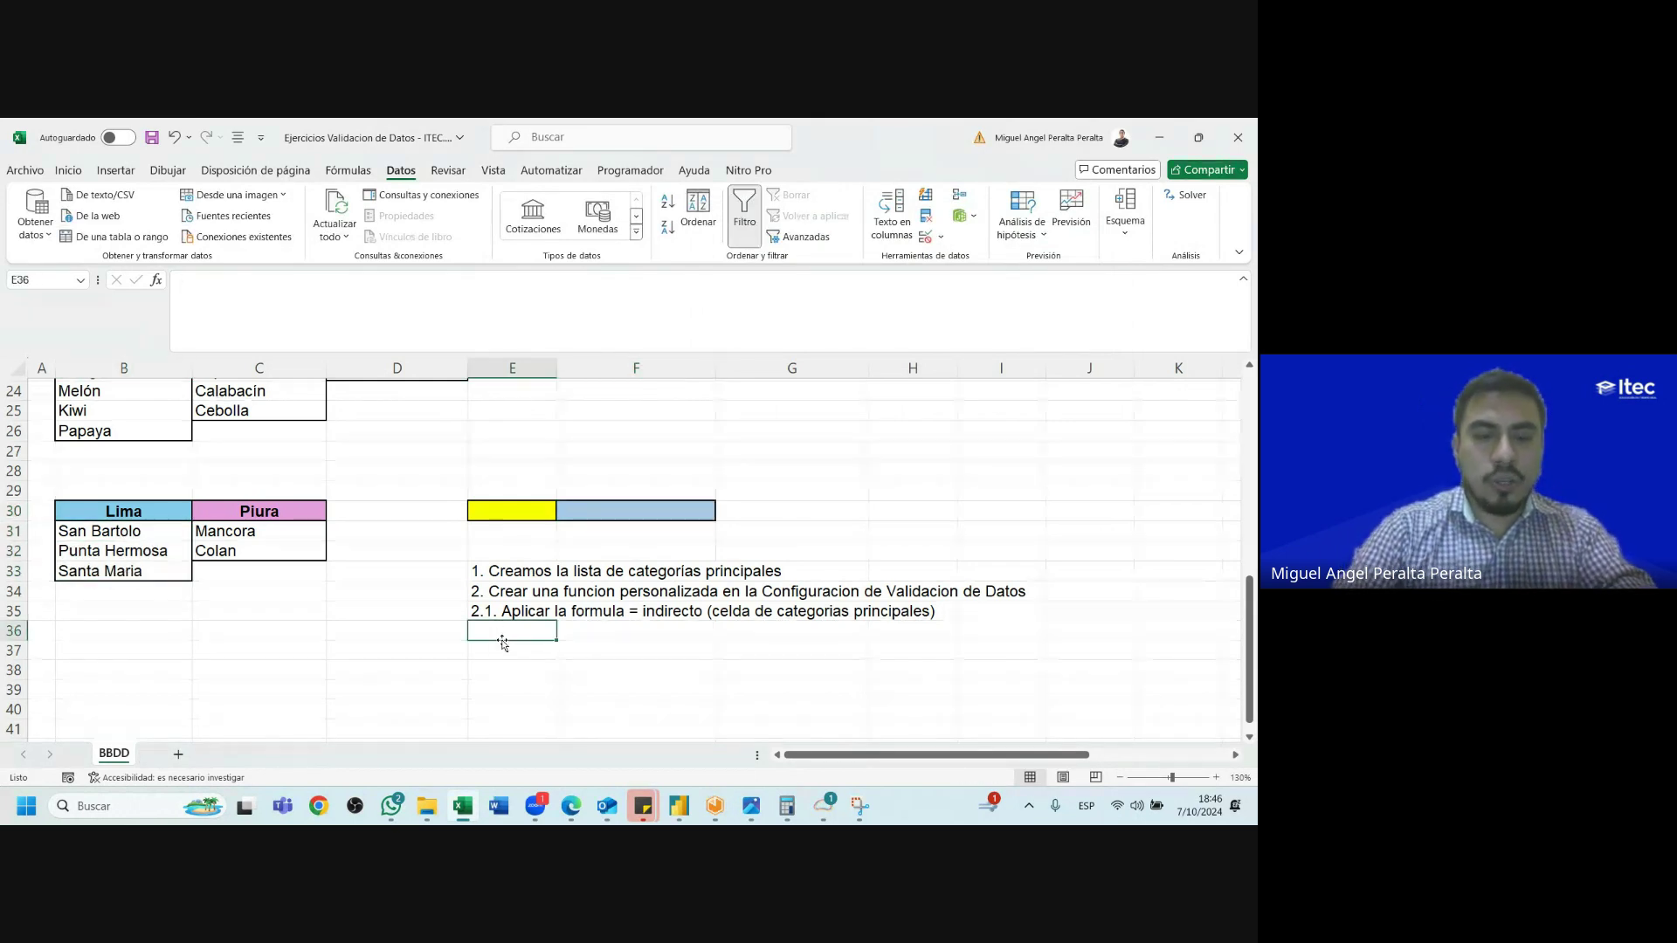
text(3. N)
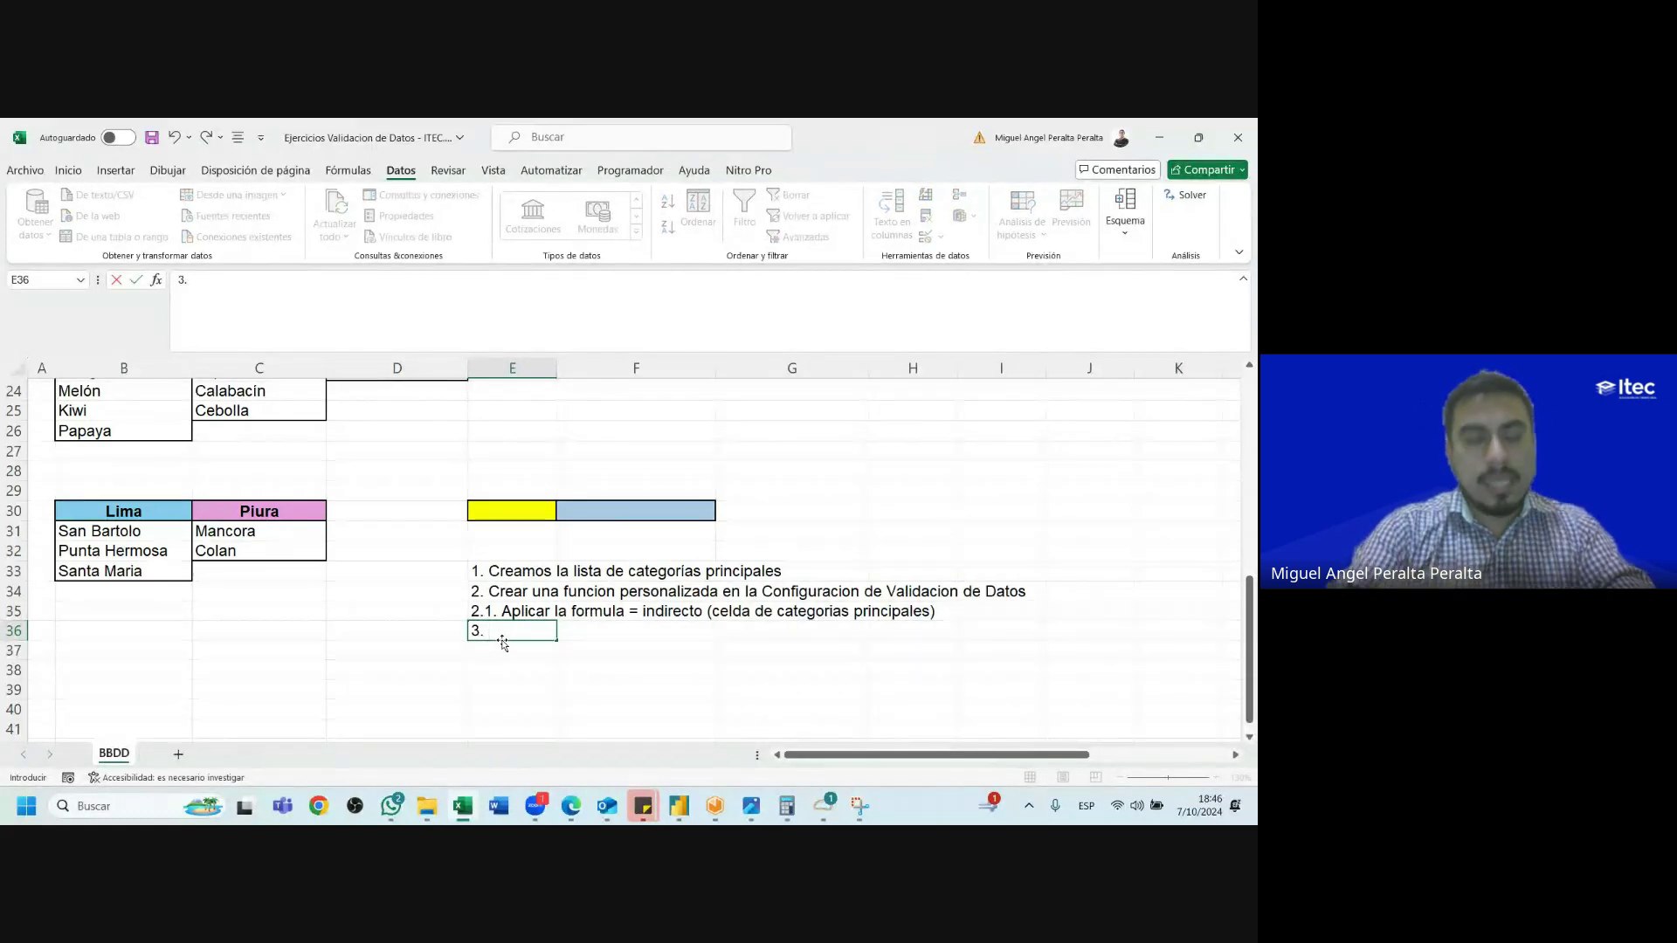
text(ombre a los v)
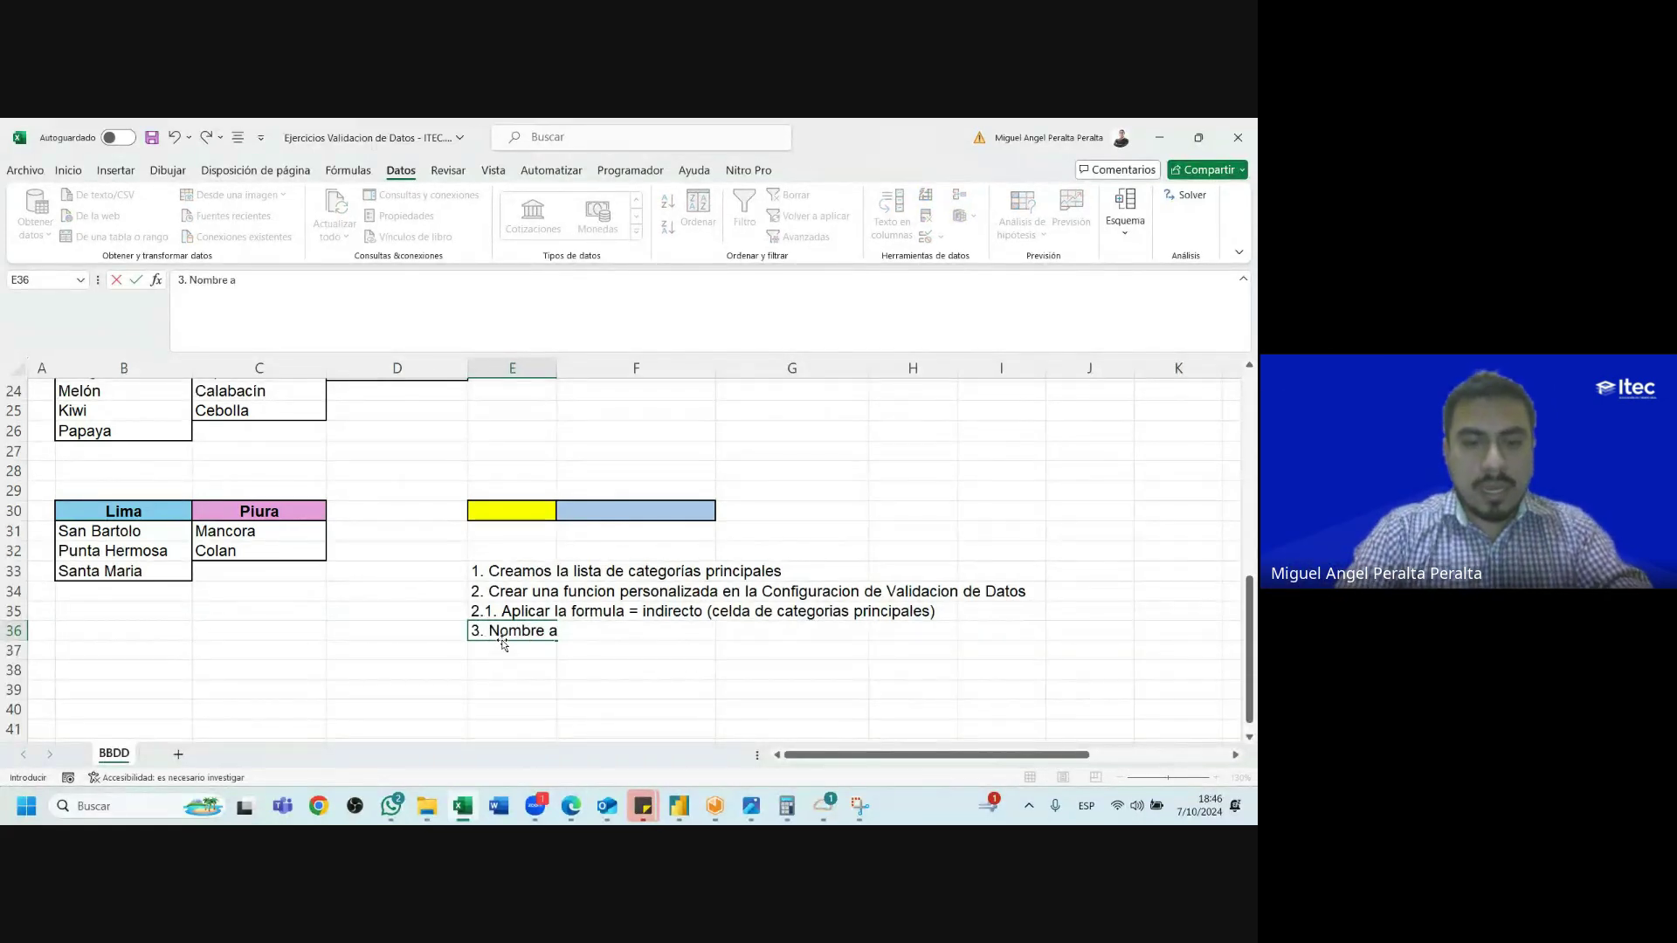
text(alore)
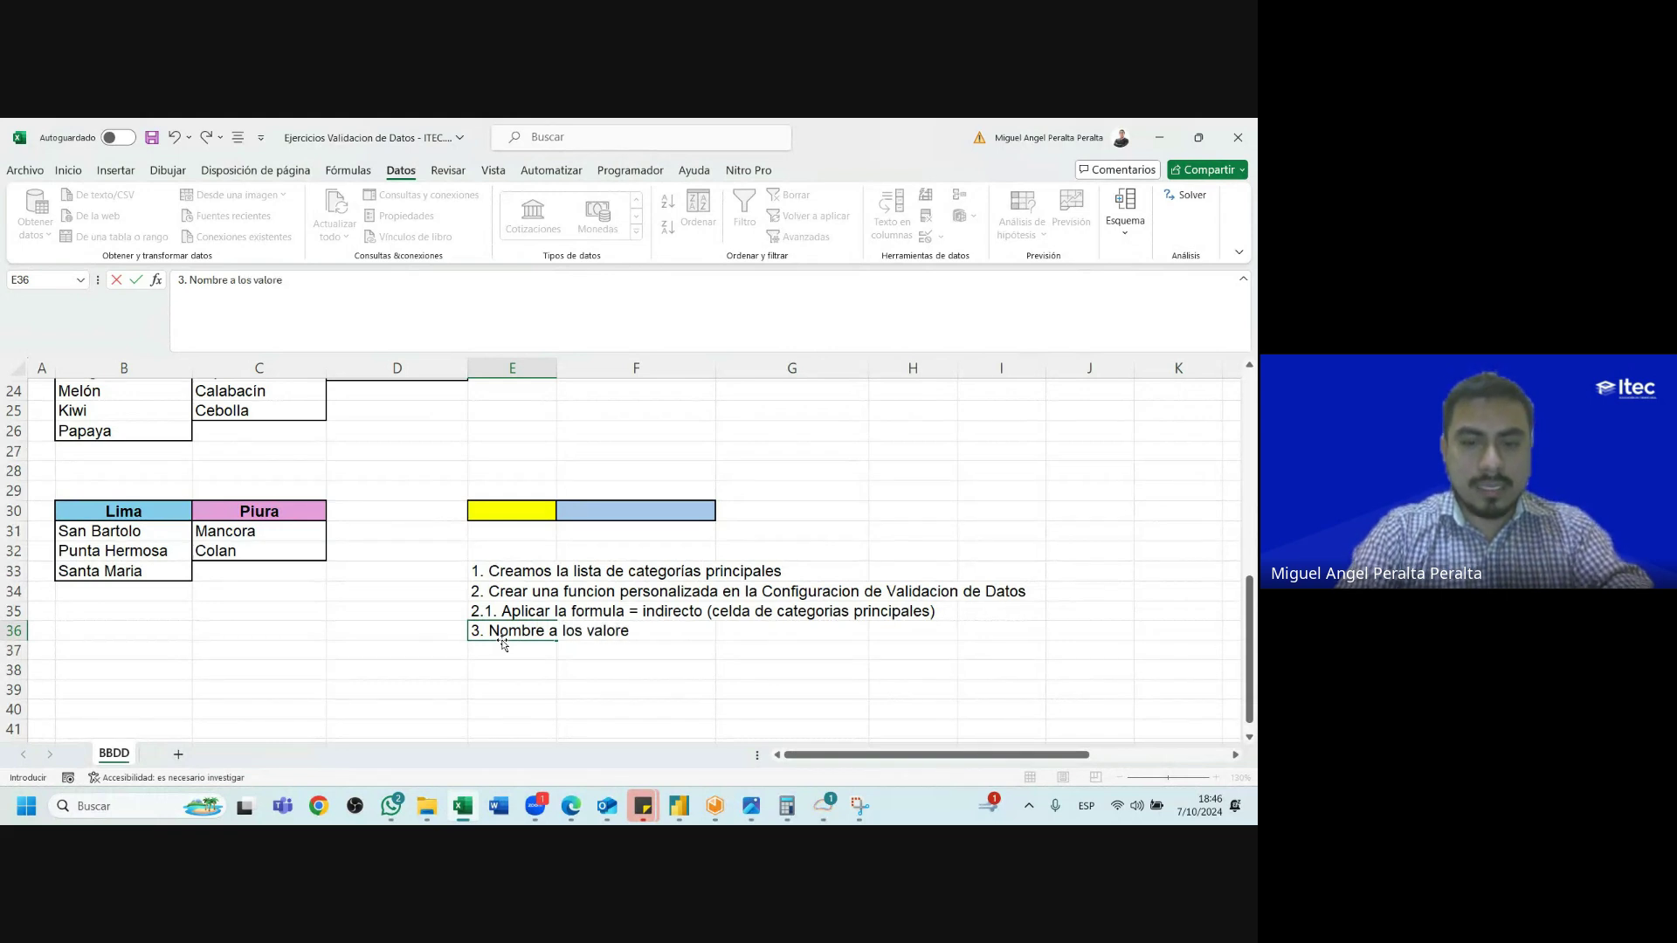
text(s de cada lista)
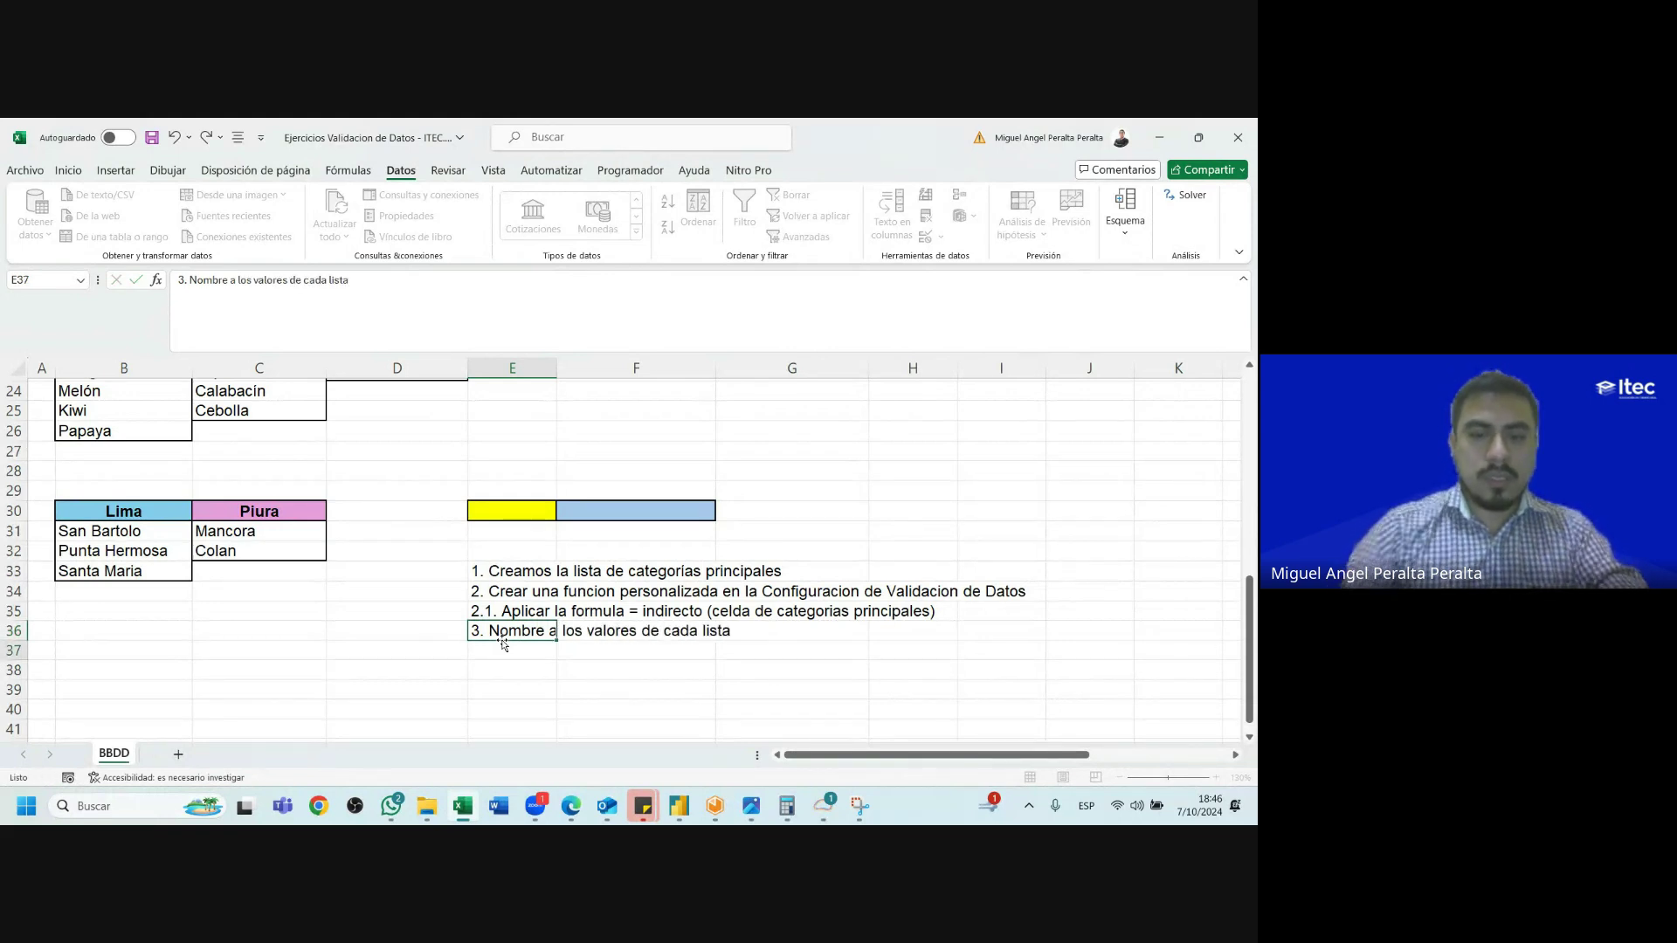
key(Return)
Step: Name the Lima districts B31:B33 'Lima' and select the Piura districts Mancora and Colan
drag(109, 531, 109, 571)
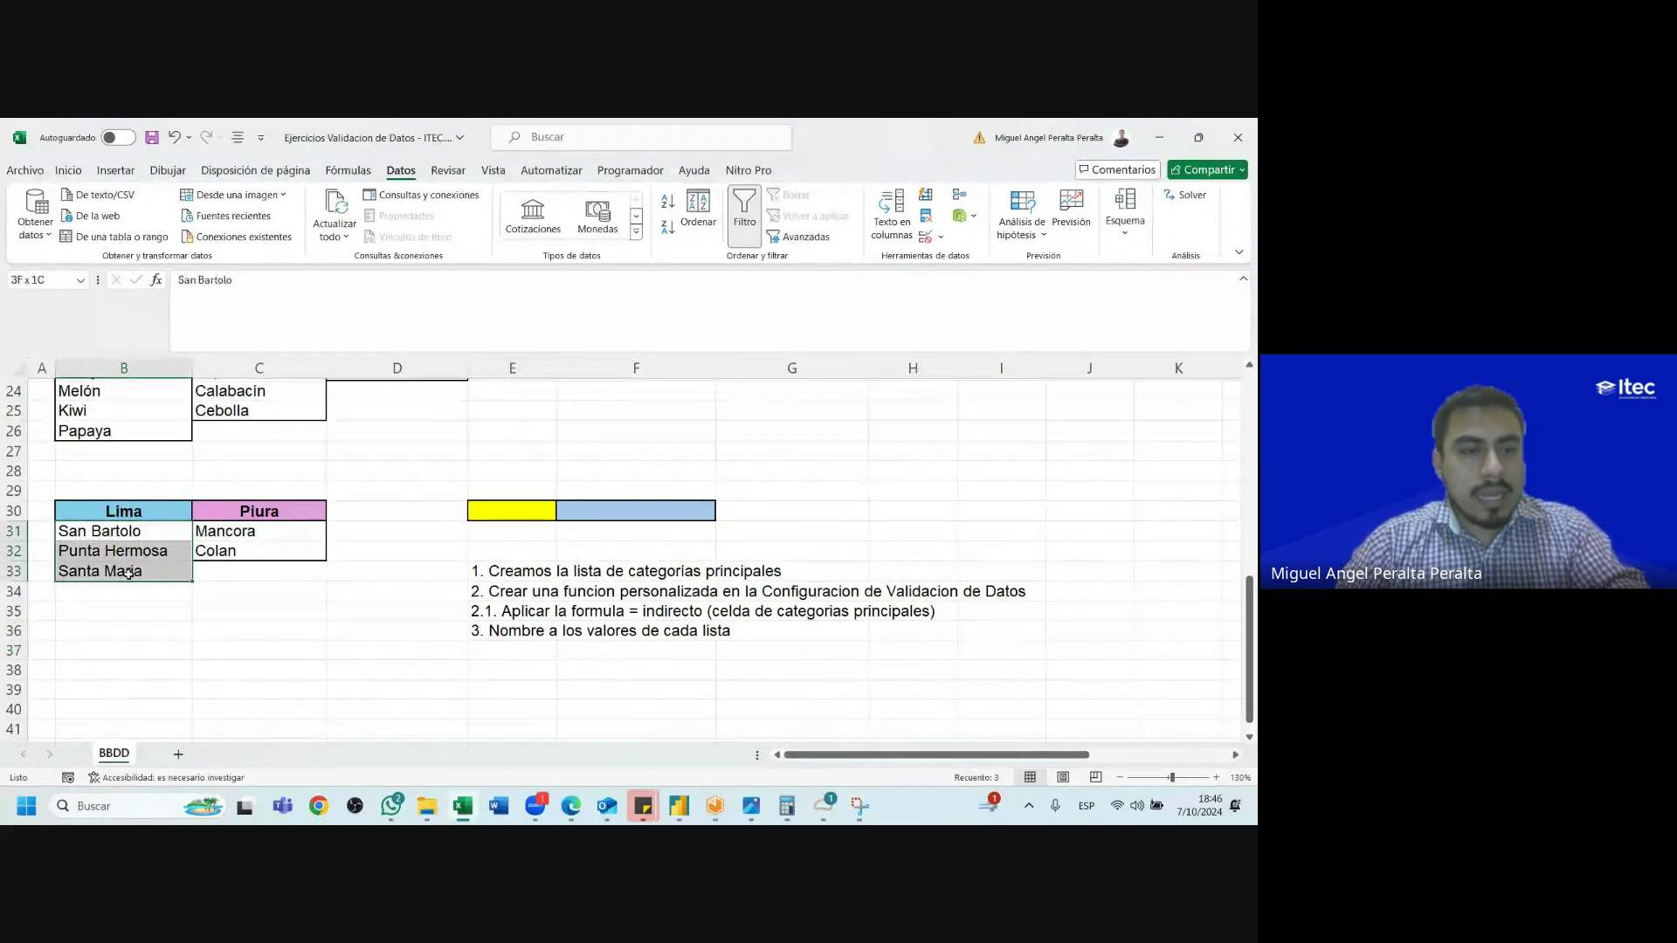
click(55, 278)
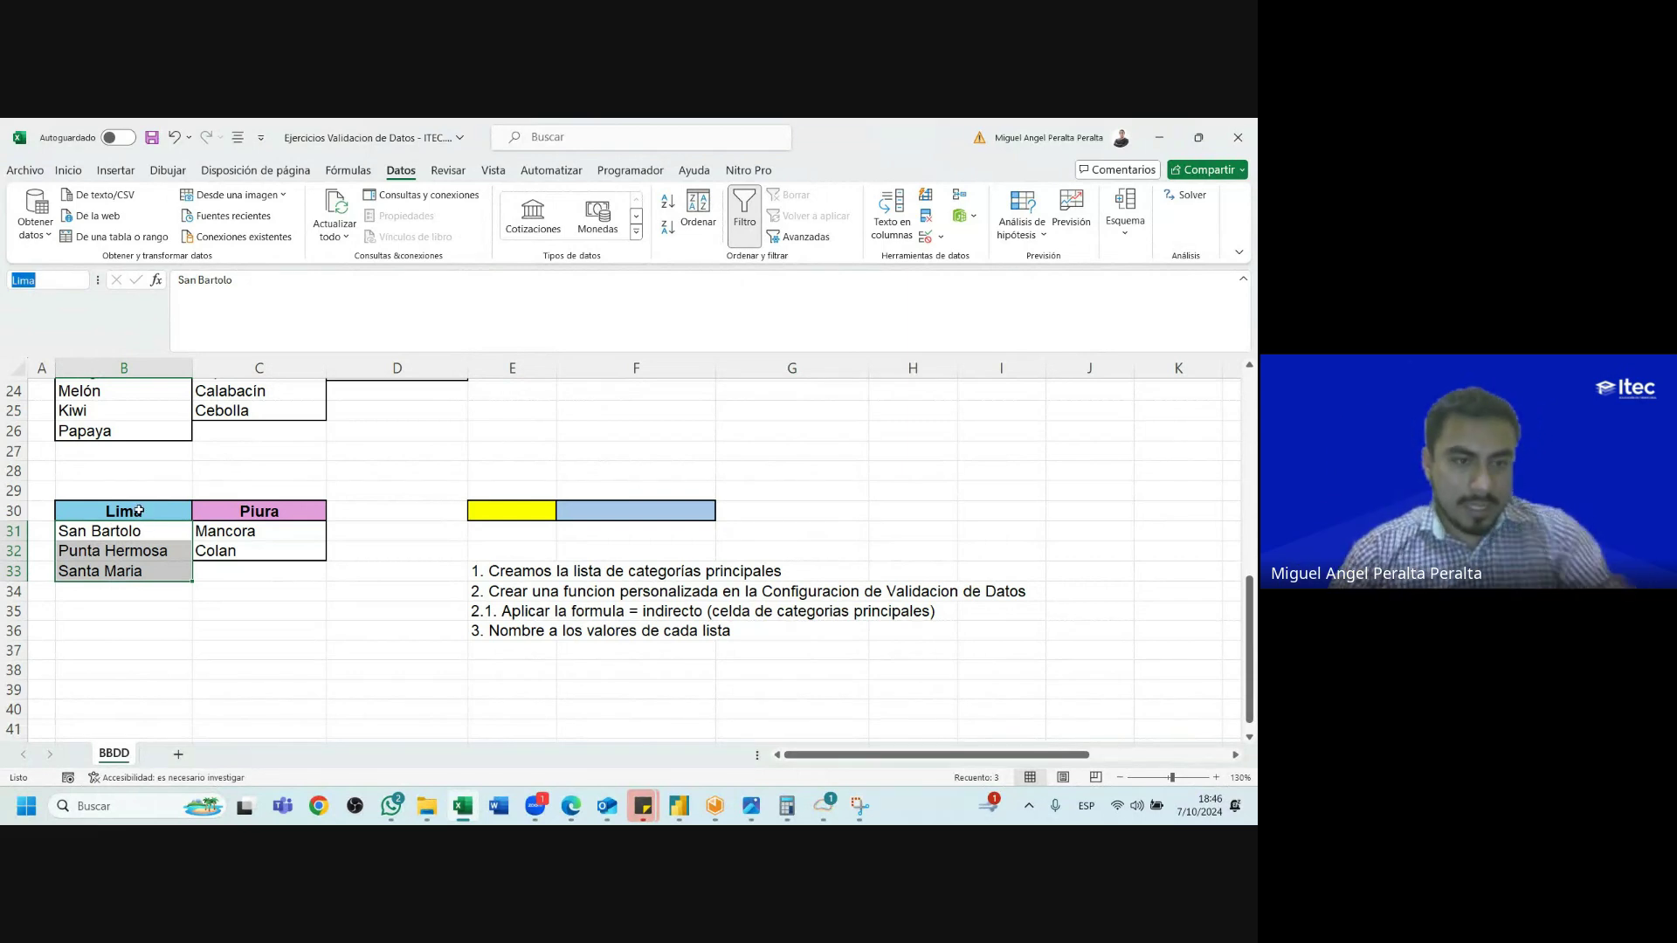
key(Return)
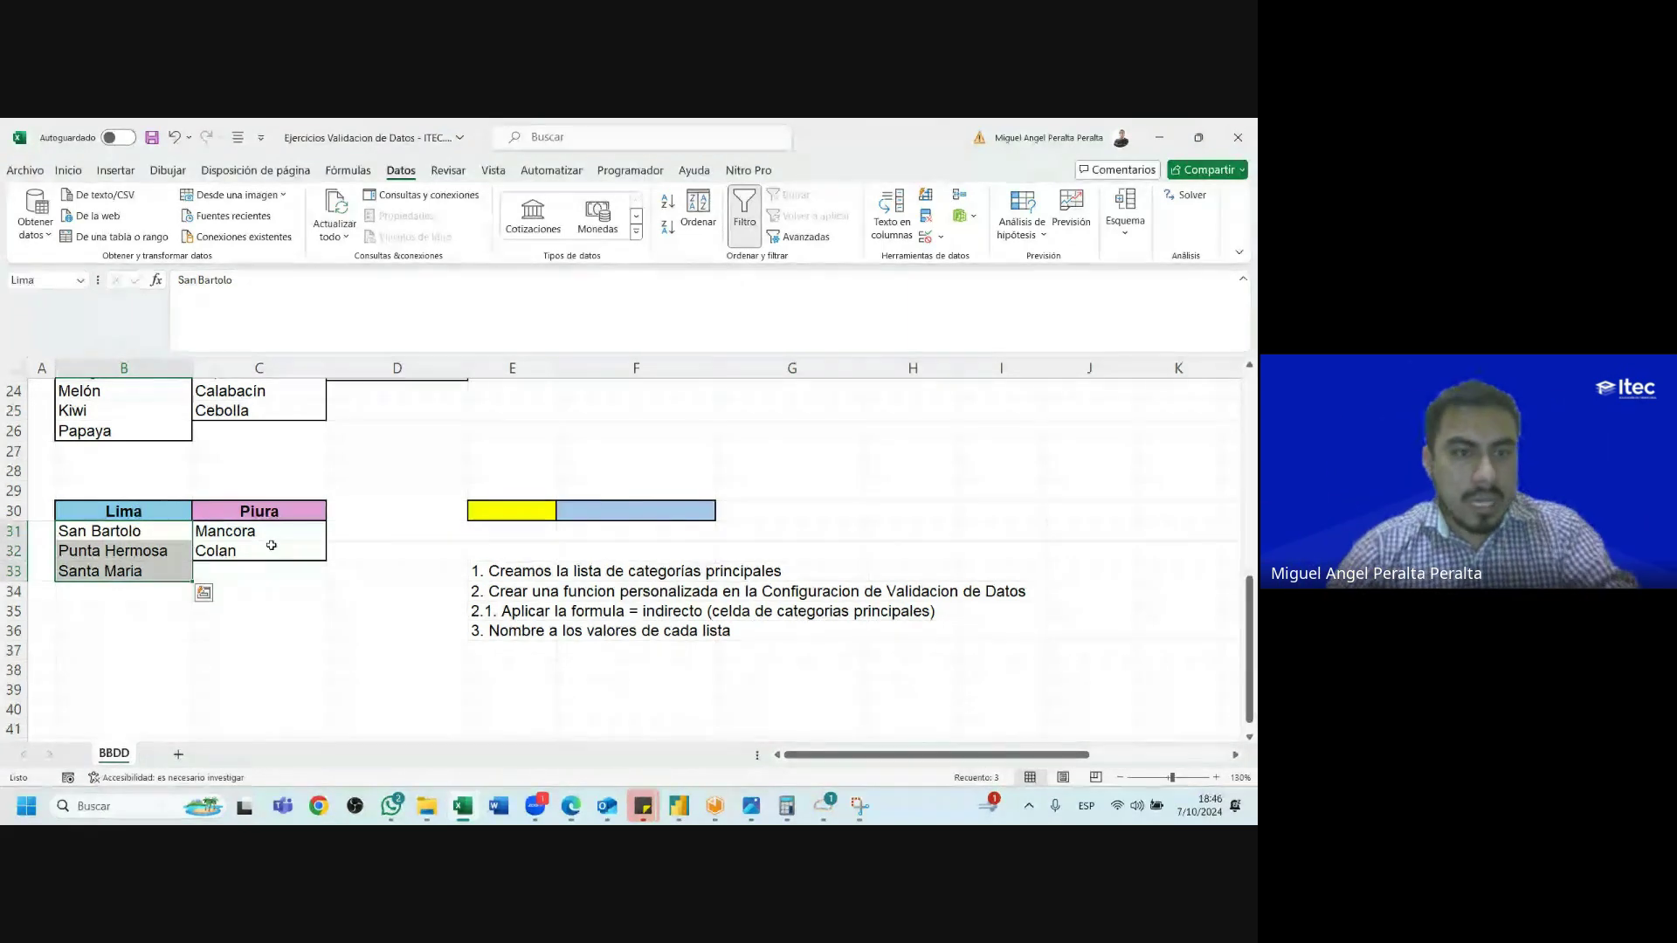
drag(262, 531, 266, 550)
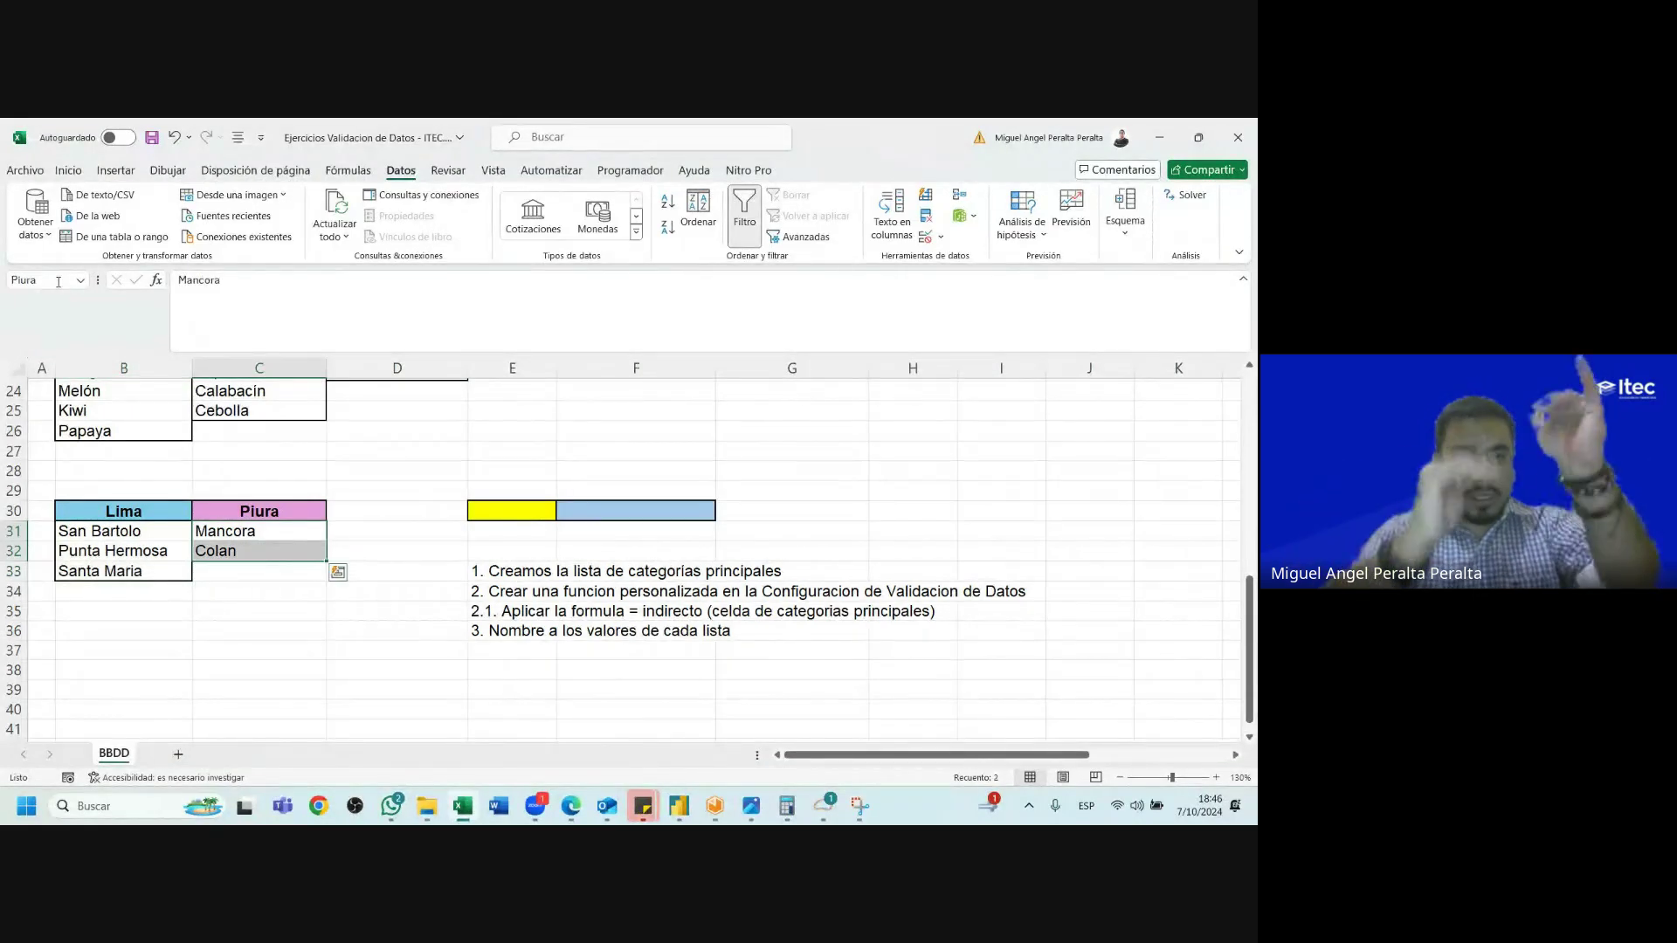
Step: Test E30's Lima/Piura dropdown, briefly check the video call, and return to the workbook
click(545, 502)
click(564, 512)
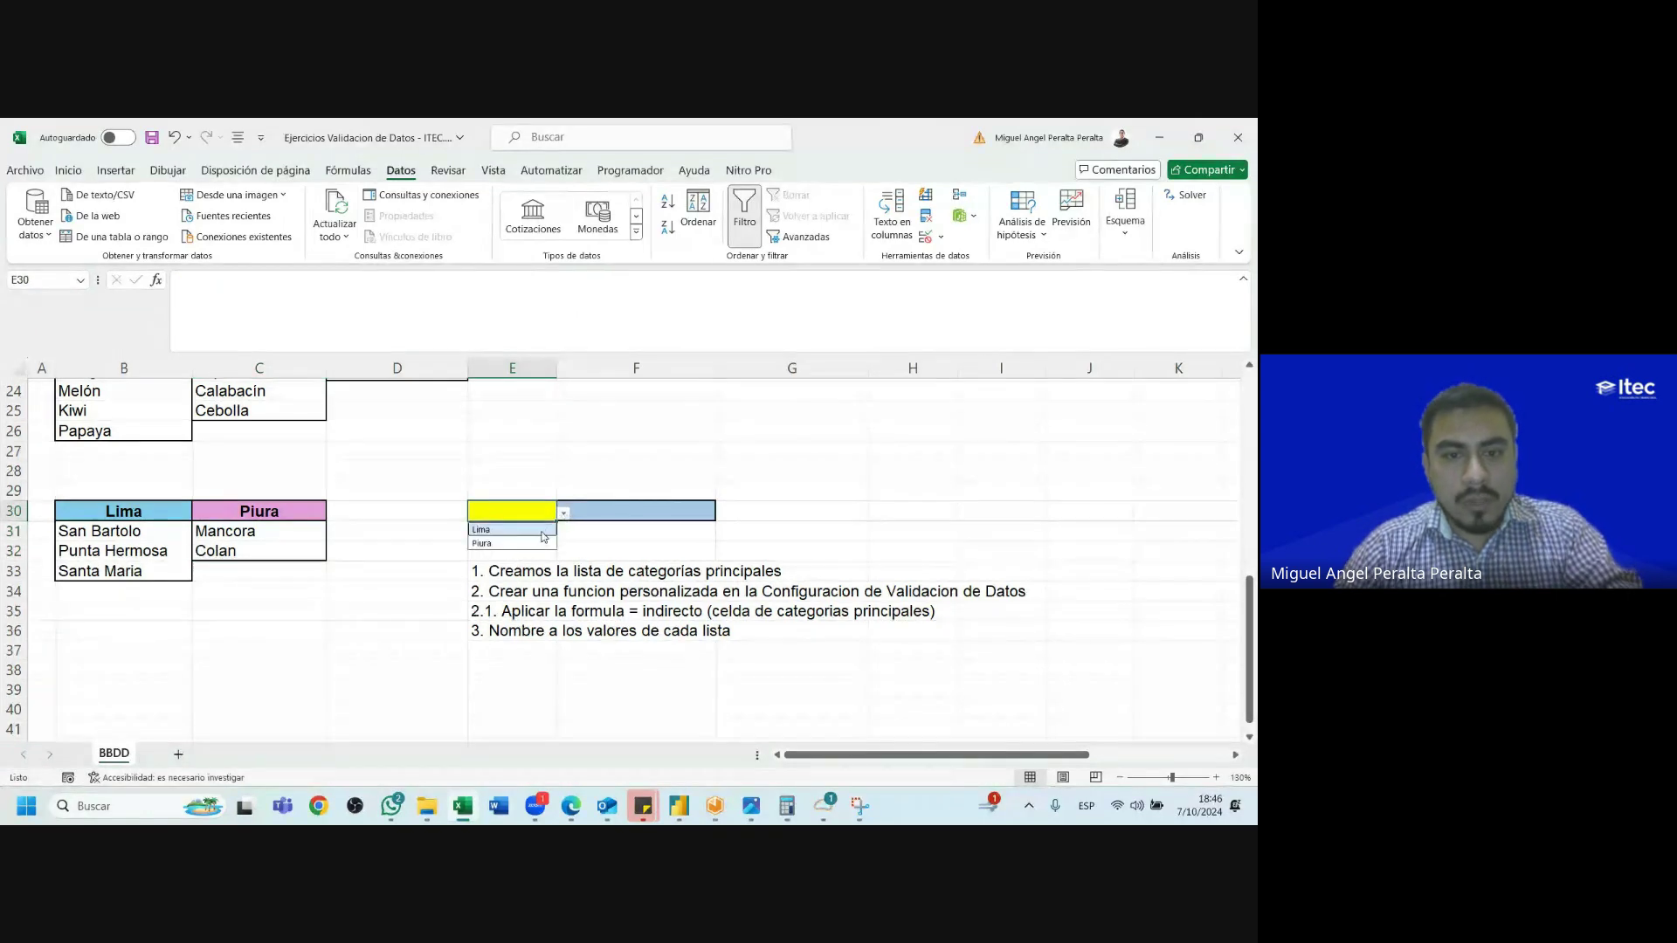
click(638, 518)
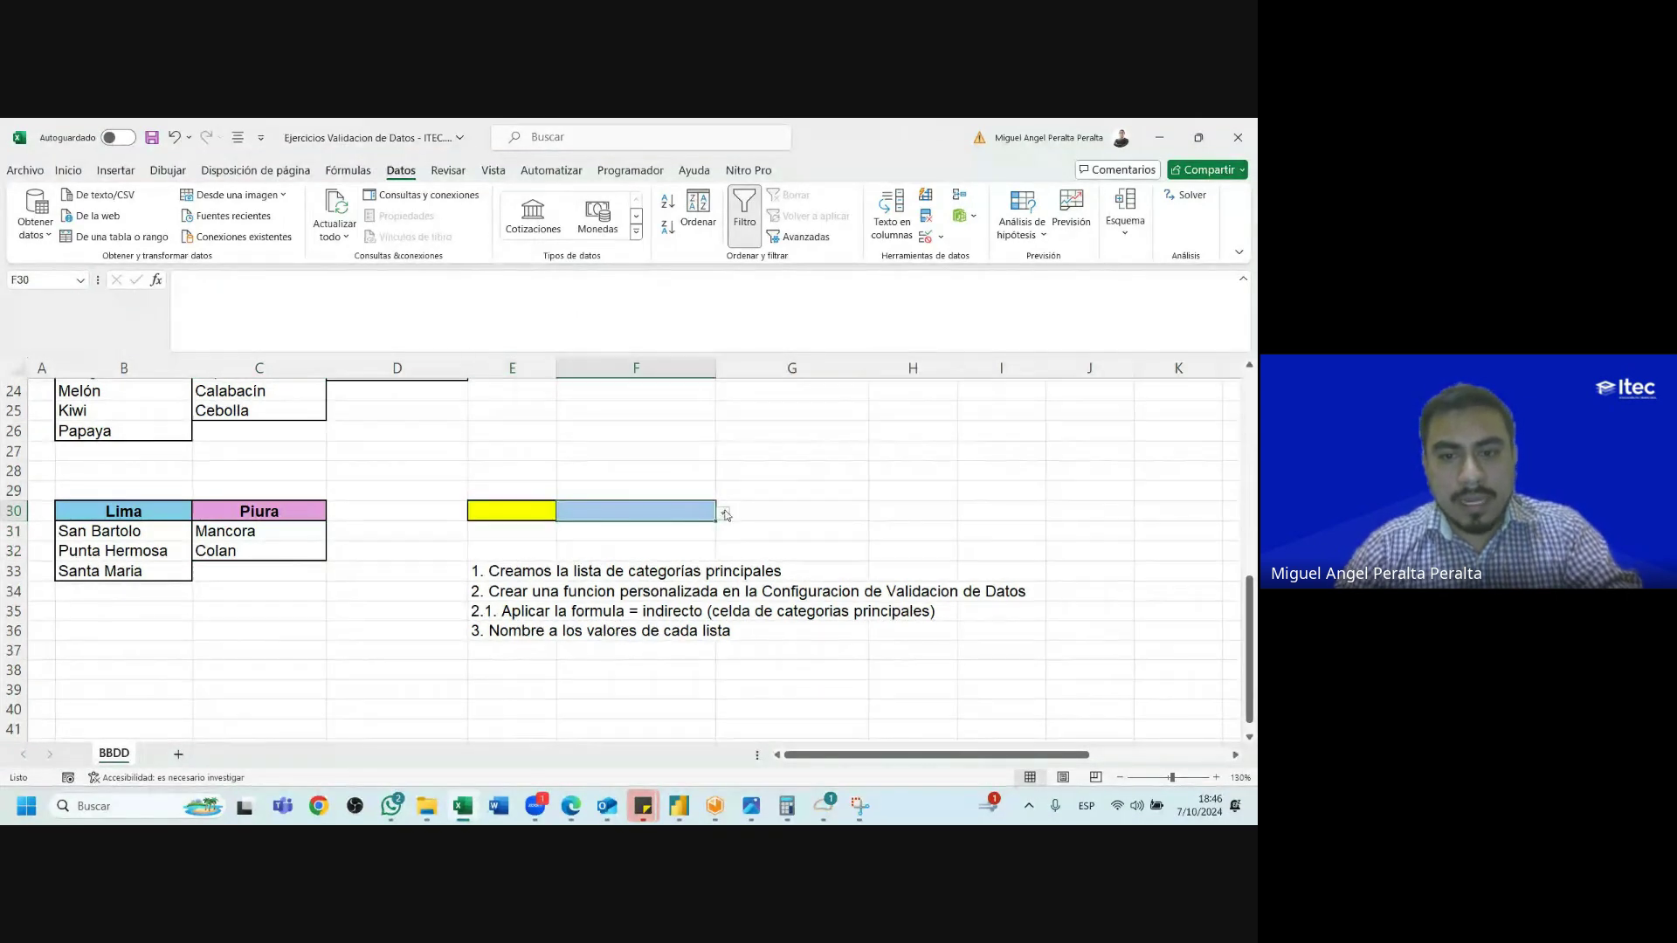
click(561, 572)
mouse_move(569, 805)
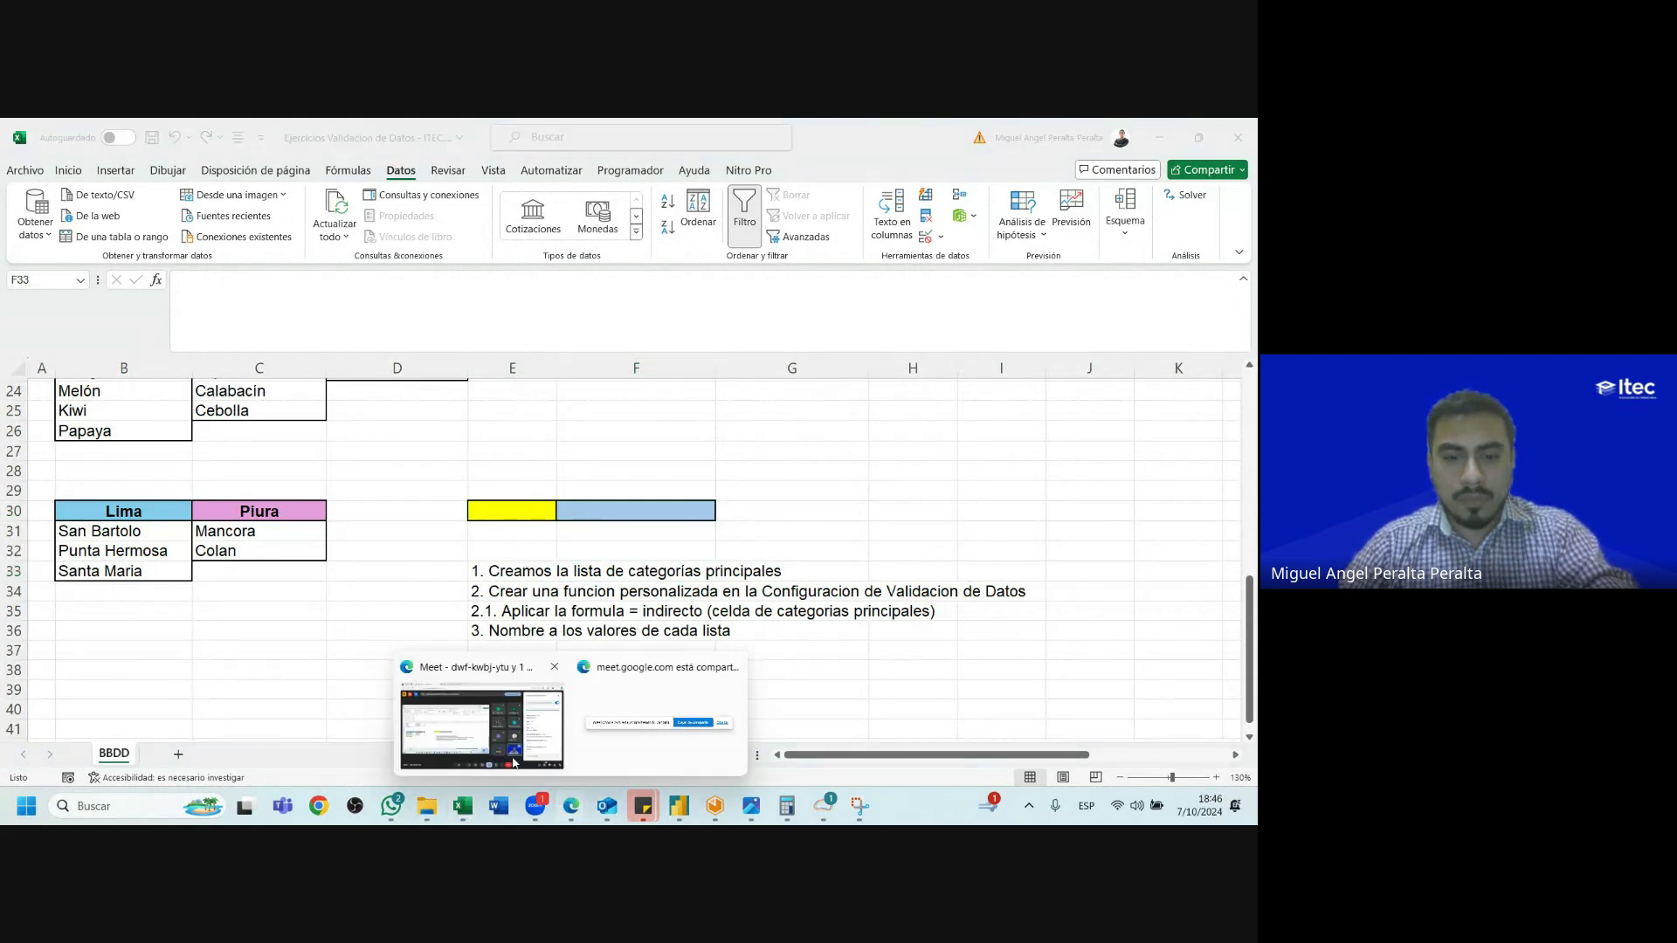
click(513, 762)
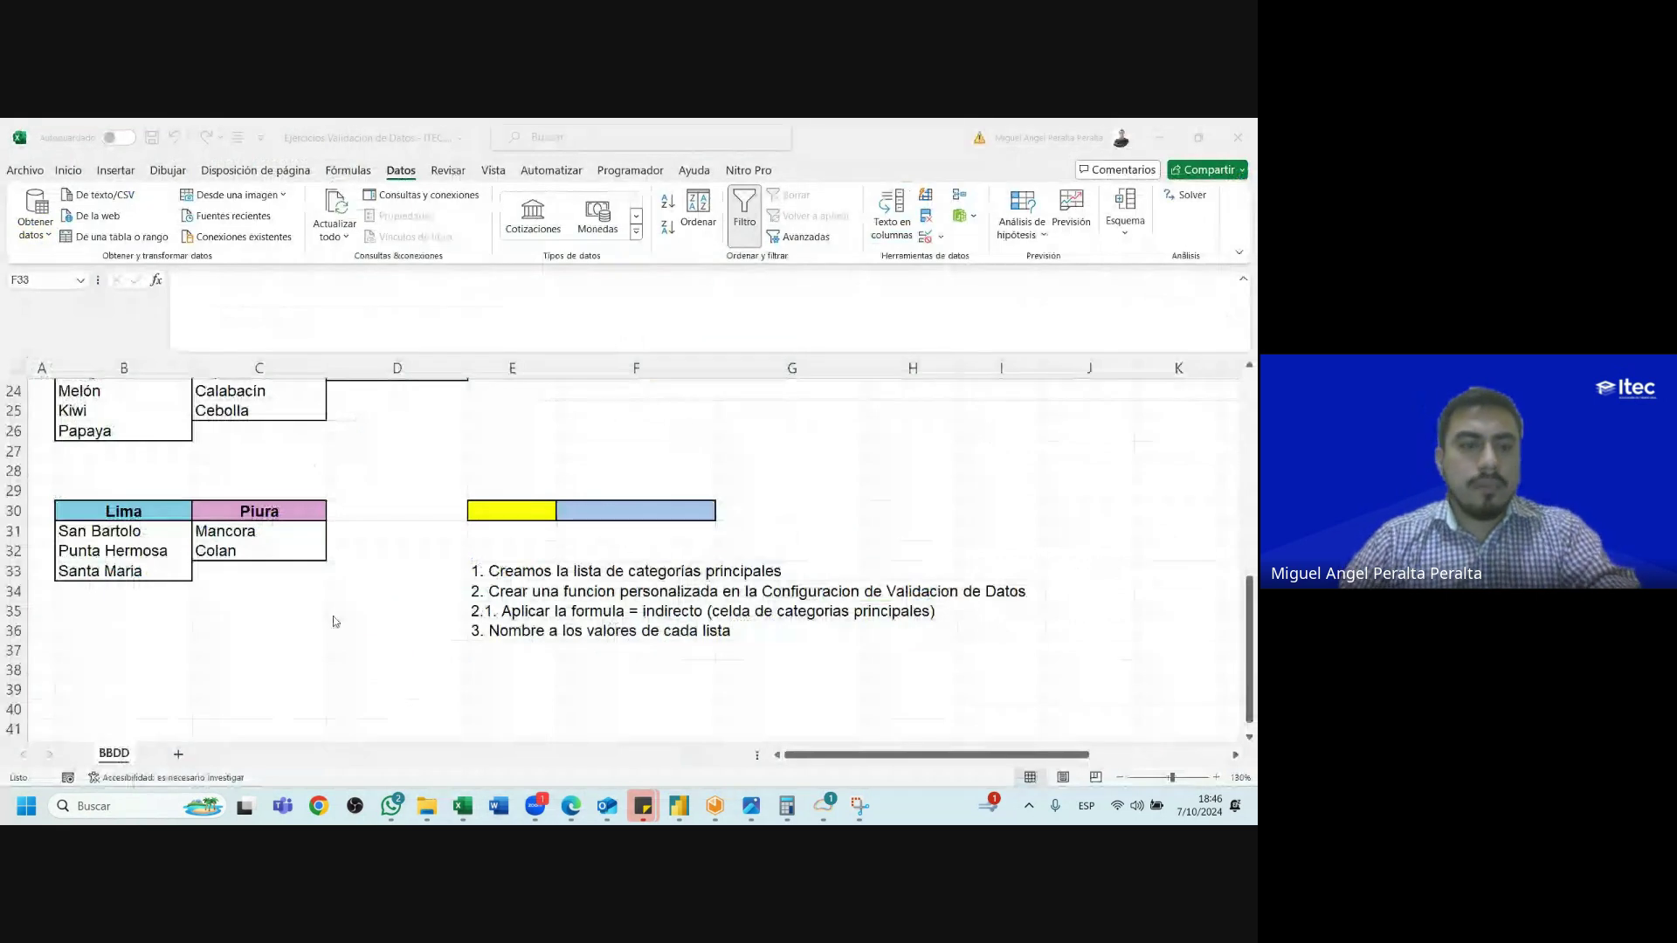
click(200, 631)
scroll(203, 642, down, 1)
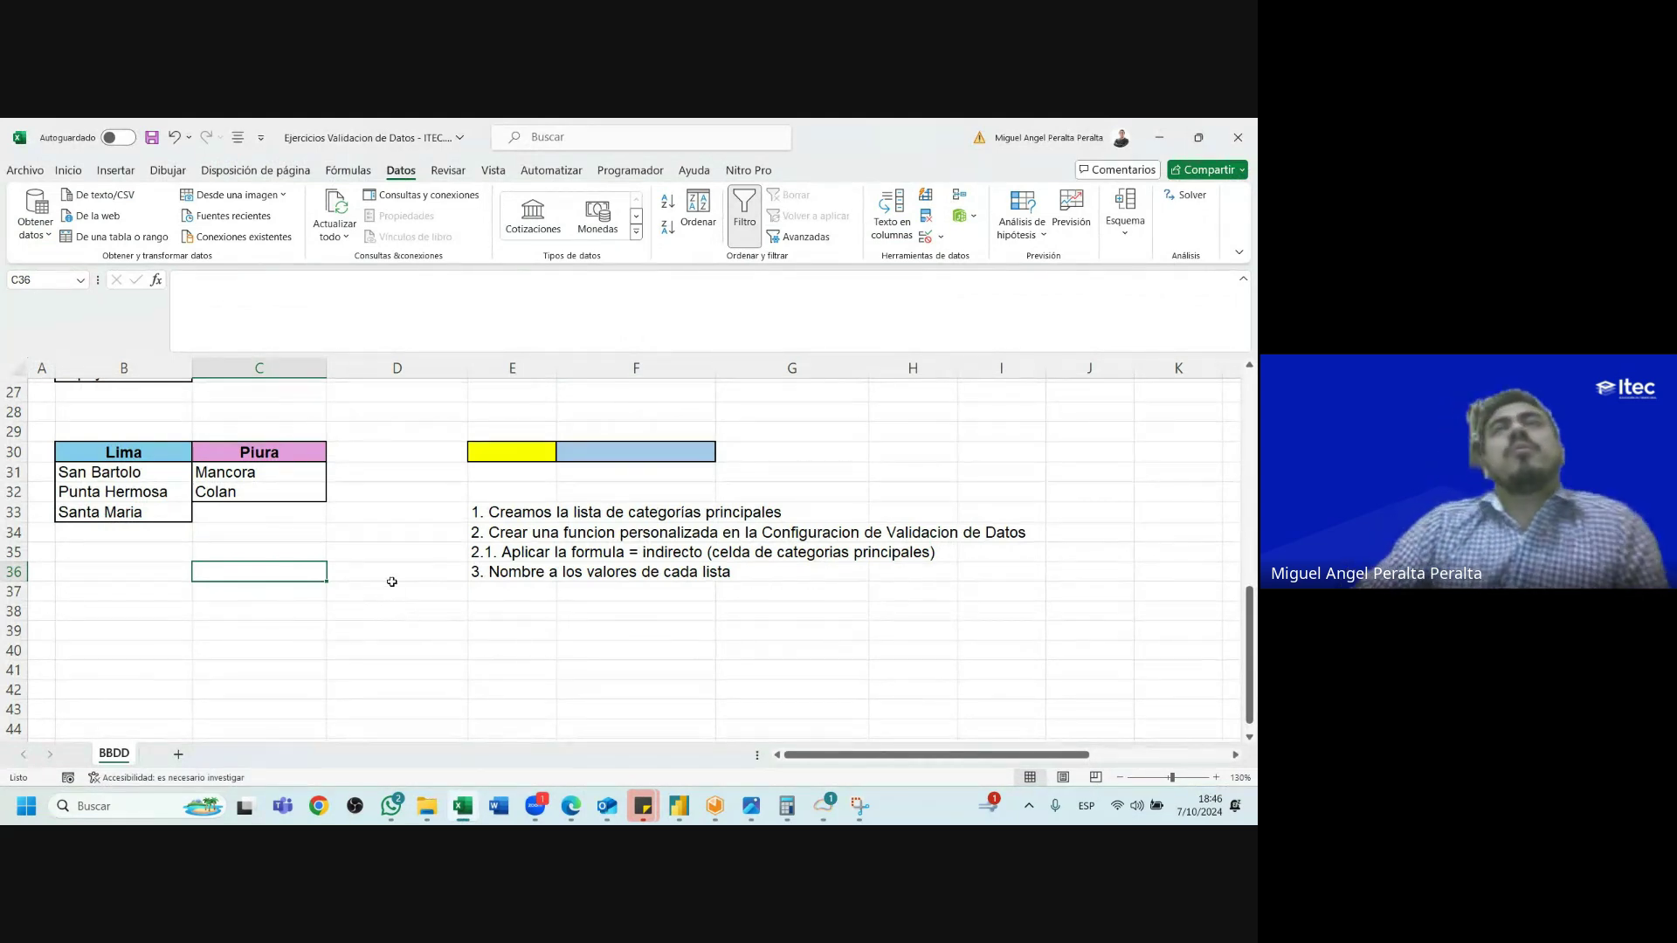
click(506, 486)
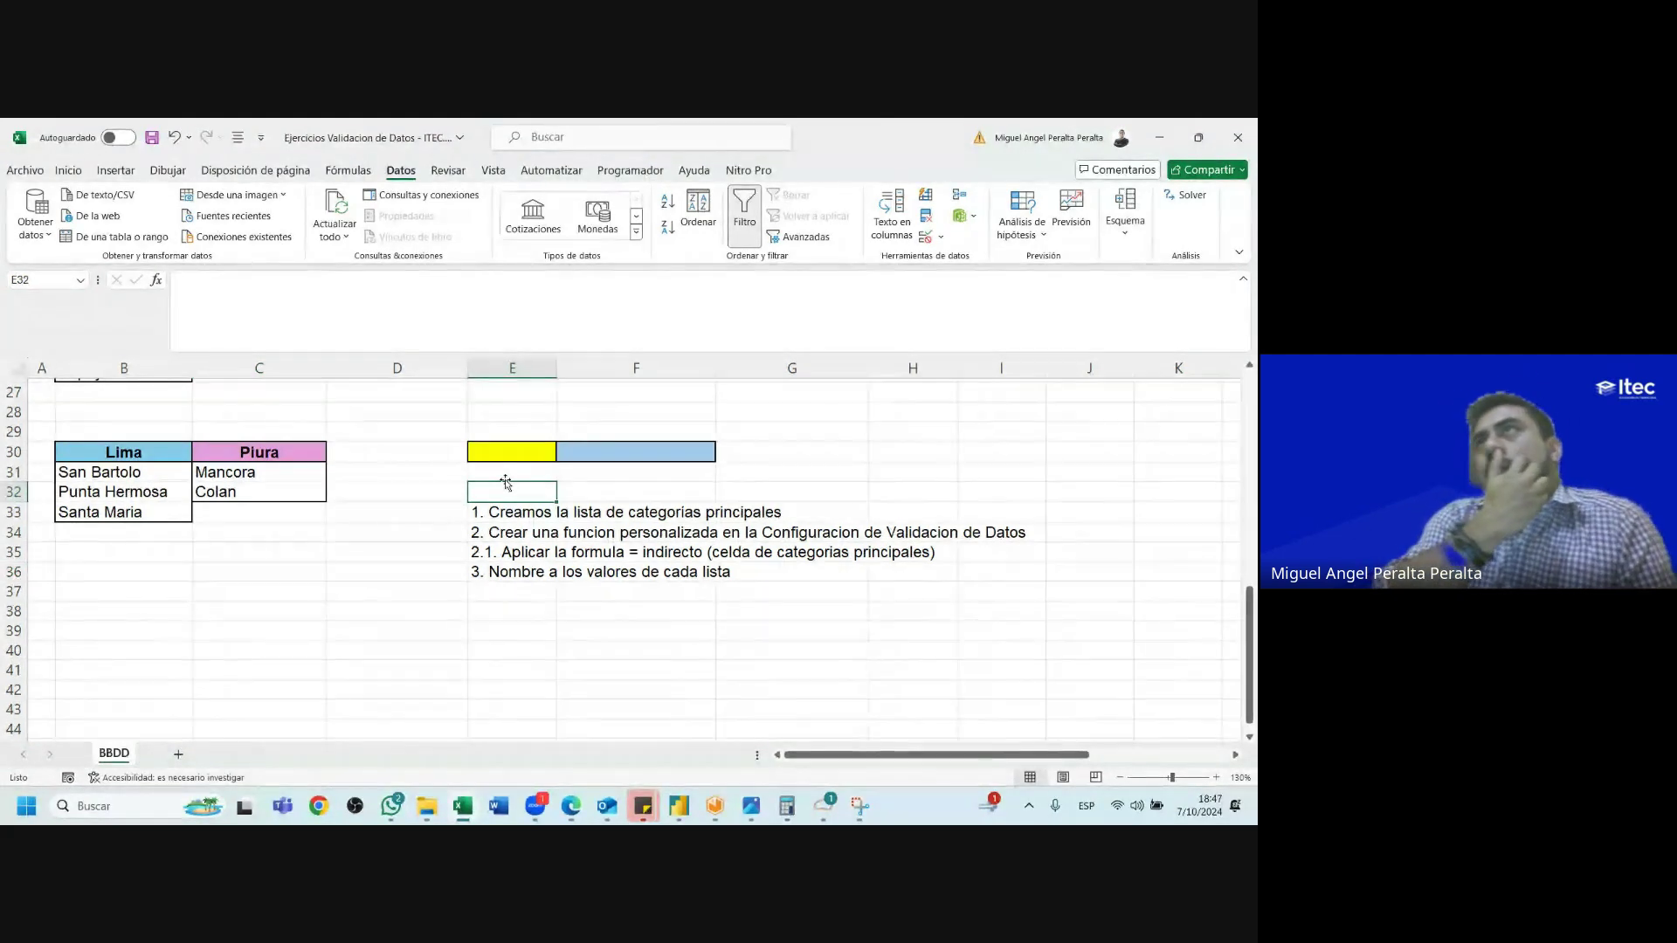
Step: Clear all existing data validation from F30
click(628, 452)
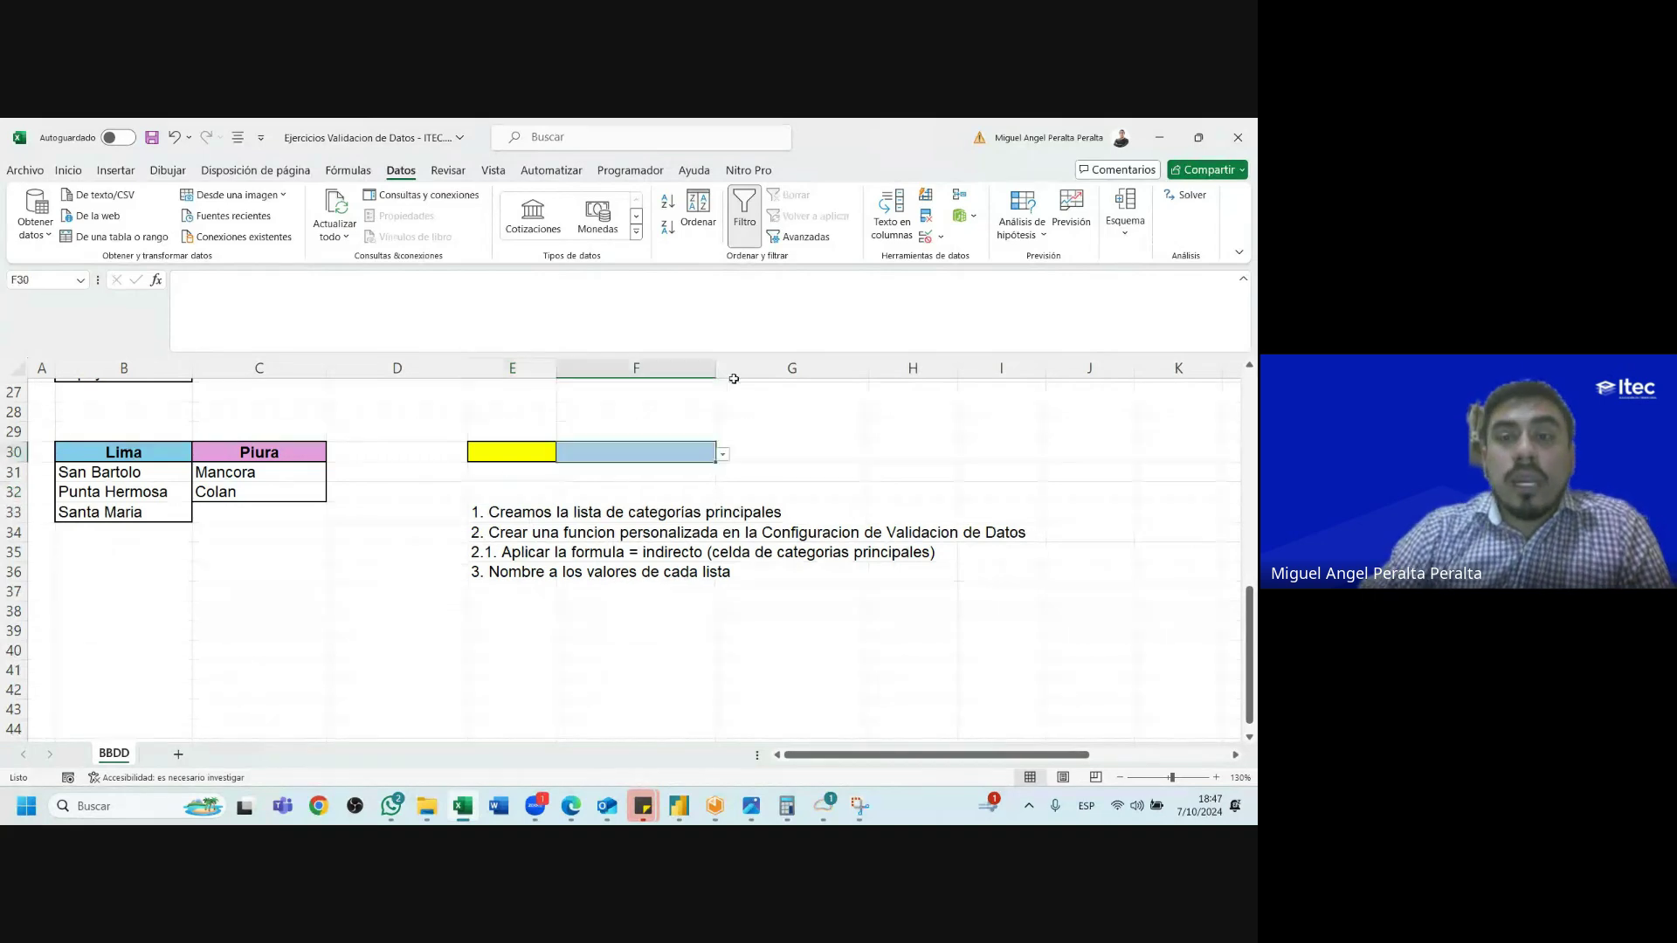
click(925, 236)
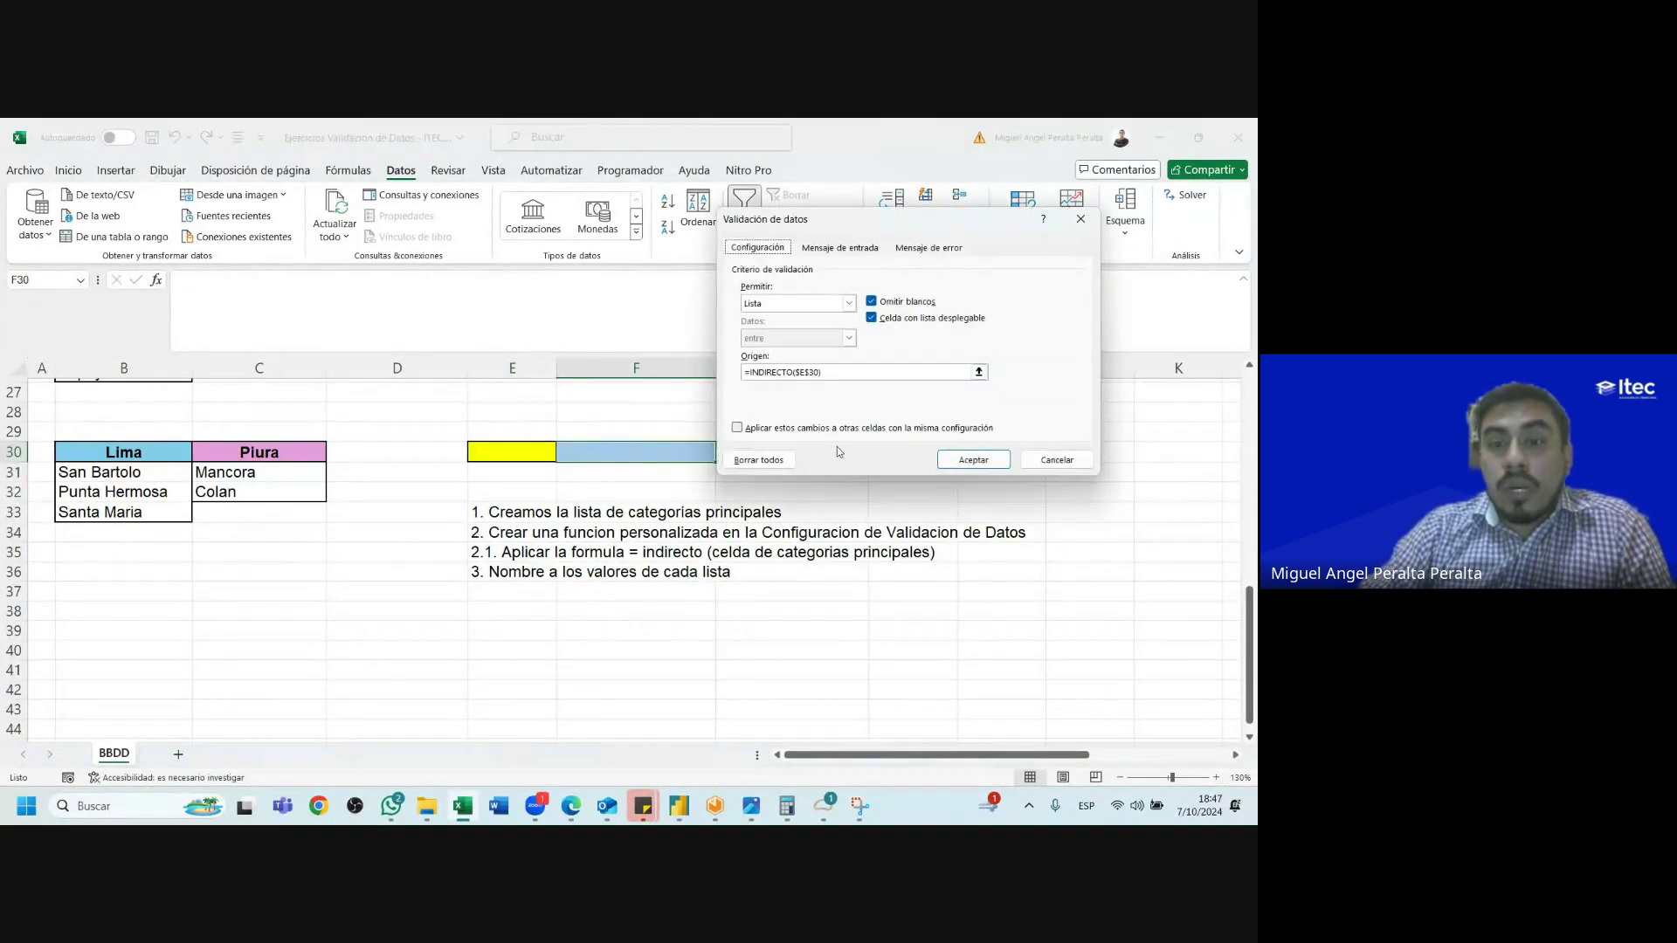
click(758, 460)
click(973, 459)
click(787, 491)
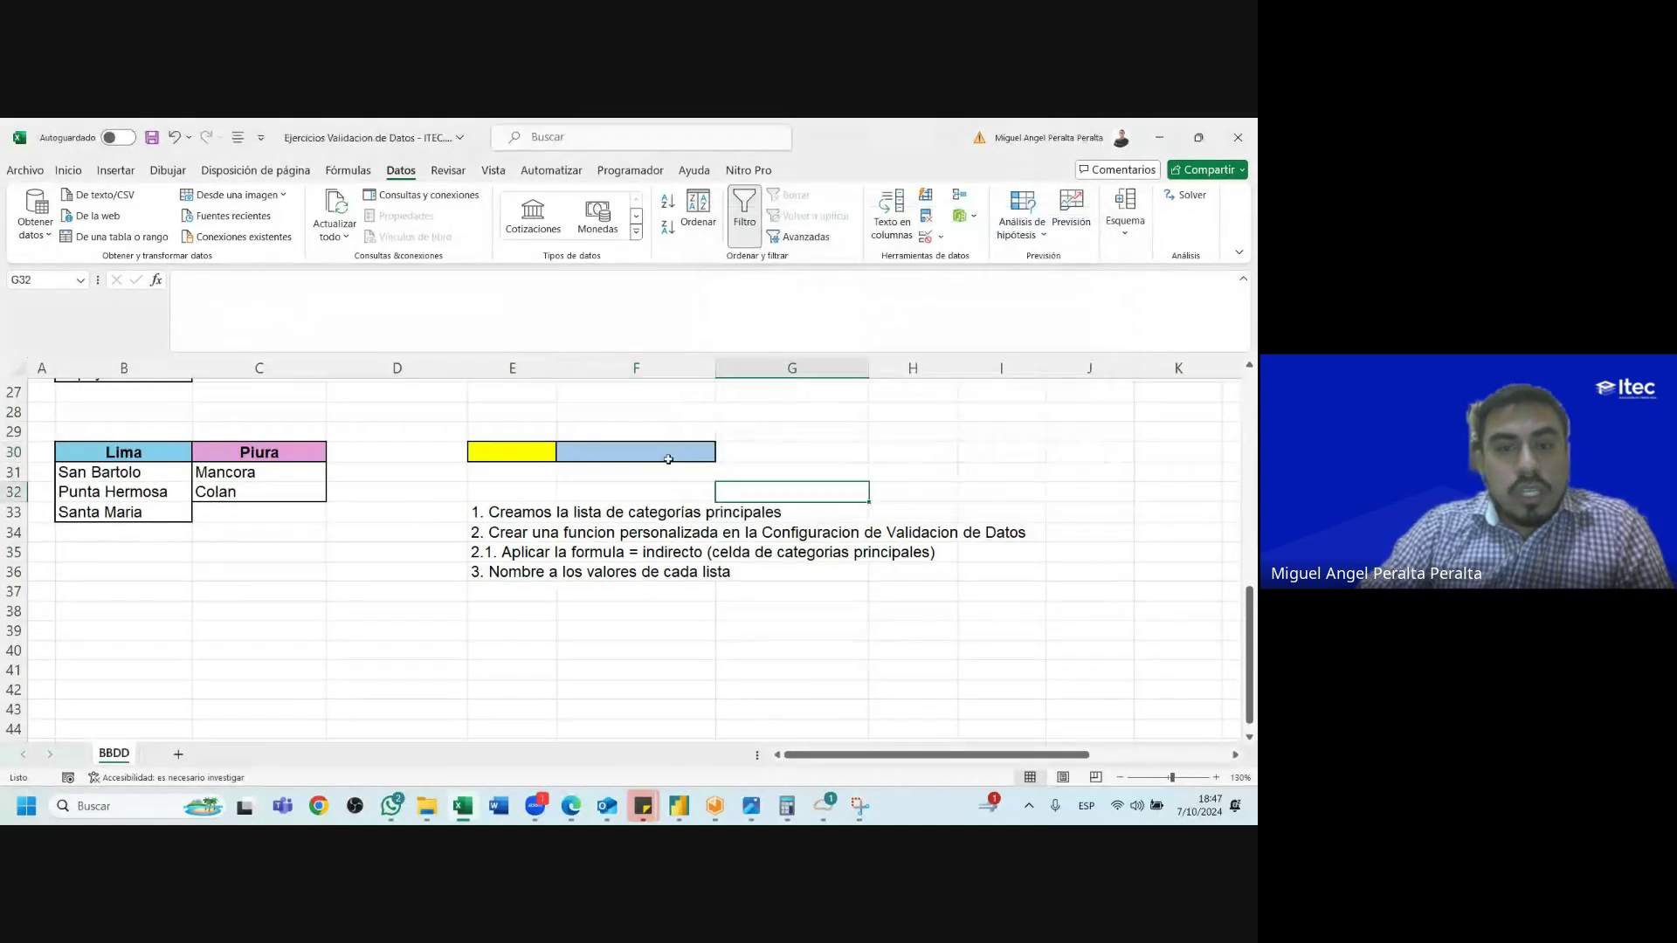
Step: Give F30 a Custom validation rule =INDIRECTO(E30), accepting the error warning
click(635, 451)
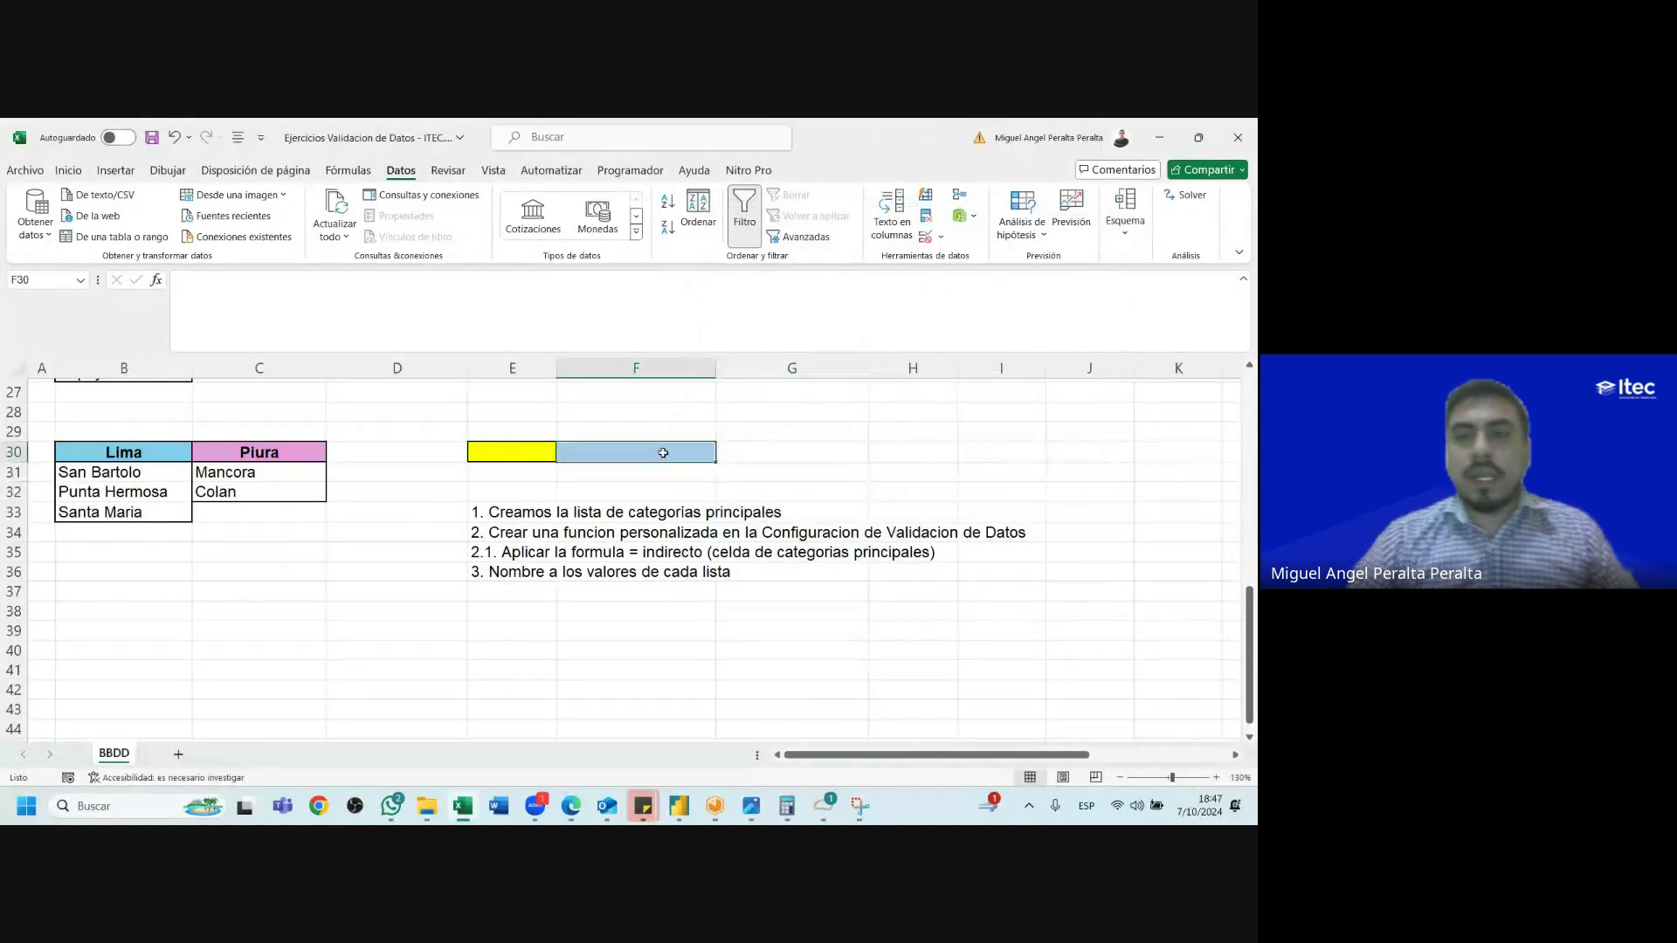
click(926, 235)
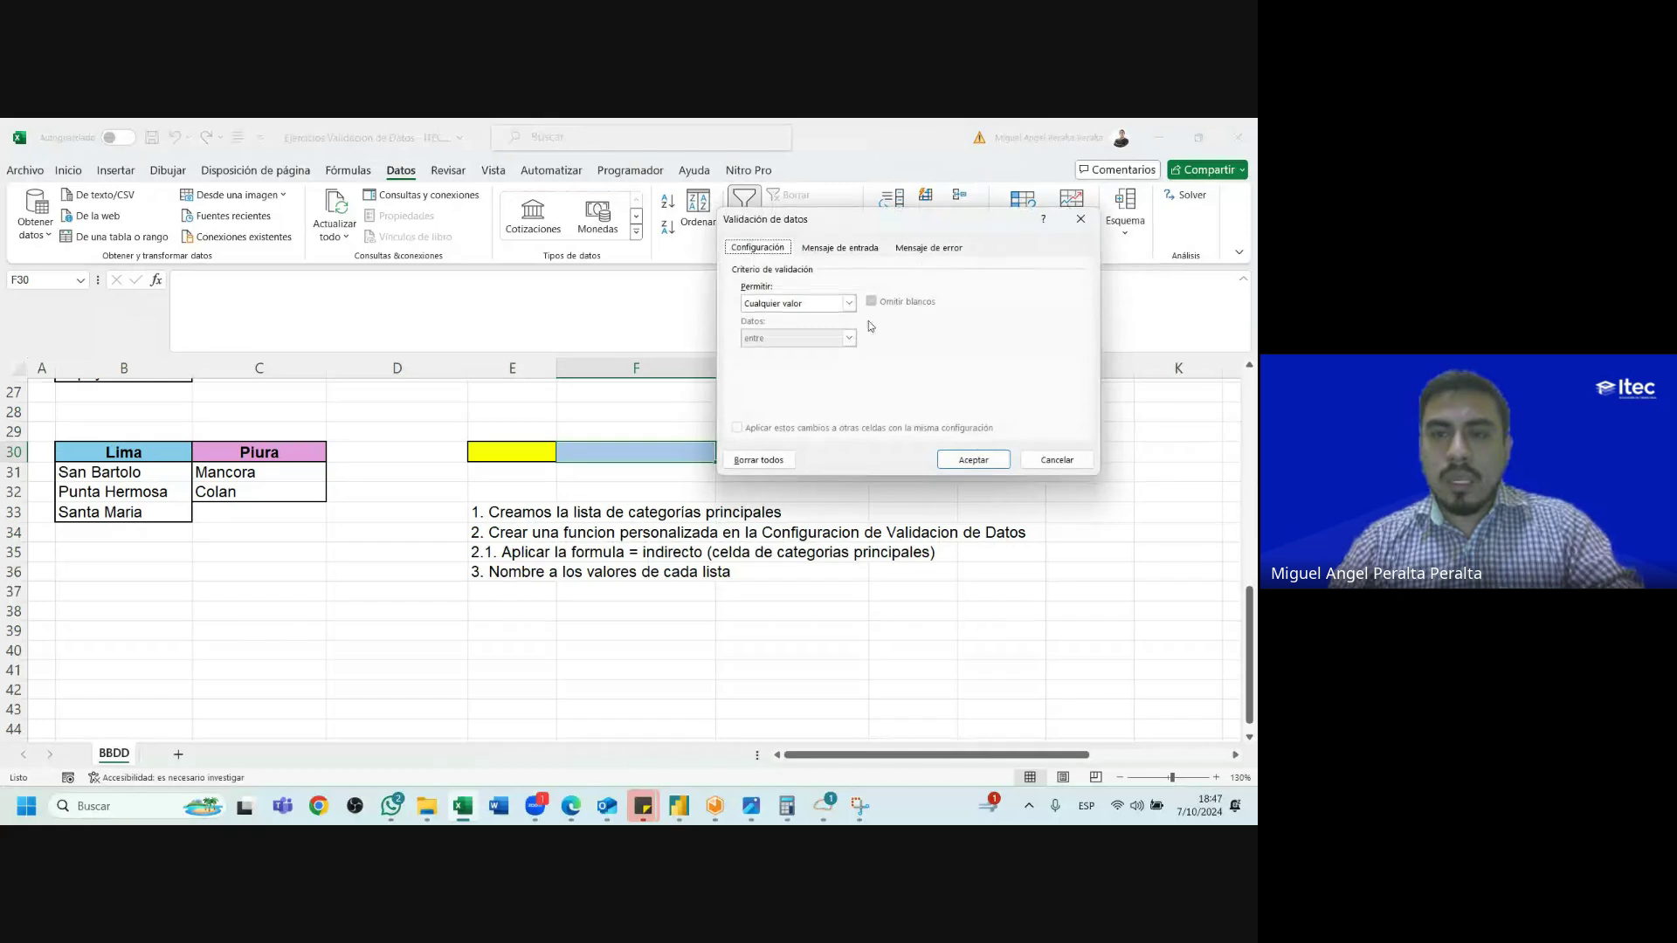
click(813, 301)
click(786, 395)
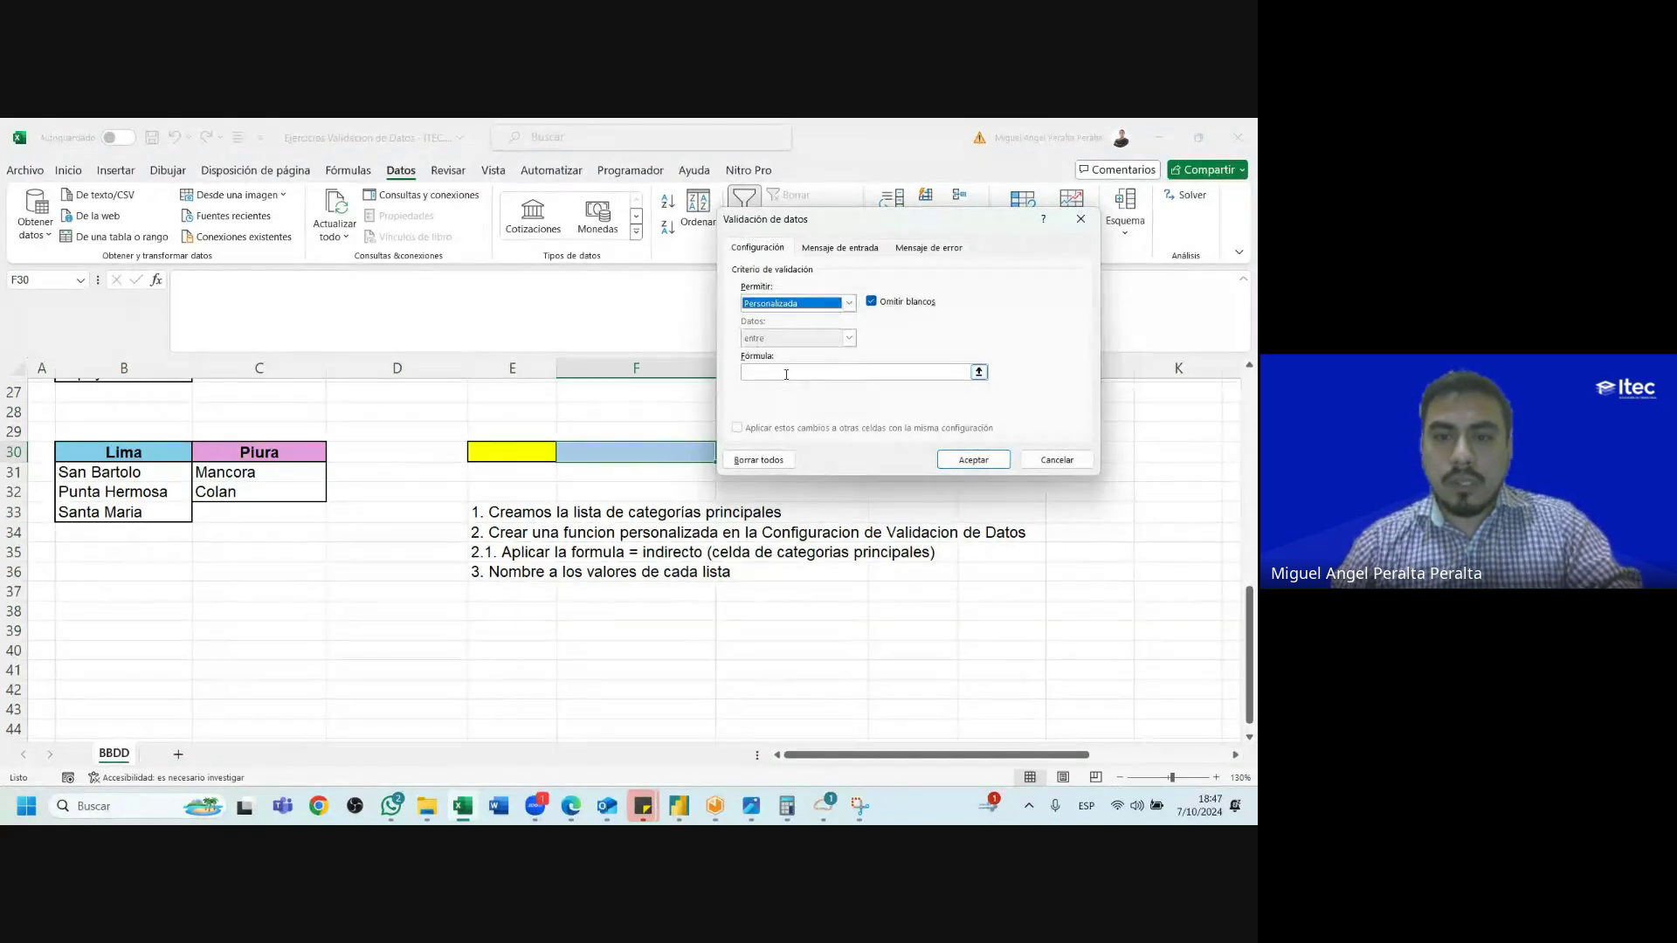
click(785, 373)
text(=)
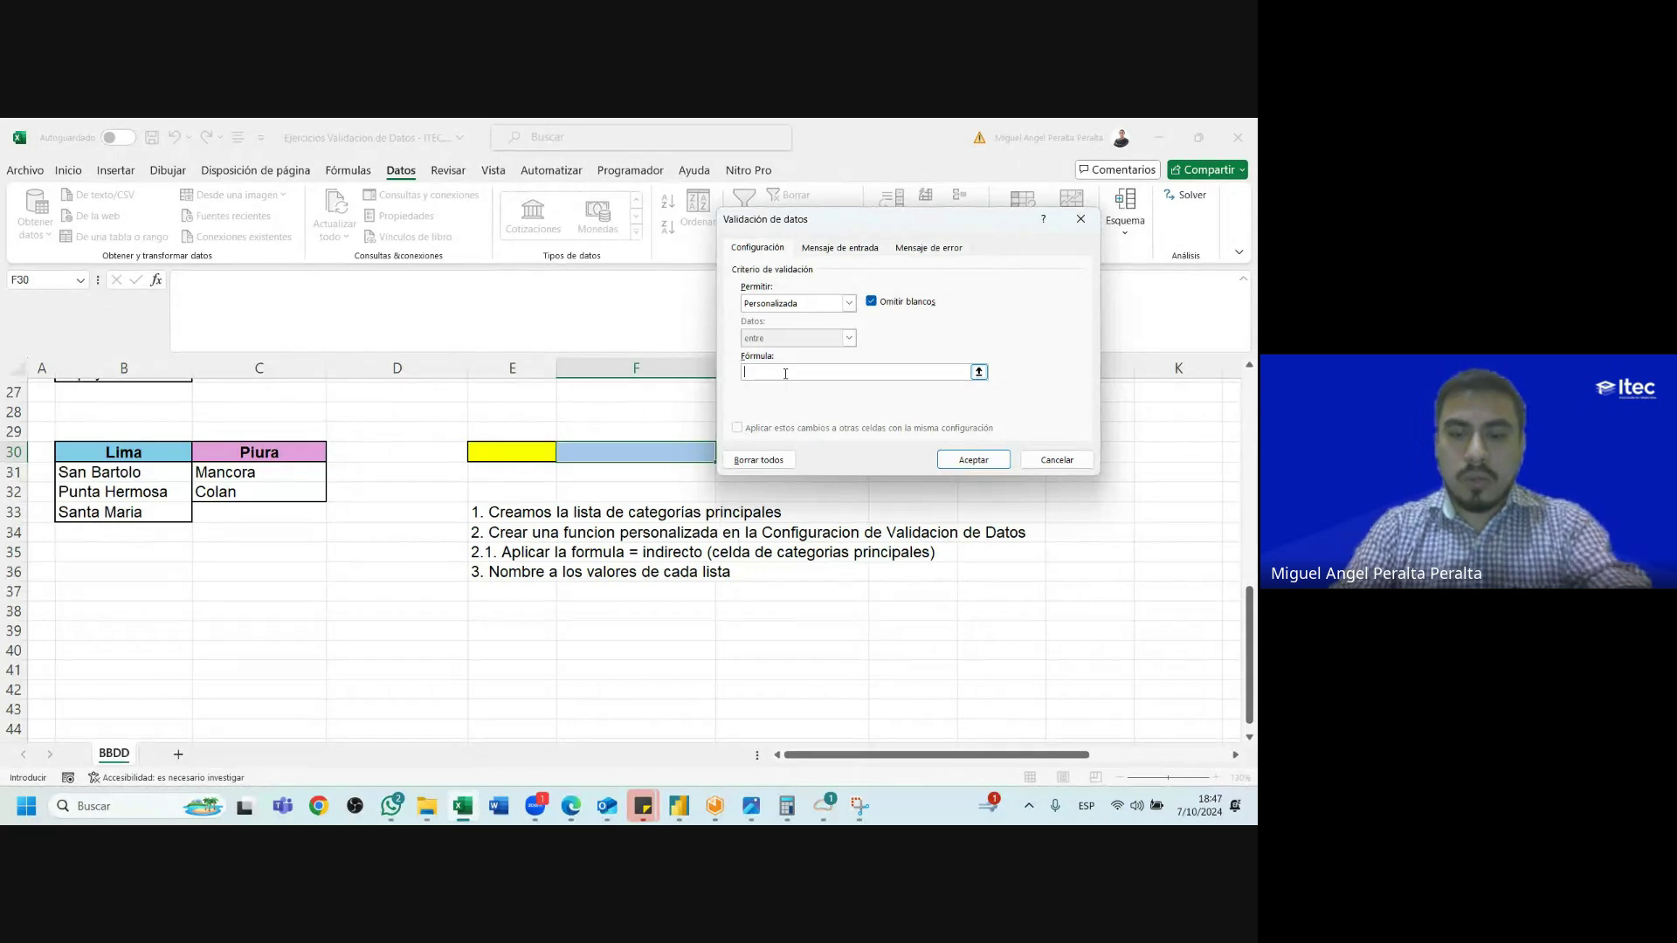
text(INDIR)
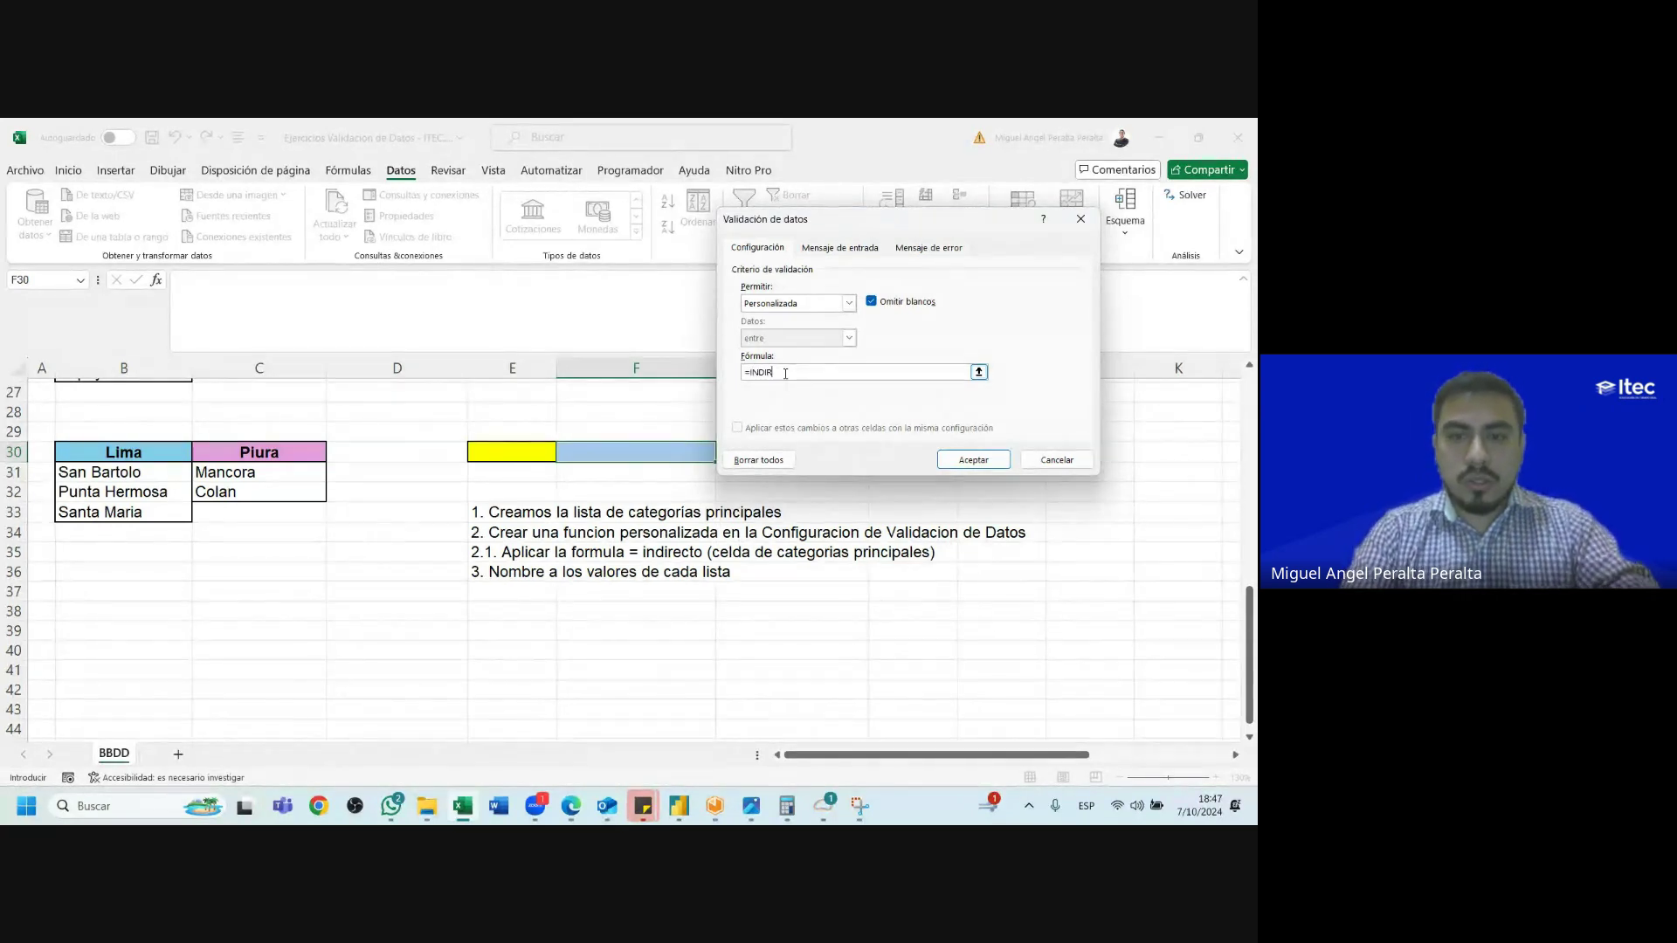
text(ECTO)
text(()
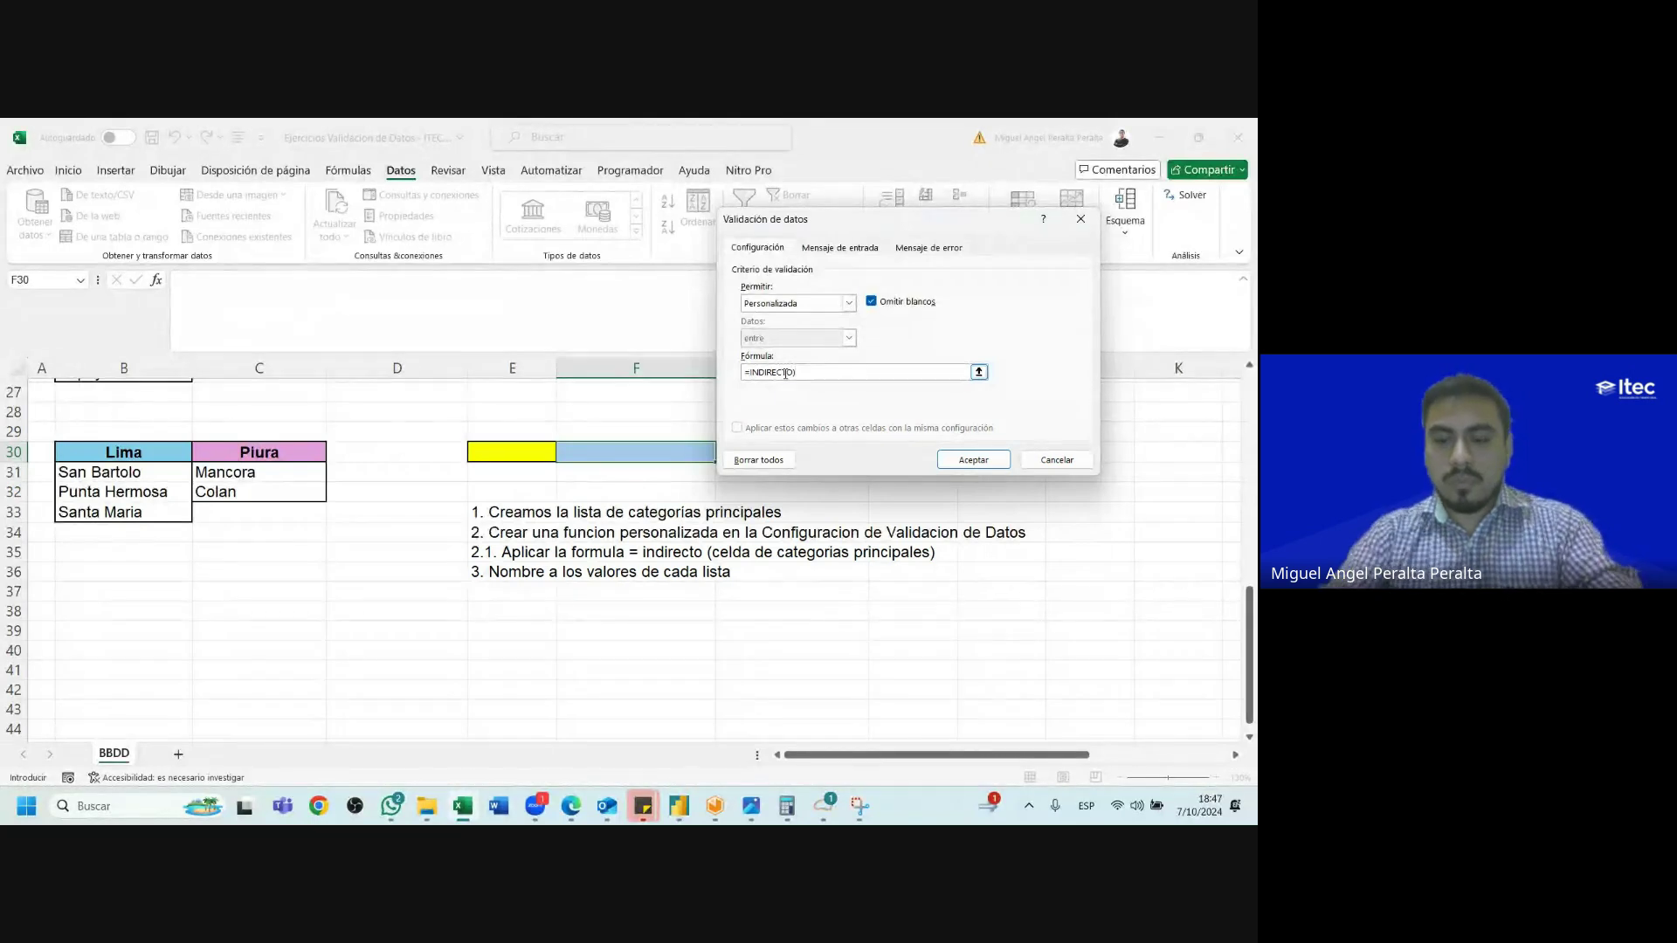
click(522, 449)
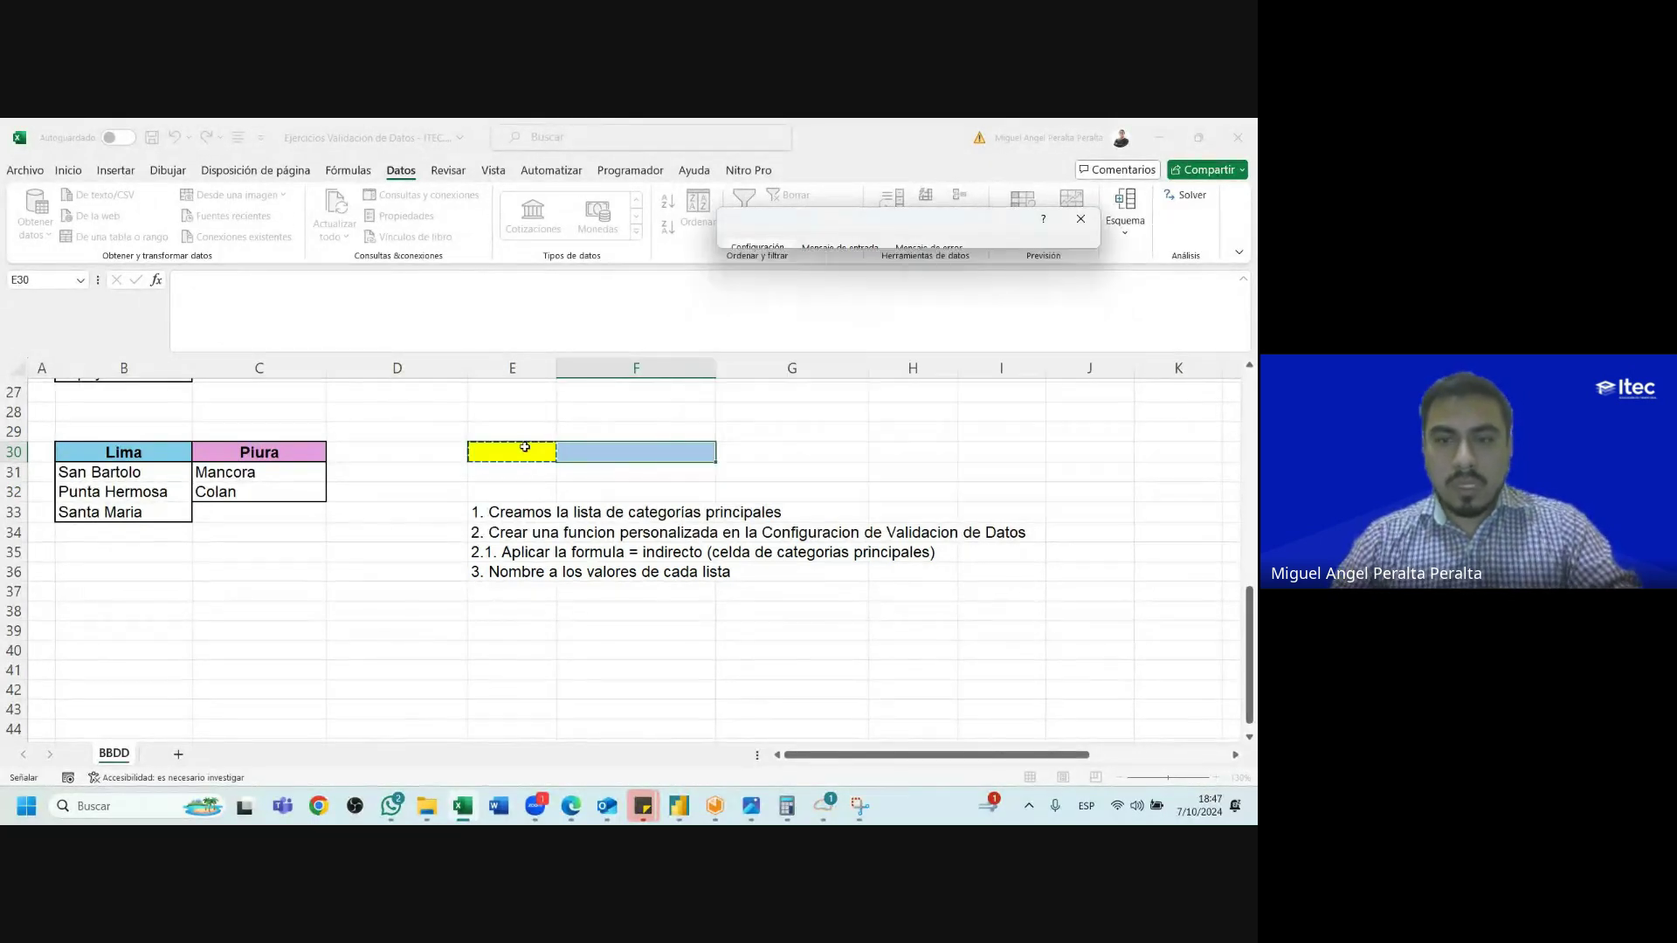
text())
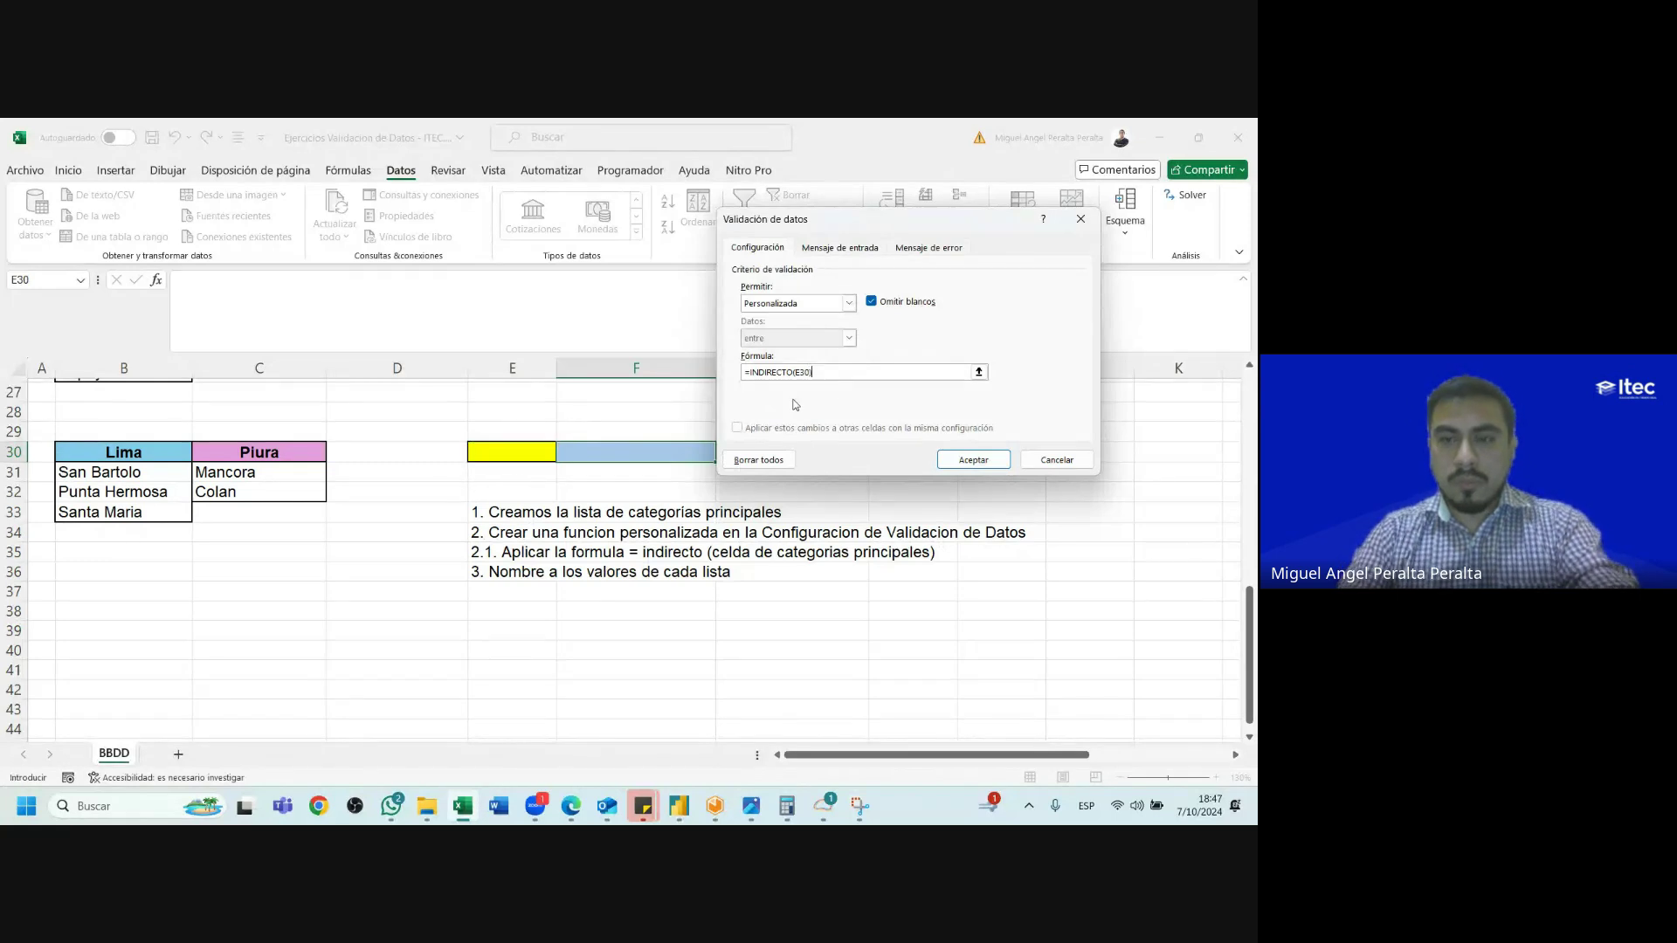
click(941, 457)
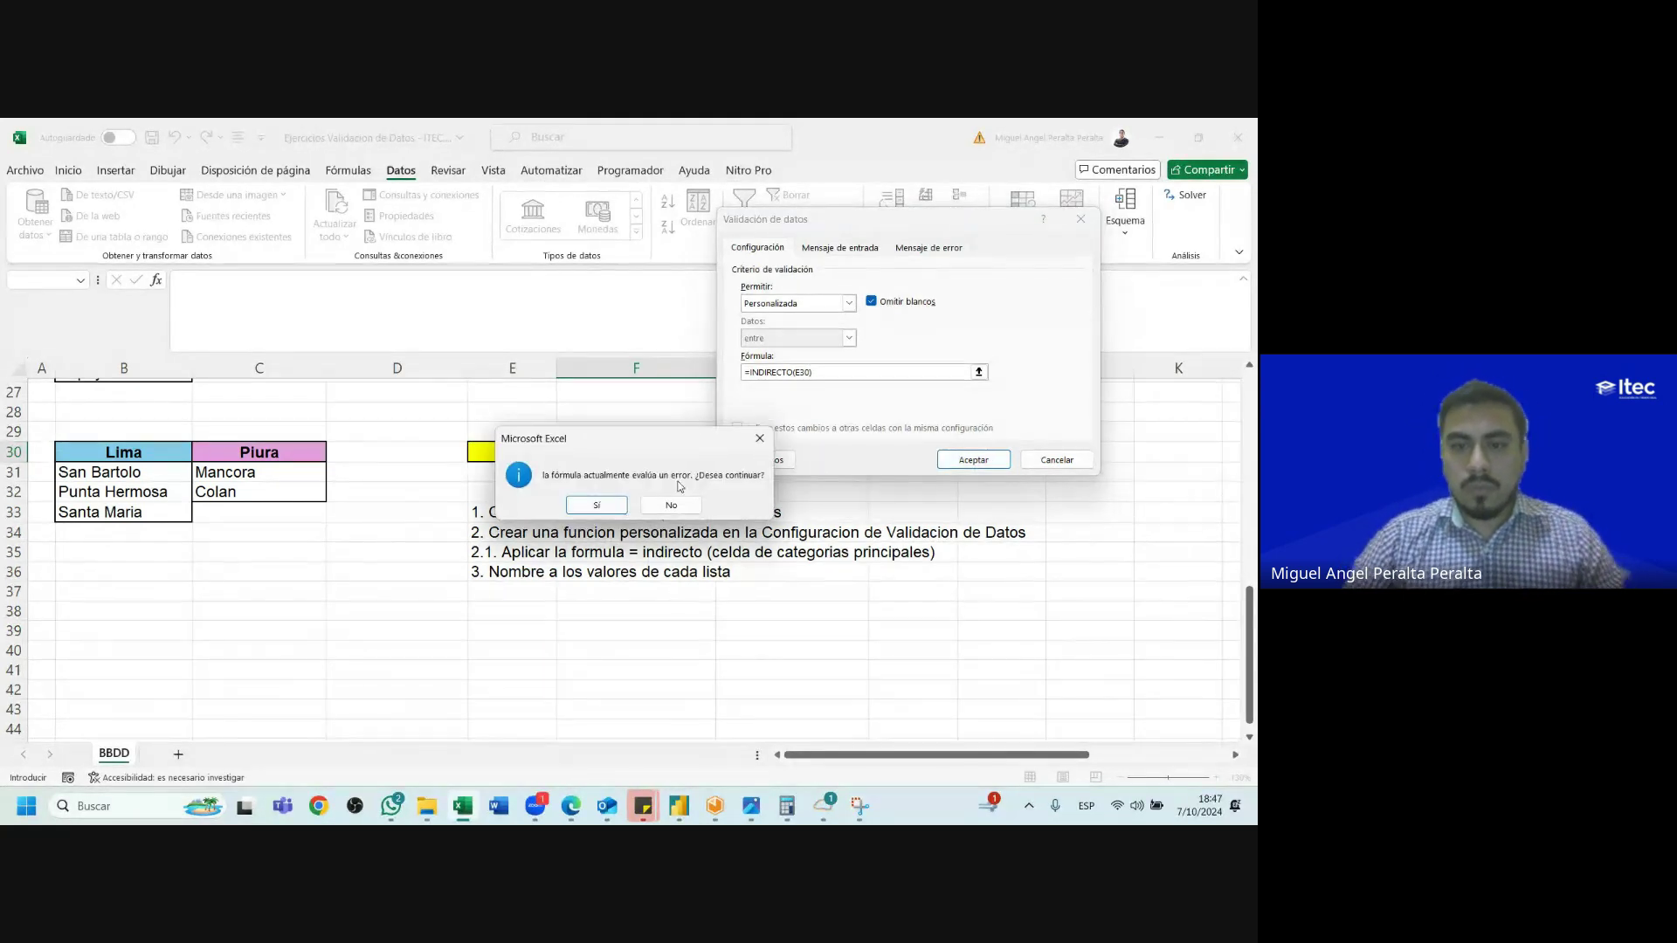
click(601, 512)
Step: Choose Lima as the province in E30 and select F30
click(515, 452)
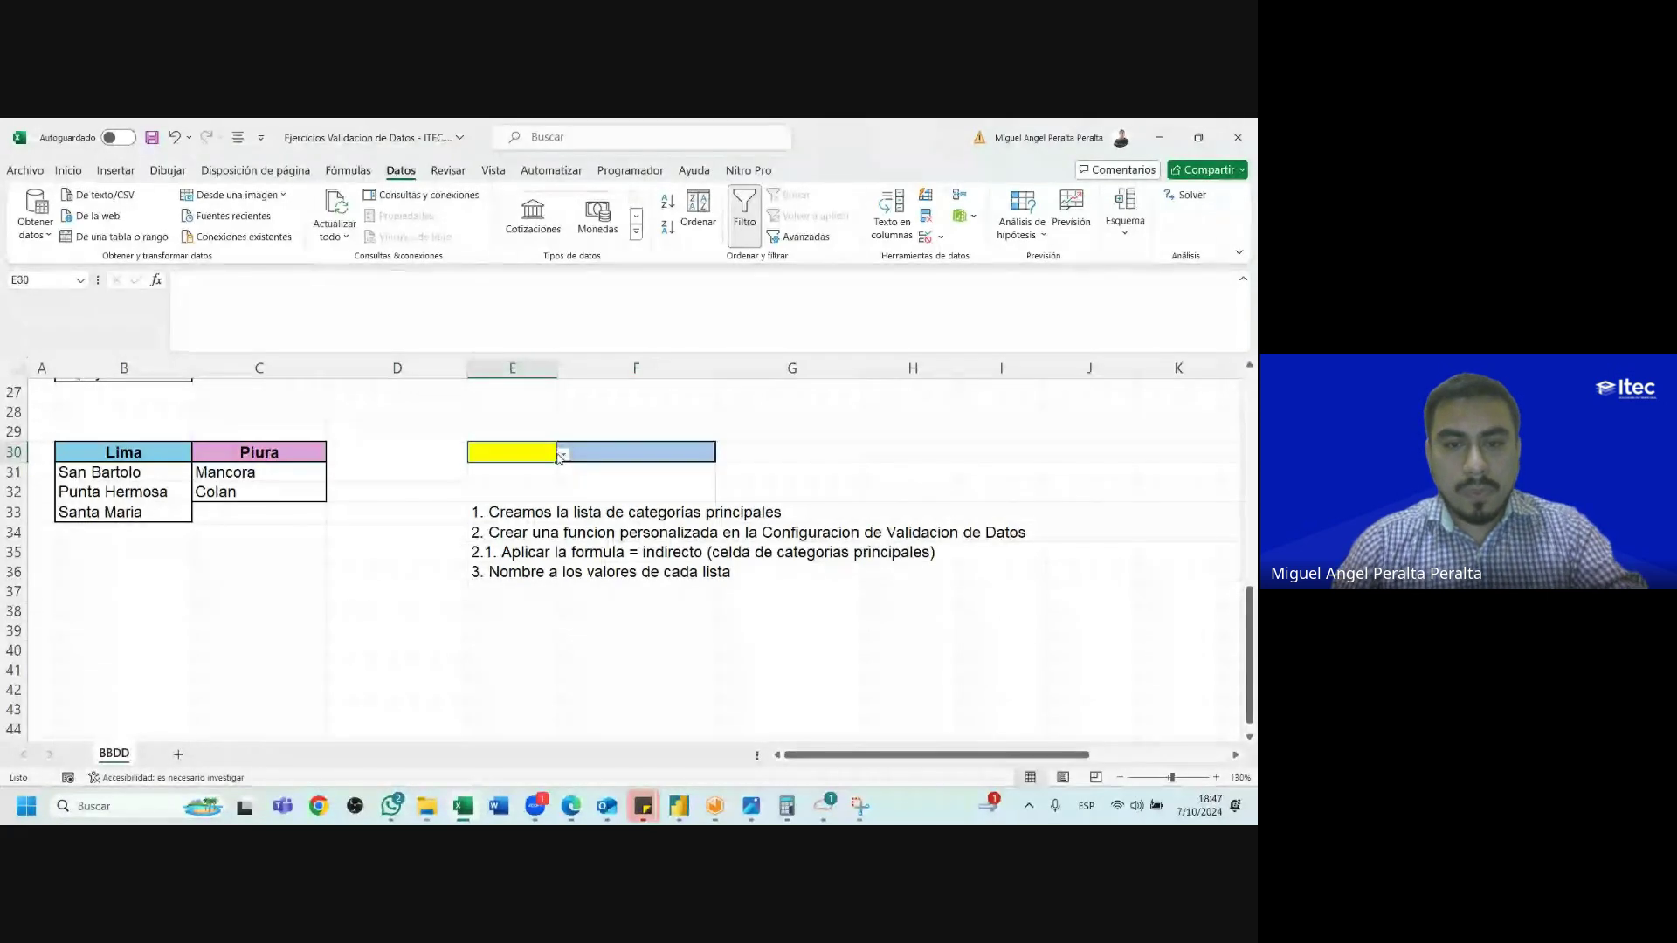
click(564, 454)
click(535, 471)
click(638, 451)
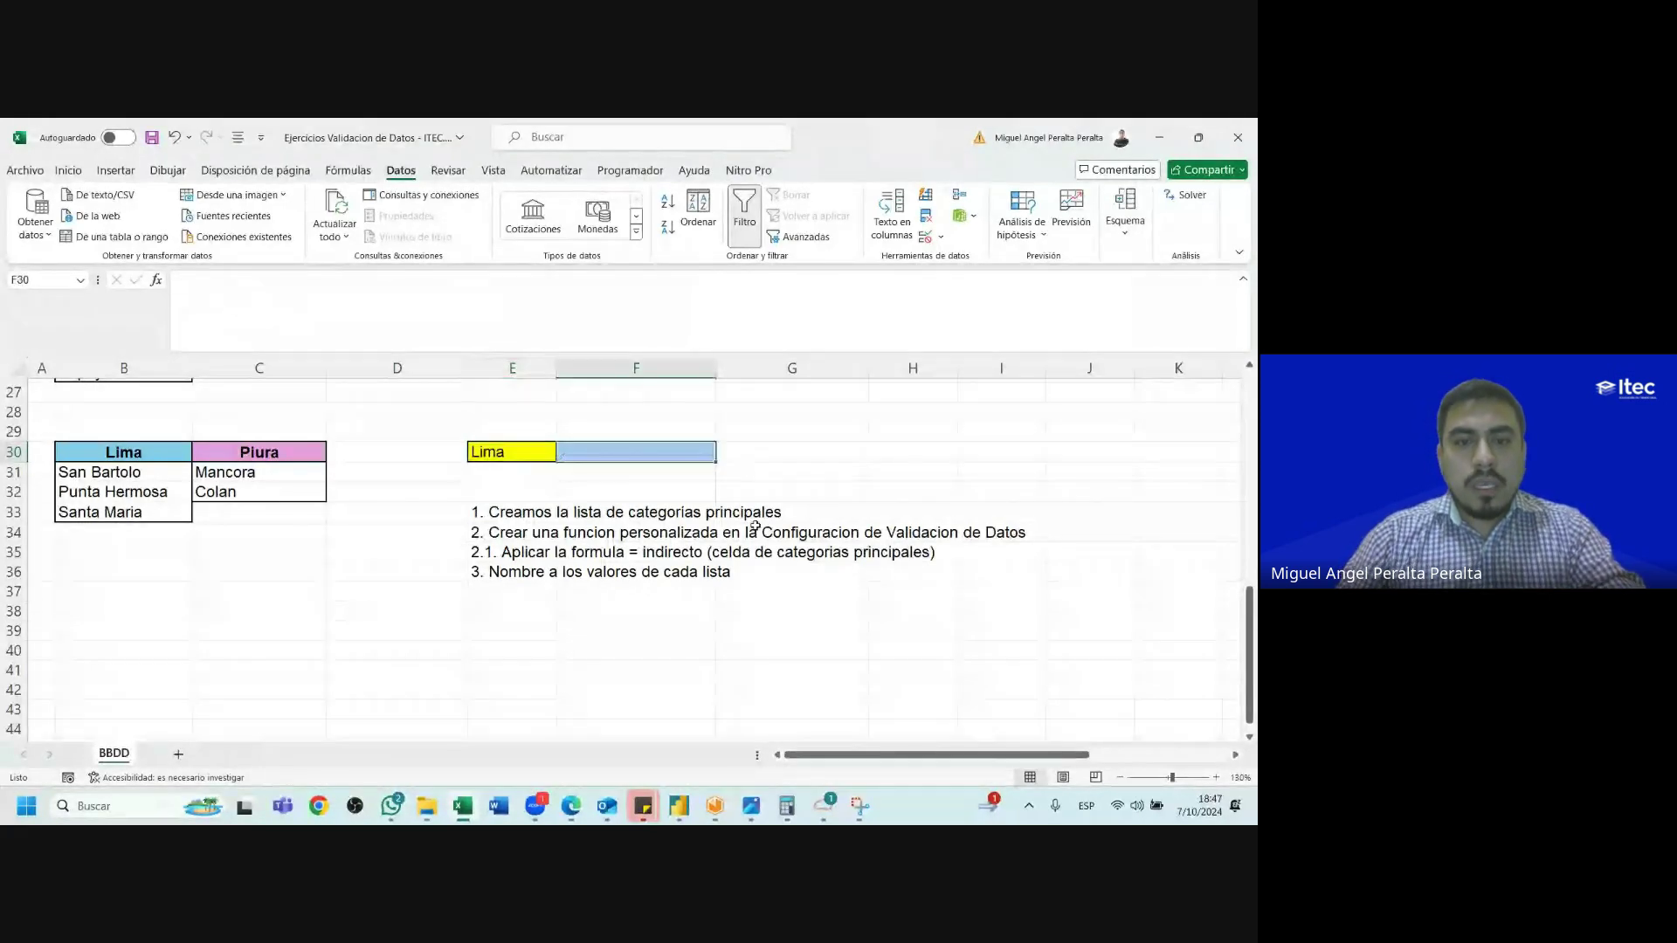
click(611, 591)
click(611, 649)
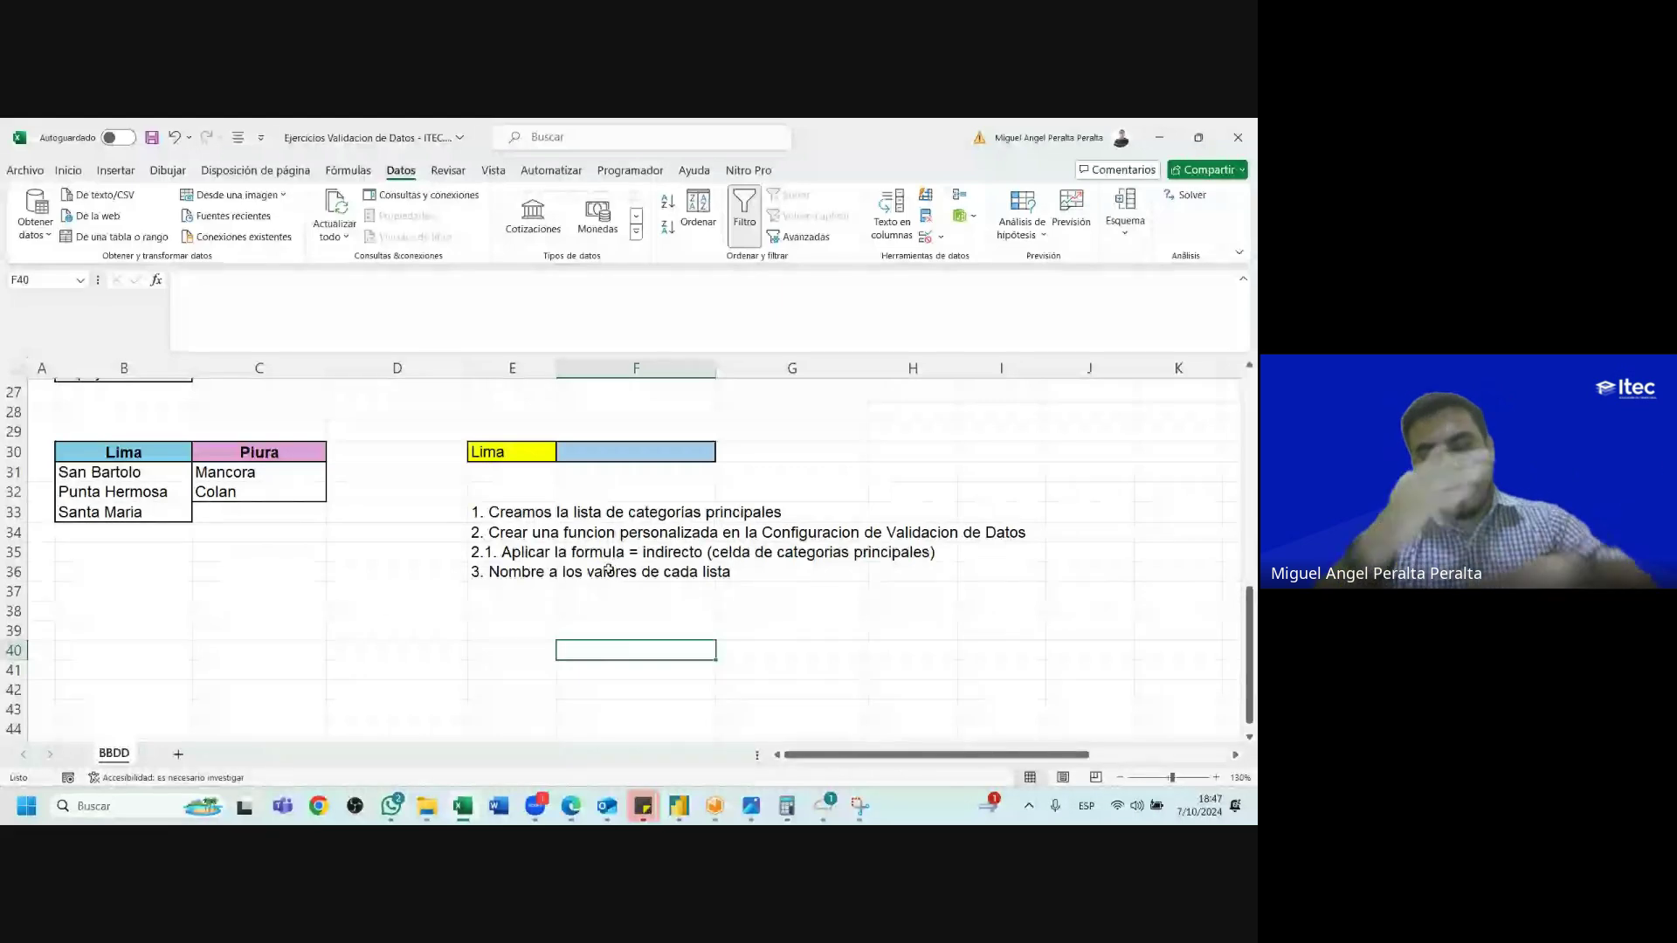
Step: Use Presentar otra cosa > Ventana in Meet to share the Excel exercises workbook window
click(570, 805)
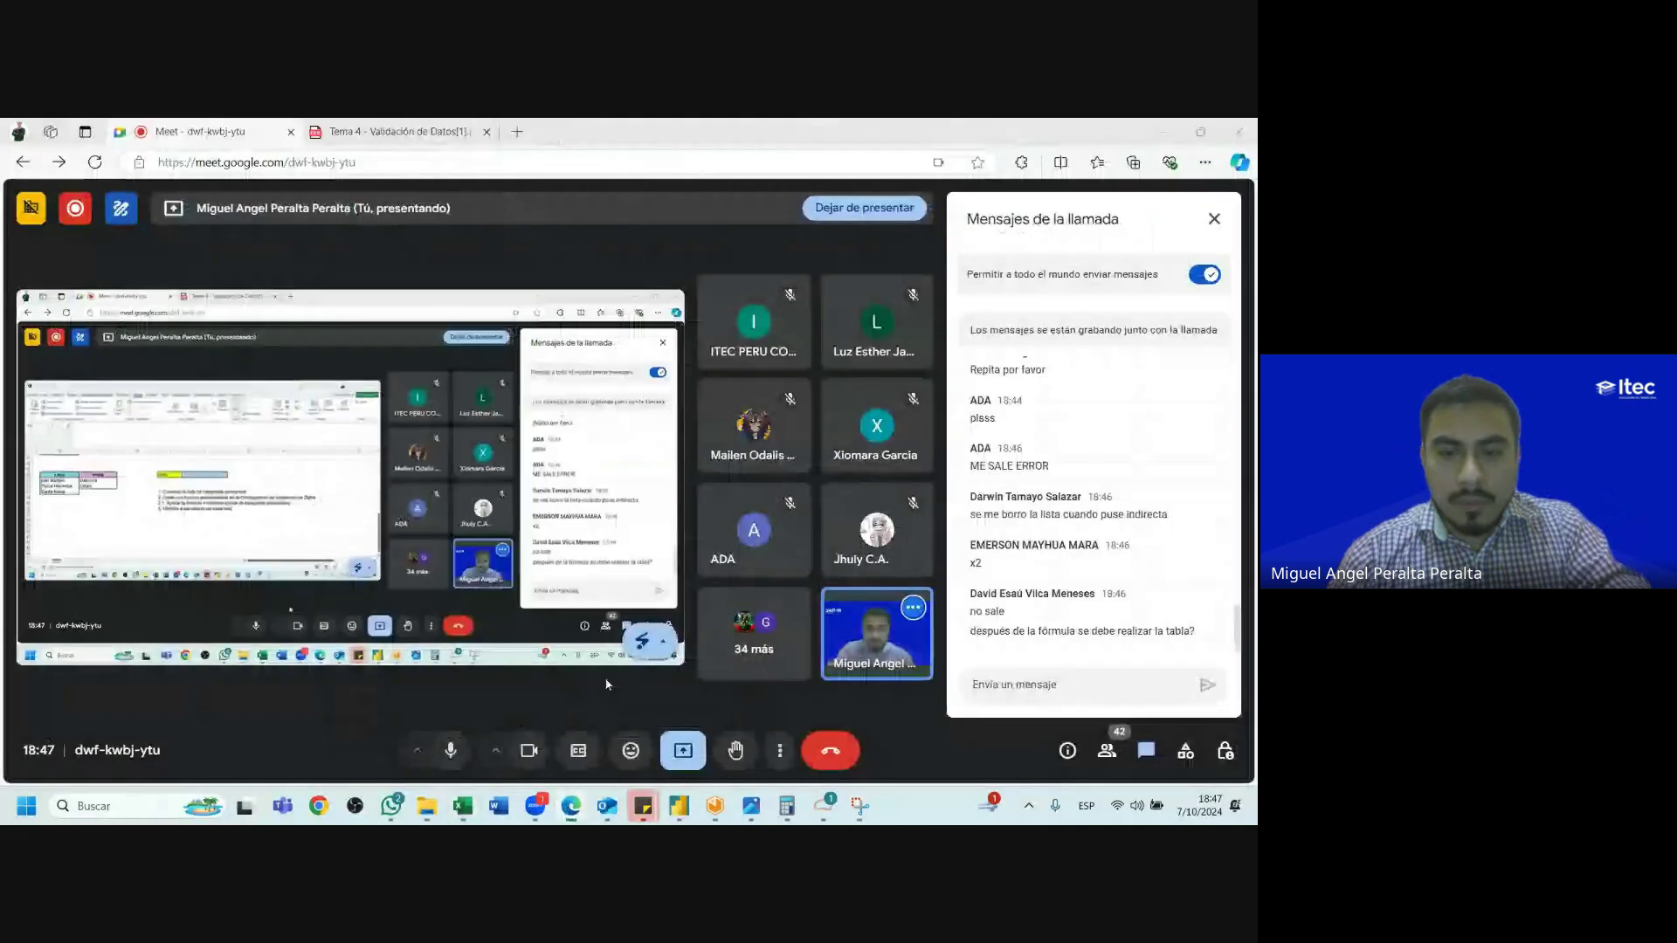
click(698, 753)
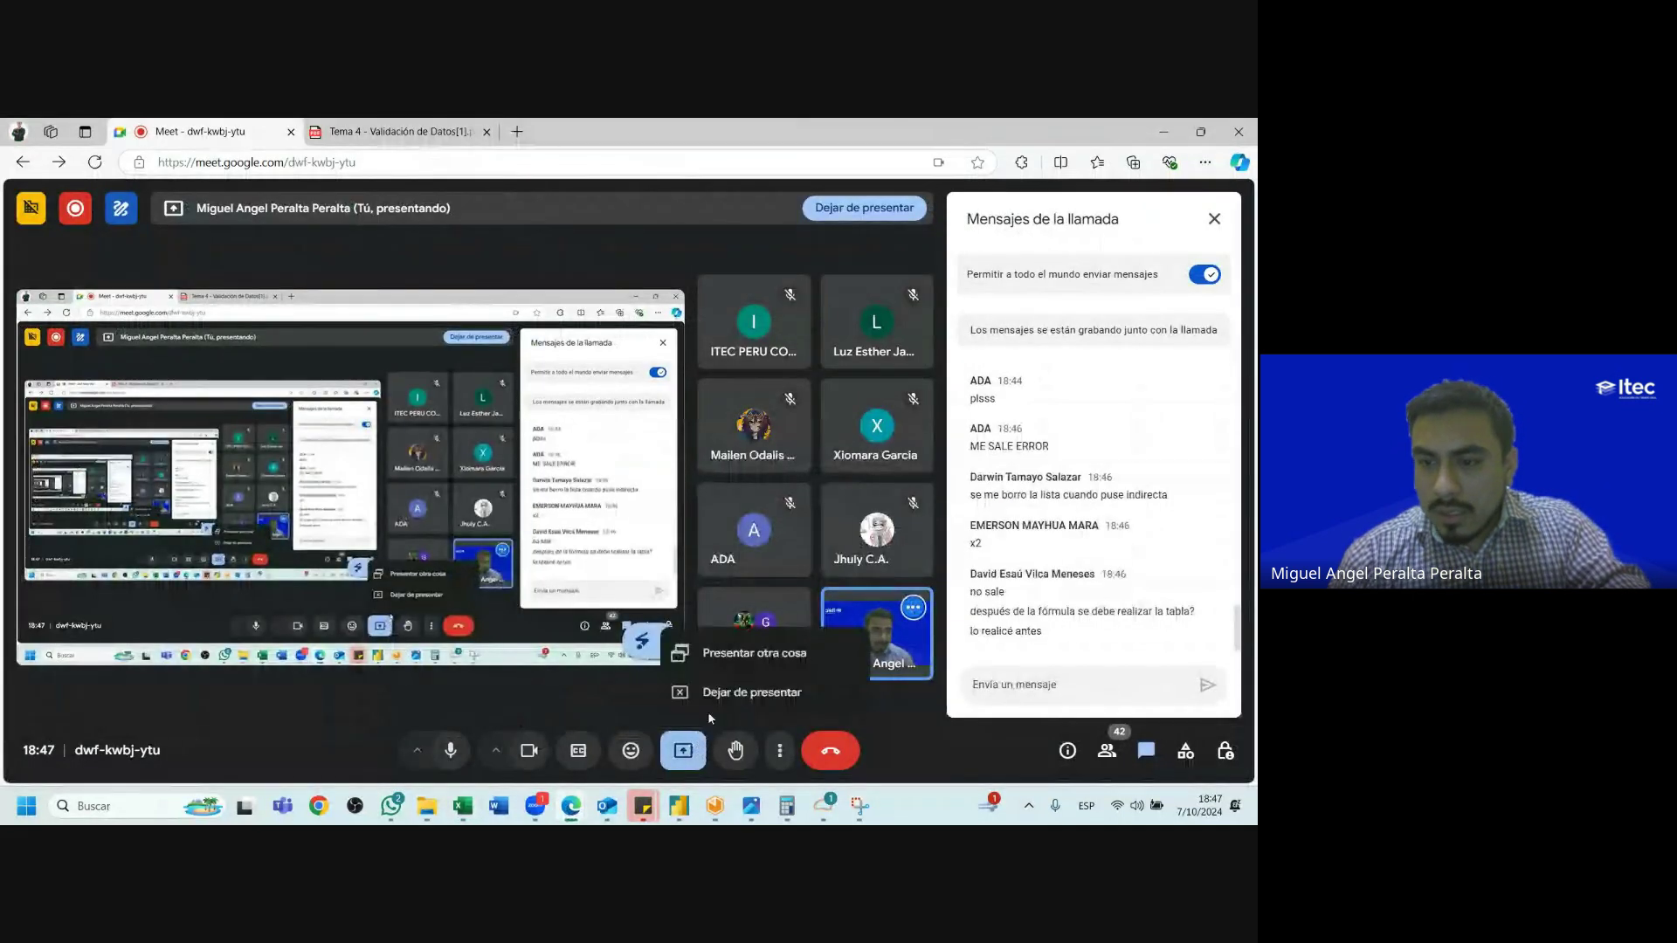
click(736, 656)
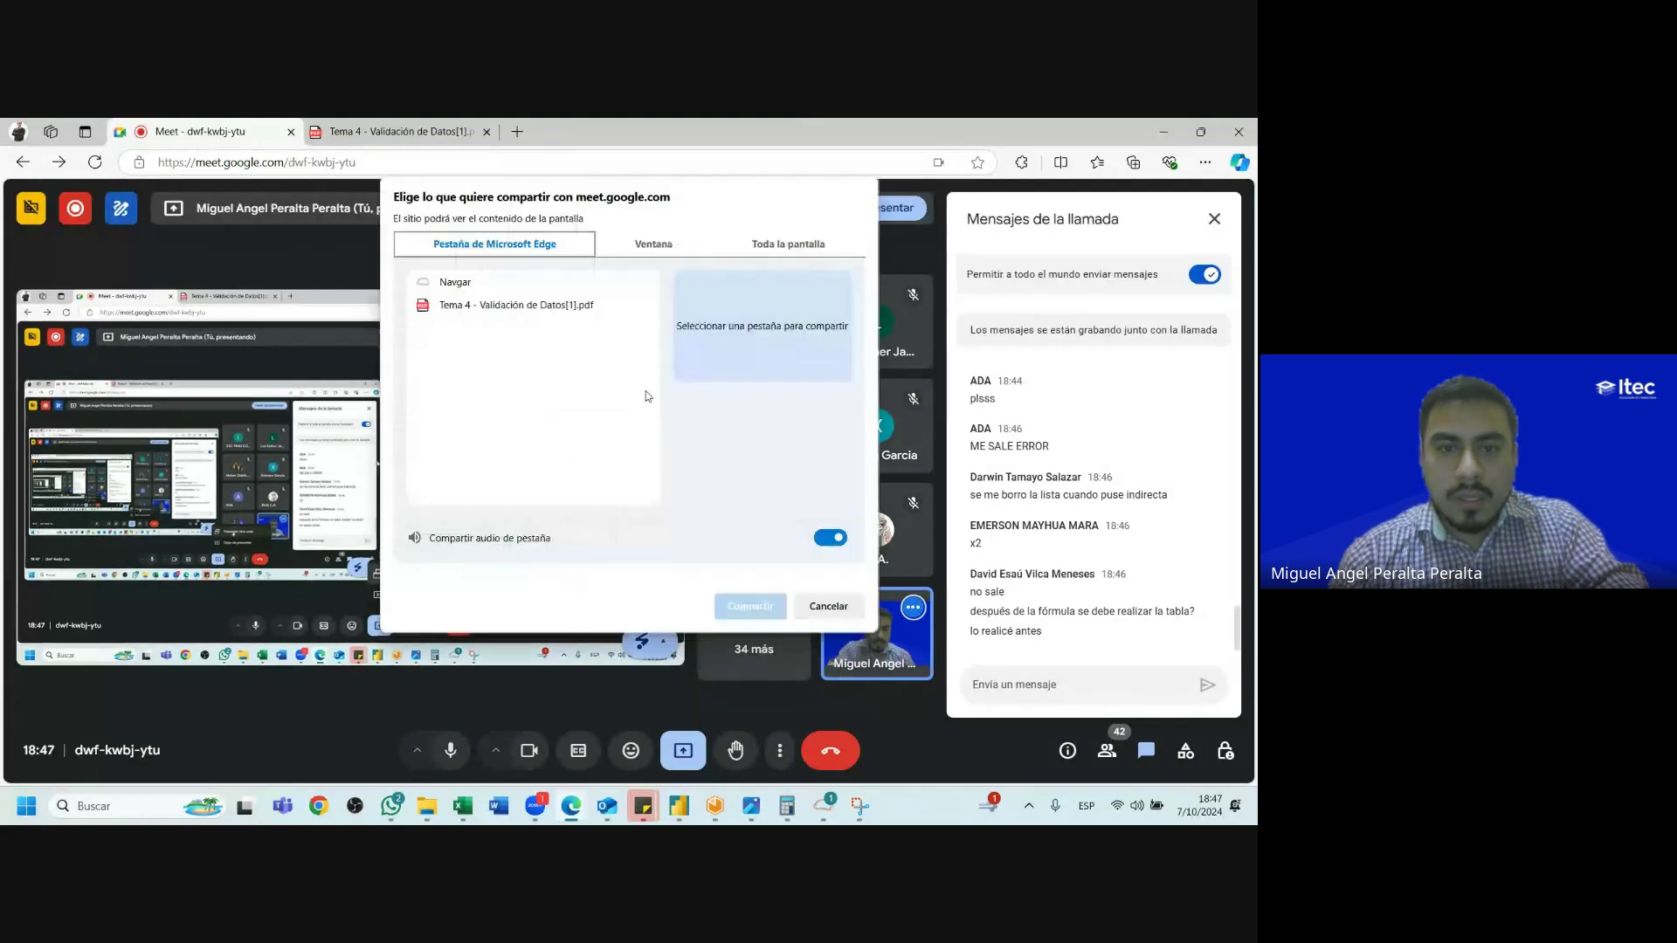
click(653, 244)
click(625, 336)
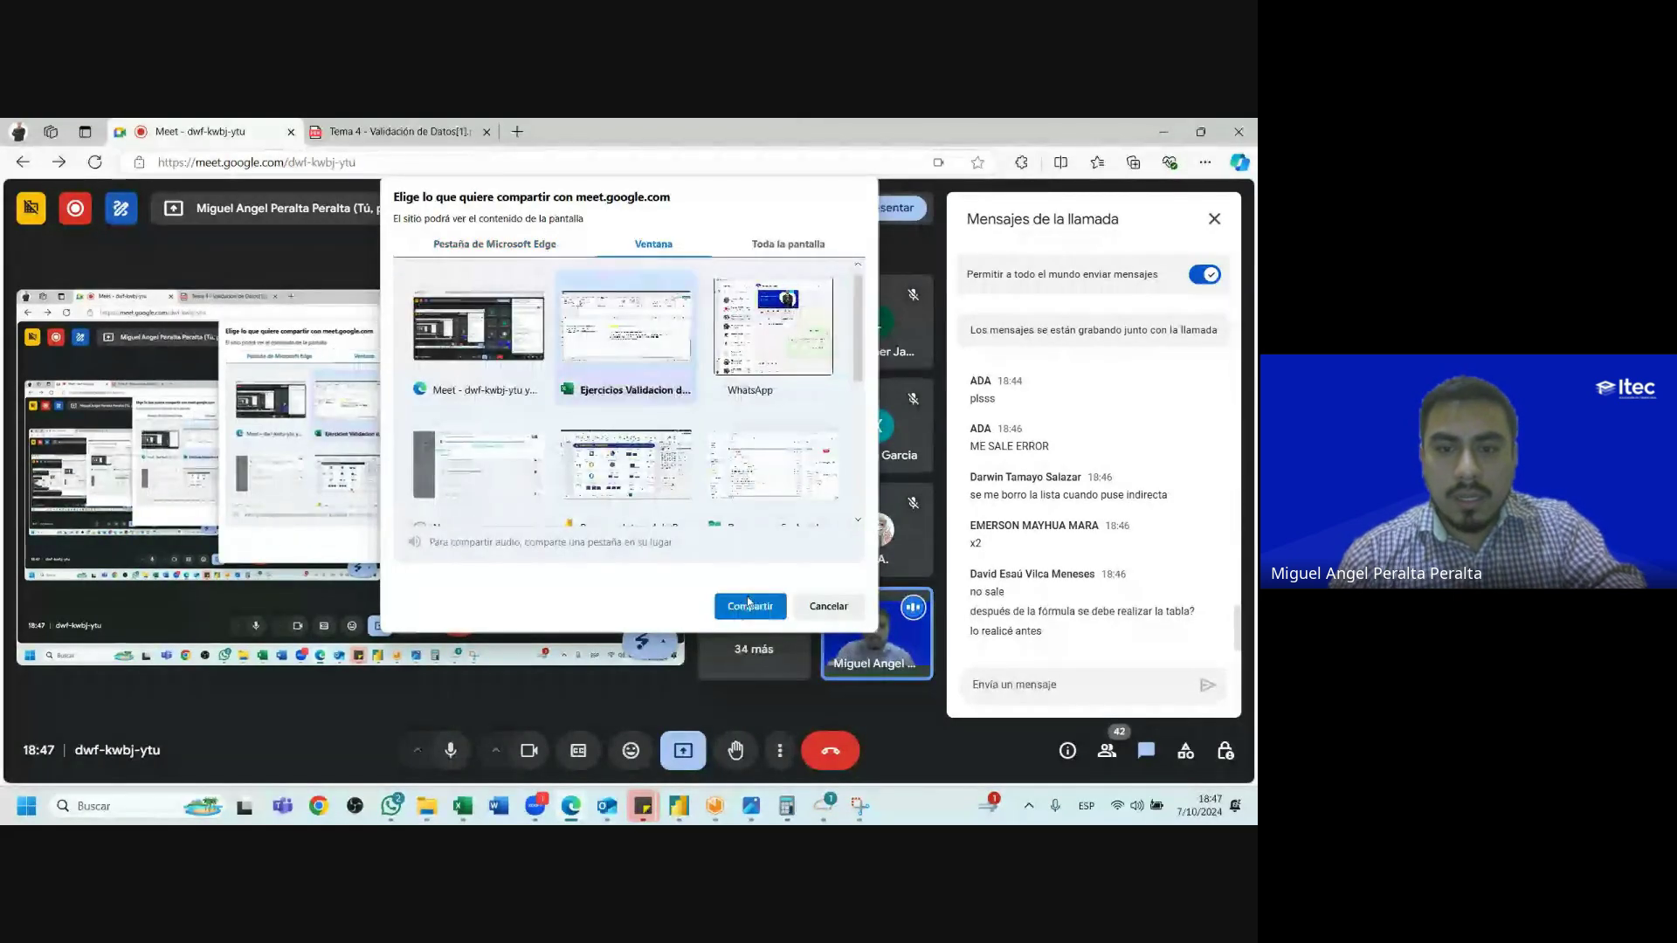
click(751, 608)
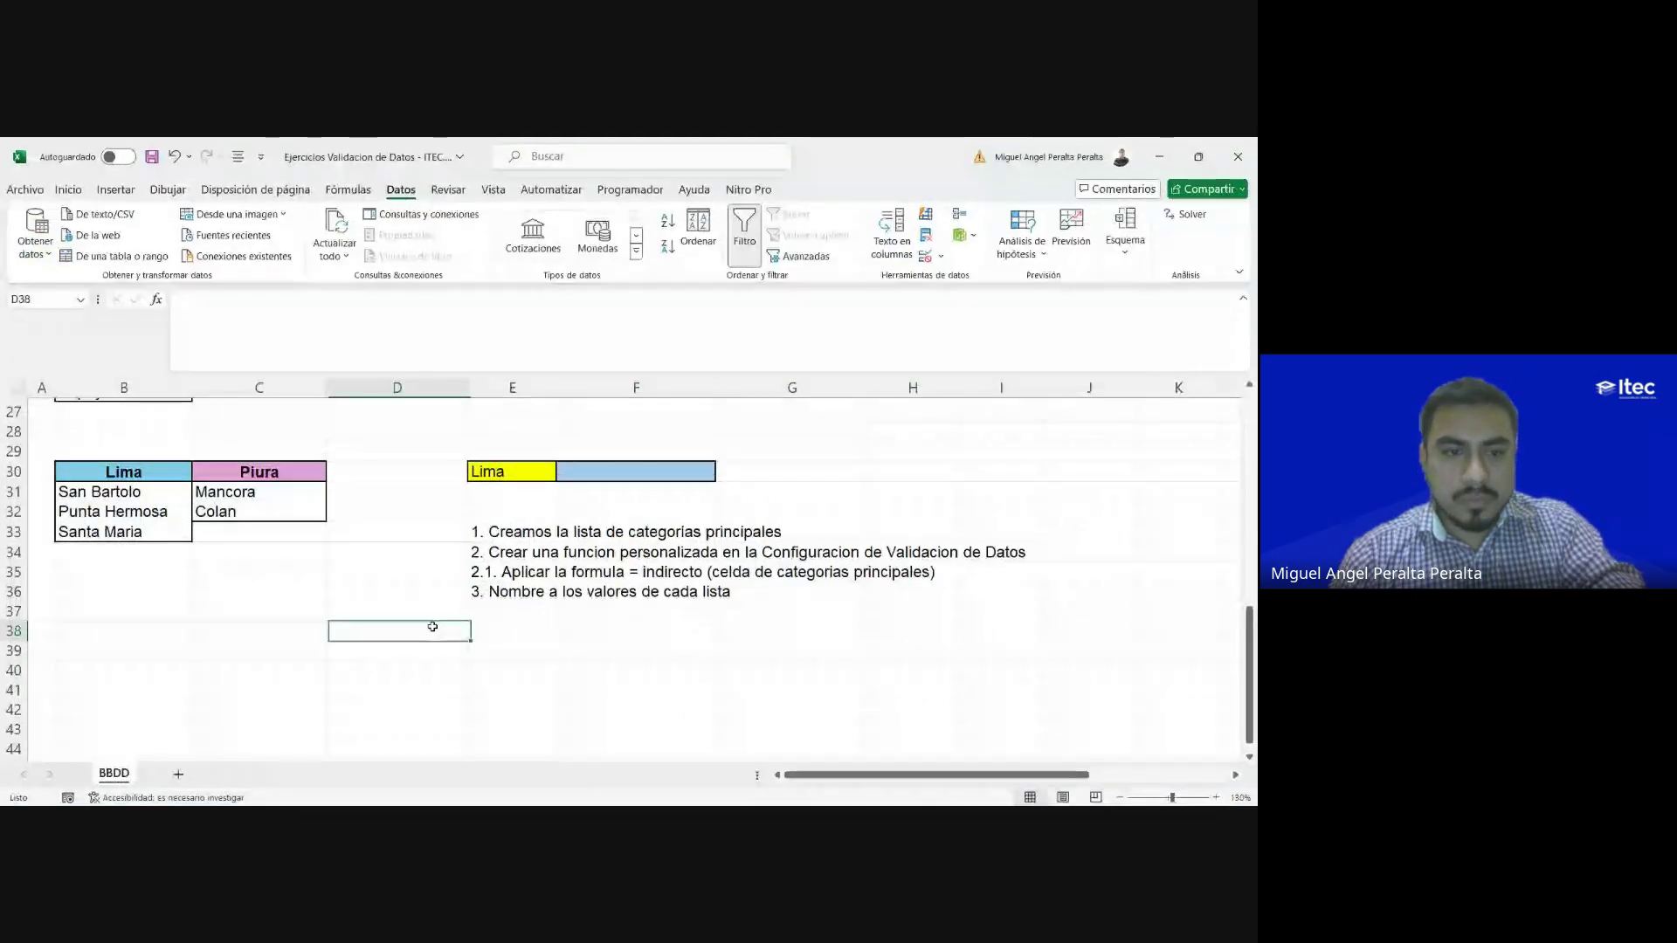
scroll(429, 607, up, 2)
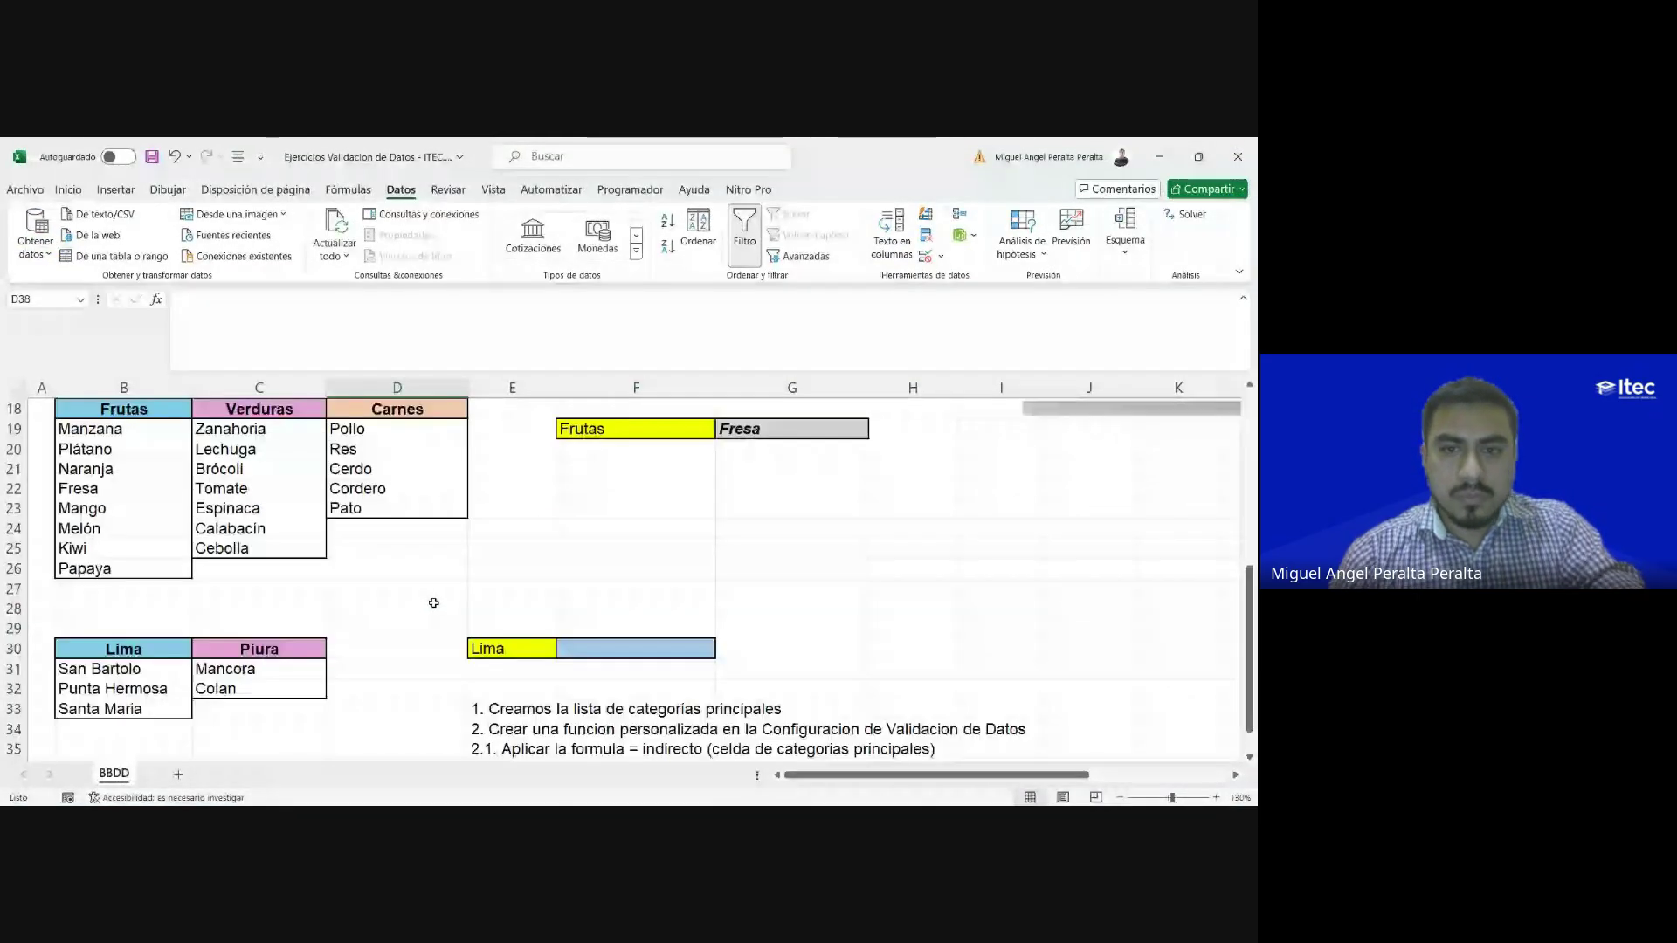
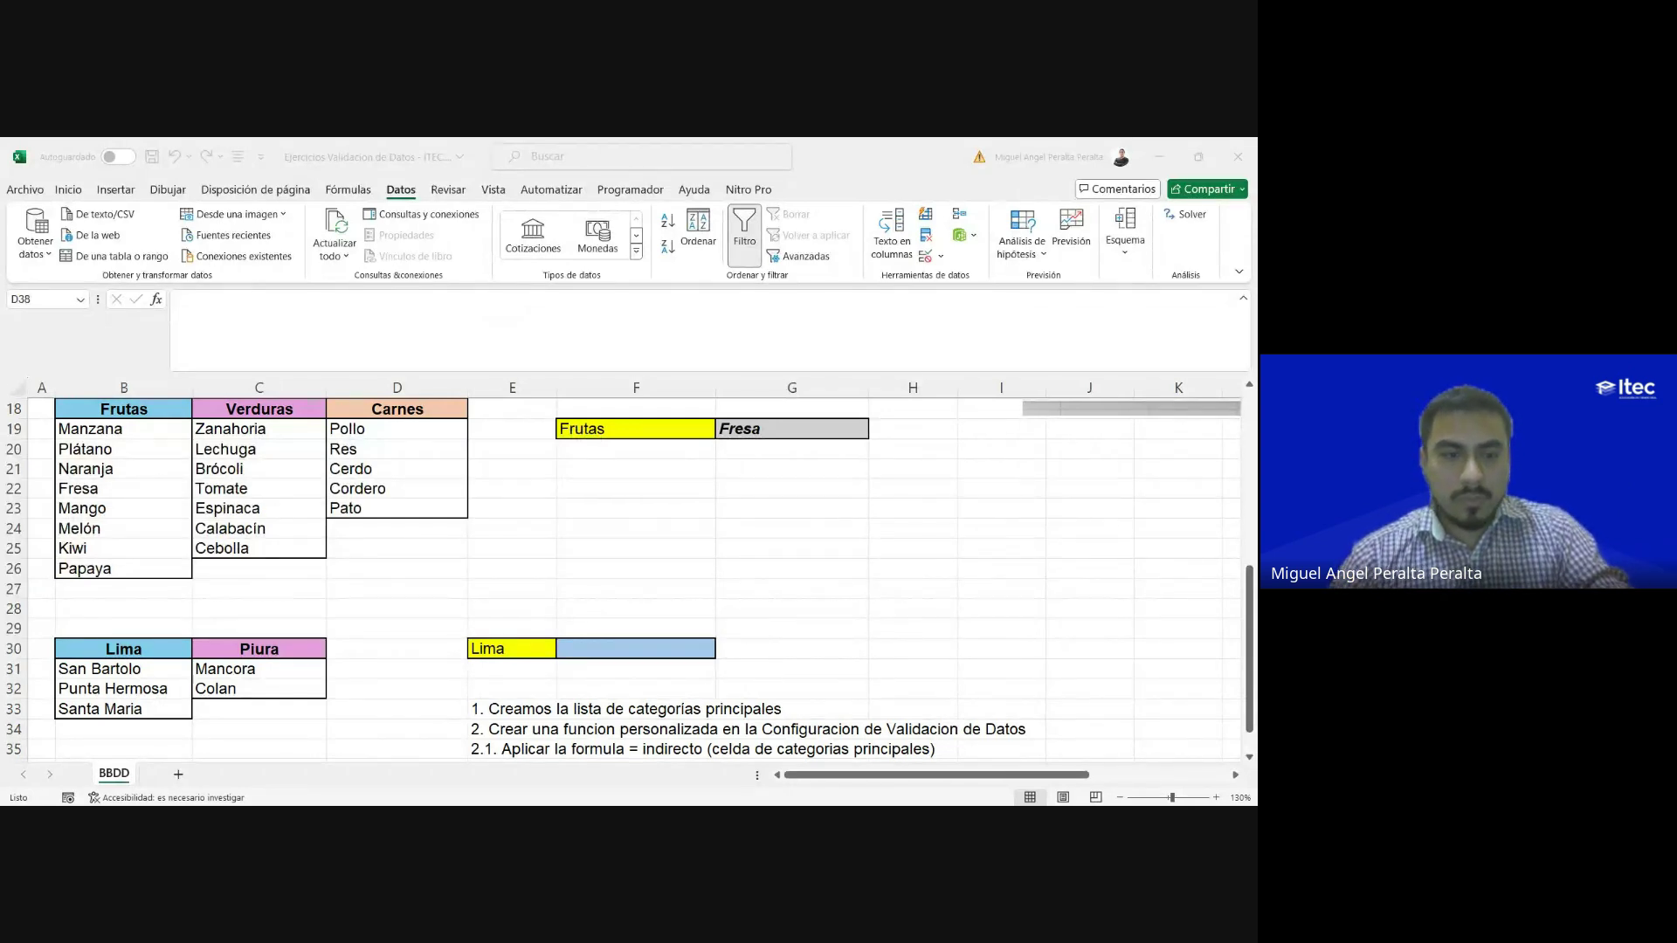
Step: Enter the heading Administración in cell B38 below the Lima table
scroll(363, 700, down, 2)
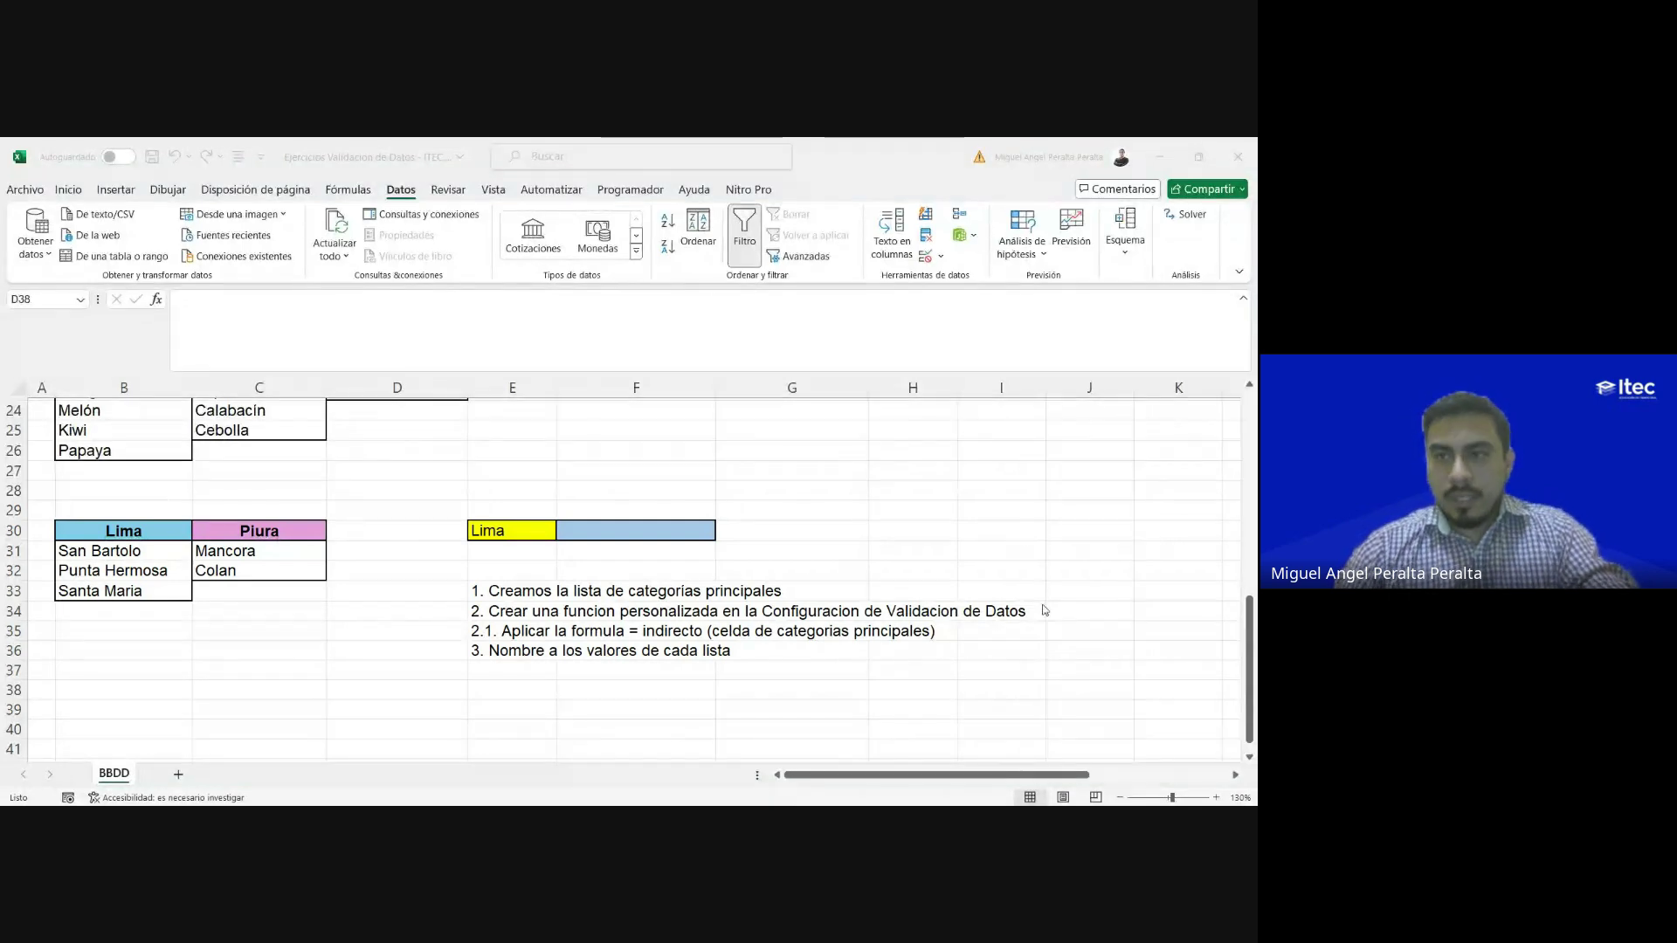
click(1172, 149)
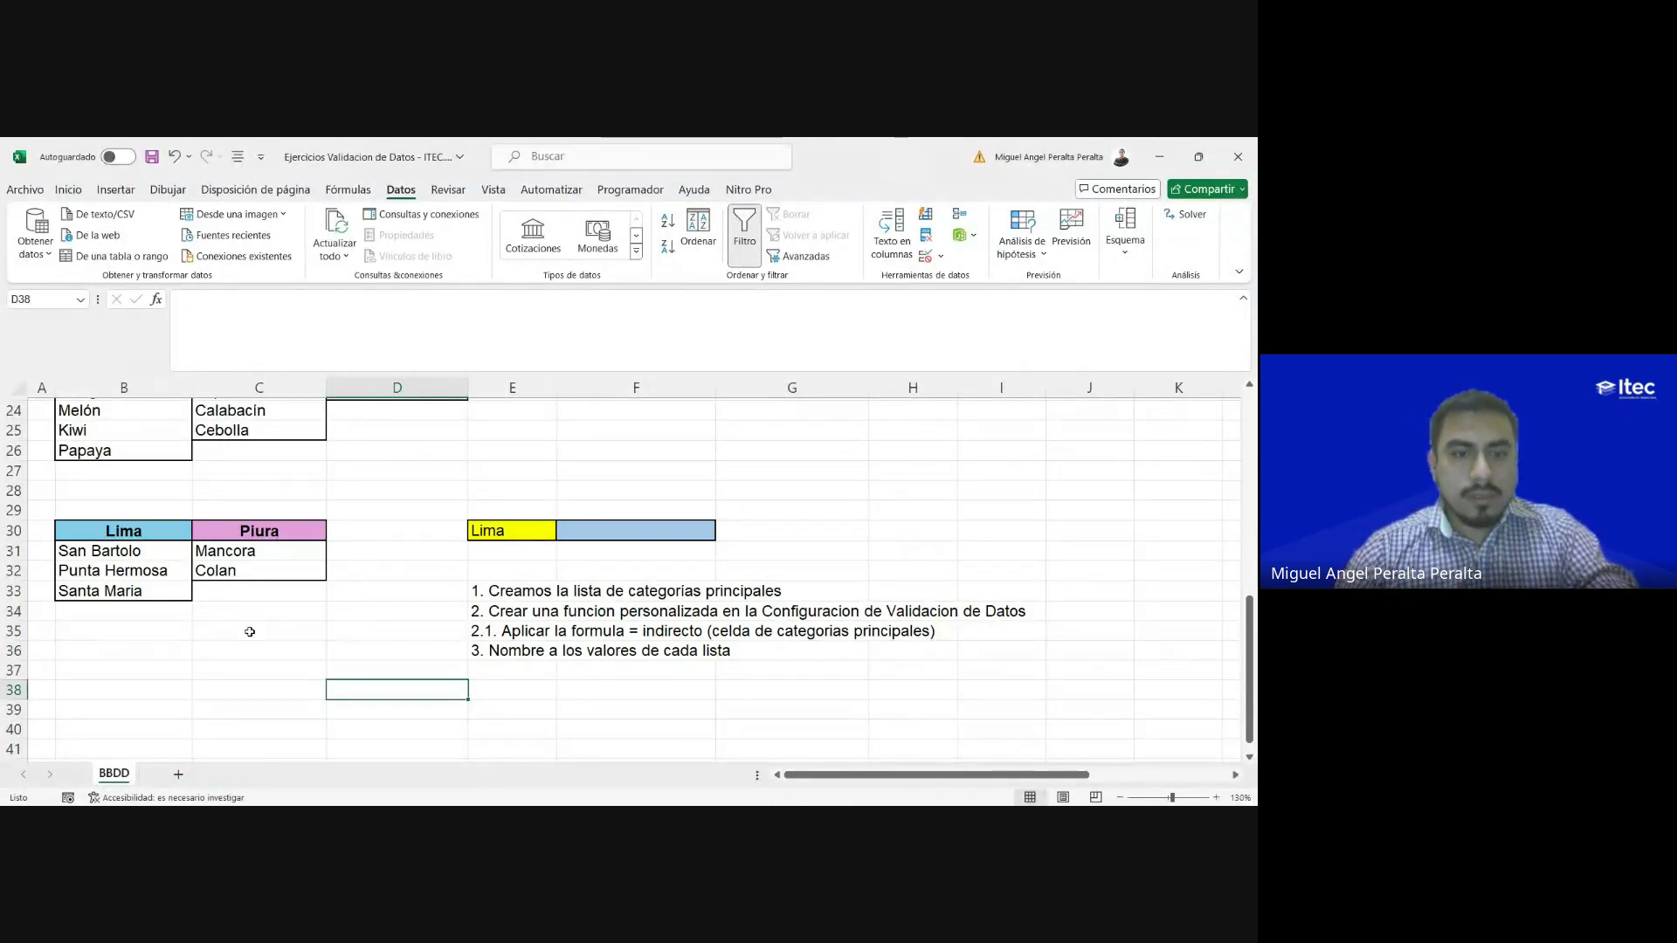
scroll(249, 633, down, 1)
click(150, 634)
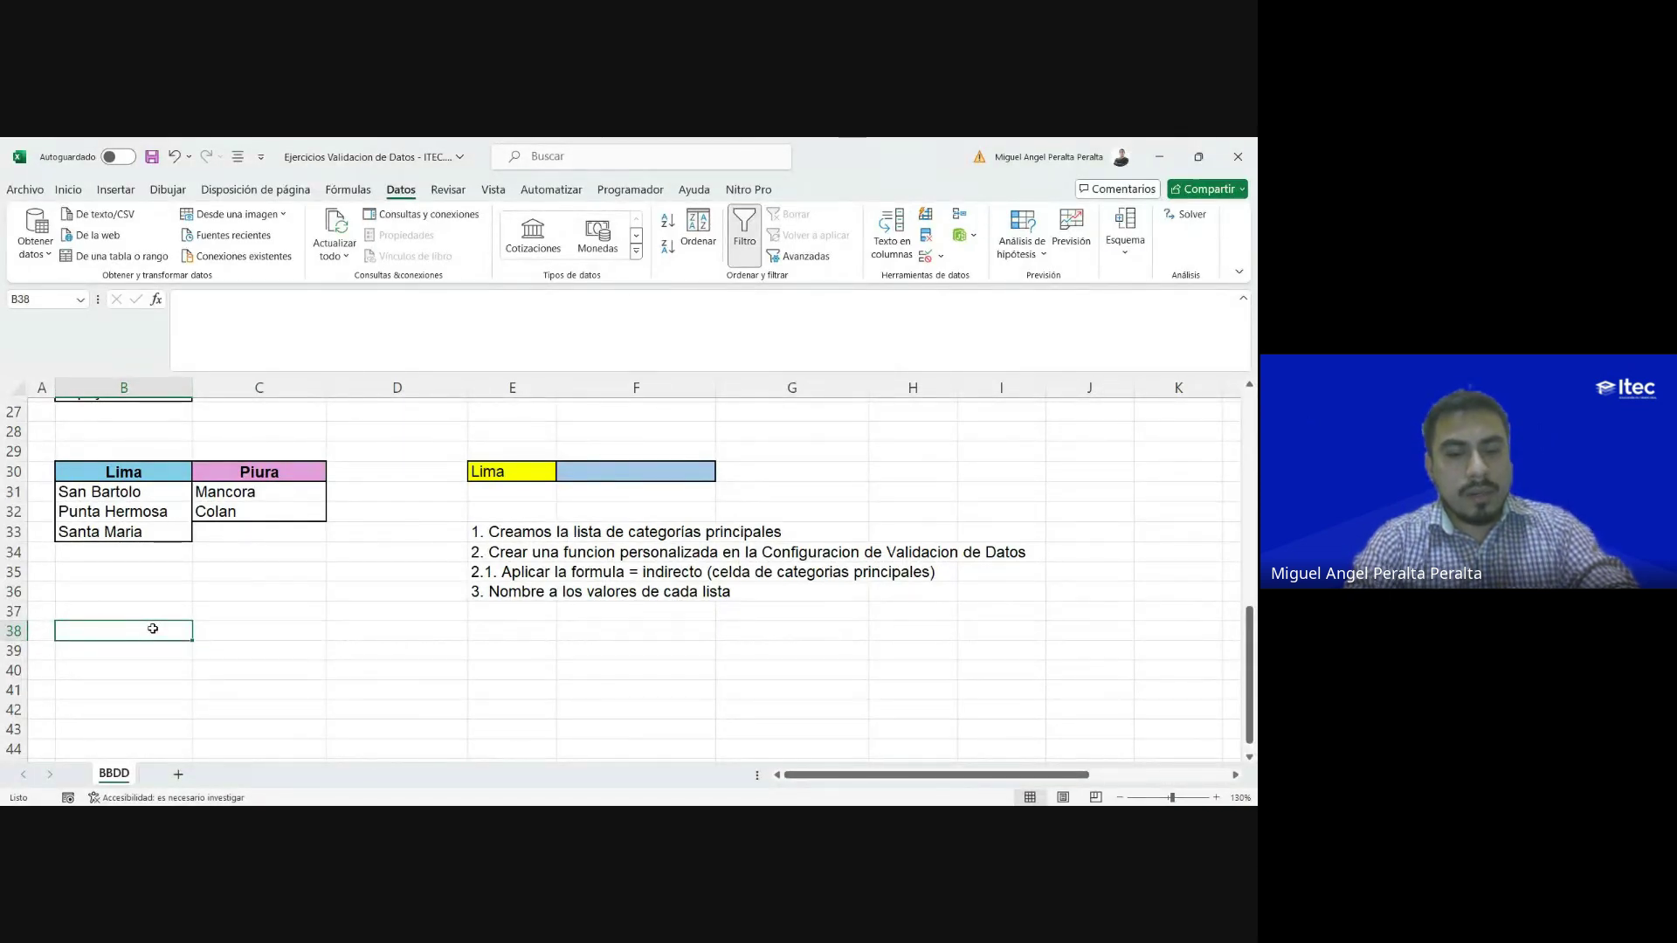
text(Gerencia de Finanzas)
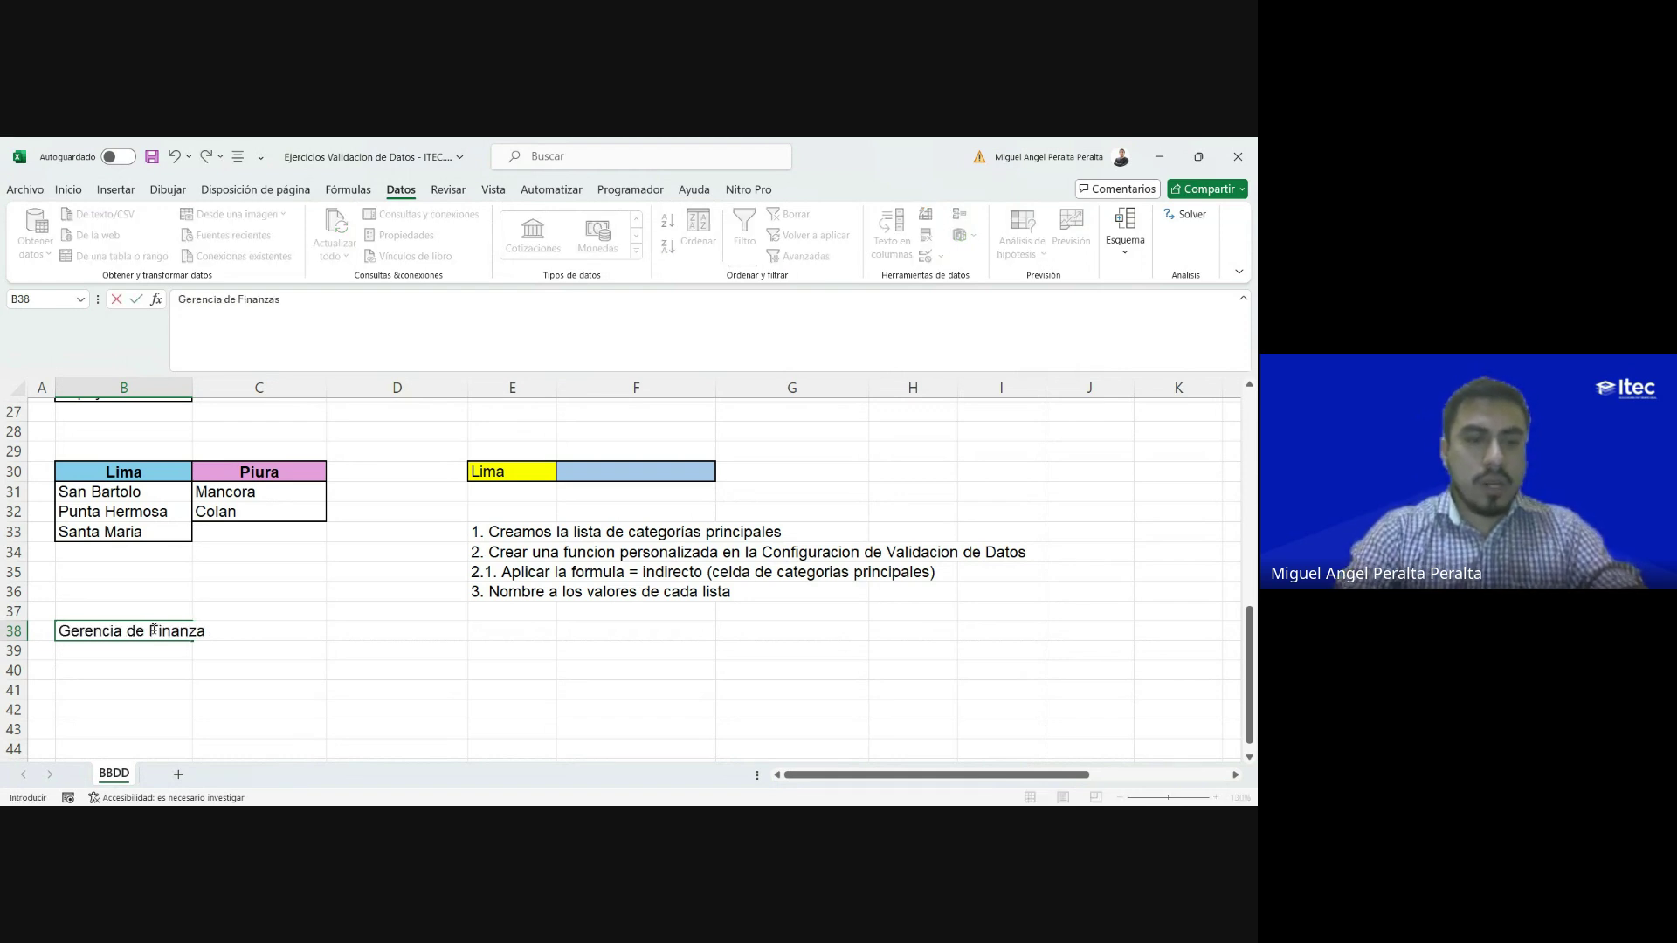
key(Return)
click(152, 629)
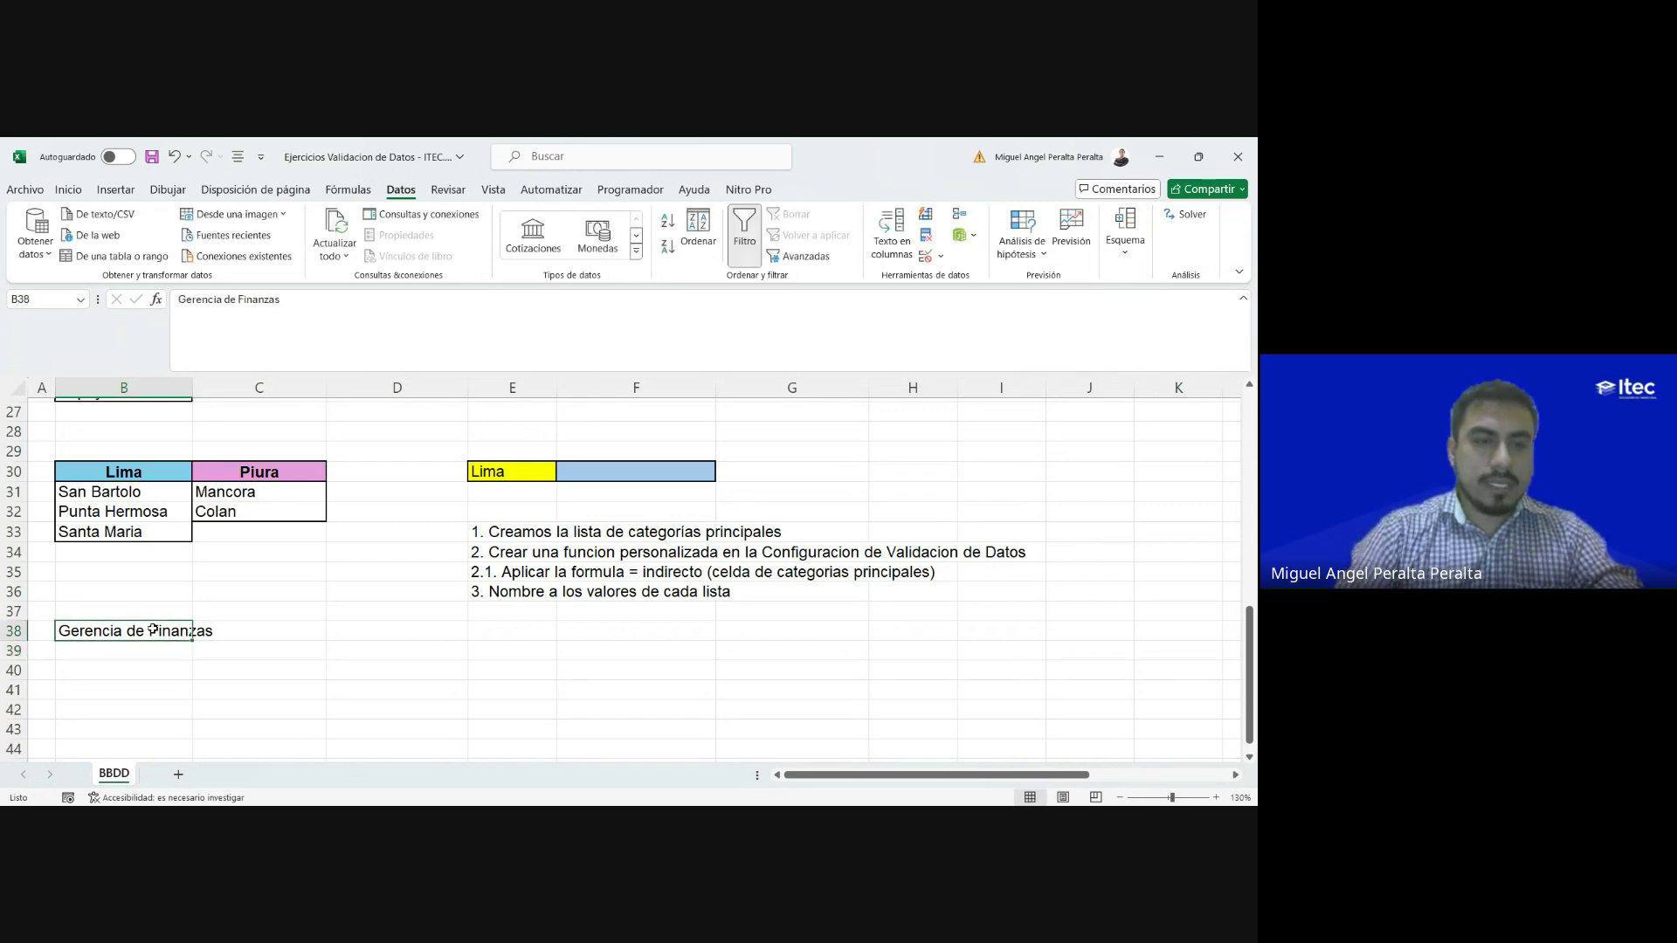
double_click(262, 298)
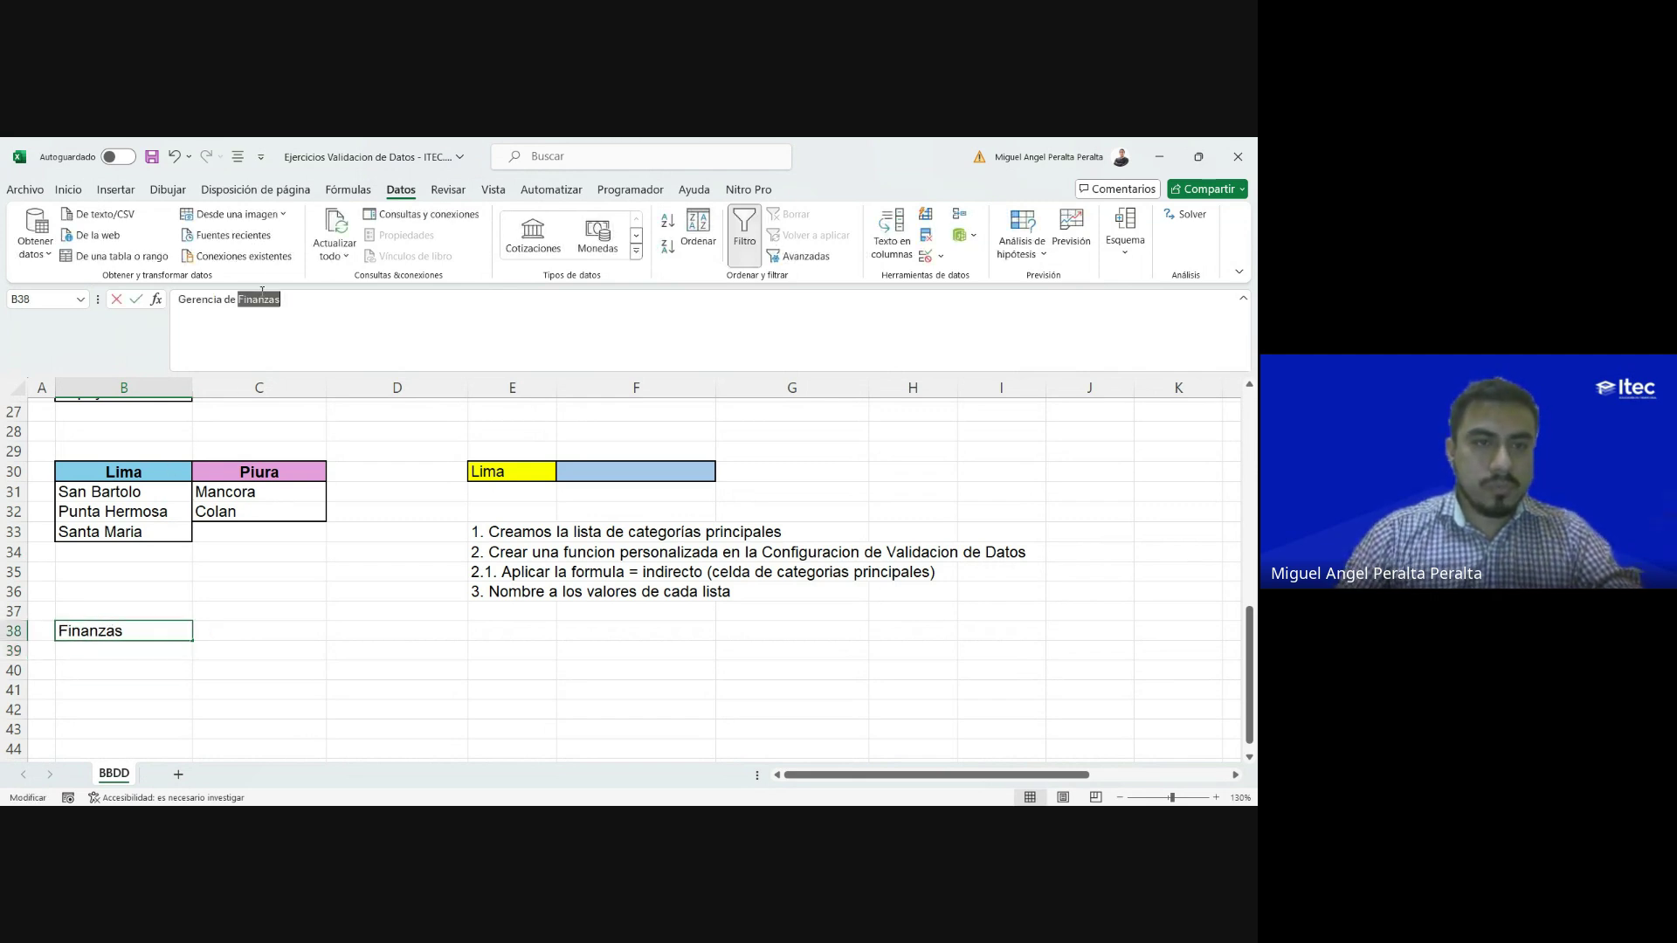
key(BackSpace)
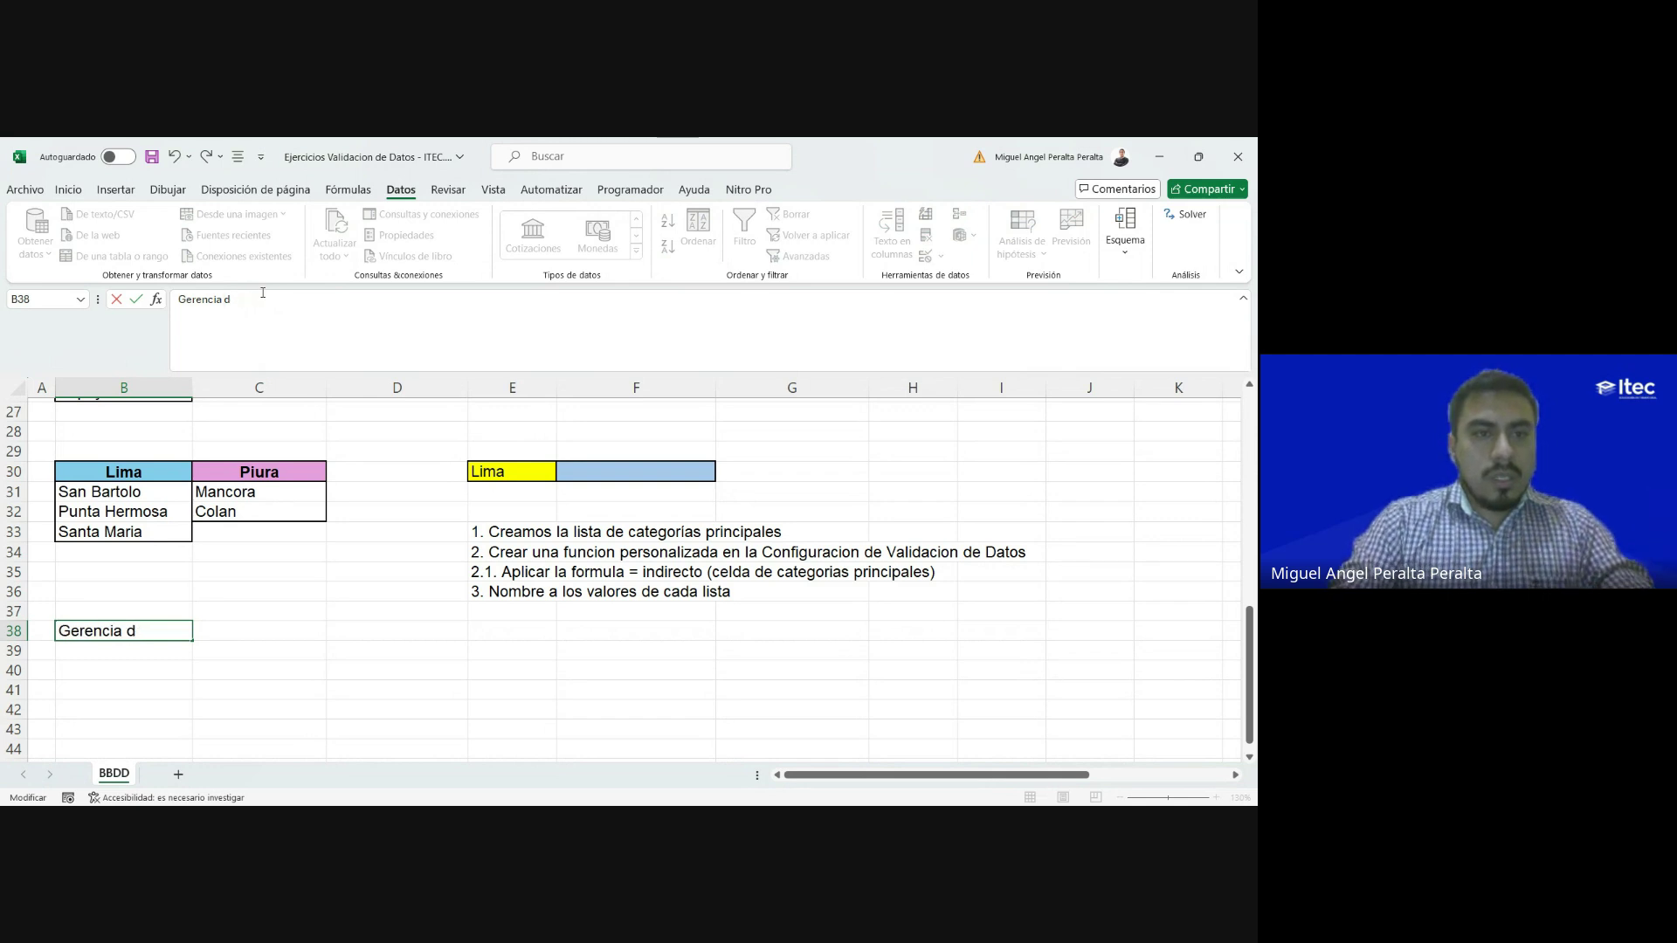
key(BackSpace)
key(BackSpace)
text(Administ)
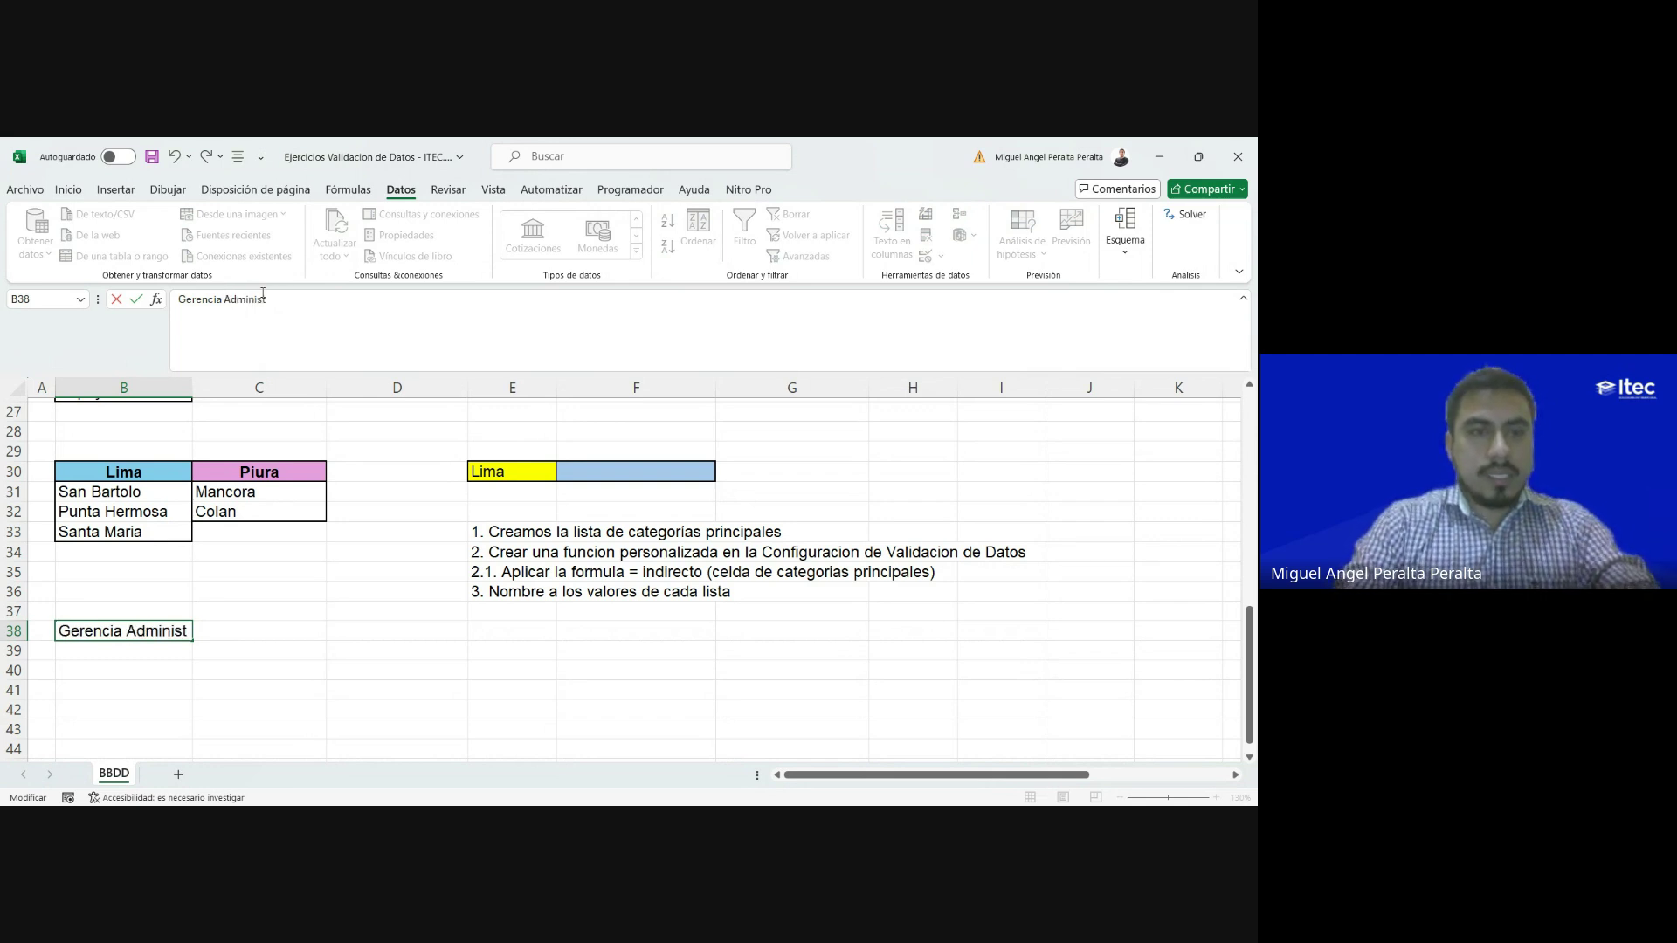
text(rat)
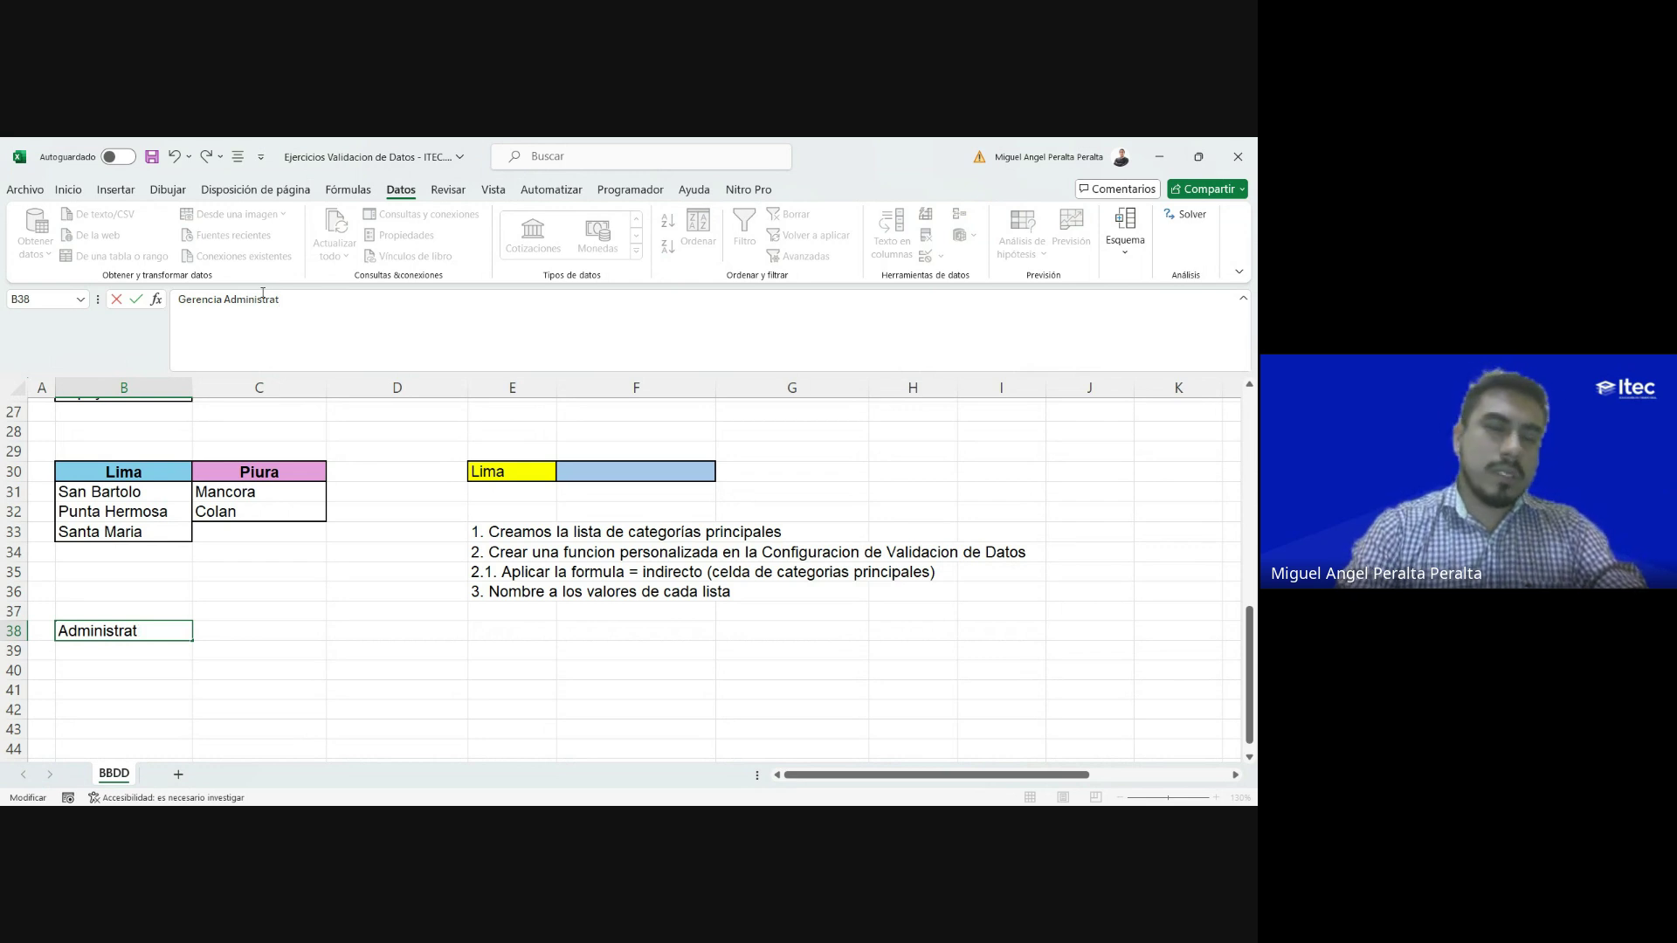
key(BackSpace)
key(BackSpace)
key(BackSpace)
key(BackSpace)
key(BackSpace)
key(BackSpace)
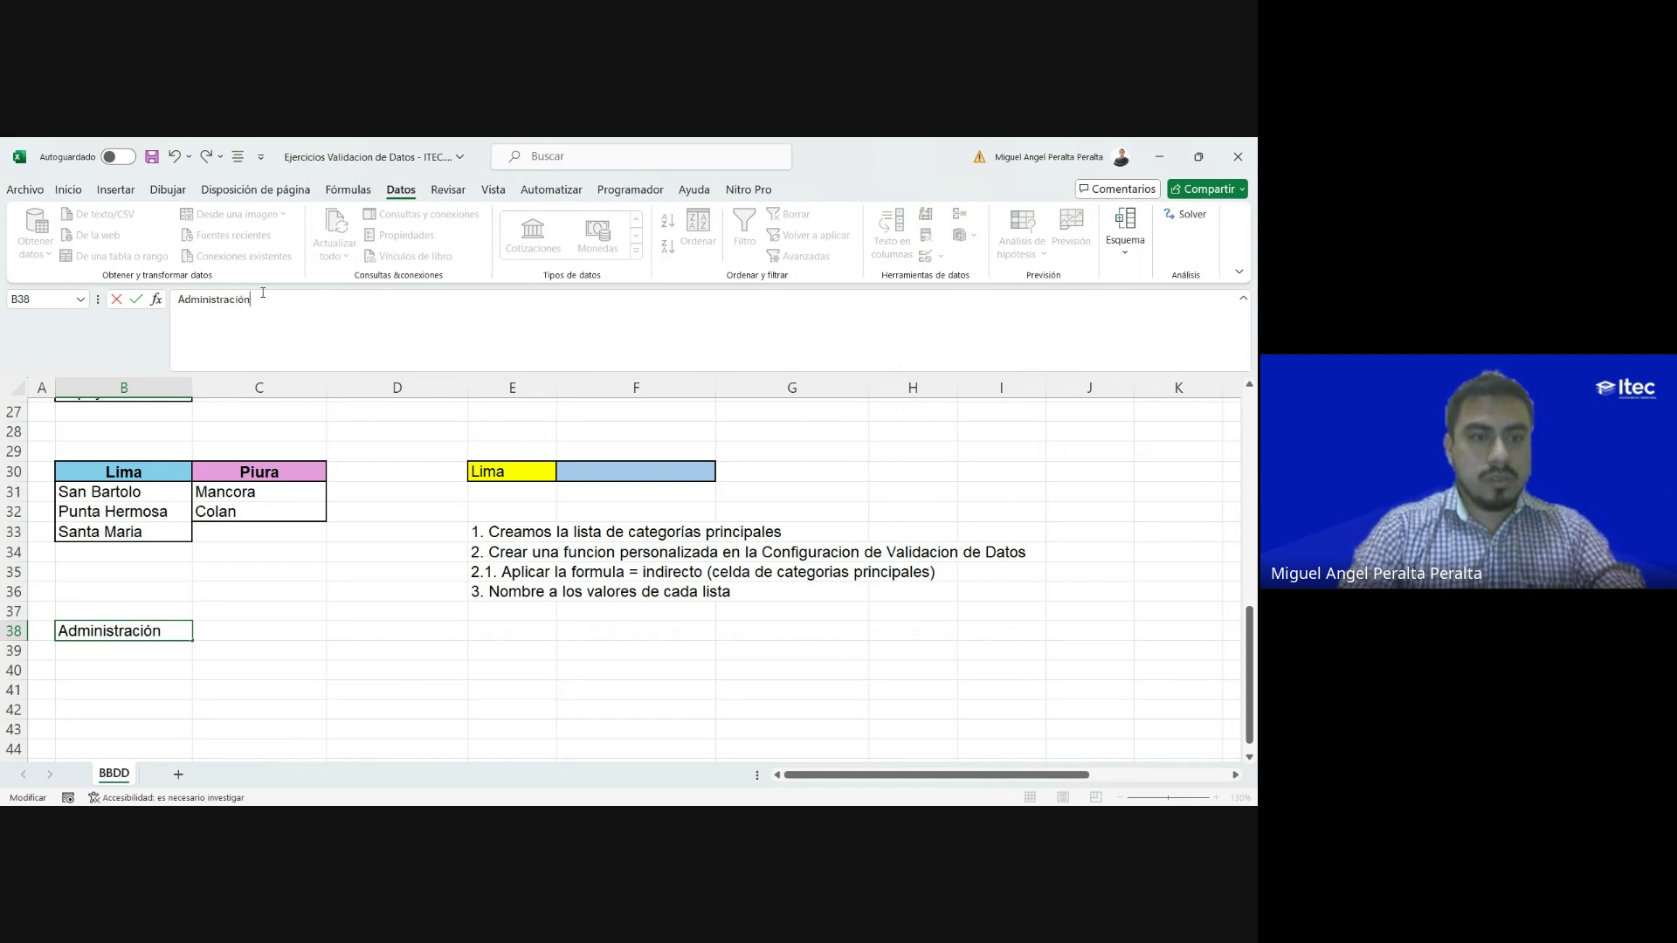
key(Return)
Step: Enter the heading Ingeniería in cell C38
key(Up)
key(Right)
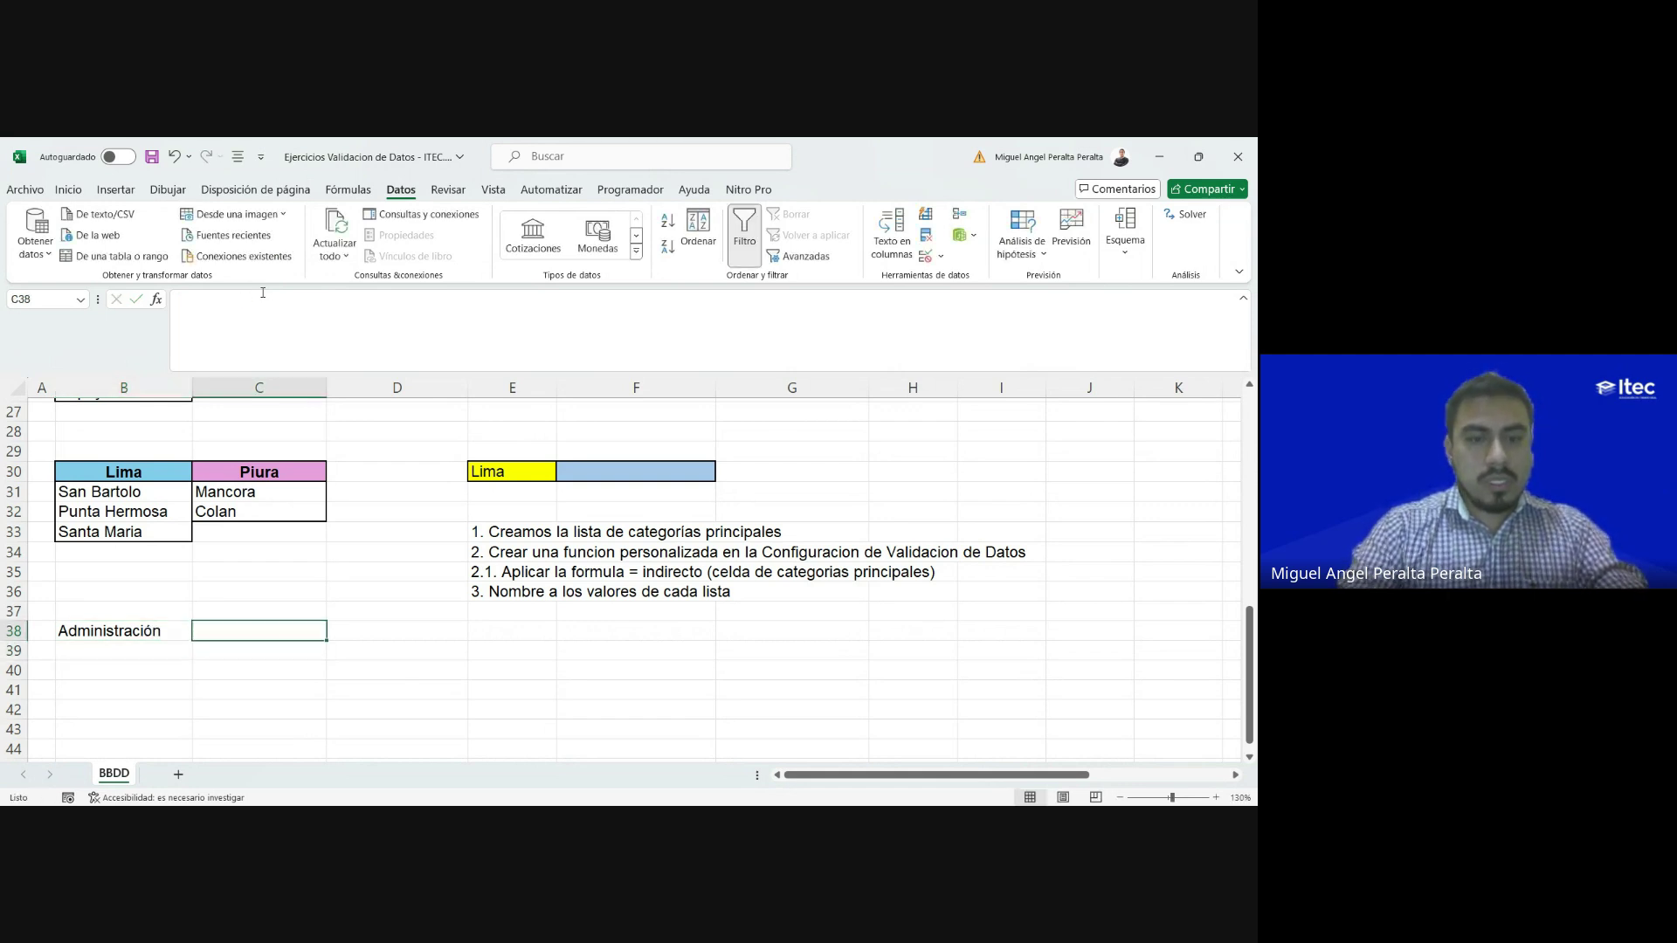
key(Left)
key(Right)
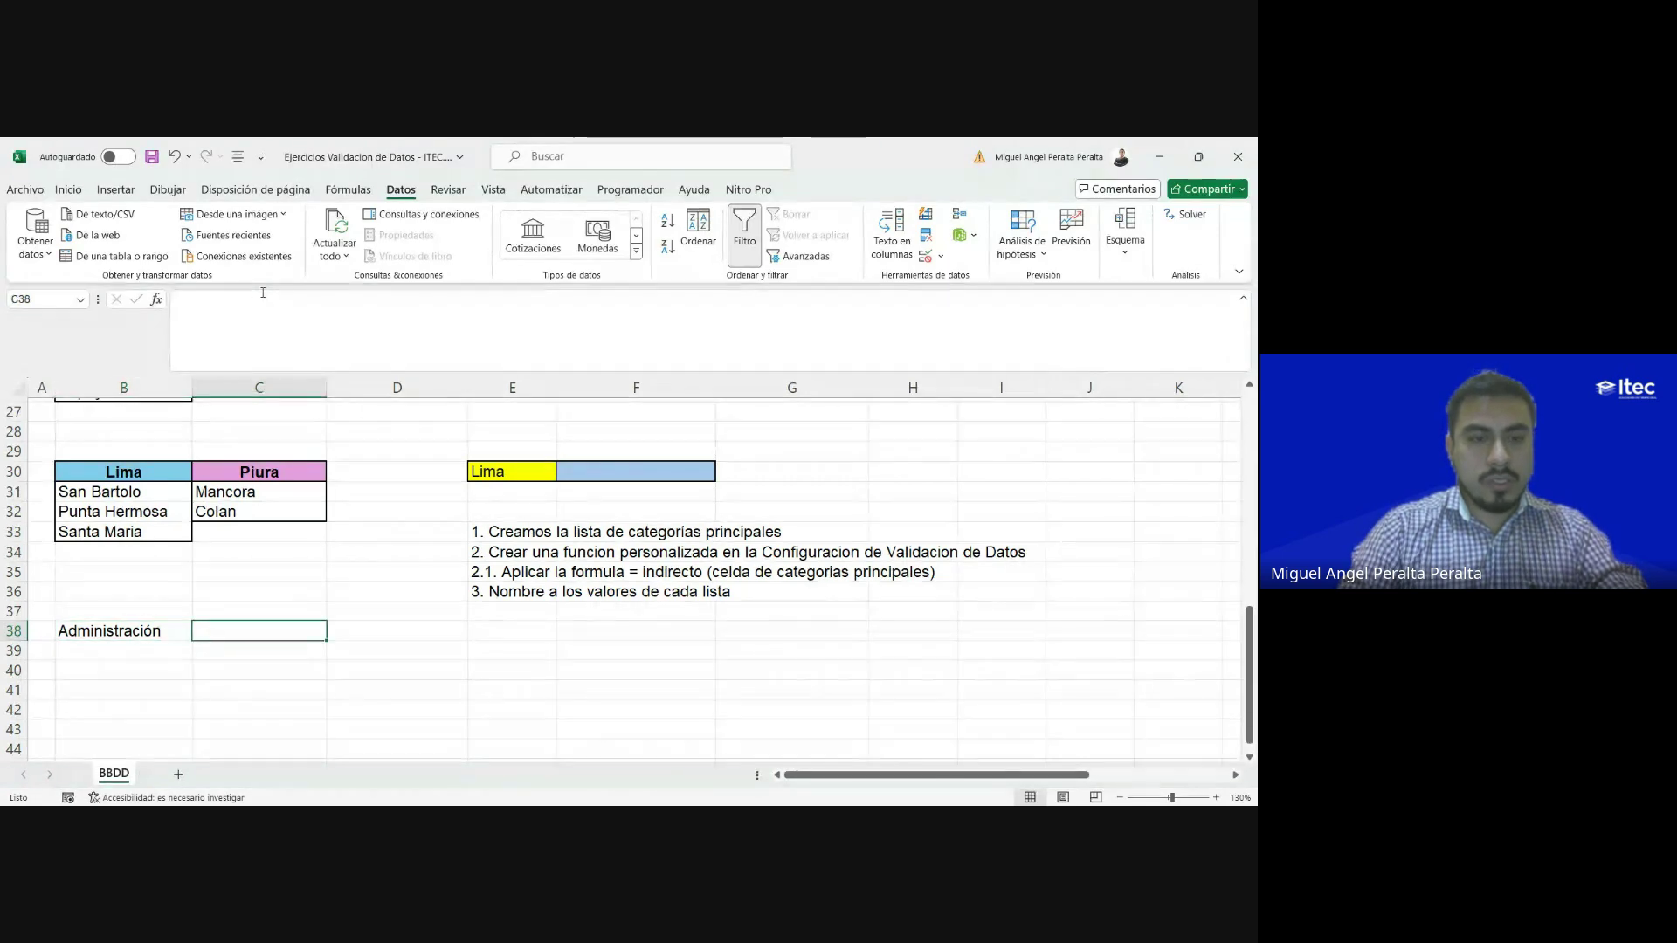
text(Ingen)
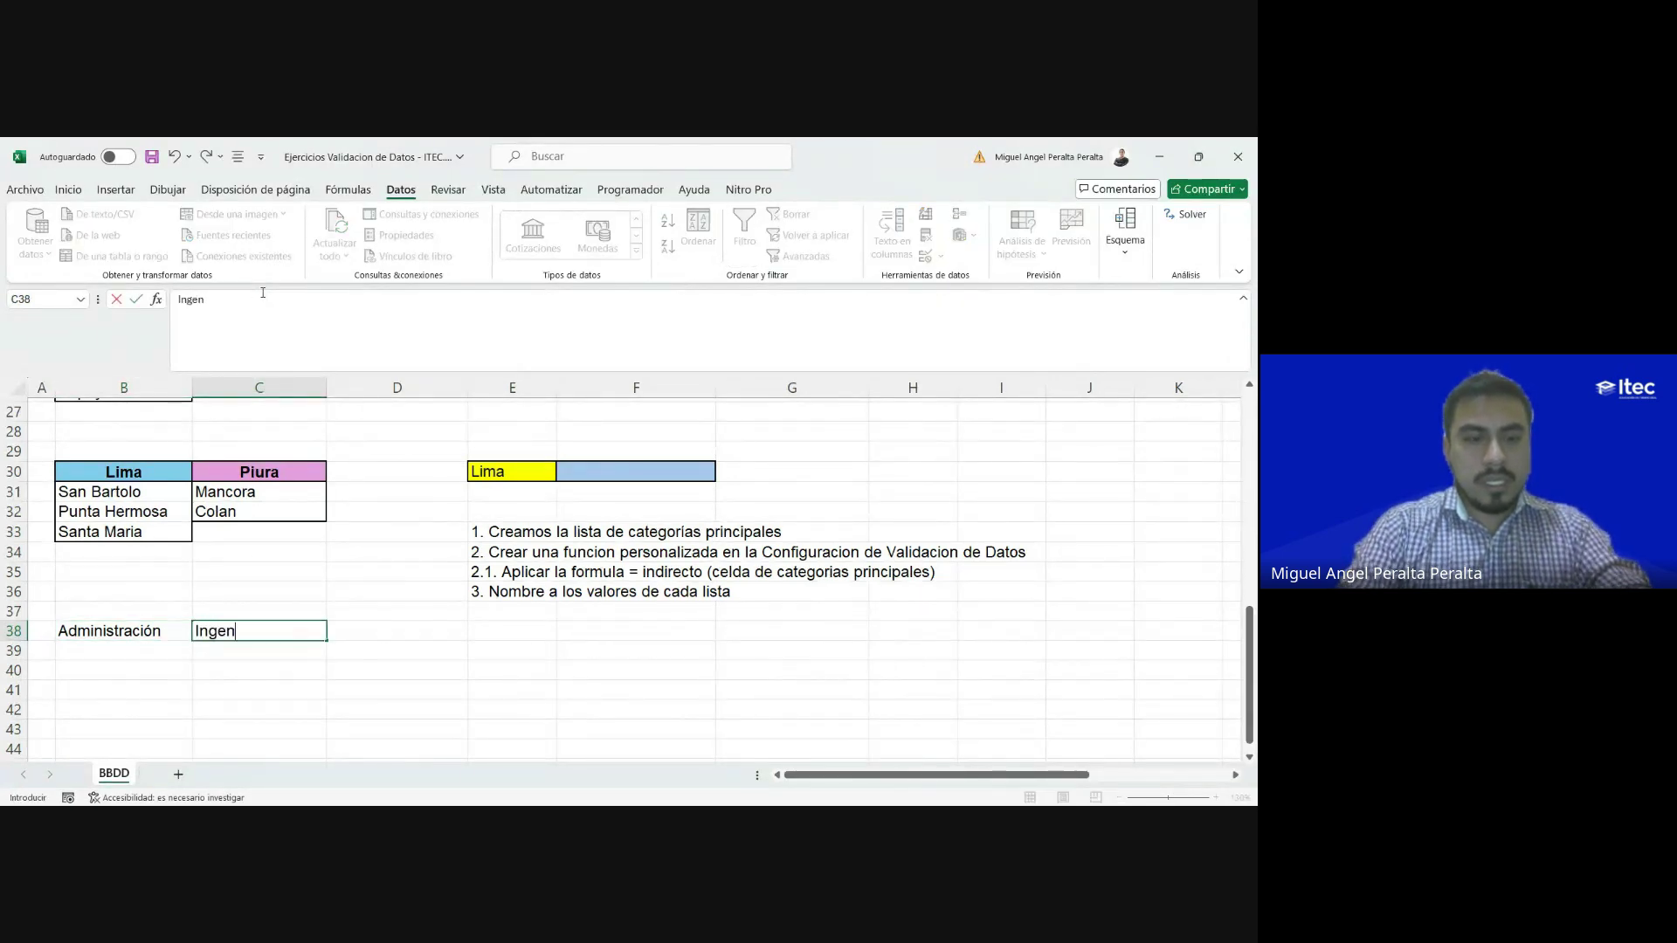
text(iería)
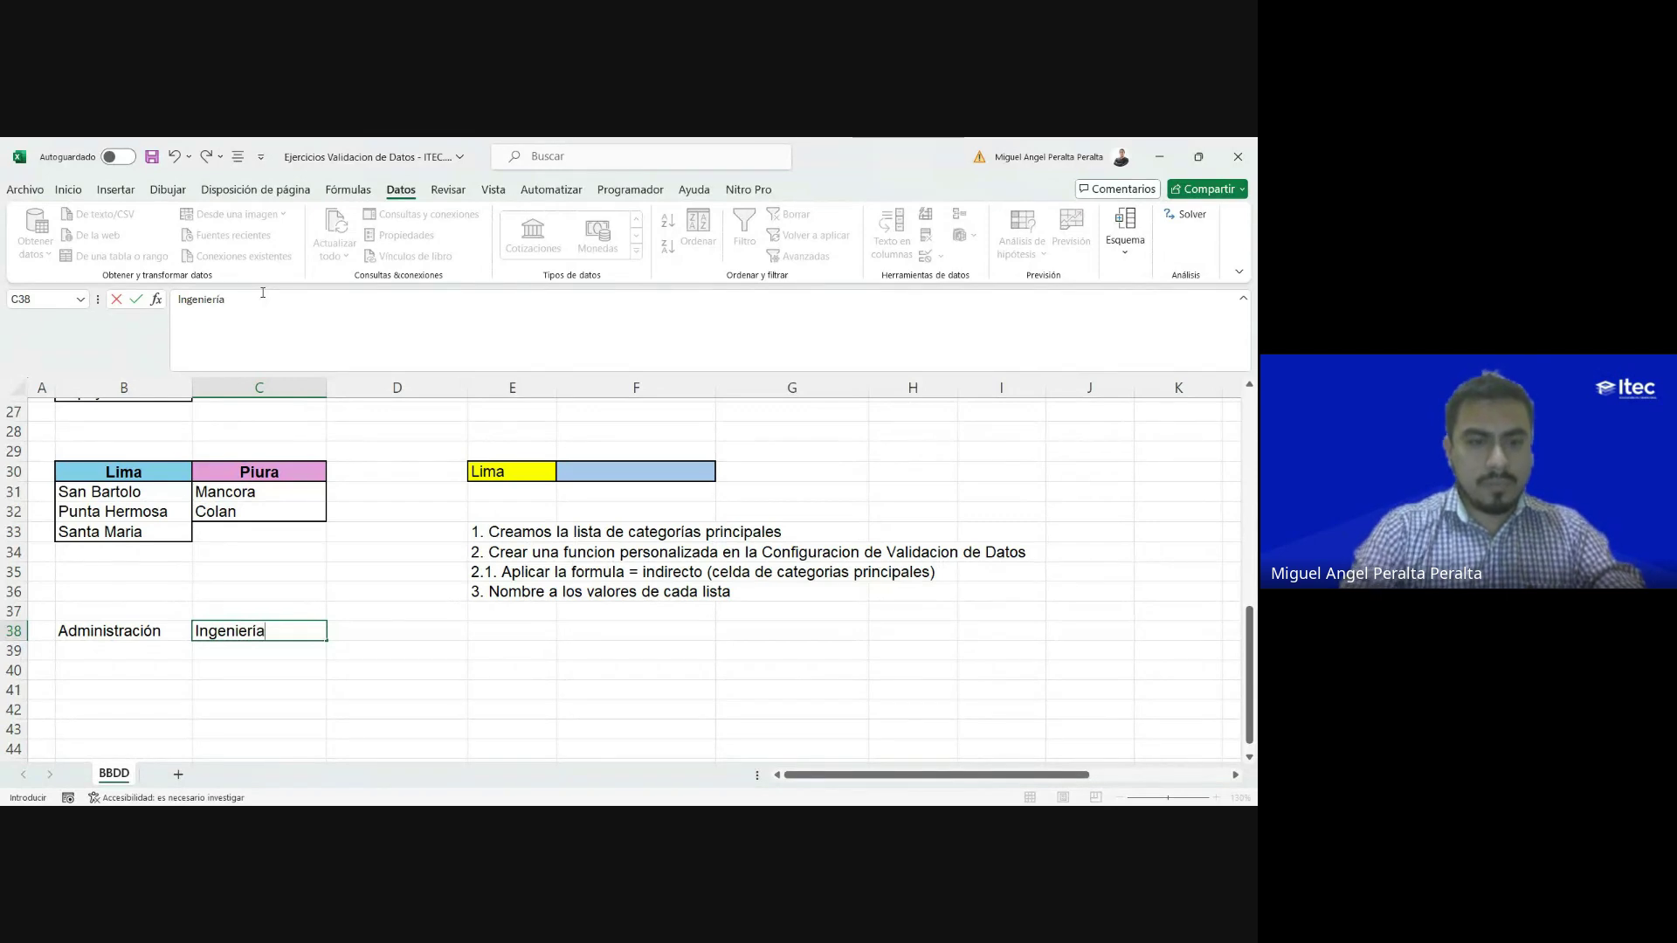
key(Return)
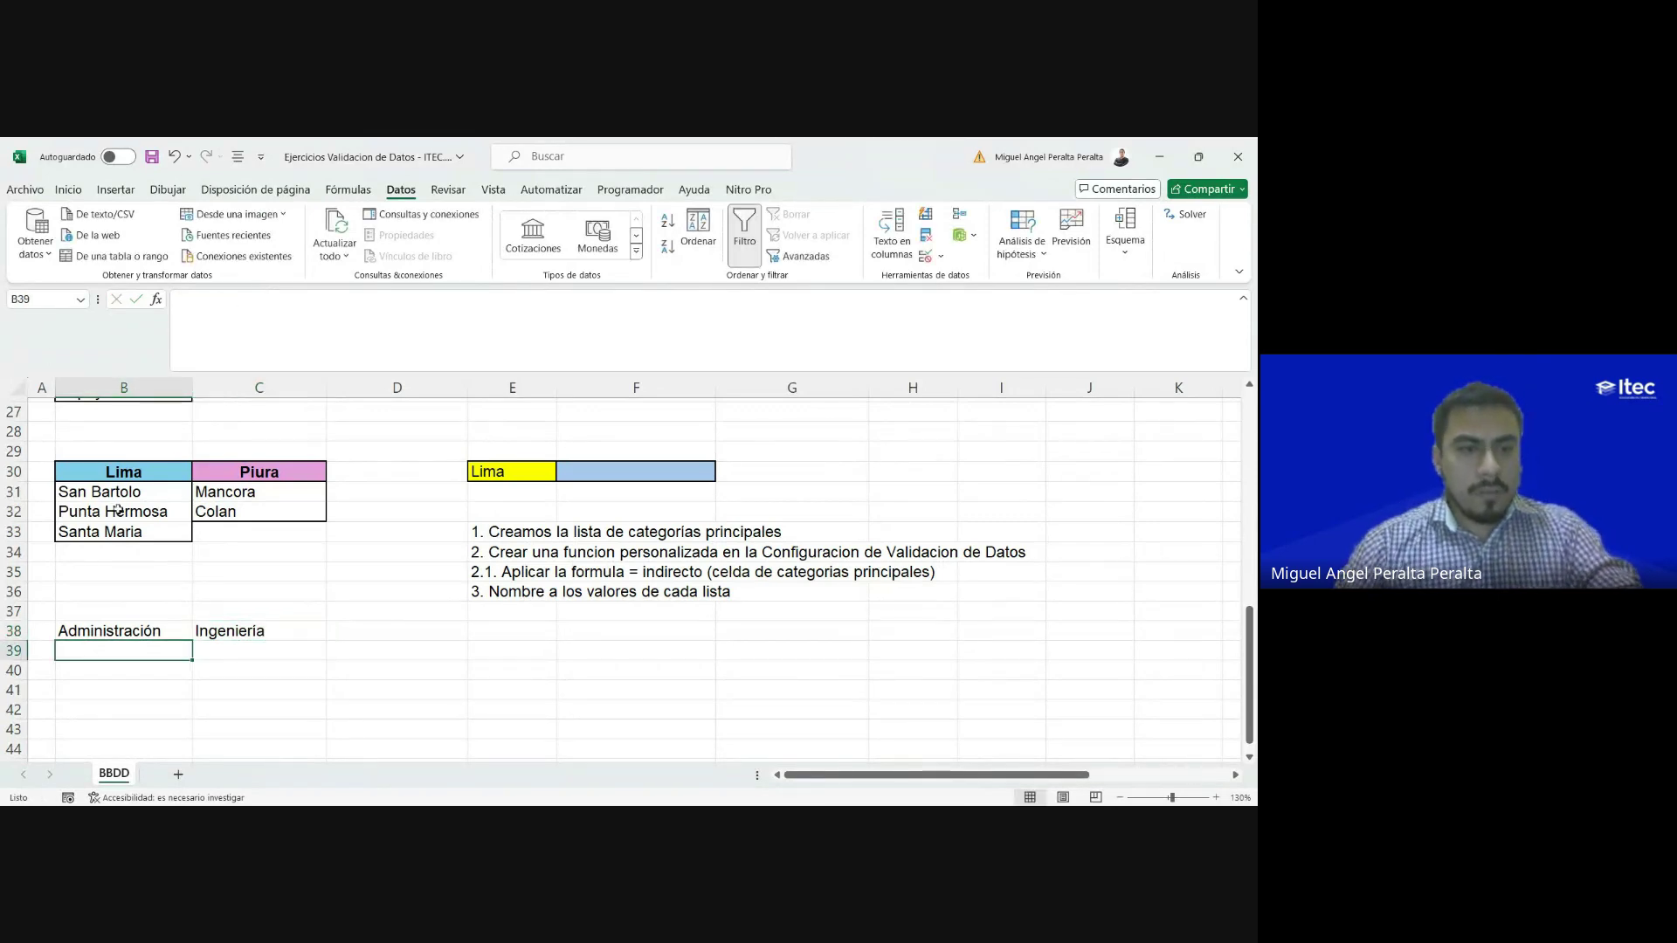
Step: Make the B38:C38 headings bold with a light blue fill
drag(151, 623, 253, 630)
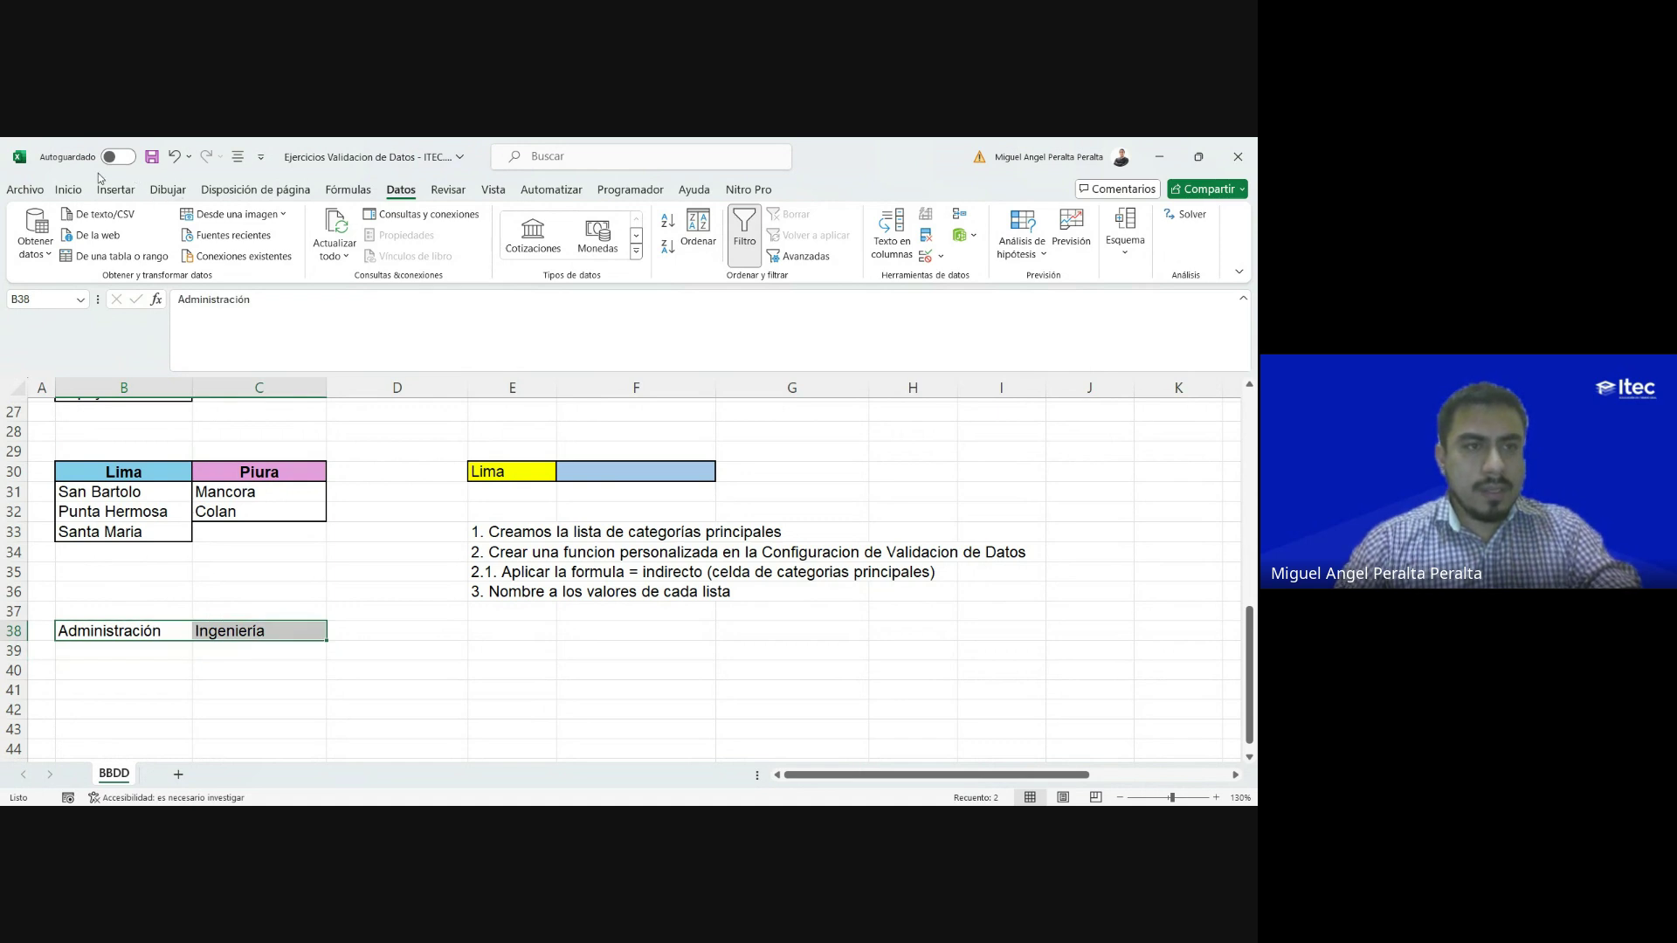
click(68, 190)
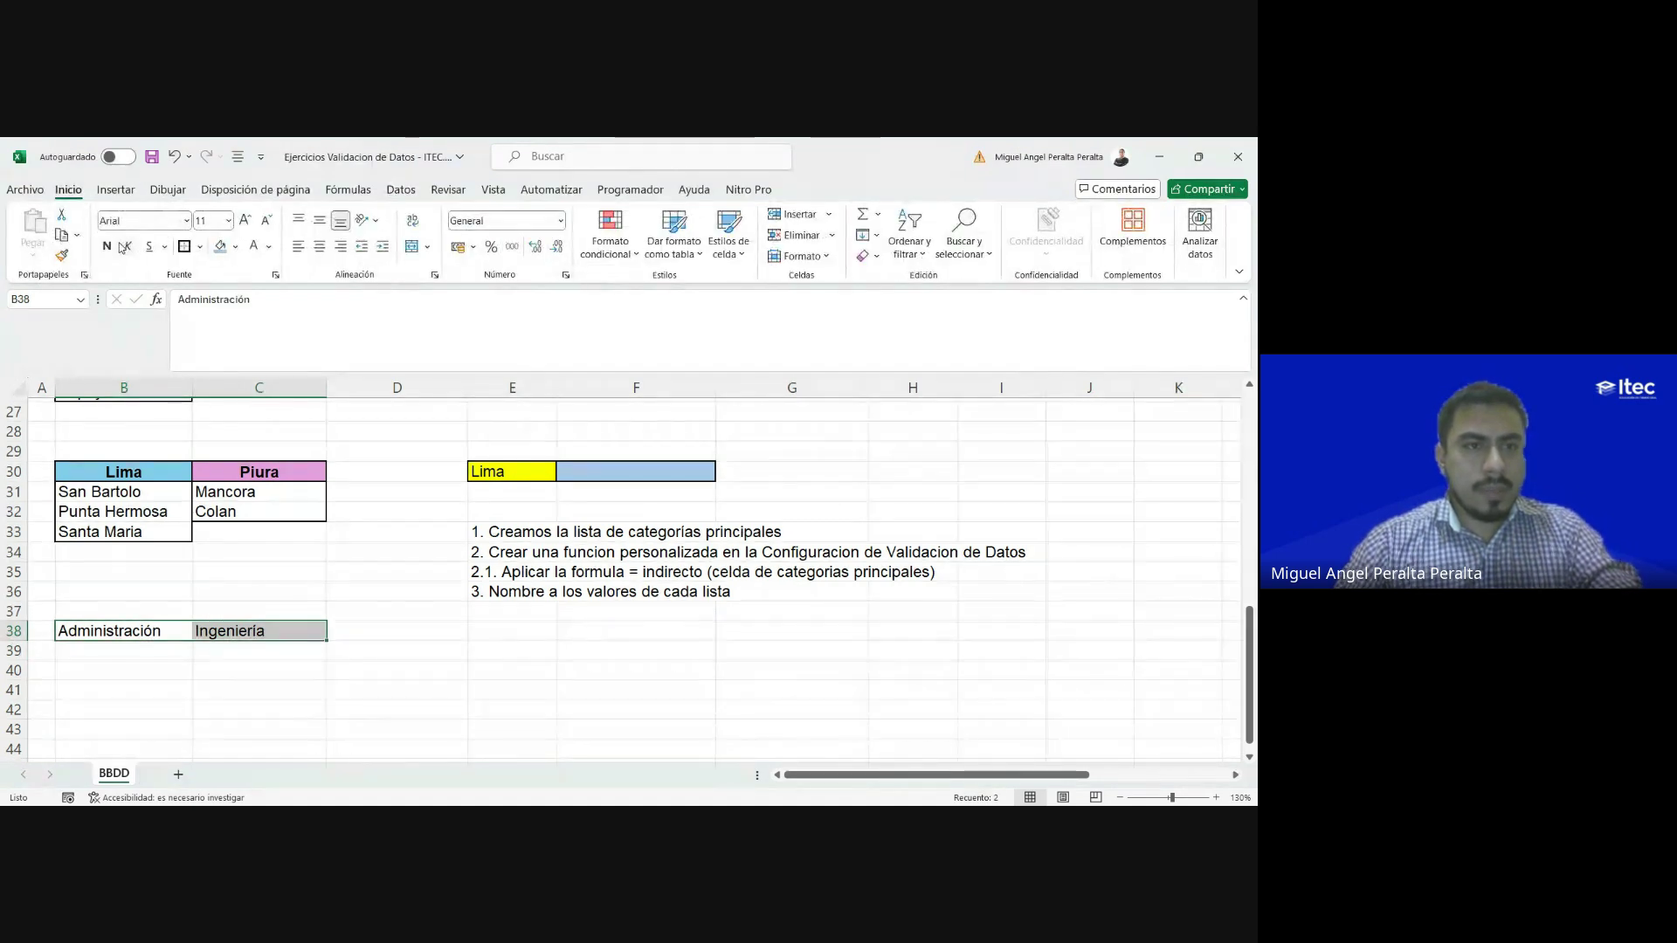
click(119, 247)
click(220, 247)
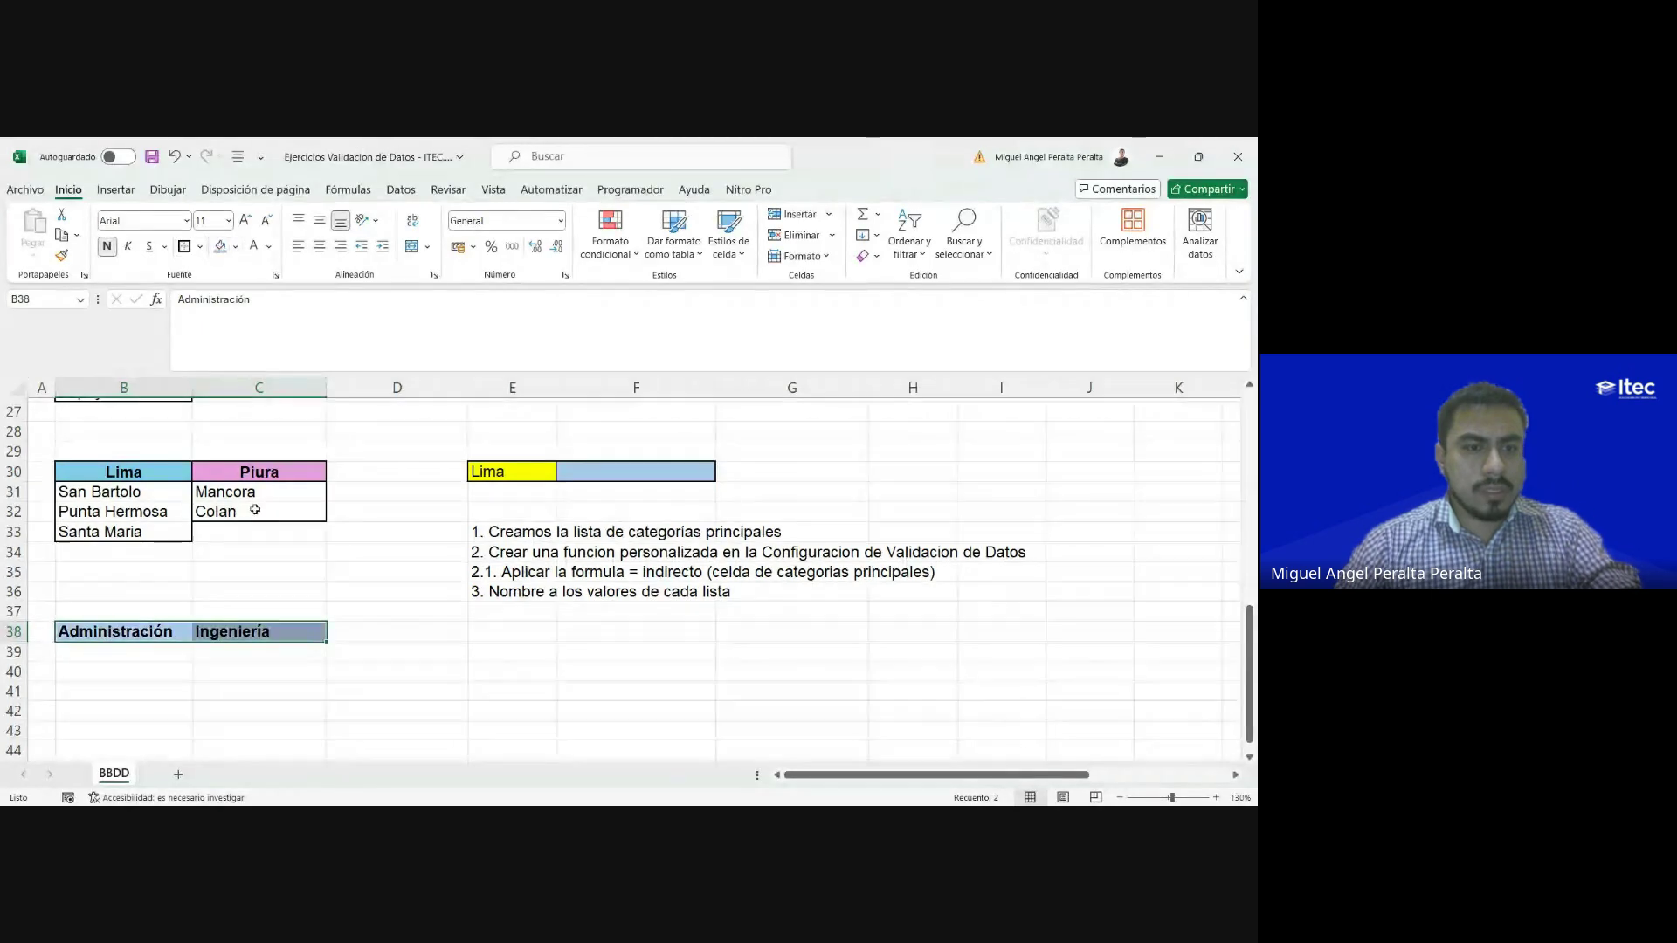
click(264, 627)
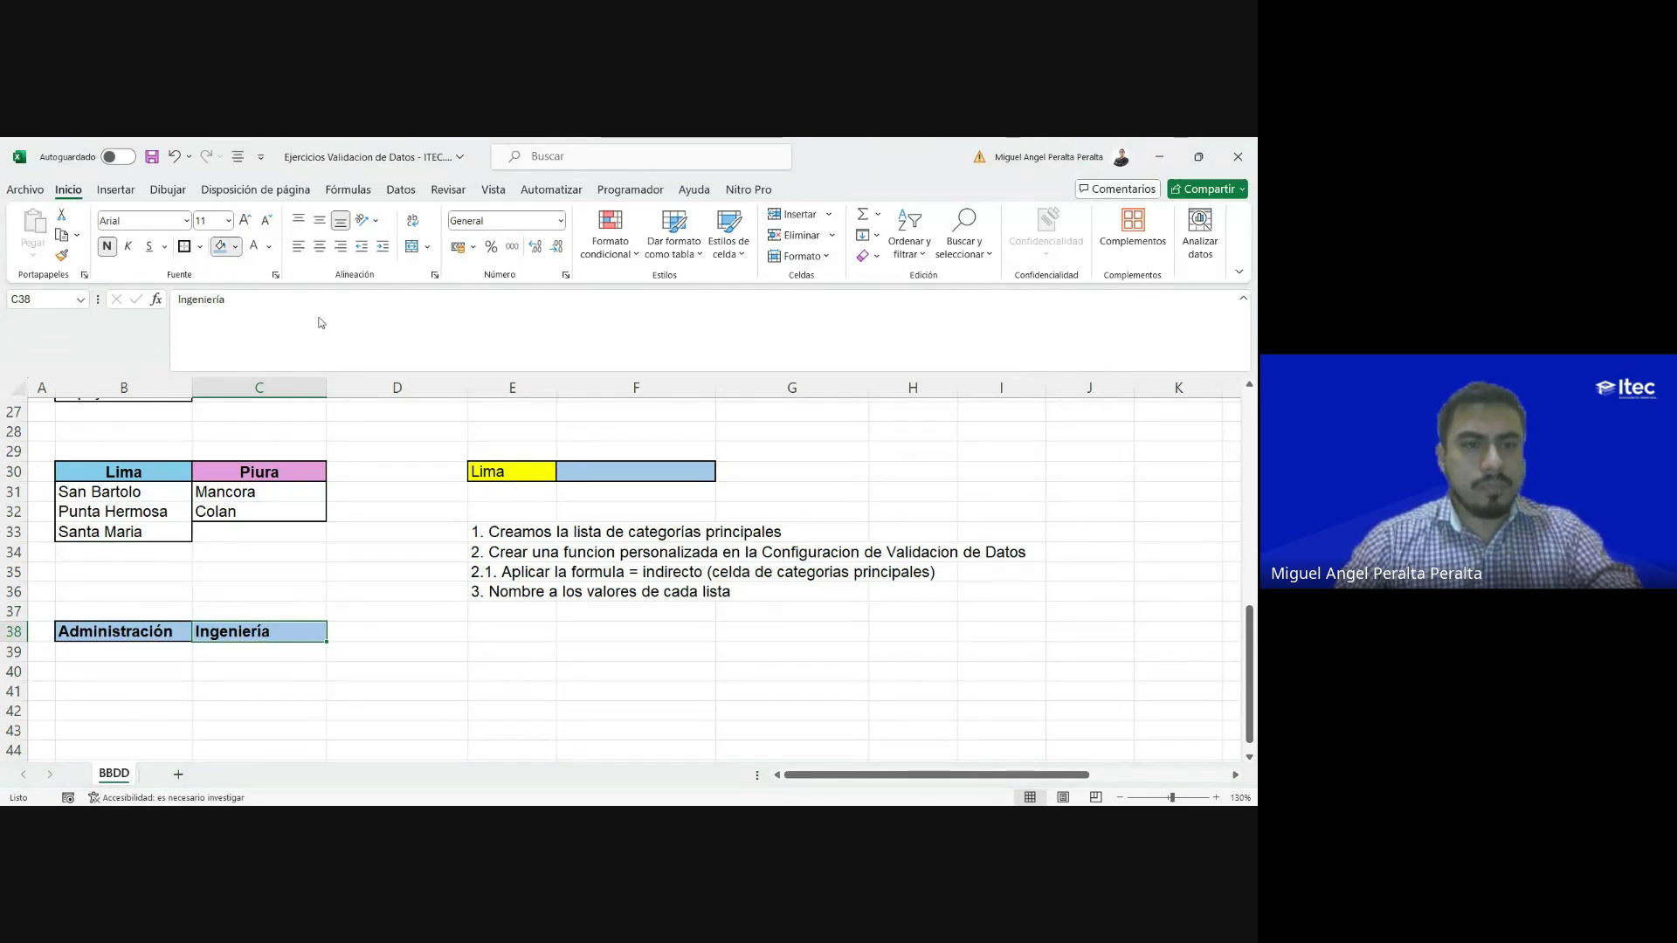
click(157, 649)
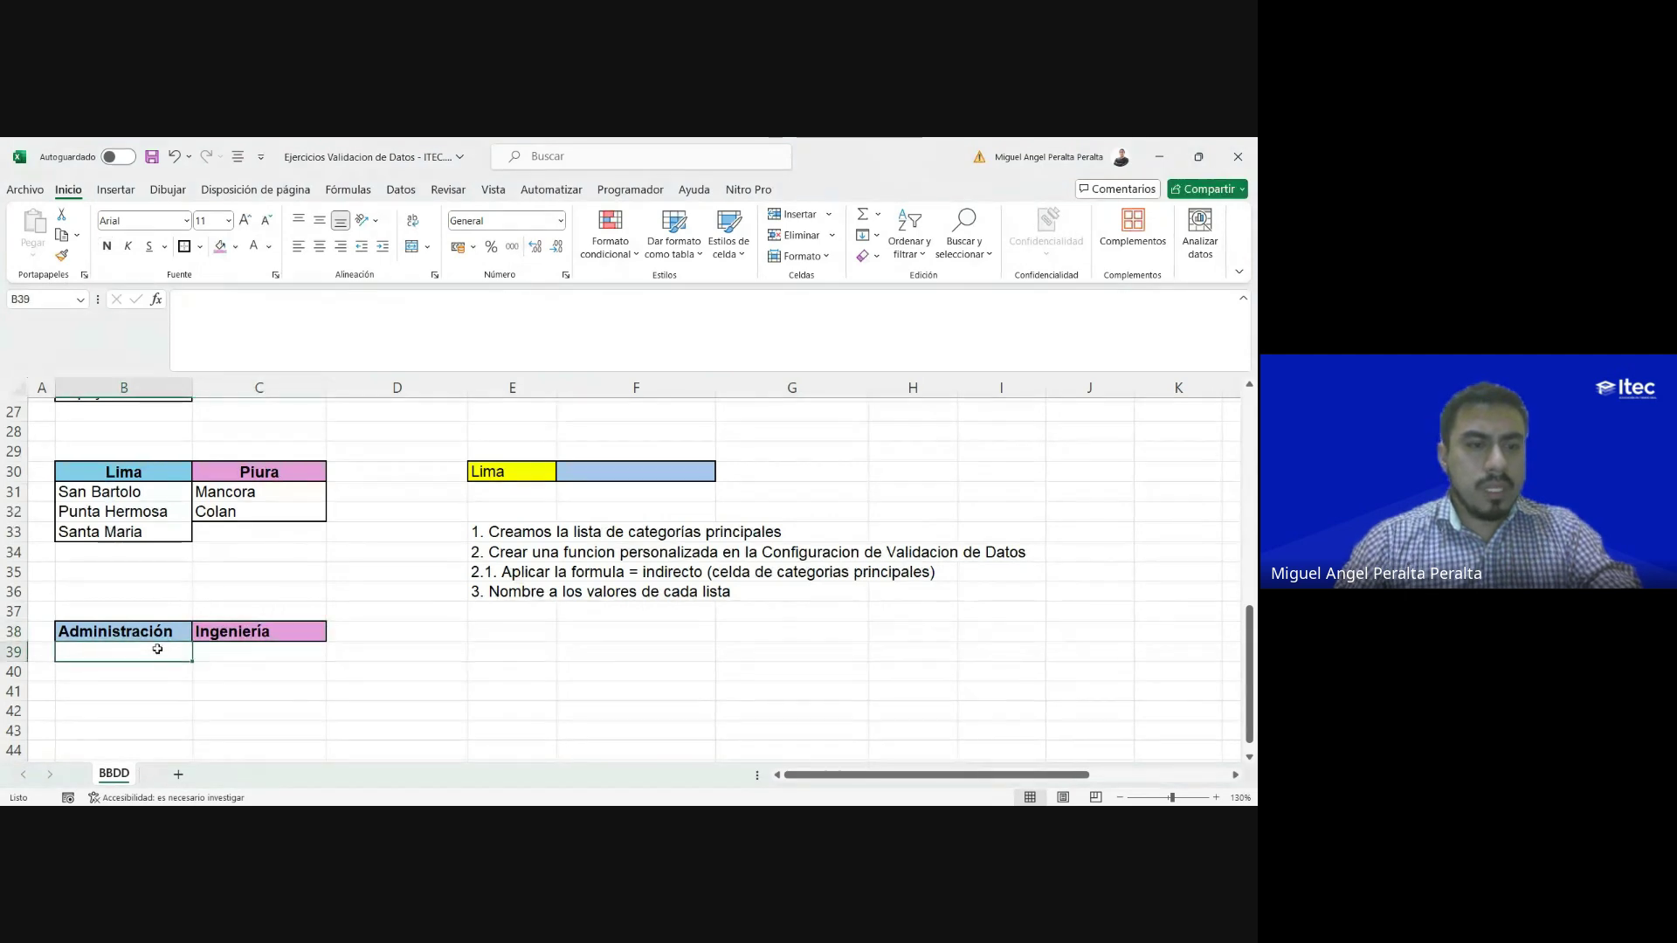
Step: List Comercial and Pública under Administración in B39:B40
text(Comercial)
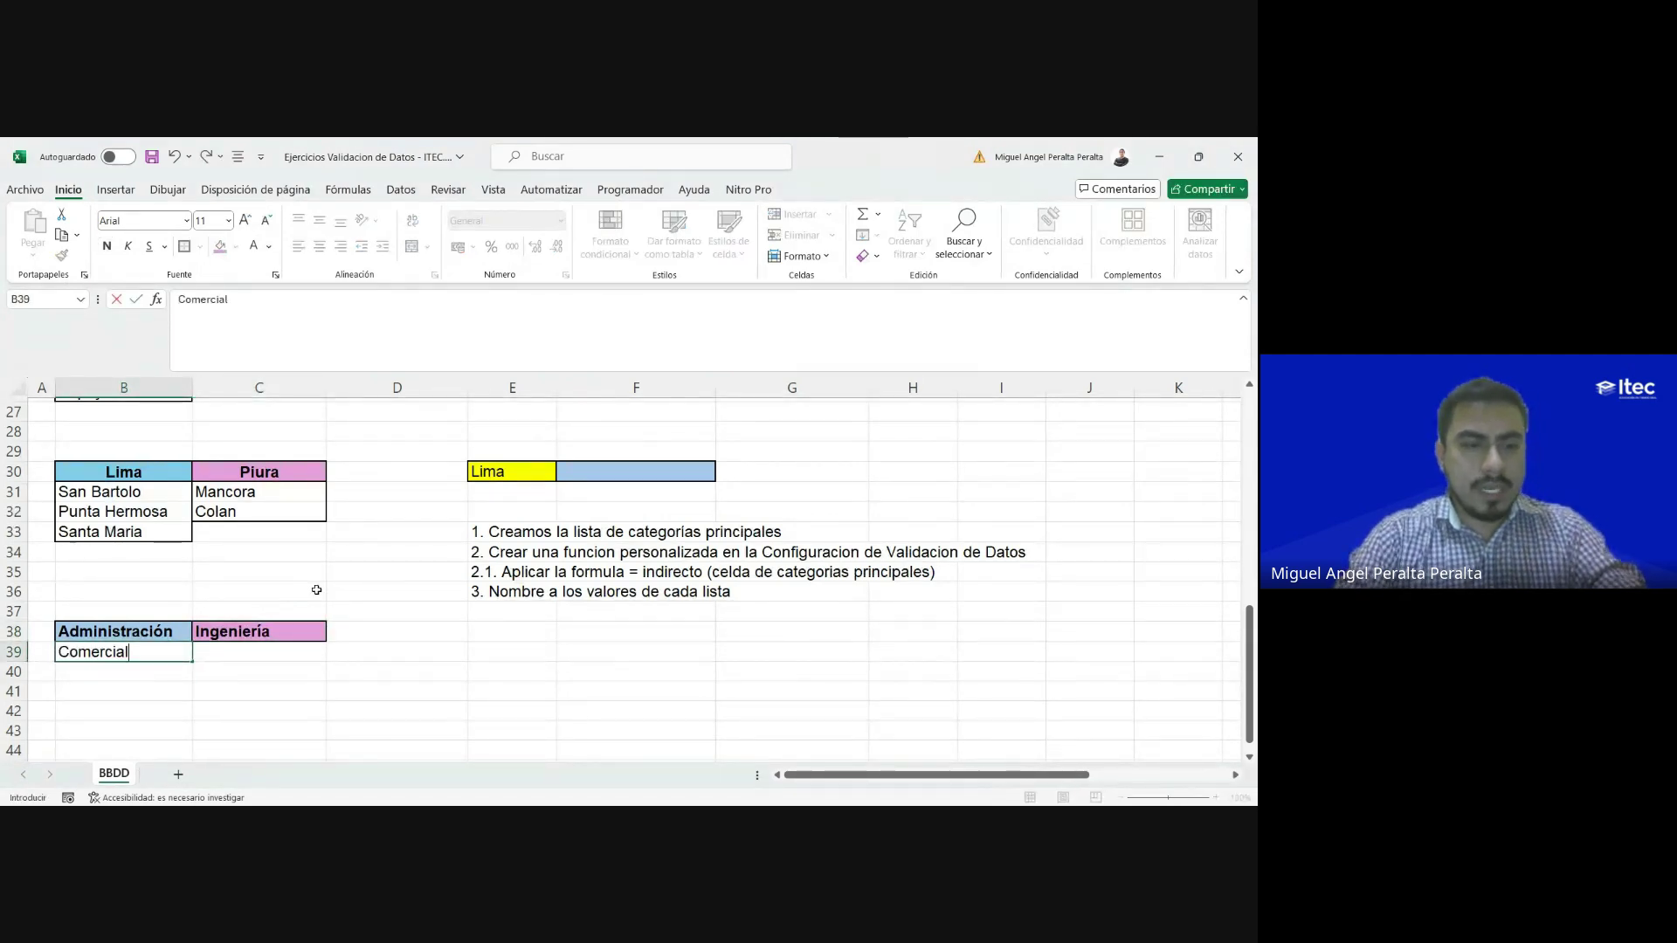
key(Return)
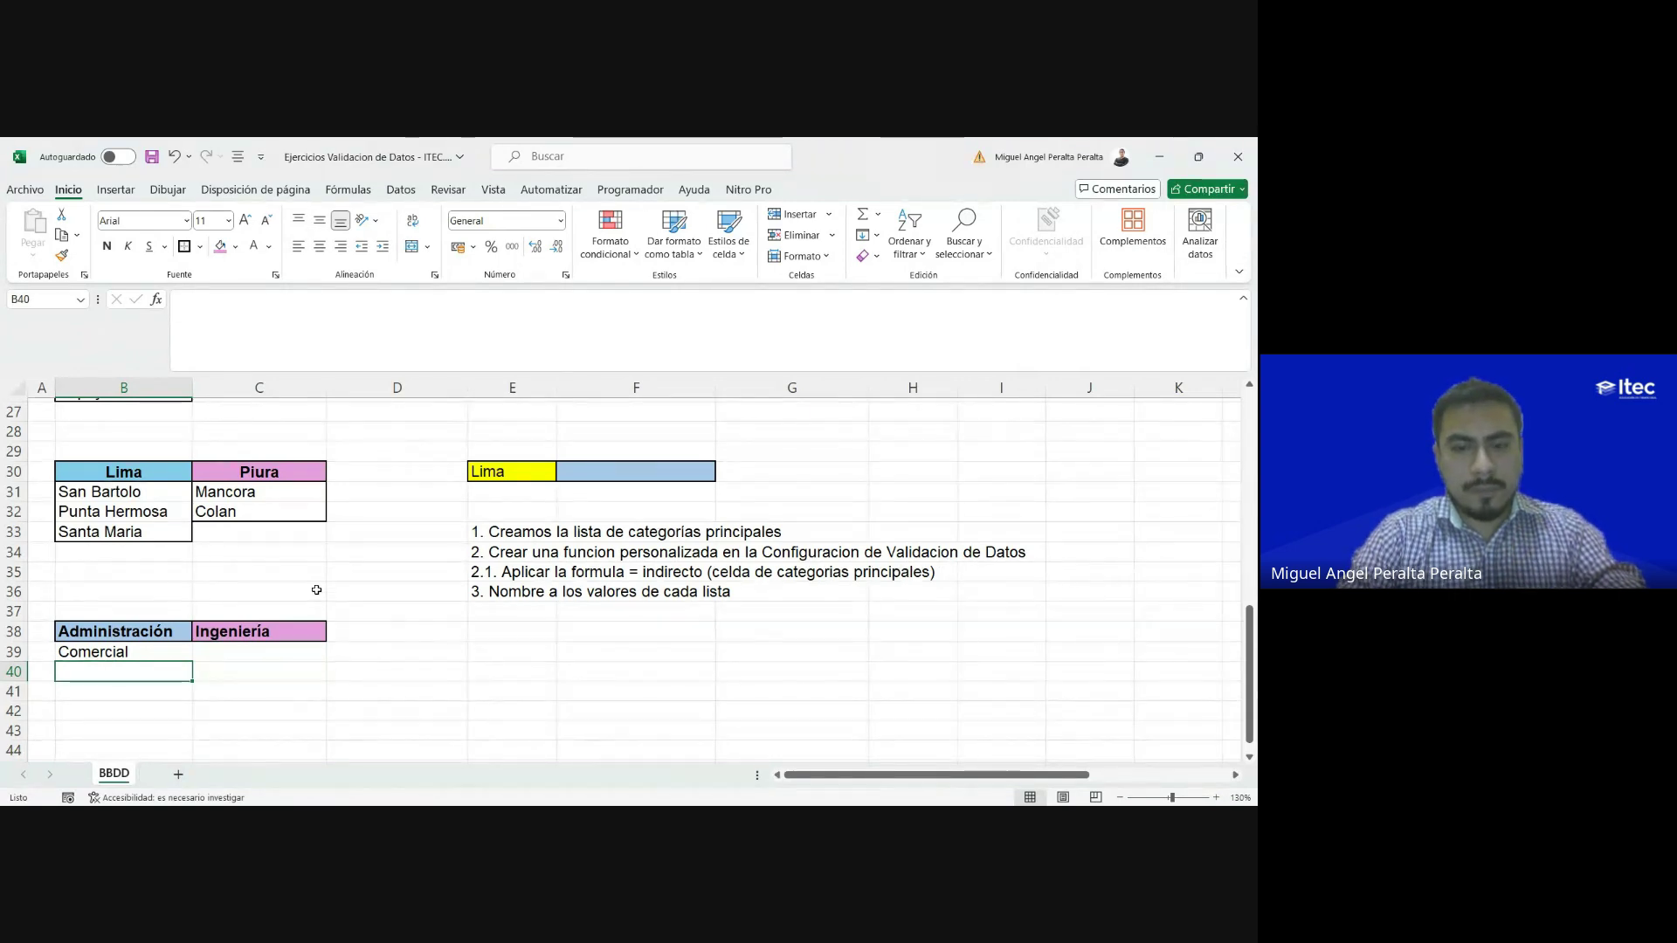
text(Públ)
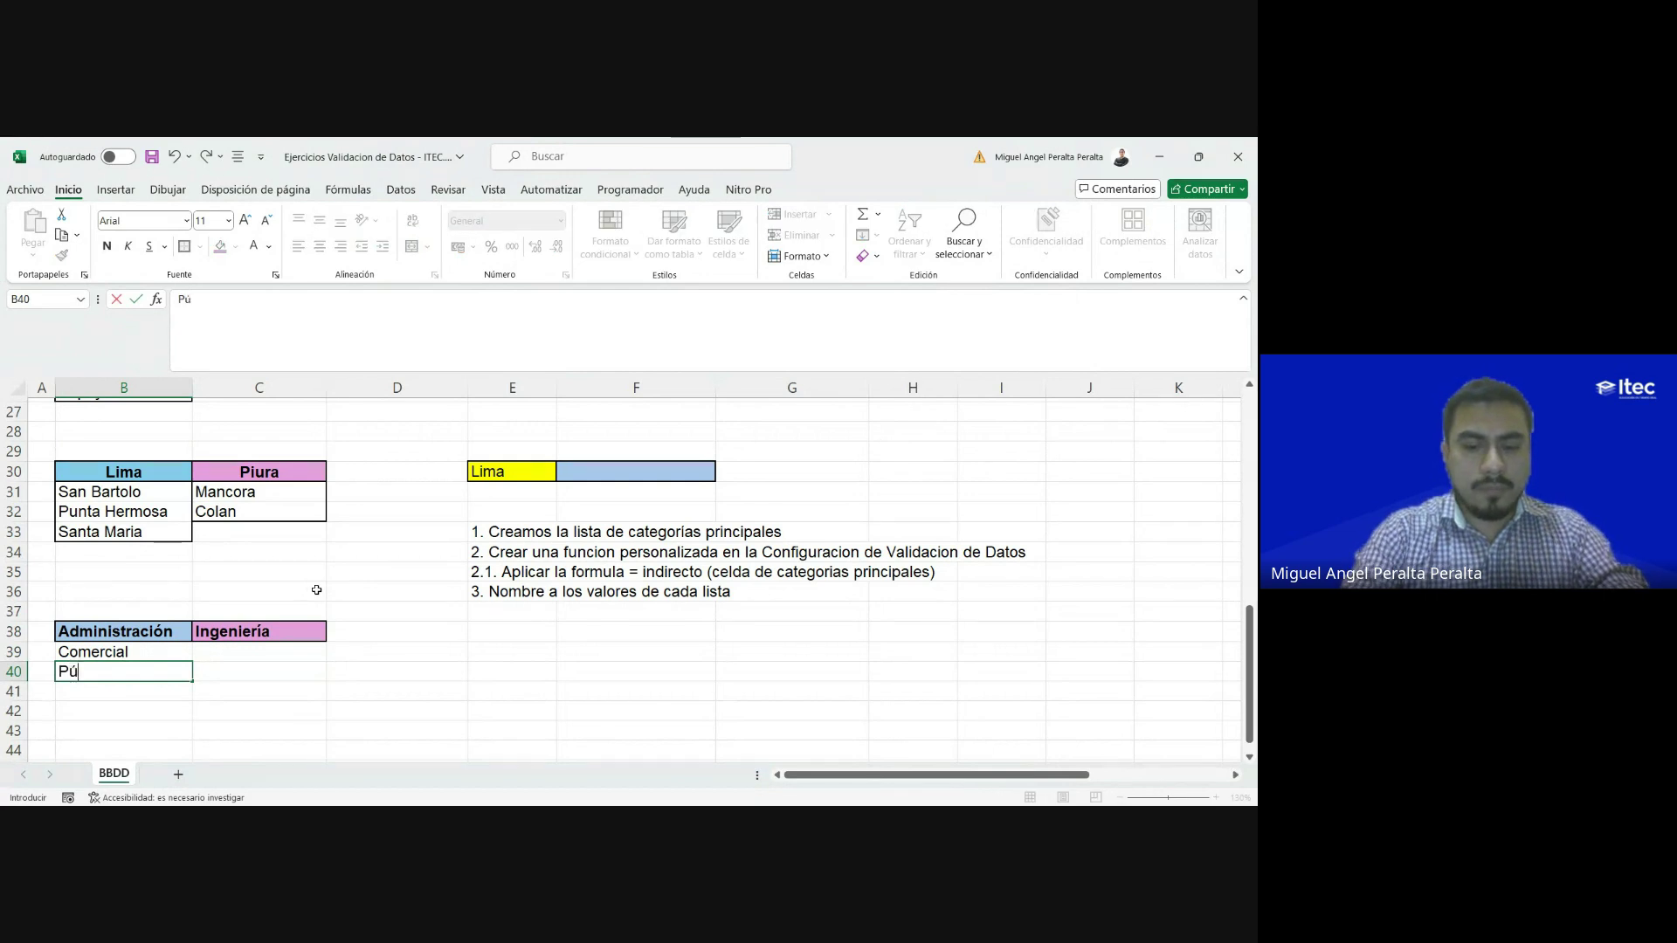
text(ica)
key(Return)
Step: List Ambiental and Industrial under Ingeniería in C39:C40
key(Right)
key(Up)
key(Up)
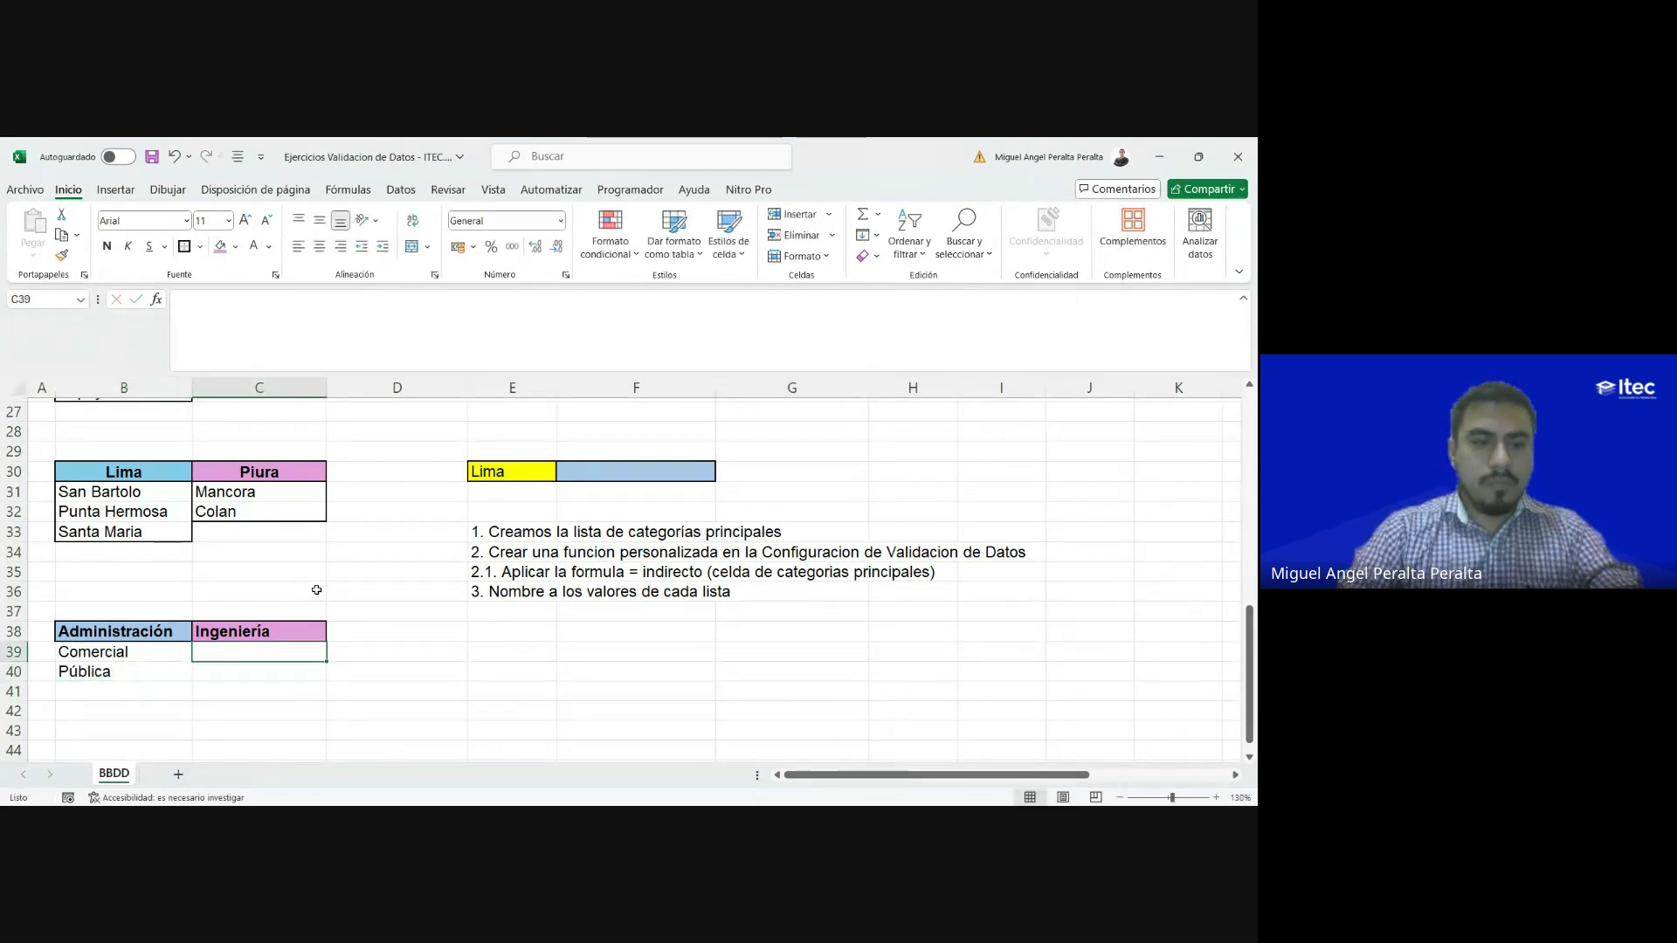
text(Ambient)
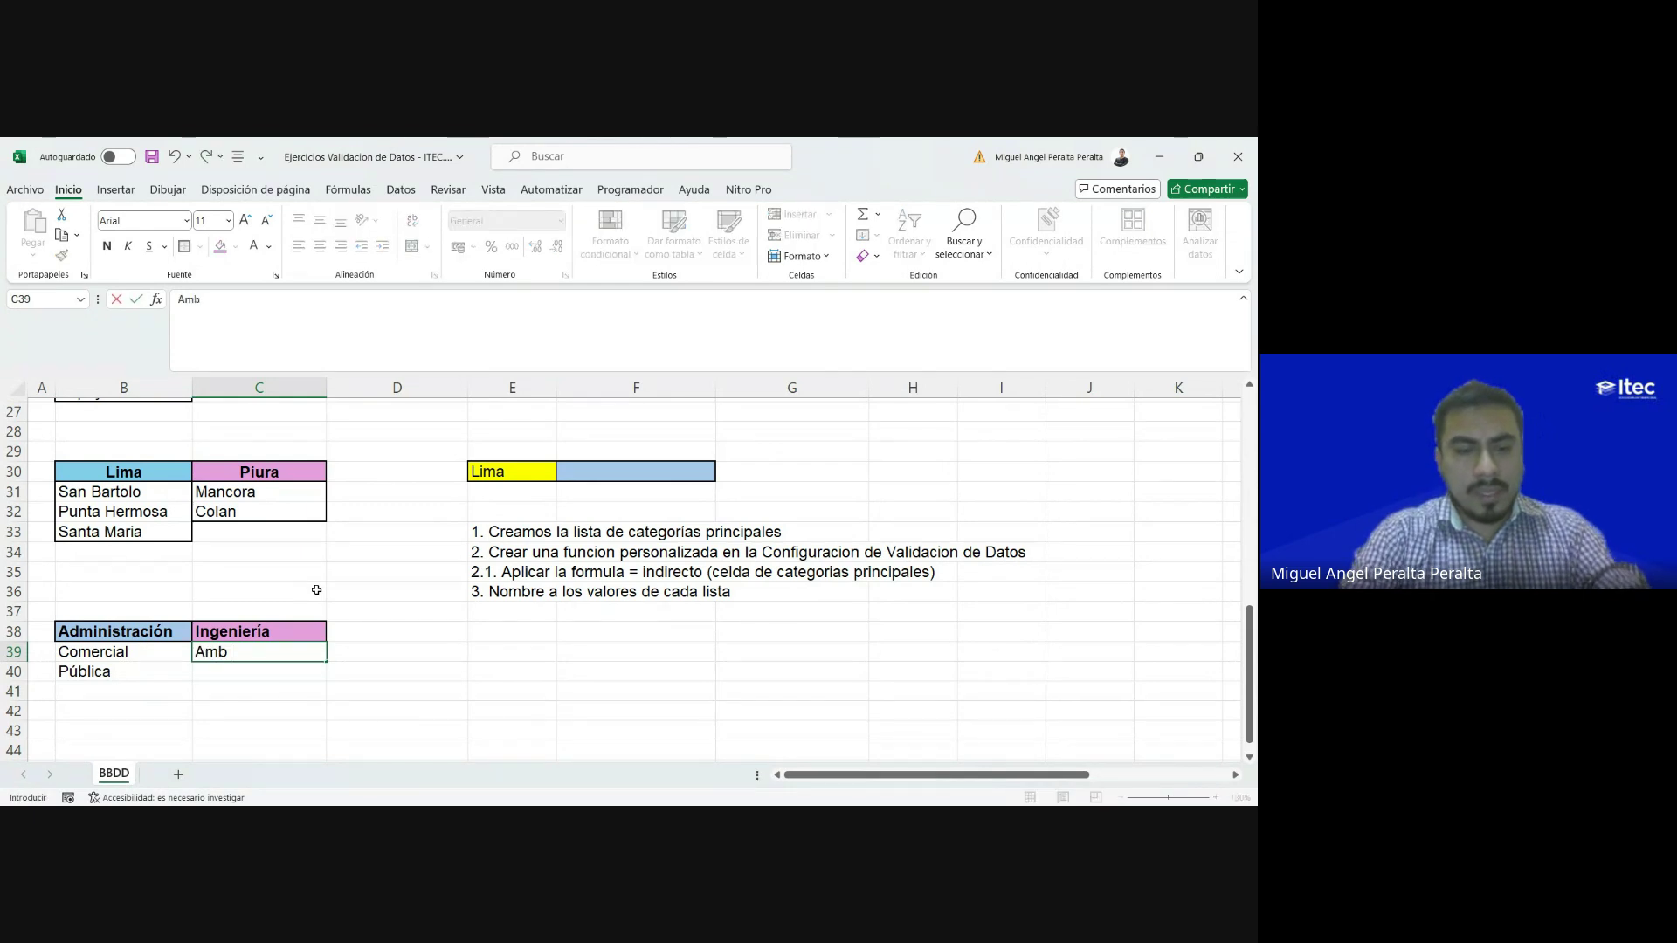
text(al)
key(Return)
text(Industrial)
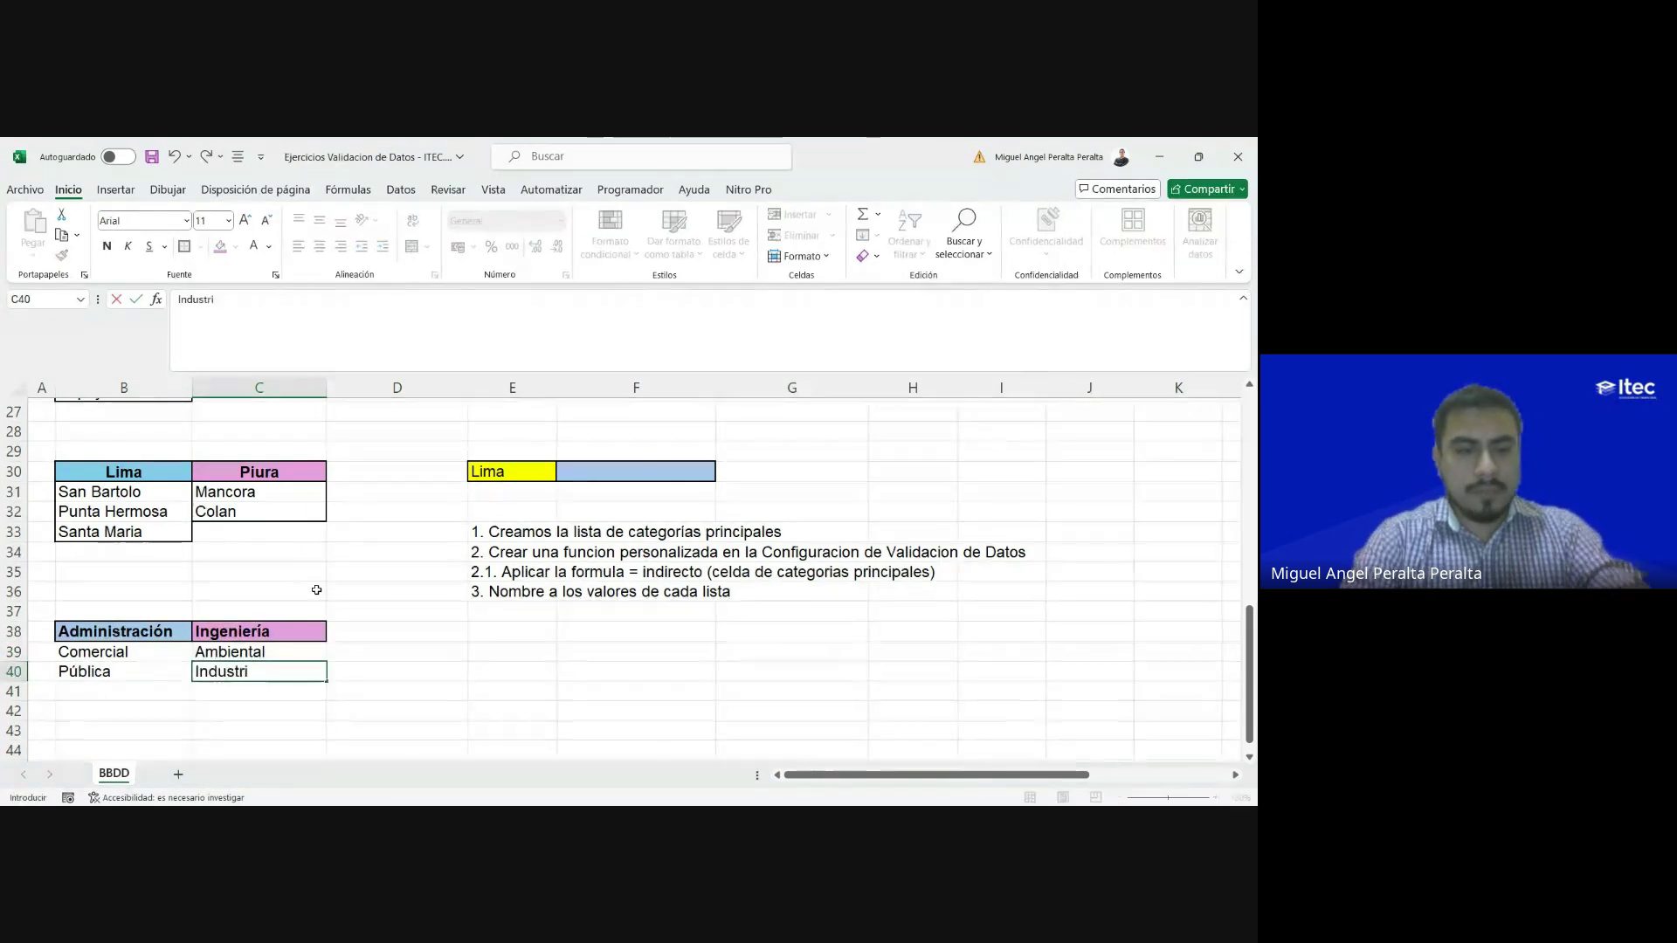
key(Return)
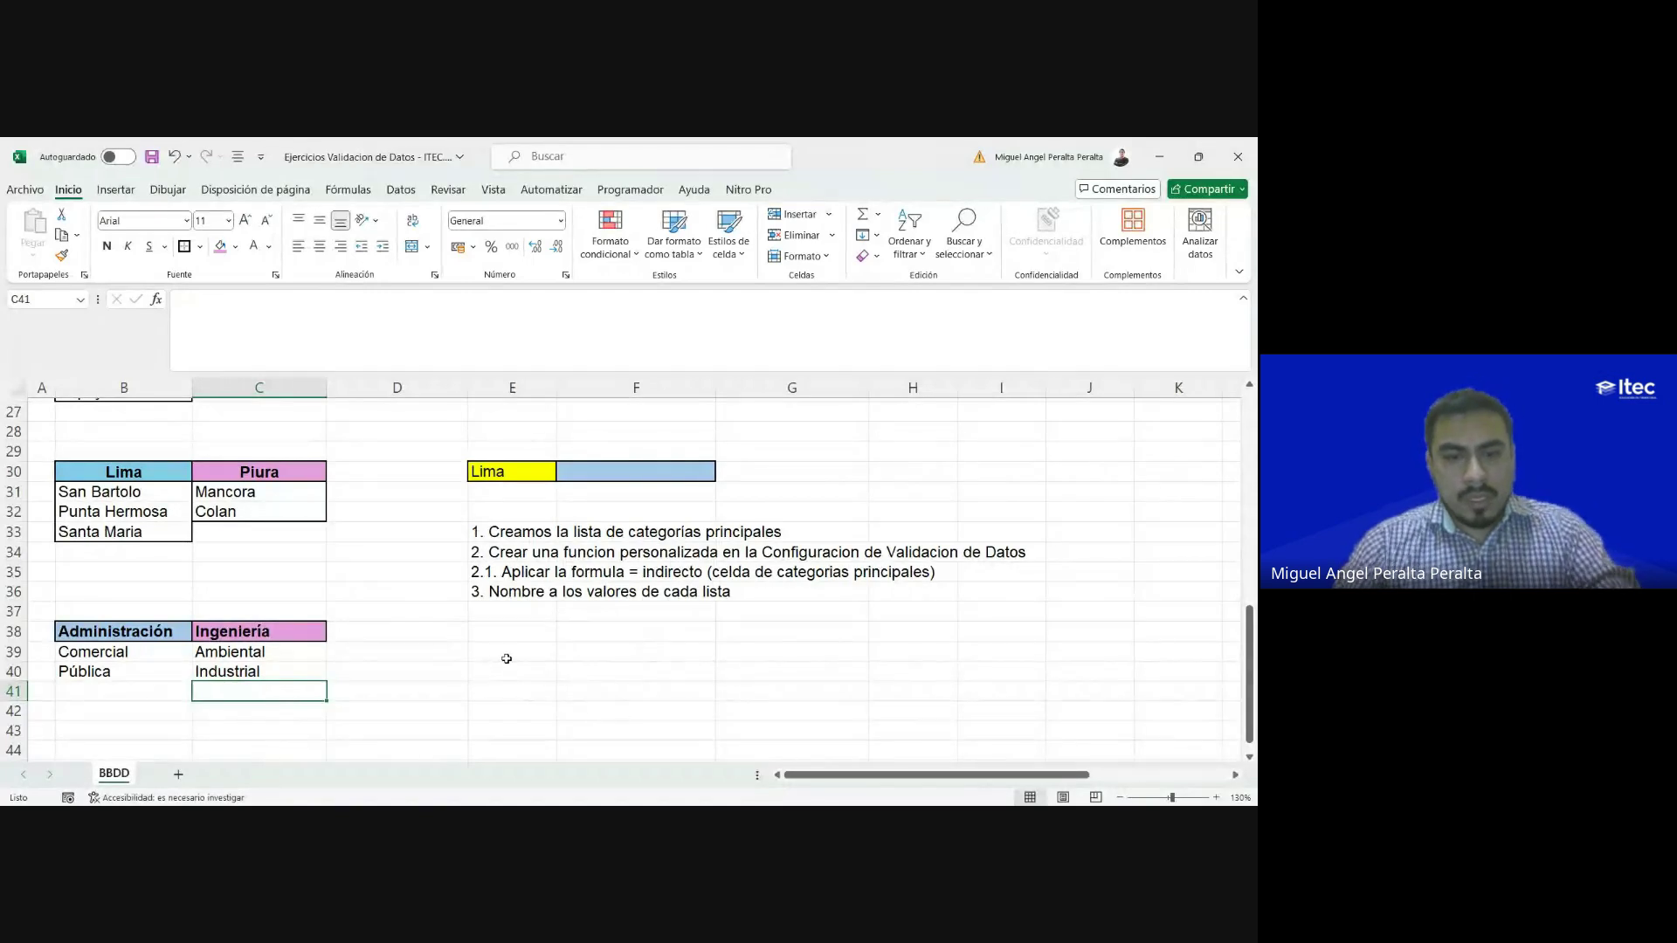
click(505, 655)
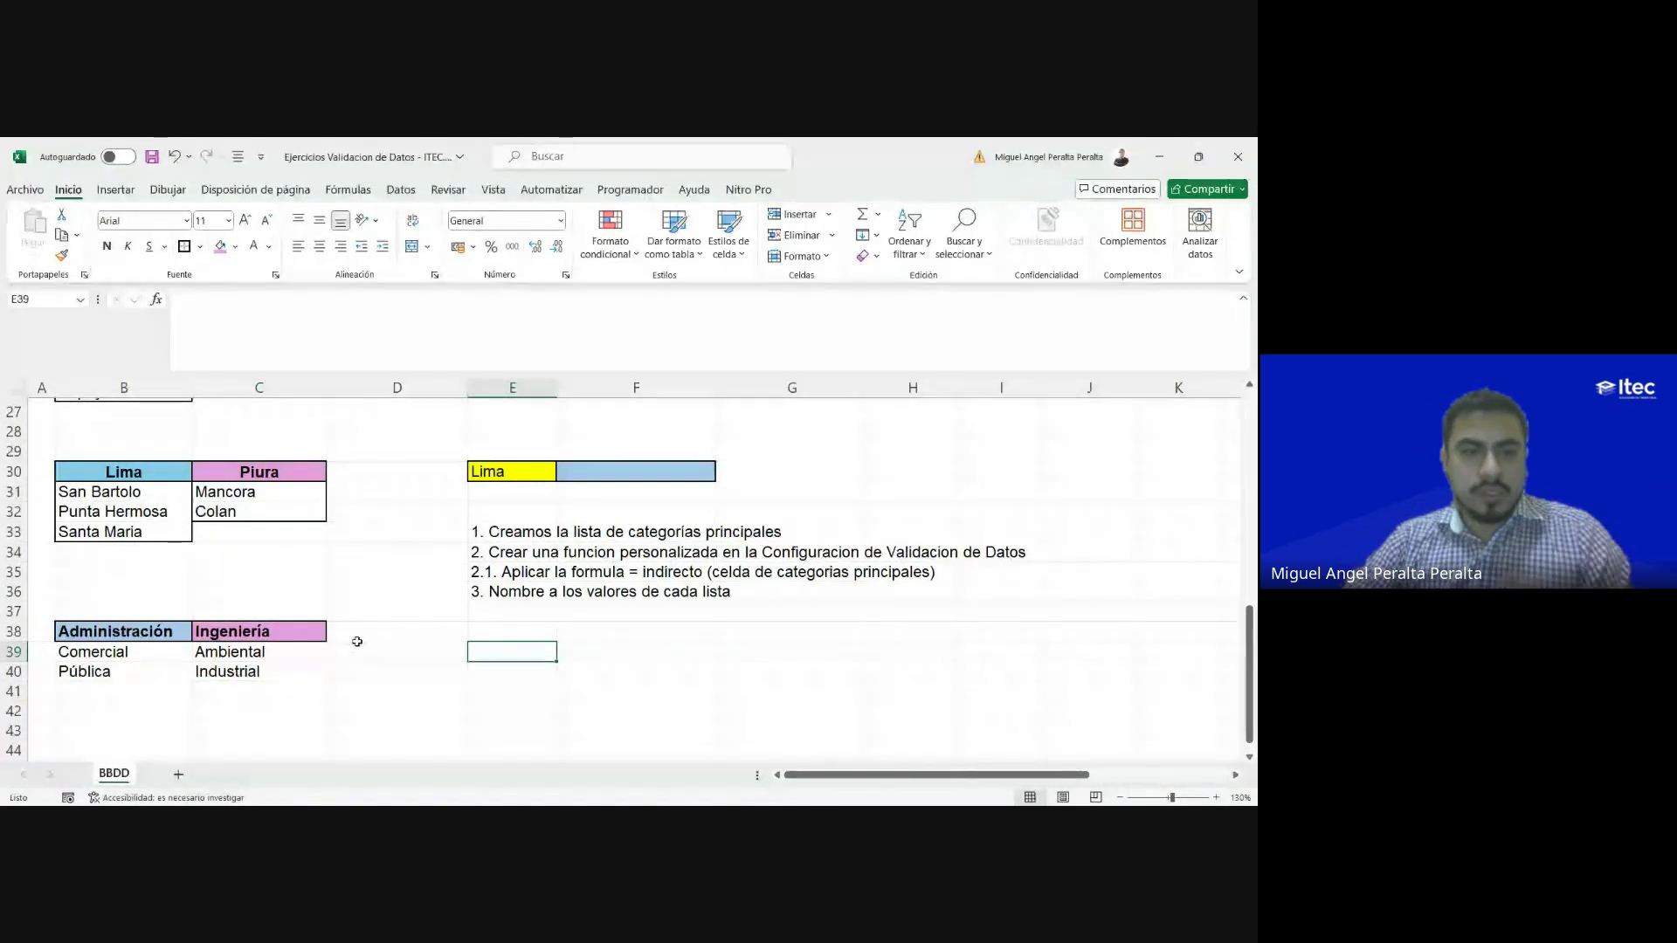
Step: Name the range B39:B40 Administración
drag(172, 659, 164, 678)
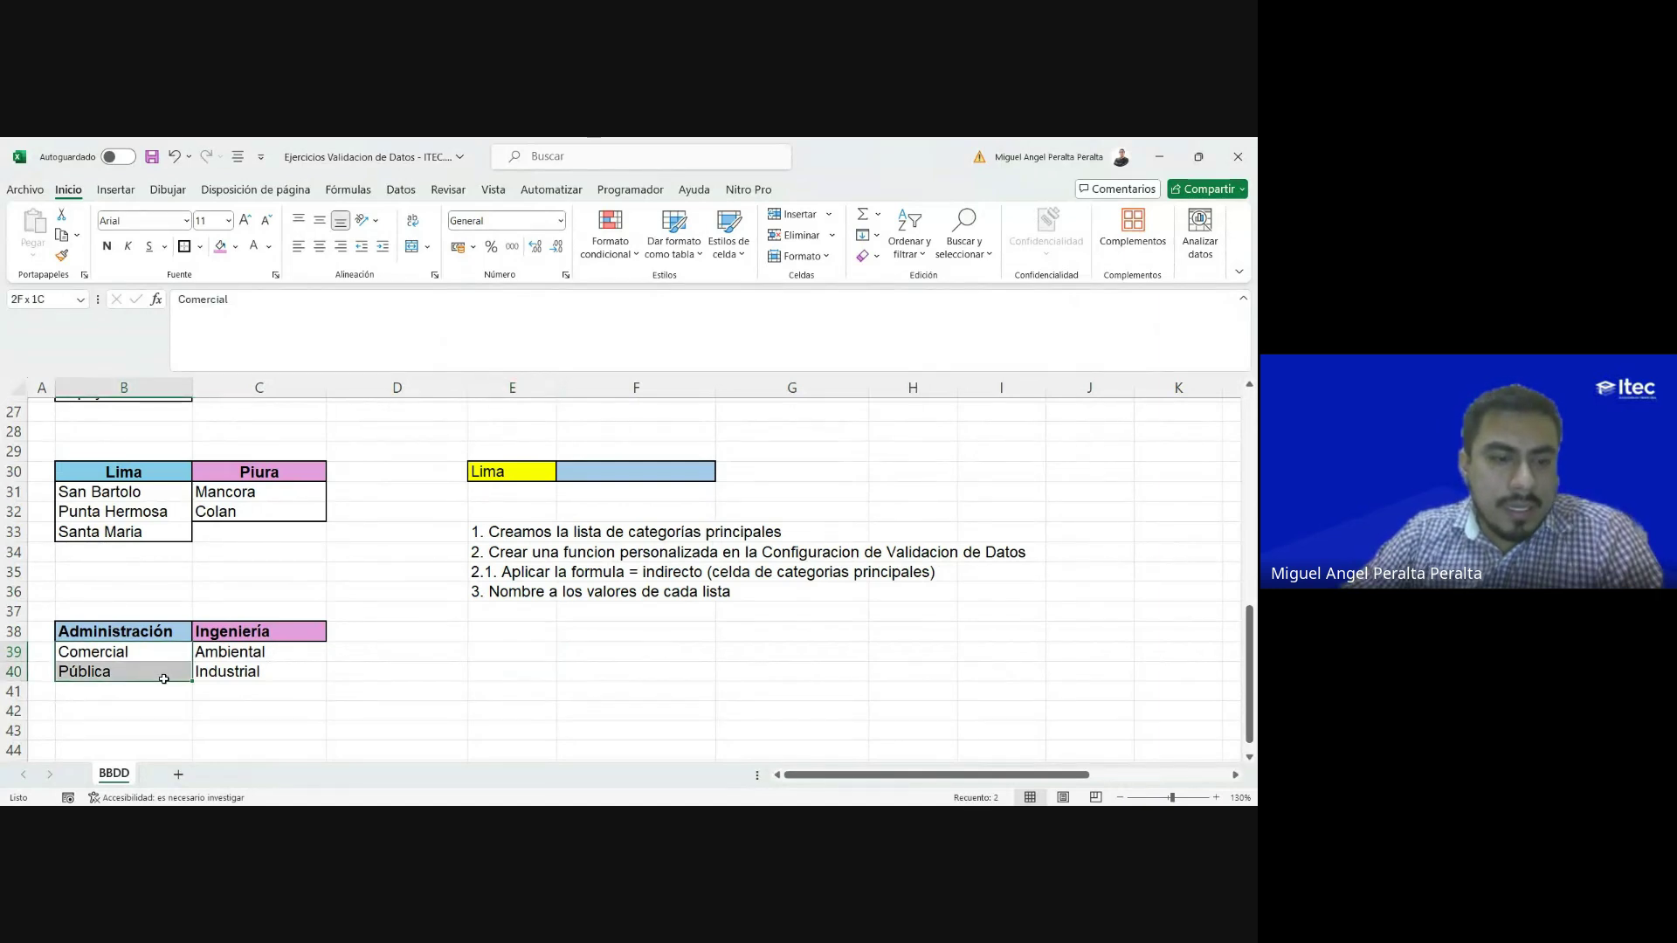
click(58, 301)
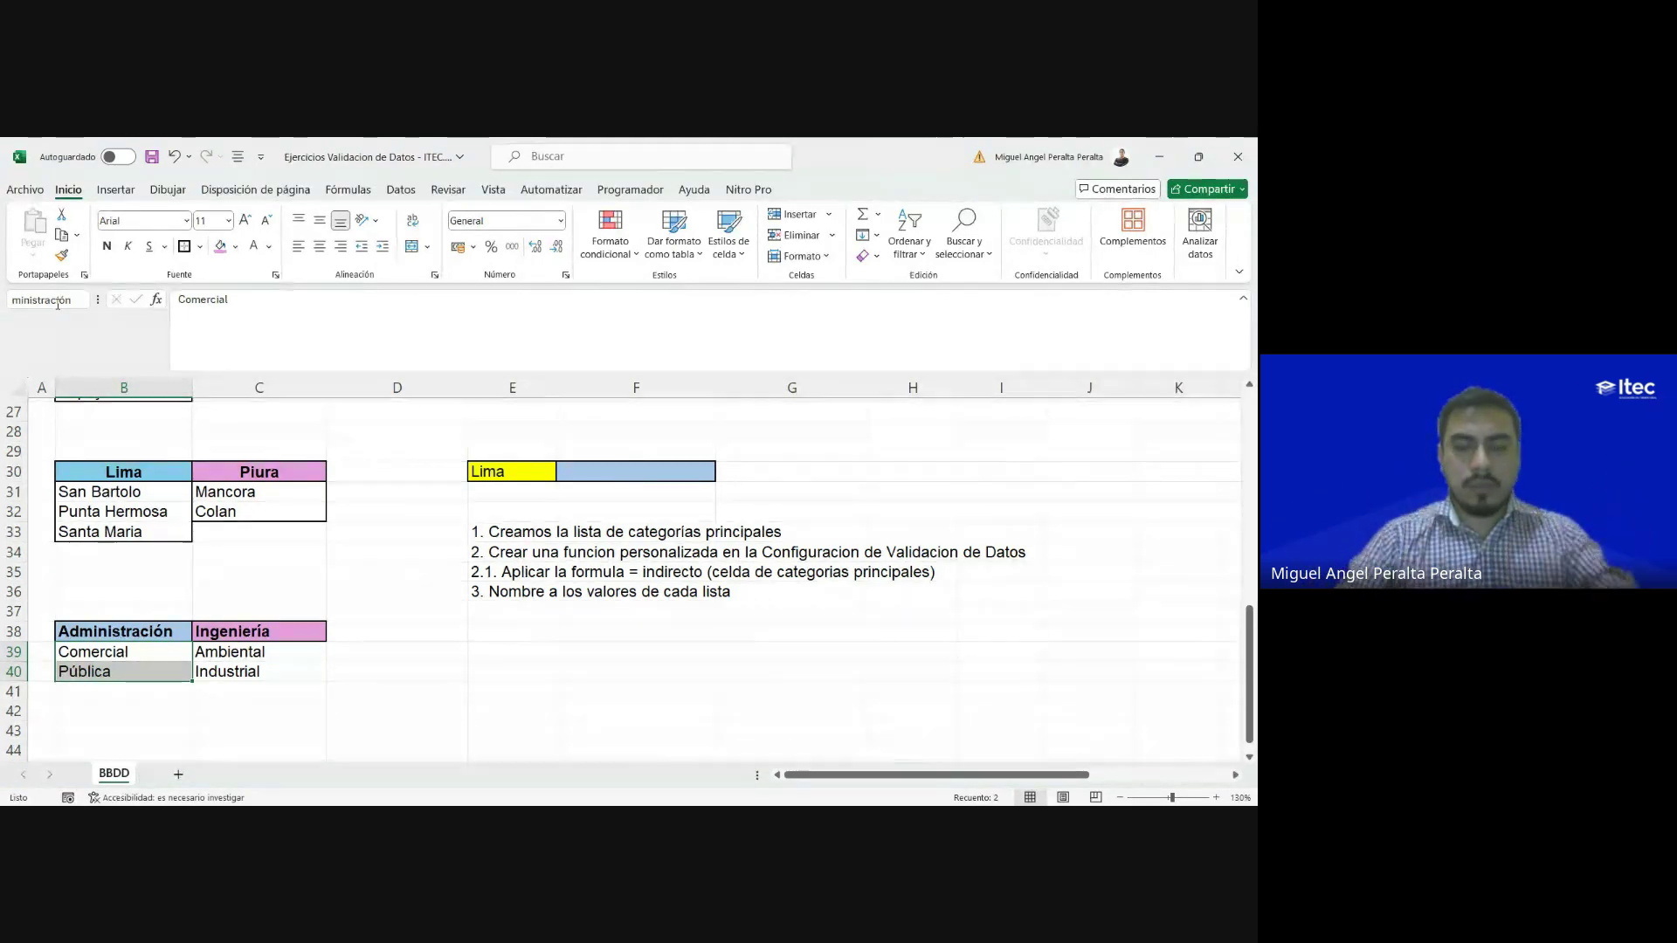
key(Return)
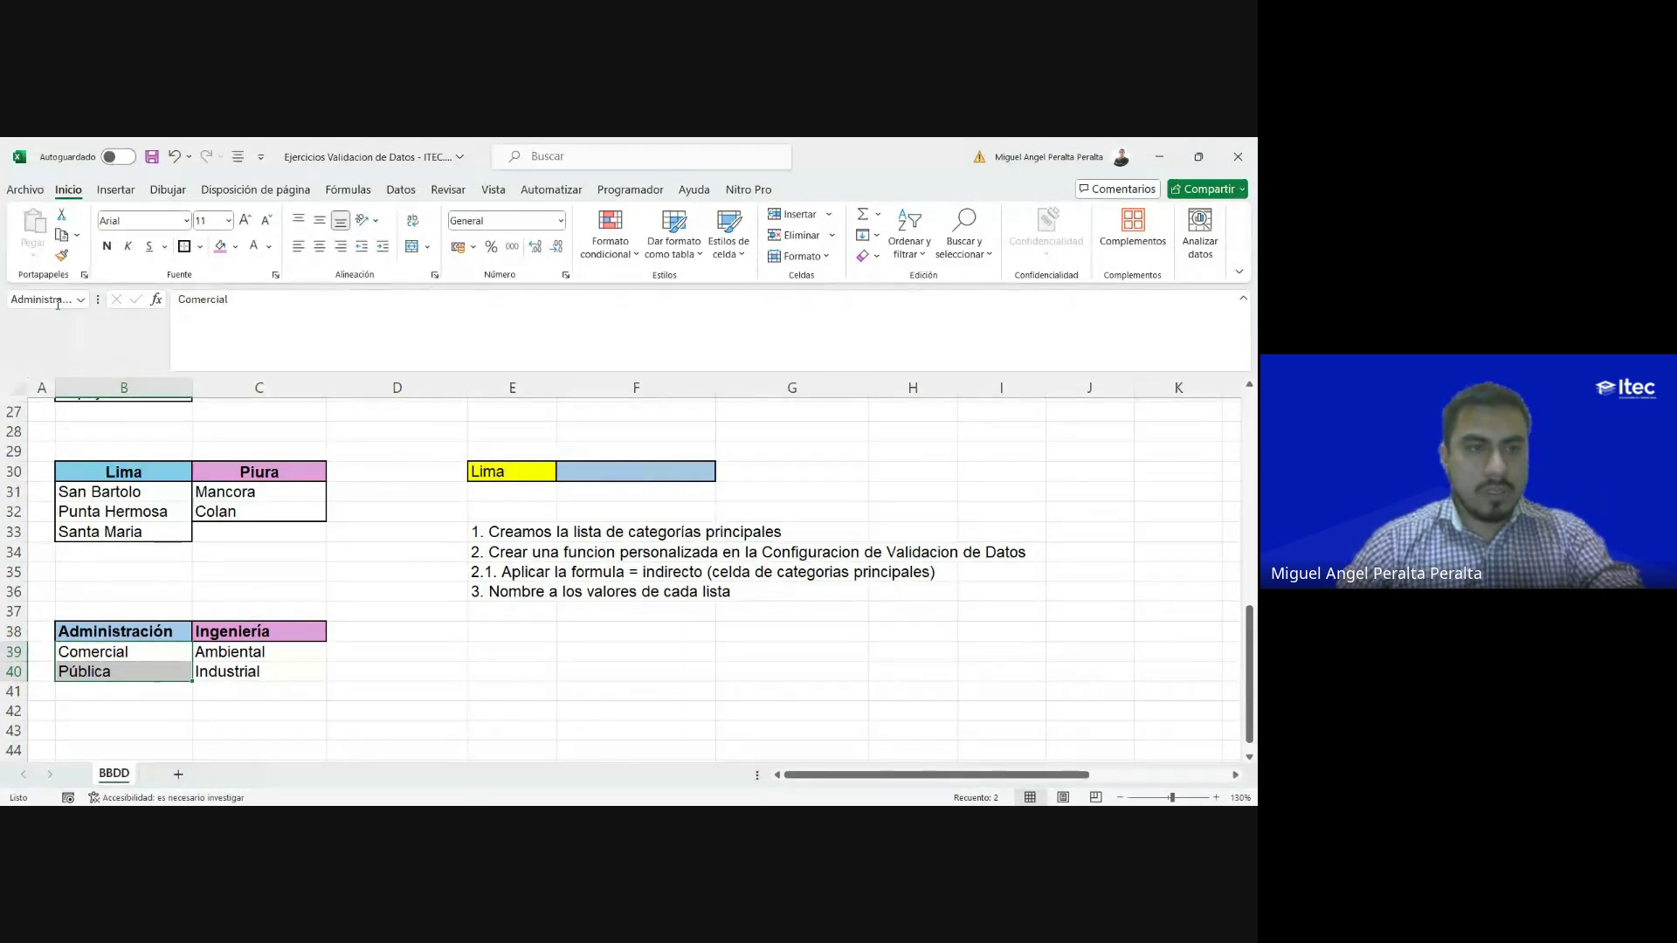
Step: Name the range C39:C40 Ingeniería
drag(252, 650, 252, 670)
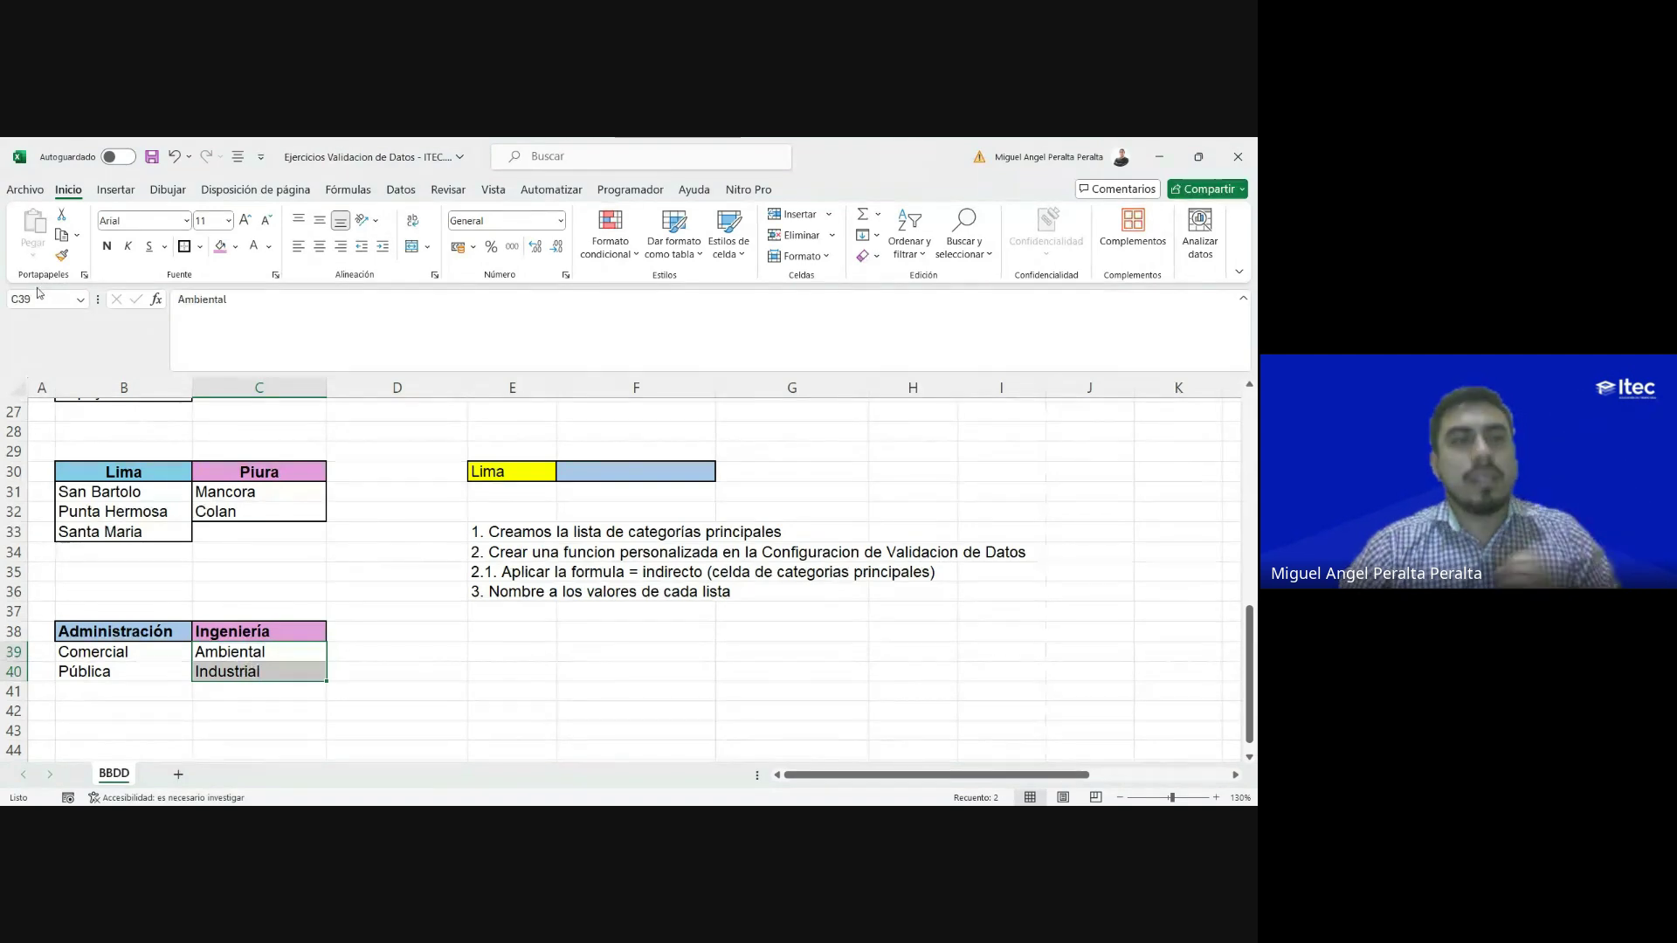
key(BackSpace)
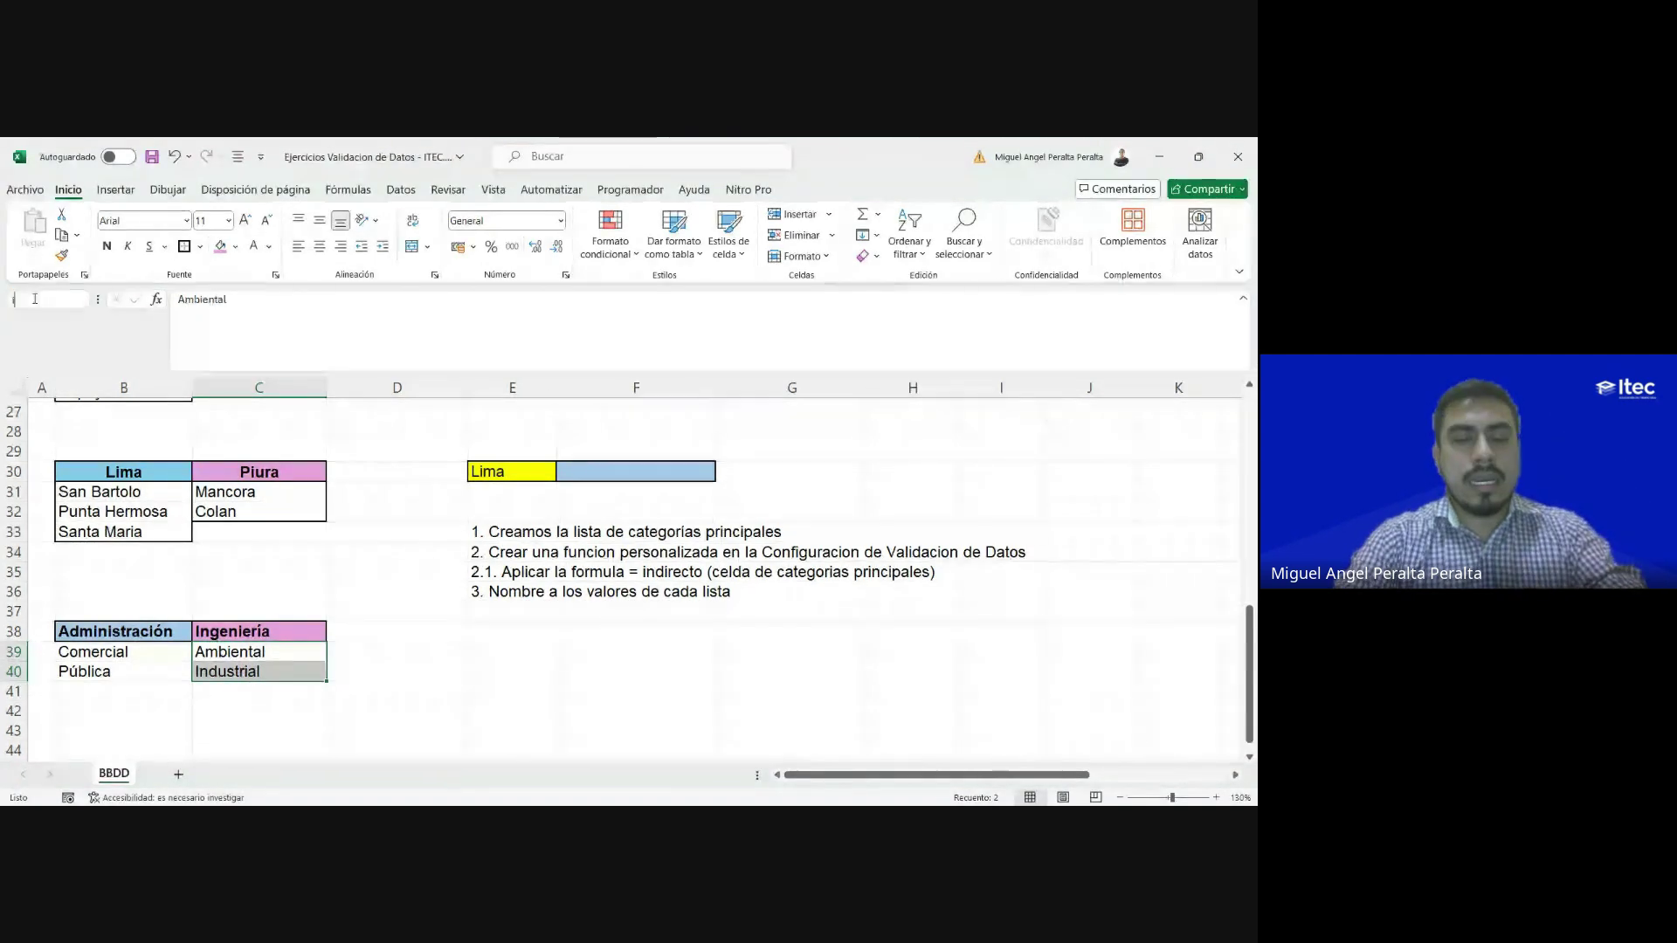
text(Ingeniería)
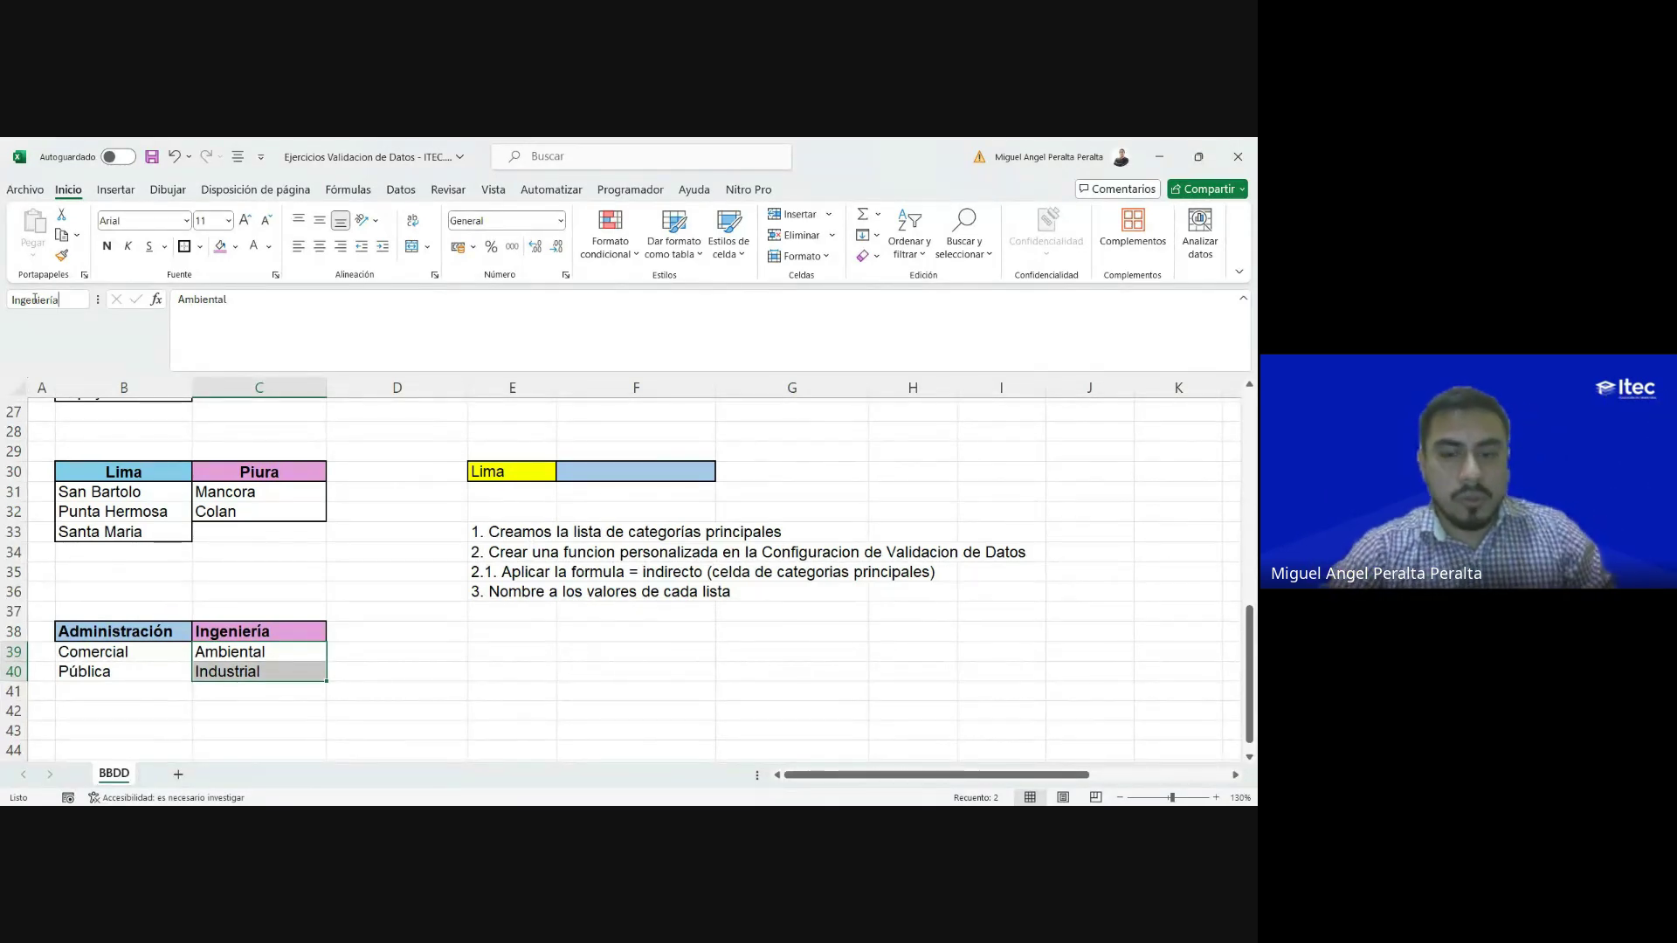
key(Return)
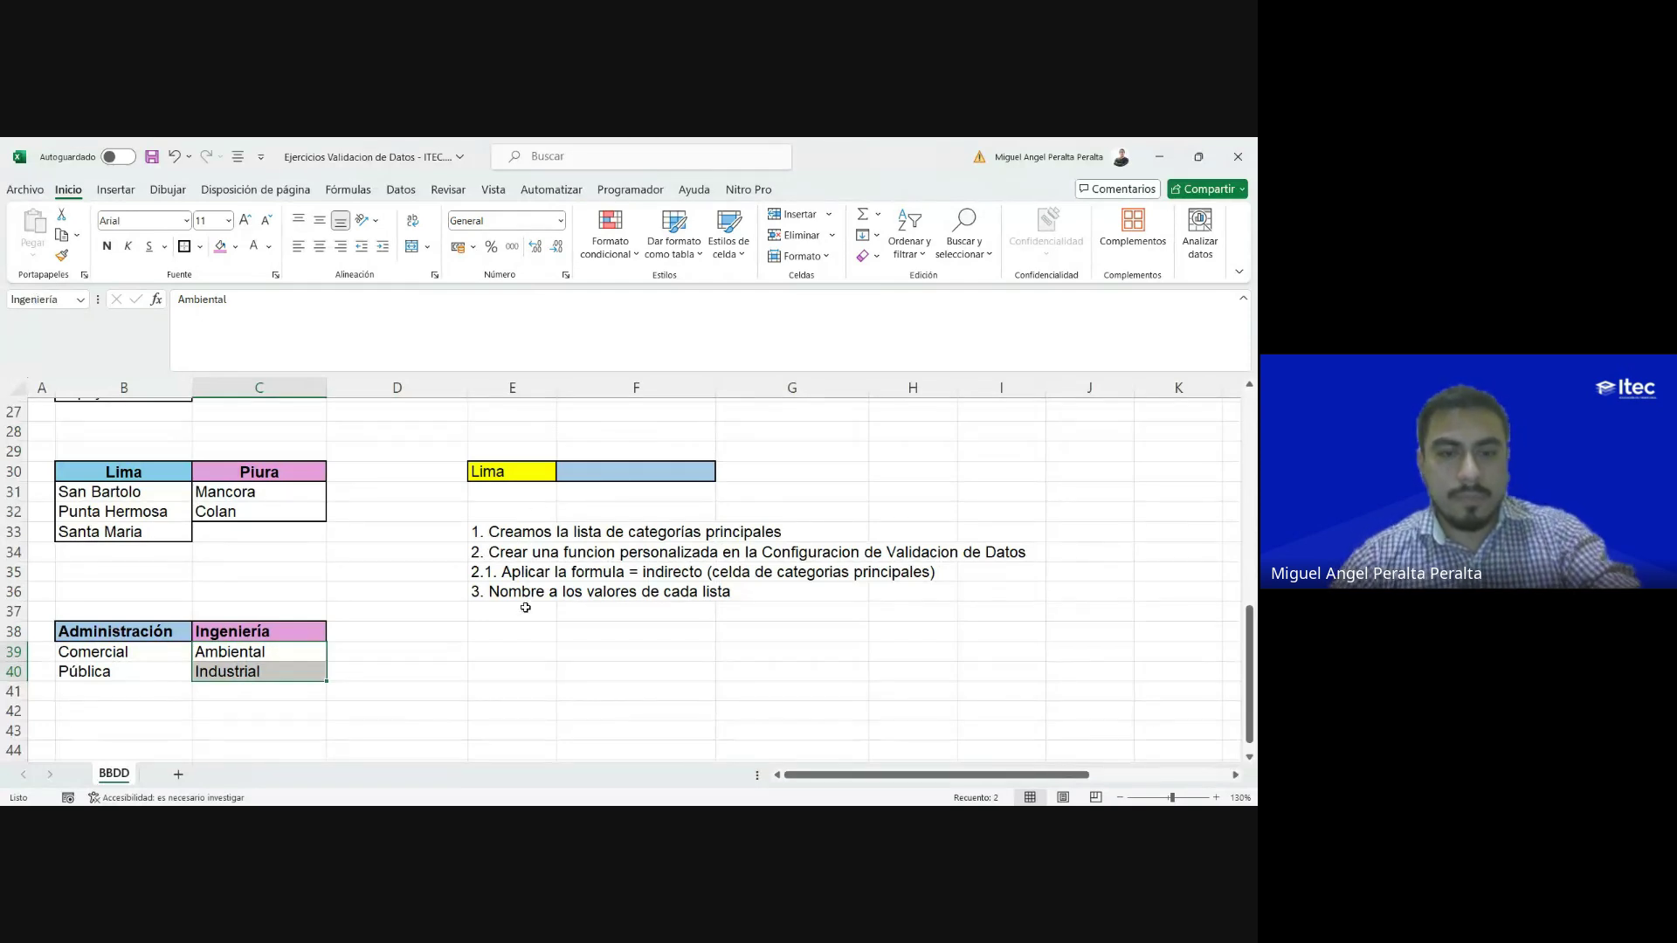
Step: Fill F39 light blue next to the yellow E39 cell
click(510, 652)
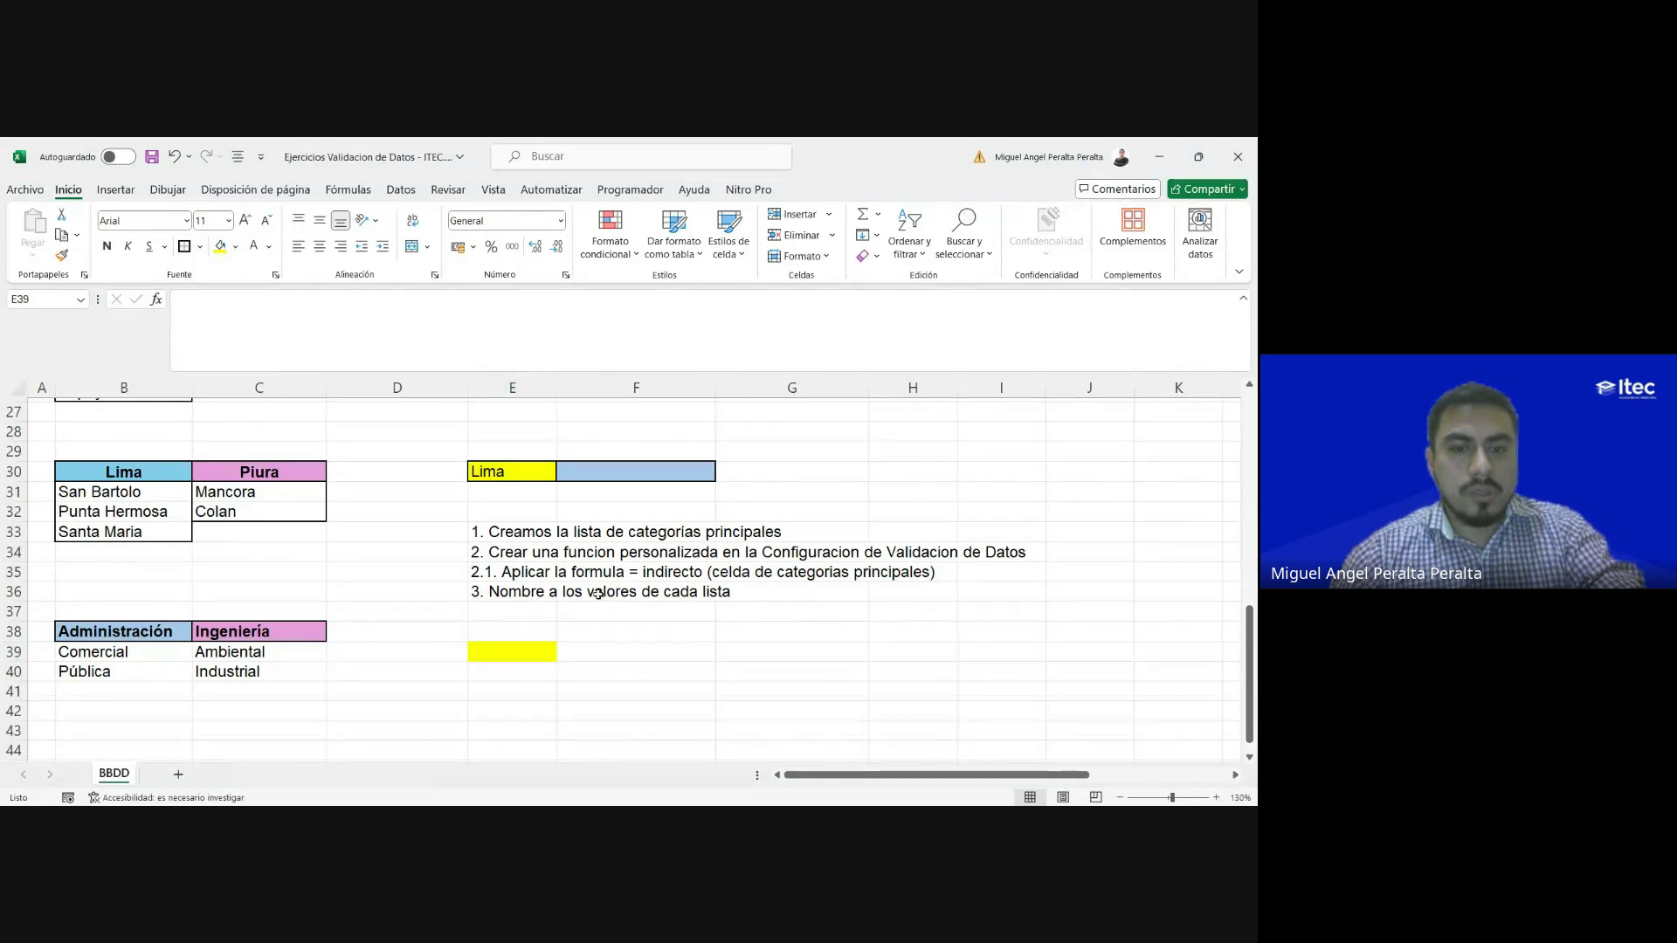
click(627, 651)
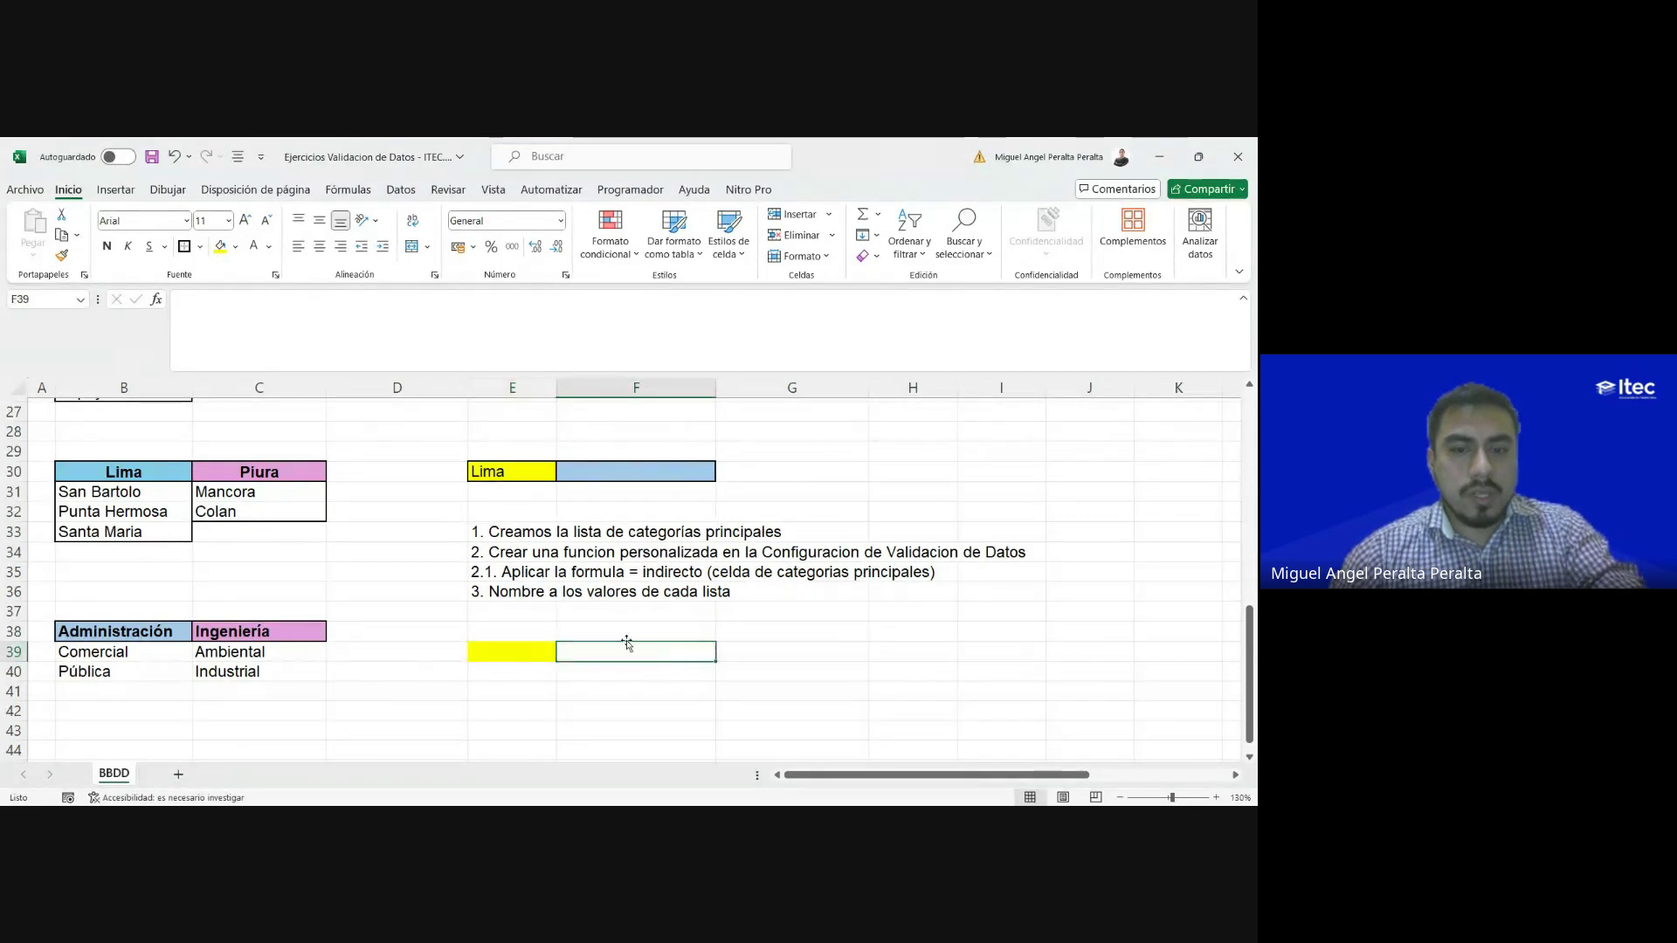
click(235, 247)
click(349, 336)
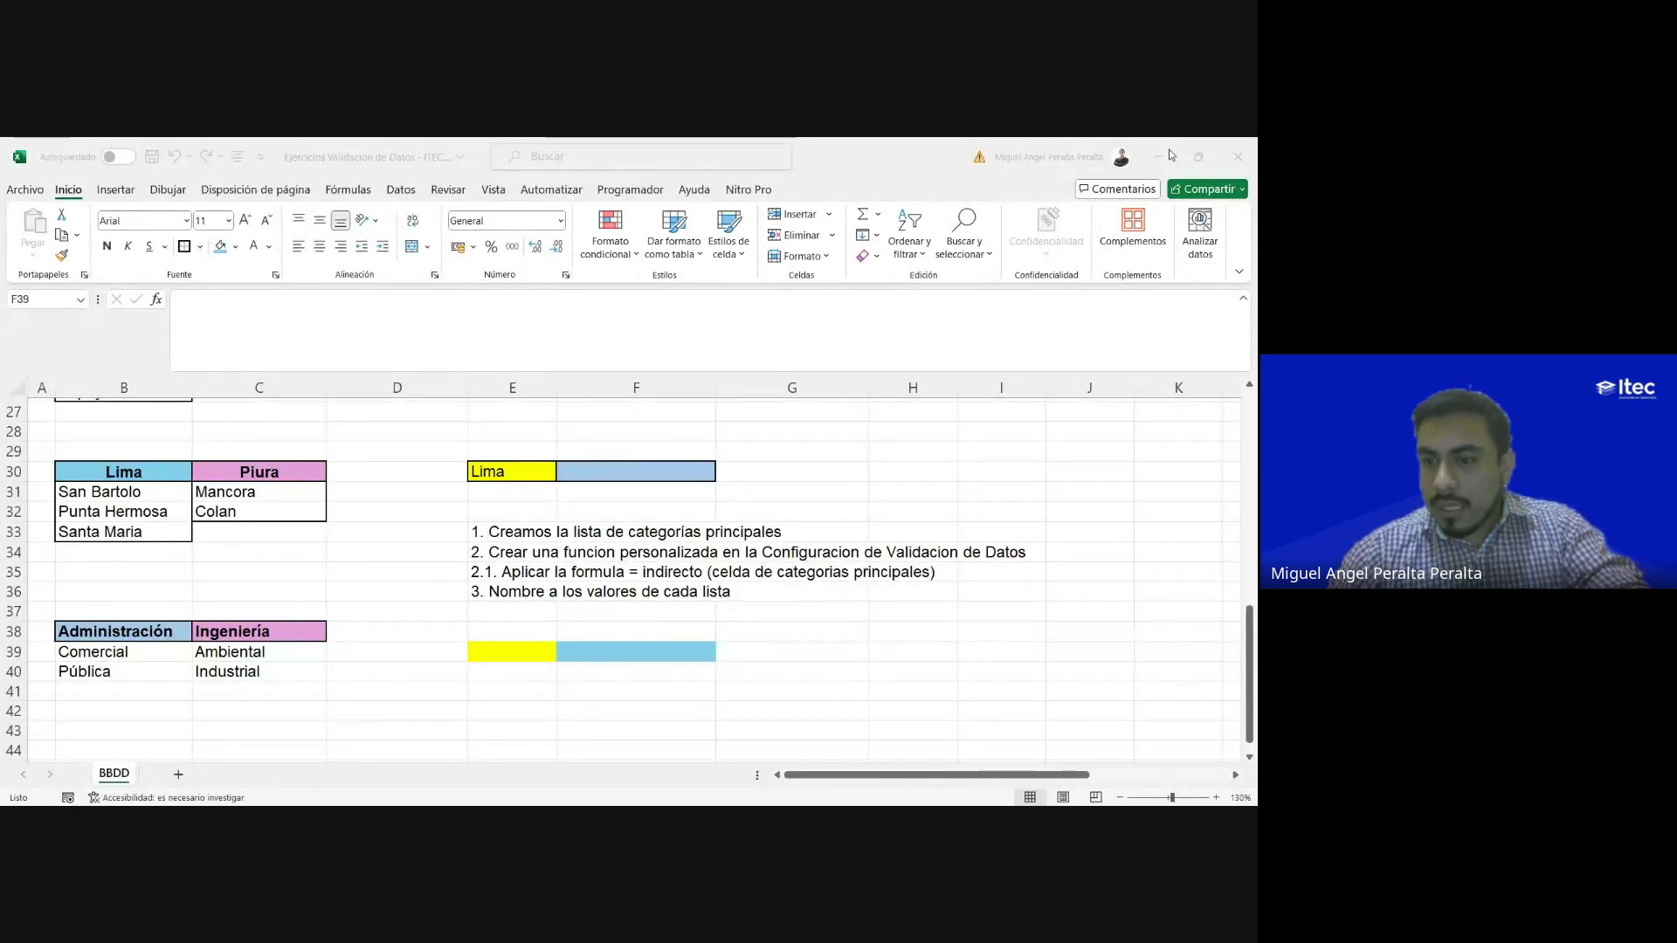
click(559, 653)
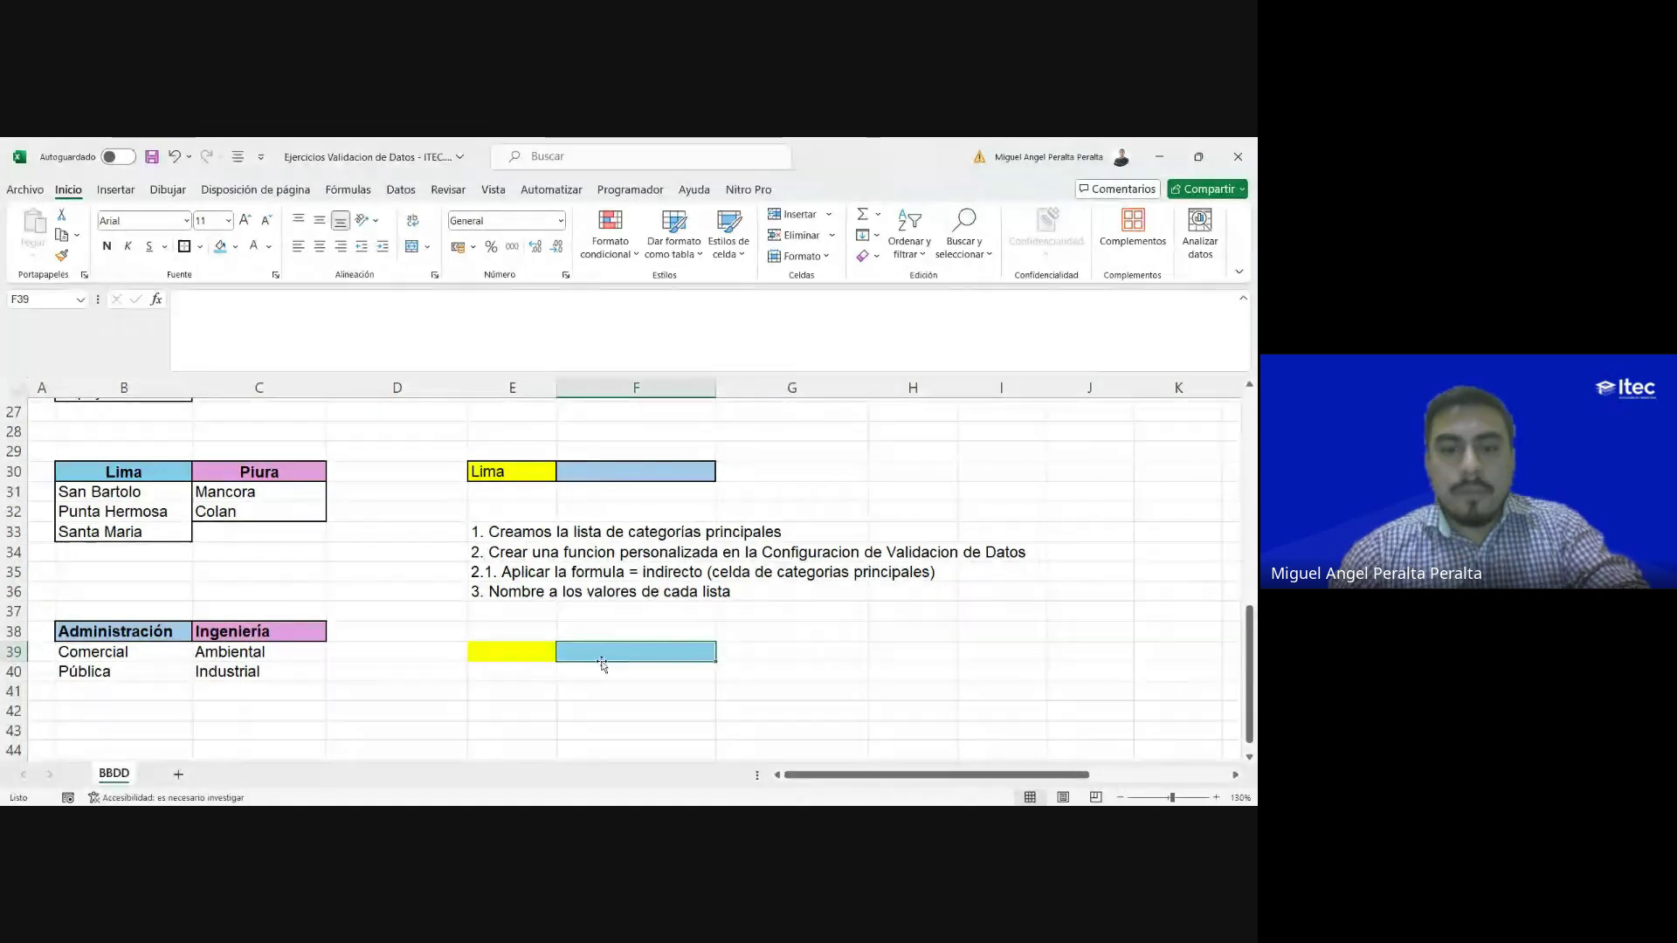
click(551, 653)
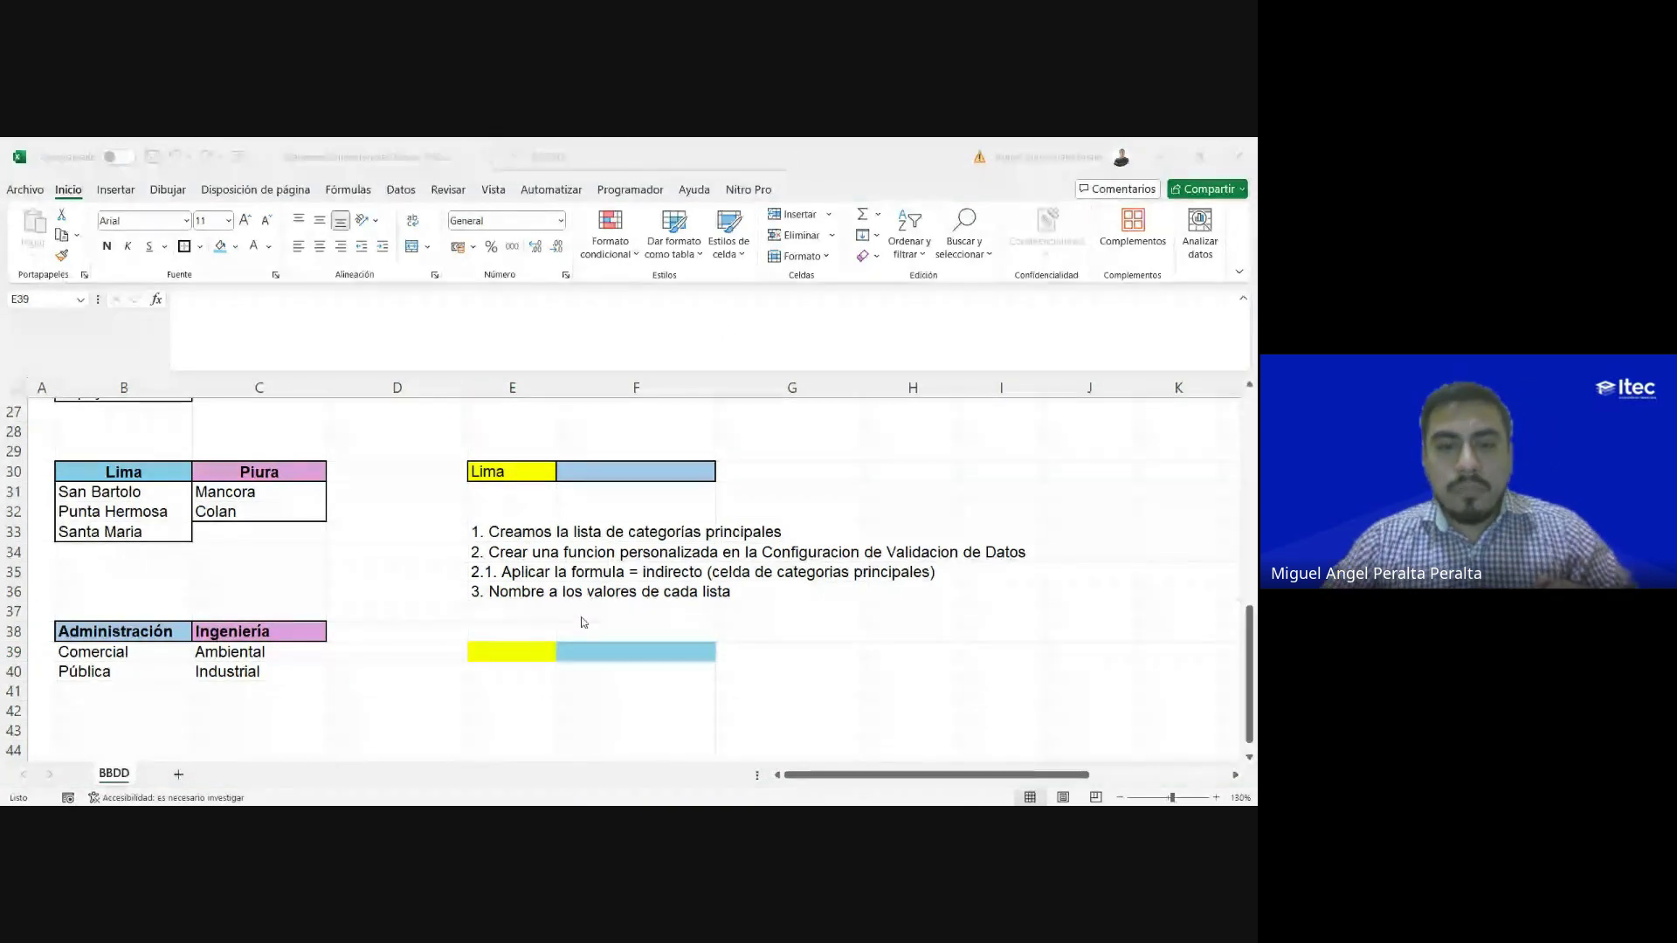
click(524, 650)
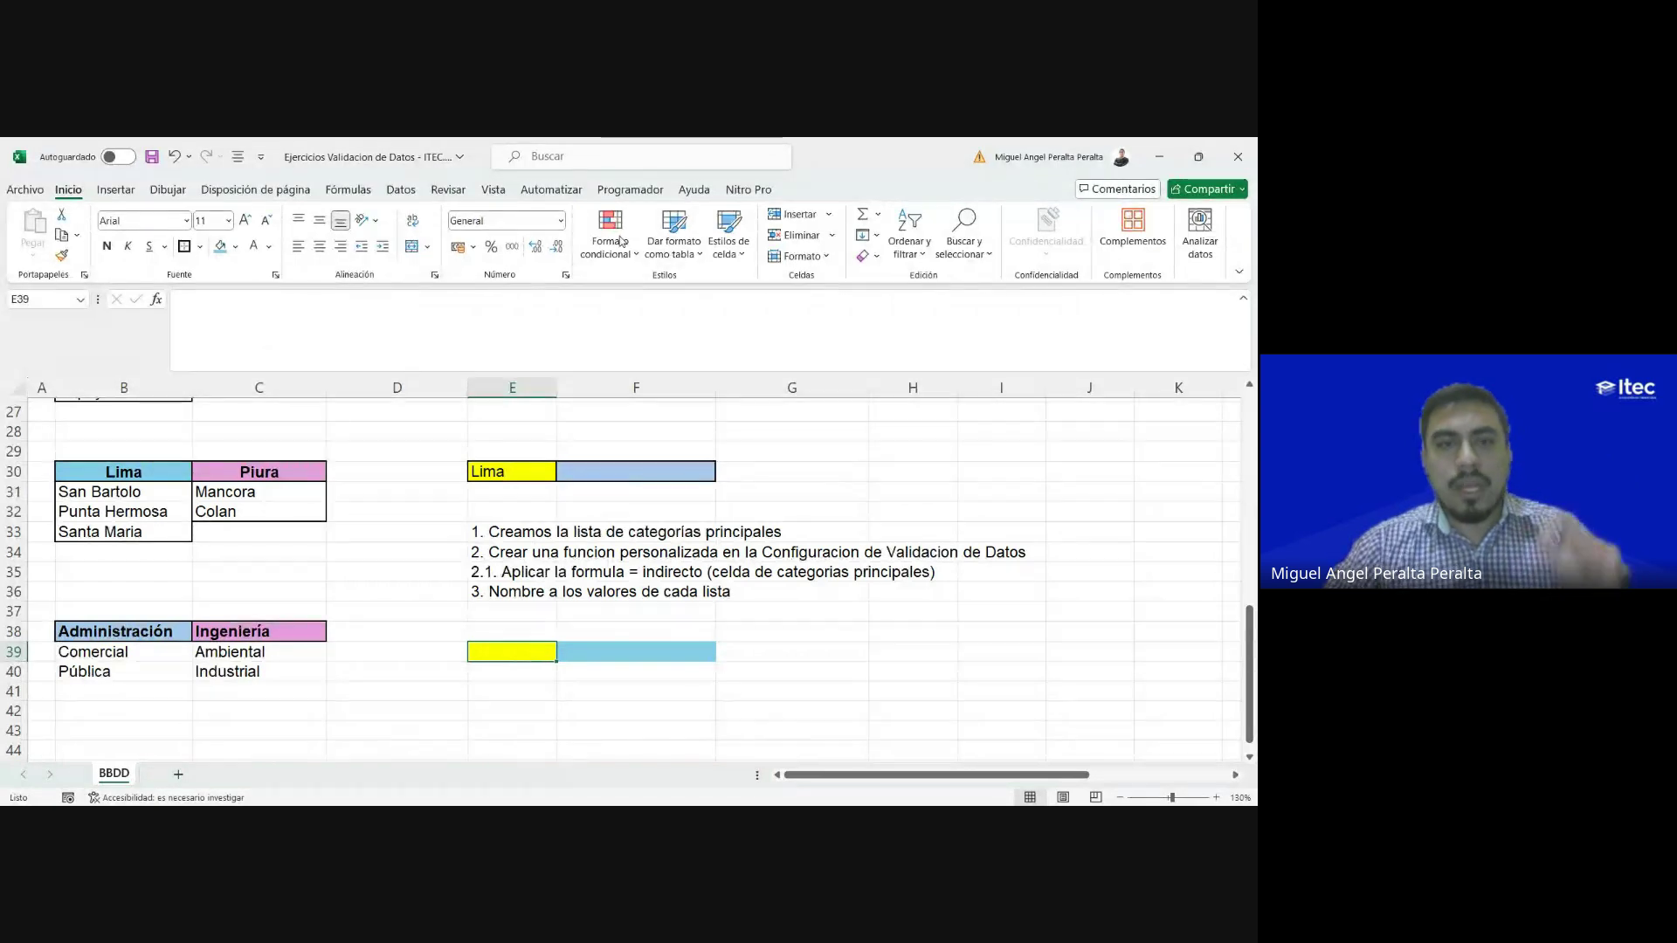
Step: Give E39 a dropdown list sourced from the headings B38:C38
click(402, 188)
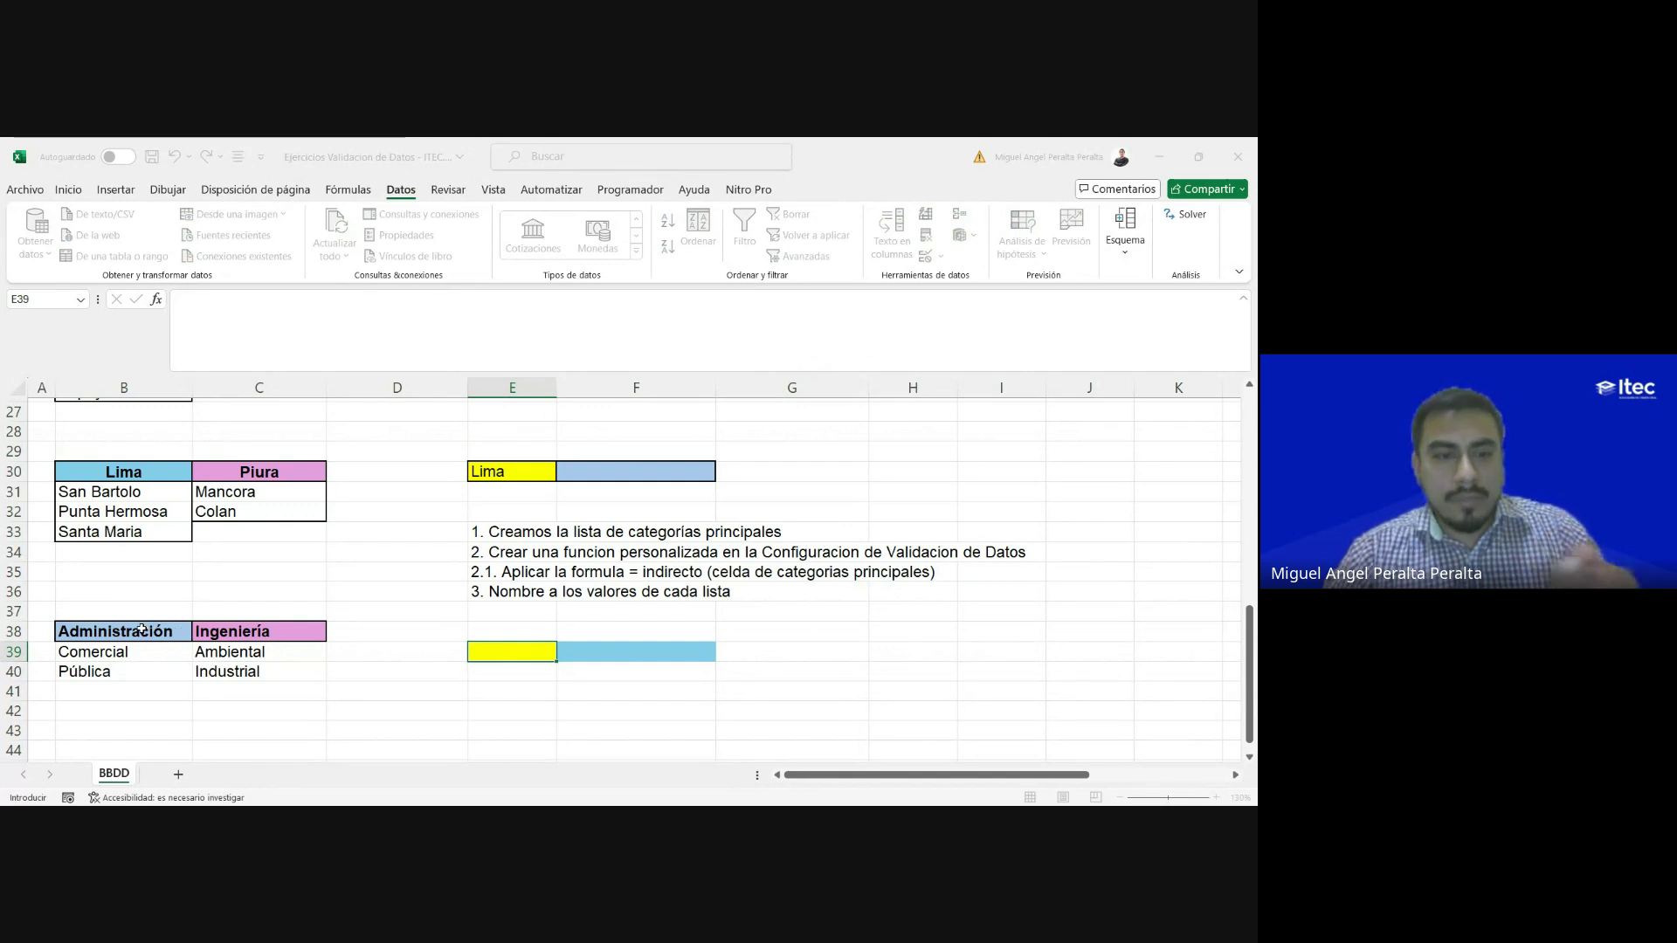
drag(170, 629, 221, 631)
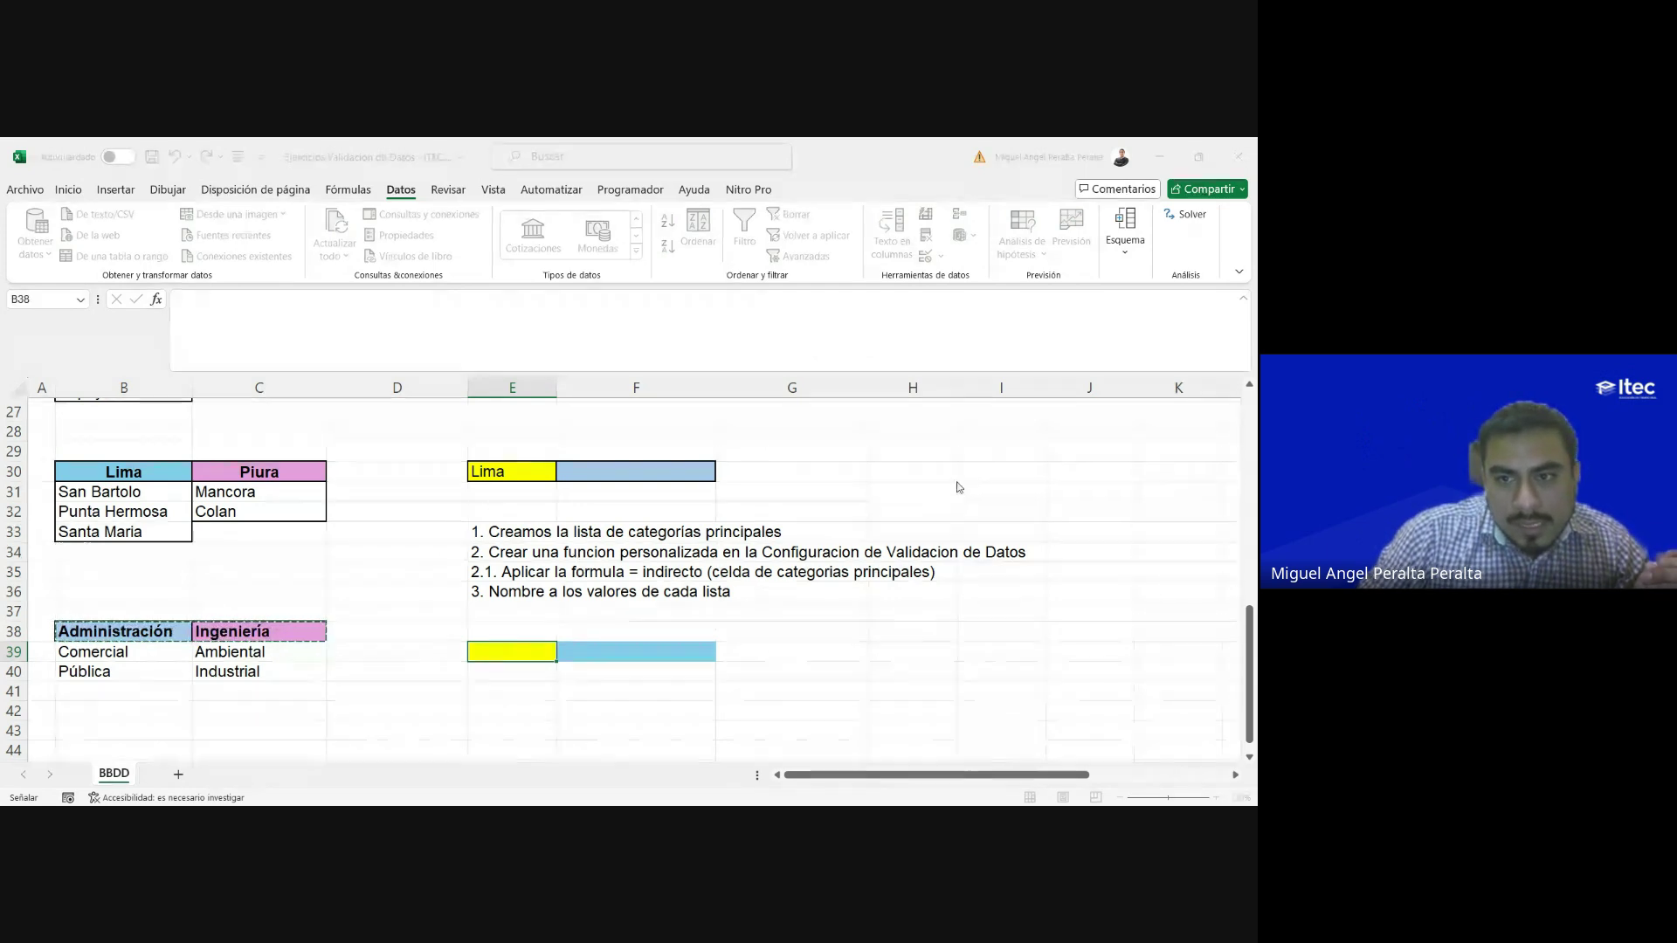
key(Return)
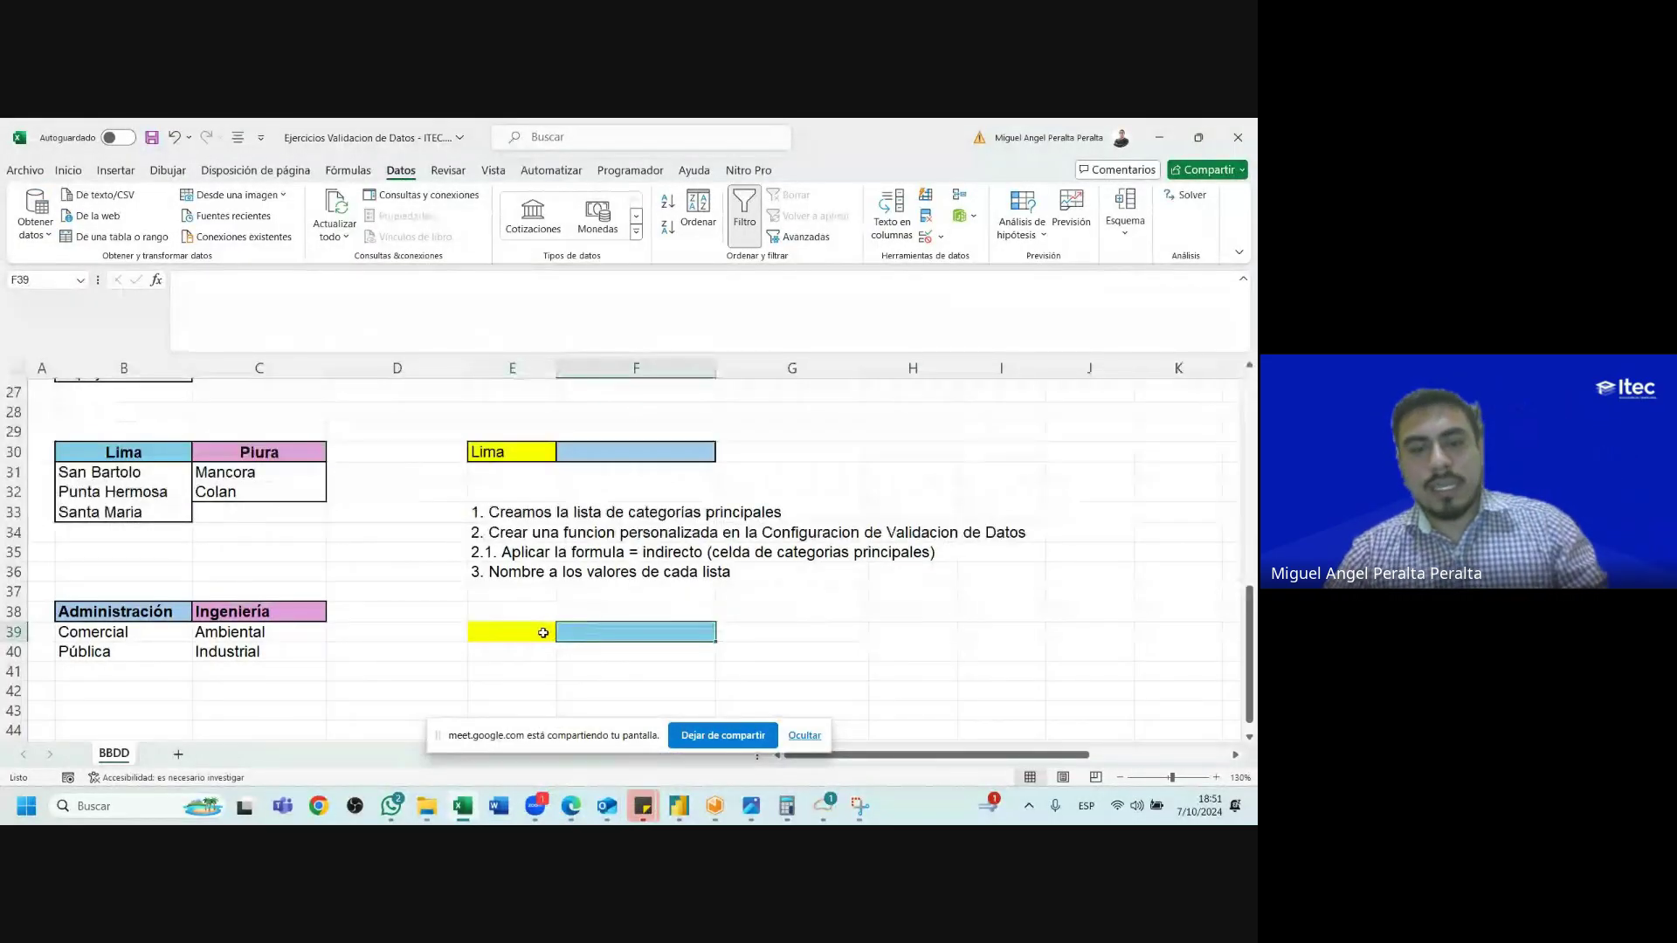
Step: Put an outside border around E39:F39
drag(543, 631, 603, 631)
click(68, 170)
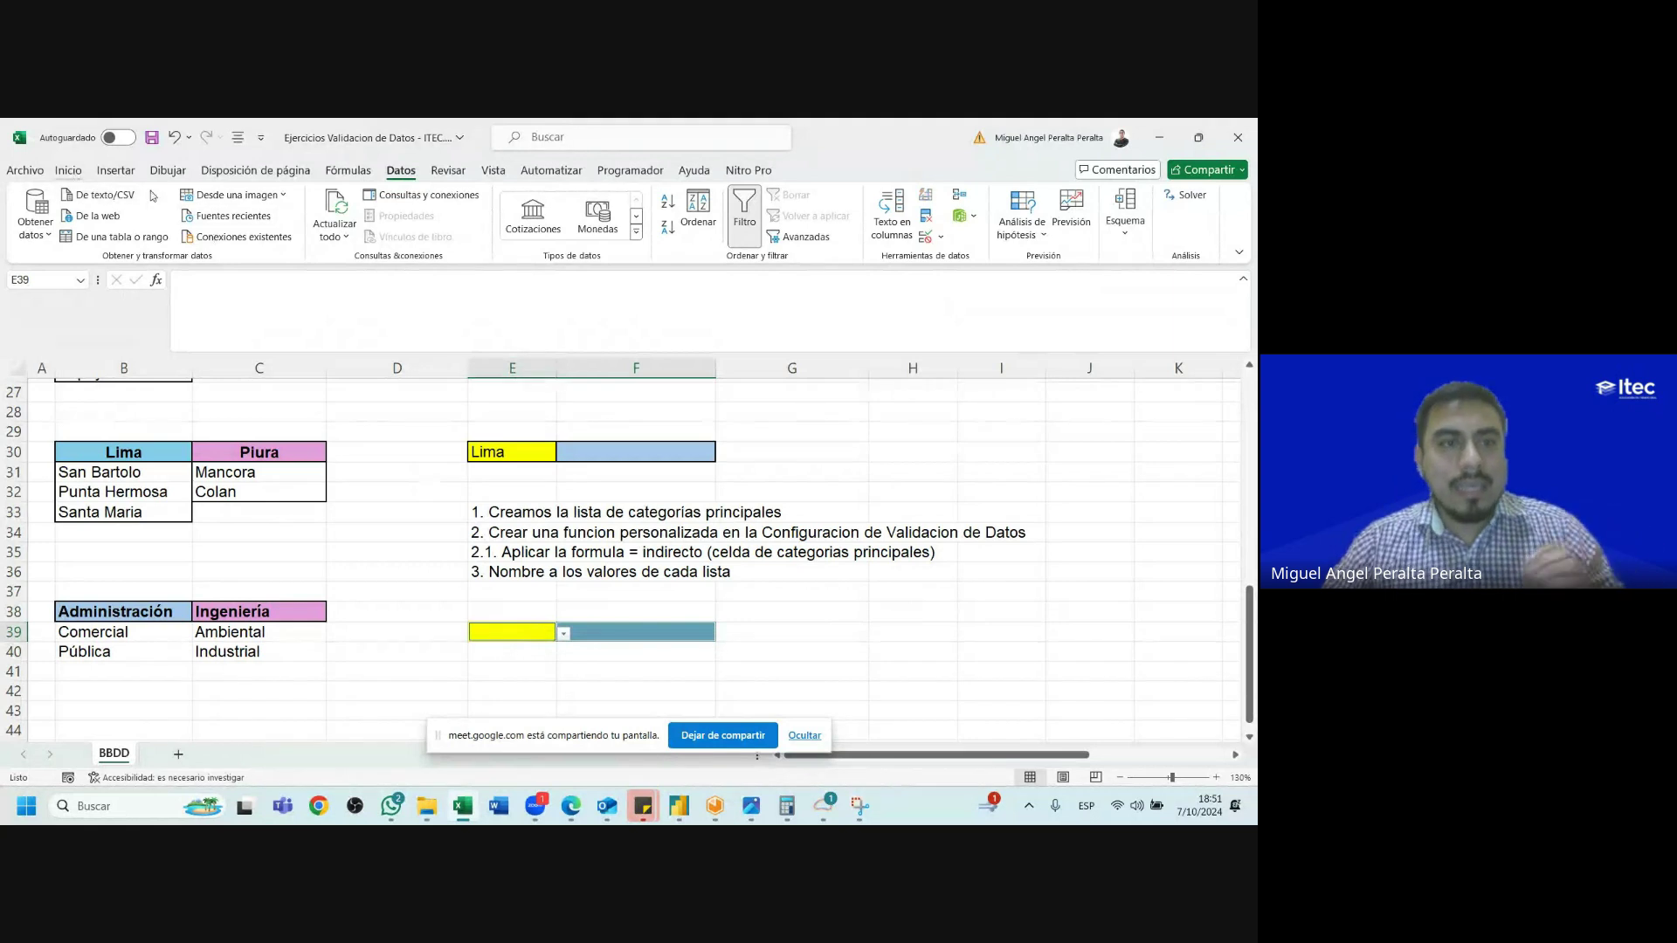
click(185, 228)
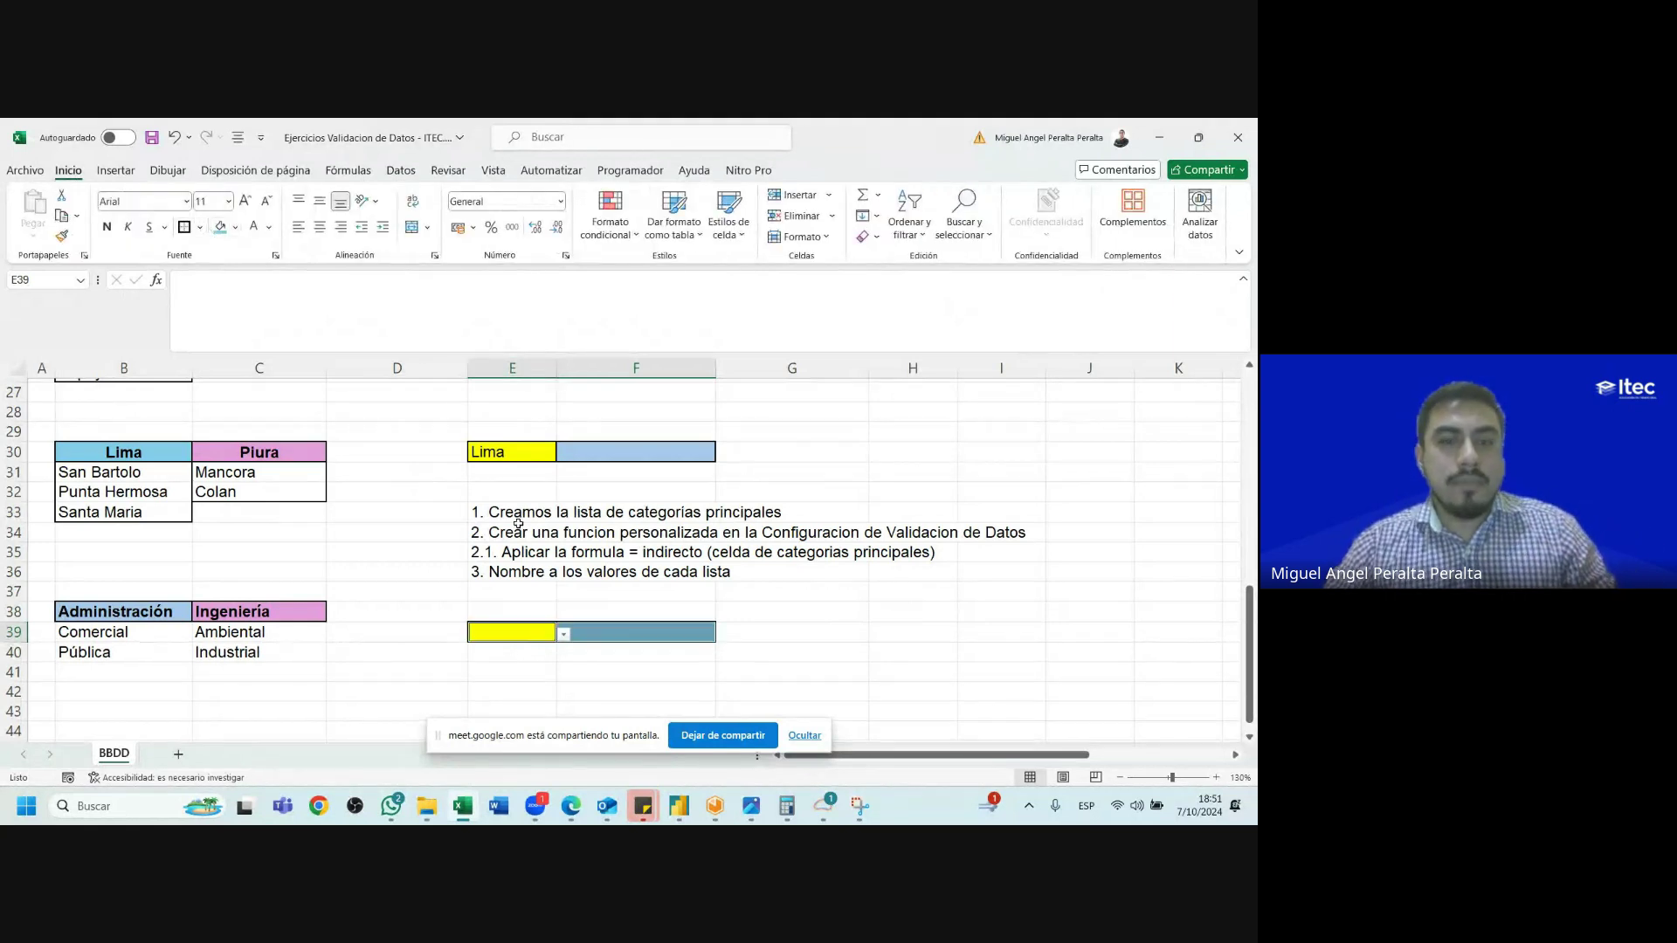
click(620, 631)
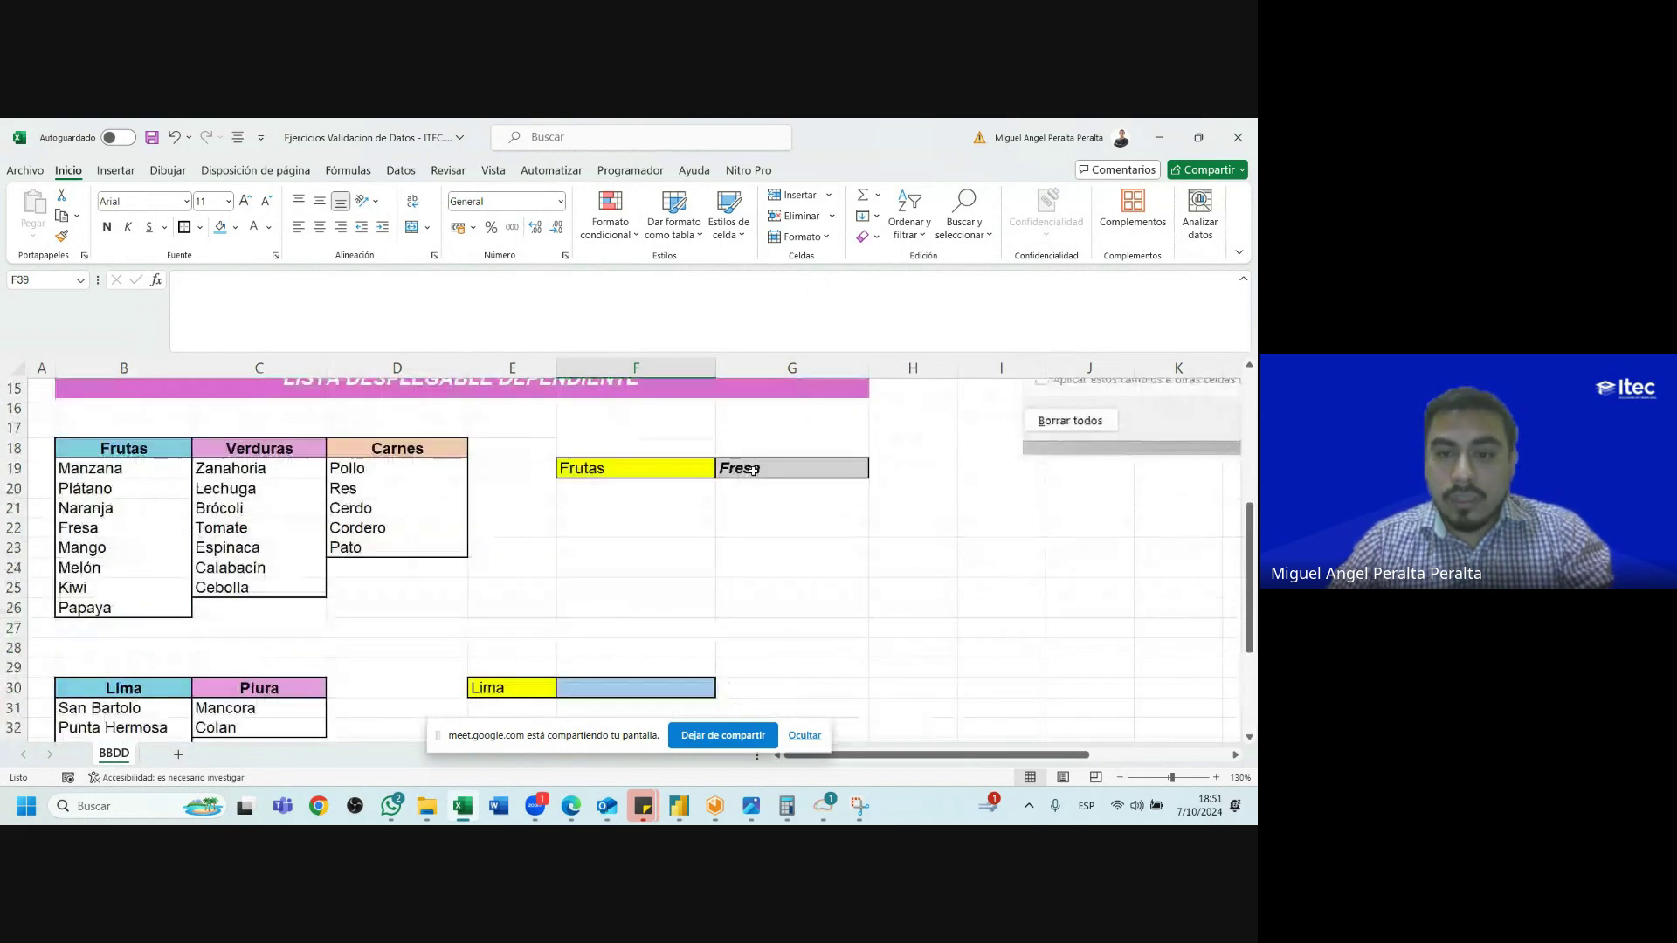
Step: Review the Fresa cell's =INDIRECTO($F$19) validation rule, then scroll back down
click(401, 171)
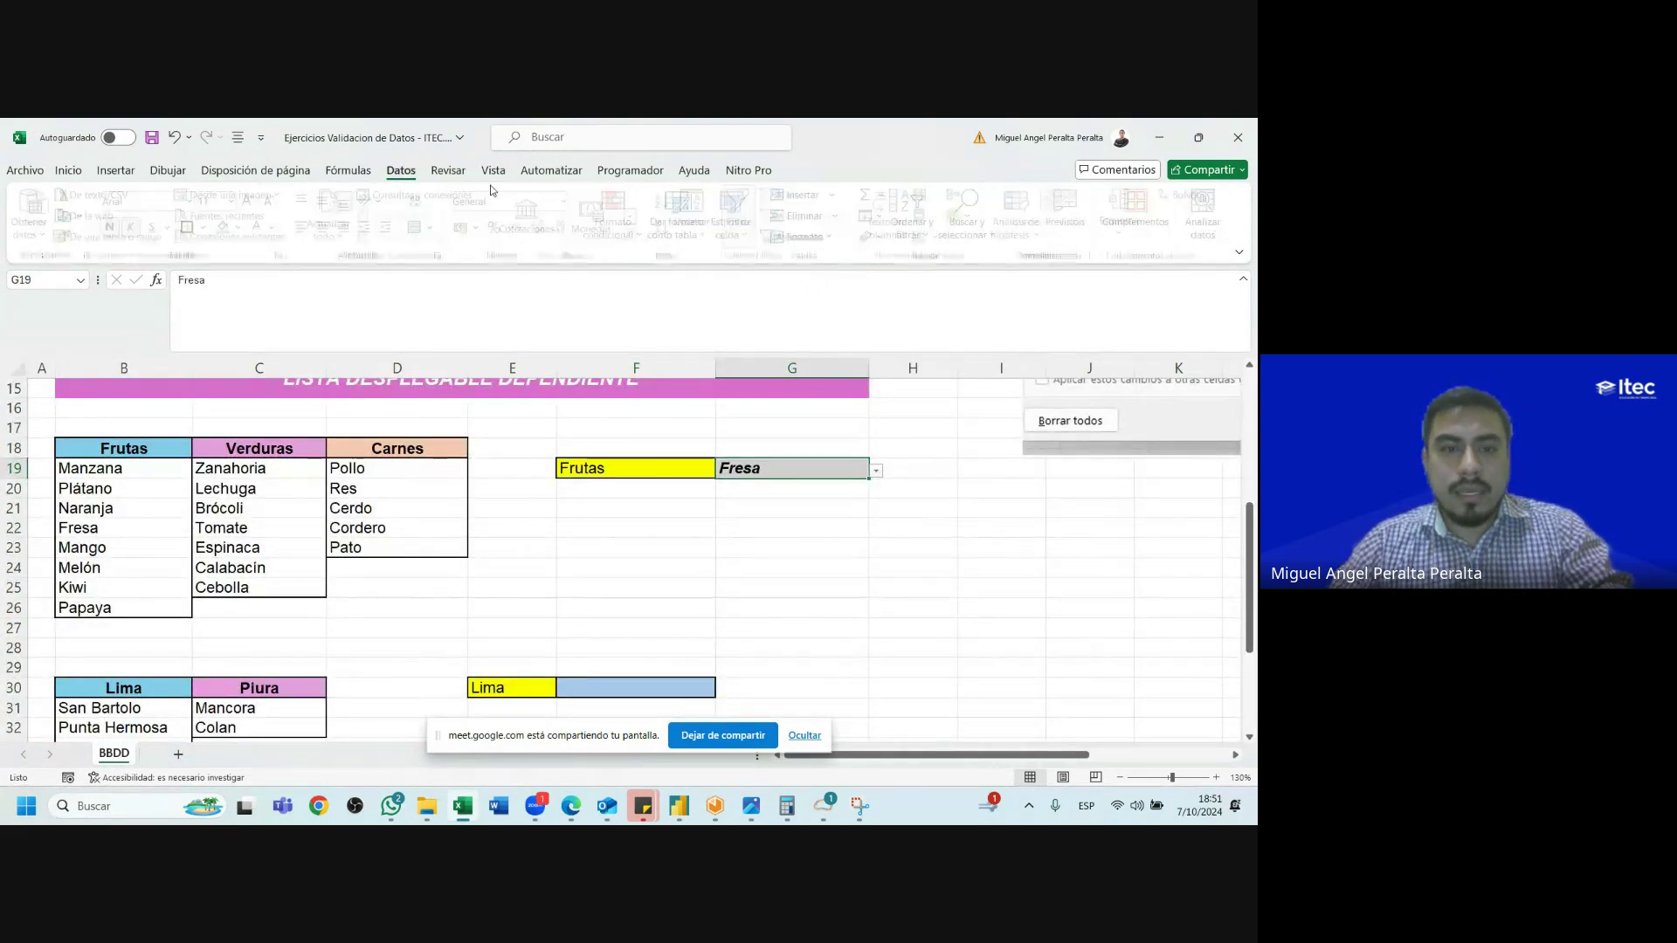
click(925, 241)
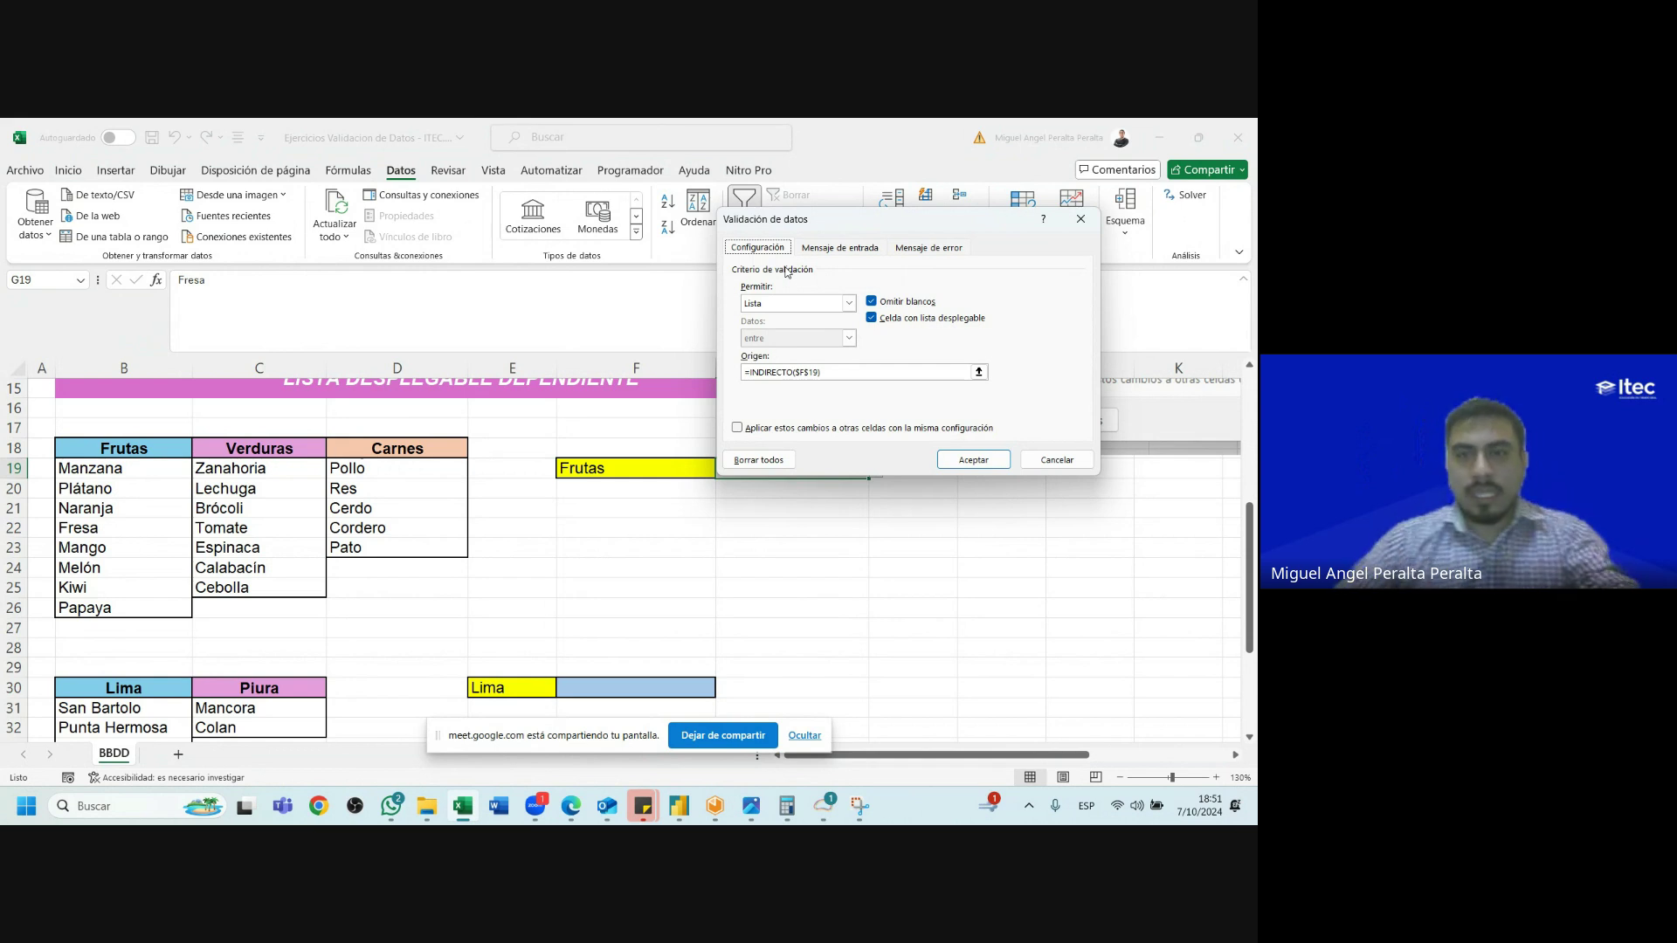
key(Return)
scroll(596, 514, down, 1)
Step: Test E39's dropdown with Ingeniería, clear it, and select F39
scroll(595, 513, down, 5)
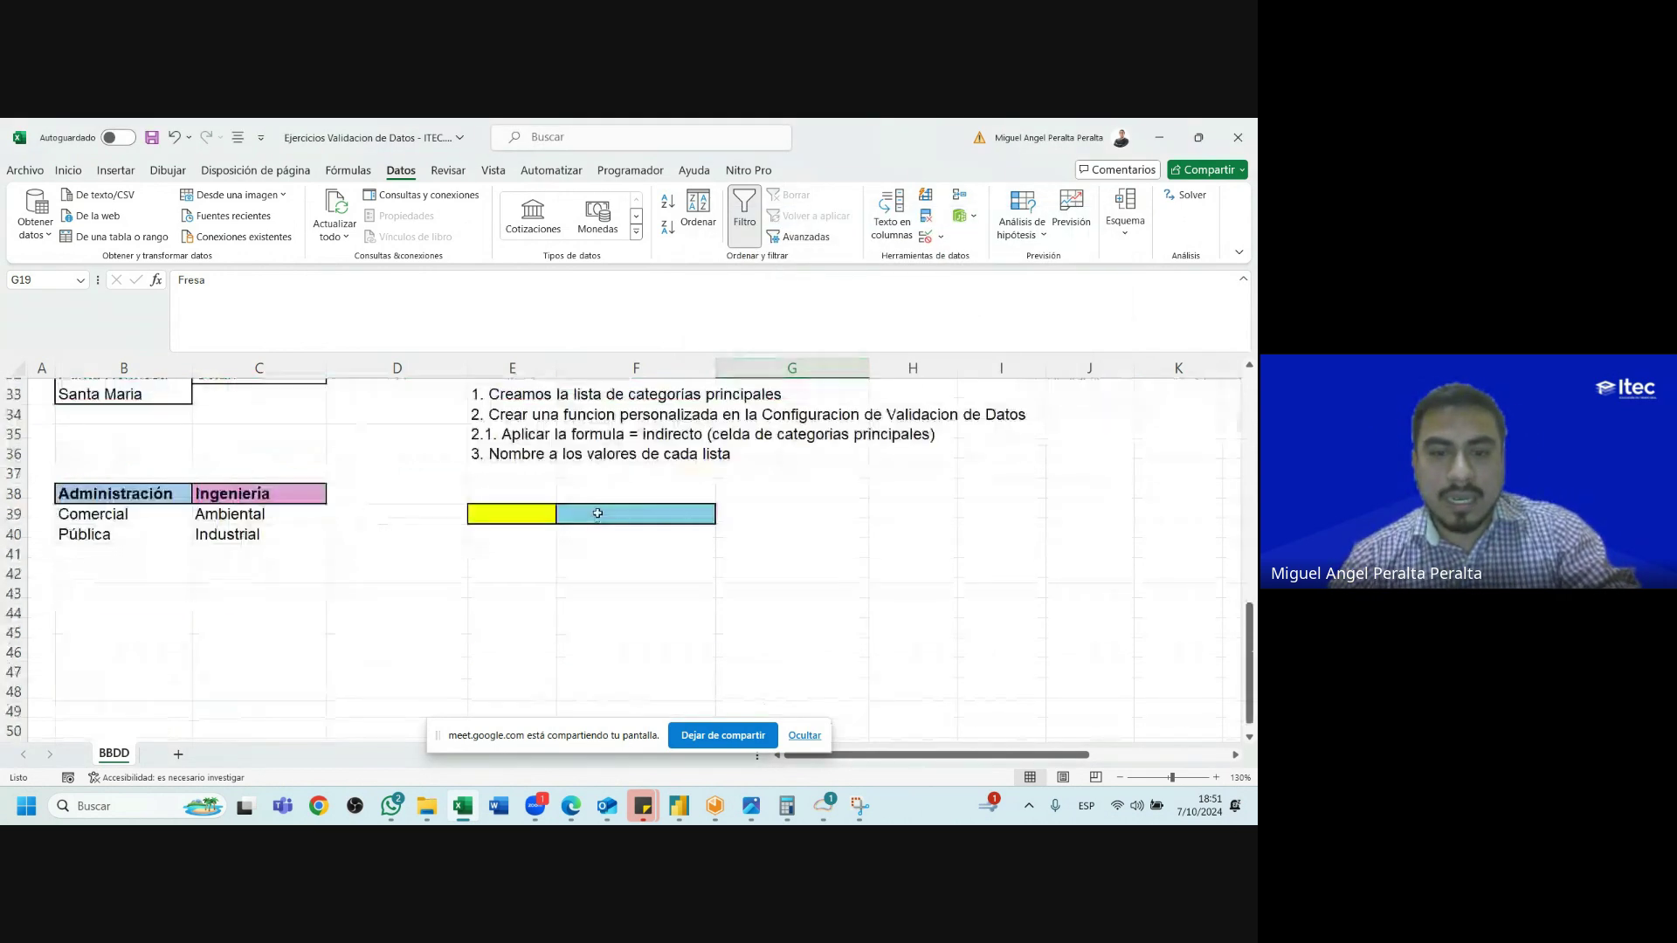
click(596, 513)
click(518, 519)
click(564, 516)
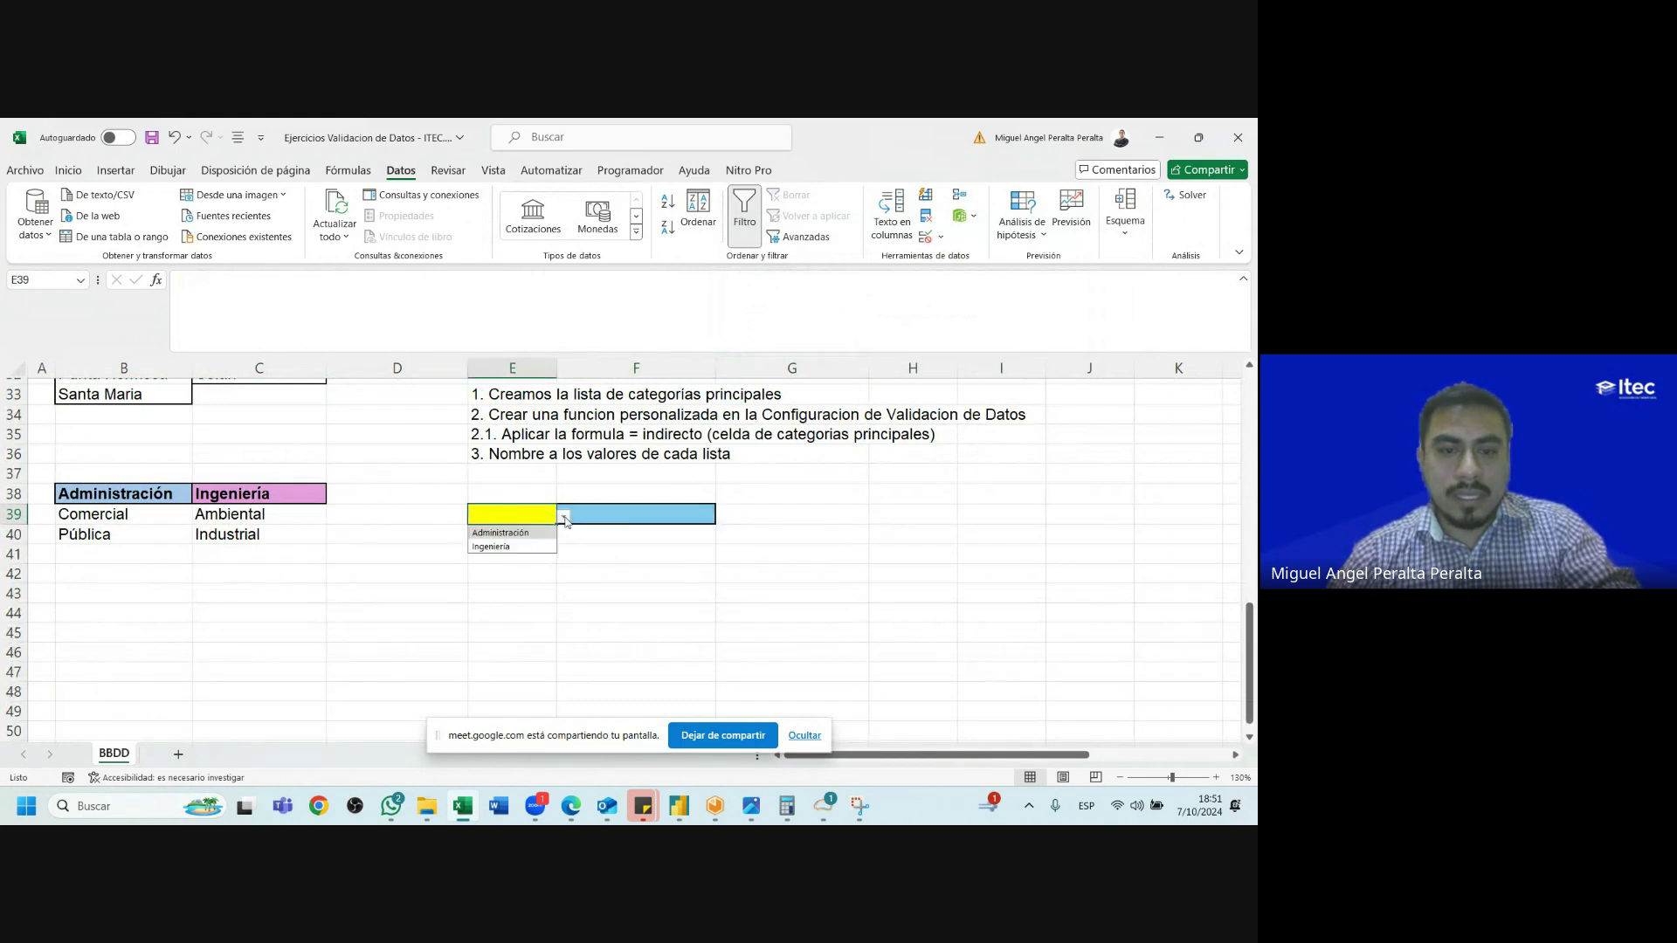
click(539, 546)
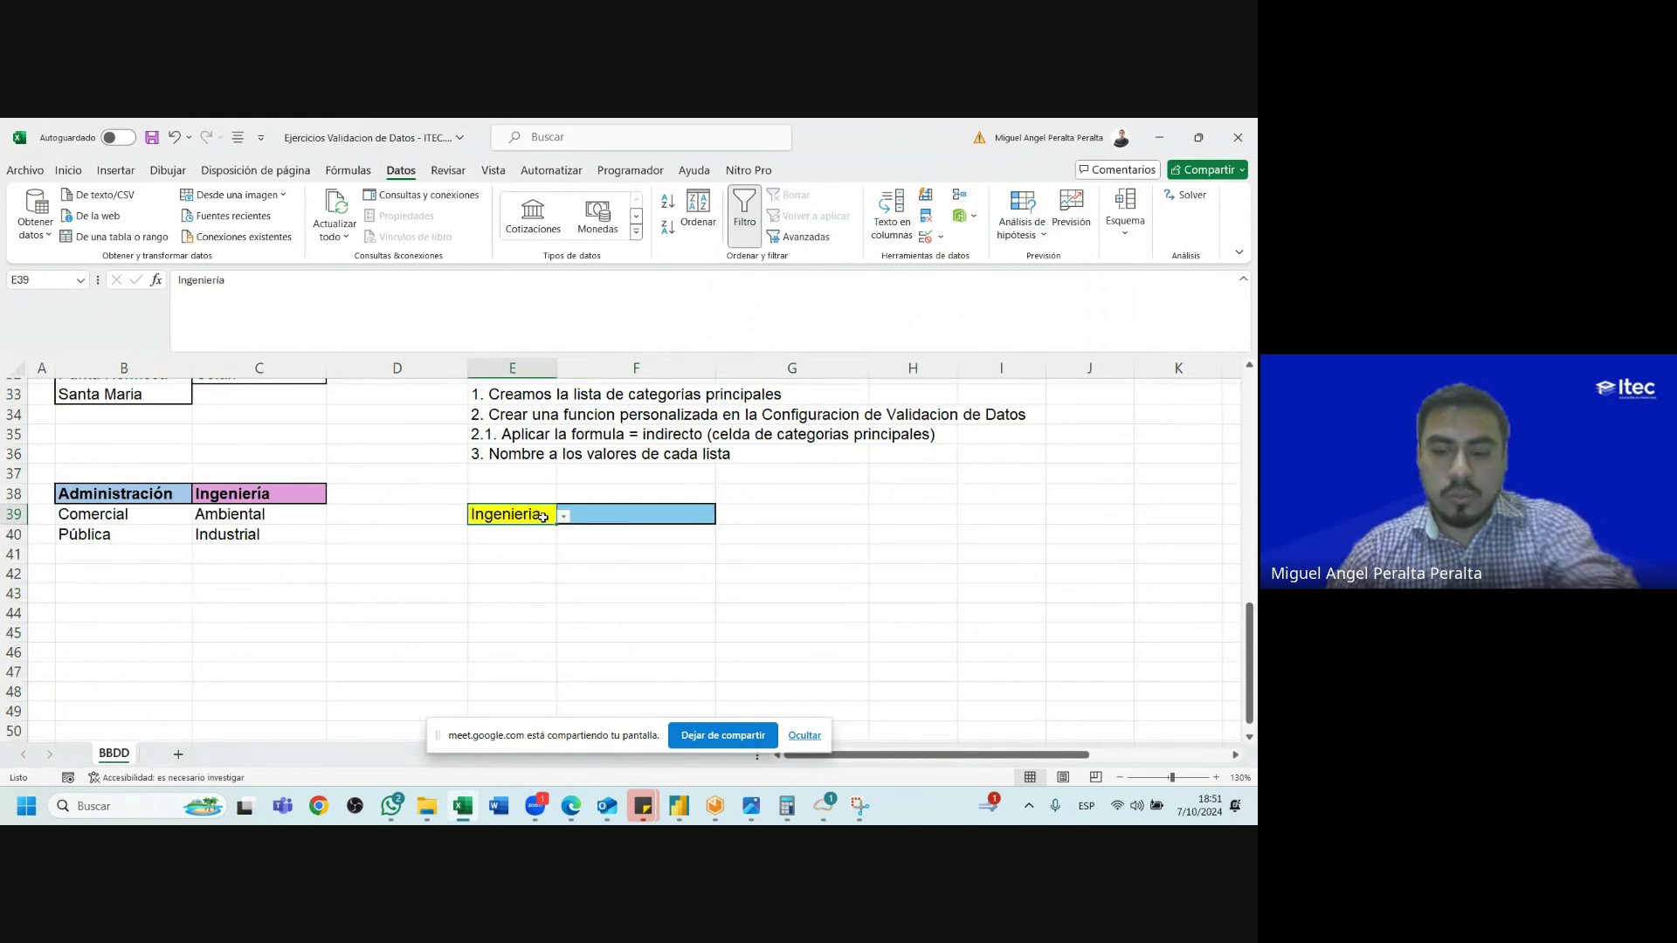
key(Delete)
click(566, 513)
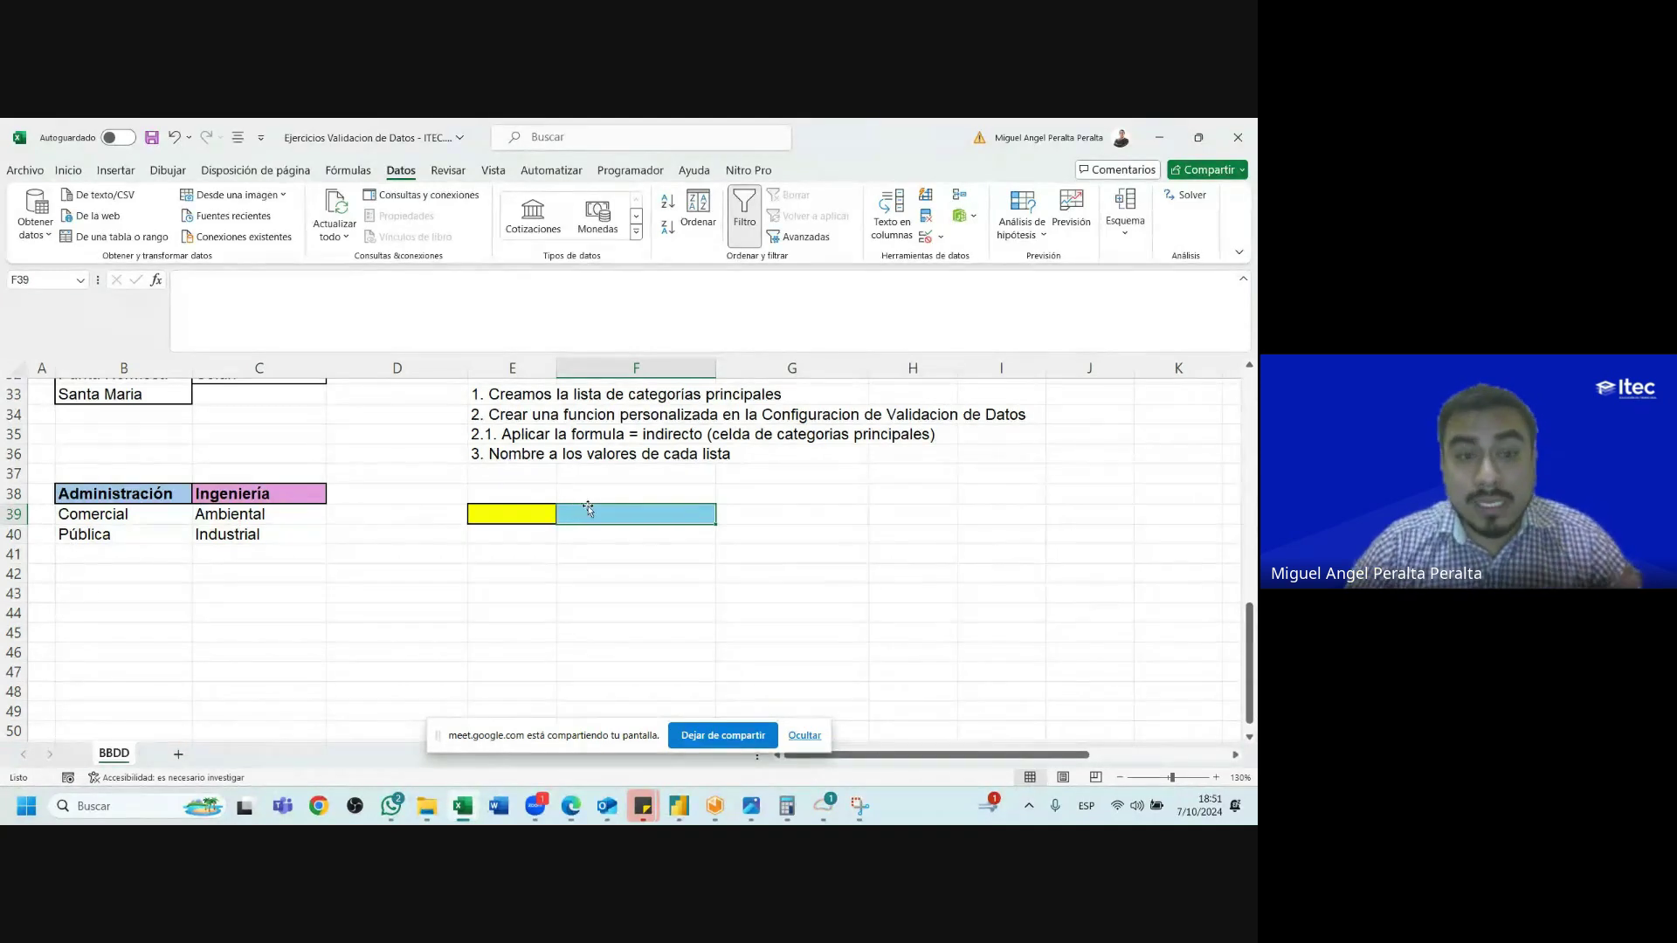
Step: Begin a list rule on F39, cancel it, and recheck the Fresa cell's rule for reference
click(924, 241)
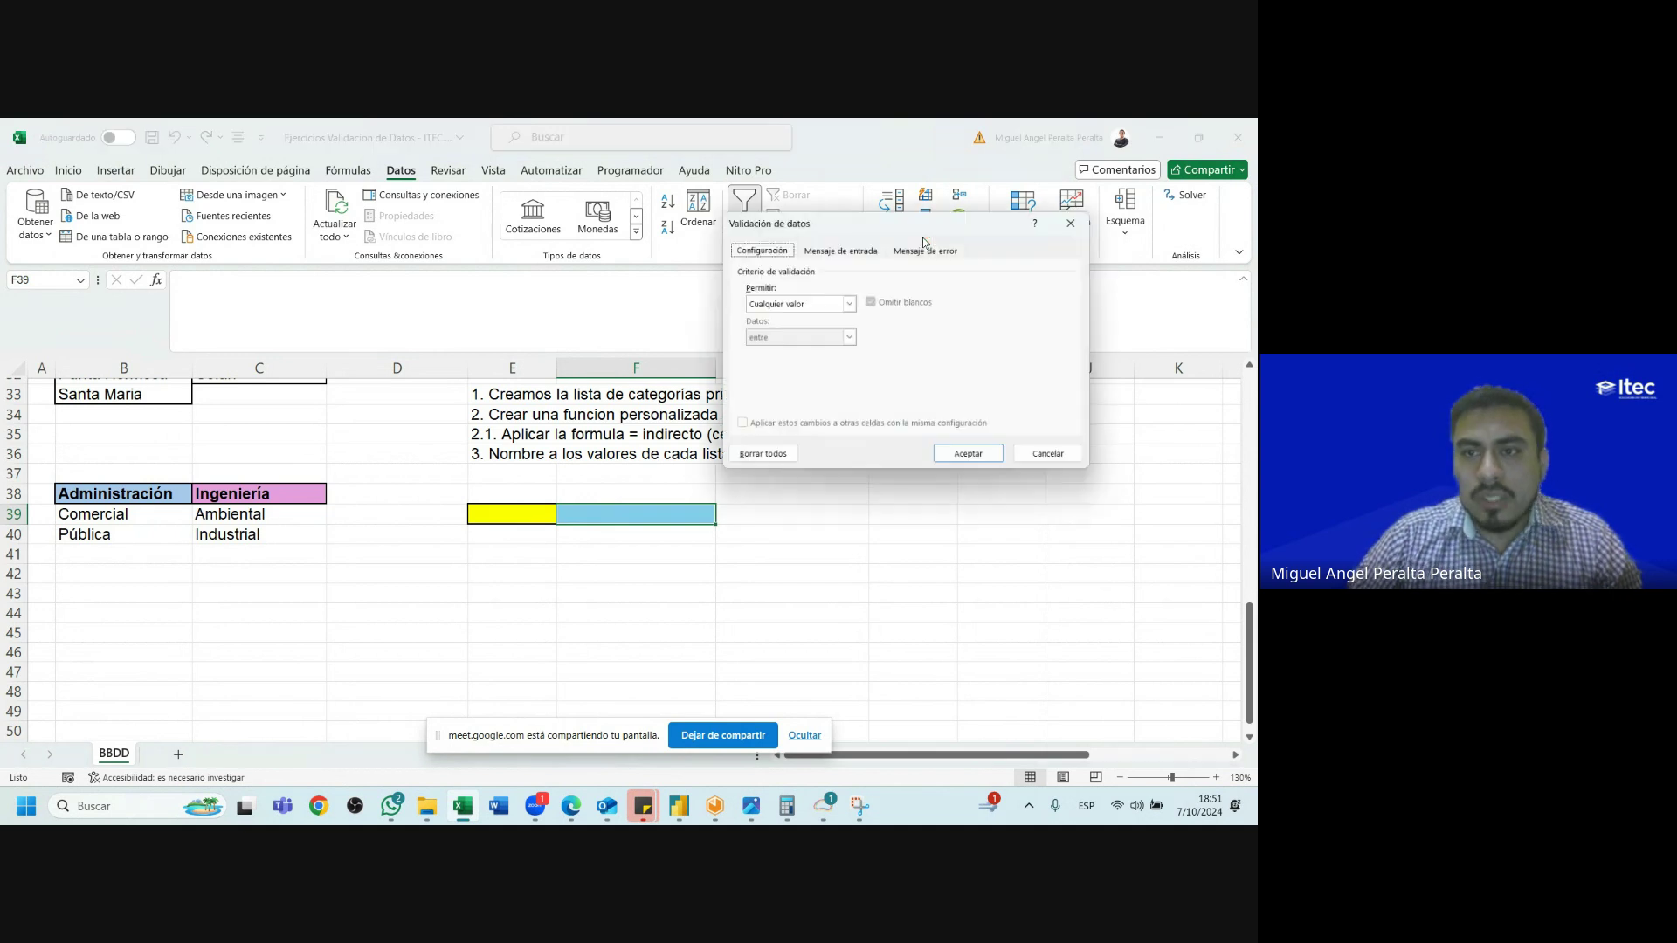
click(850, 303)
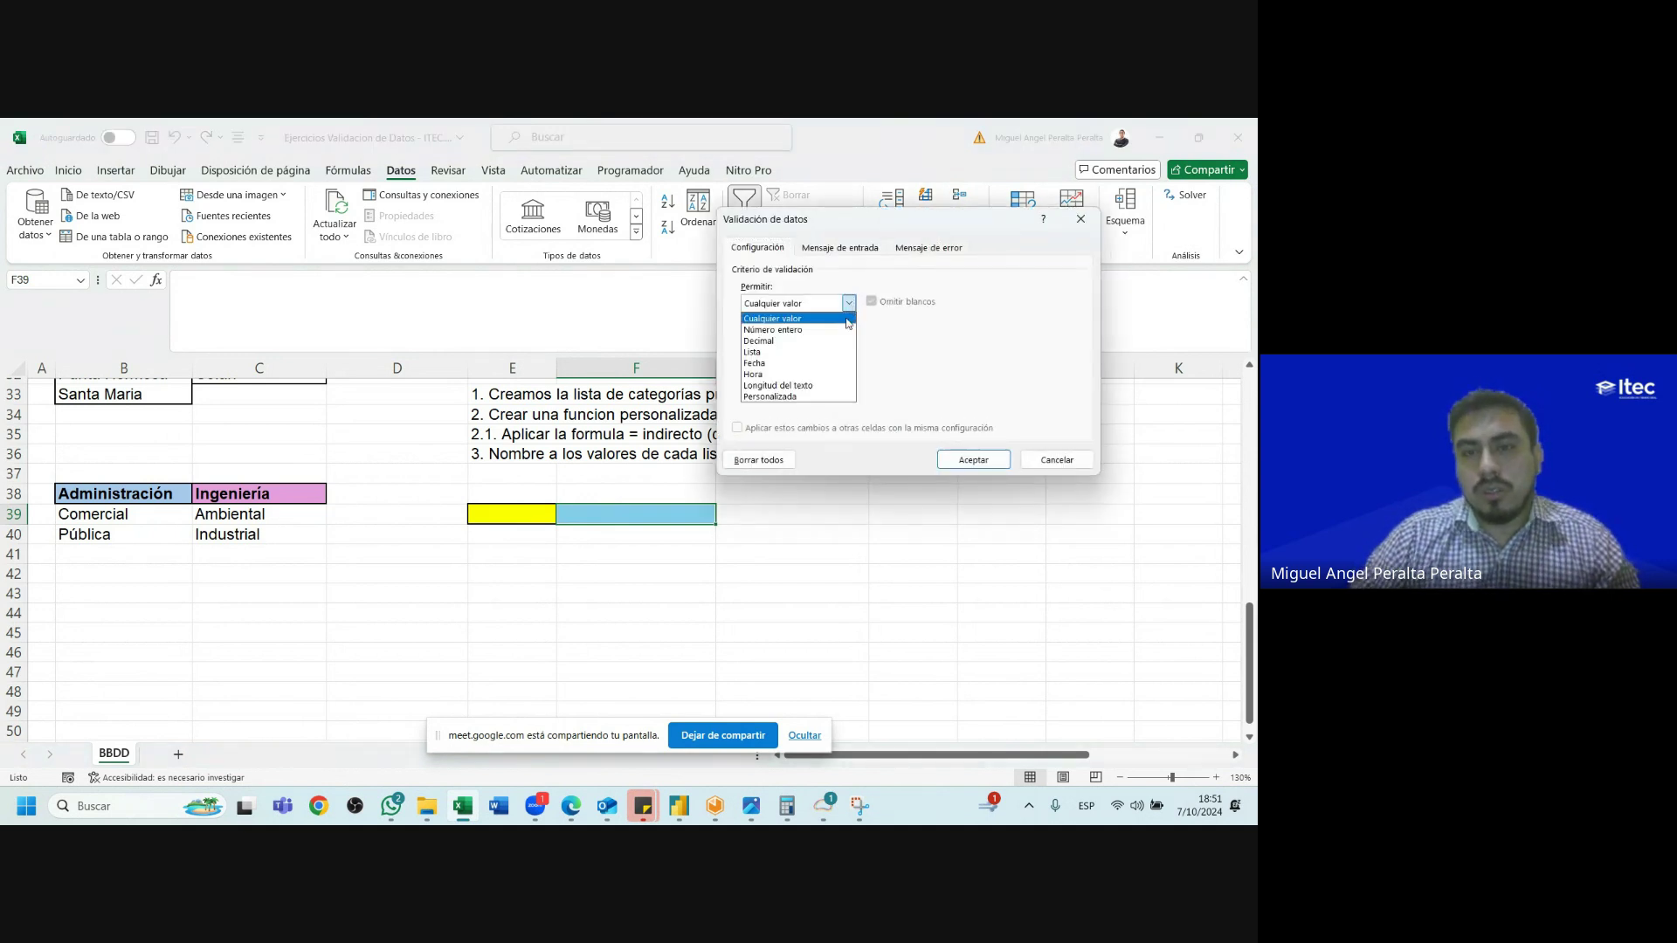
click(834, 352)
click(933, 372)
text(=)
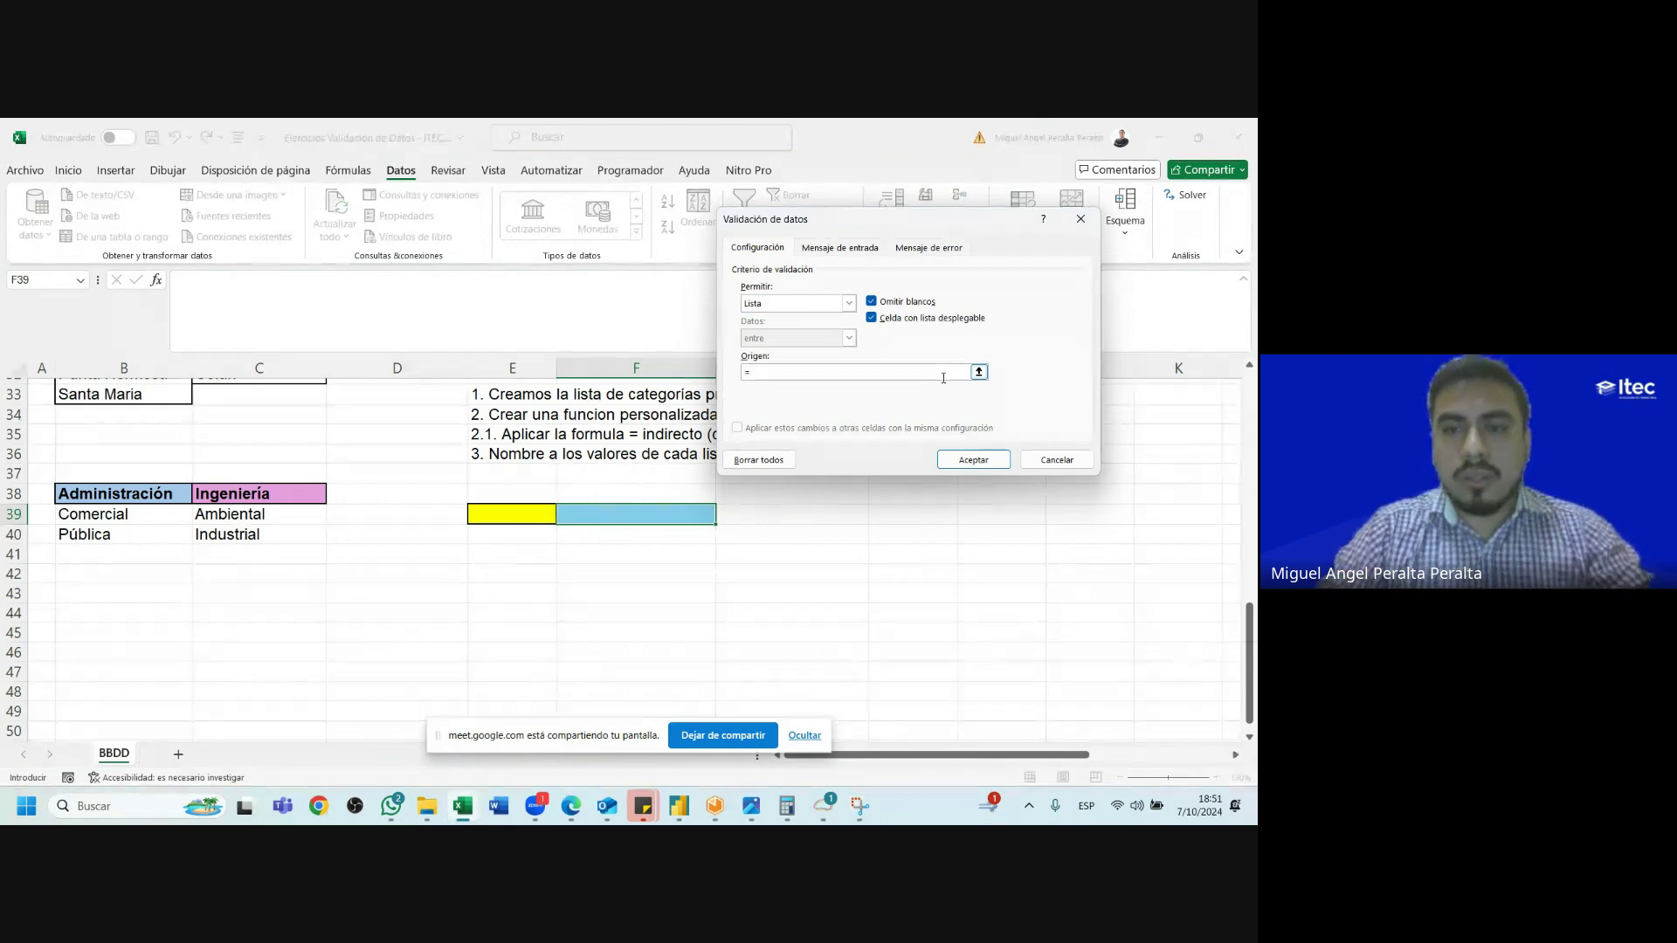
key(Escape)
scroll(751, 489, up, 3)
scroll(751, 490, up, 3)
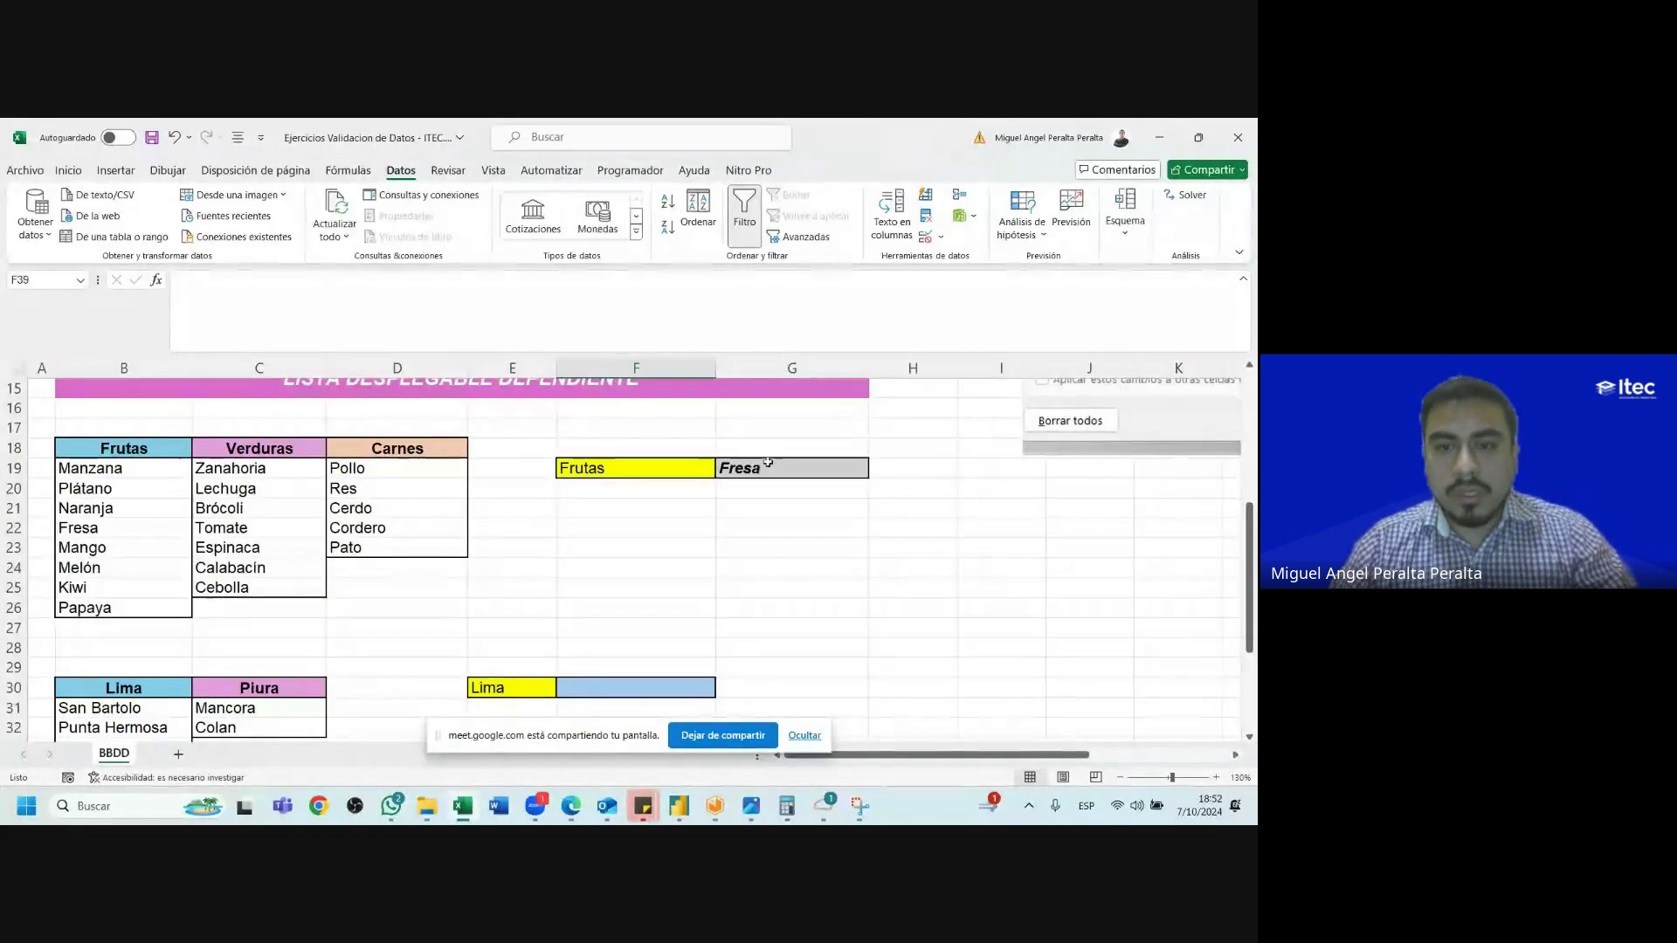
click(786, 469)
click(925, 241)
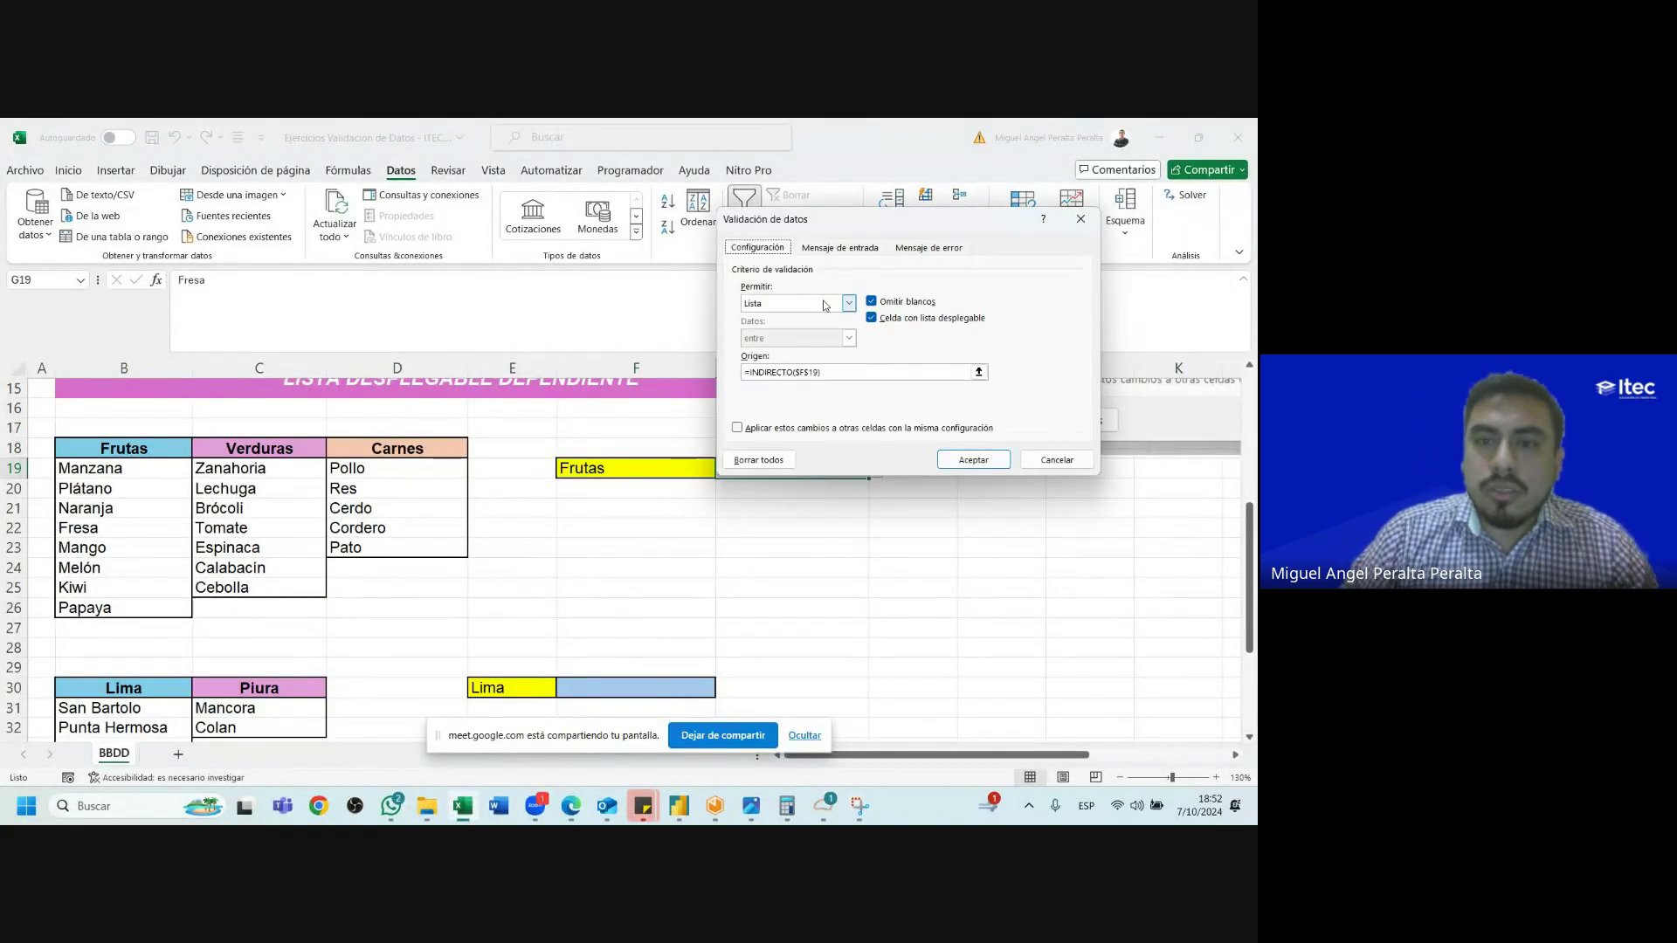
click(1058, 461)
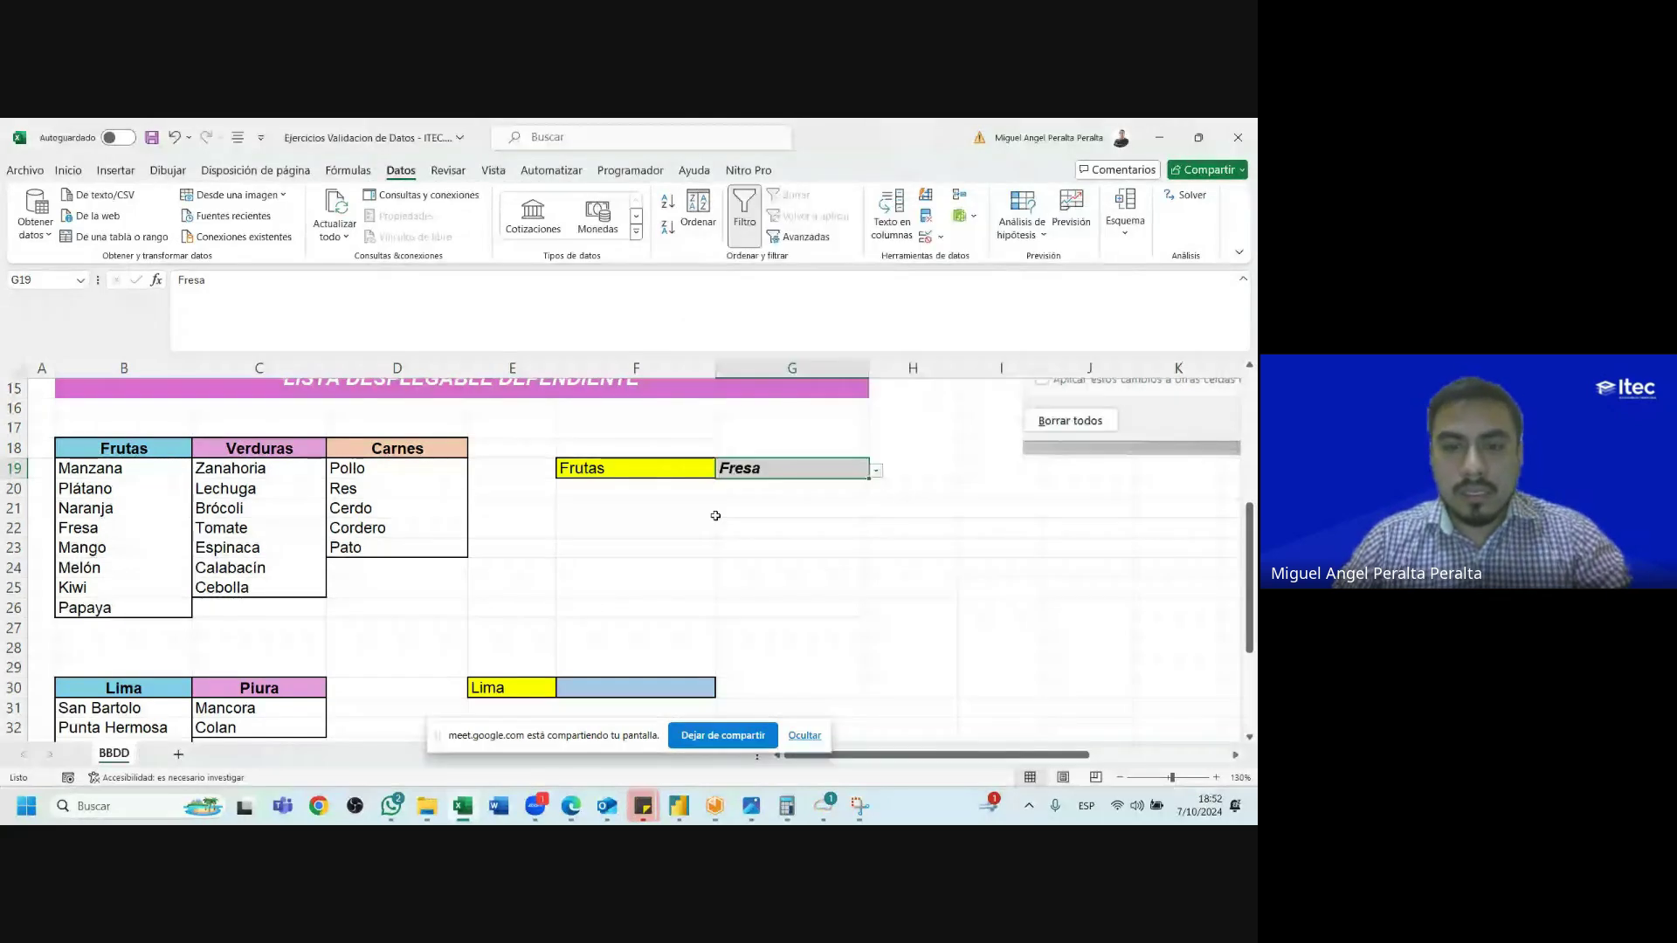
scroll(698, 489, down, 10)
scroll(673, 472, up, 4)
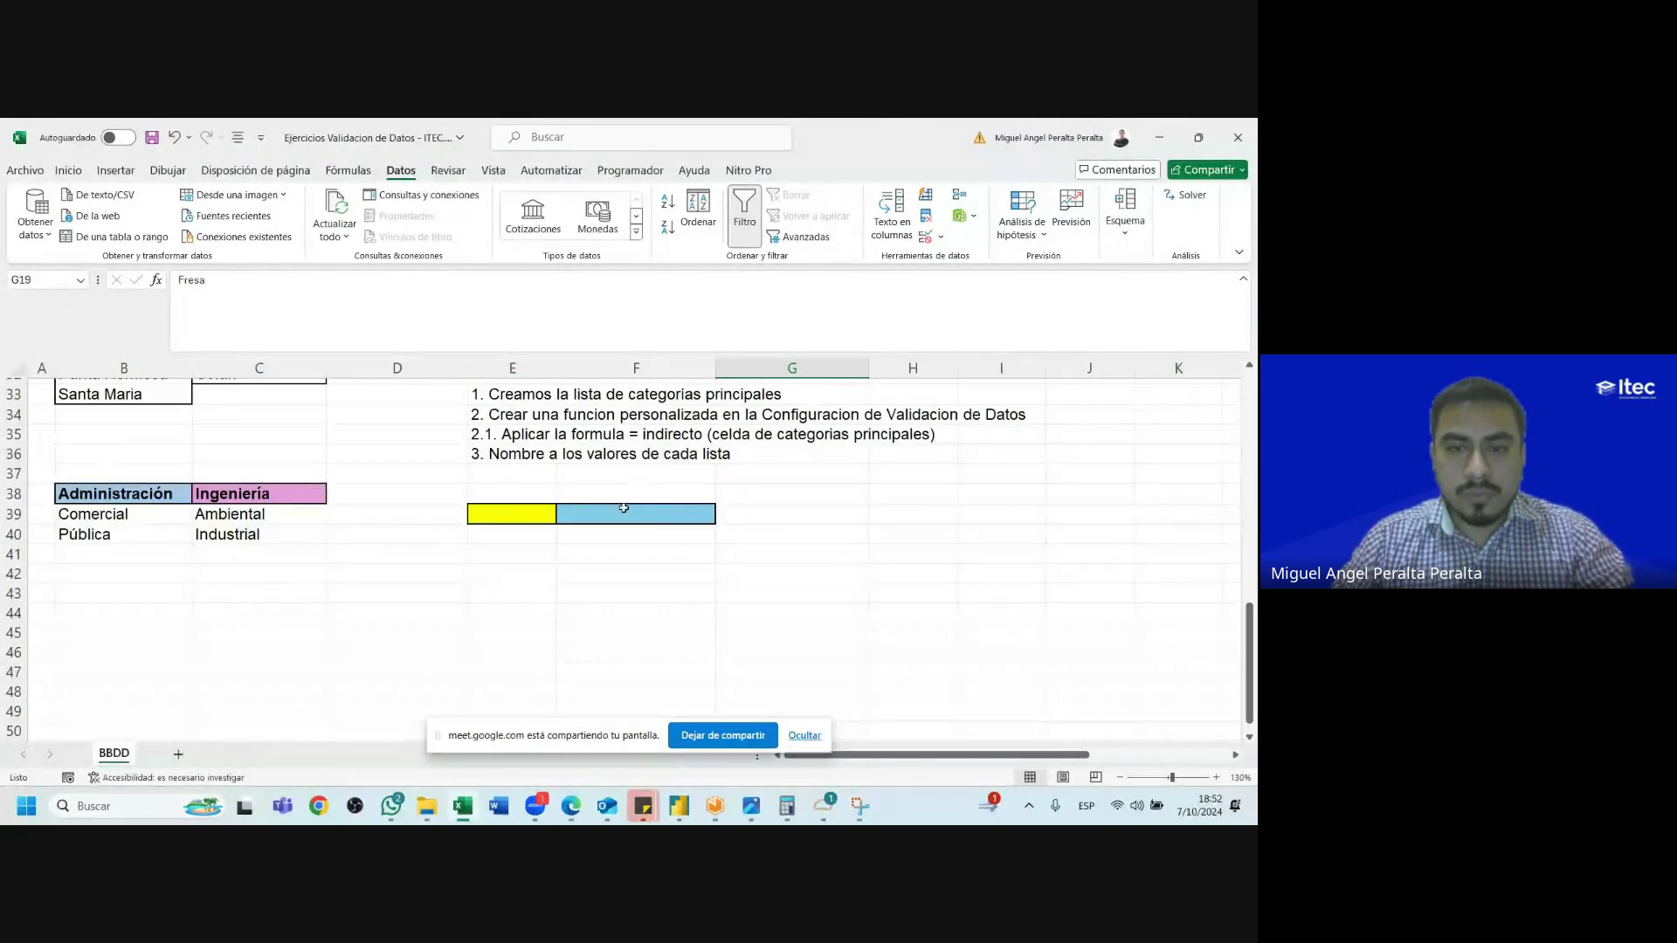
Step: Give F39 a list rule with source =INDIRECTO($E$39), accepting the error warning
click(623, 508)
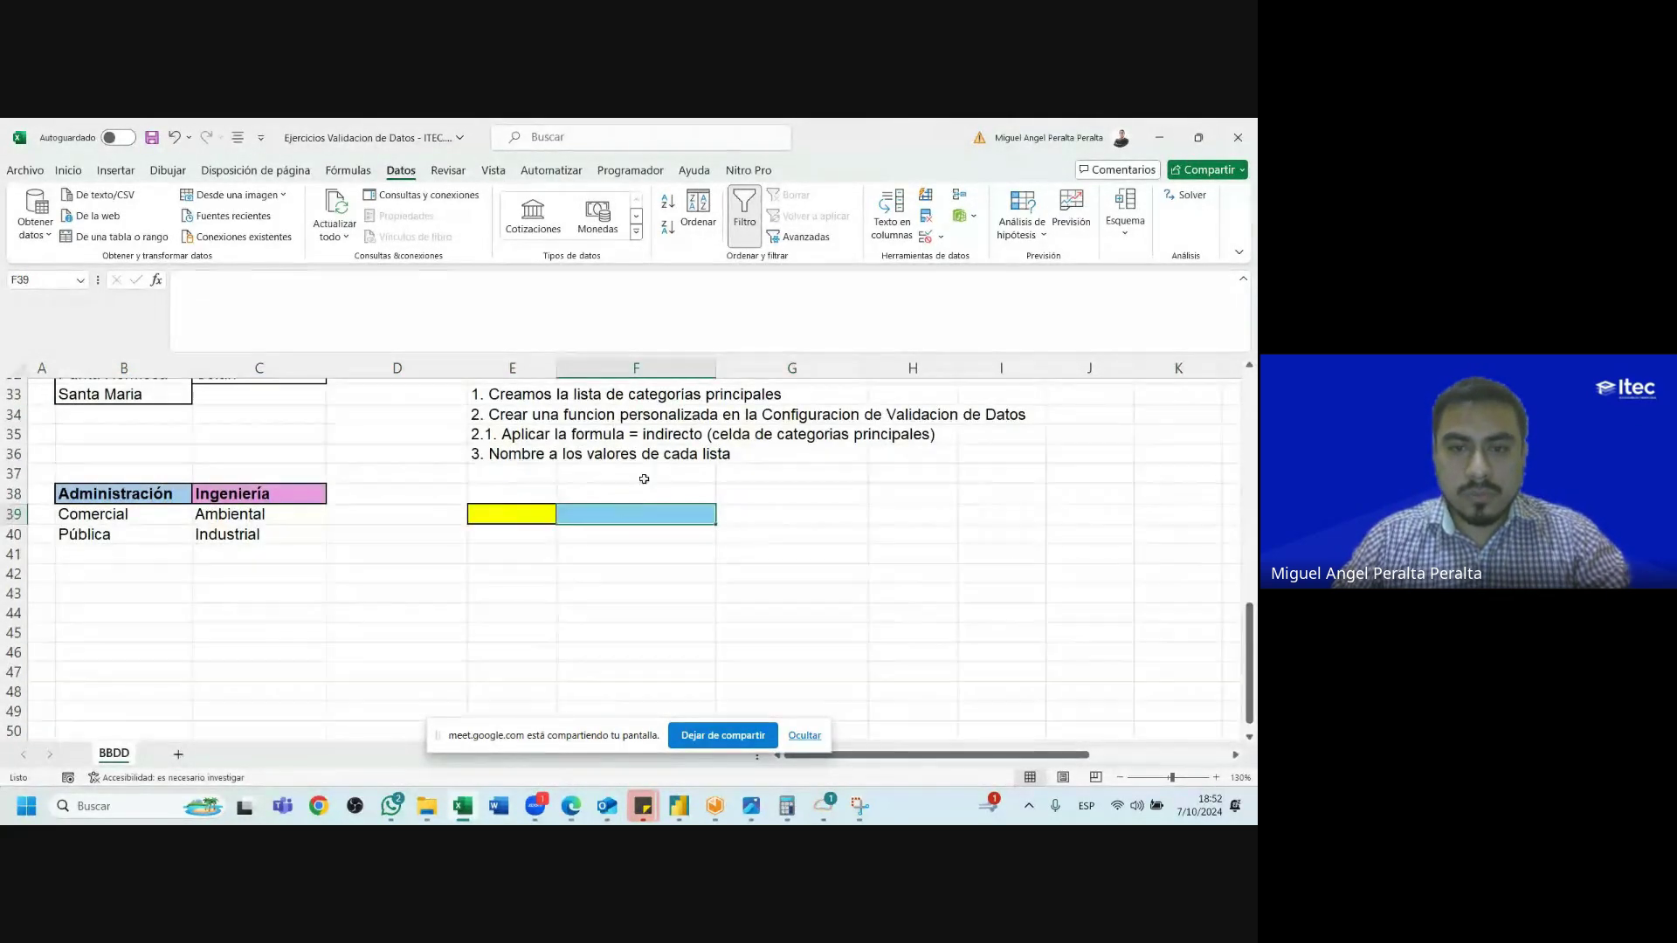
click(924, 235)
click(848, 303)
click(790, 352)
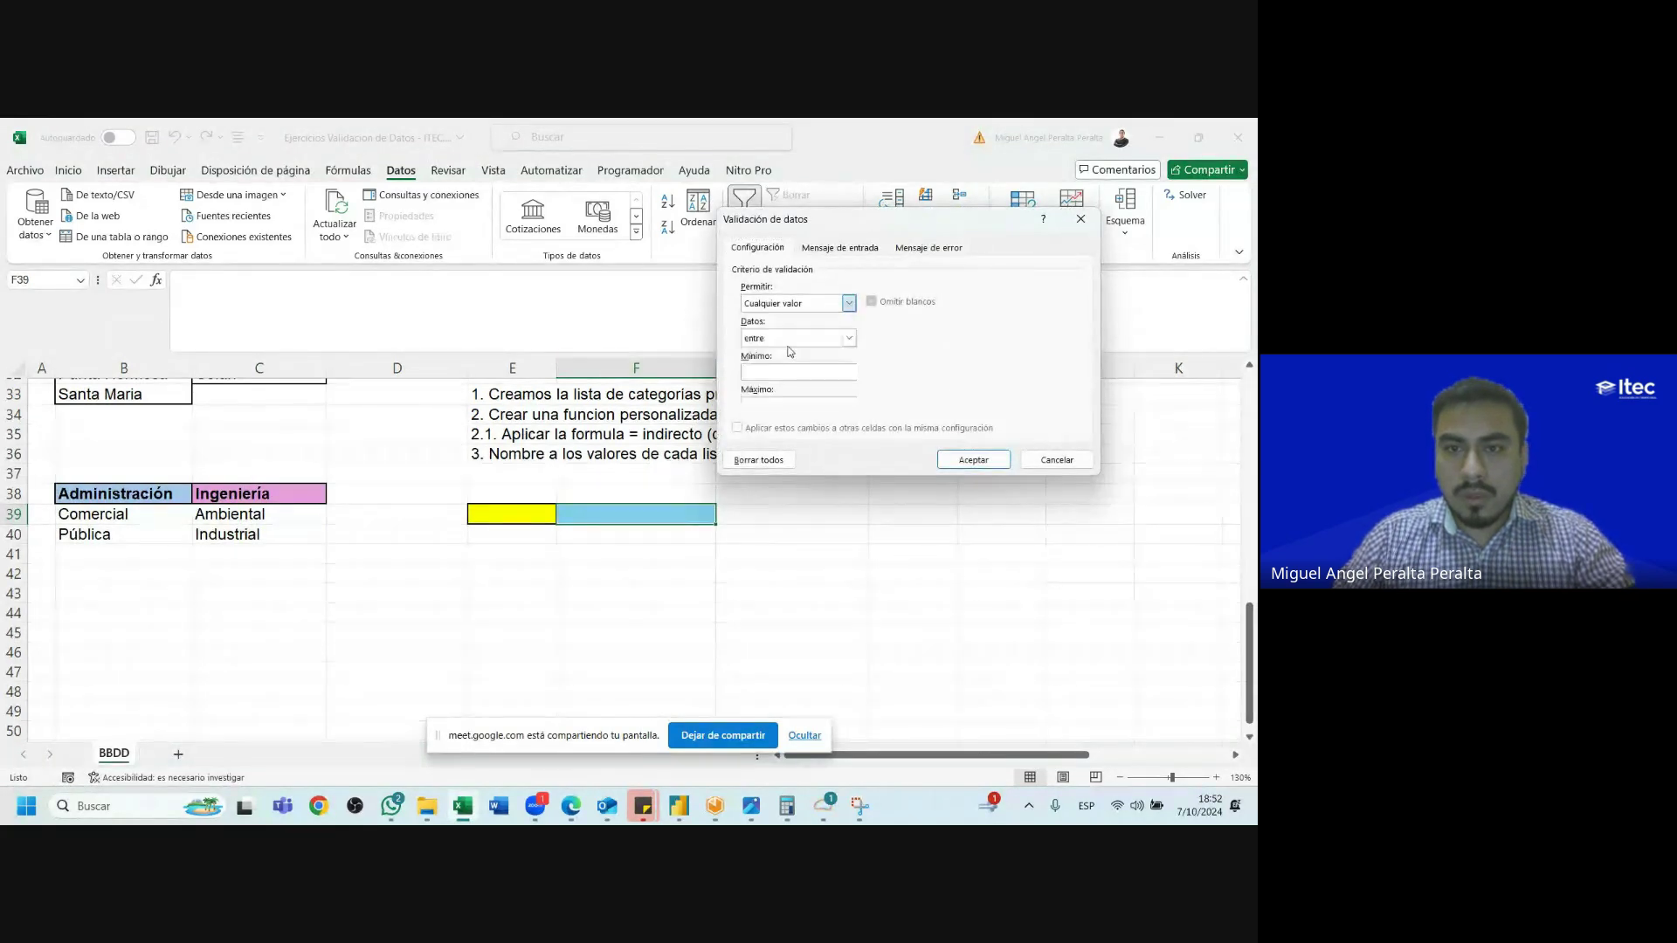
click(847, 303)
click(773, 348)
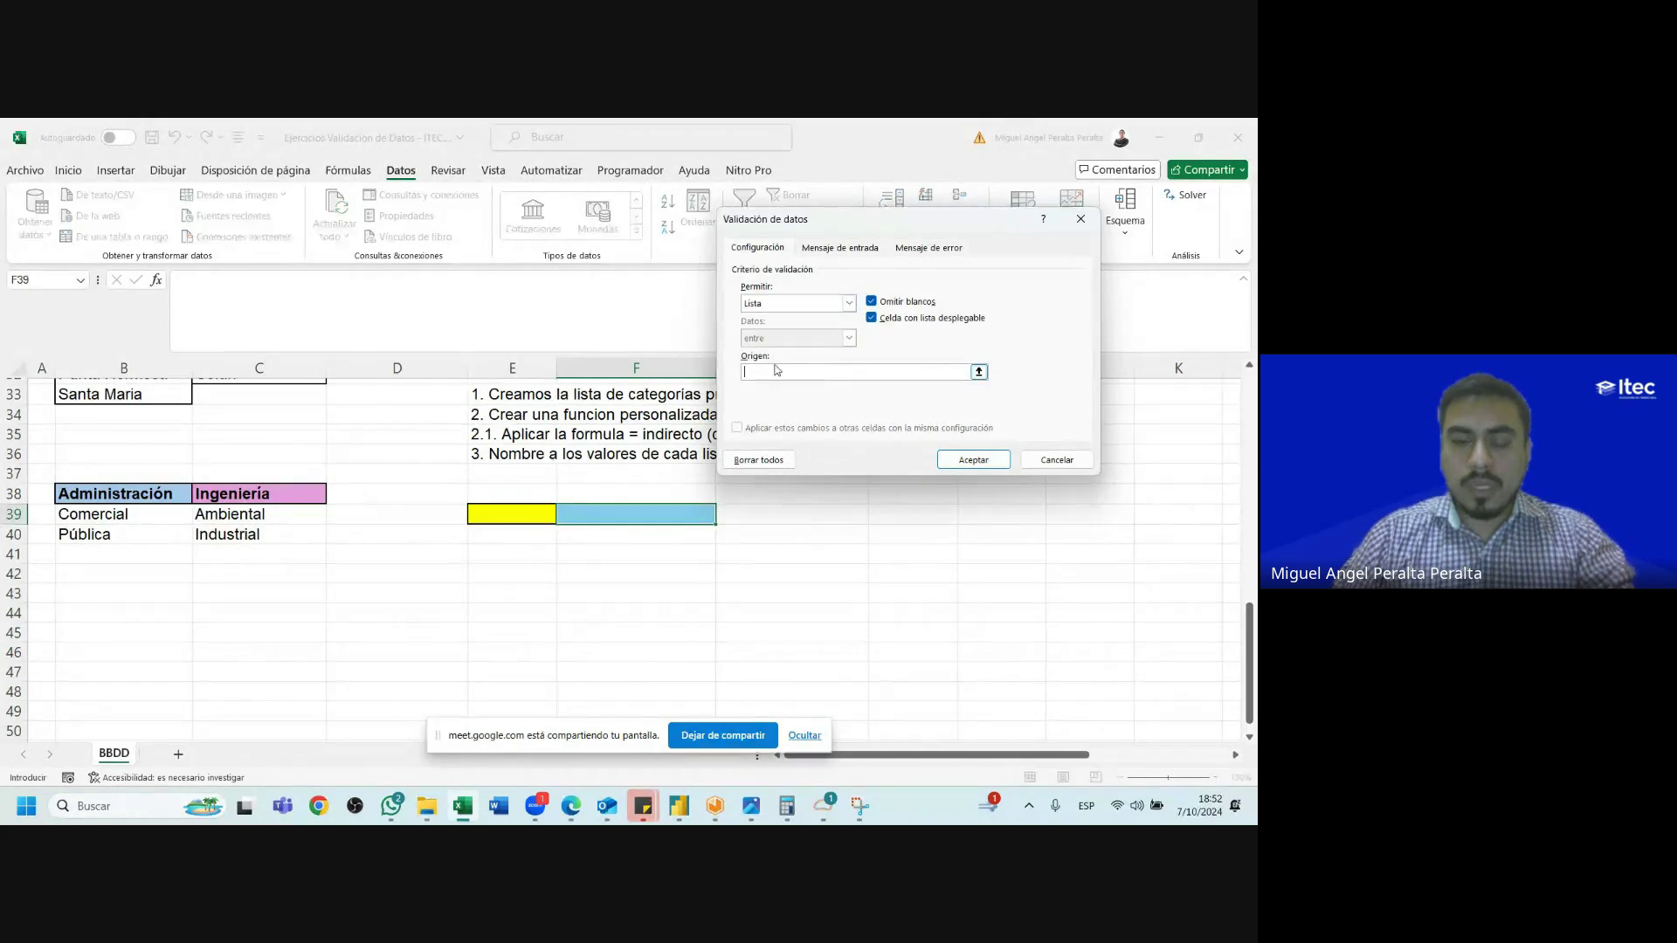
text(=)
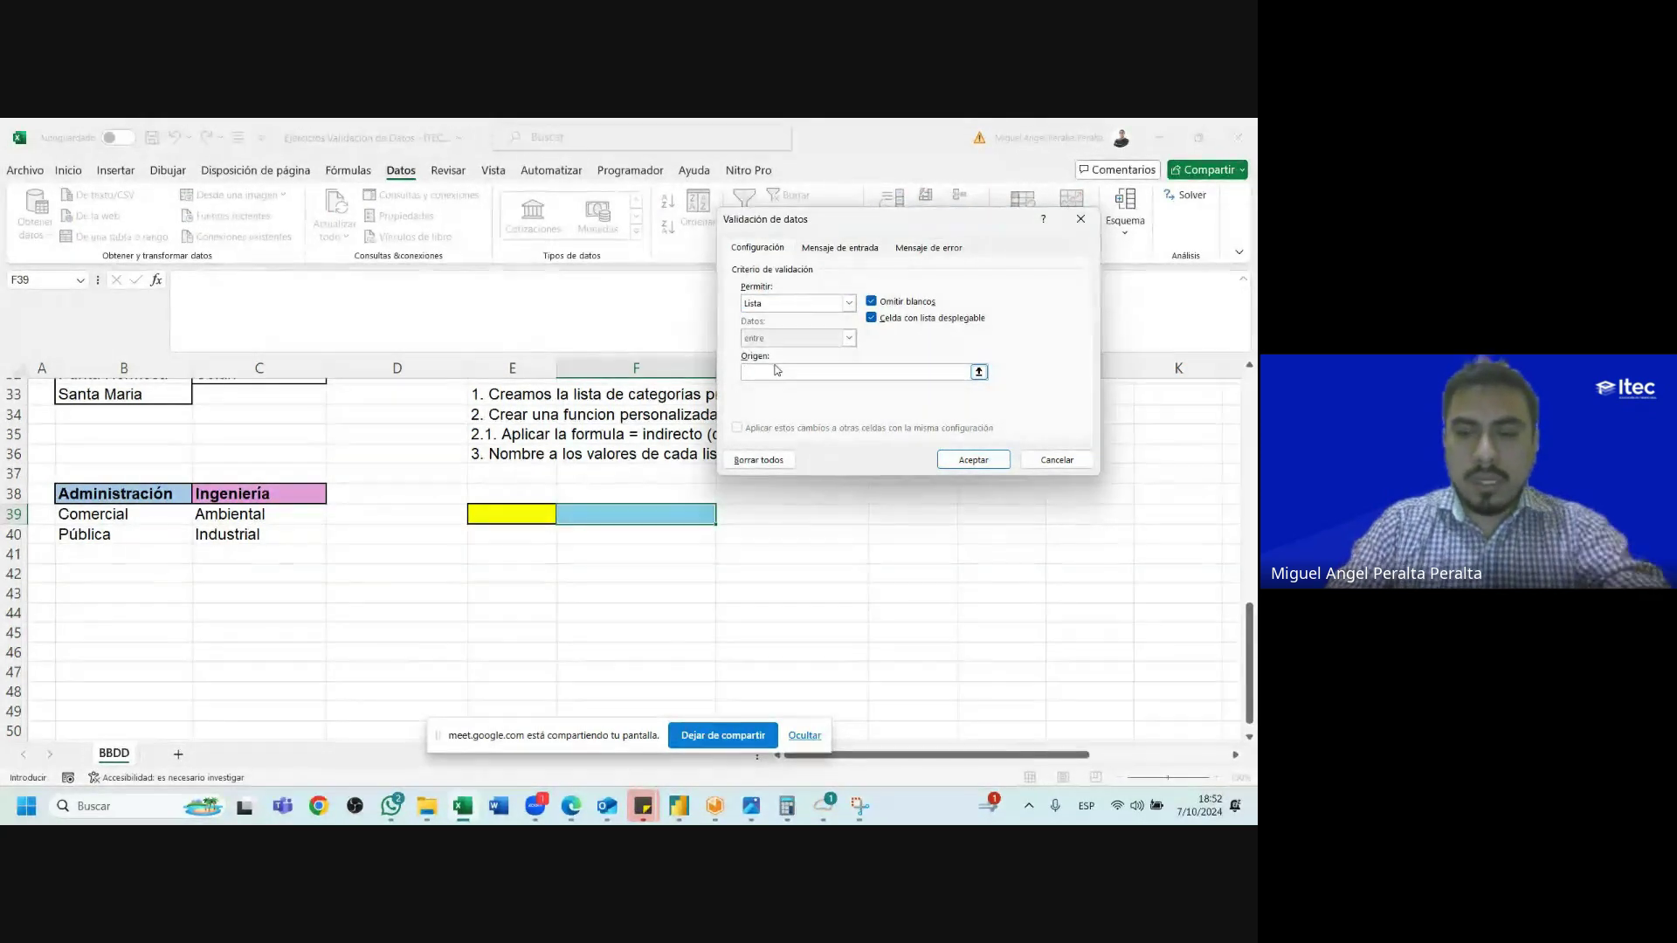
text(=INDIR)
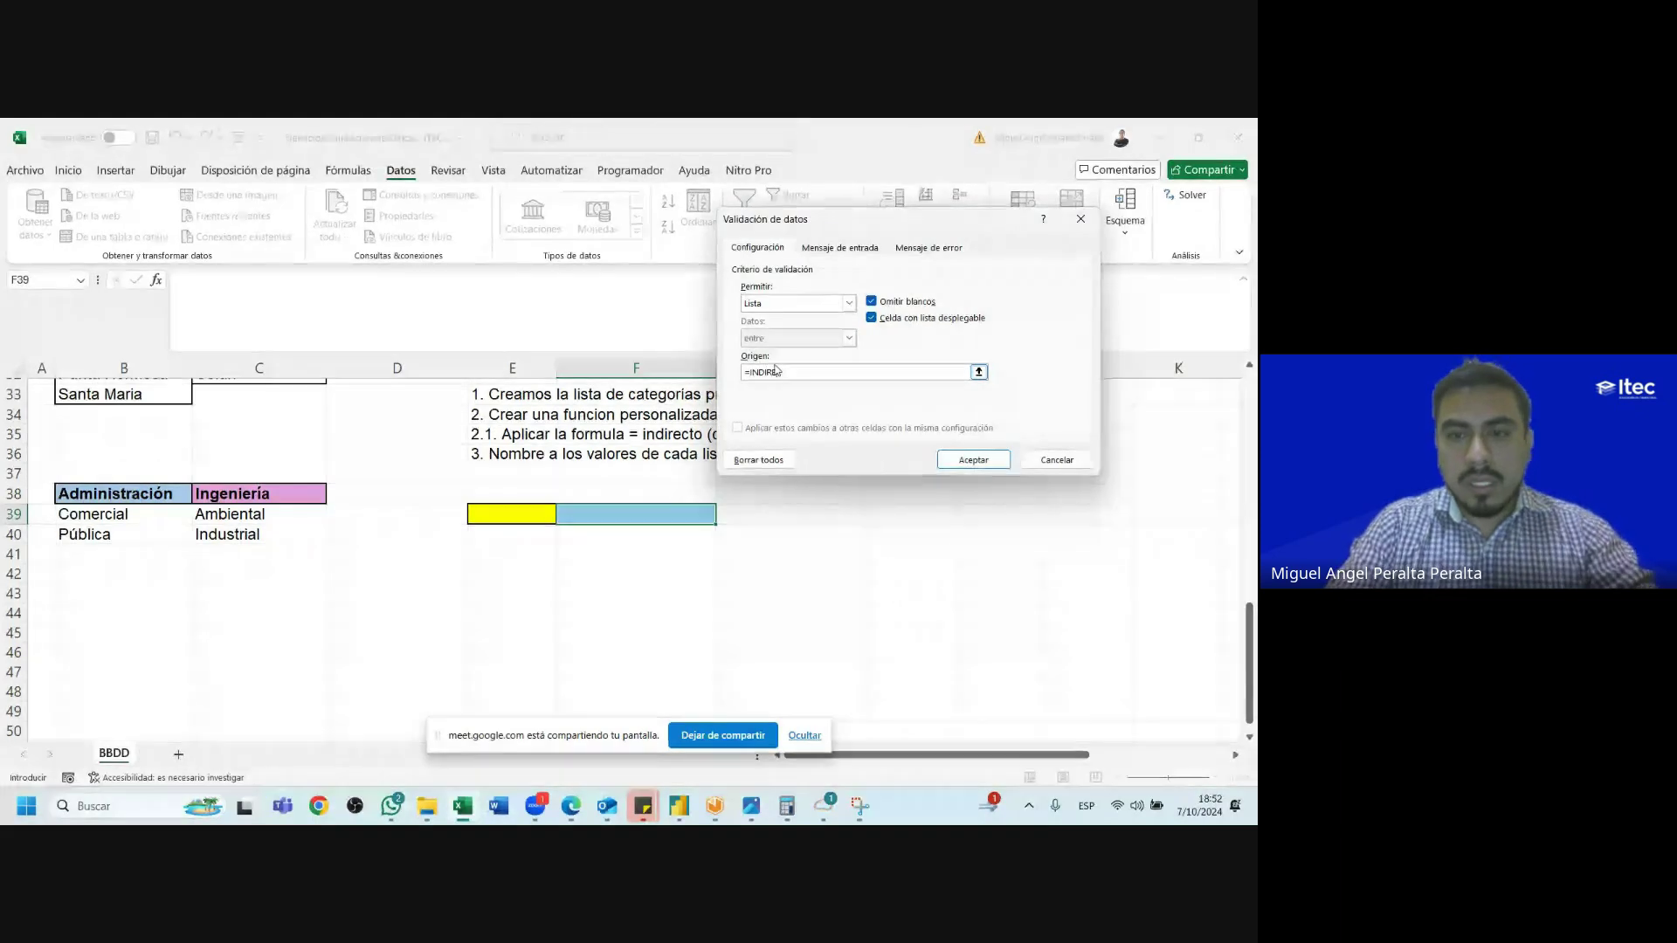
text(ECTO()
key(BackSpace)
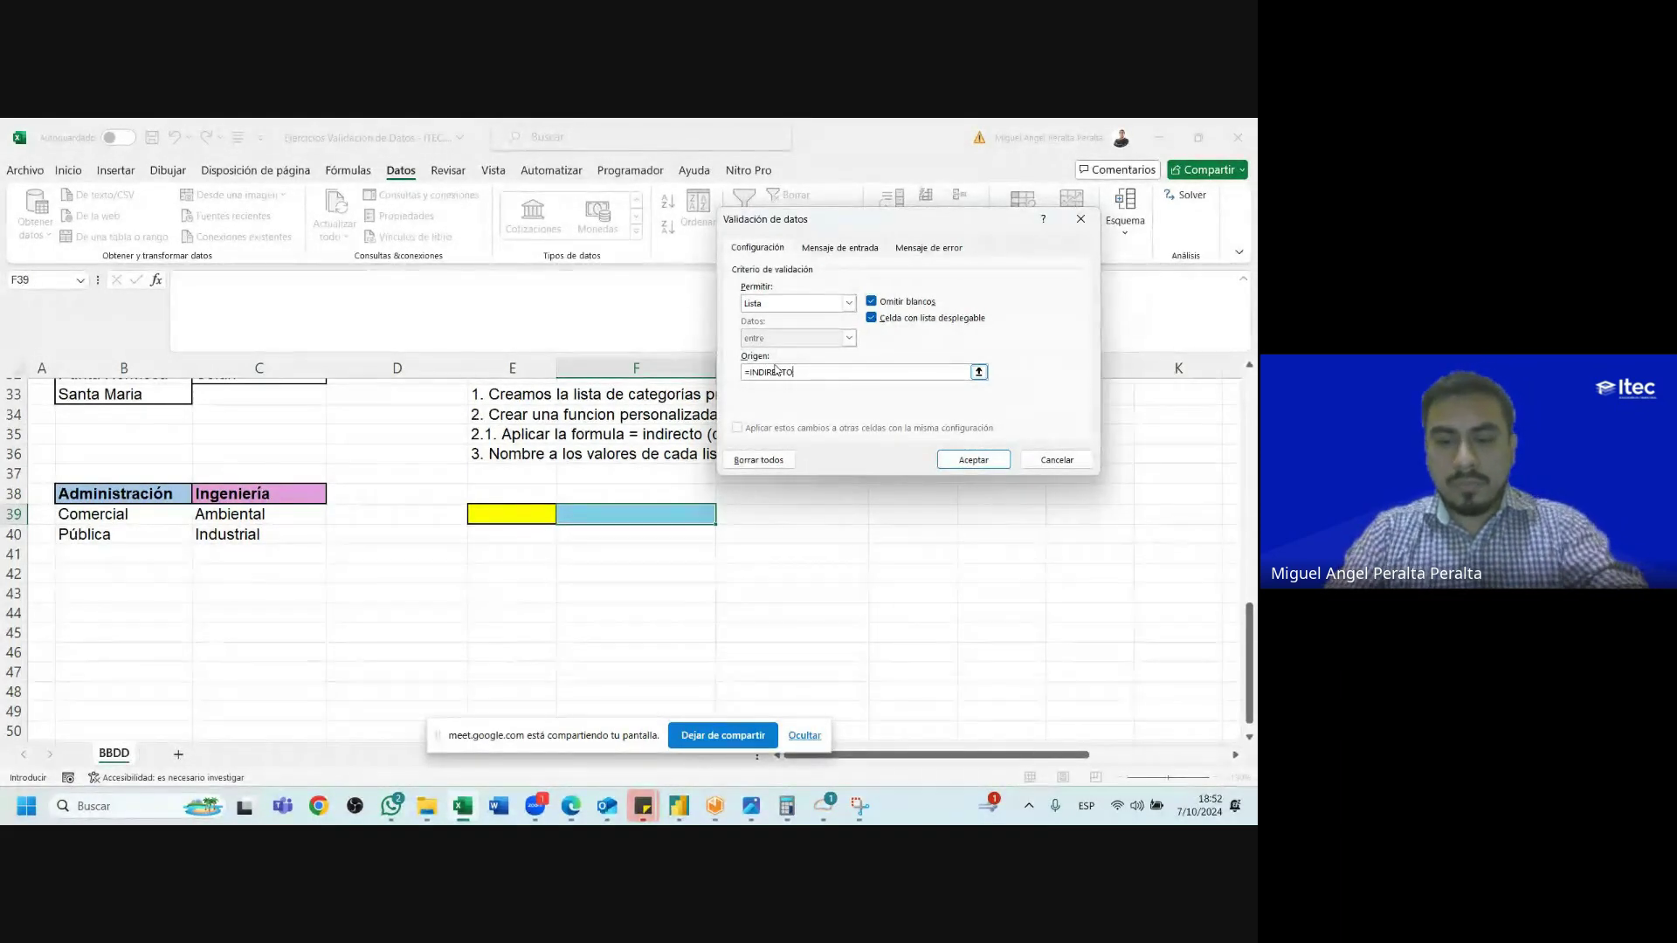
click(541, 514)
text())
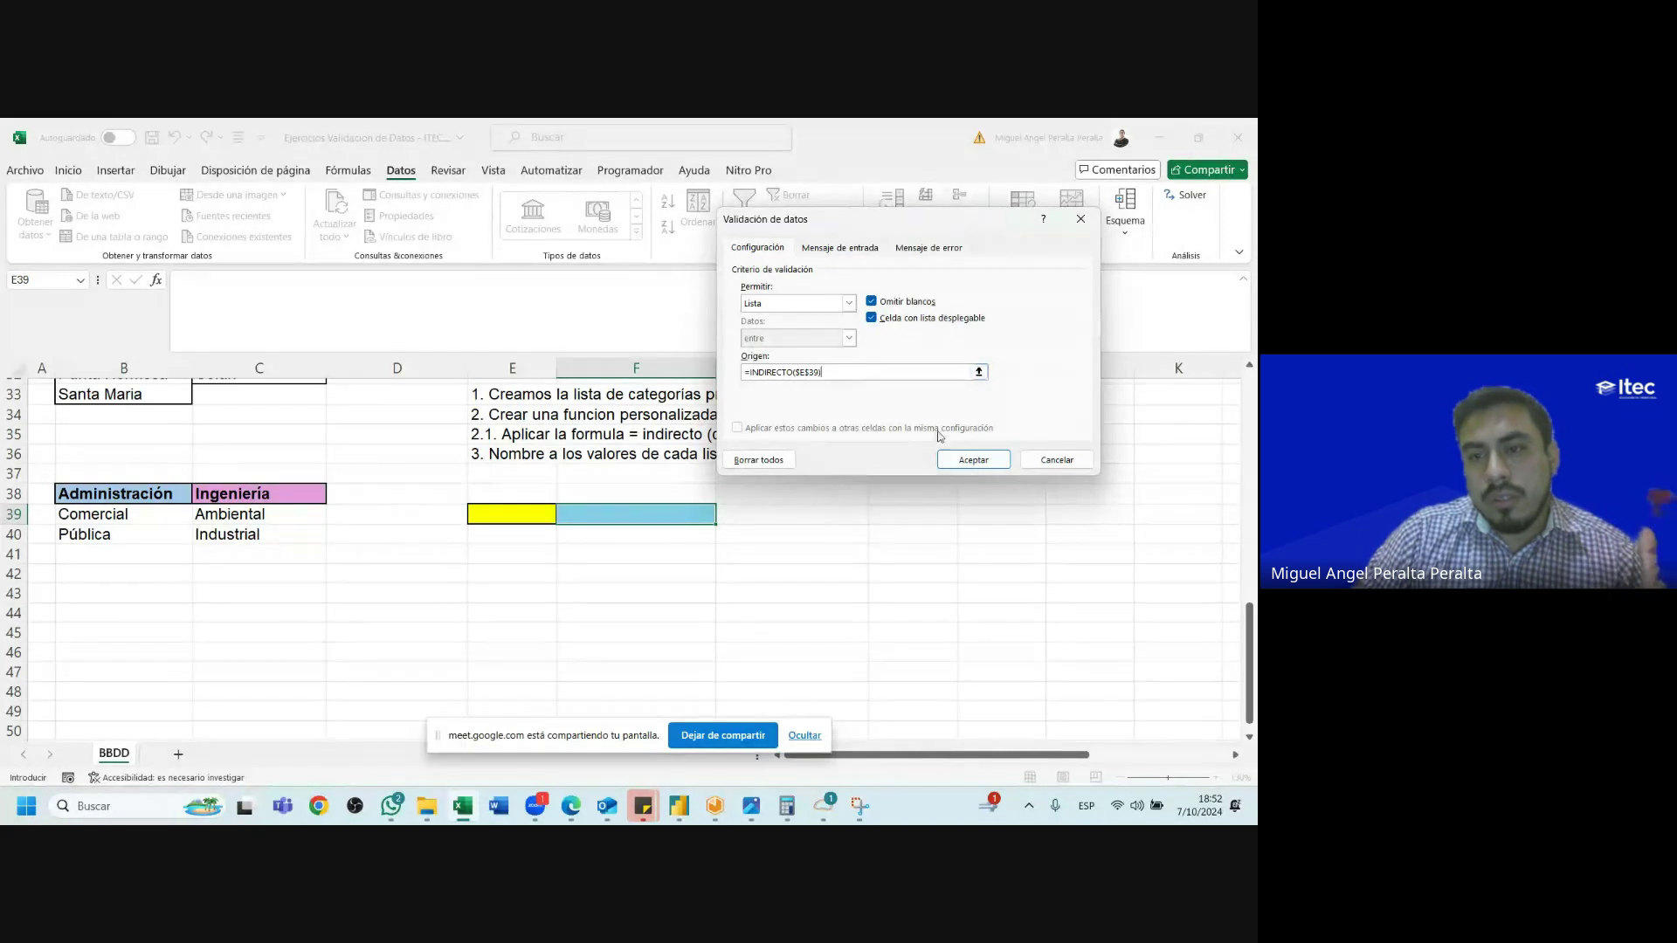
click(972, 458)
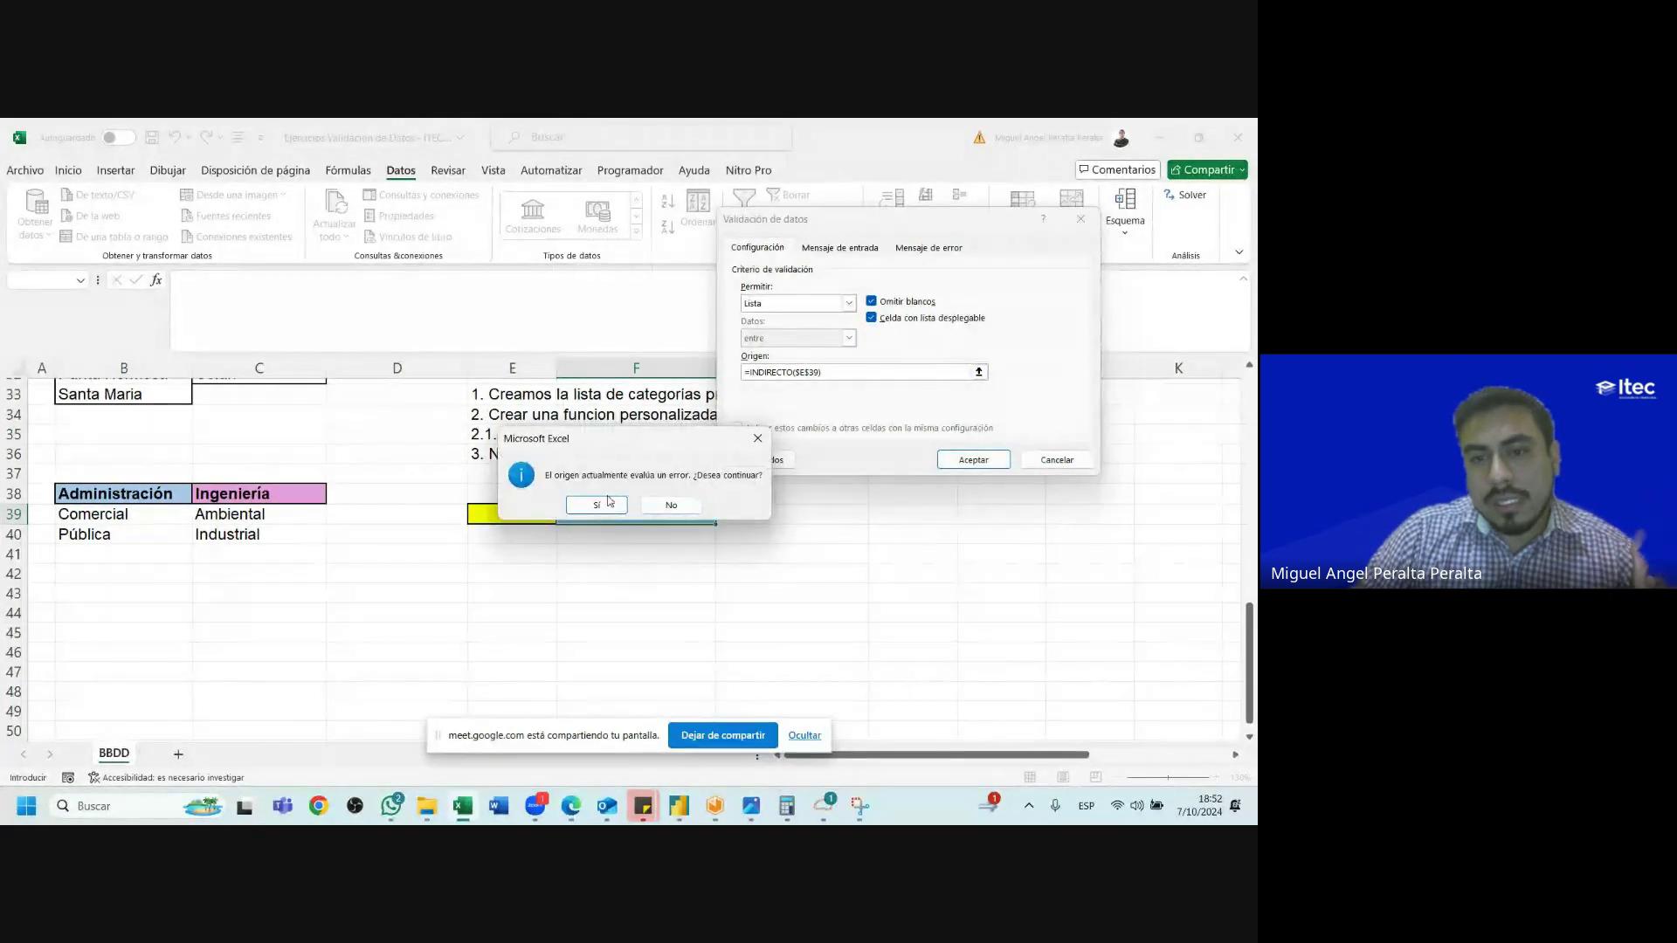
click(596, 504)
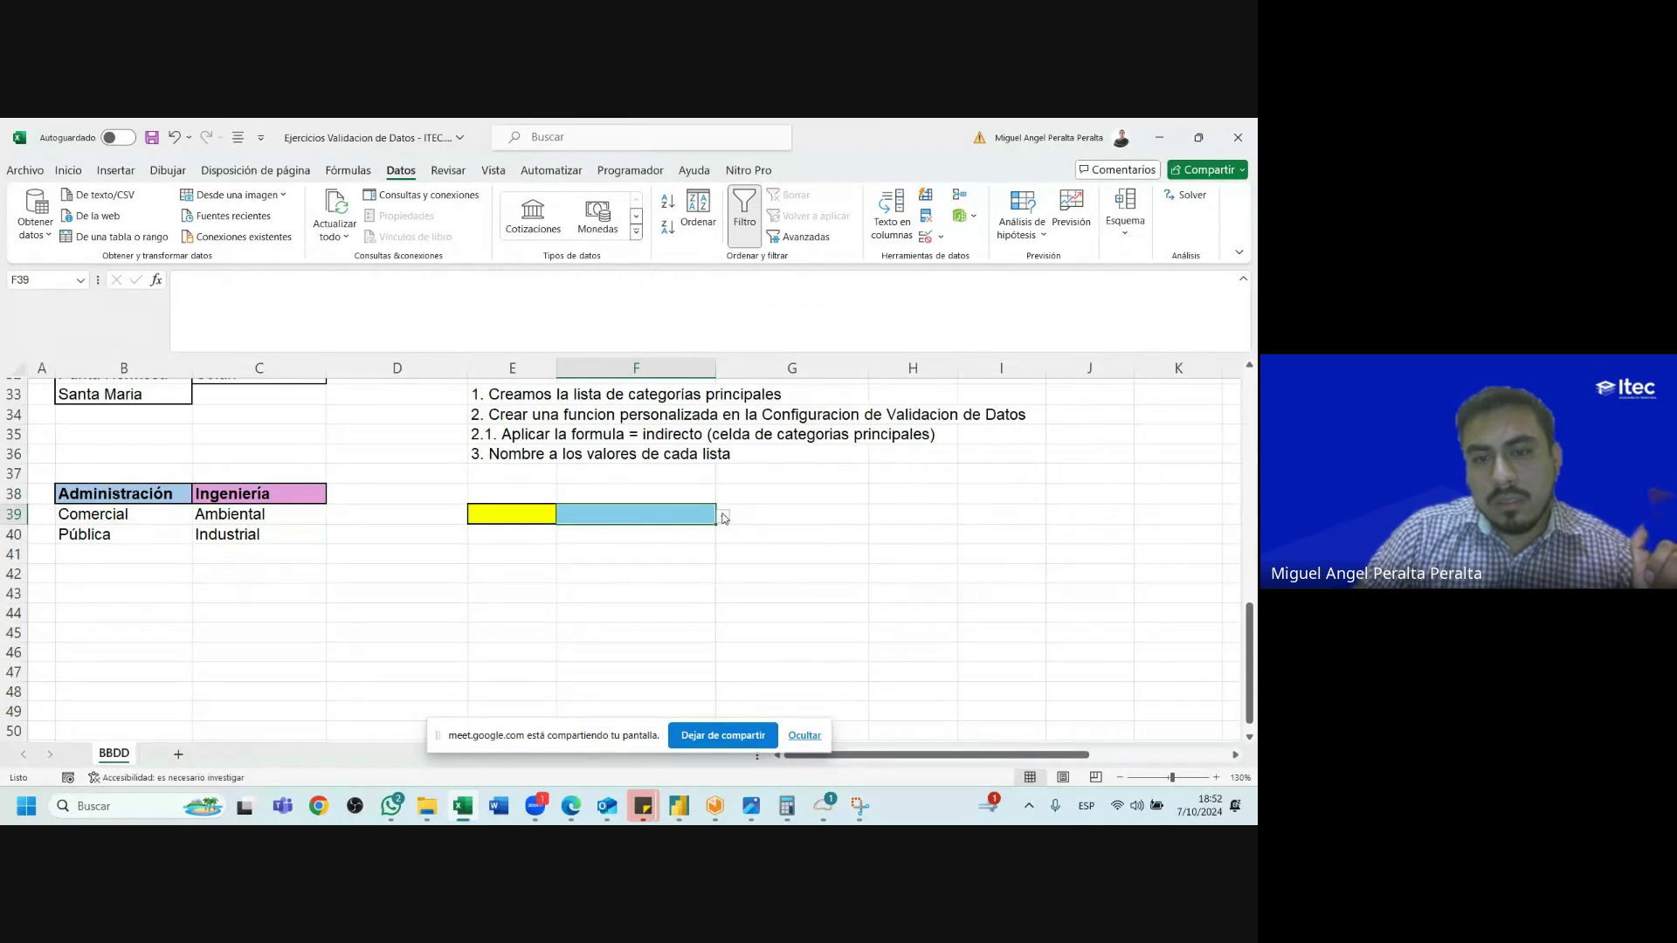
click(547, 515)
click(563, 516)
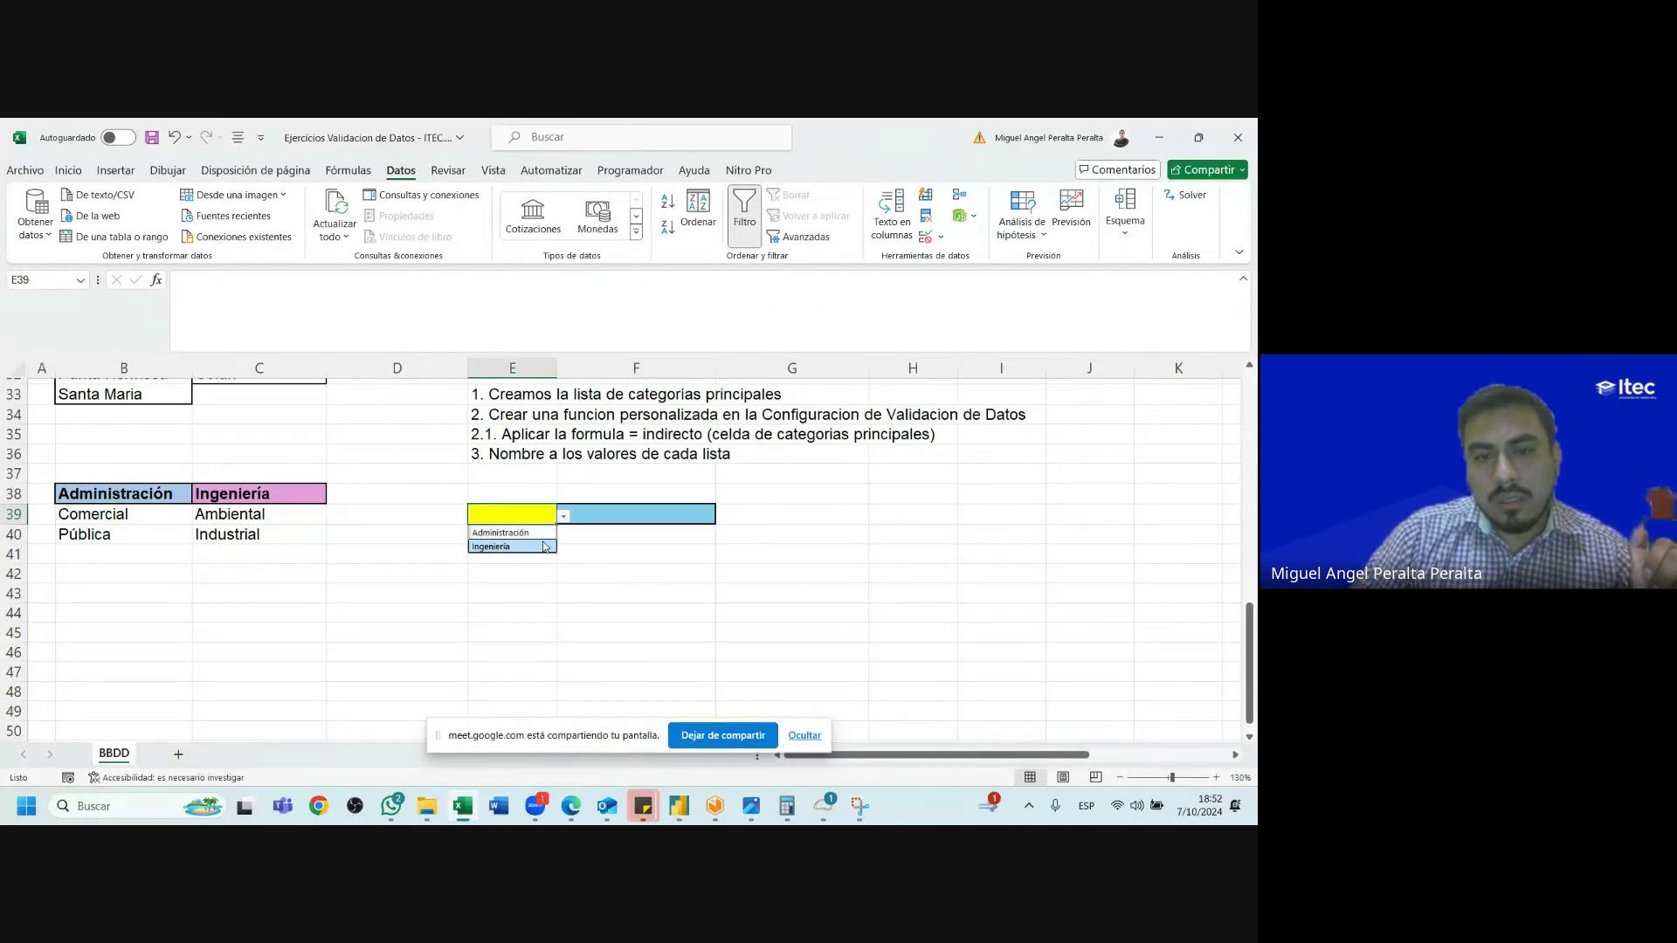
Step: Choose Ingeniería in E39 and check F39's dependent dropdown options
click(506, 545)
click(703, 511)
click(721, 516)
click(738, 533)
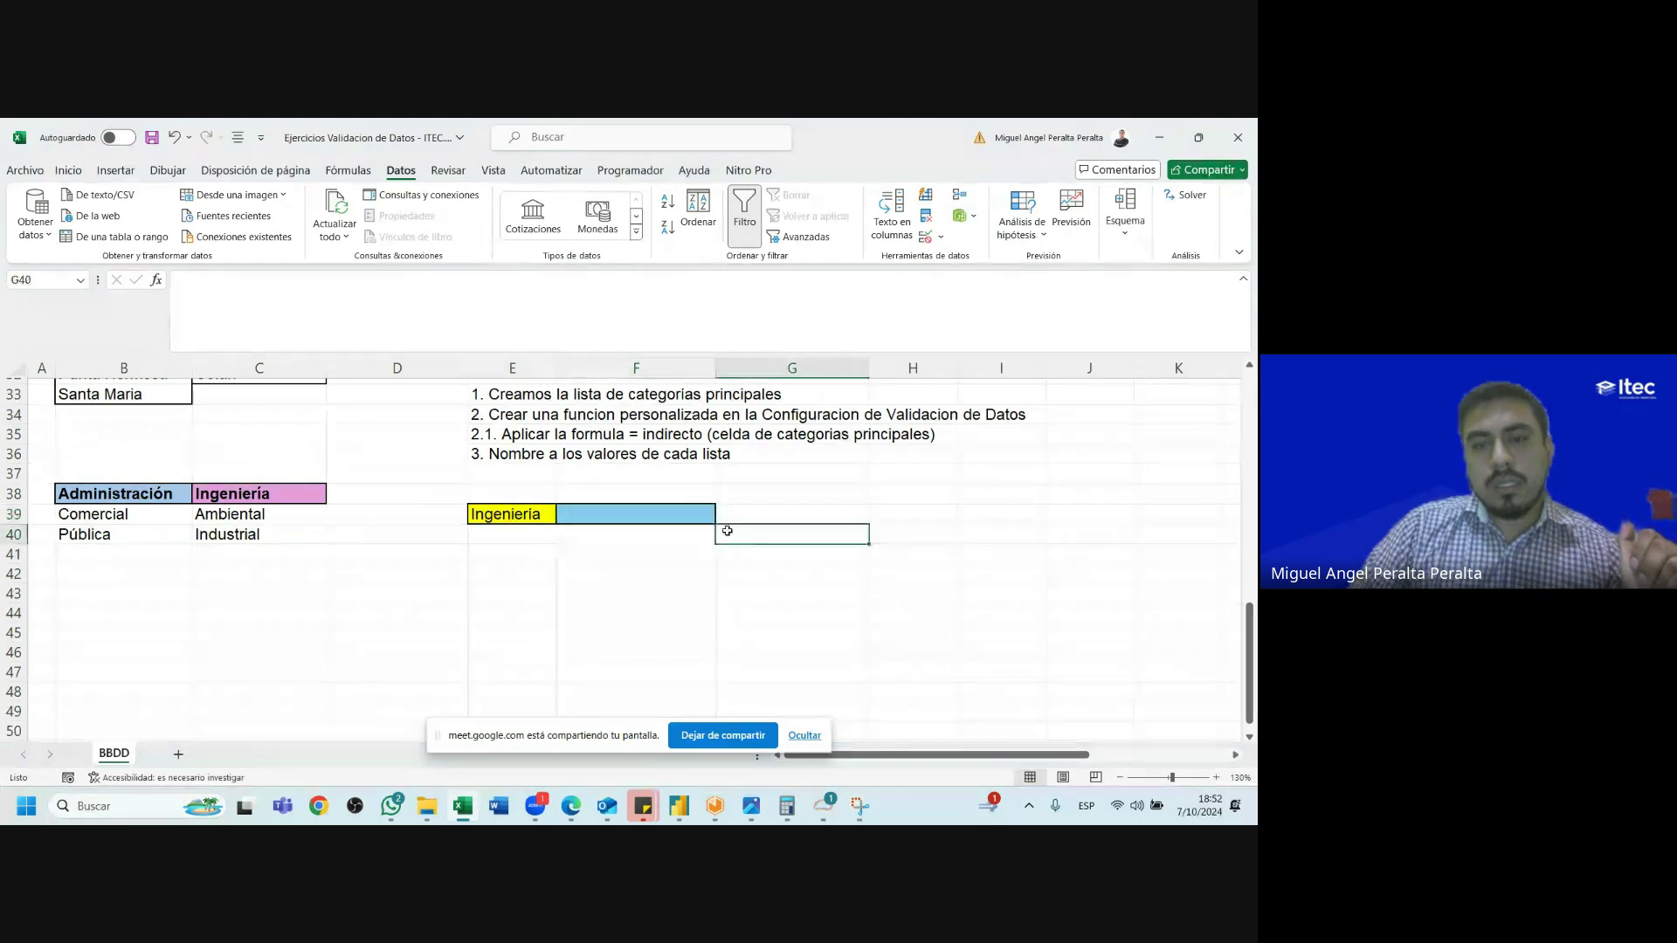
click(652, 517)
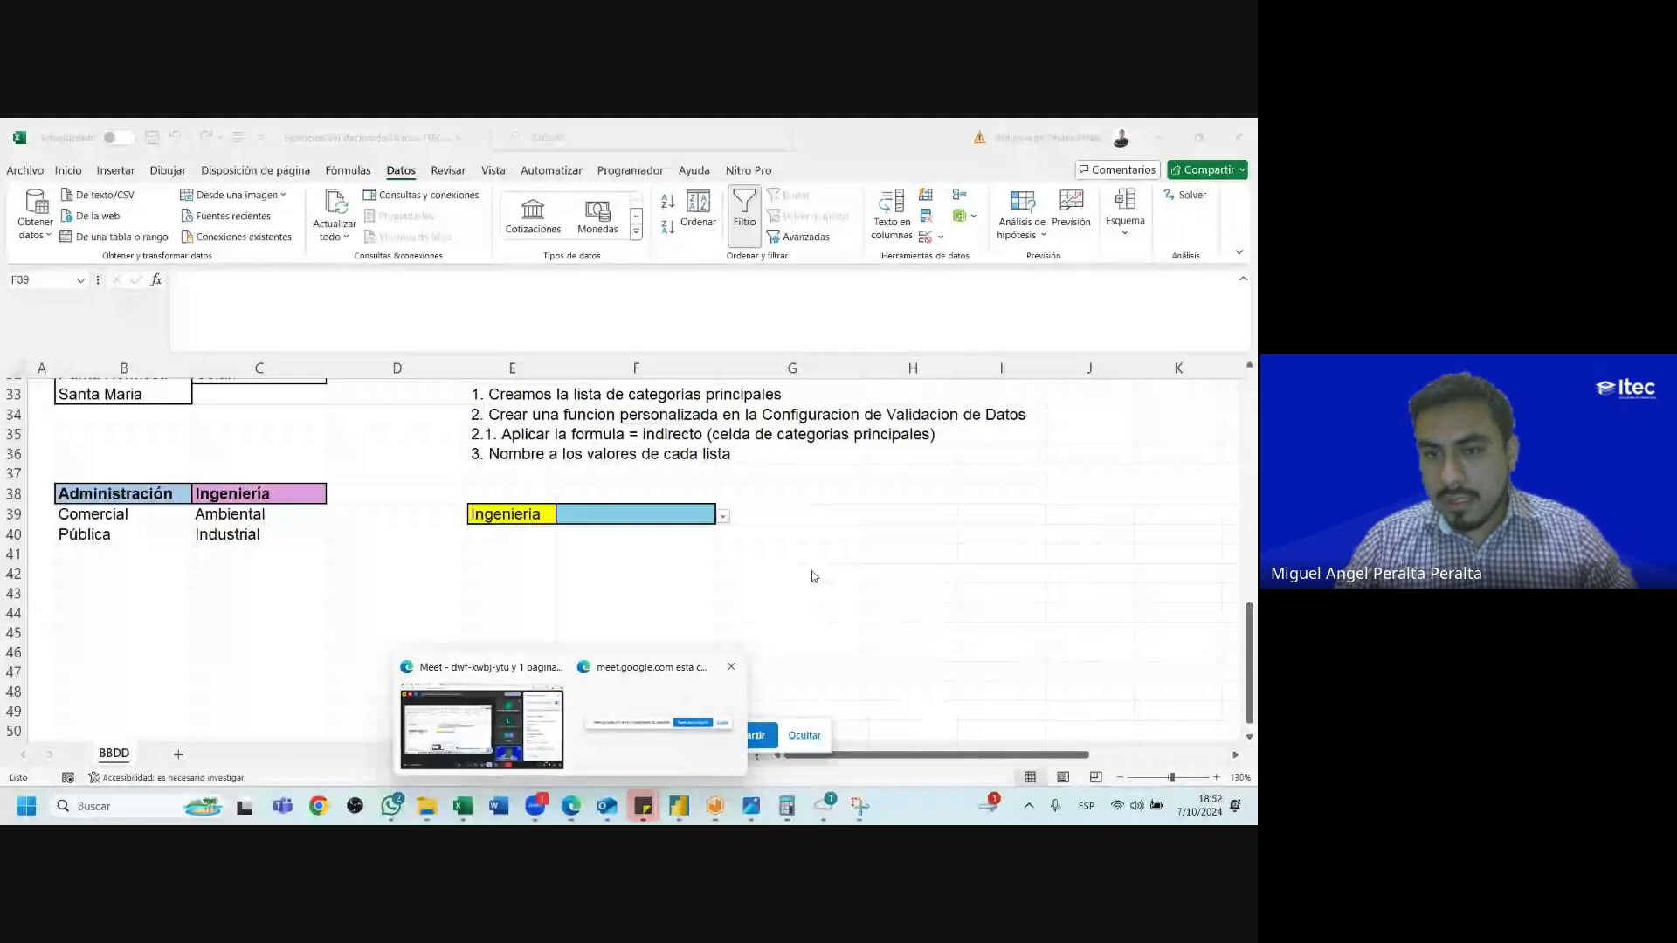
Step: Review F39's =INDIRECTO($E$39) source, then delete the Ingeniería entry from E39
click(927, 238)
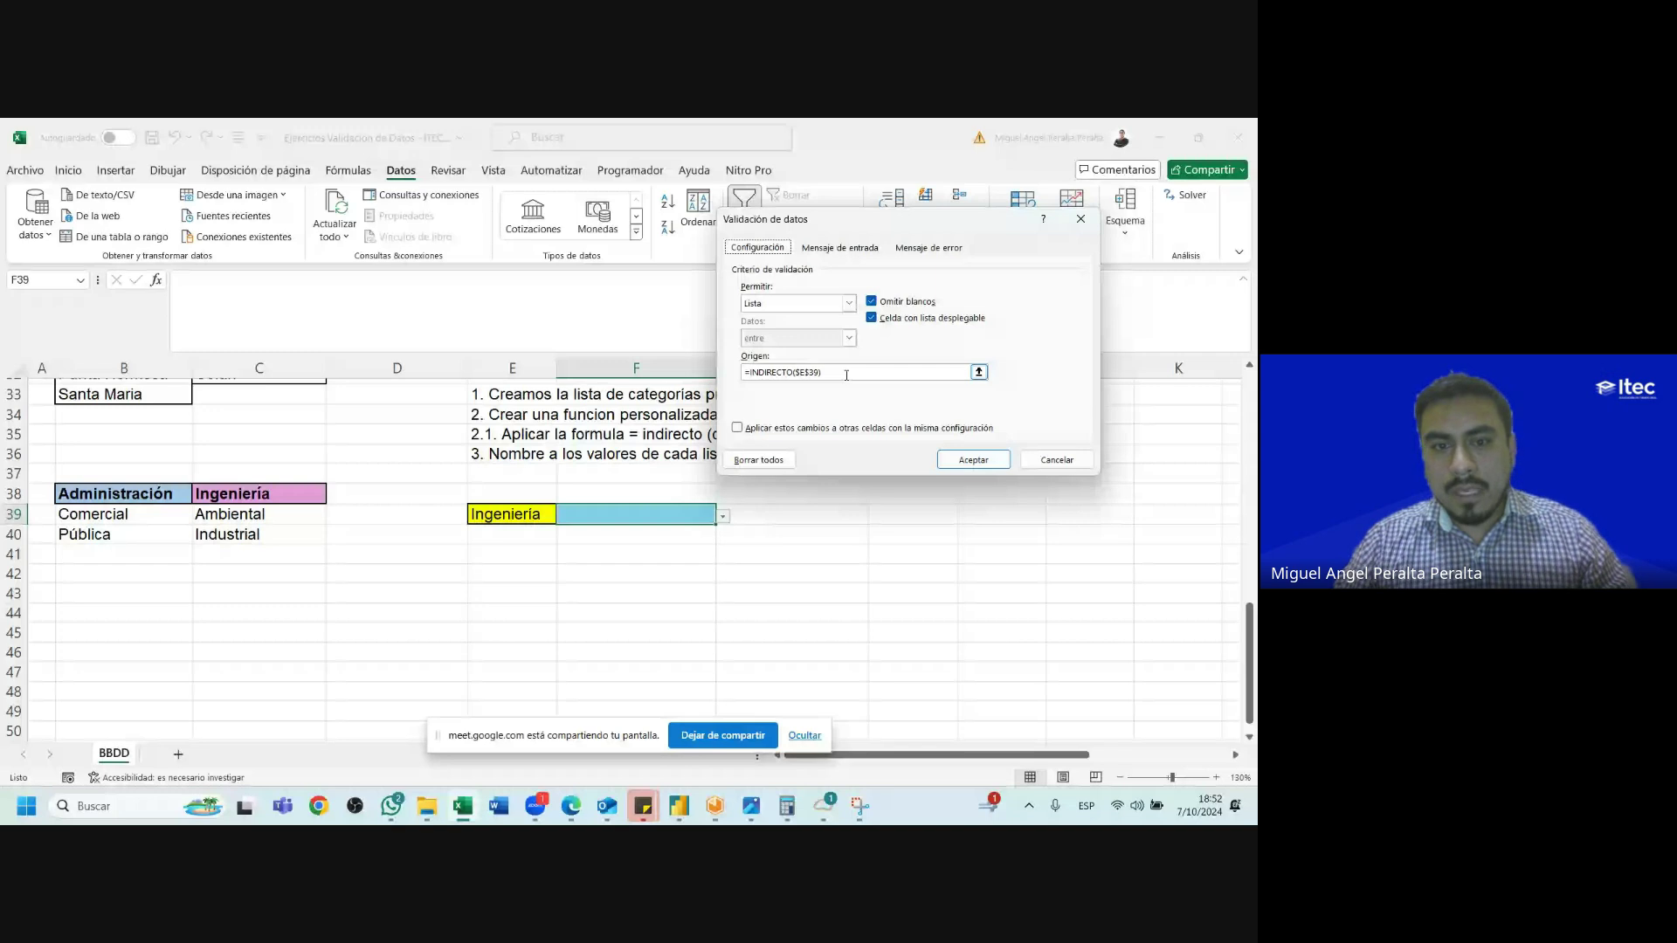
click(846, 376)
key(Return)
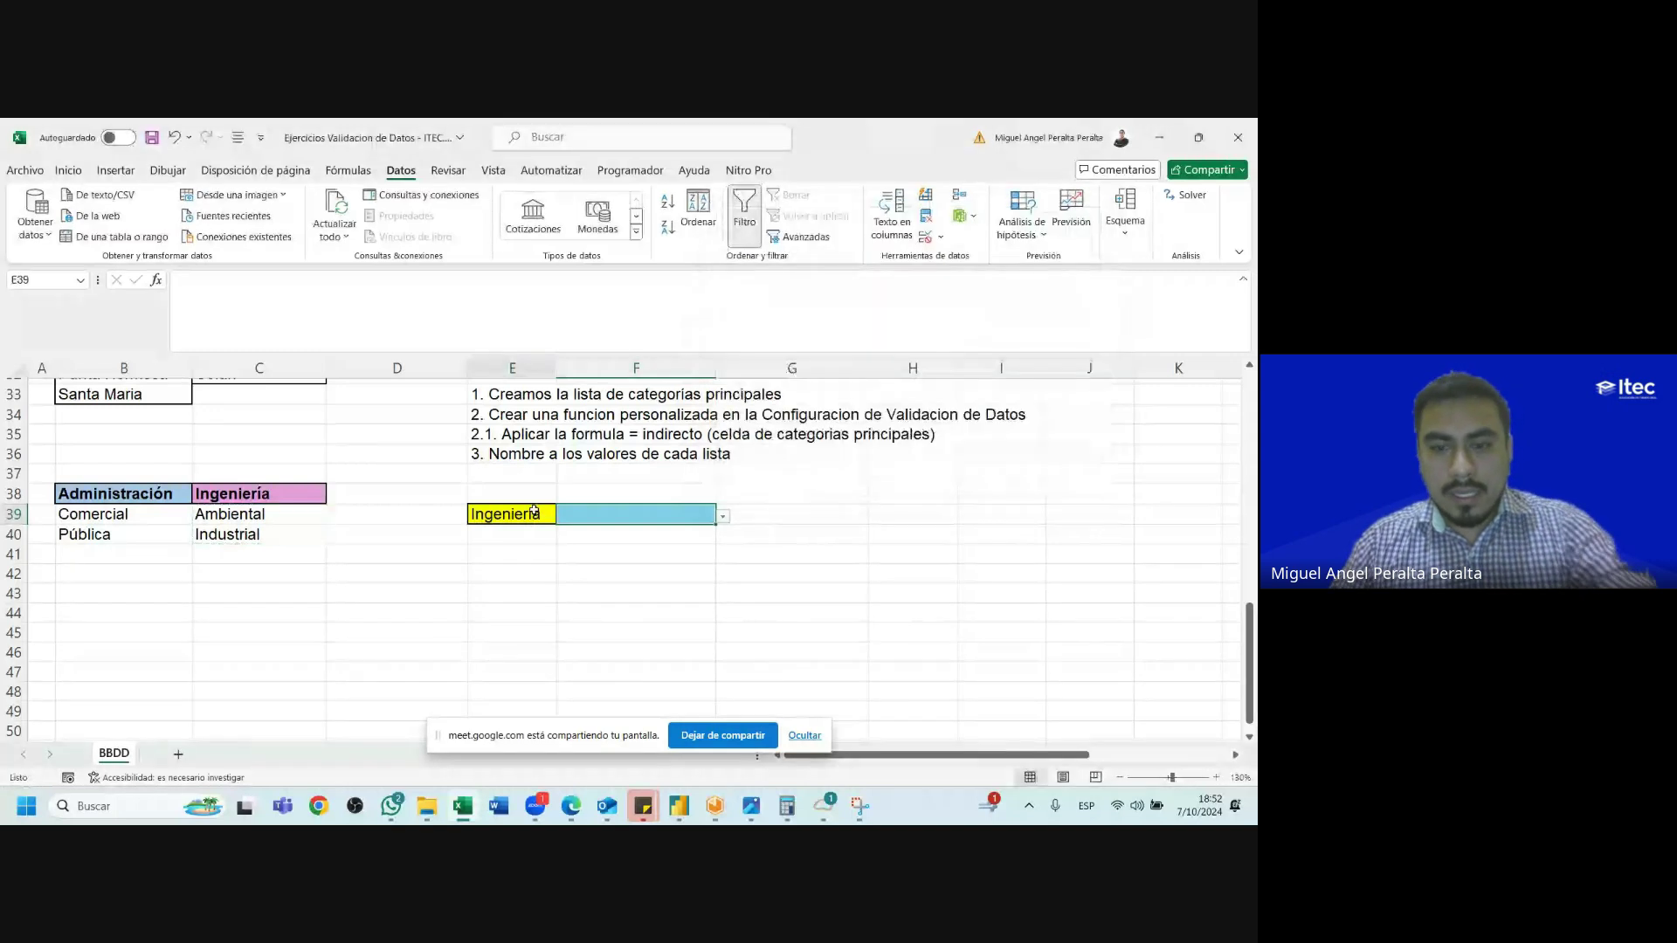
click(536, 514)
key(Delete)
key(Up)
click(540, 513)
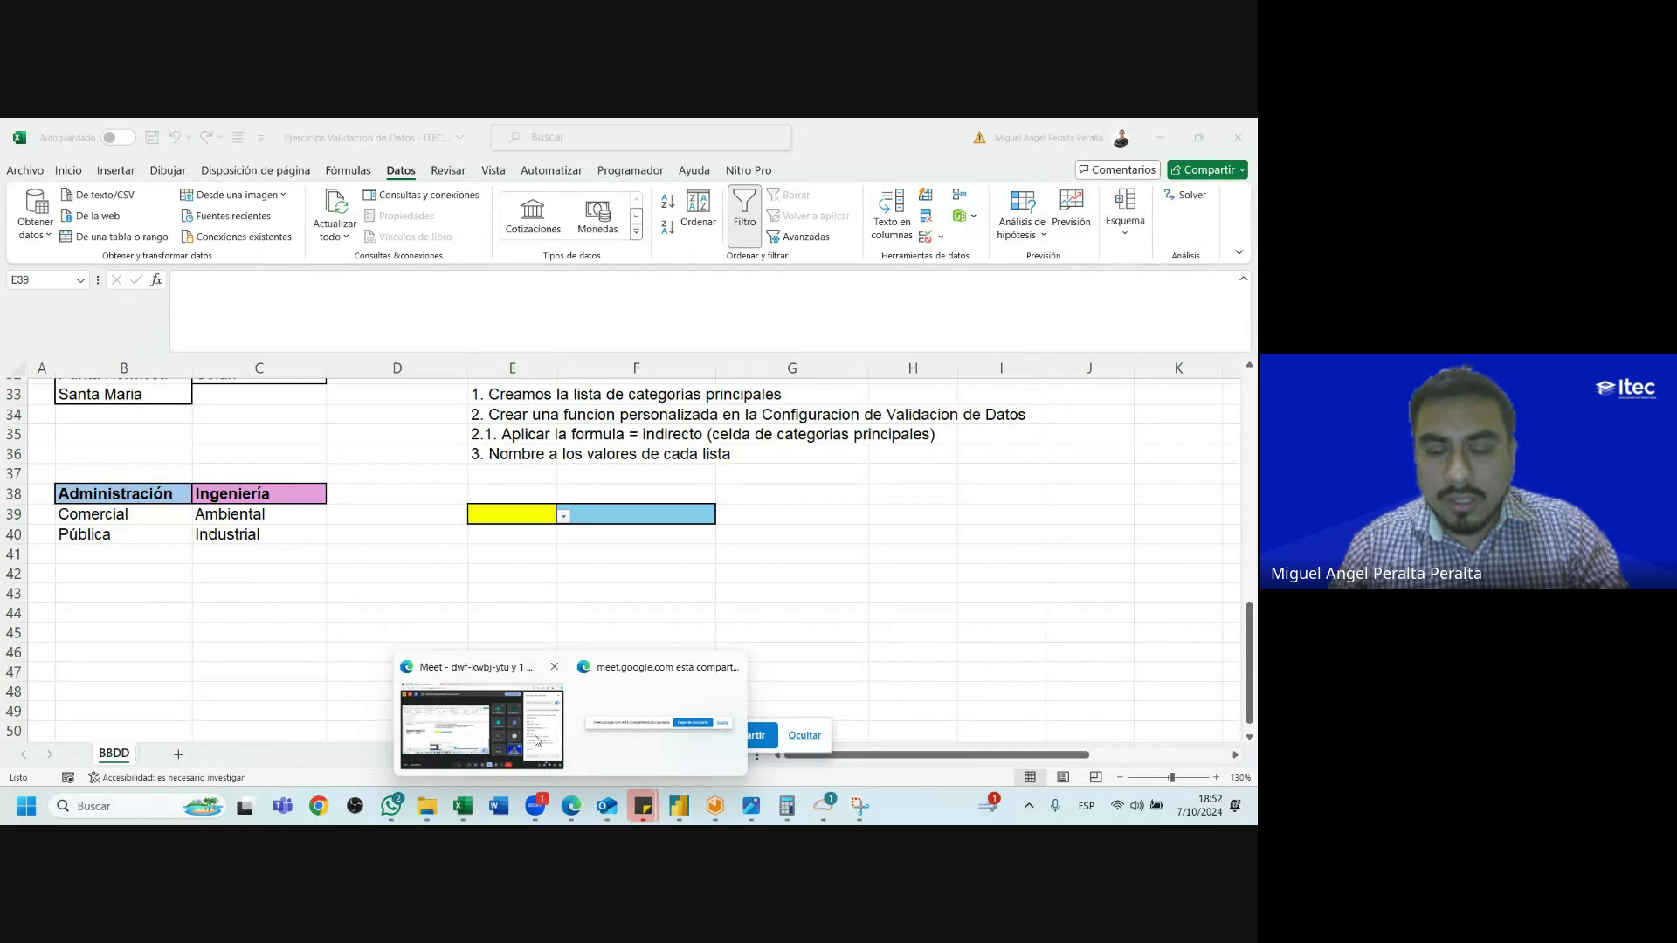
click(536, 740)
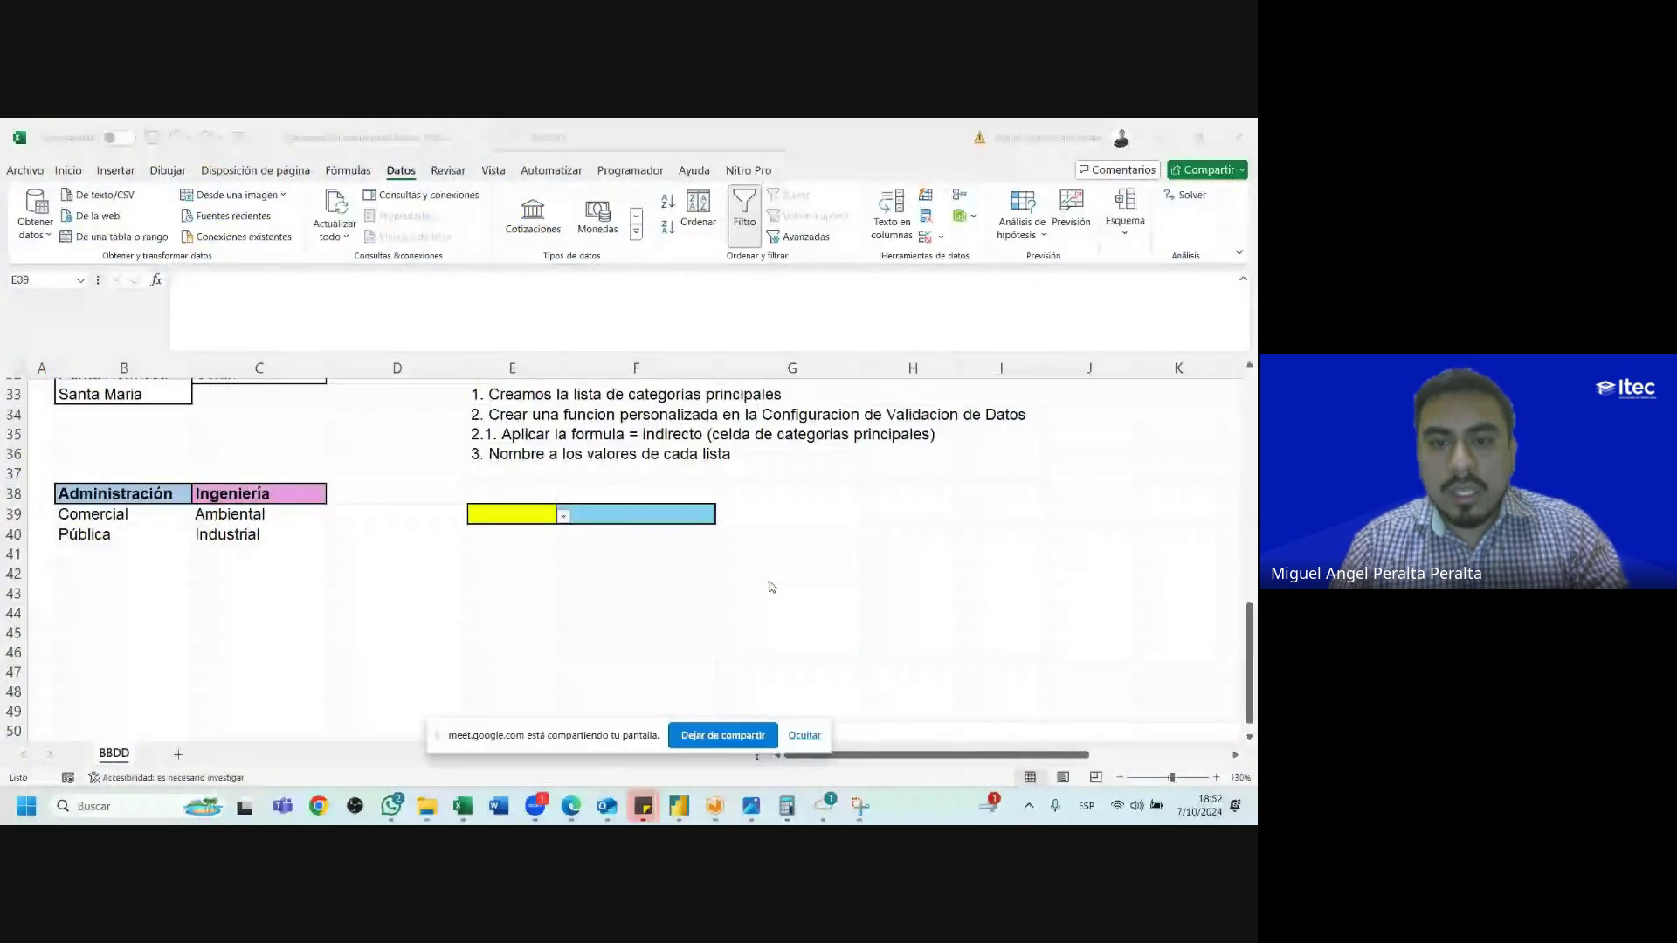
click(725, 537)
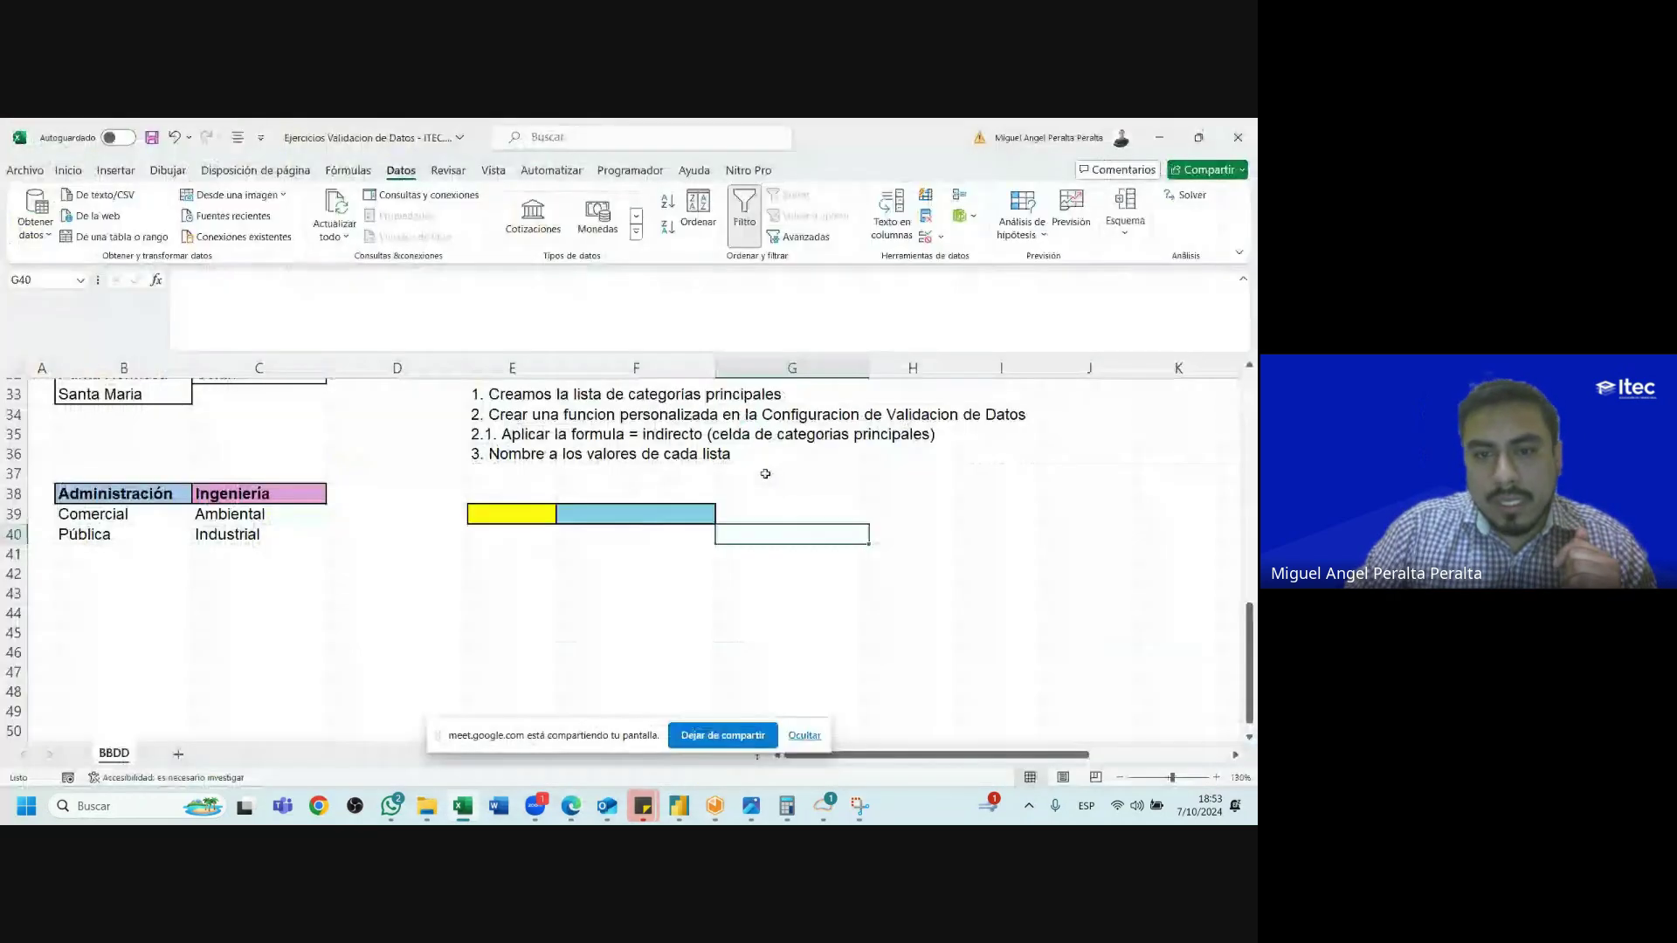
click(640, 494)
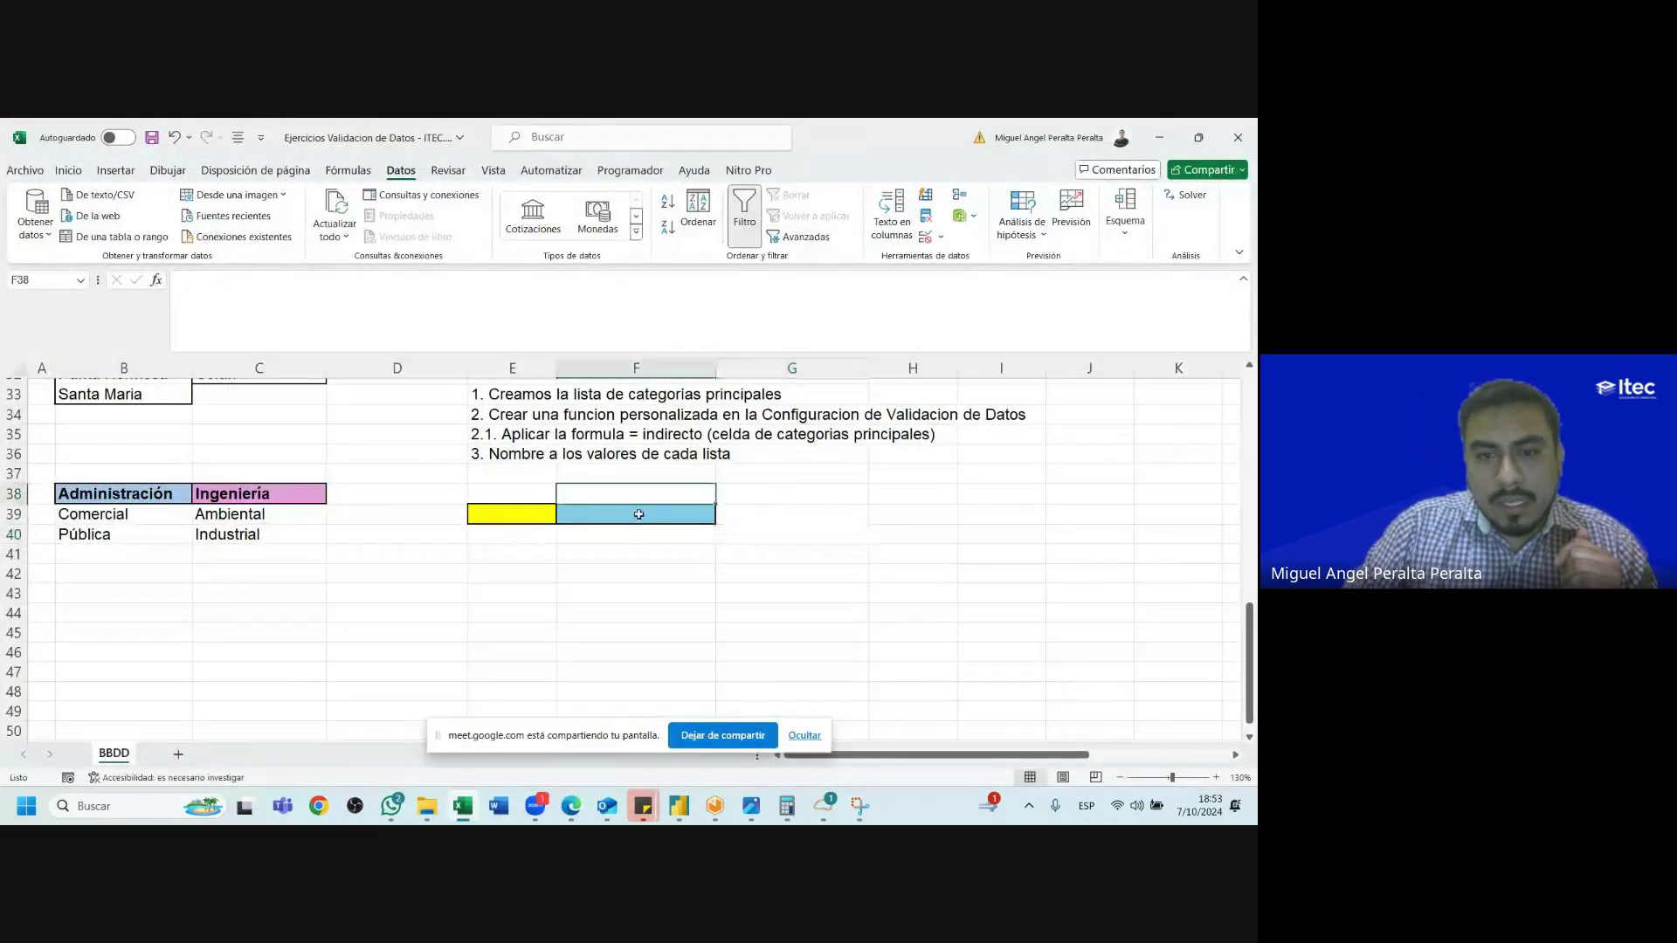
click(639, 515)
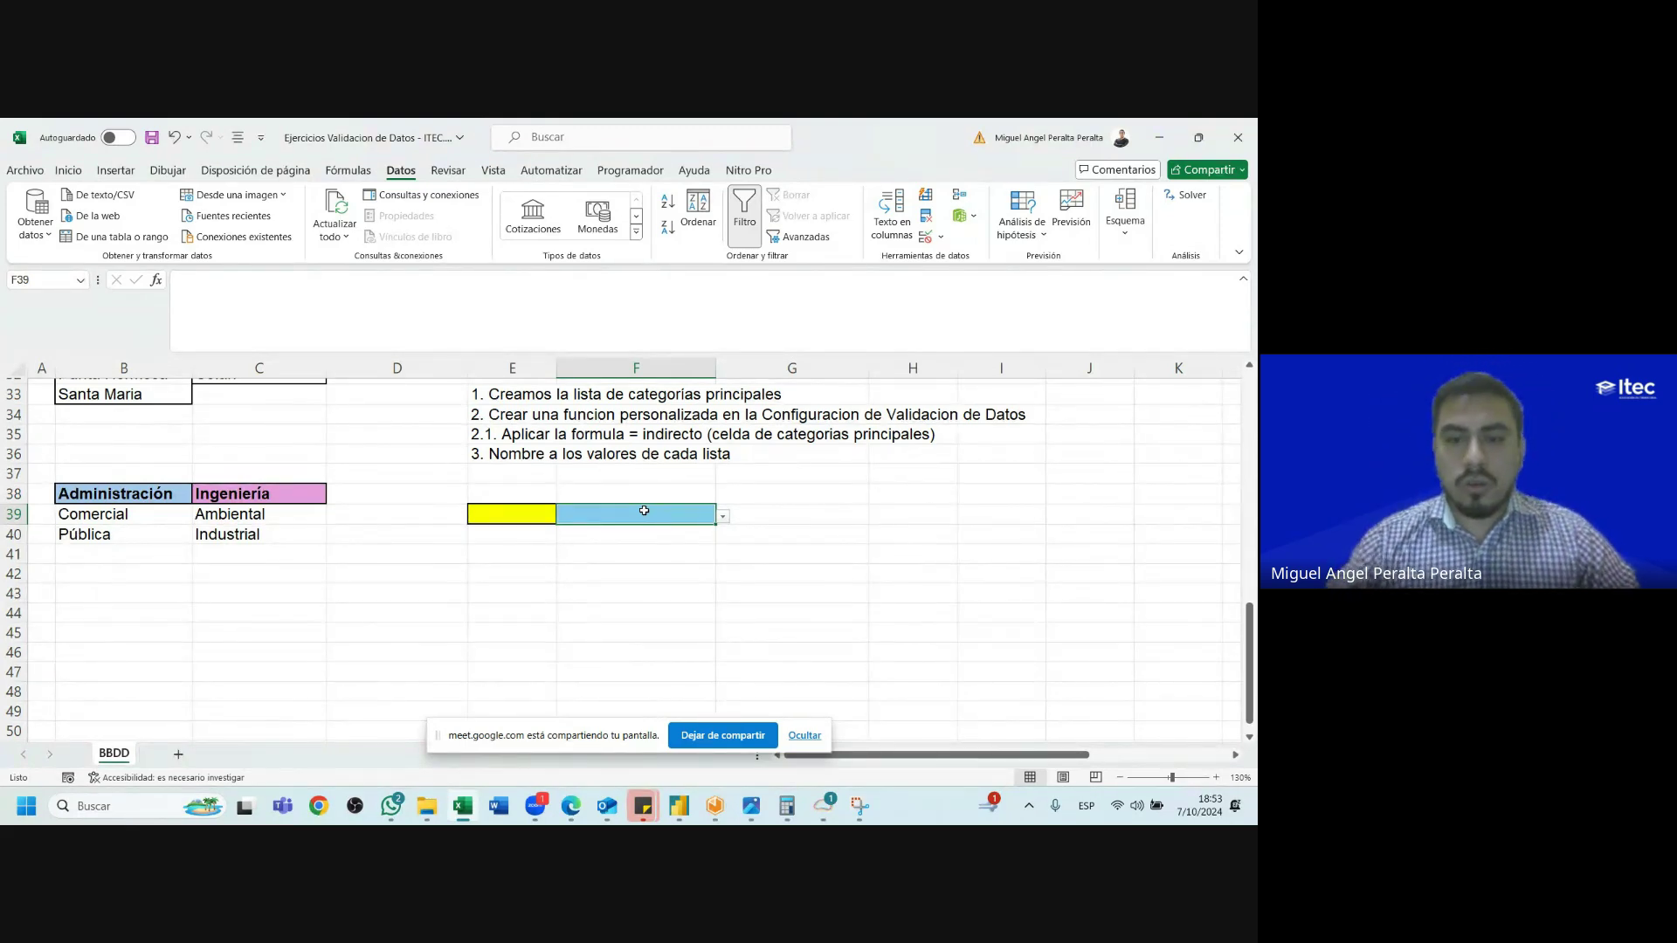
click(570, 803)
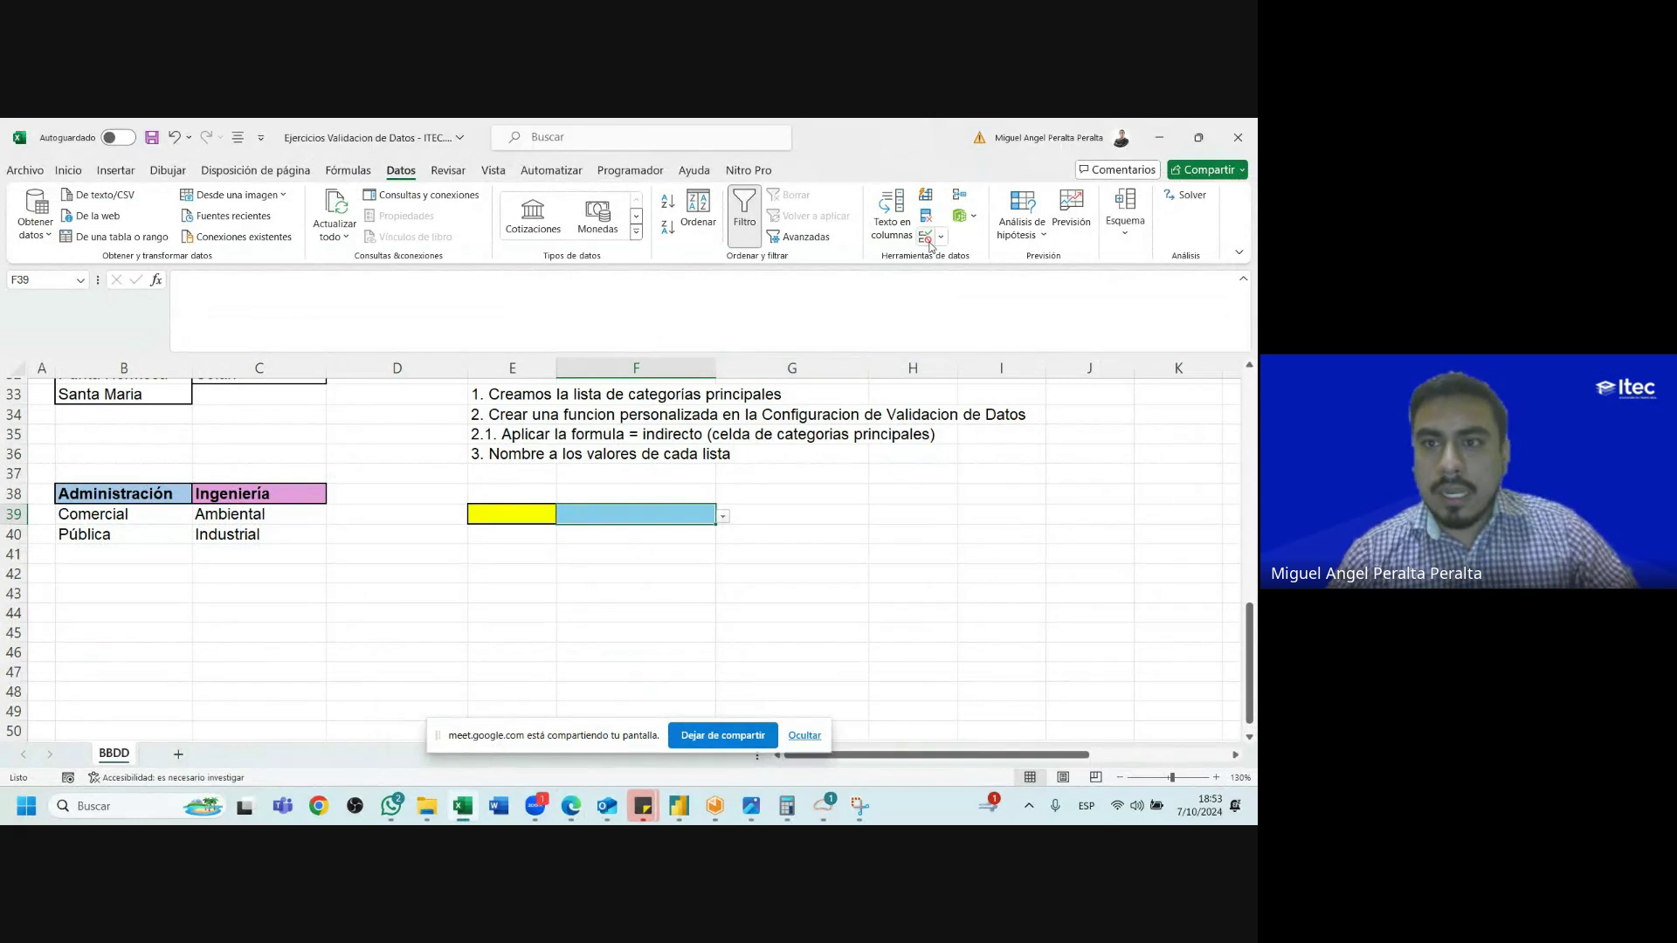
Step: Choose Administración as the category in cell E39's dropdown
drag(135, 521, 91, 529)
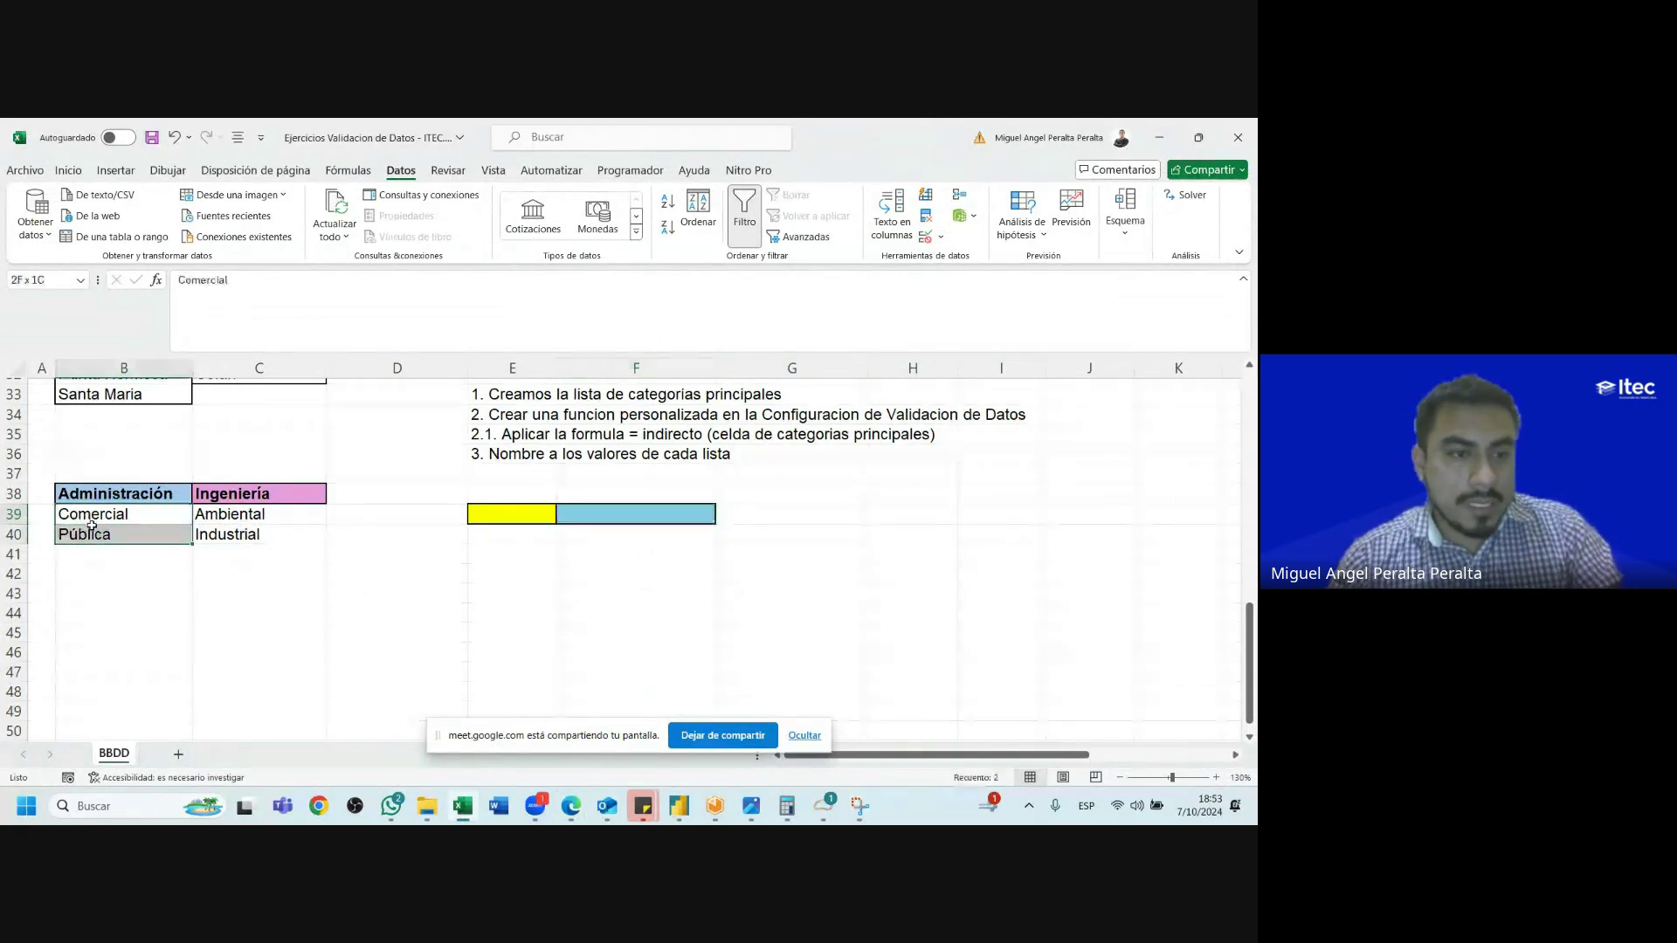
click(571, 806)
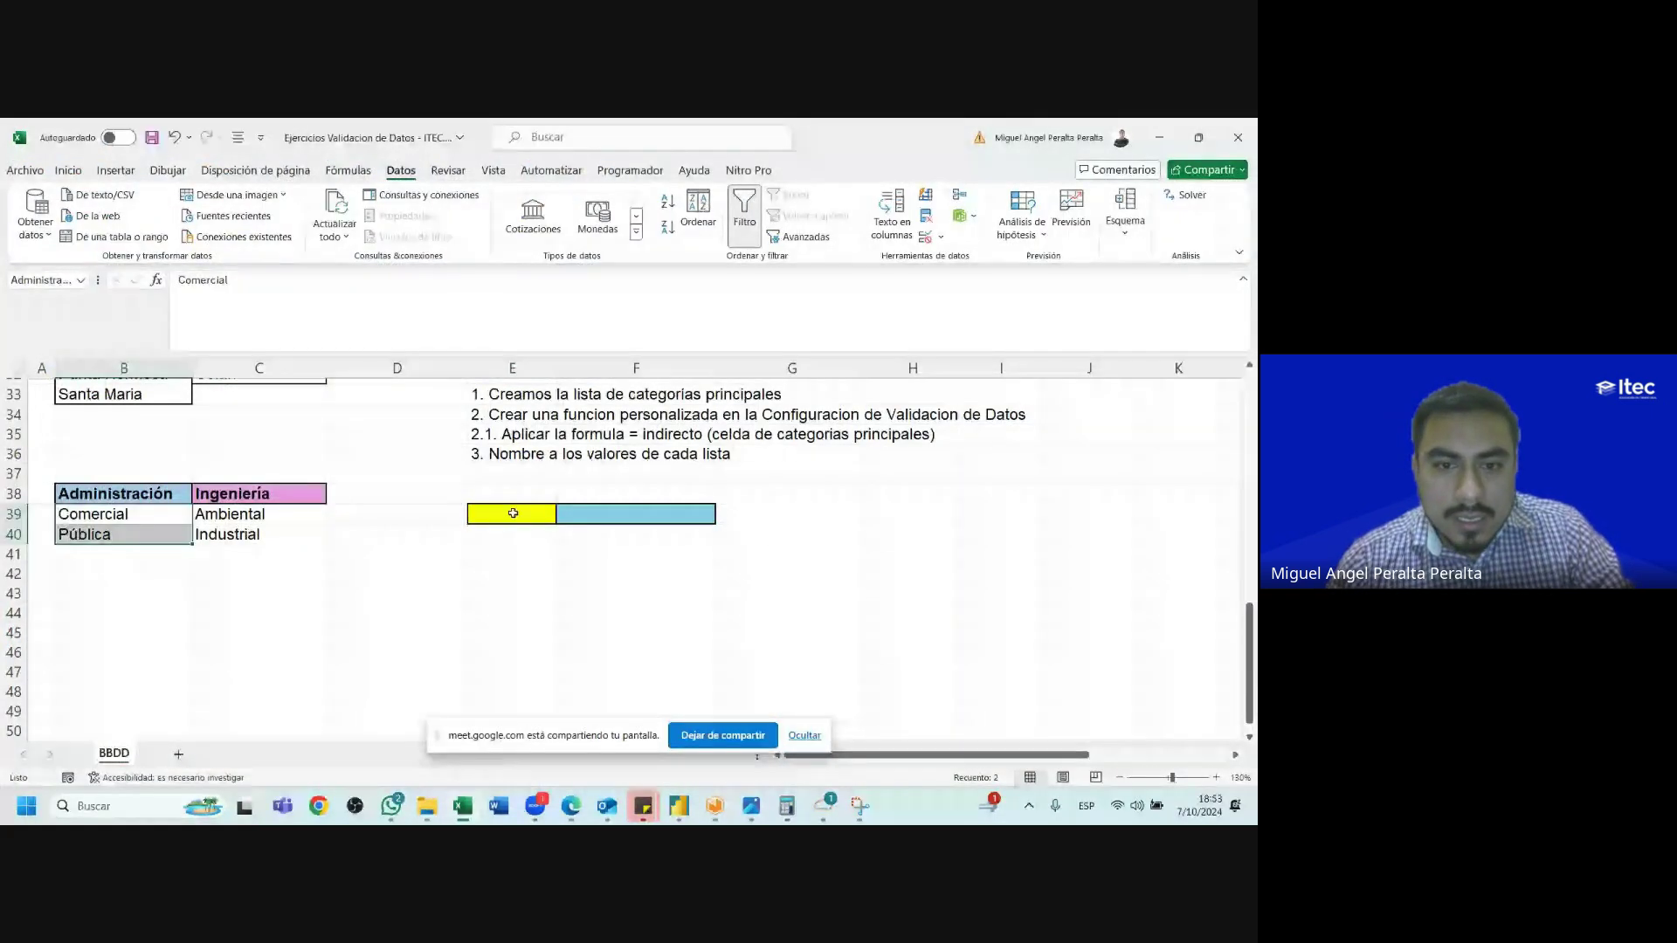
click(512, 513)
click(564, 516)
click(494, 532)
Step: Check F39's subcategory list, widen column E, and open F39's data validation settings
click(701, 508)
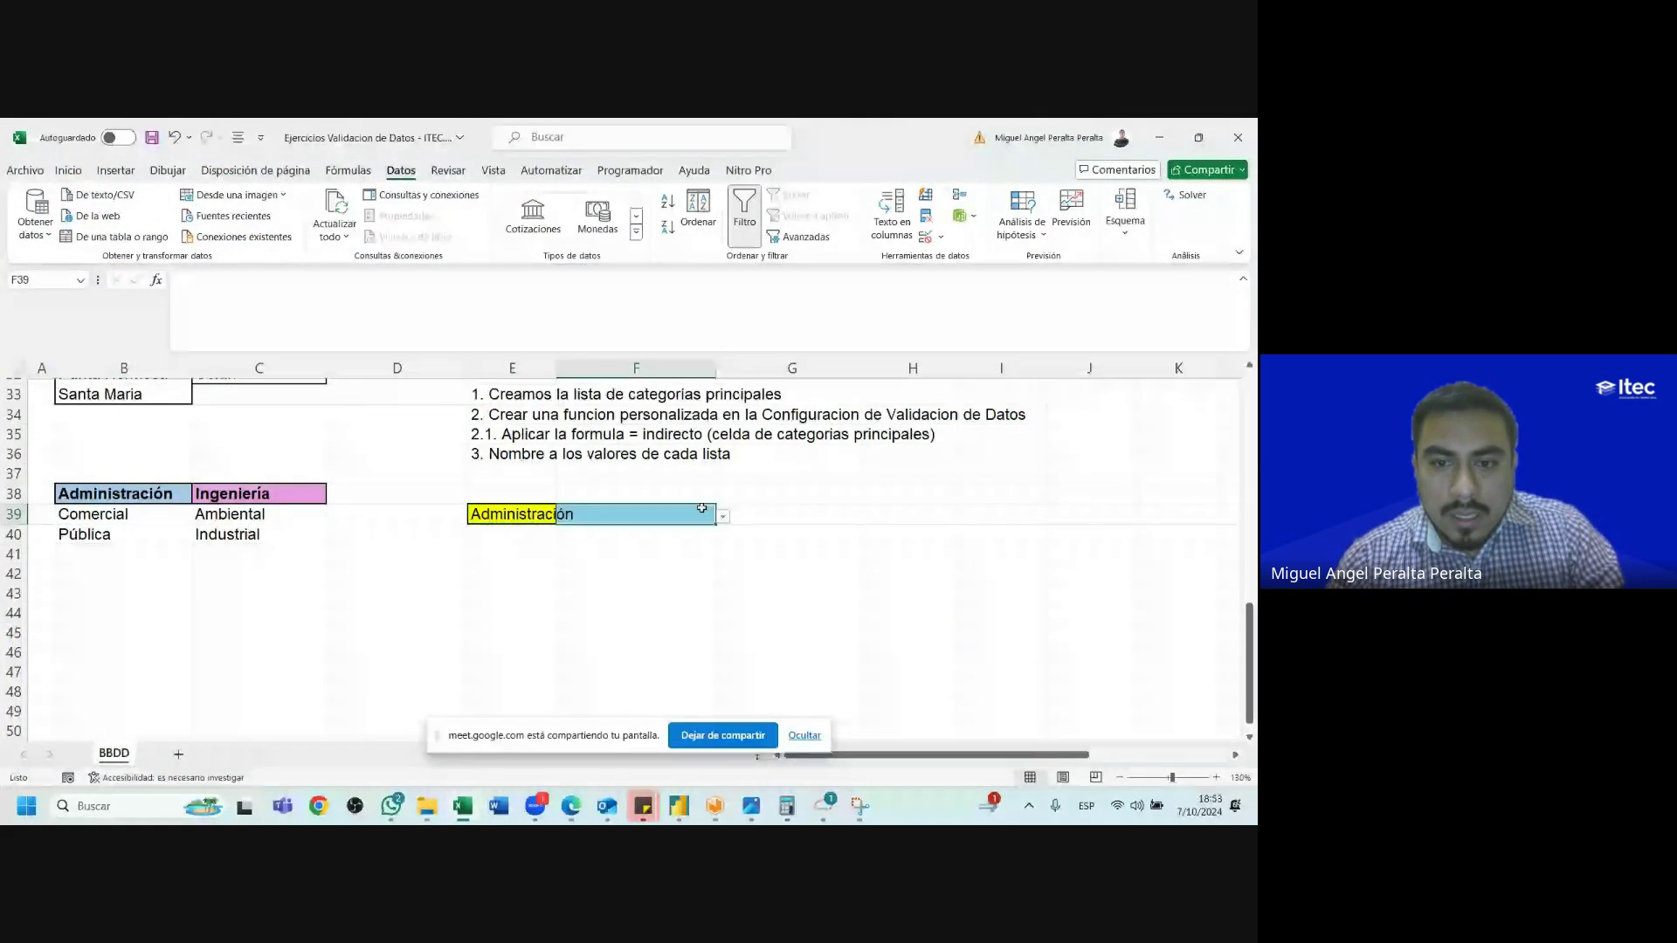
click(723, 516)
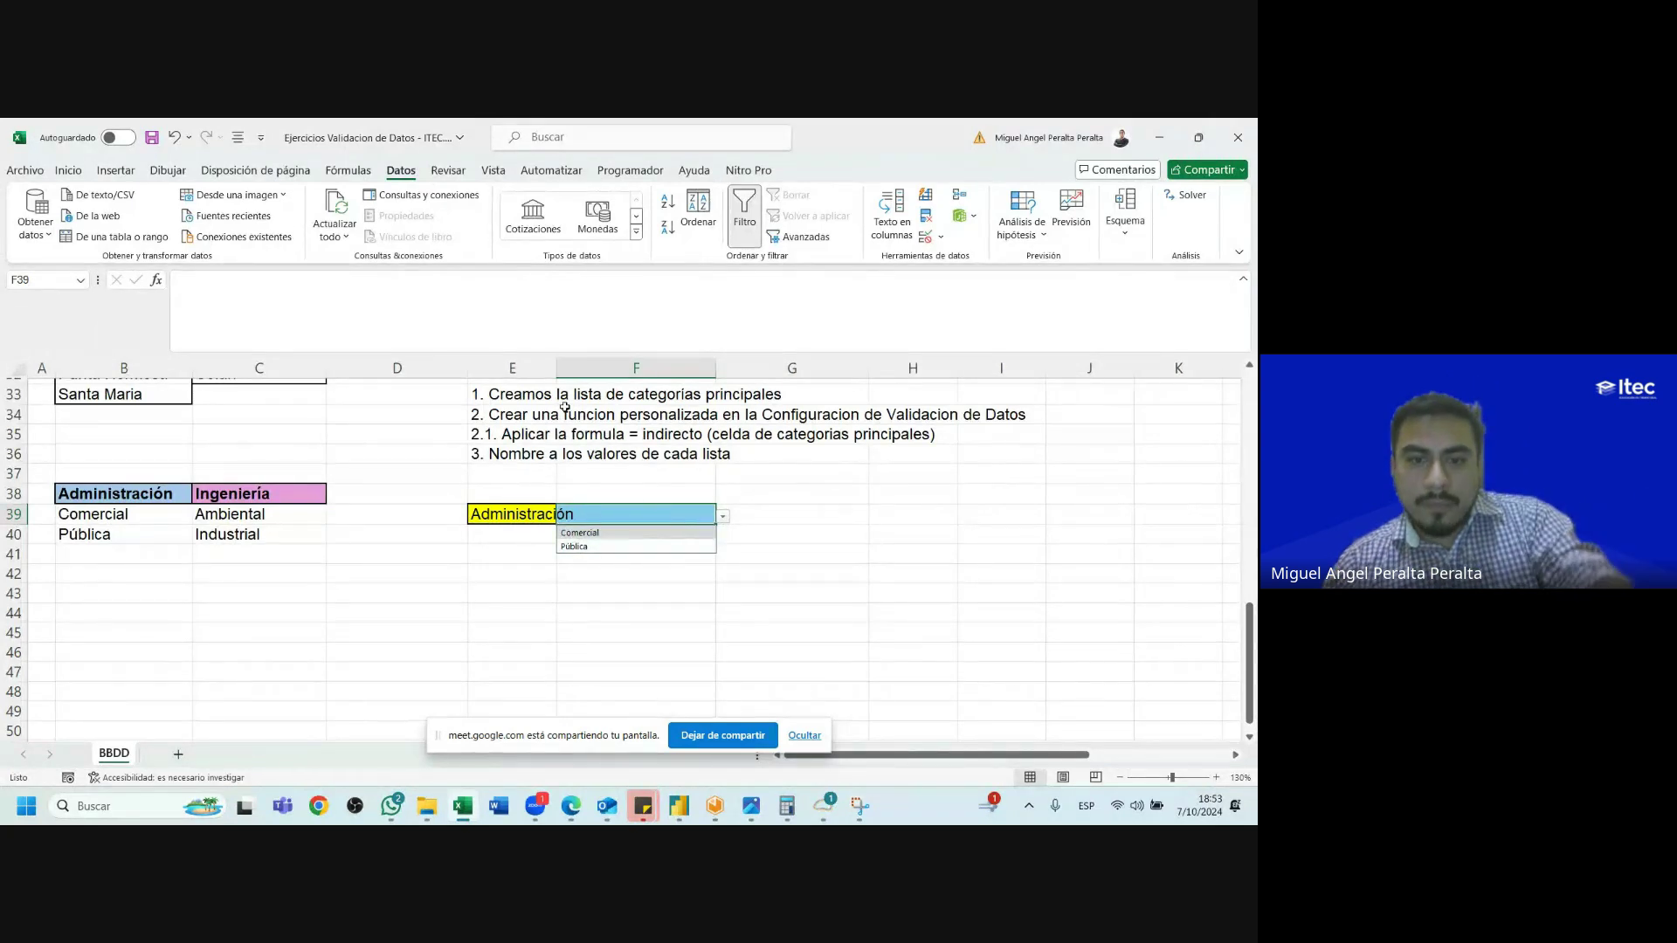
drag(557, 370, 594, 370)
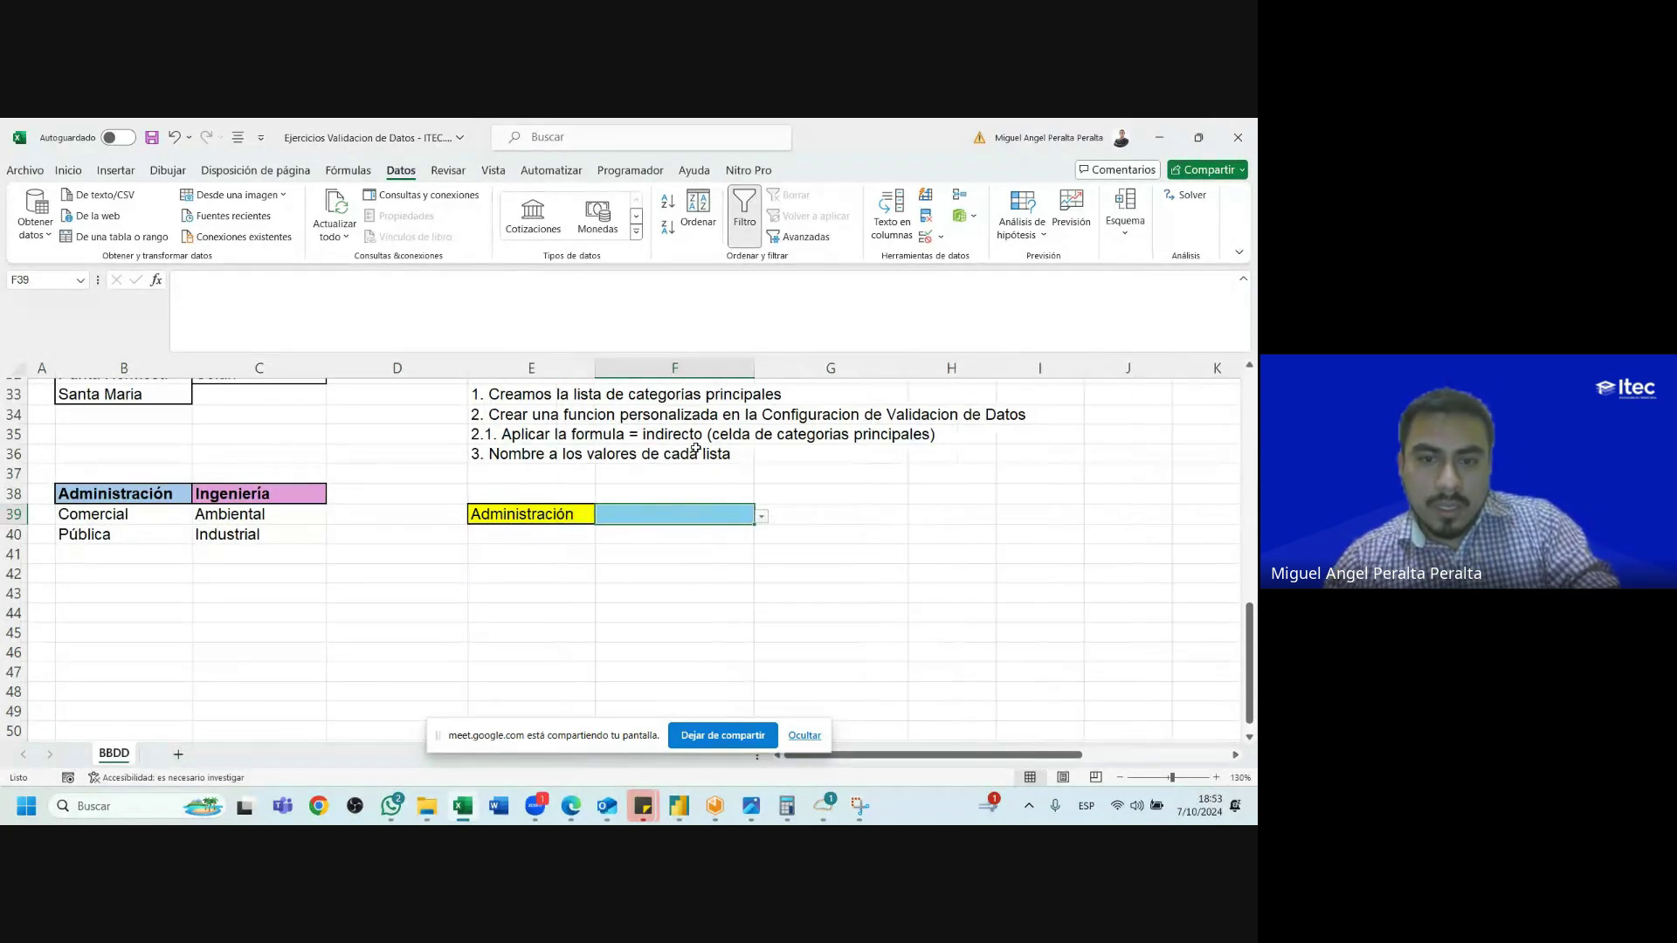
click(759, 517)
click(925, 235)
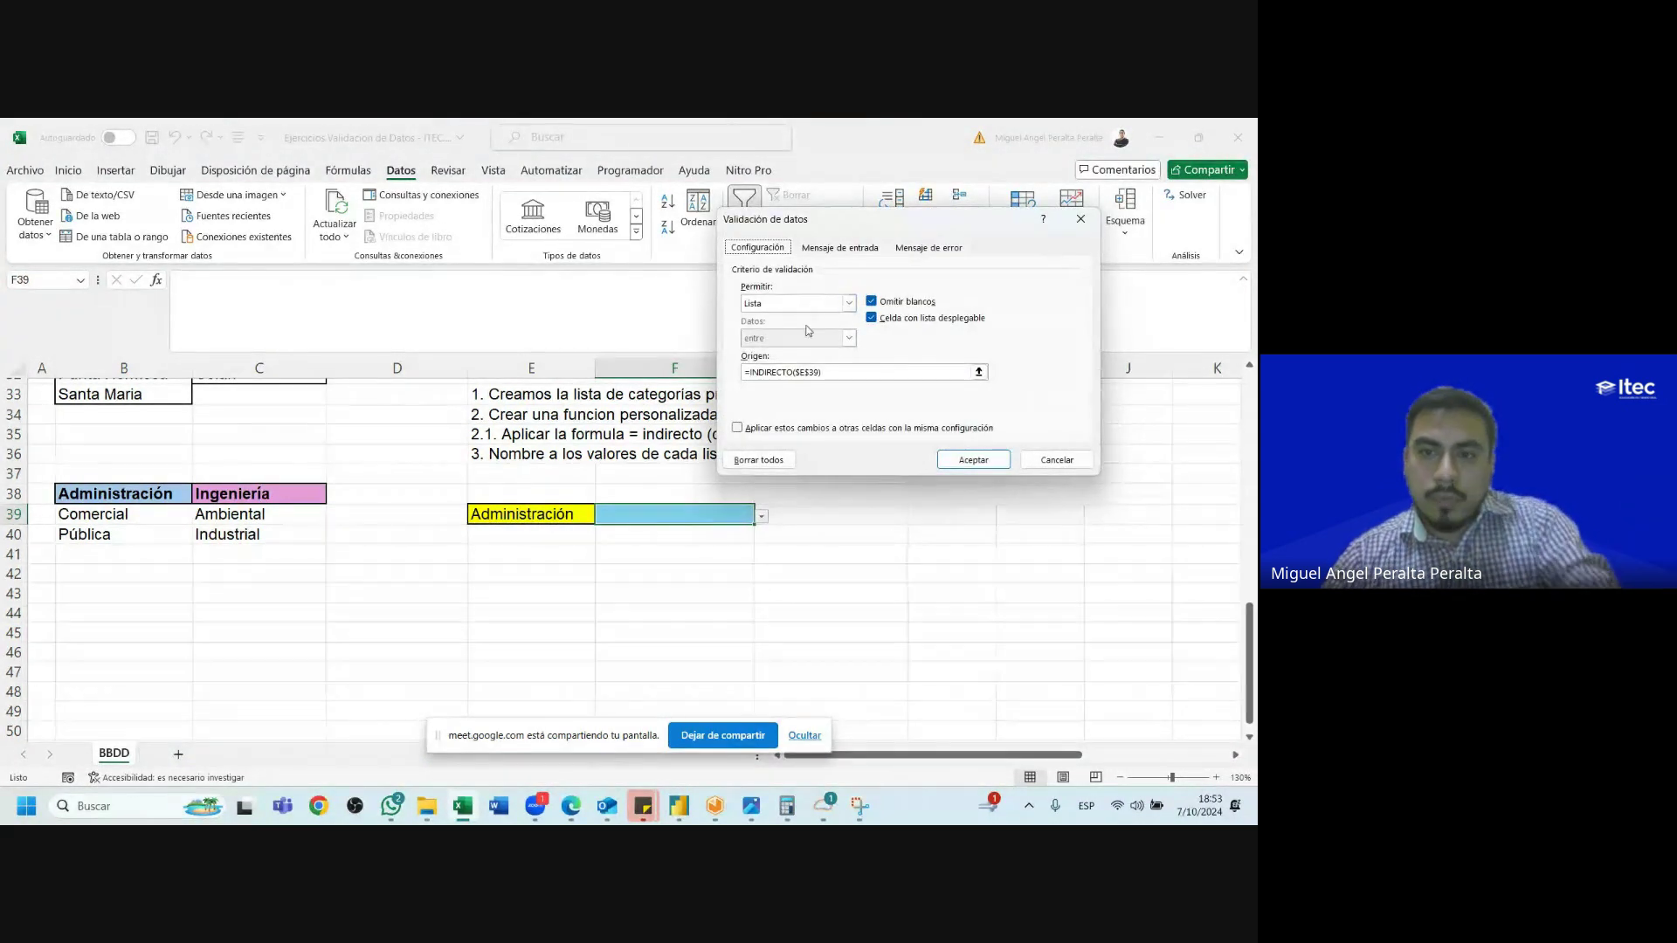
Step: Inspect F39's =INDIRECTO($E$39) source formula, then cancel the dialog without changes
click(801, 373)
click(820, 373)
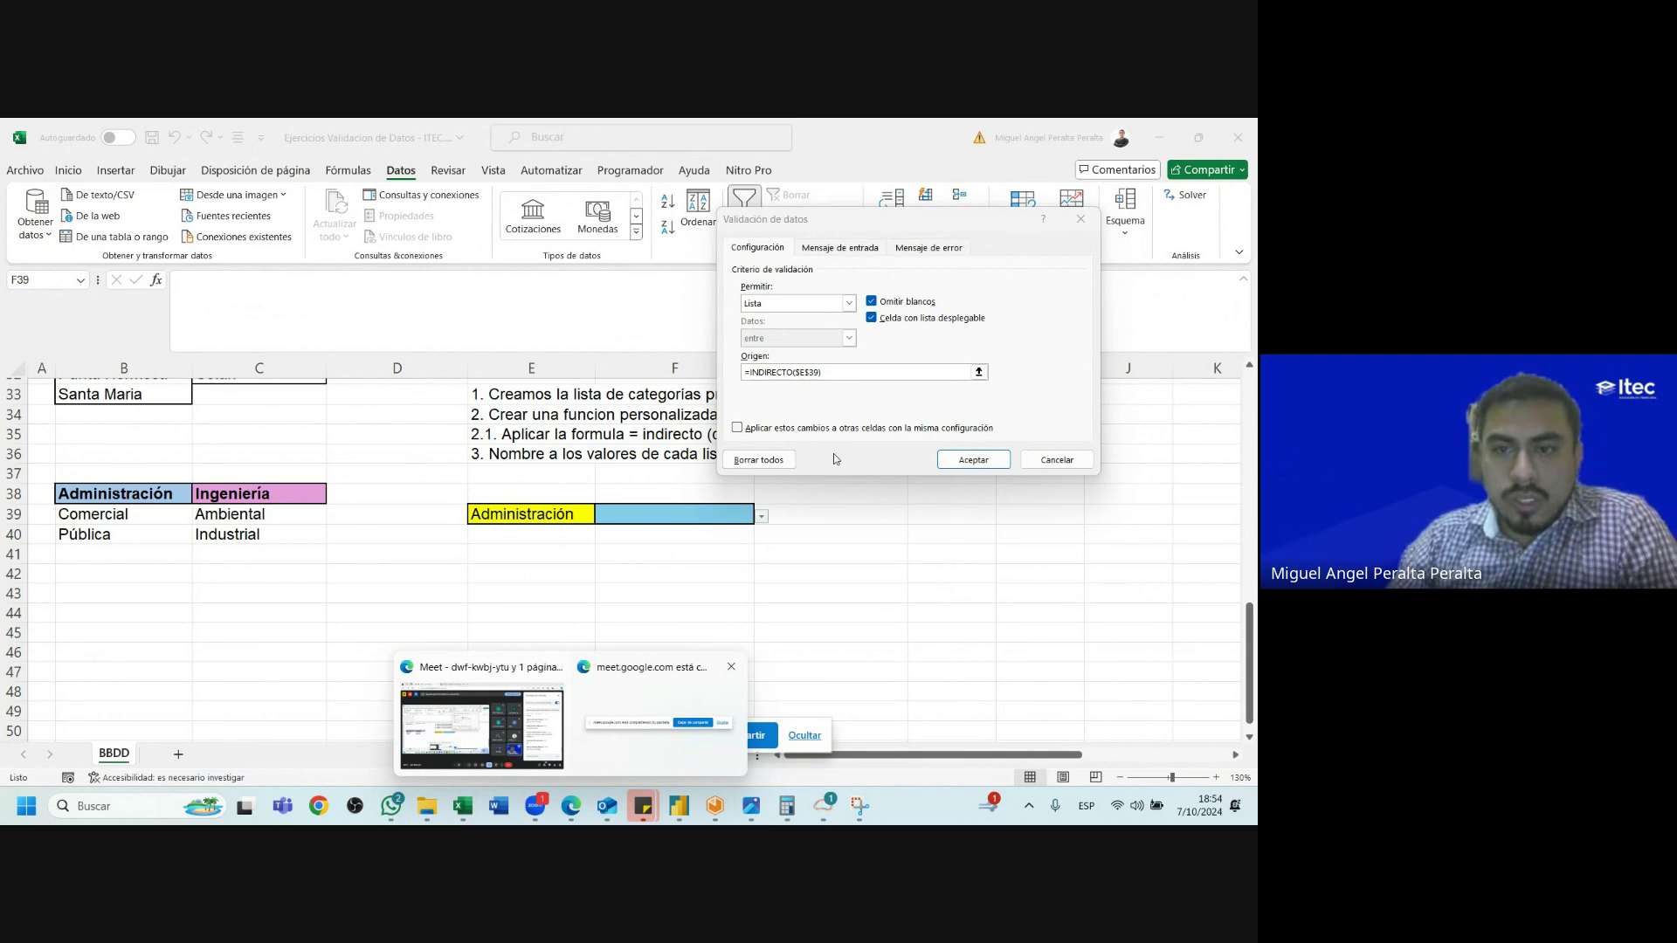
mouse_move(569, 805)
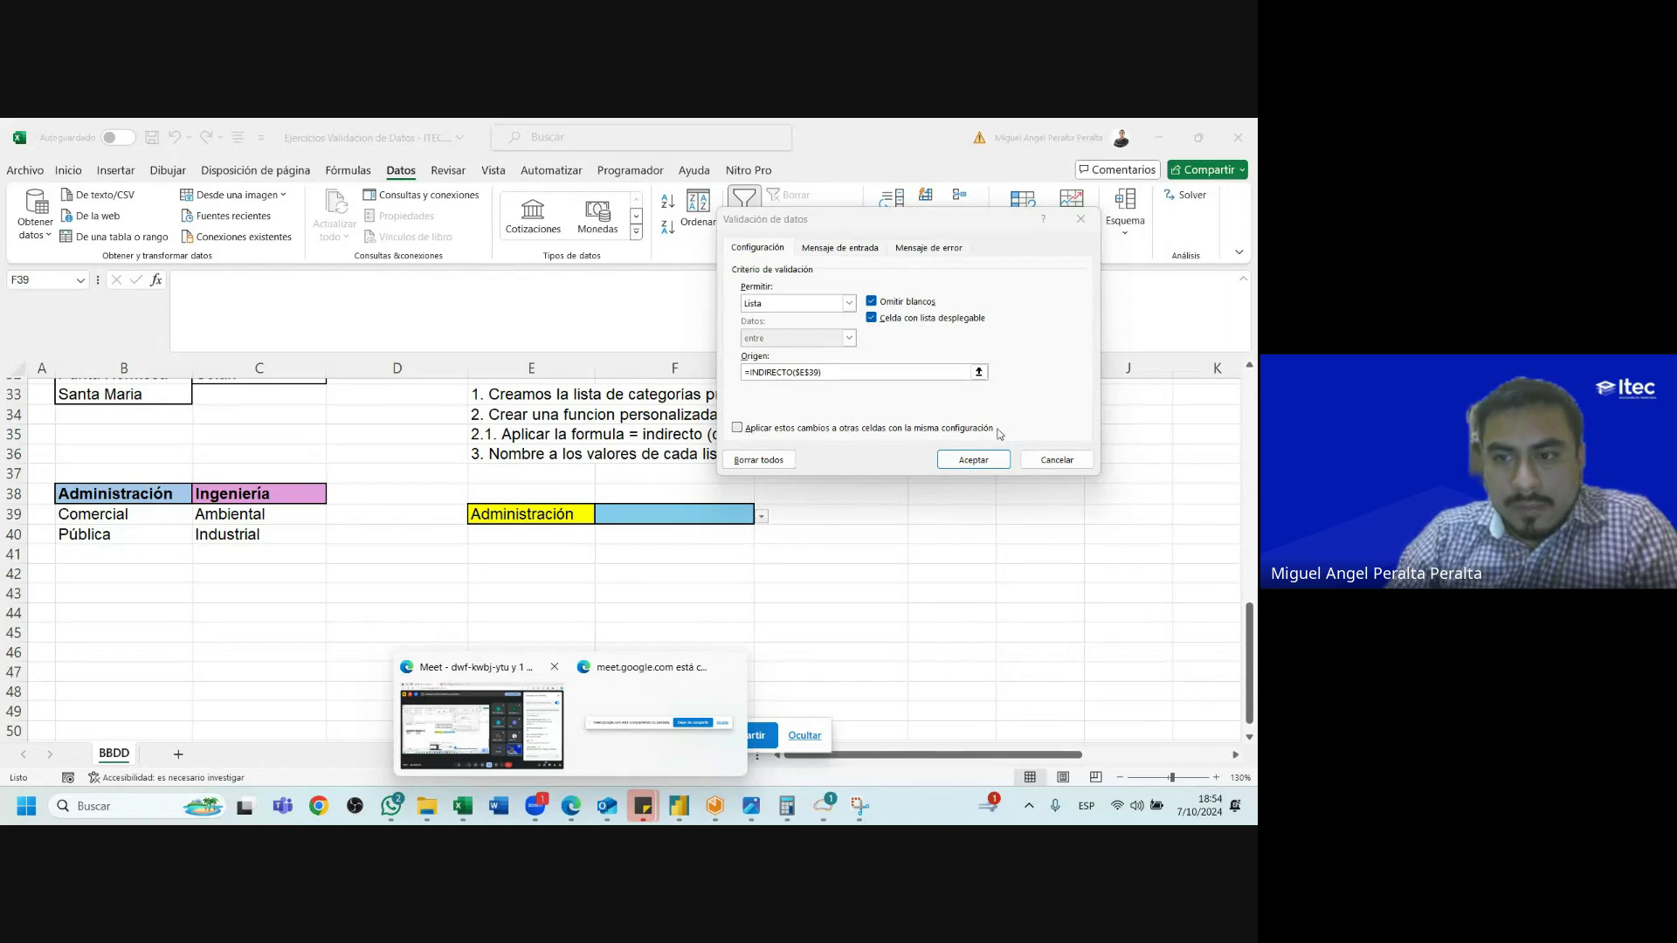
click(1057, 459)
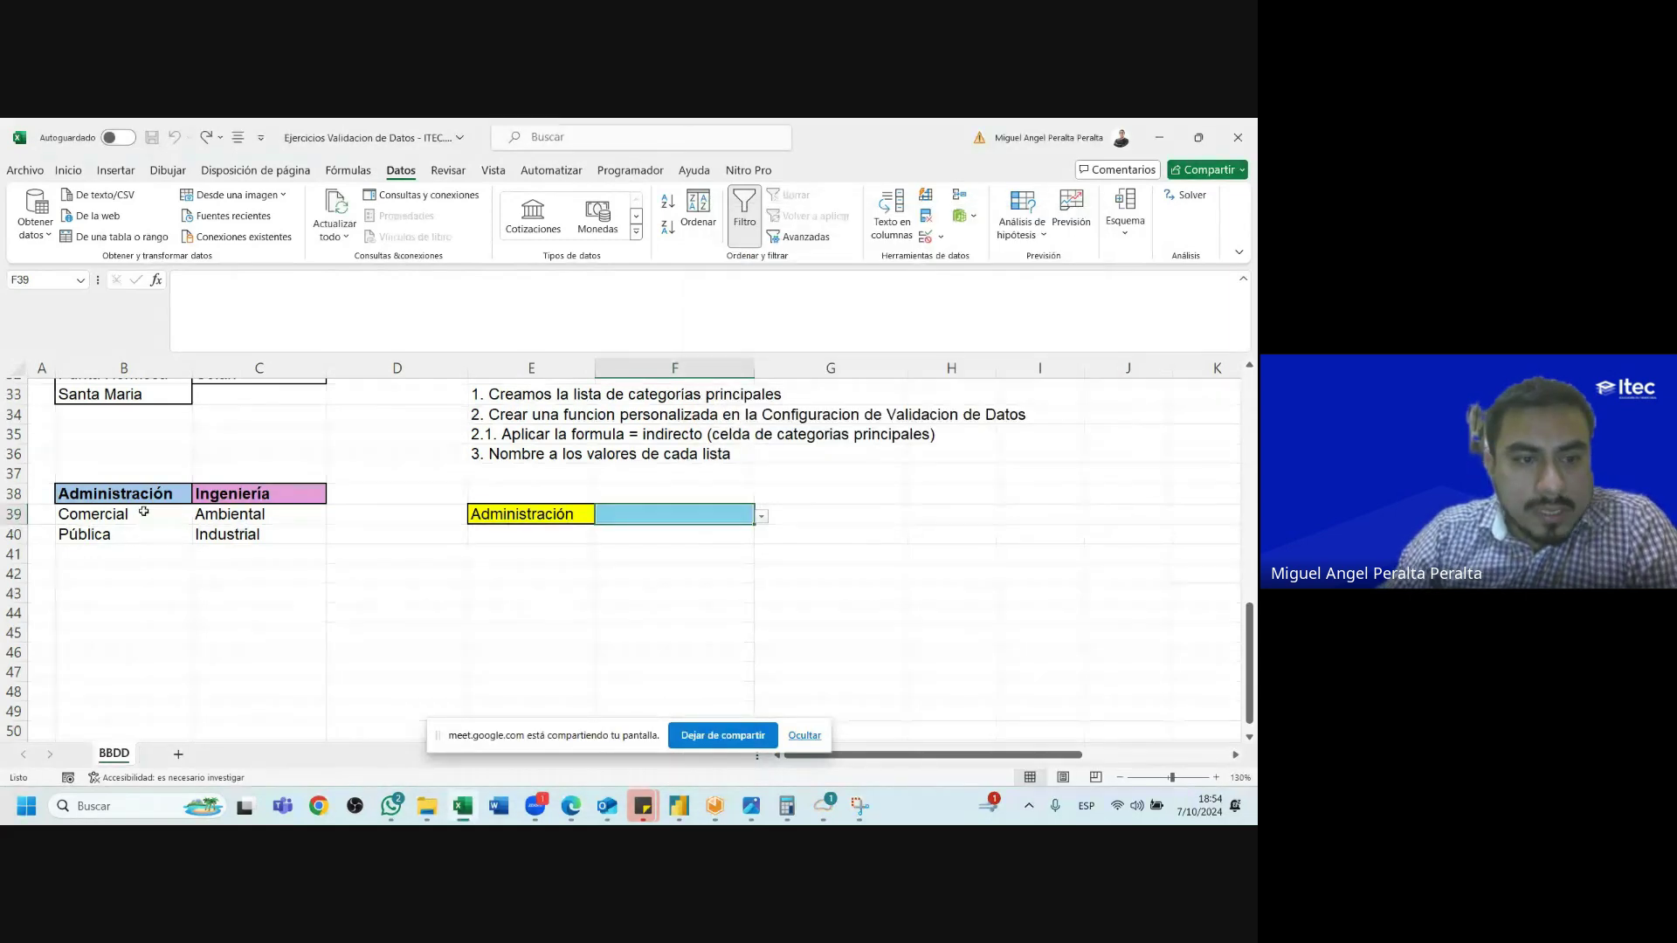
mouse_move(144, 512)
mouse_down()
mouse_move(151, 530)
mouse_move(240, 533)
mouse_up()
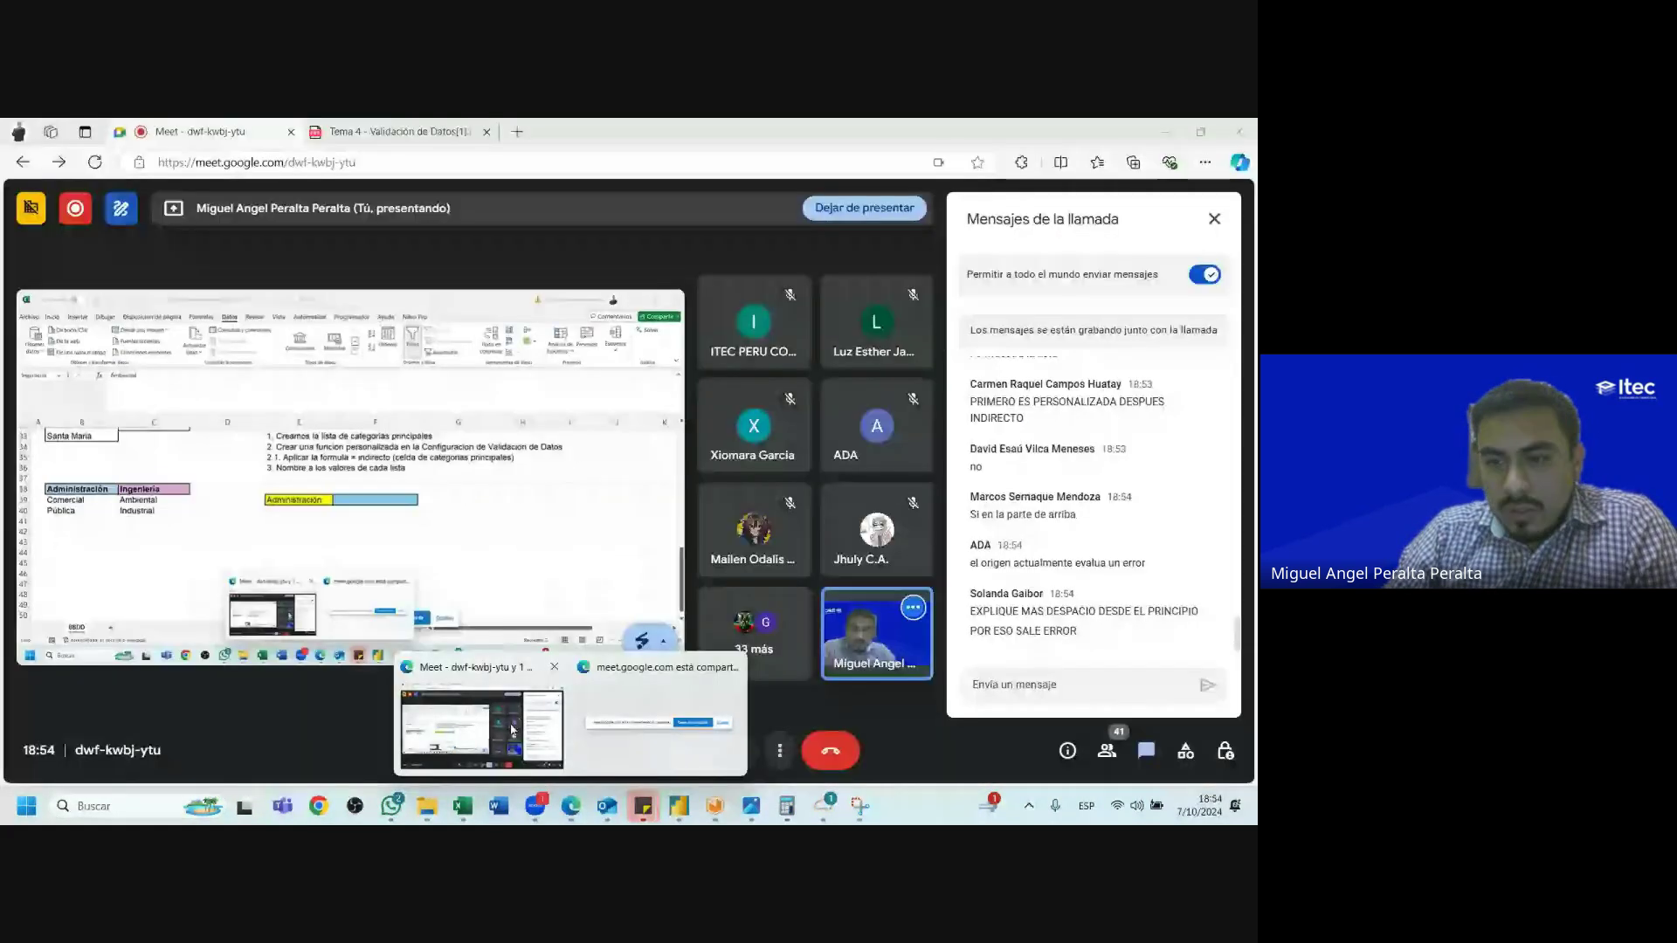
mouse_move(480, 718)
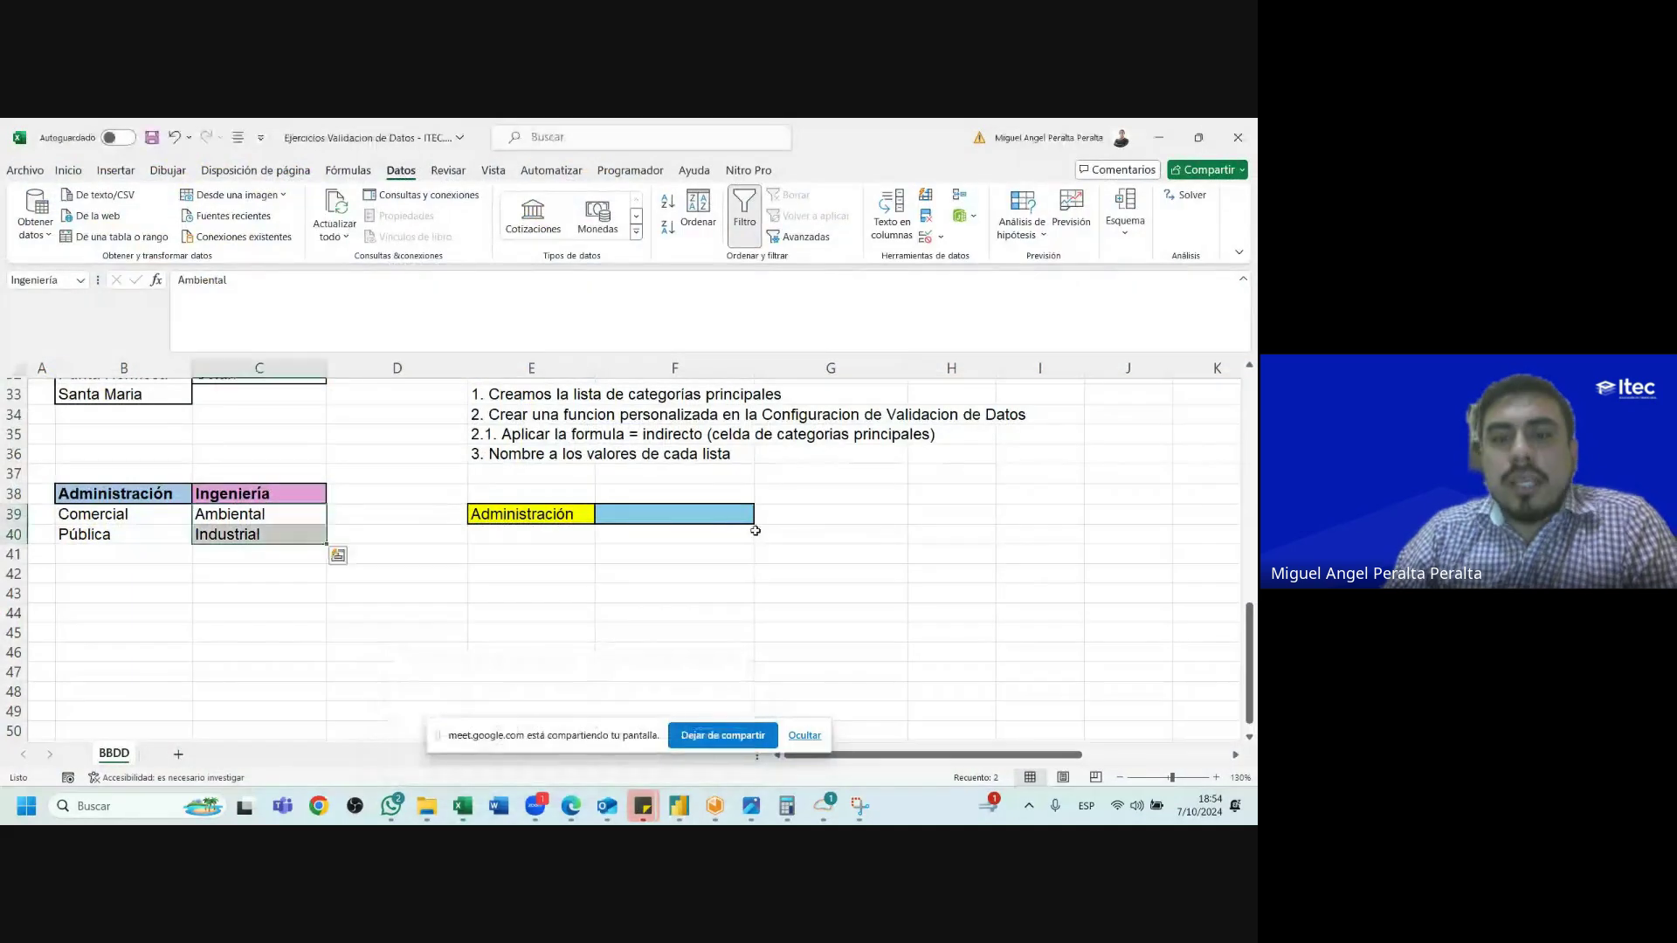
click(664, 565)
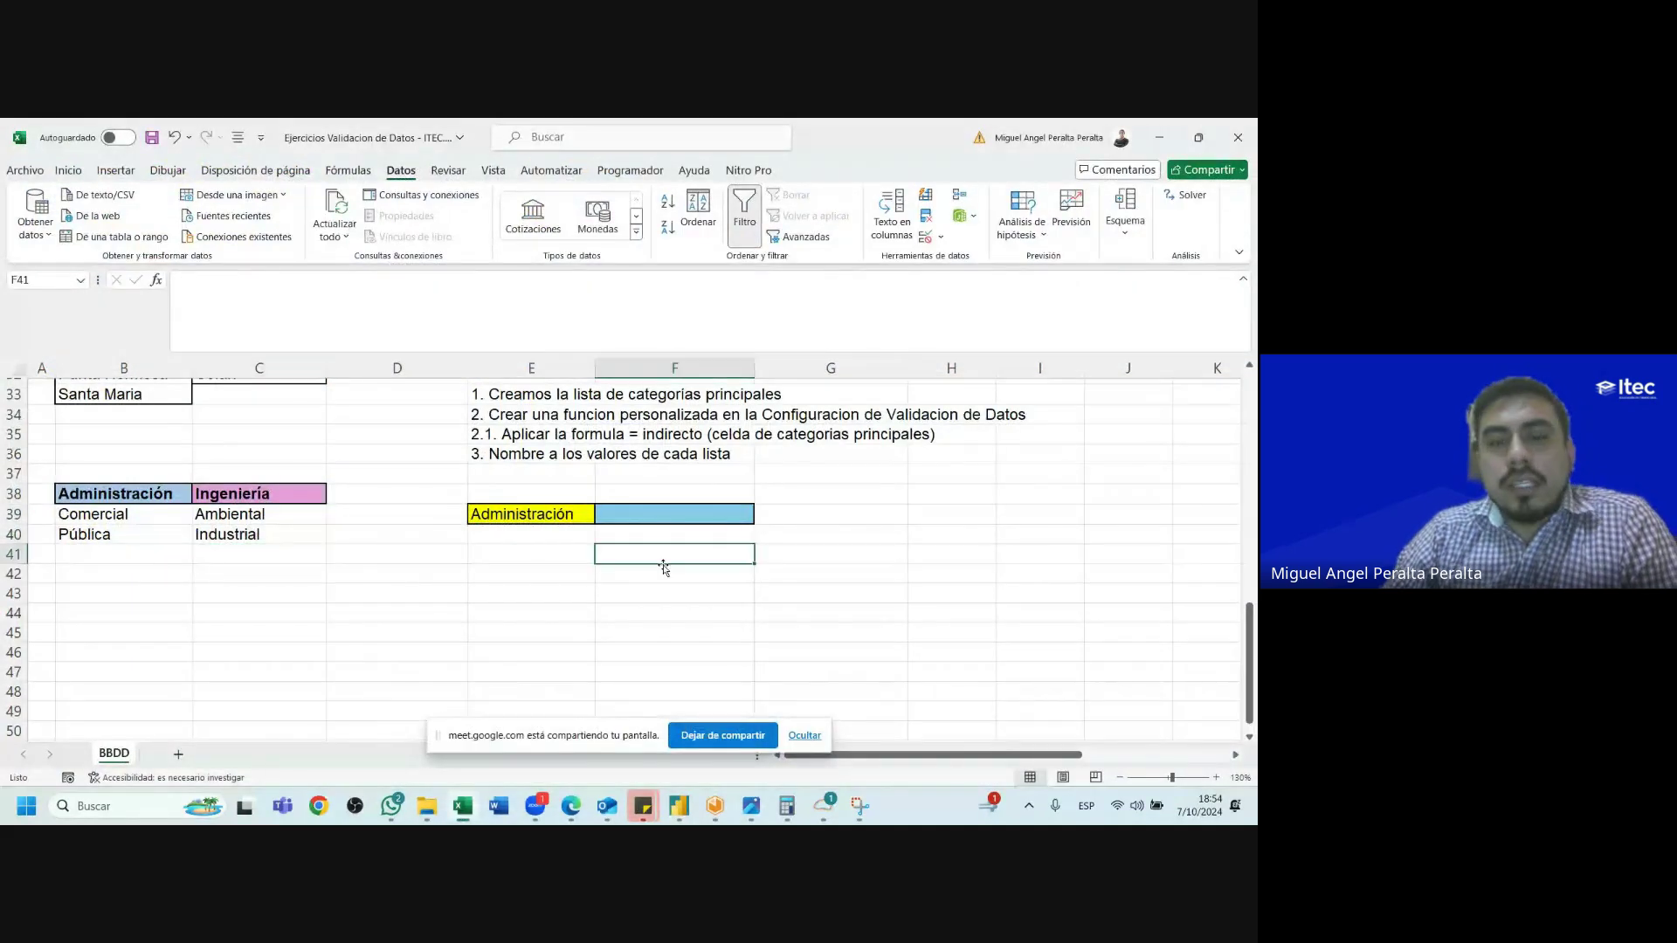
scroll(664, 566, up, 1)
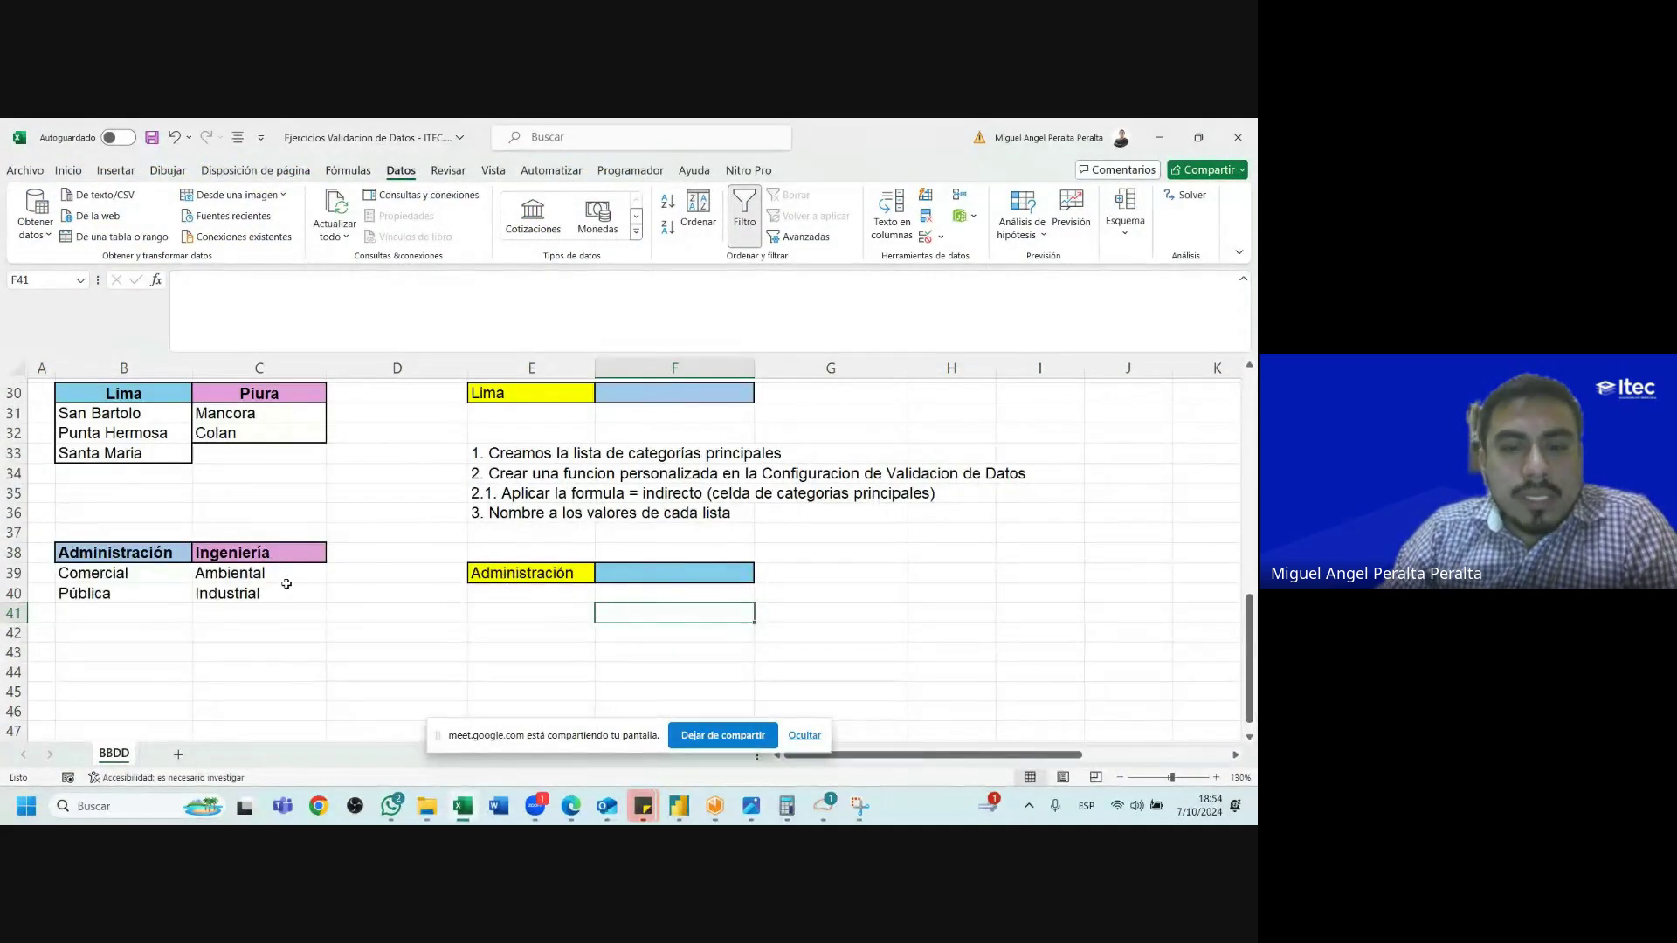
click(526, 568)
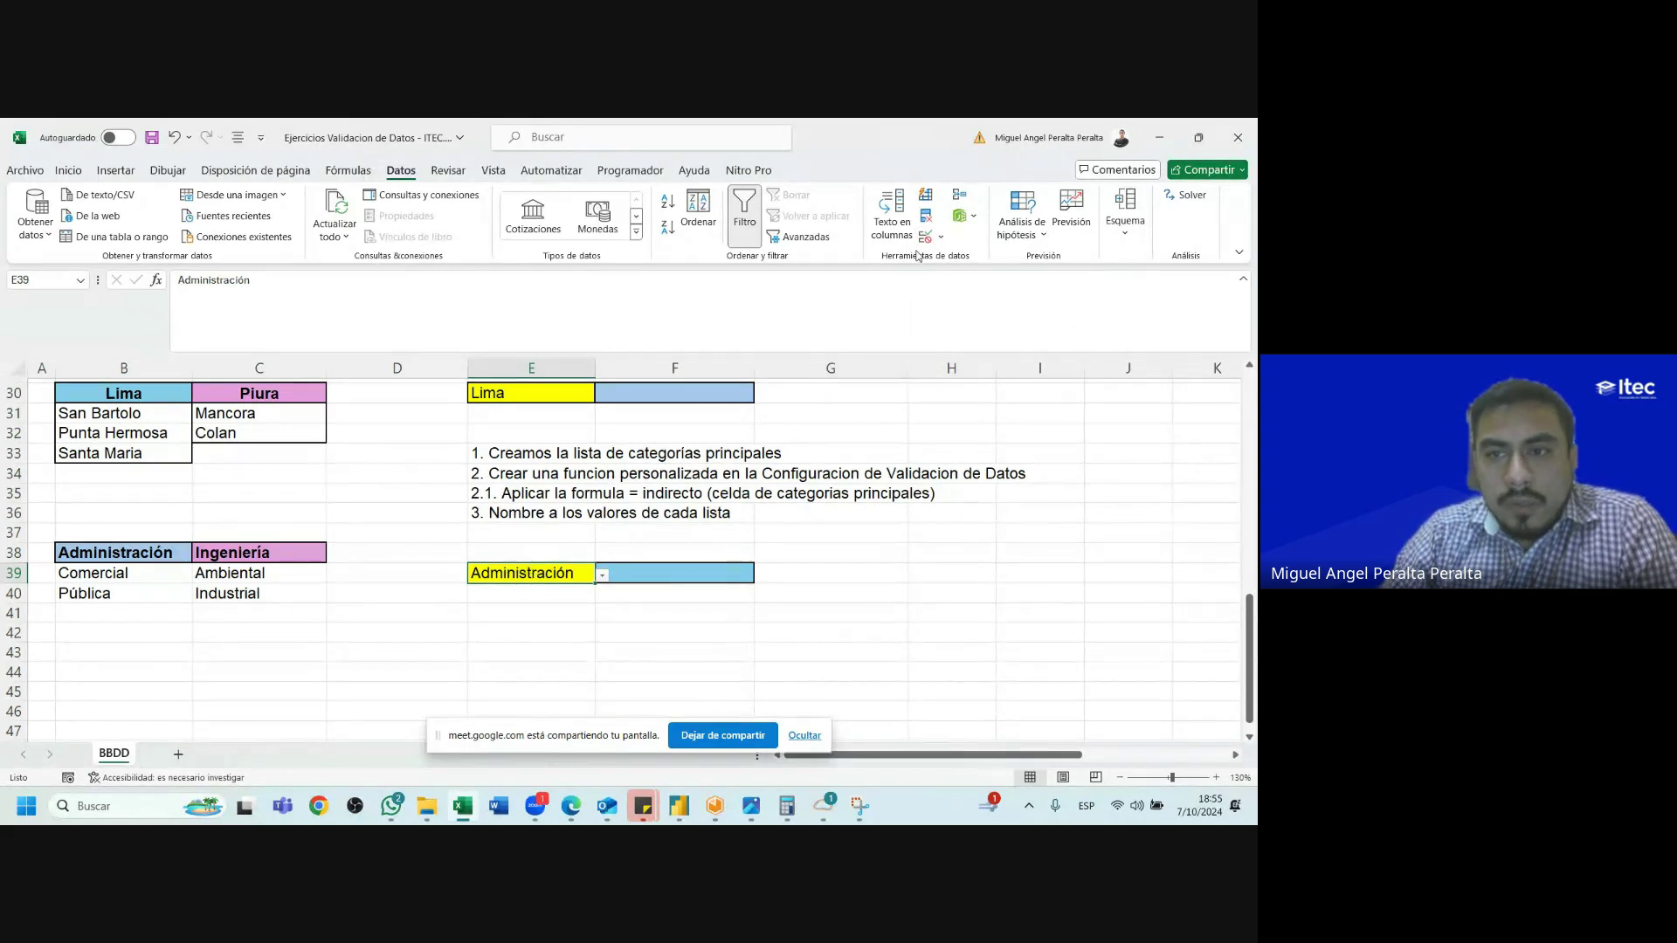
Step: Reset E39's list validation source to B38:C38 and accept it
click(924, 238)
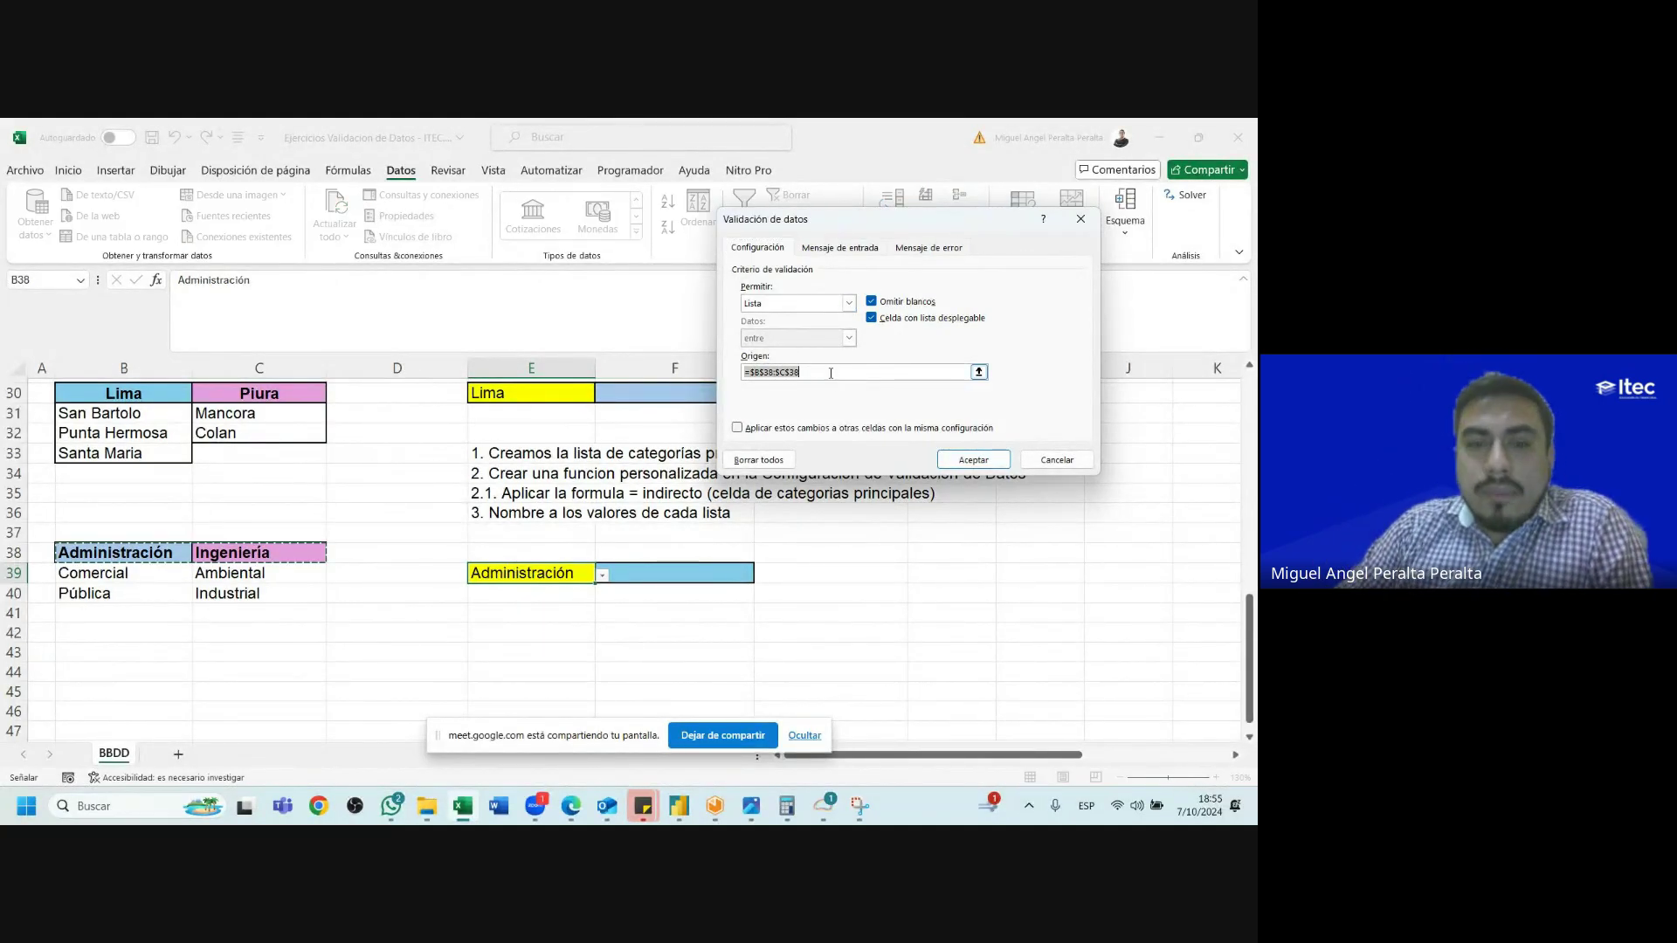
mouse_move(144, 554)
mouse_down()
mouse_move(210, 556)
mouse_move(197, 551)
mouse_up()
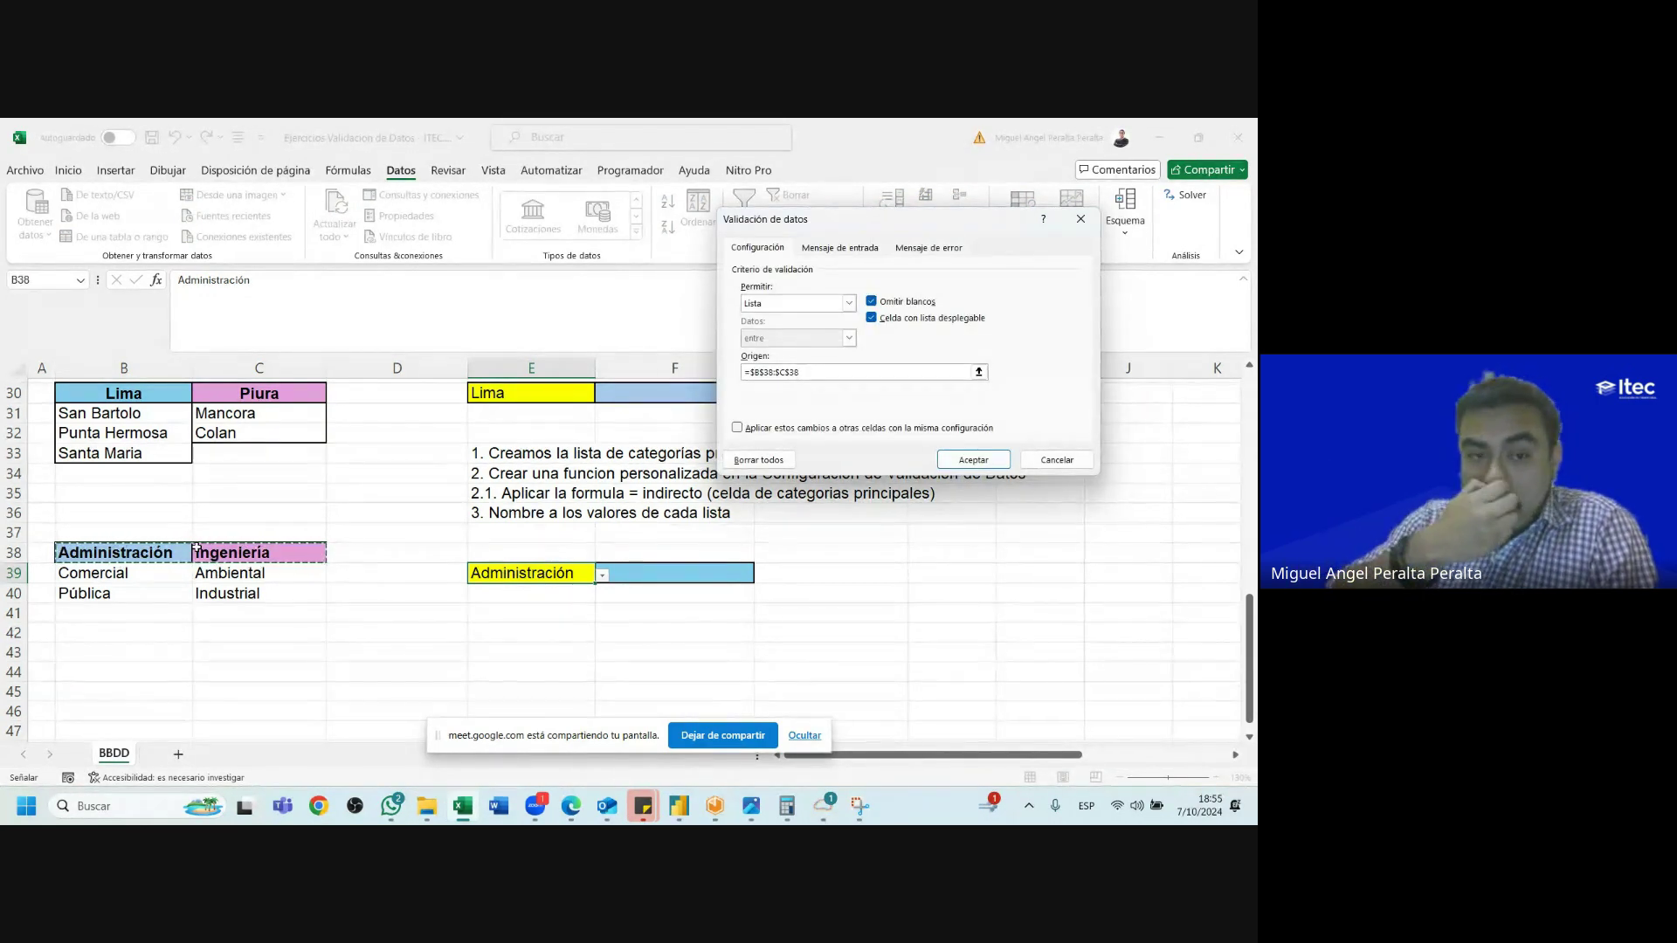
click(972, 459)
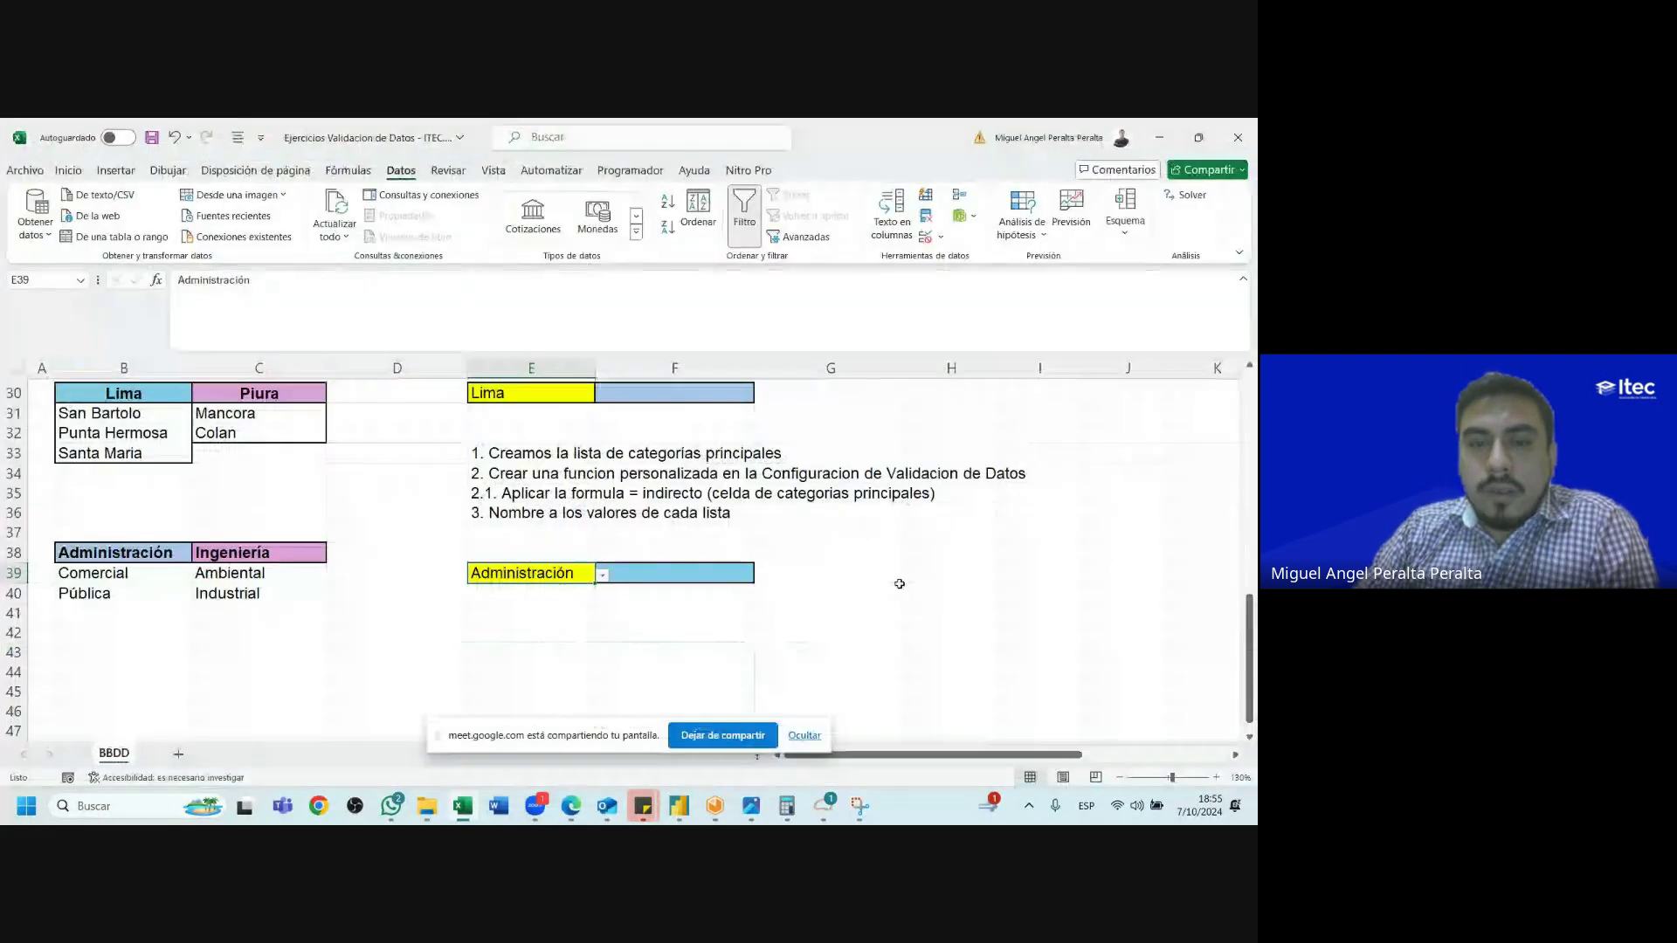
Step: Select B39:B40 and check its name in the named-range list, then select C39:C40
click(721, 592)
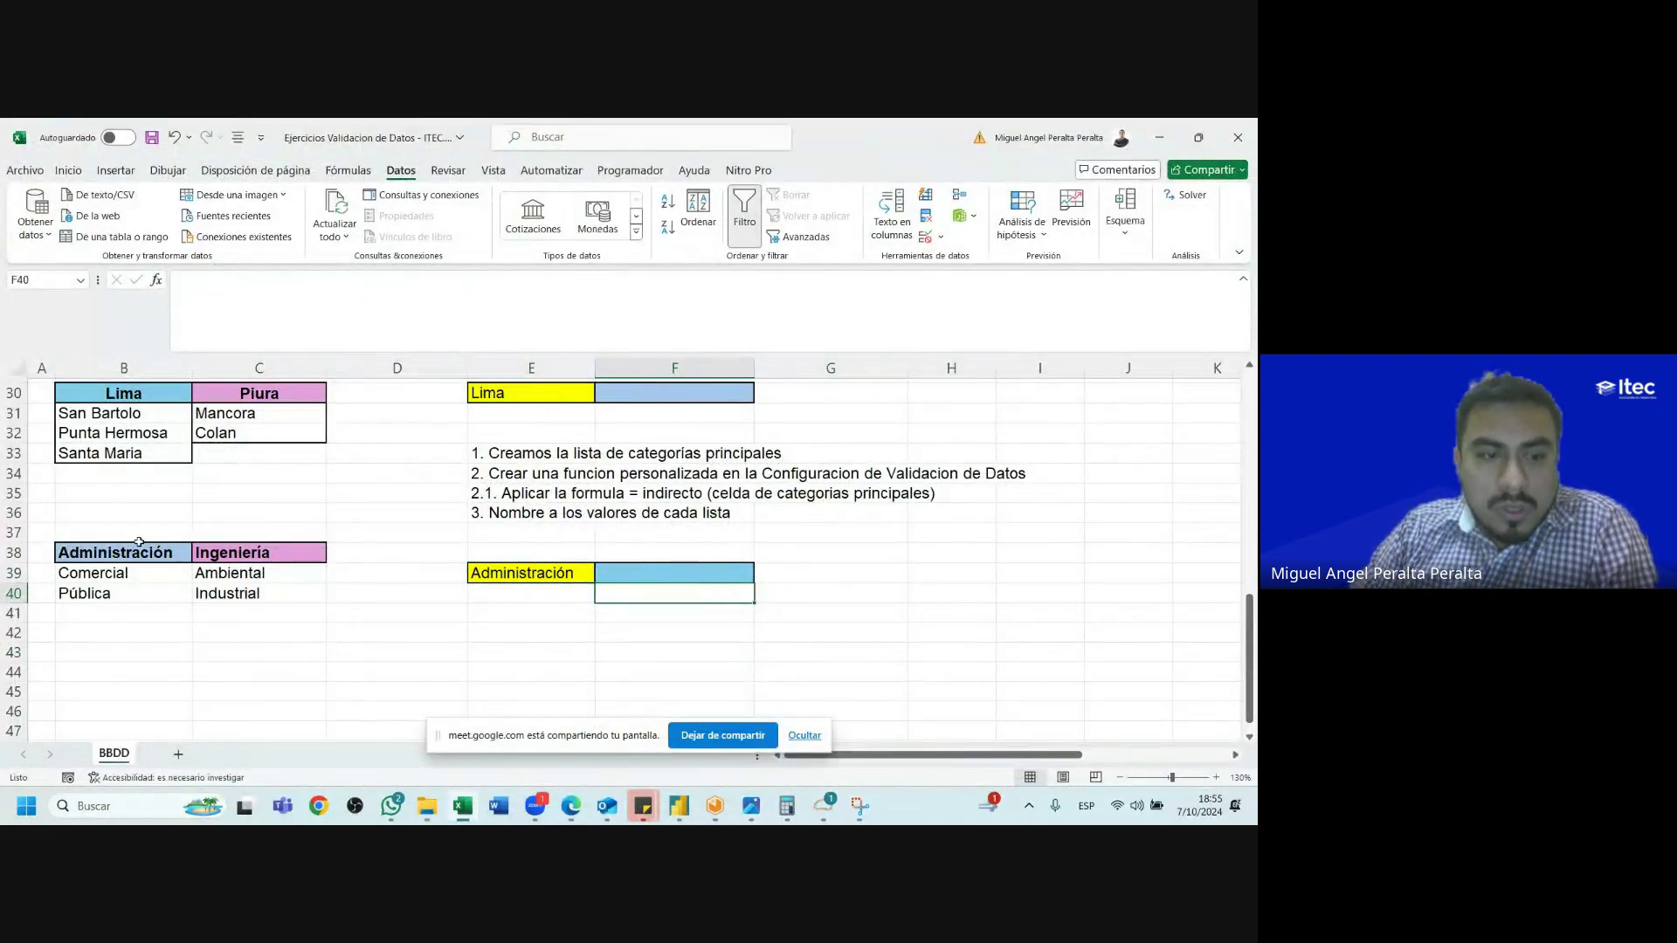
drag(116, 566, 120, 593)
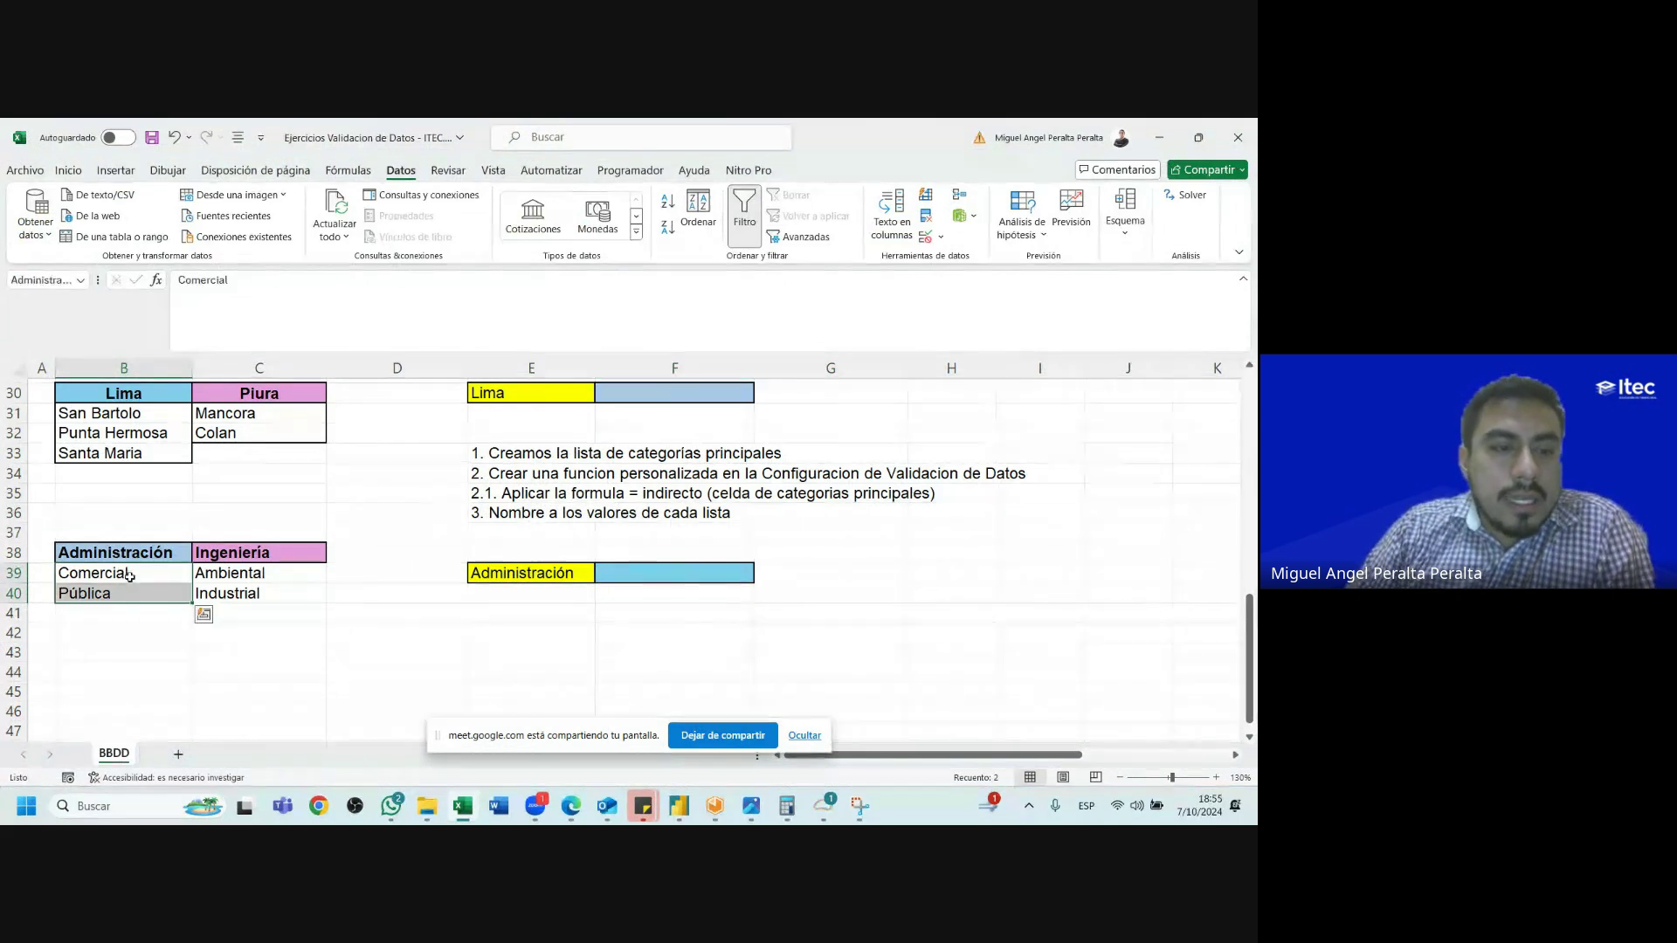
click(81, 281)
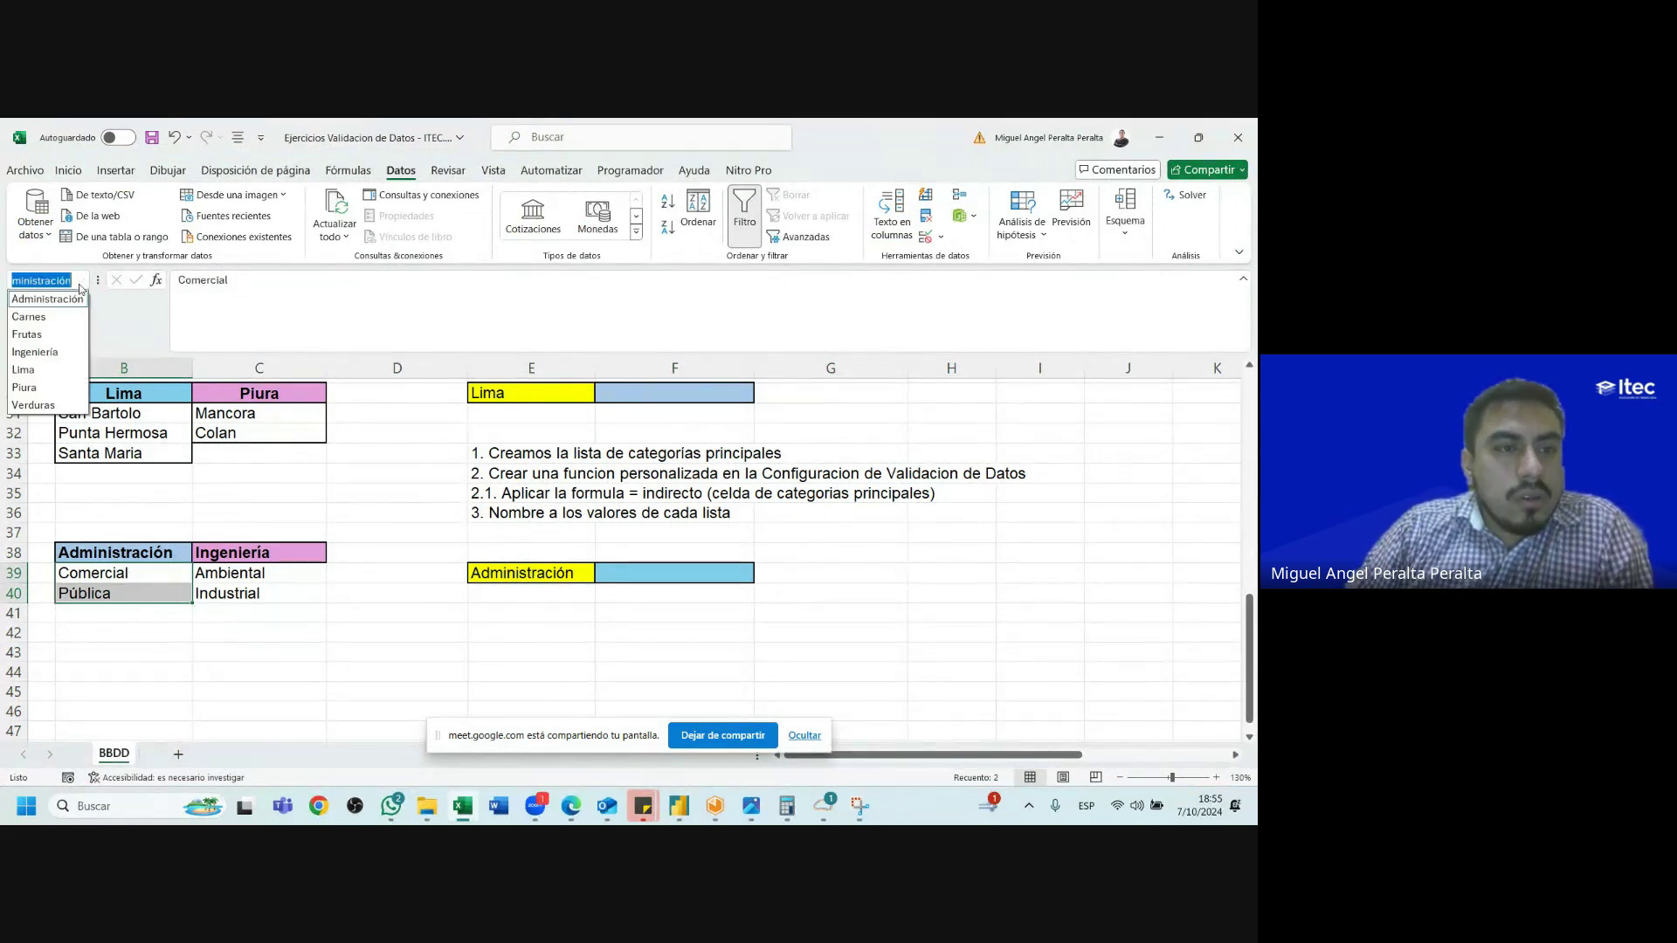
click(81, 283)
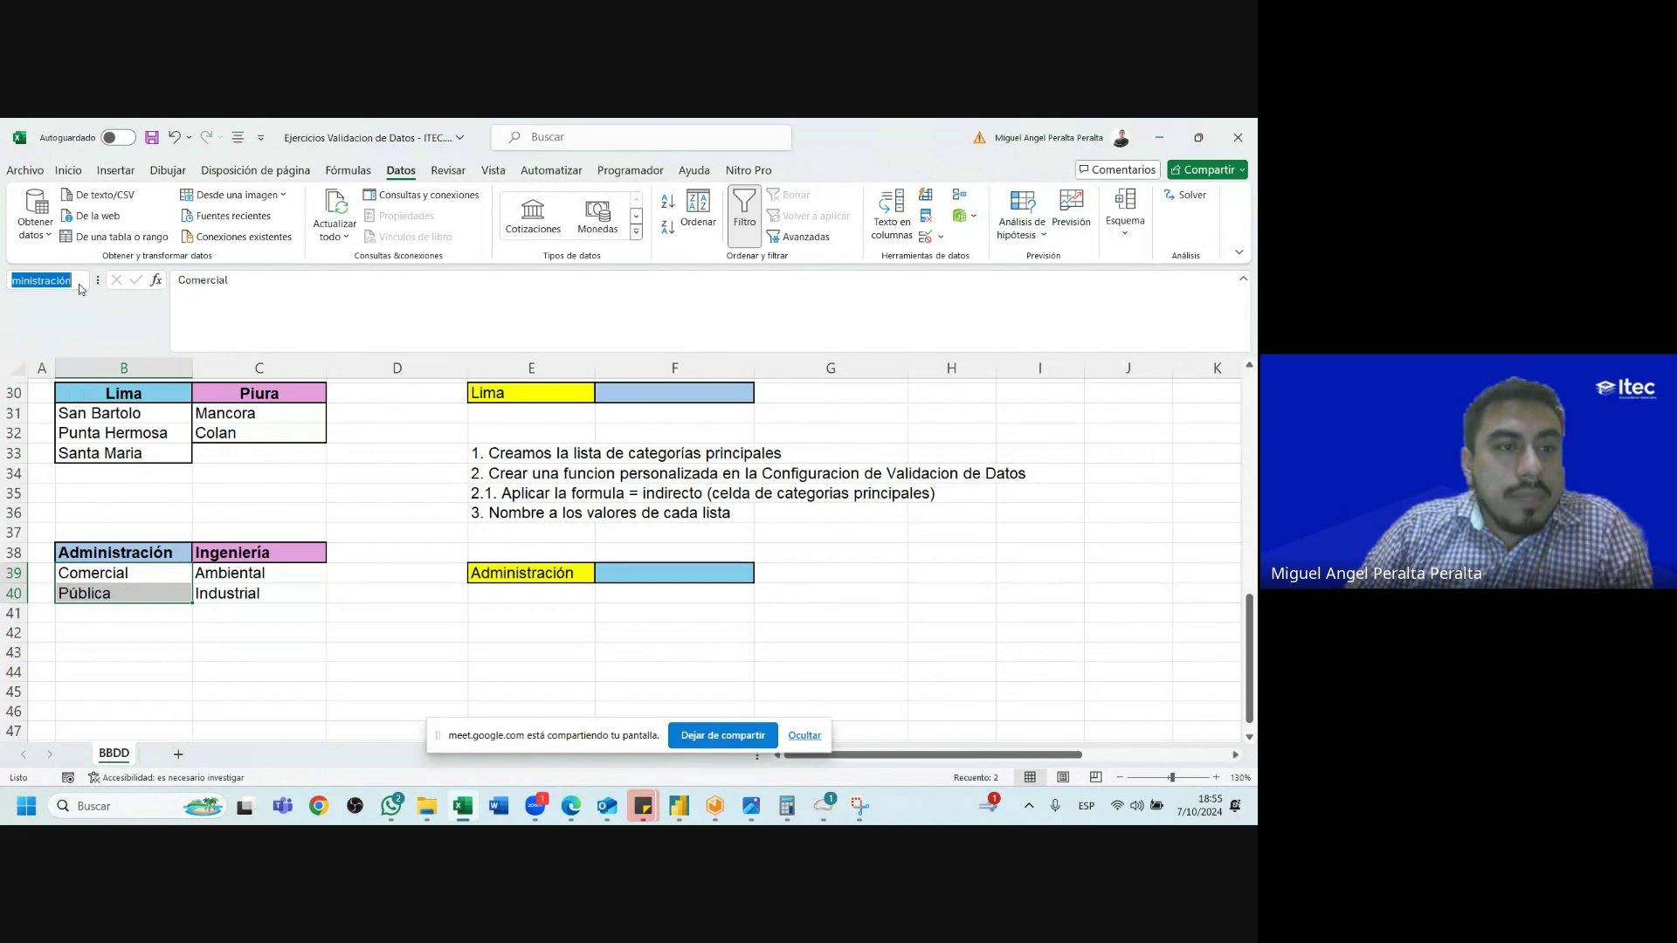
click(234, 521)
drag(144, 569, 140, 594)
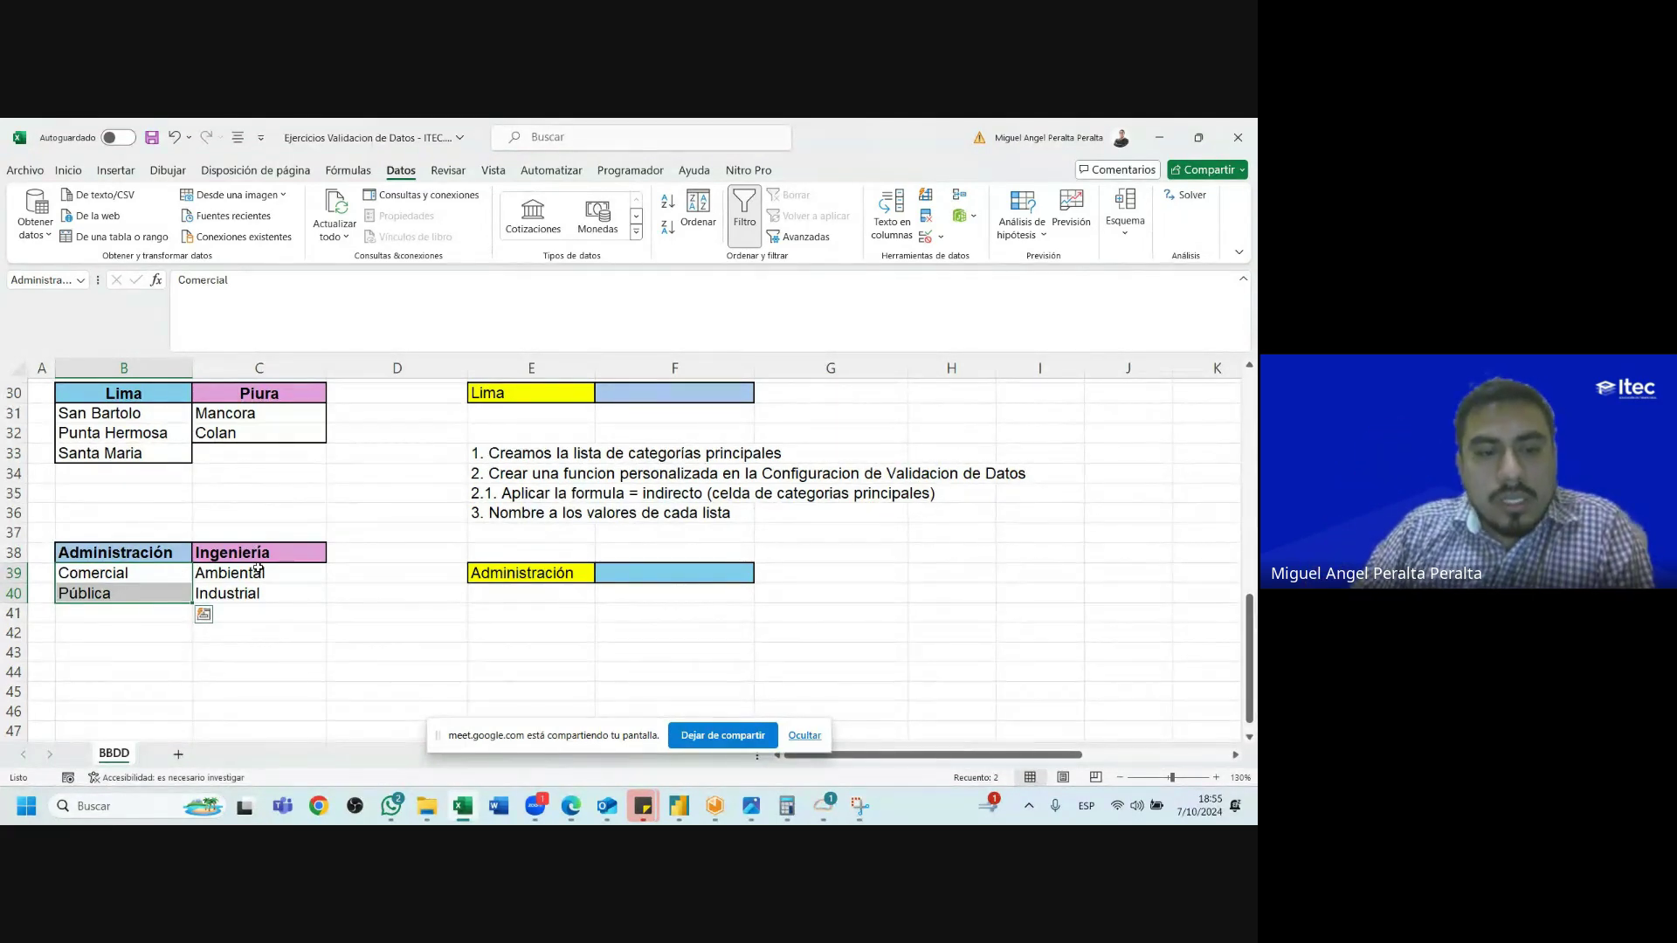
drag(257, 568, 263, 589)
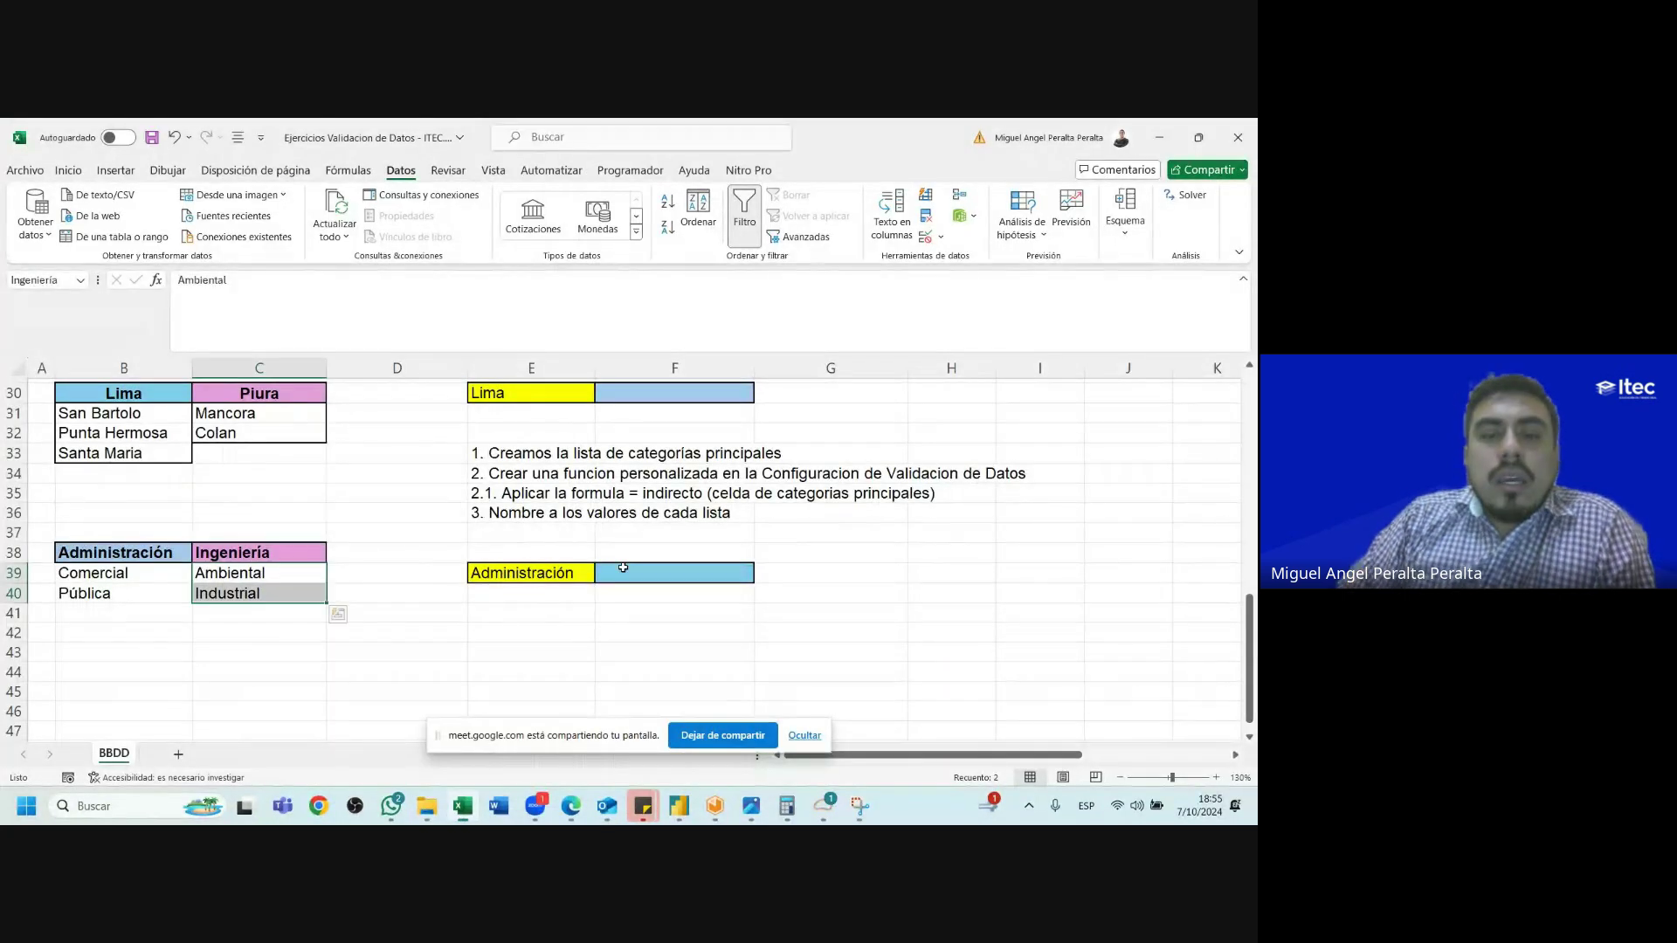
Step: Reconfirm F39's List validation with source =INDIRECTO($E$39)
click(631, 568)
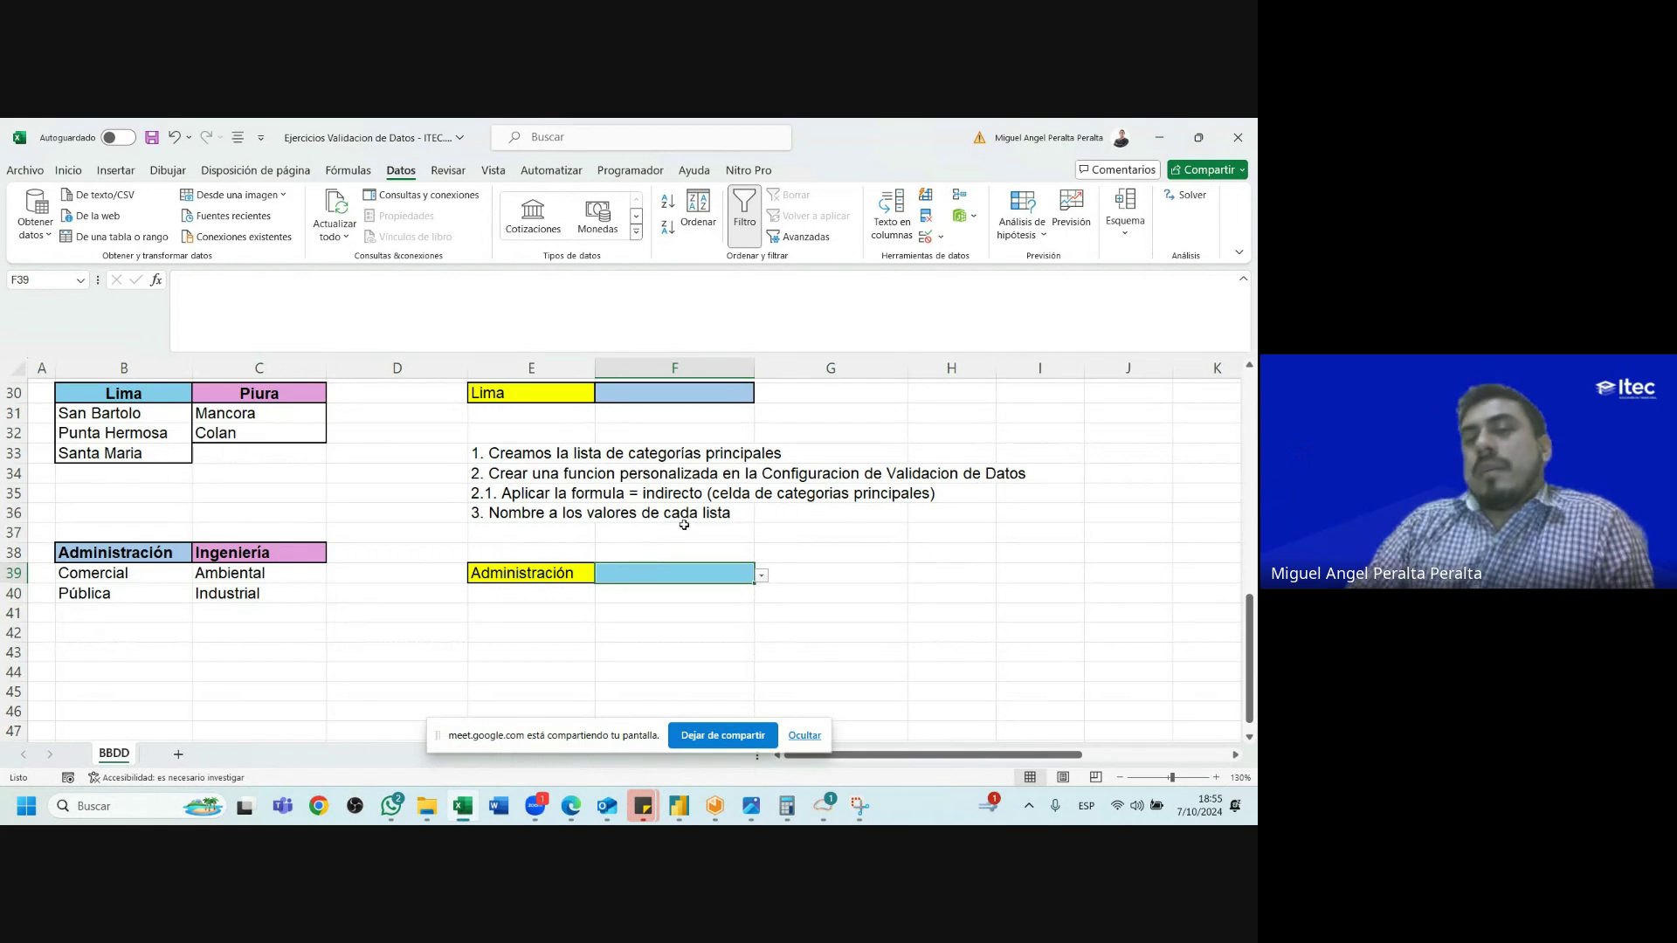
click(926, 236)
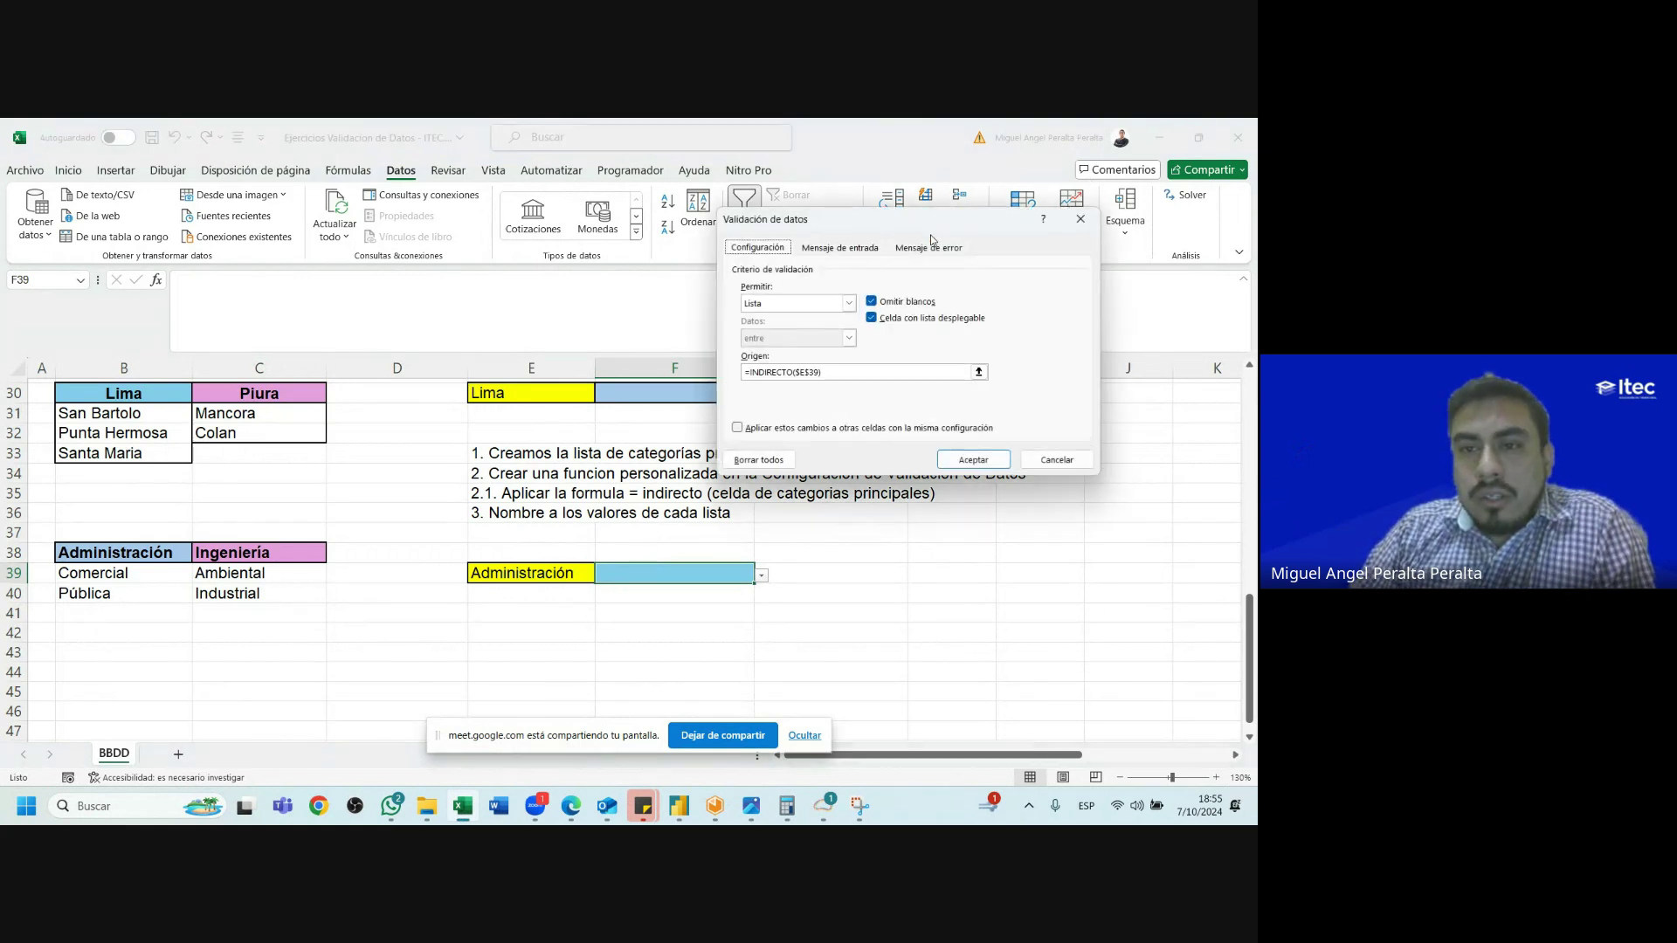
click(803, 303)
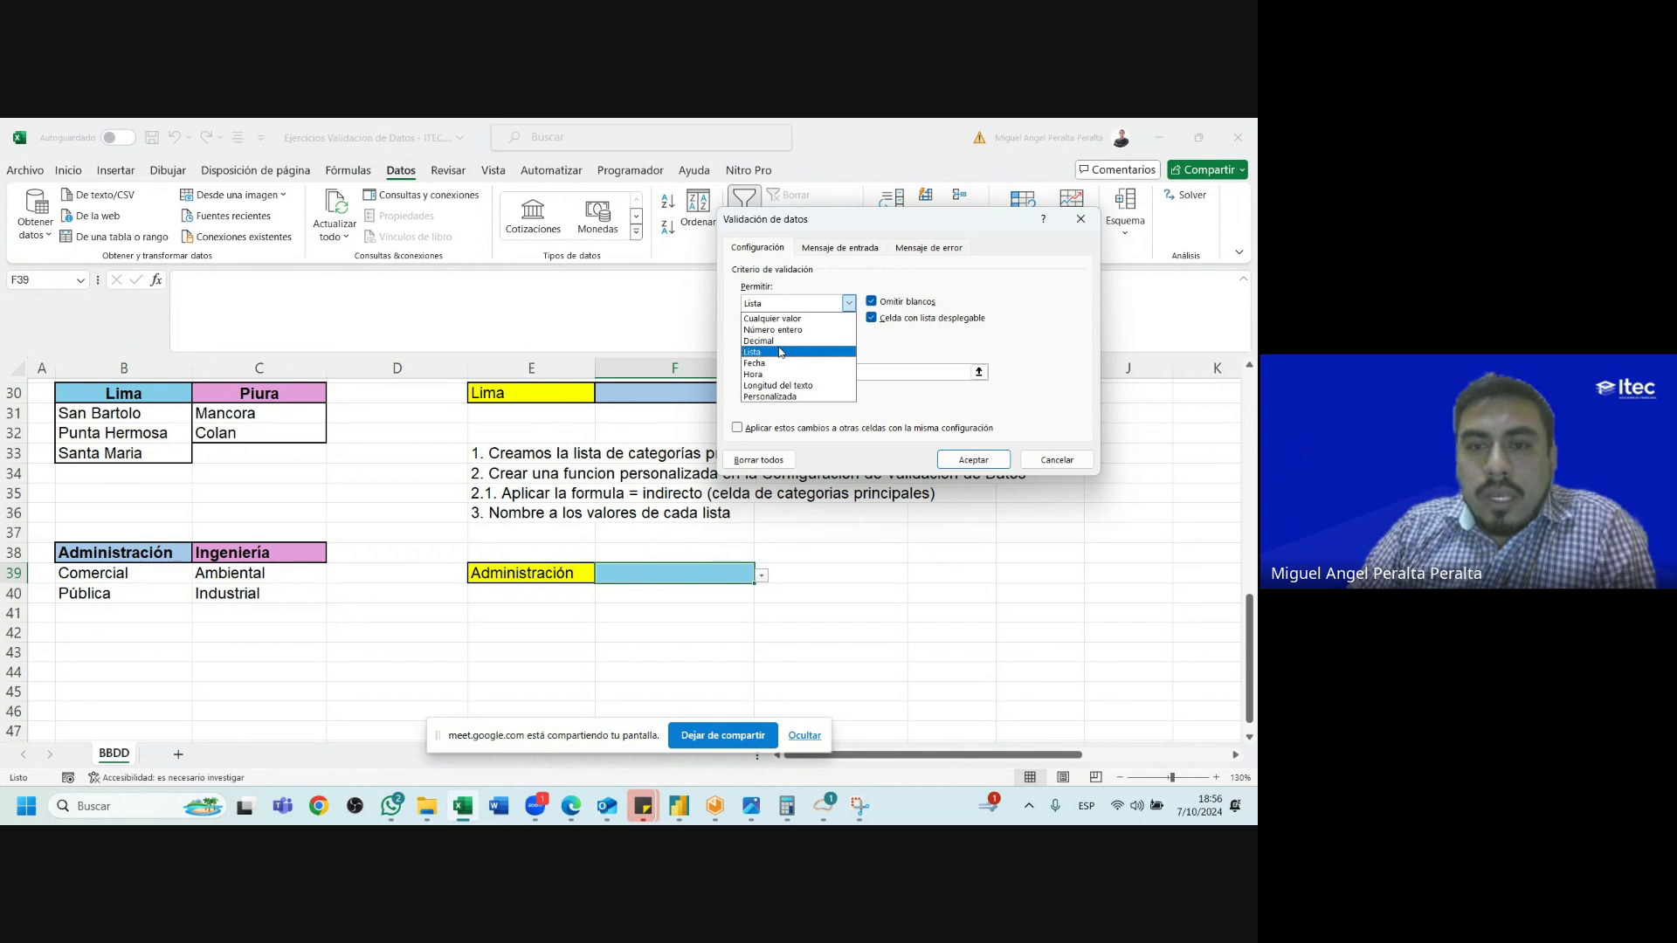
click(791, 351)
click(849, 372)
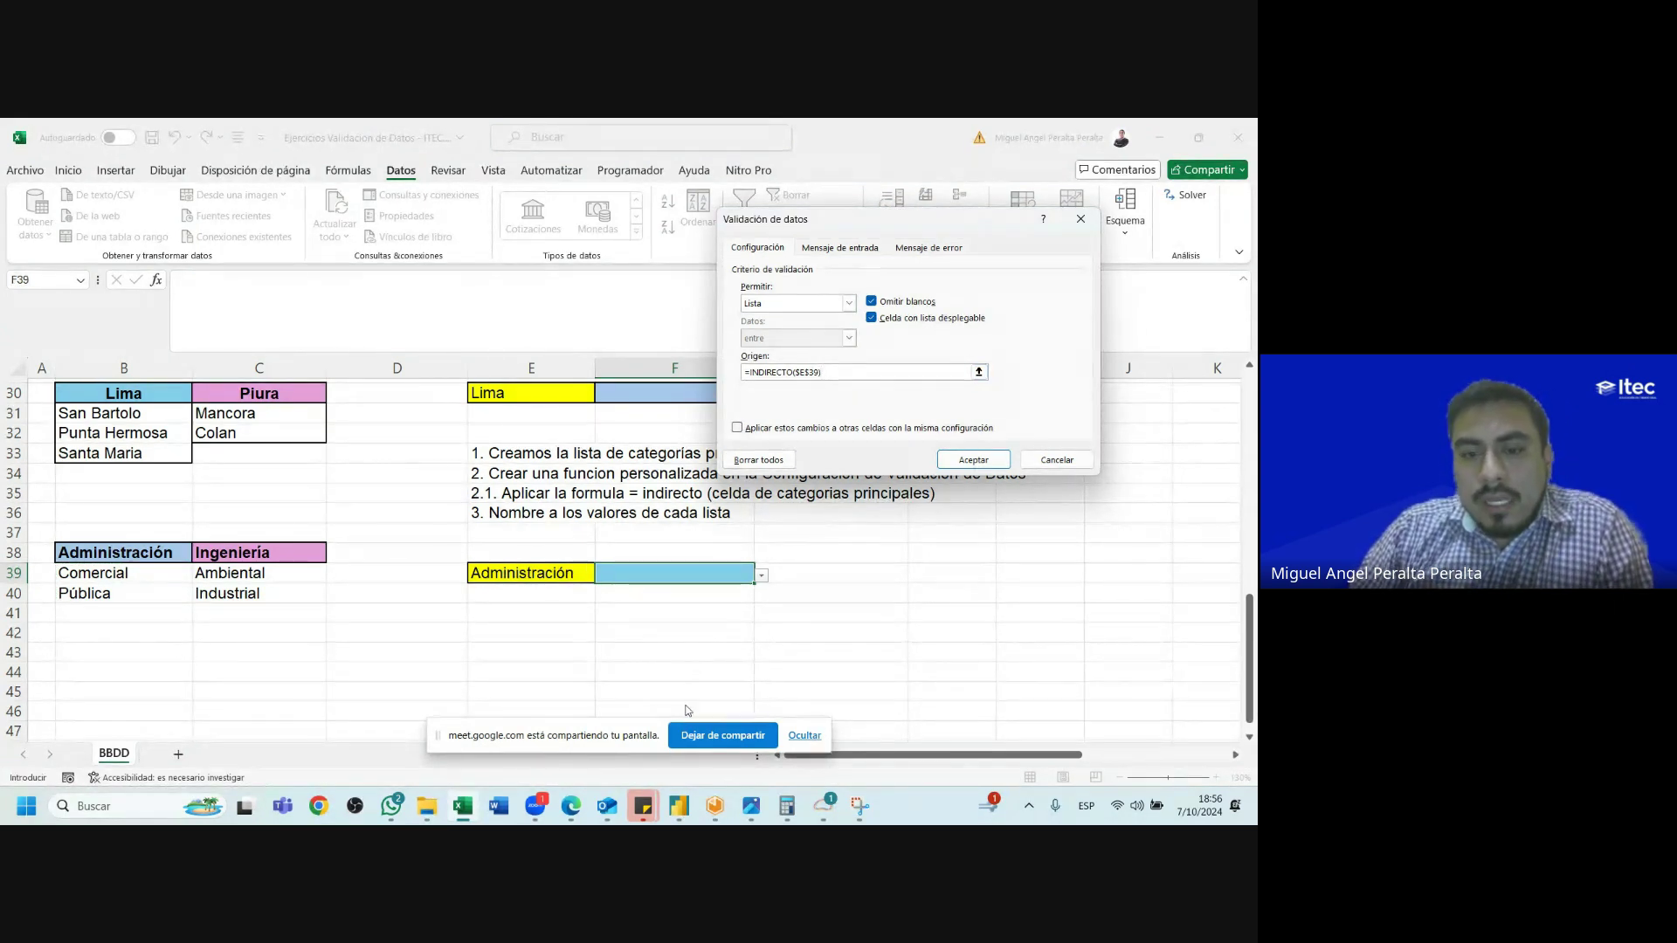
click(481, 724)
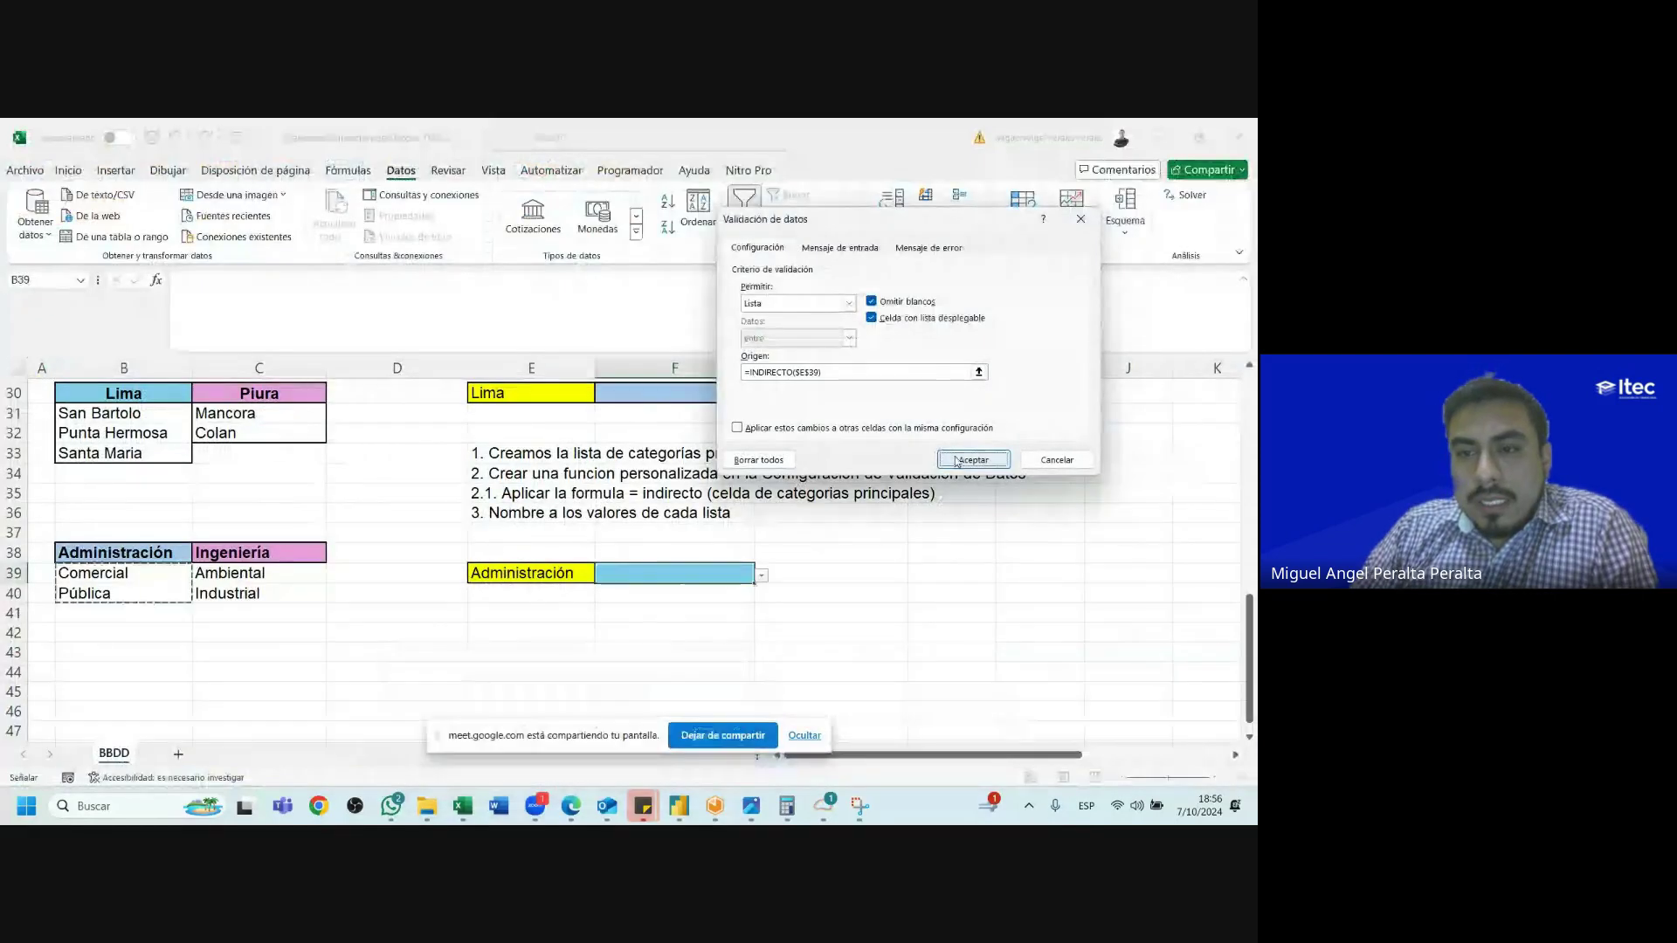
key(Return)
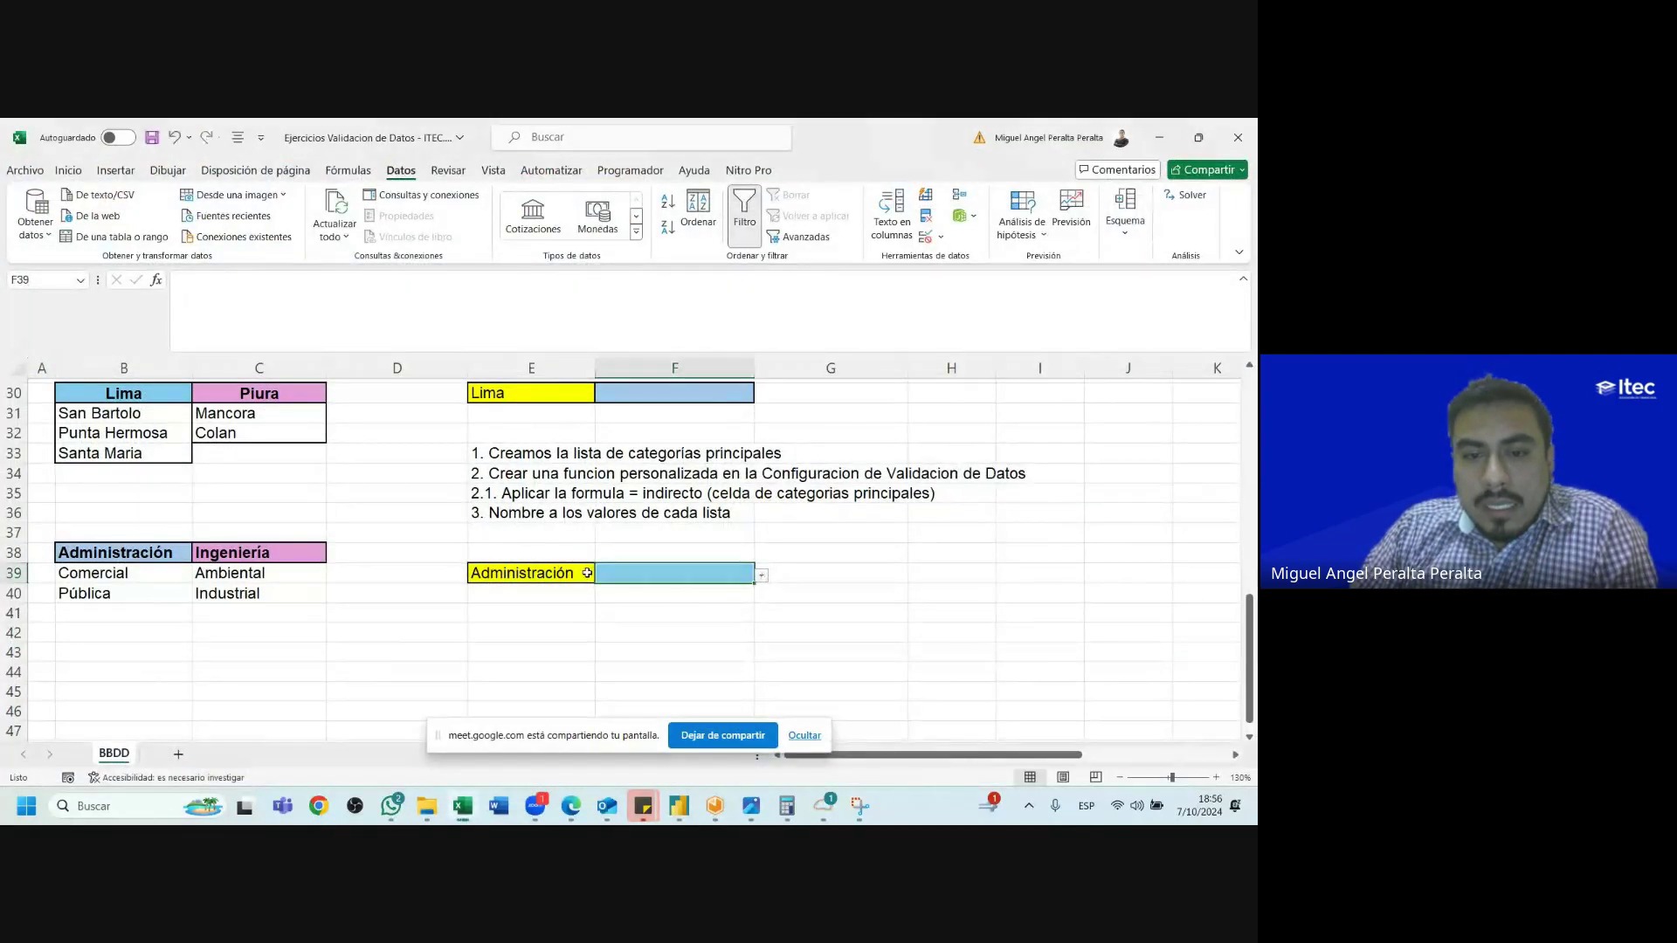
Step: Verify F39's dropdown offers Comercial and Pública, then close it without picking
click(585, 574)
click(603, 575)
click(673, 574)
click(761, 575)
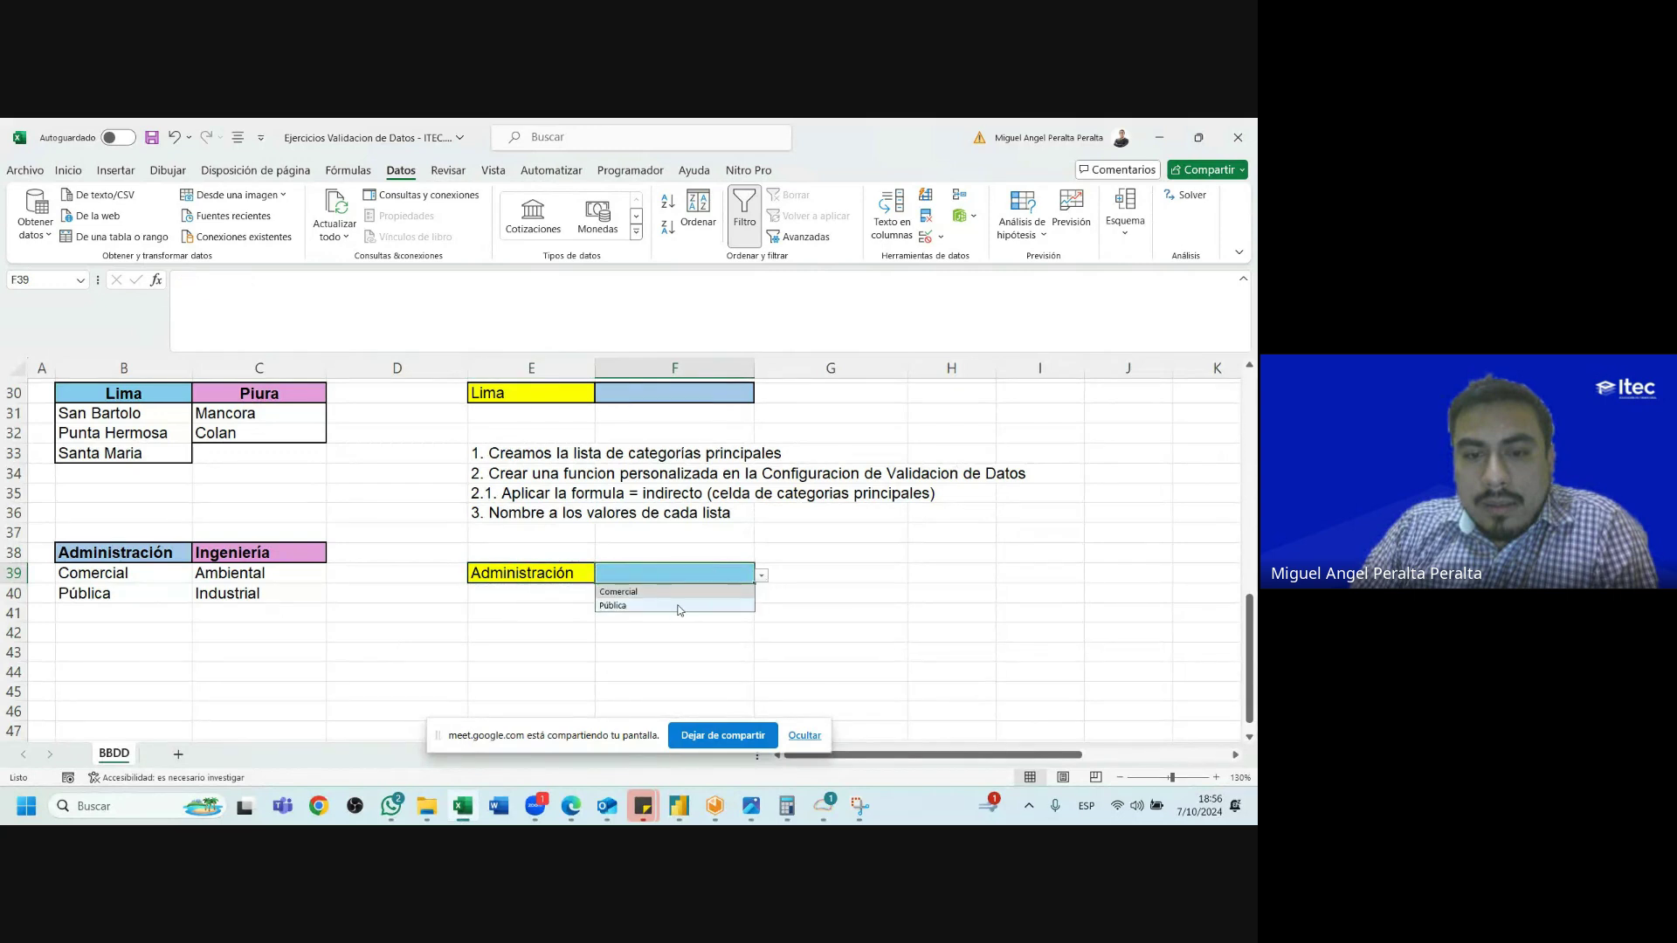
click(660, 636)
Step: Glance at the Meet call, then select G41, F41 and the Administración header cell
click(571, 805)
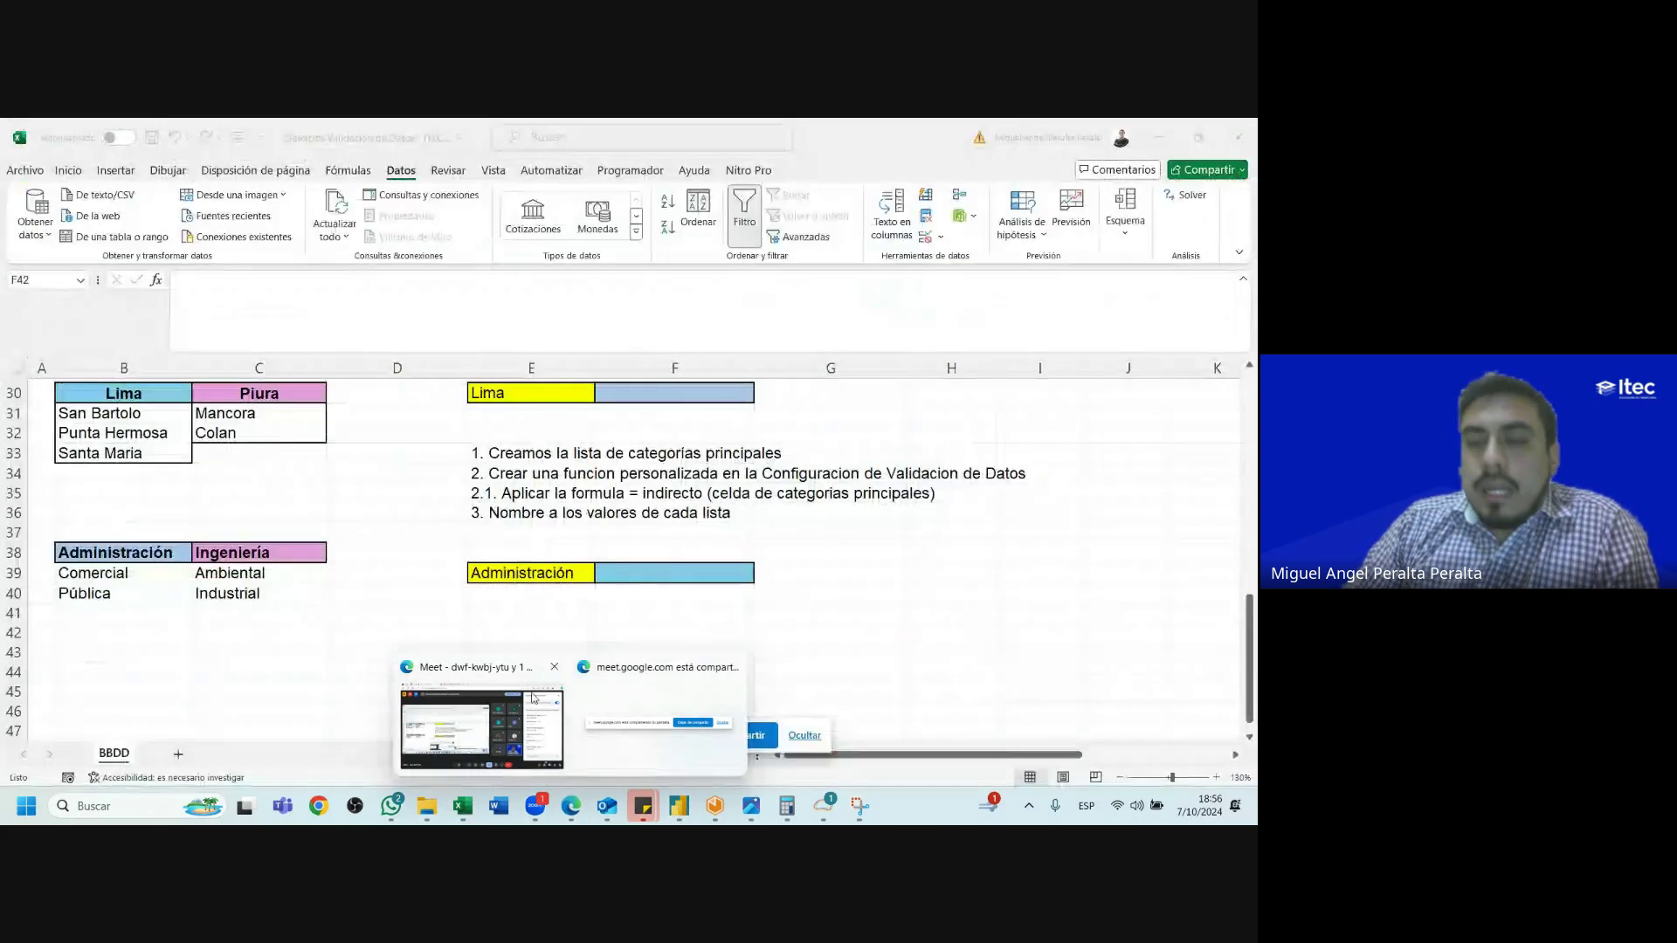
mouse_move(479, 714)
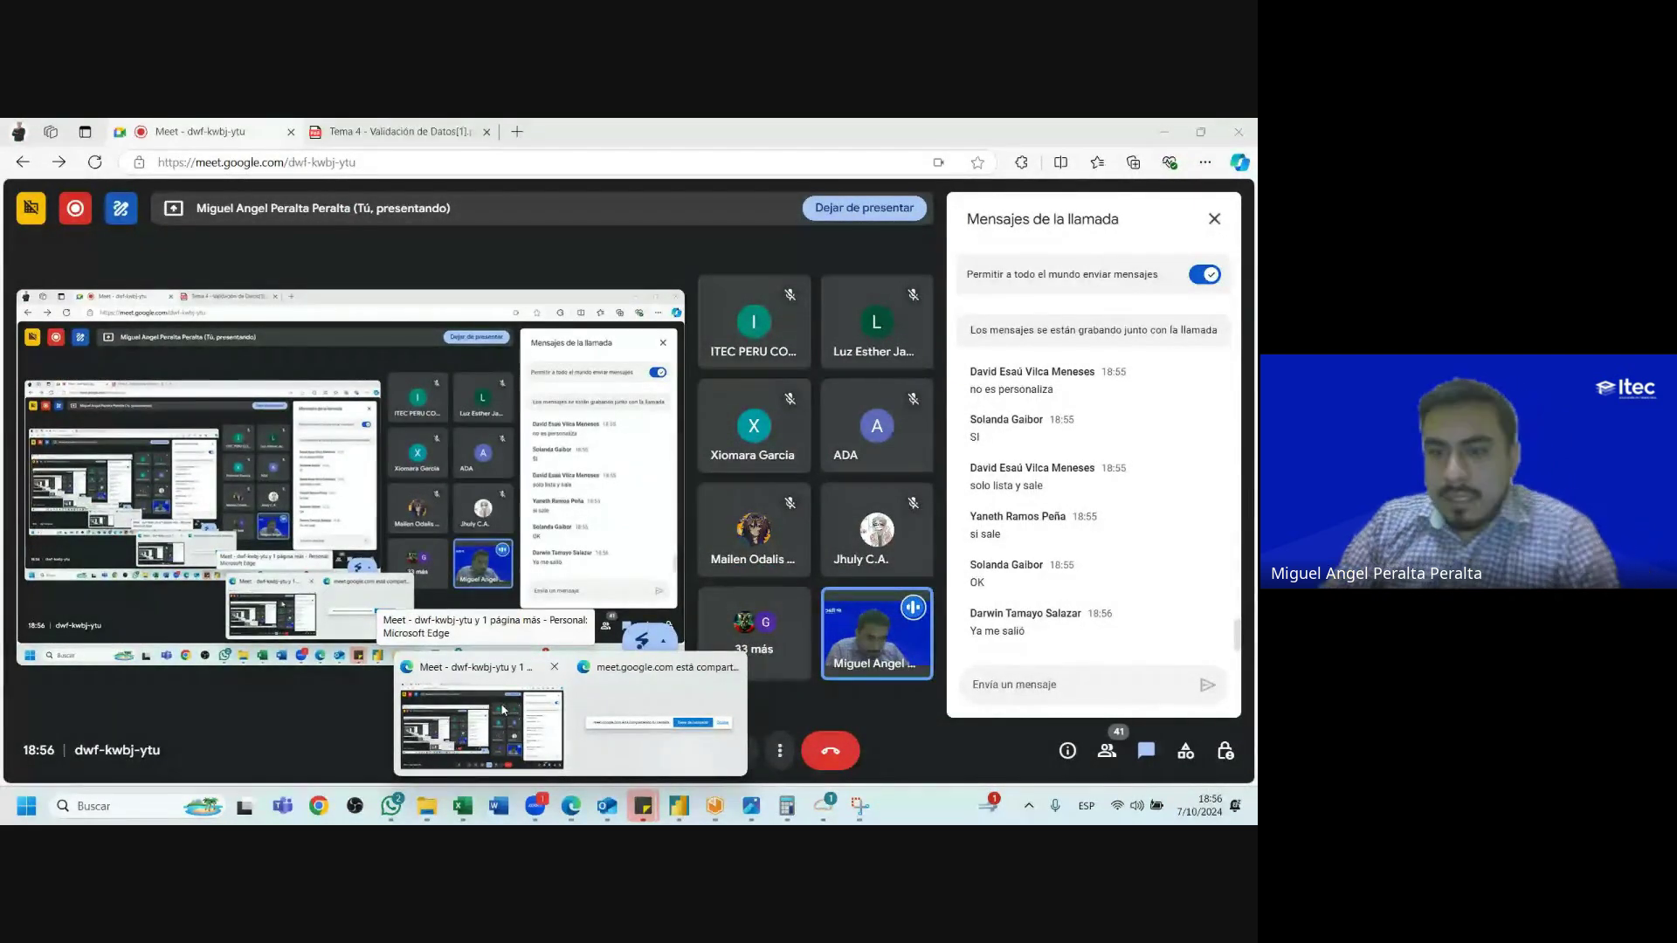
click(500, 709)
click(756, 613)
scroll(756, 628, up, 1)
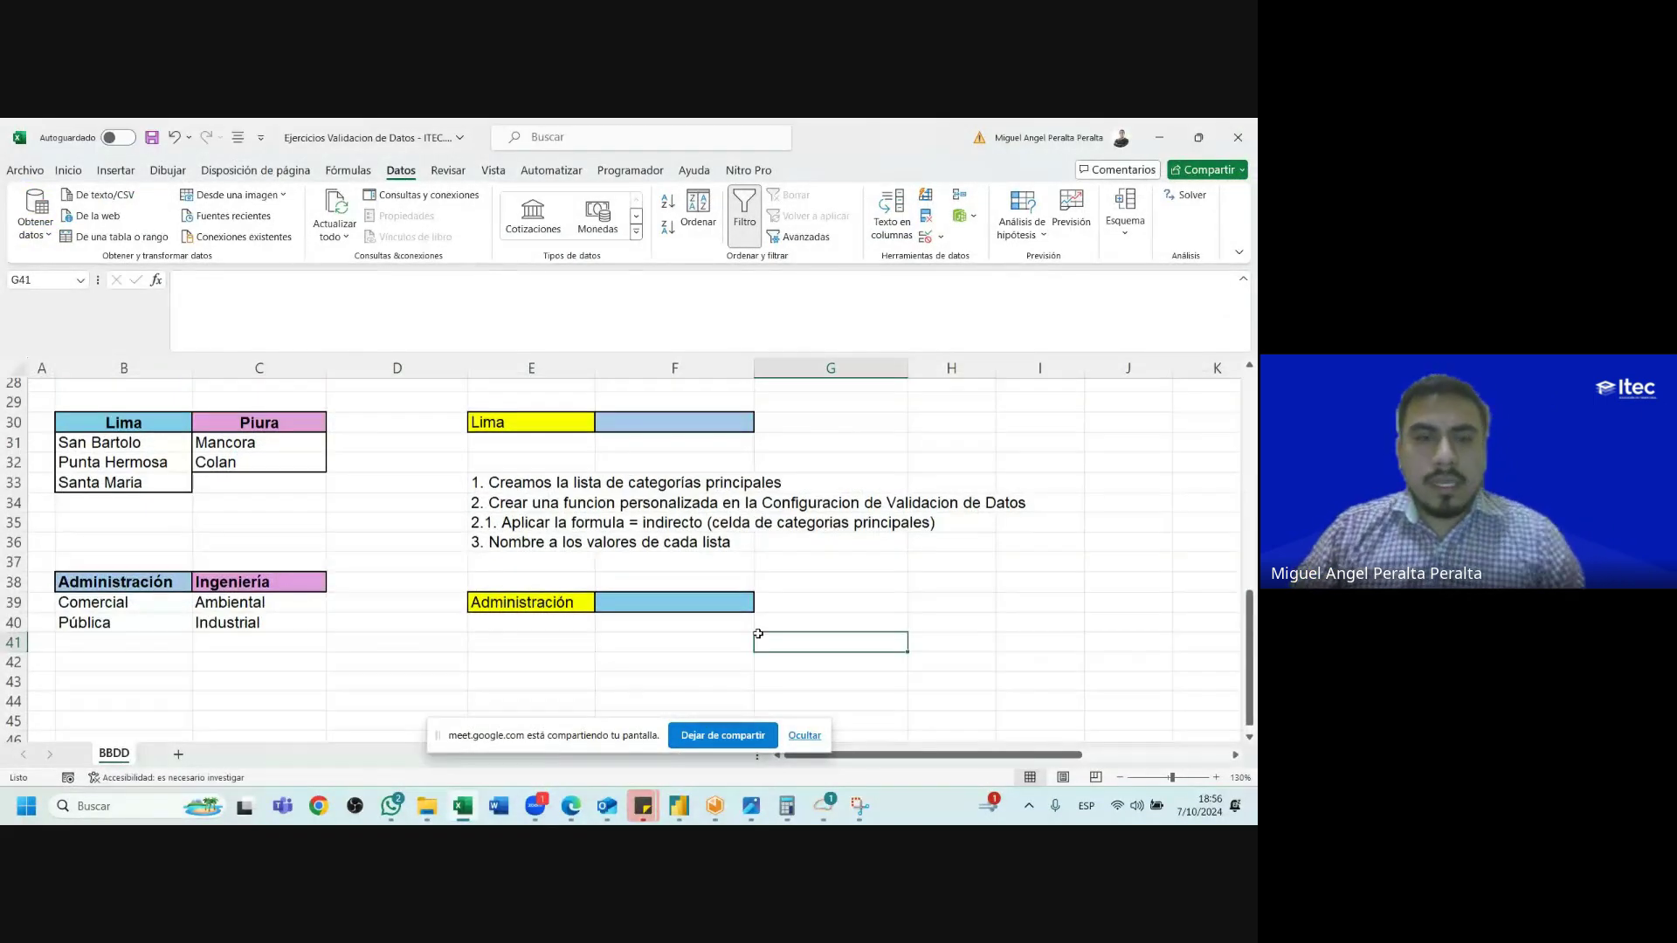
scroll(754, 630, up, 1)
scroll(754, 630, down, 2)
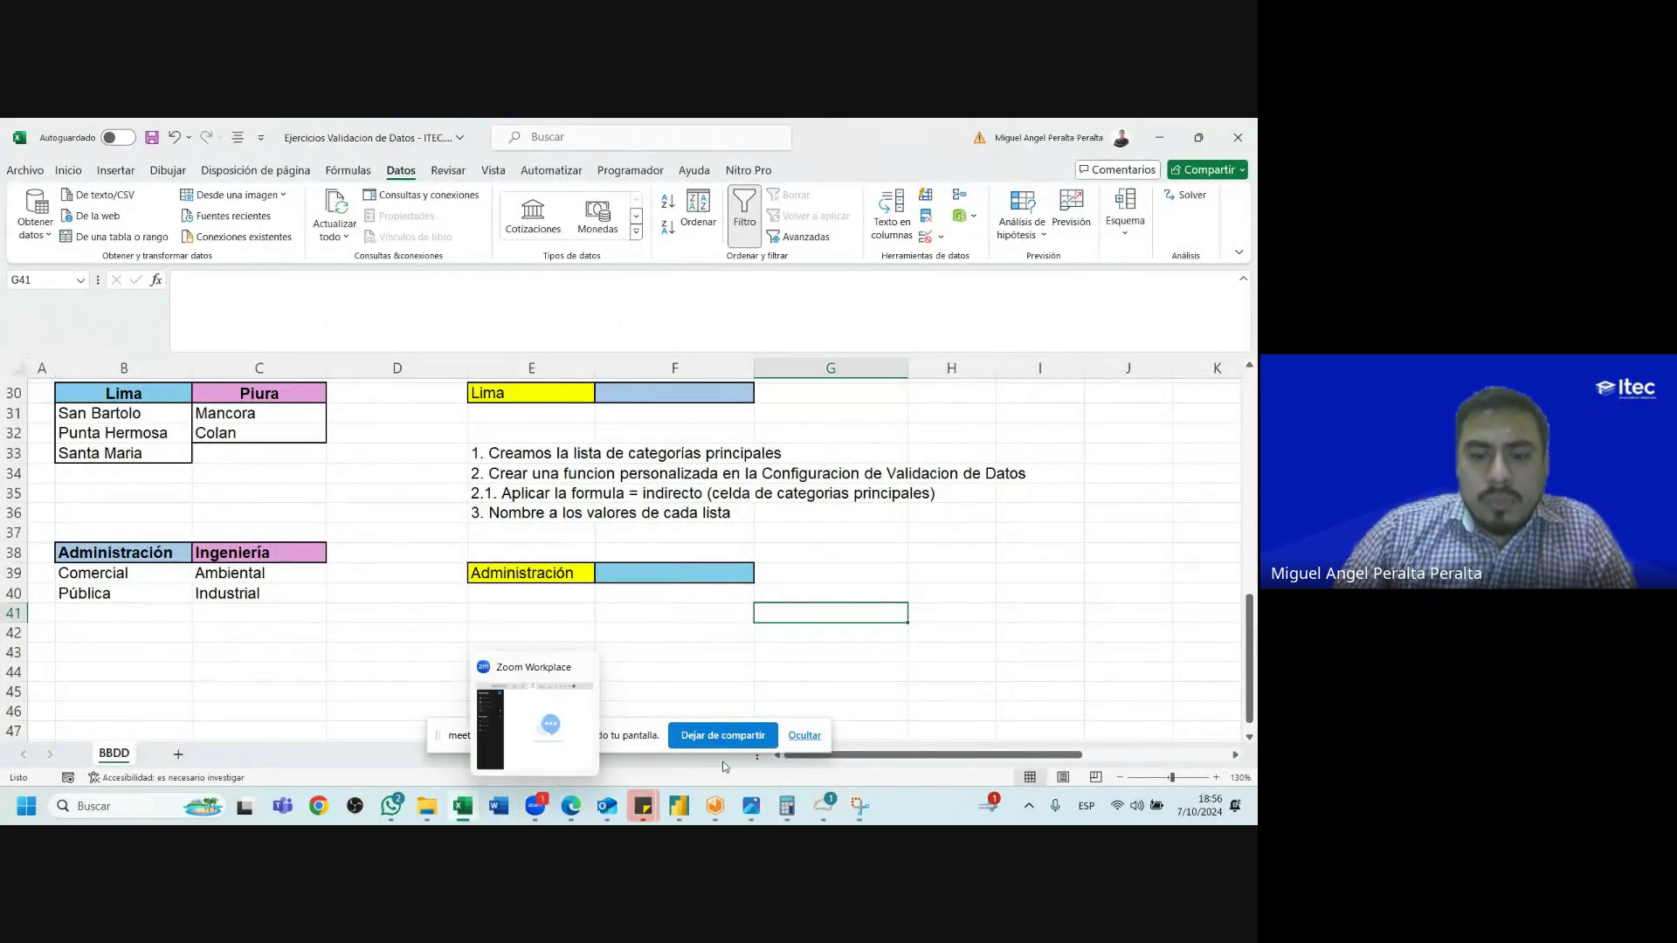
click(639, 615)
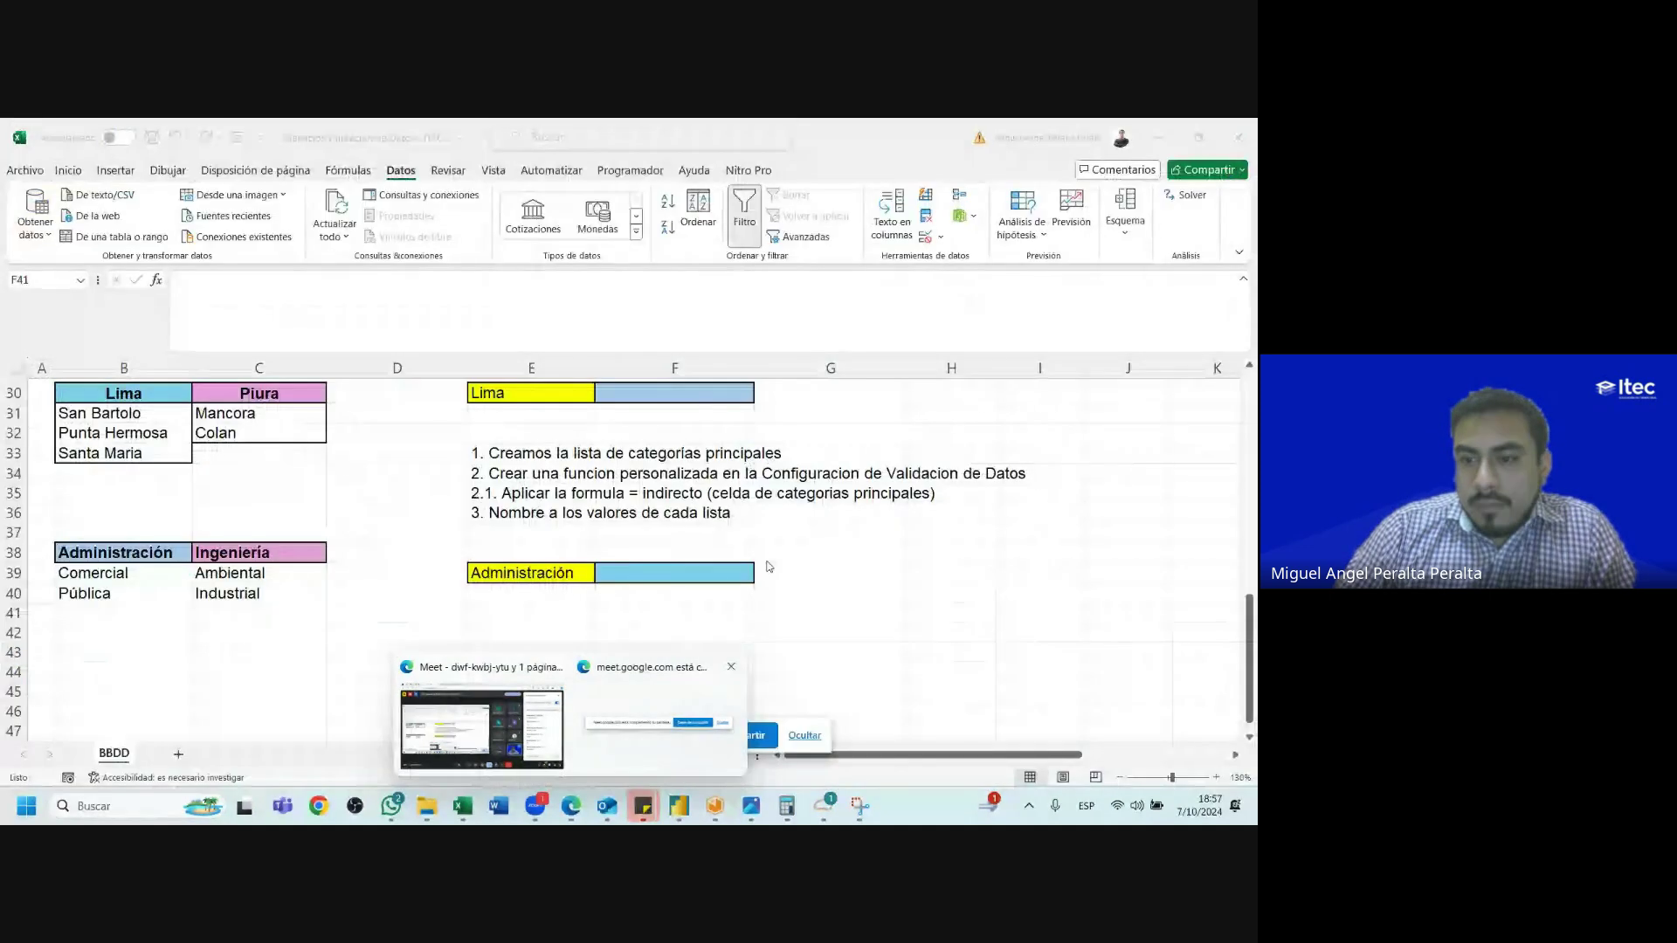
click(674, 613)
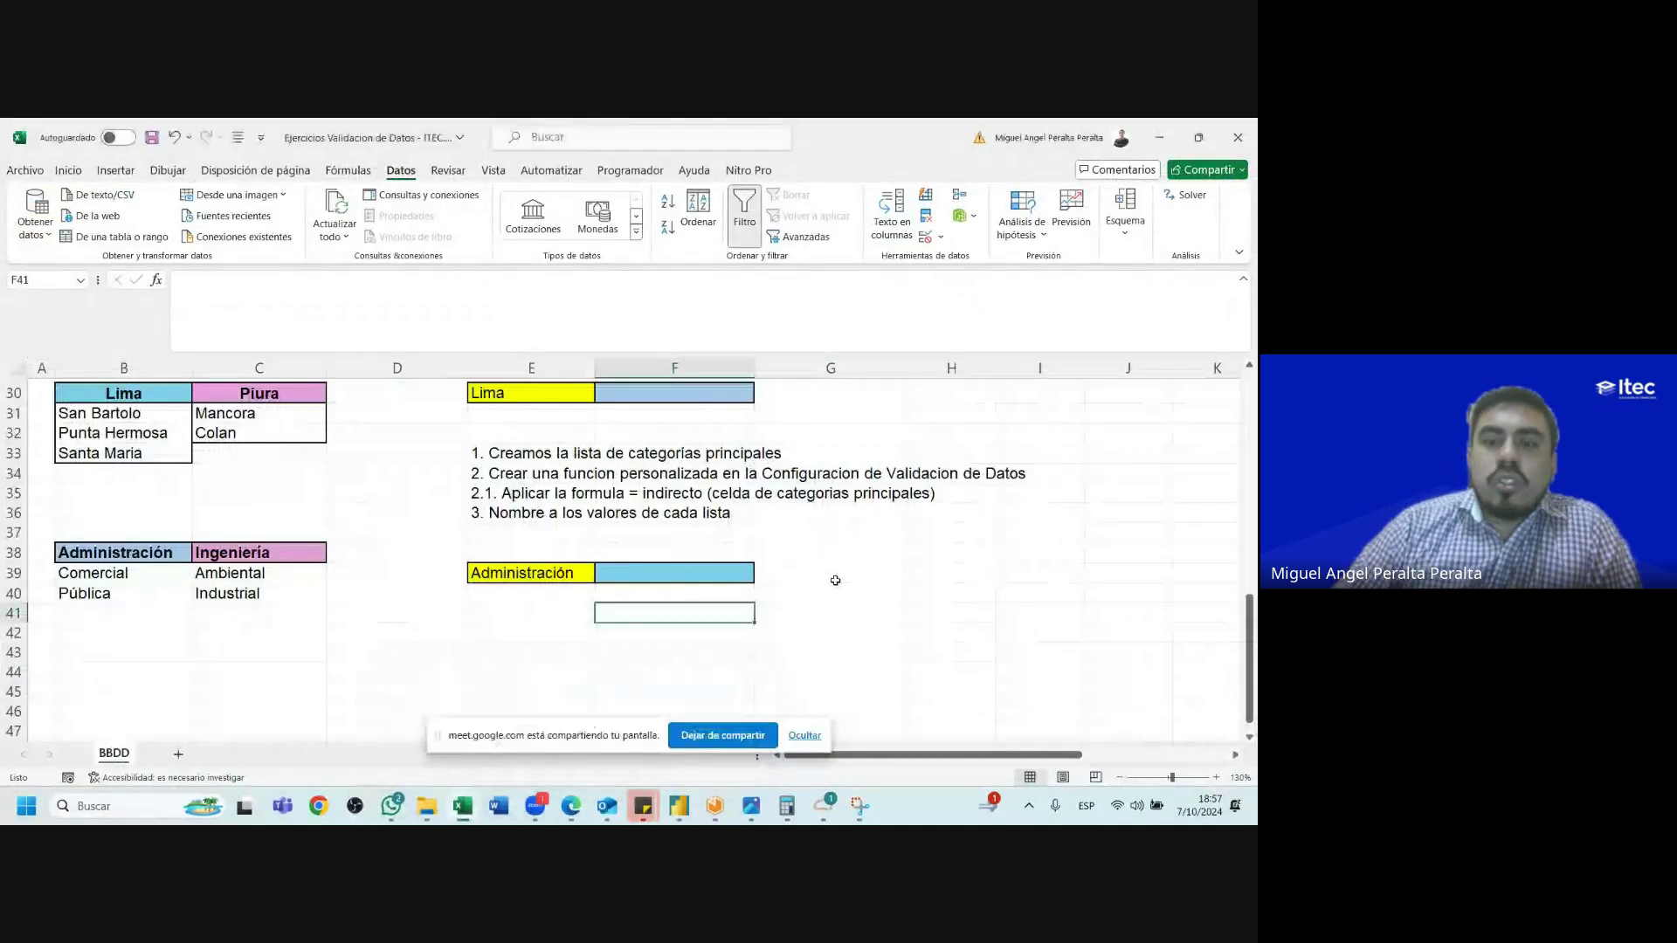
click(831, 618)
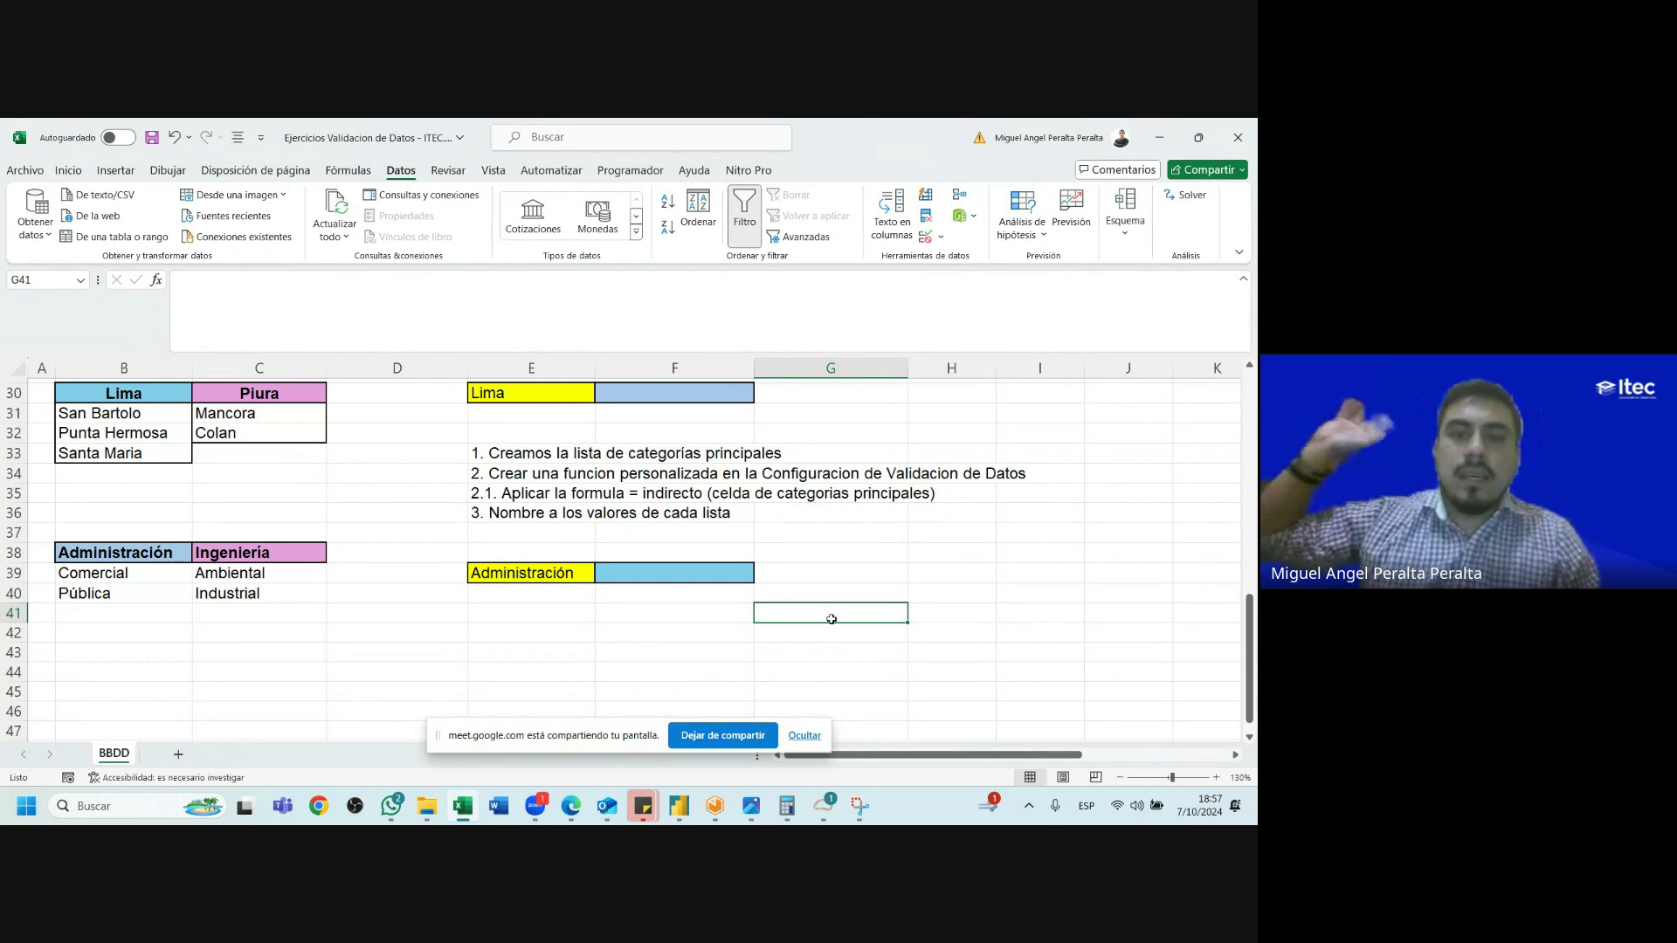
click(139, 553)
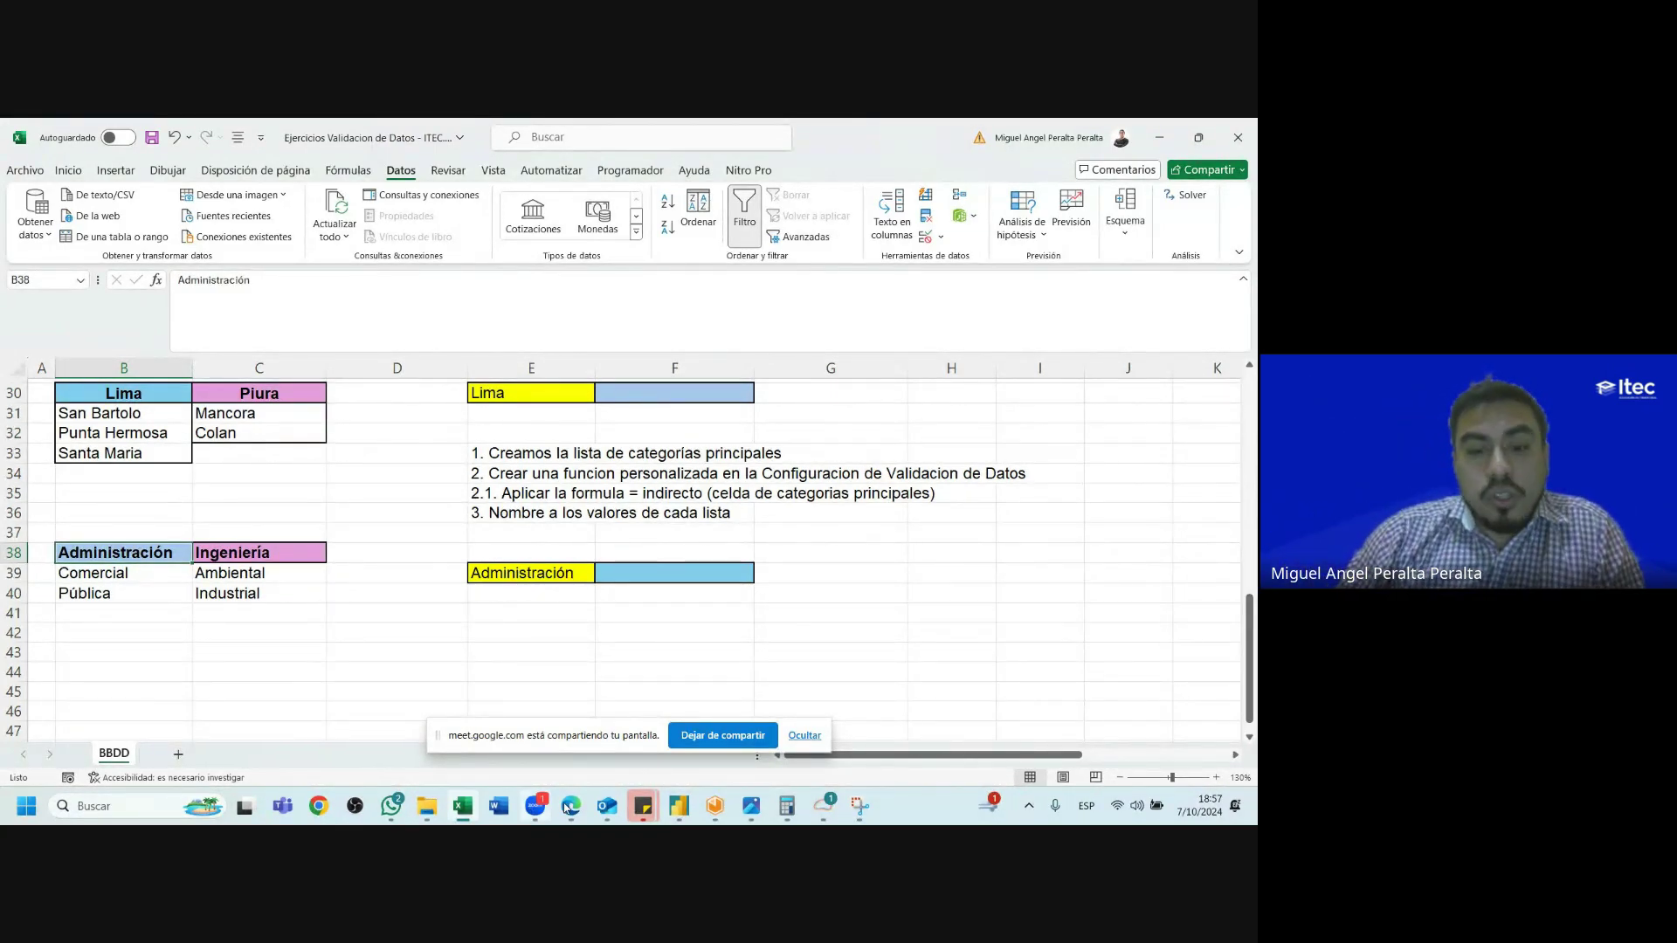
mouse_move(570, 805)
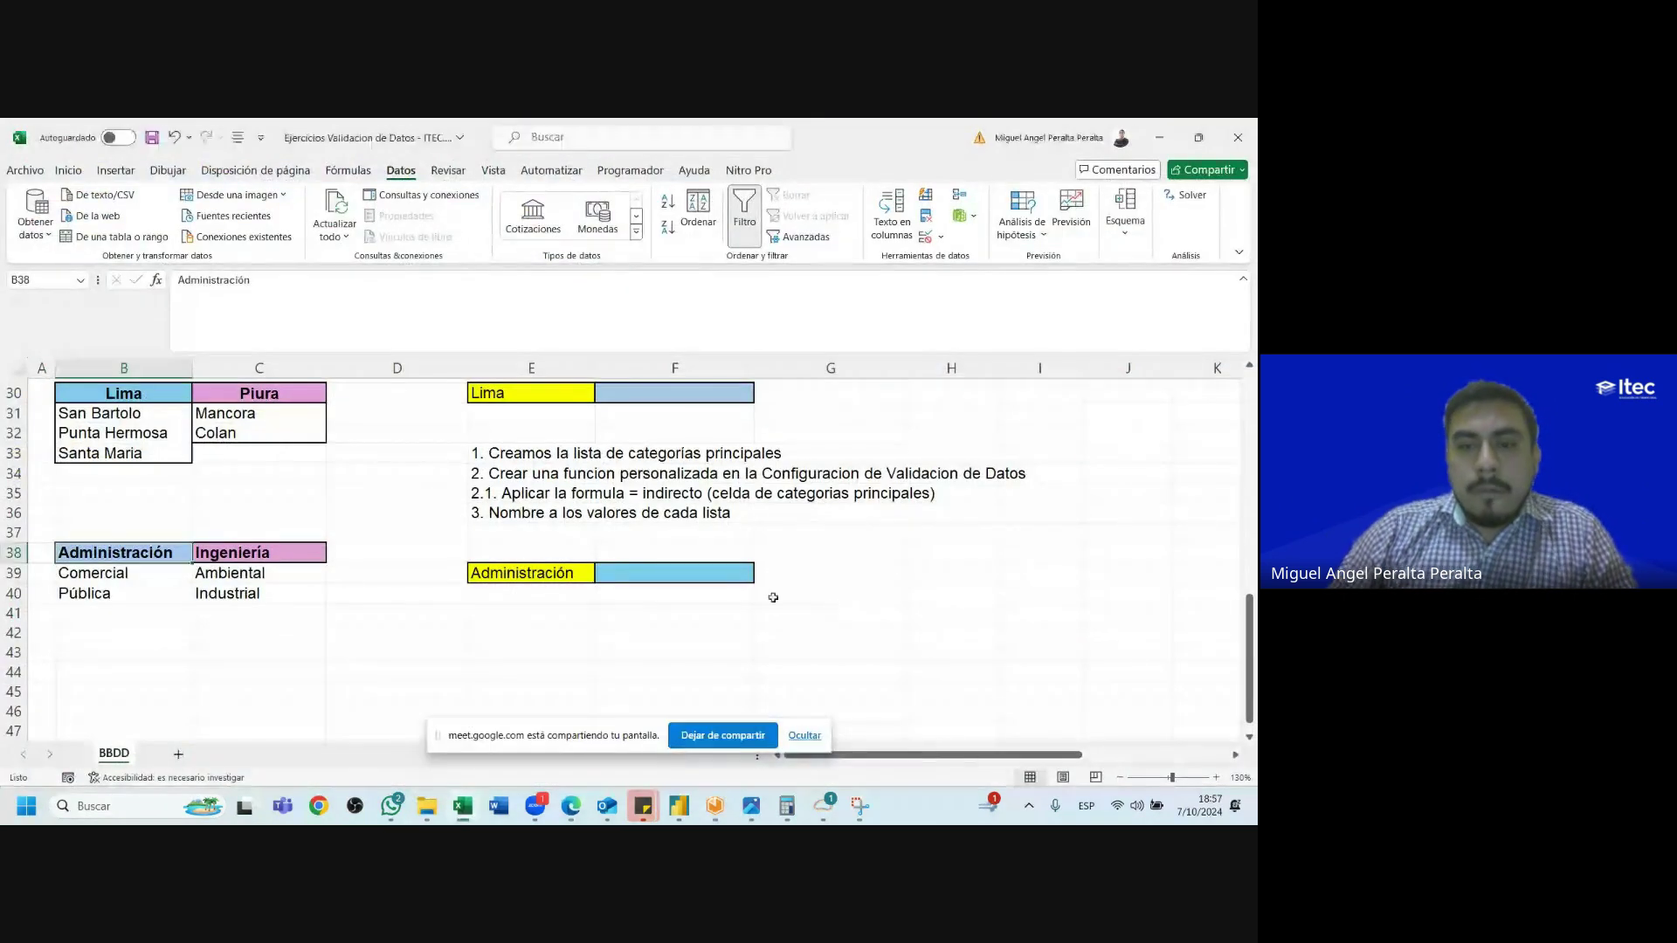
Step: Return from the Meet call to Excel and select dependent cell F39
click(726, 606)
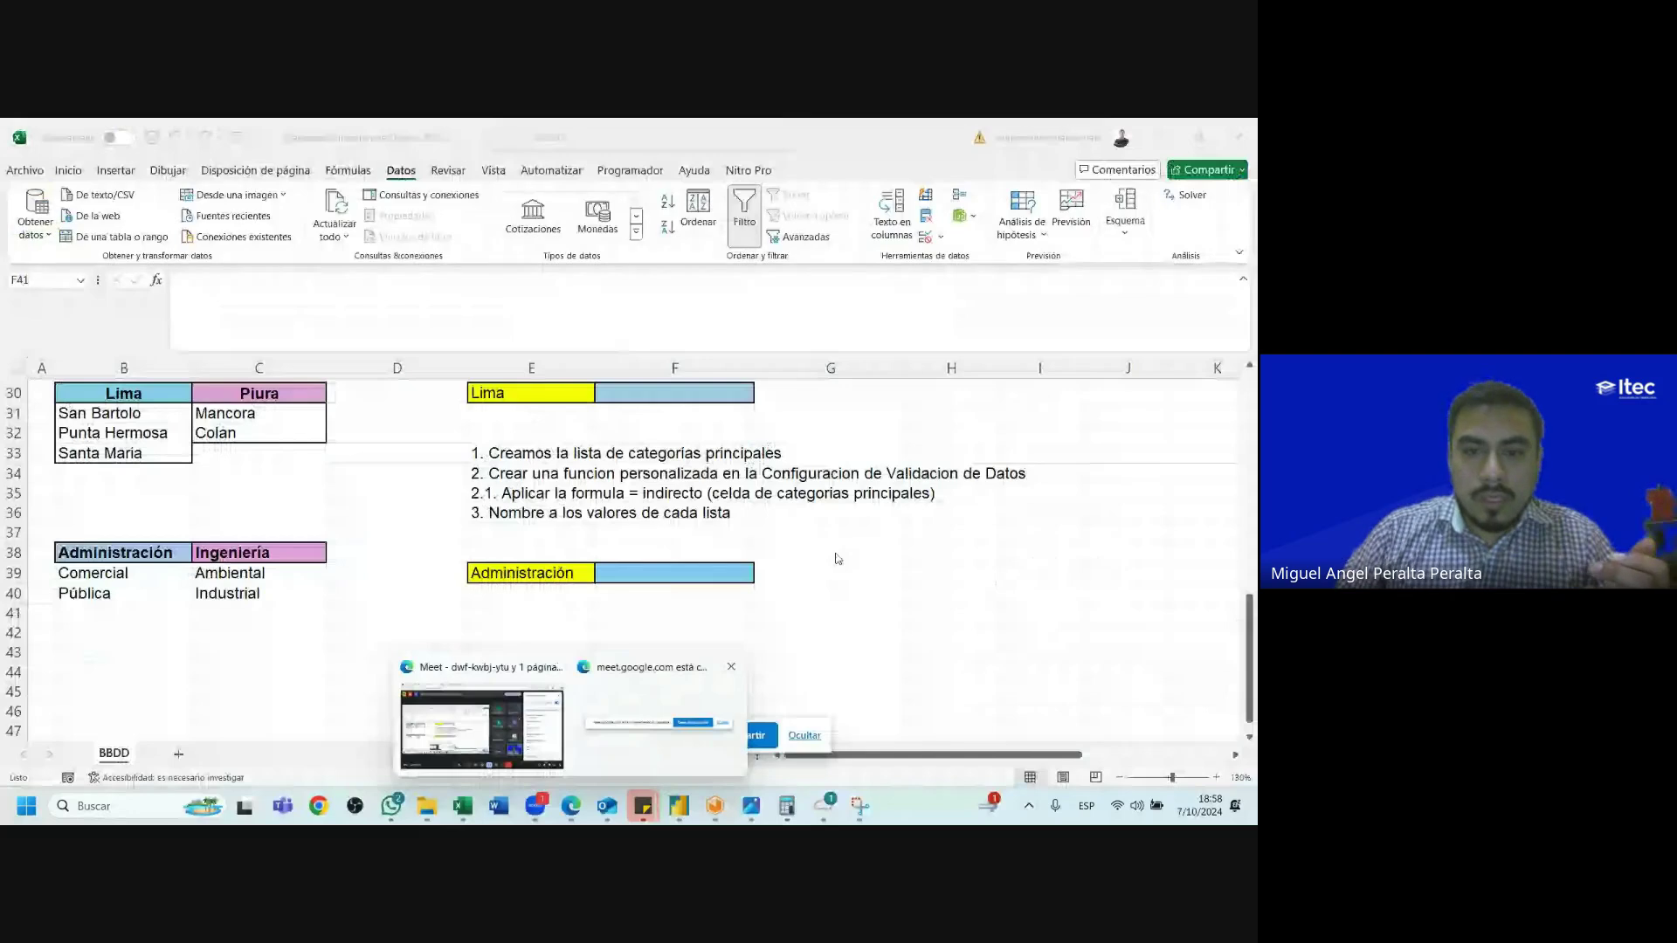
click(671, 578)
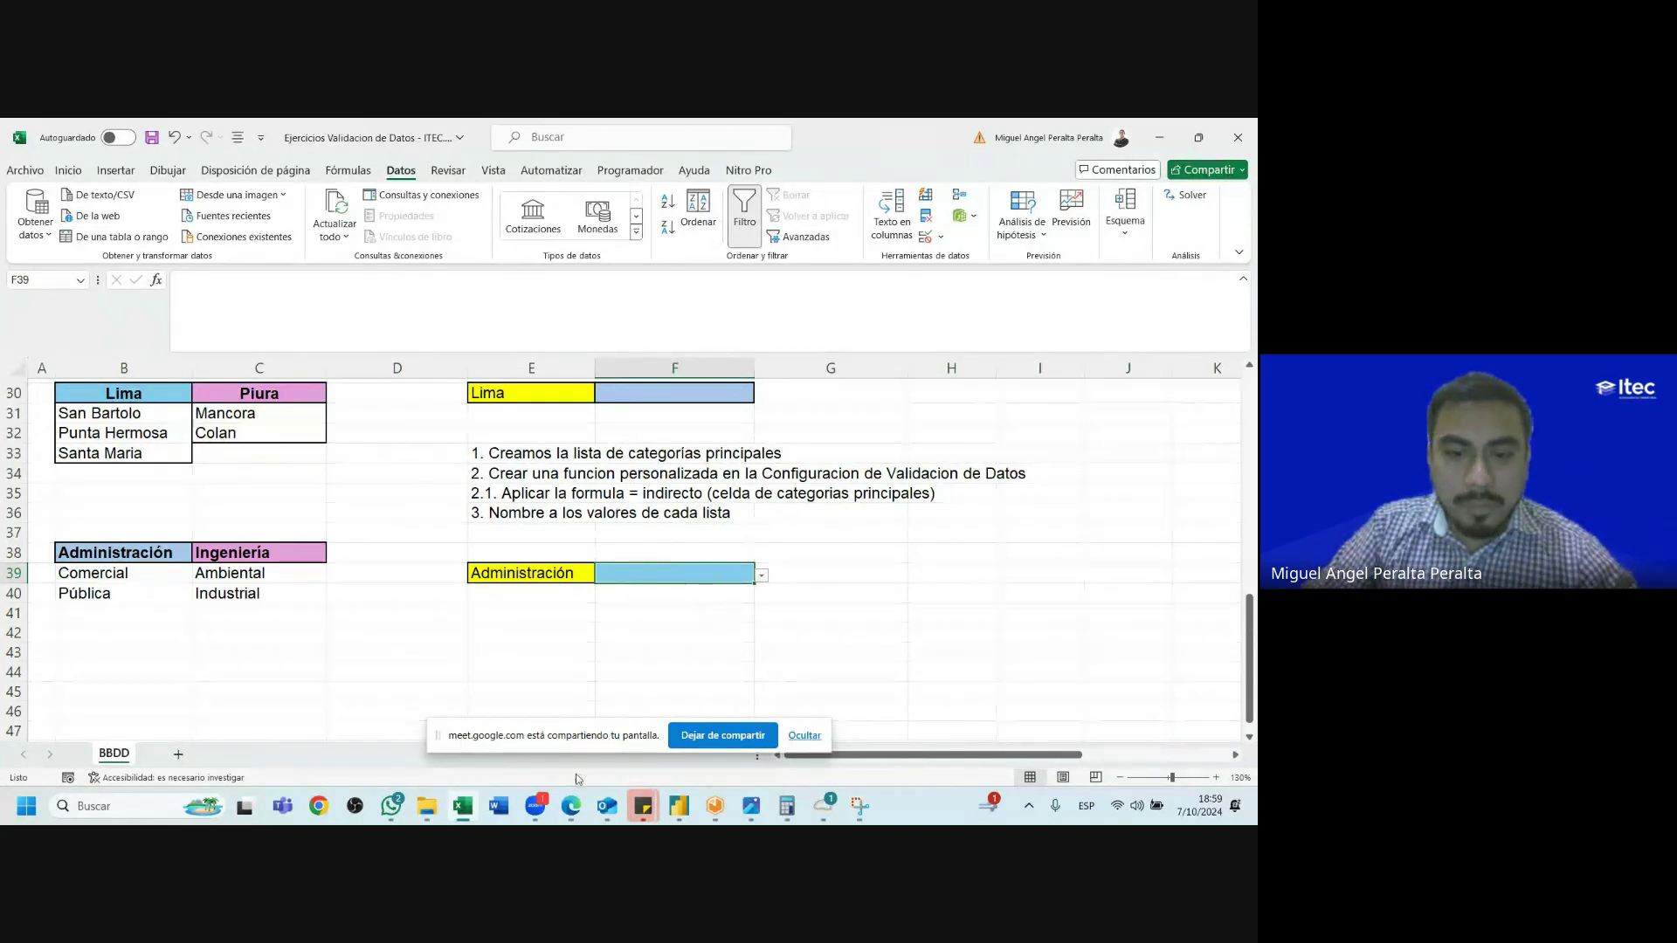
Step: Reopen F39's =INDIRECTO list validation, review the source formula, and close it
click(573, 808)
mouse_move(569, 805)
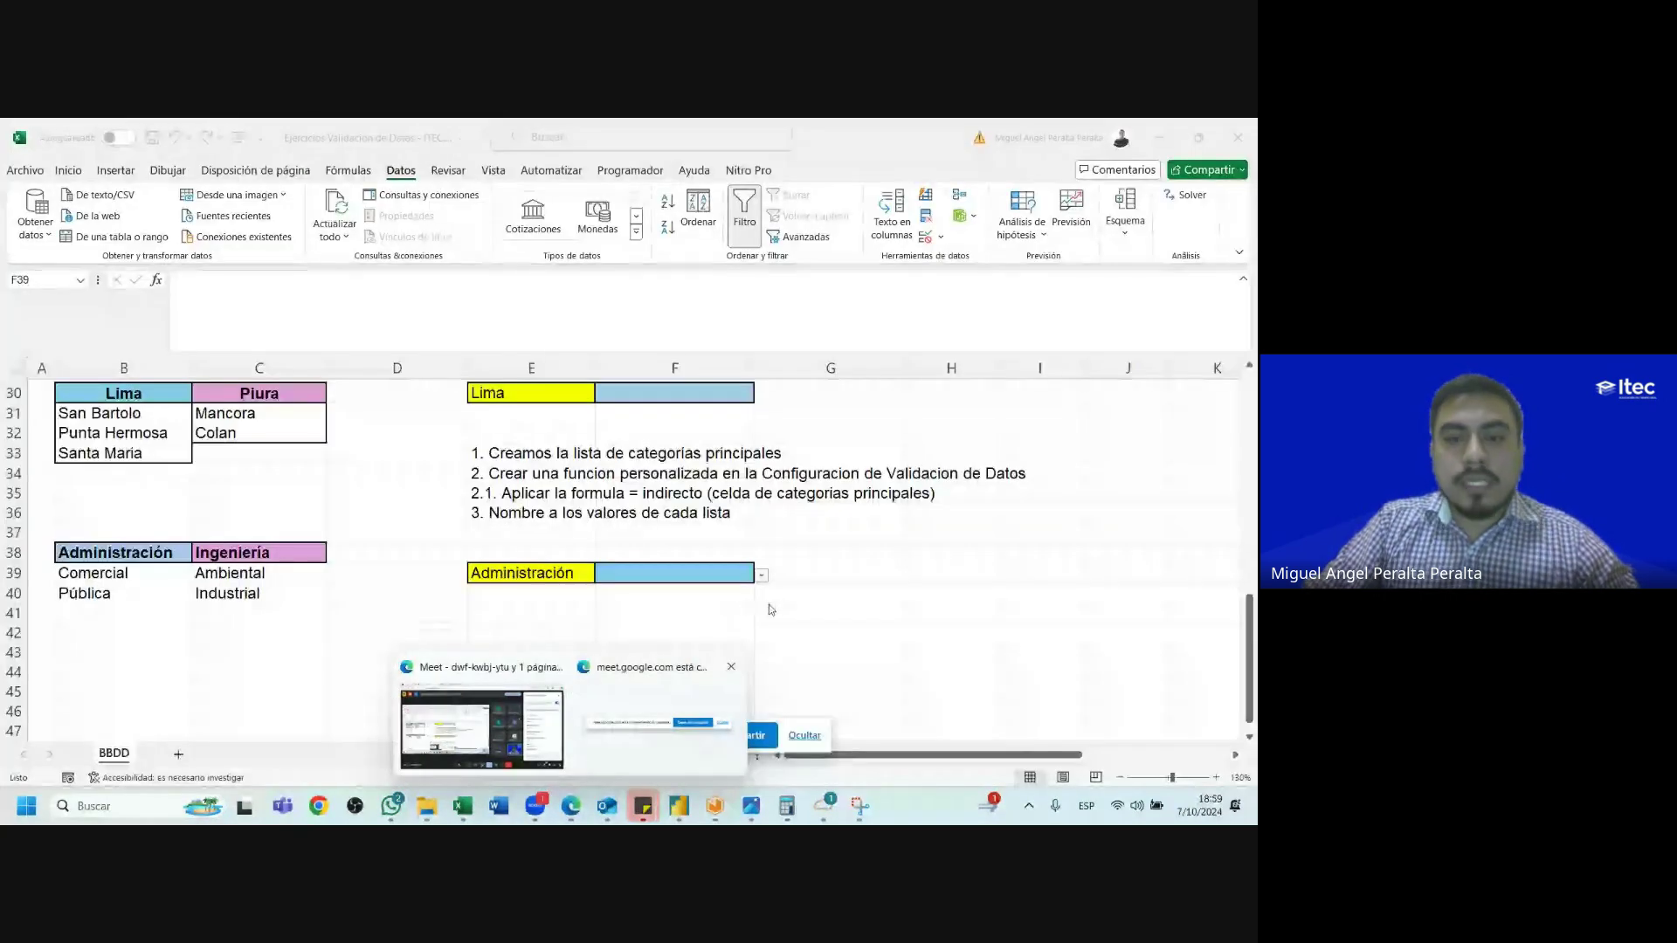
click(716, 583)
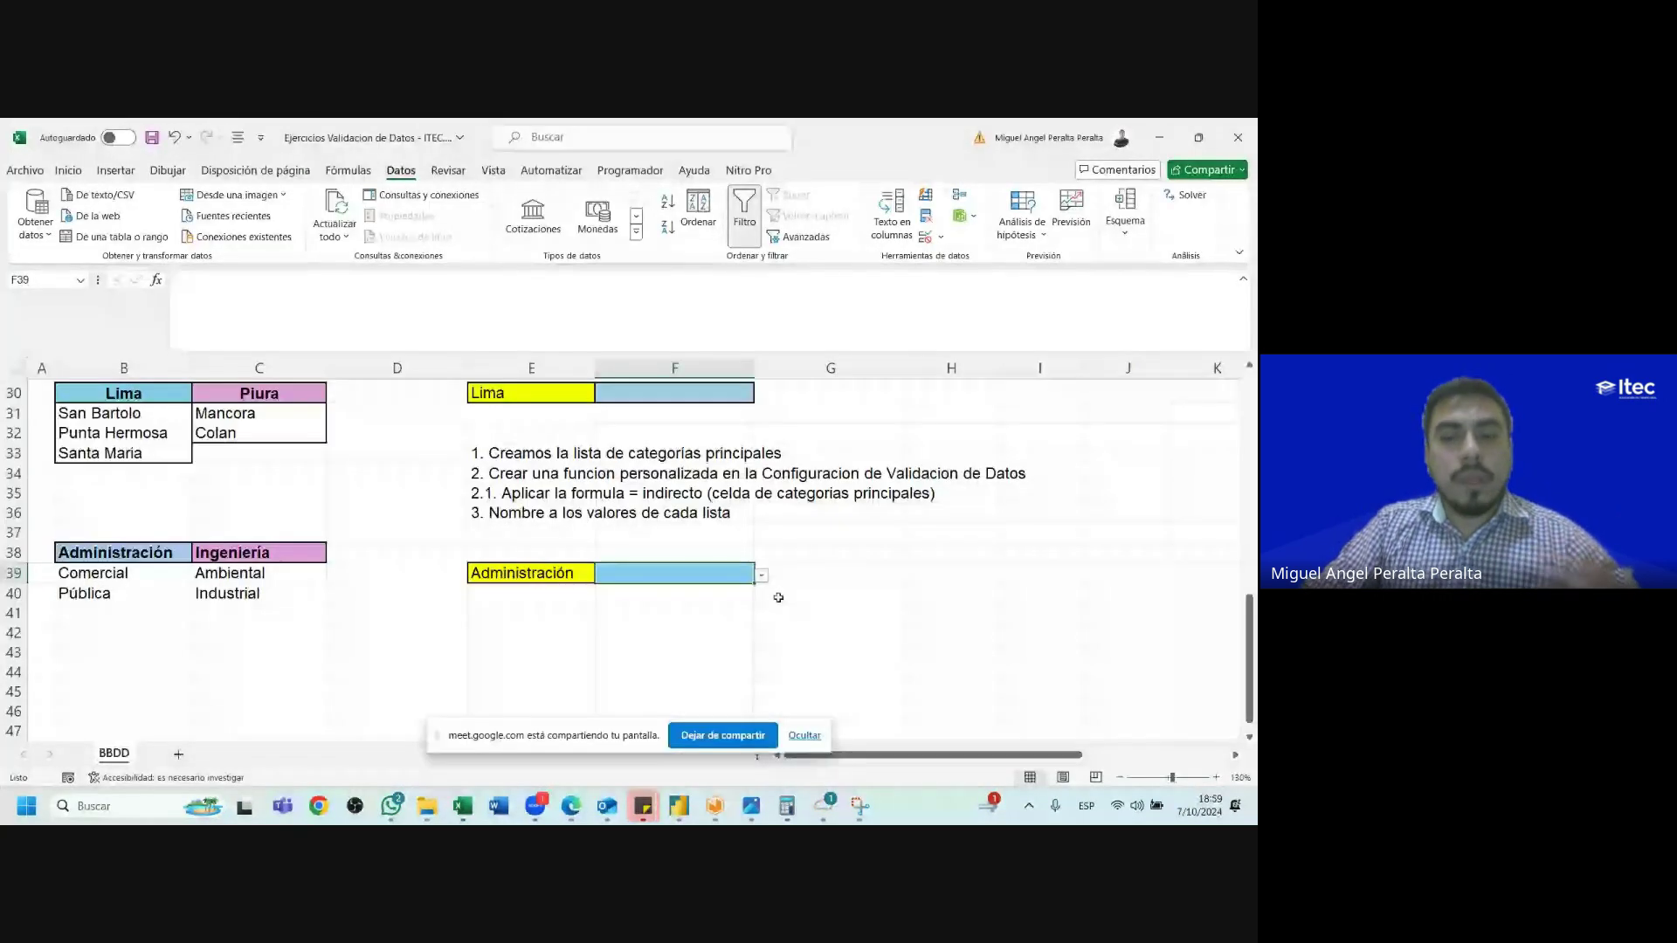
click(924, 236)
click(846, 373)
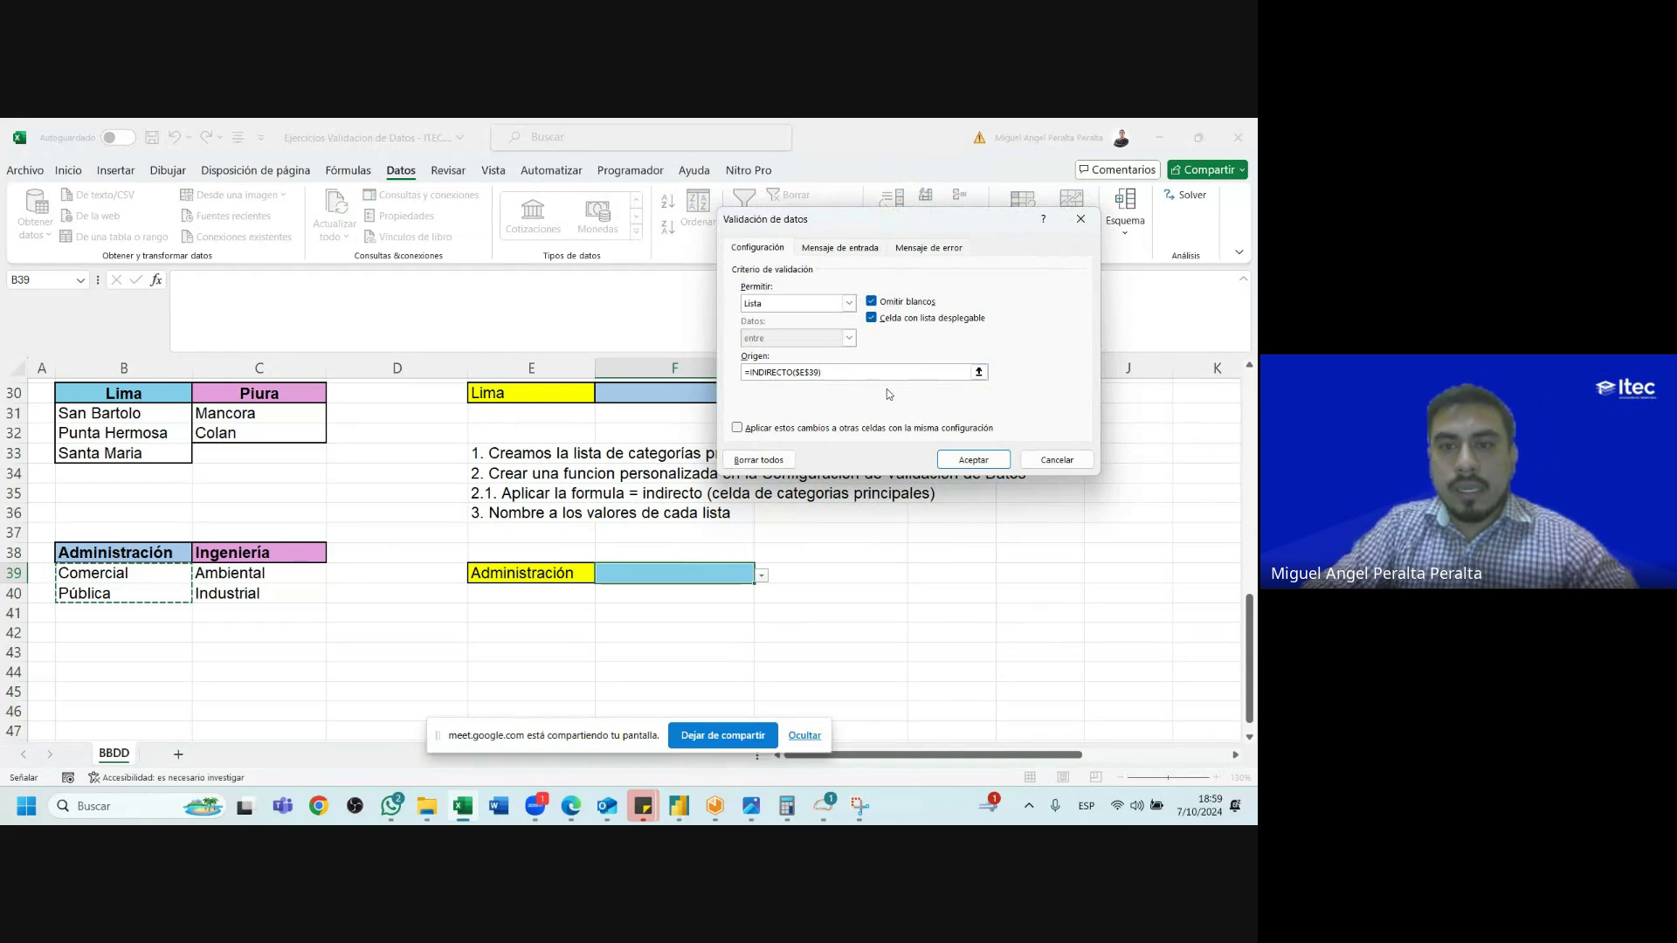
click(753, 374)
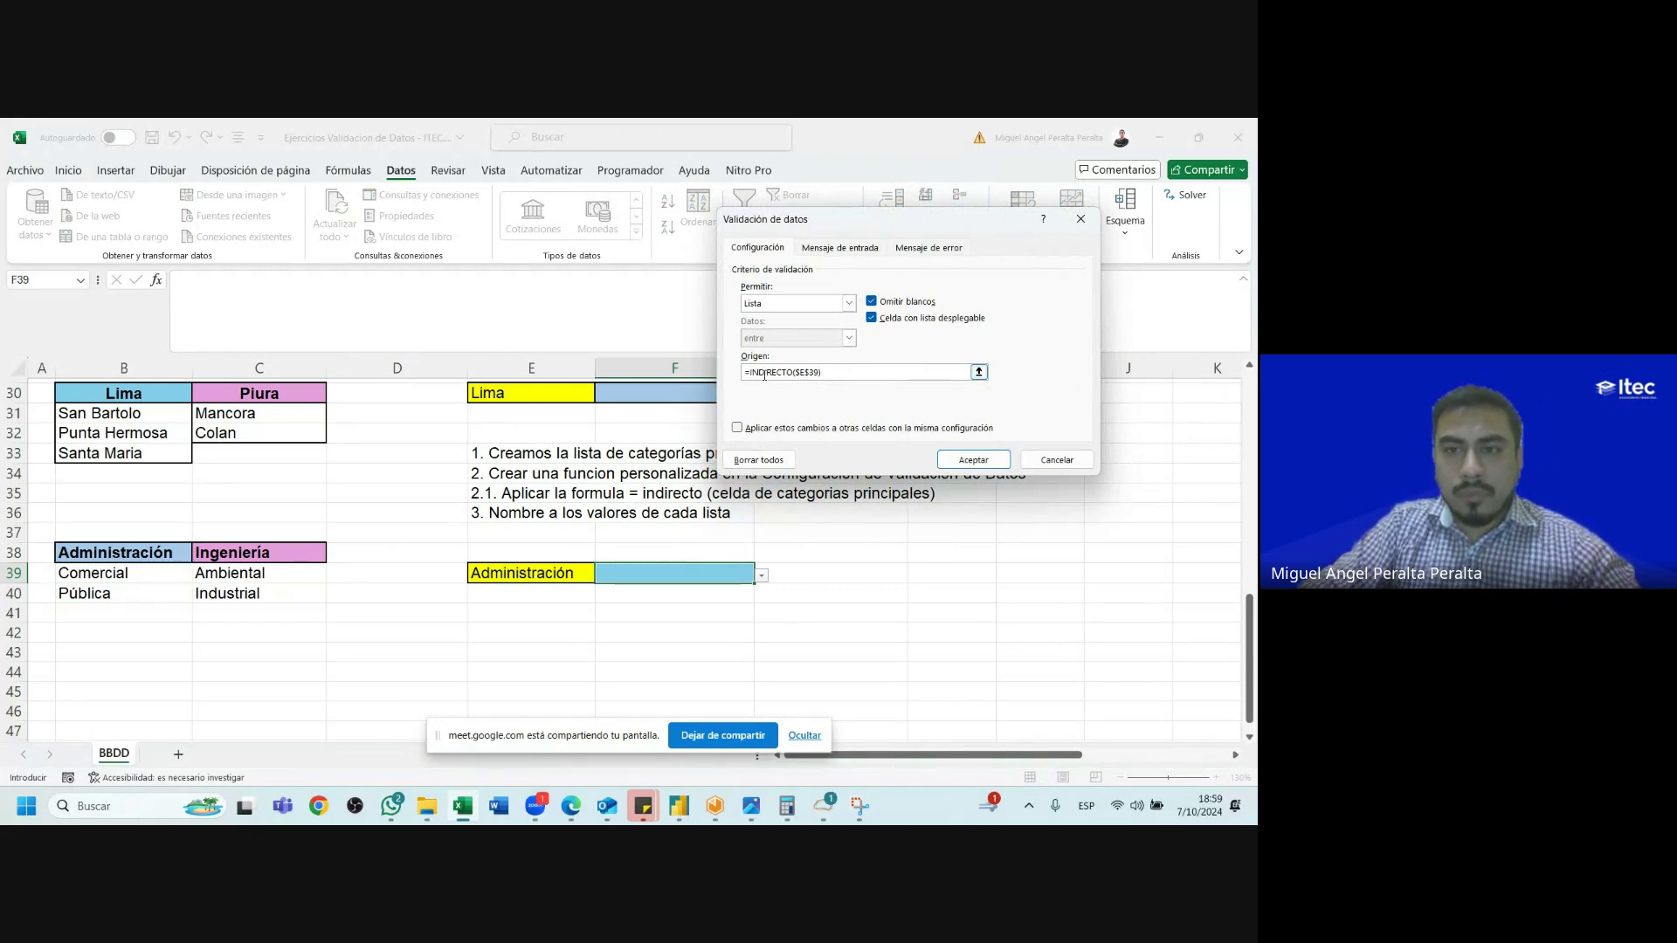
key(Return)
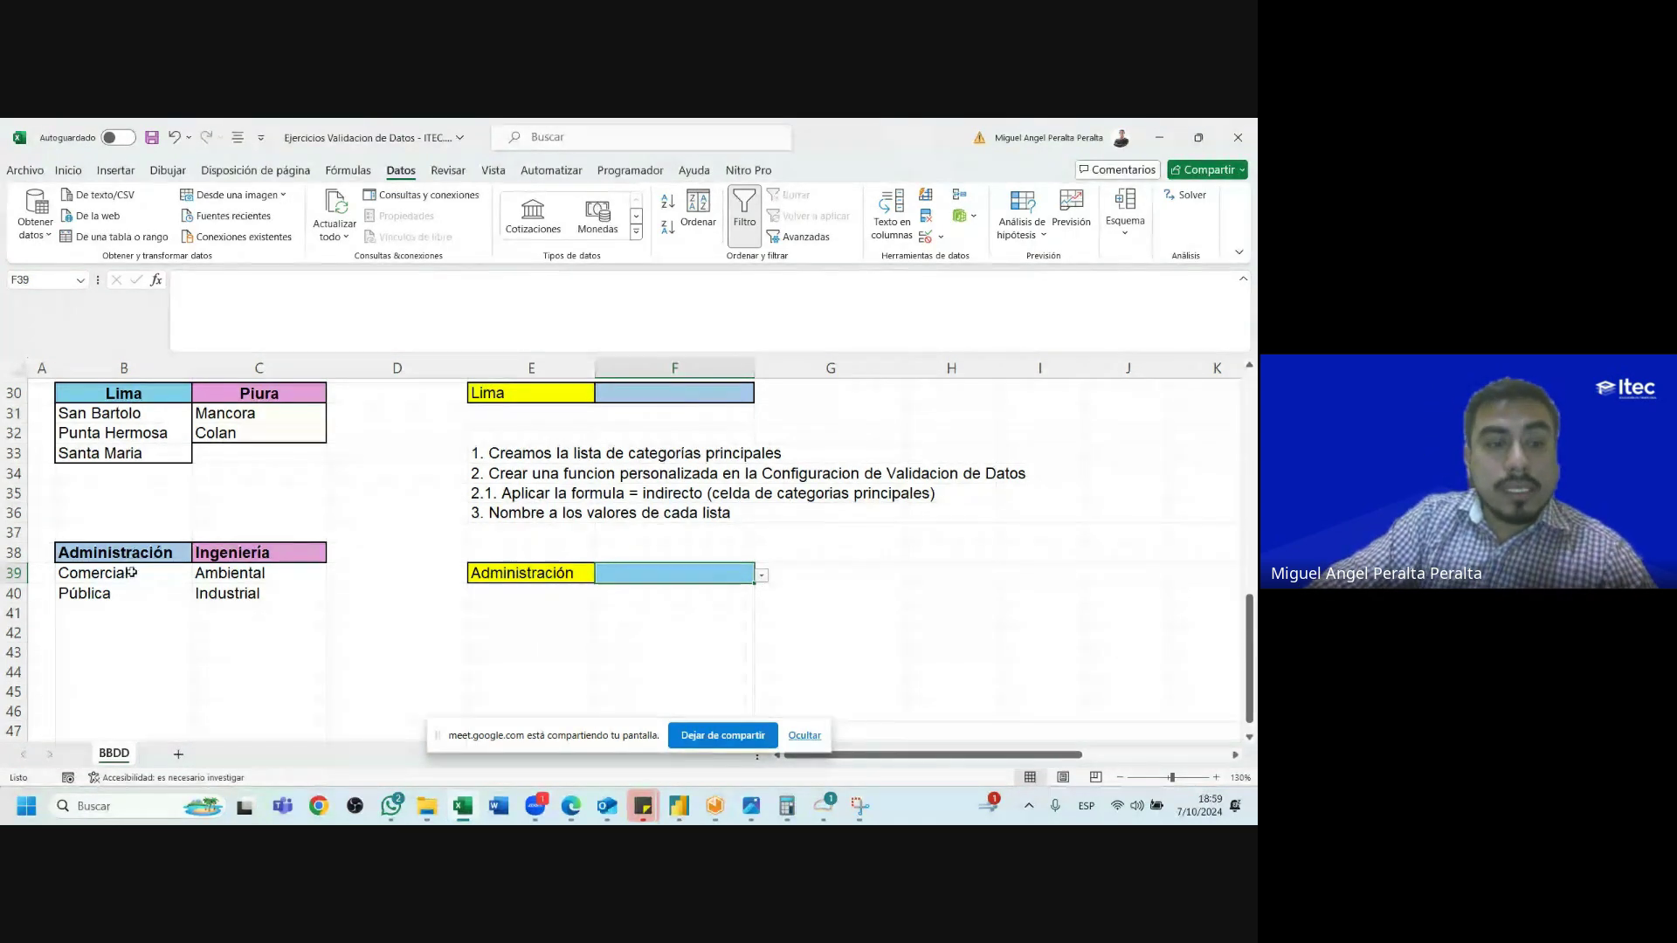
Step: Reselect B39:B40 and C39:C40, select F39, and hide the screen-sharing notice
drag(131, 572, 133, 592)
click(257, 575)
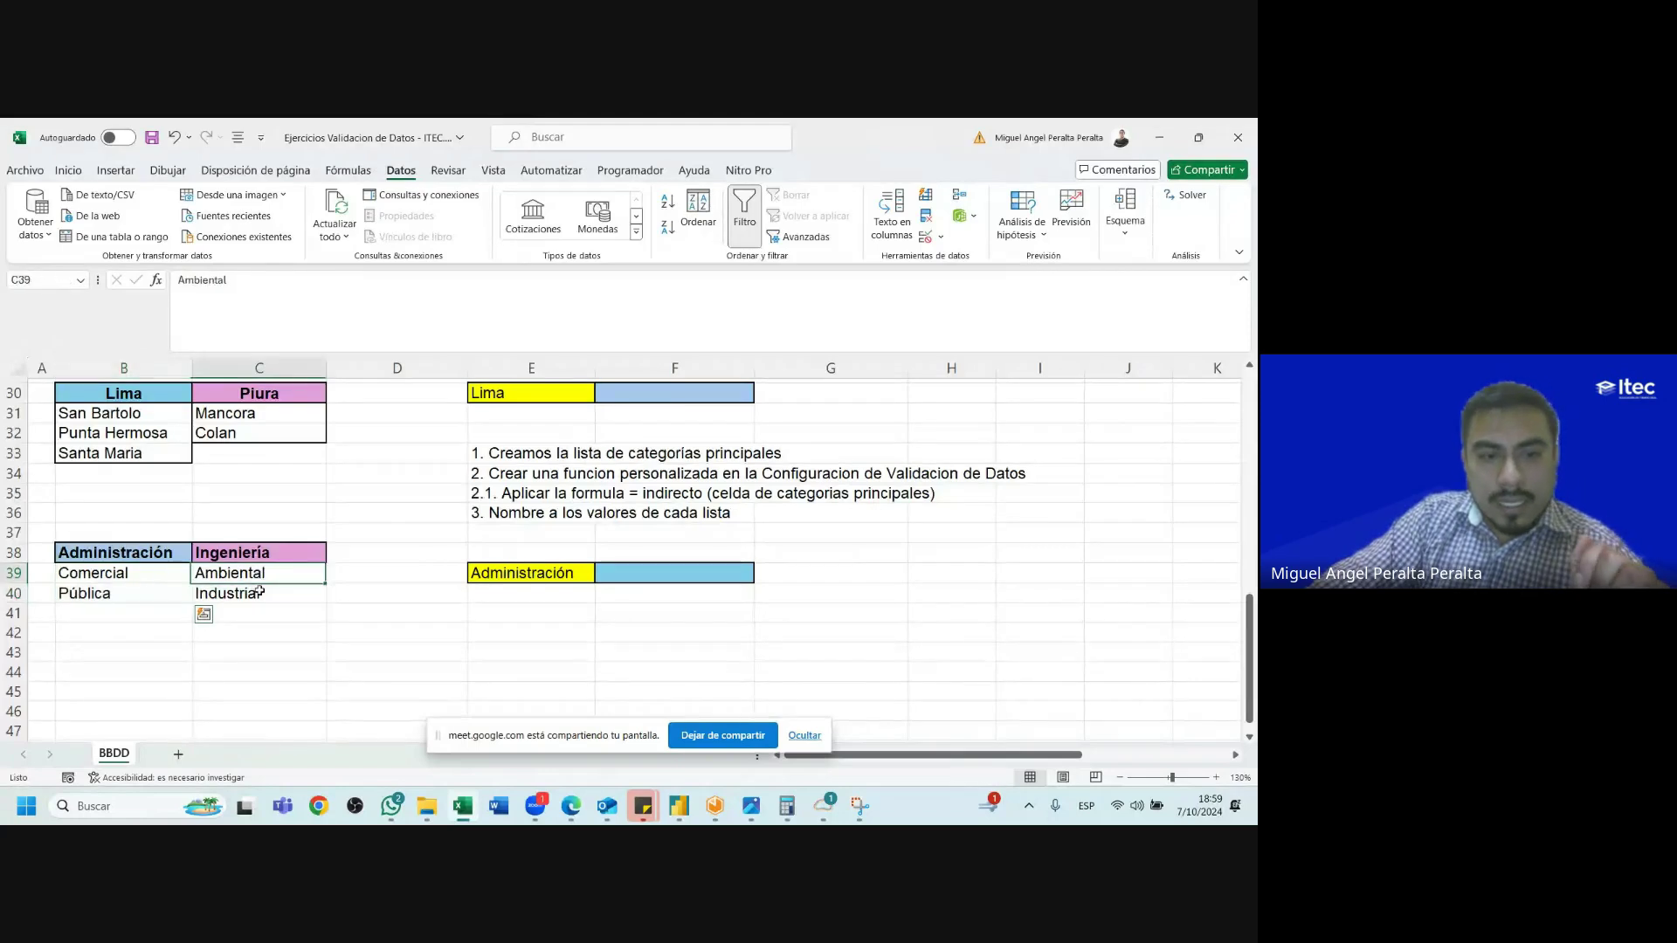
drag(259, 591, 262, 592)
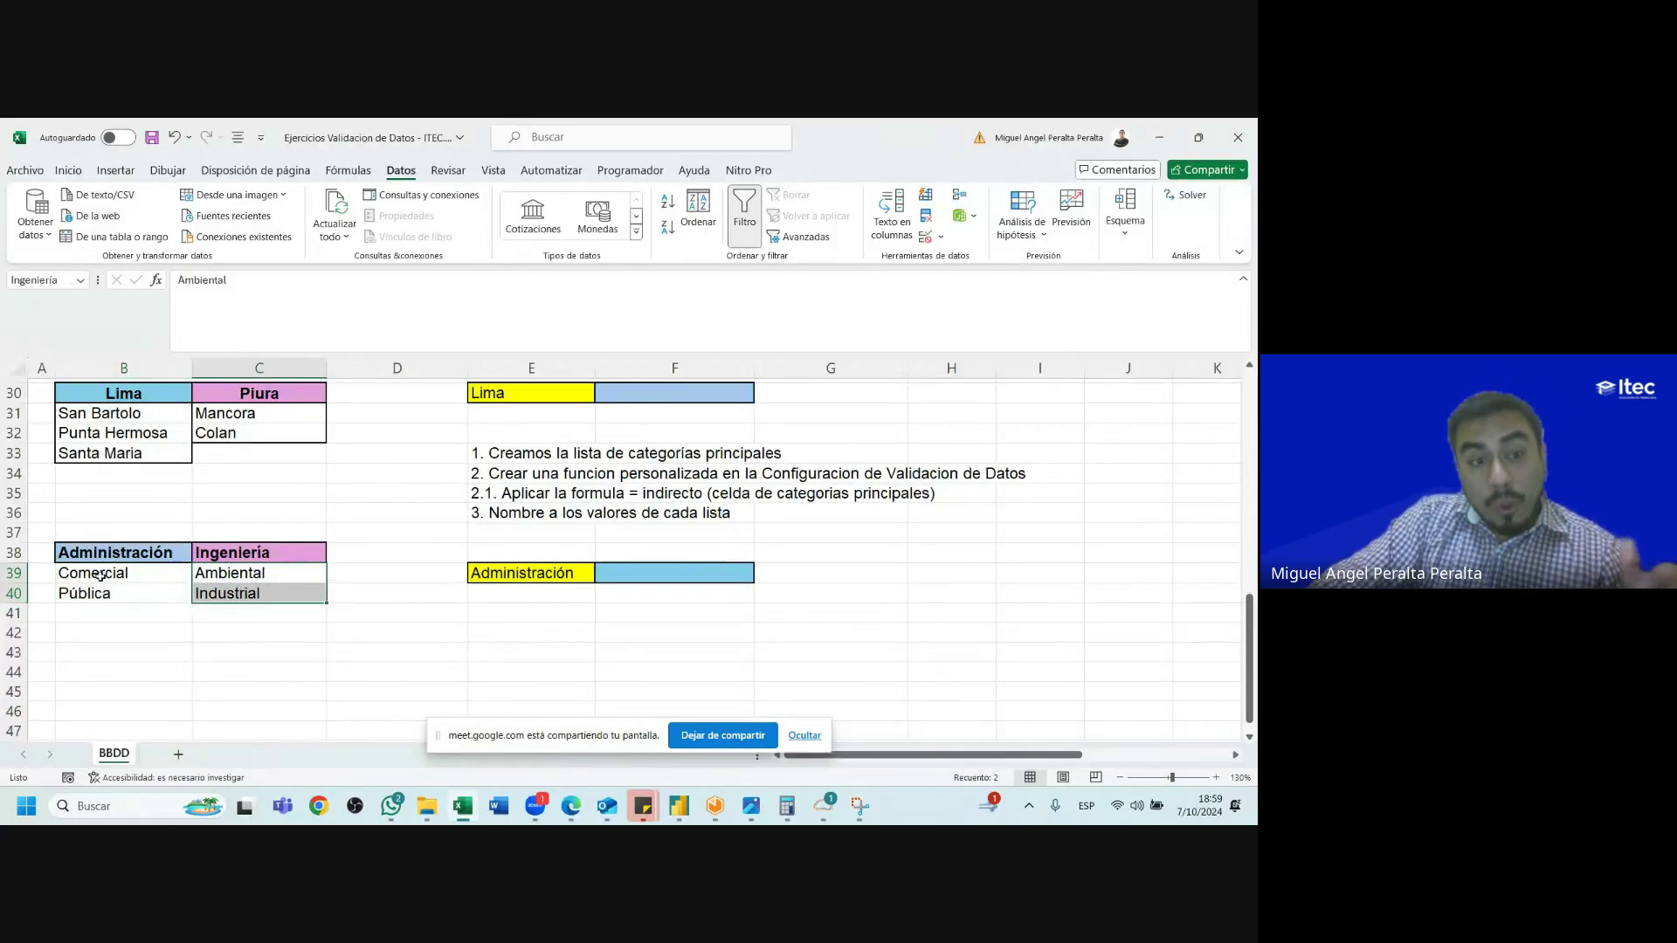
drag(100, 576, 103, 594)
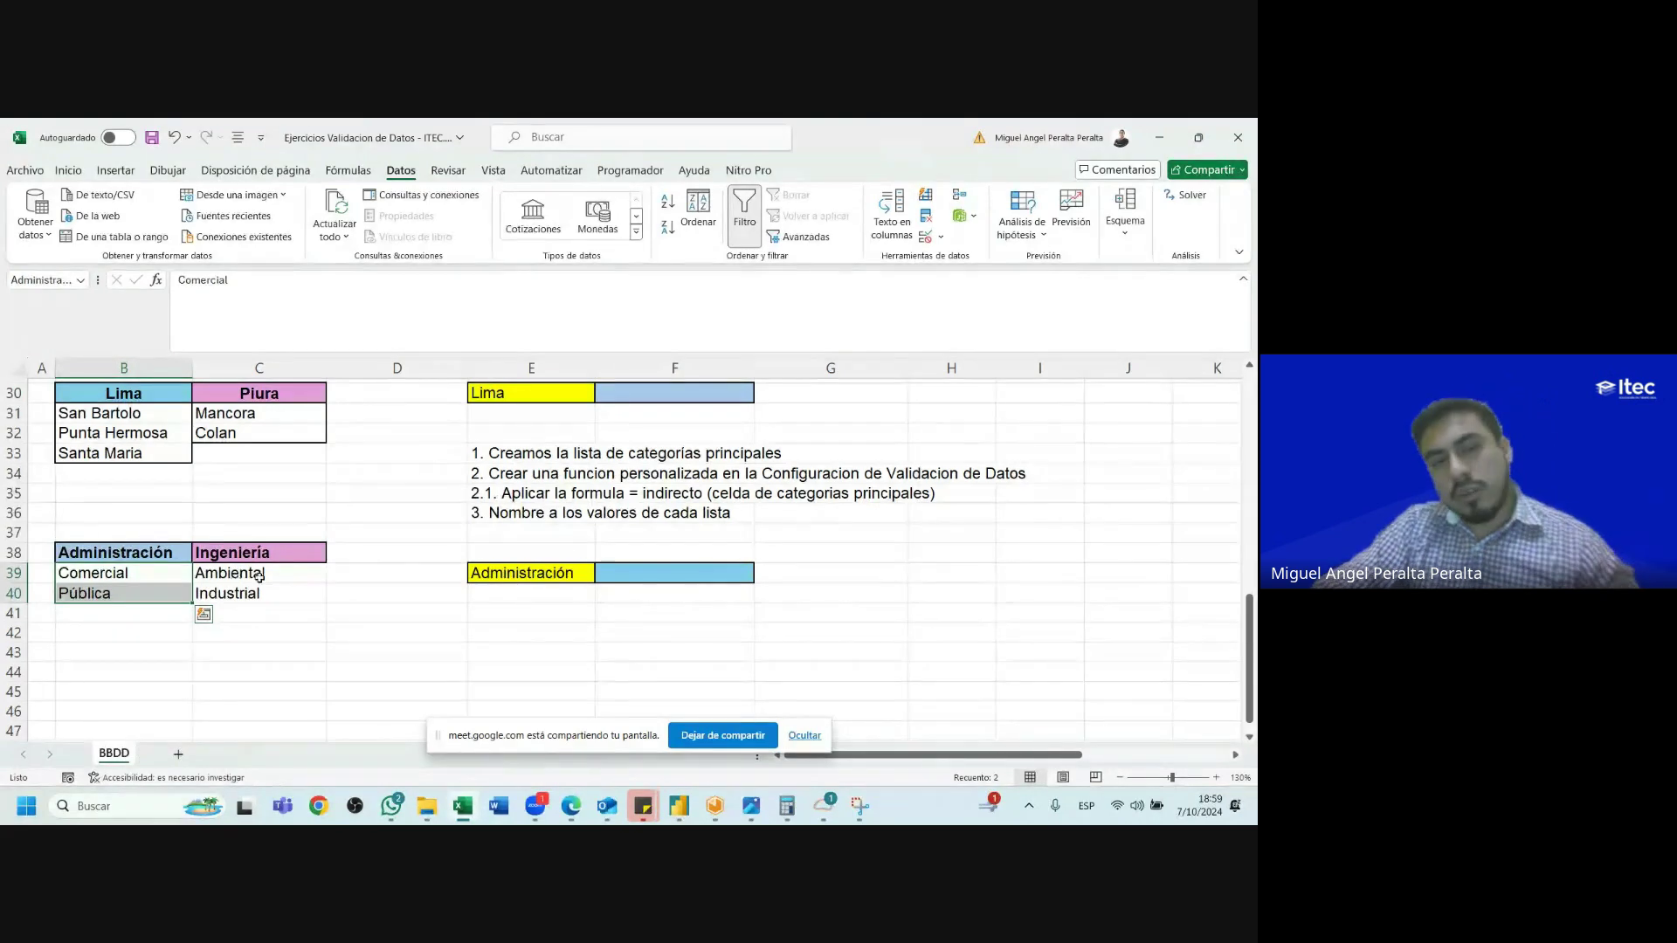
click(683, 577)
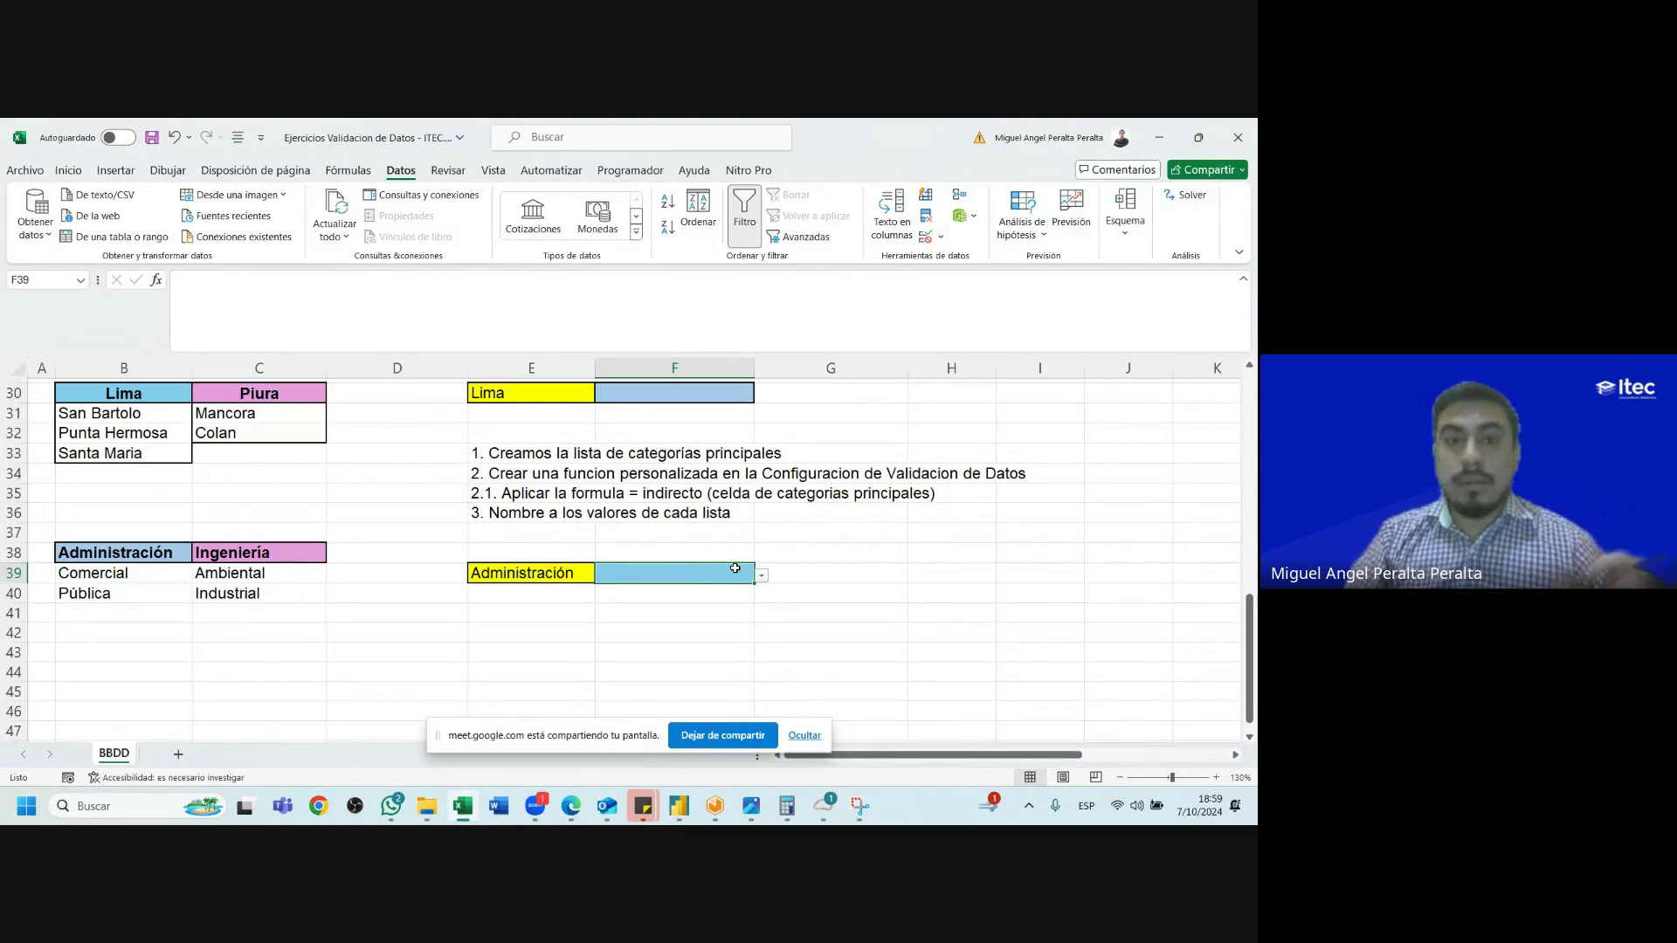
click(792, 737)
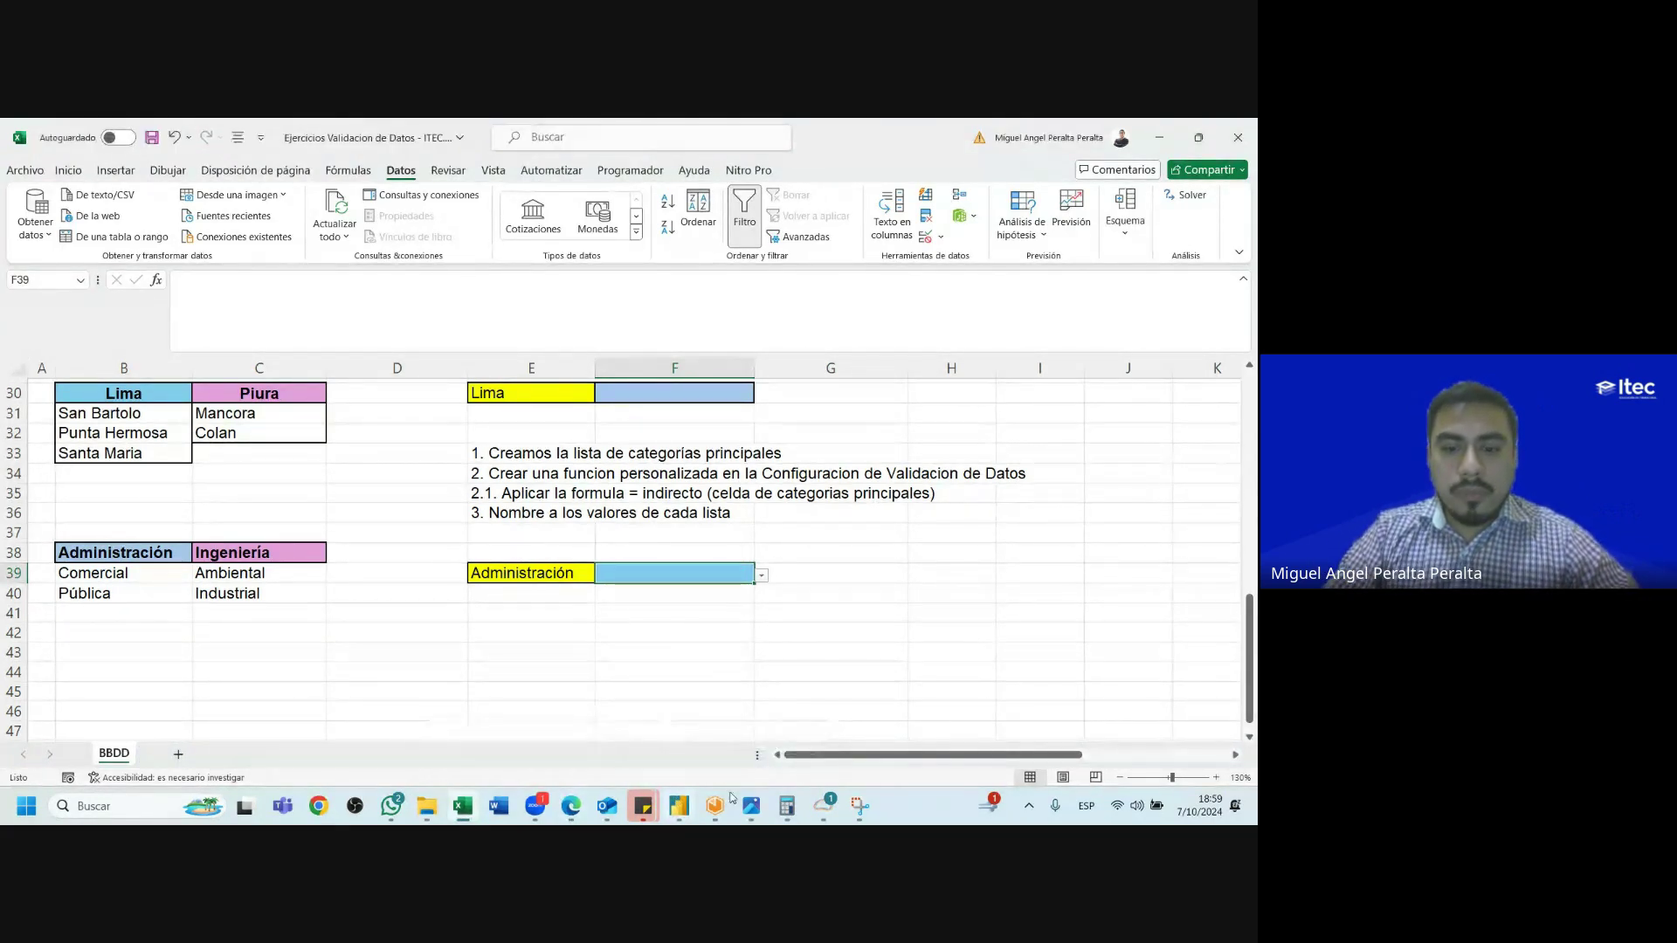
Step: In Meet, present the Tema 4 - Validación de Datos[1].pdf tab instead of the spreadsheet
mouse_move(569, 805)
click(479, 724)
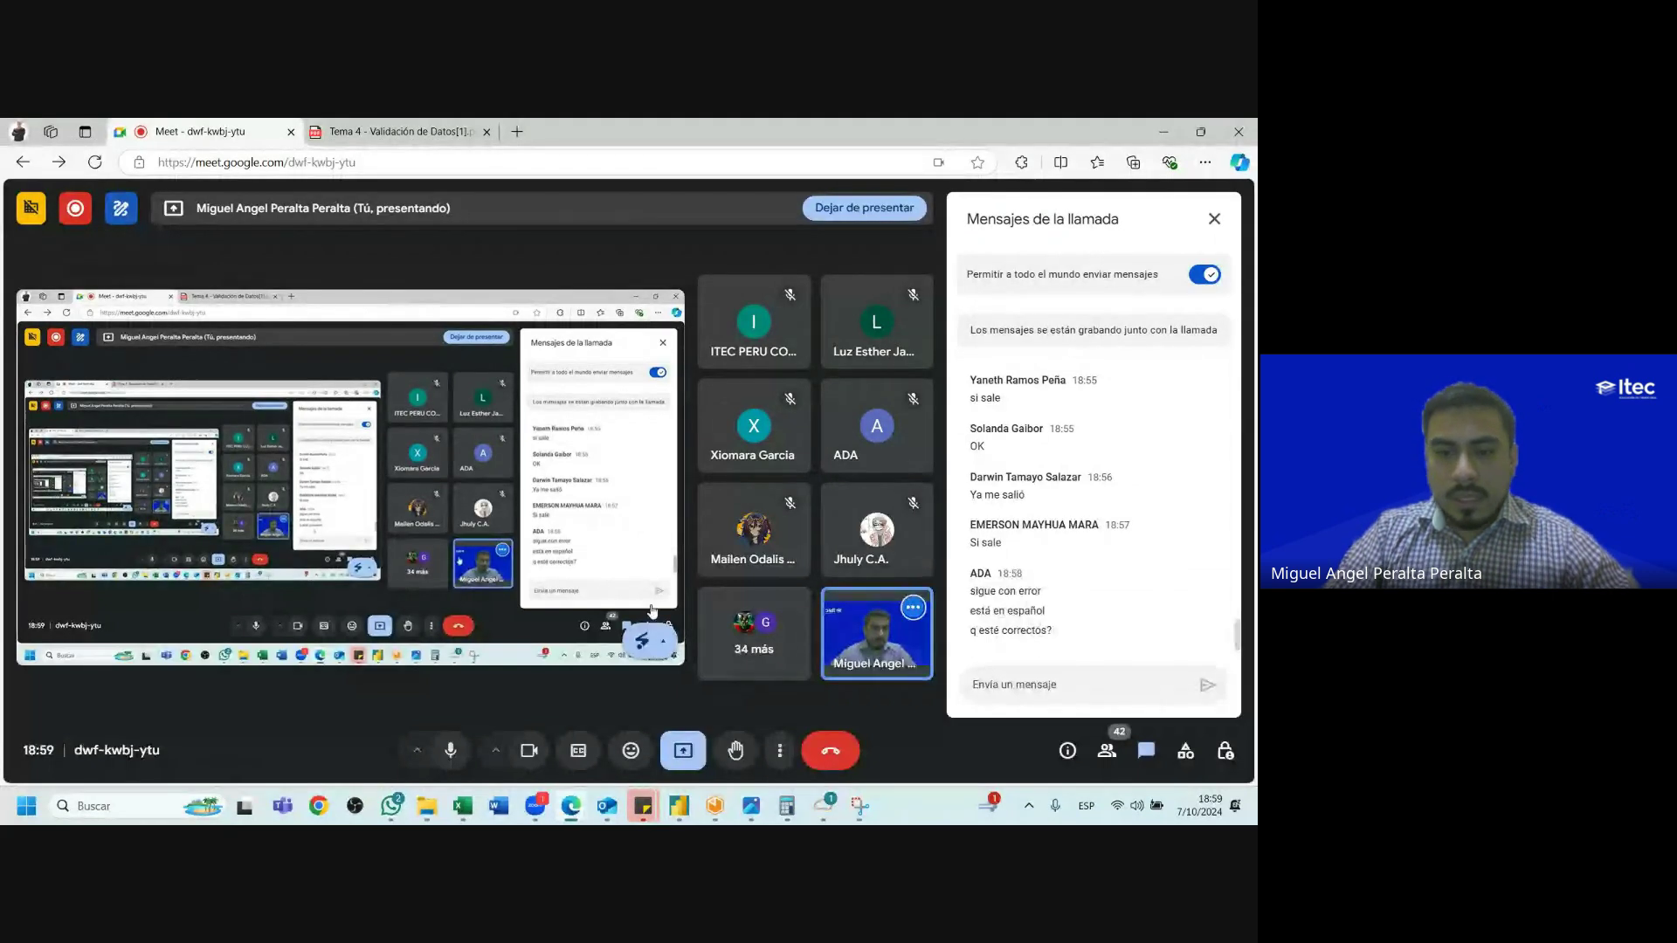
click(681, 747)
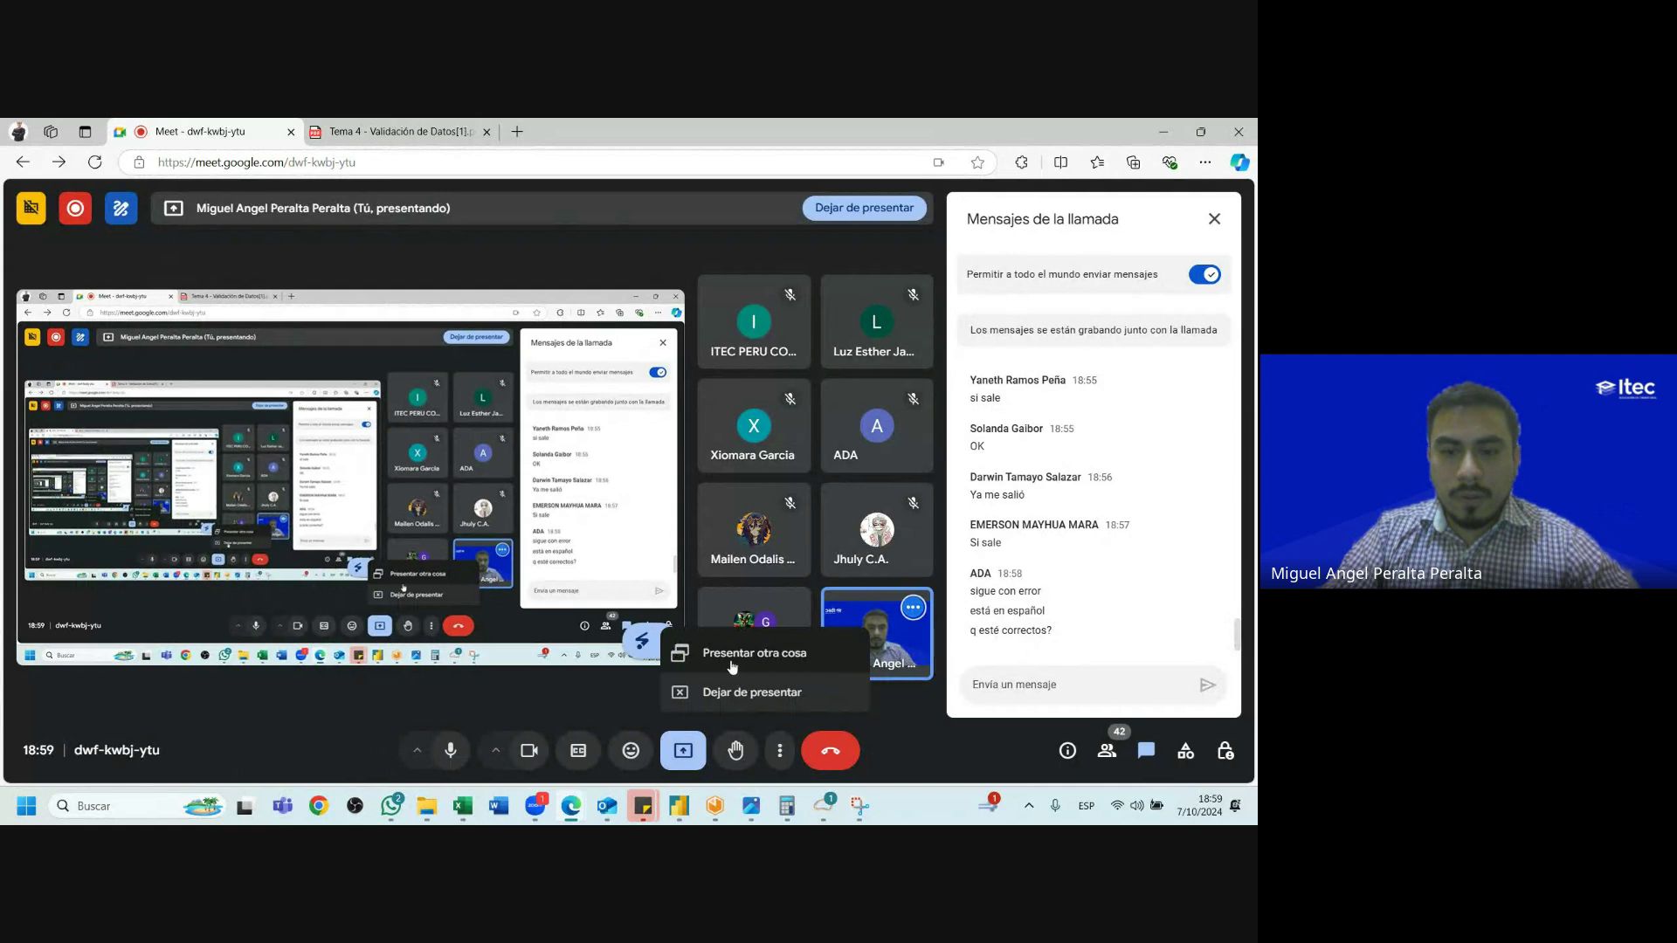
click(733, 644)
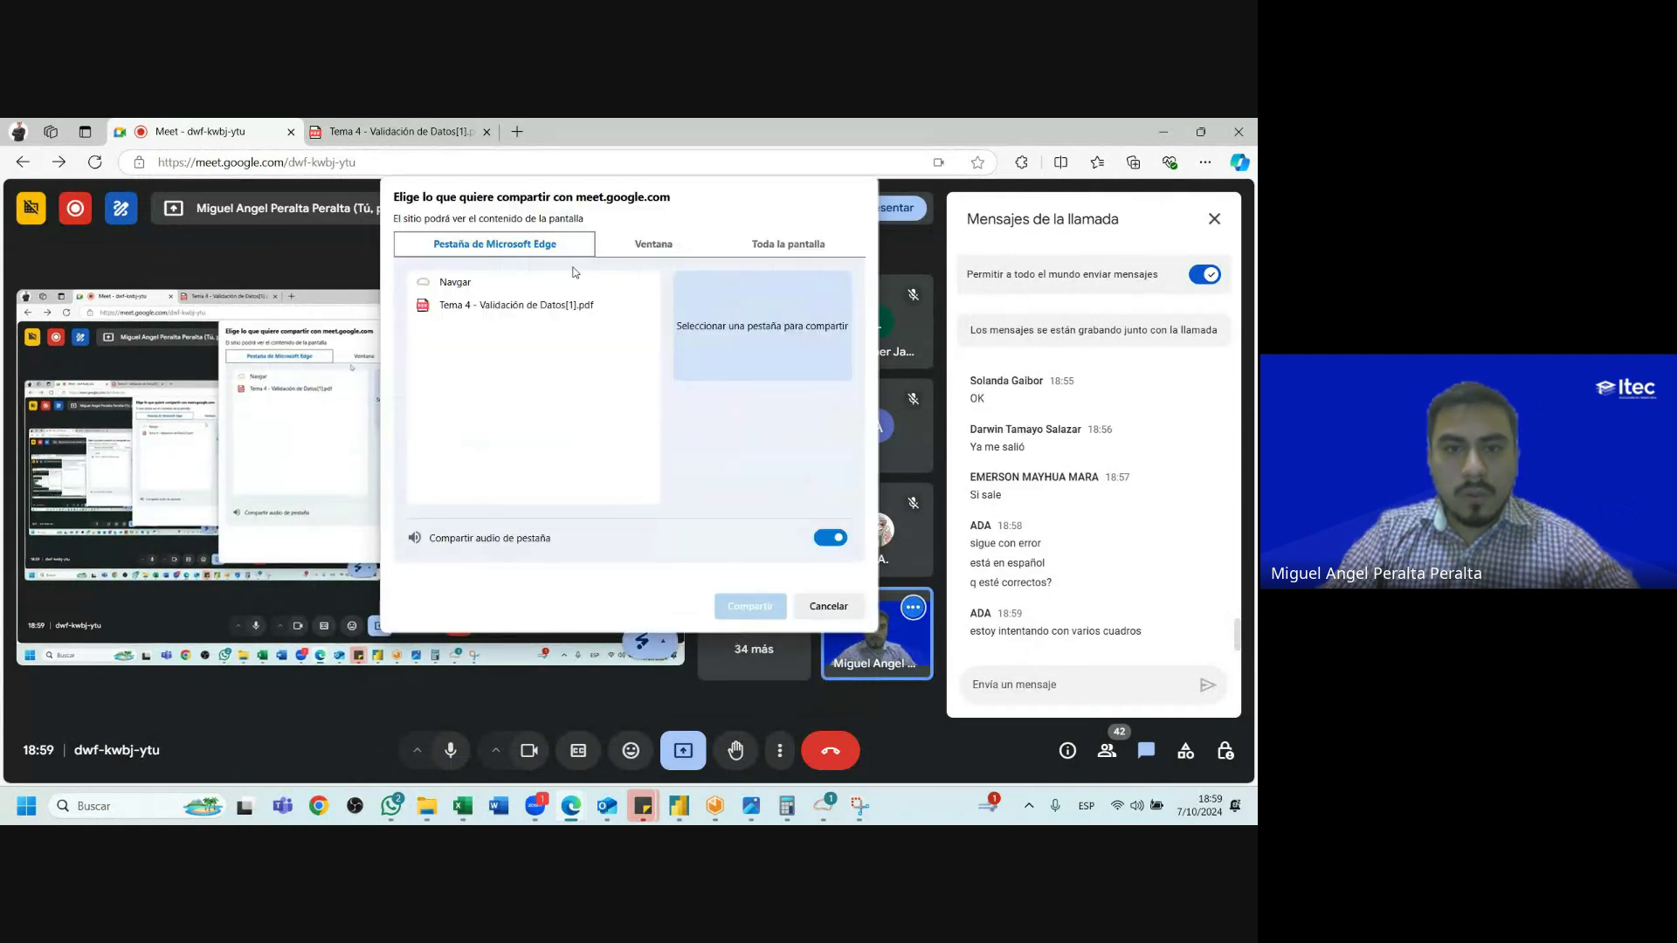
click(559, 306)
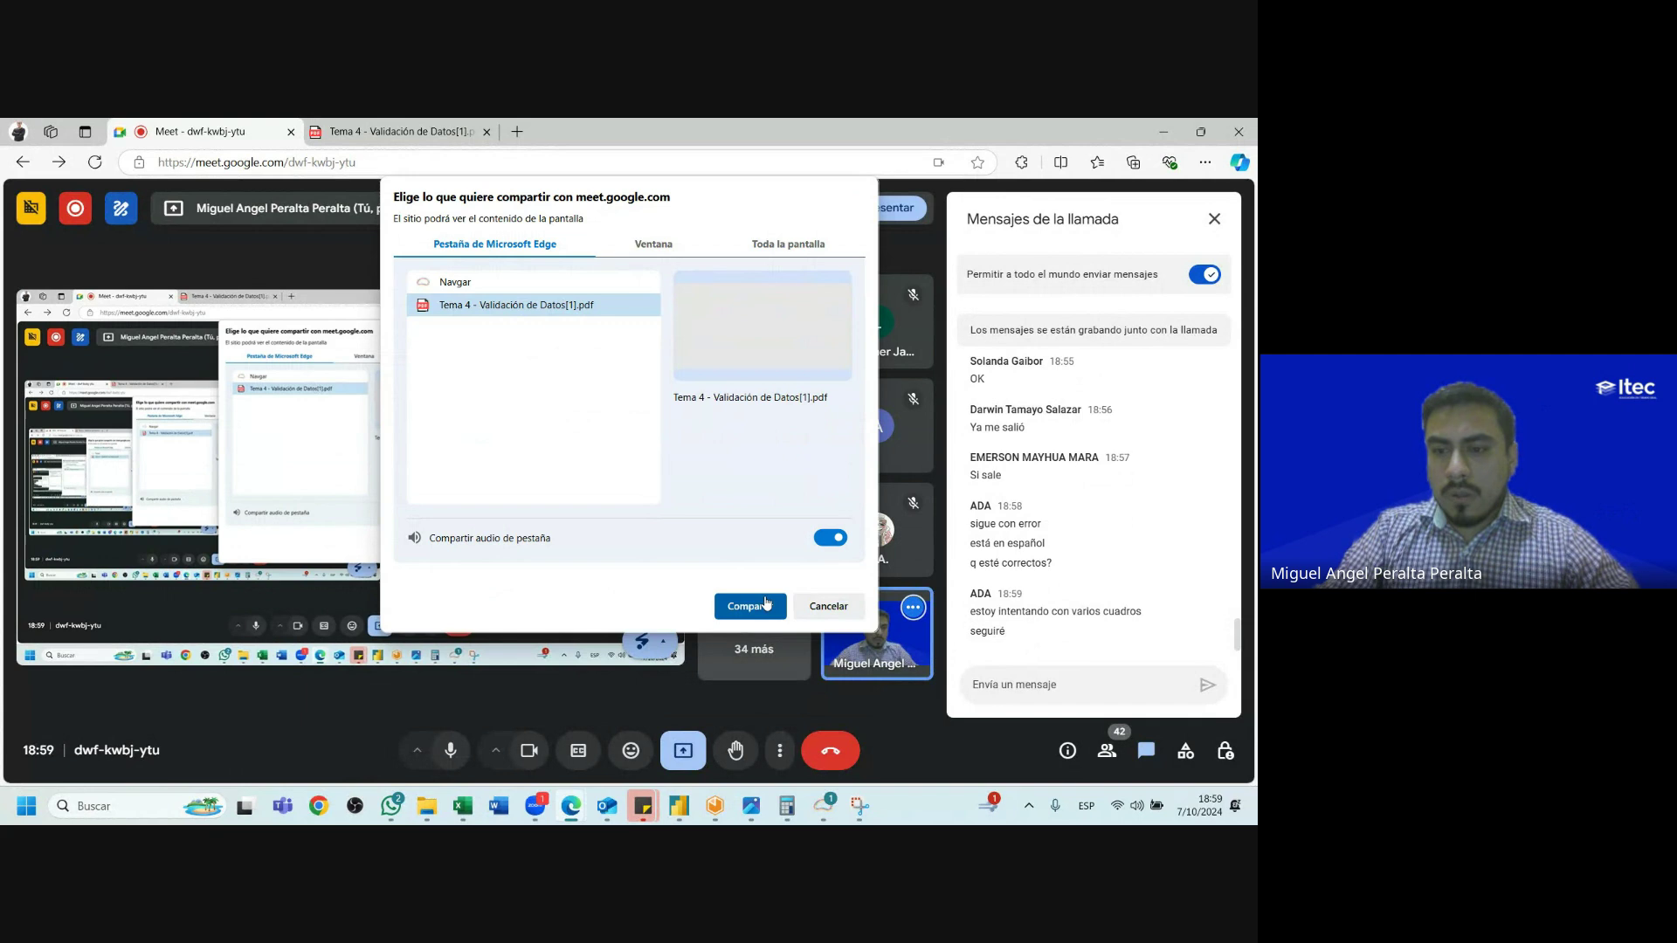
click(764, 607)
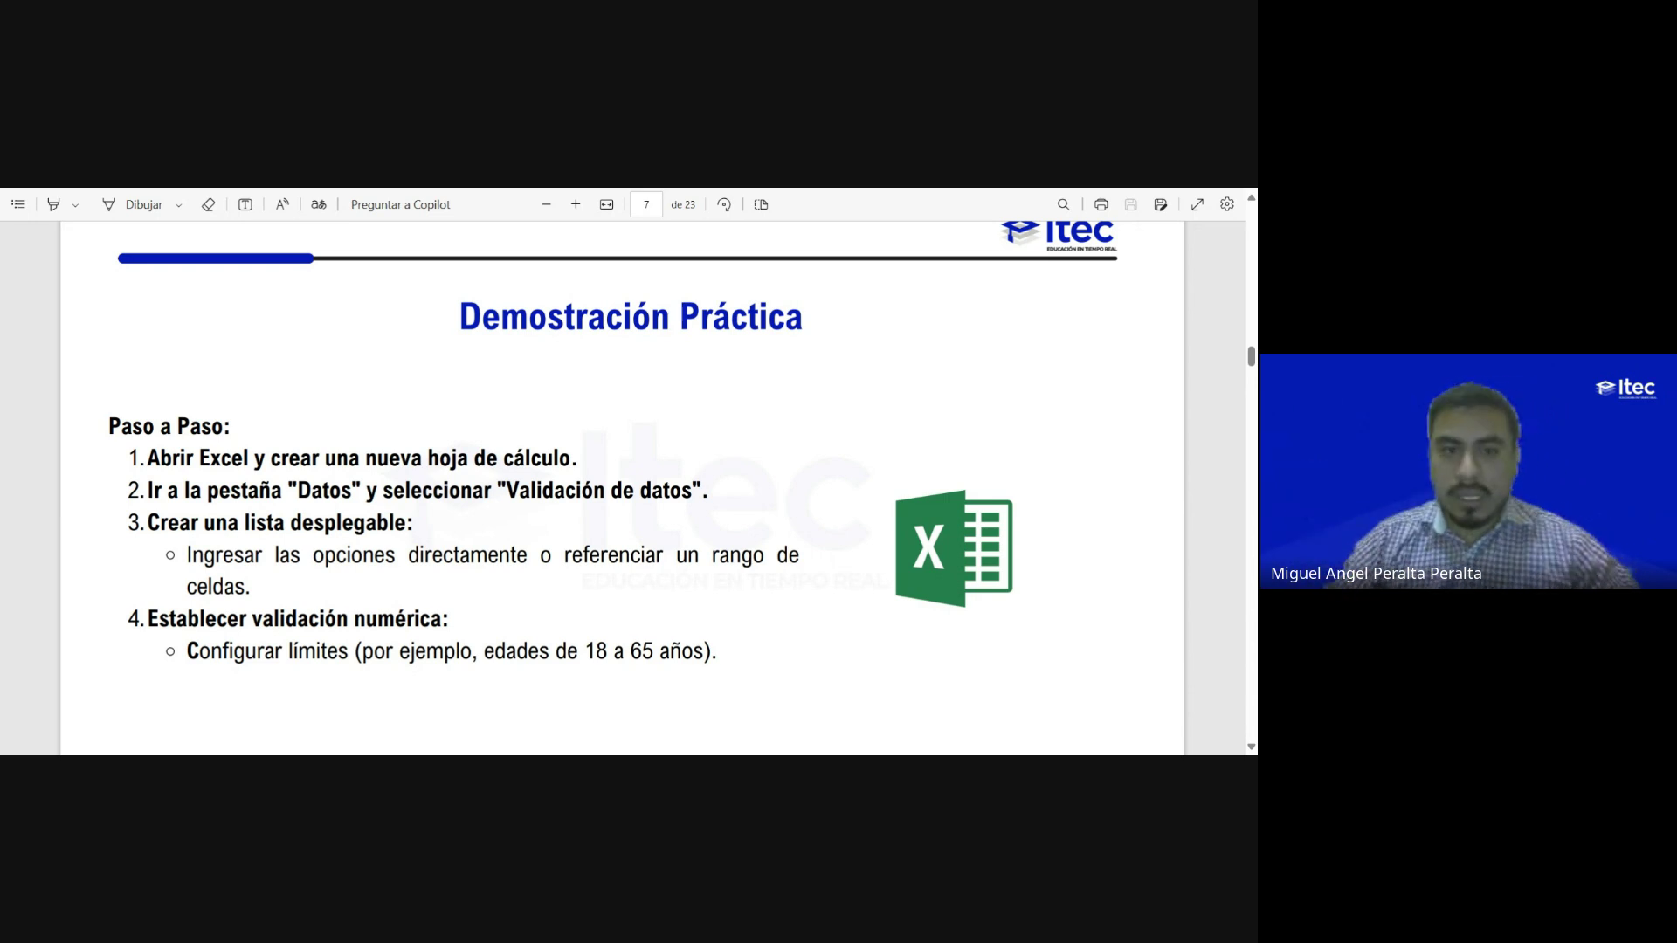
Step: Scroll the PDF to page 14, 'Ejemplo 6: Validación de Datos Doble (Dependiente)'
scroll(705, 427, down, 1)
scroll(705, 427, down, 2)
scroll(705, 423, down, 5)
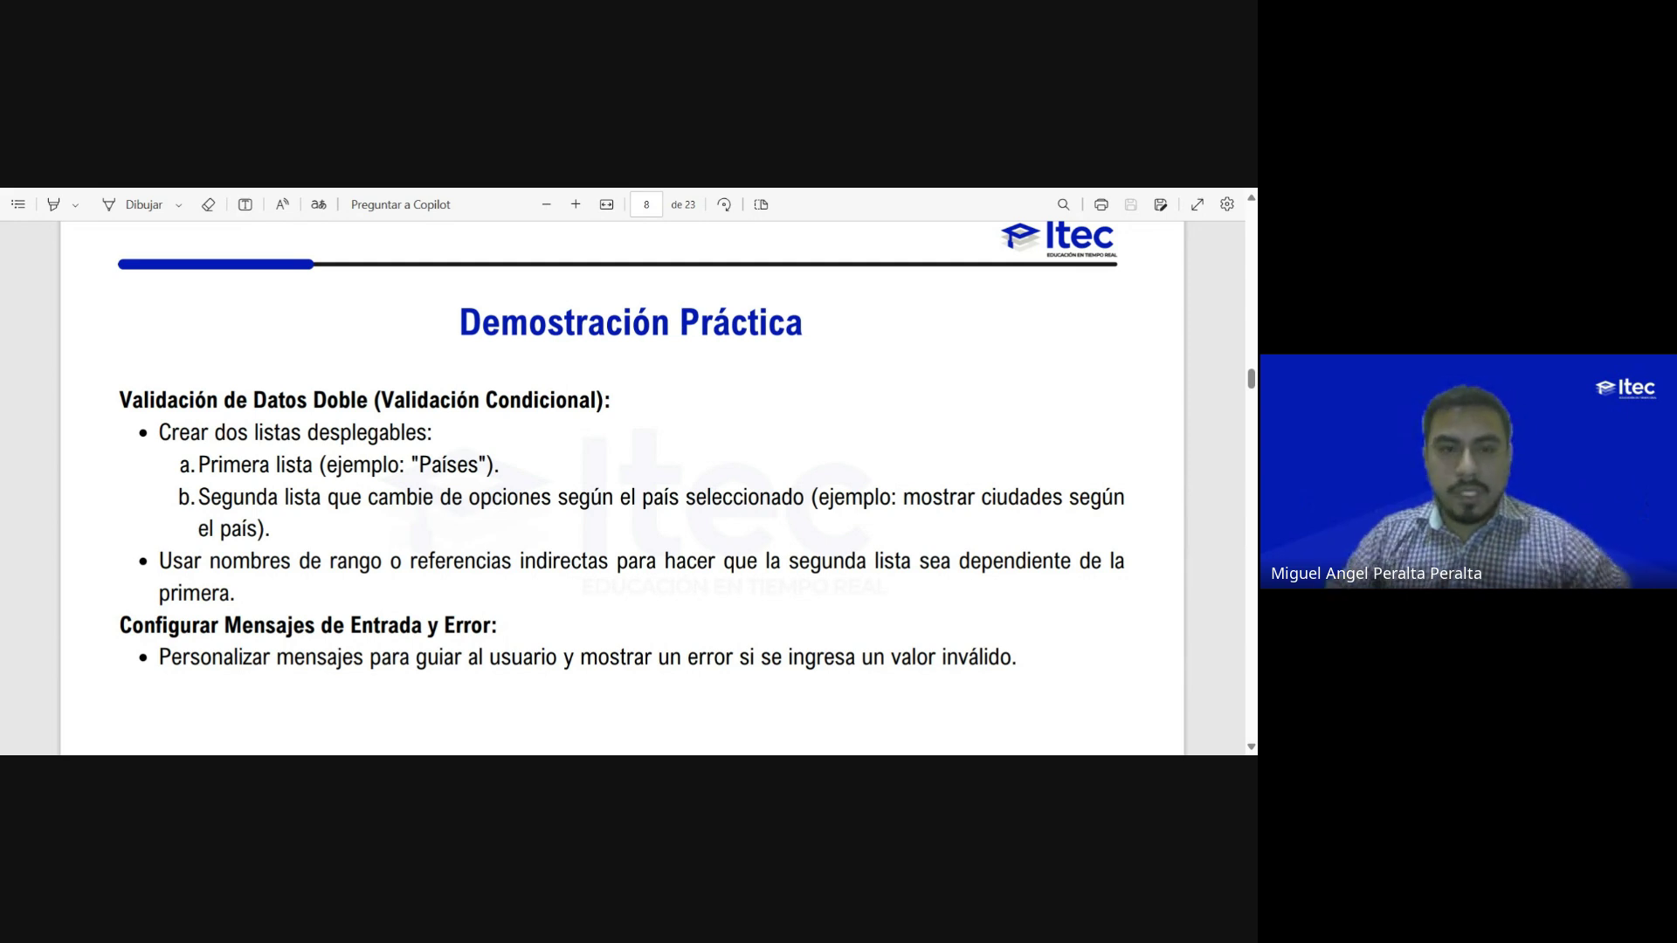
scroll(683, 387, down, 1)
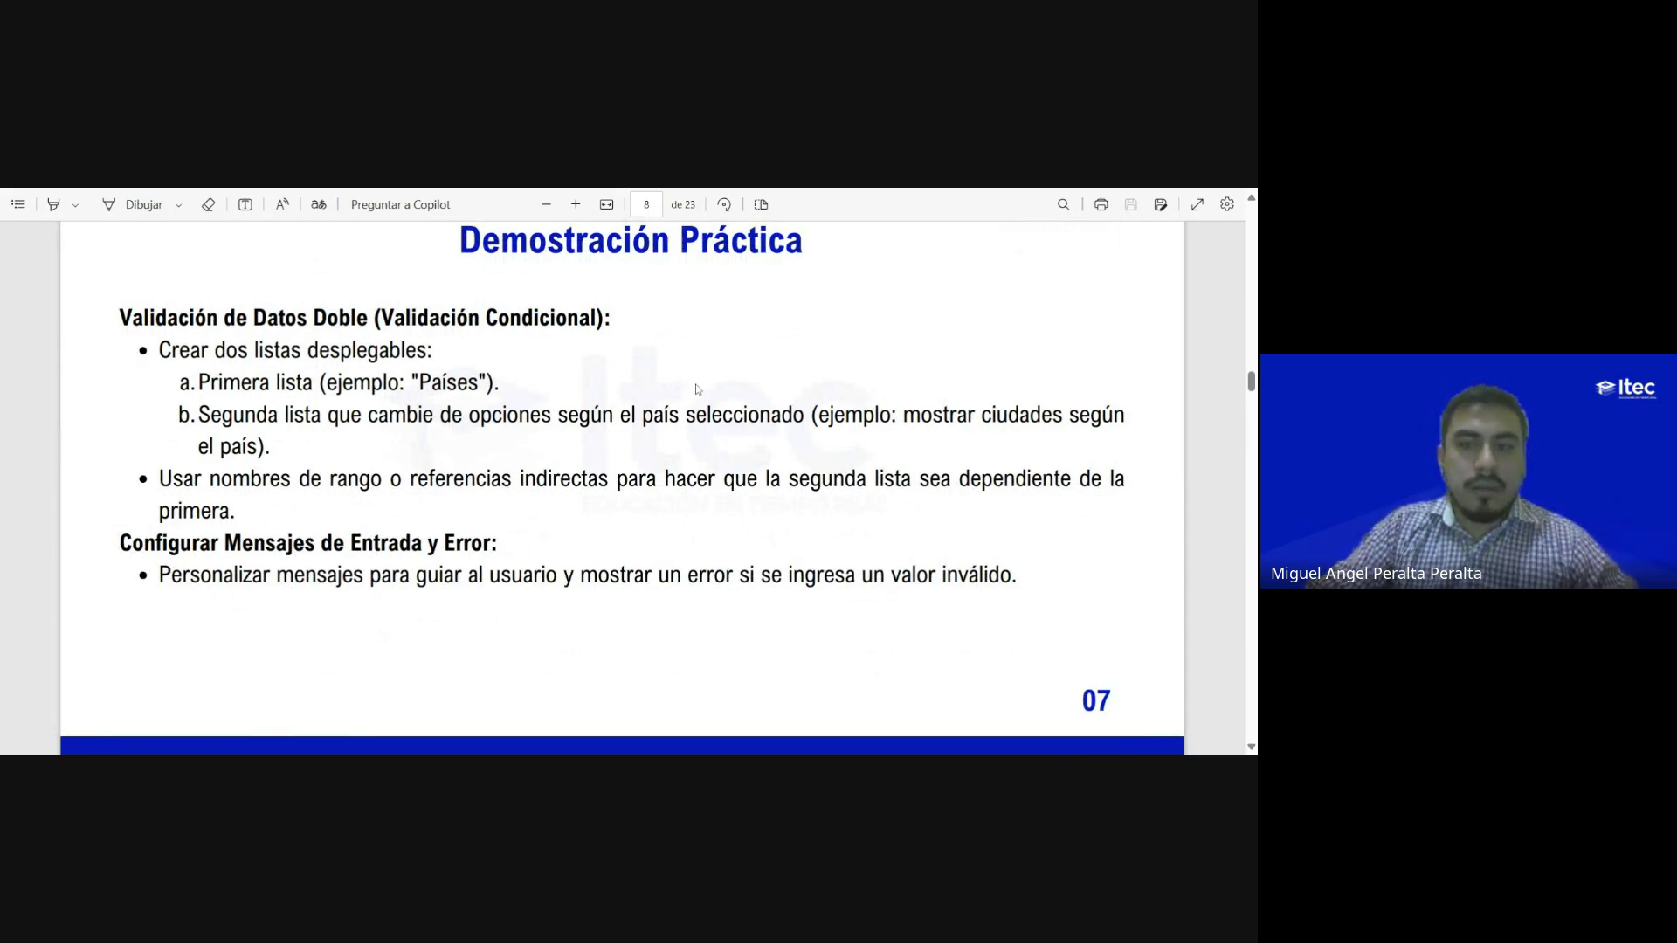
scroll(731, 376, down, 4)
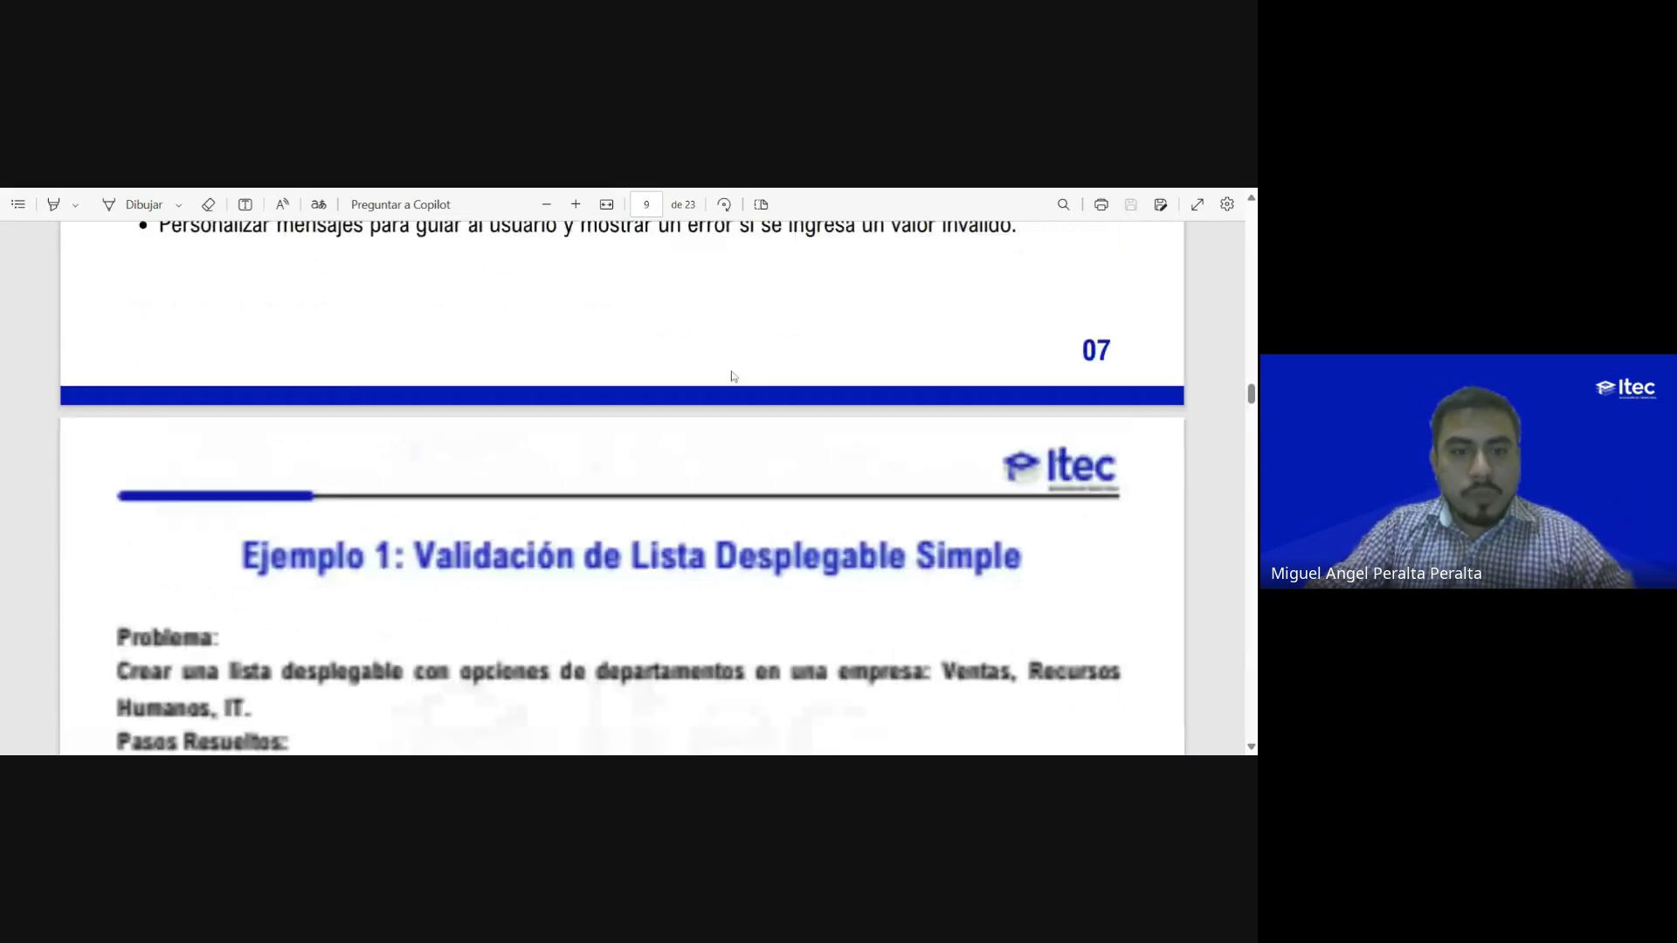
scroll(731, 375, down, 1)
scroll(732, 376, down, 2)
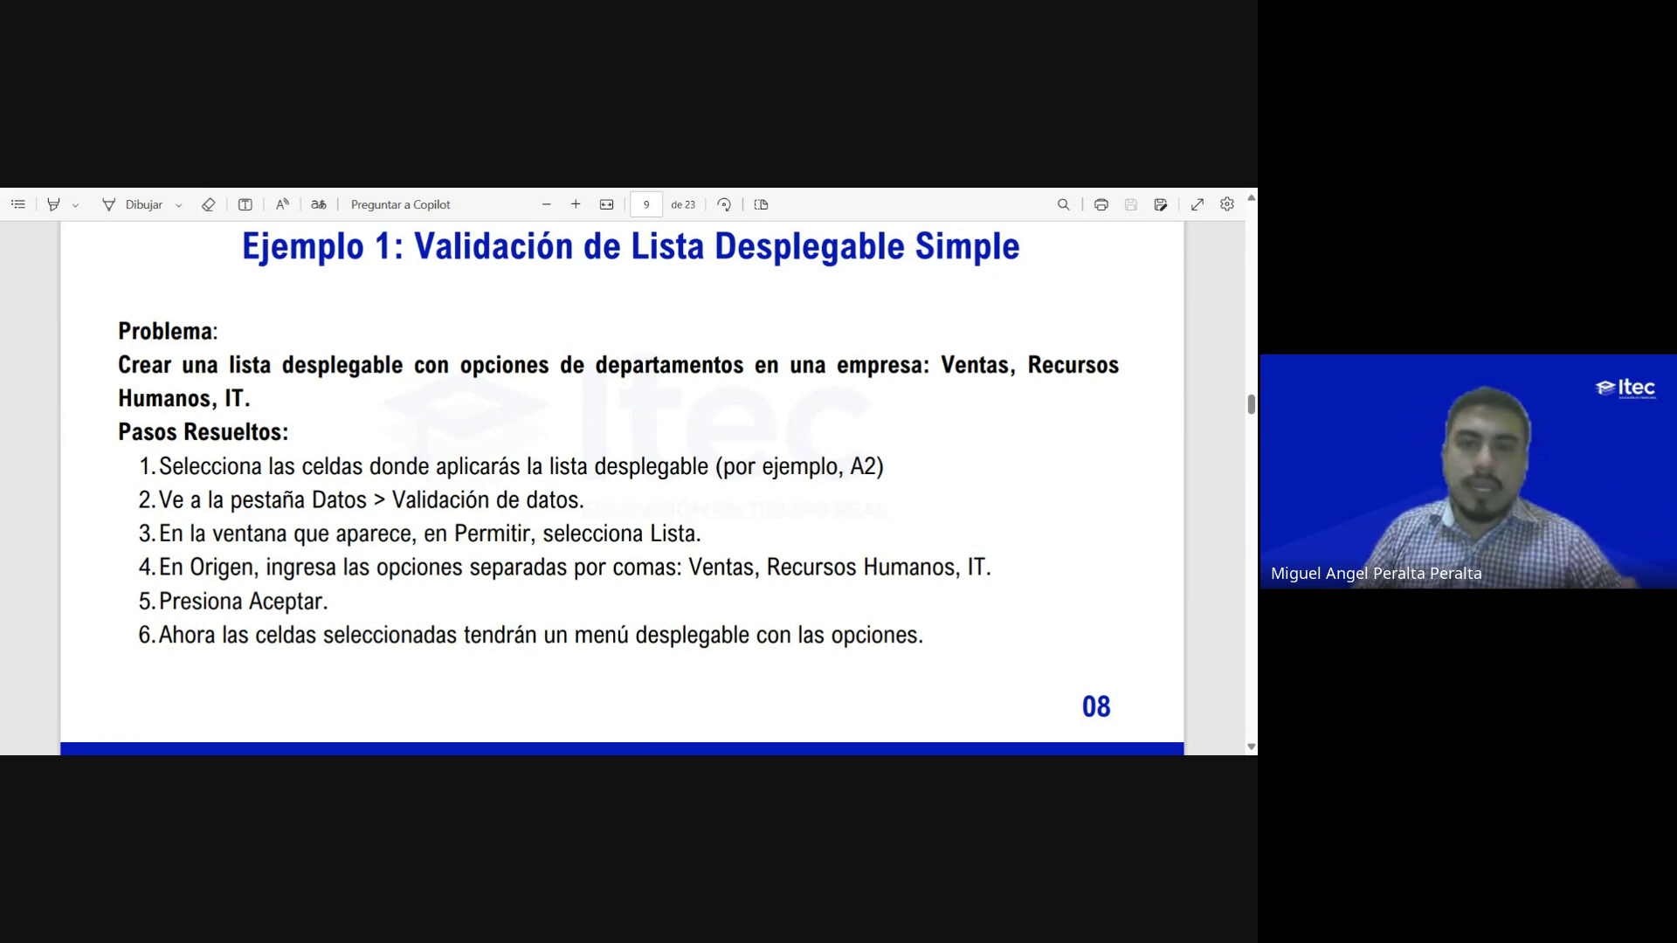
scroll(536, 402, down, 2)
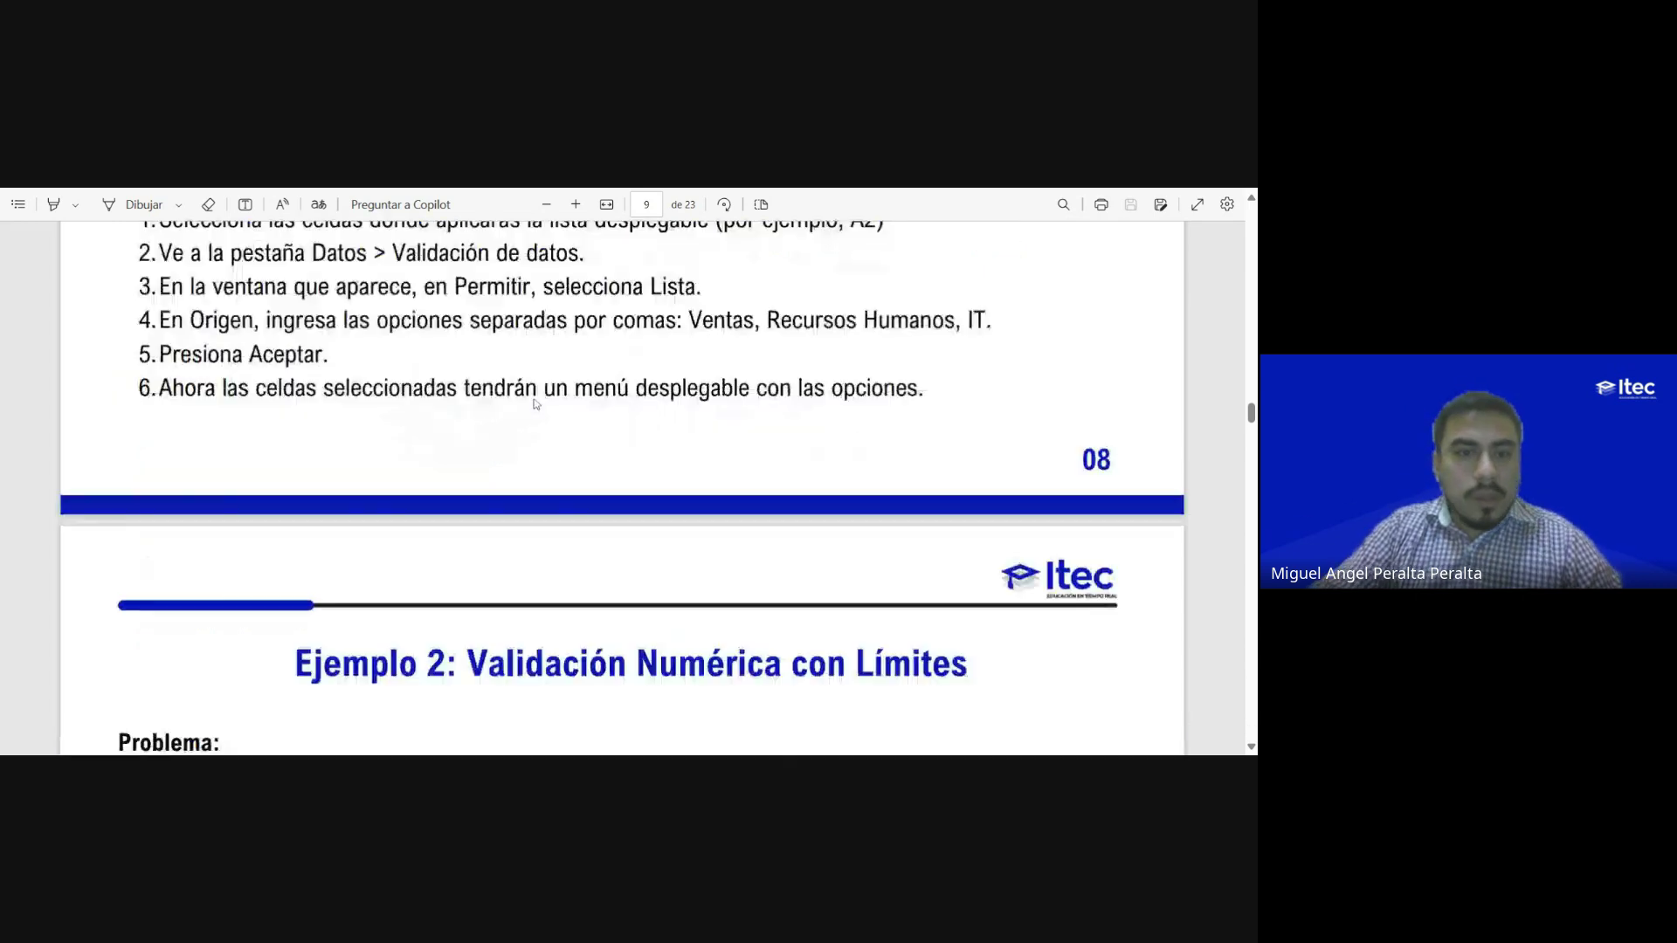
scroll(537, 403, down, 3)
scroll(536, 403, down, 2)
scroll(536, 402, down, 1)
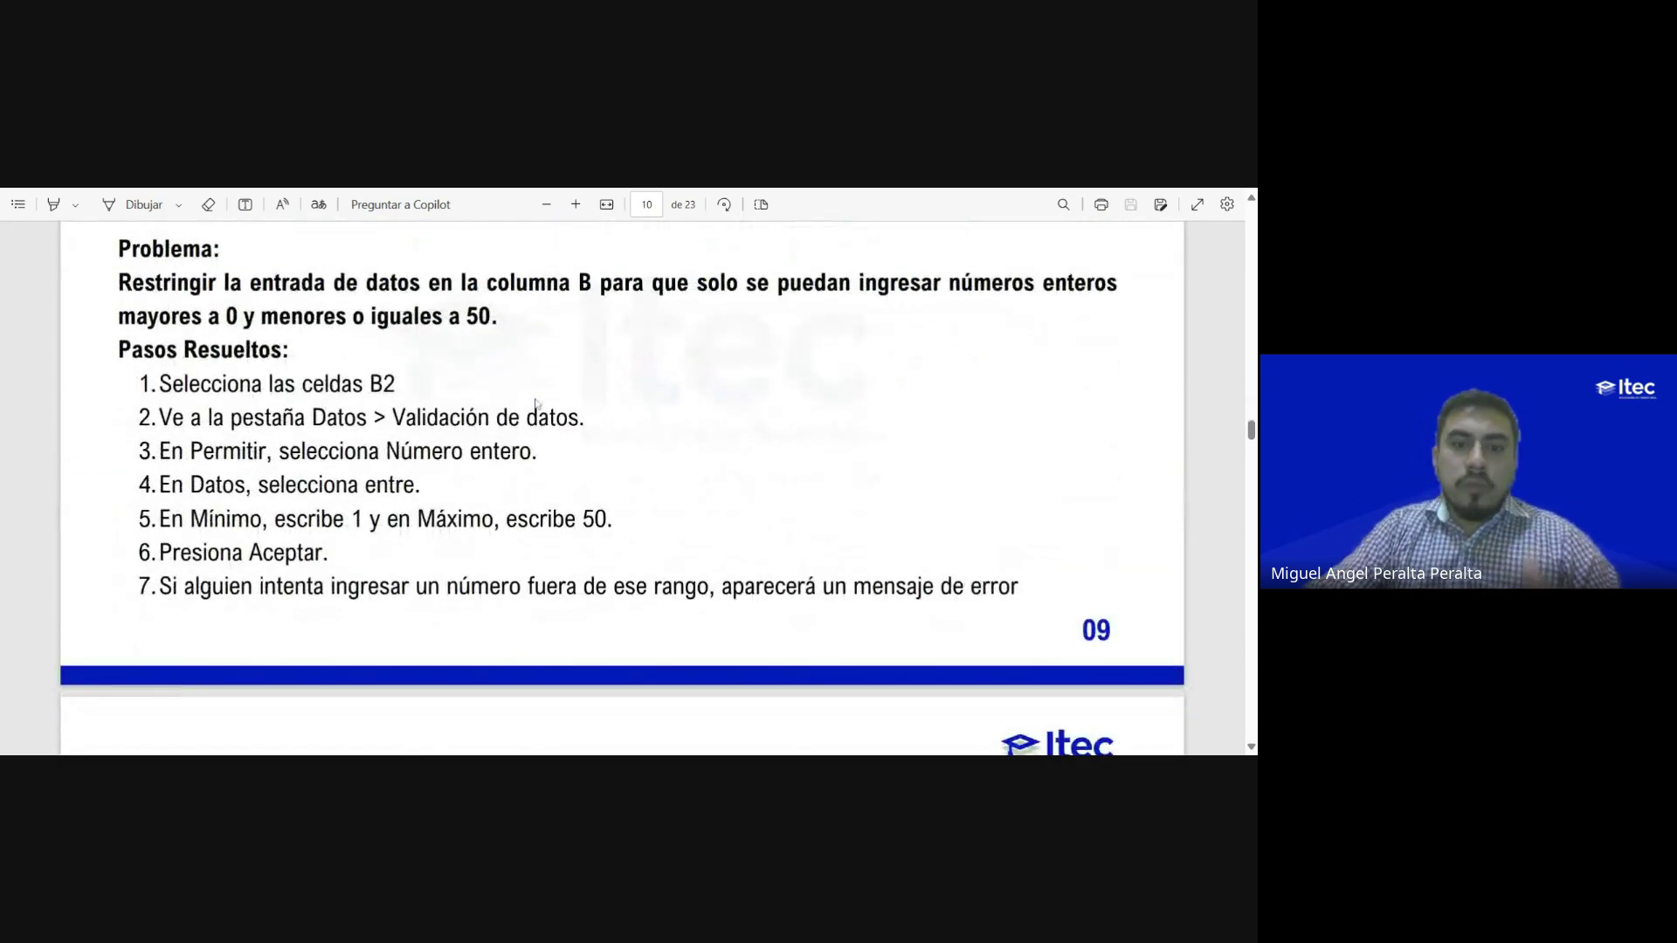
scroll(537, 403, up, 1)
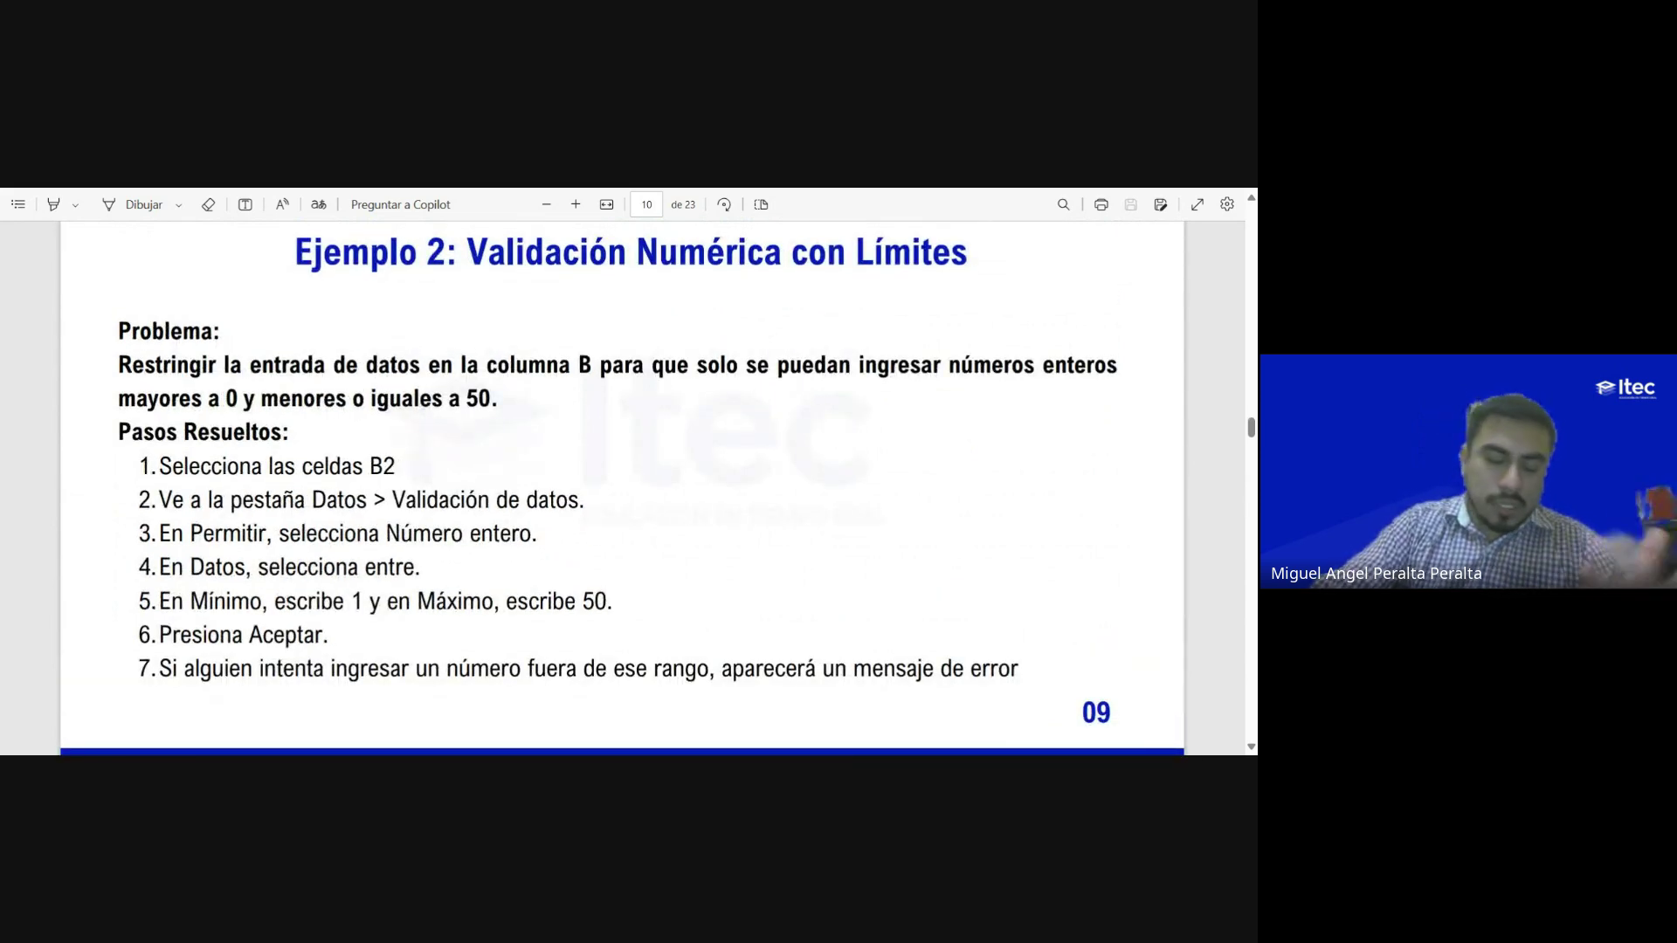
scroll(670, 401, down, 6)
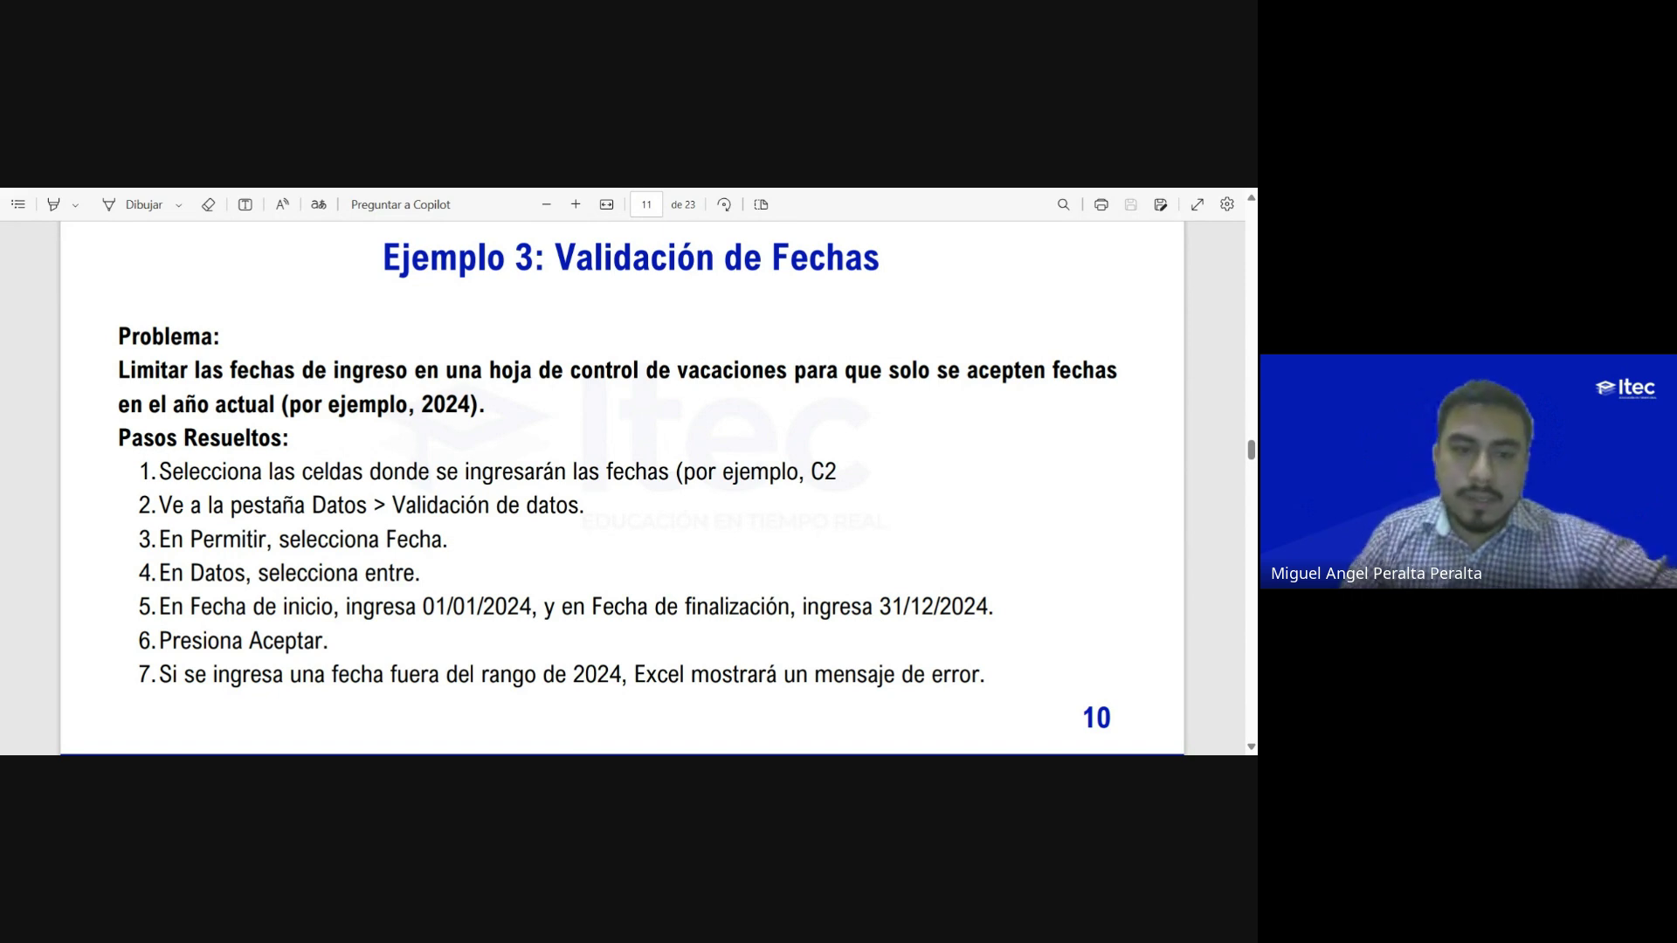
scroll(713, 428, down, 3)
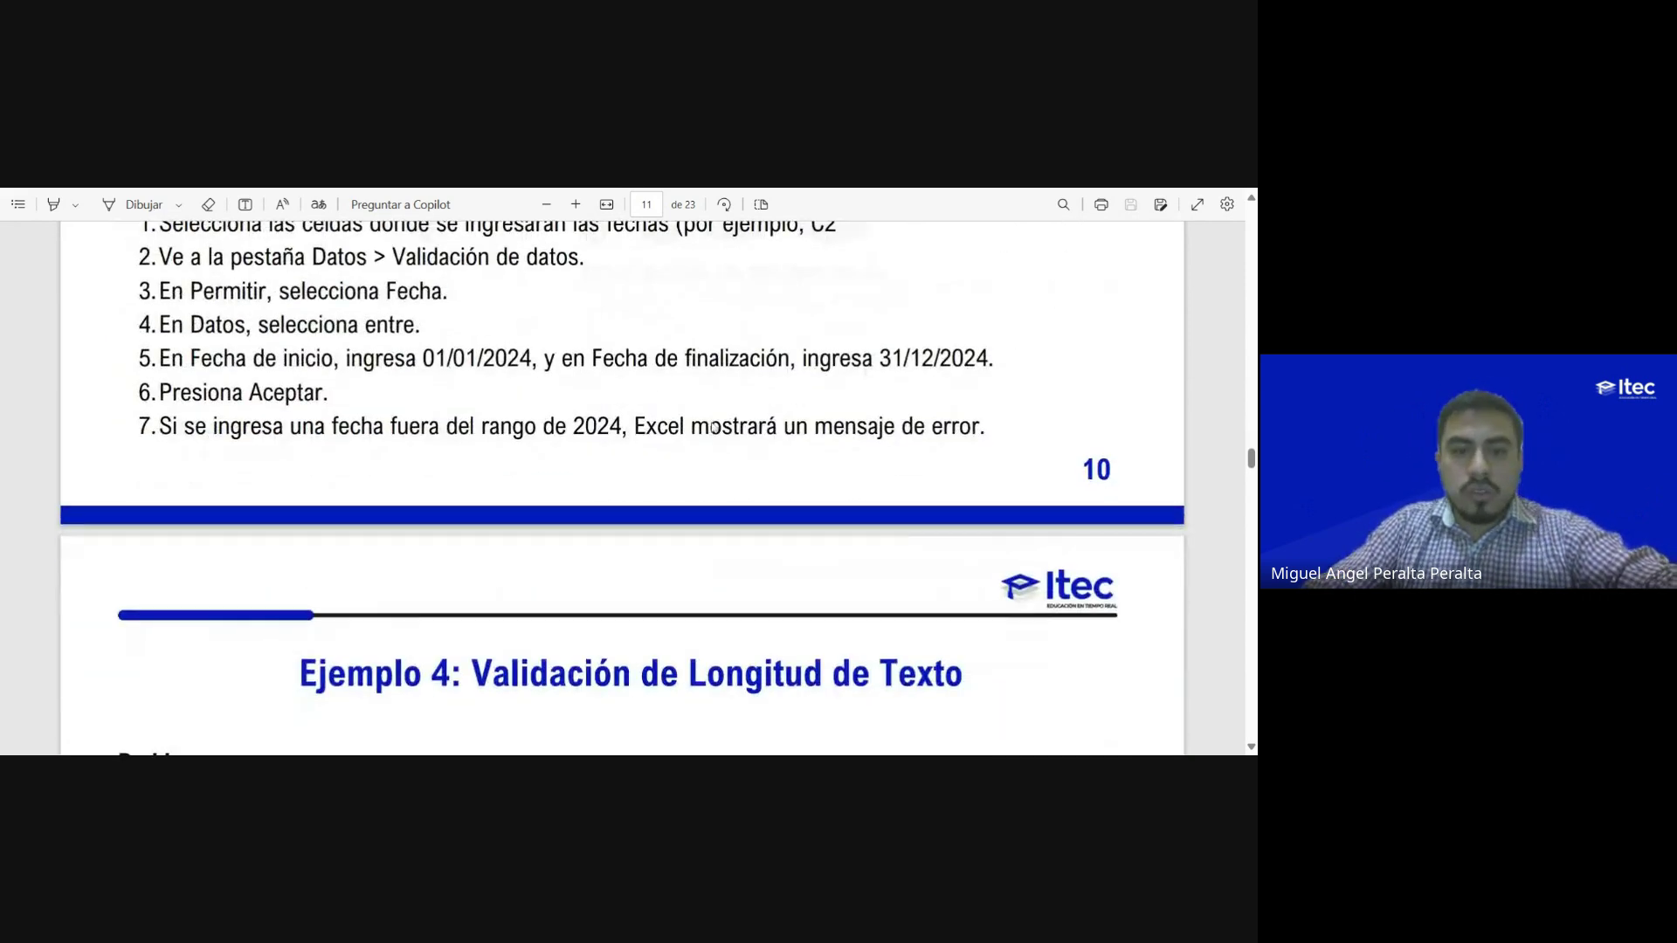
scroll(713, 428, down, 5)
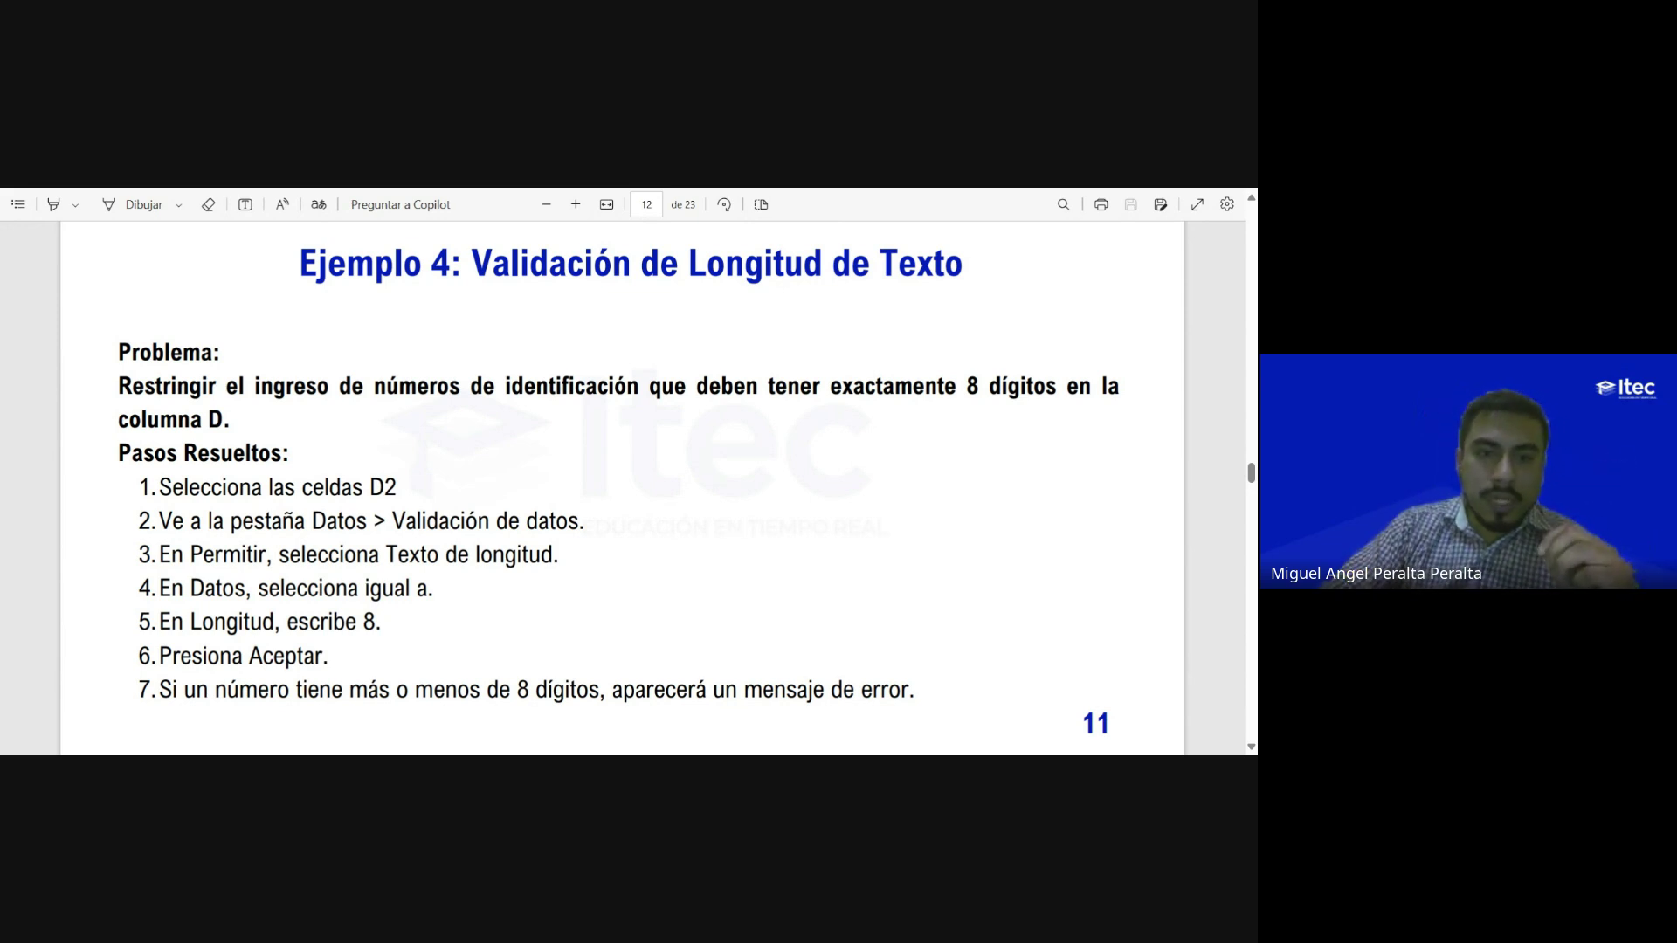
scroll(536, 447, down, 4)
scroll(536, 447, down, 3)
scroll(536, 447, down, 3)
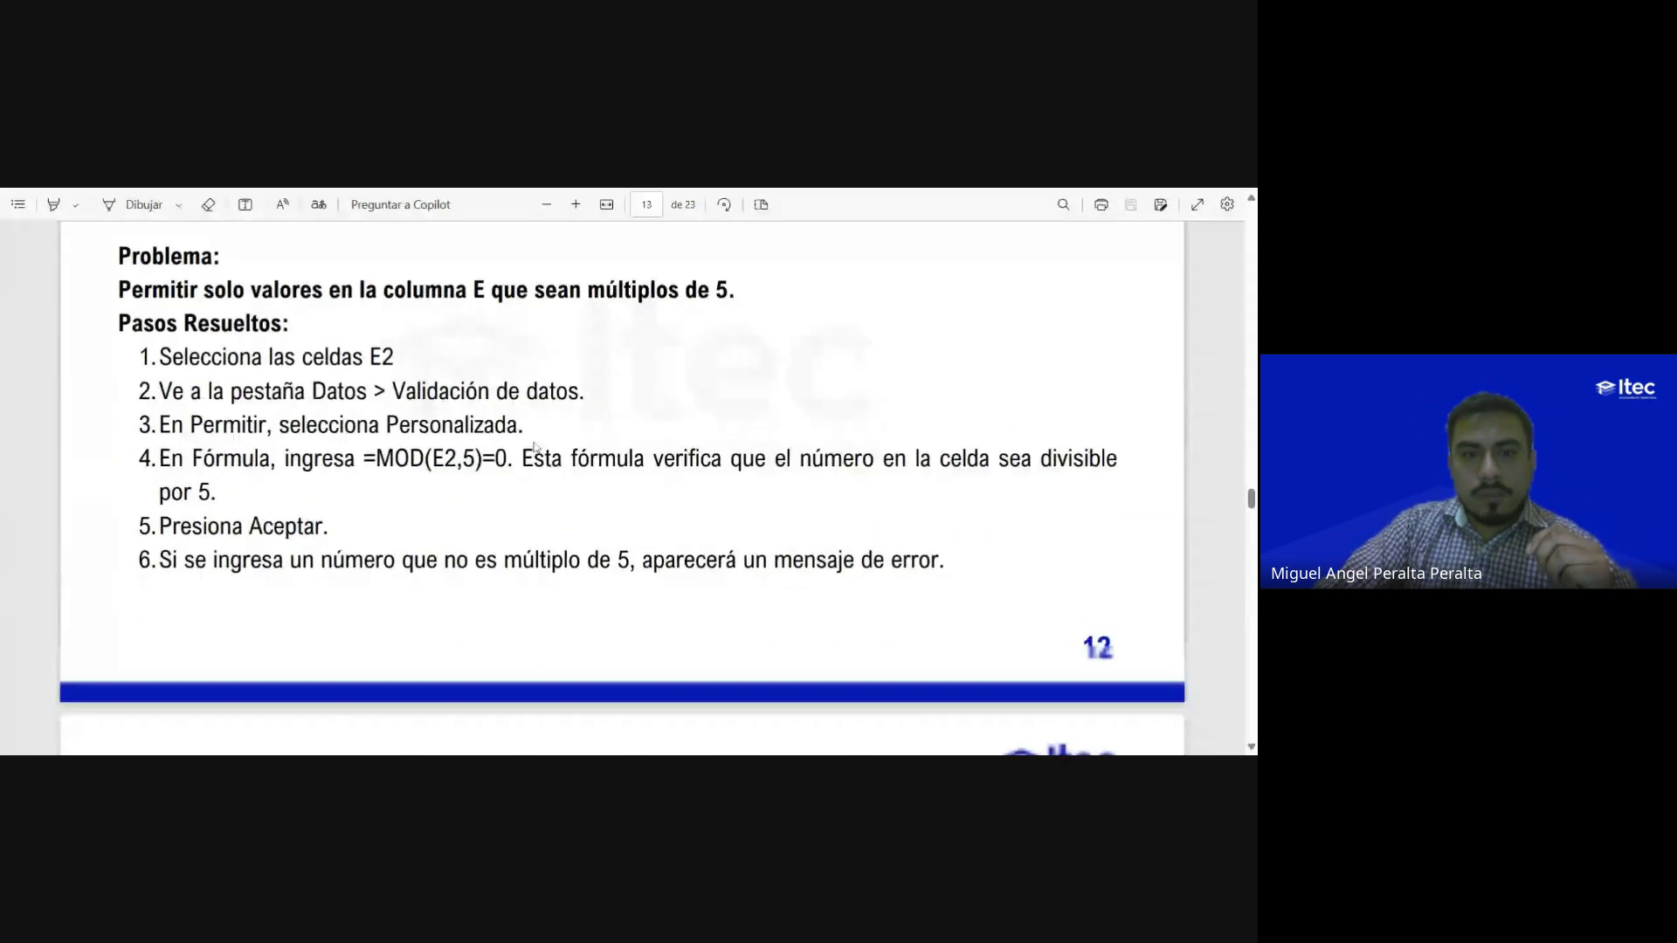
scroll(536, 448, up, 2)
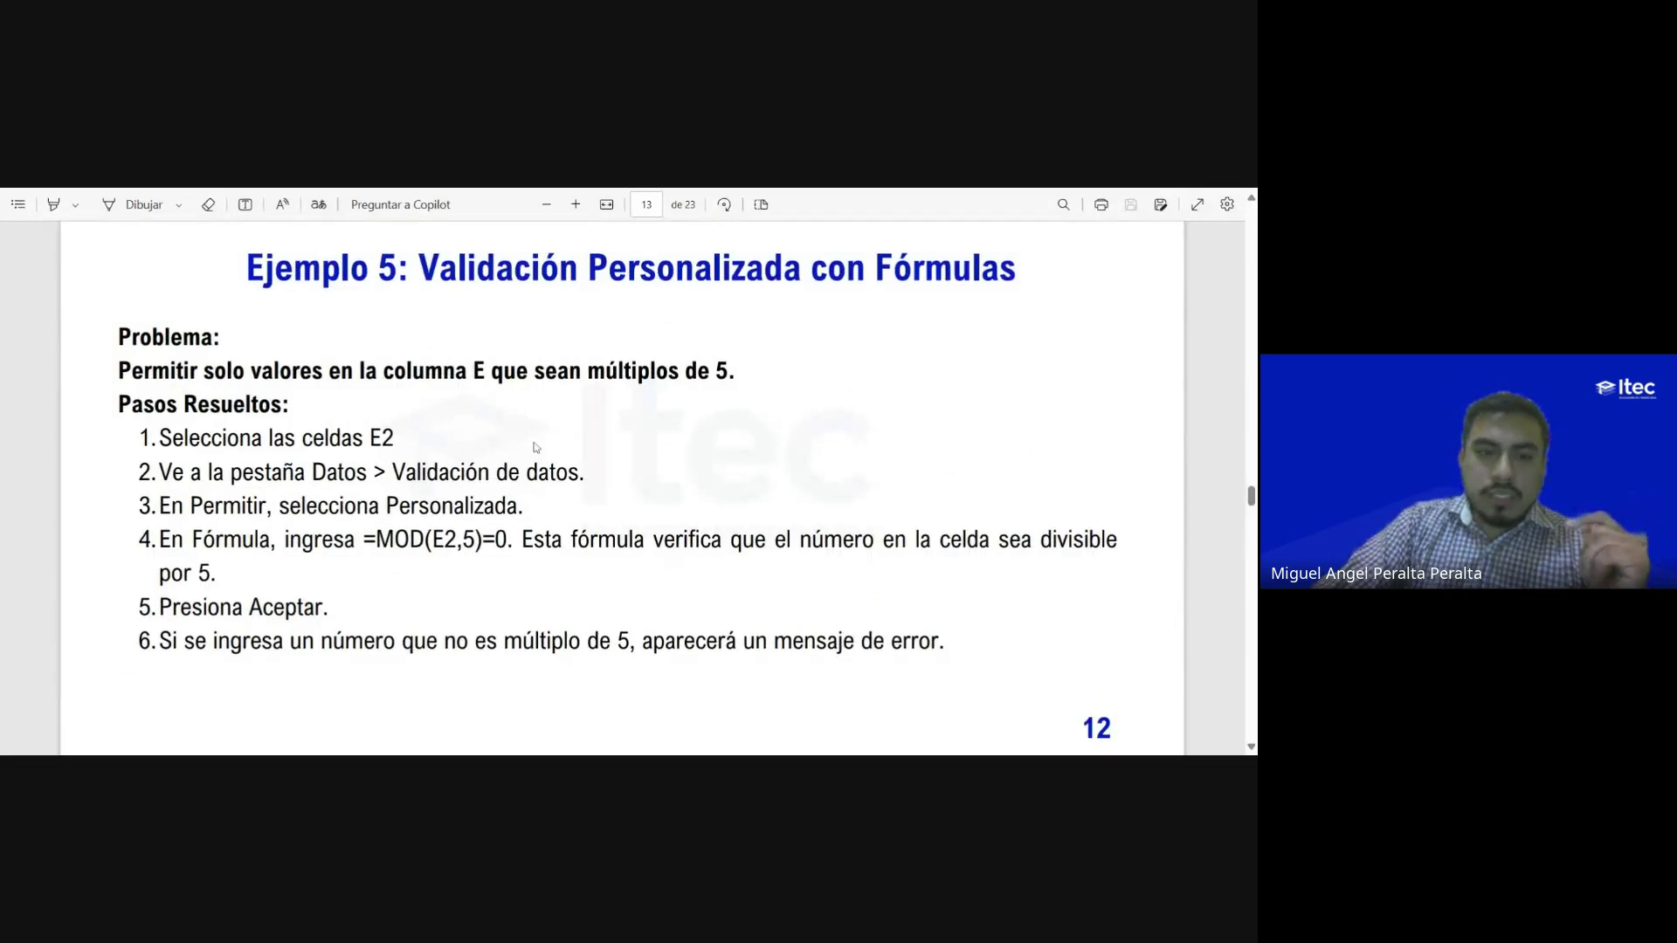
scroll(536, 447, down, 3)
scroll(536, 449, down, 3)
Step: Review Example 6's last steps, briefly highlighting INDIRECT in =INDIRECT(A2), and continue to page 16, 'Ejemplo 7'
scroll(537, 449, down, 3)
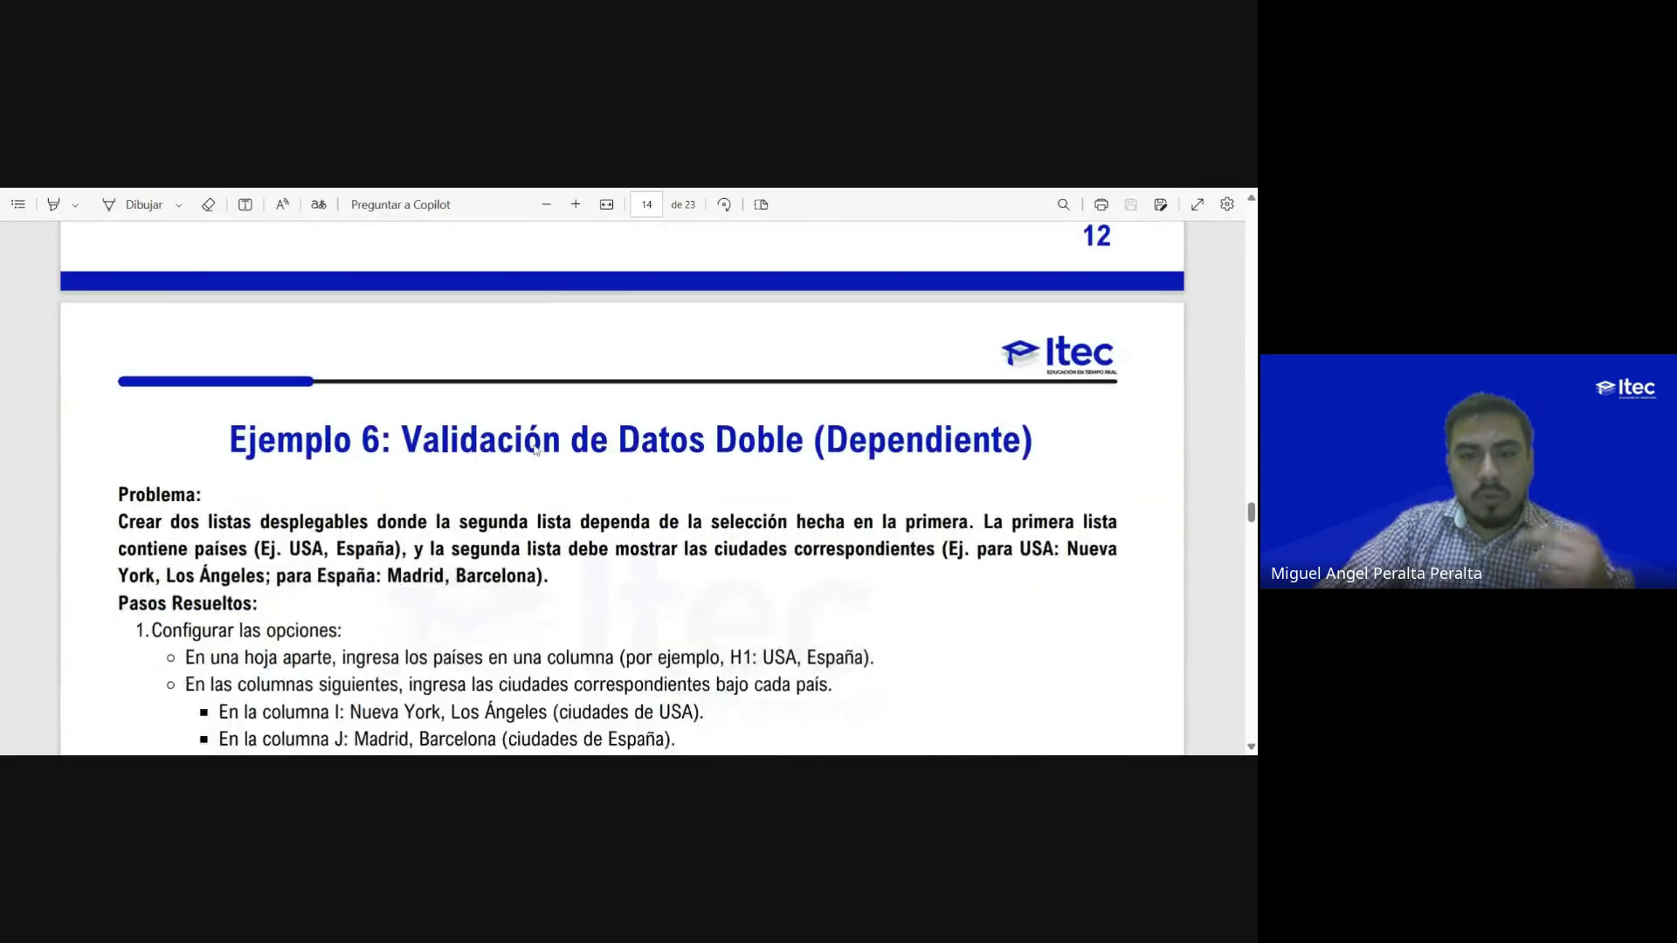
scroll(536, 447, down, 1)
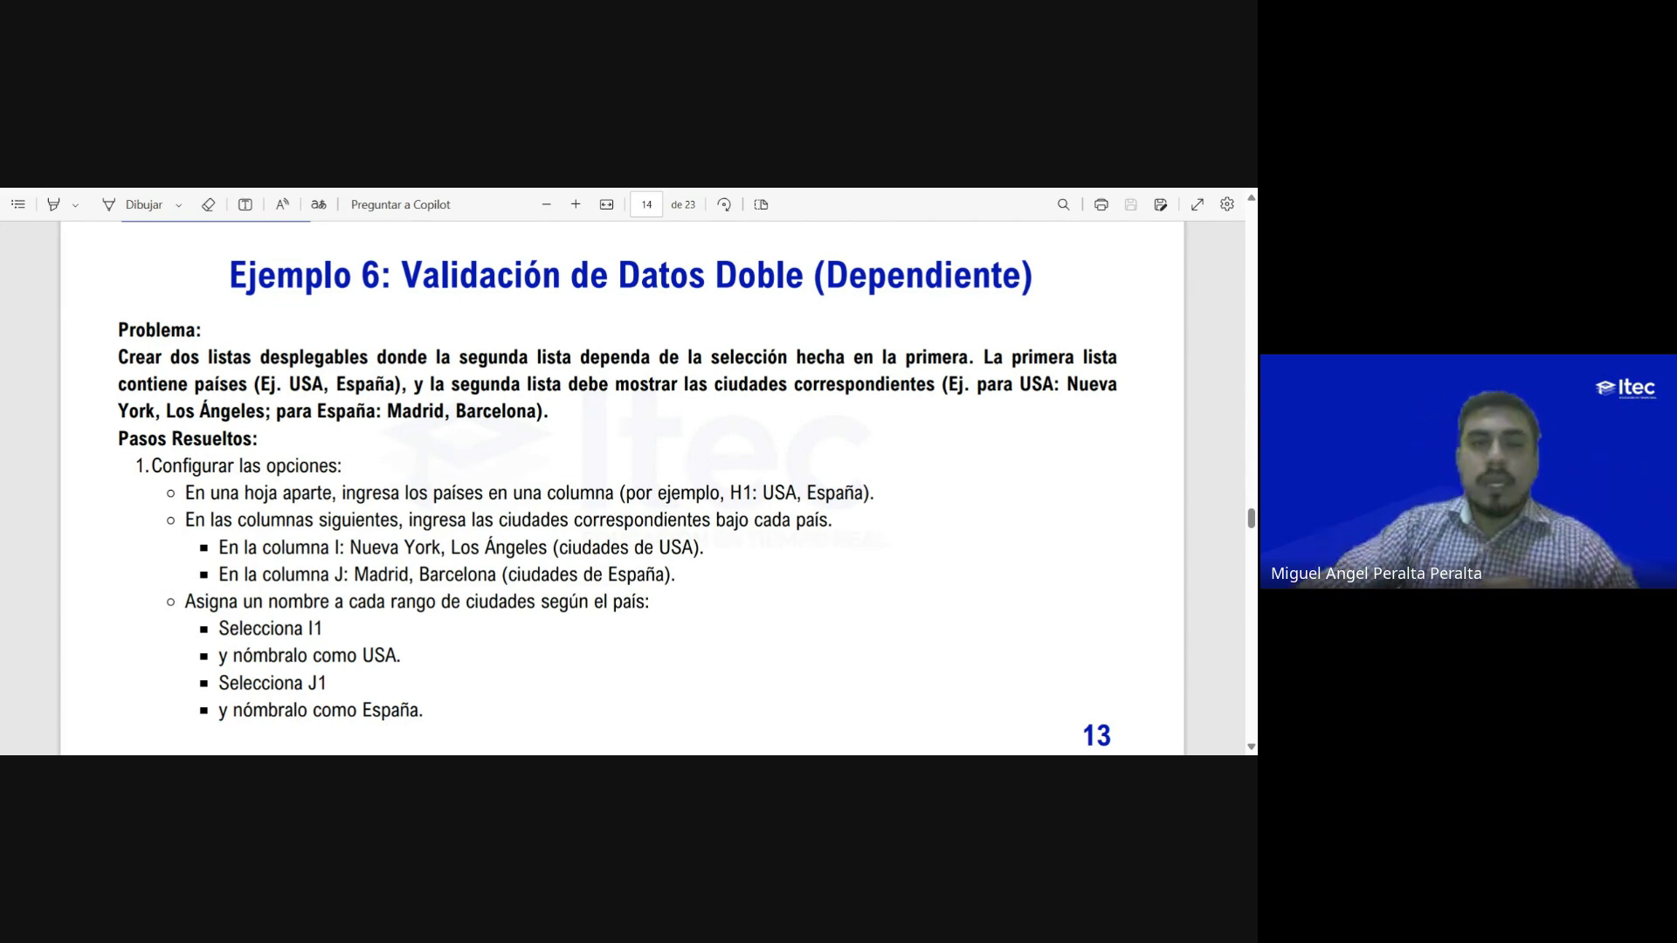
scroll(592, 594, down, 5)
scroll(591, 593, down, 4)
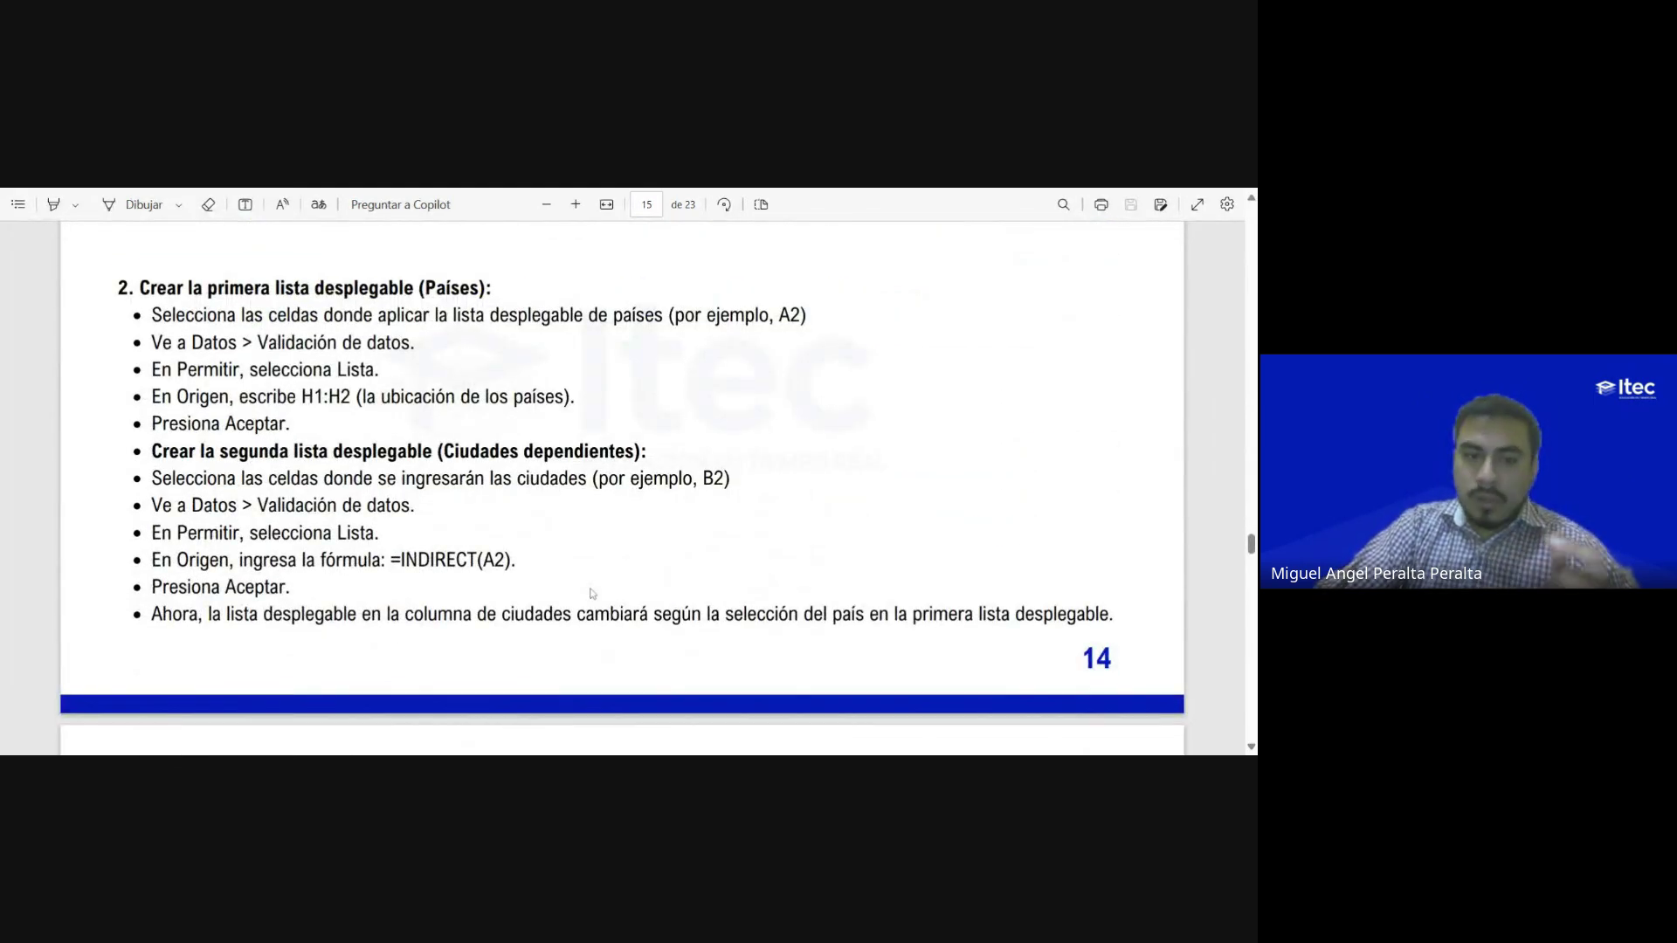
drag(400, 559, 469, 560)
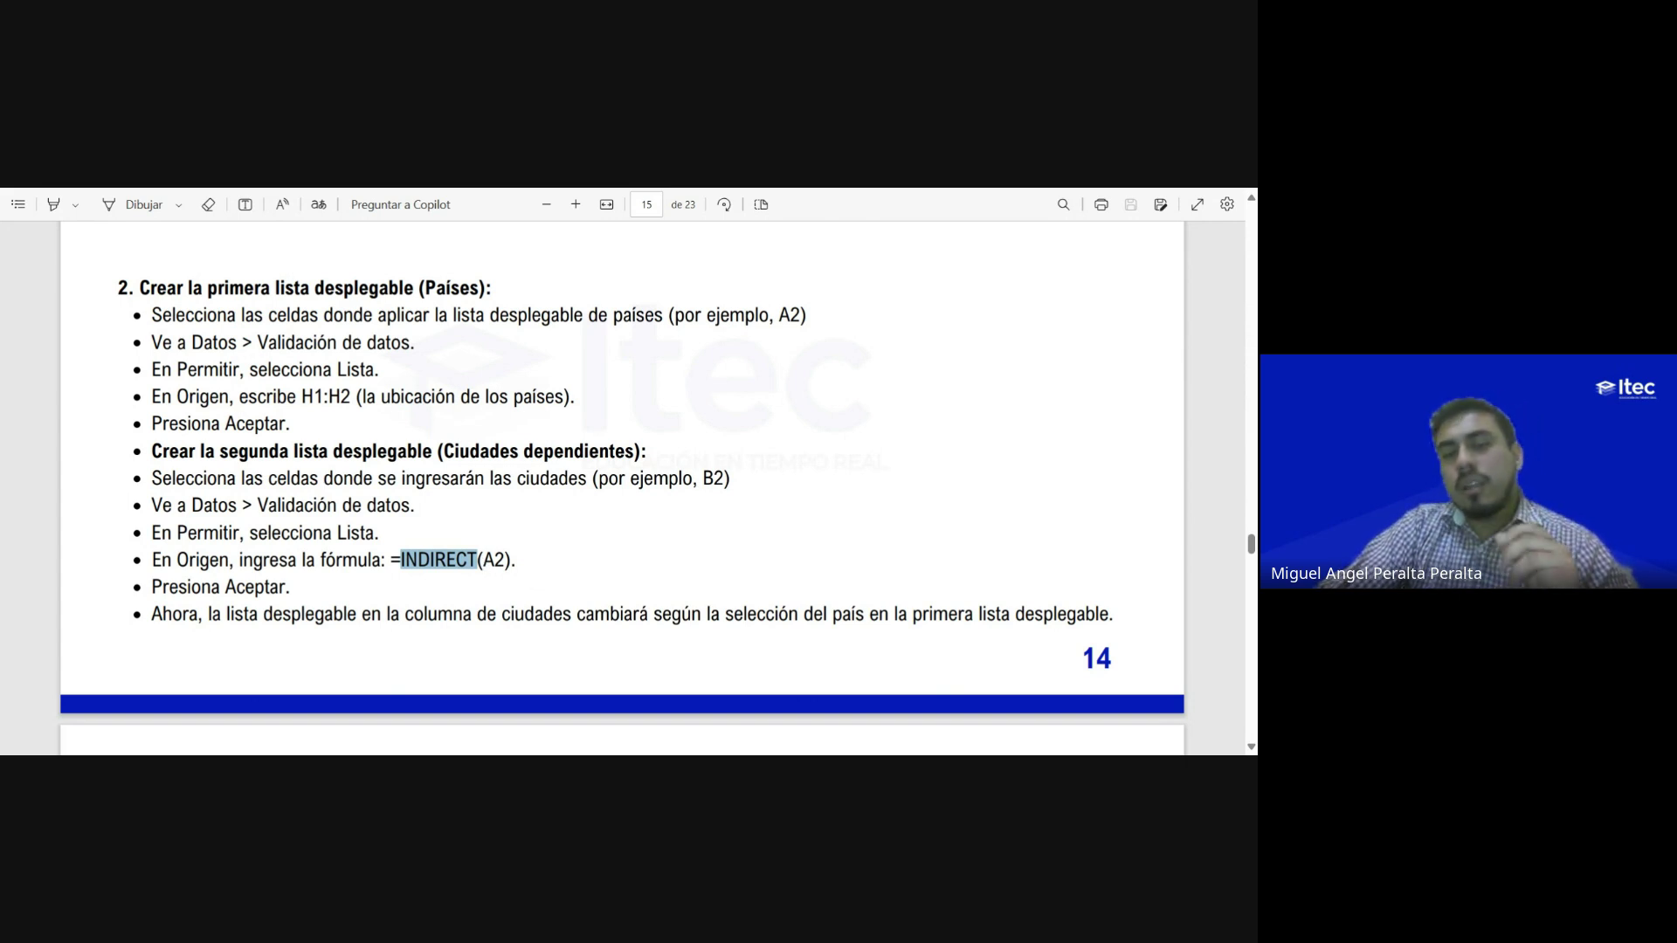
click(437, 560)
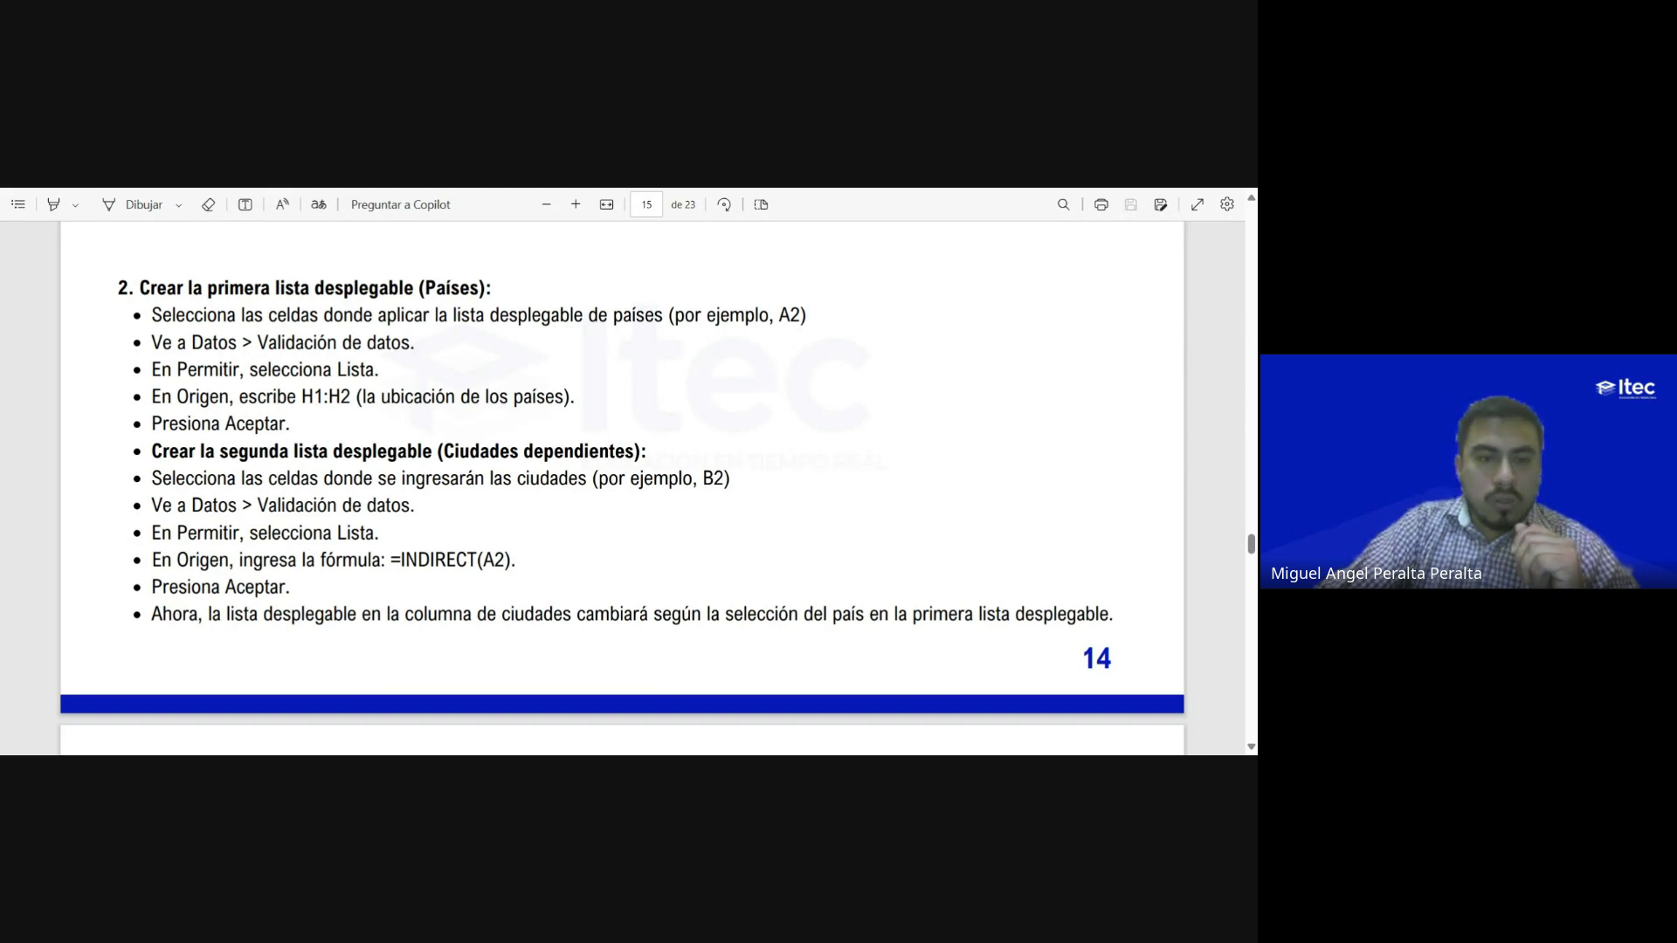
scroll(509, 589, down, 5)
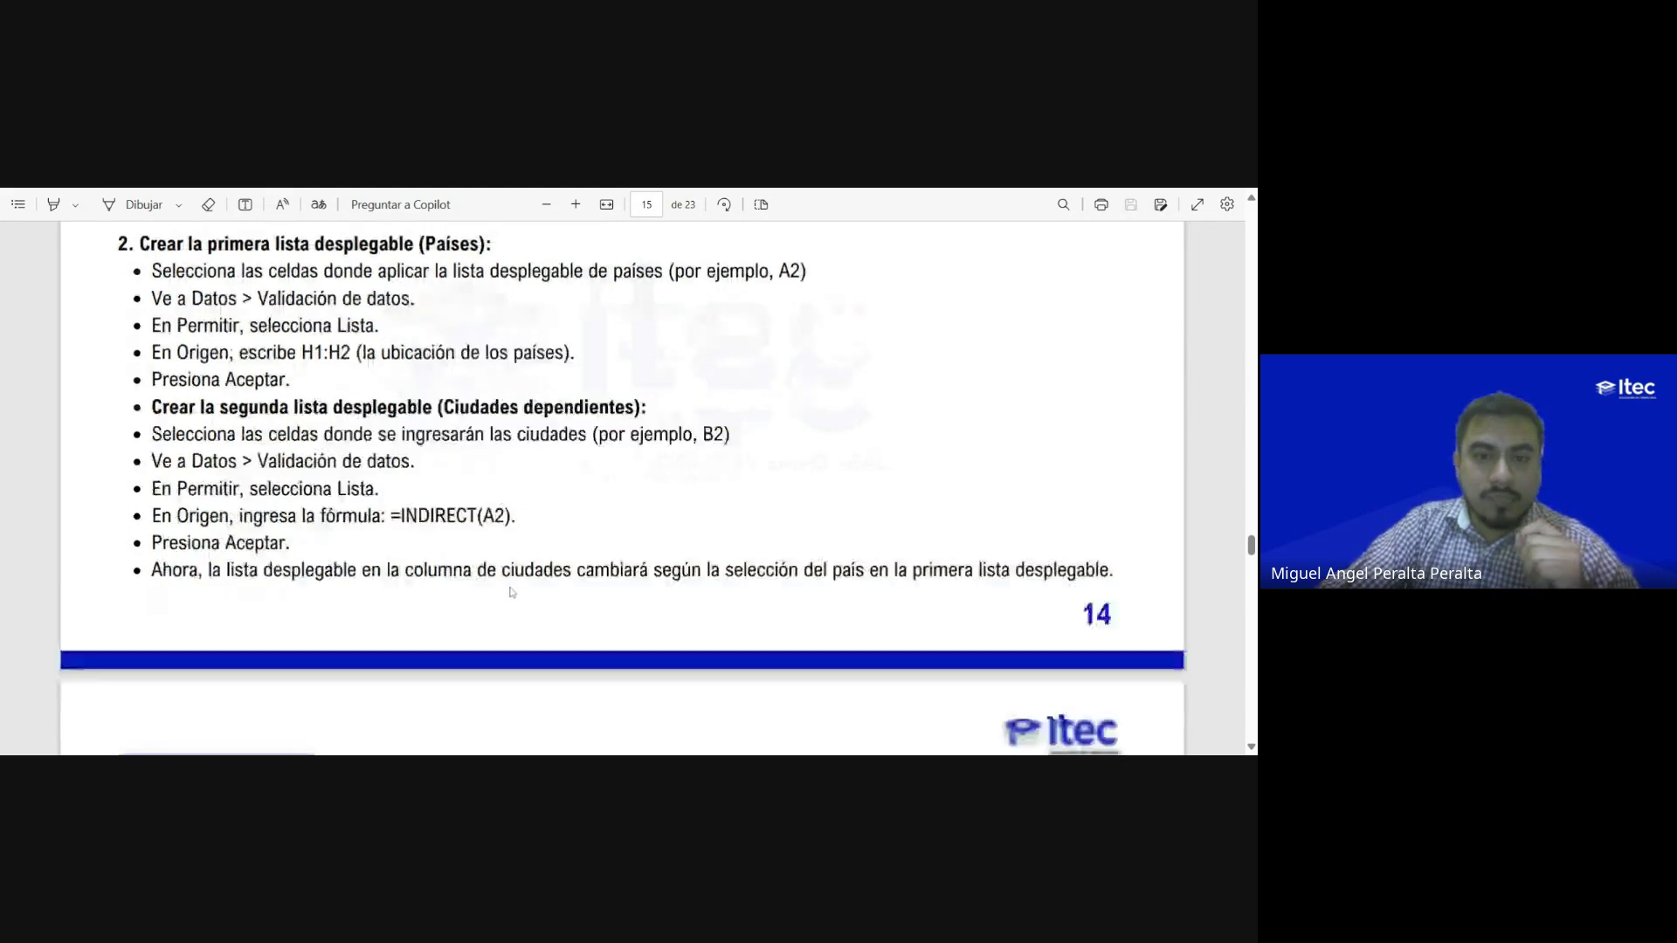
scroll(510, 592, down, 2)
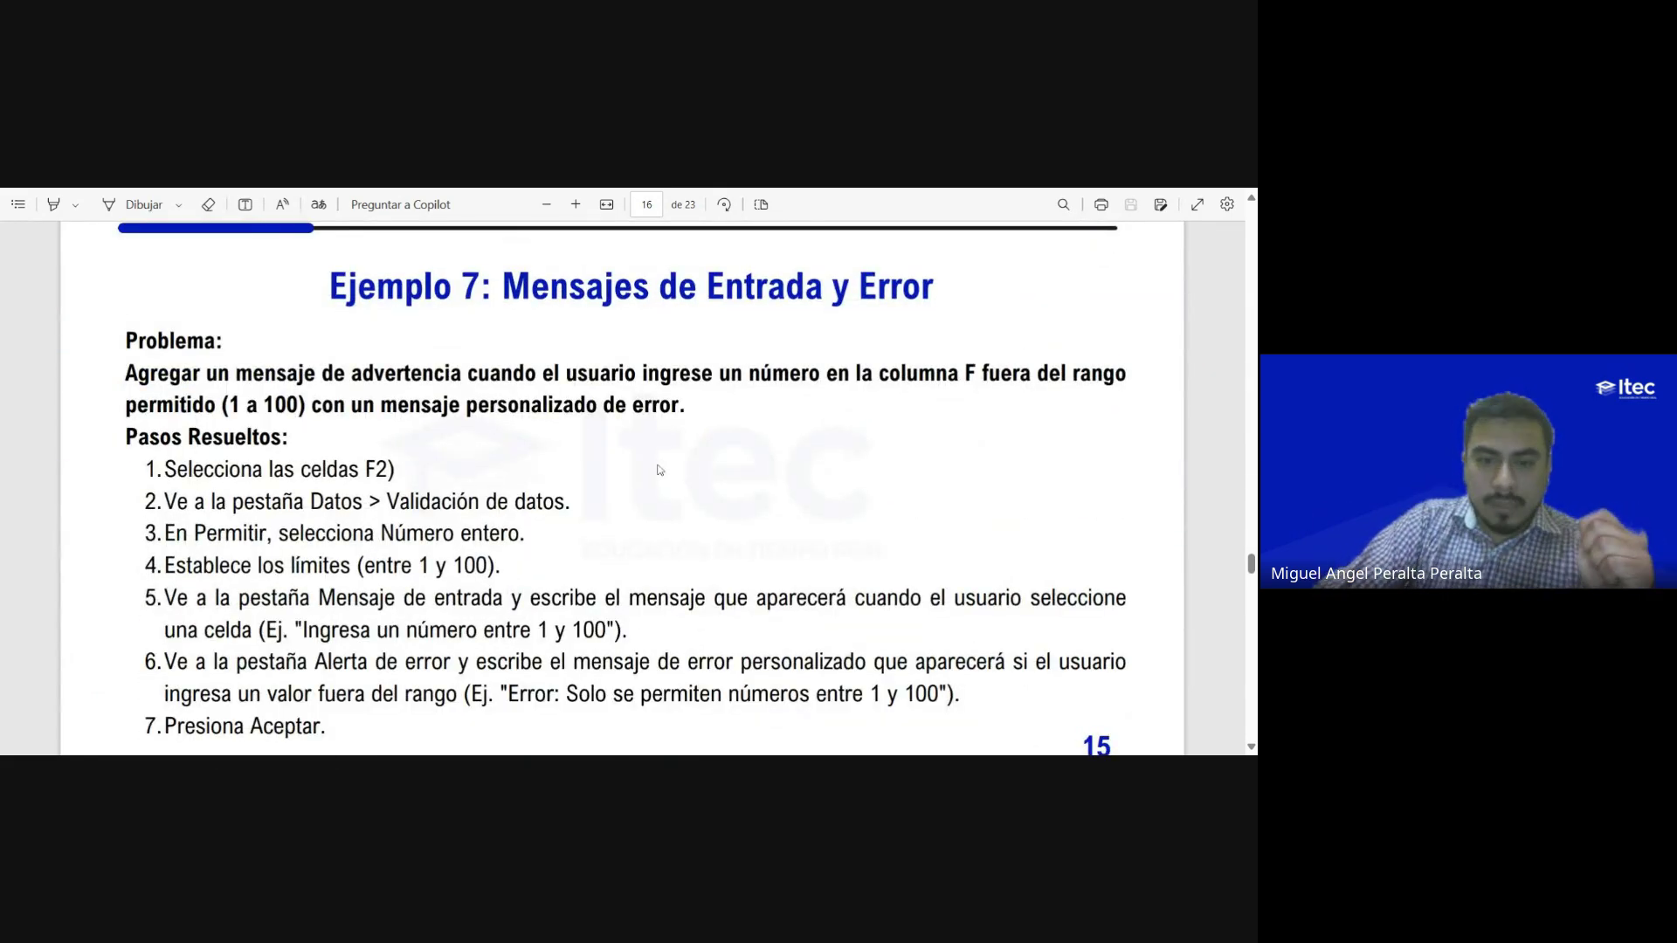
Step: Scroll past Example 7's final whole-number 1 to 100 message steps toward the 'Ejemplo 8' heading
scroll(657, 478, down, 1)
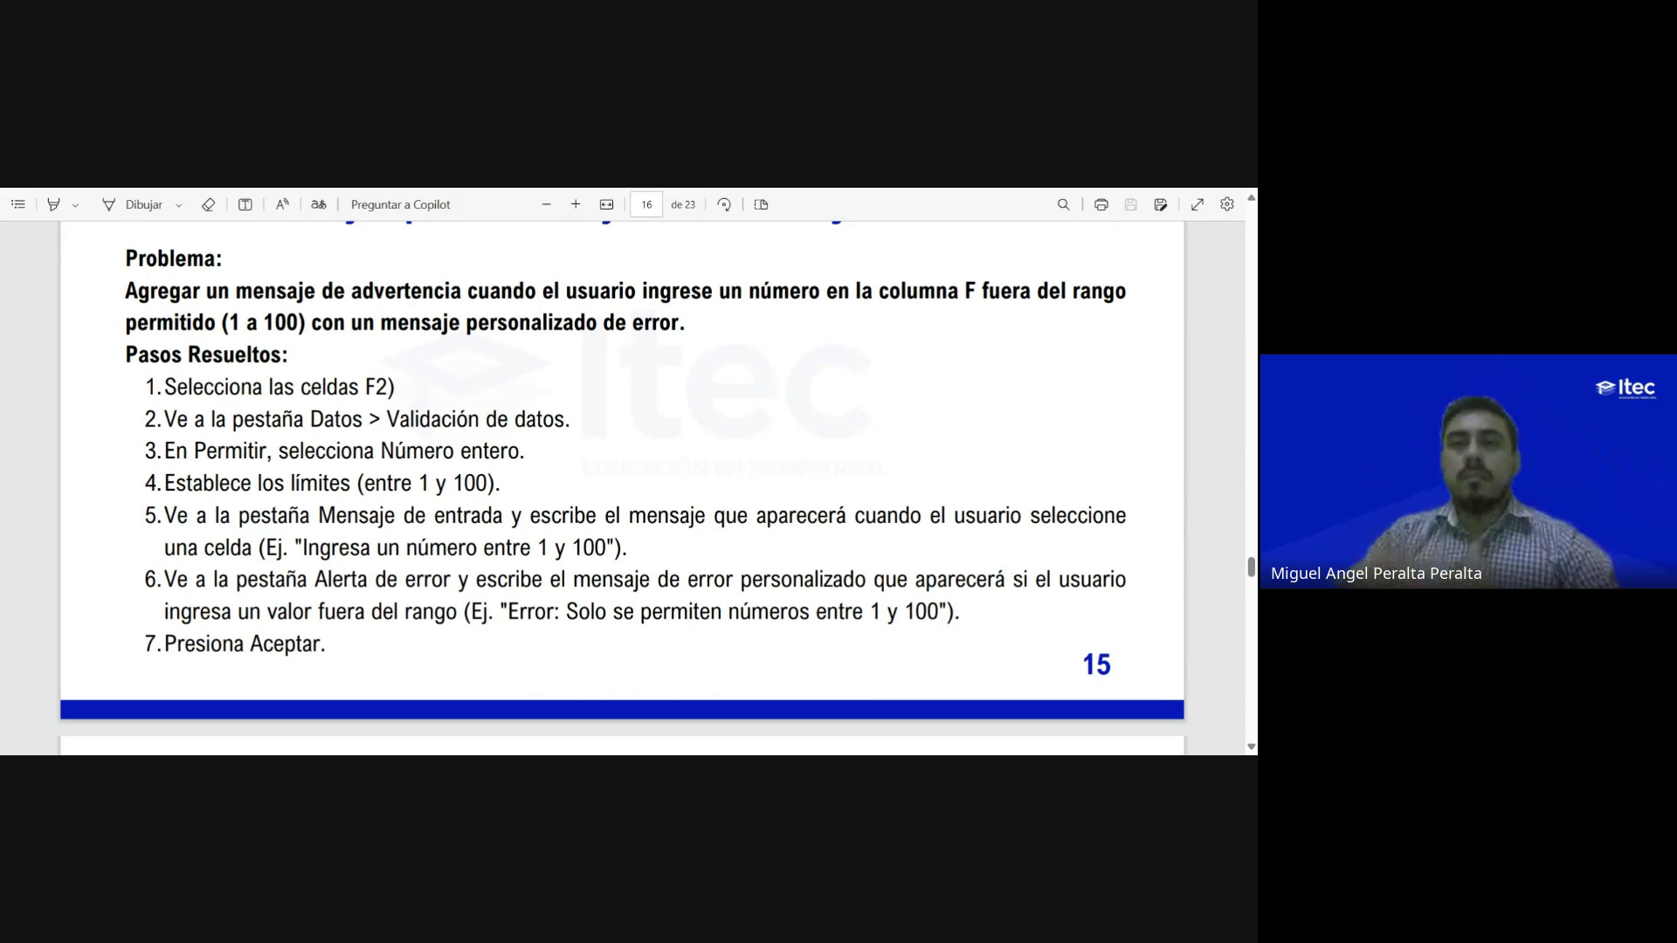
Step: Read Example 8's 0.5 to 10.5 decimal limits on page 17, then continue to page 18, 'Ejemplo 9'
scroll(659, 431, down, 5)
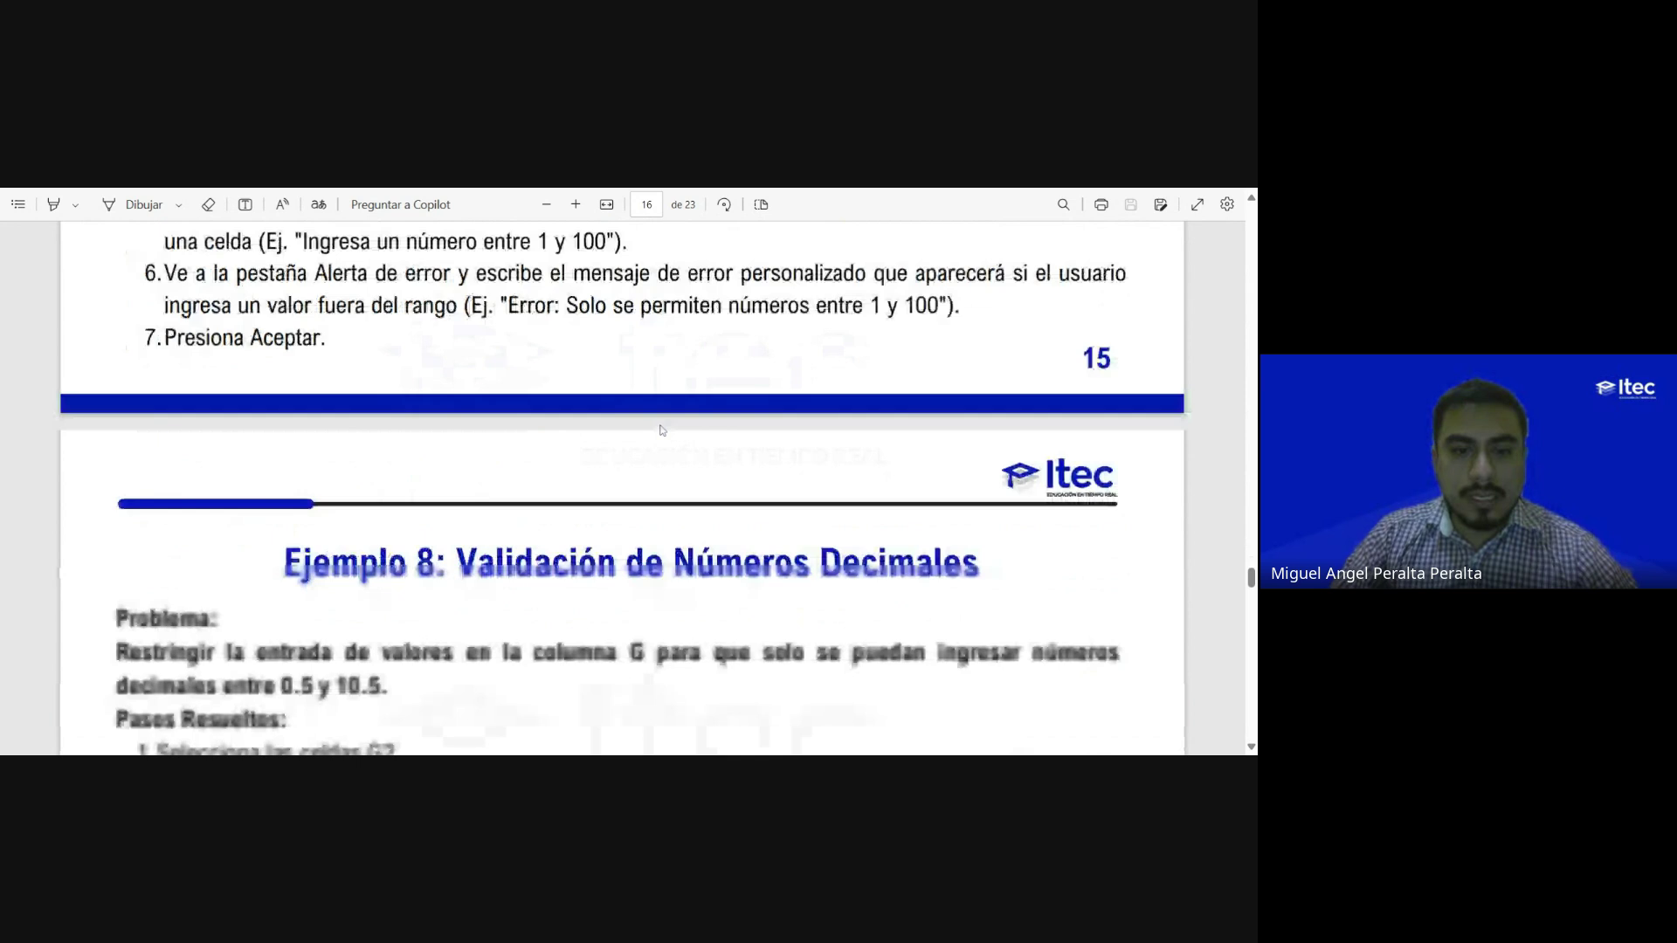
scroll(659, 431, down, 2)
scroll(657, 431, down, 1)
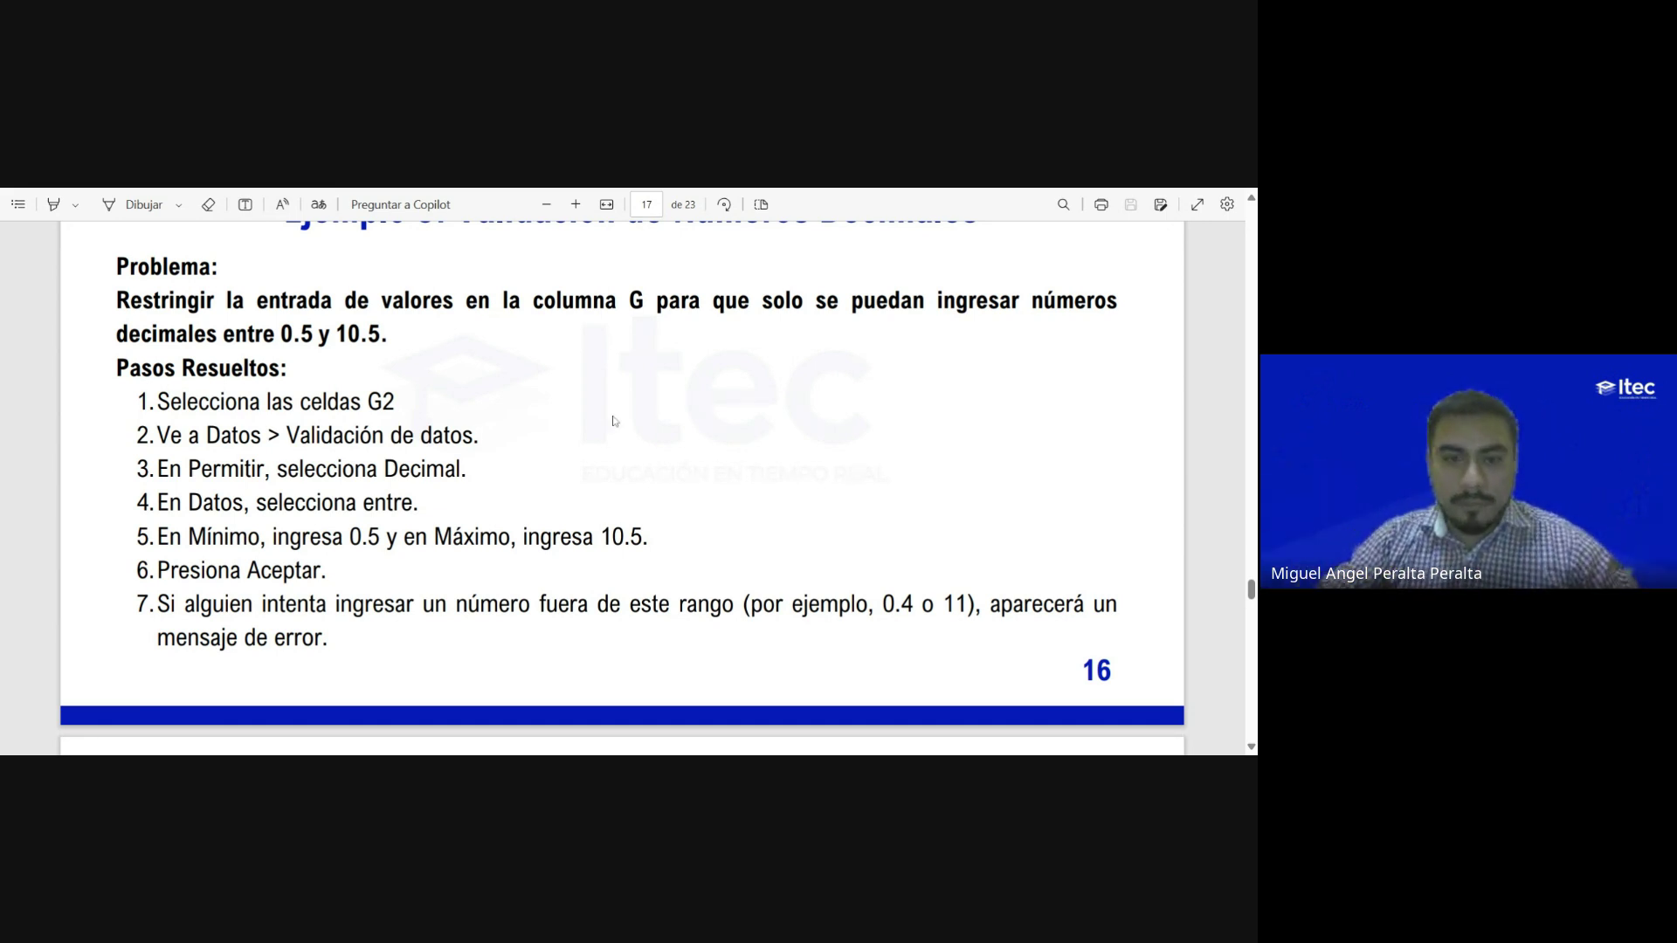
scroll(609, 437, down, 5)
scroll(610, 437, down, 2)
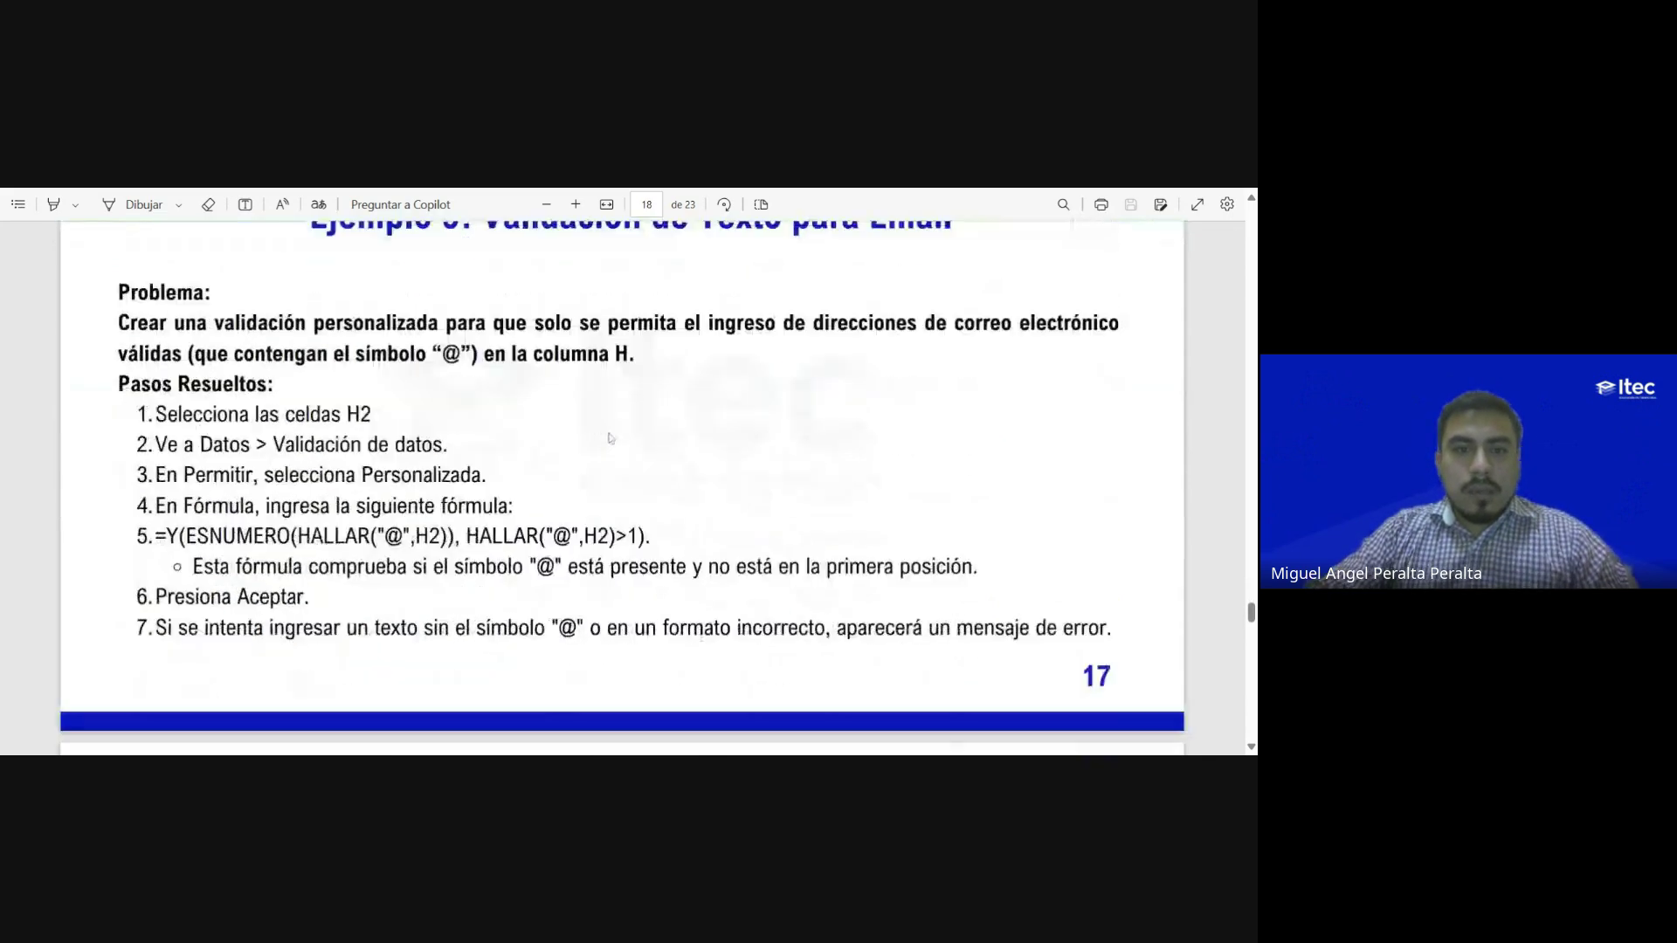
Step: Re-read the HALLAR("@") email formula, then continue to page 19, 'Ejemplo 10: Validación de Números Positivos'
scroll(622, 456, up, 1)
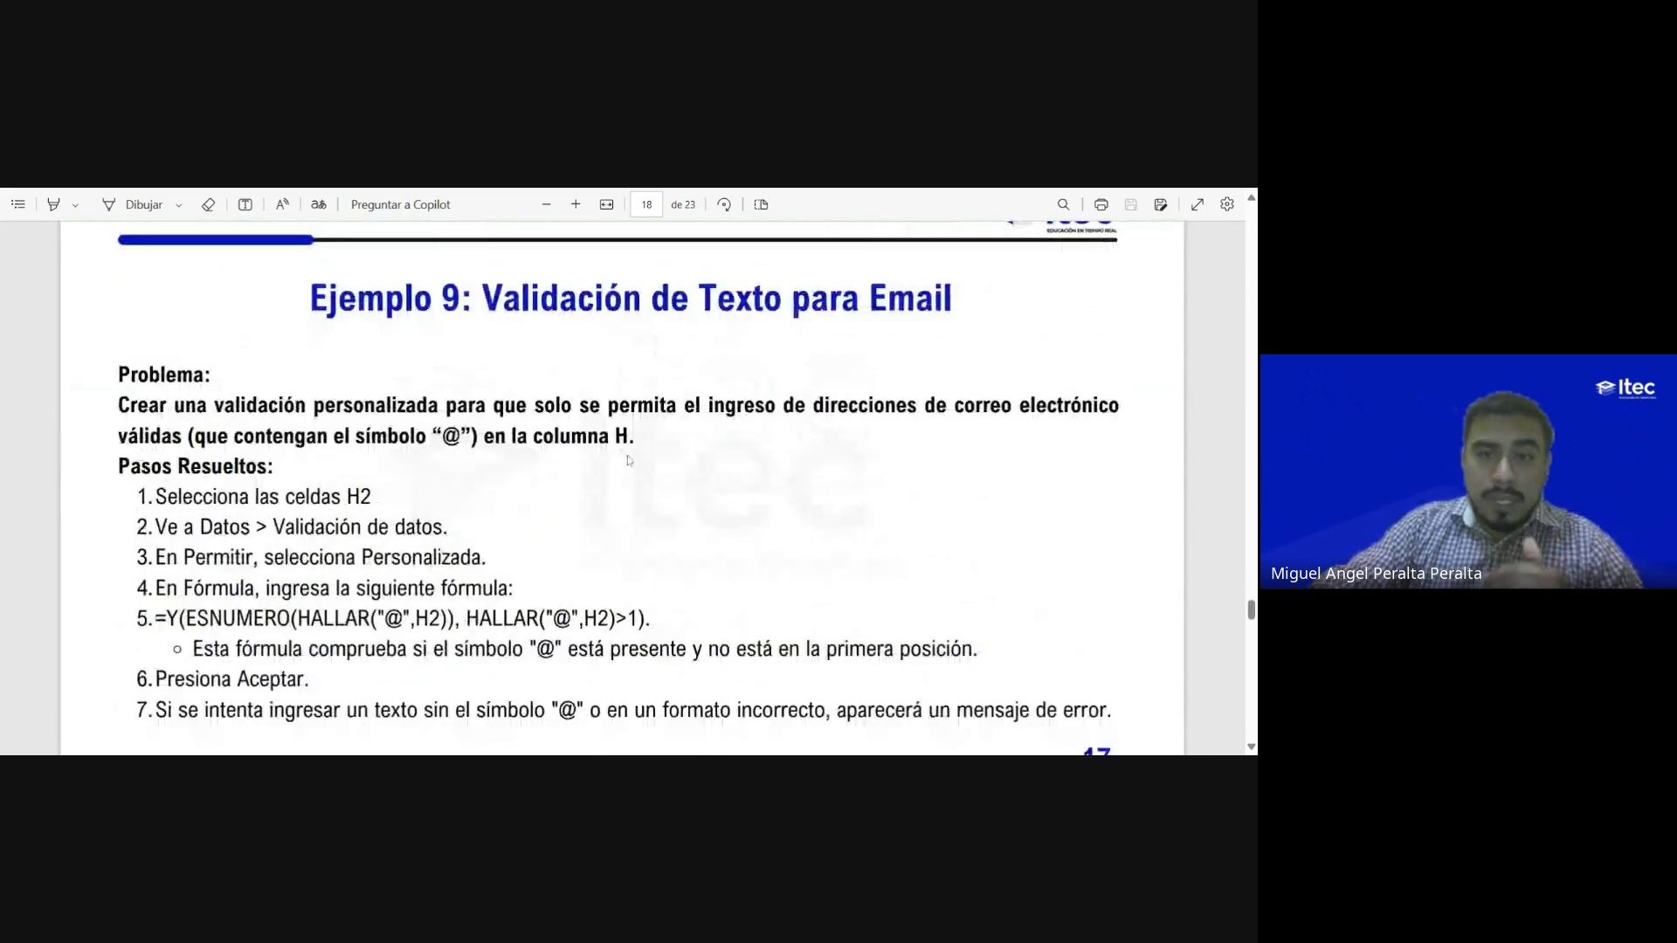
scroll(641, 480, down, 1)
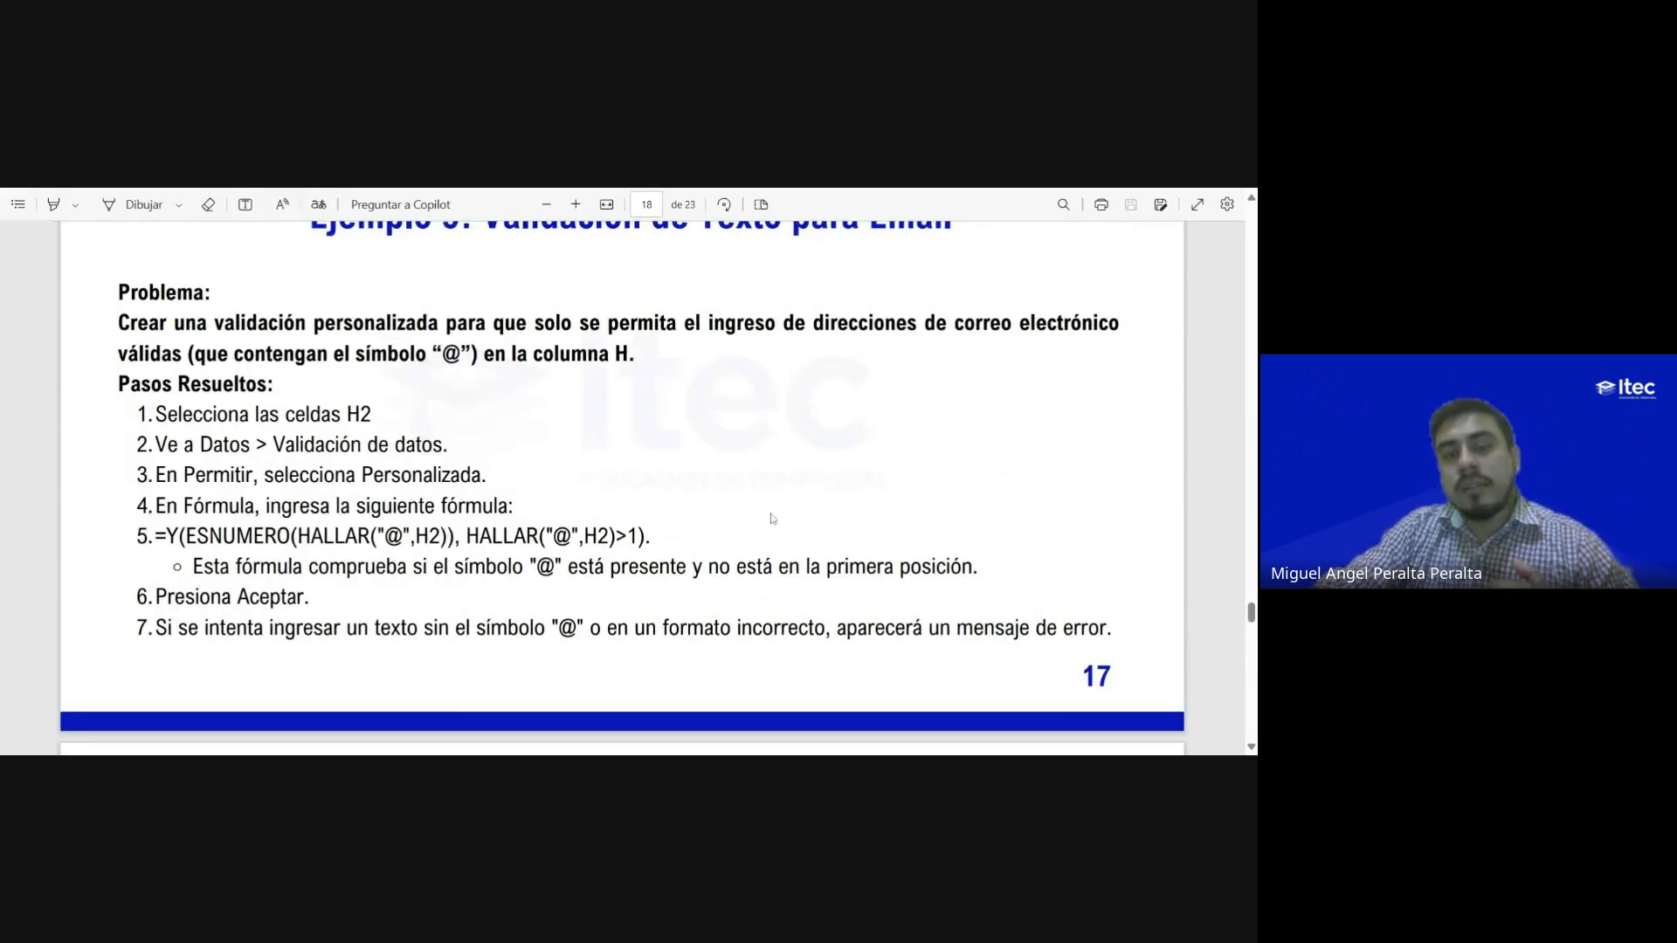
scroll(772, 519, up, 1)
scroll(773, 521, down, 1)
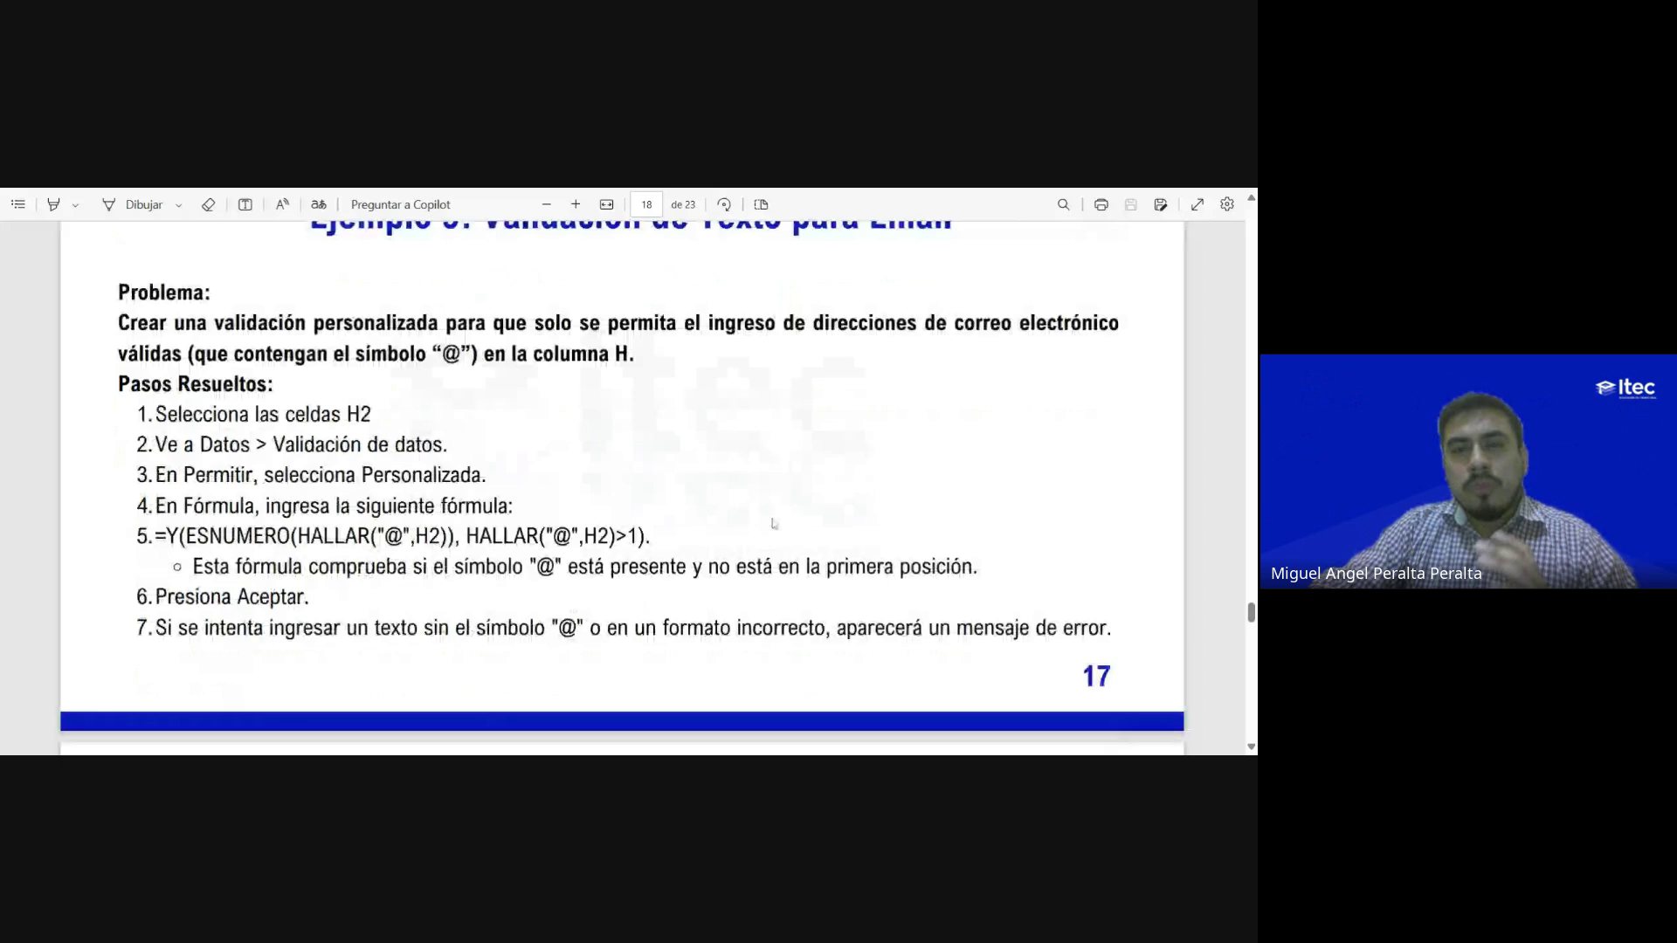
scroll(774, 523, up, 1)
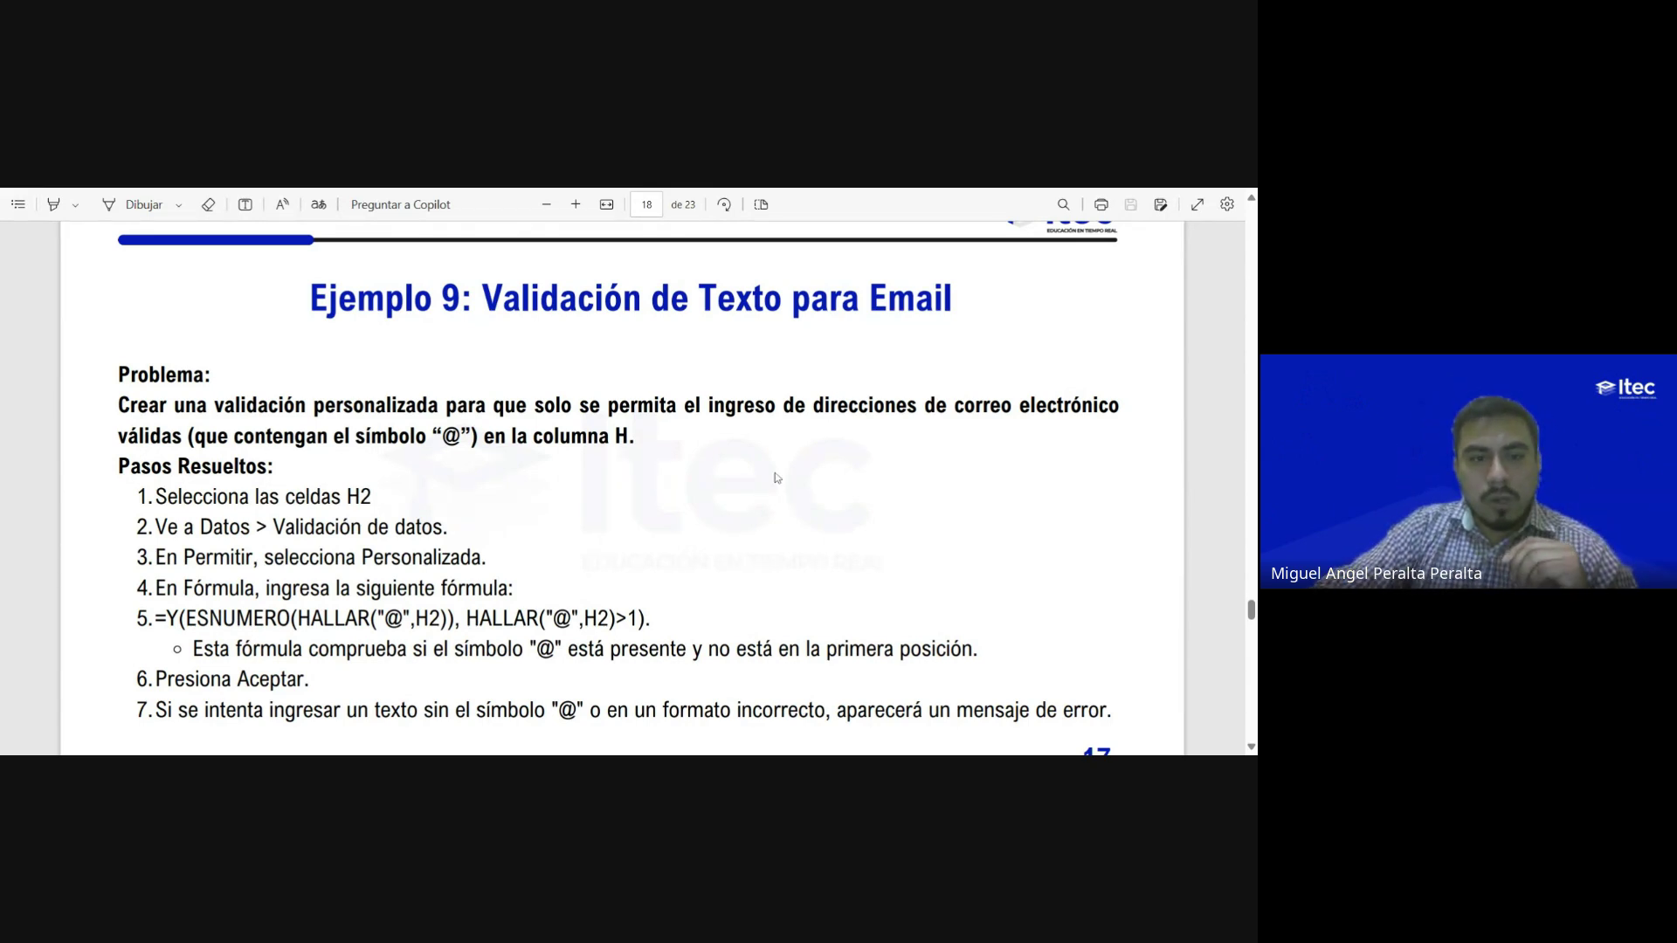
scroll(777, 477, down, 3)
scroll(775, 478, down, 4)
scroll(768, 478, down, 2)
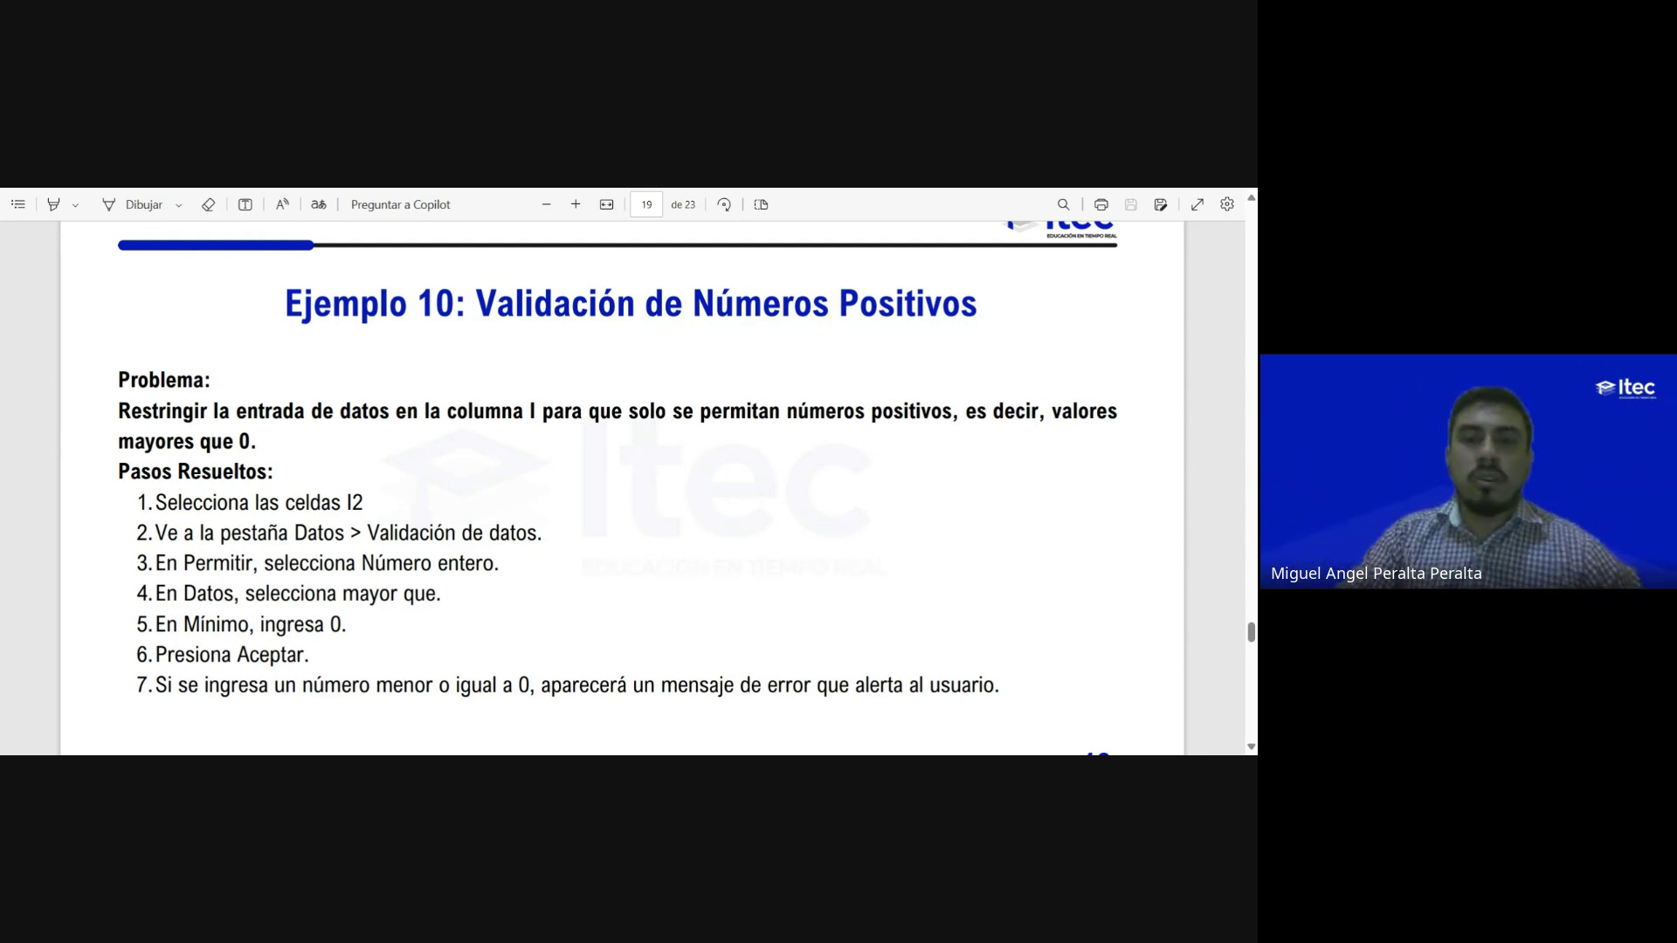
Step: Scroll down to page 20, Example 11's six-character minimum password length validation
scroll(500, 402, down, 8)
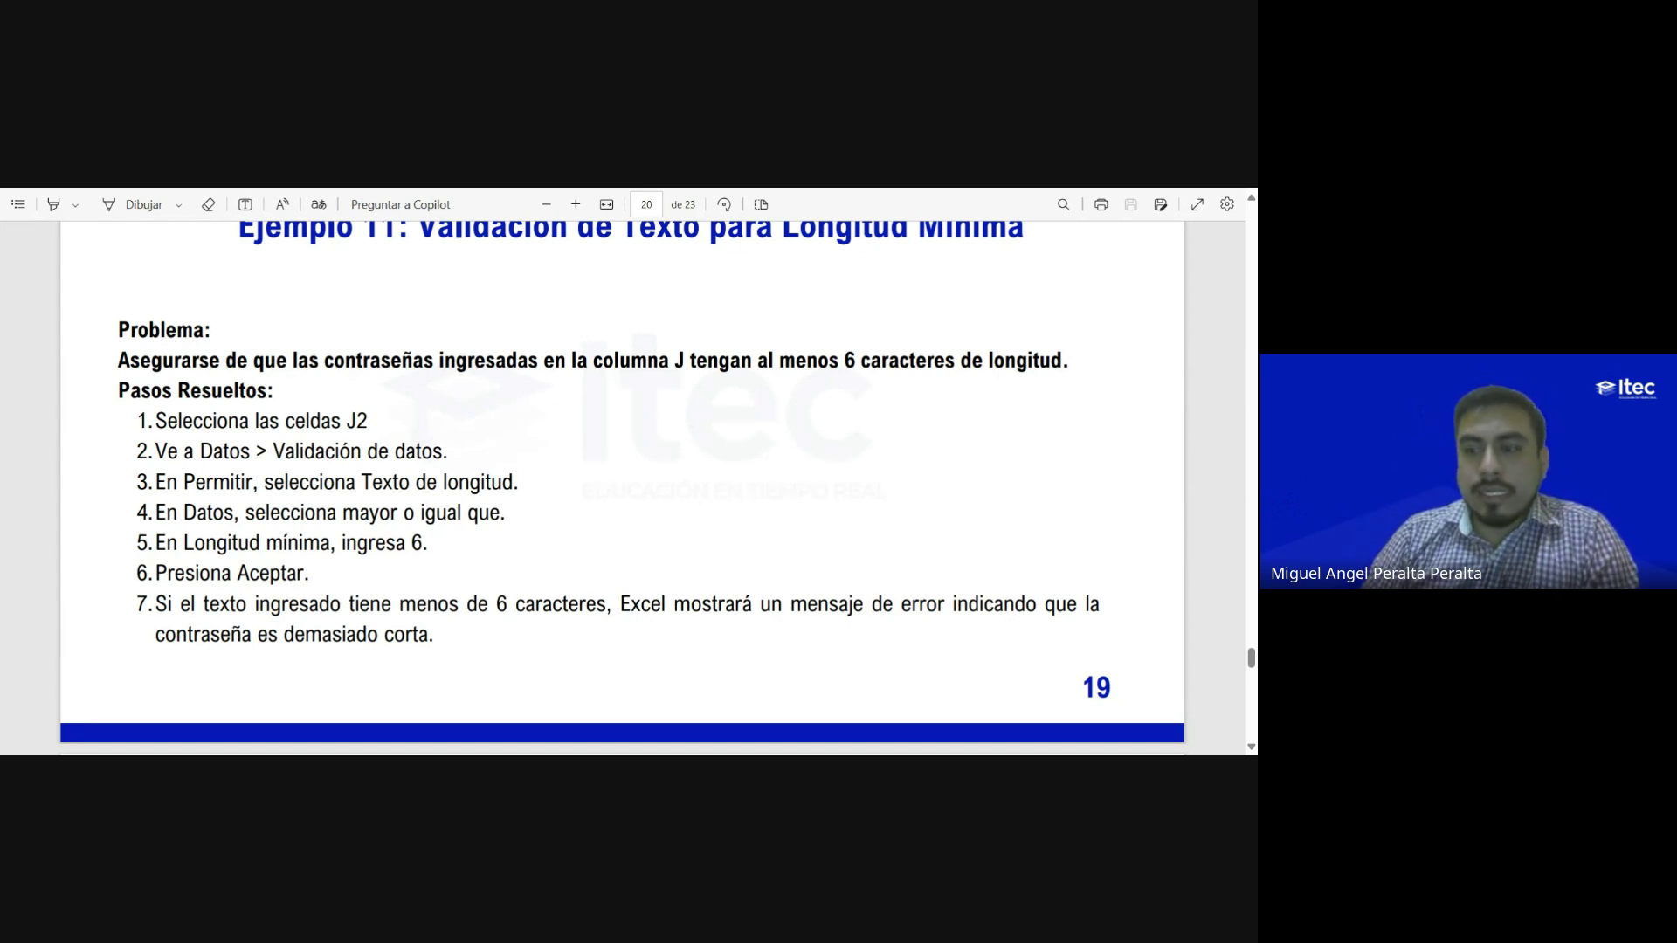
Step: Scroll to page 21, 'Conclusiones', until all four data-validation benefit points are visible
scroll(531, 423, down, 1)
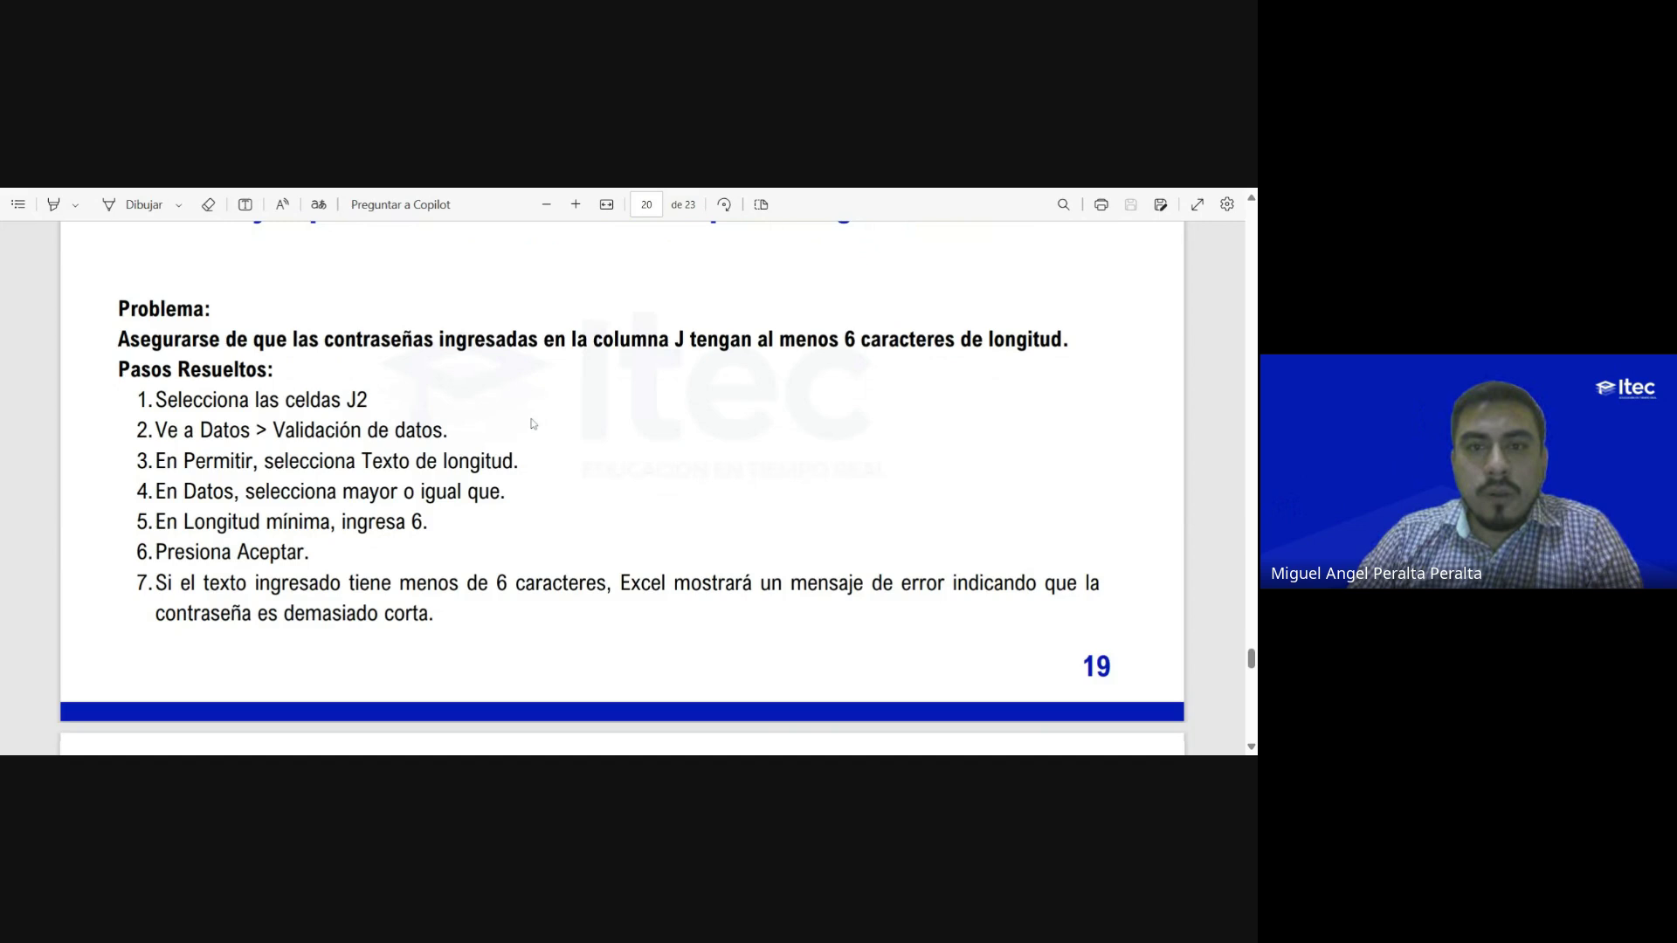
scroll(530, 423, down, 5)
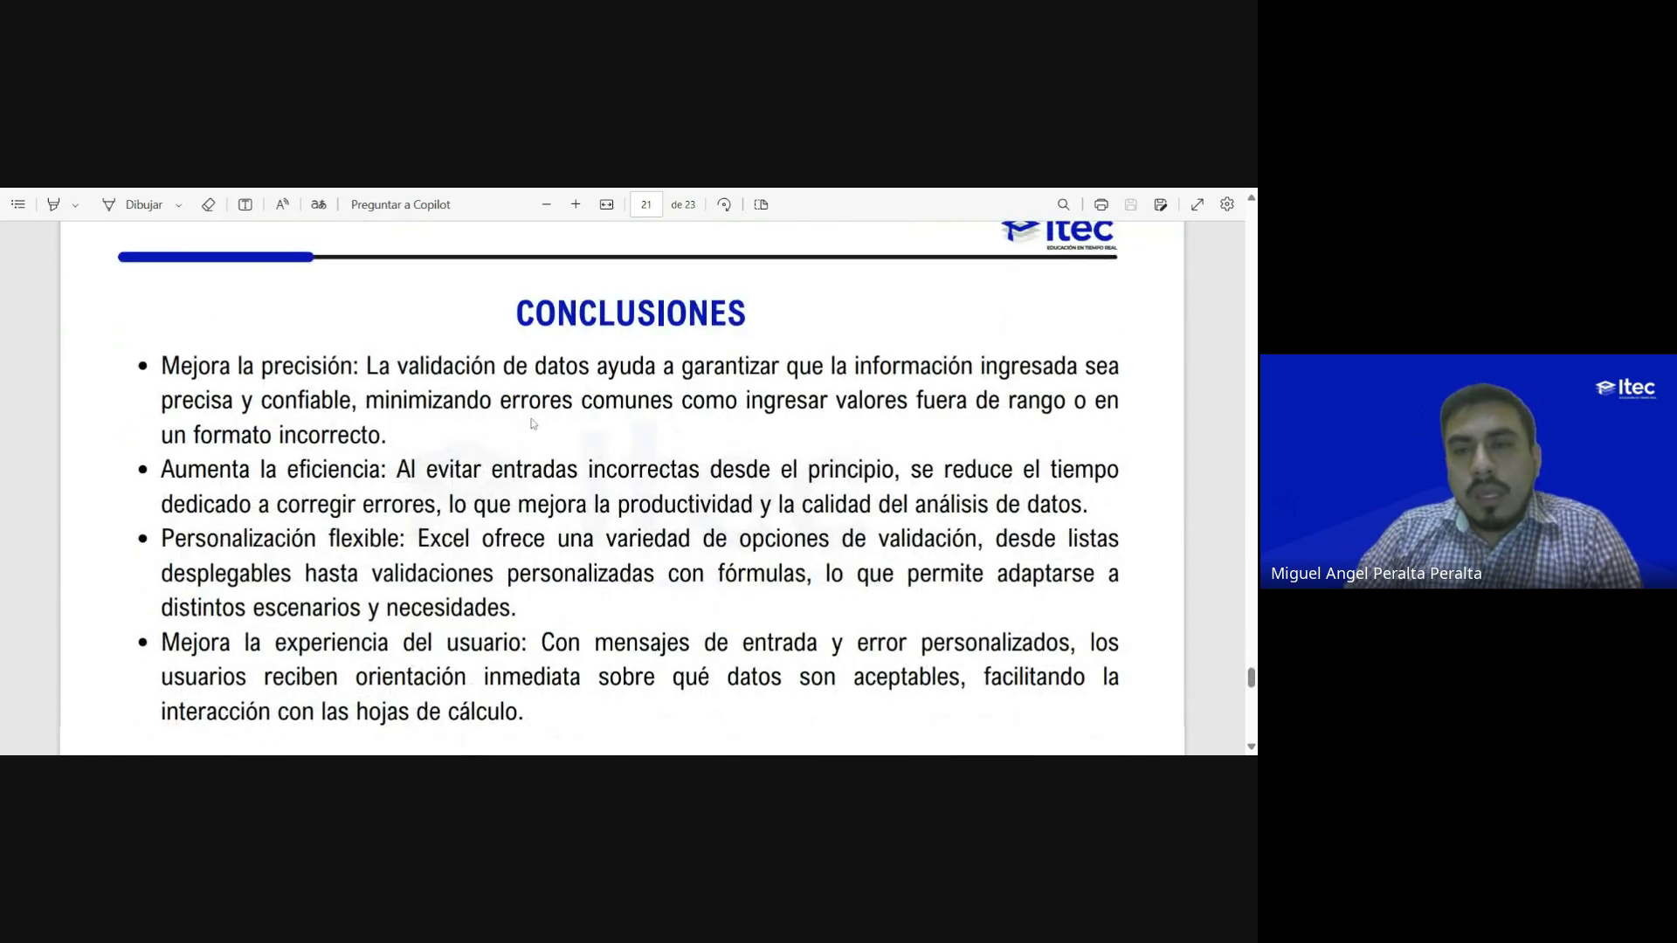
scroll(622, 488, up, 1)
scroll(621, 487, up, 3)
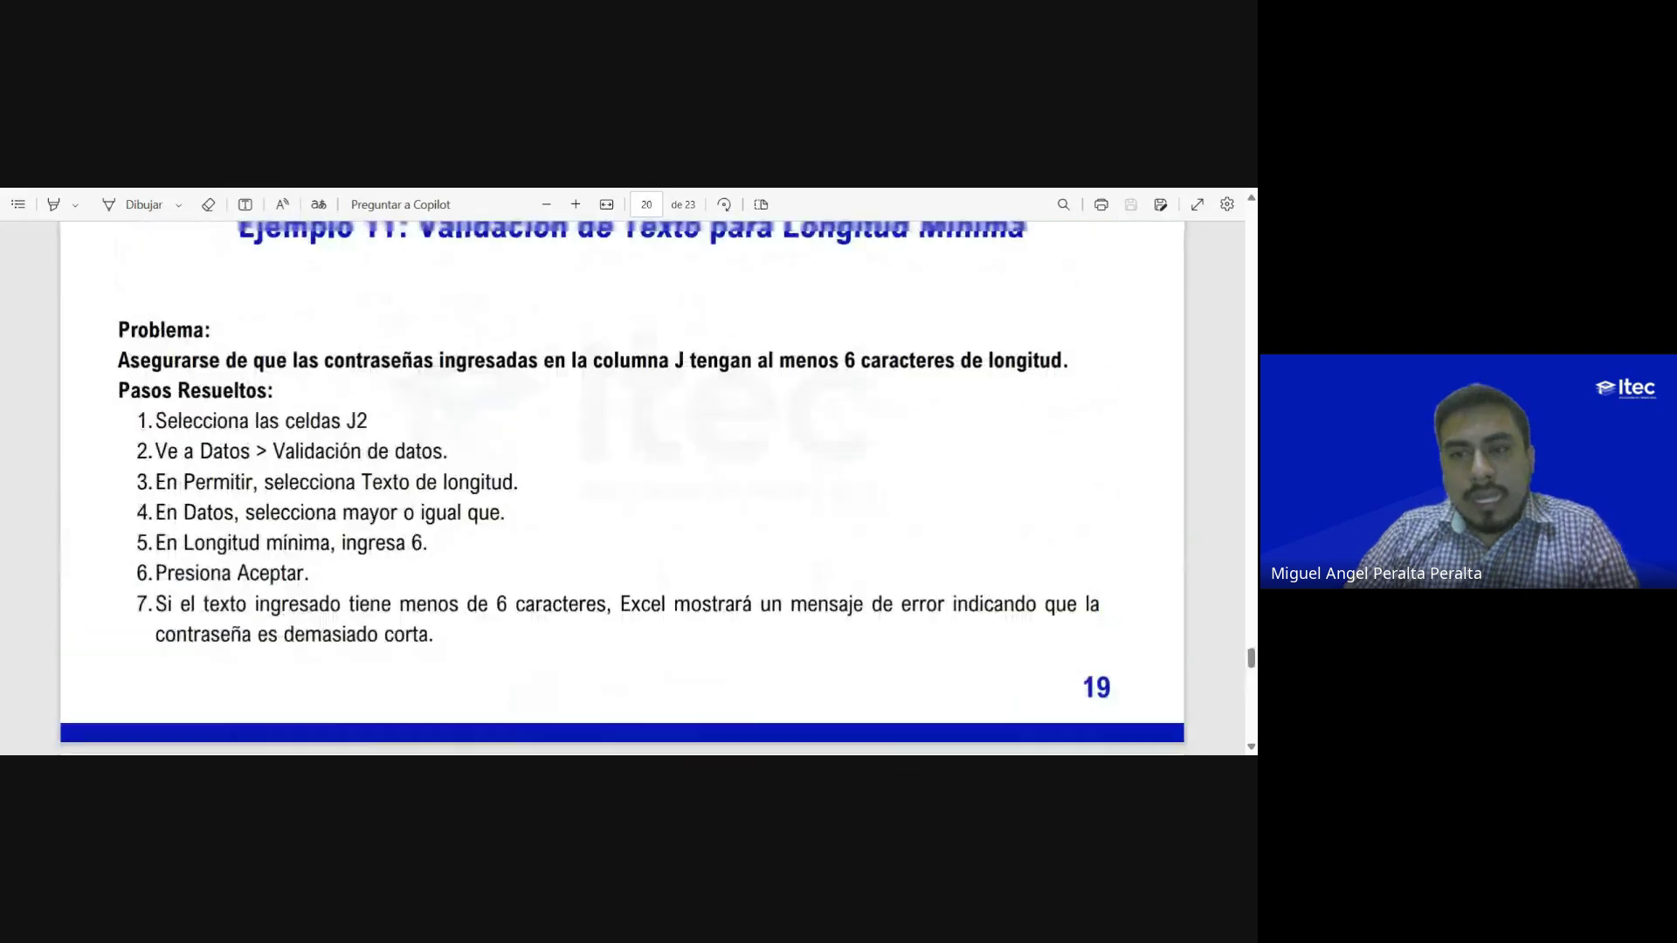
scroll(621, 488, up, 2)
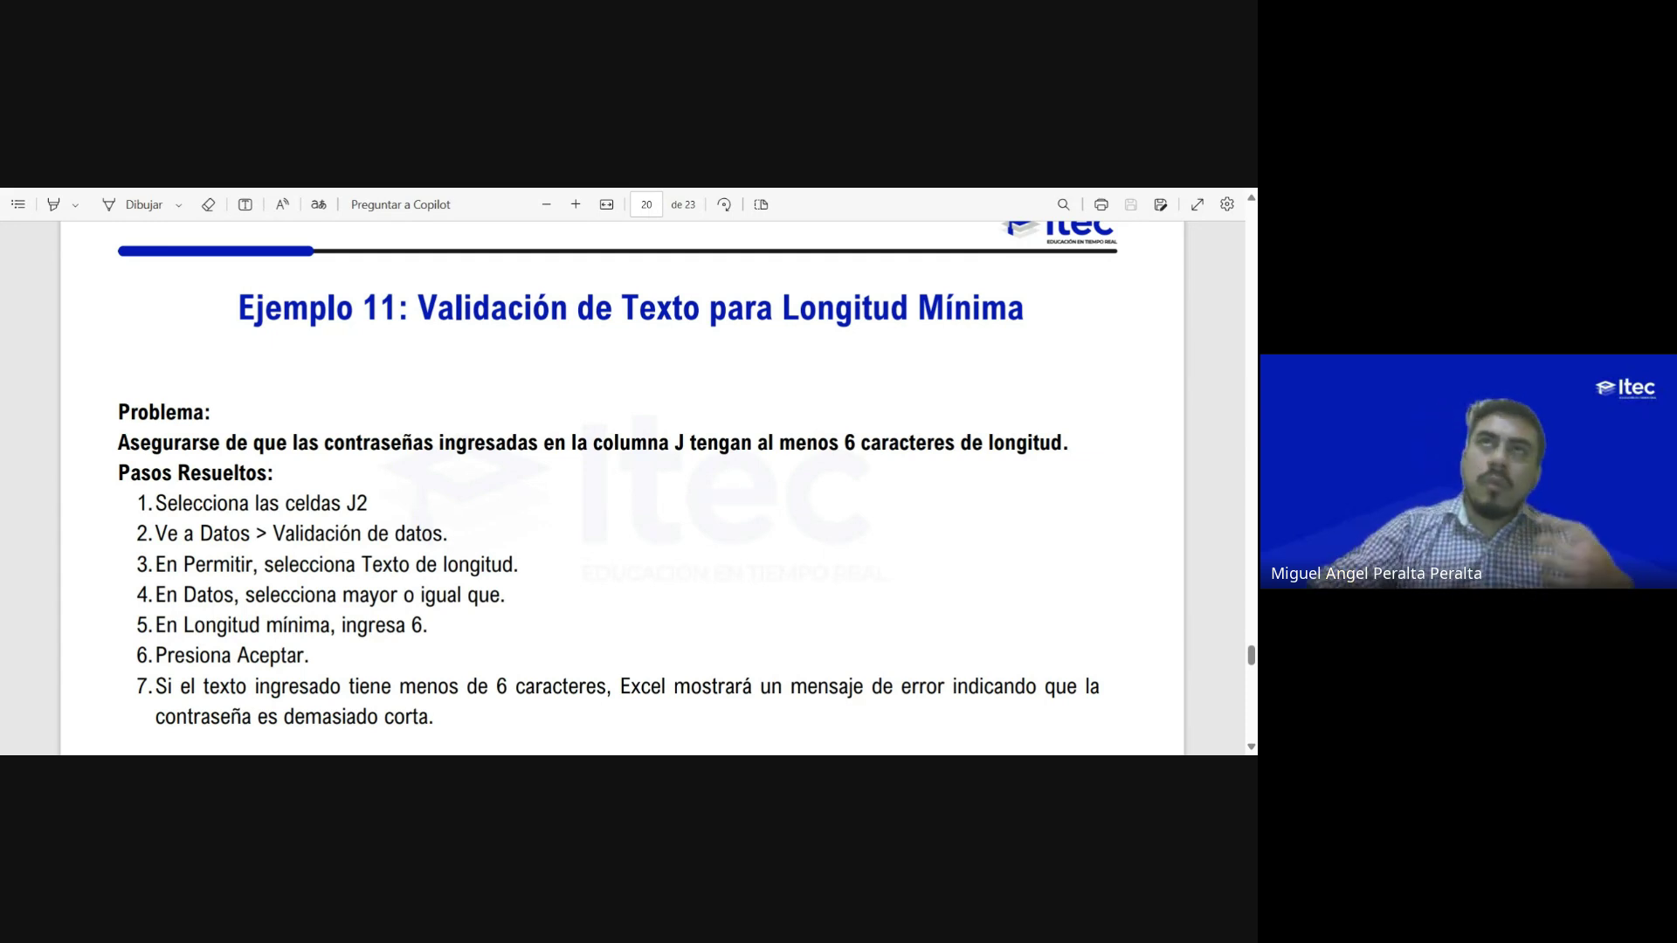
scroll(588, 401, down, 10)
scroll(587, 401, down, 2)
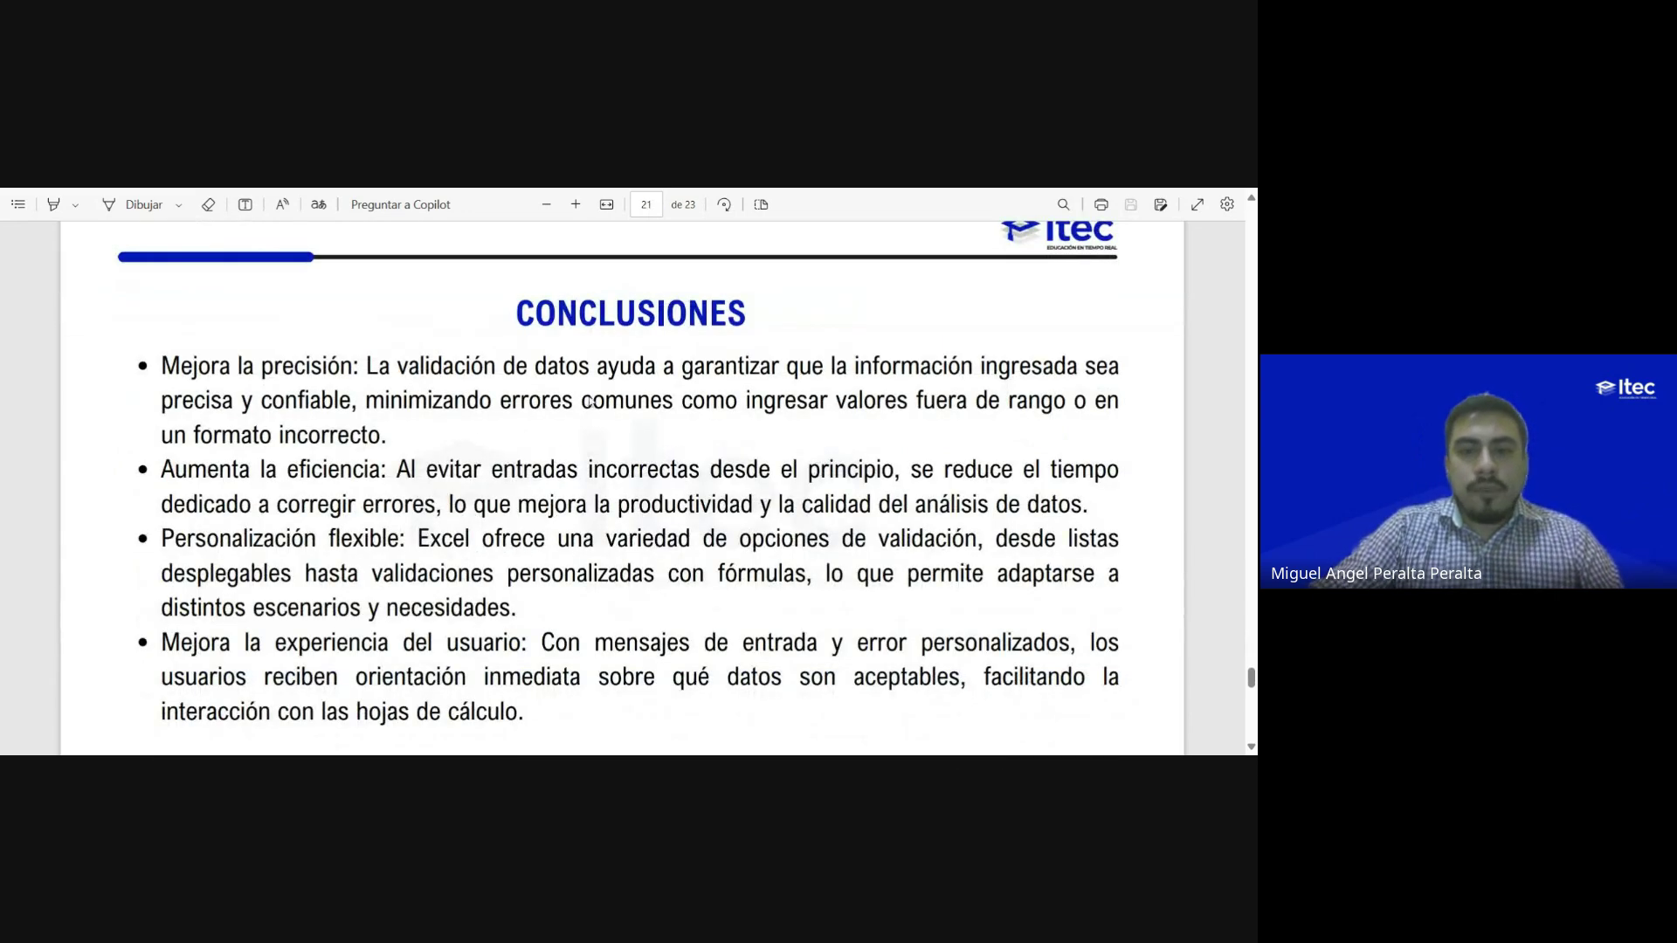
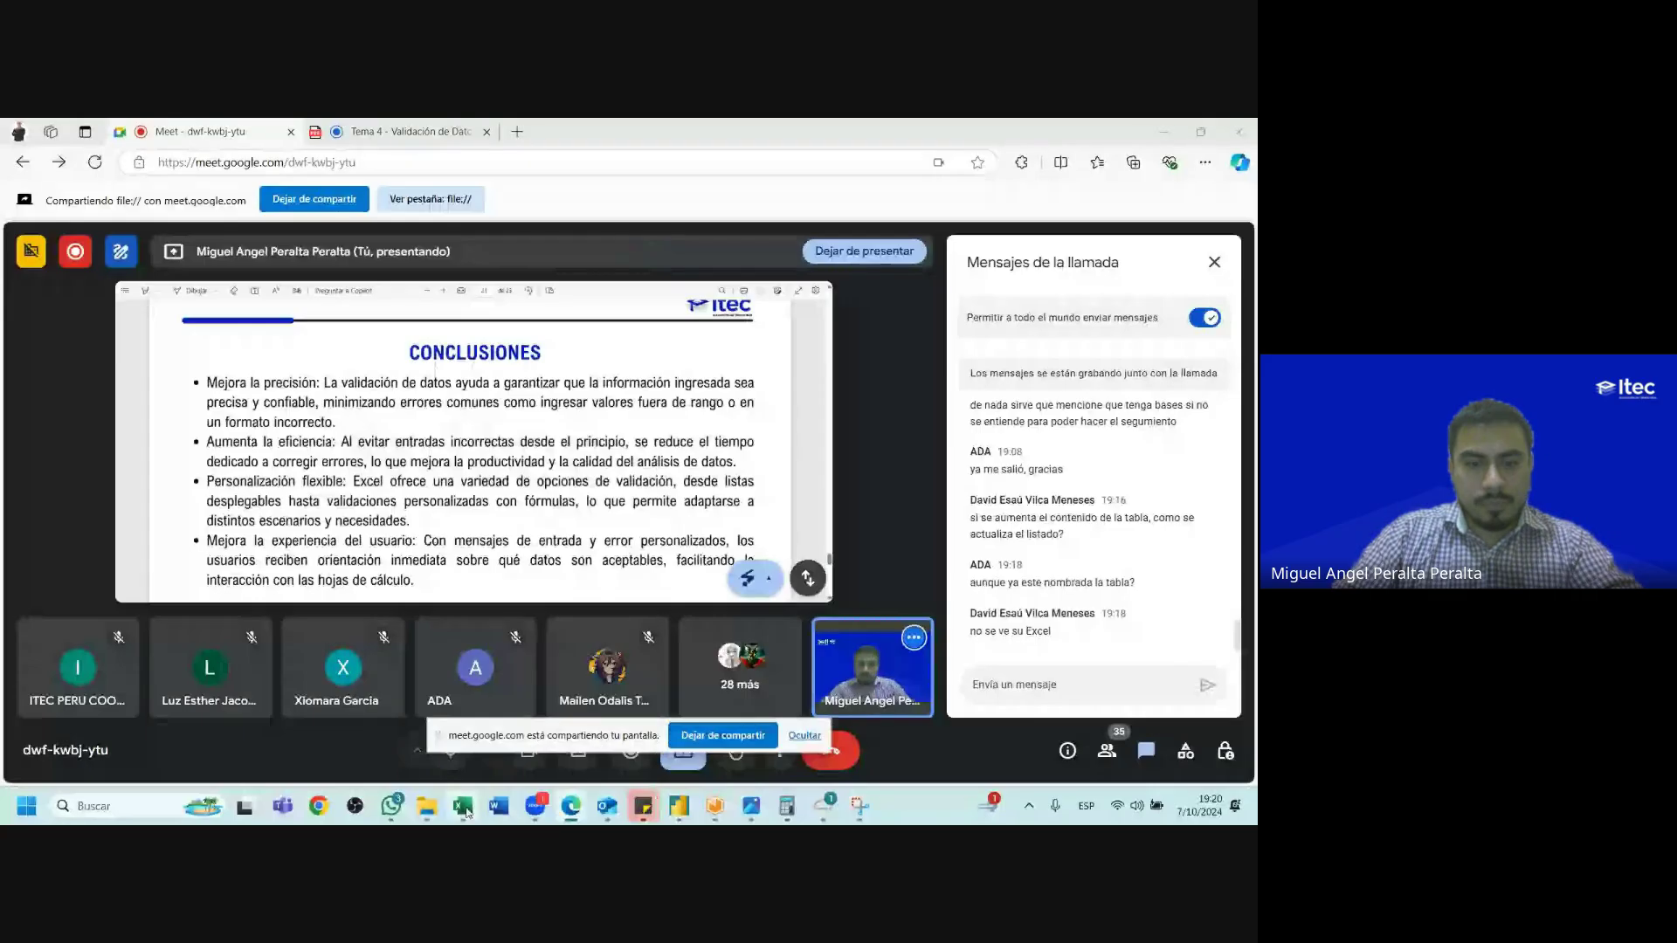
Step: Bring the shared 'Ejercicios Validacion de Datos' Excel workbook in front of the Meet window
click(466, 808)
Step: Add Sistemas below Industrial in the Ingeniería list (C41)
click(301, 612)
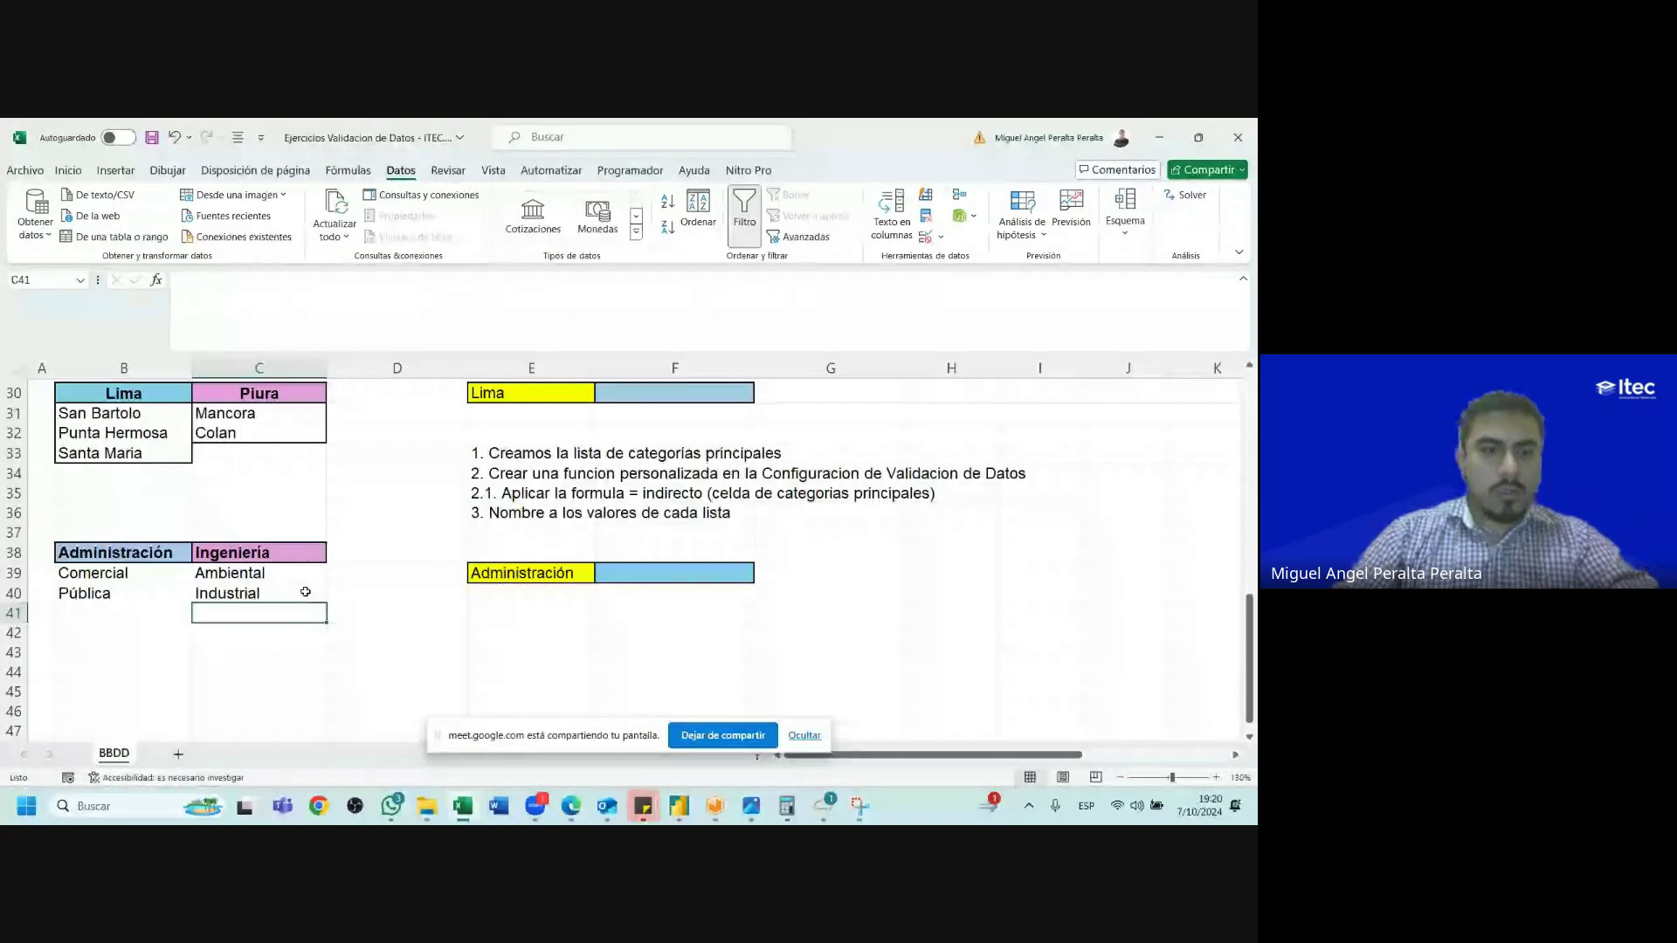
text(Sistemas)
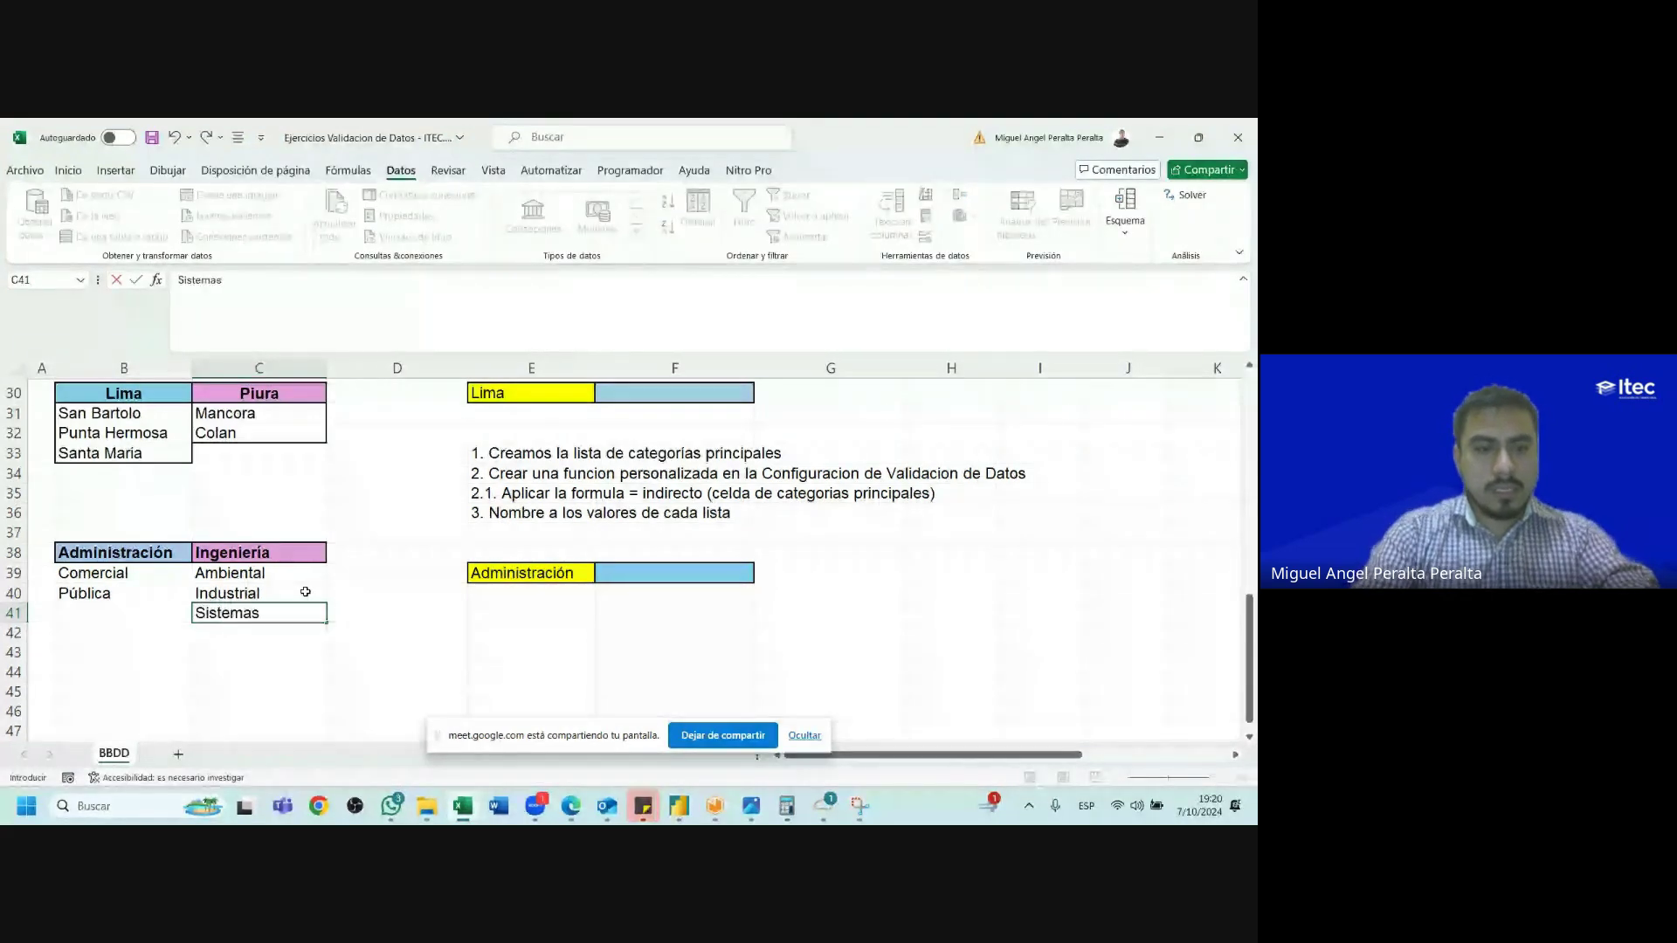
key(Return)
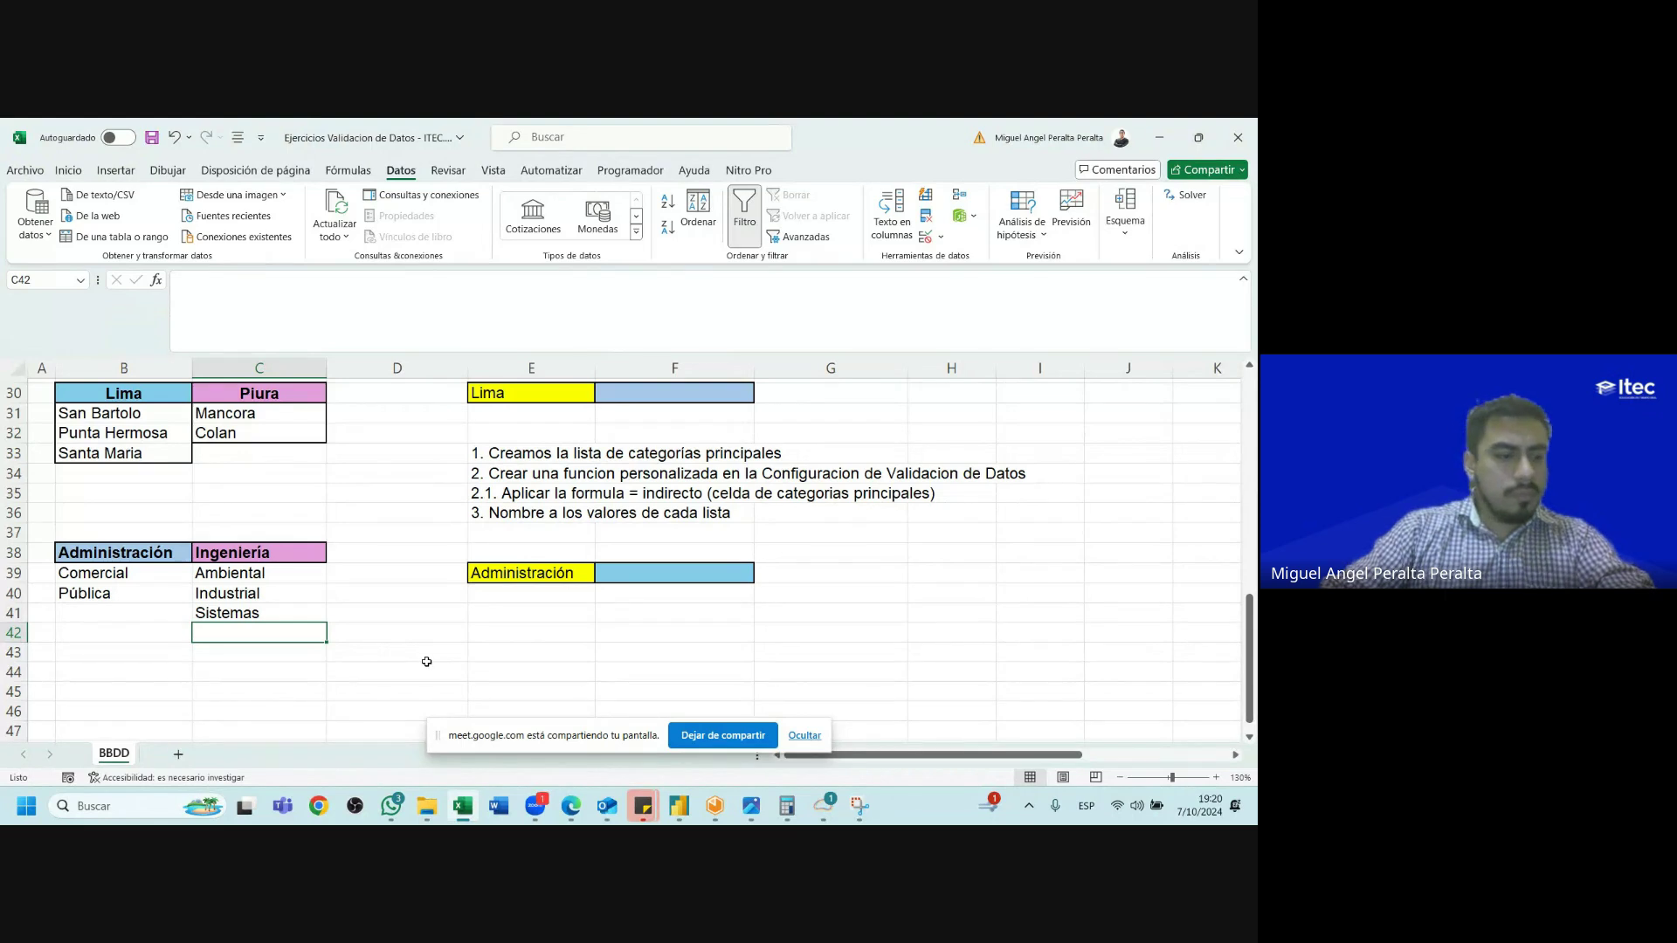
click(293, 613)
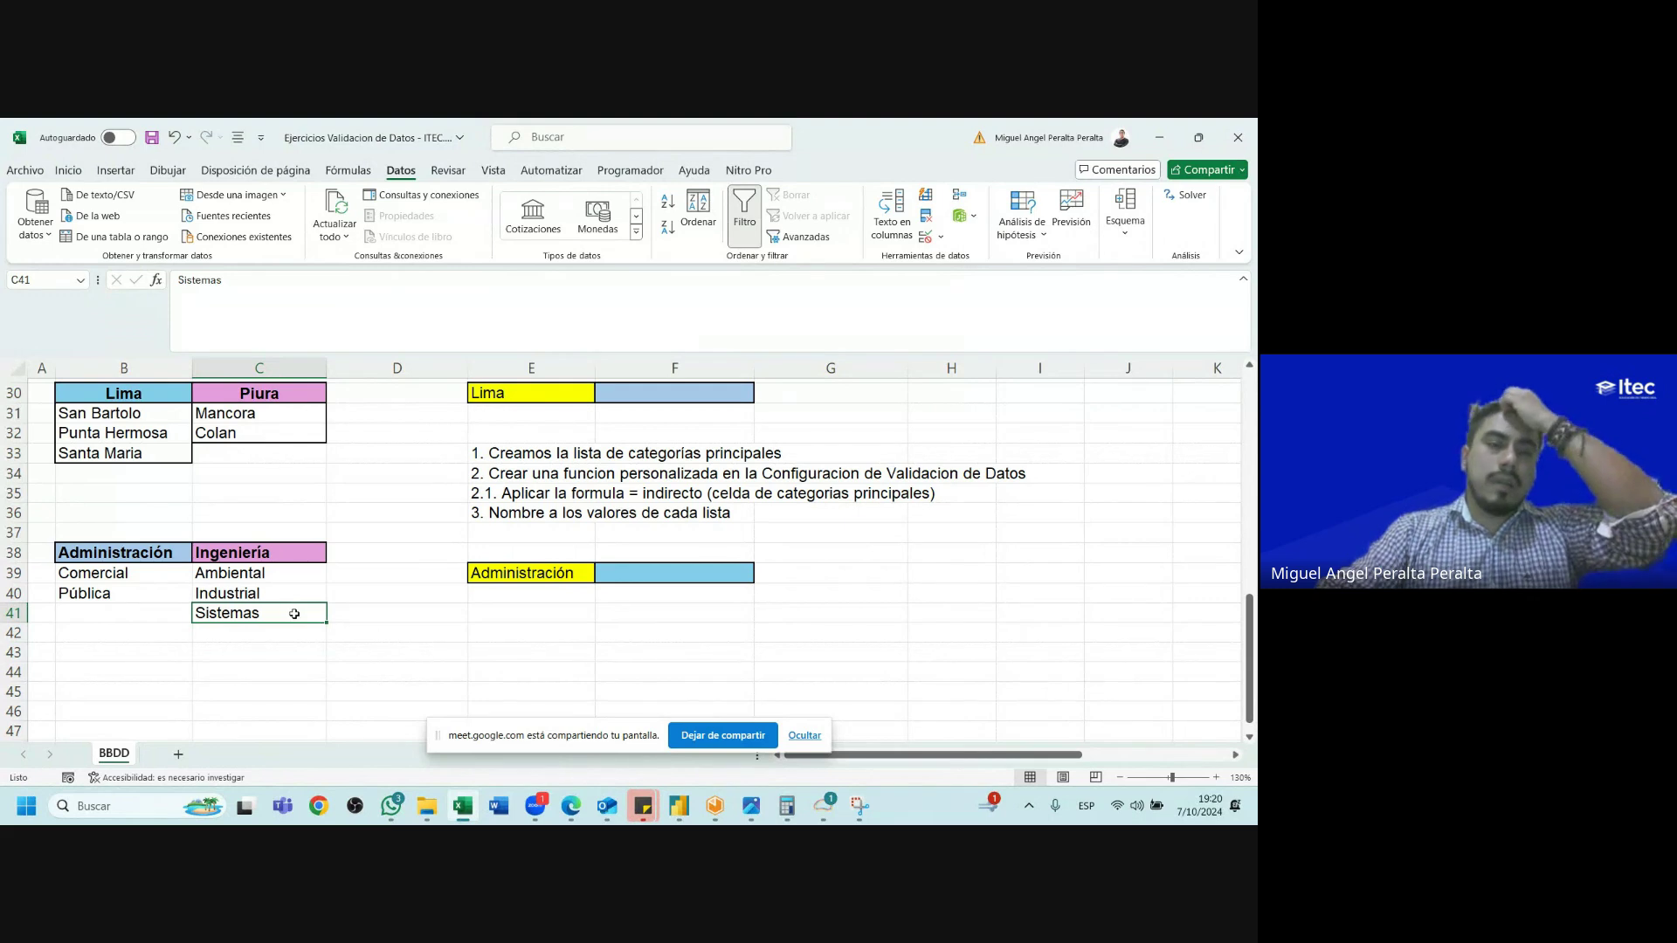
Step: Insert two empty columns at column D beside the Ingeniería list
click(394, 367)
right_click(393, 366)
click(444, 526)
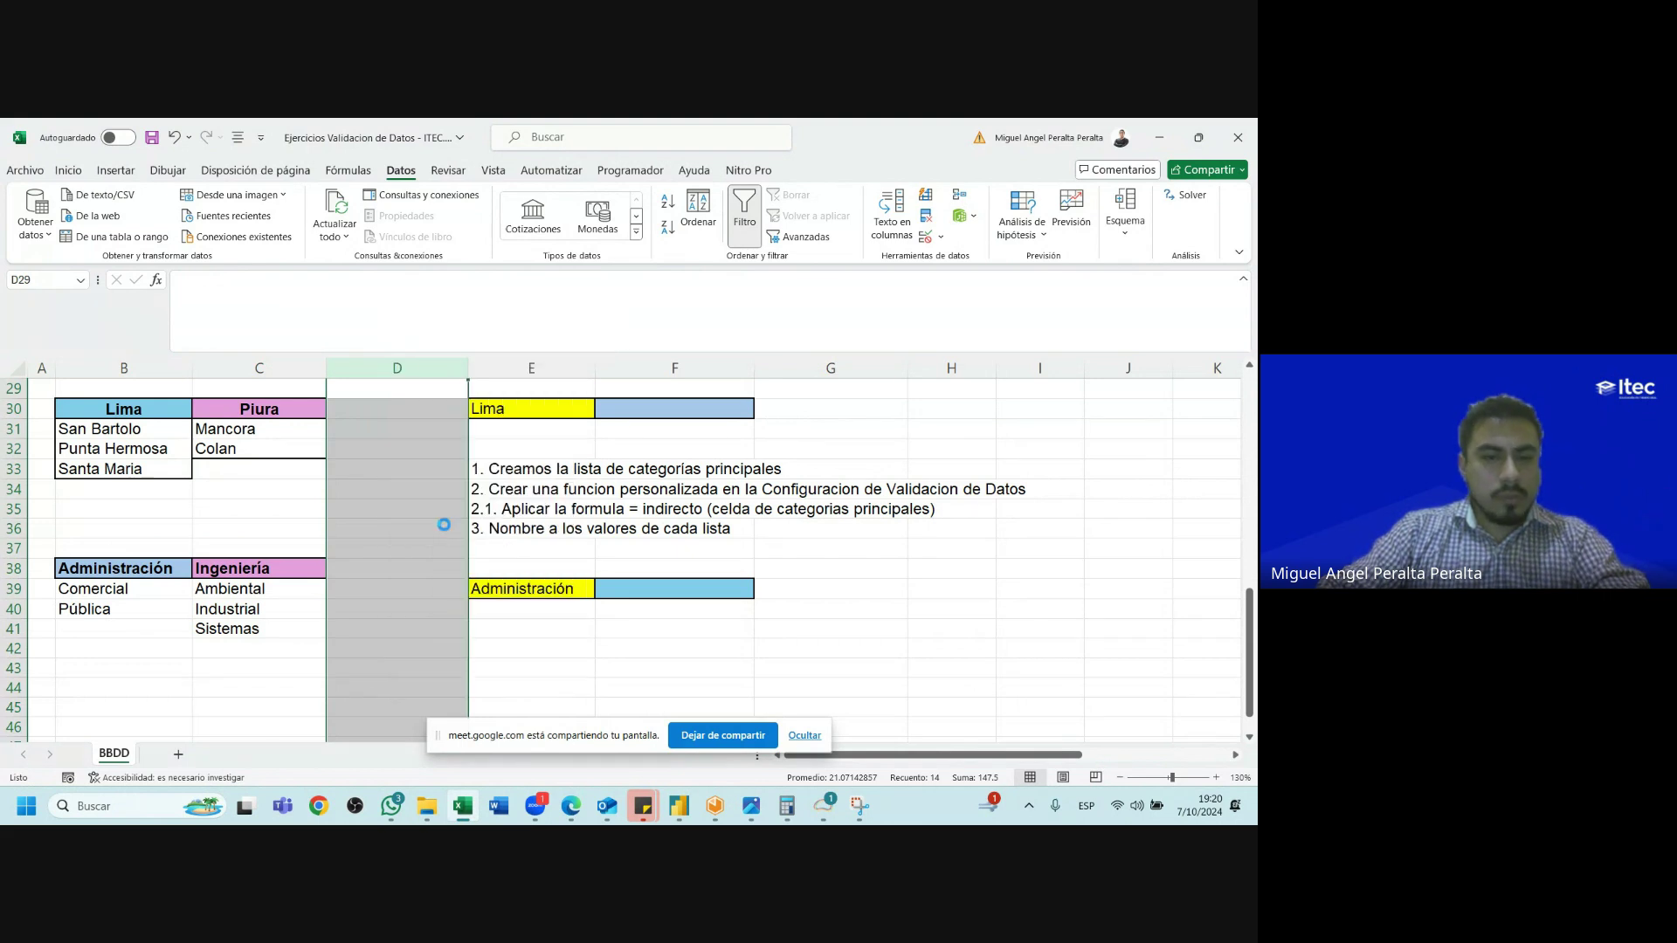
right_click(428, 363)
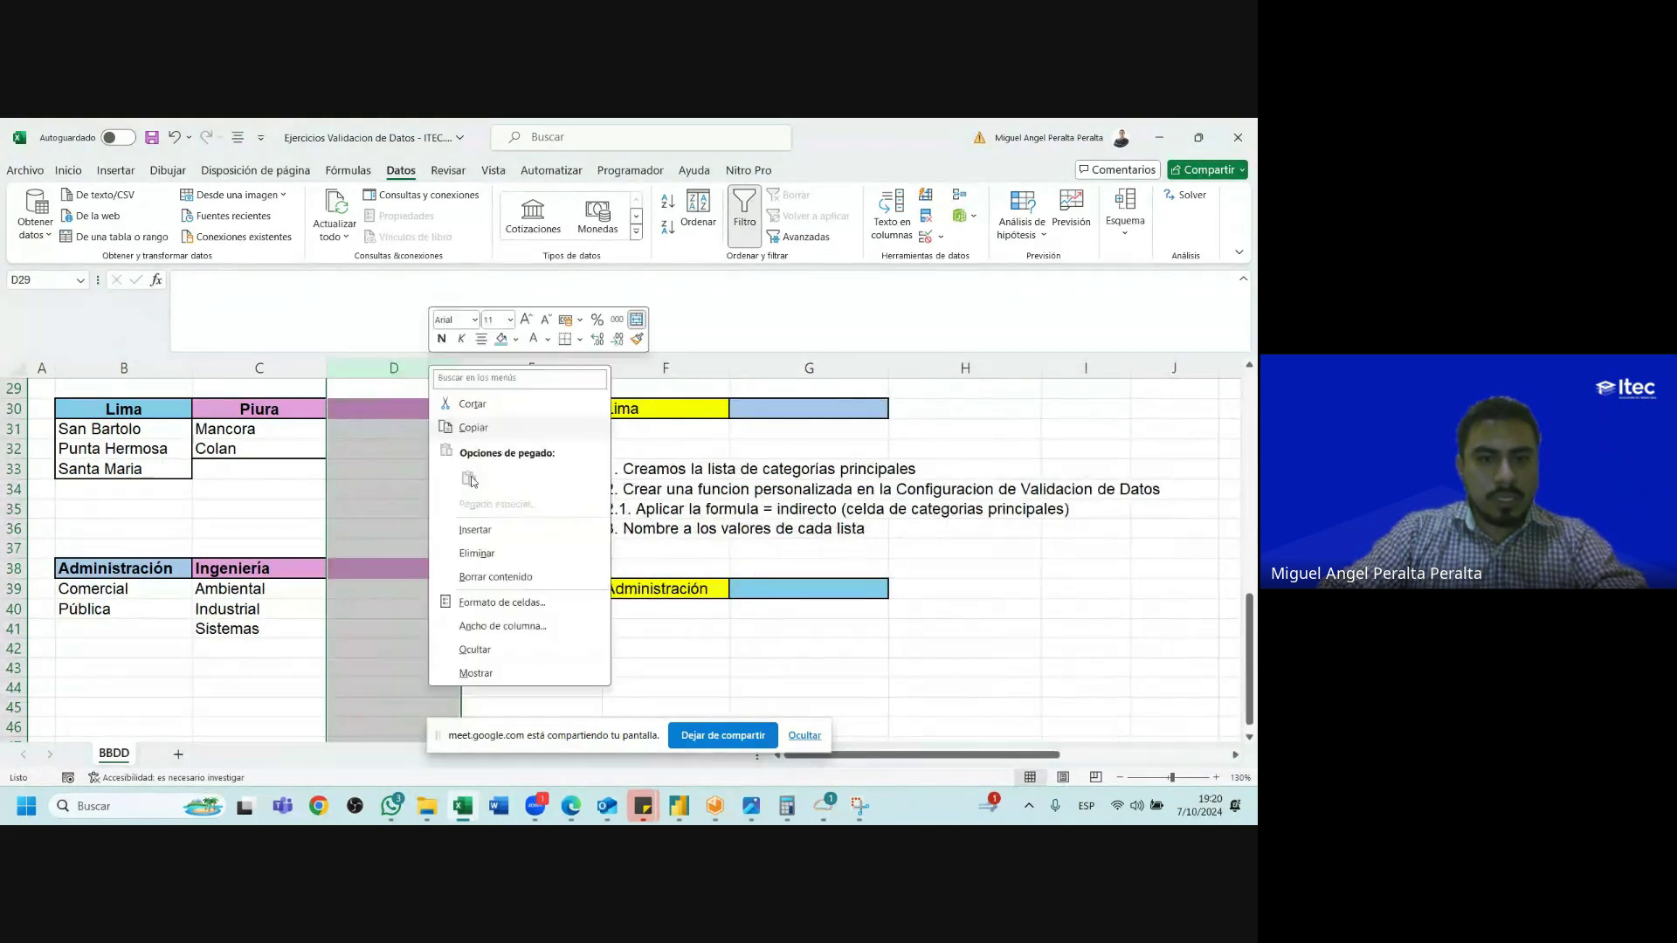
key(Escape)
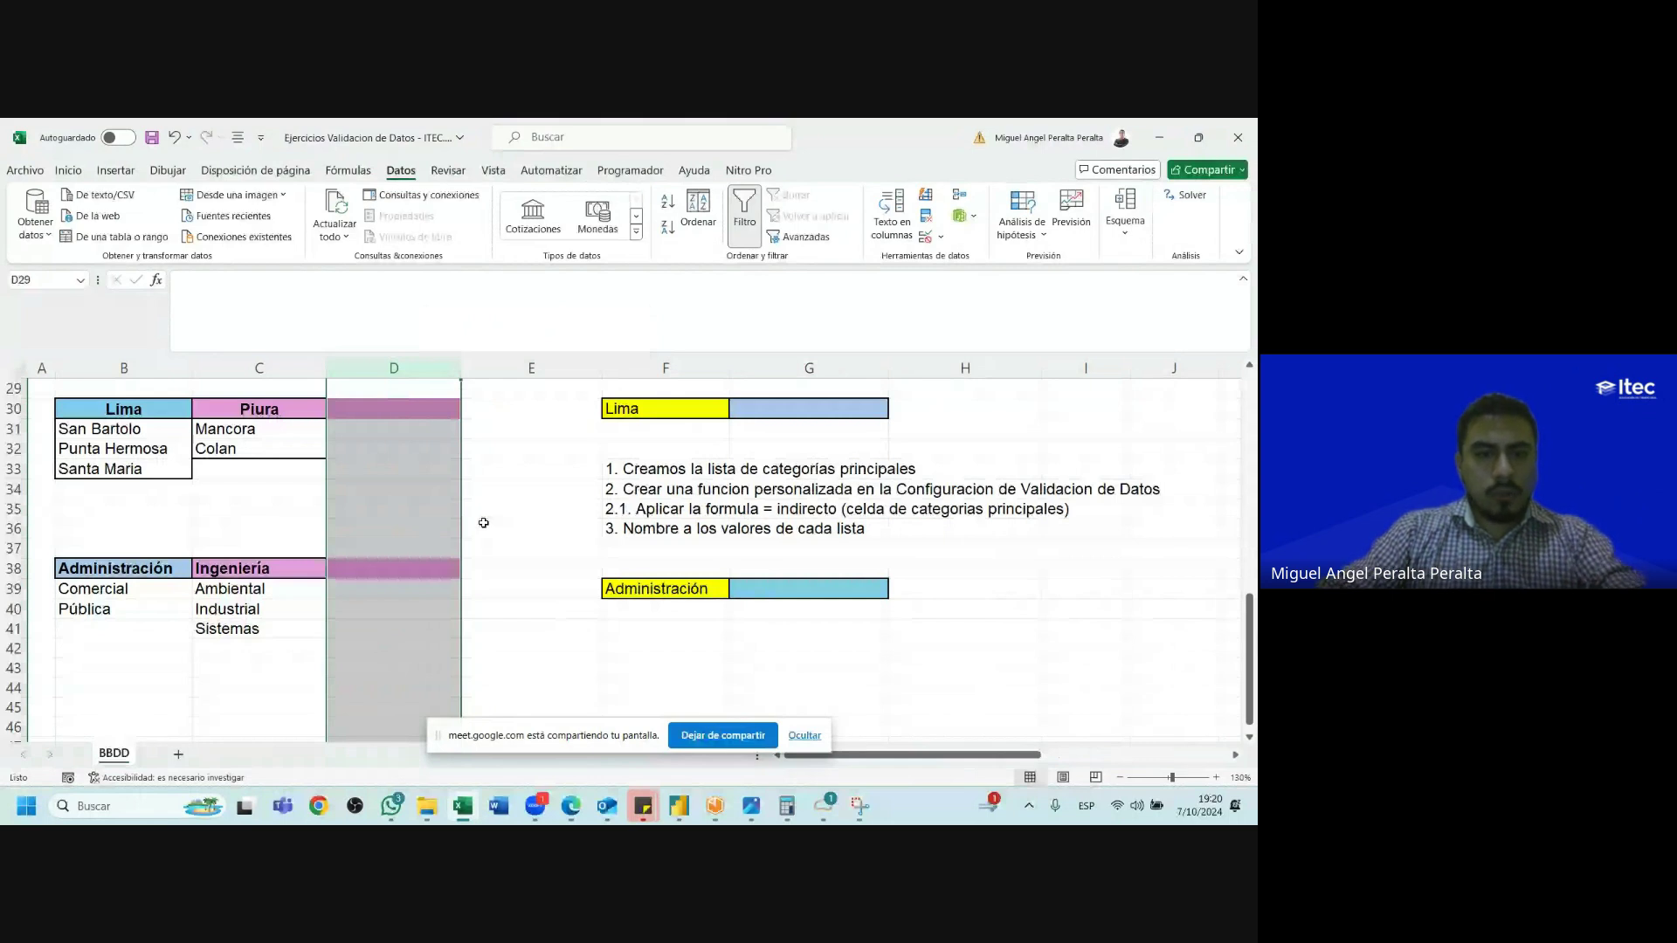
key(ctrl+plus)
click(412, 566)
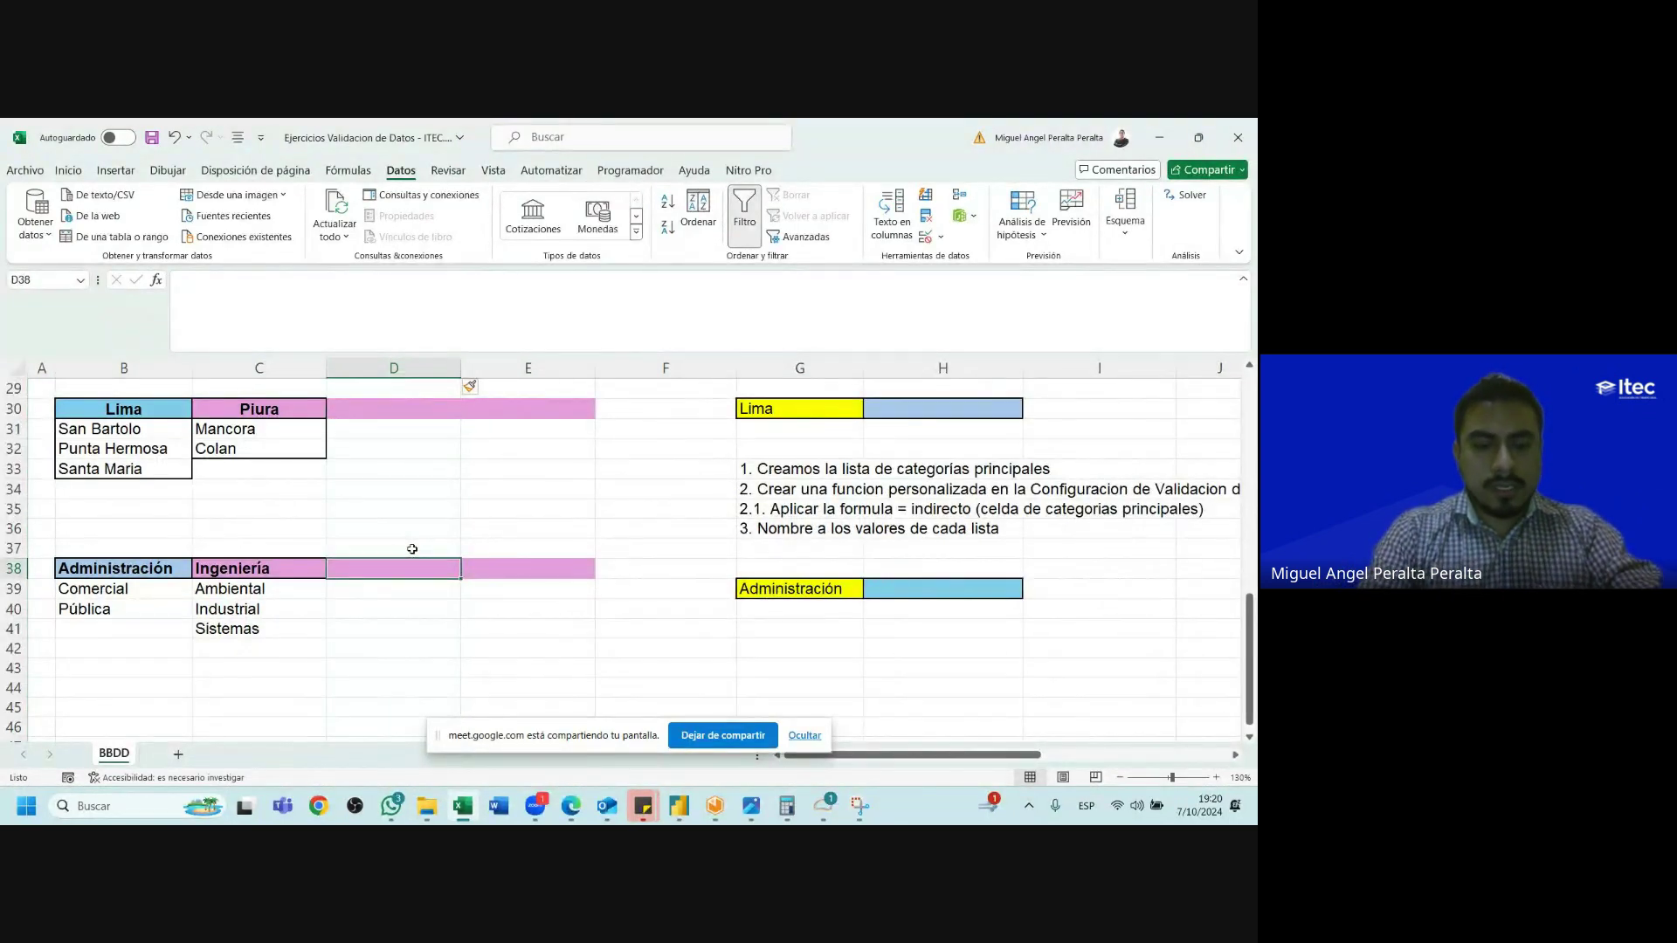
Step: Enter the new category headers Salud in D38 and Negocios in E38
text(Salud)
key(Tab)
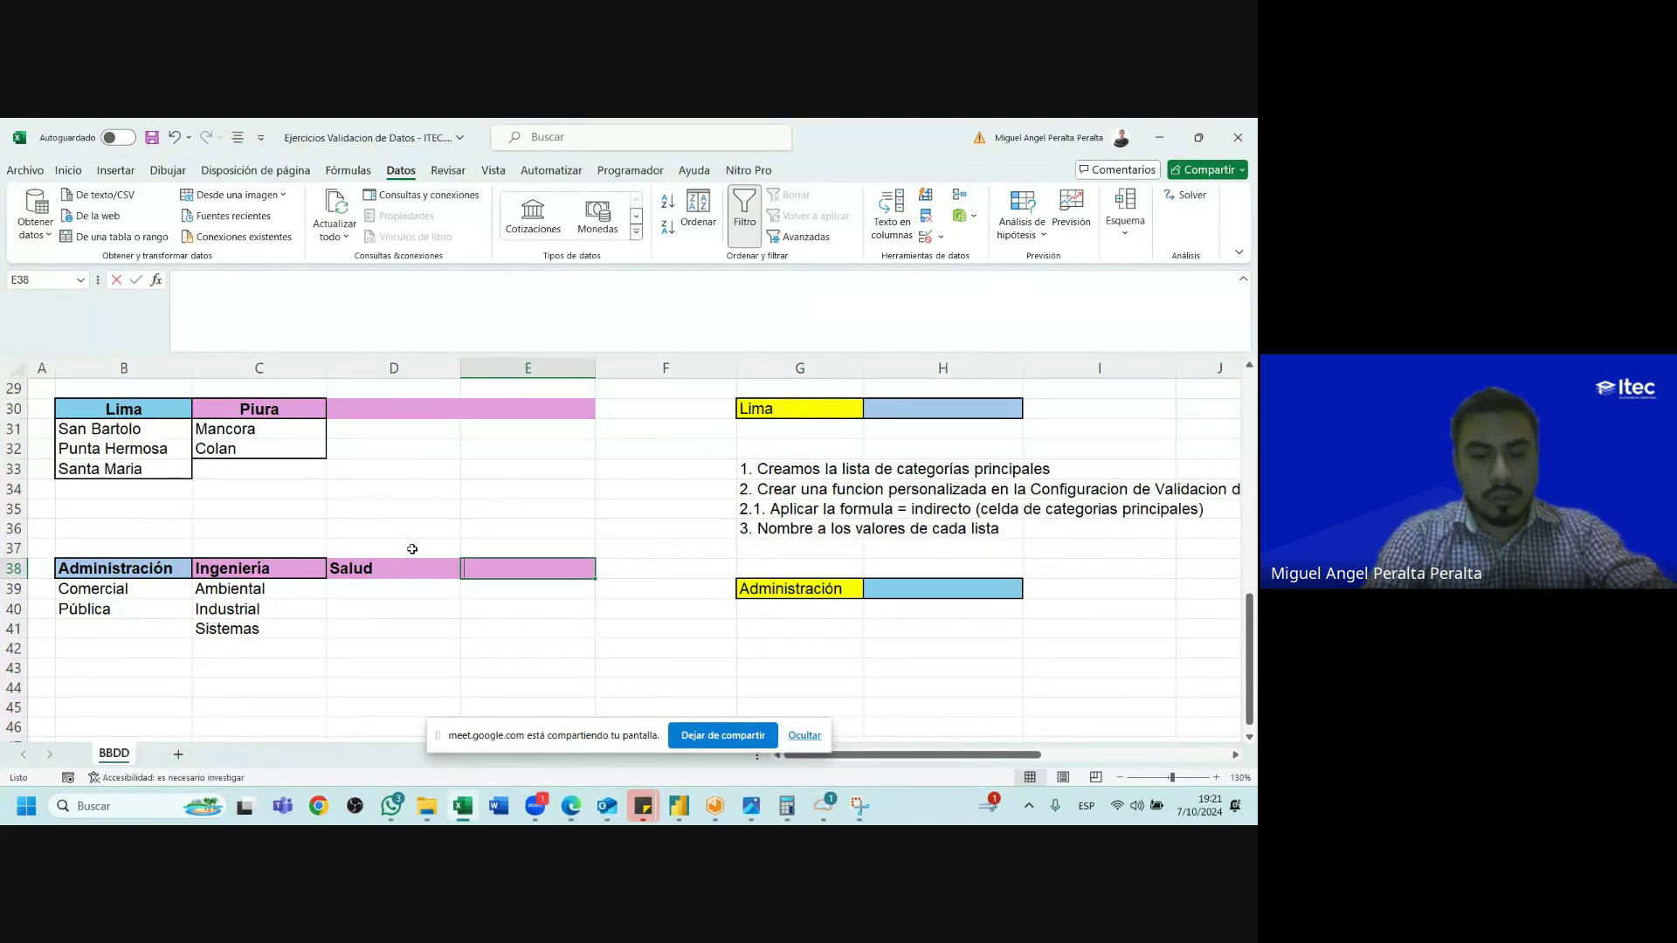
text(Negocios)
key(Return)
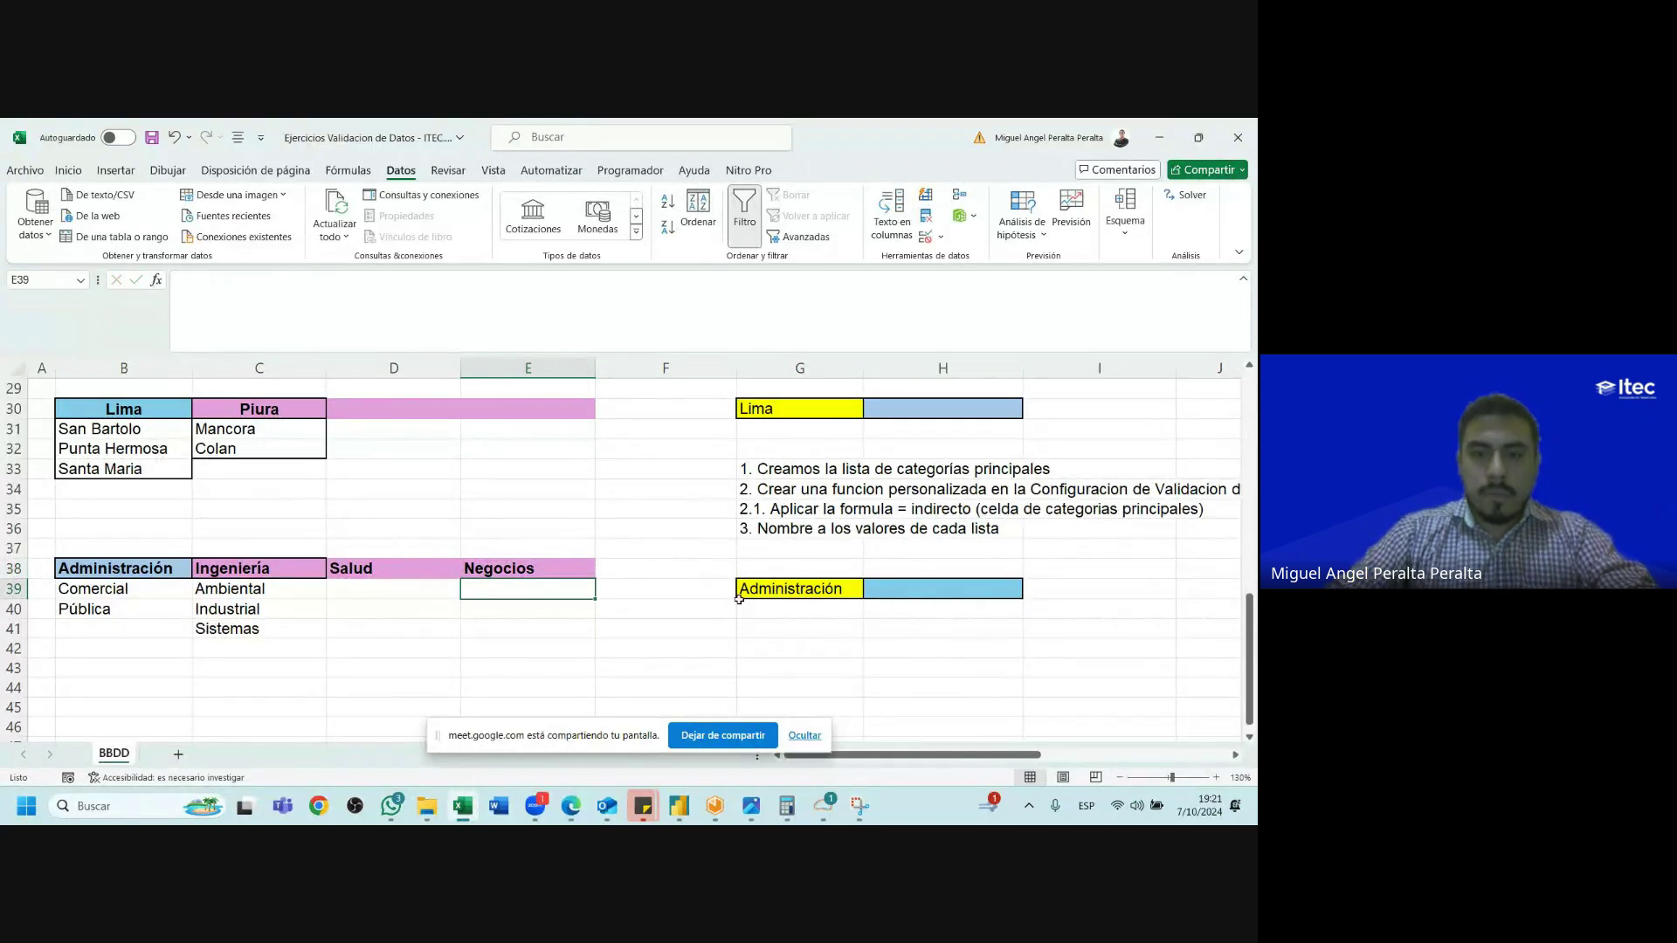
click(739, 598)
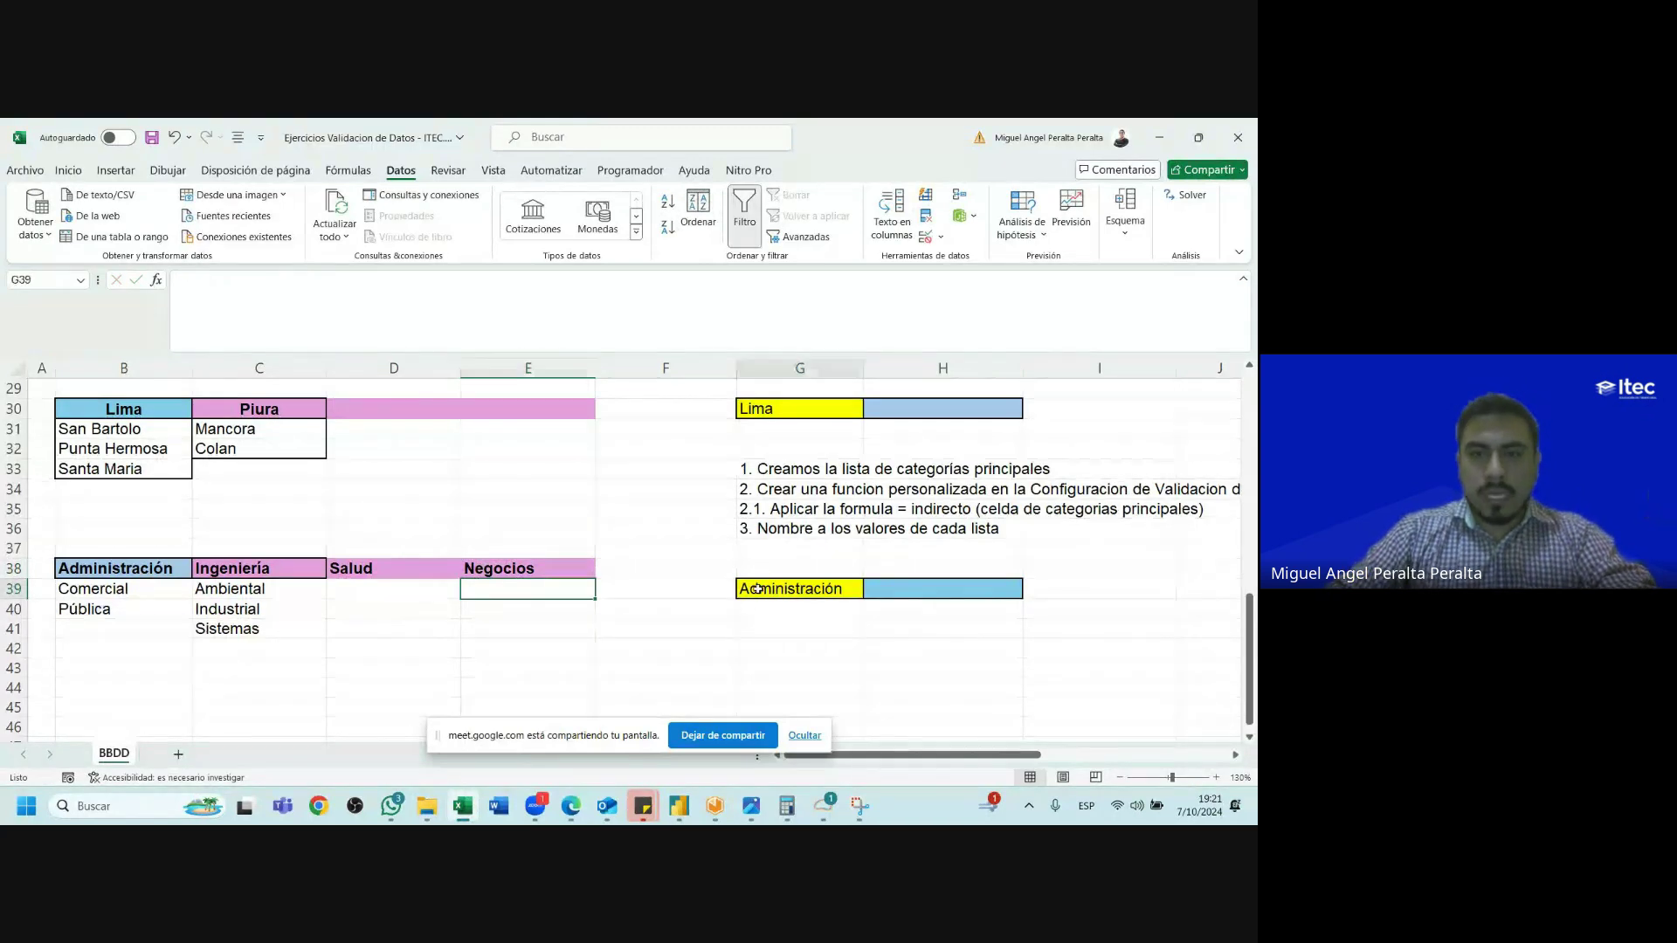
Step: Change the G39 data validation list source to =$B$38:$E$38
click(924, 240)
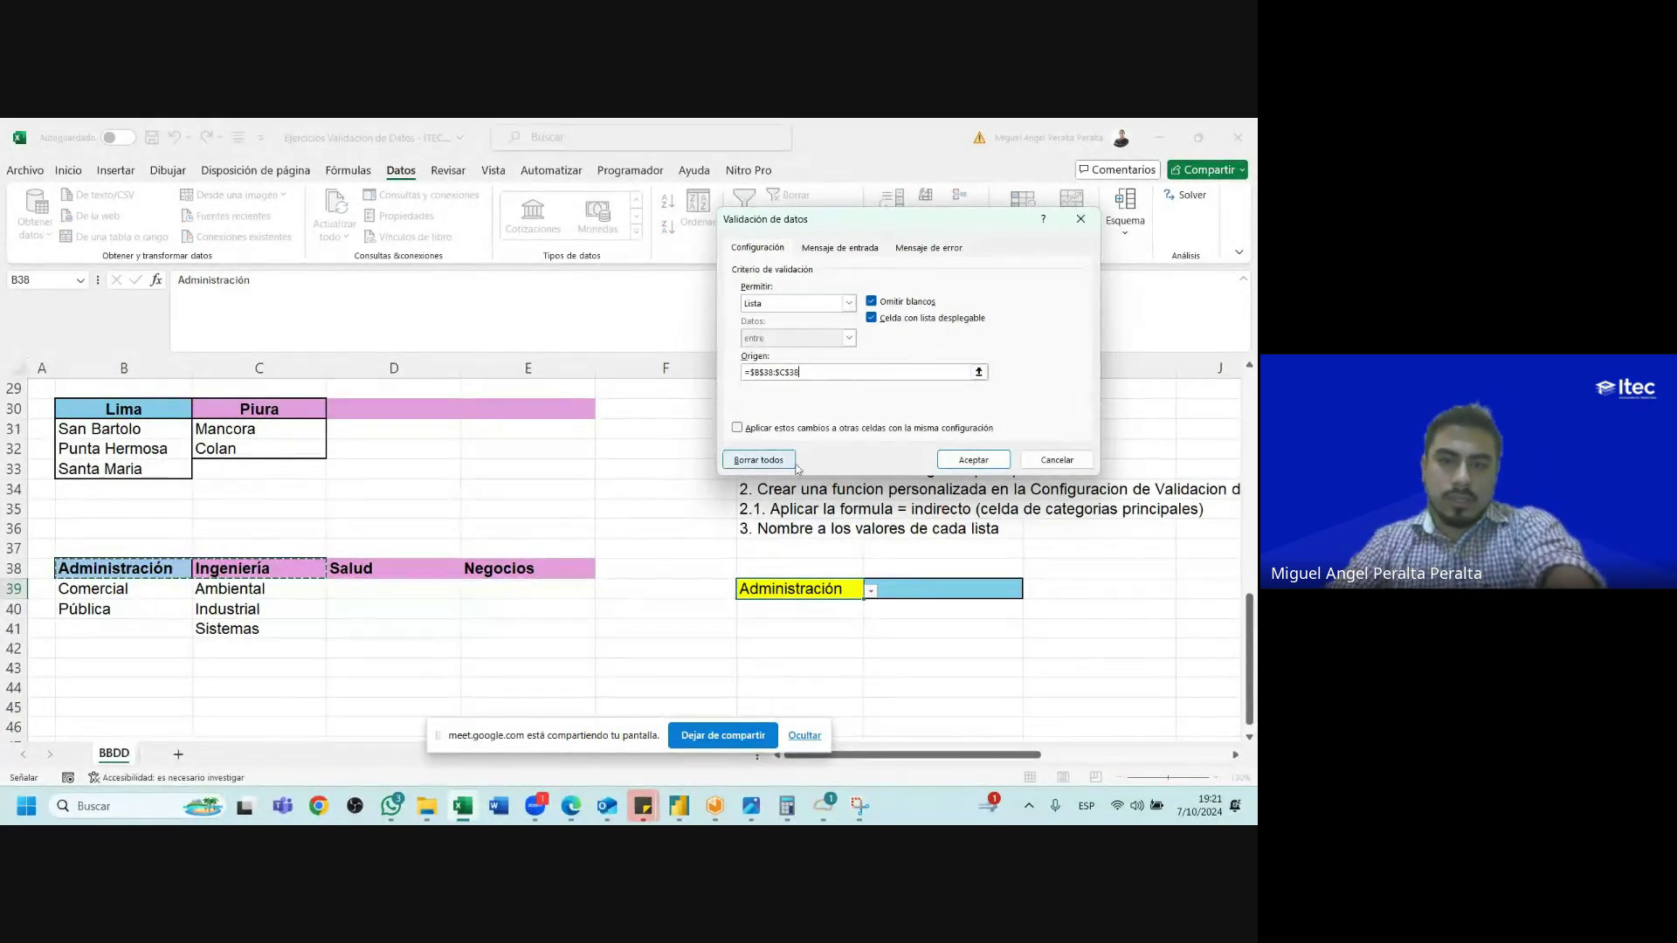
click(815, 368)
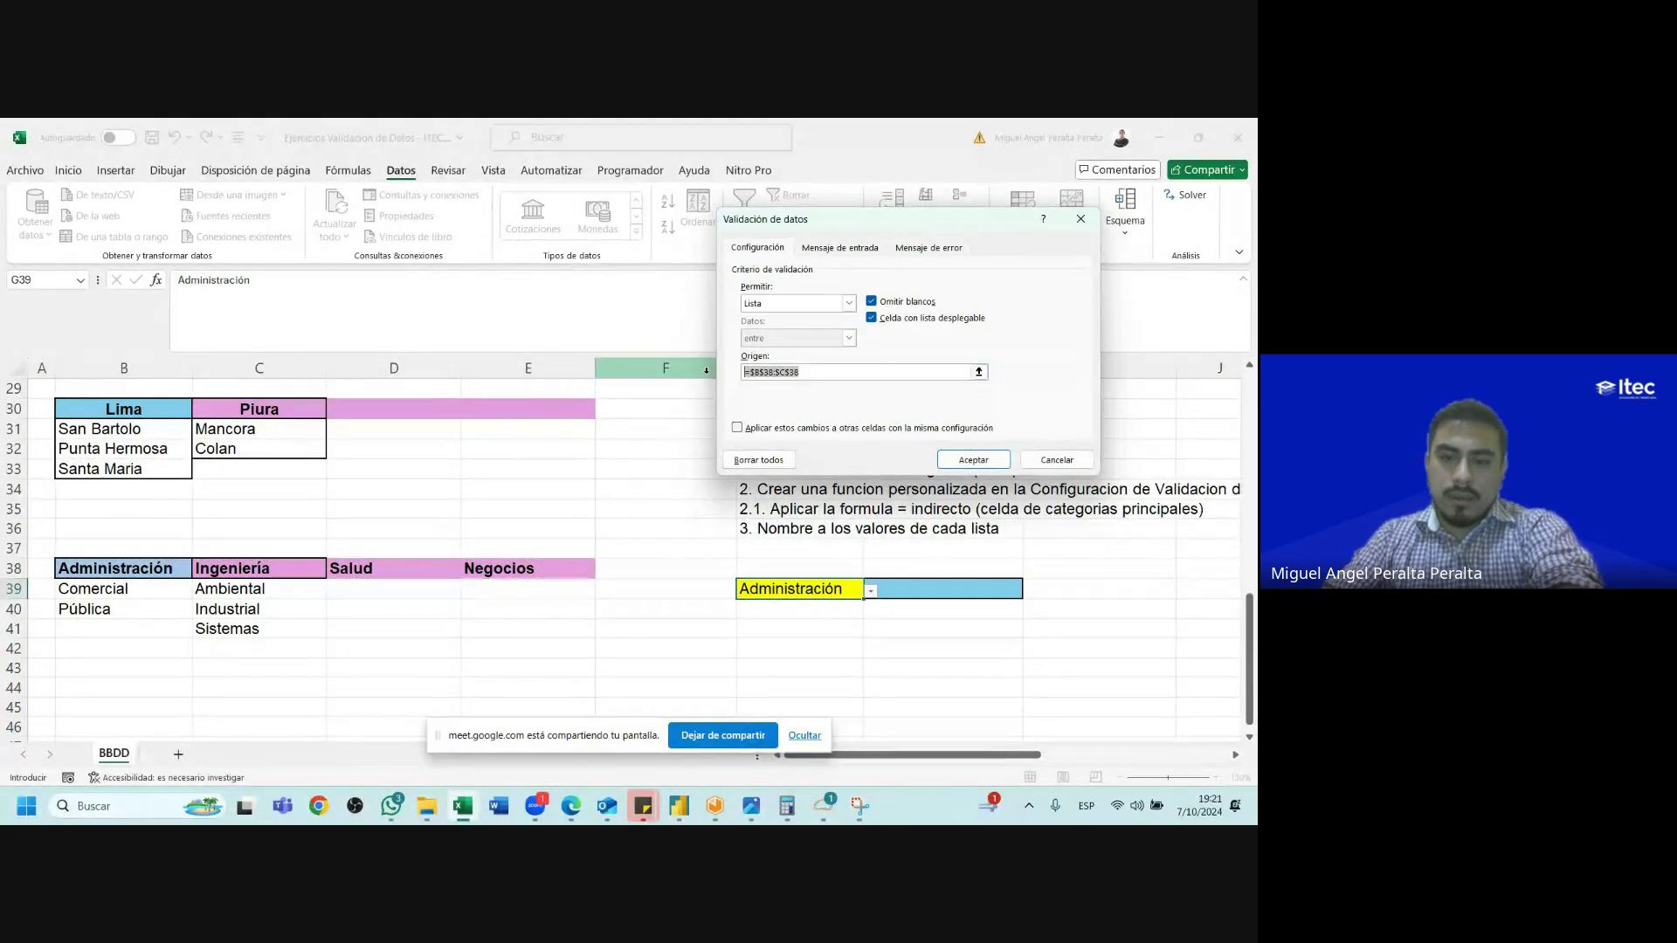
key(BackSpace)
drag(163, 567, 515, 569)
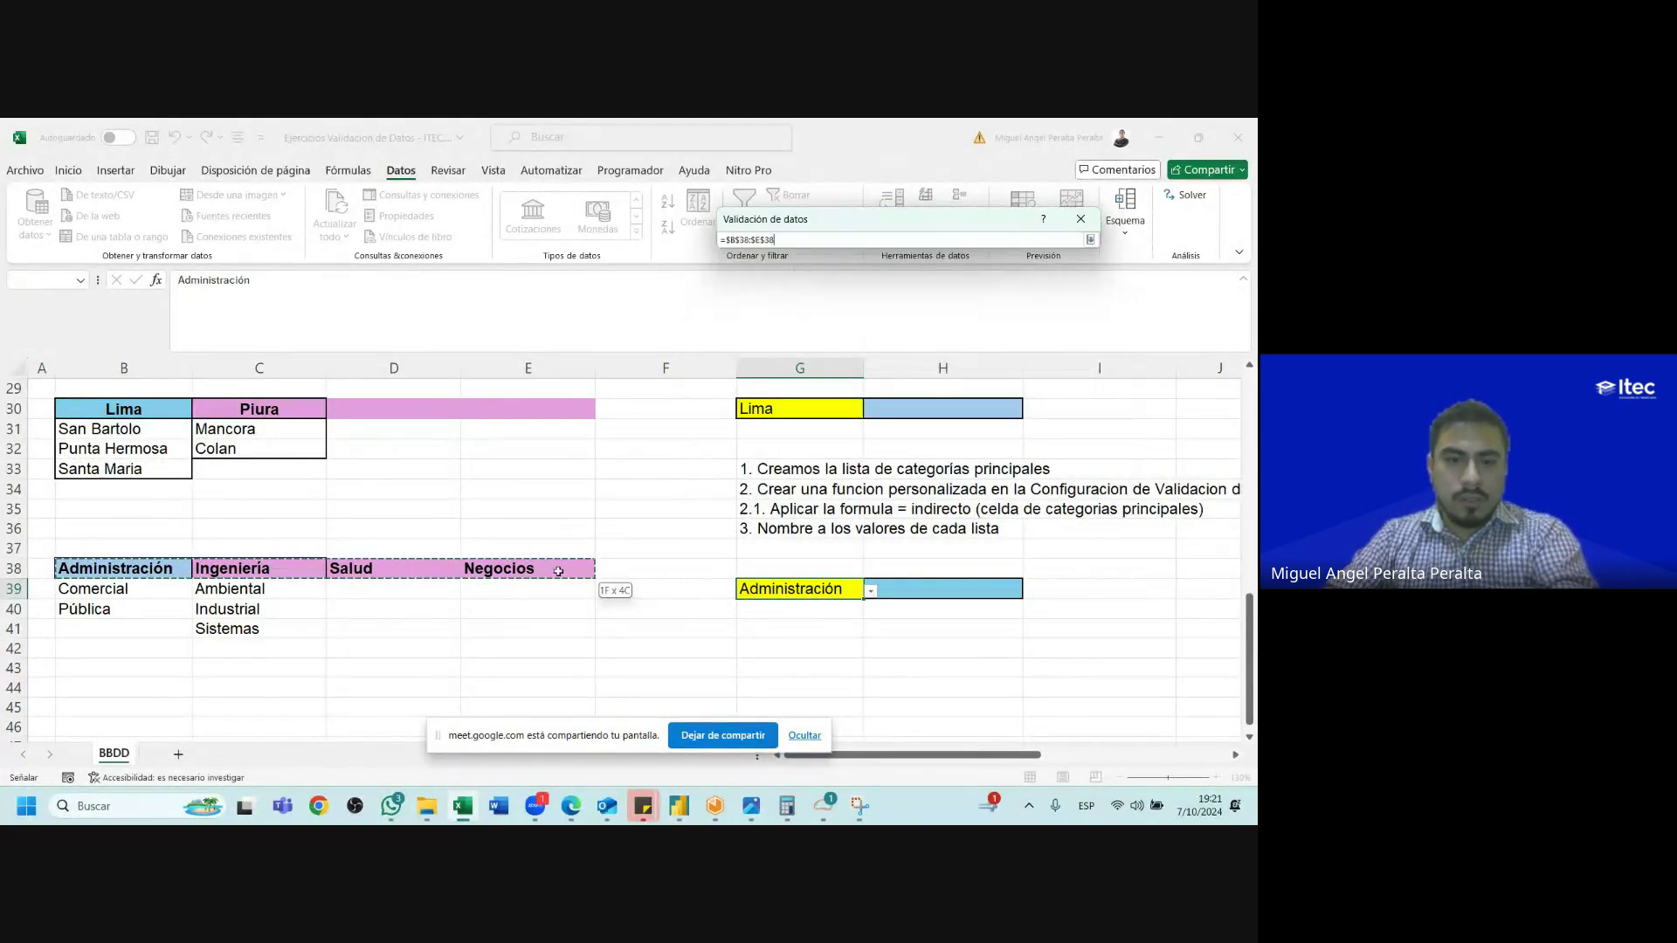
click(972, 460)
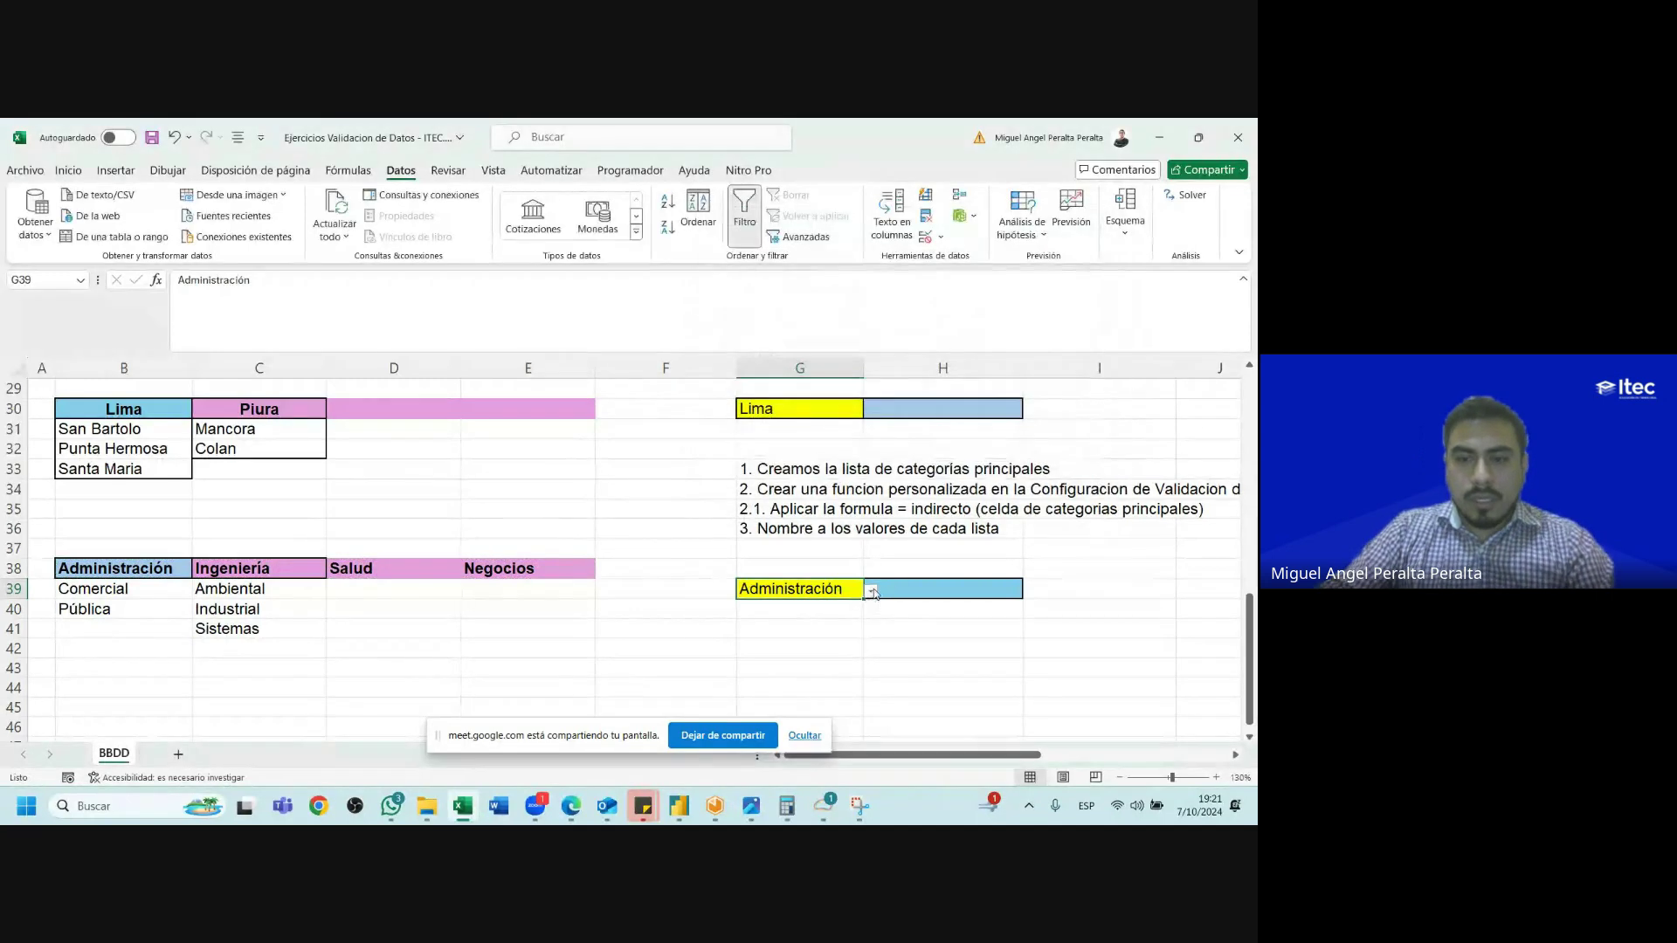
Step: Check that the G39 dropdown lists Administración, Ingeniería, Salud and Negocios
click(870, 592)
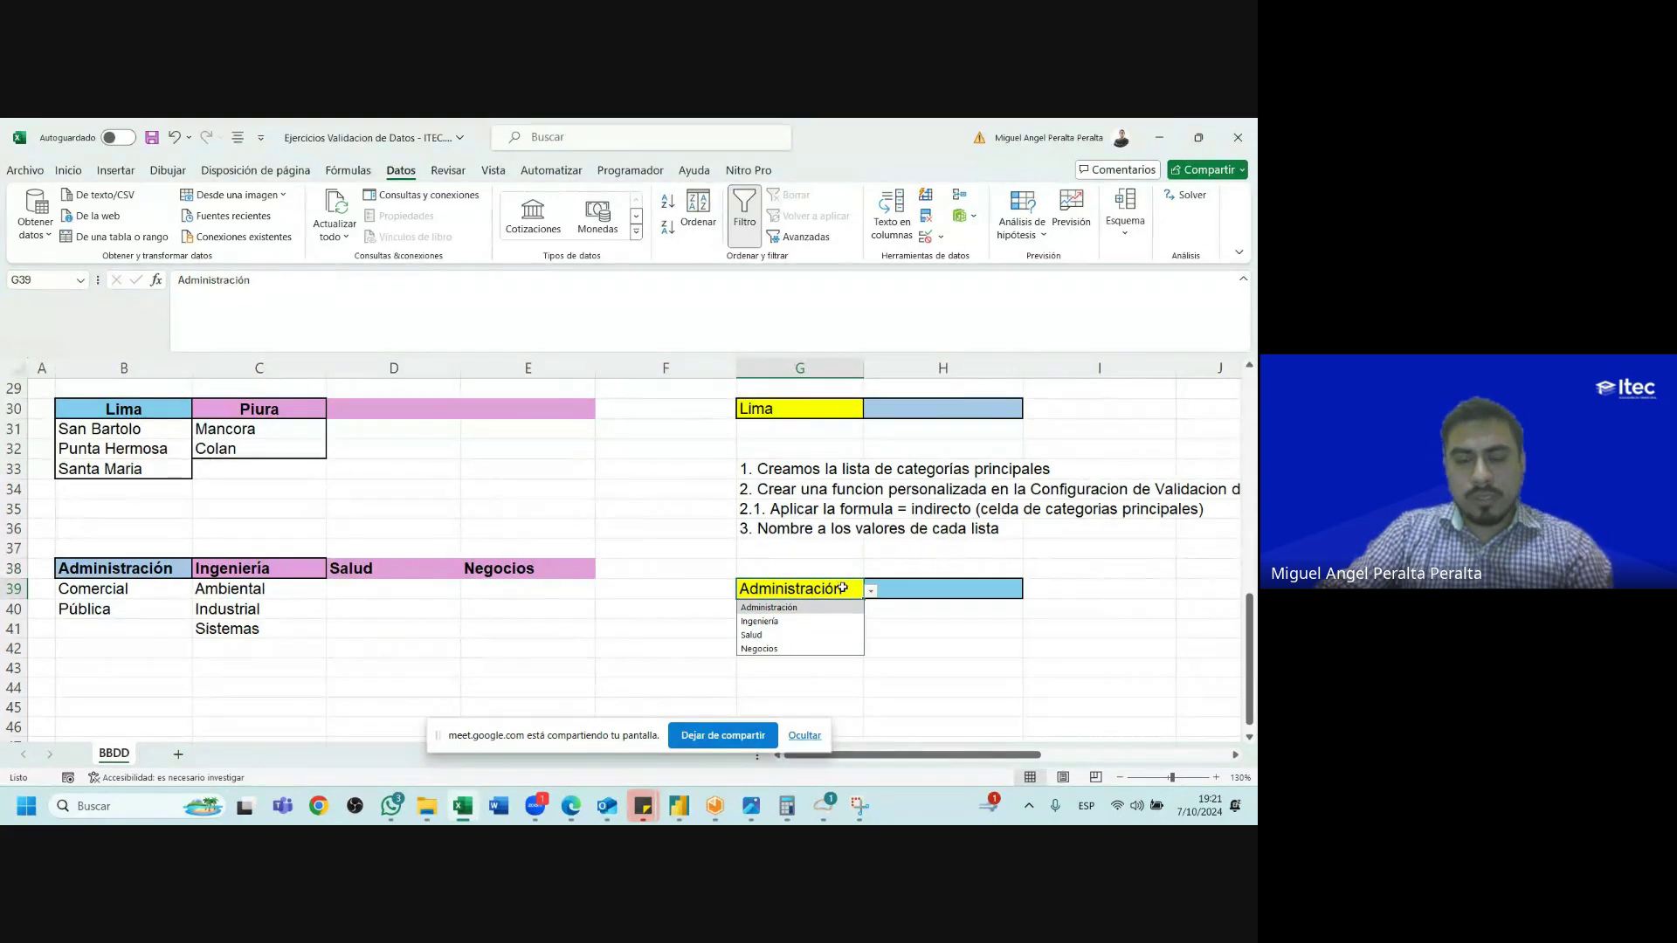
click(843, 589)
click(870, 591)
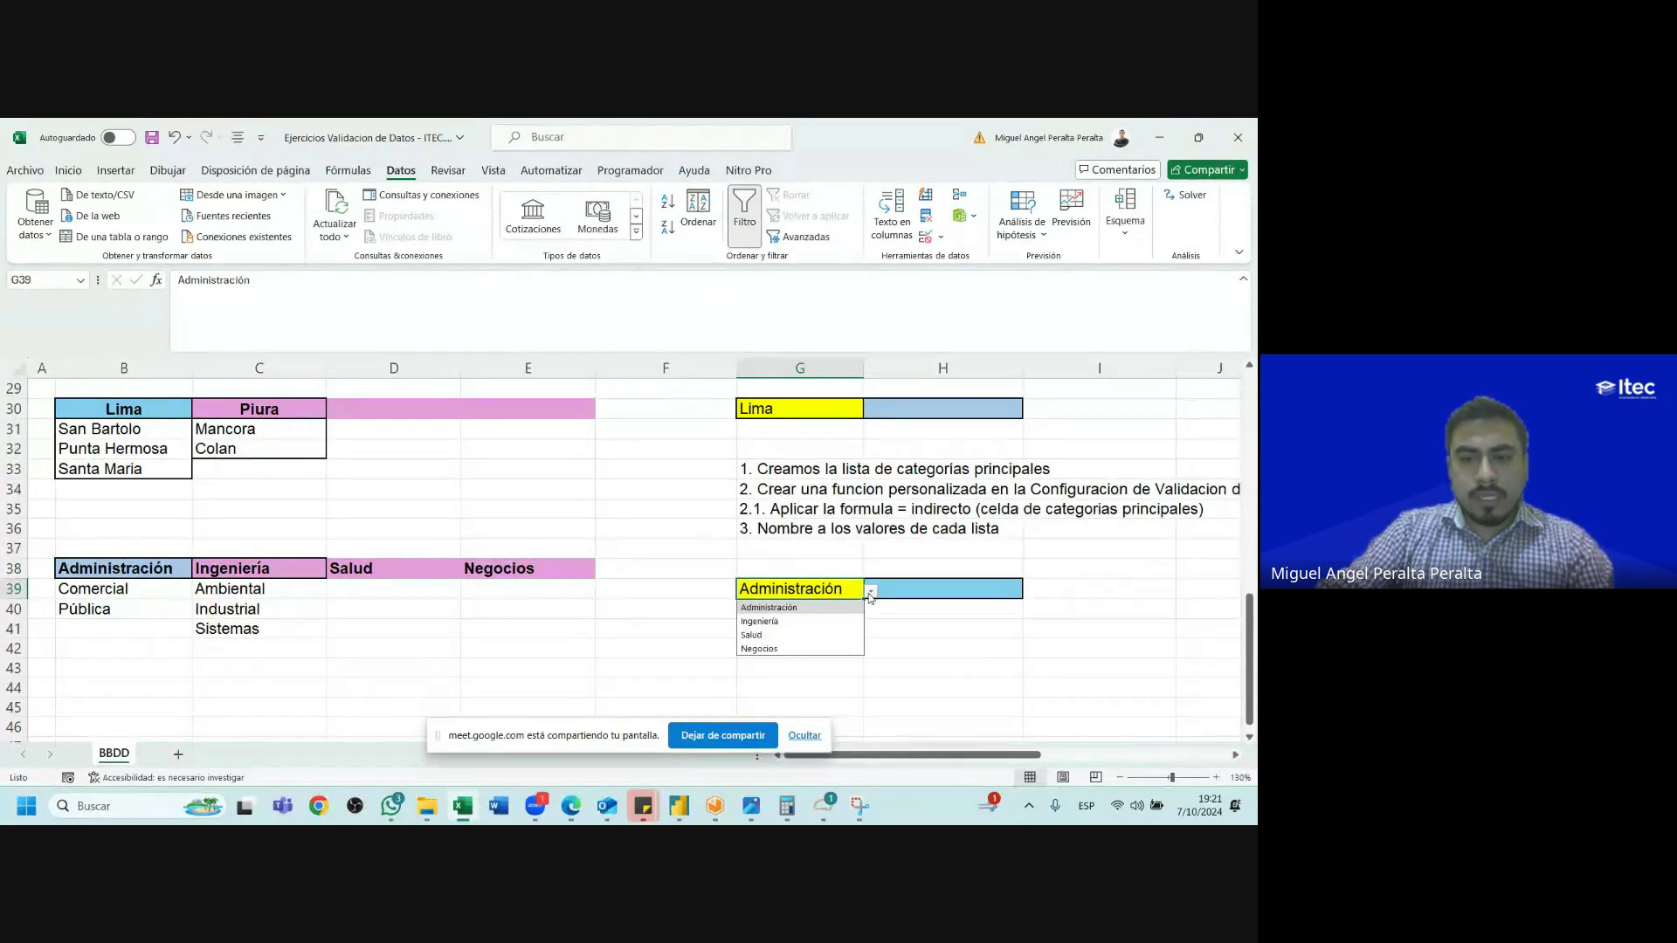
click(326, 642)
Step: Insert a blank row 40 above Pública in the category table
click(13, 609)
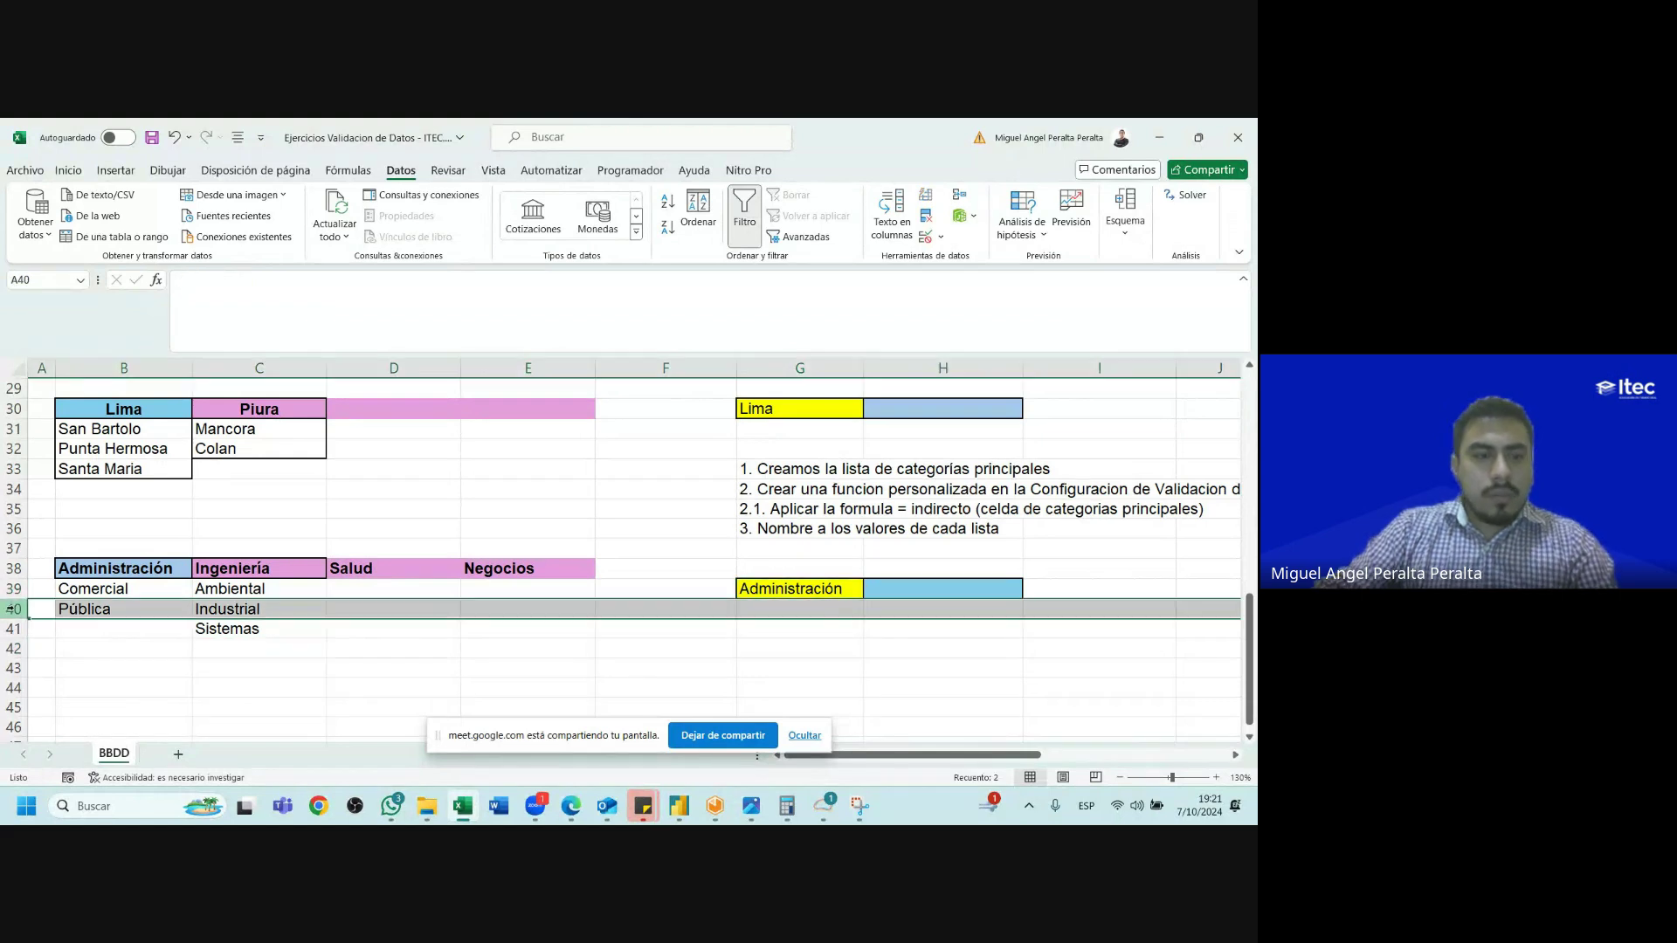
right_click(9, 608)
click(79, 450)
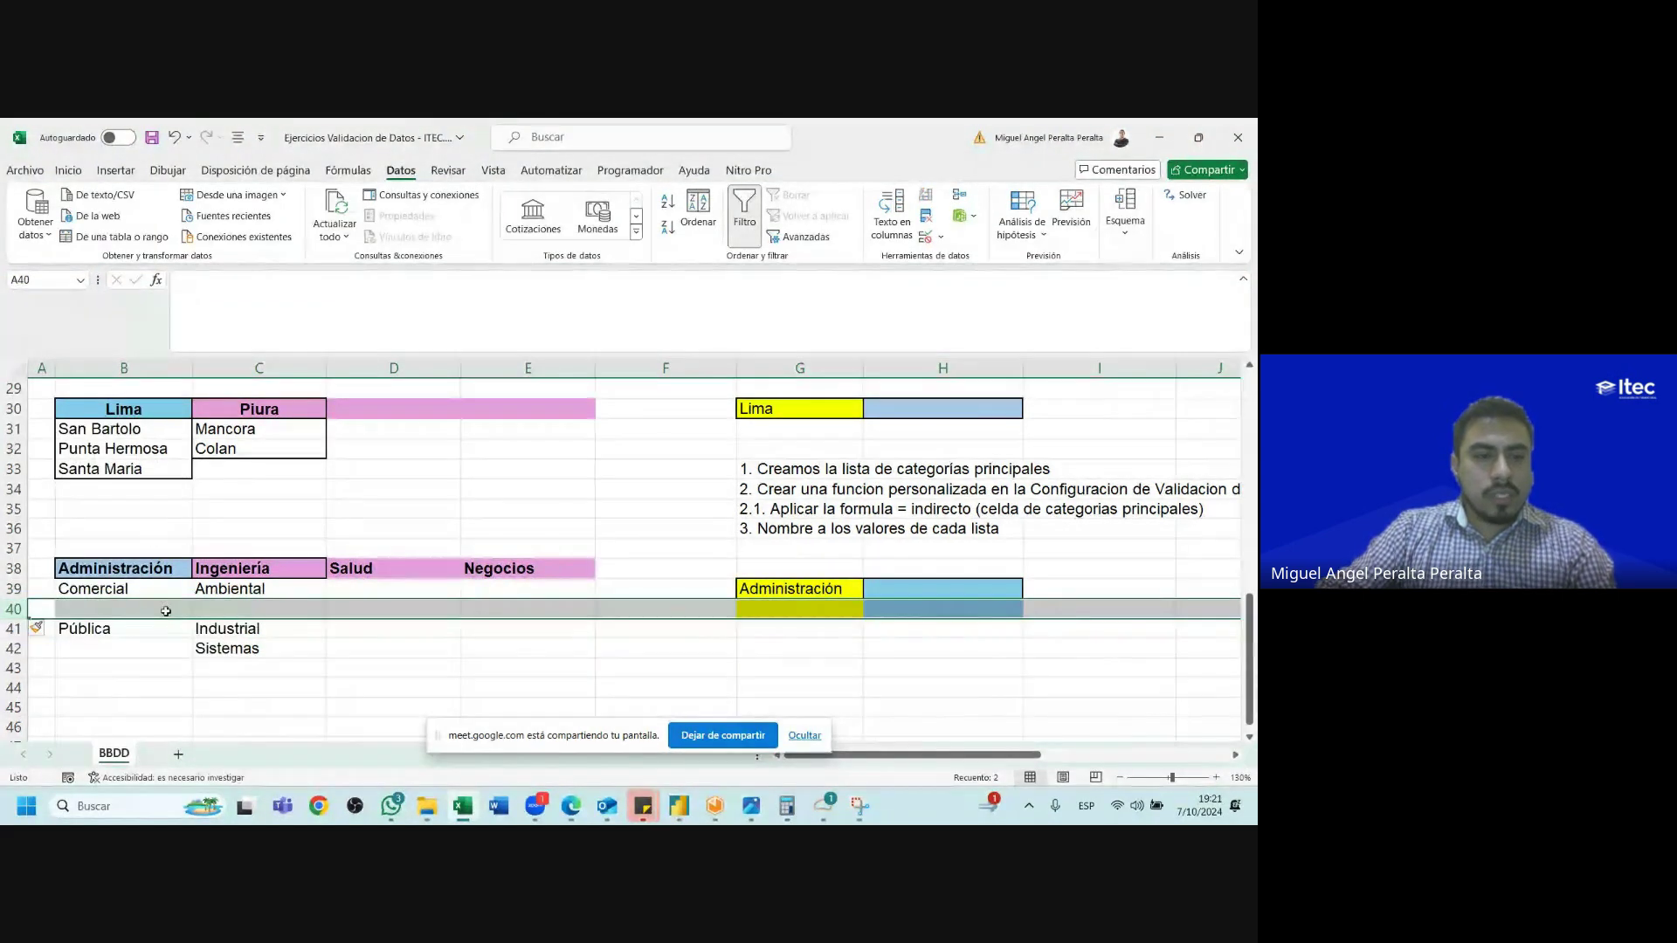
click(153, 611)
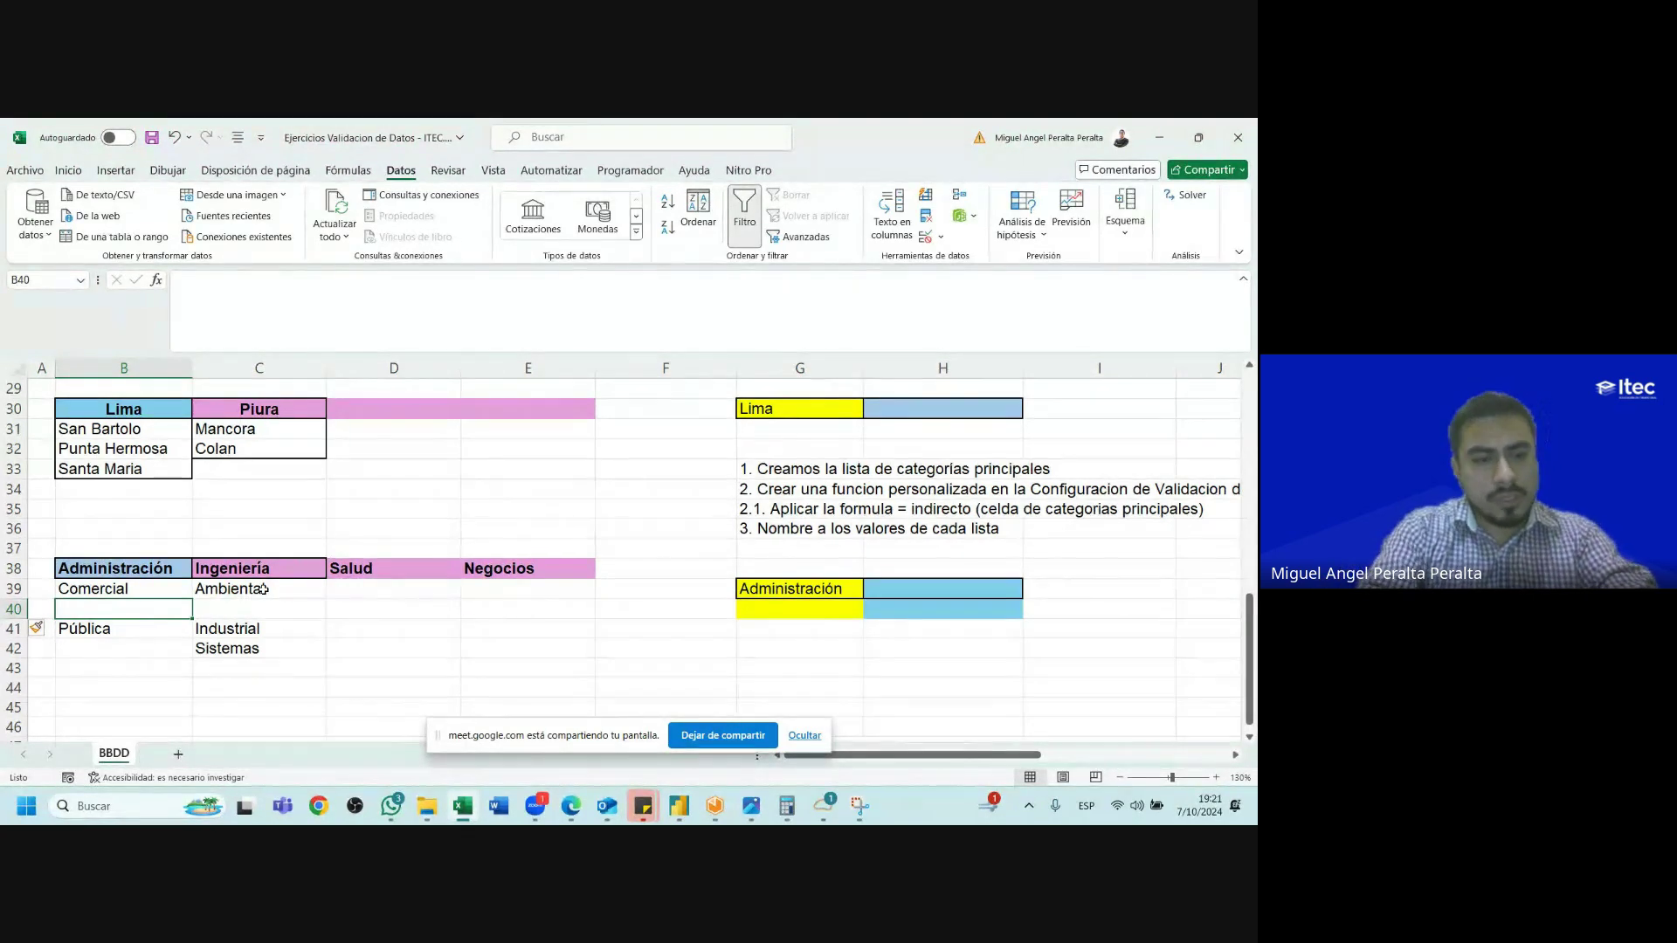
Step: Move Sistemas from the bottom of the Ingeniería list up into C40
key(Right)
key(Down)
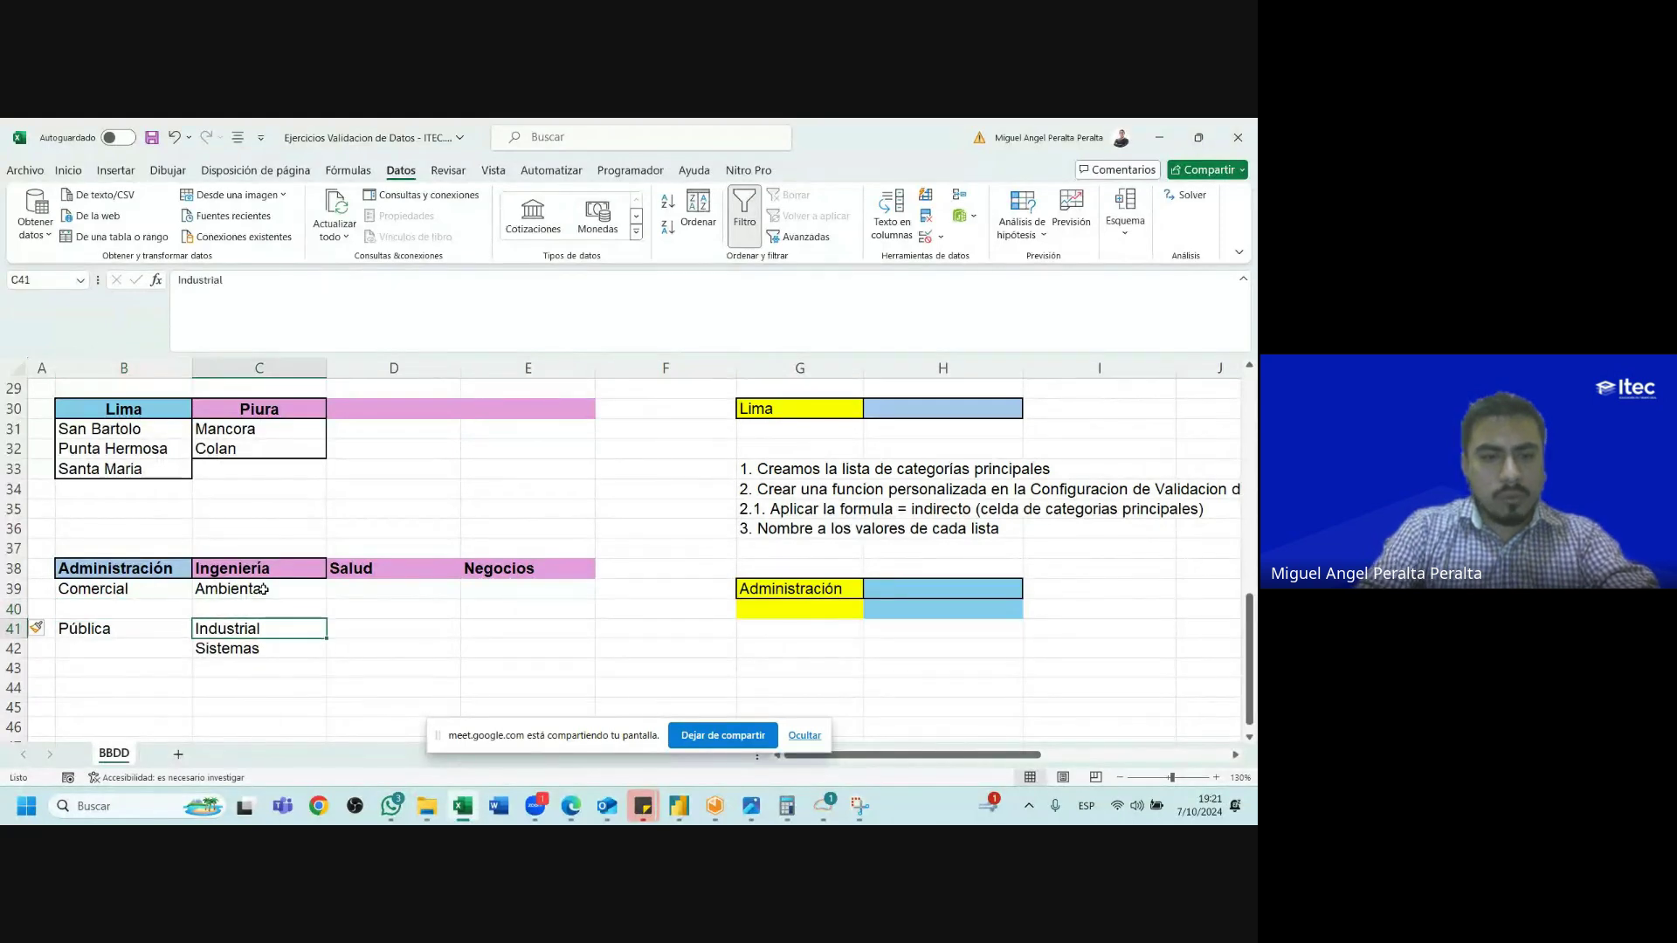
key(Down)
key(ctrl+x)
key(Up)
key(Up)
key(ctrl+v)
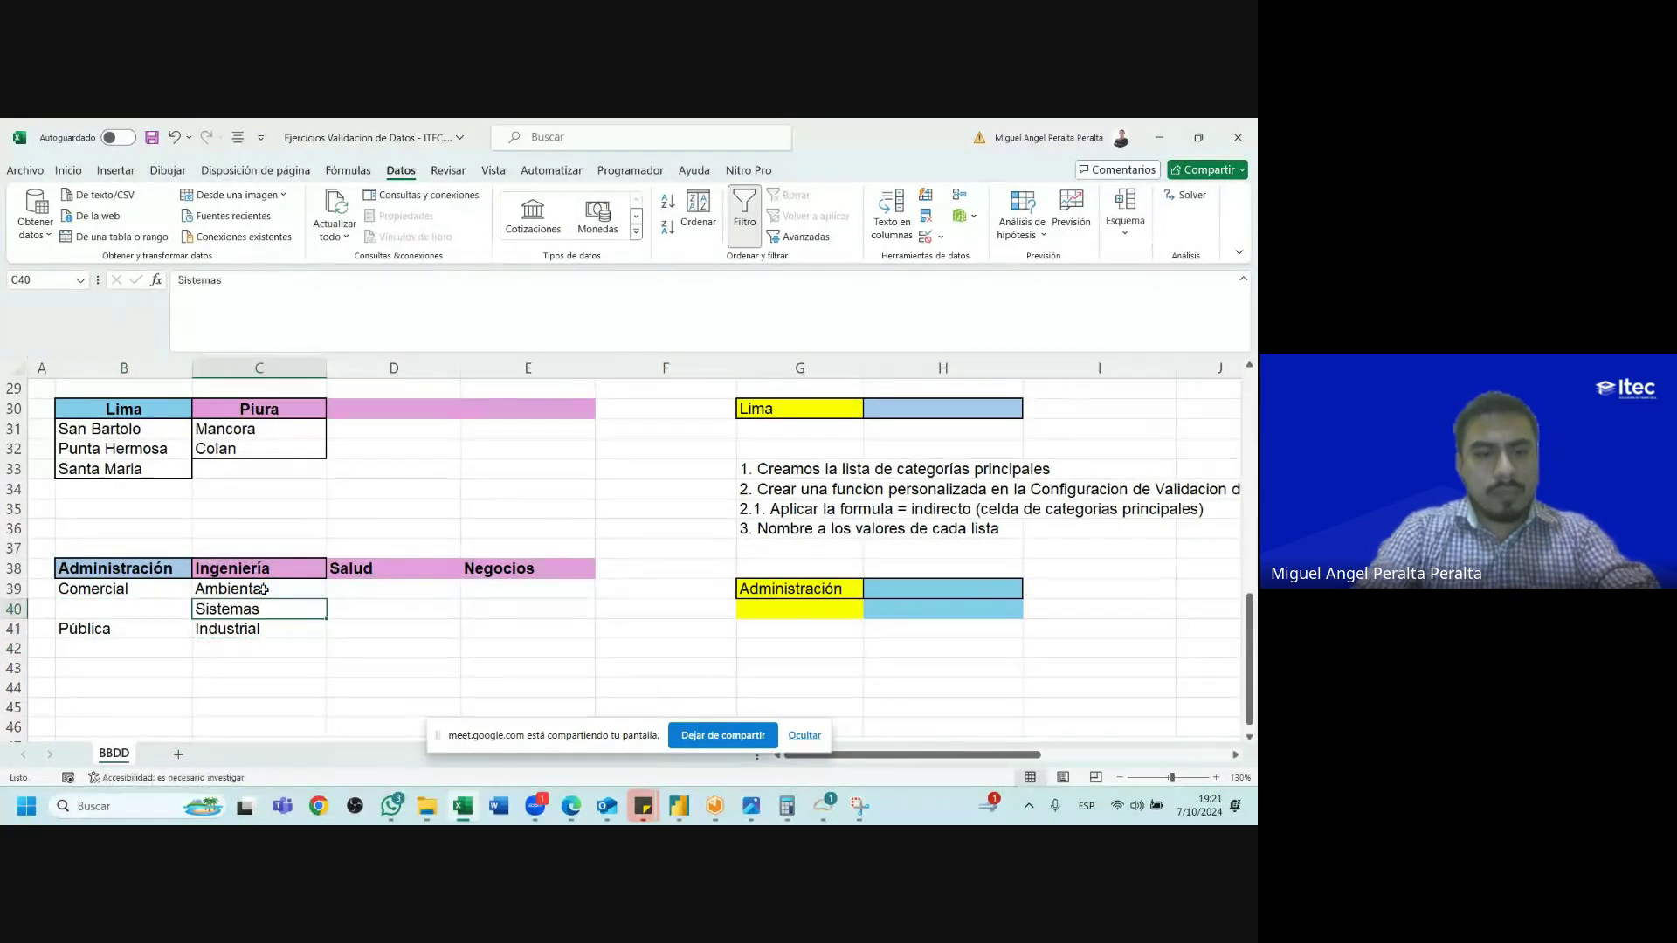
drag(277, 587, 279, 624)
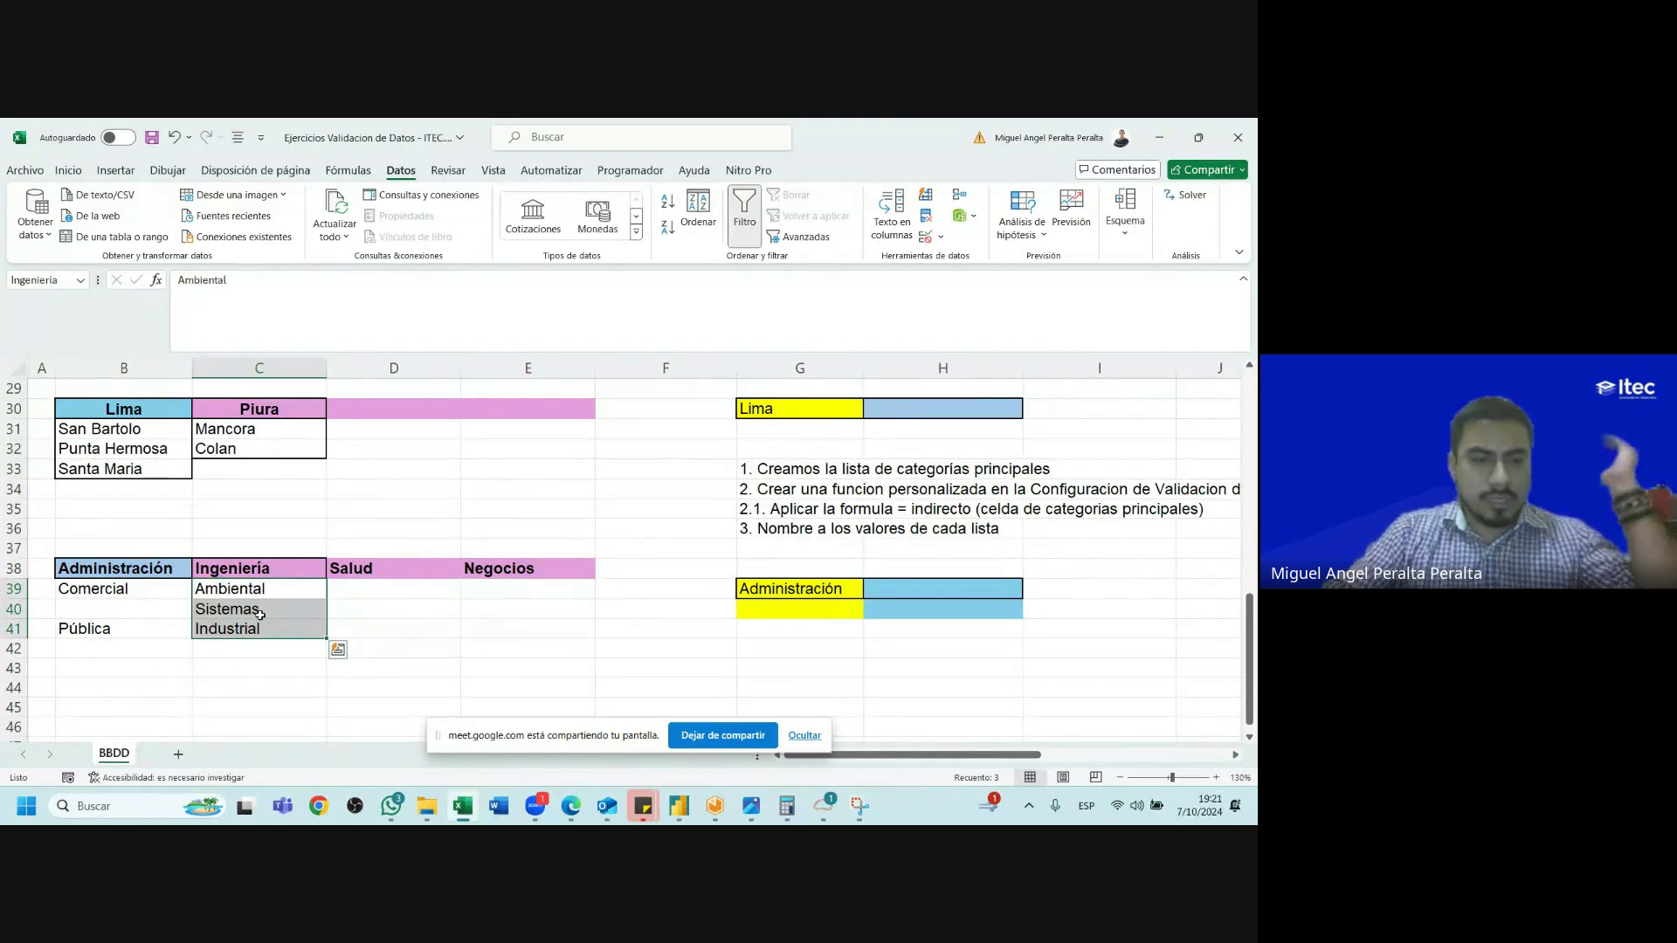
Step: Add Internacional to the Administración list in B40
click(153, 610)
text(Int)
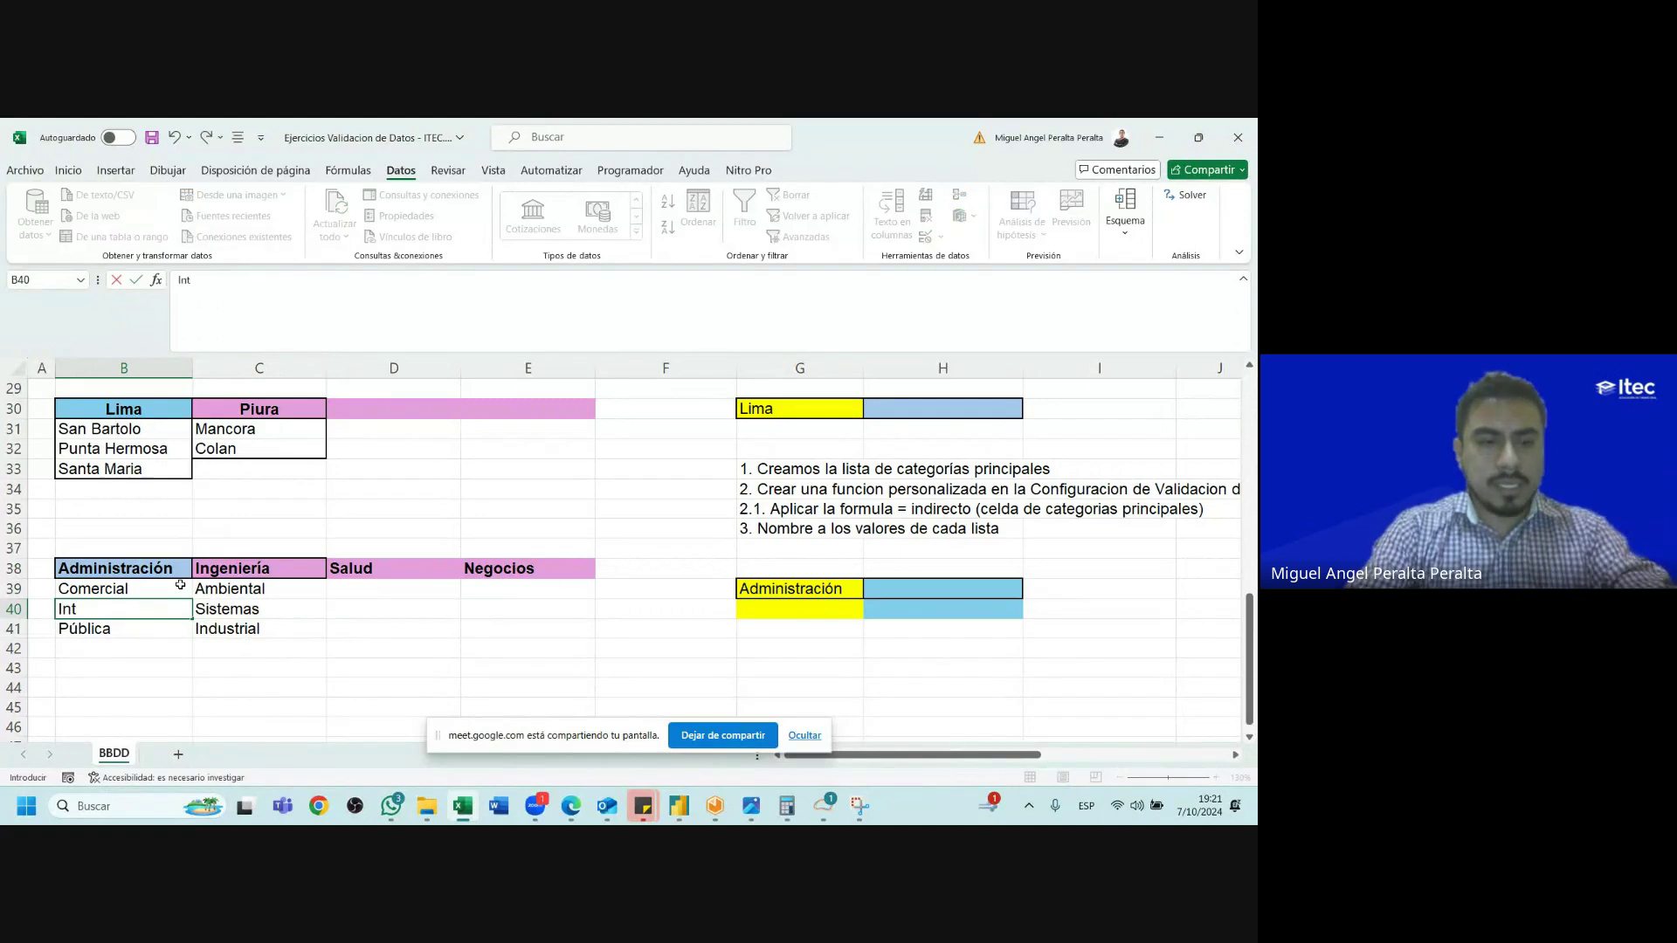
text(ernacional)
key(Return)
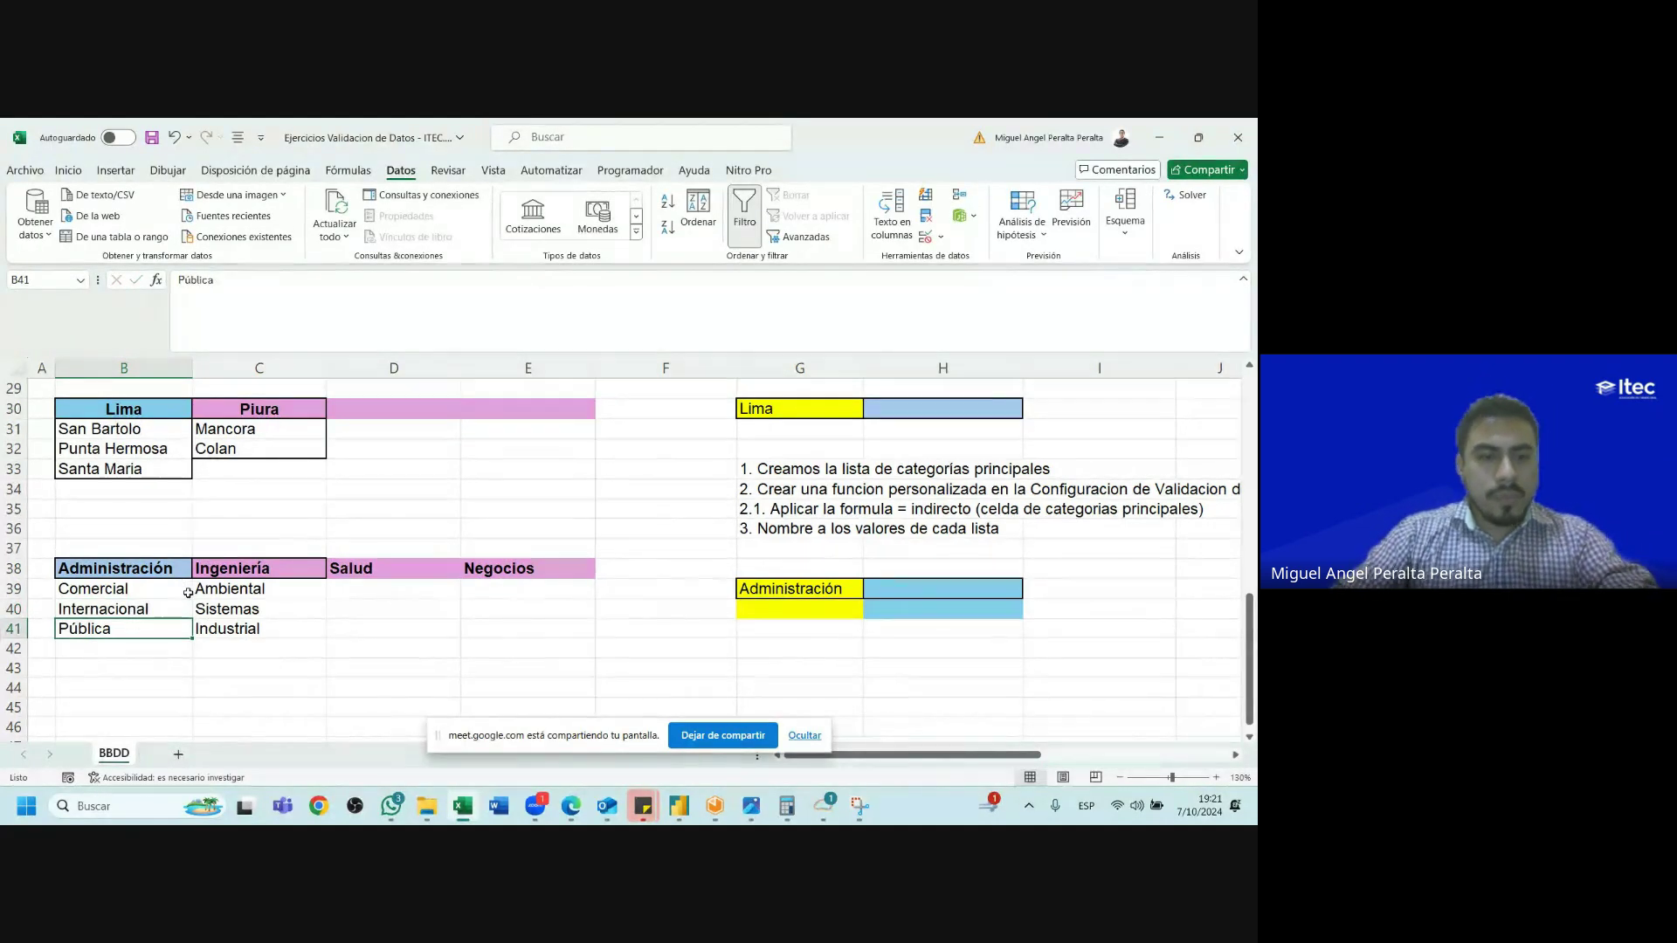
click(16, 628)
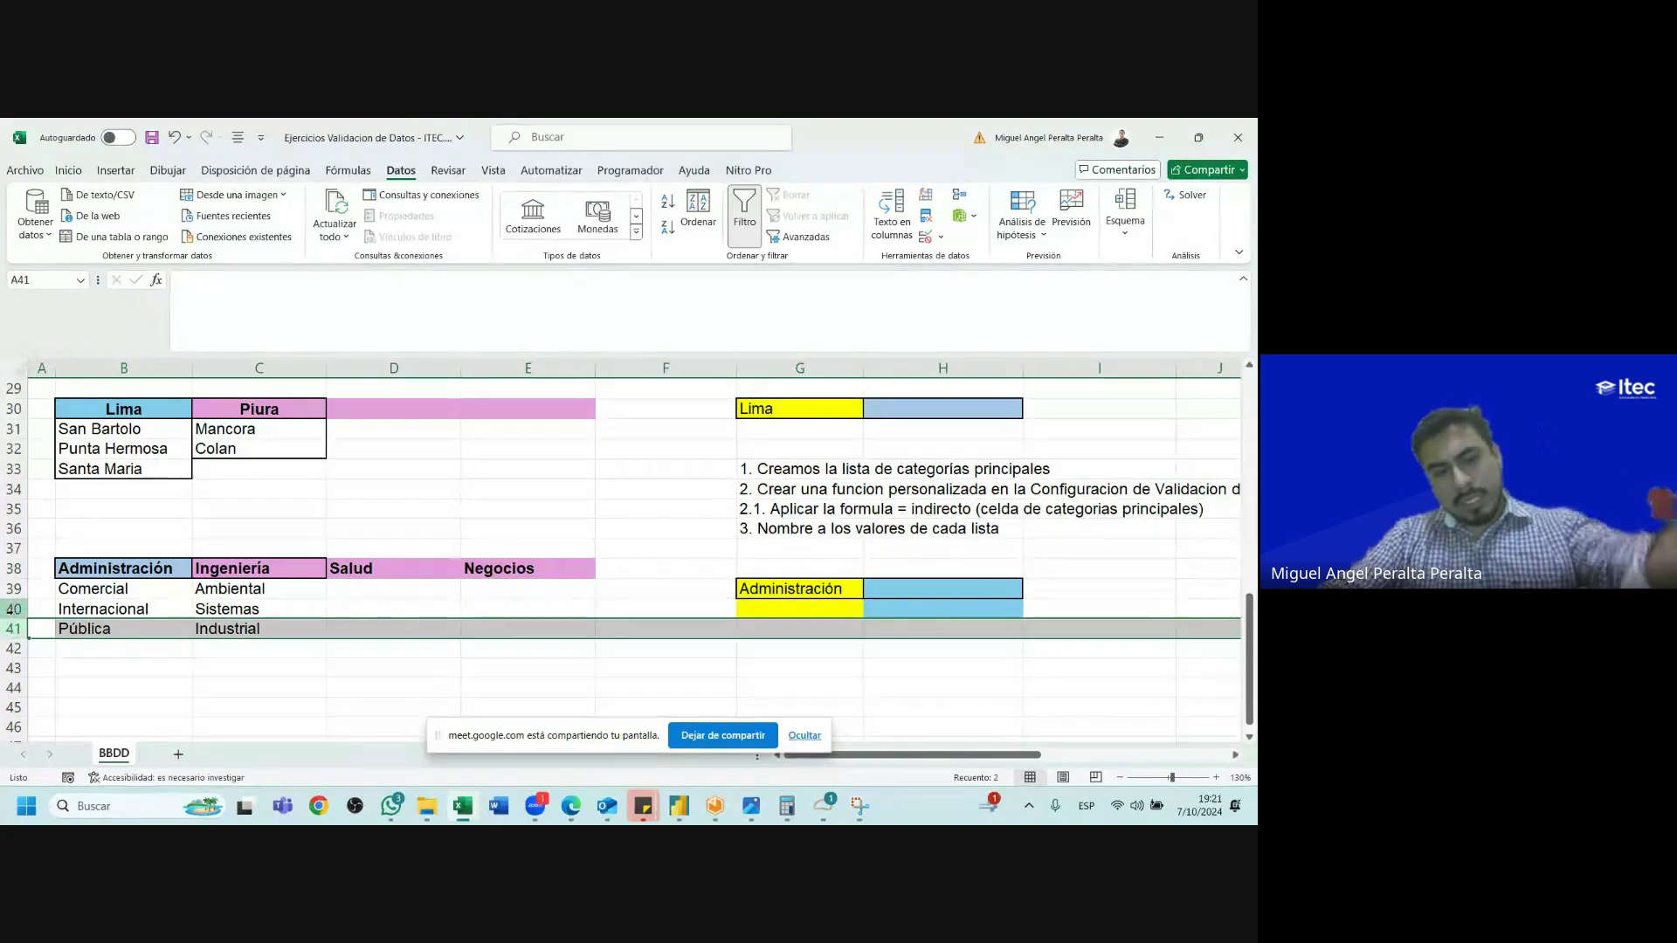
Step: Check the H39 subcategory dropdown for Administración, including the new items
click(985, 587)
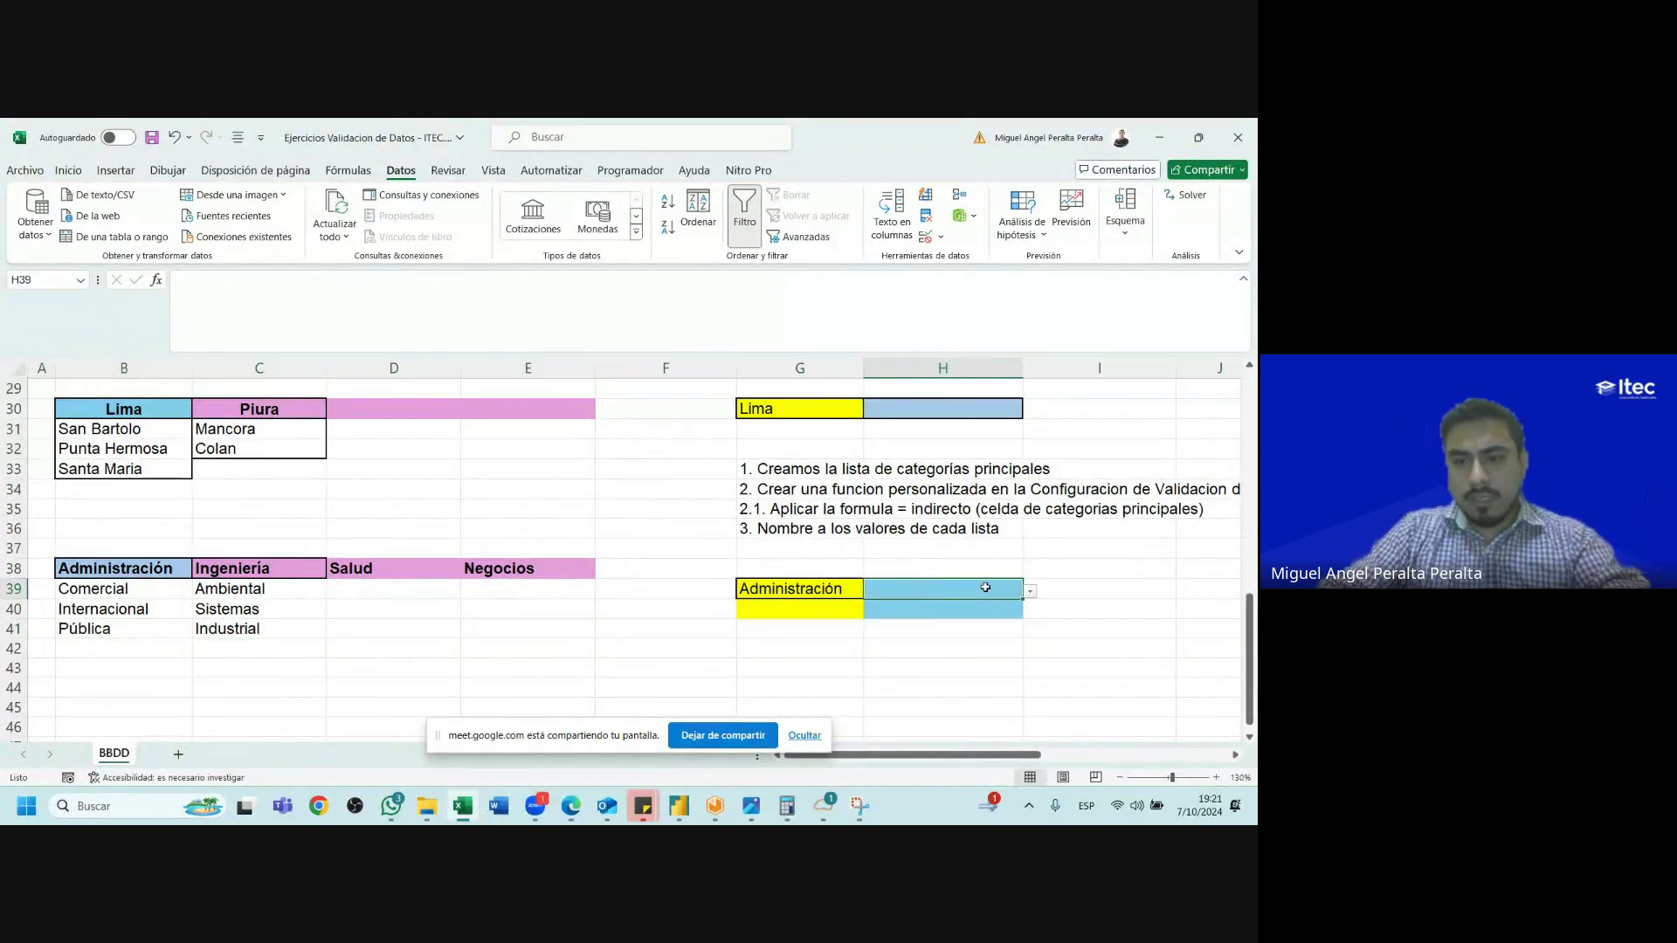
click(1029, 588)
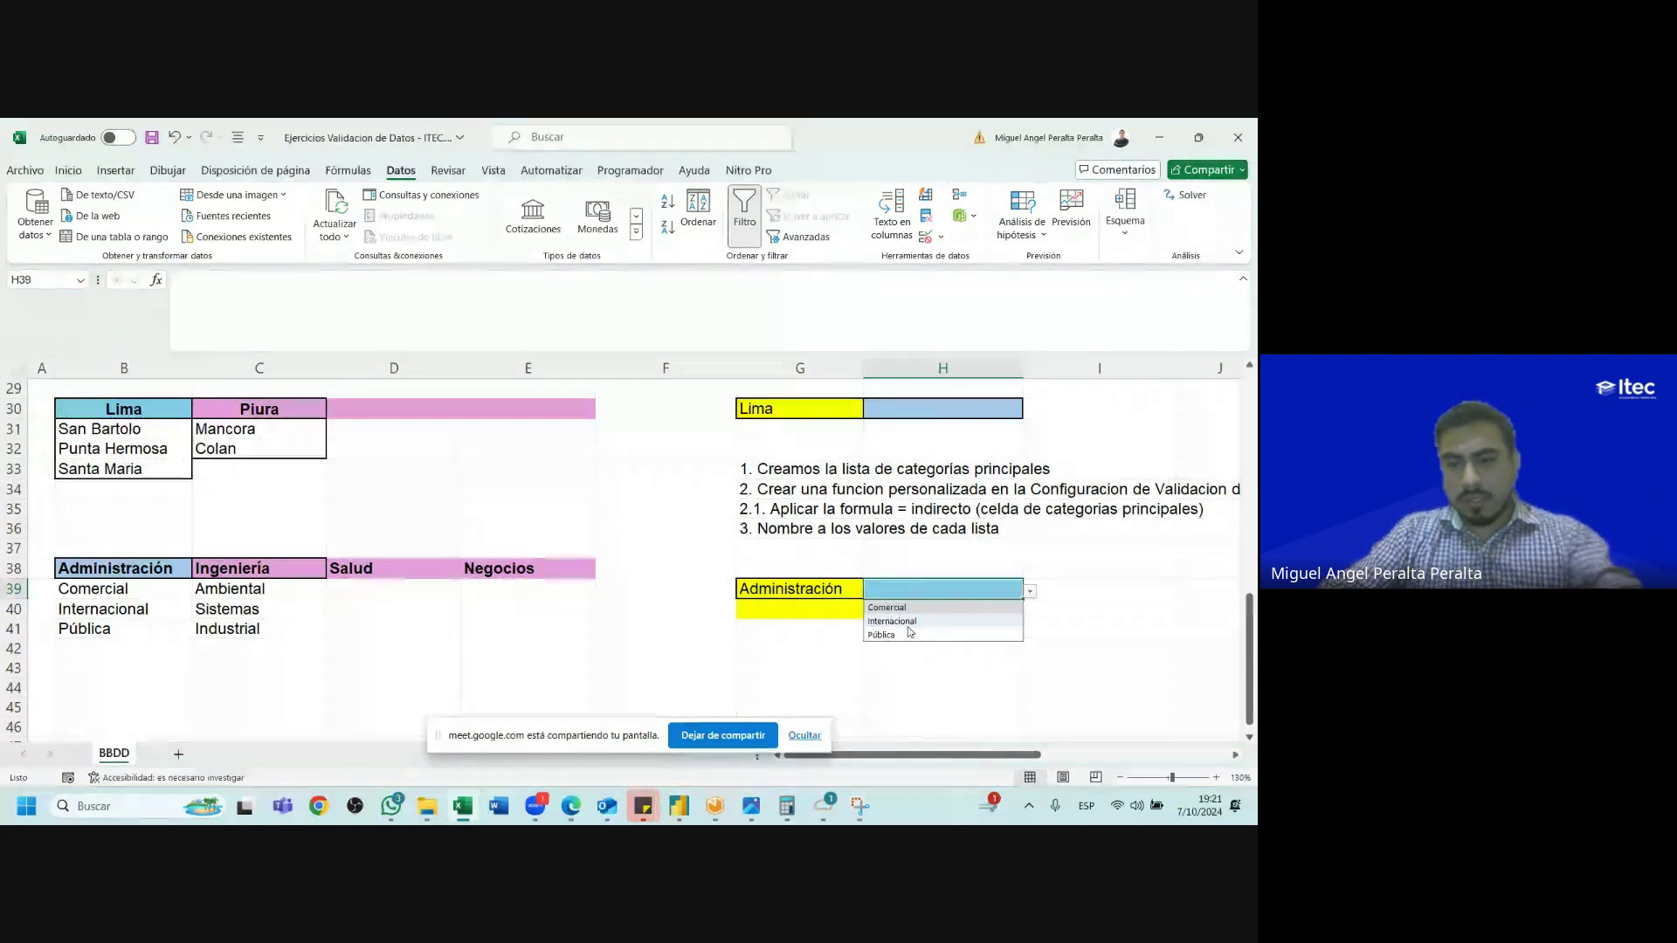
click(493, 640)
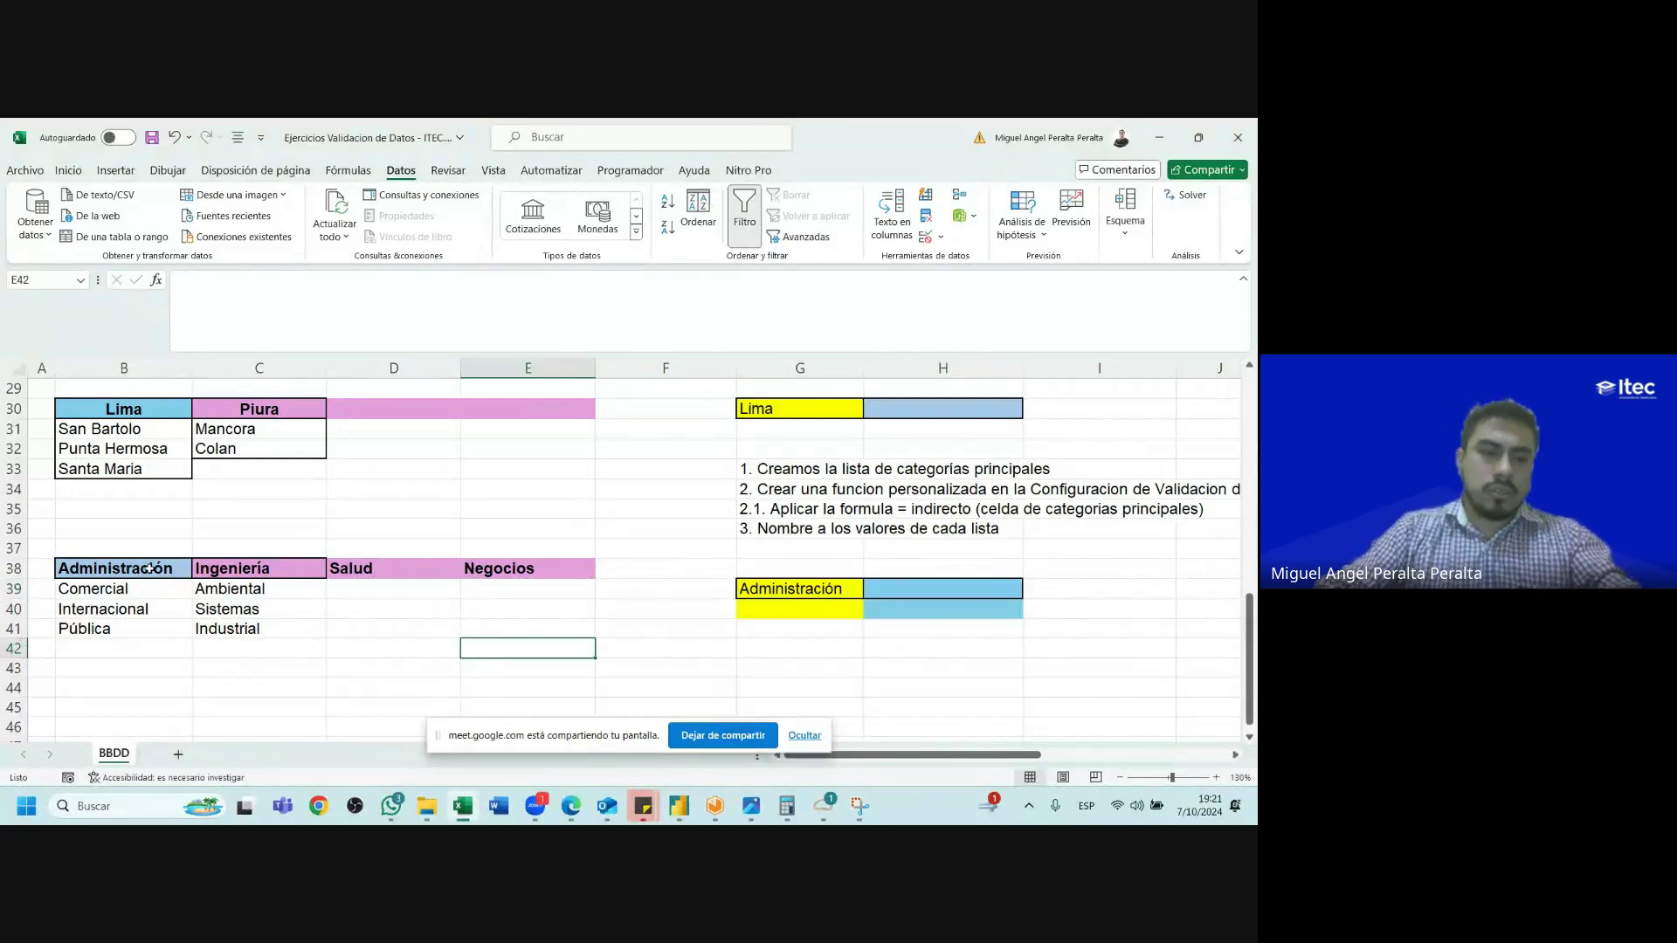
drag(150, 567, 524, 576)
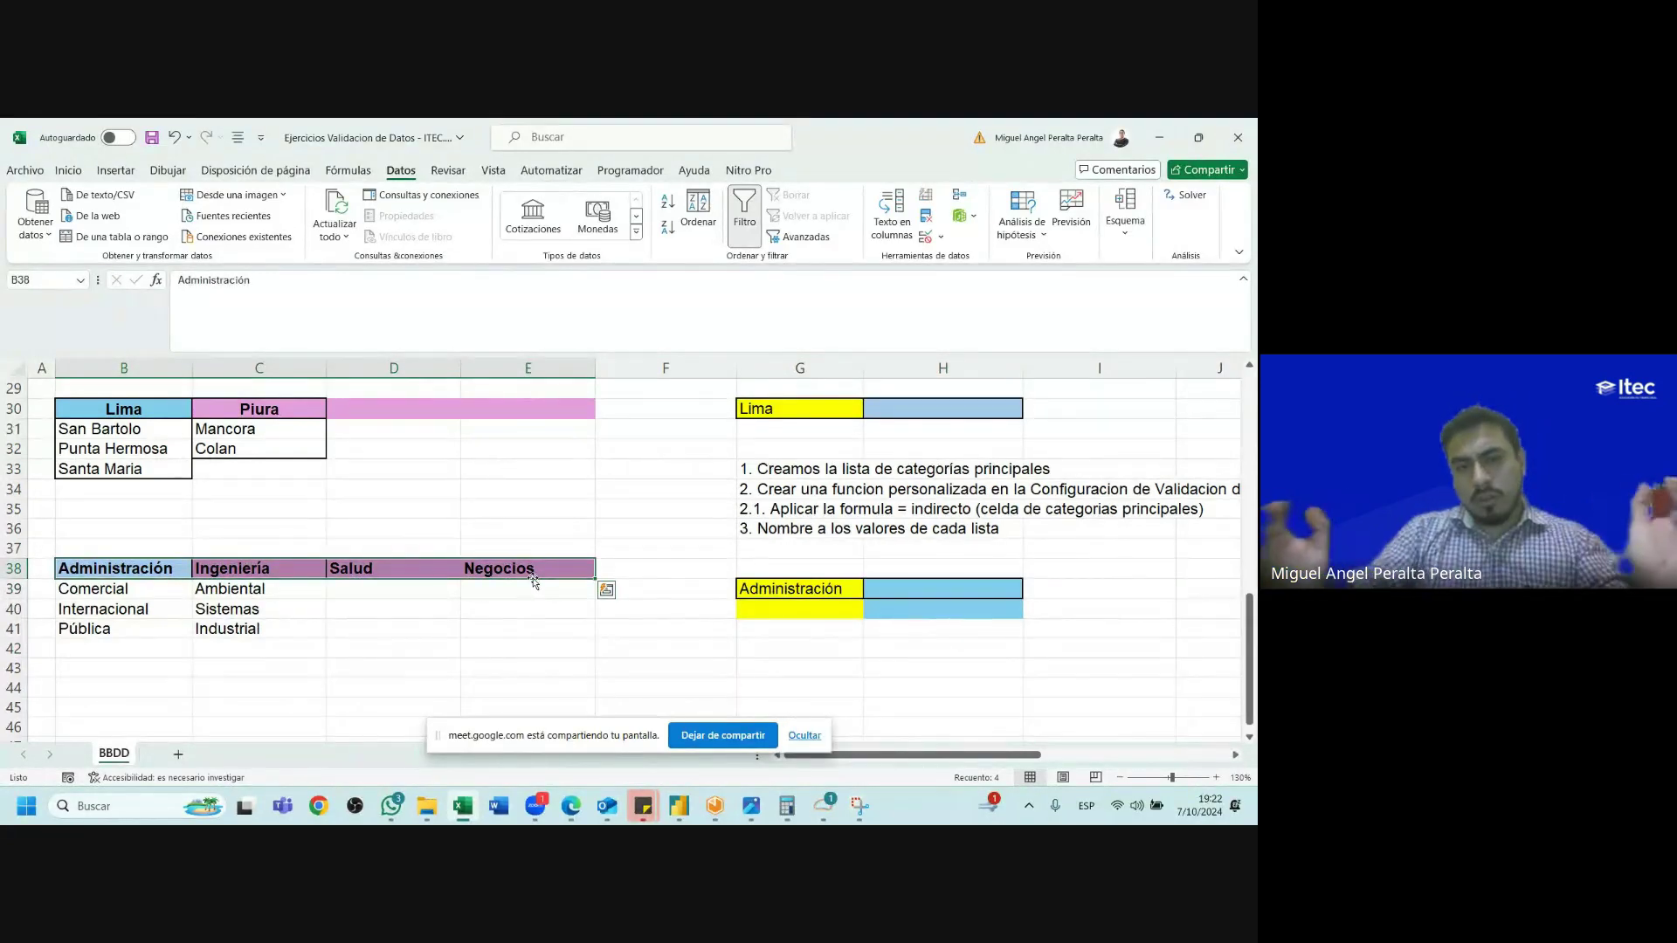
click(14, 609)
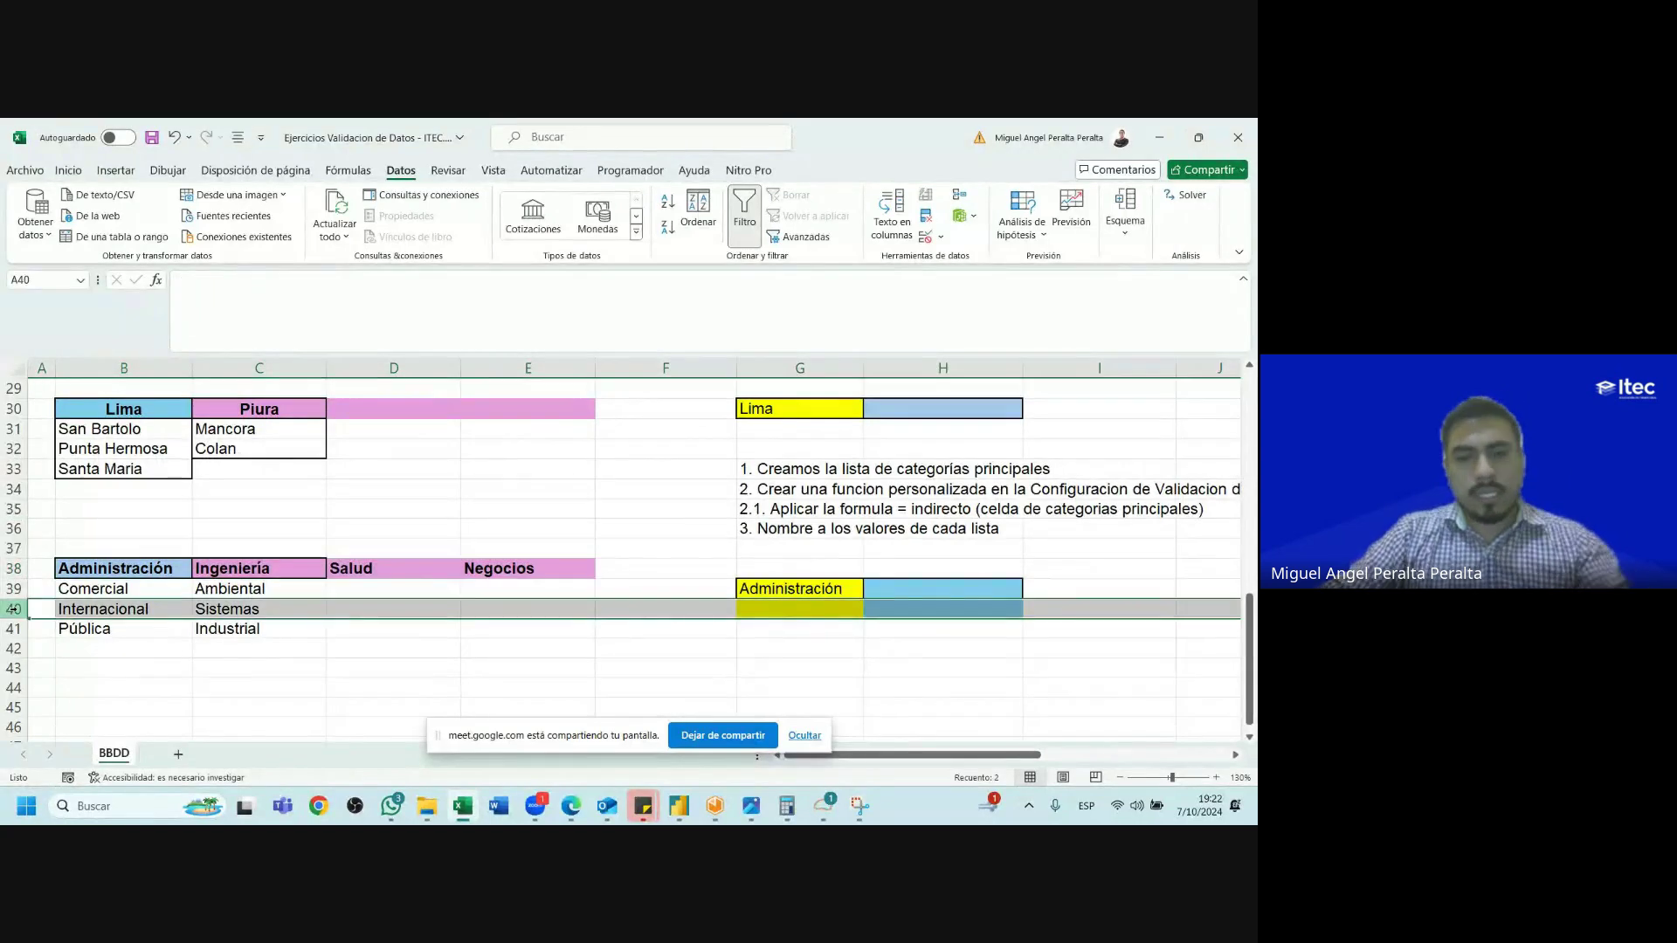
click(996, 592)
click(1030, 591)
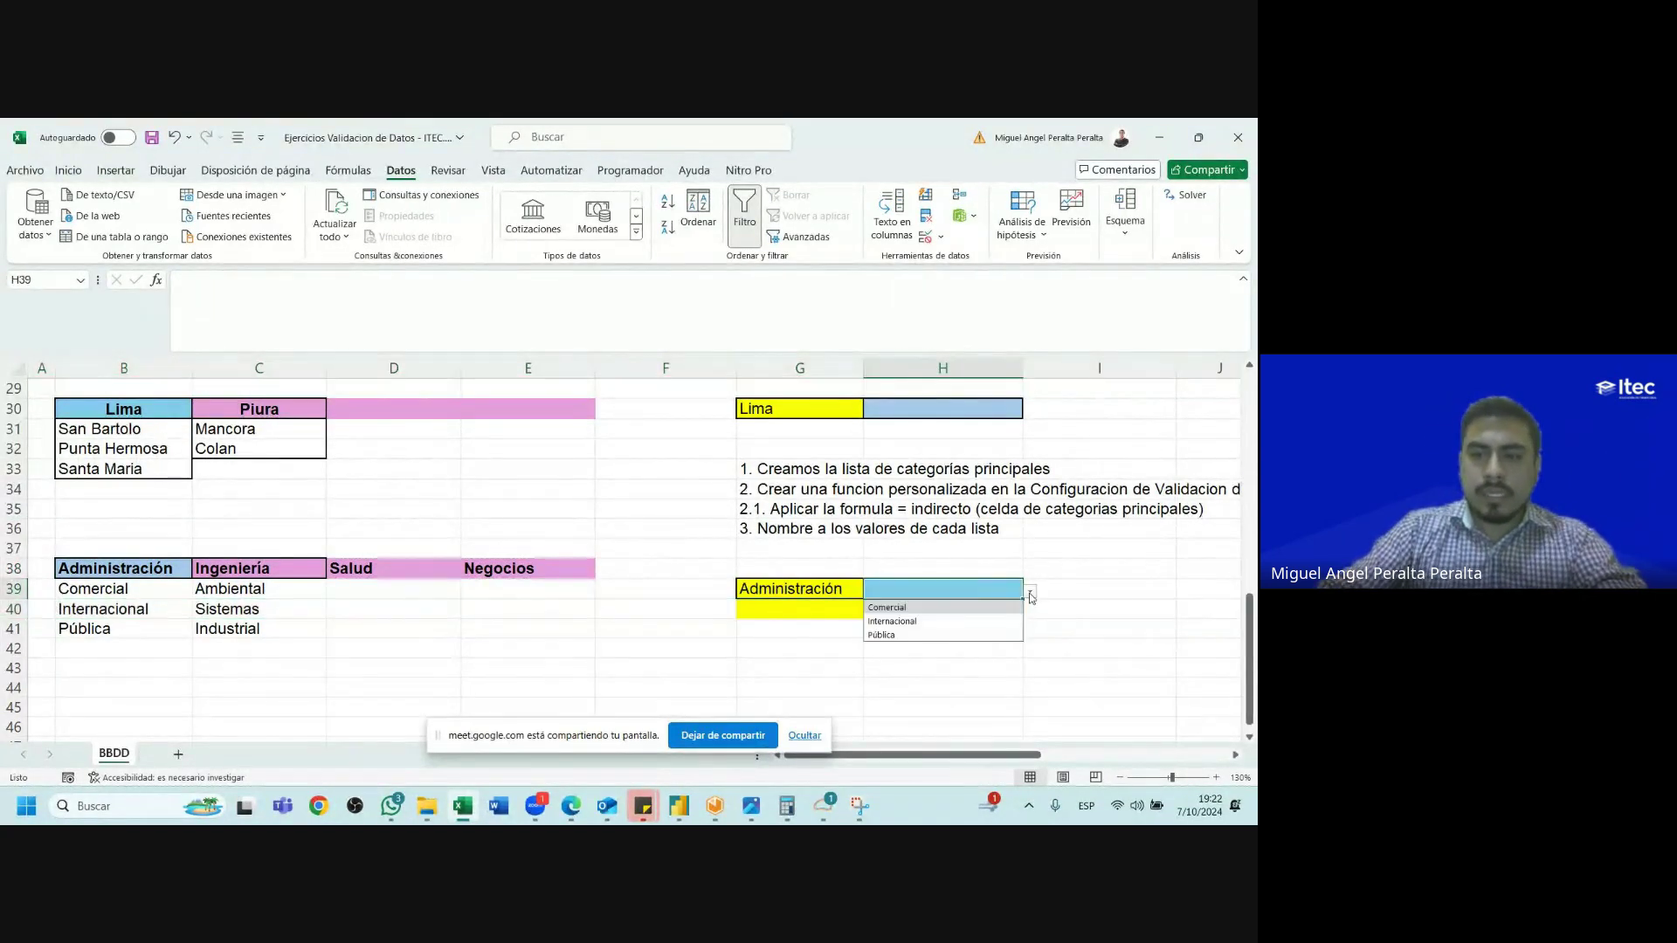
Step: Choose Ingeniería in G39 and review its H39 subcategory options
click(838, 589)
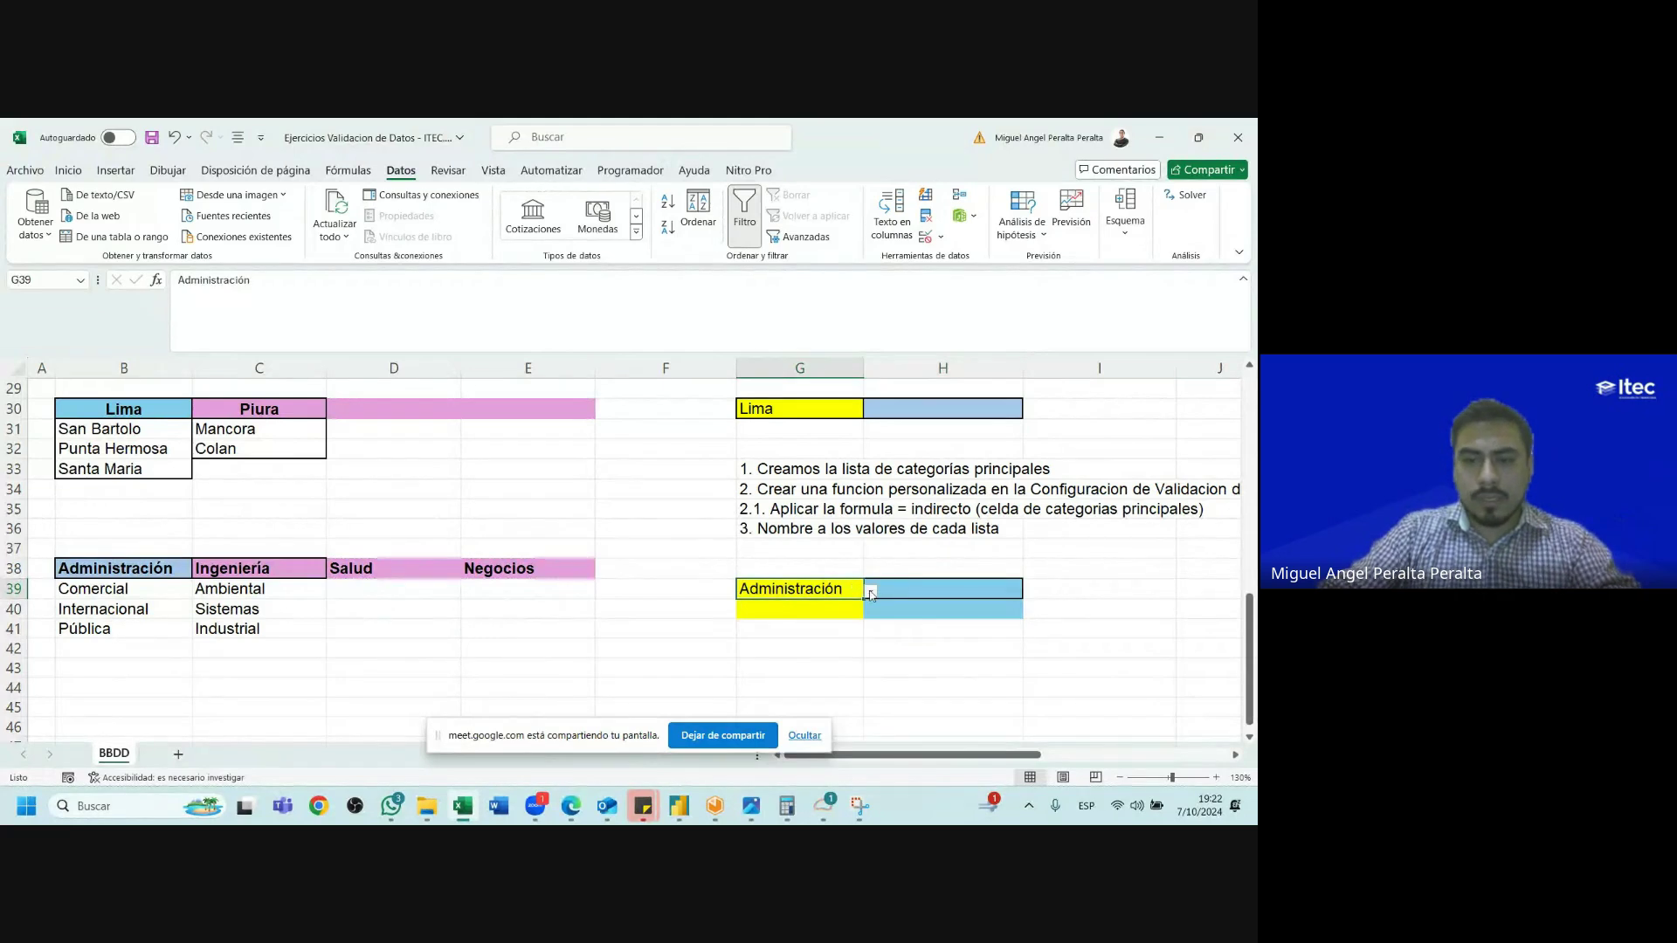
click(871, 591)
click(847, 622)
click(996, 586)
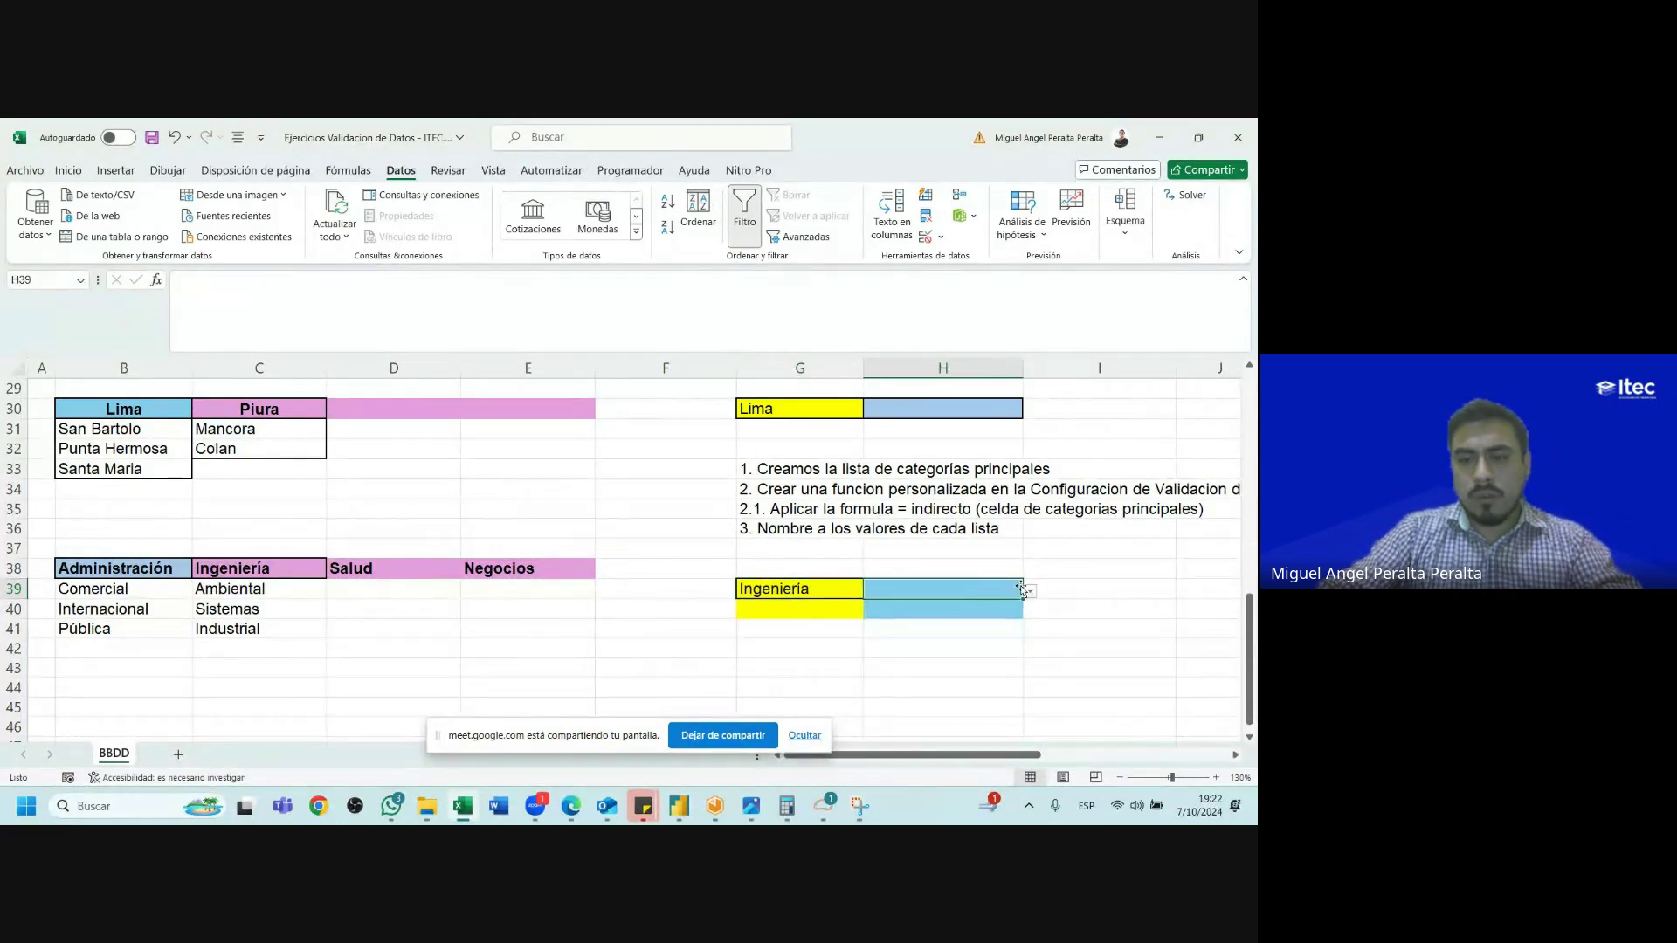
click(1031, 591)
click(616, 648)
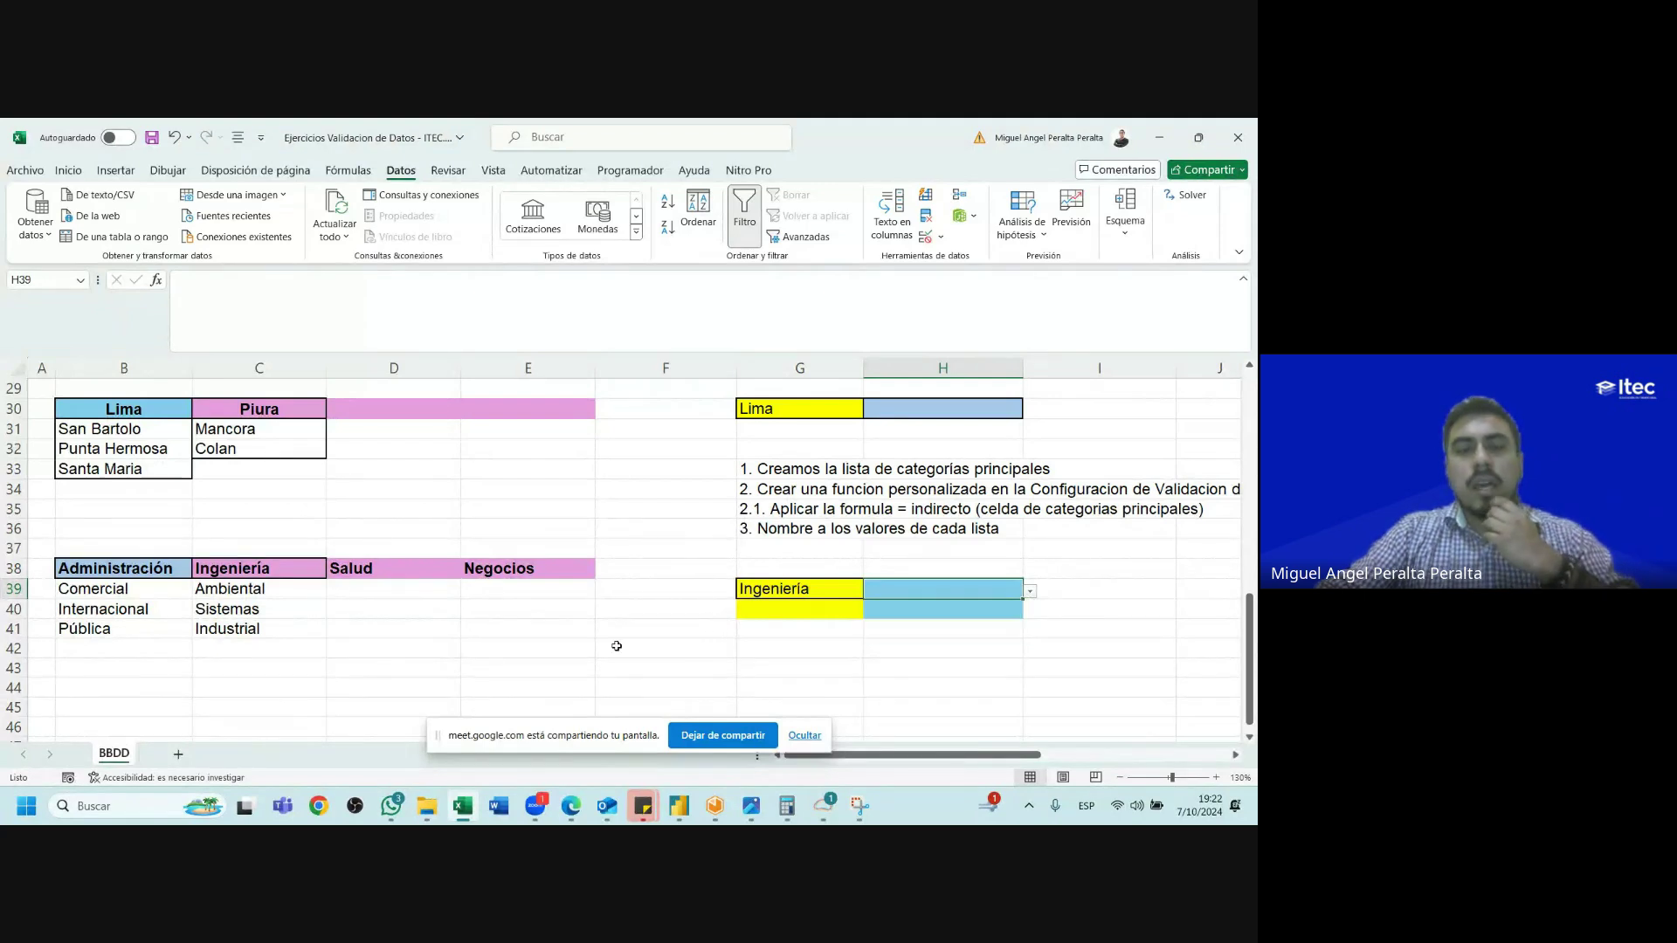
mouse_move(122, 568)
mouse_down()
mouse_move(534, 589)
mouse_move(535, 569)
mouse_up()
Step: Hide the screen-sharing notice and bring the Google Meet call window to the front
click(801, 736)
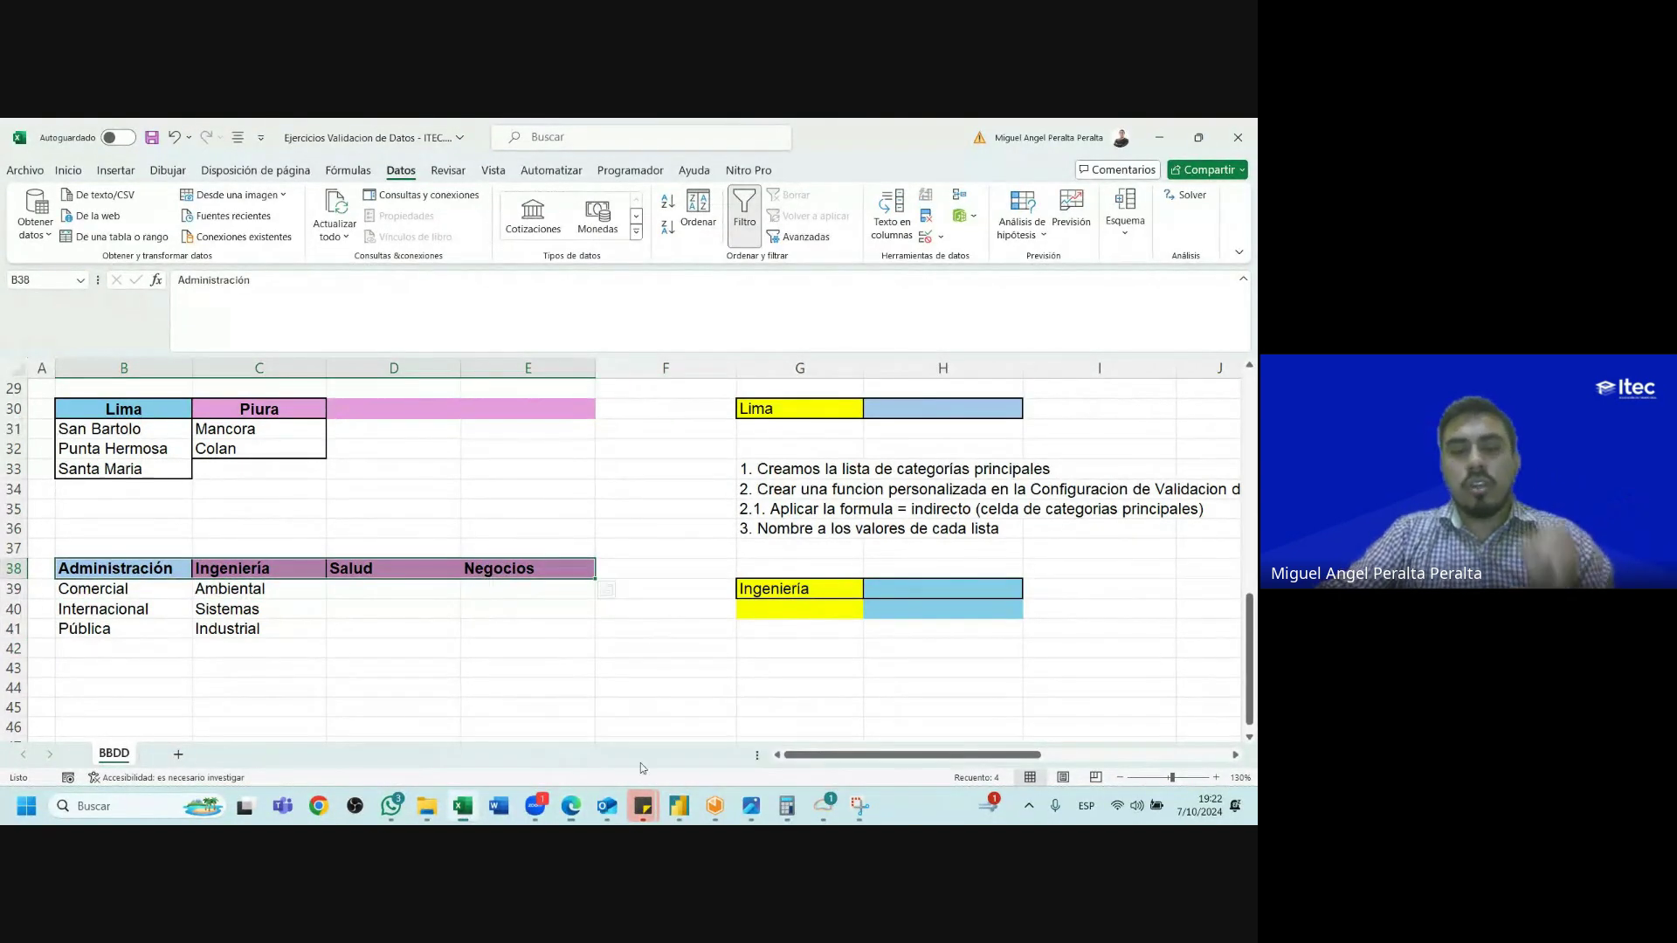
mouse_move(570, 805)
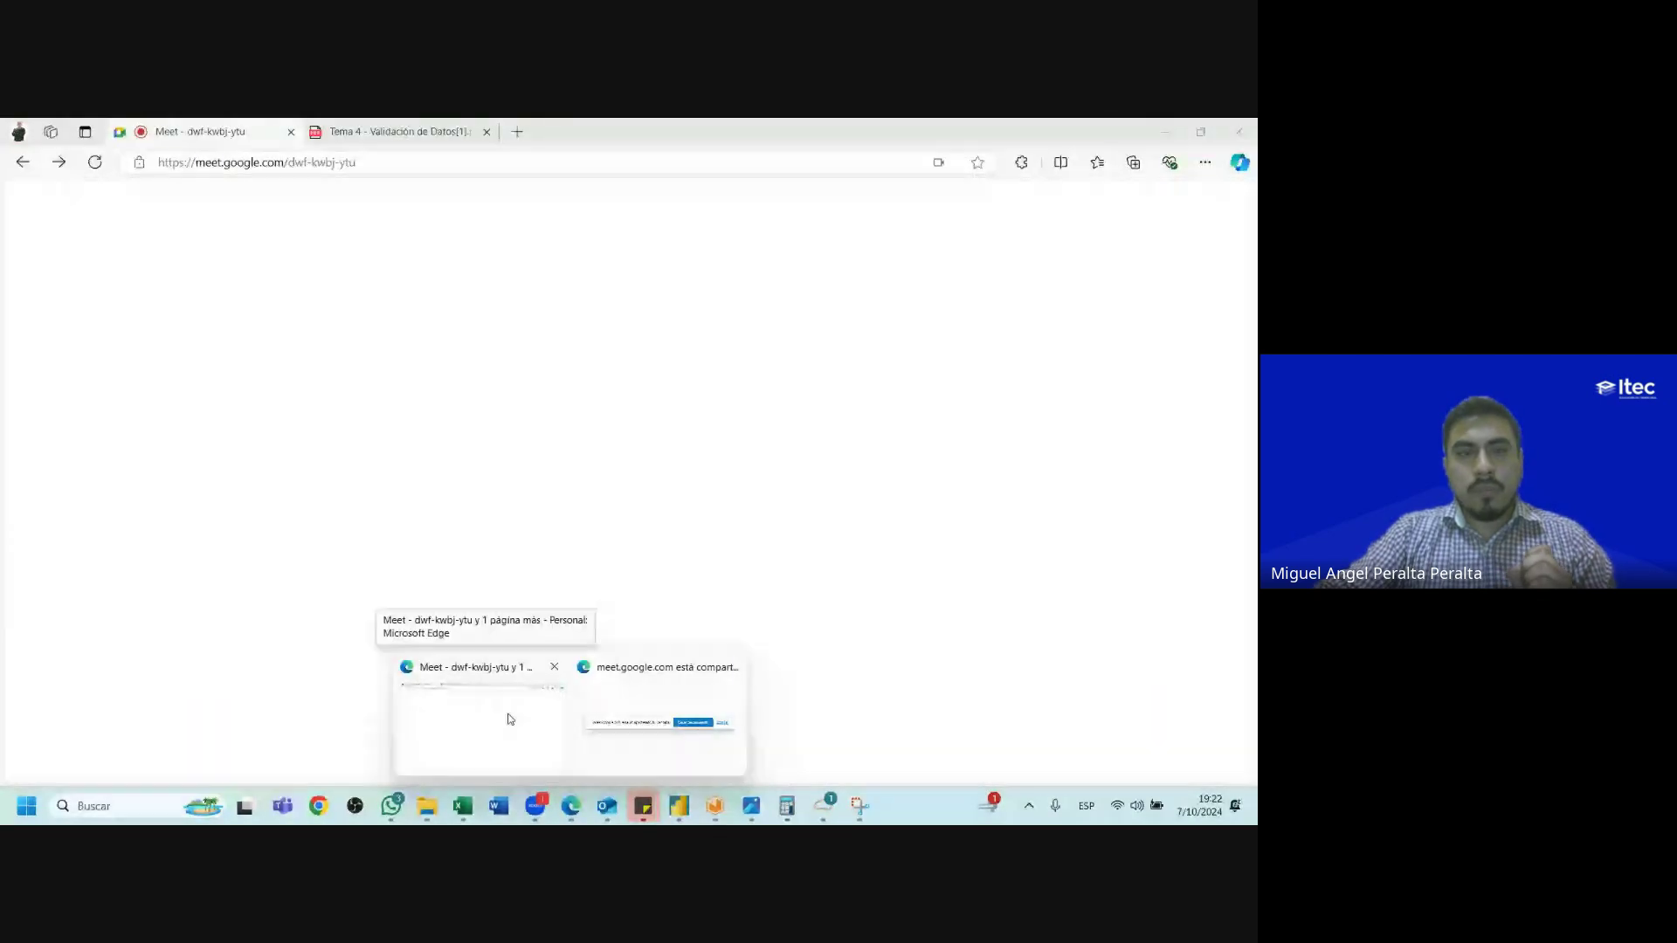
click(510, 718)
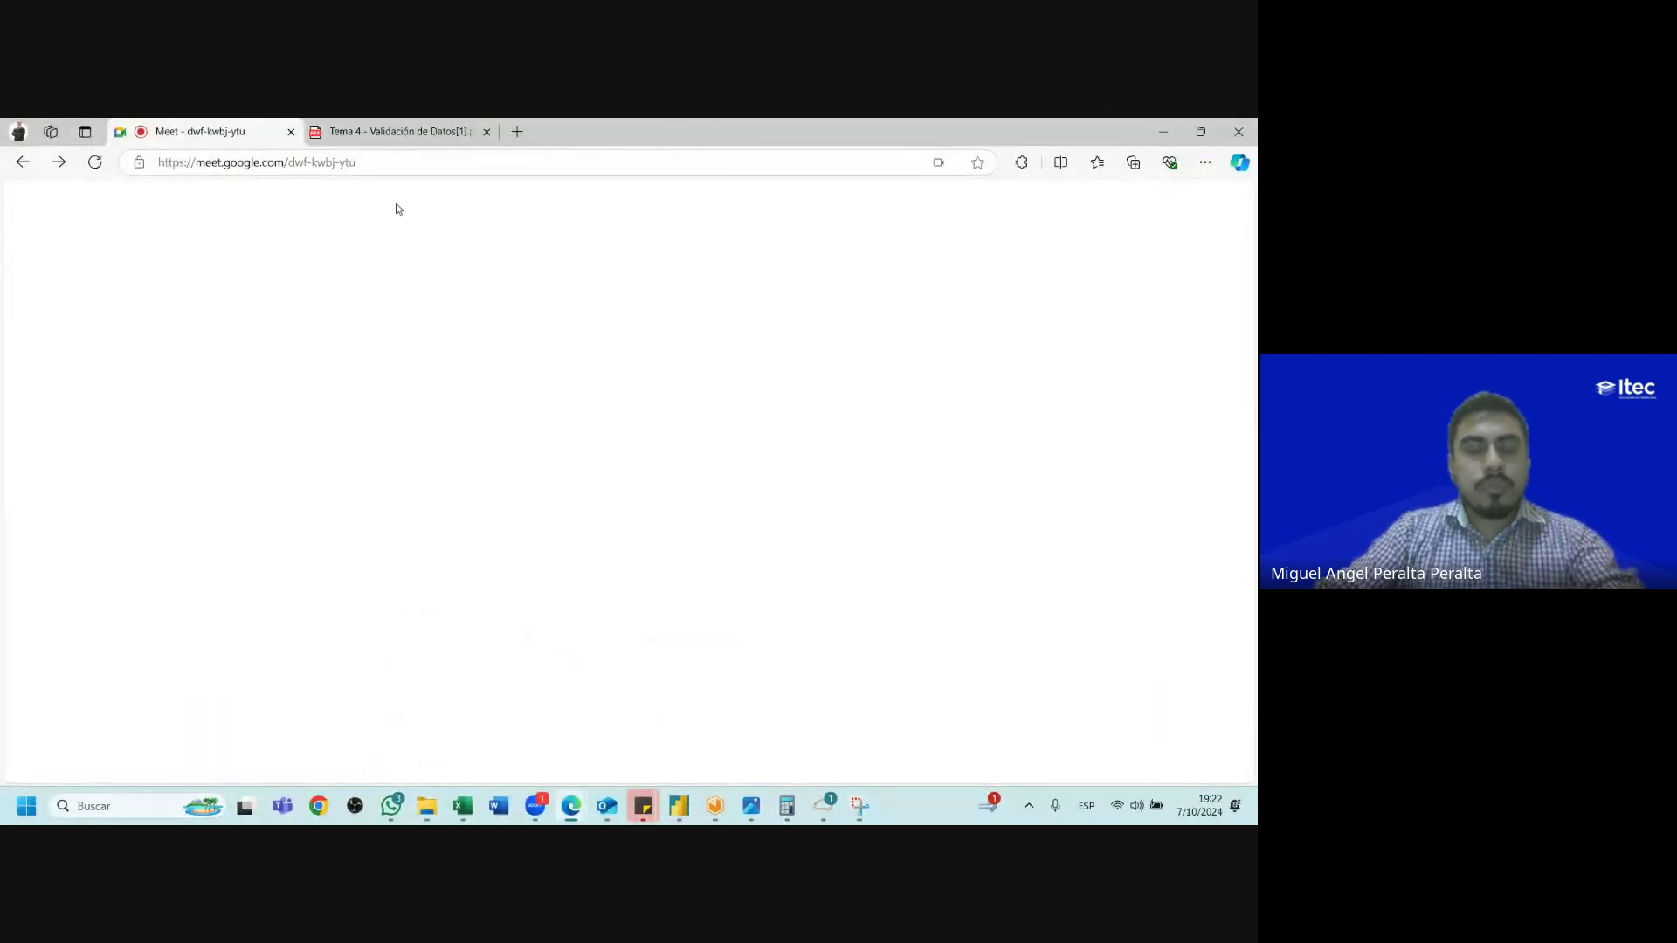